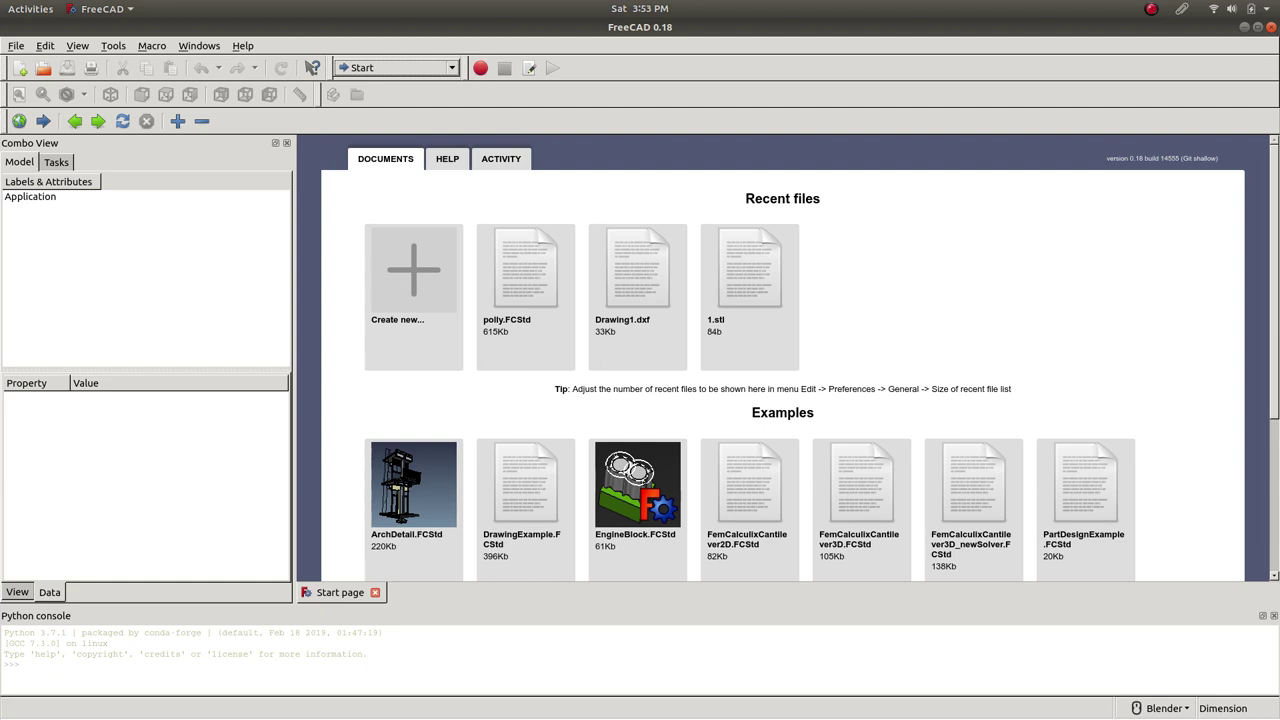
# - Check the program's version and build information
pyautogui.click(243, 45)
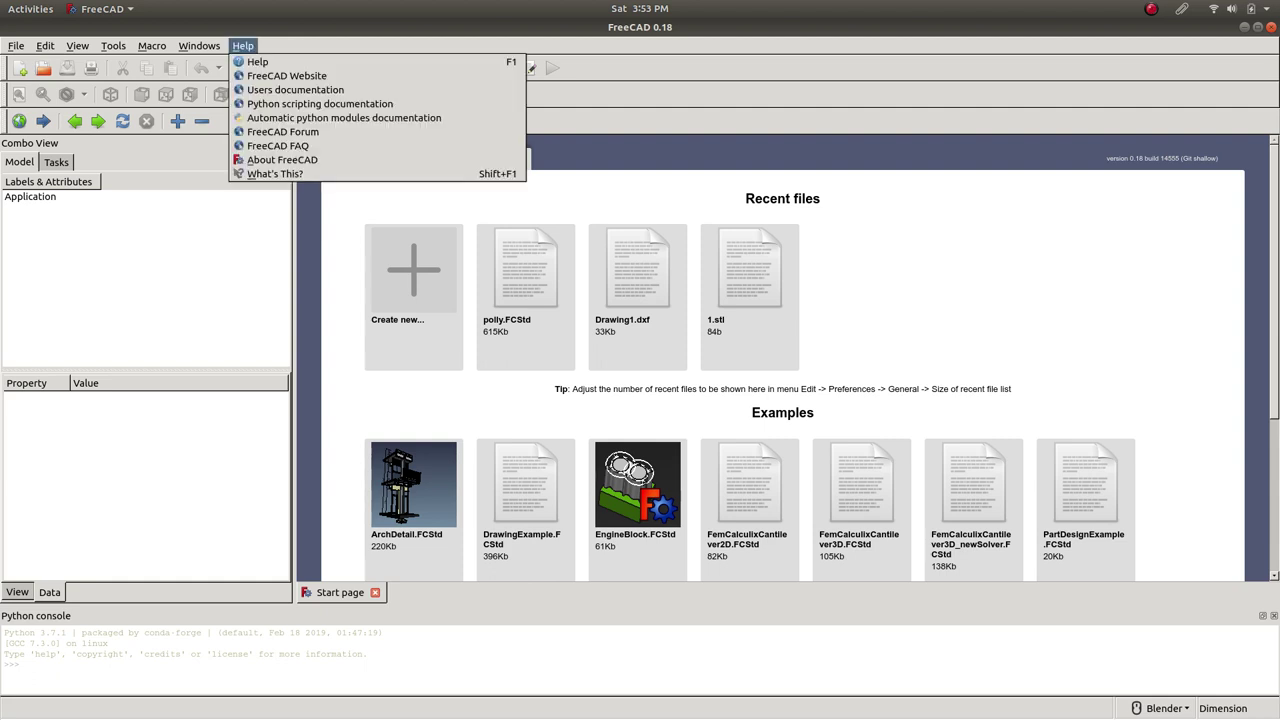
pyautogui.click(282, 160)
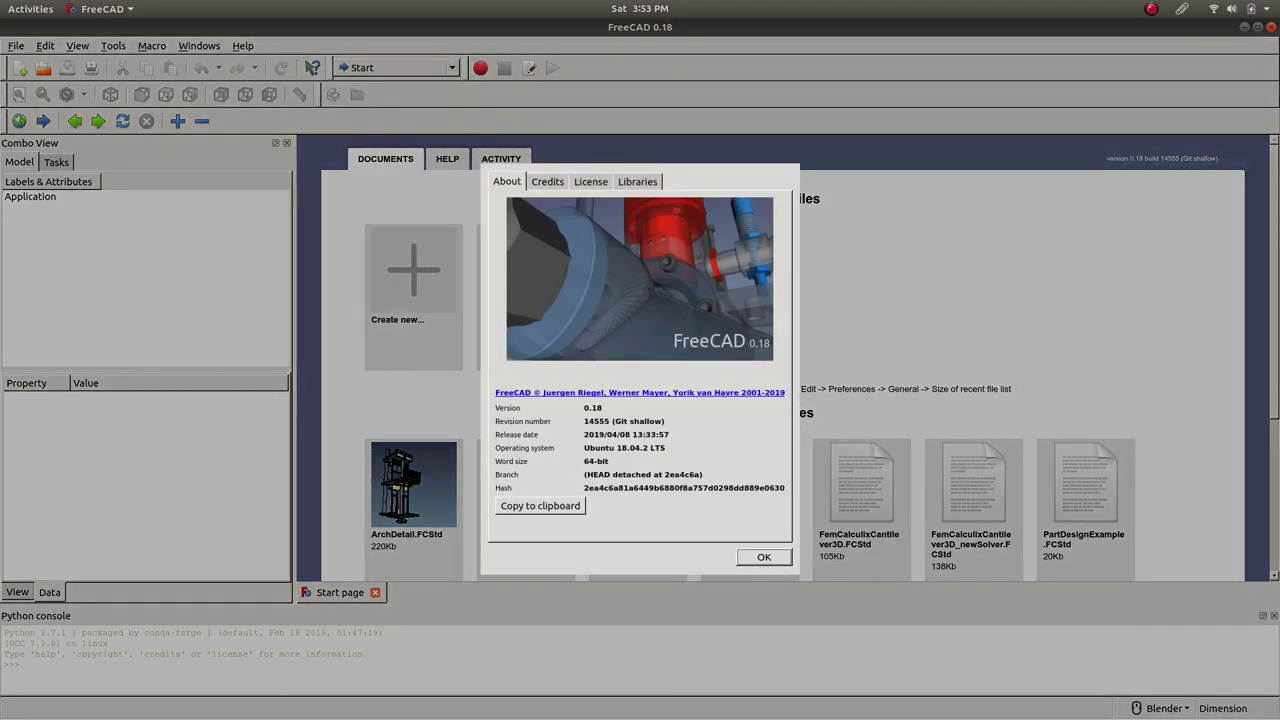
pyautogui.press('Return')
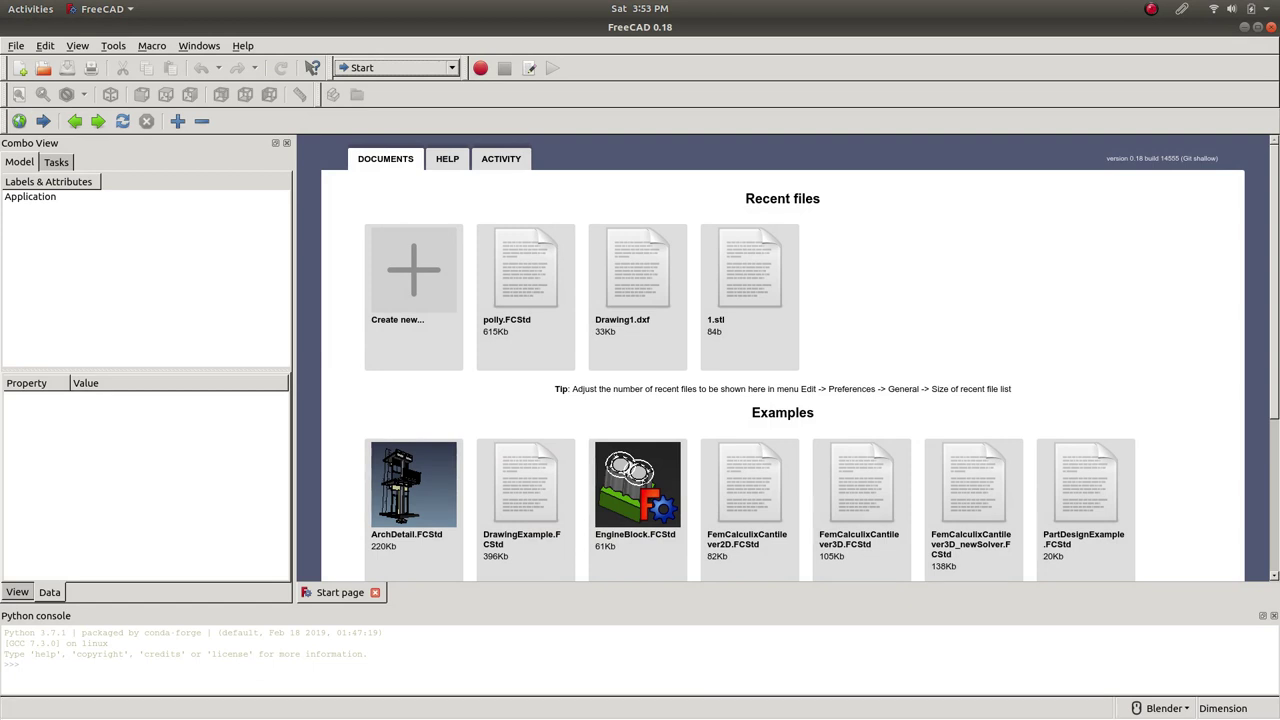
# - Close the Python console to enlarge the main work area
pyautogui.hotkey('alt', 'f')
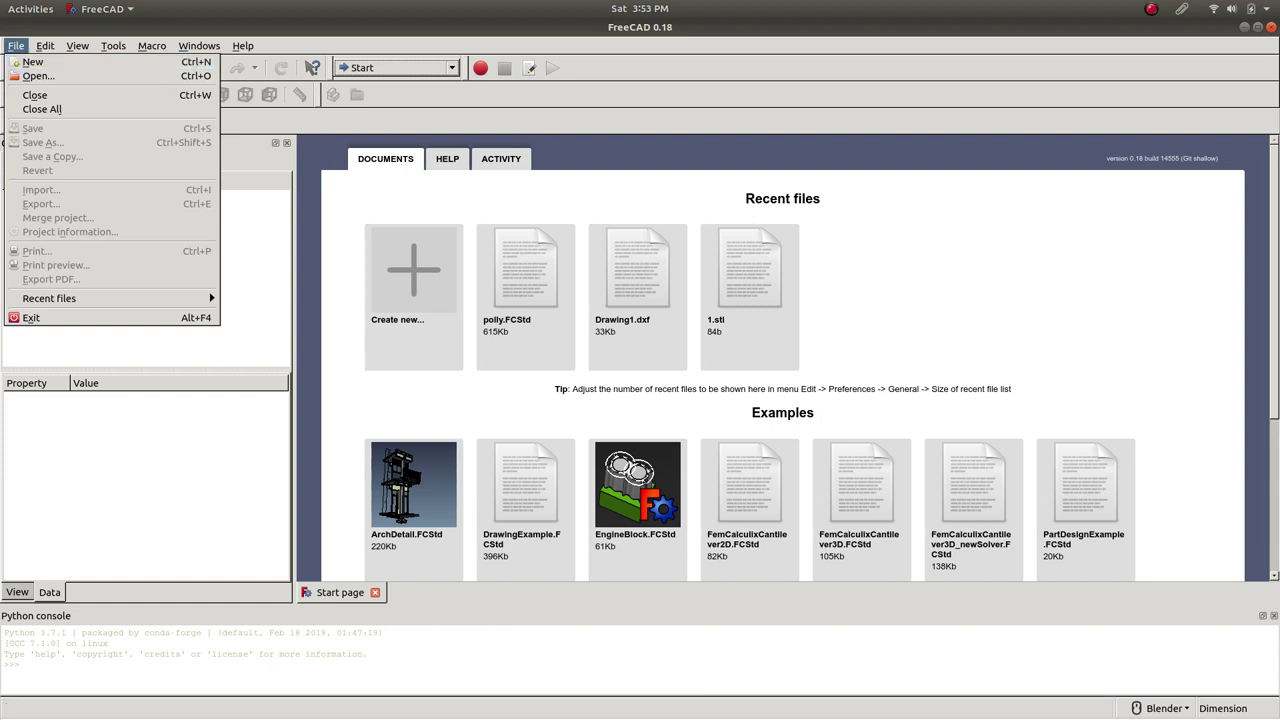
pyautogui.press('Escape')
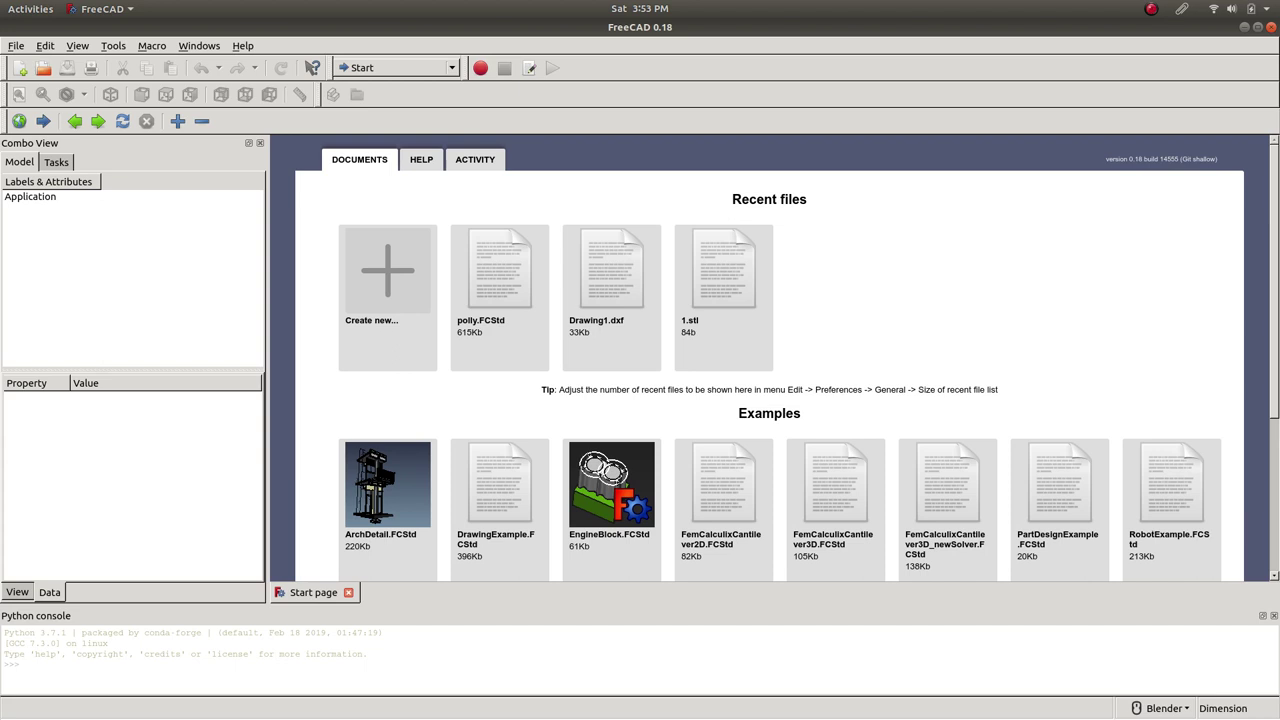
pyautogui.click(1273, 615)
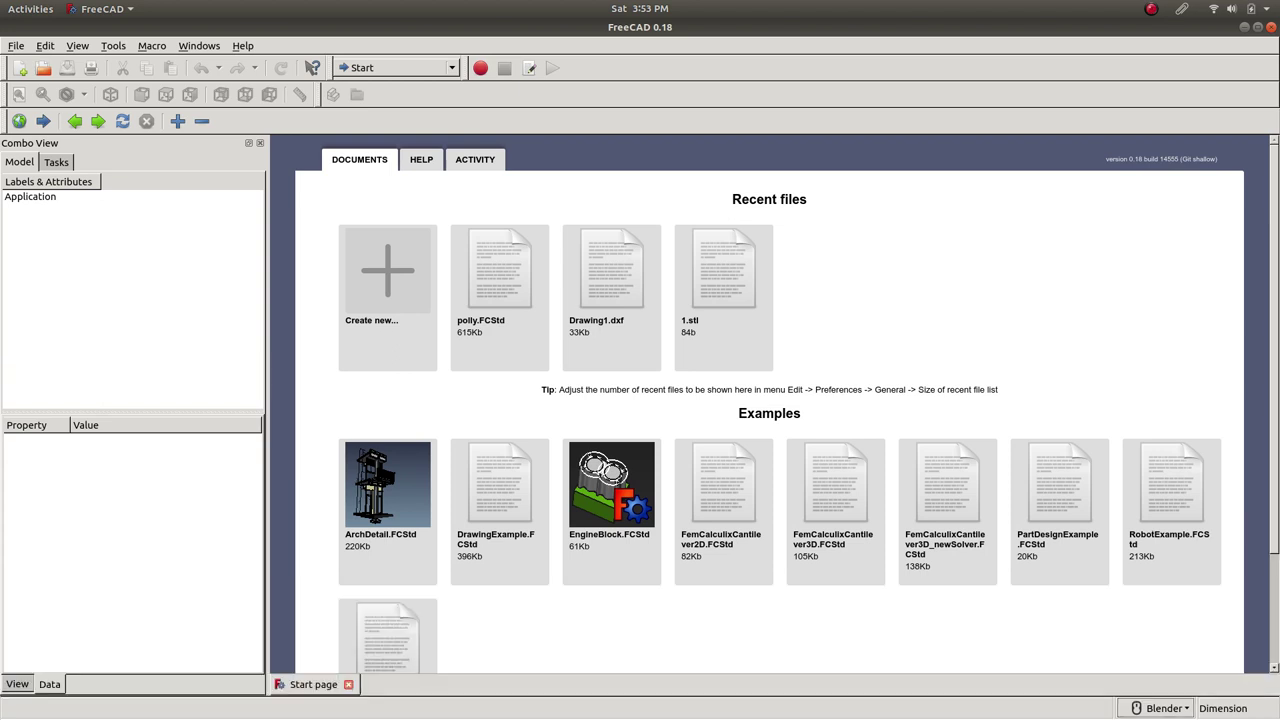
# - Examine the list of available 3D mouse navigation styles without changing the current one
pyautogui.click(1160, 708)
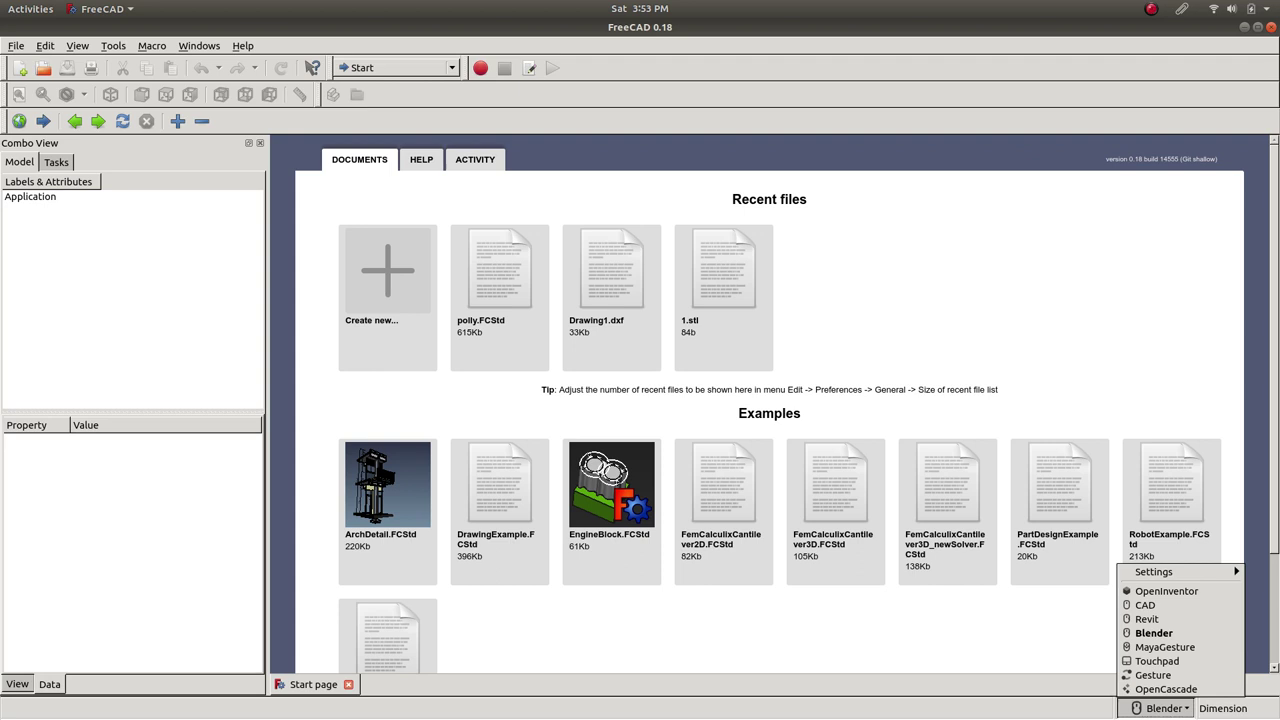
pyautogui.press('Escape')
pyautogui.click(1160, 708)
pyautogui.press('Escape')
pyautogui.click(1160, 708)
pyautogui.press('Escape')
pyautogui.click(1160, 708)
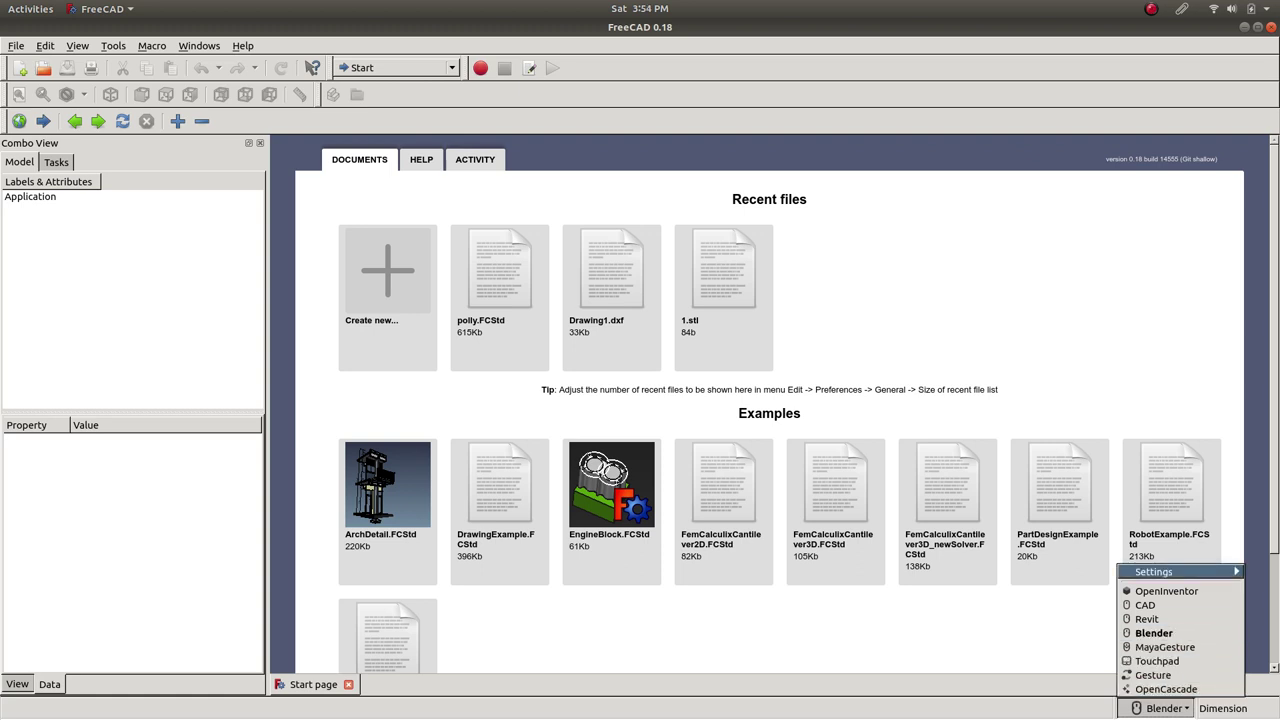
pyautogui.press('Escape')
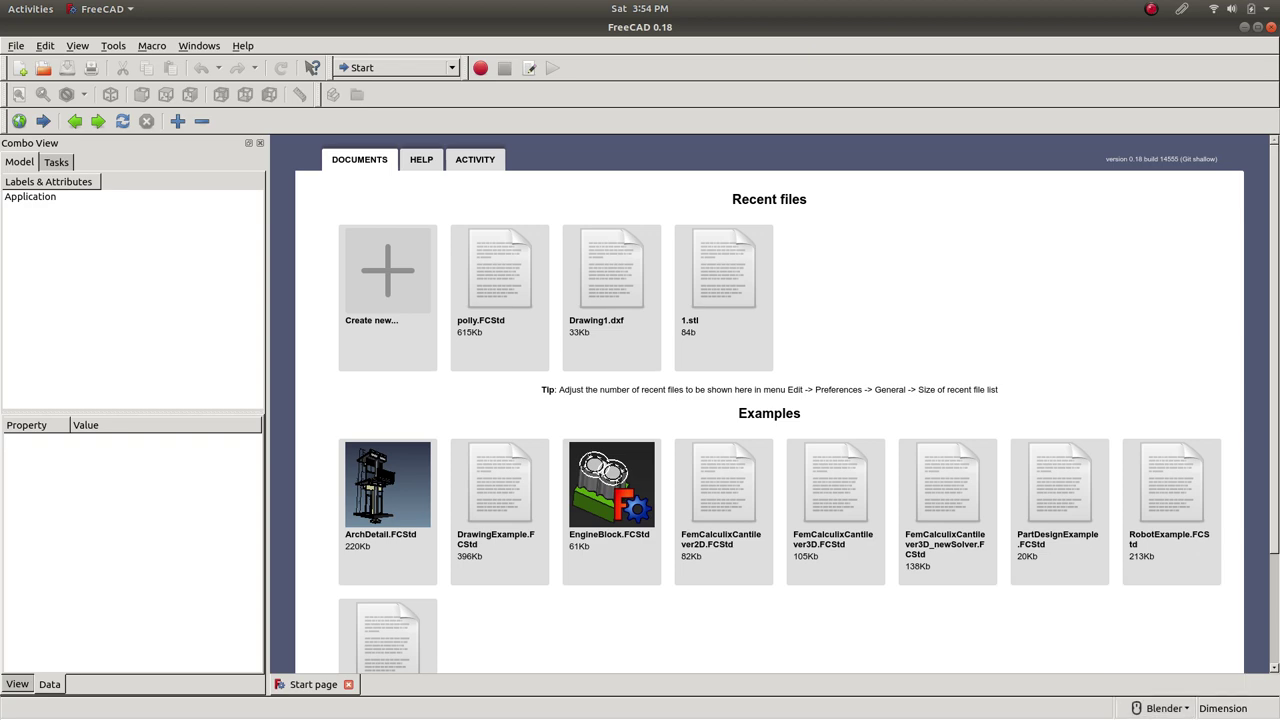
# - Set the unit system in the preferences to Standard (mm/kg/s/degree) and review the 3D view settings
pyautogui.click(45, 45)
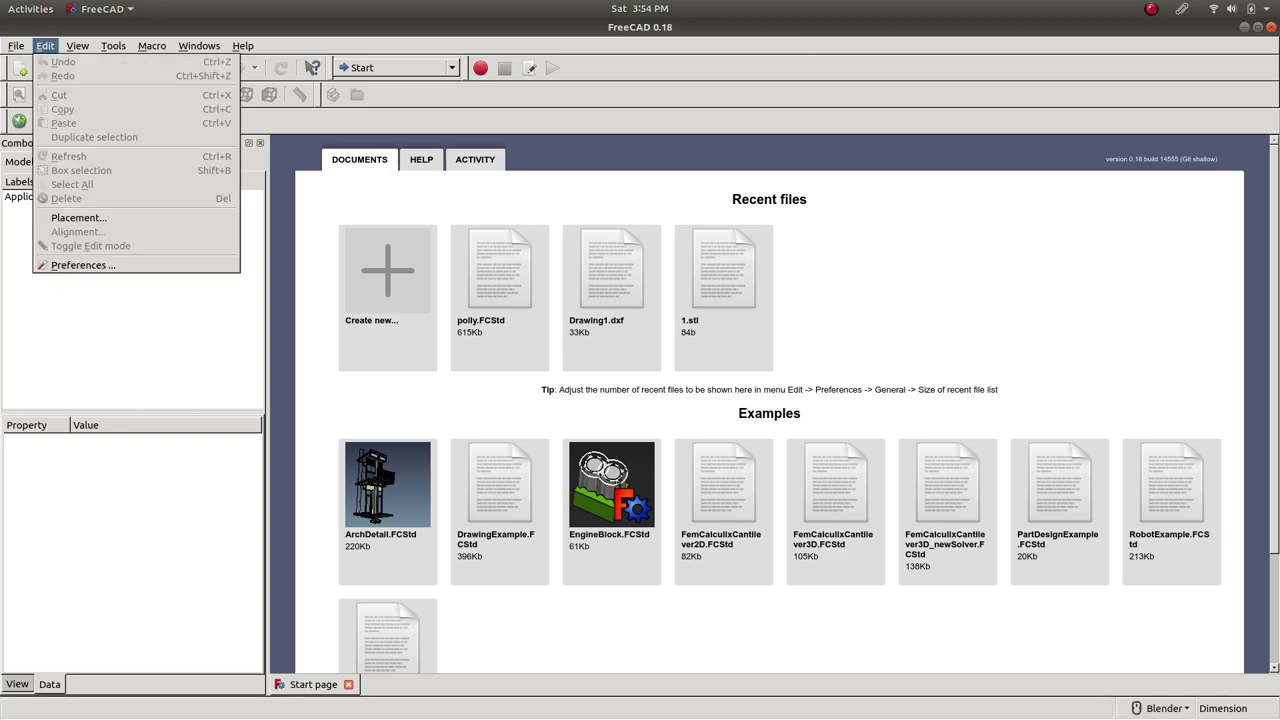
pyautogui.click(83, 265)
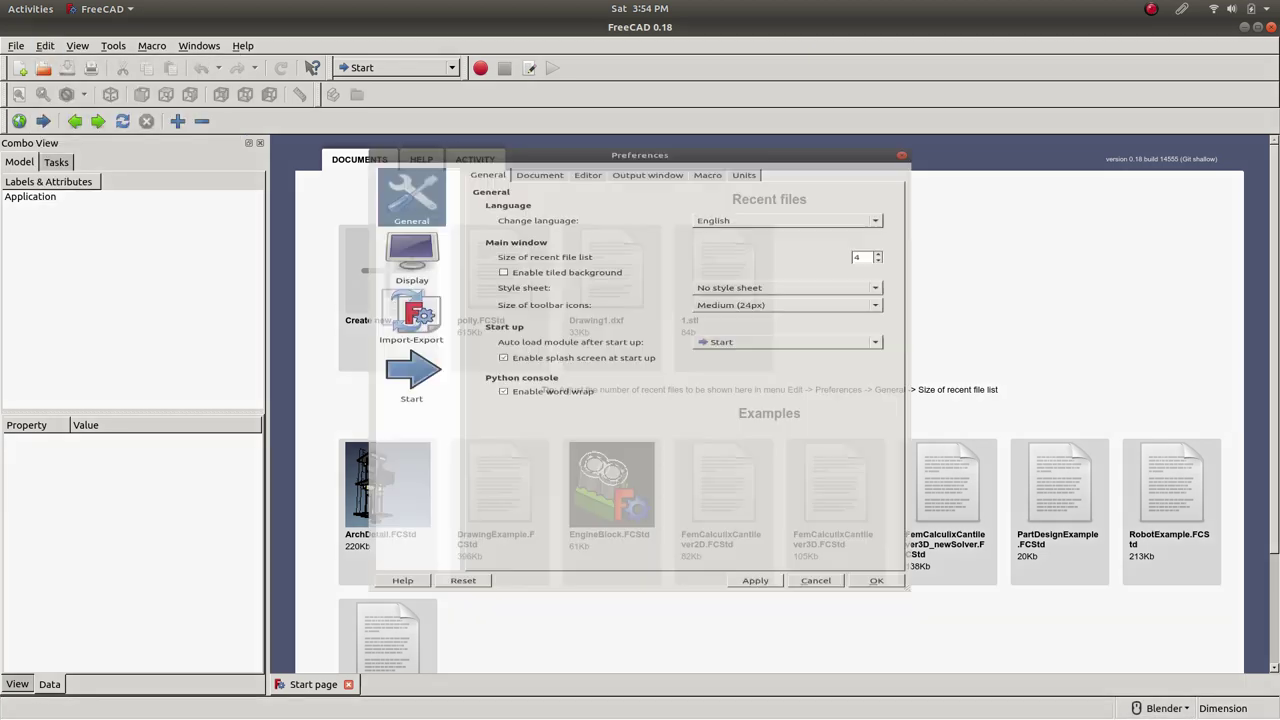
pyautogui.click(743, 106)
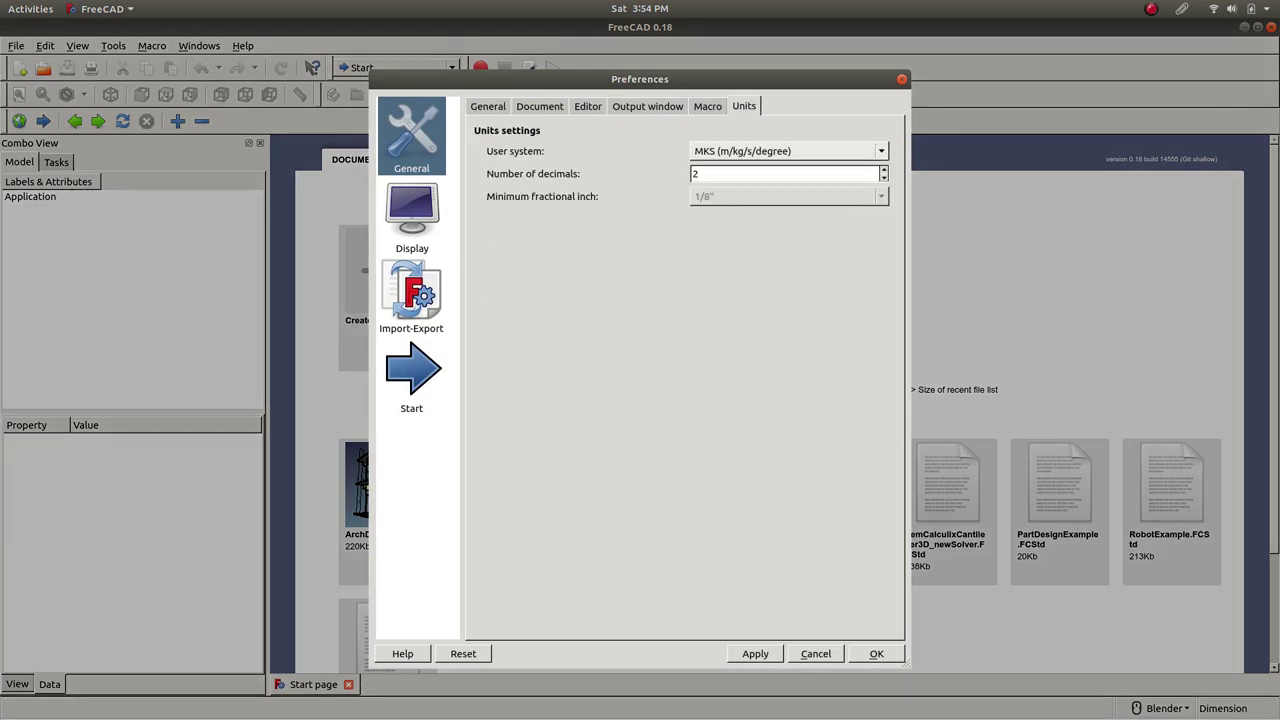
pyautogui.click(785, 151)
pyautogui.press('Down')
pyautogui.press('Down')
pyautogui.press('Down')
pyautogui.press('Down')
pyautogui.press('Down')
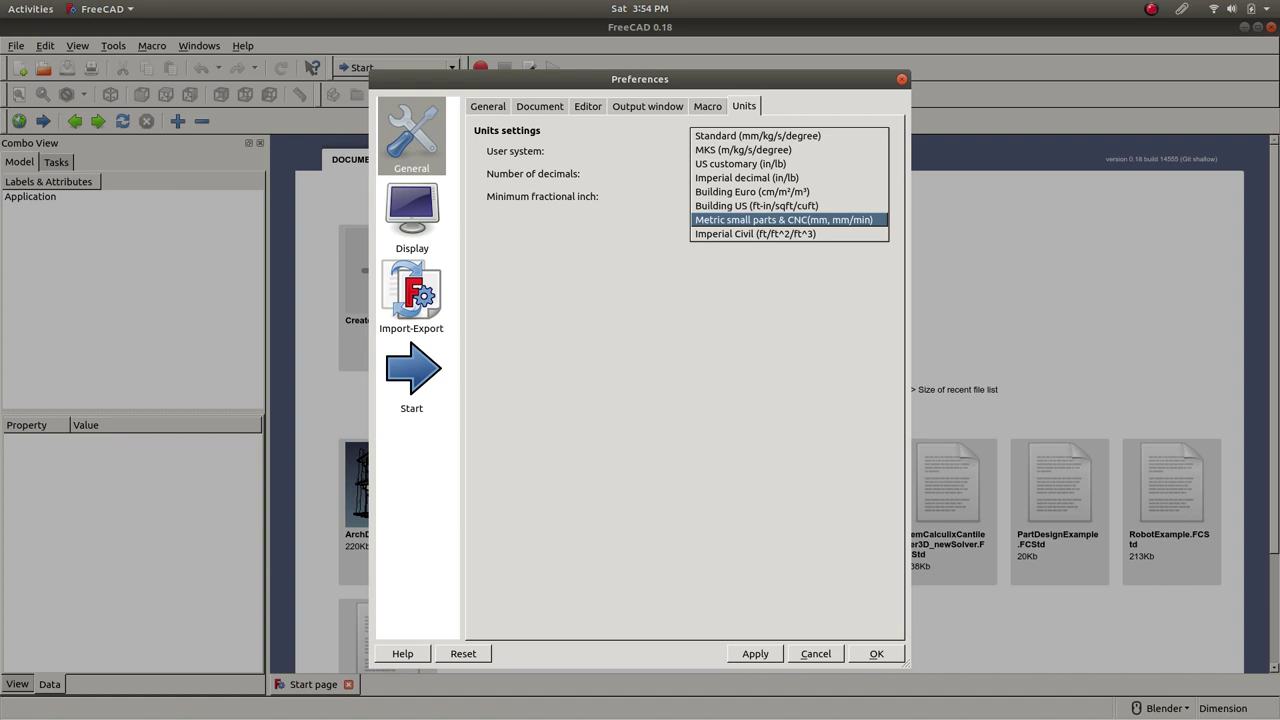
pyautogui.press('Up')
pyautogui.press('Up')
pyautogui.press('Up')
pyautogui.press('Up')
pyautogui.press('Up')
pyautogui.press('Up')
pyautogui.press('Return')
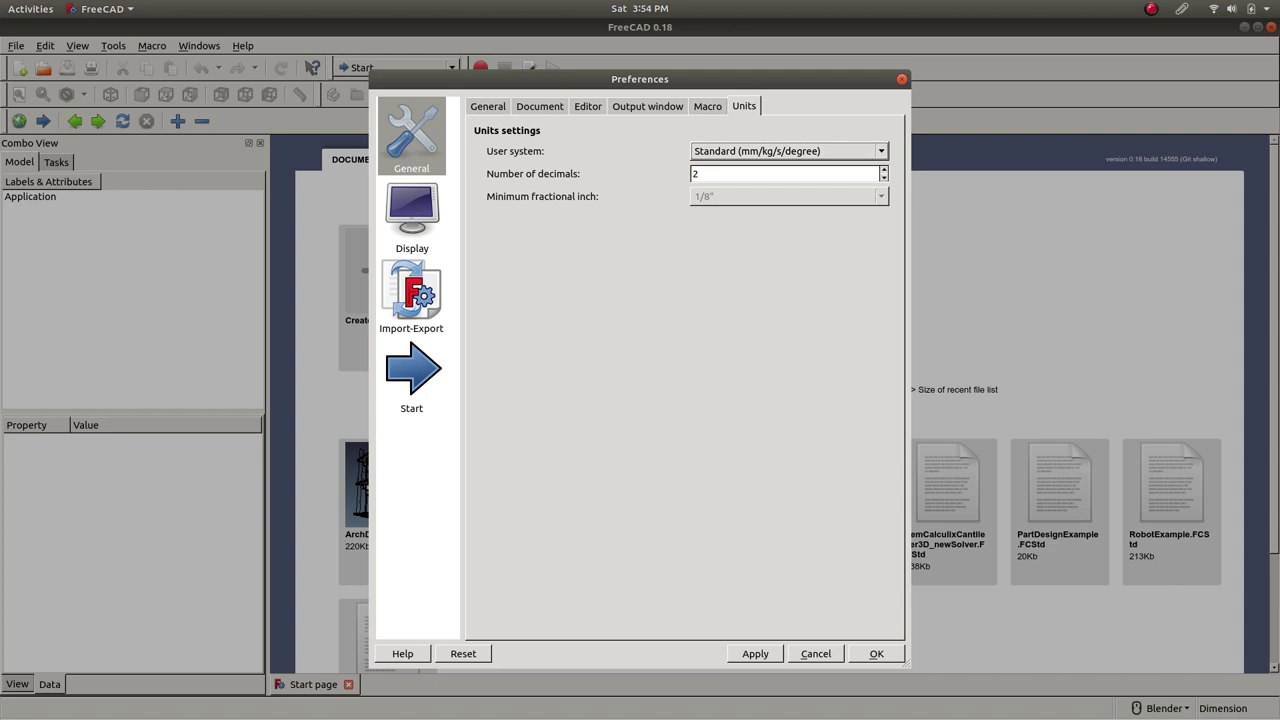
pyautogui.click(411, 216)
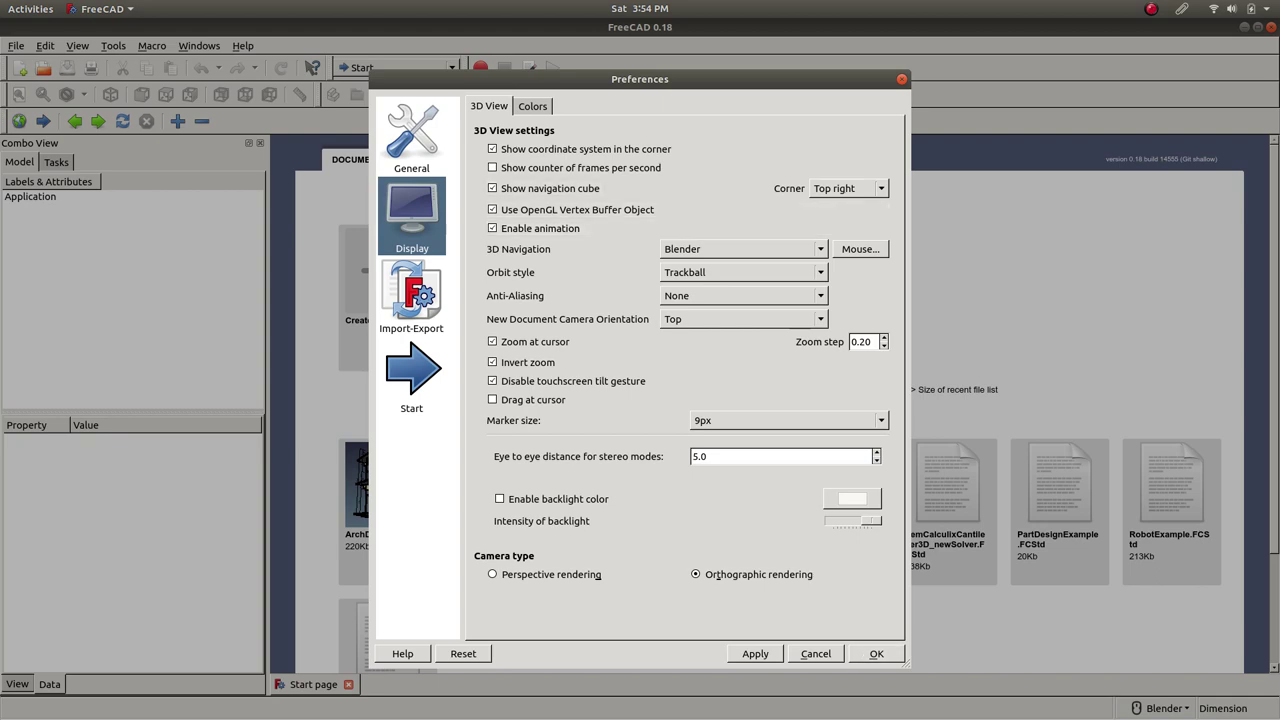
pyautogui.click(876, 653)
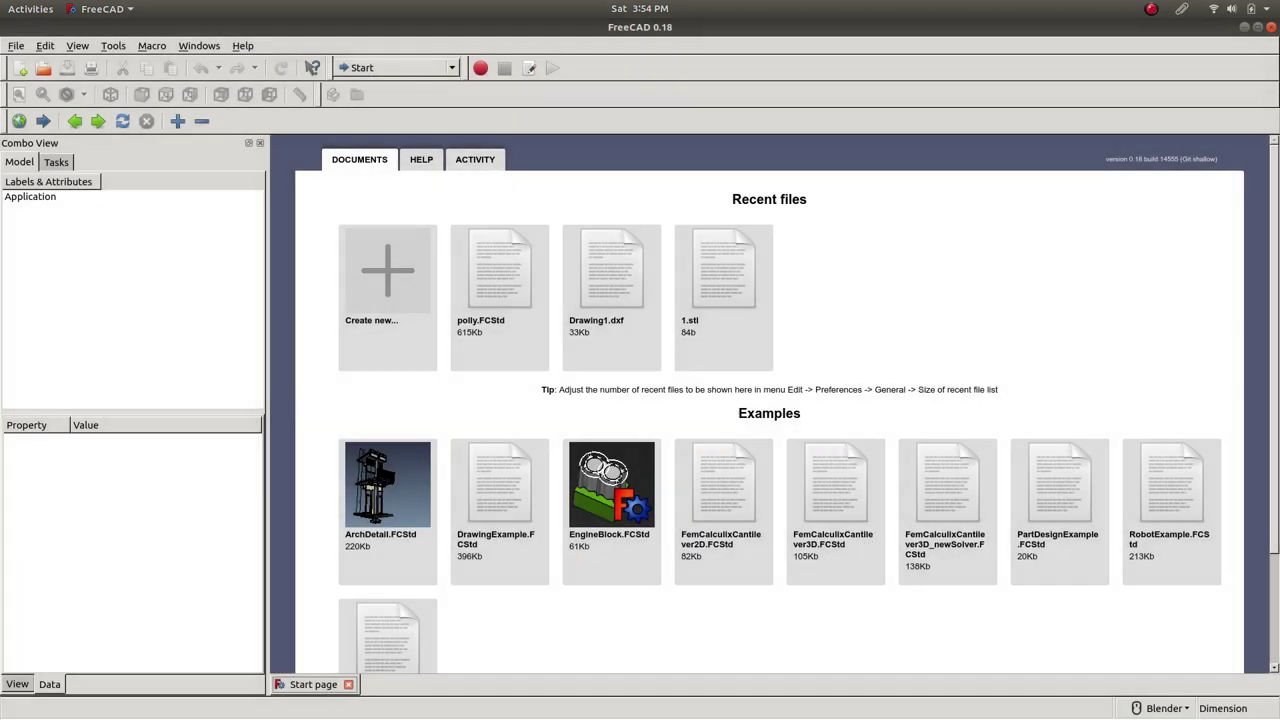
# - Create a new empty document and close the Start page
pyautogui.click(16, 46)
pyautogui.click(32, 62)
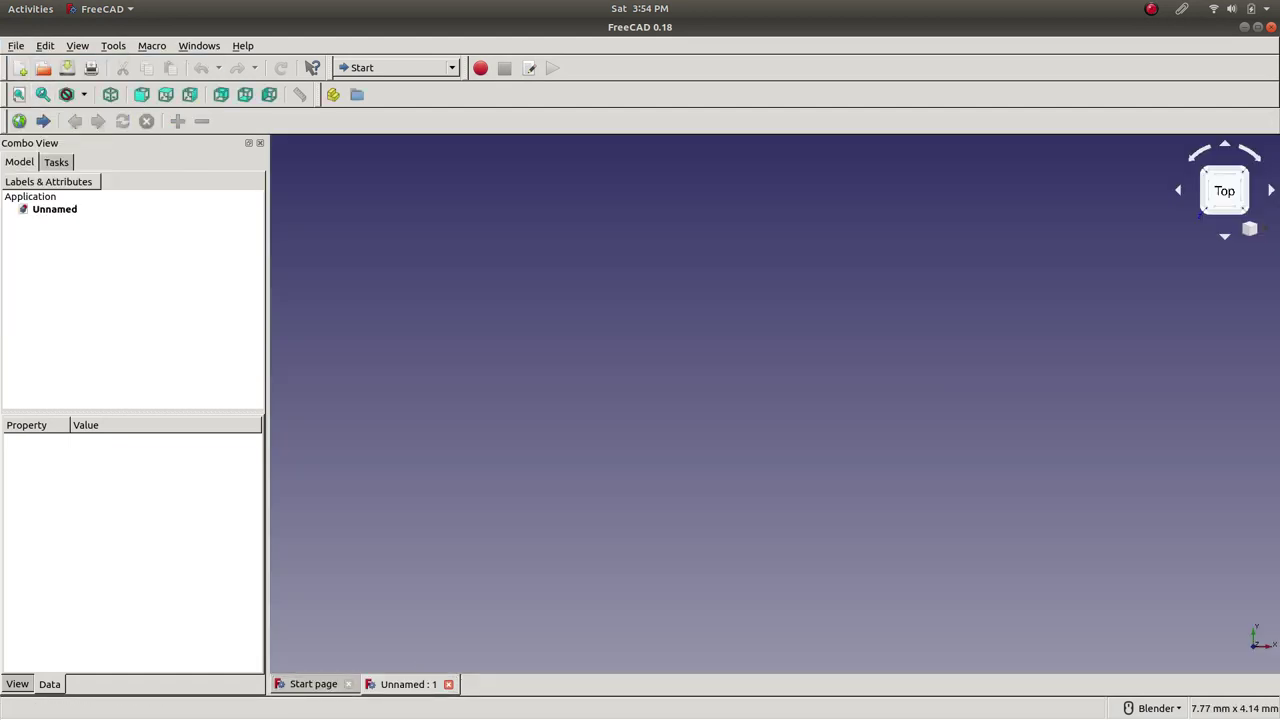
pyautogui.click(314, 684)
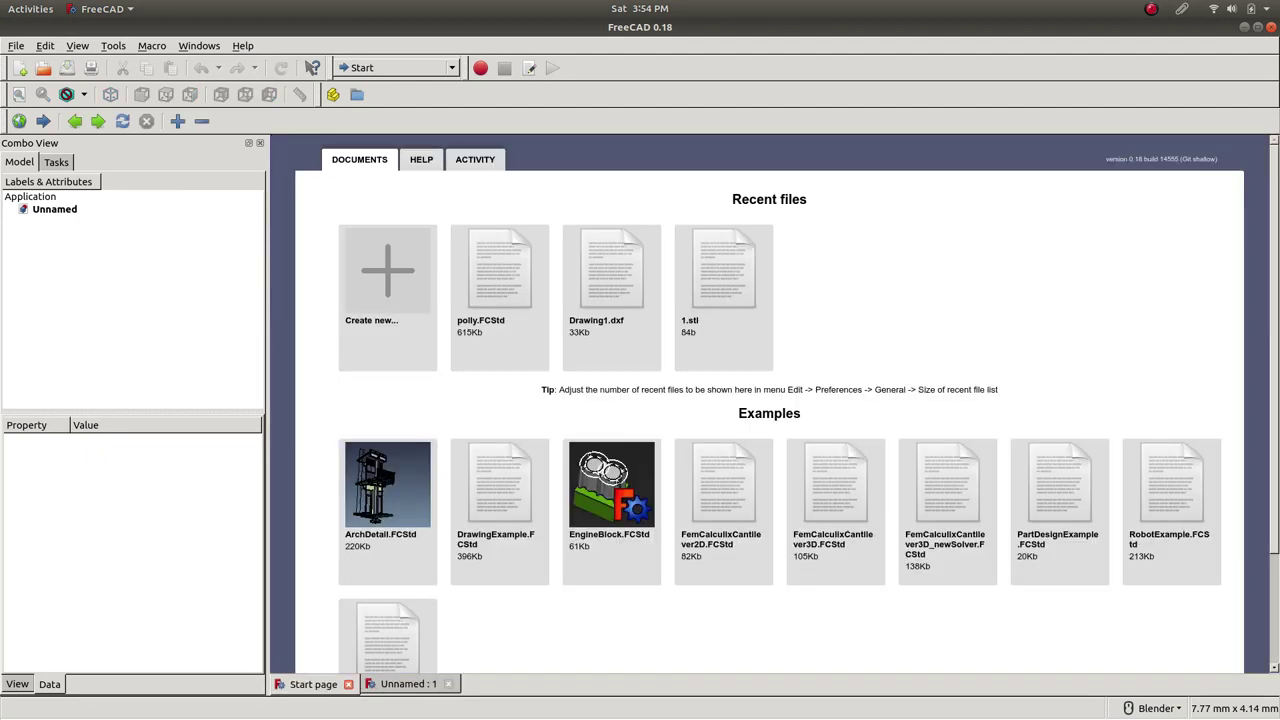
pyautogui.scroll(-3, 769, 400)
pyautogui.scroll(3, 769, 400)
pyautogui.click(348, 684)
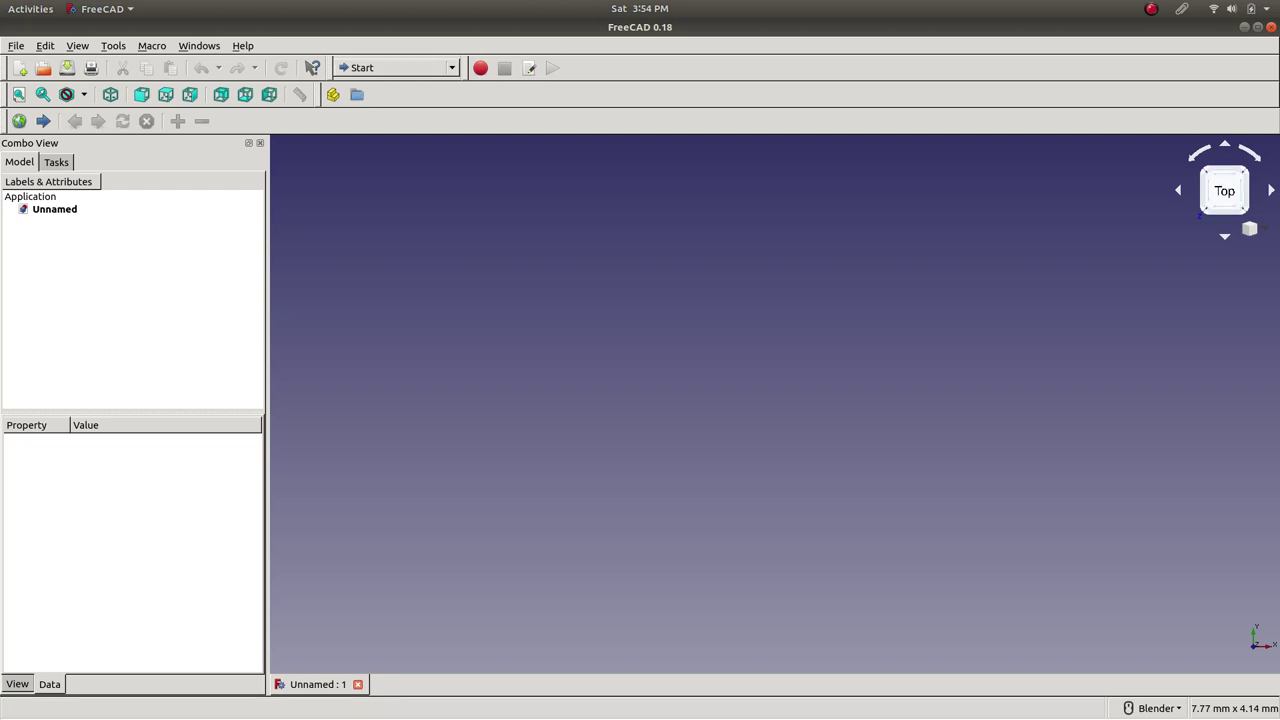
# - Switch to the Part Design workbench and review its modelling commands, including the additive and subtractive primitives
pyautogui.click(396, 67)
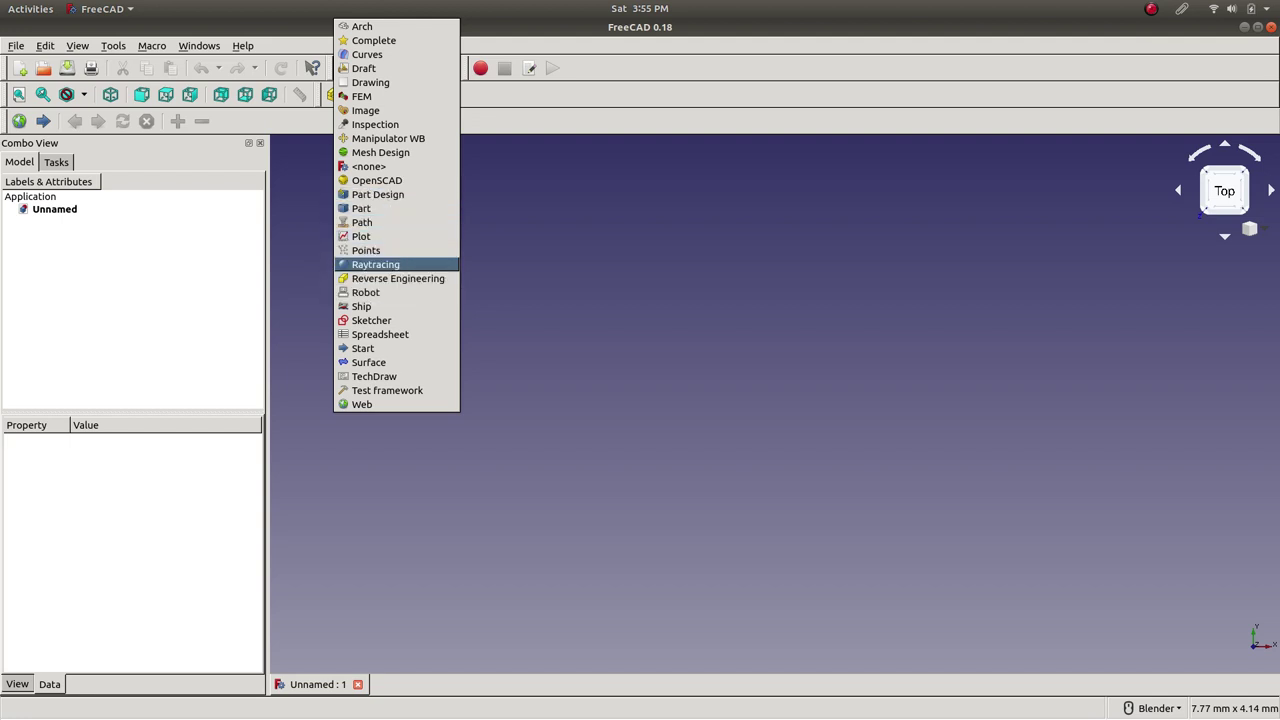
pyautogui.press('Escape')
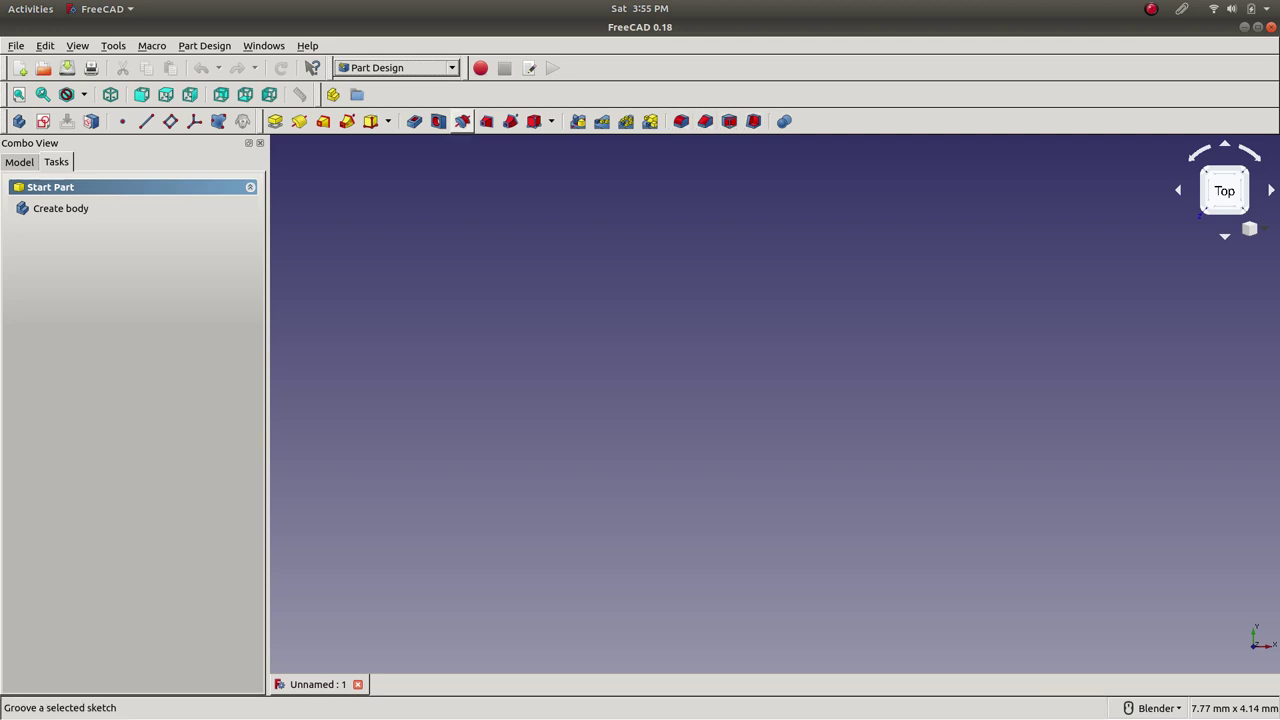
pyautogui.click(397, 67)
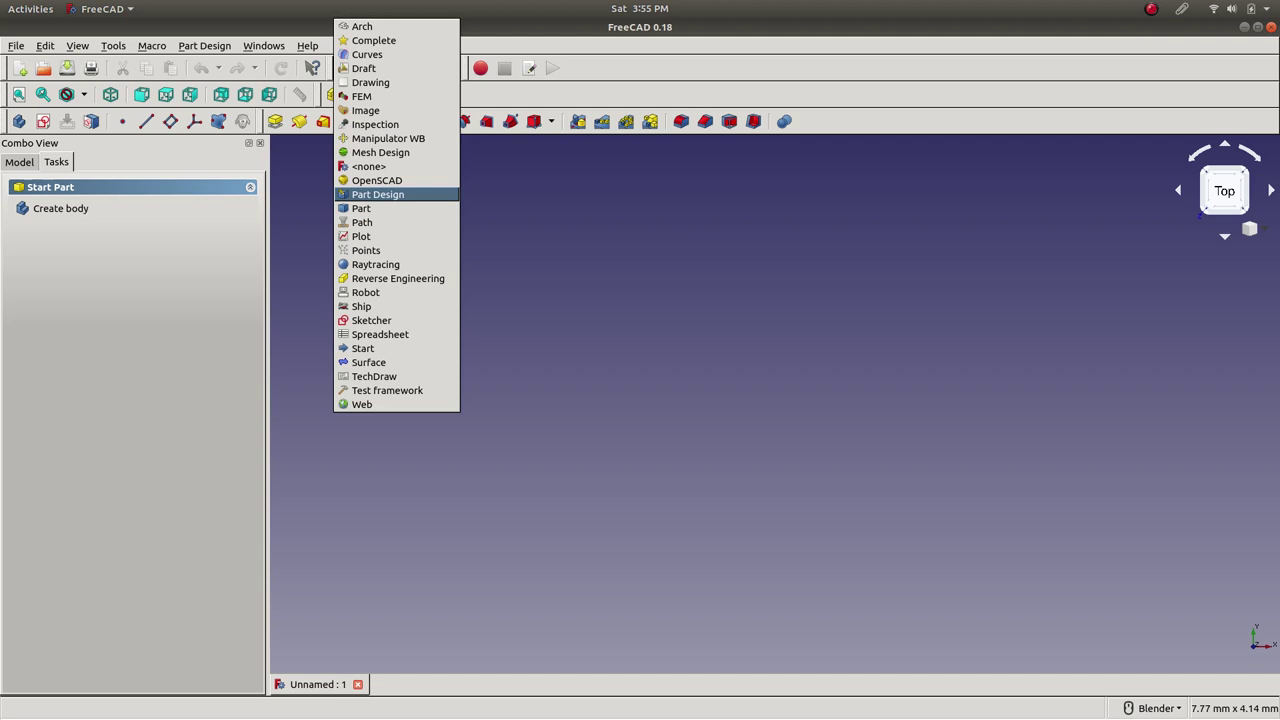
pyautogui.press('Escape')
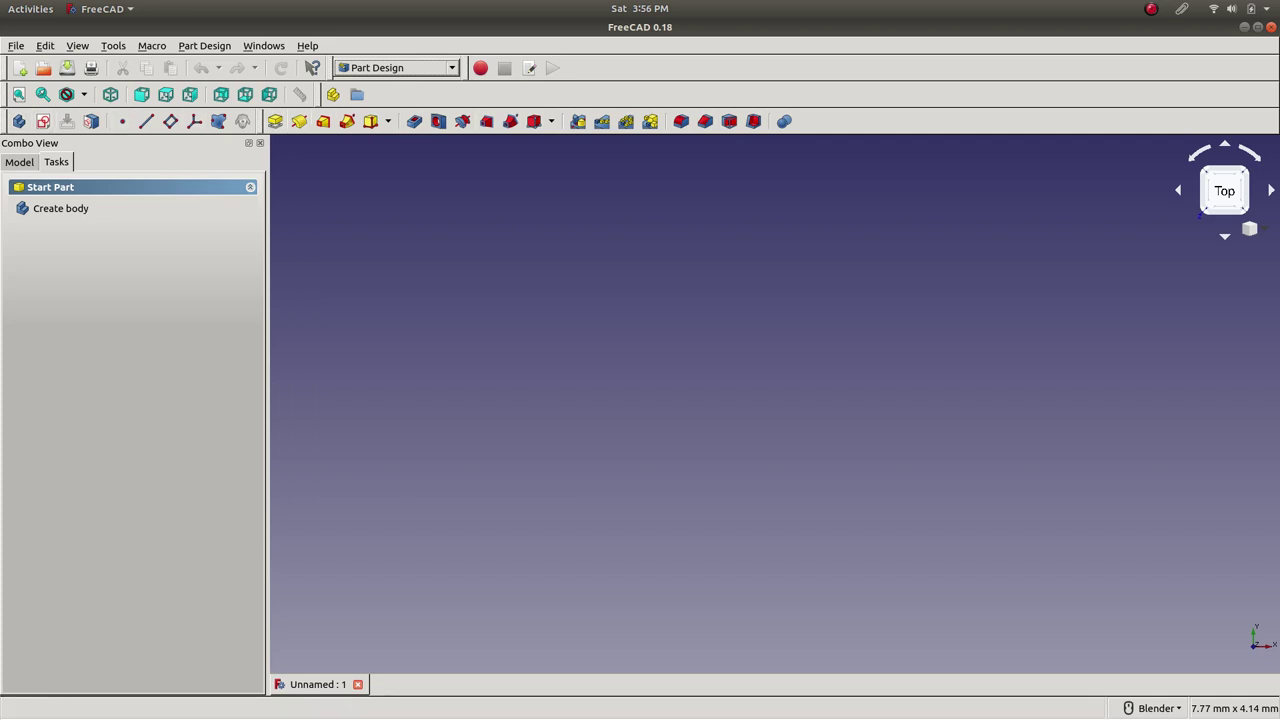
pyautogui.click(204, 45)
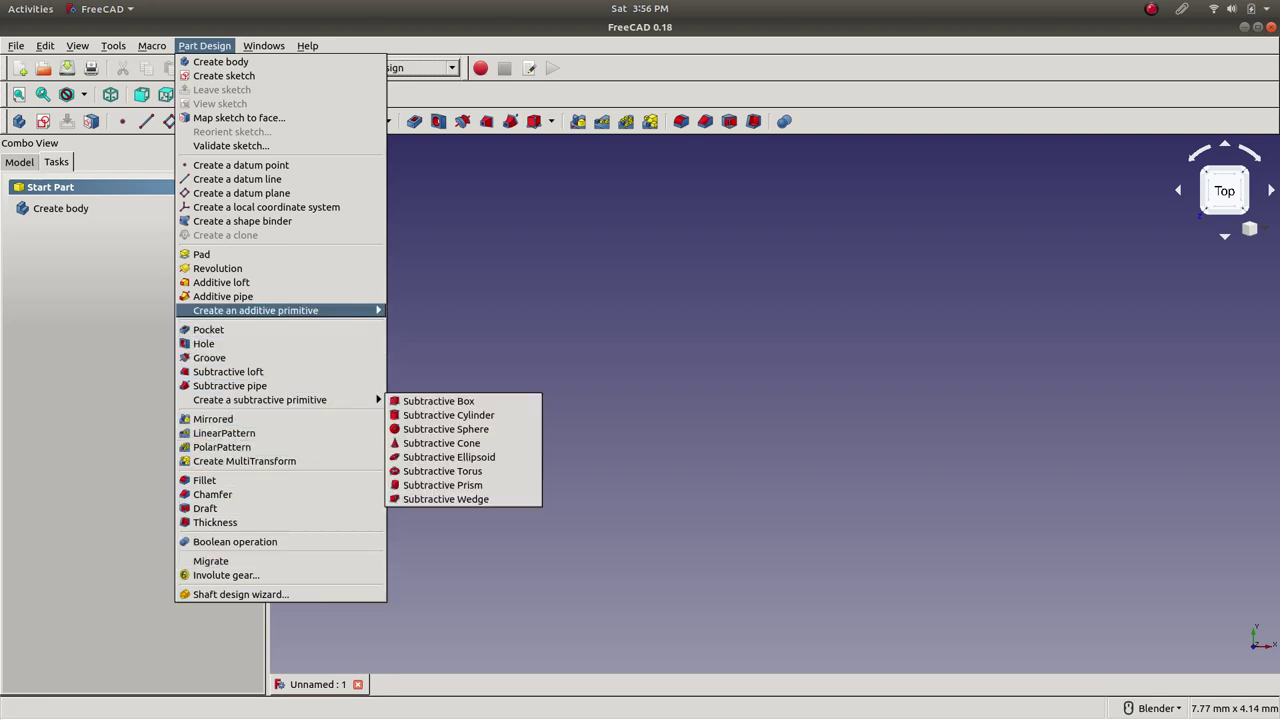
pyautogui.press('Escape')
# - Look over the tools of the Part and Draft workbenches and return to Part Design
pyautogui.click(396, 67)
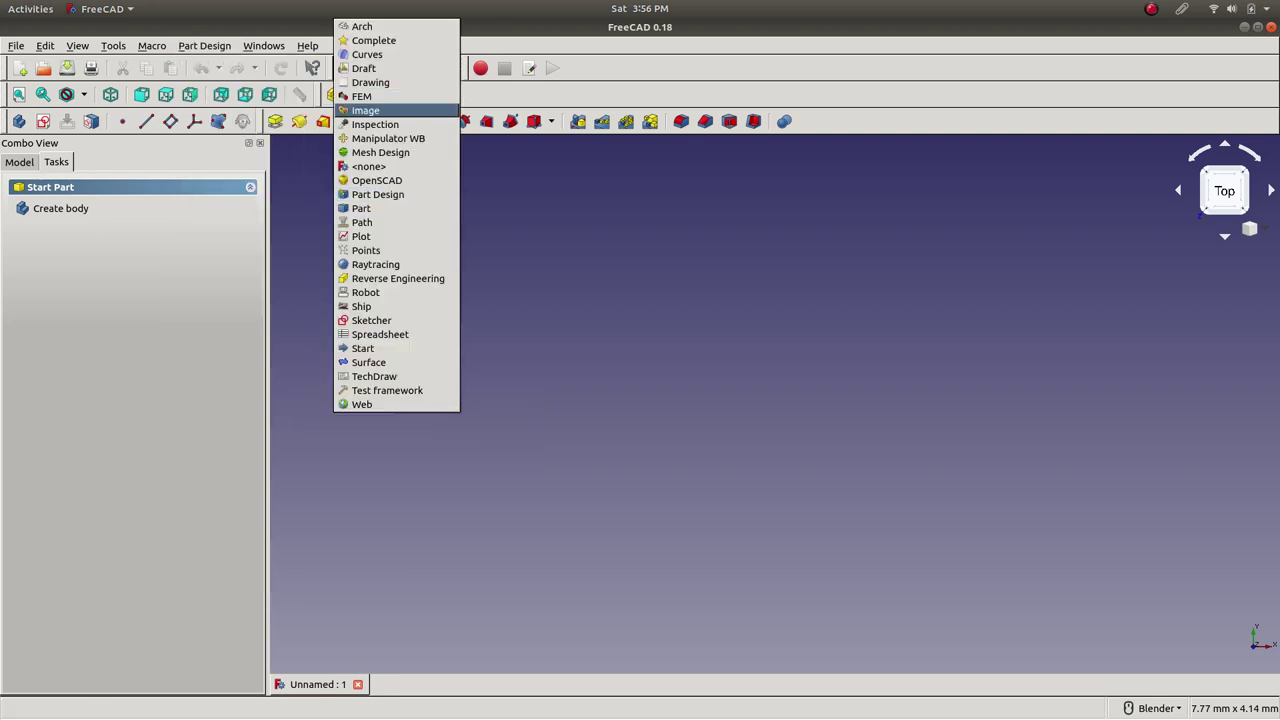
pyautogui.click(361, 208)
pyautogui.press('Up')
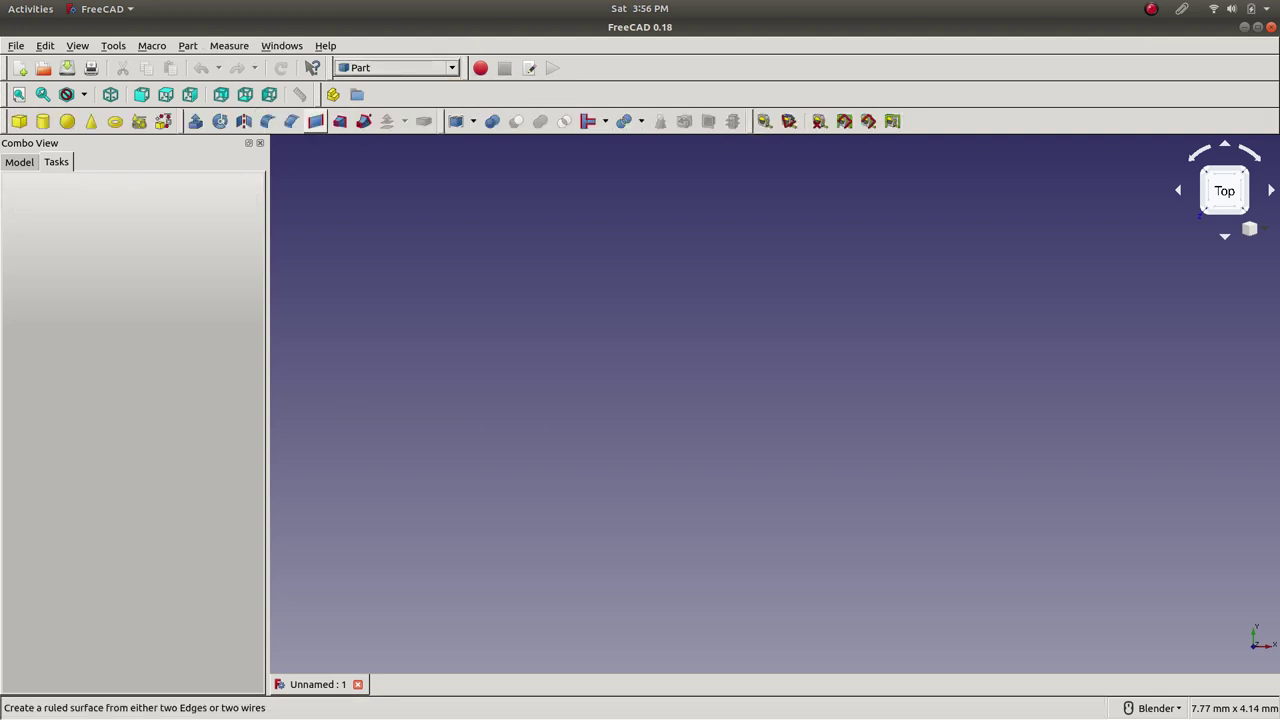
pyautogui.click(410, 68)
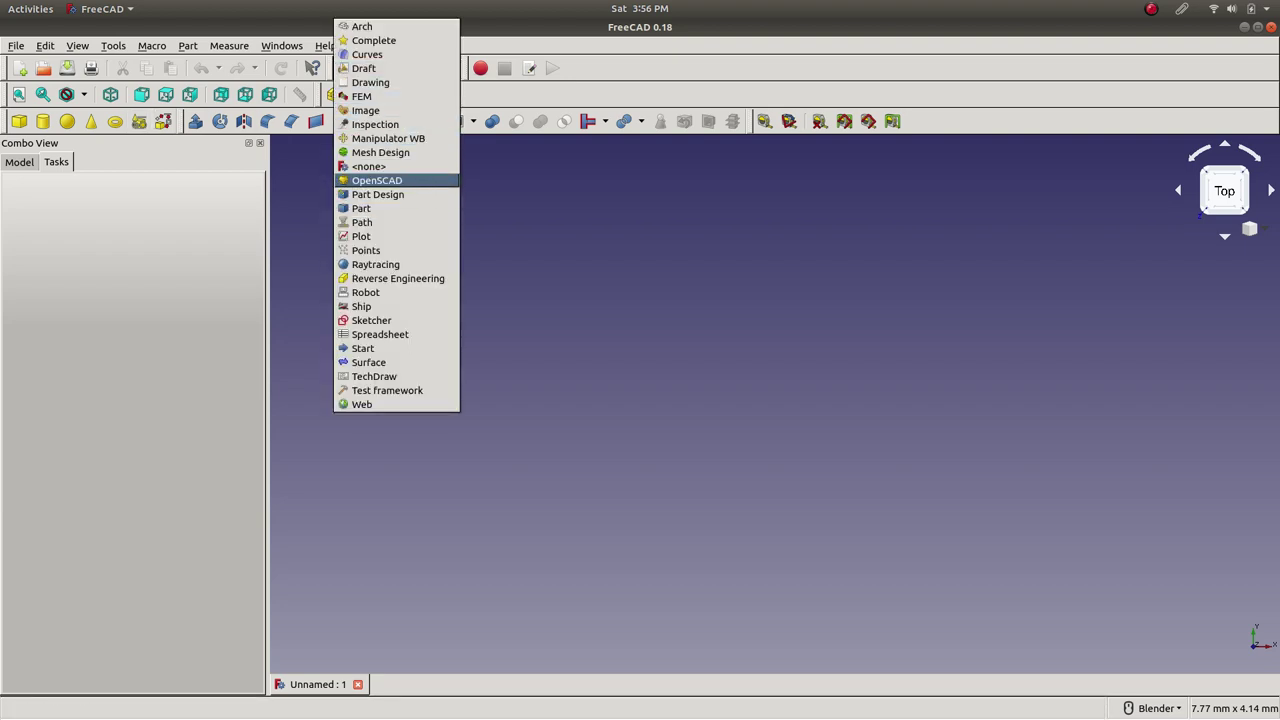
pyautogui.click(396, 68)
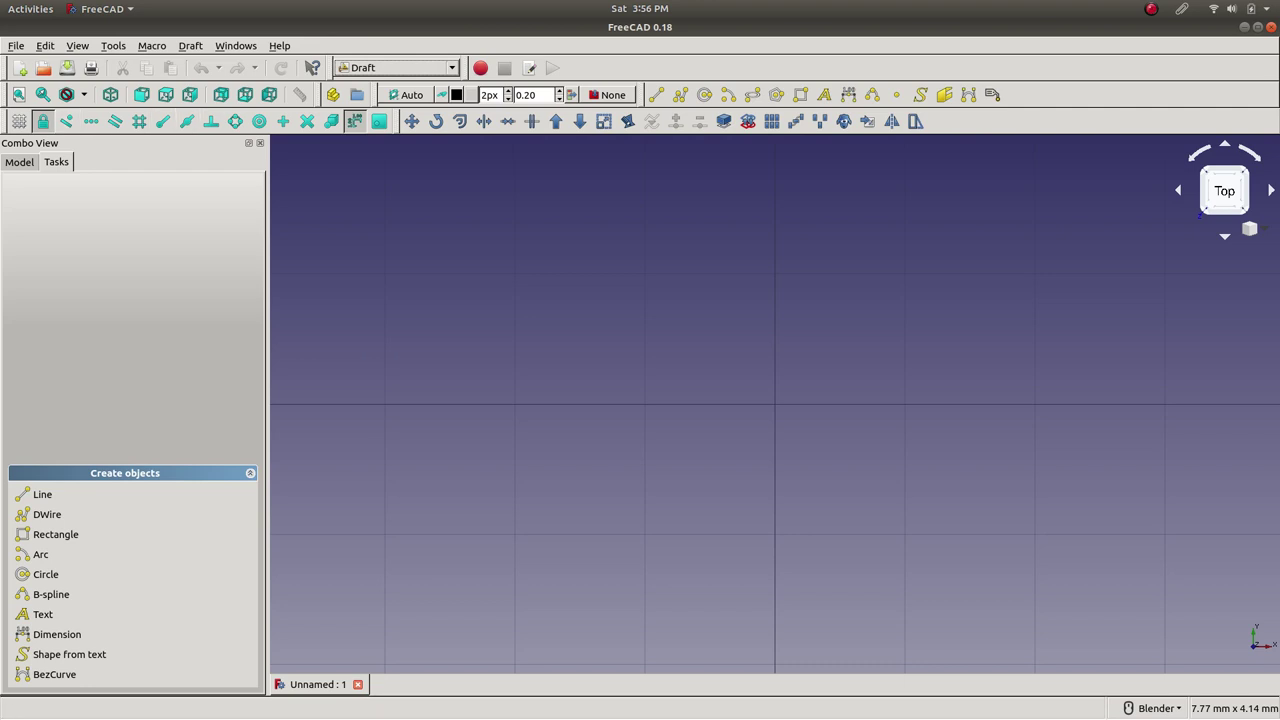
pyautogui.click(18, 121)
pyautogui.click(397, 67)
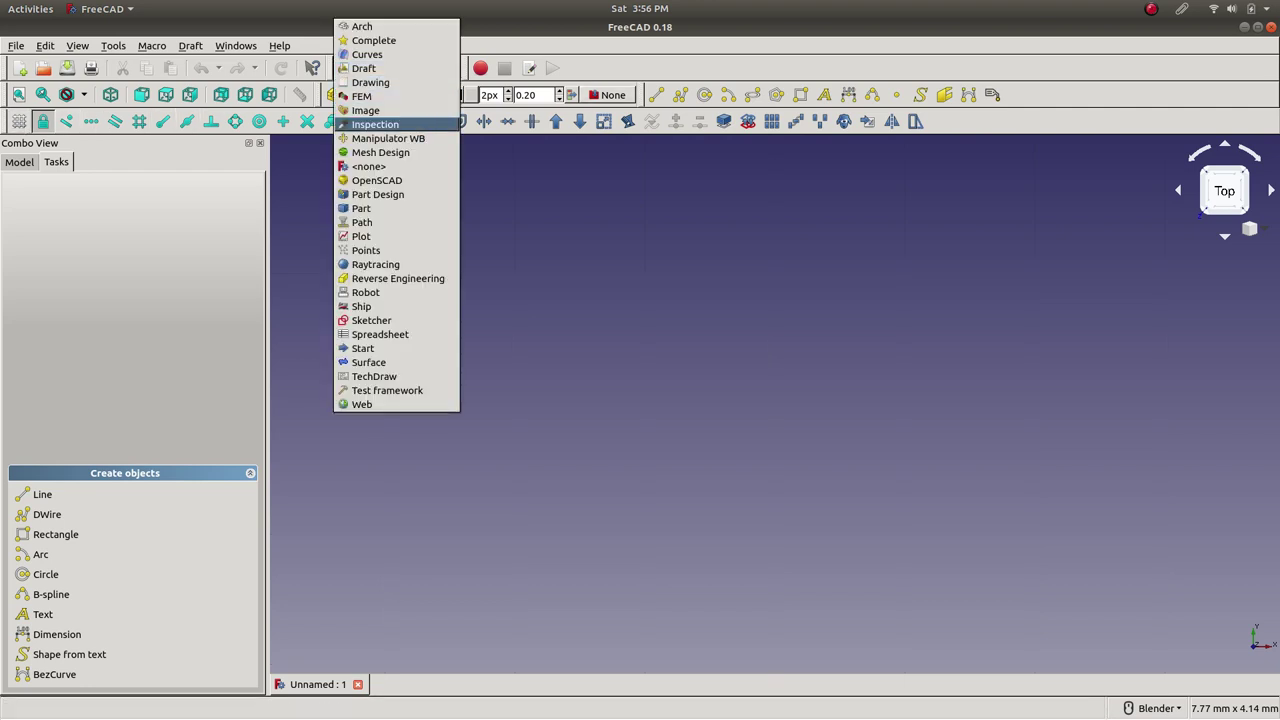
pyautogui.press('Return')
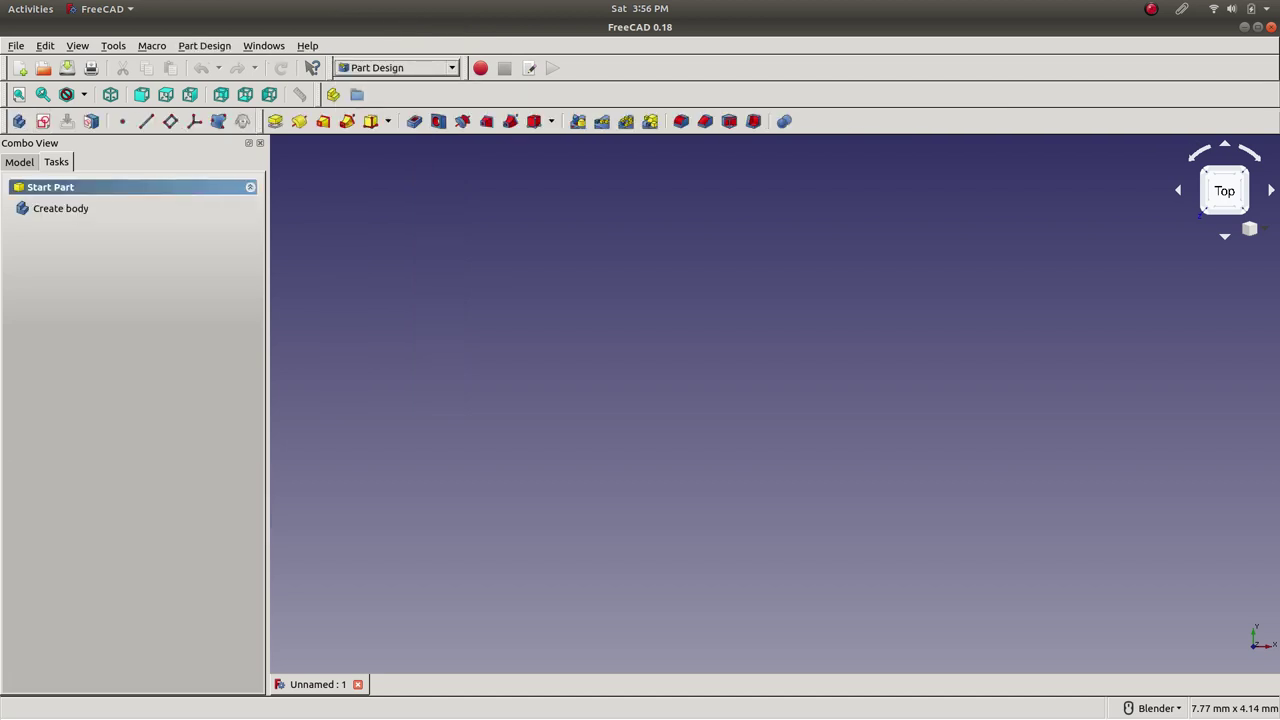
# - Create a new active body in the document and inspect its Origin entry in the model tree
pyautogui.click(19, 161)
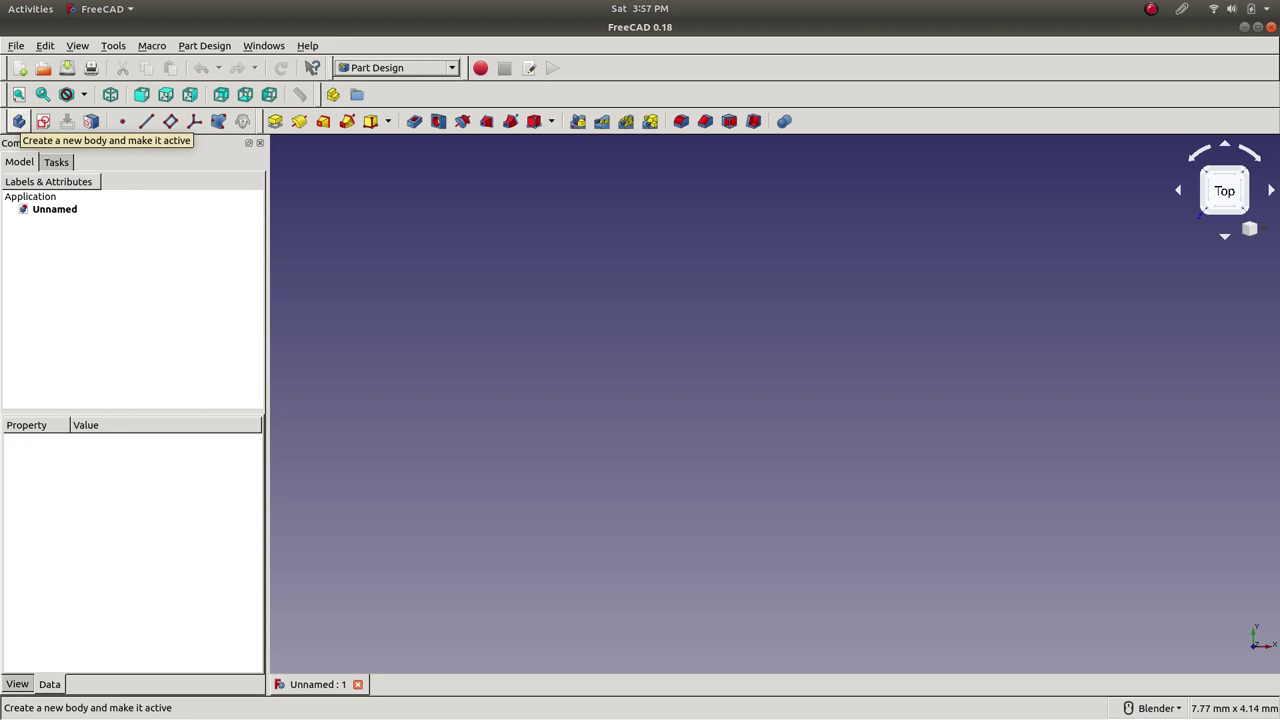
pyautogui.click(19, 121)
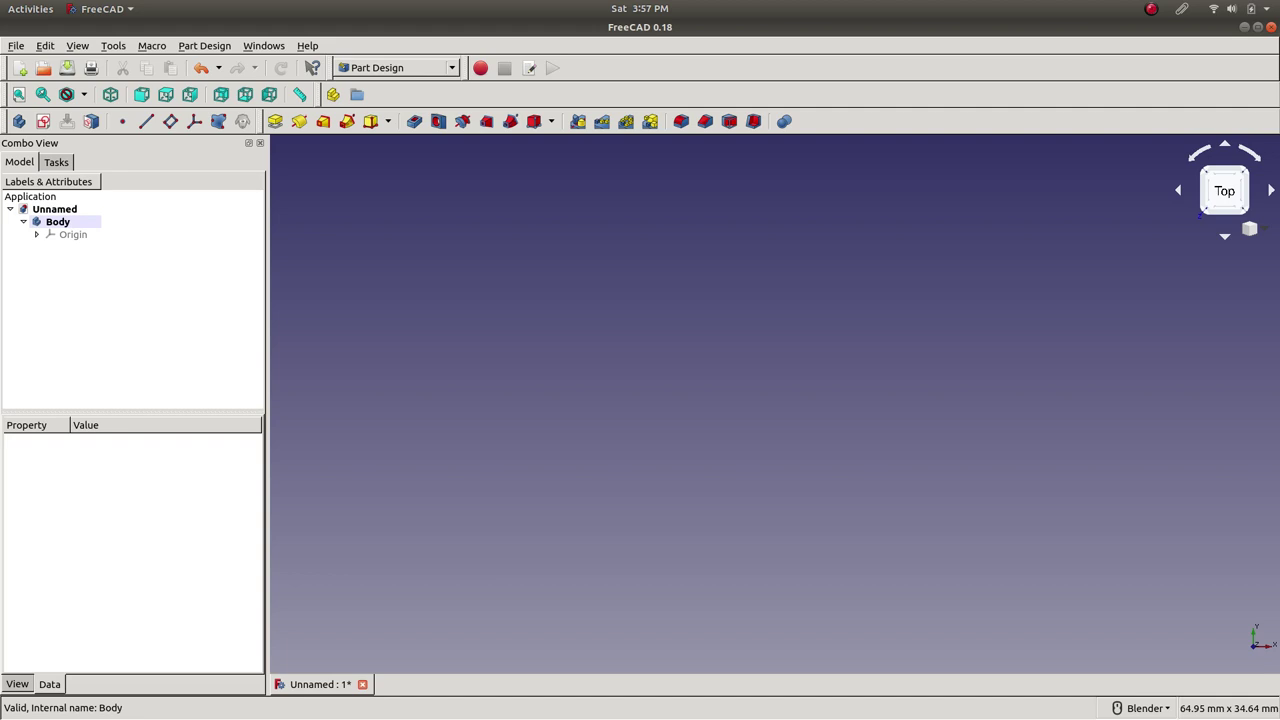
pyautogui.click(57, 221)
pyautogui.click(72, 234)
pyautogui.click(57, 221)
pyautogui.click(72, 234)
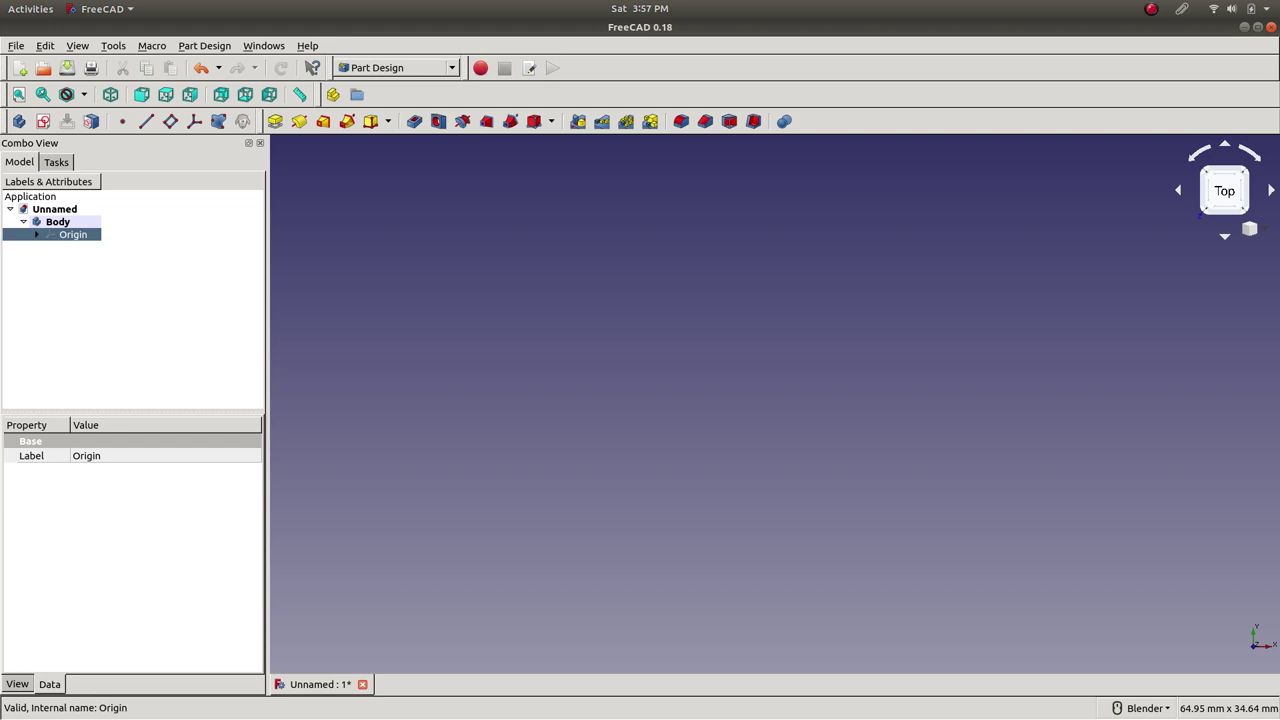
# - Expand the body's Origin, look through its axes and planes, and make the Origin visible in the 3D view
pyautogui.click(36, 234)
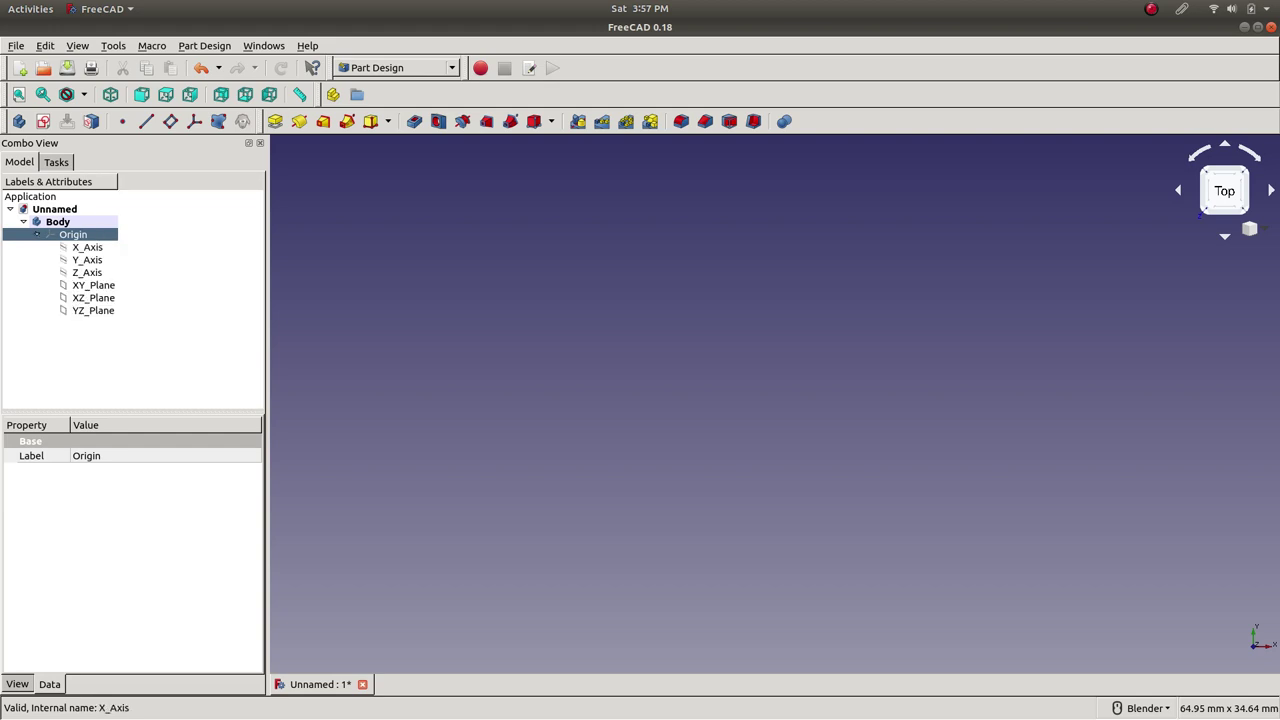
pyautogui.click(87, 247)
pyautogui.click(87, 272)
pyautogui.click(87, 259)
pyautogui.click(87, 247)
pyautogui.click(93, 285)
pyautogui.click(93, 310)
pyautogui.click(93, 340)
pyautogui.click(73, 234)
pyautogui.press('space')
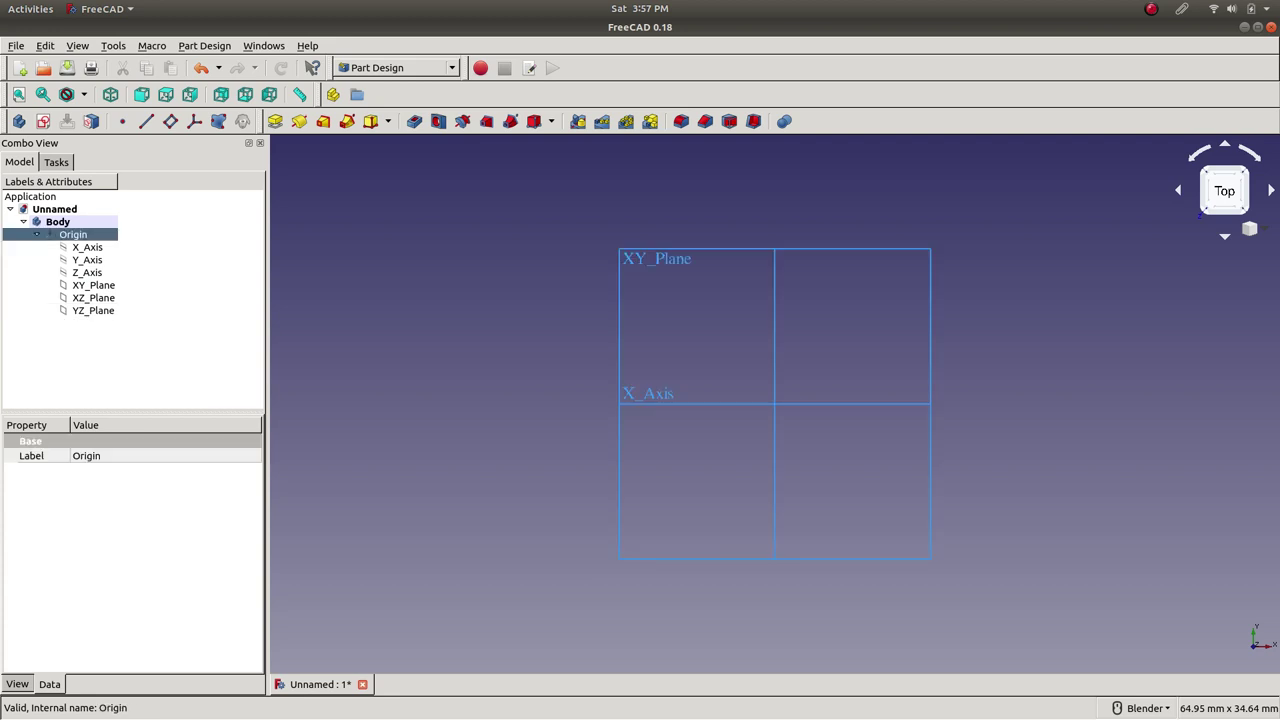
# - Toggle the visibility of the Origin and the Body off and back on
pyautogui.press('space')
pyautogui.press('space')
pyautogui.click(73, 340)
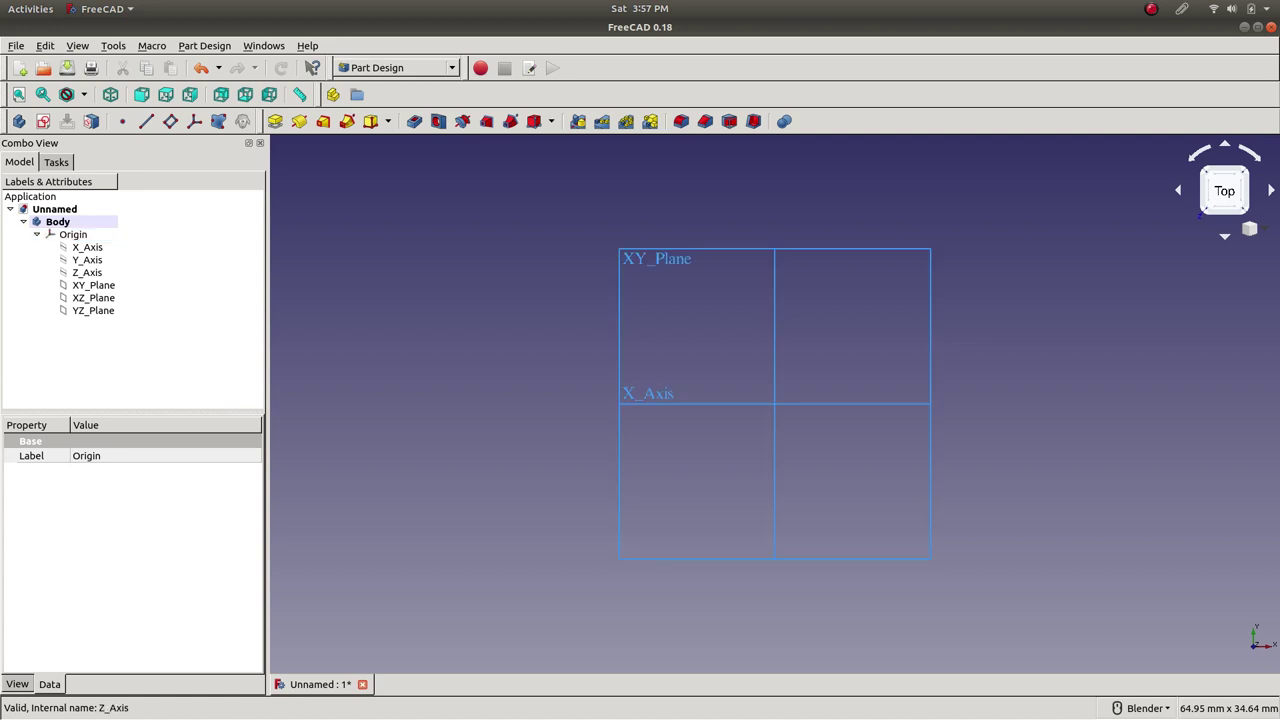
pyautogui.click(57, 221)
pyautogui.press('space')
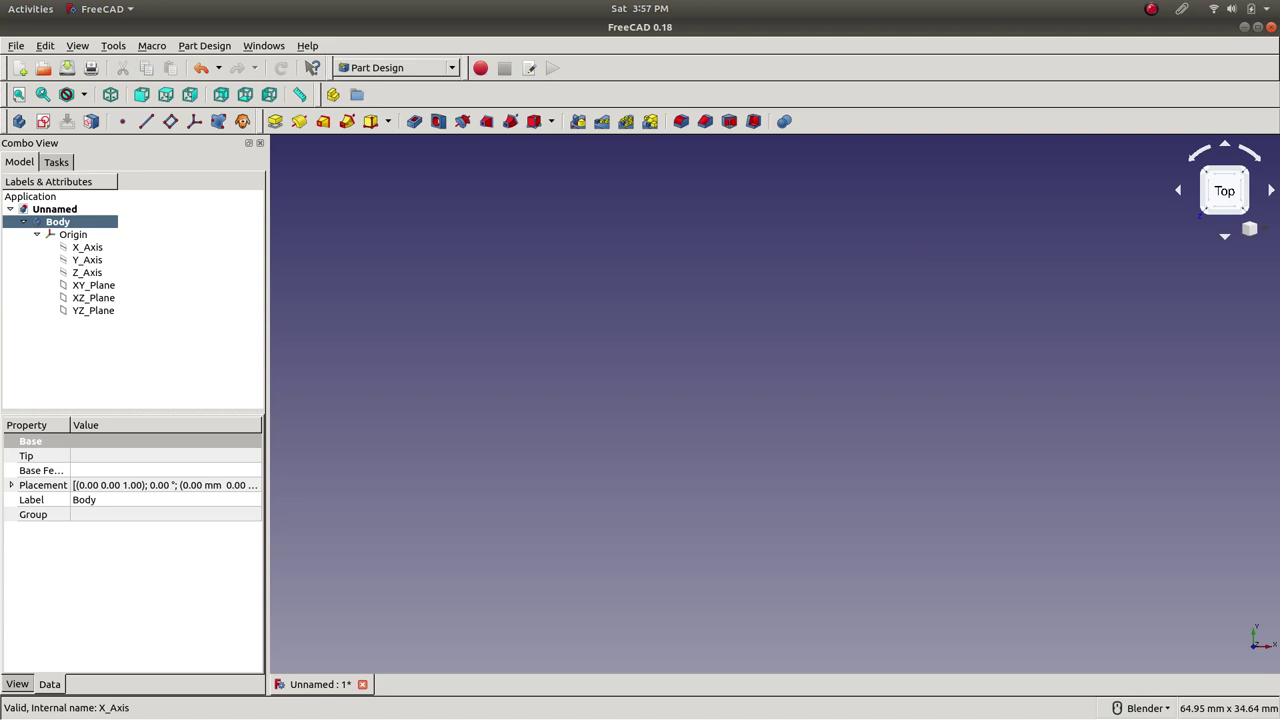
pyautogui.press('space')
pyautogui.click(73, 234)
pyautogui.press('space')
pyautogui.press('space')
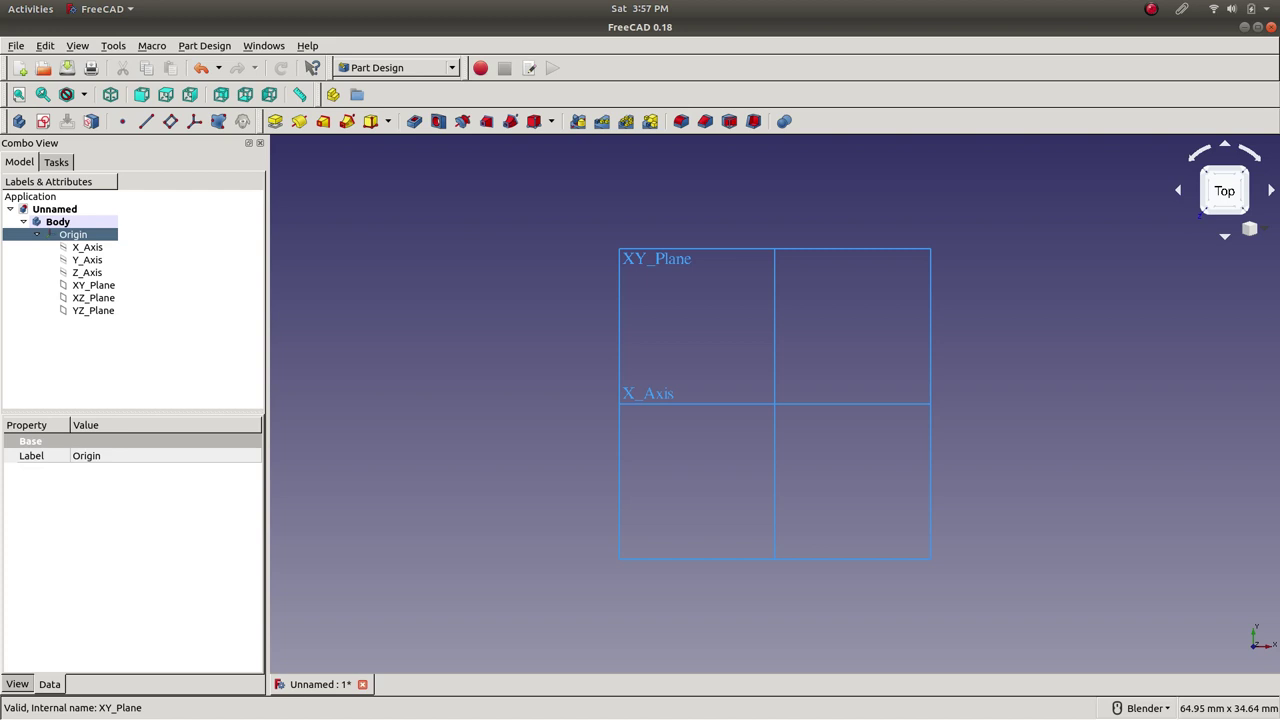
# - Examine the Origin's base planes and its X, Y and Z axes one by one from a tilted view
pyautogui.scroll(2, 619, 457)
pyautogui.moveTo(619, 457); pyautogui.dragTo(586, 367, button='middle')
pyautogui.scroll(-6, 586, 367)
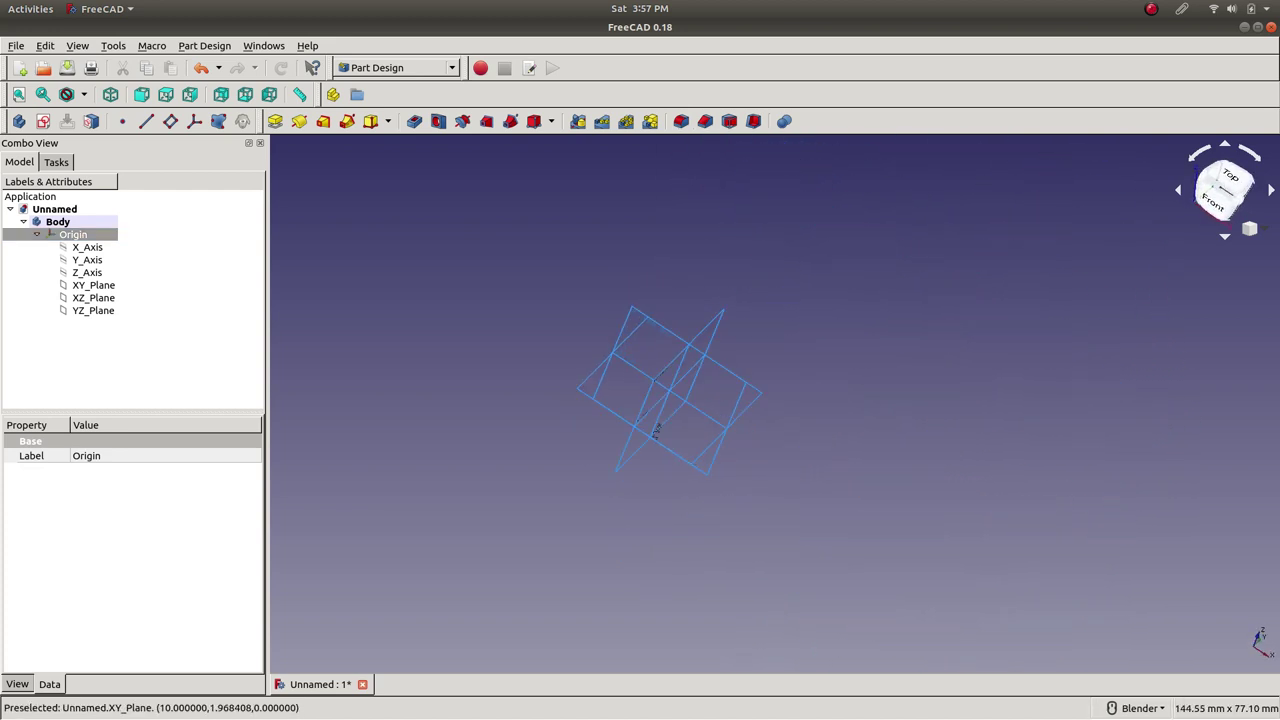
pyautogui.scroll(2, 586, 434)
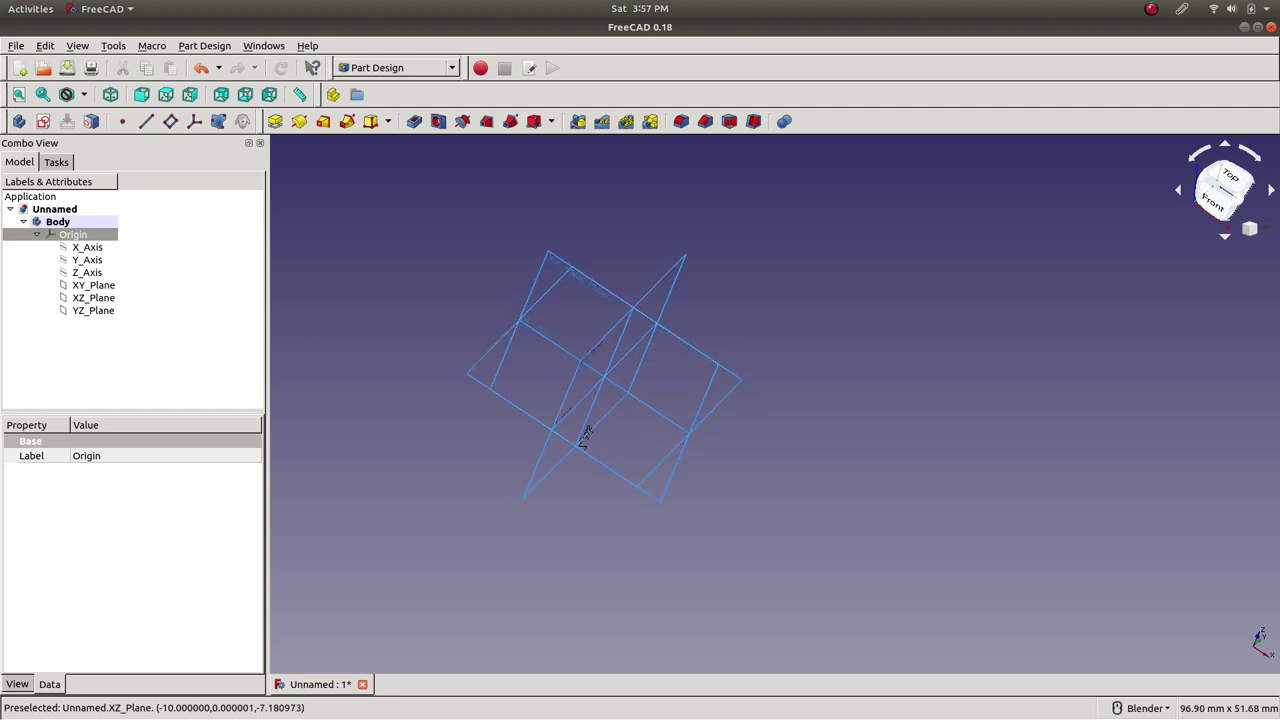
pyautogui.click(586, 434)
pyautogui.click(584, 436)
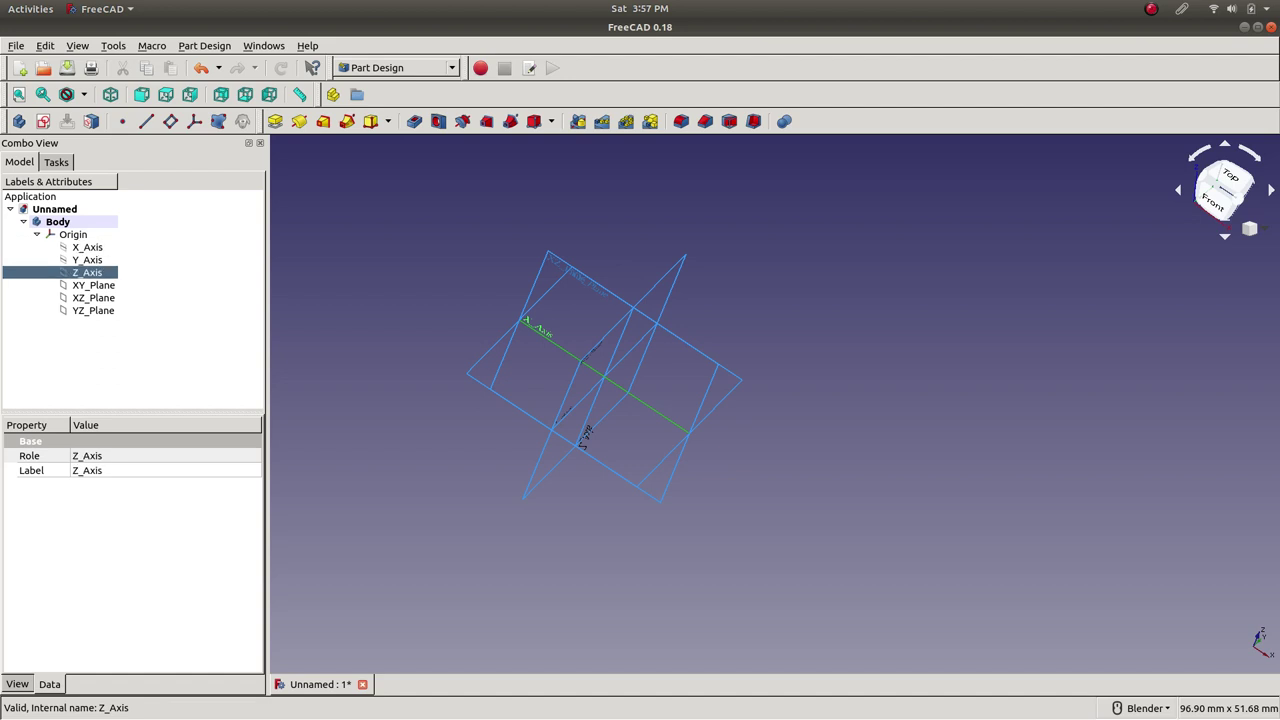
pyautogui.click(585, 434)
pyautogui.click(585, 435)
pyautogui.click(586, 436)
pyautogui.click(586, 436)
pyautogui.click(586, 436)
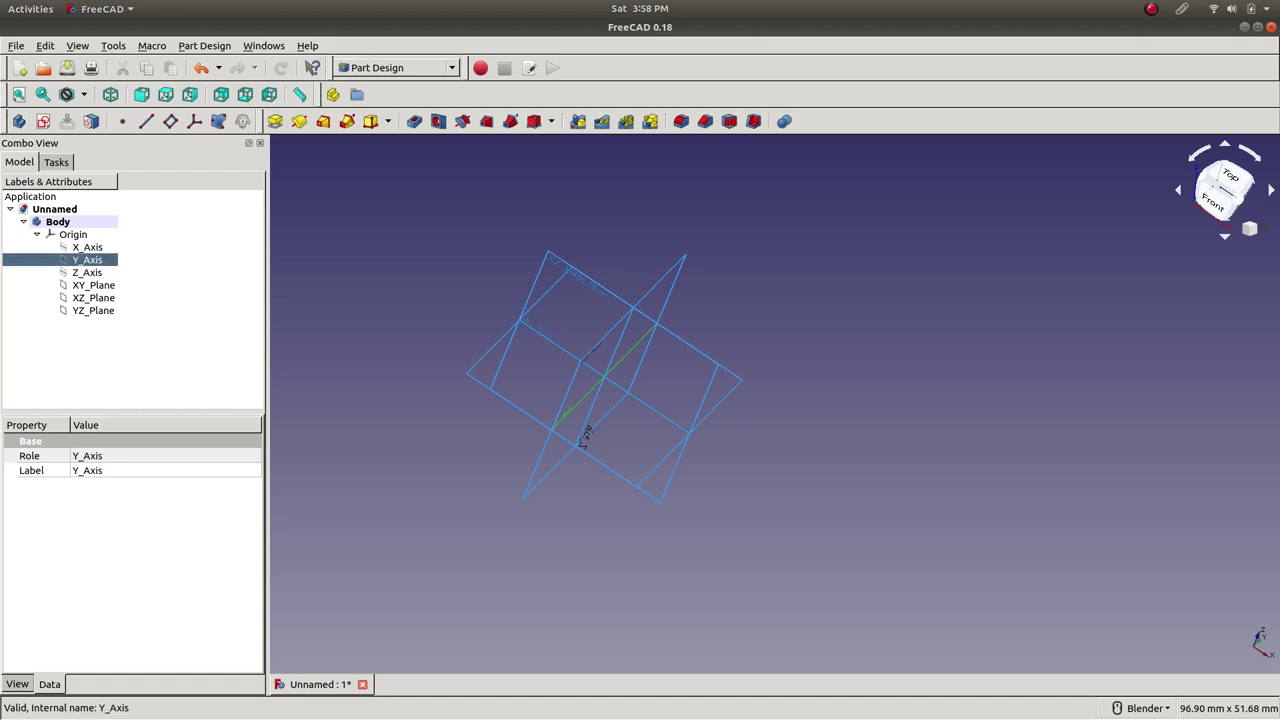
pyautogui.click(586, 436)
pyautogui.click(586, 436)
pyautogui.click(586, 436)
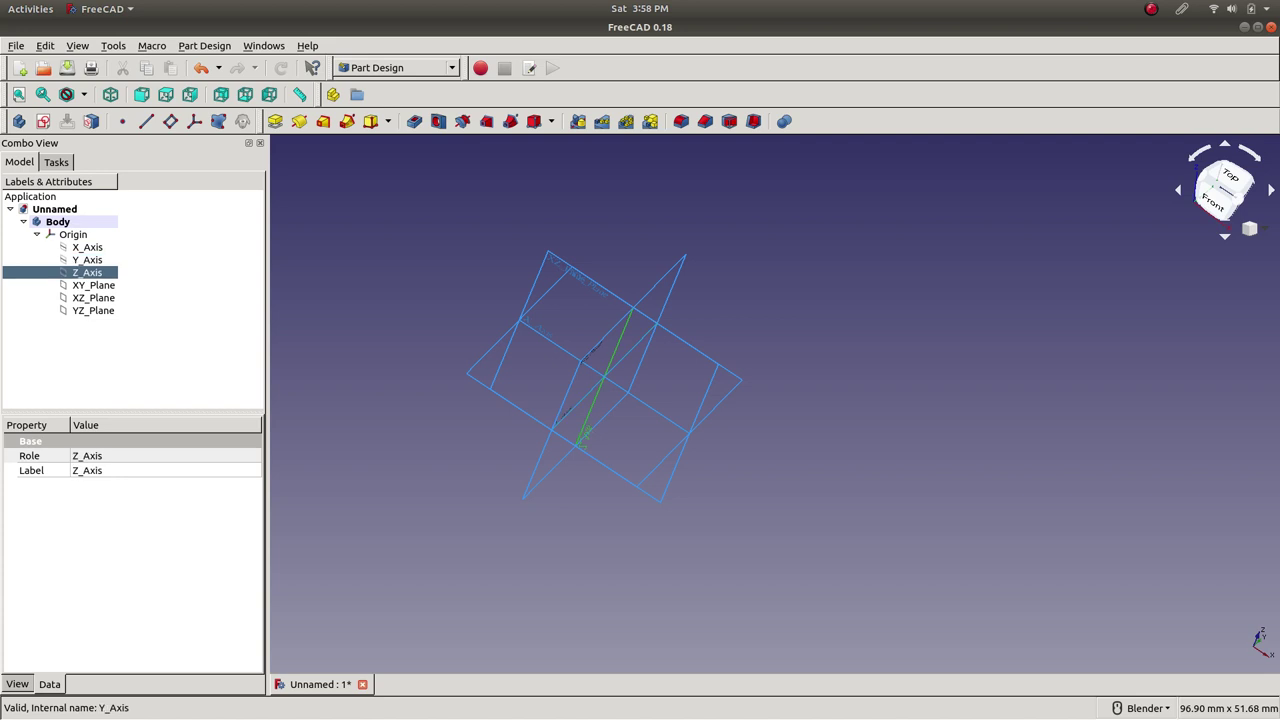
pyautogui.click(586, 436)
pyautogui.click(586, 436)
pyautogui.click(586, 436)
pyautogui.click(586, 436)
pyautogui.click(586, 436)
pyautogui.click(586, 436)
pyautogui.click(586, 436)
pyautogui.click(586, 436)
pyautogui.click(586, 436)
pyautogui.click(586, 436)
pyautogui.click(586, 436)
pyautogui.click(586, 436)
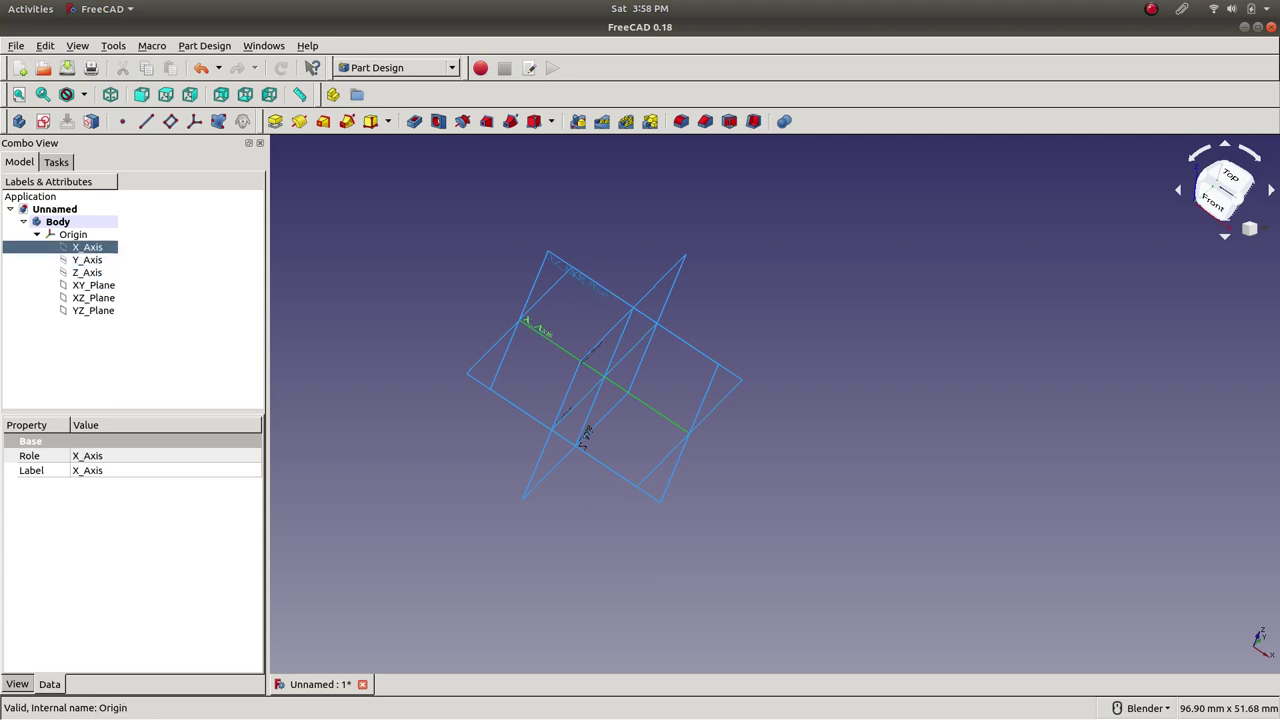
pyautogui.click(586, 436)
pyautogui.click(586, 436)
pyautogui.click(586, 436)
# - Collapse the Origin's axes and planes in the model tree and hide the Origin in the 3D view
pyautogui.doubleClick(23, 221)
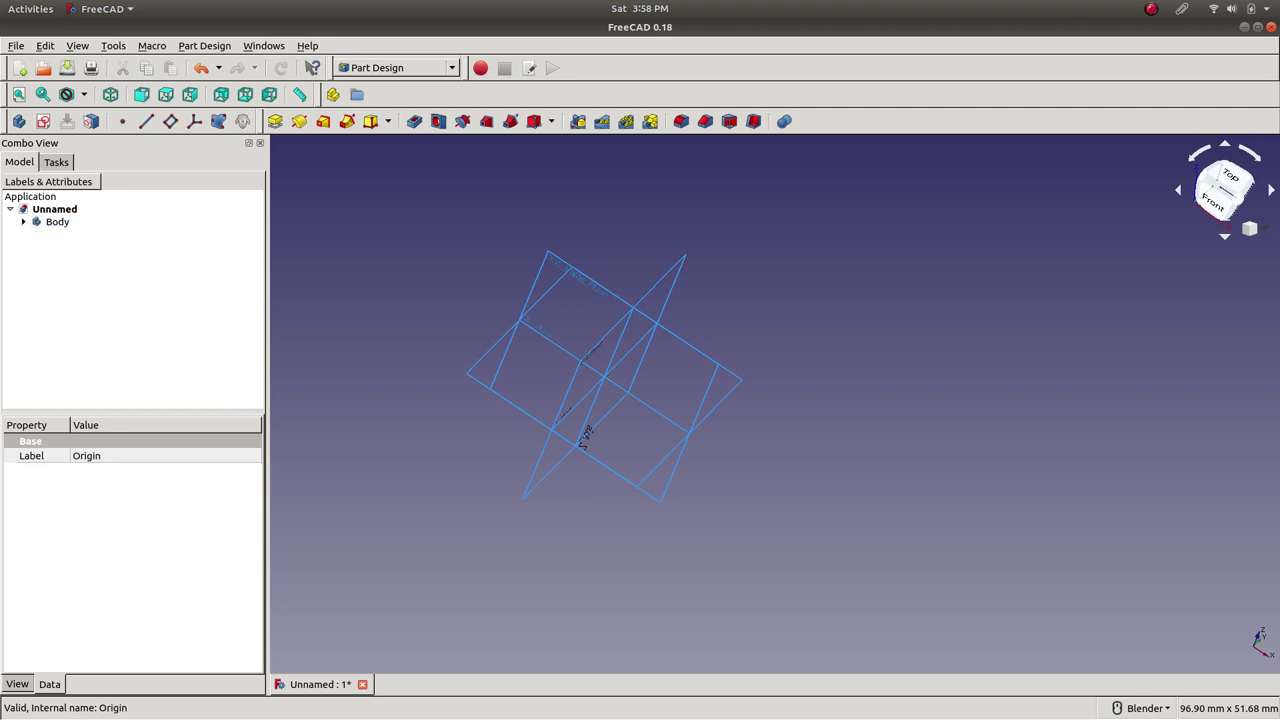
pyautogui.click(23, 221)
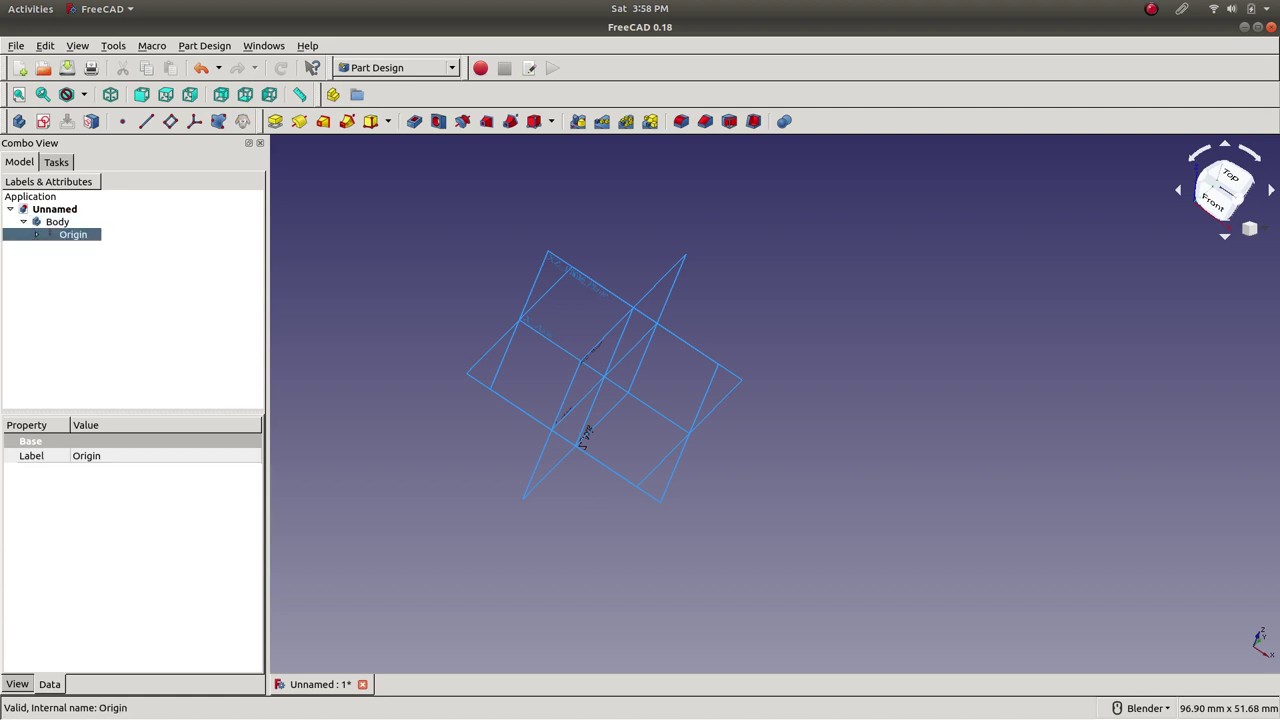
pyautogui.press('space')
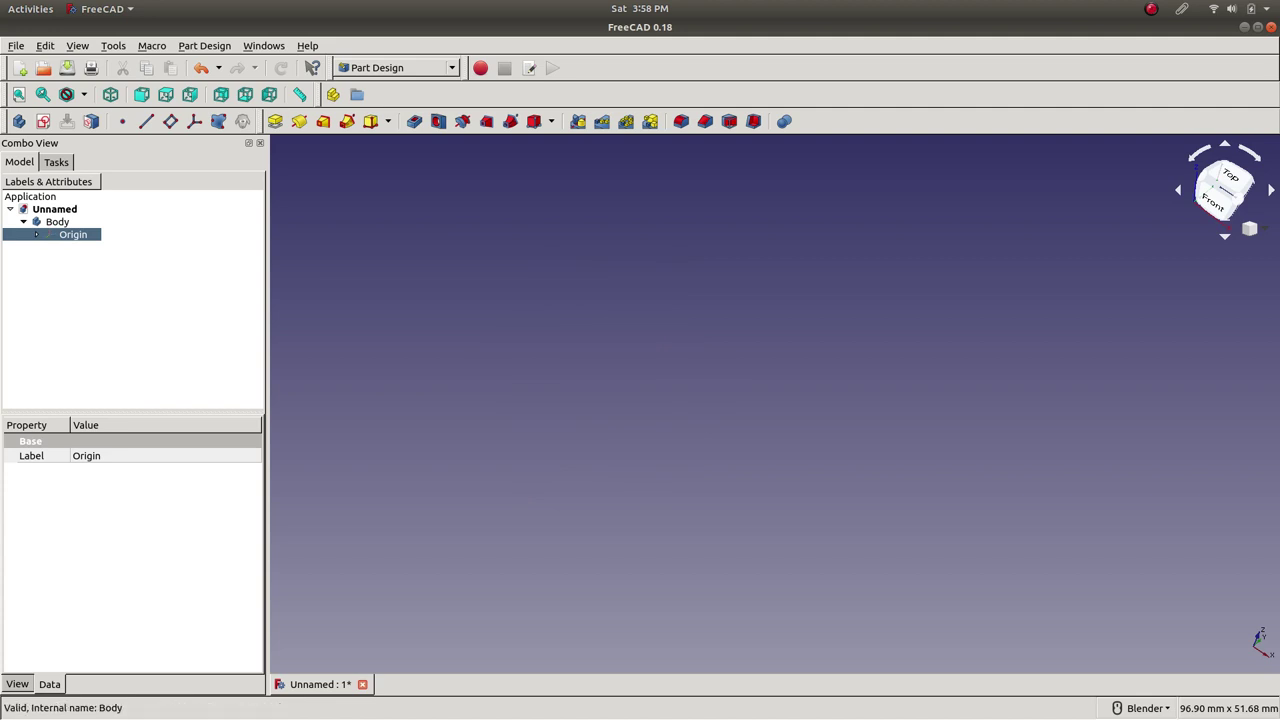
# - Select the Body and start a new sketch in it
pyautogui.click(57, 221)
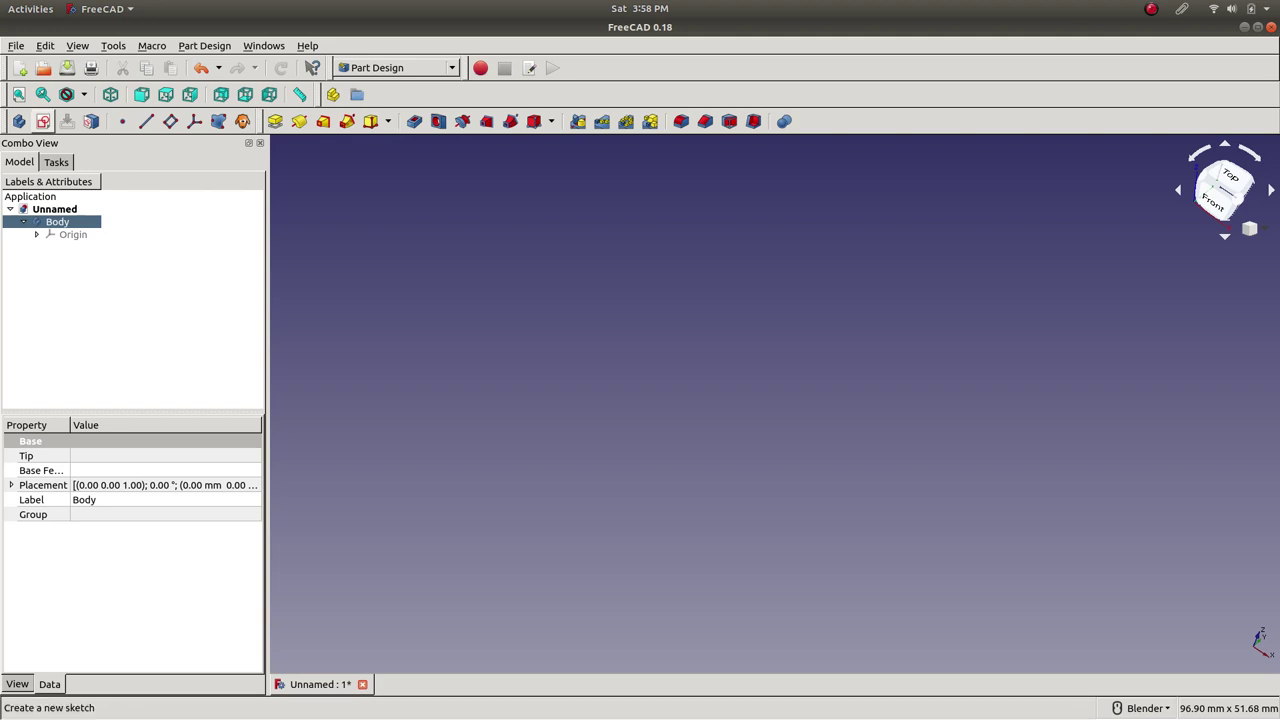
pyautogui.click(73, 234)
pyautogui.click(57, 221)
pyautogui.click(73, 234)
pyautogui.click(57, 221)
pyautogui.click(73, 234)
pyautogui.click(57, 221)
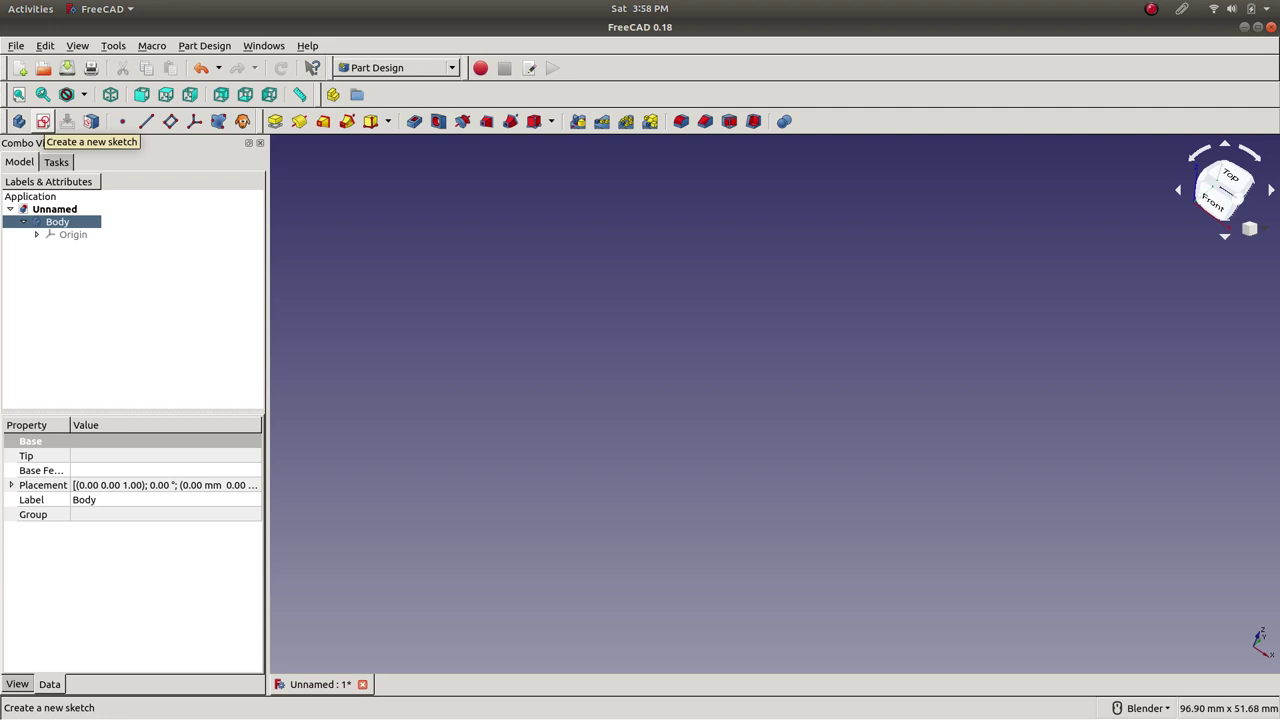
pyautogui.click(43, 121)
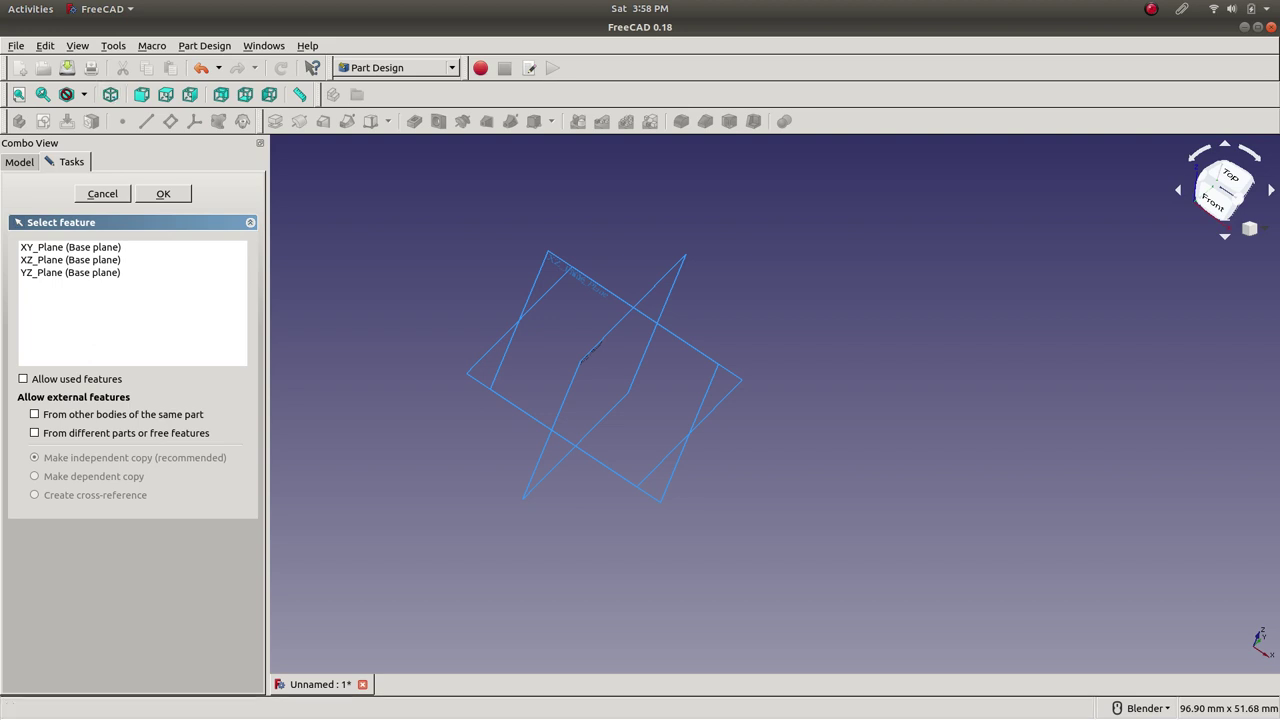
# - Choose YZ_Plane as the sketch plane and show the base planes in an isometric view
pyautogui.moveTo(677, 275); pyautogui.dragTo(515, 200, button='middle')
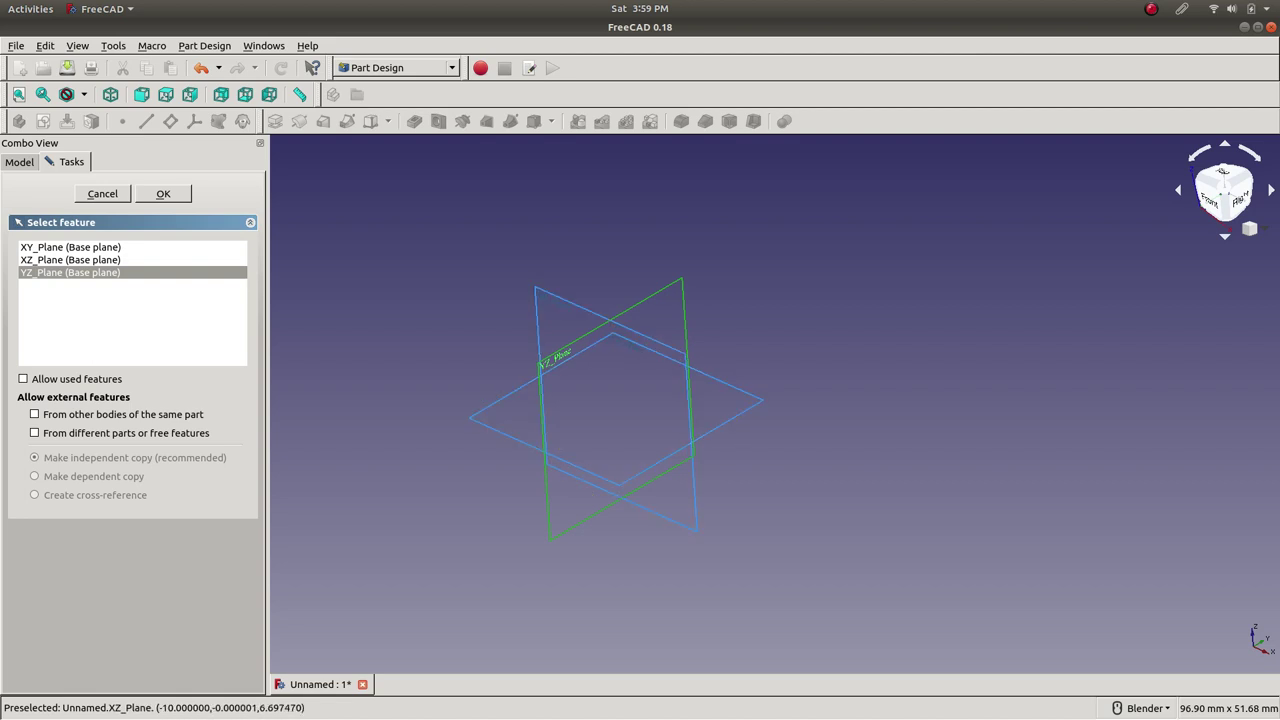
pyautogui.click(1254, 228)
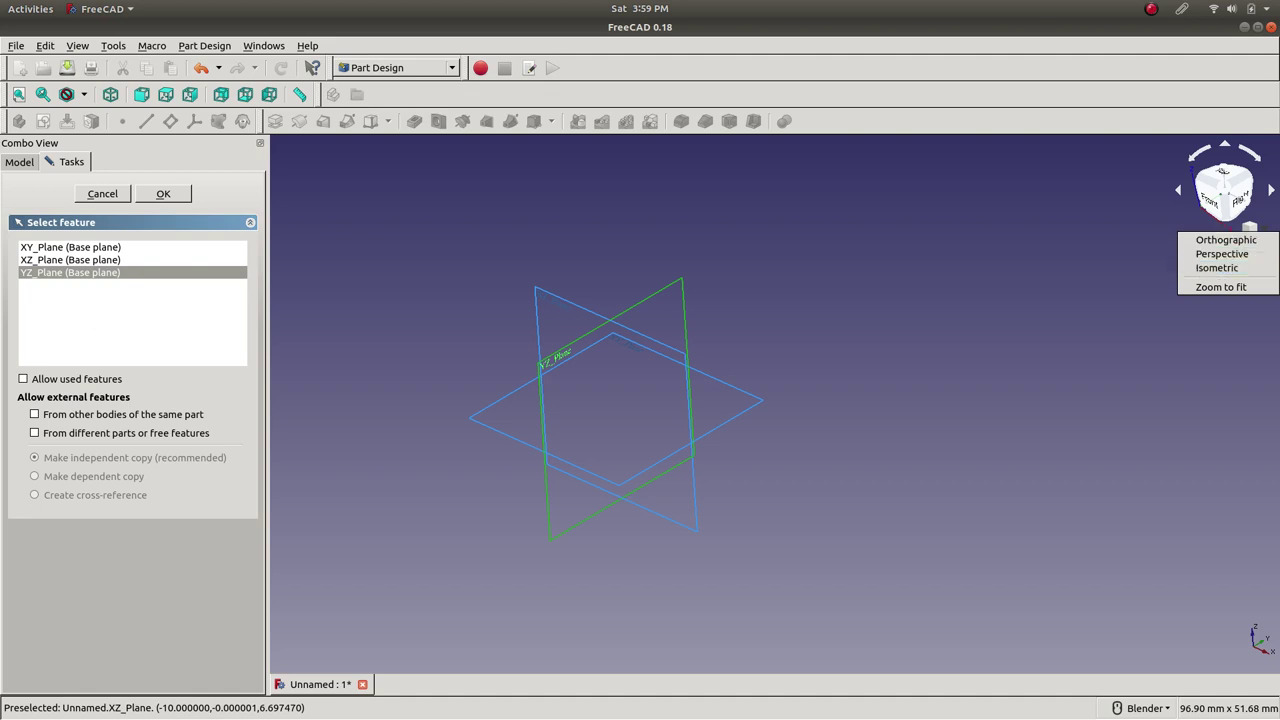
pyautogui.click(1216, 268)
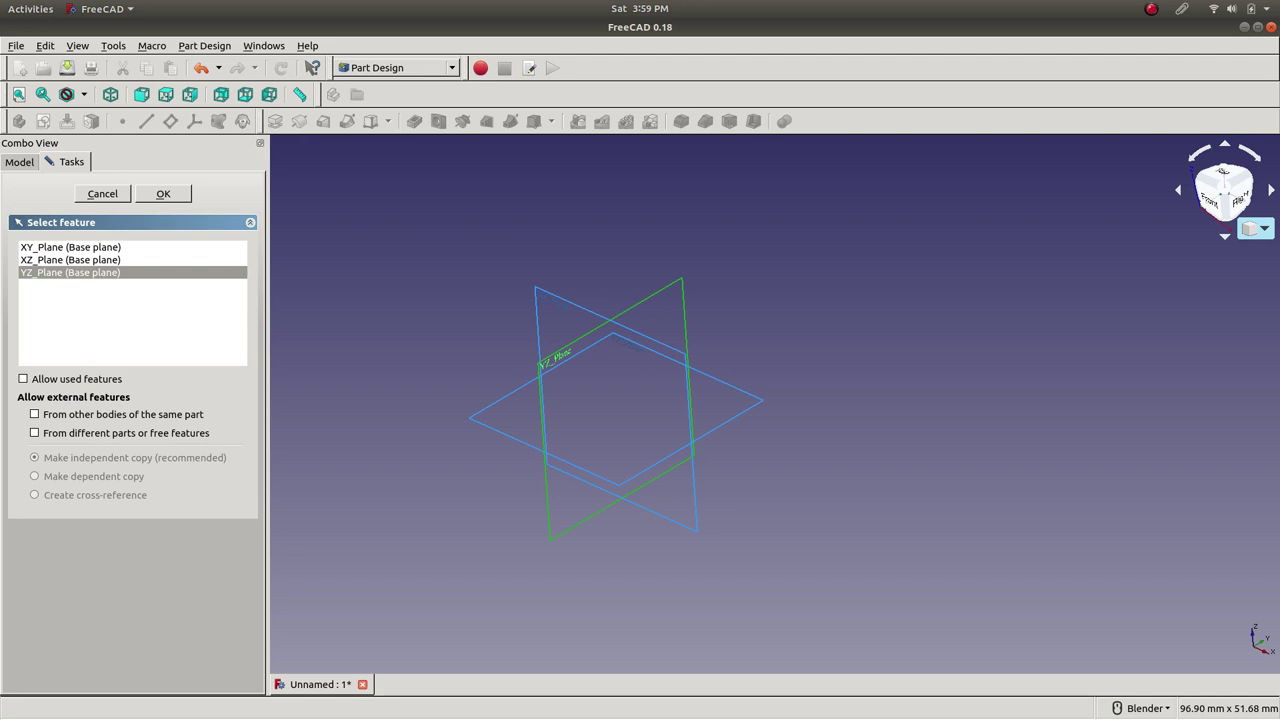
pyautogui.click(1249, 228)
pyautogui.click(1216, 257)
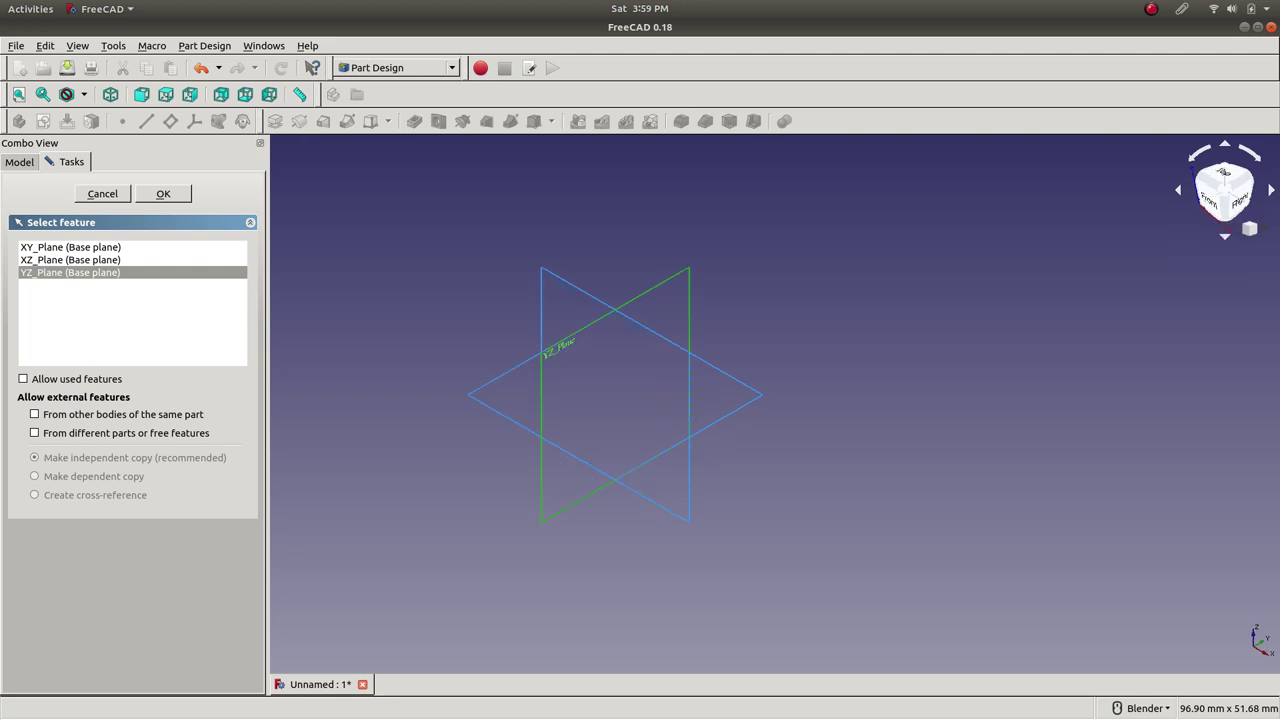
pyautogui.keyDown('shift'); pyautogui.moveTo(541, 314); pyautogui.dragTo(592, 329, button='middle'); pyautogui.keyUp('shift')
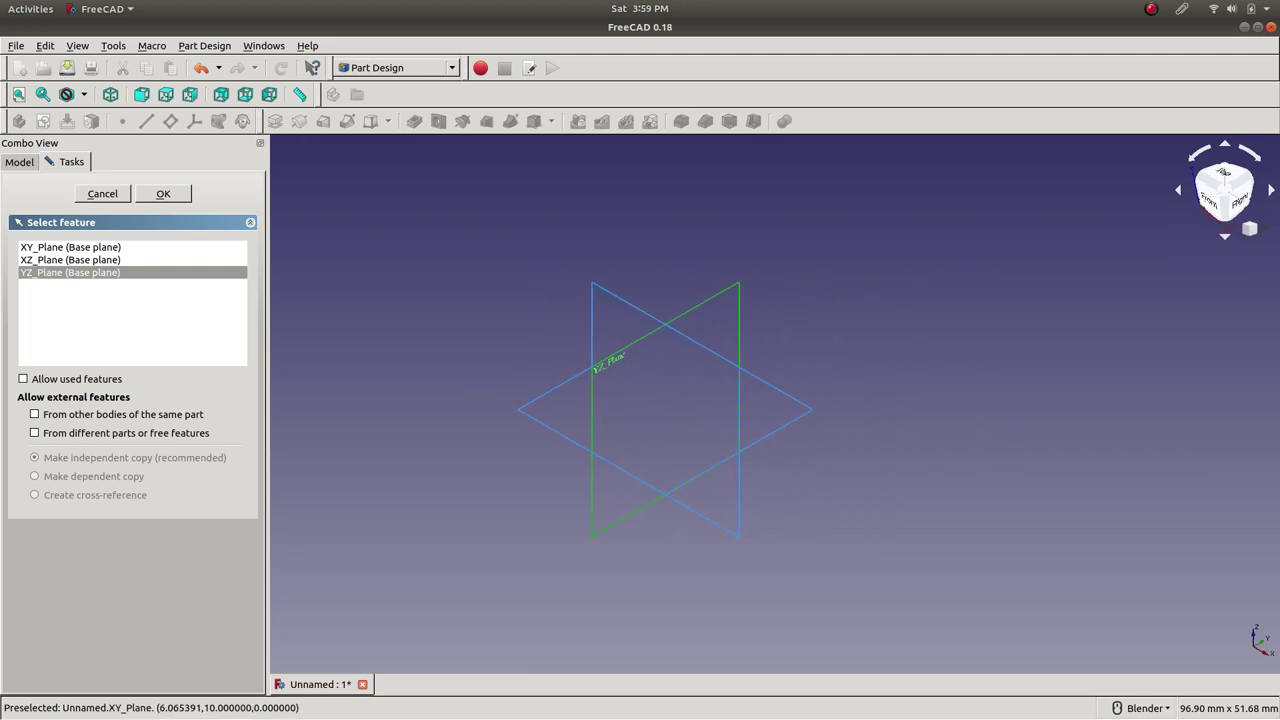
# - Examine the XY, XZ and YZ base planes in the top, front and right standard views
pyautogui.click(1224, 176)
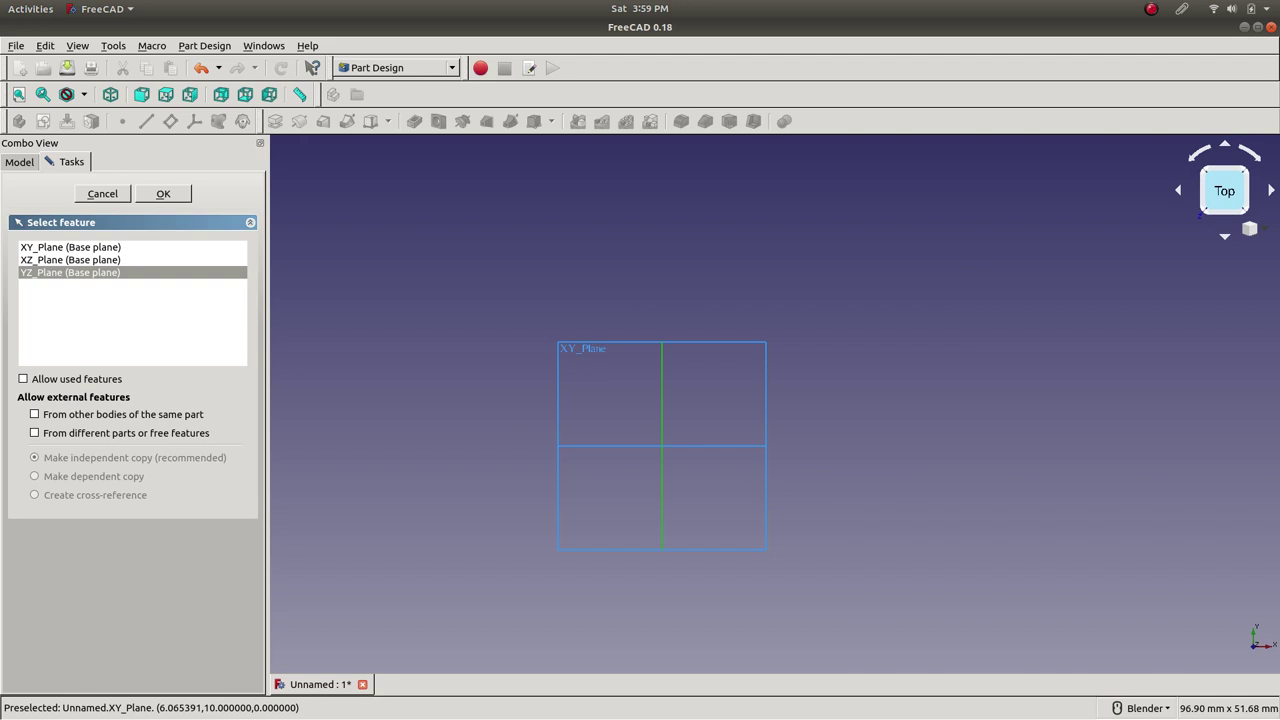
pyautogui.click(1224, 236)
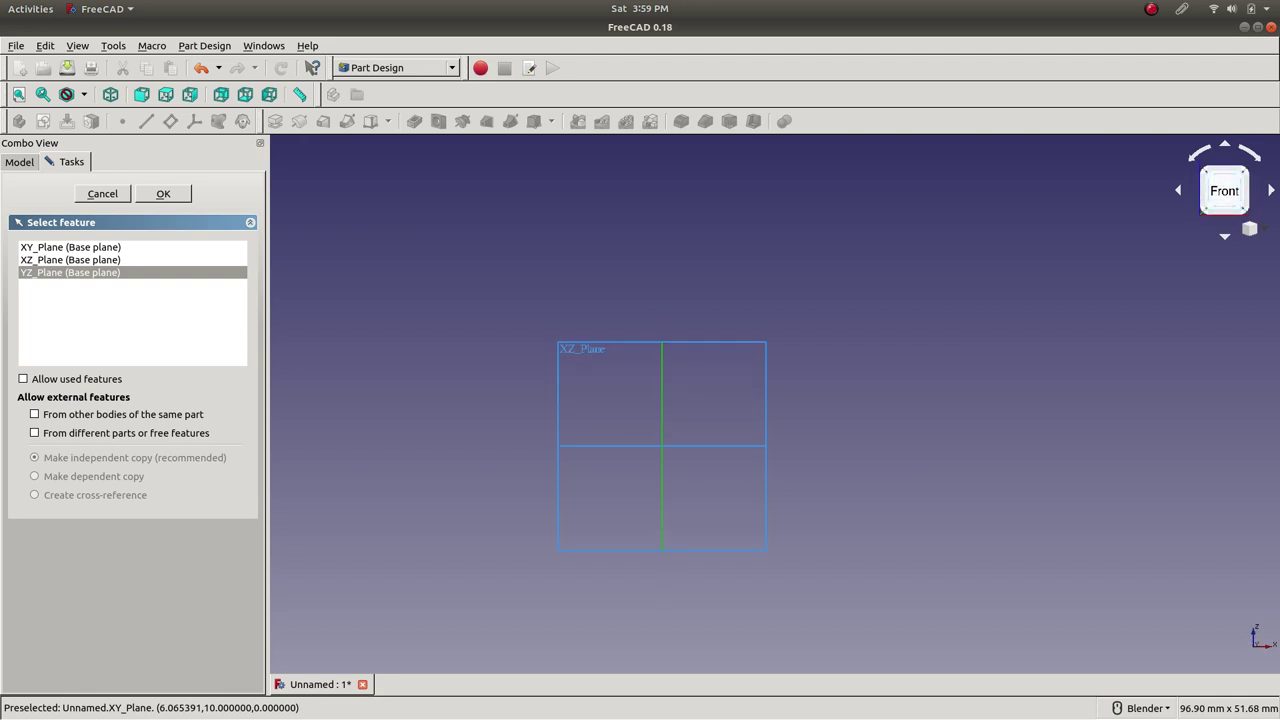
pyautogui.click(1246, 190)
pyautogui.click(1243, 190)
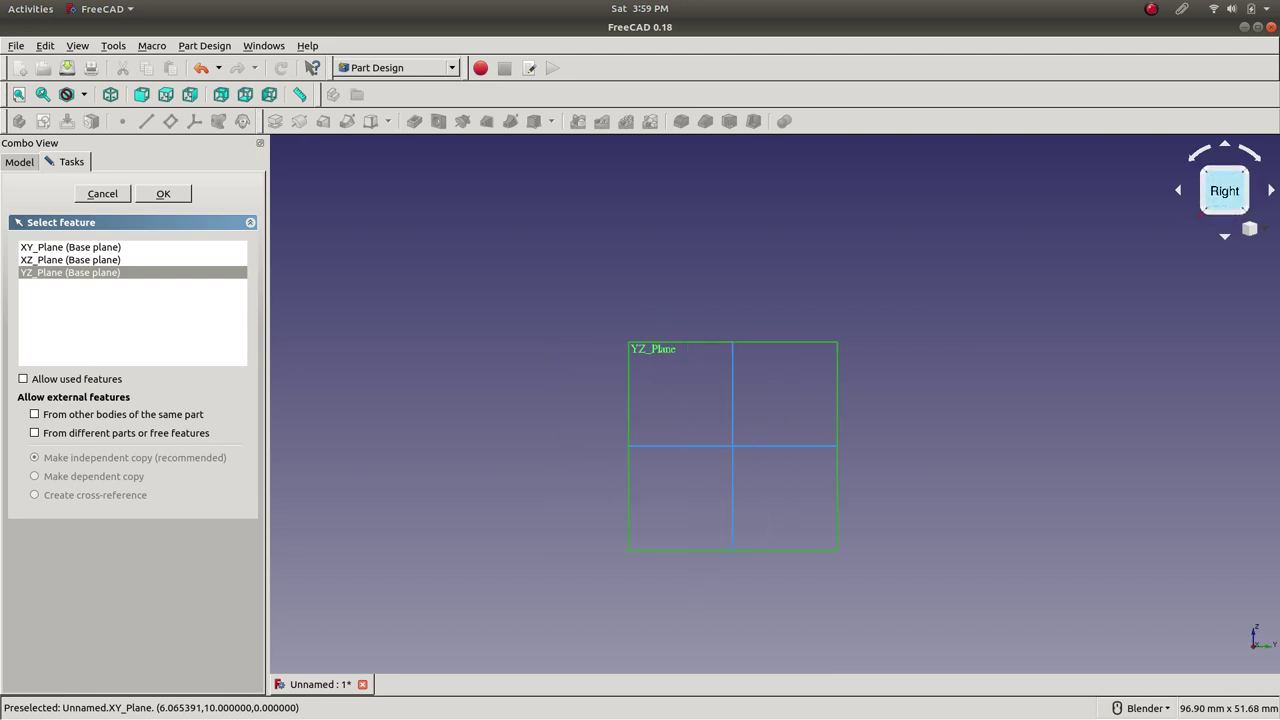
pyautogui.click(1203, 190)
pyautogui.click(1207, 190)
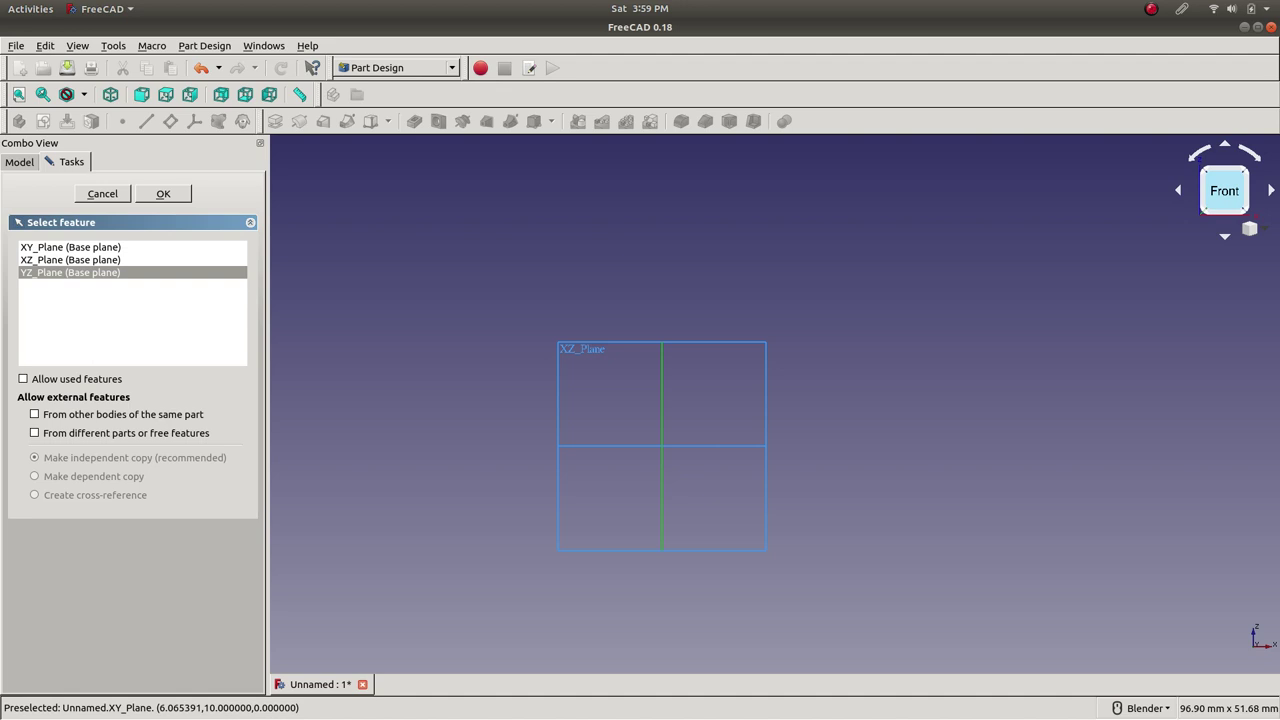
pyautogui.press('2')
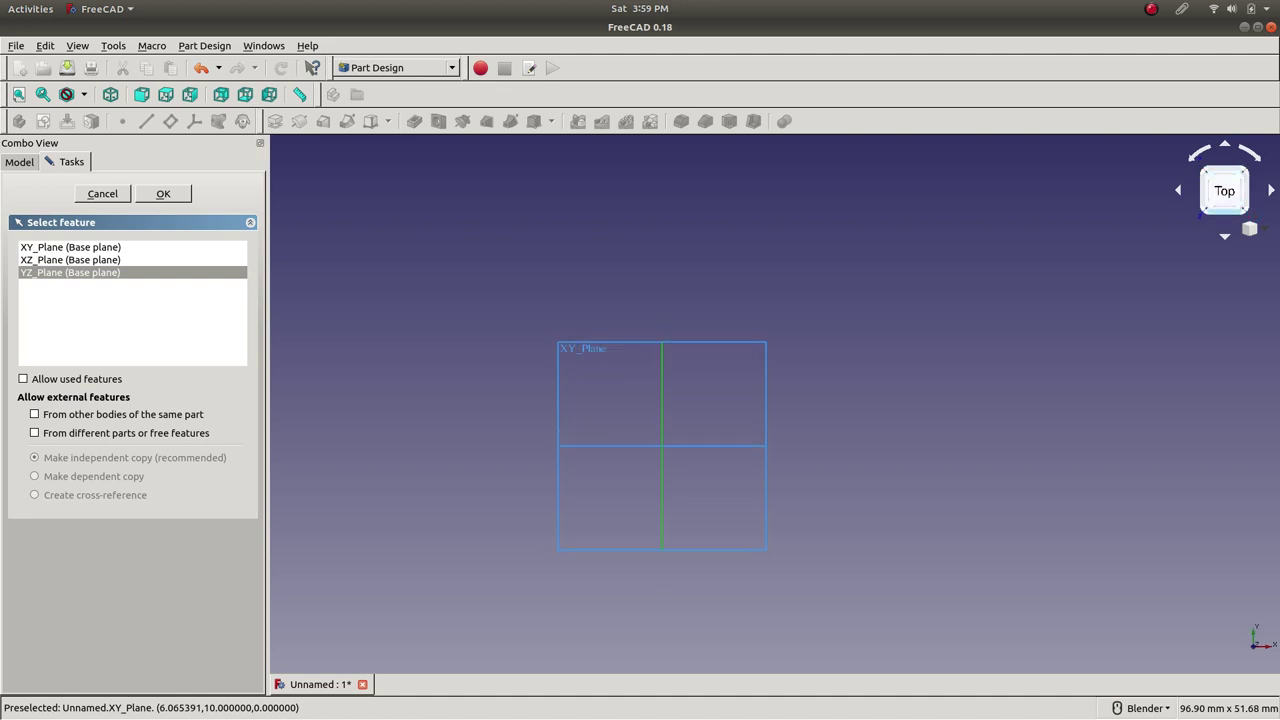
pyautogui.press('1')
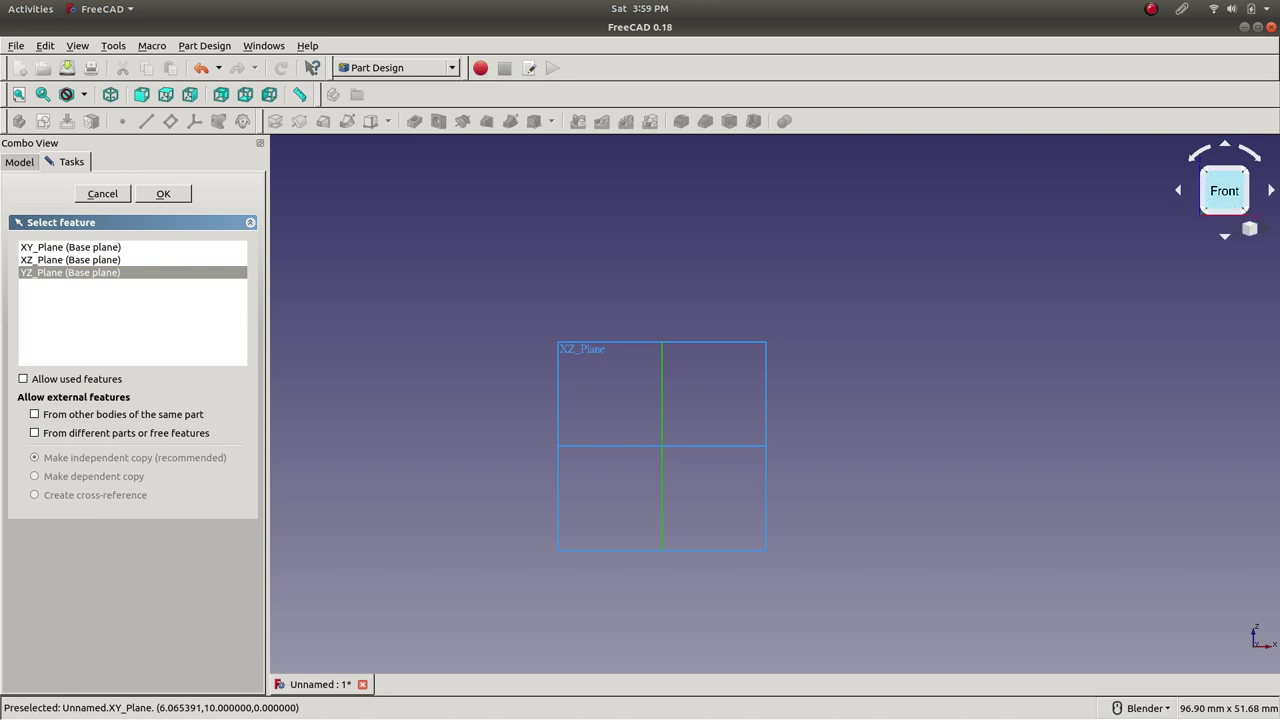
pyautogui.press('3')
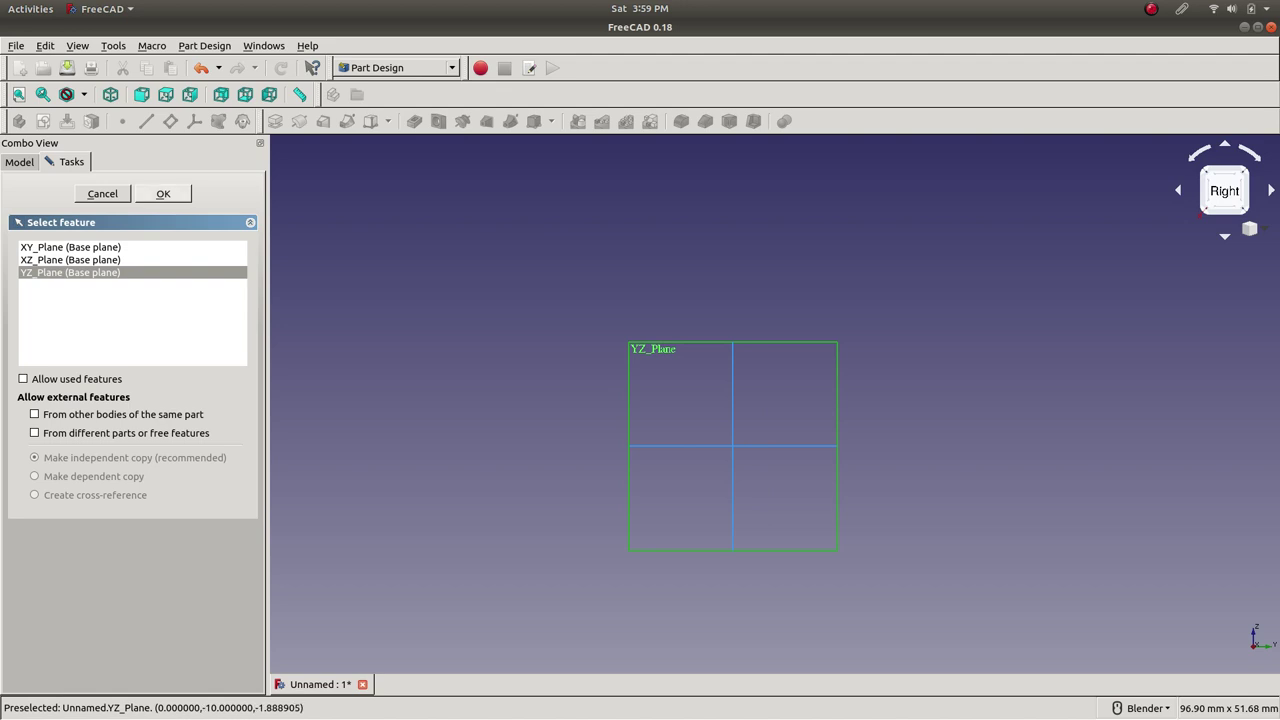
# - Open the sketch on YZ_Plane and draw a centre-and-rim-point circle of about 20 mm radius centred on the sketch origin
pyautogui.click(163, 193)
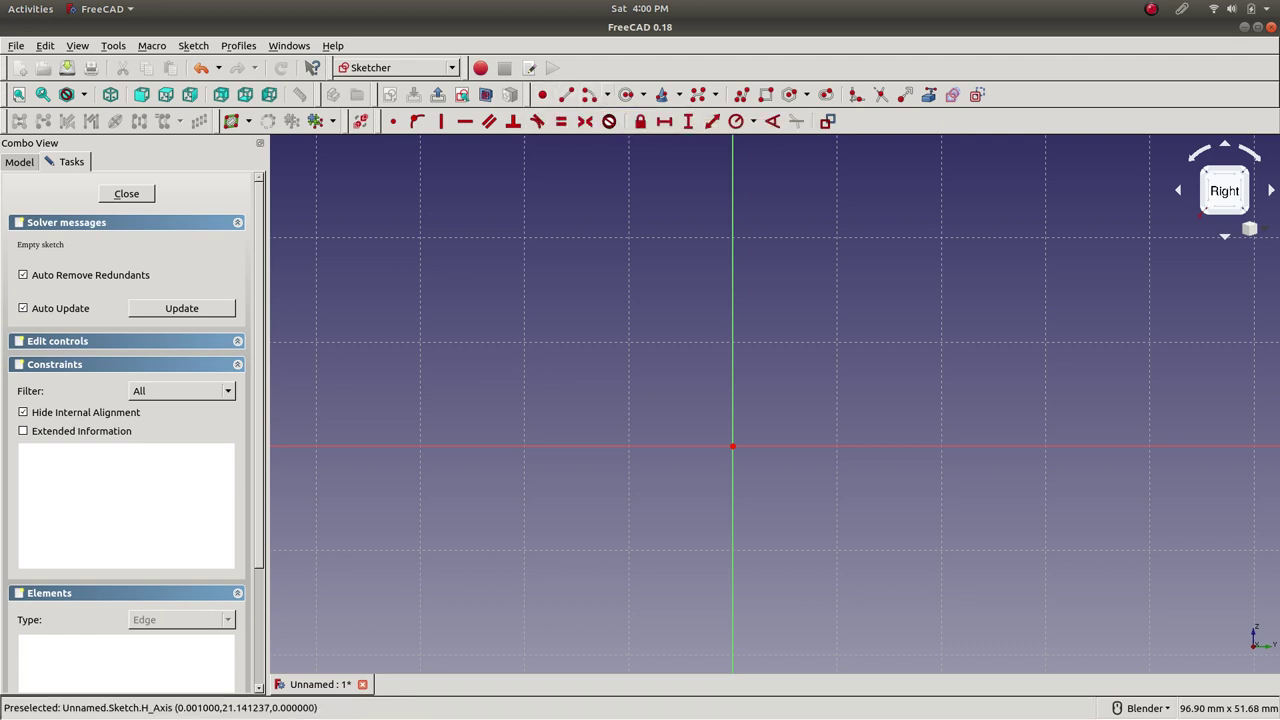
pyautogui.click(626, 94)
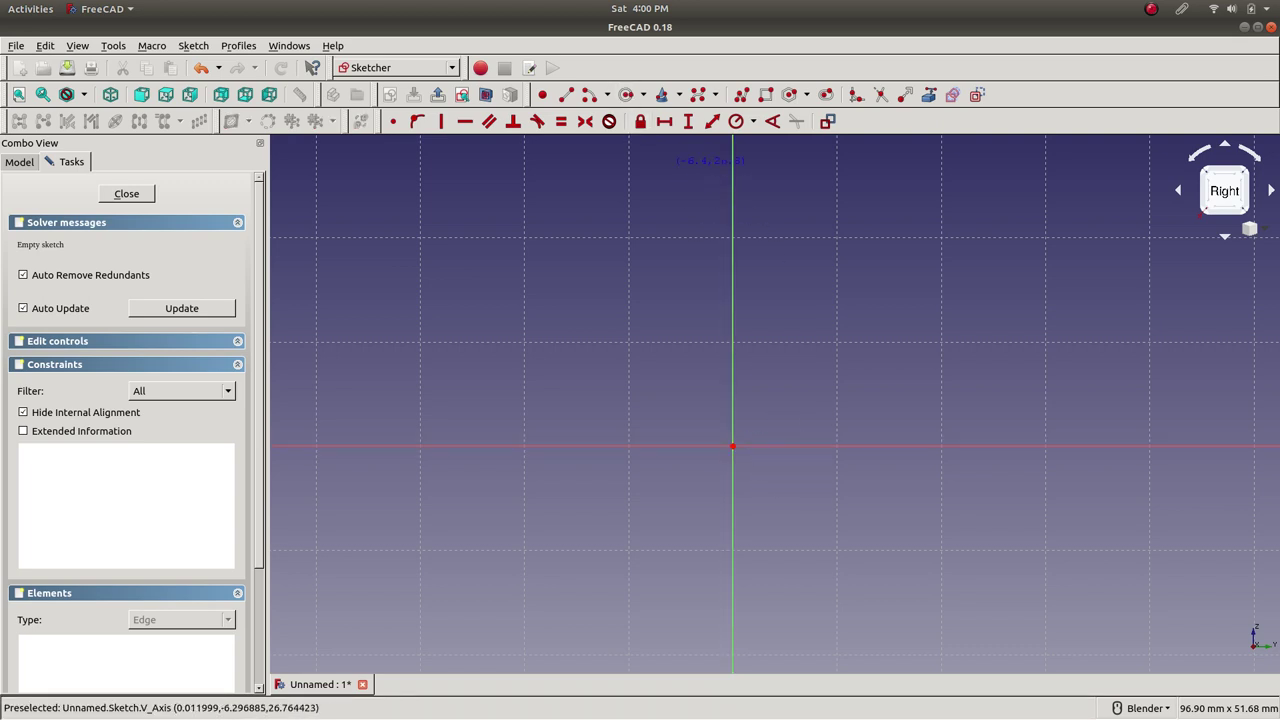
pyautogui.click(642, 94)
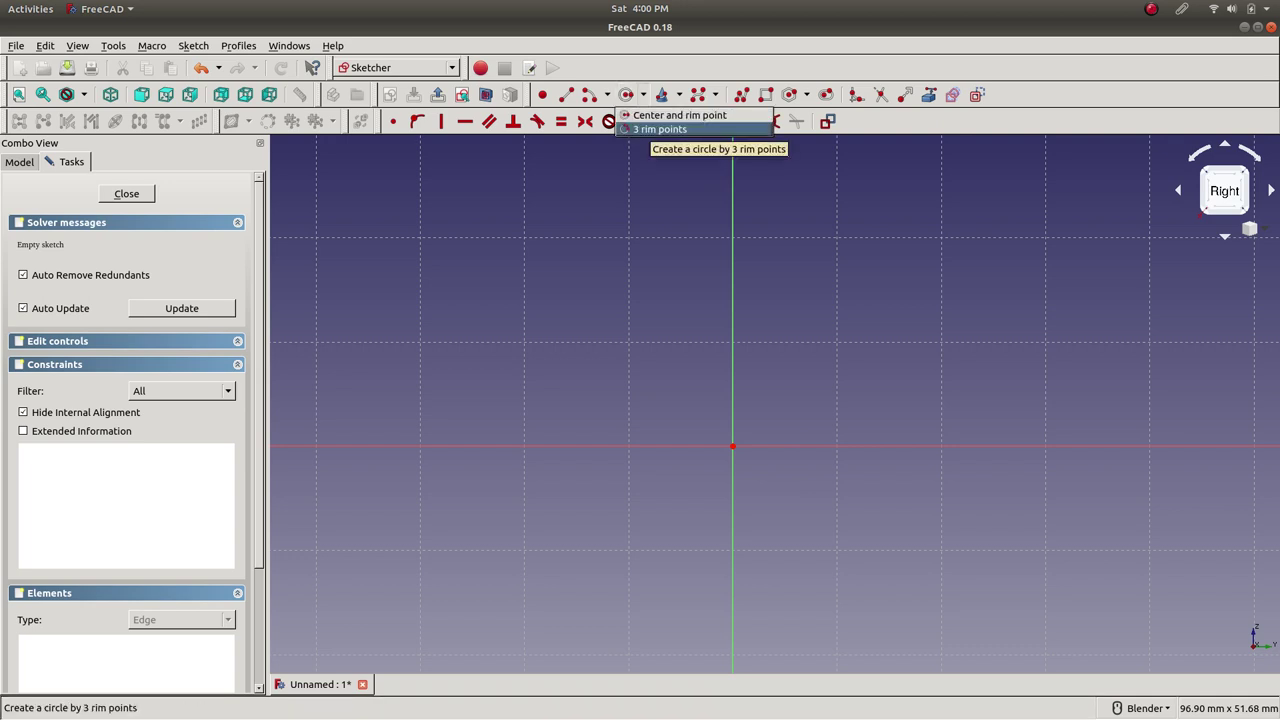
pyautogui.click(680, 115)
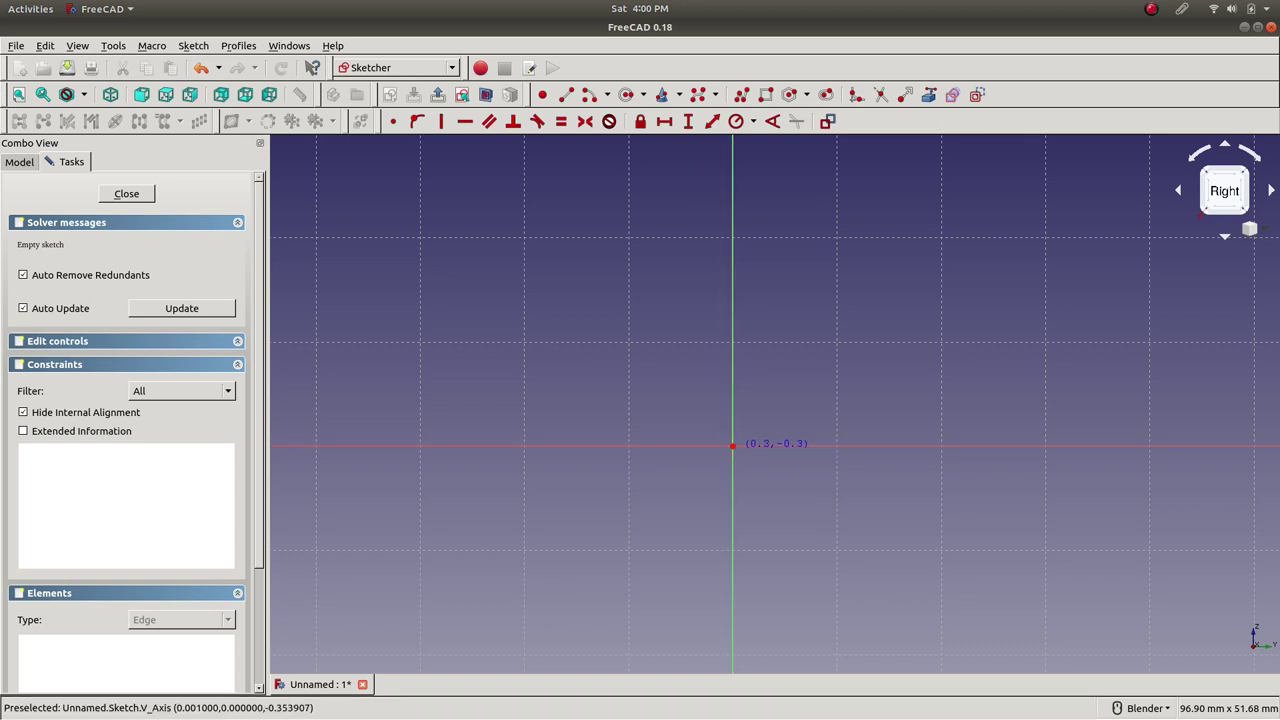
pyautogui.click(733, 445)
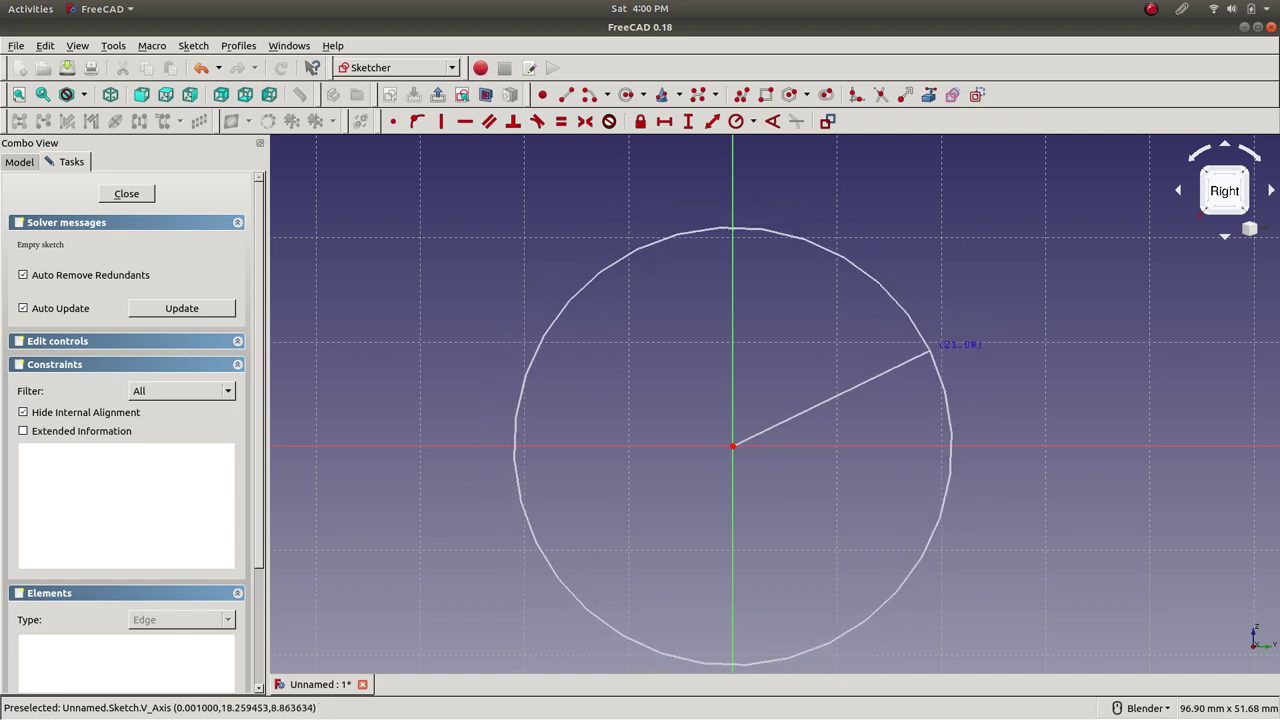
pyautogui.click(924, 357)
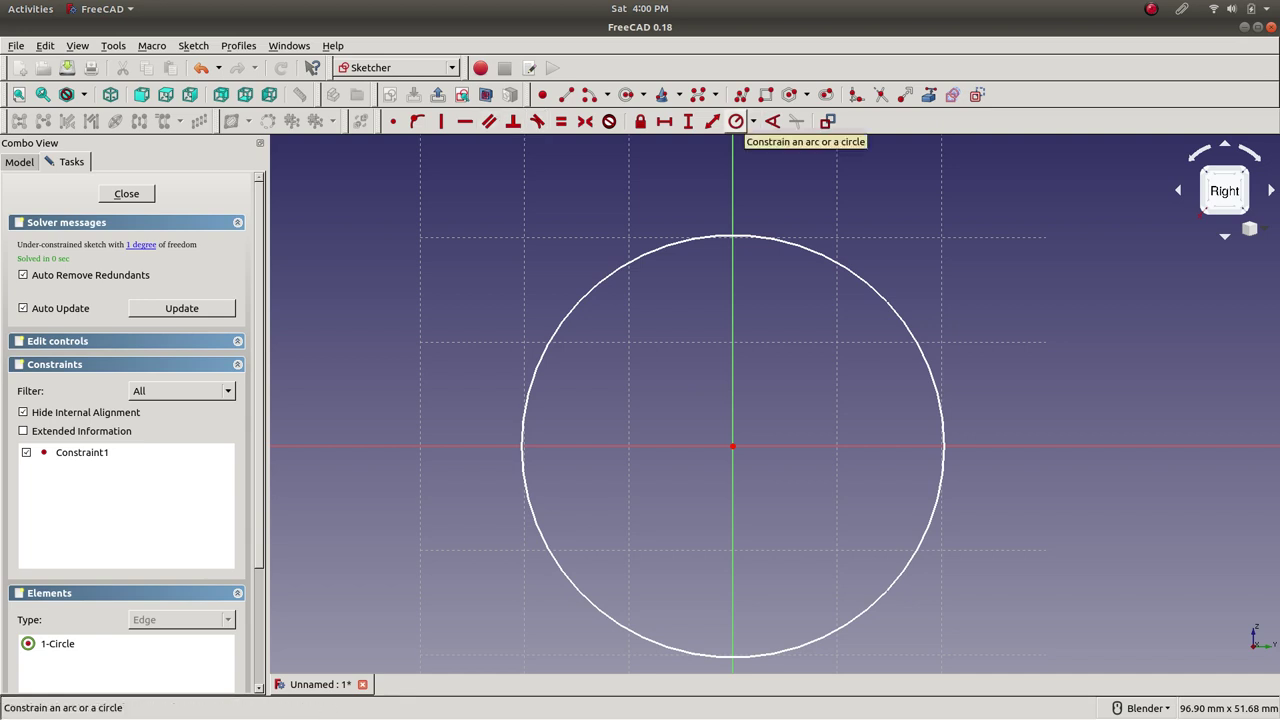
# - Constrain the circle's radius to 30 mm and name the constraint Radius
pyautogui.click(753, 121)
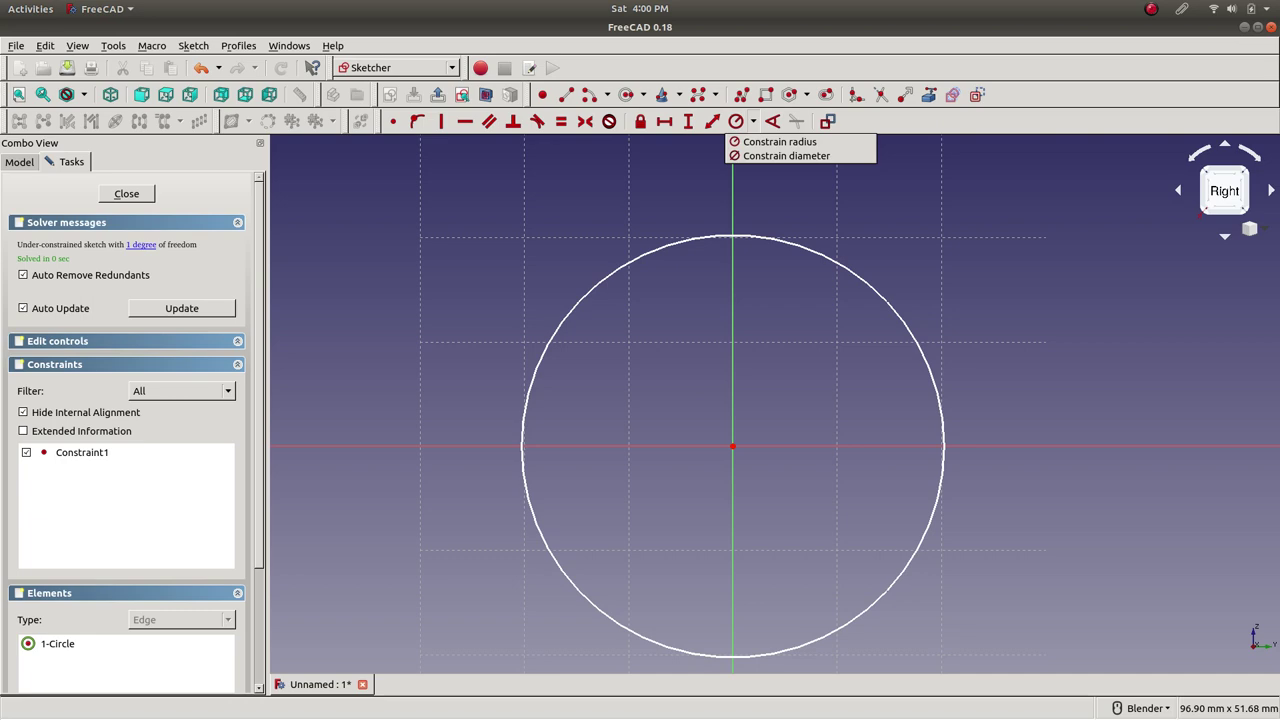
pyautogui.click(778, 141)
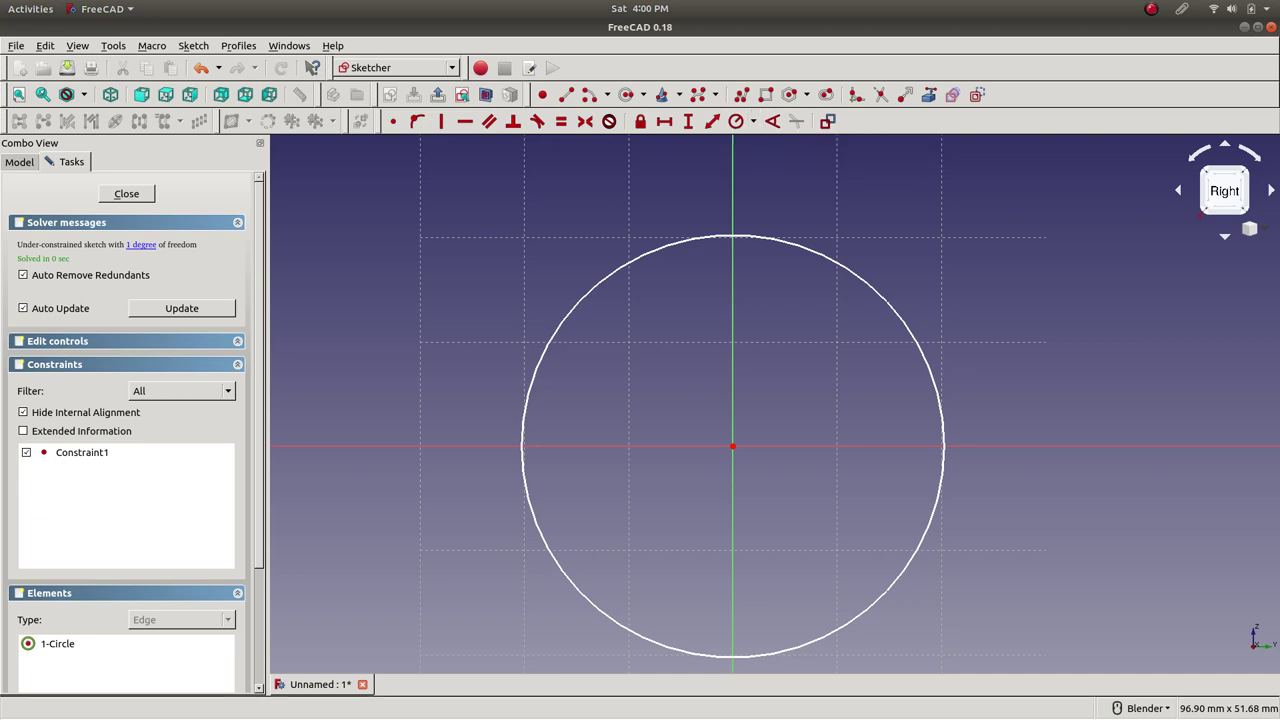
pyautogui.click(847, 270)
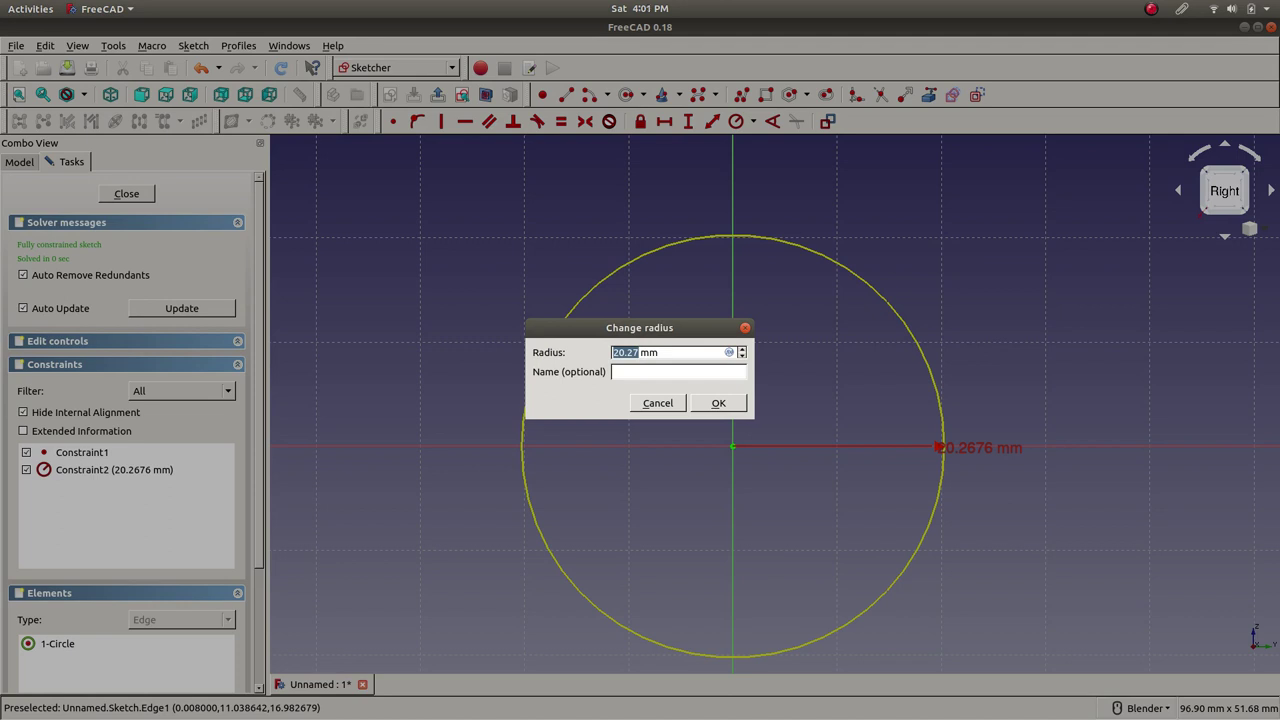
pyautogui.write('30')
pyautogui.write('Ra')
pyautogui.write('dius of the')
pyautogui.press('BackSpace')
pyautogui.press('BackSpace')
pyautogui.press('BackSpace')
pyautogui.press('BackSpace')
pyautogui.press('BackSpace')
pyautogui.press('BackSpace')
pyautogui.press('BackSpace')
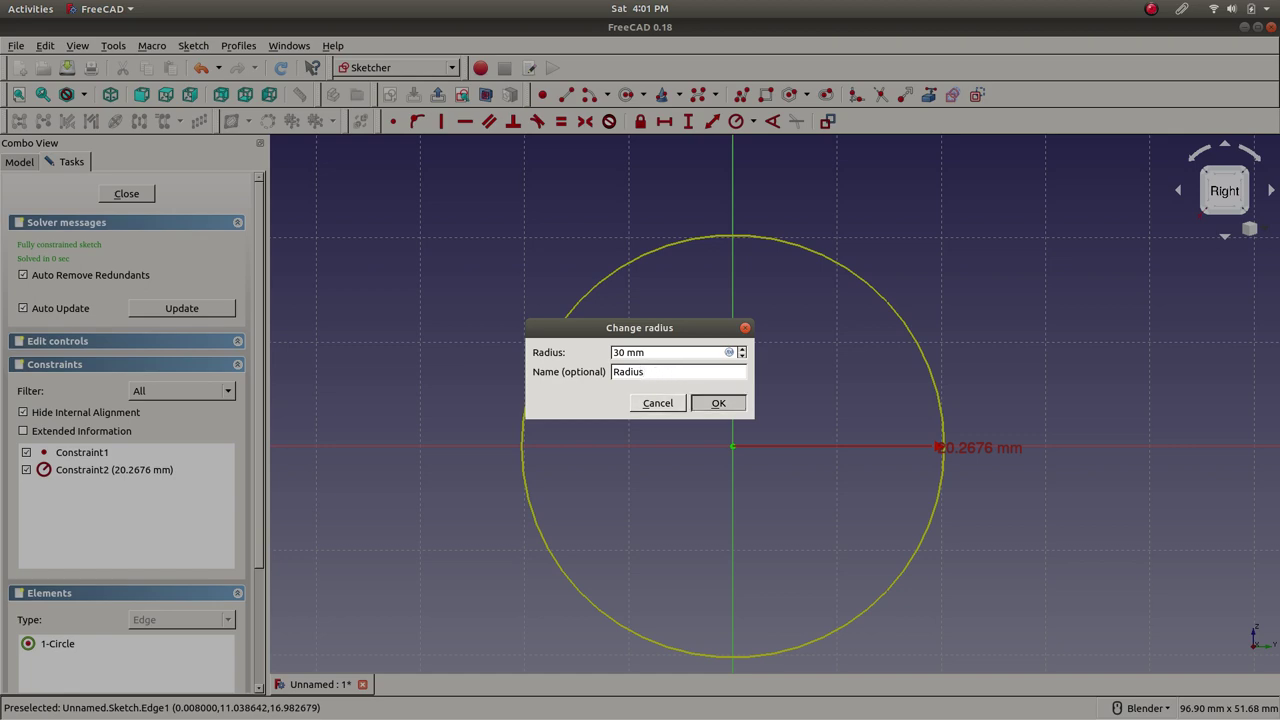
pyautogui.click(718, 403)
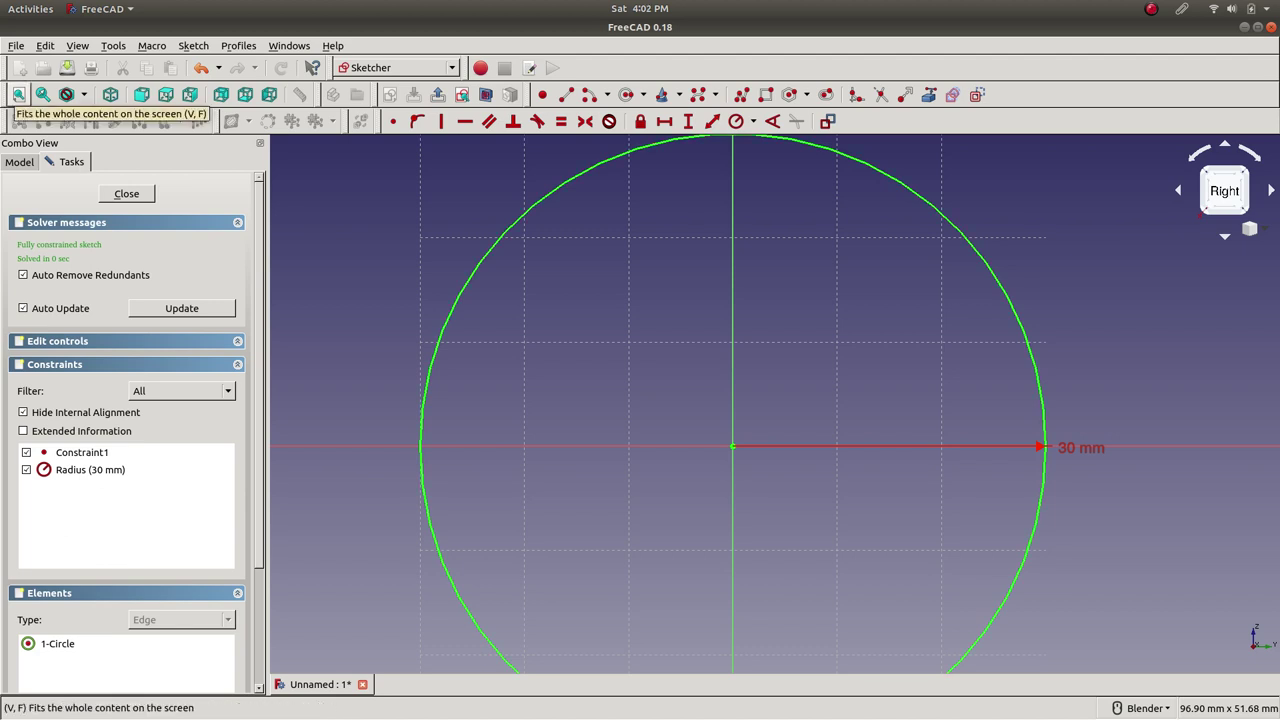
# - Fit the sketch in view and move the 30 mm radius label outside the circle, above the horizontal axis
pyautogui.click(18, 94)
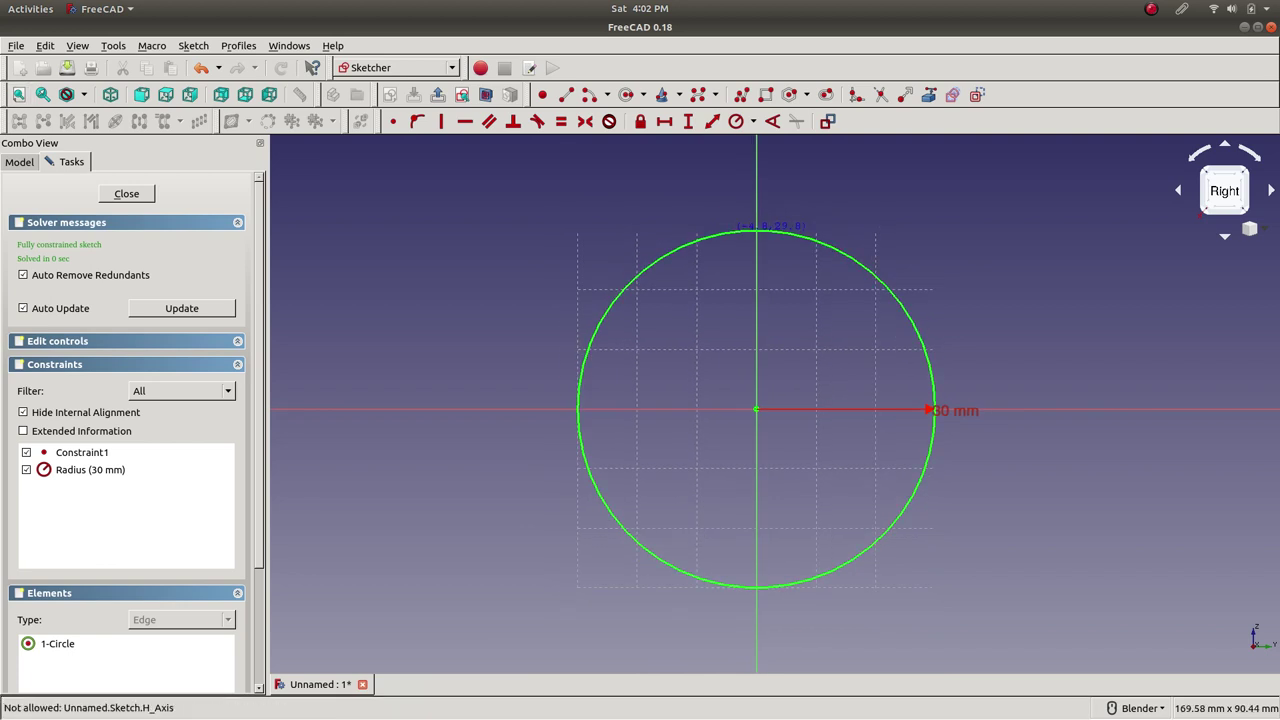
pyautogui.press('Escape')
pyautogui.moveTo(935, 410); pyautogui.dragTo(1015, 298)
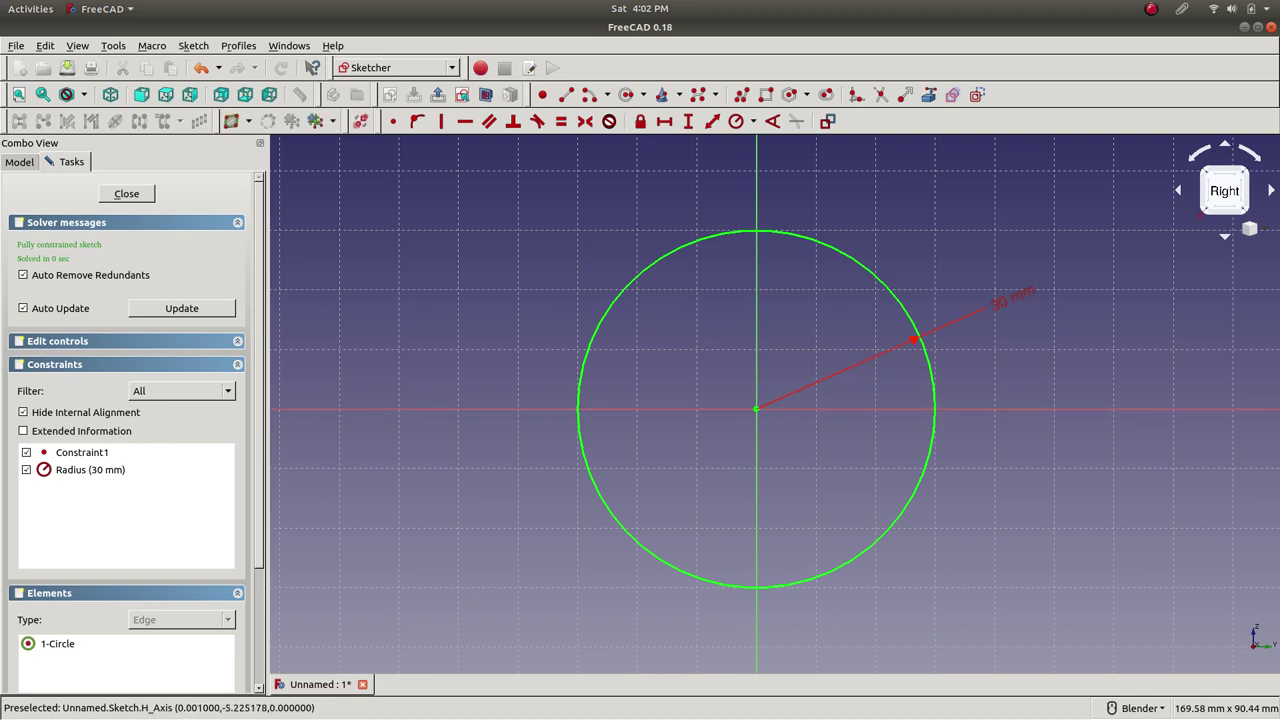
# - Review the sketch's constraints and its circle element in the constraint and element lists
pyautogui.scroll(-3, 127, 420)
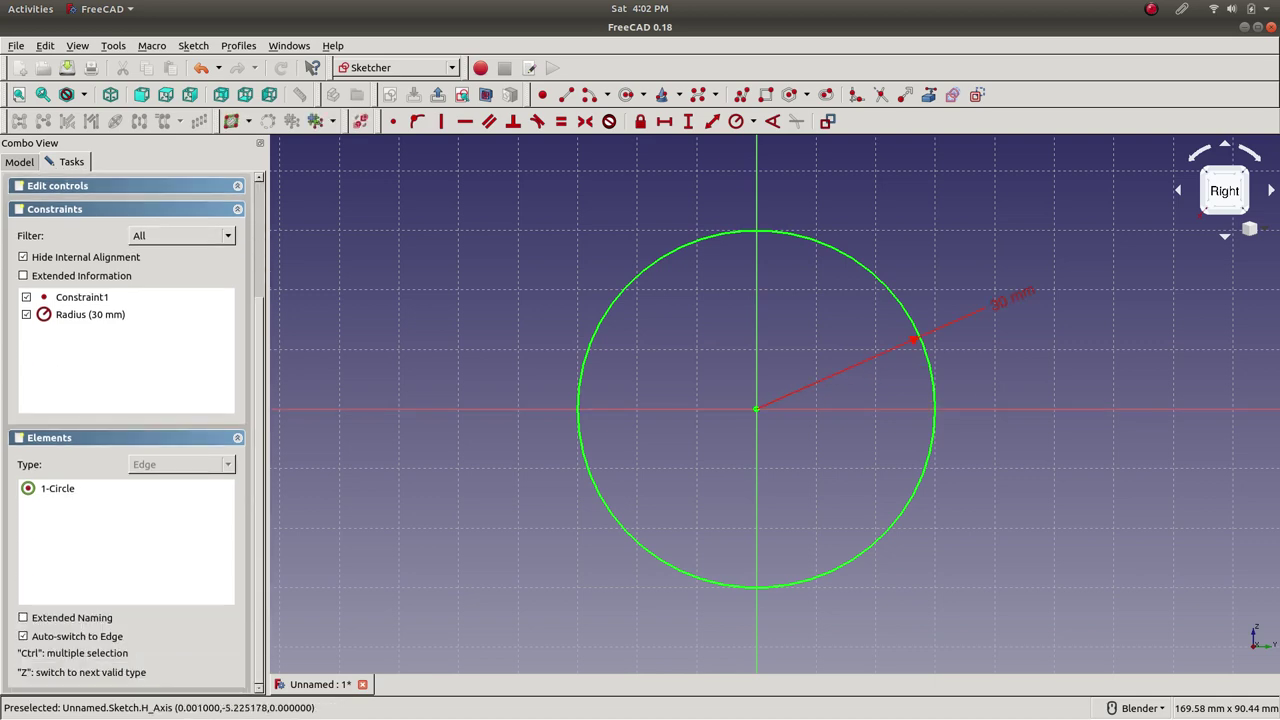
pyautogui.scroll(3, 127, 420)
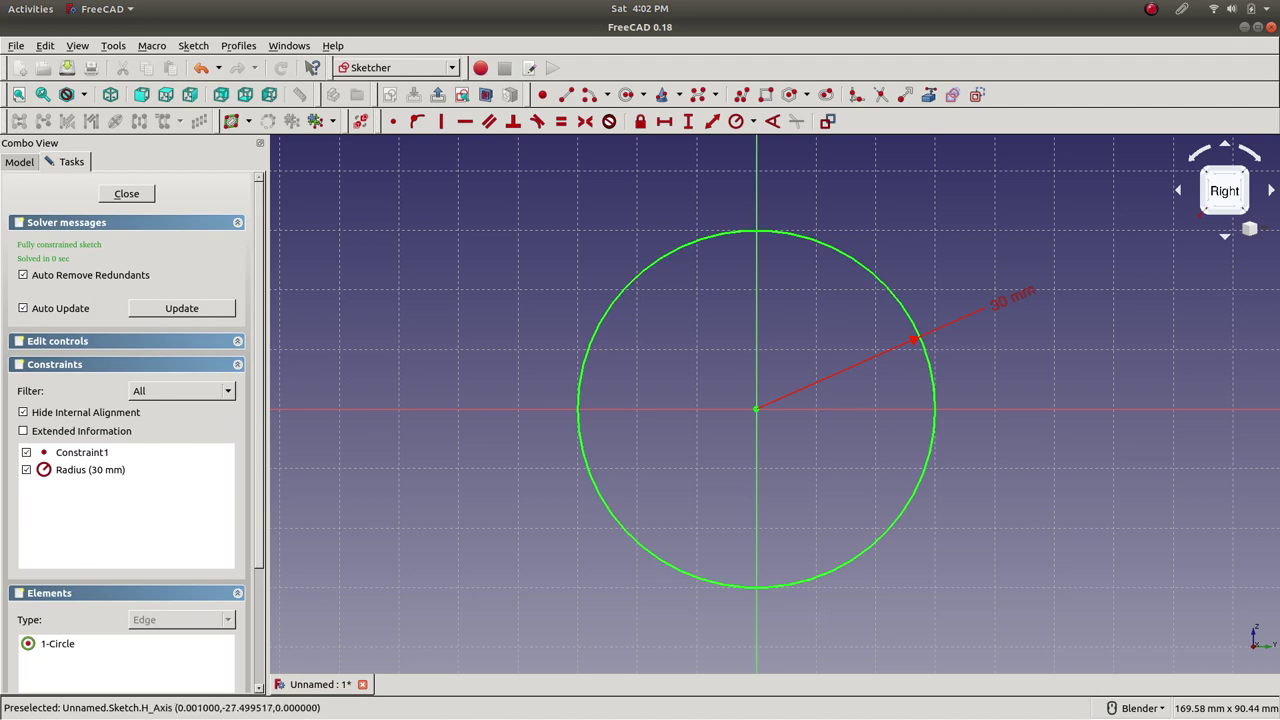
pyautogui.click(90, 469)
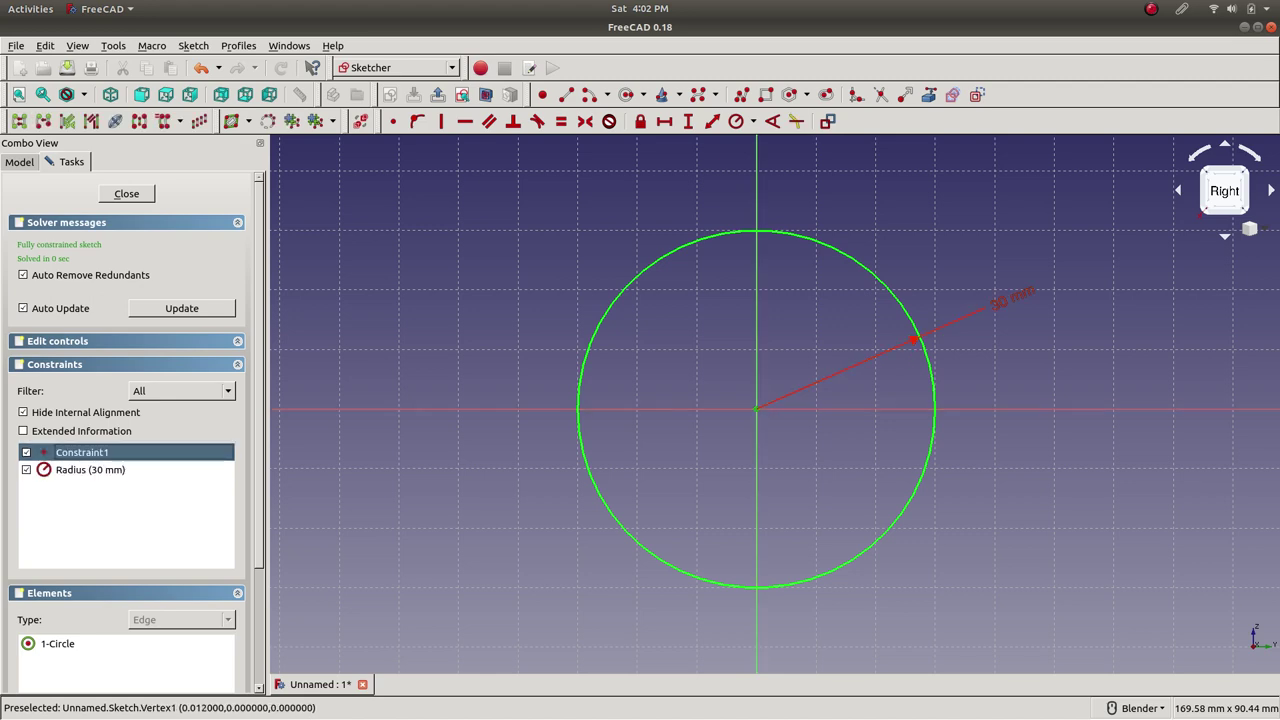
pyautogui.scroll(-3, 130, 430)
pyautogui.click(57, 523)
pyautogui.scroll(3, 130, 430)
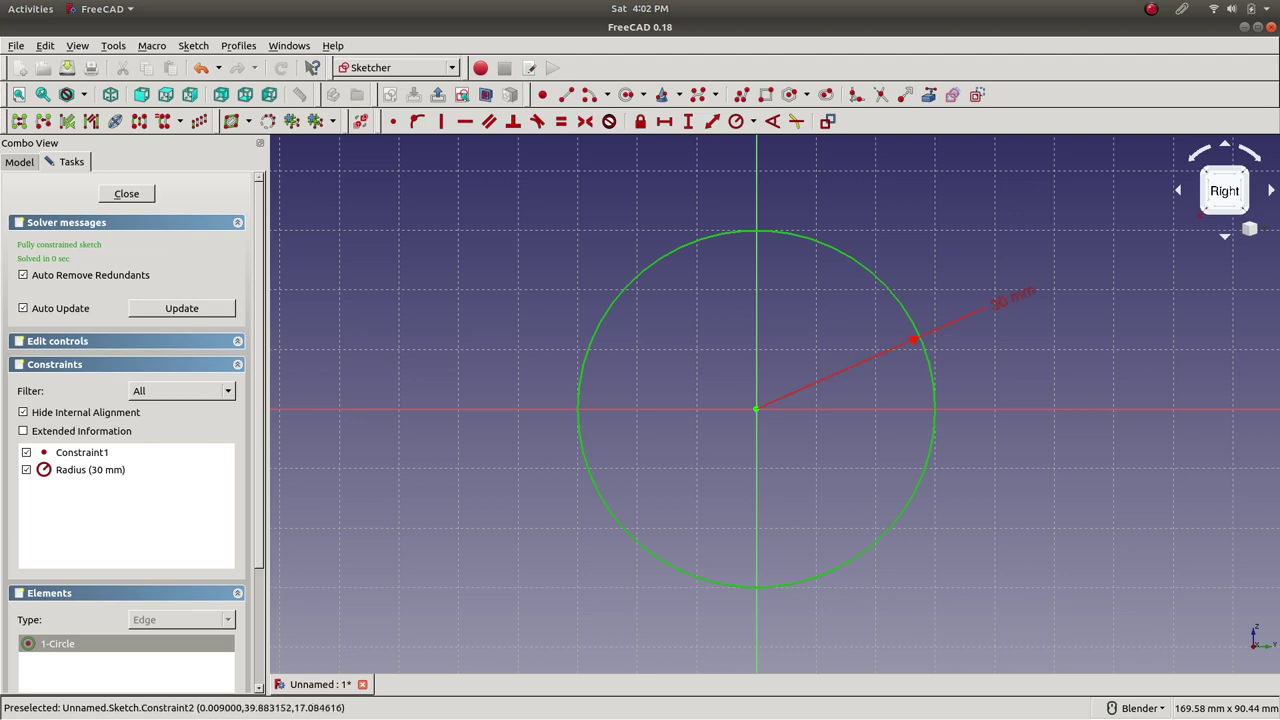
# - Close the sketch, select it in the Body and show the circle in an isometric view
pyautogui.click(126, 193)
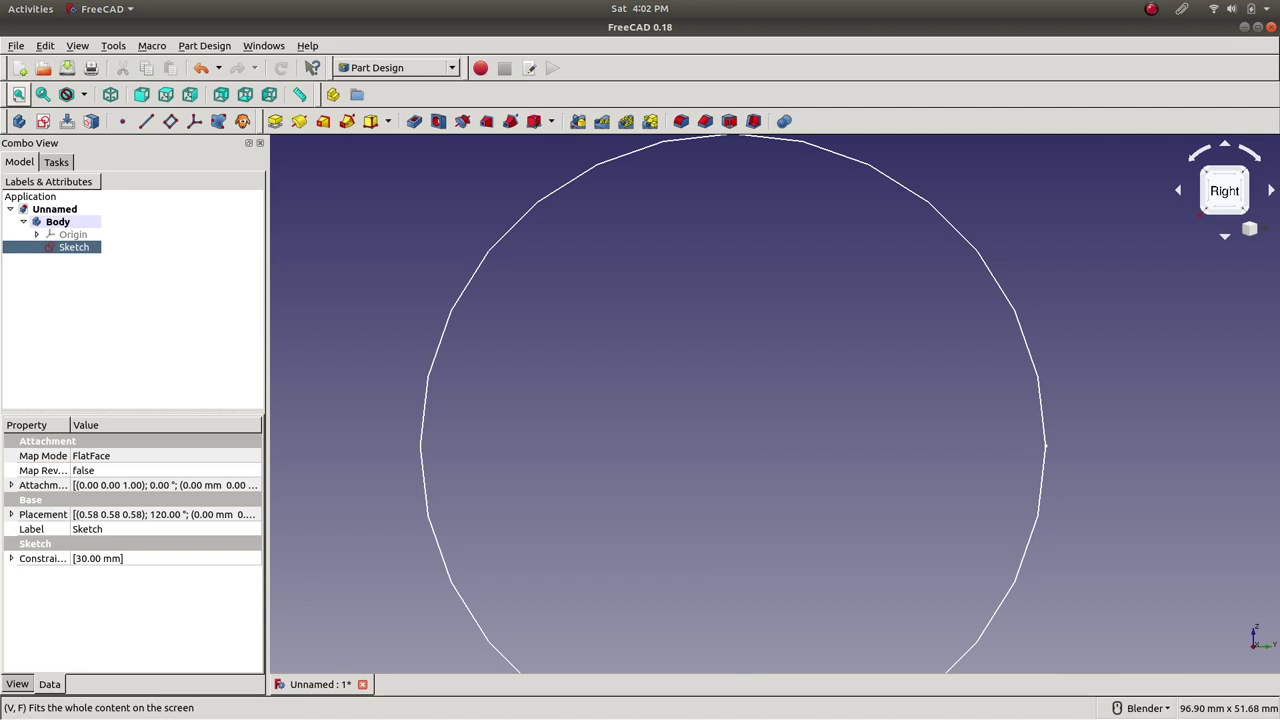
pyautogui.click(18, 94)
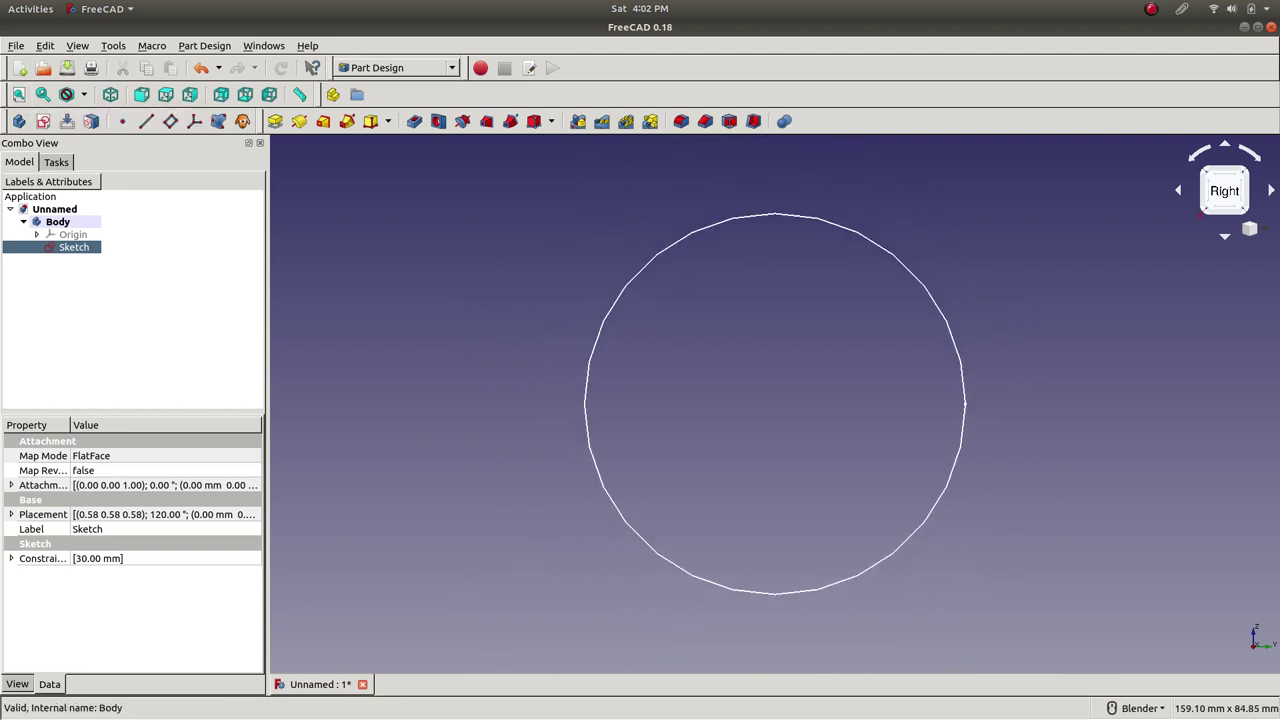
pyautogui.click(57, 221)
pyautogui.click(73, 247)
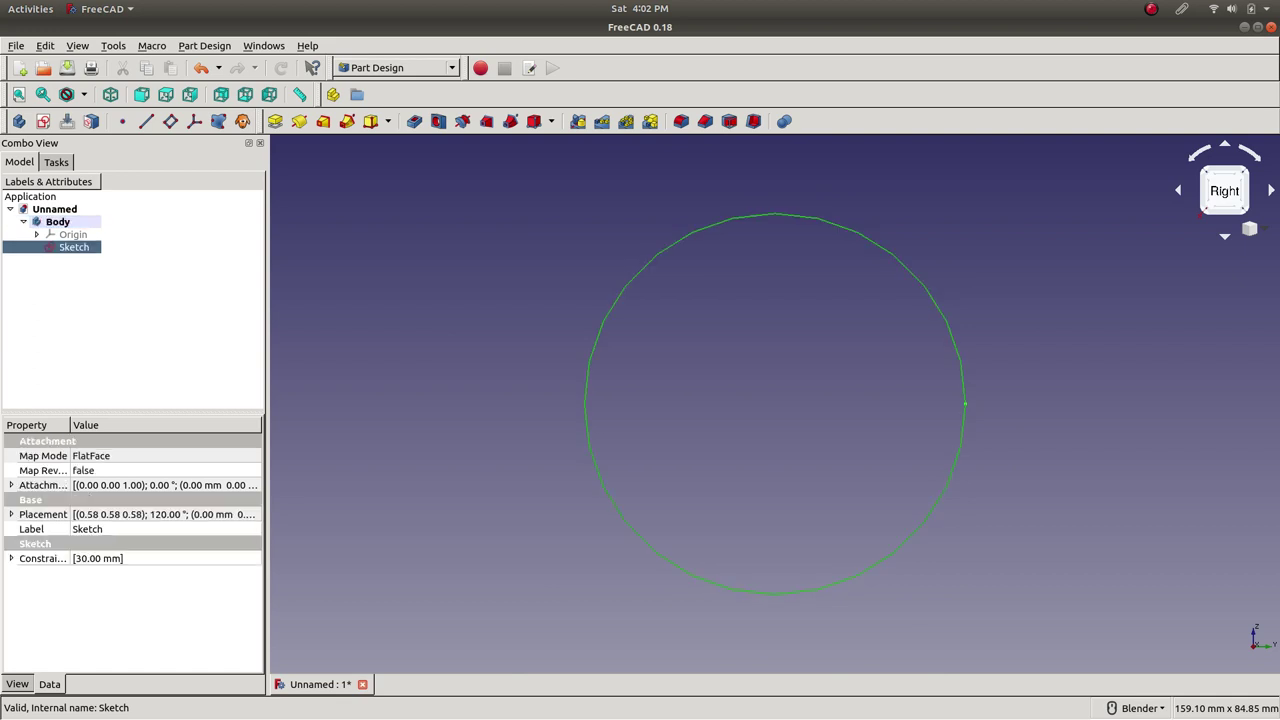
pyautogui.click(57, 221)
pyautogui.click(73, 247)
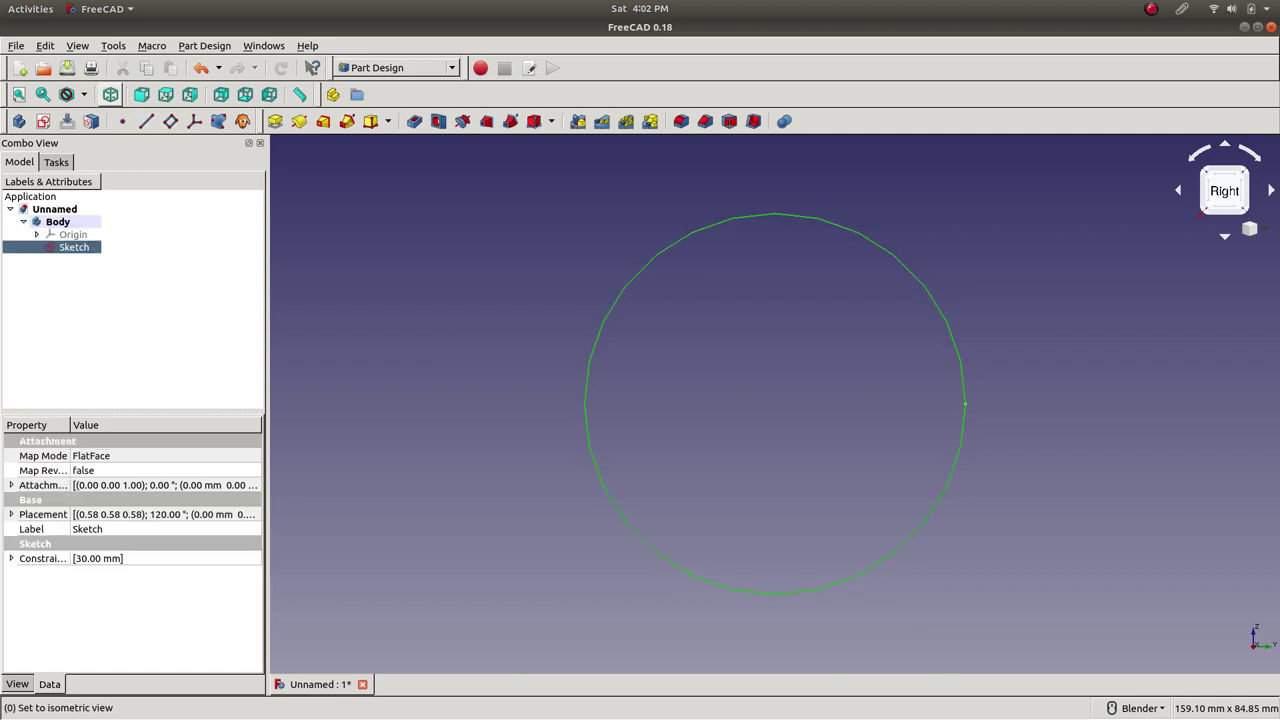
pyautogui.click(110, 94)
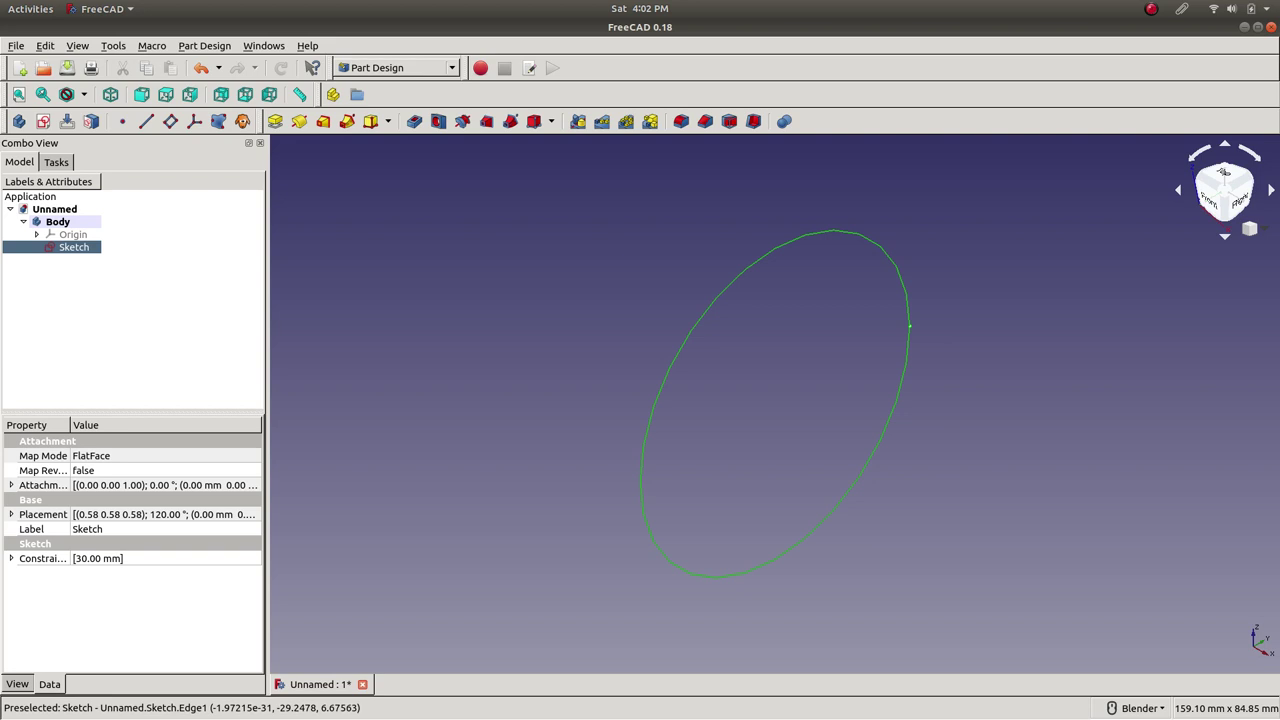
# - Show the Body's Origin planes to examine how the circle lies on YZ_Plane, and hide them again
pyautogui.click(73, 234)
pyautogui.press('space')
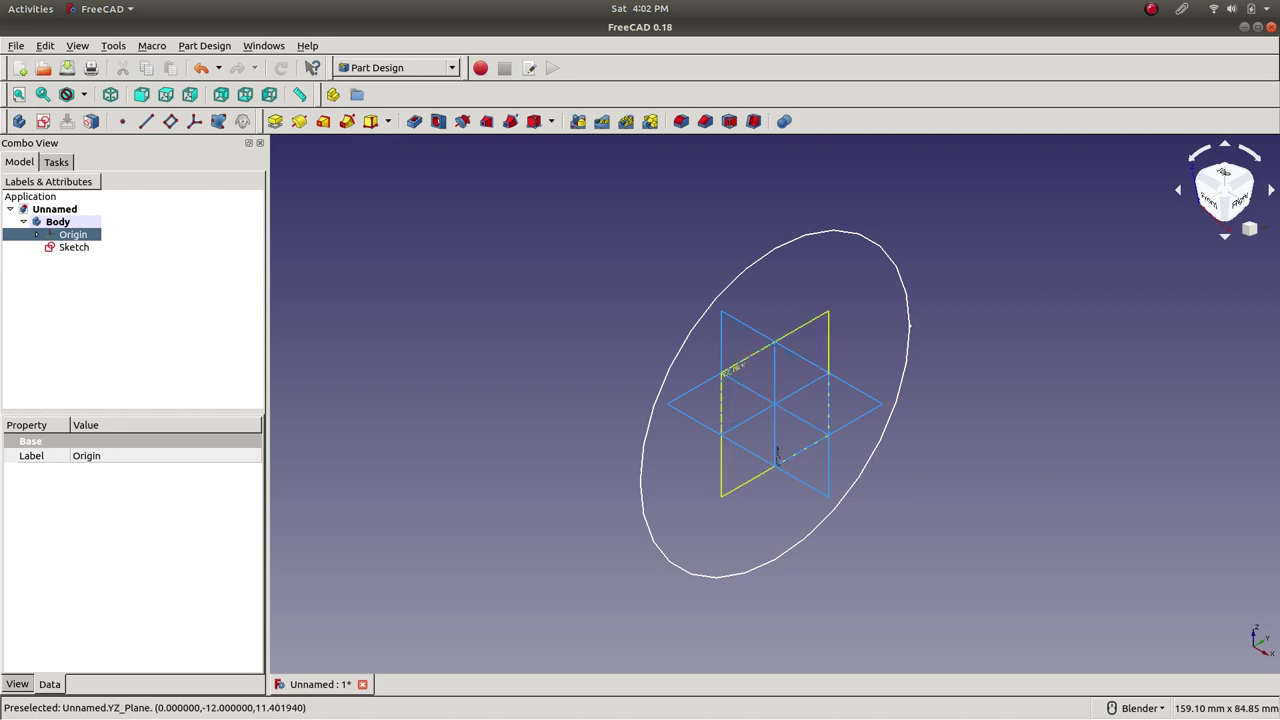
pyautogui.click(777, 455)
pyautogui.scroll(-2, 777, 455)
pyautogui.scroll(4, 778, 470)
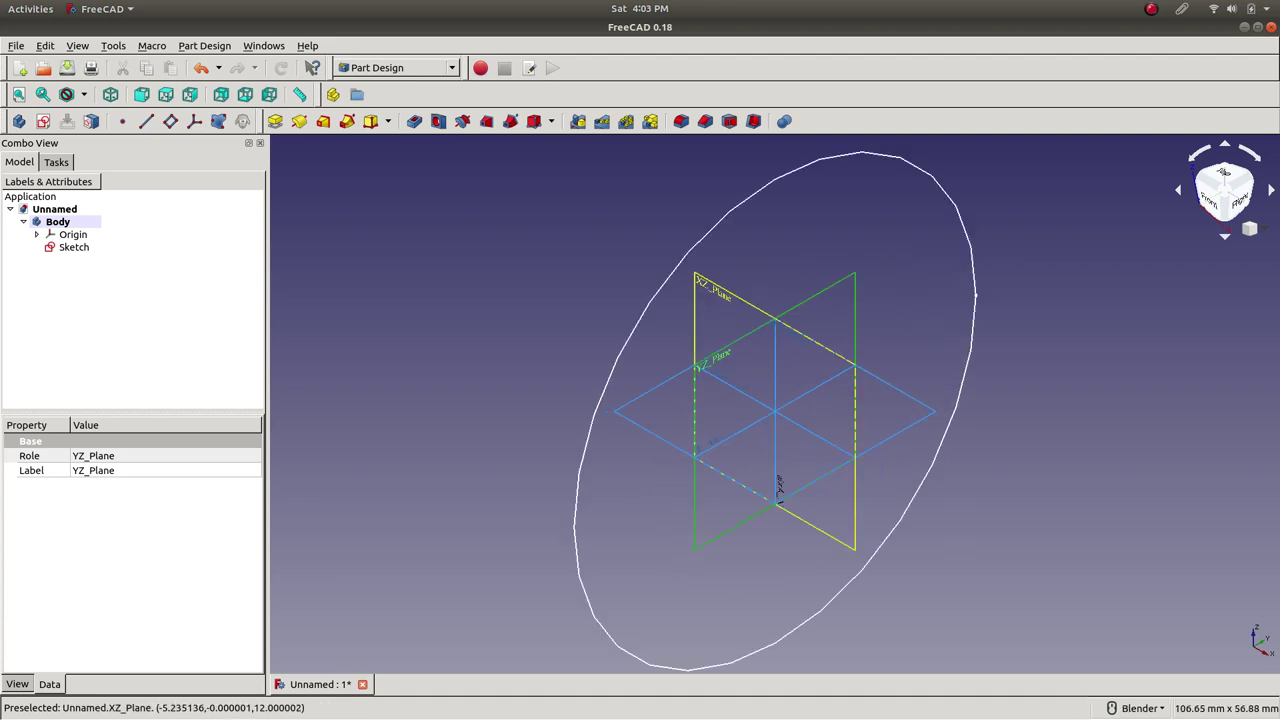
pyautogui.scroll(-2, 779, 486)
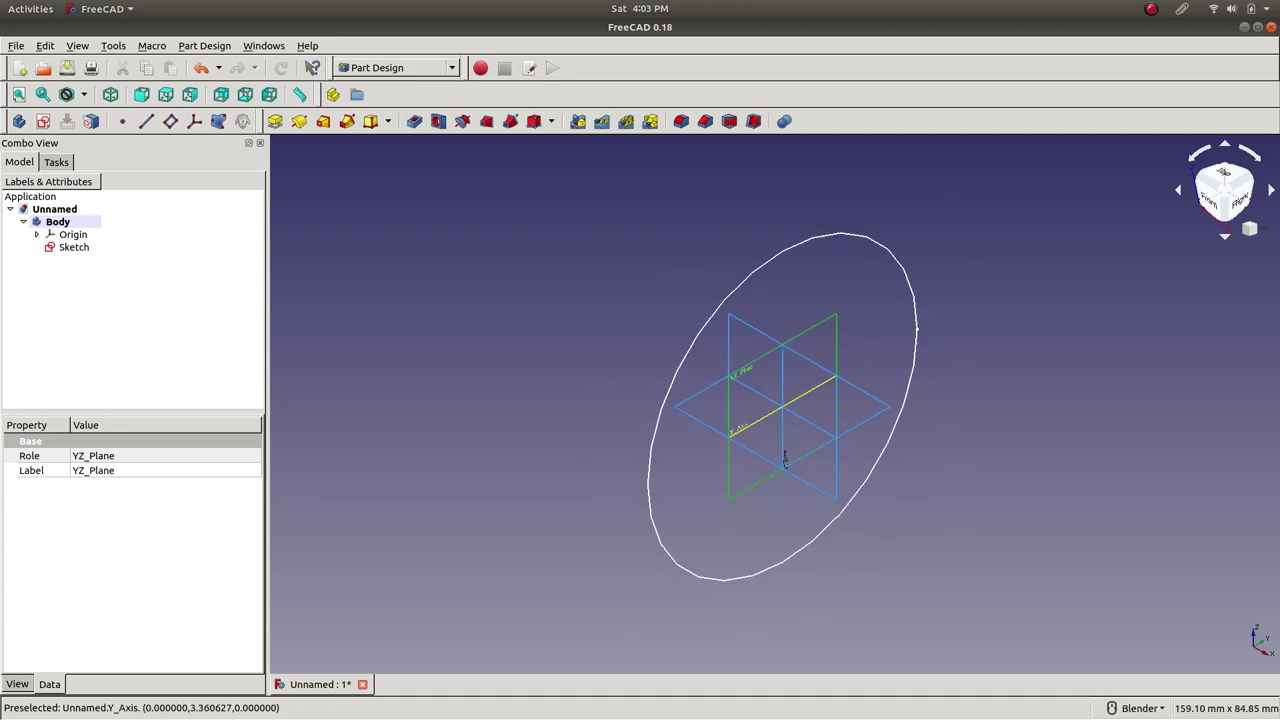
pyautogui.click(784, 458)
pyautogui.press('space')
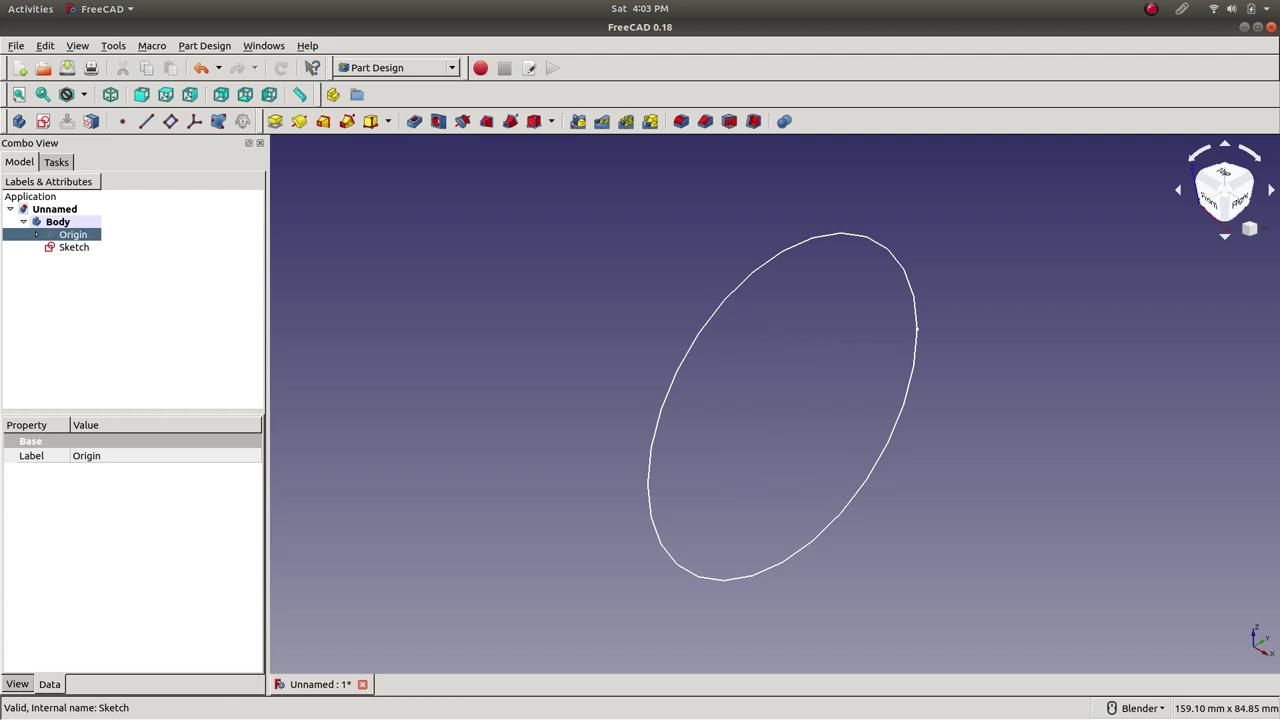
# - Select the circle sketch and start a Pad from it
pyautogui.click(917, 328)
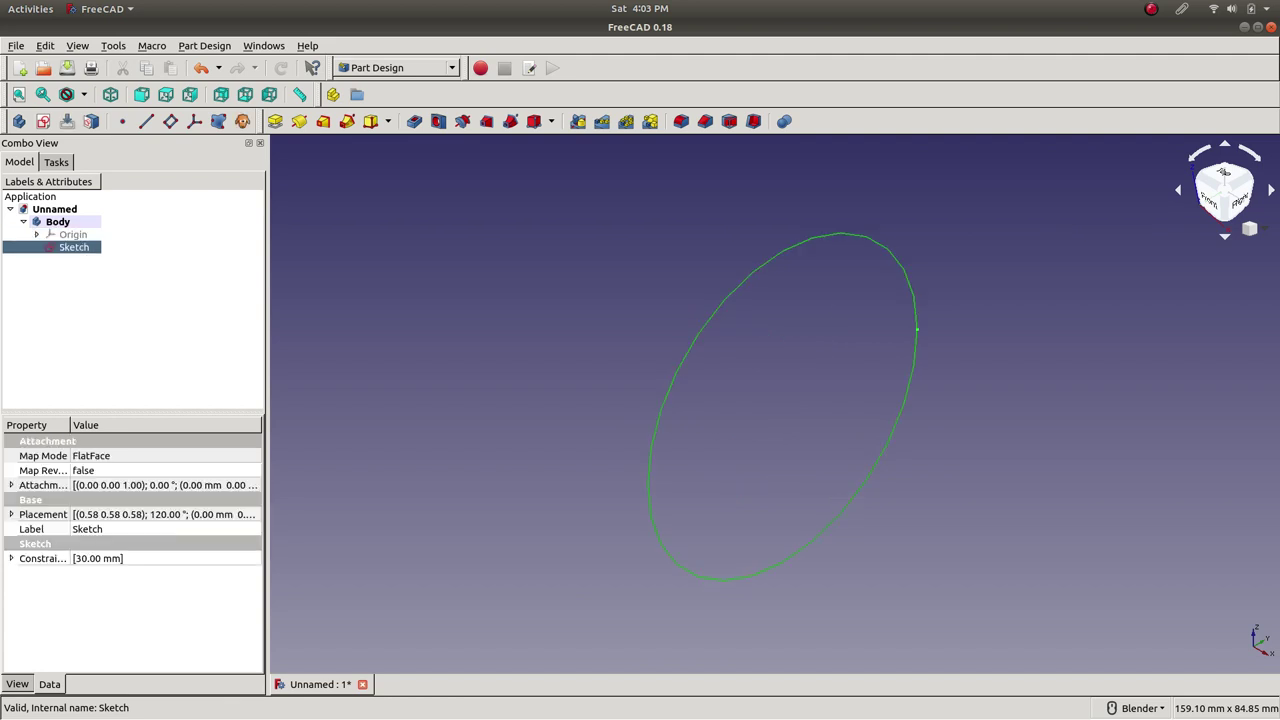
pyautogui.moveTo(914, 323)
pyautogui.mouseDown(button='middle')
pyautogui.moveTo(900, 338)
pyautogui.moveTo(766, 290)
pyautogui.moveTo(903, 306)
pyautogui.moveTo(934, 514)
pyautogui.moveTo(800, 420)
pyautogui.moveTo(679, 430)
pyautogui.moveTo(886, 466)
pyautogui.moveTo(880, 420)
pyautogui.moveTo(902, 371)
pyautogui.mouseUp(button='middle')
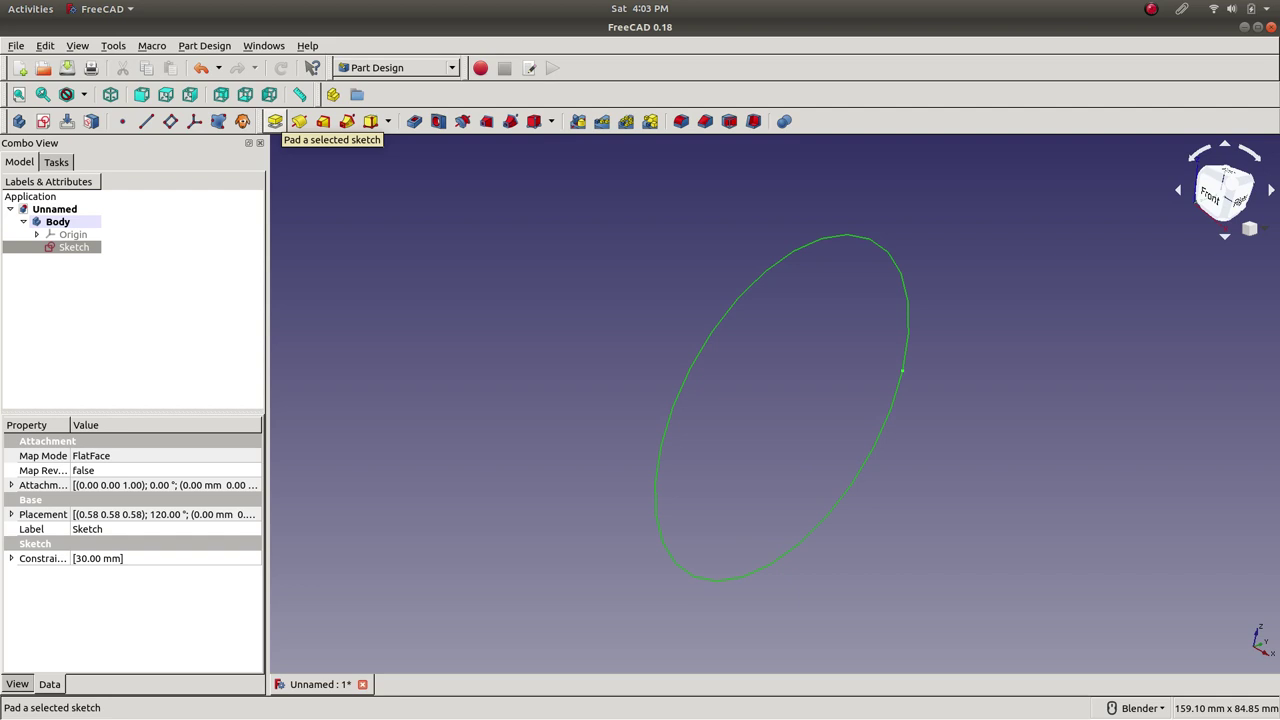
pyautogui.click(130, 300)
pyautogui.click(73, 247)
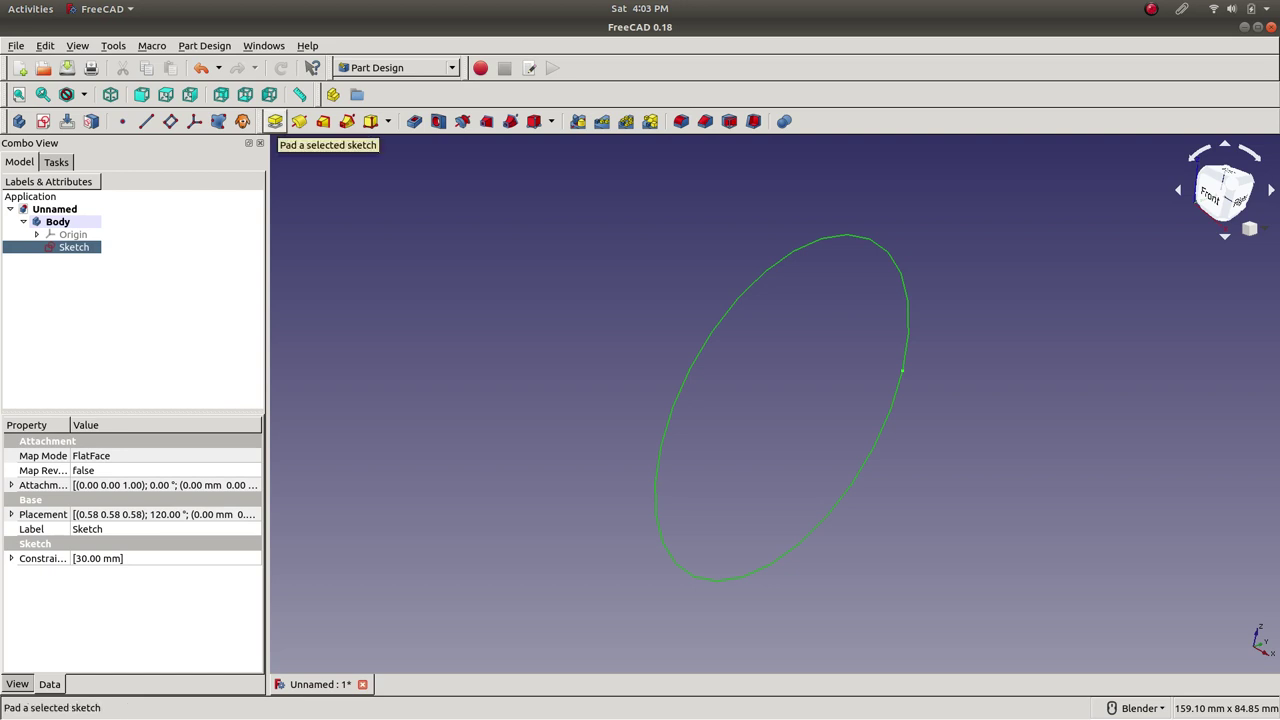
pyautogui.click(275, 121)
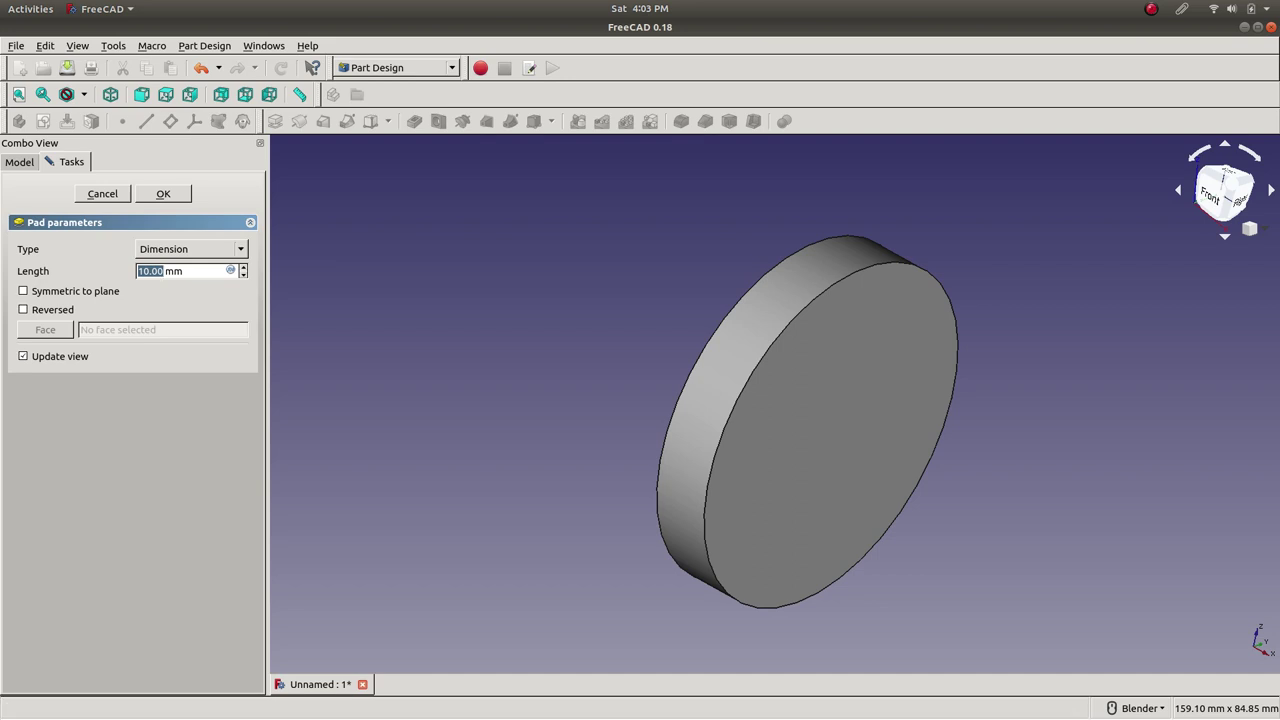
# - Try out different pad lengths, such as 16, 25 and 7 mm, to preview the disc's thickness
pyautogui.write('16')
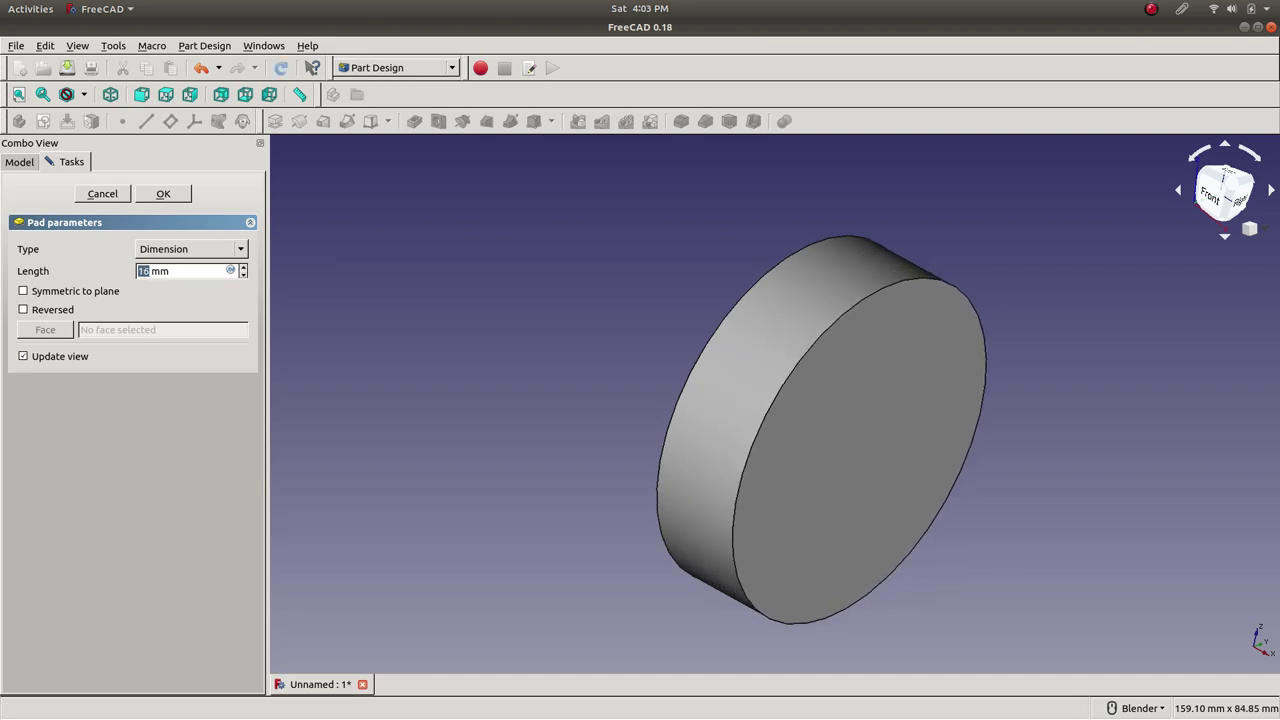
pyautogui.scroll(6, 183, 271)
pyautogui.scroll(-16, 183, 271)
pyautogui.press('Up')
pyautogui.press('Up')
pyautogui.press('Up')
pyautogui.press('Up')
pyautogui.press('Up')
pyautogui.press('Up')
pyautogui.press('Up')
pyautogui.press('Up')
pyautogui.press('Up')
pyautogui.press('Up')
pyautogui.press('Up')
pyautogui.press('Up')
pyautogui.press('Up')
pyautogui.press('Up')
pyautogui.press('Up')
pyautogui.press('Up')
pyautogui.press('Up')
pyautogui.press('Up')
pyautogui.press('Up')
pyautogui.press('Up')
pyautogui.press('Down')
pyautogui.press('Down')
pyautogui.press('Down')
pyautogui.press('Down')
pyautogui.press('Down')
pyautogui.press('Down')
pyautogui.press('Down')
pyautogui.press('Down')
pyautogui.press('Down')
pyautogui.press('Down')
pyautogui.press('Down')
pyautogui.press('Down')
pyautogui.press('Down')
pyautogui.press('Down')
pyautogui.press('Down')
pyautogui.press('Down')
pyautogui.press('Down')
pyautogui.press('Down')
pyautogui.press('Down')
pyautogui.press('Down')
pyautogui.press('Up')
pyautogui.press('Up')
pyautogui.press('Up')
pyautogui.press('Up')
pyautogui.press('Up')
pyautogui.press('Up')
pyautogui.press('Up')
pyautogui.press('Up')
pyautogui.press('Up')
pyautogui.press('Up')
pyautogui.press('Up')
pyautogui.press('Up')
pyautogui.press('Up')
pyautogui.press('Up')
pyautogui.press('Up')
pyautogui.press('Up')
pyautogui.press('Up')
pyautogui.press('Up')
pyautogui.press('Up')
pyautogui.press('Up')
pyautogui.press('Down')
pyautogui.press('Down')
pyautogui.press('Down')
pyautogui.press('Down')
pyautogui.press('Down')
pyautogui.press('Down')
pyautogui.press('Down')
pyautogui.press('Down')
pyautogui.press('Down')
pyautogui.press('Down')
pyautogui.press('Down')
pyautogui.press('Down')
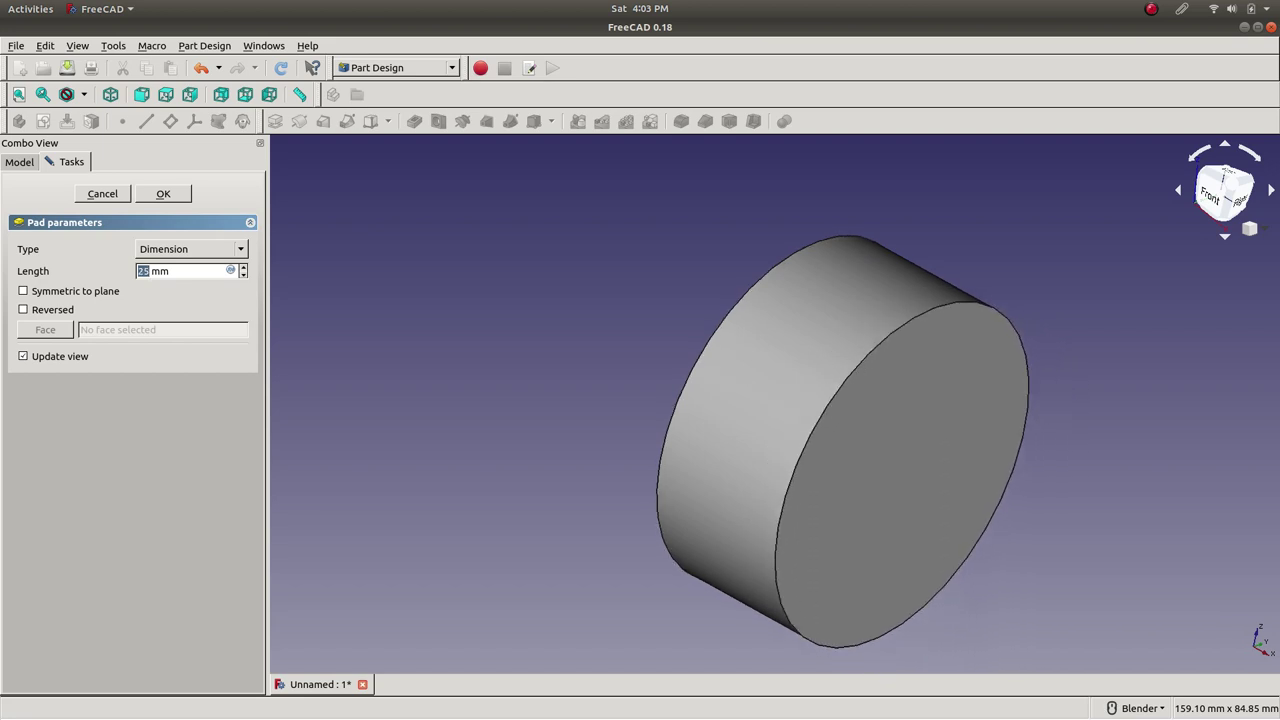
pyautogui.press('Down')
pyautogui.press('Down')
pyautogui.press('Down')
pyautogui.press('Down')
pyautogui.press('Down')
pyautogui.press('Down')
pyautogui.press('Down')
pyautogui.press('Down')
pyautogui.press('Down')
pyautogui.press('Down')
pyautogui.press('Down')
pyautogui.press('Down')
pyautogui.press('Down')
pyautogui.press('Down')
pyautogui.press('Down')
pyautogui.press('Down')
pyautogui.press('Down')
pyautogui.press('Down')
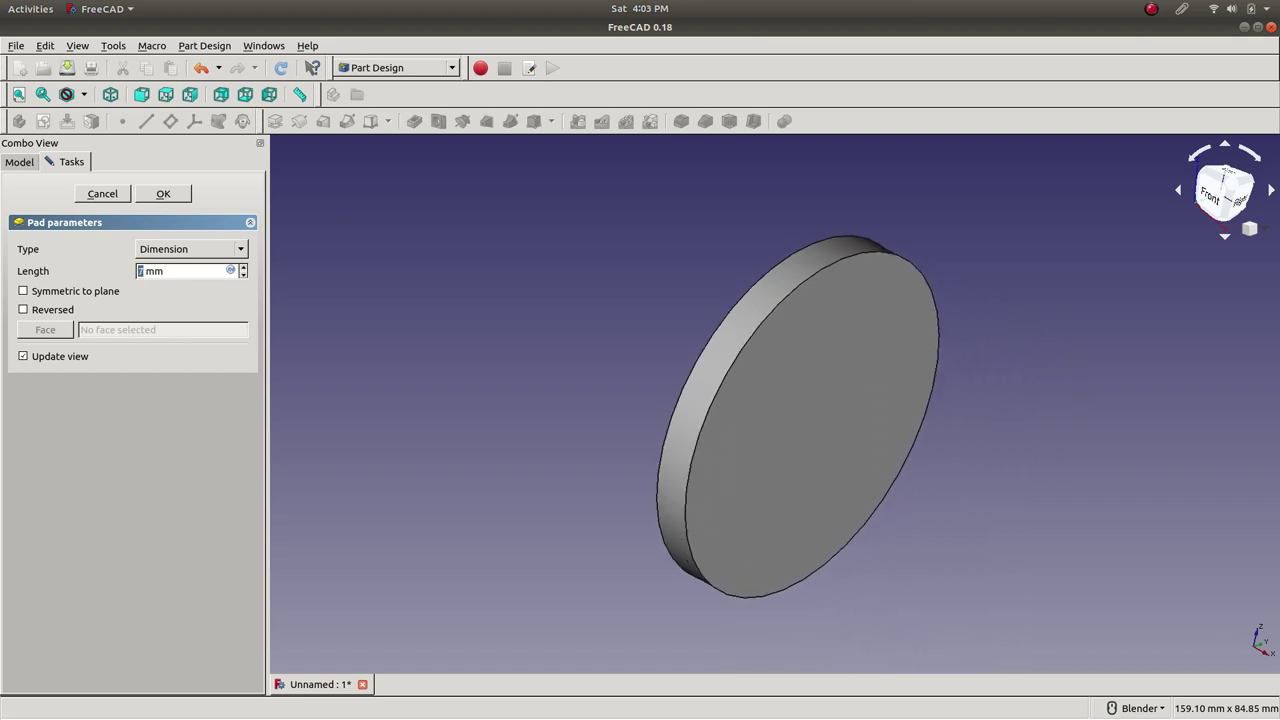
pyautogui.scroll(9, 186, 271)
pyautogui.click(191, 249)
pyautogui.click(191, 249)
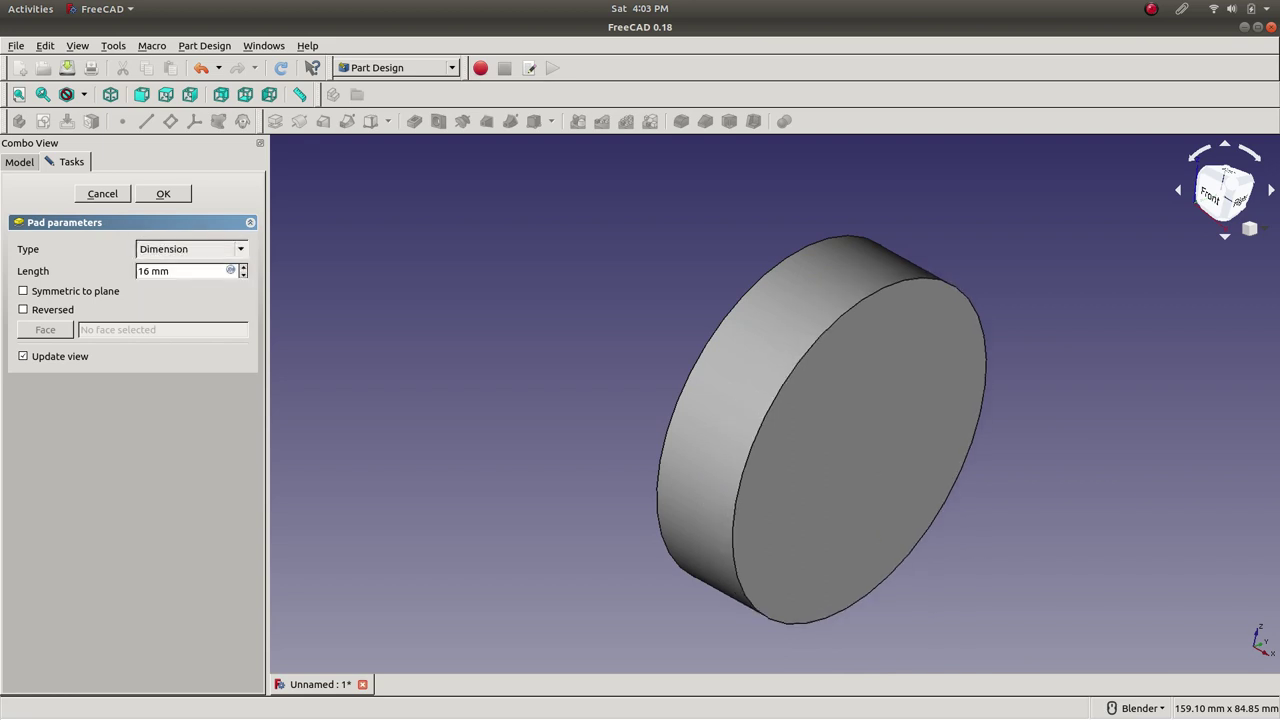
pyautogui.press('Tab')
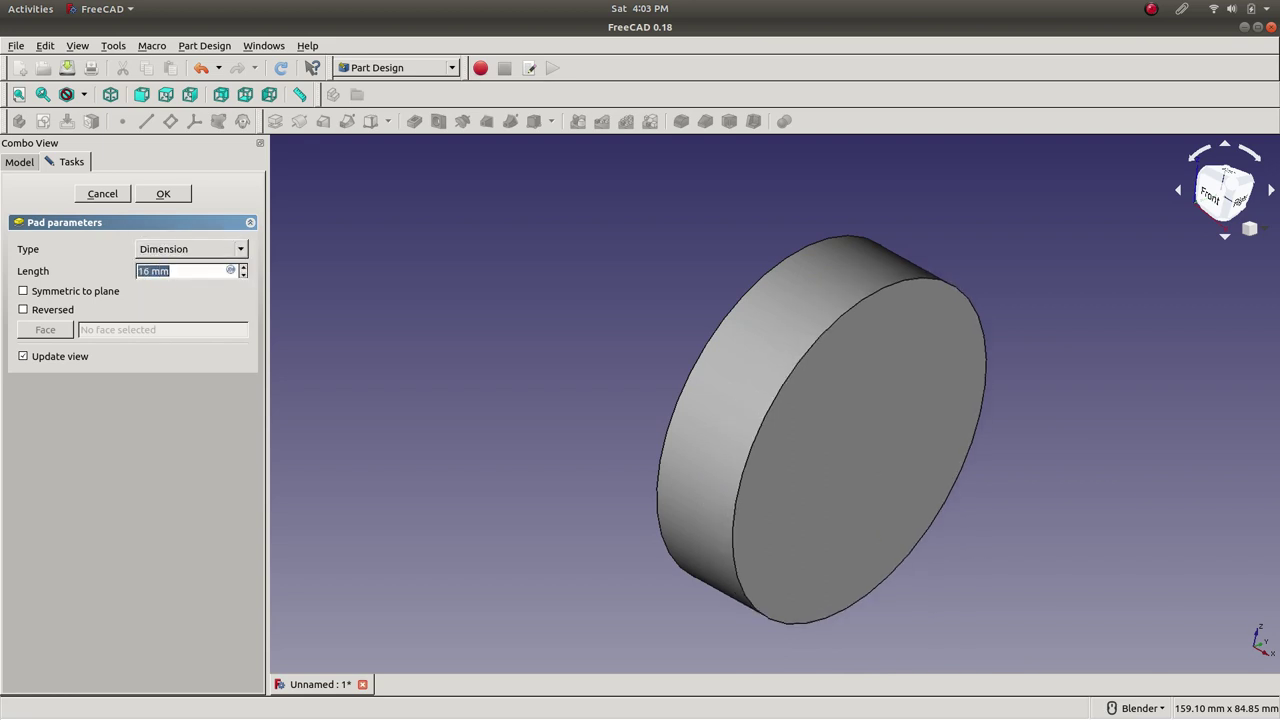
# - Set the pad length to 5 mm and accept the Pad
pyautogui.write('10')
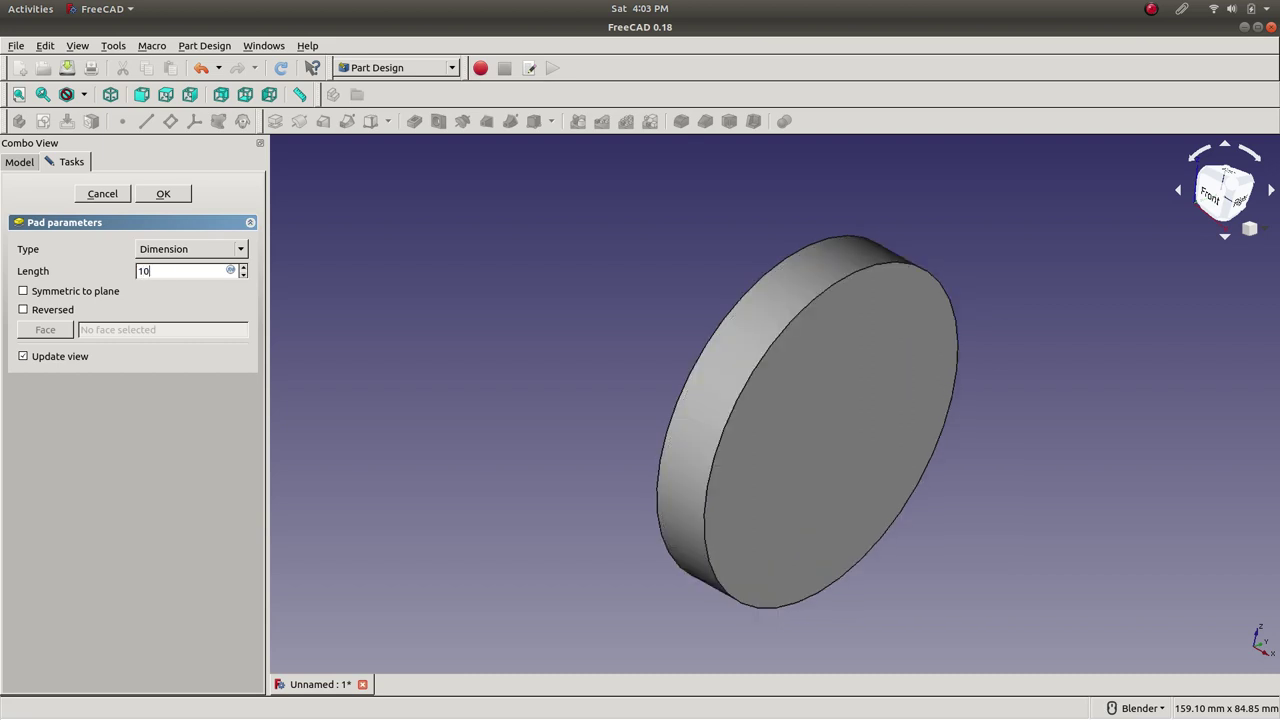
pyautogui.press('BackSpace')
pyautogui.press('BackSpace')
pyautogui.write('5')
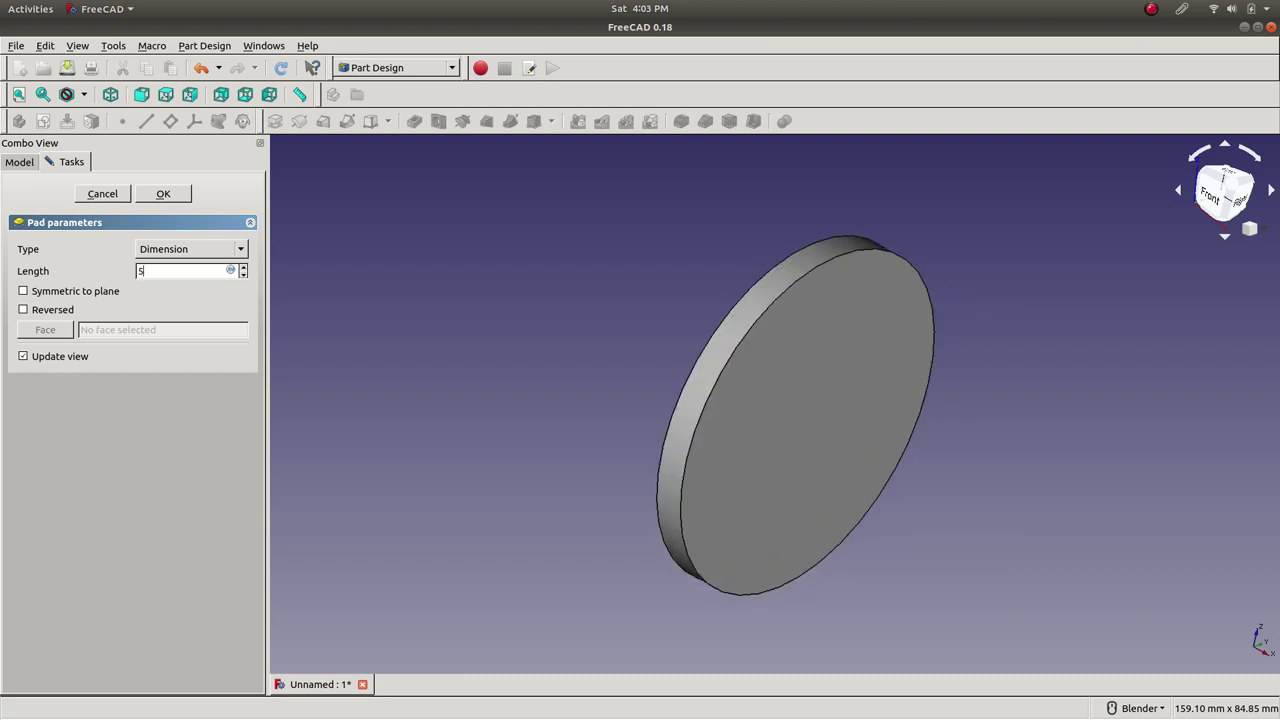
pyautogui.click(163, 193)
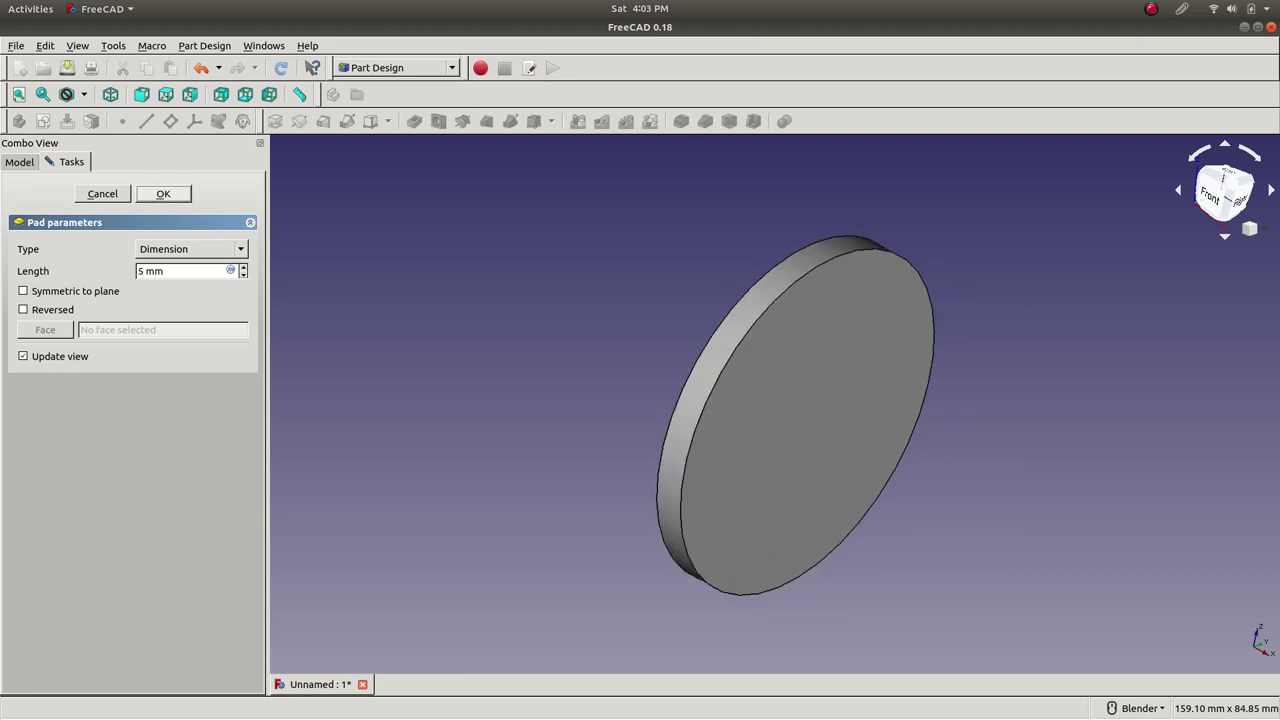
# - Inspect the padded disc from several angles and examine the Pad and its underlying Sketch in the model tree
pyautogui.moveTo(873, 488); pyautogui.dragTo(880, 460, button='middle')
pyautogui.moveTo(700, 420)
pyautogui.mouseDown(button='middle')
pyautogui.moveTo(738, 395)
pyautogui.moveTo(960, 410)
pyautogui.moveTo(790, 420)
pyautogui.mouseUp(button='middle')
pyautogui.click(36, 247)
pyautogui.click(67, 247)
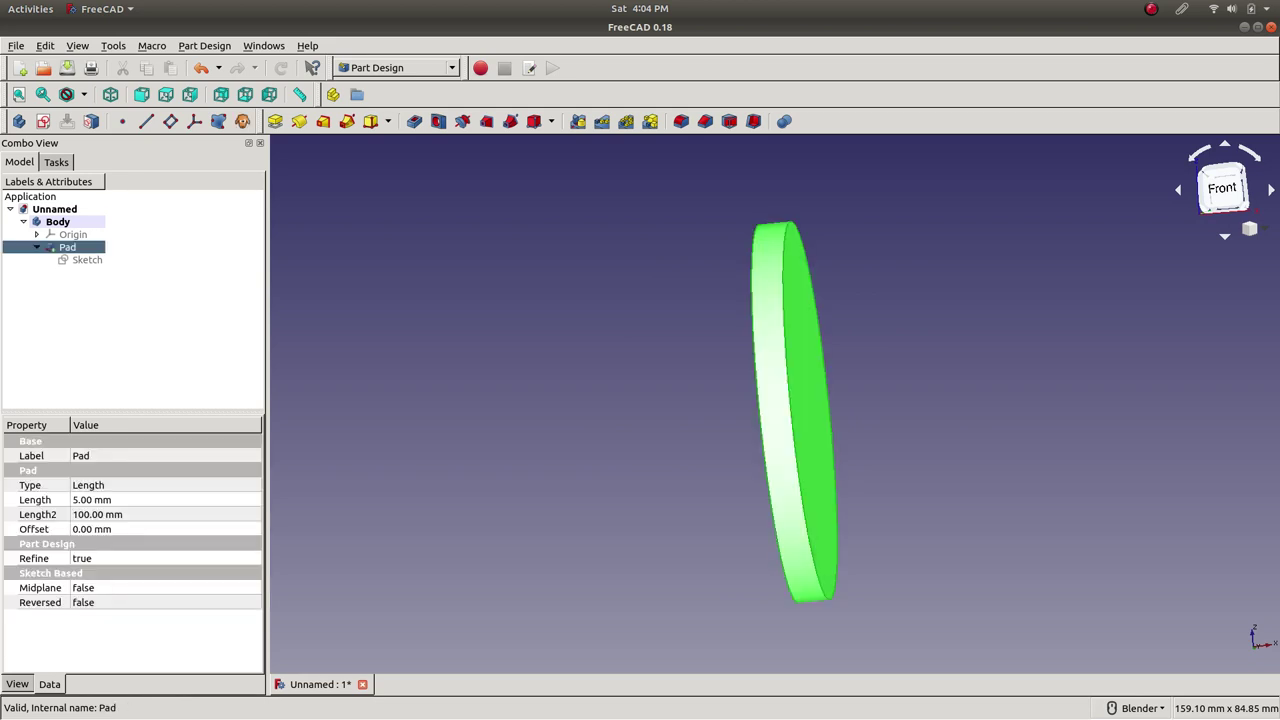
pyautogui.click(87, 300)
pyautogui.click(67, 247)
pyautogui.click(87, 300)
pyautogui.click(67, 247)
pyautogui.click(57, 221)
pyautogui.click(67, 247)
pyautogui.click(87, 259)
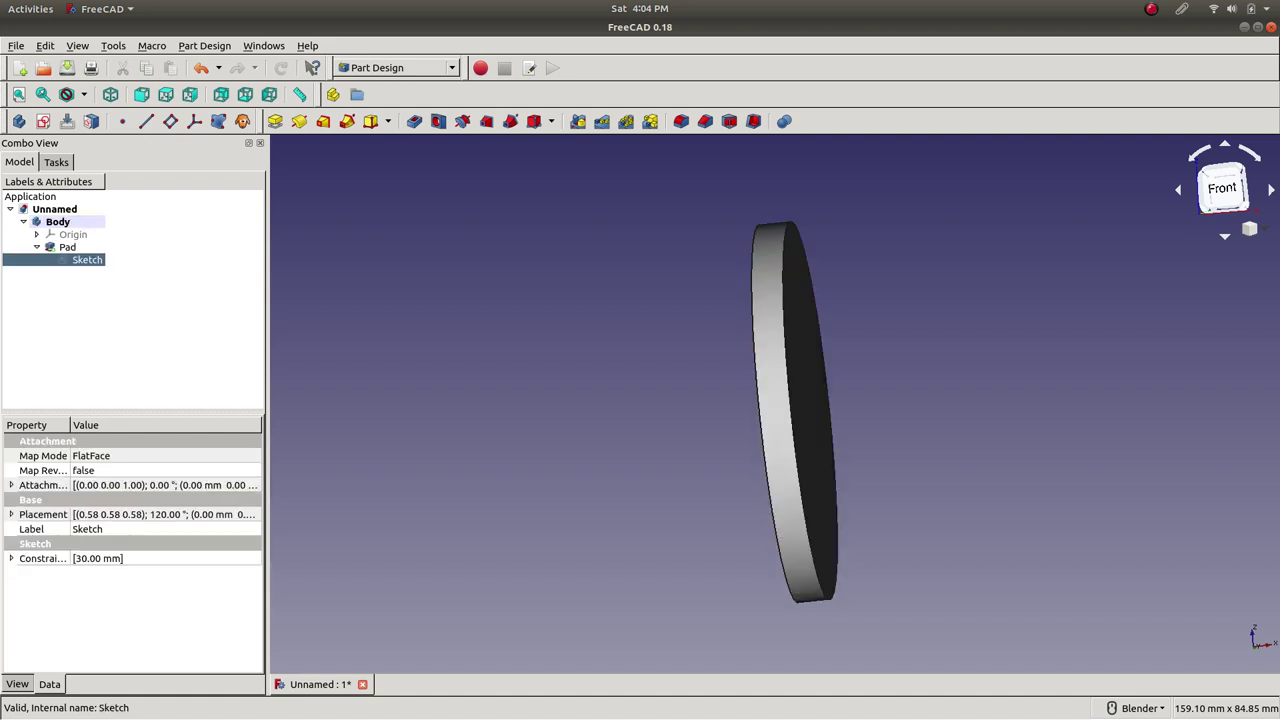
pyautogui.scroll(-2, 812, 497)
pyautogui.moveTo(812, 497); pyautogui.dragTo(792, 436, button='middle')
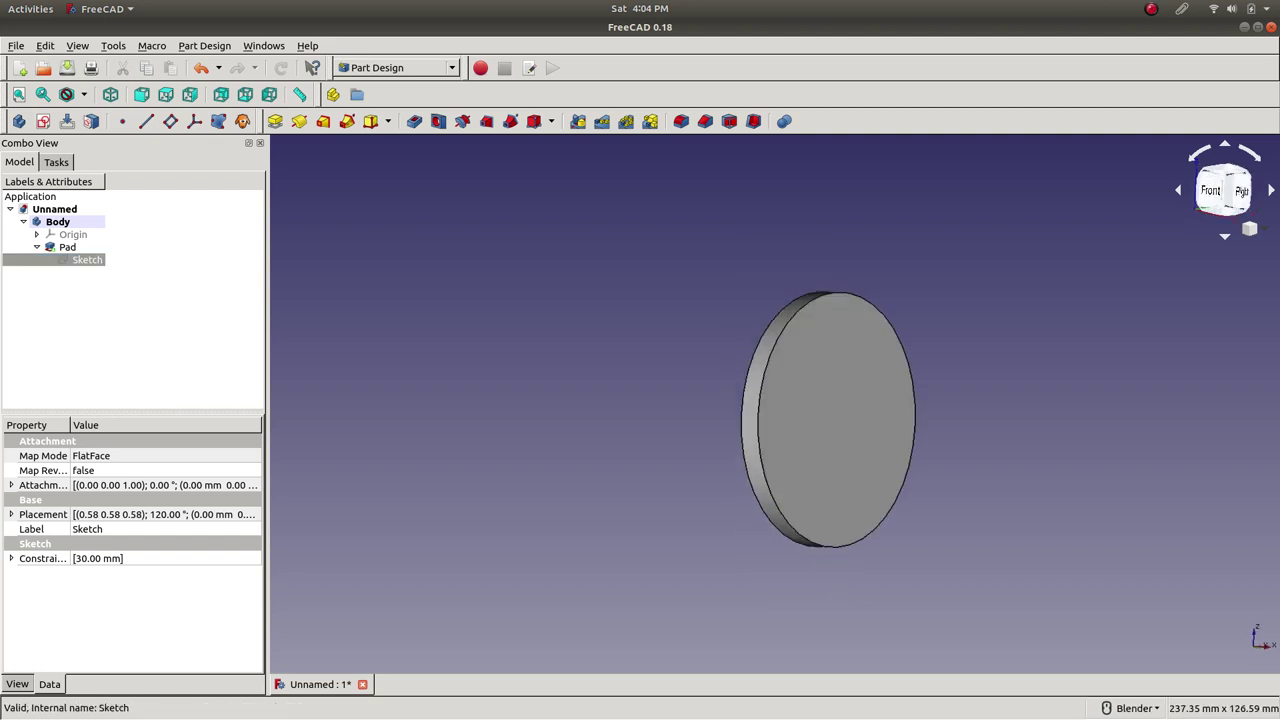
# - Edit the pad's sketch, set the circle's radius to 35 mm, and close the sketch to update the disc
pyautogui.rightClick(86, 259)
pyautogui.click(86, 260)
pyautogui.rightClick(89, 261)
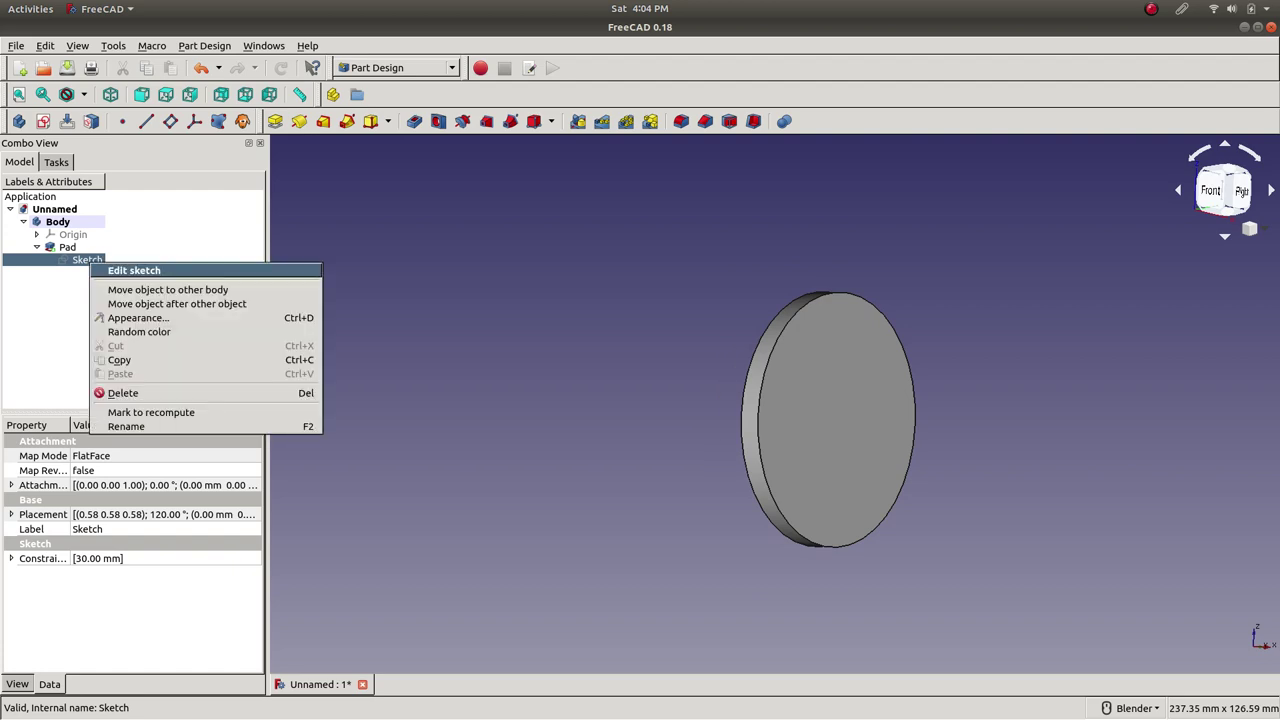
pyautogui.click(134, 270)
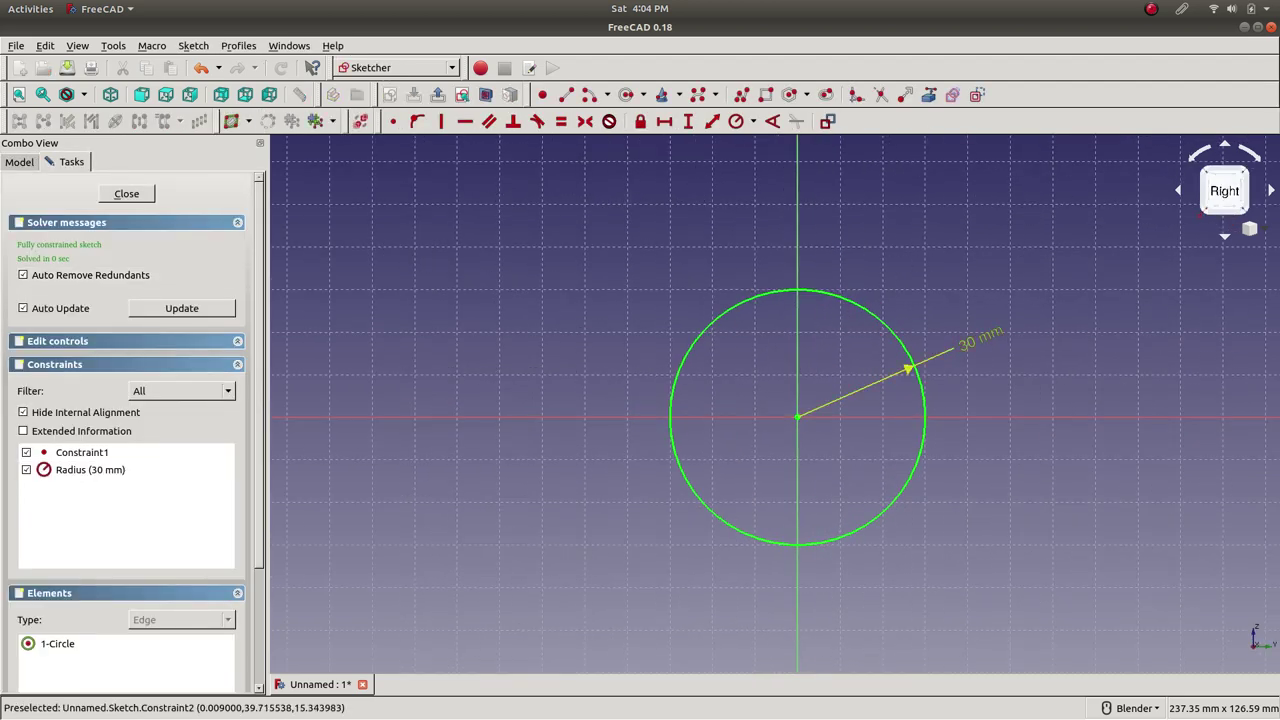
pyautogui.doubleClick(968, 346)
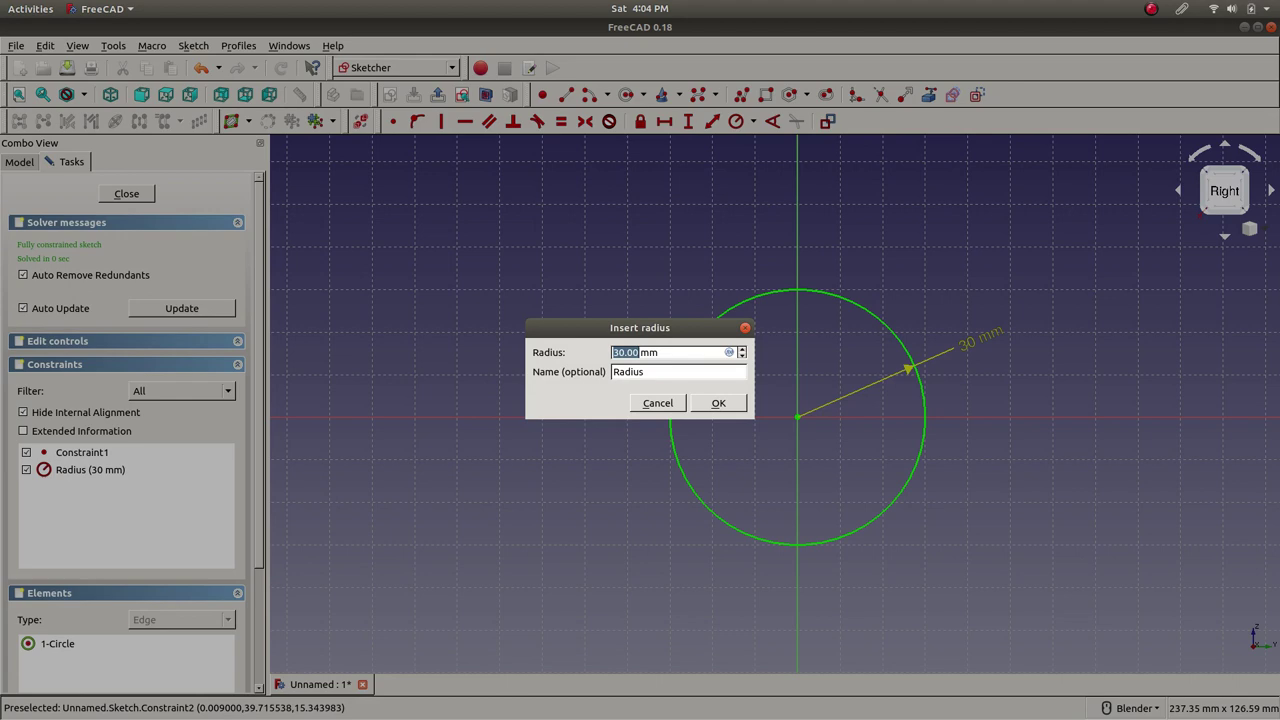
pyautogui.write('3')
pyautogui.press('Return')
pyautogui.click(126, 193)
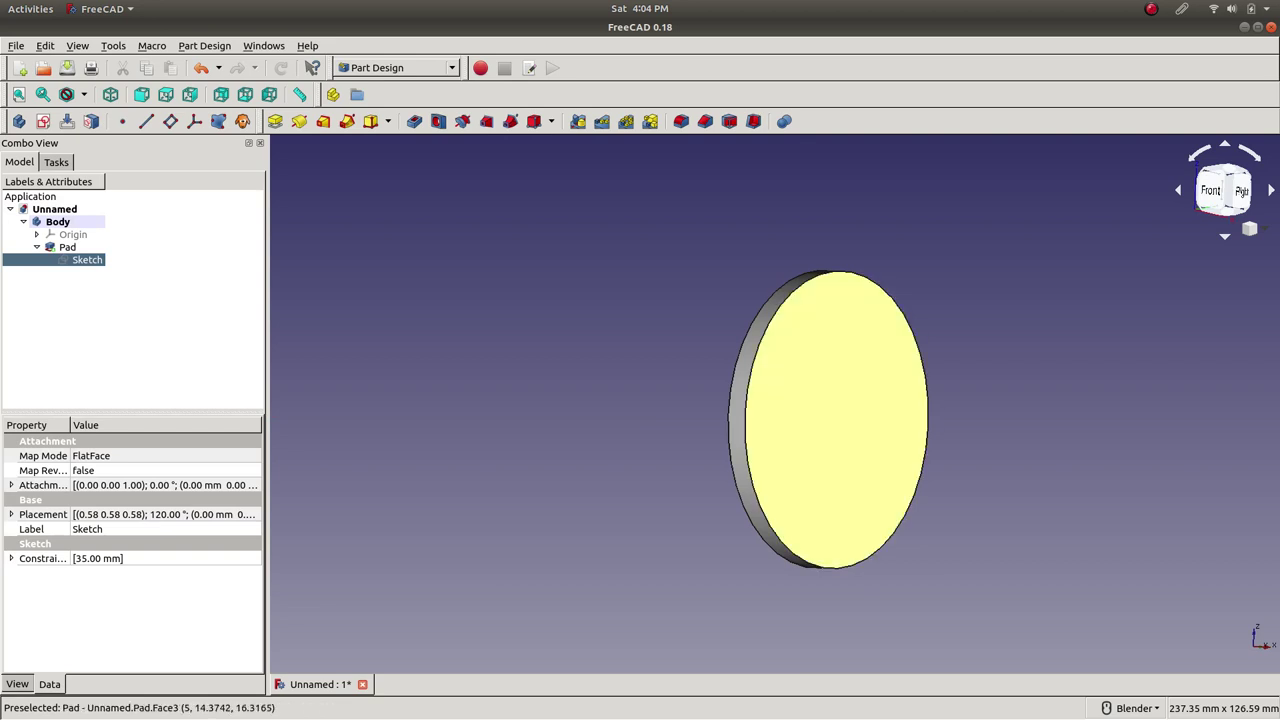
pyautogui.moveTo(720, 380)
pyautogui.mouseDown(button='middle')
pyautogui.moveTo(800, 410)
pyautogui.moveTo(750, 395)
pyautogui.mouseUp(button='middle')
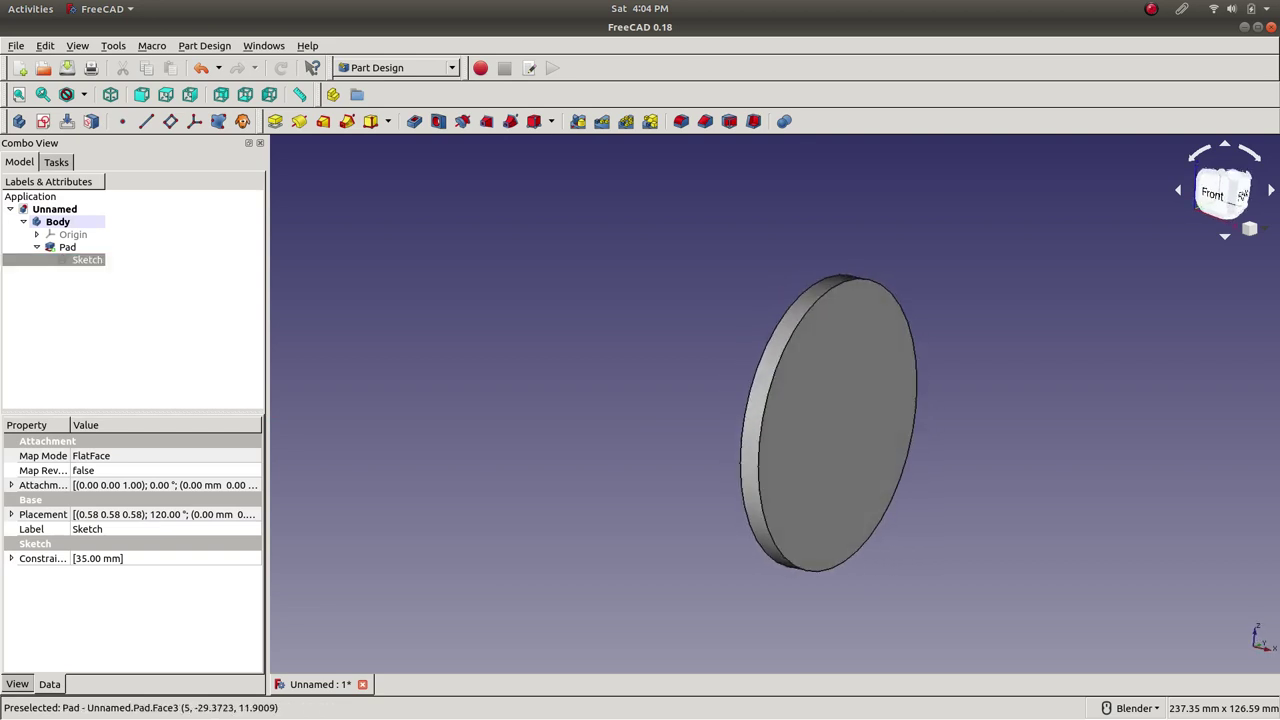
pyautogui.click(67, 247)
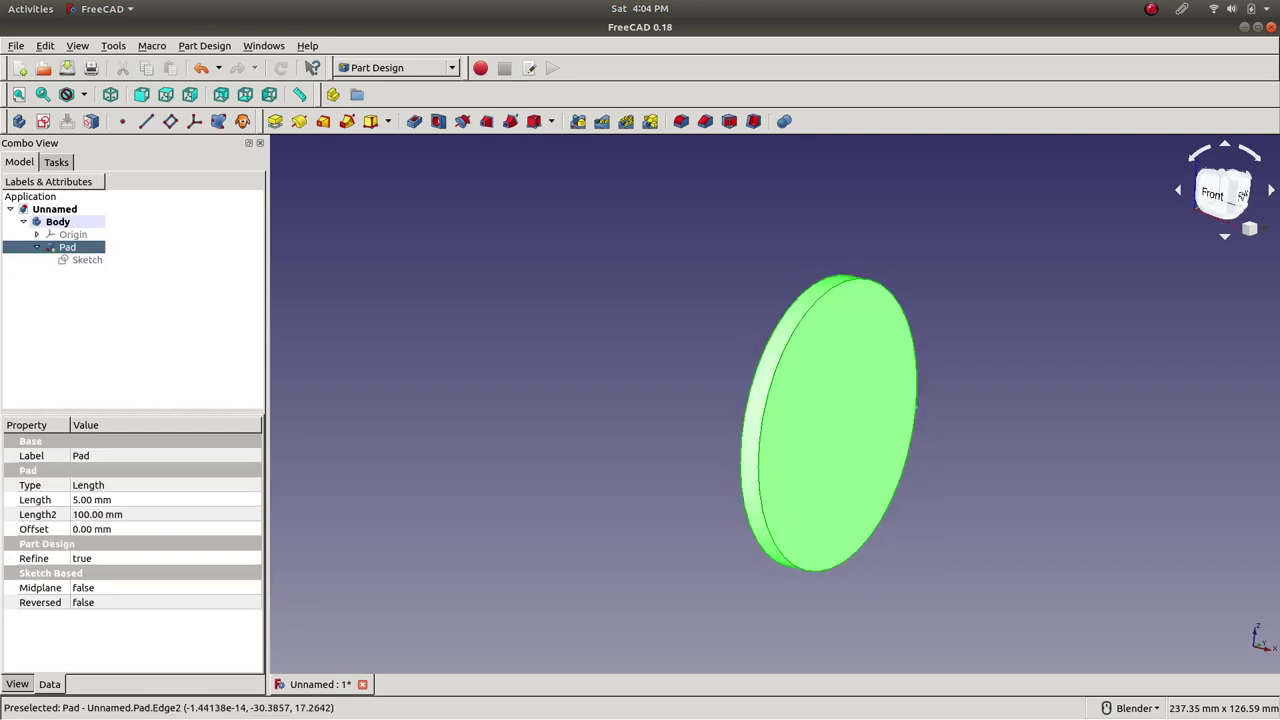
pyautogui.press('3')
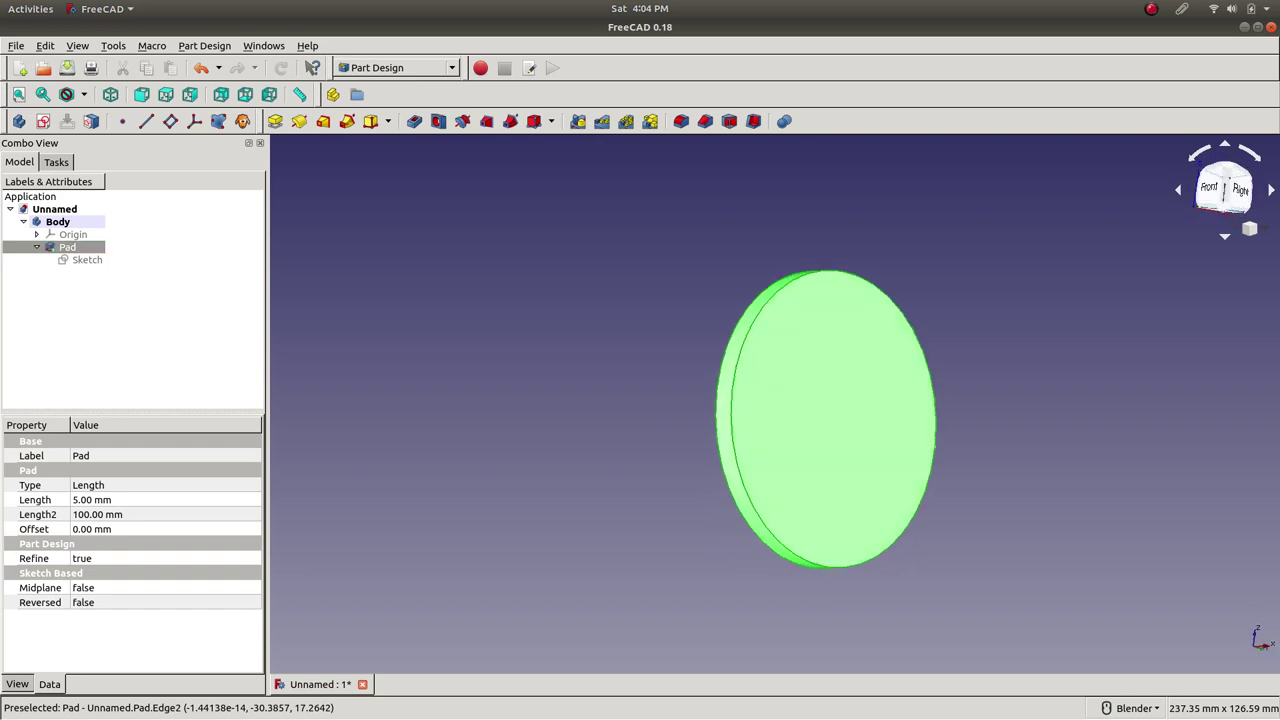
pyautogui.press('0')
# - Reopen the pad's sketch and set the circle's radius to 100 mm, closing the sketch to update the disc
pyautogui.rightClick(84, 261)
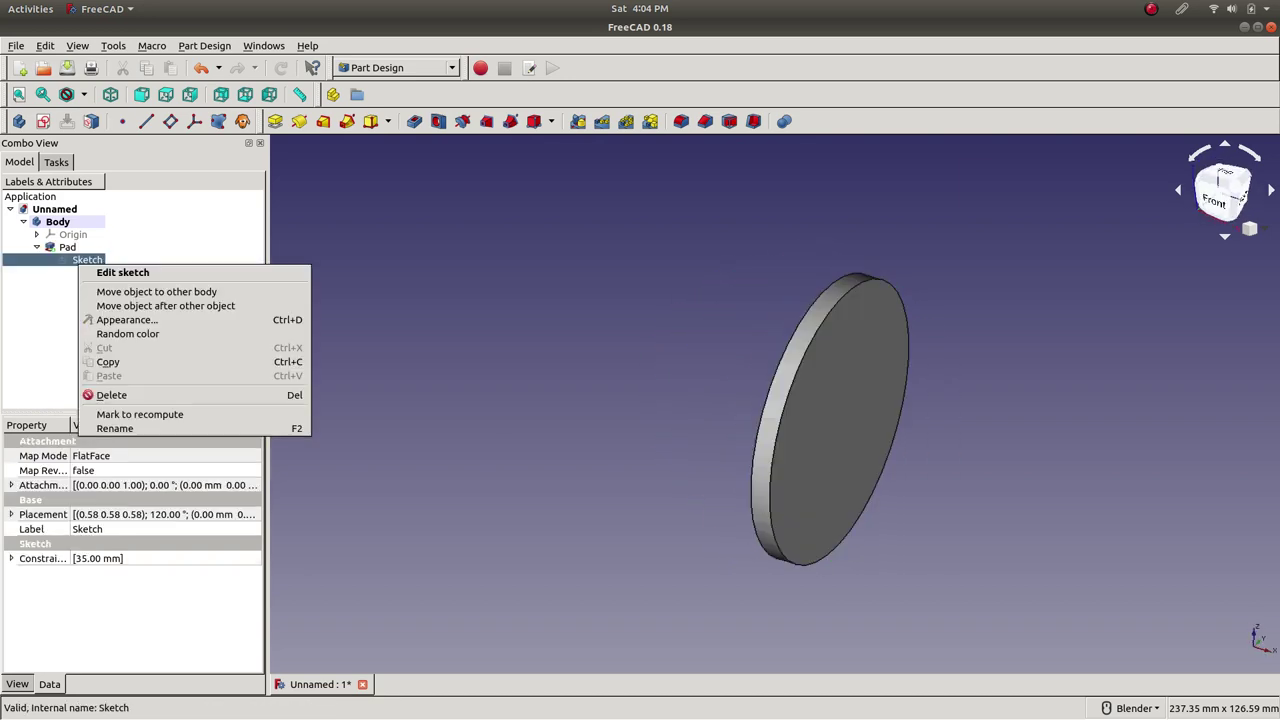
pyautogui.click(122, 272)
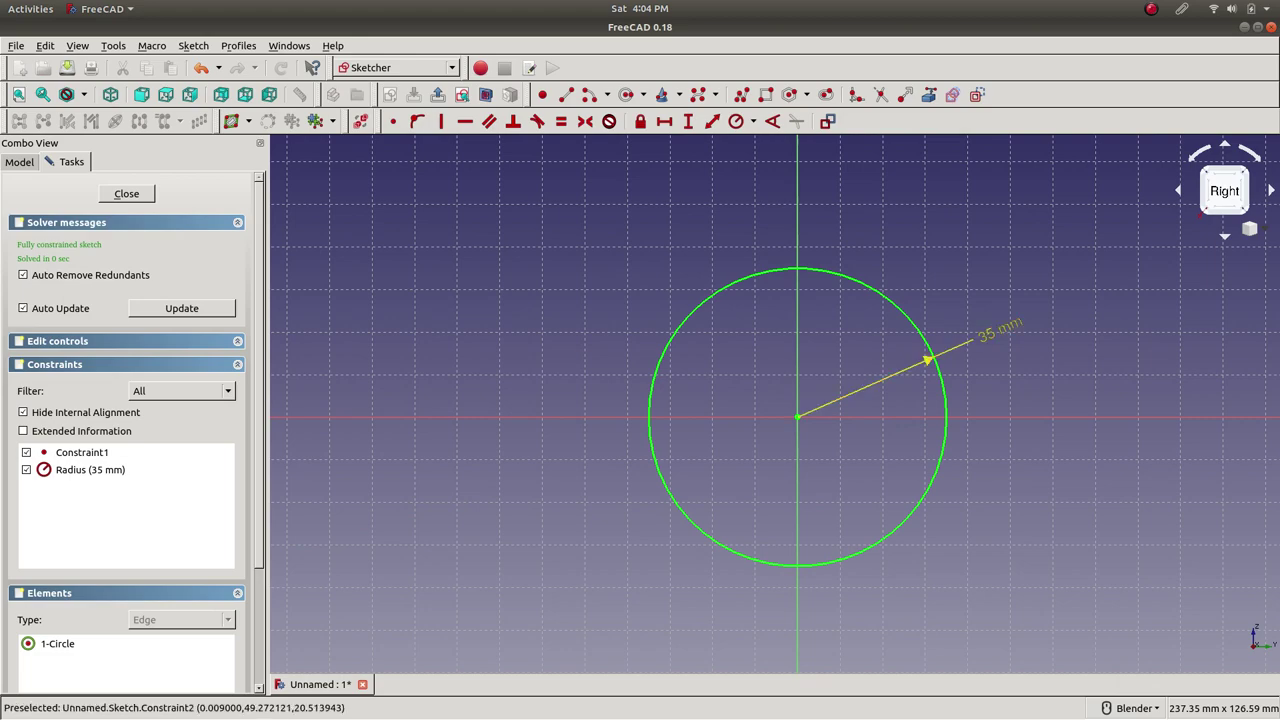
pyautogui.doubleClick(90, 469)
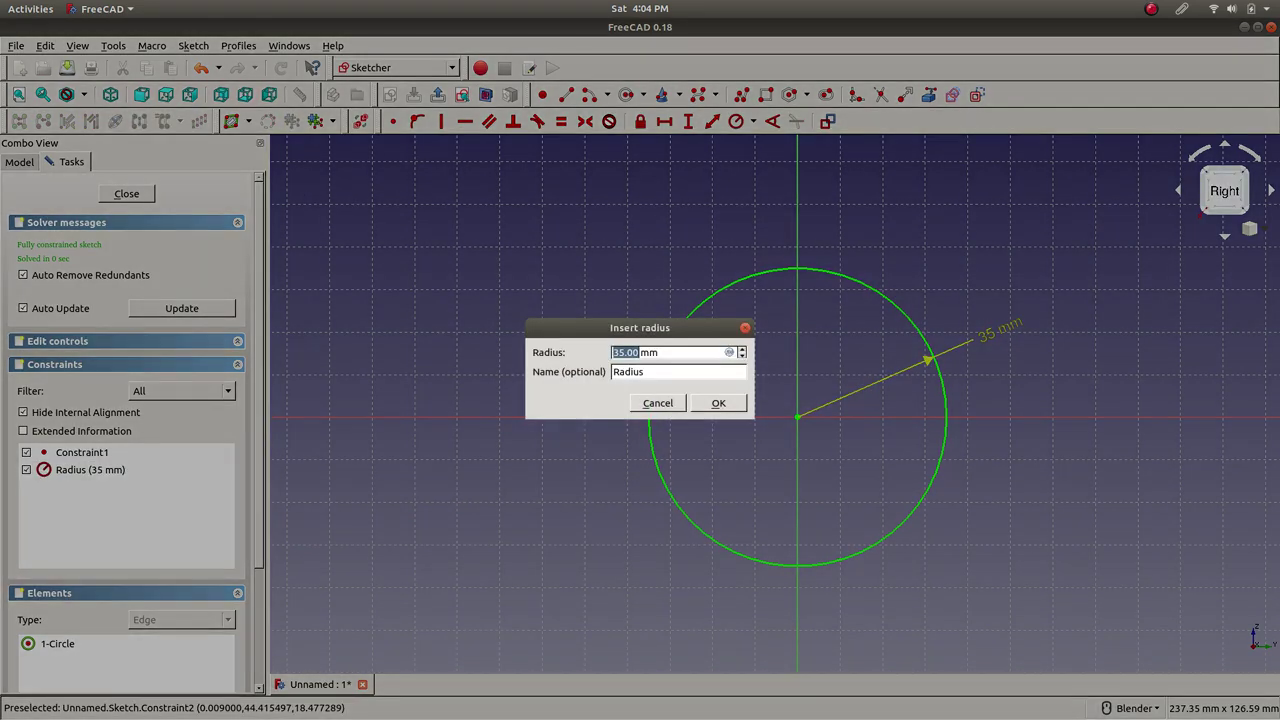
pyautogui.write('10')
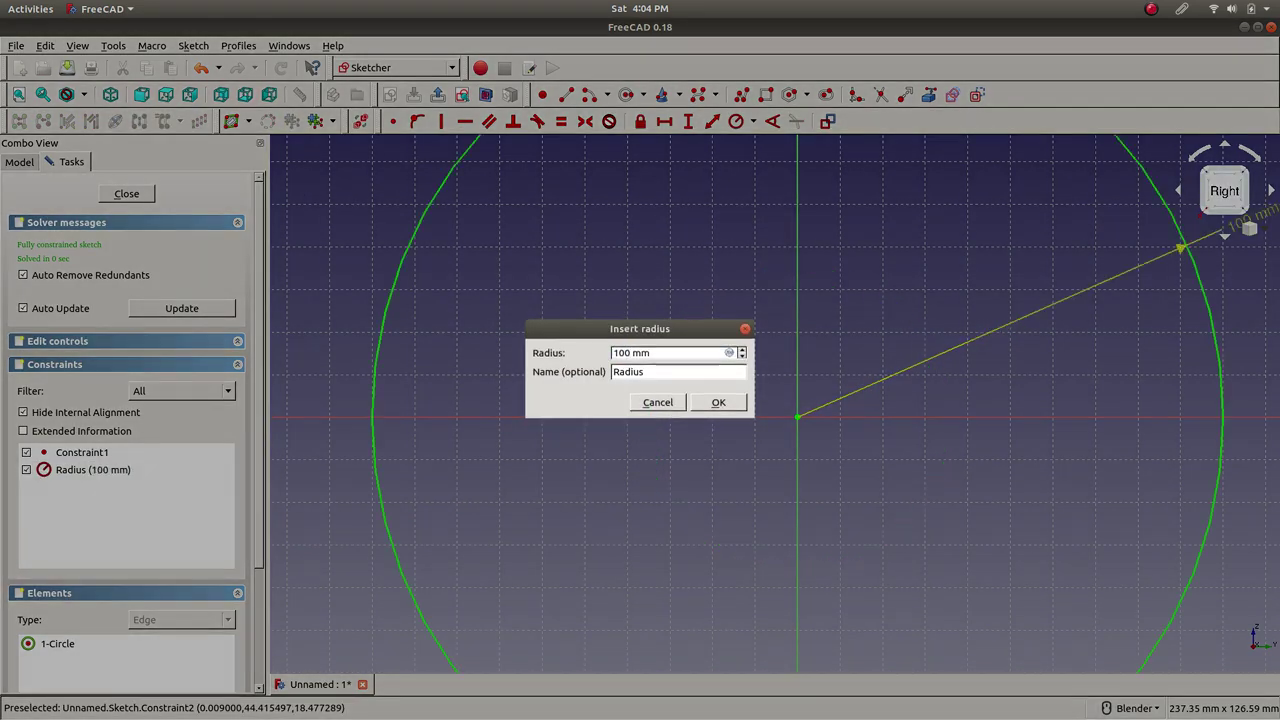
pyautogui.press('Return')
pyautogui.click(126, 193)
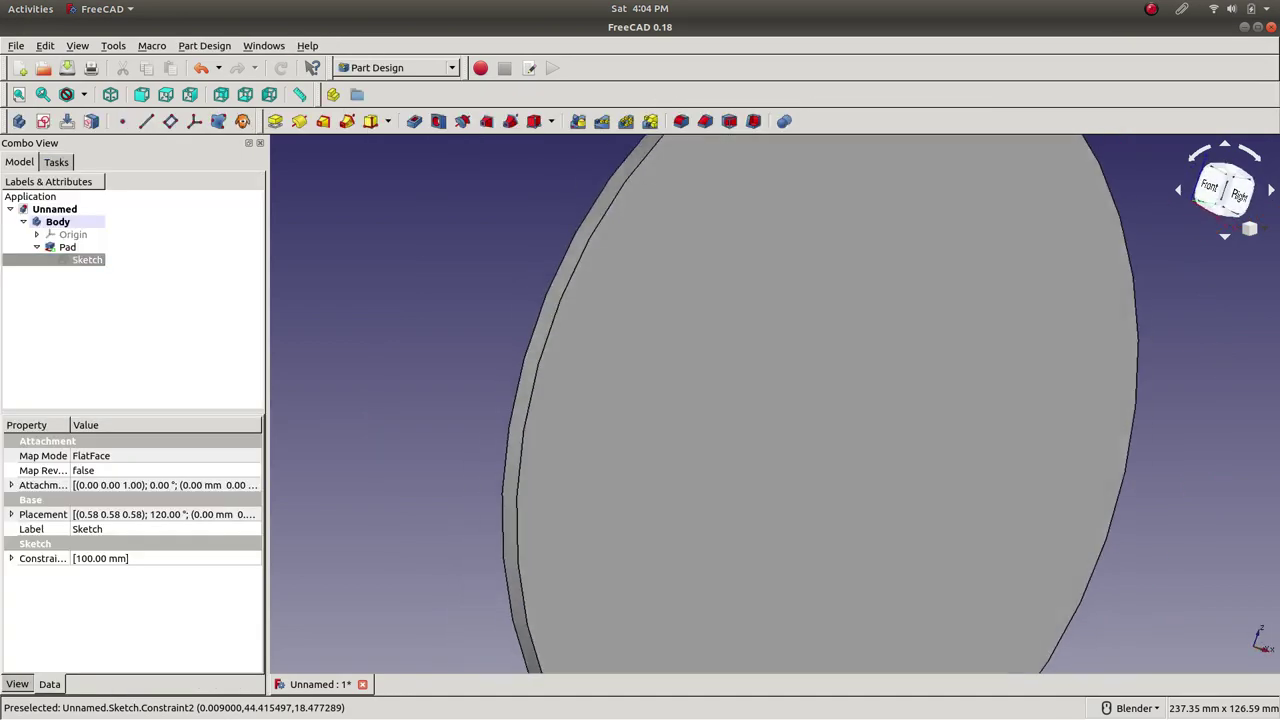
# - Set the circle's radius in the pad's sketch back to 30 mm, close the sketch and view the disc
pyautogui.rightClick(90, 255)
pyautogui.click(130, 259)
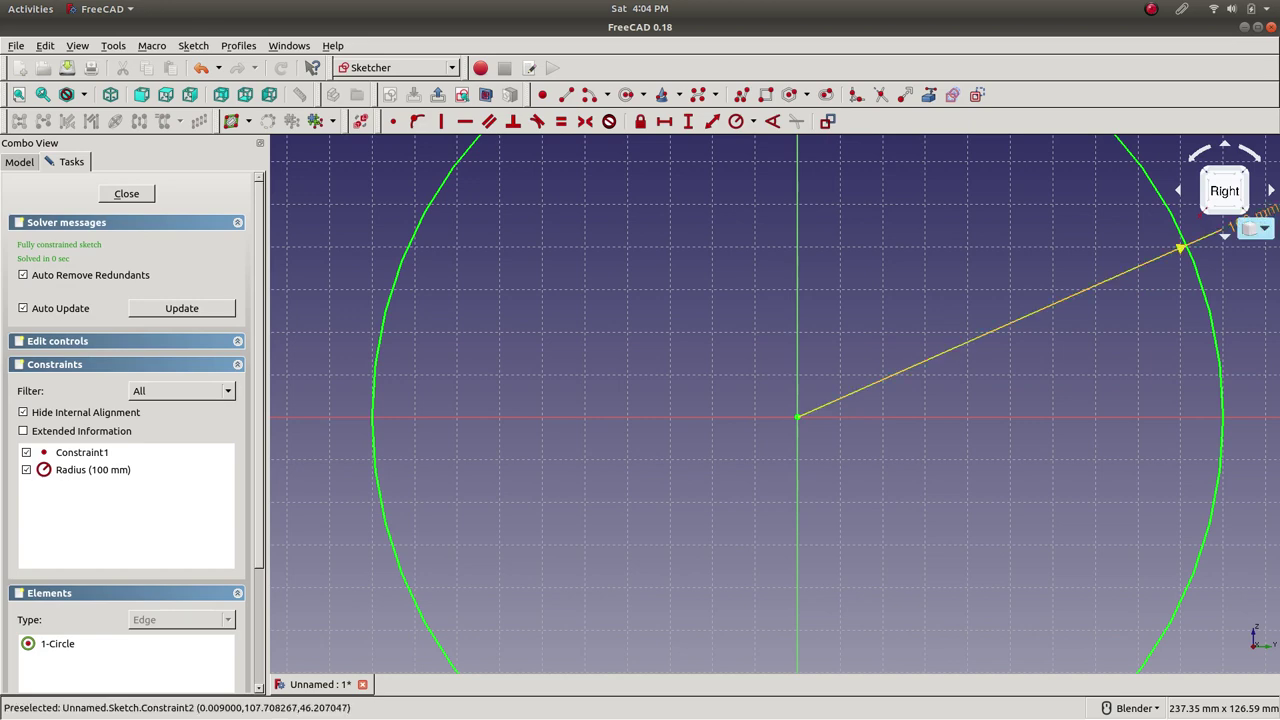
pyautogui.moveTo(1250, 228); pyautogui.dragTo(1228, 272)
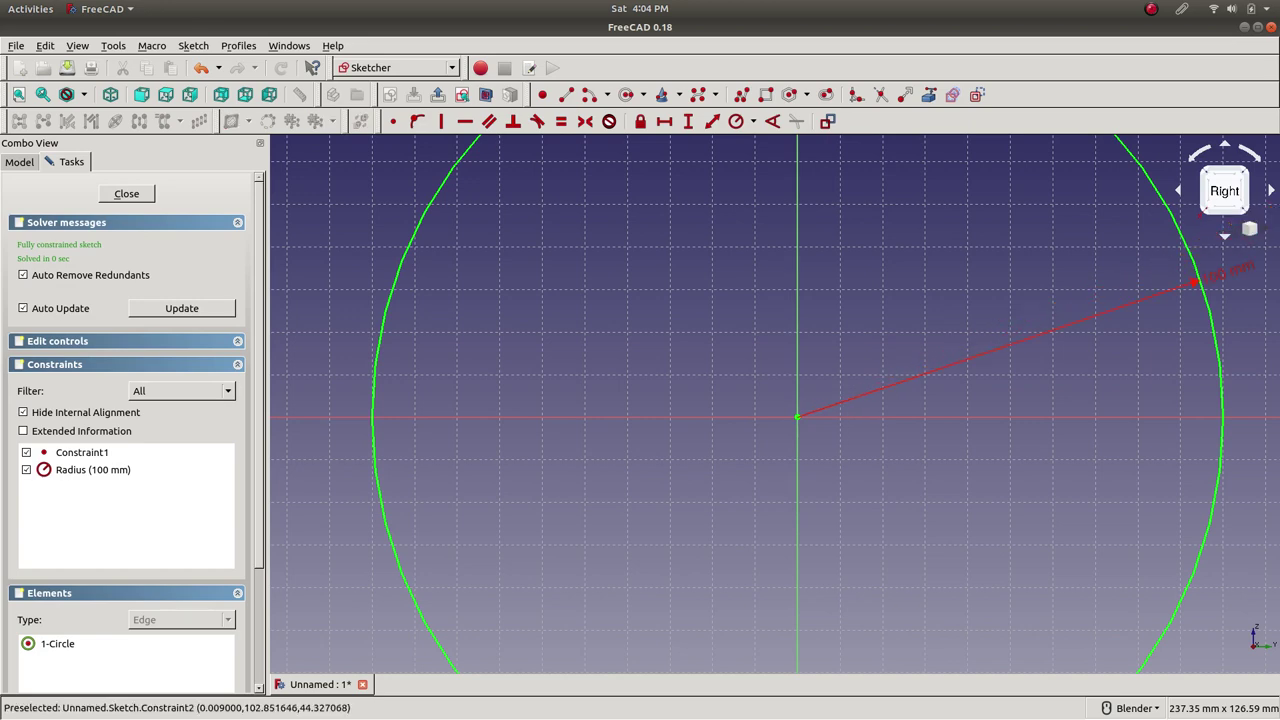
pyautogui.doubleClick(1245, 284)
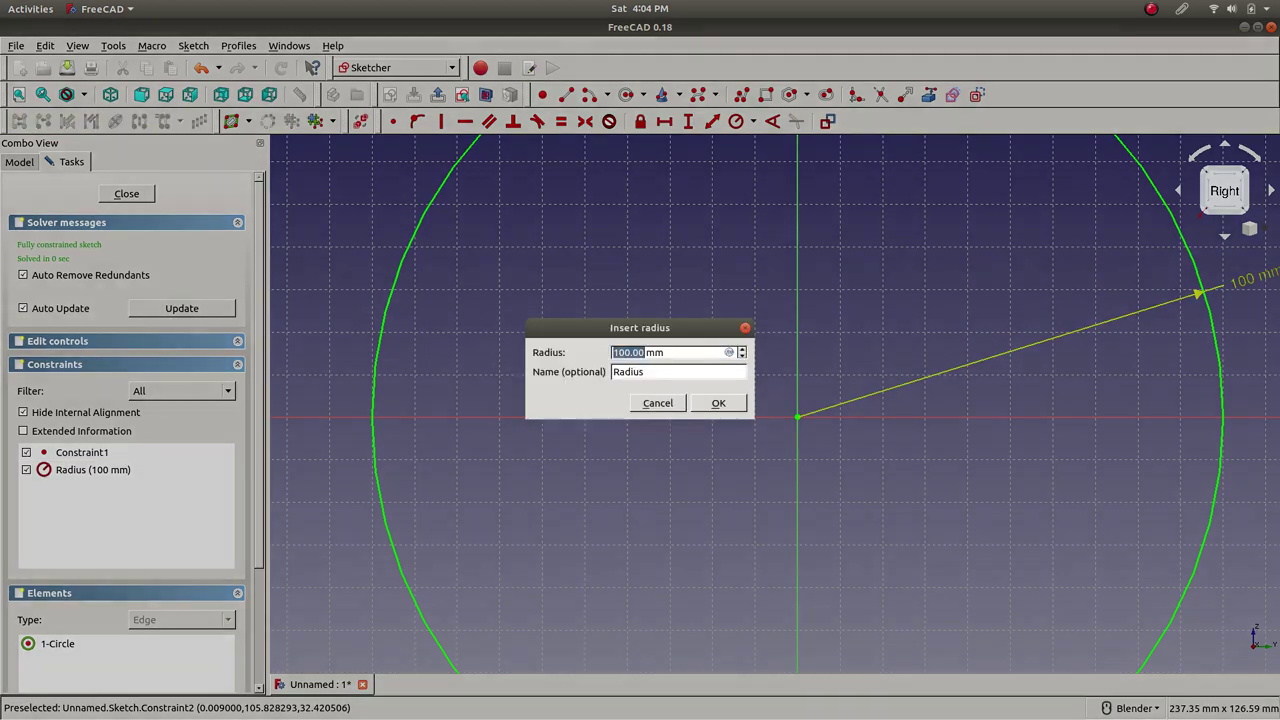
pyautogui.write('3')
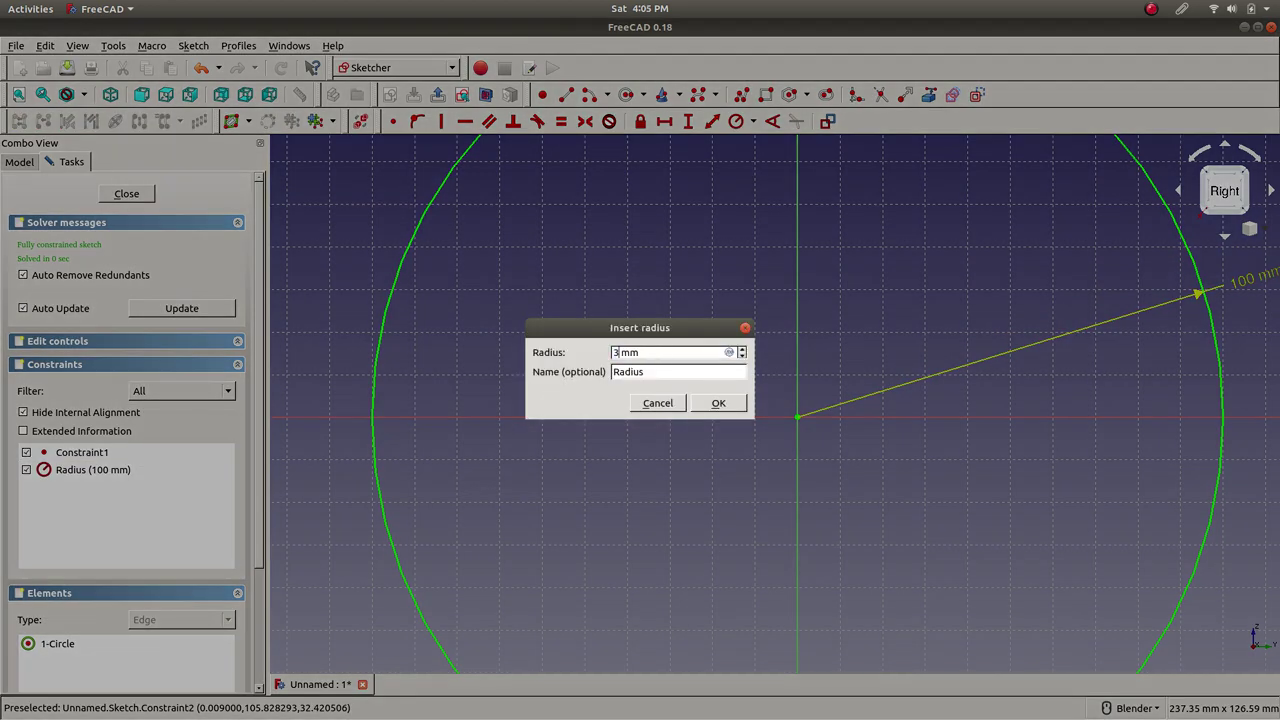
pyautogui.press('Return')
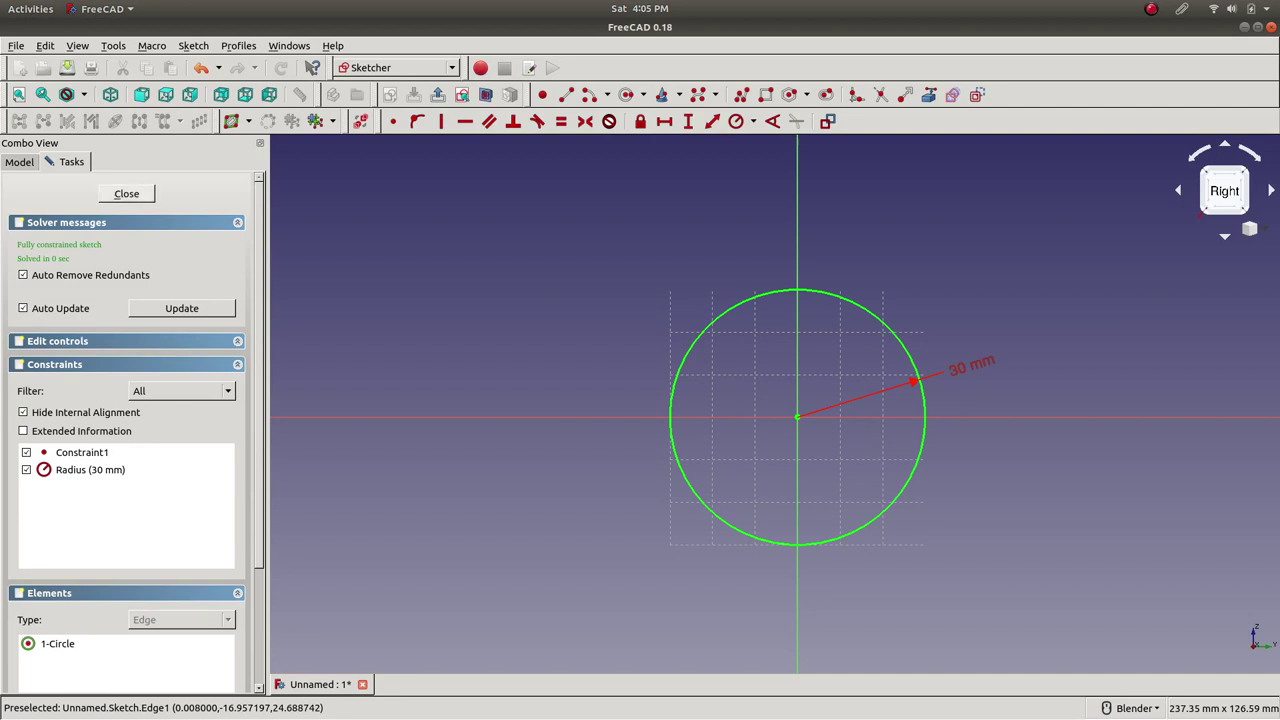
pyautogui.click(126, 193)
pyautogui.scroll(2, 901, 478)
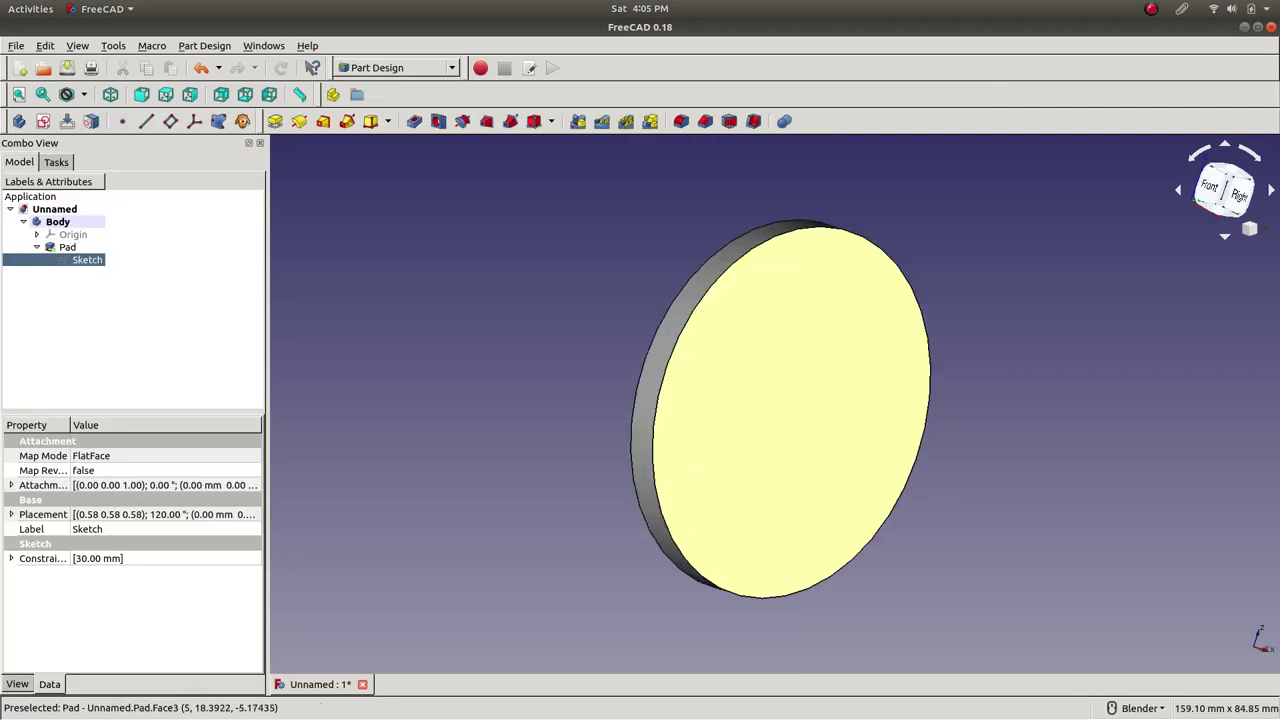
pyautogui.moveTo(640, 458); pyautogui.dragTo(965, 440, button='middle')
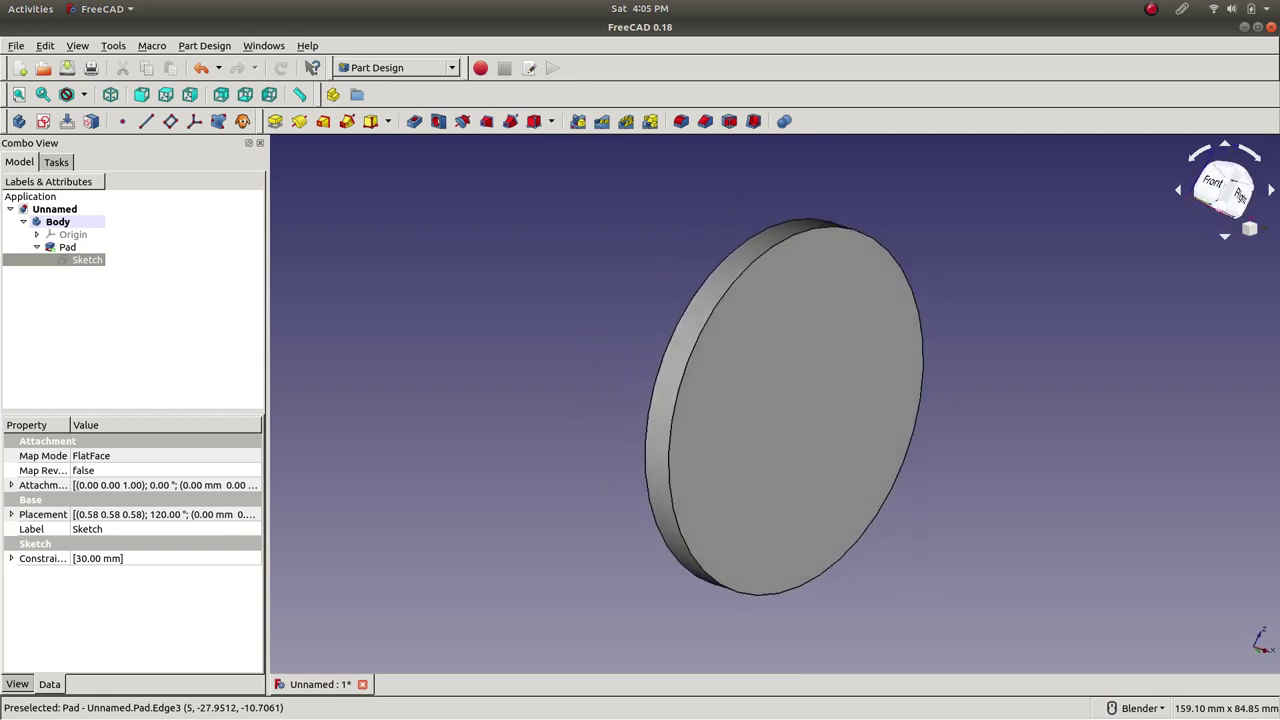
# - Create a new sketch on the body's XZ base plane
pyautogui.click(770, 474)
pyautogui.click(610, 520)
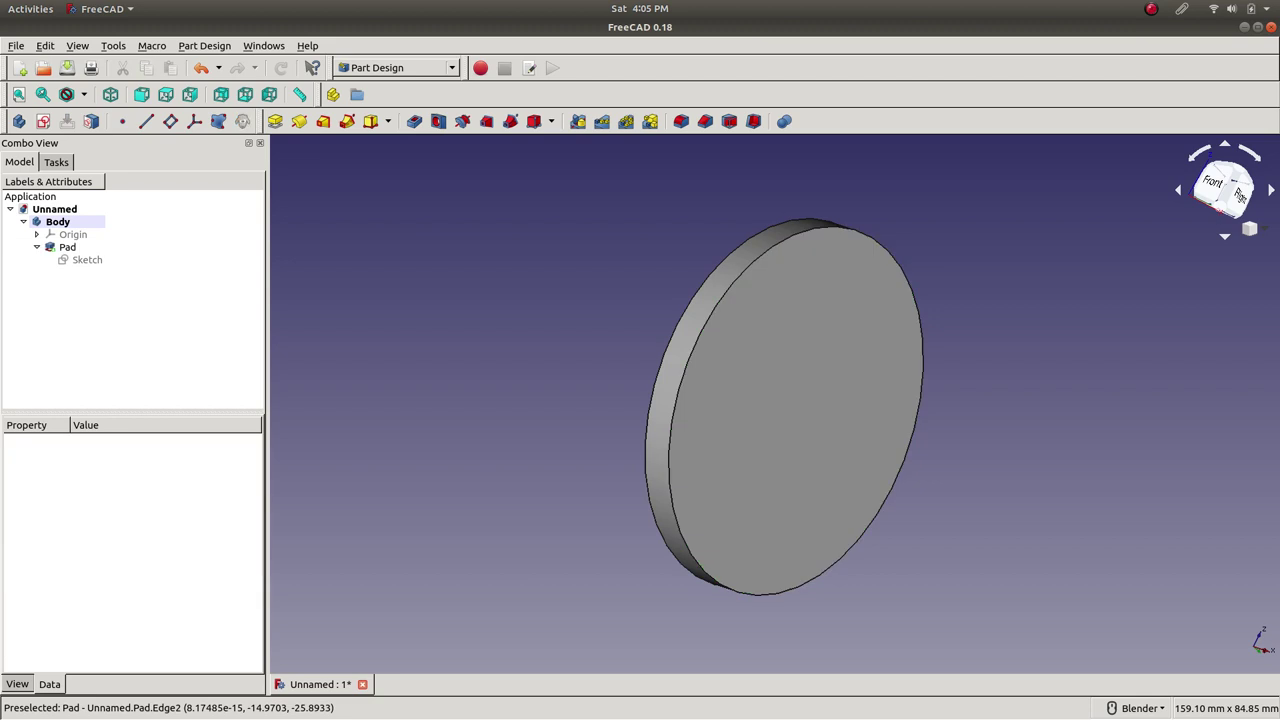
pyautogui.click(36, 234)
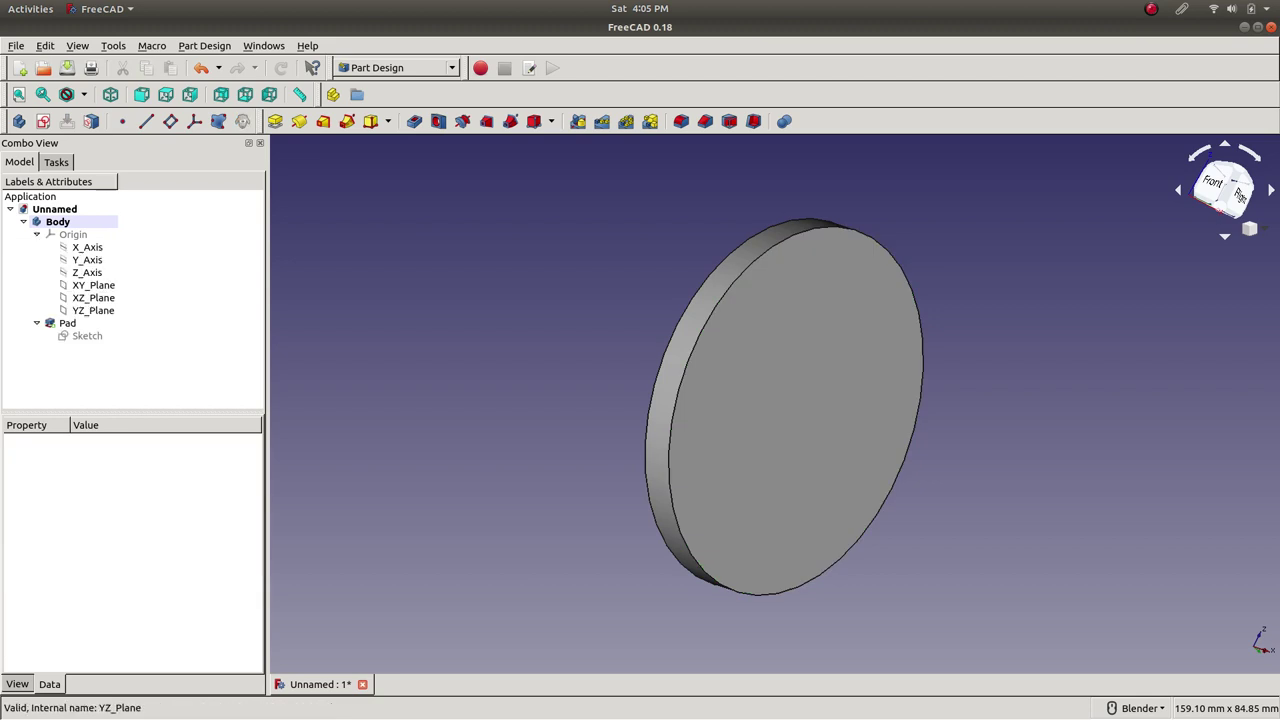
pyautogui.click(43, 121)
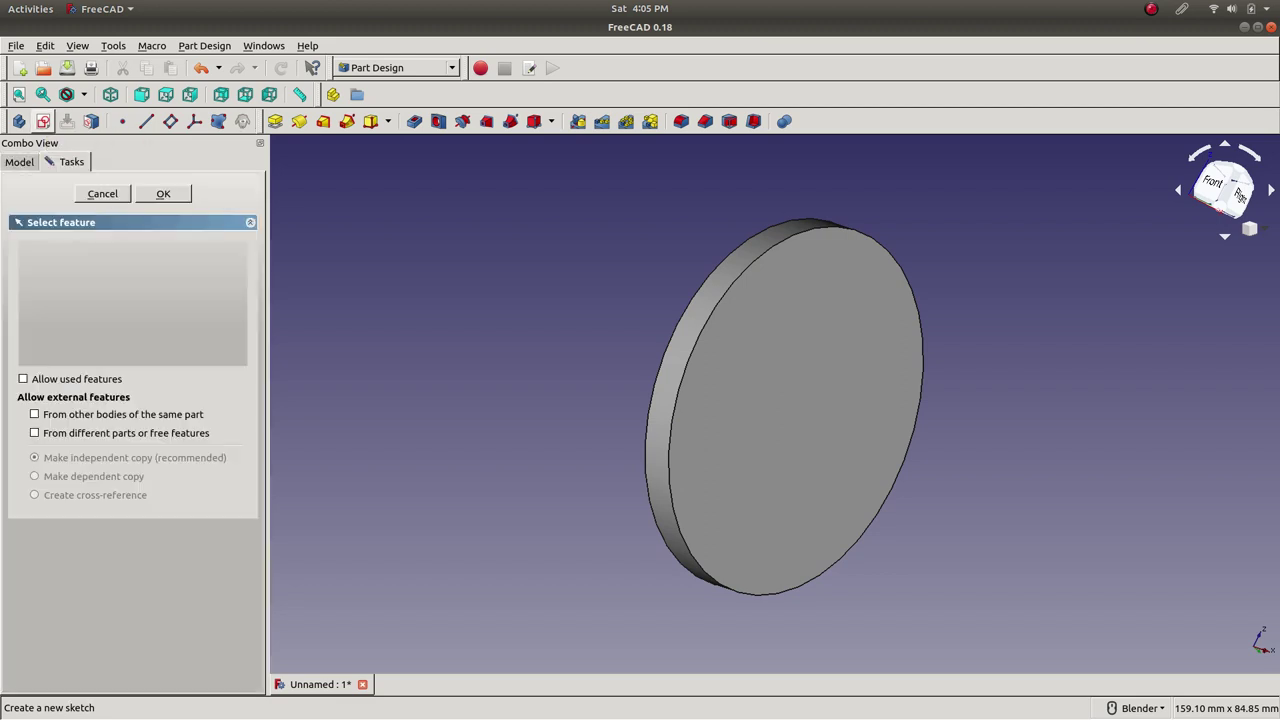
pyautogui.click(110, 94)
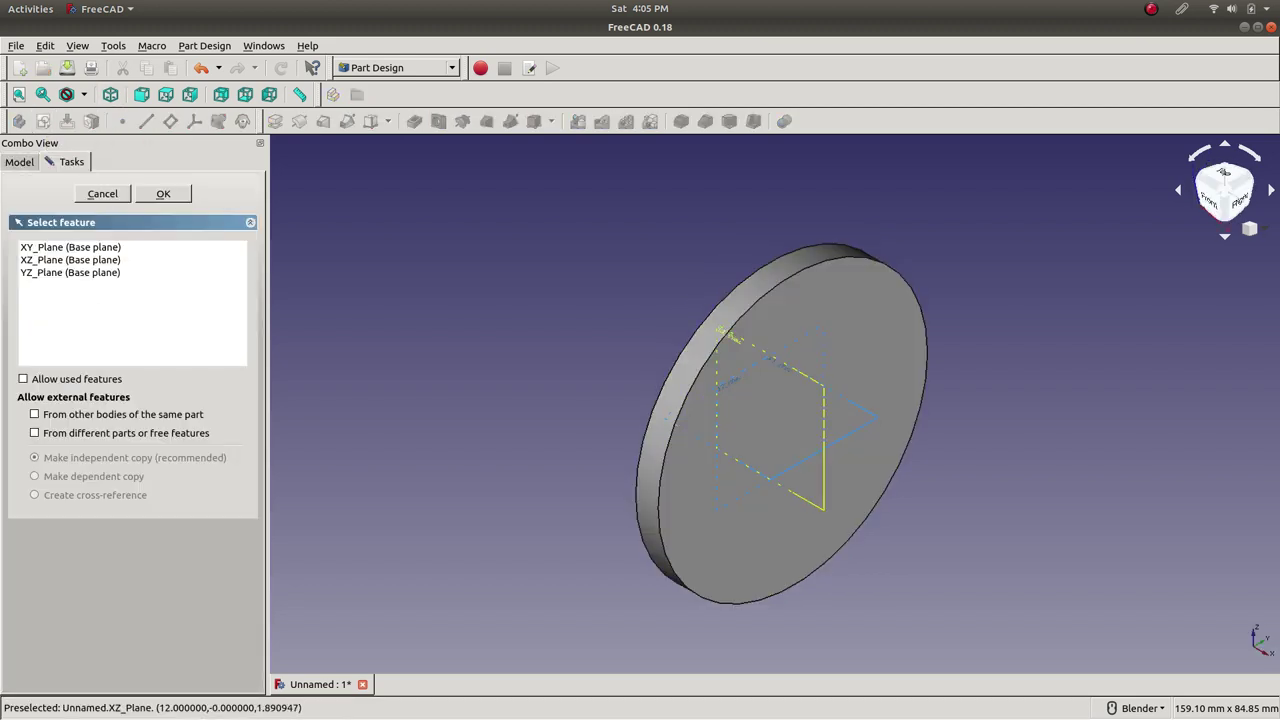
pyautogui.click(824, 413)
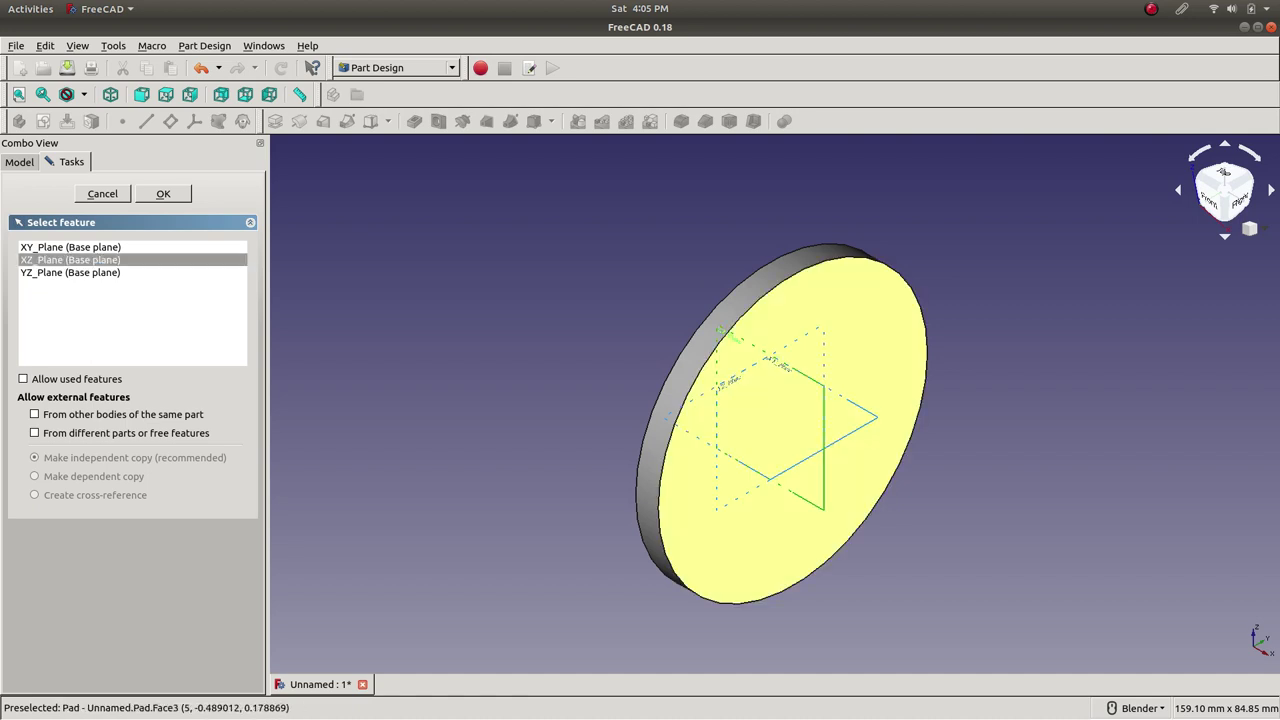
pyautogui.press('1')
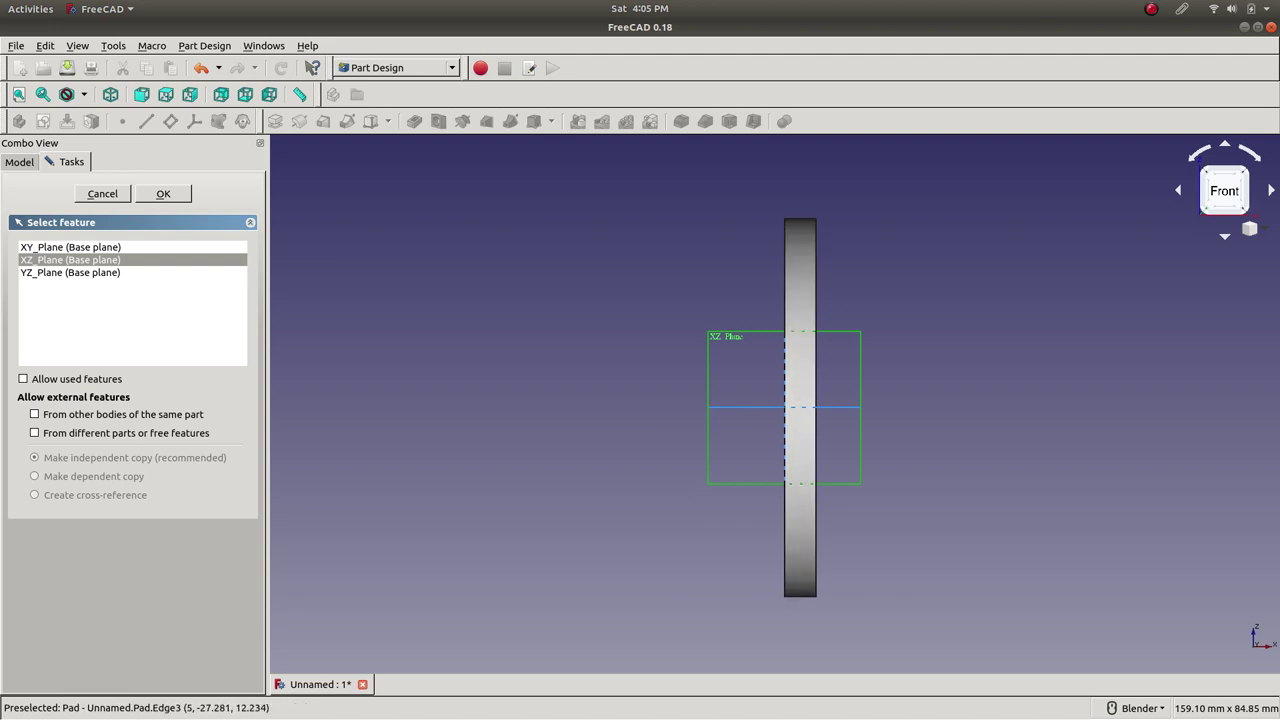
pyautogui.scroll(-4, 925, 366)
pyautogui.scroll(6, 925, 366)
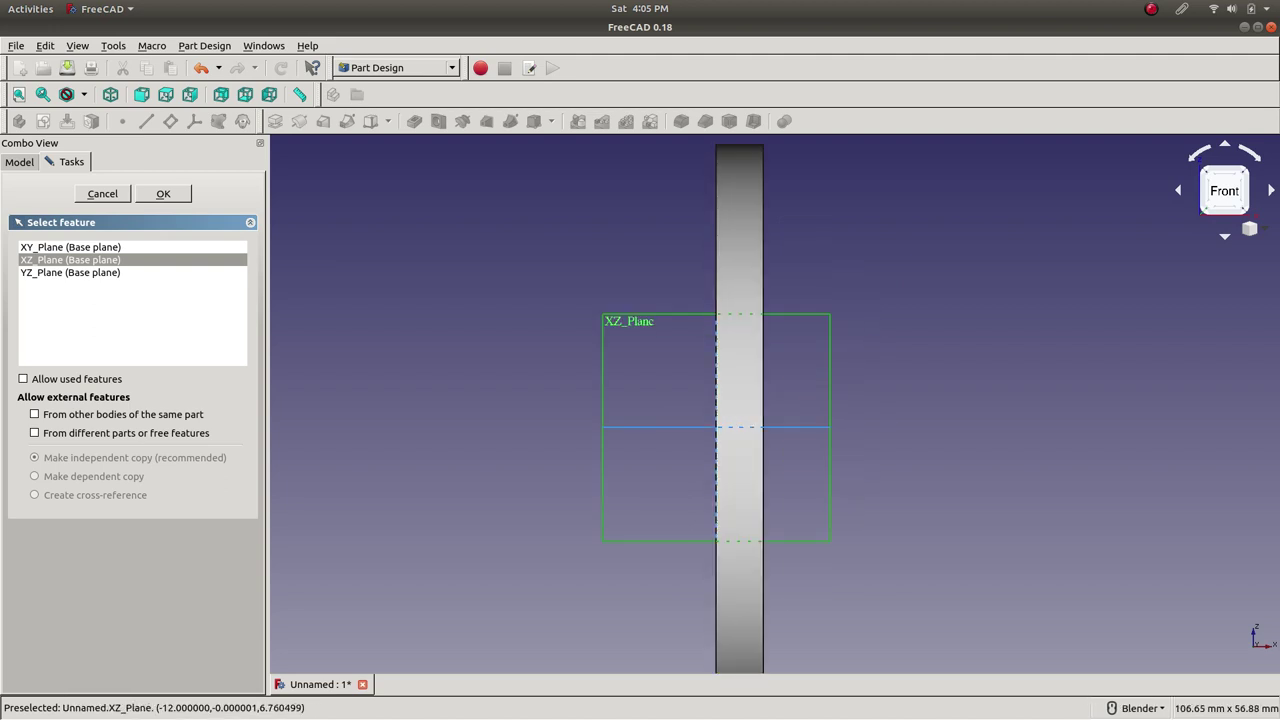
pyautogui.click(163, 193)
# - Draw a vertical line beside the disc, starting on the horizontal axis about 8.5 mm from the origin and rising upward
pyautogui.scroll(4, 815, 395)
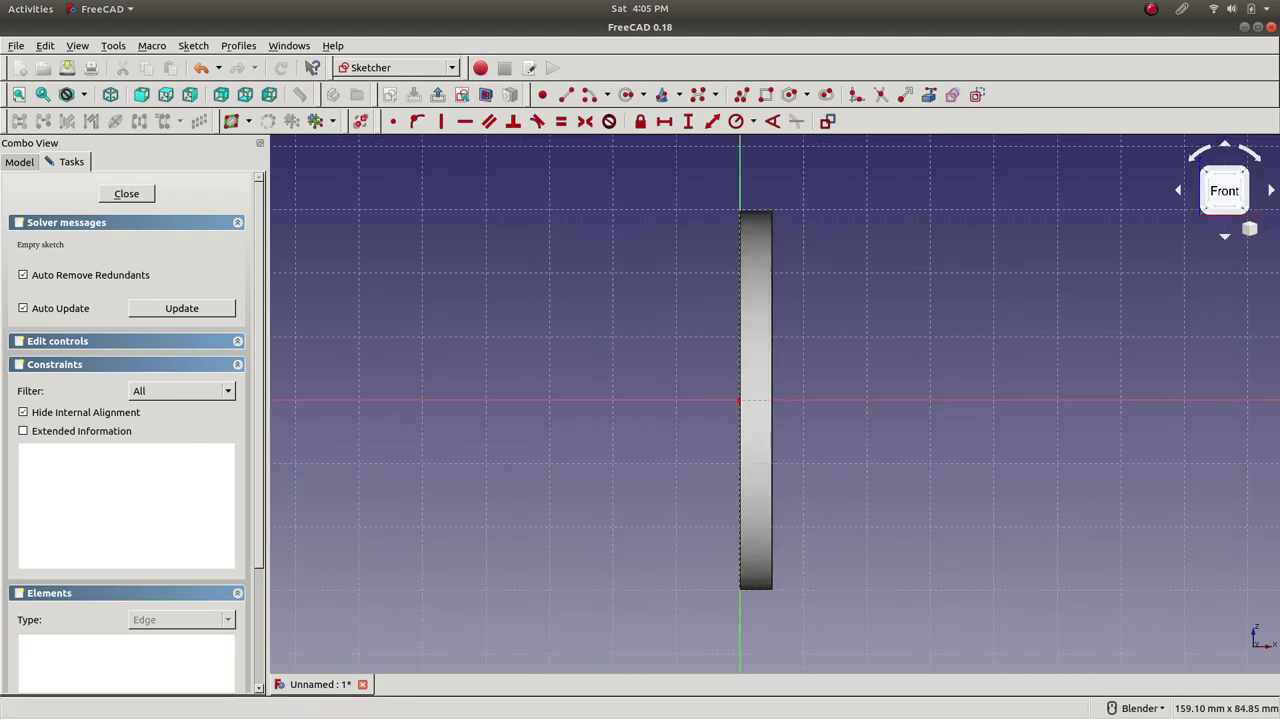
pyautogui.scroll(-6, 769, 355)
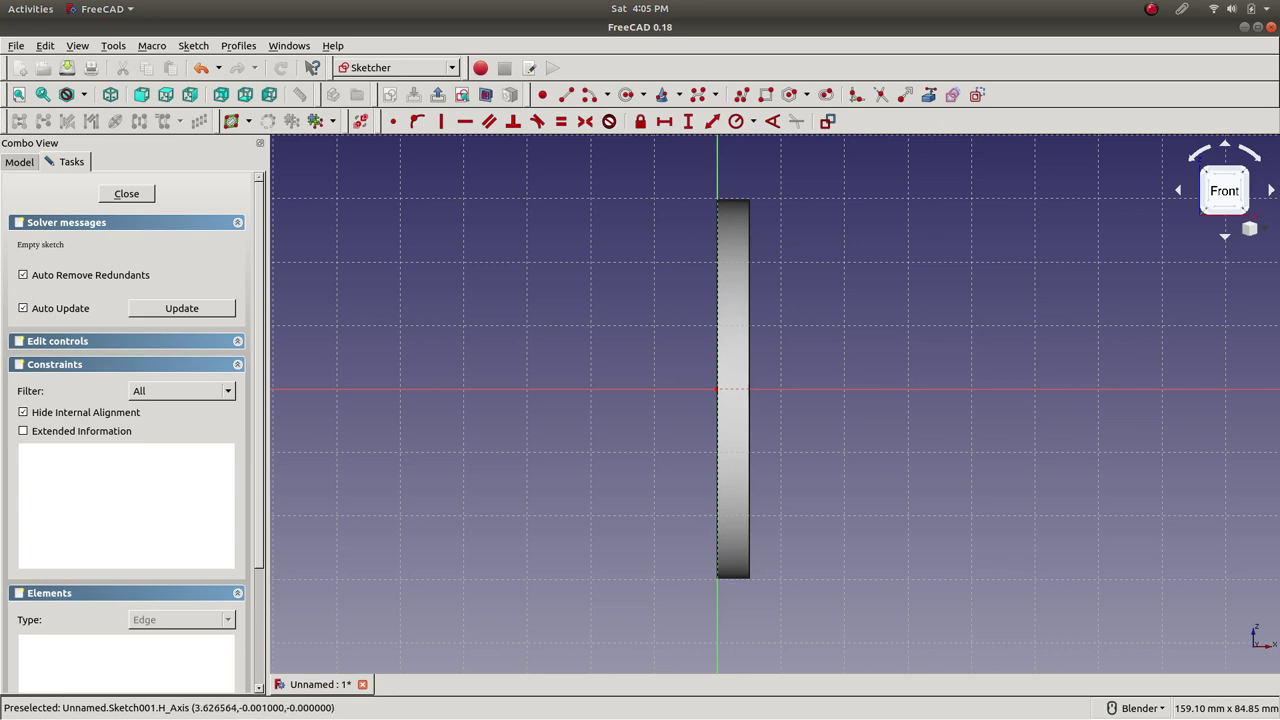
pyautogui.click(566, 94)
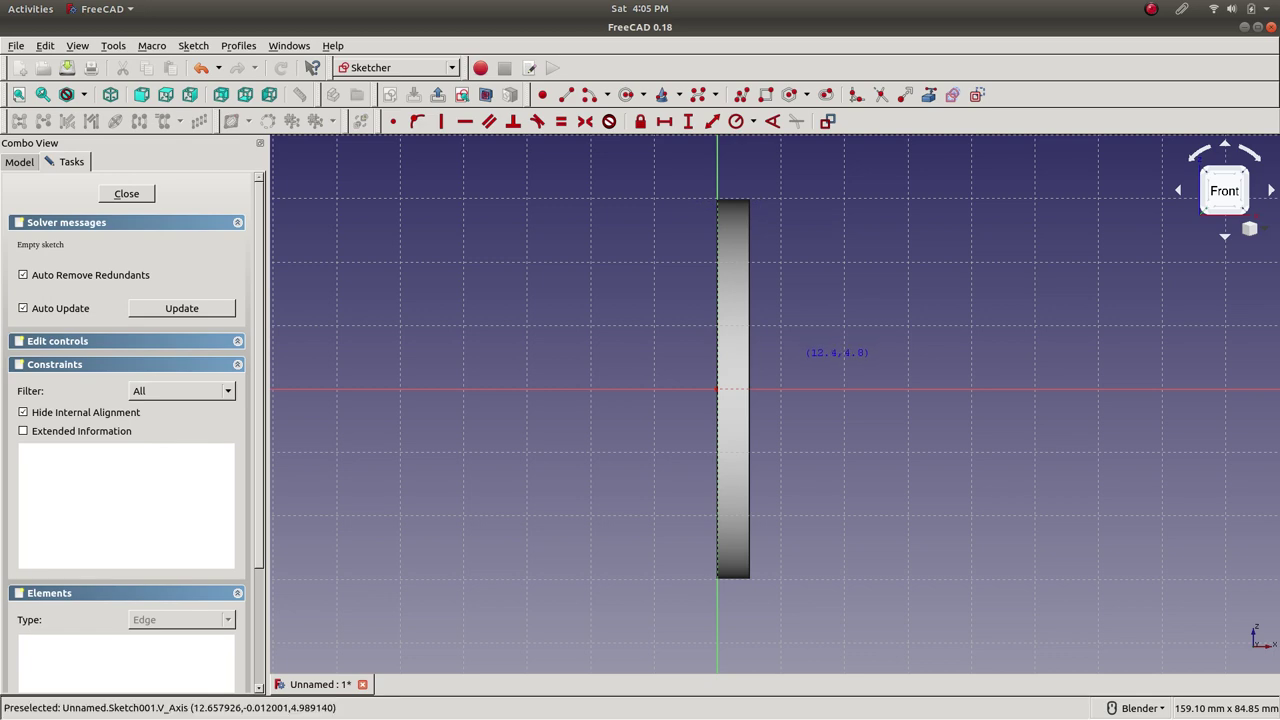
pyautogui.scroll(2, 805, 355)
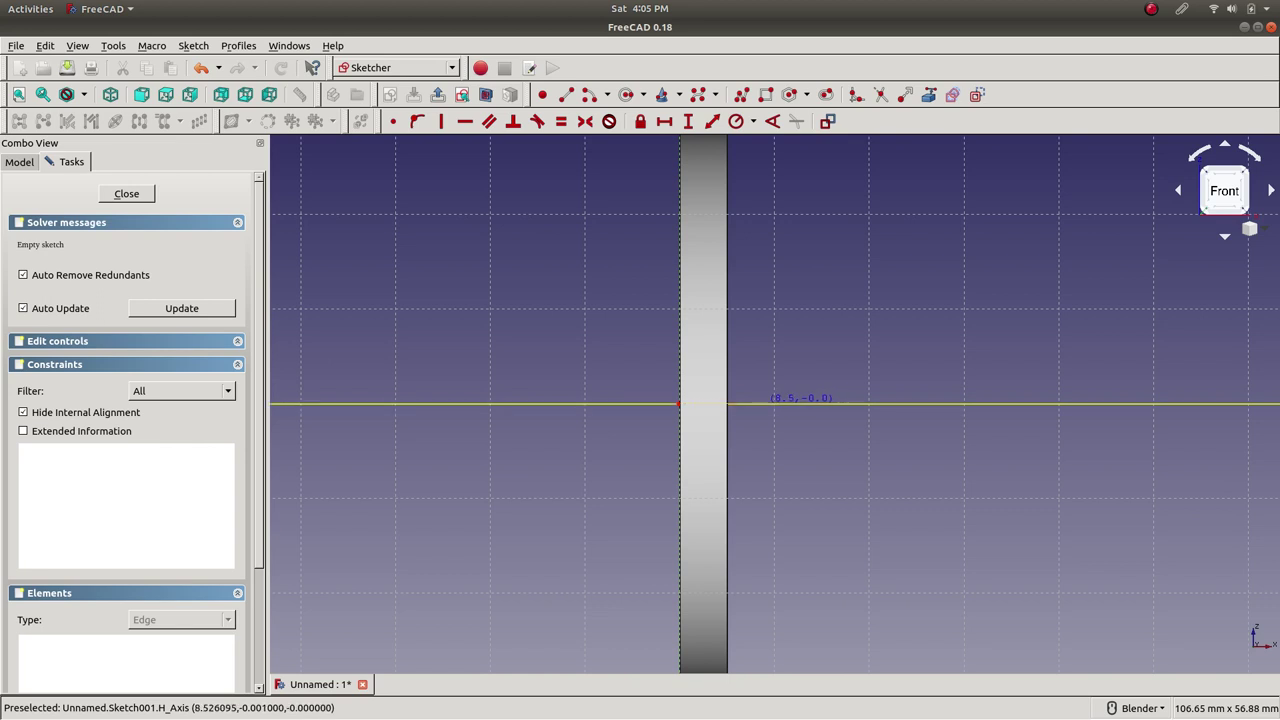
pyautogui.click(761, 404)
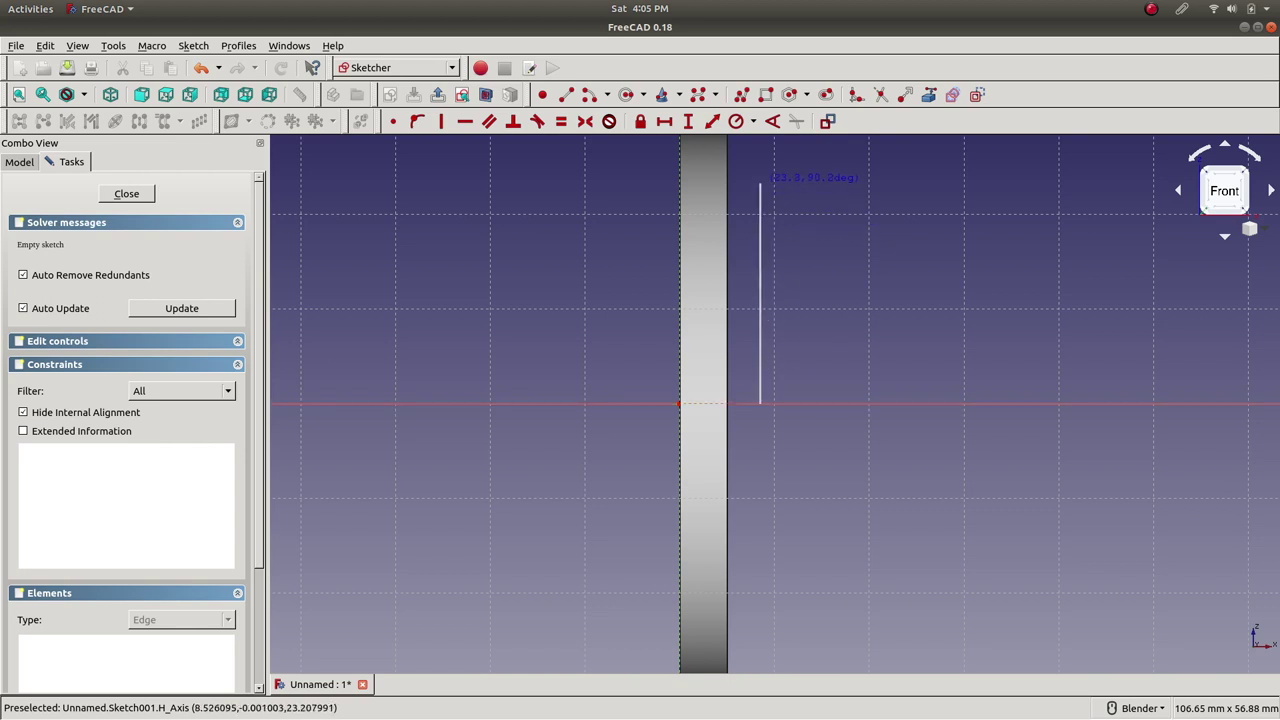
pyautogui.click(762, 168)
pyautogui.scroll(8, 835, 321)
pyautogui.scroll(-8, 773, 292)
pyautogui.scroll(-4, 772, 284)
pyautogui.scroll(2, 765, 272)
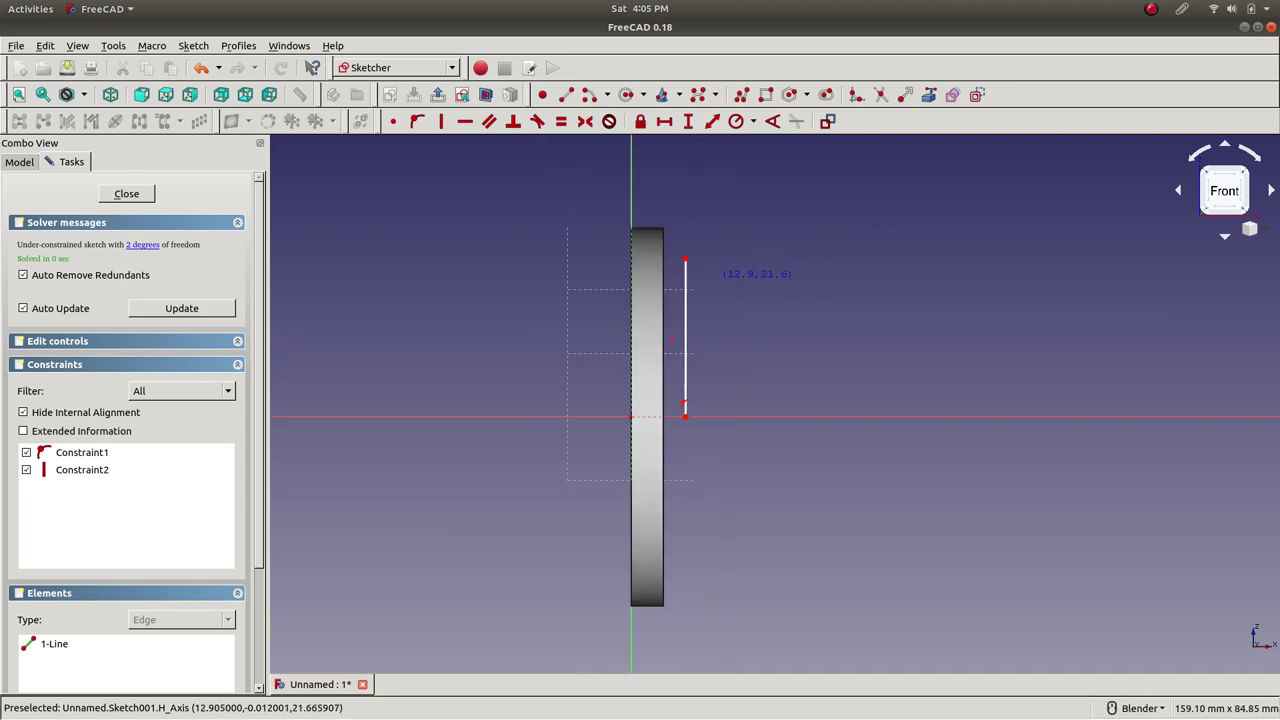
pyautogui.press('Escape')
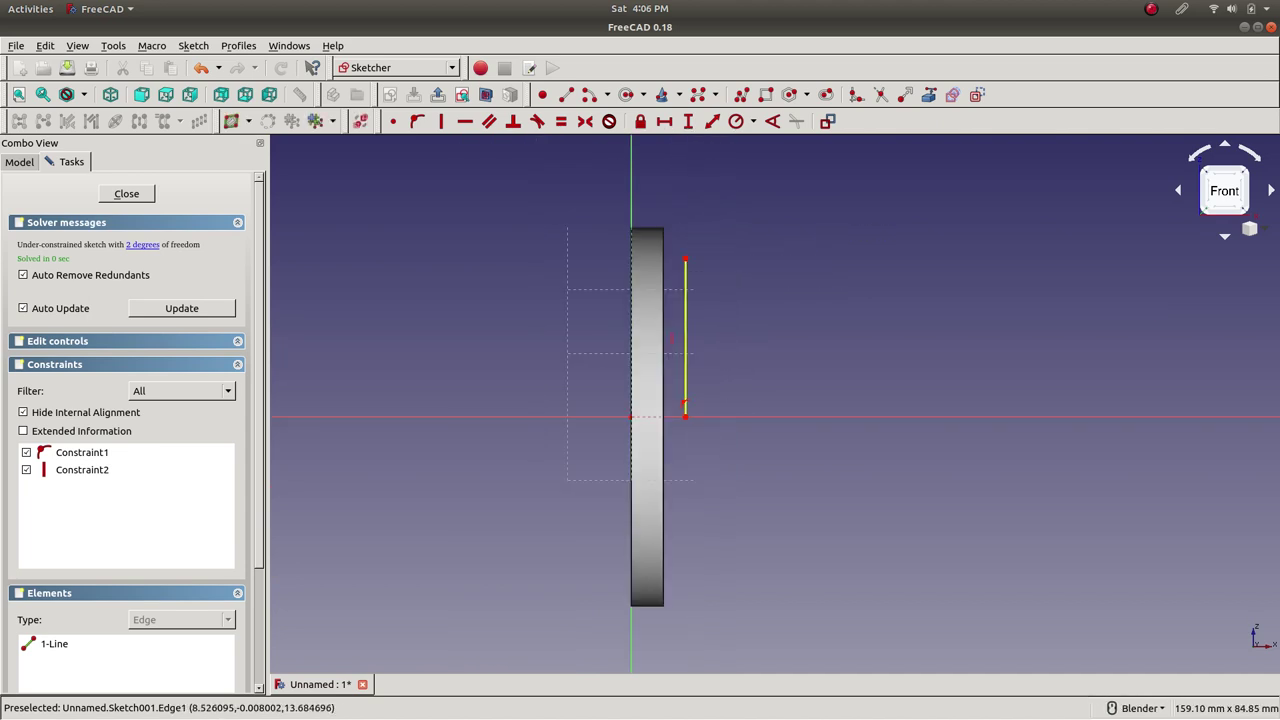
# - Lengthen the vertical line upward beyond the disc's height and move it to about 30 mm from the vertical axis
pyautogui.moveTo(685, 260); pyautogui.dragTo(752, 186)
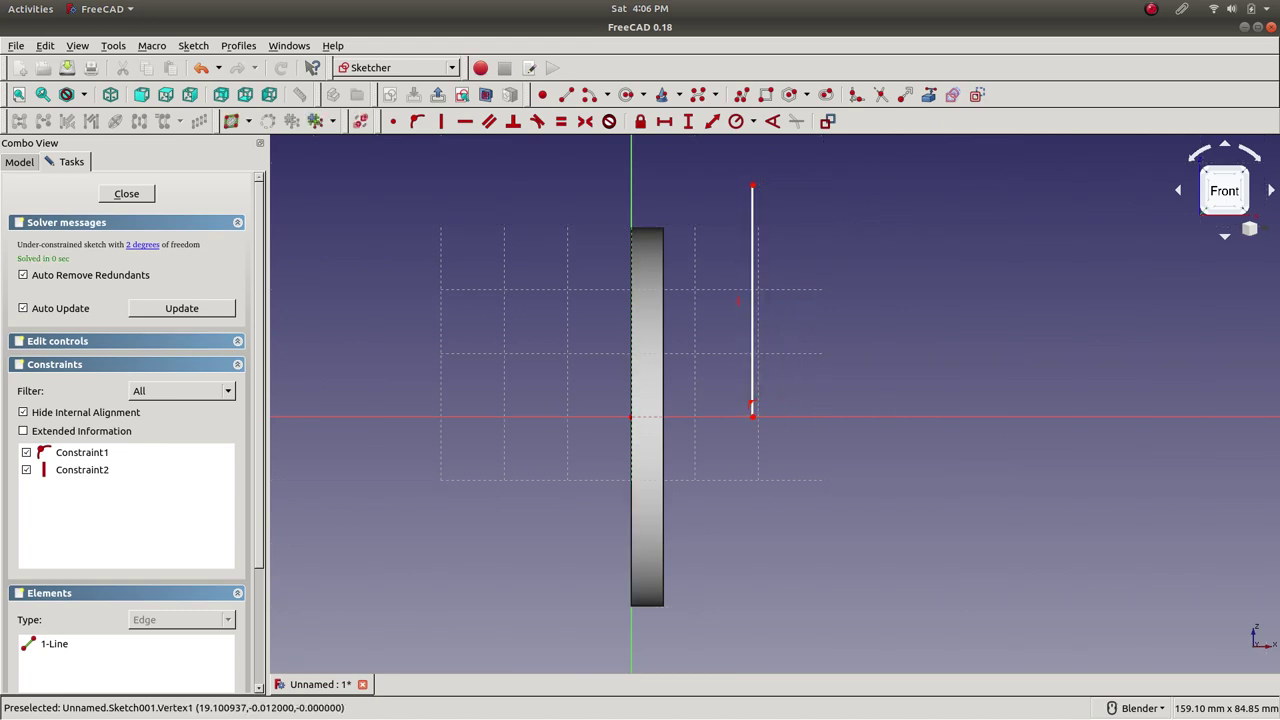
pyautogui.moveTo(752, 410); pyautogui.dragTo(822, 410)
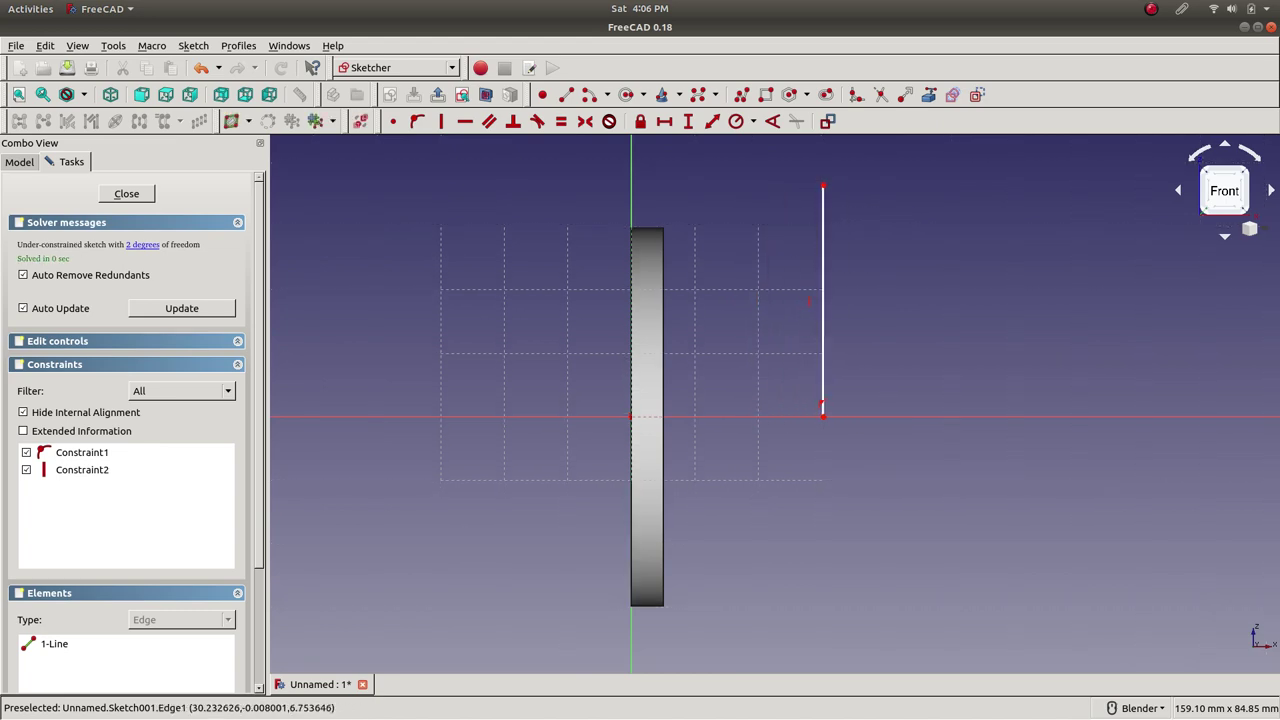
# - Shift the vertical line slightly toward the disc and constrain its vertical length to 15 mm
pyautogui.moveTo(822, 186); pyautogui.dragTo(796, 196)
pyautogui.click(796, 273)
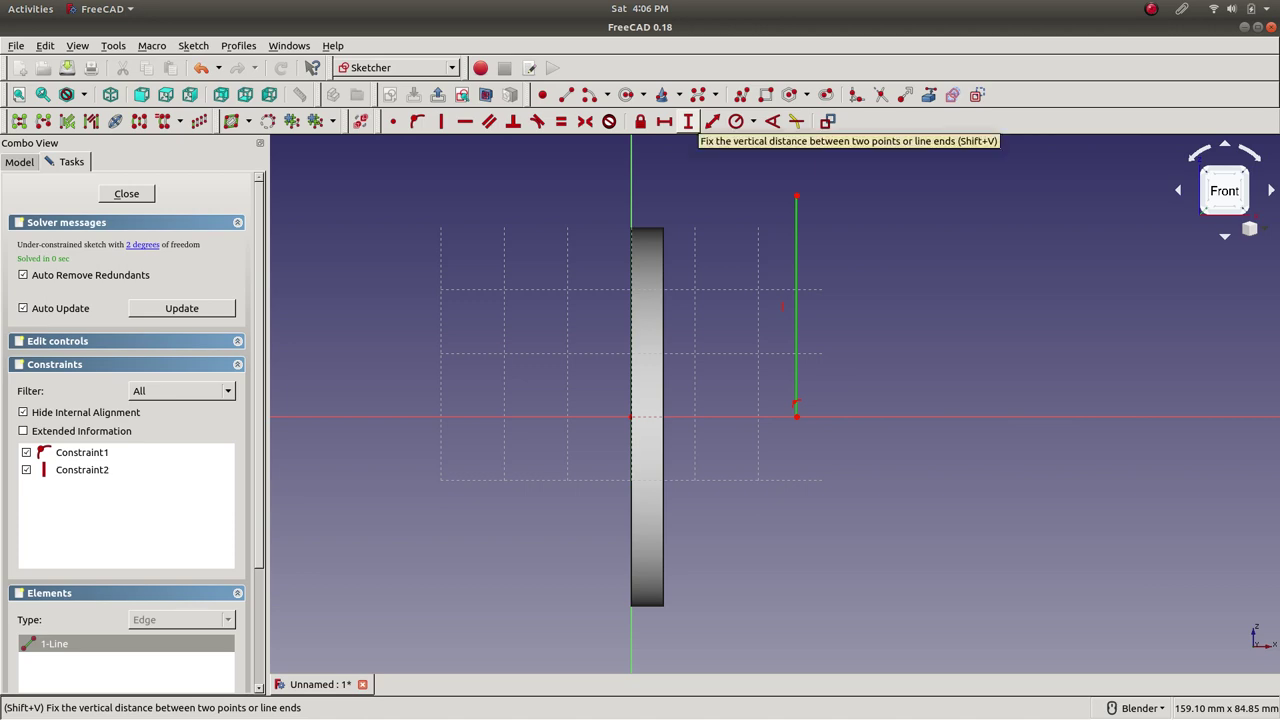
pyautogui.click(688, 121)
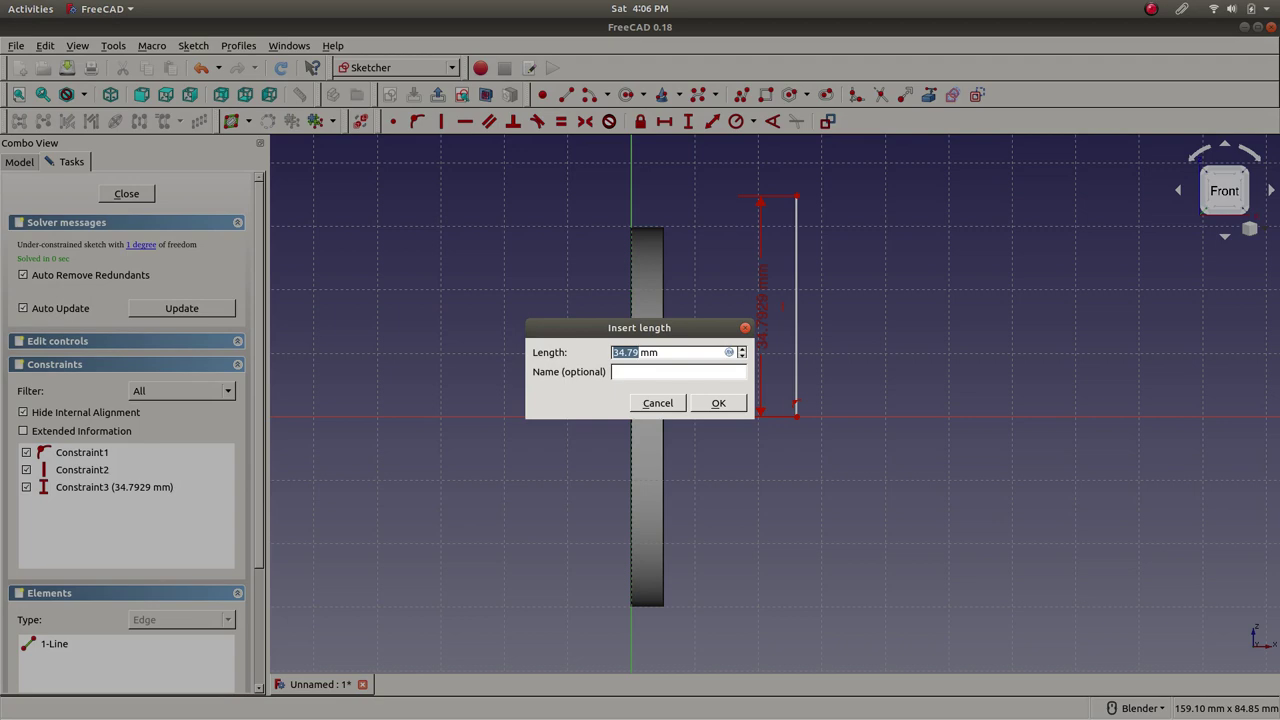
pyautogui.write('15')
pyautogui.press('Return')
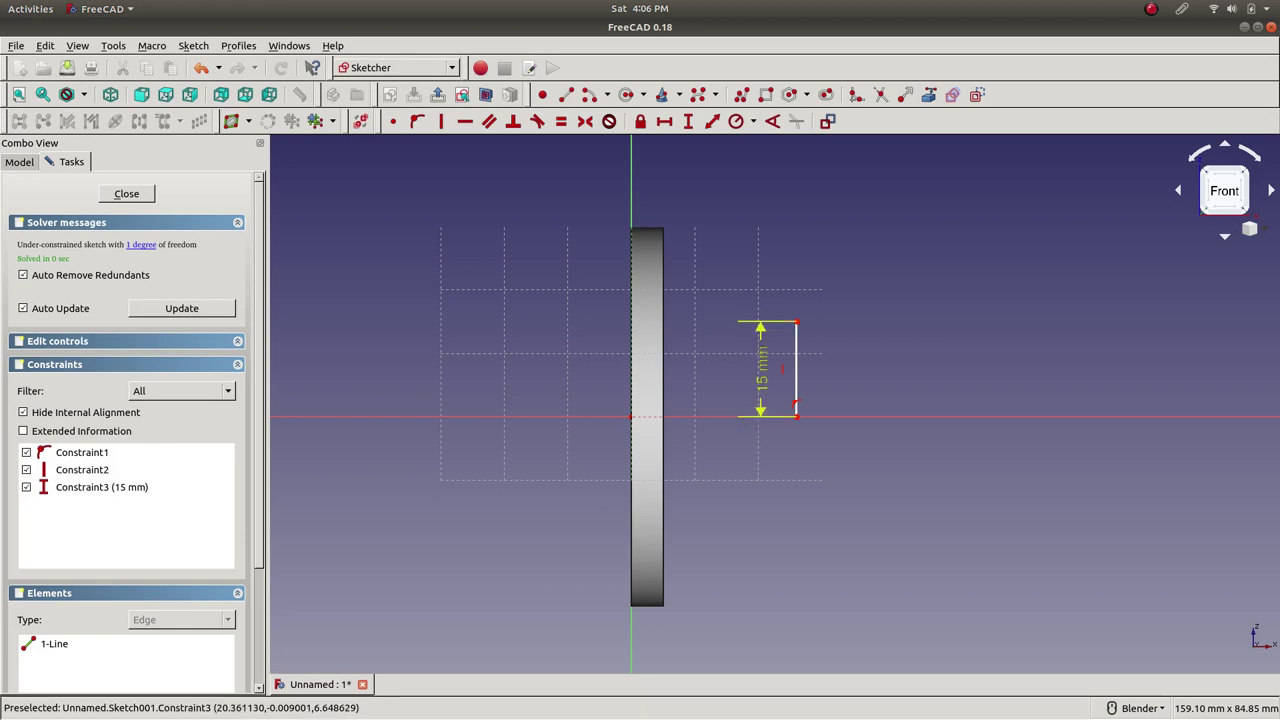
# - Set the vertical line's length dimension to 30 mm
pyautogui.doubleClick(761, 368)
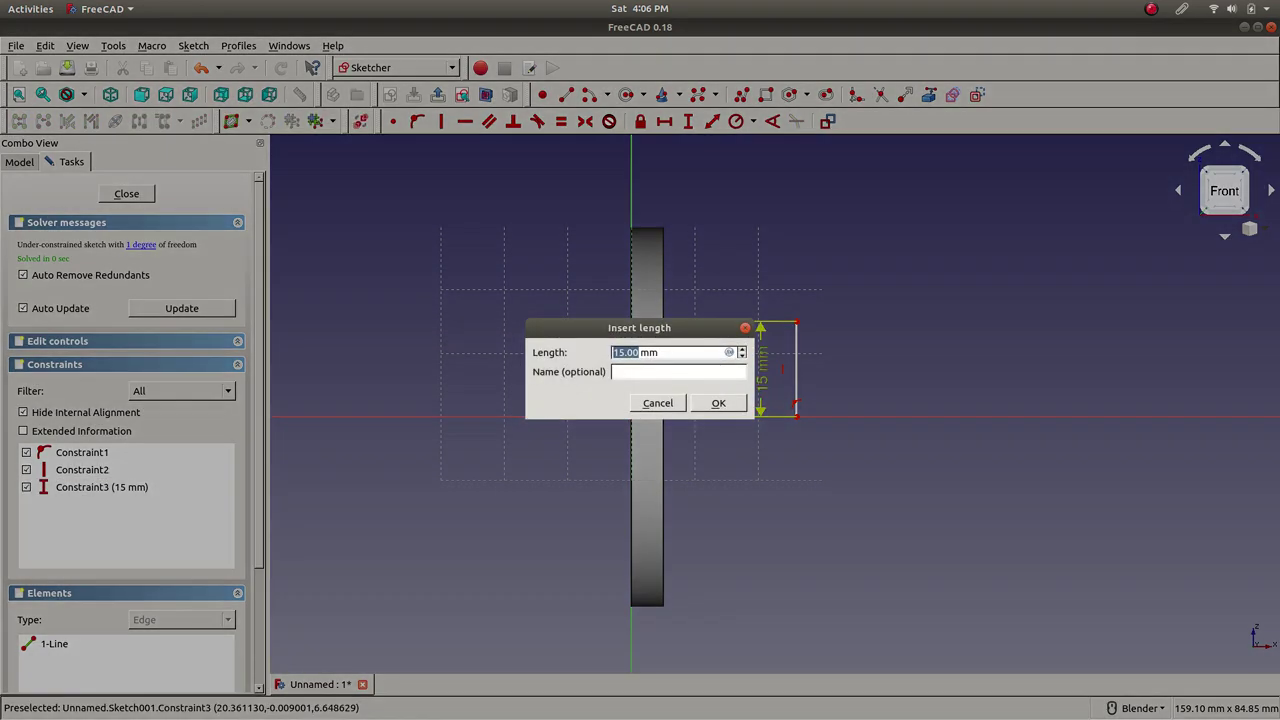
pyautogui.write('30')
pyautogui.press('Return')
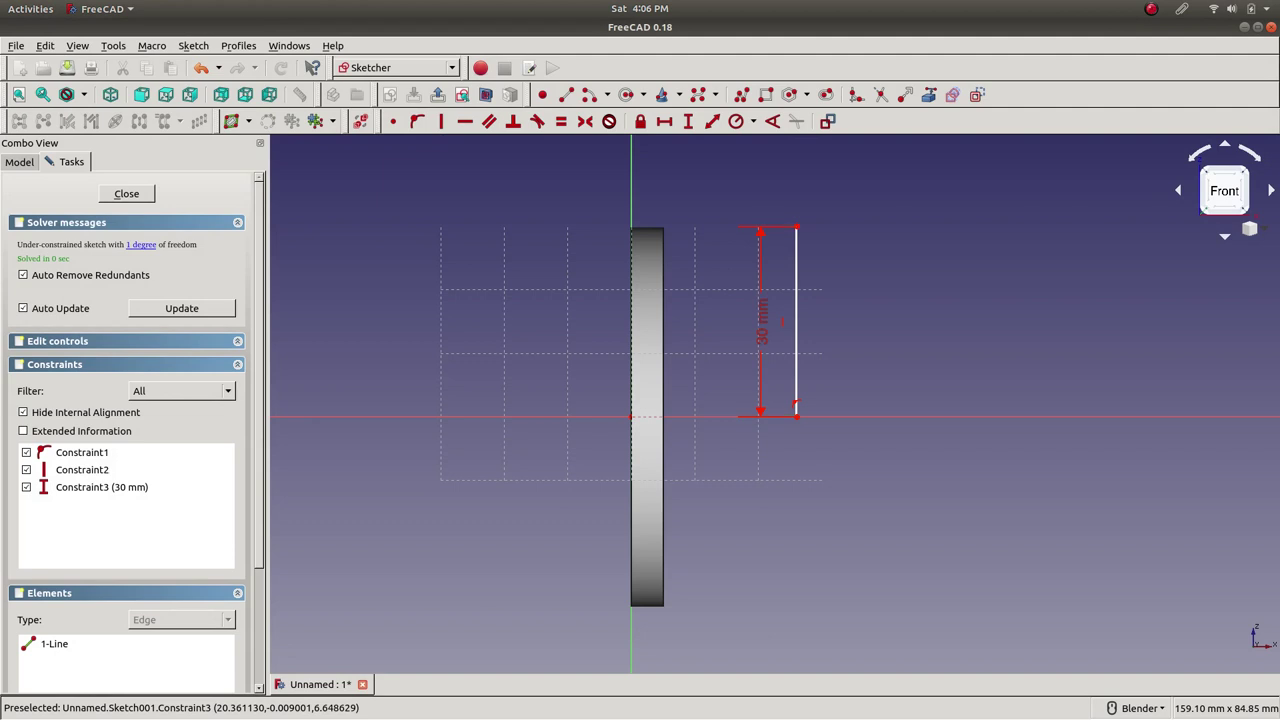
# - Move the line close to the disc and constrain its lower end to a horizontal distance of 5 mm from the origin
pyautogui.scroll(-3, 700, 240)
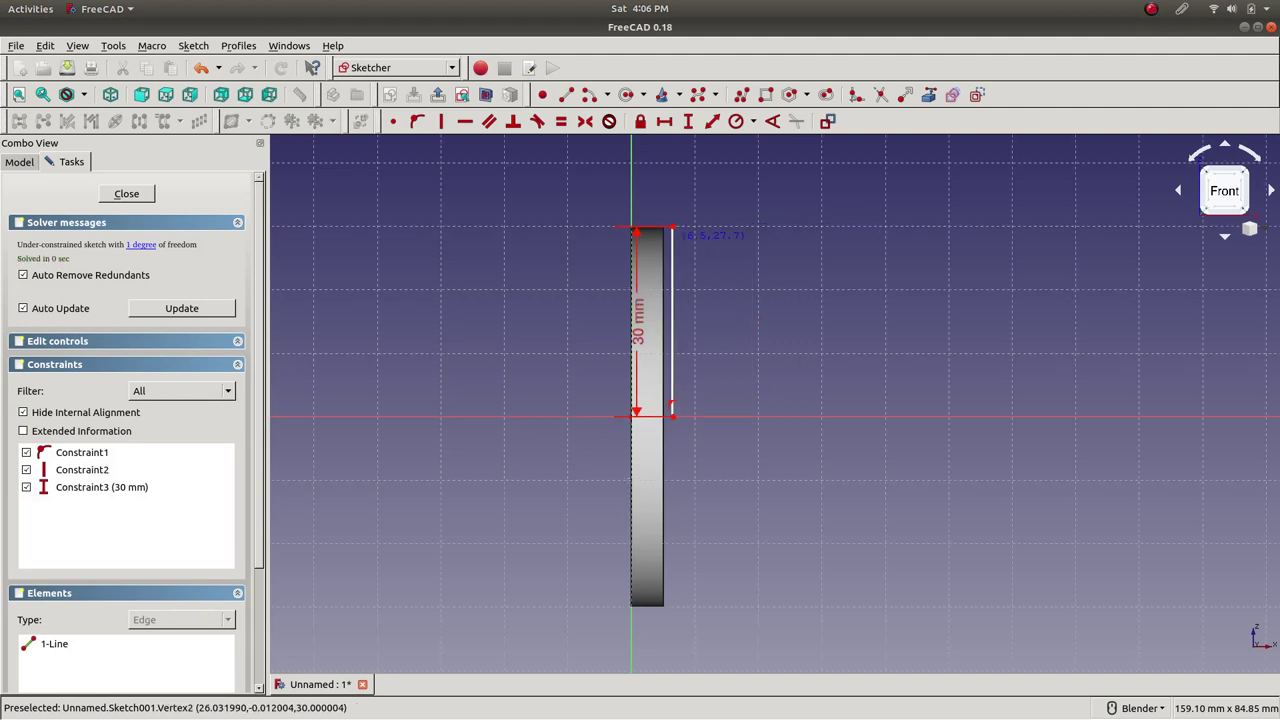
pyautogui.scroll(-2, 698, 228)
pyautogui.scroll(8, 681, 222)
pyautogui.scroll(-6, 764, 525)
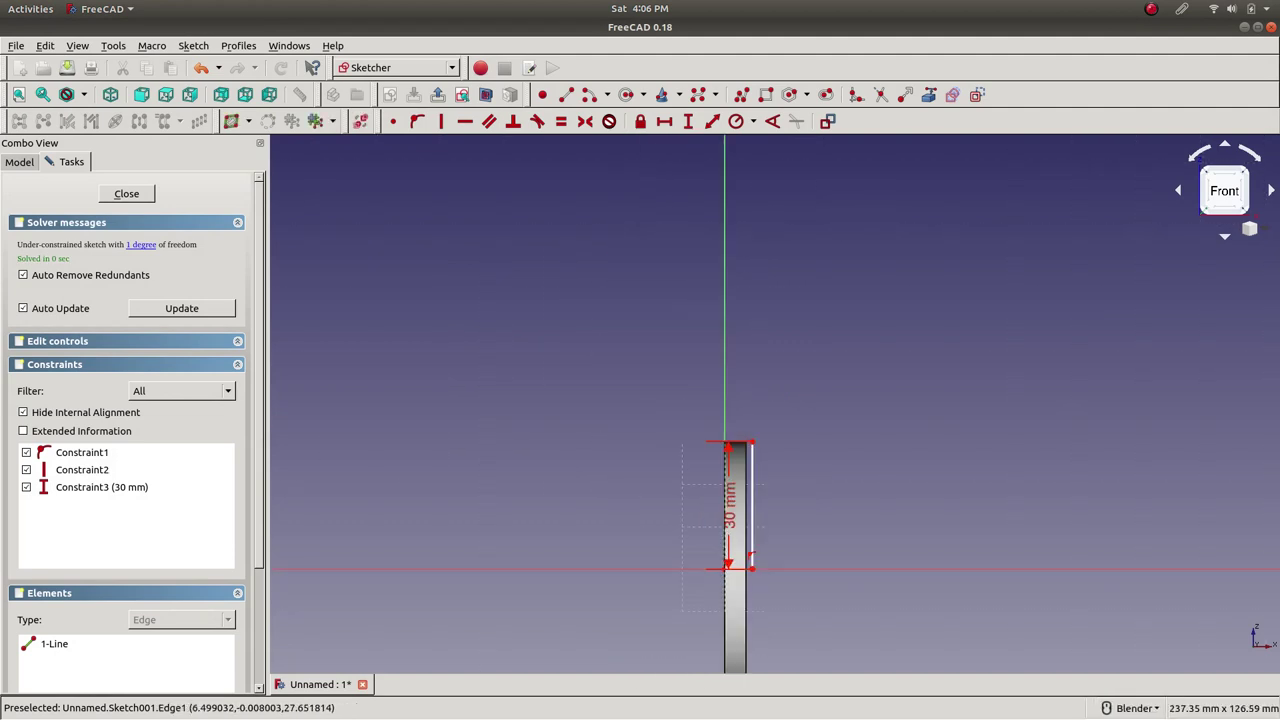
pyautogui.scroll(4, 742, 598)
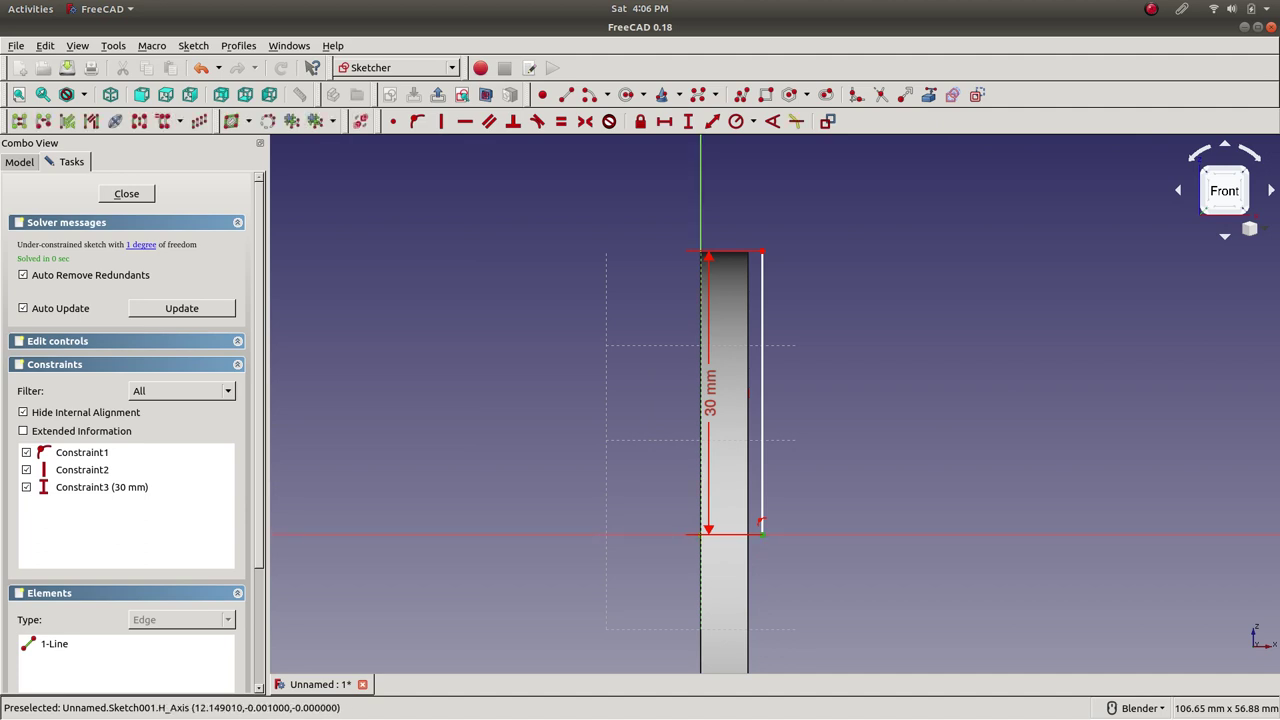
pyautogui.click(664, 121)
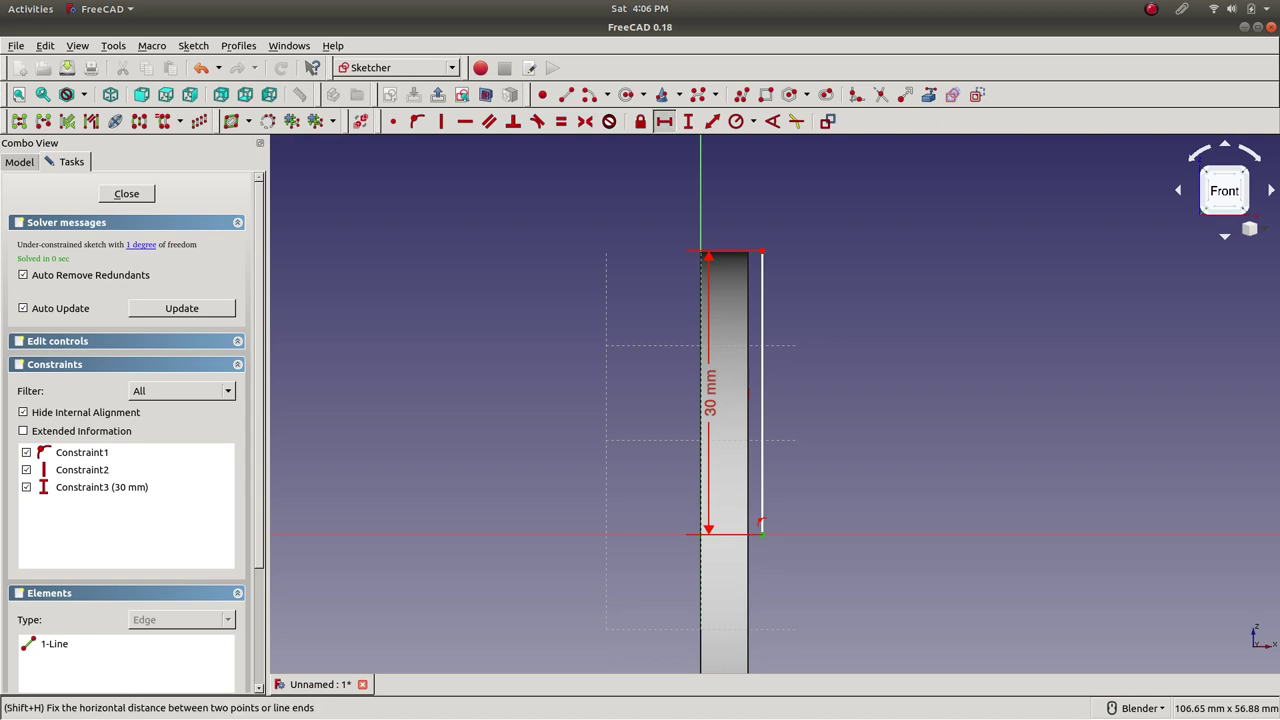
pyautogui.click(761, 526)
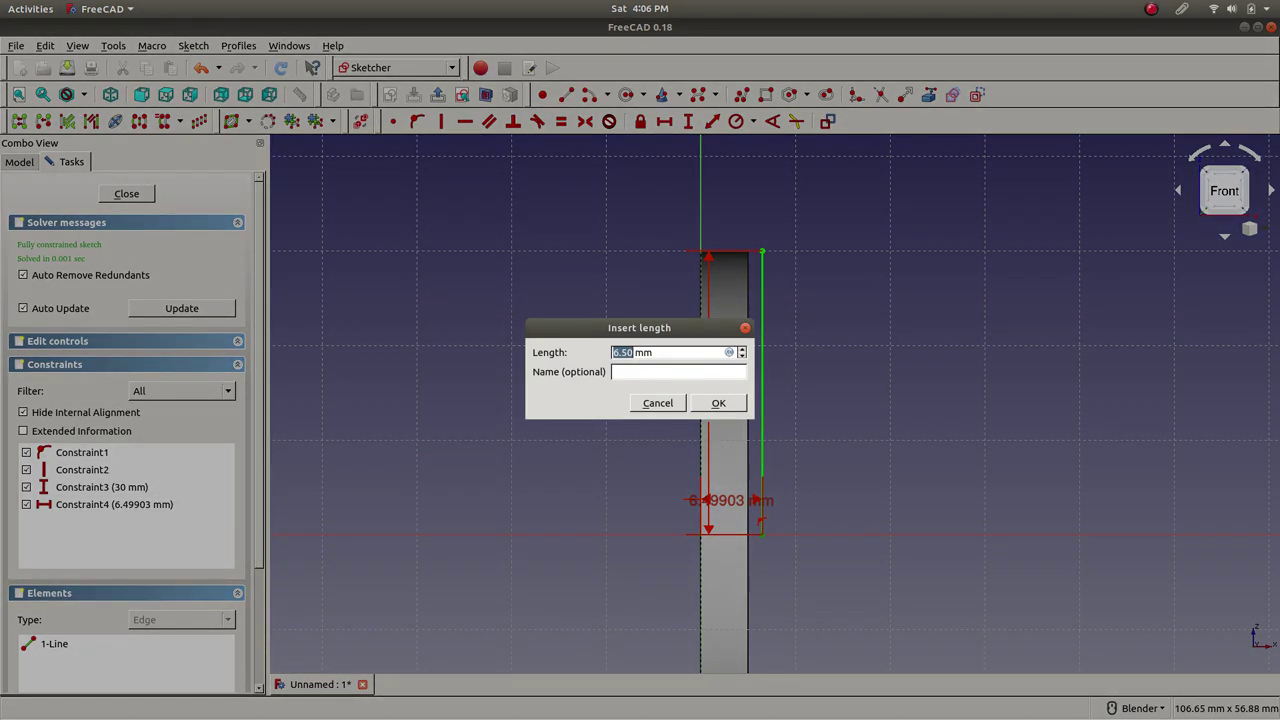
pyautogui.write('5')
pyautogui.press('Return')
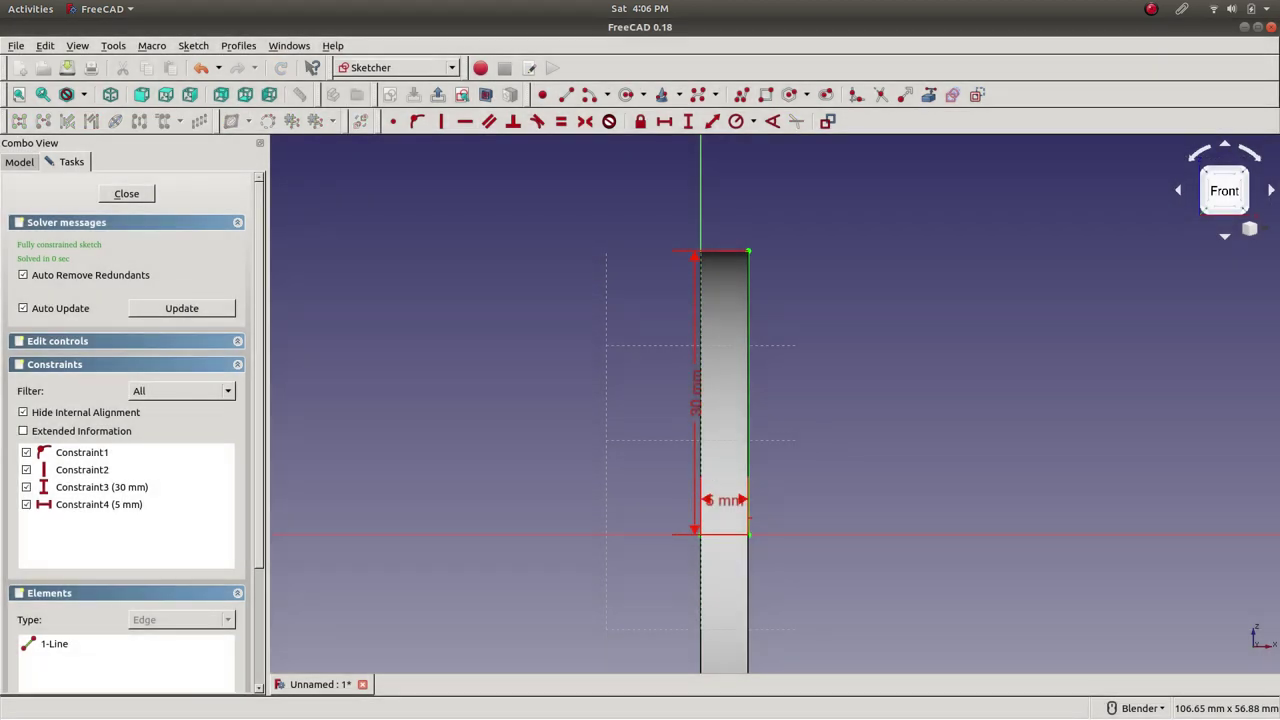
# - Reposition the 30 mm and 5 mm dimension labels clear of the disc so they are readable
pyautogui.moveTo(695, 395); pyautogui.dragTo(600, 395)
pyautogui.moveTo(725, 502); pyautogui.dragTo(614, 595)
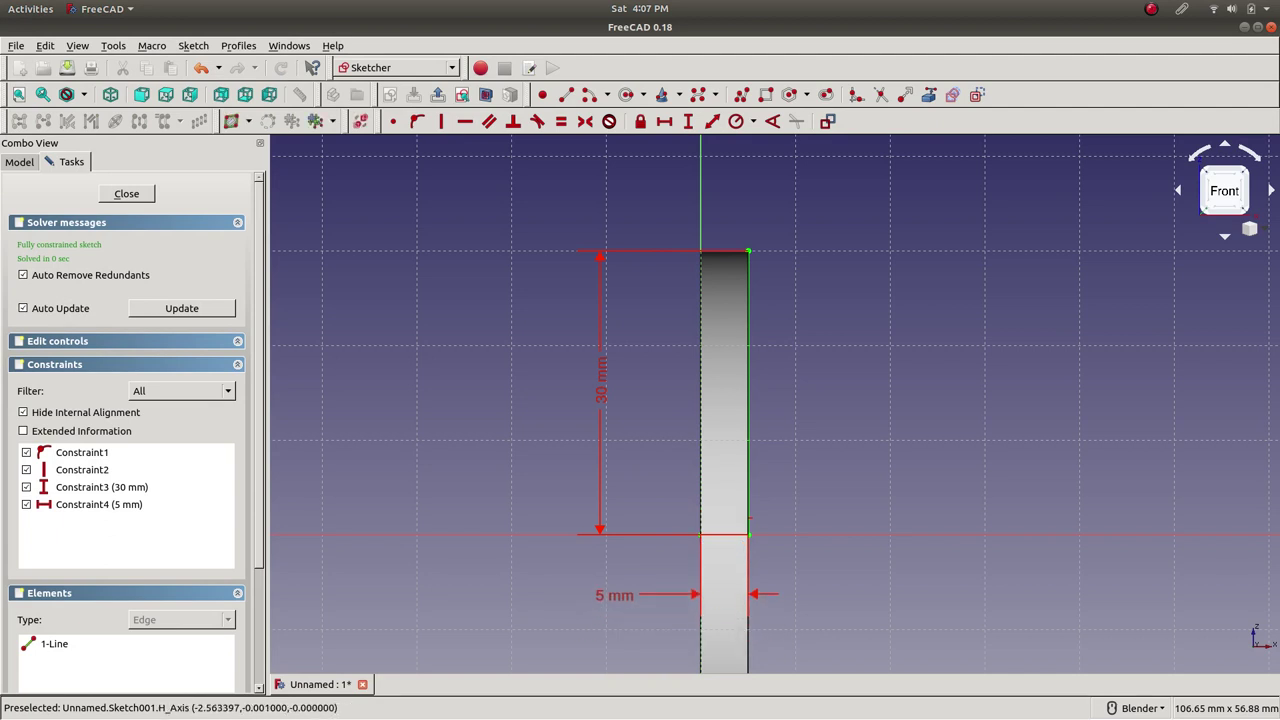
pyautogui.moveTo(762, 595); pyautogui.dragTo(849, 604)
pyautogui.moveTo(604, 400); pyautogui.dragTo(646, 395)
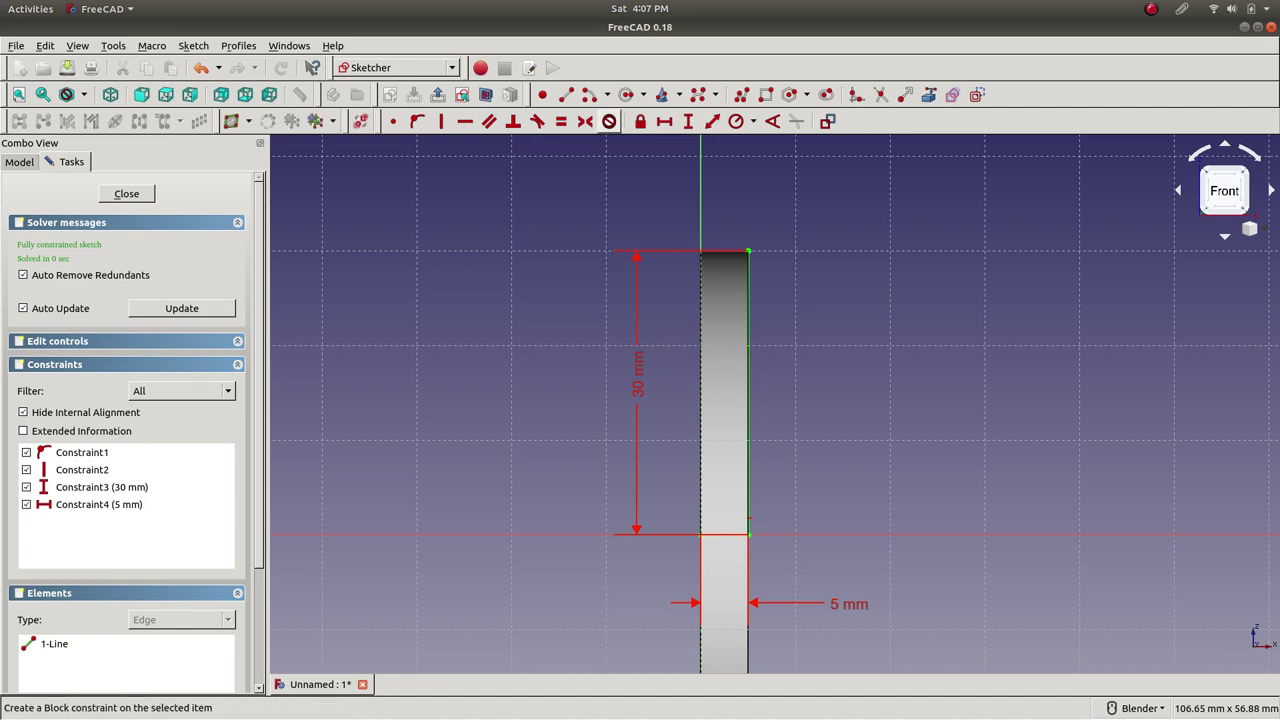
# - Draw a second vertical line about 26 mm long, rising from the horizontal axis about 14 mm from the origin
pyautogui.click(566, 94)
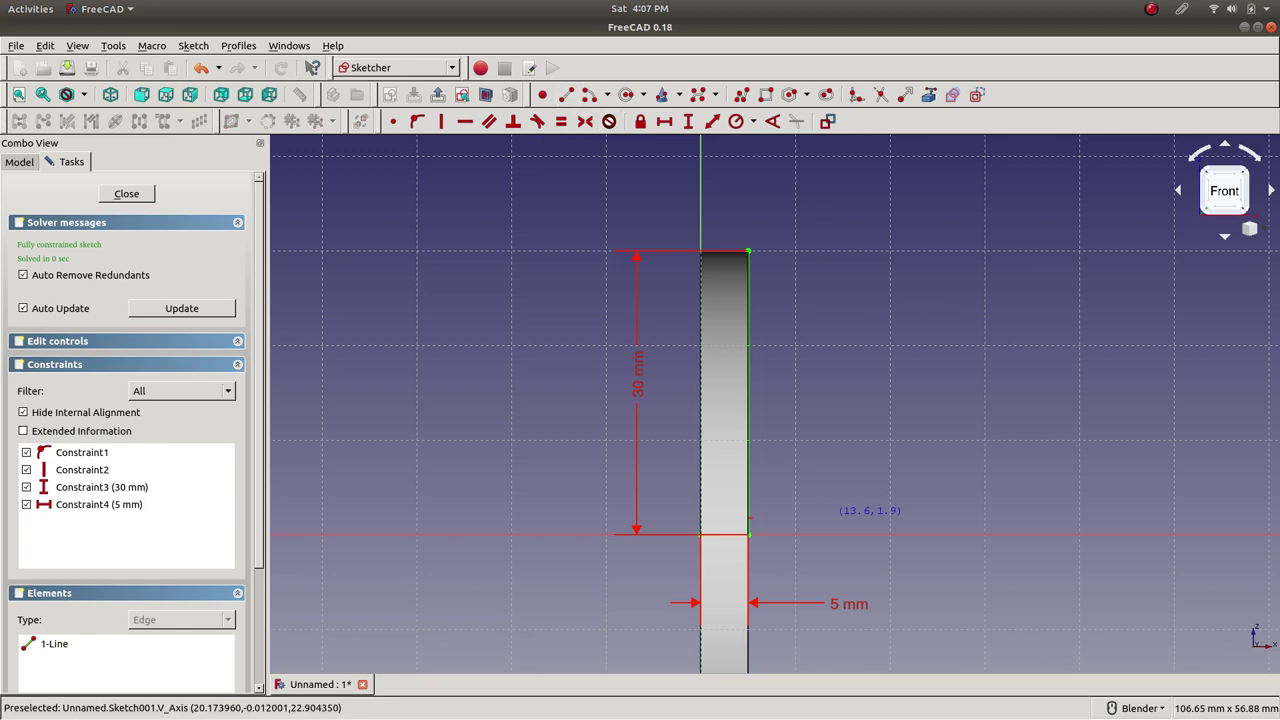
pyautogui.click(836, 534)
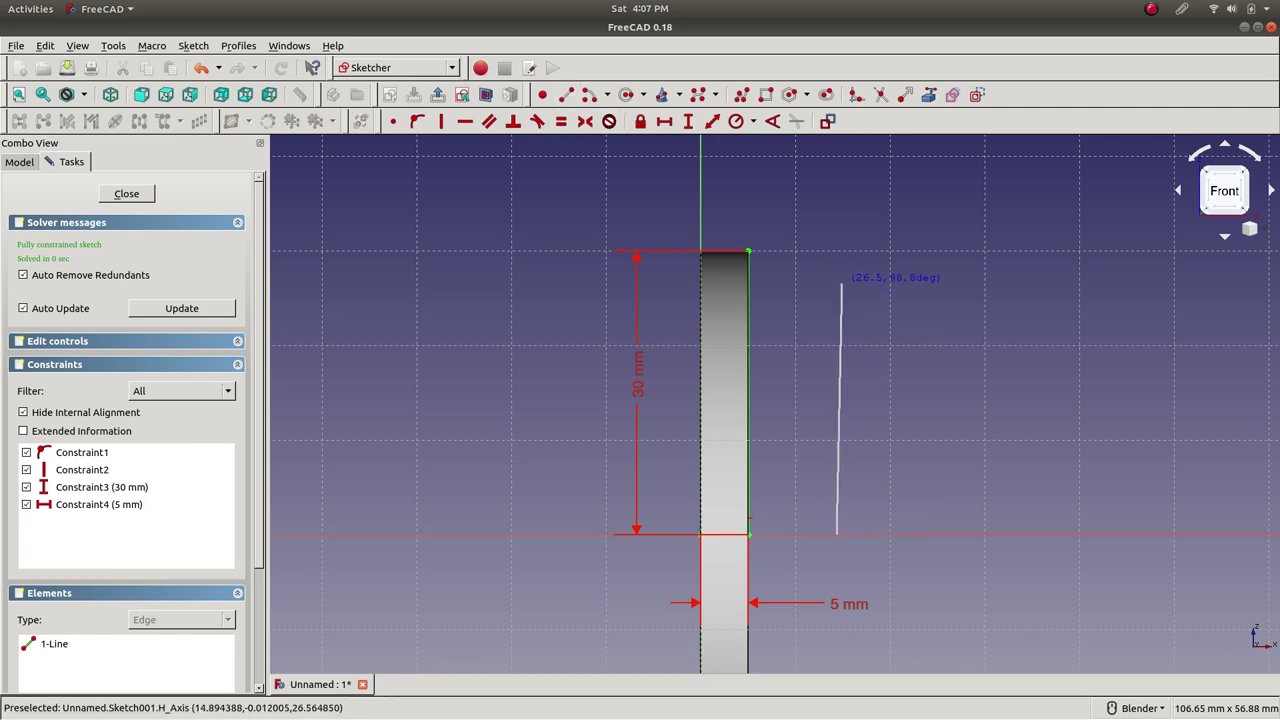
pyautogui.click(836, 290)
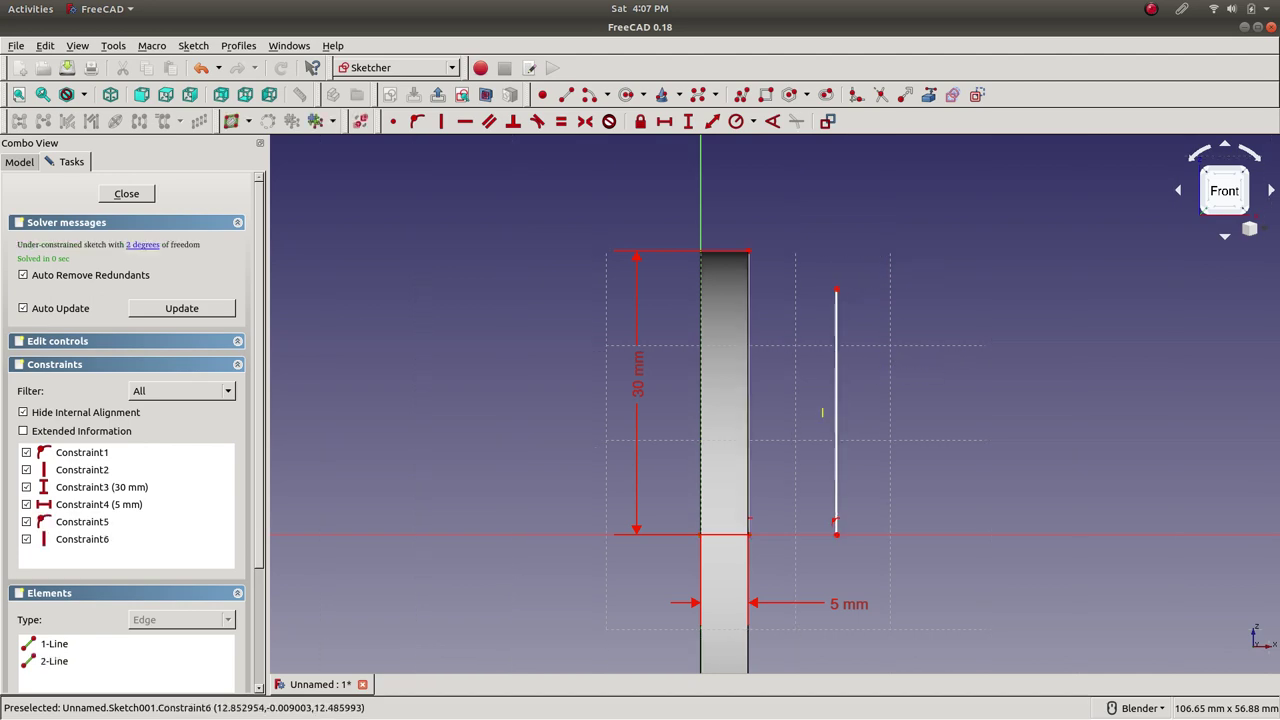
# - Apply an equality constraint between the new vertical line and the first line on the disc's face
pyautogui.click(822, 412)
pyautogui.click(836, 418)
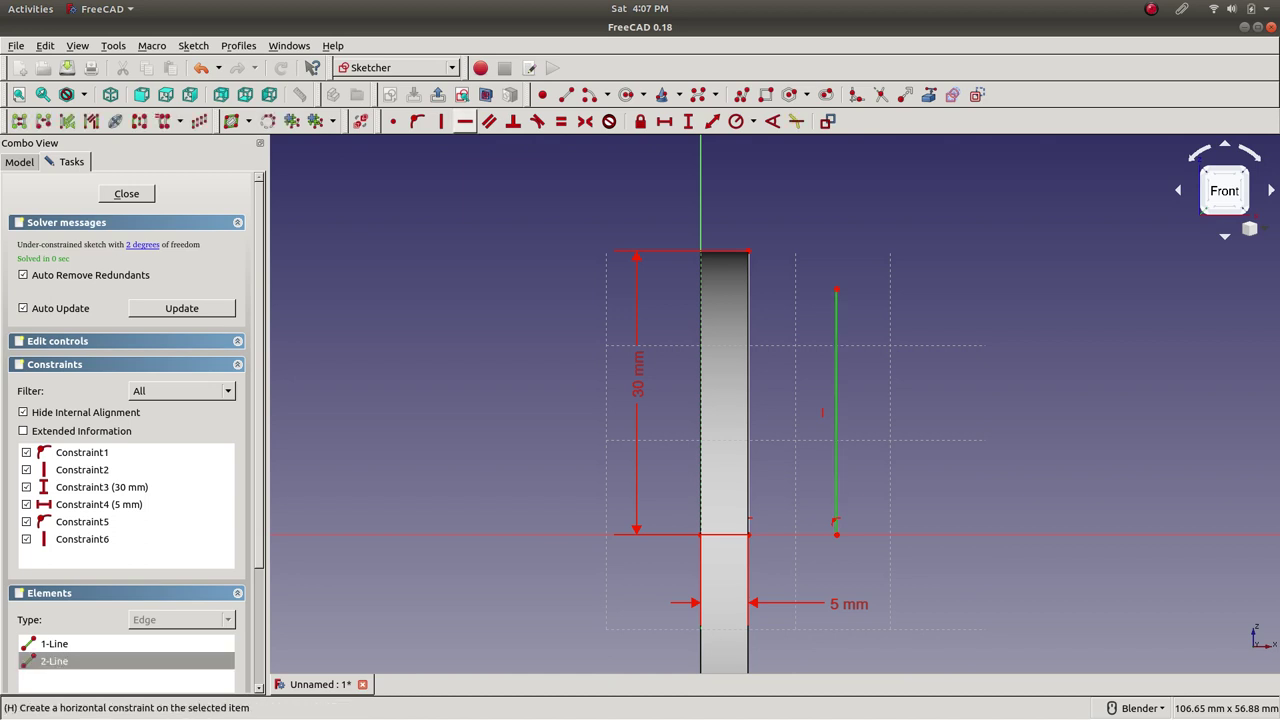
pyautogui.click(798, 385)
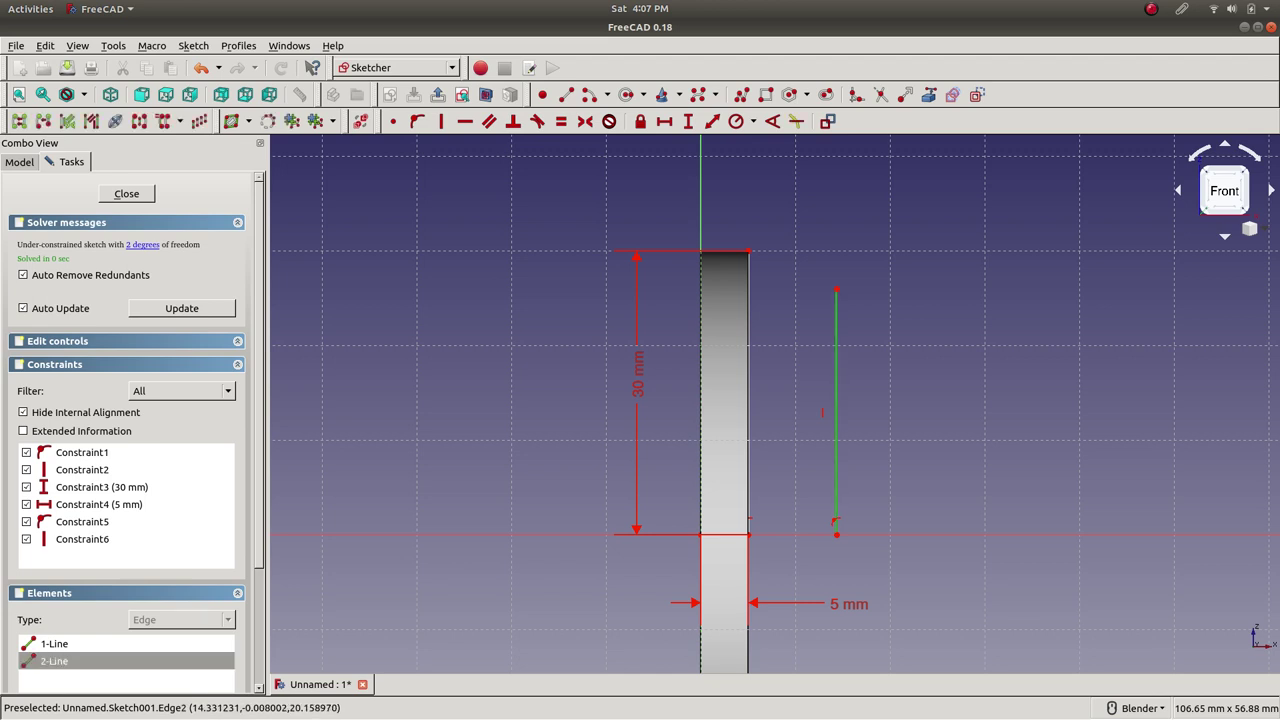
pyautogui.click(748, 393)
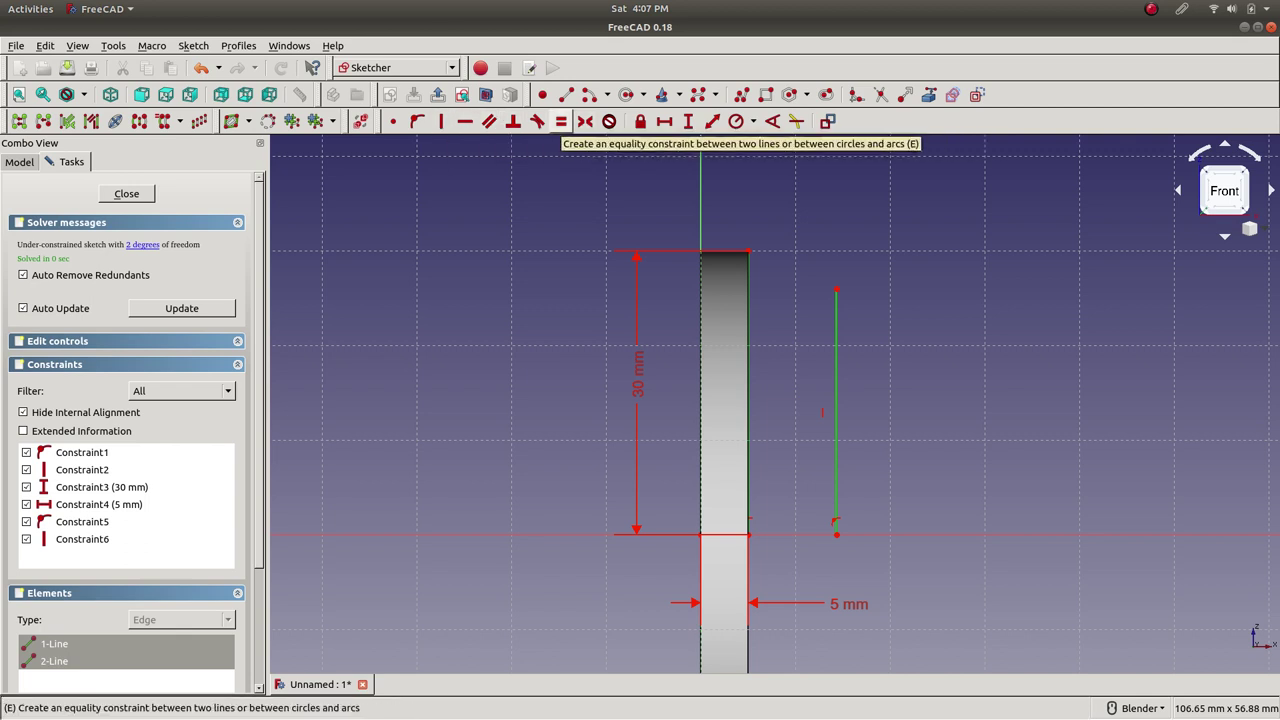
pyautogui.click(561, 121)
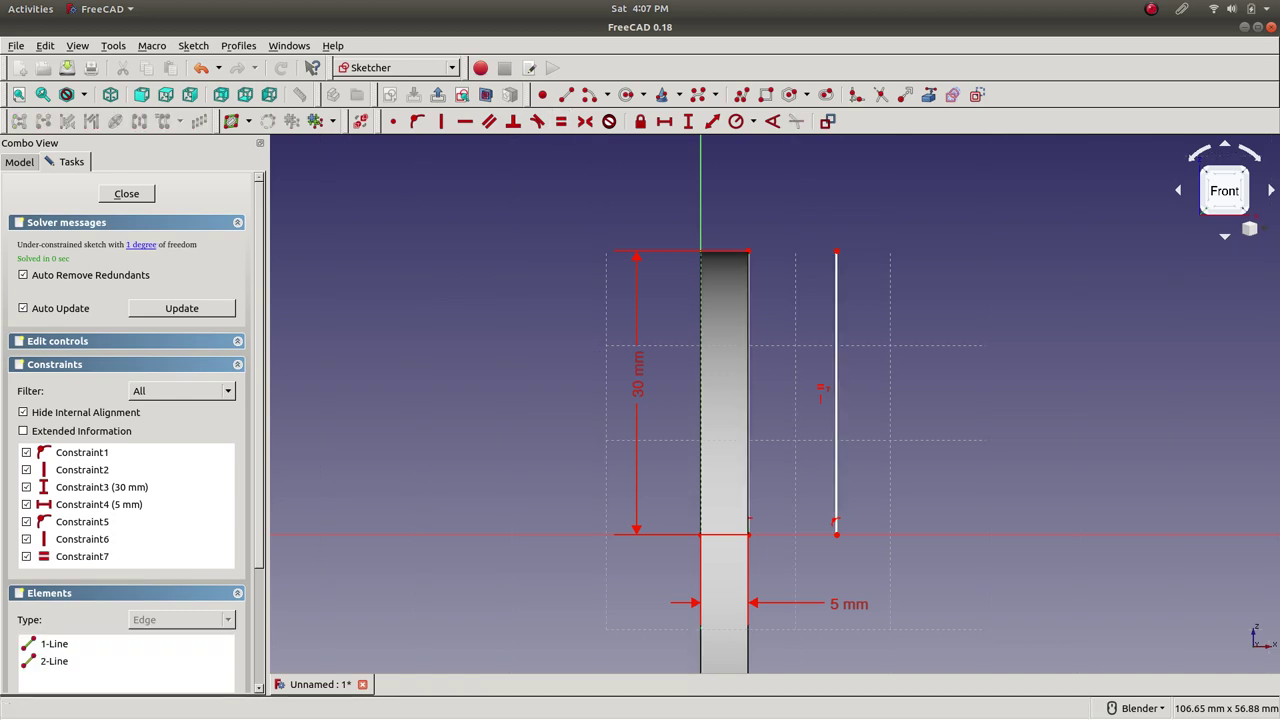
# - Move the second line to about 21 mm from the vertical axis and set the first line's length to 35 mm
pyautogui.moveTo(836, 331)
pyautogui.mouseDown()
pyautogui.moveTo(922, 331)
pyautogui.moveTo(899, 331)
pyautogui.mouseUp()
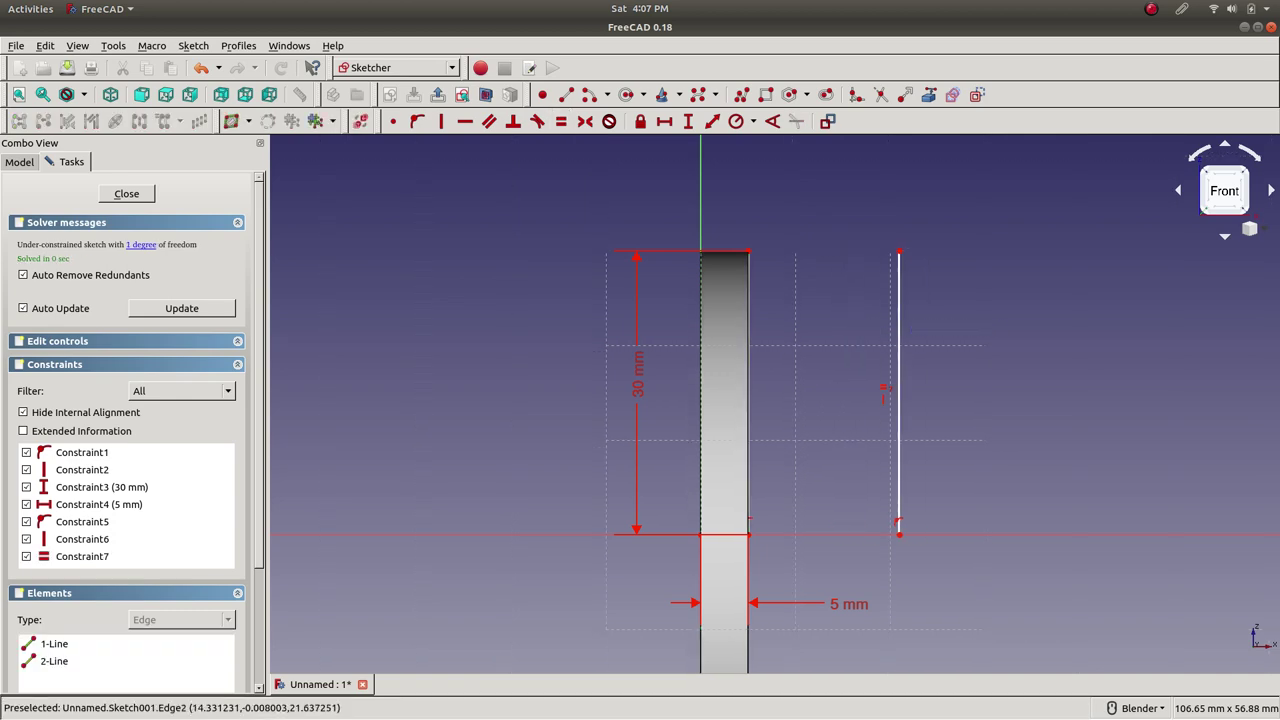
pyautogui.doubleClick(641, 384)
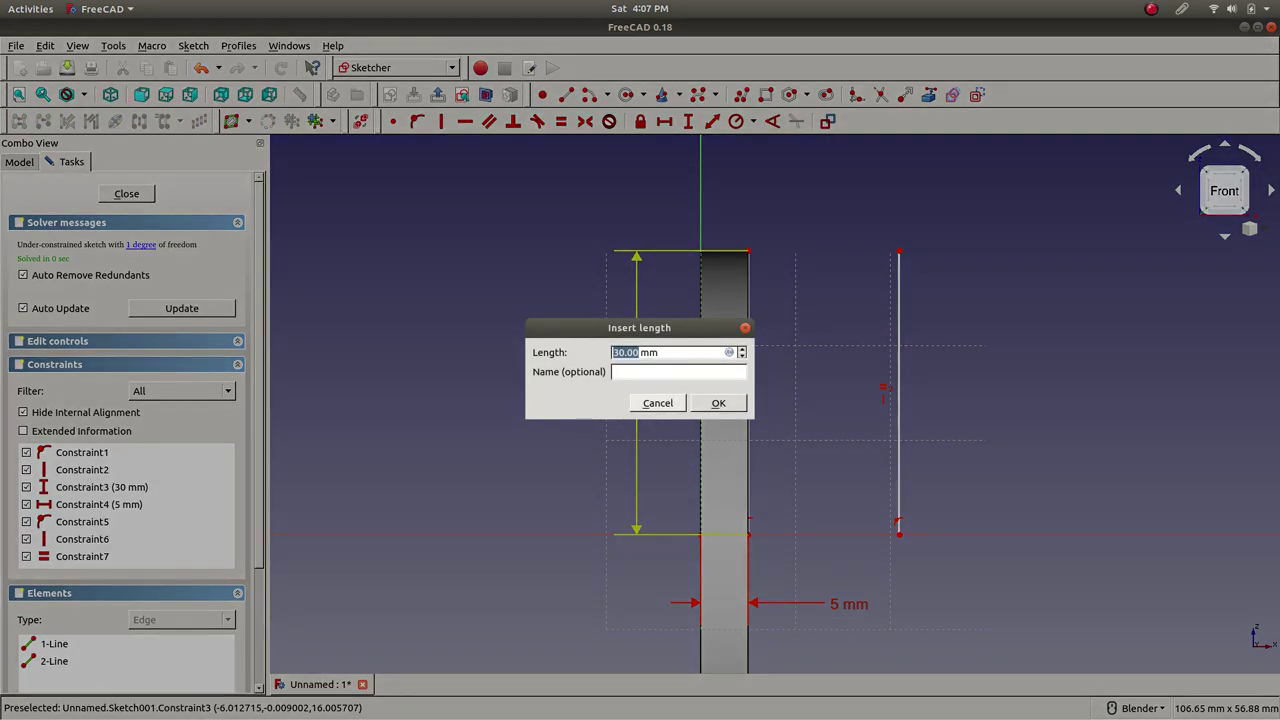
pyautogui.write('35')
pyautogui.press('Return')
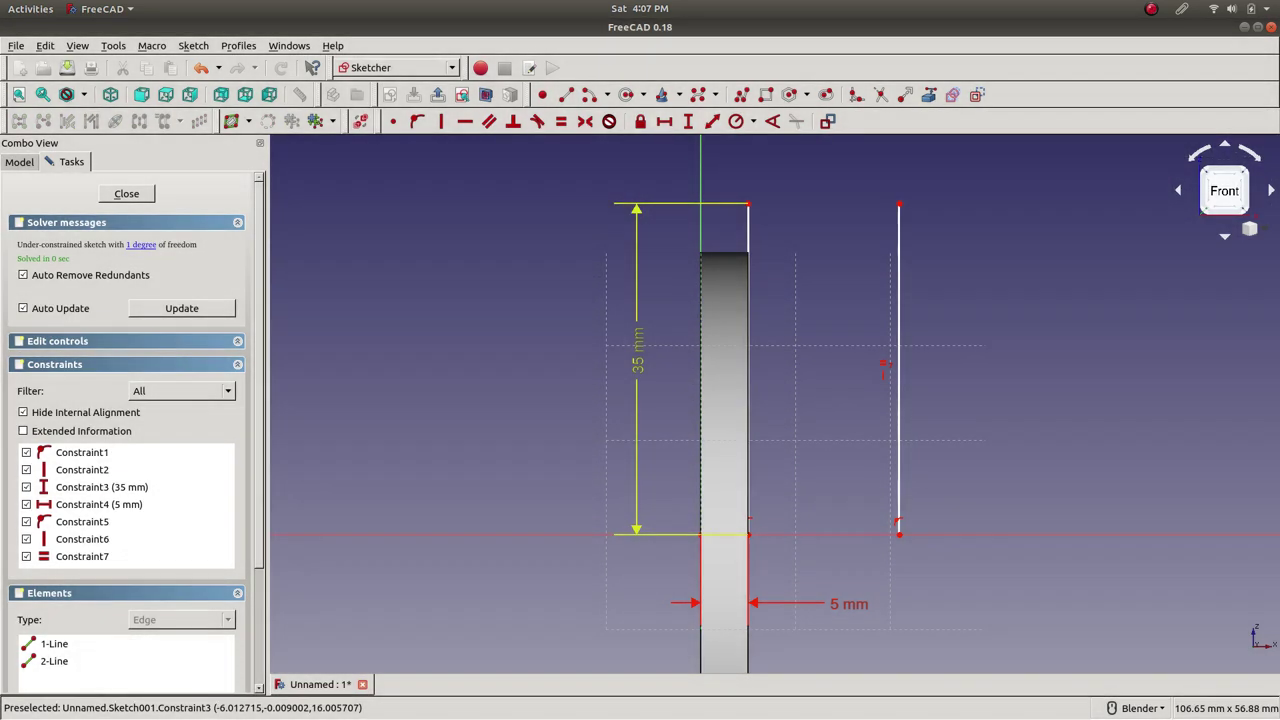
# - Set the first line's length dimension back to 30 mm
pyautogui.doubleClick(638, 366)
pyautogui.write('30')
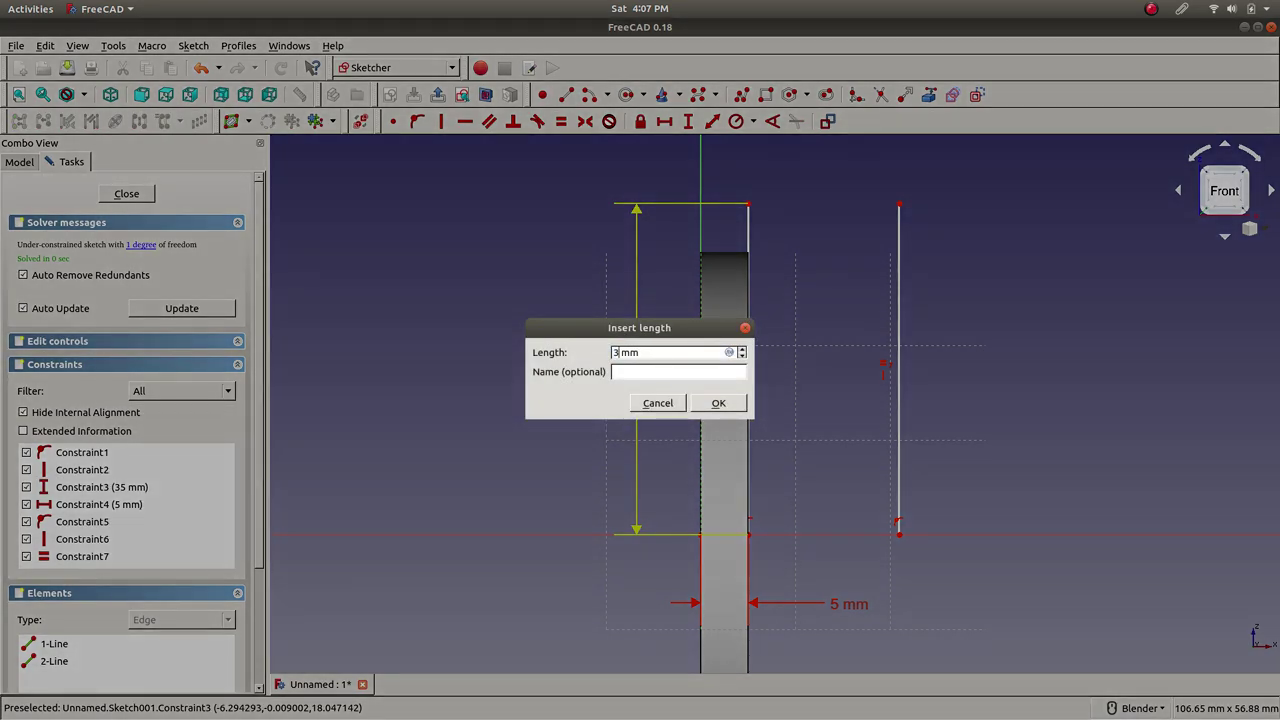
pyautogui.press('Return')
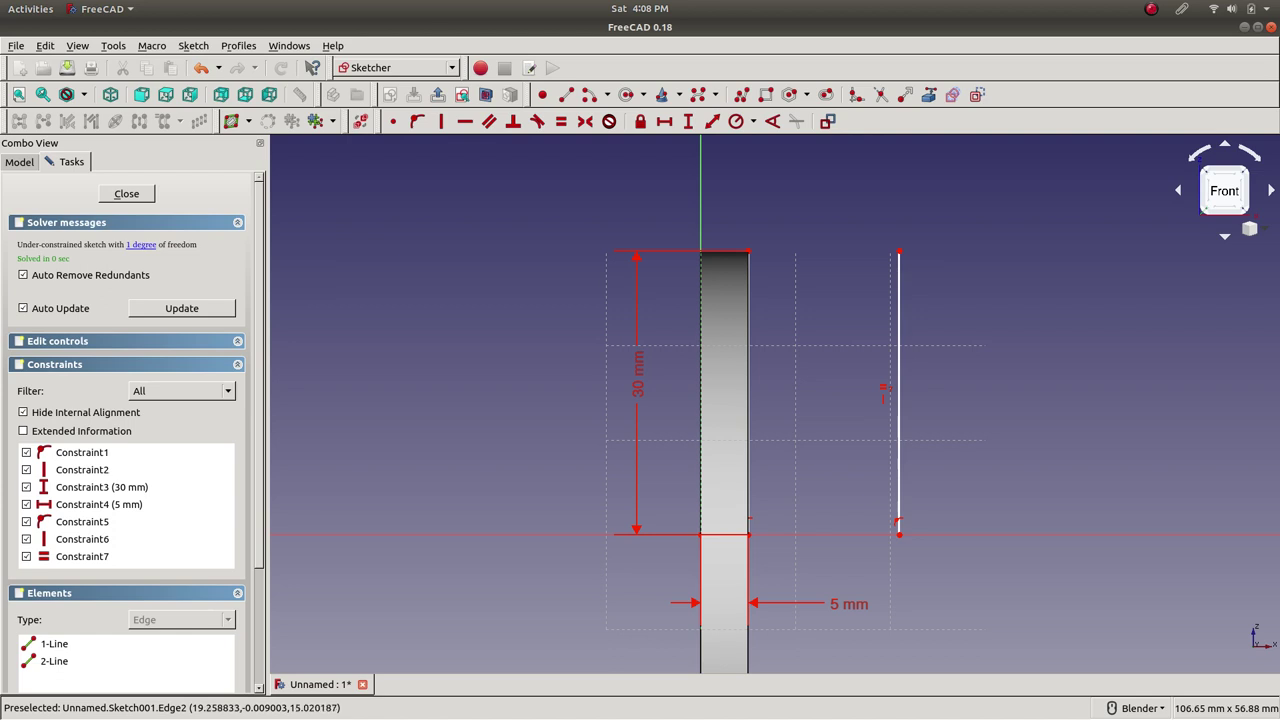
# - Examine the sketch's remaining freedom by highlighting its vertical and horizontal distance constraints one after another
pyautogui.click(899, 437)
pyautogui.click(891, 443)
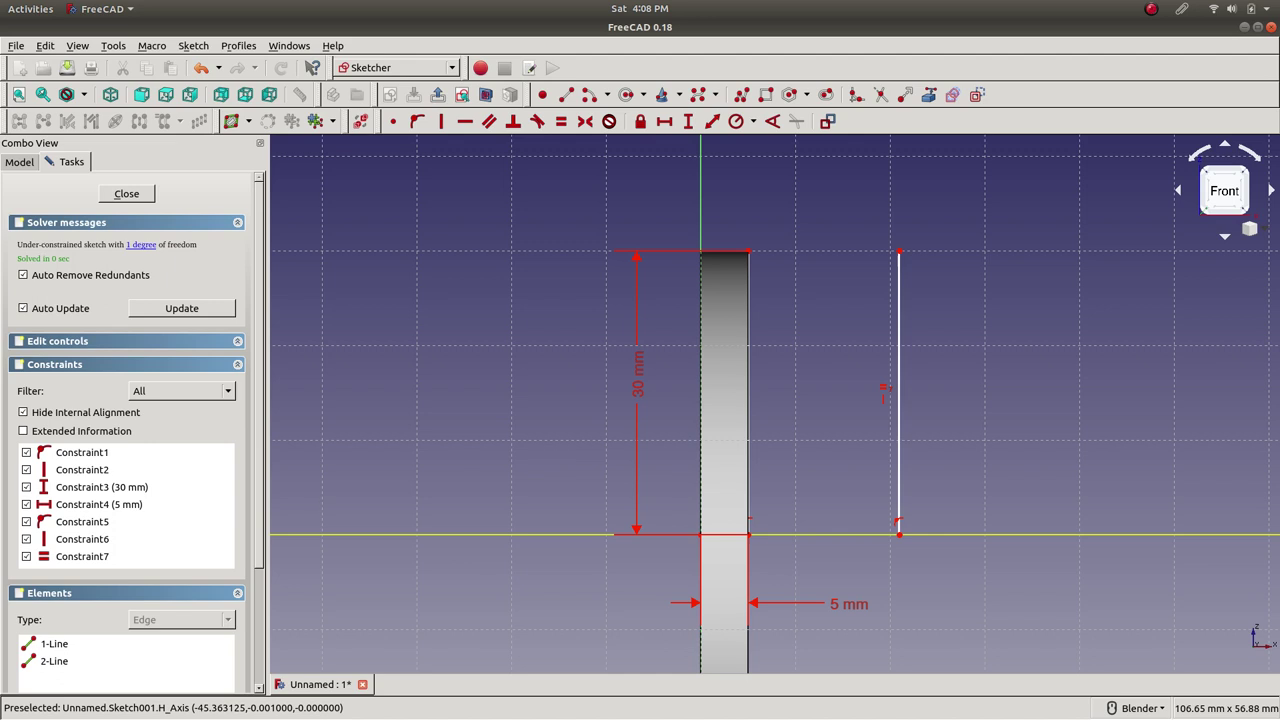
pyautogui.scroll(-2, 127, 420)
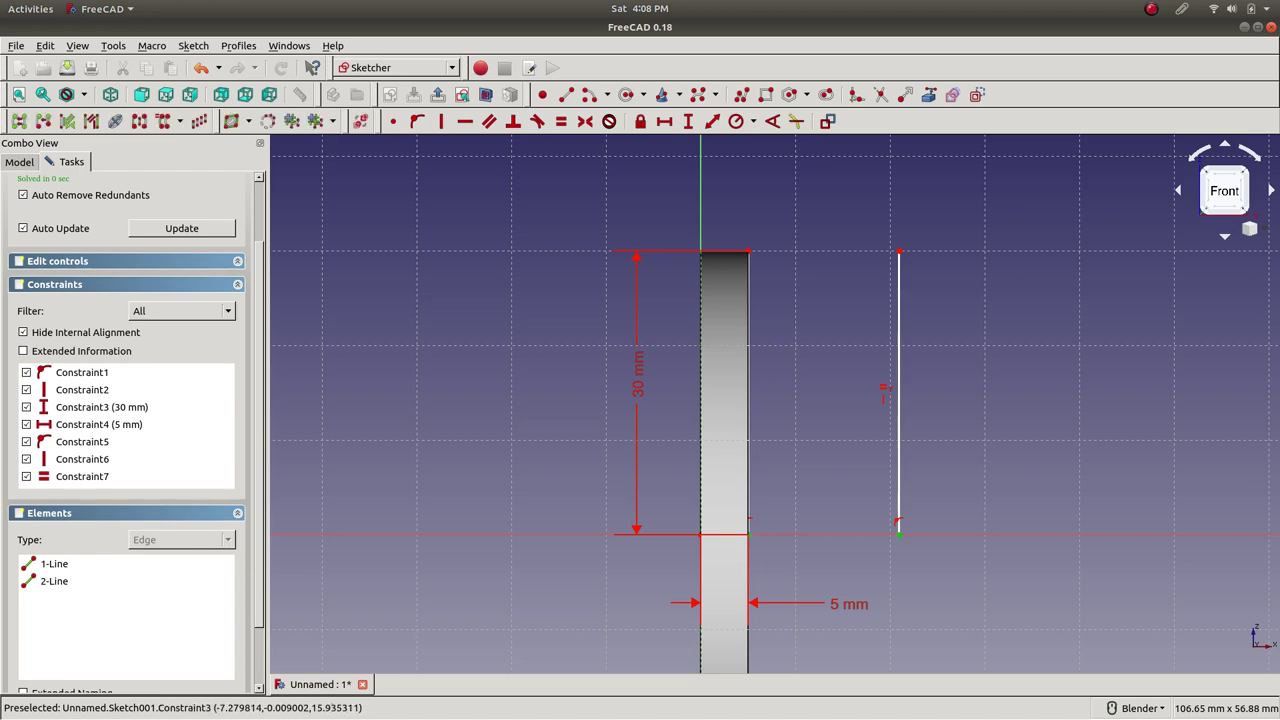
pyautogui.click(98, 424)
pyautogui.scroll(2, 98, 424)
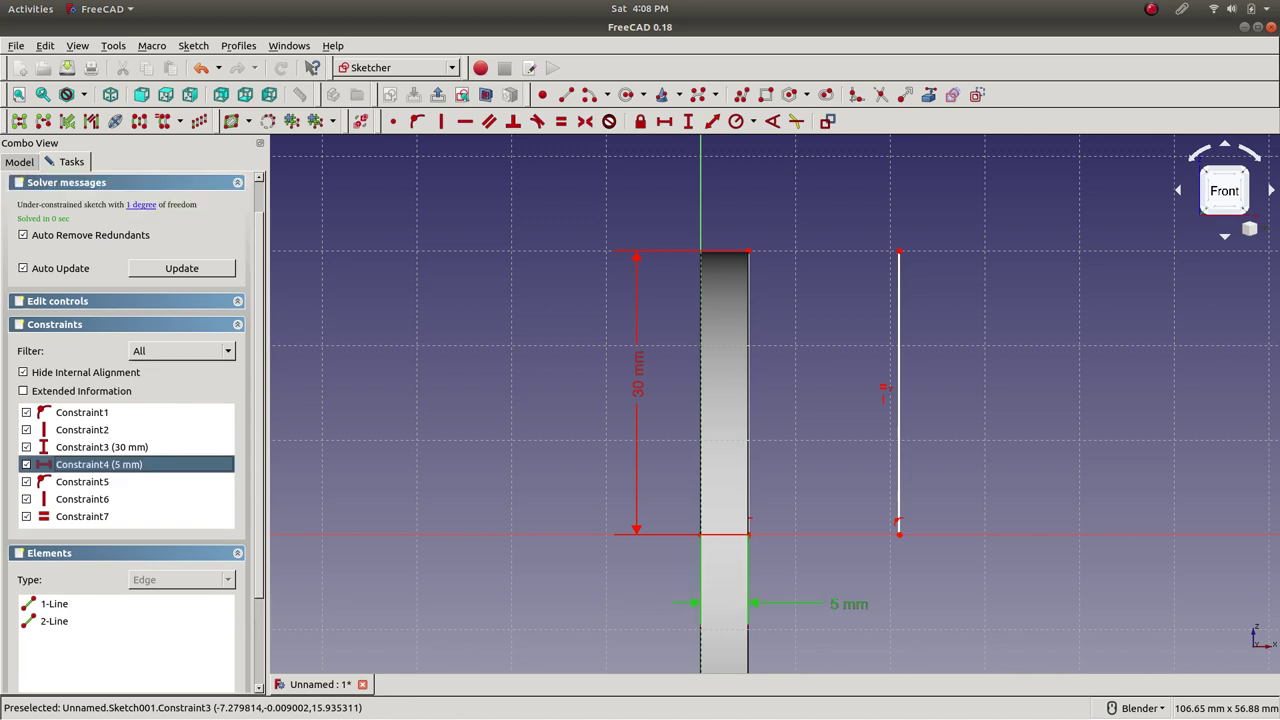
pyautogui.click(82, 452)
pyautogui.click(101, 487)
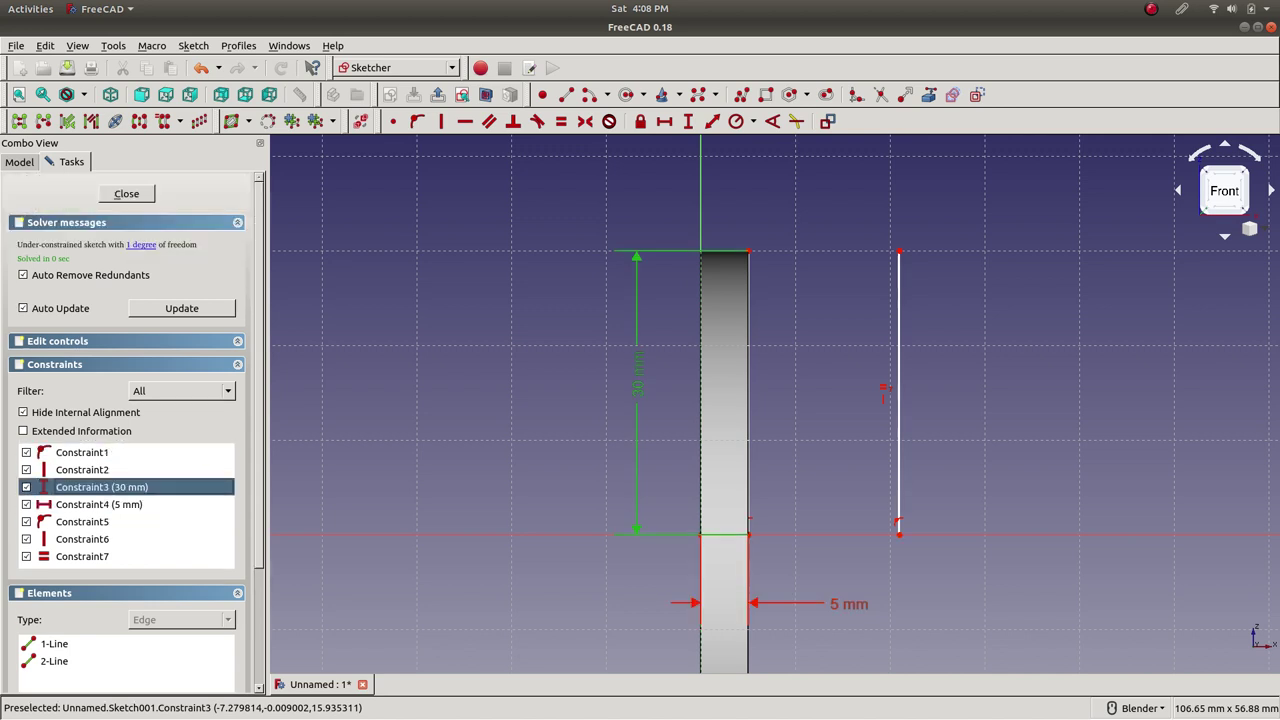
pyautogui.click(98, 504)
pyautogui.press('Escape')
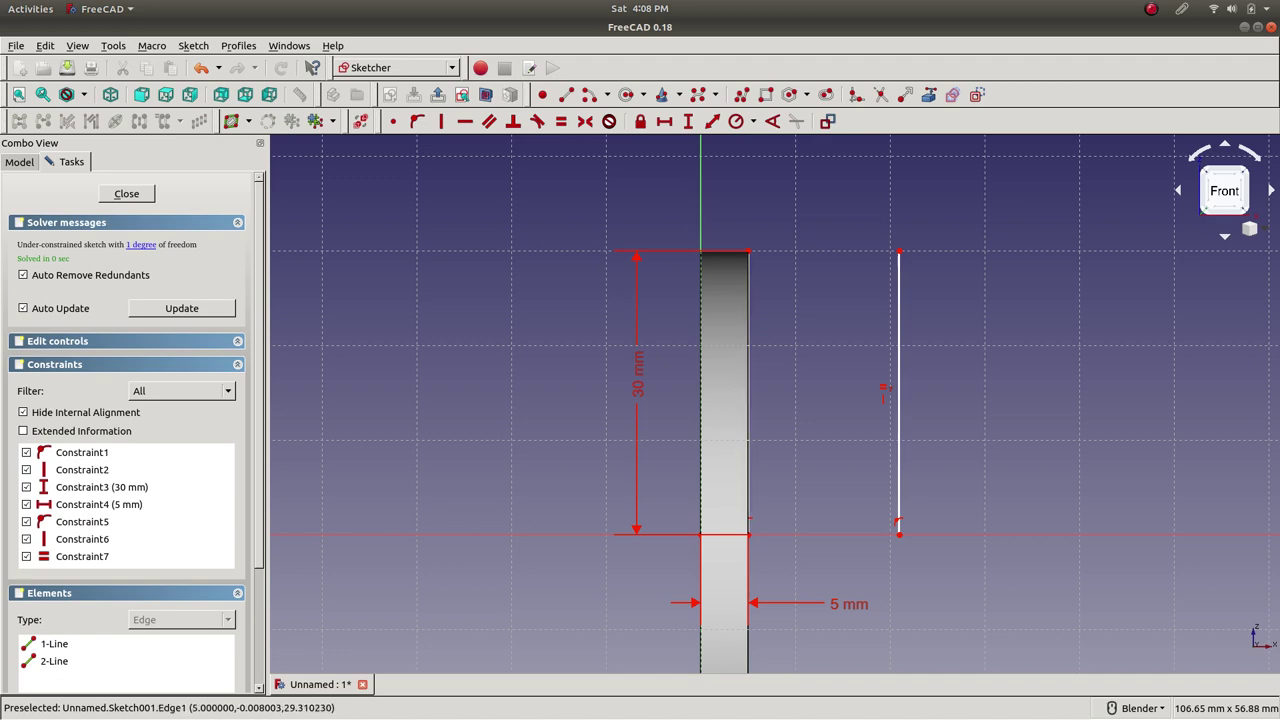
# - Constrain the horizontal distance between the lower endpoints of the two vertical lines to 10 mm
pyautogui.scroll(-4, 741, 556)
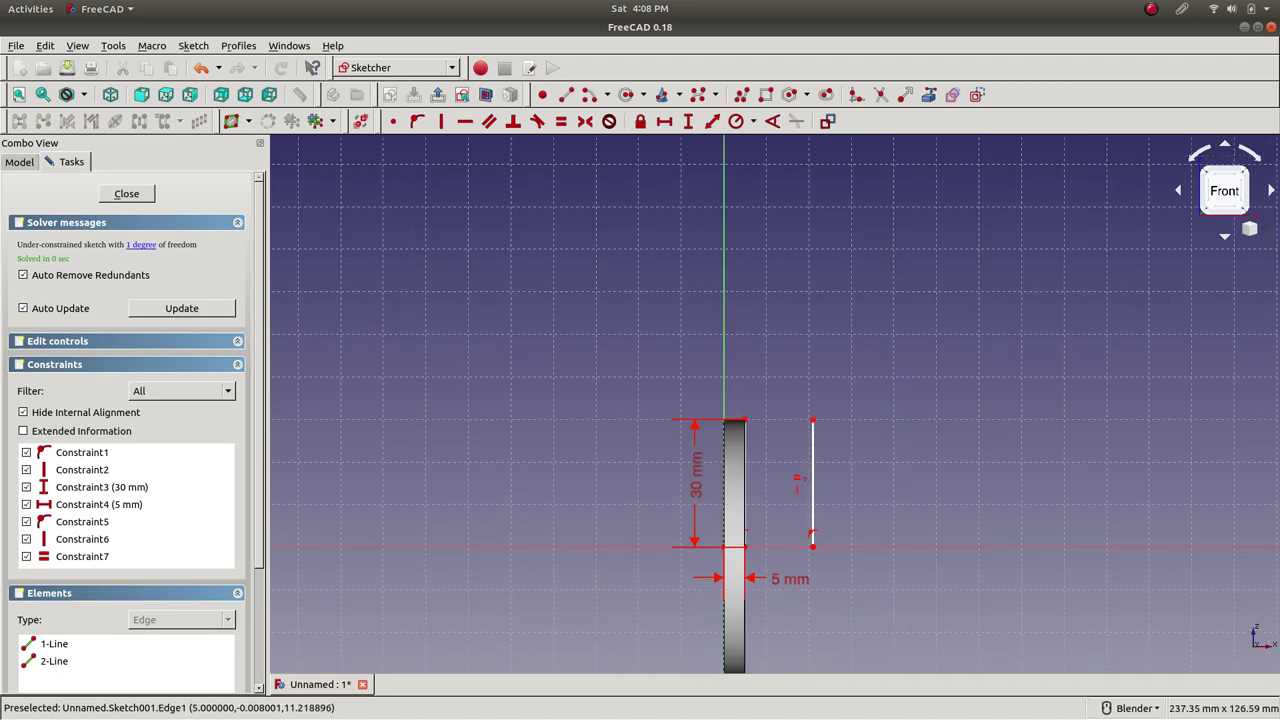
pyautogui.scroll(4, 751, 596)
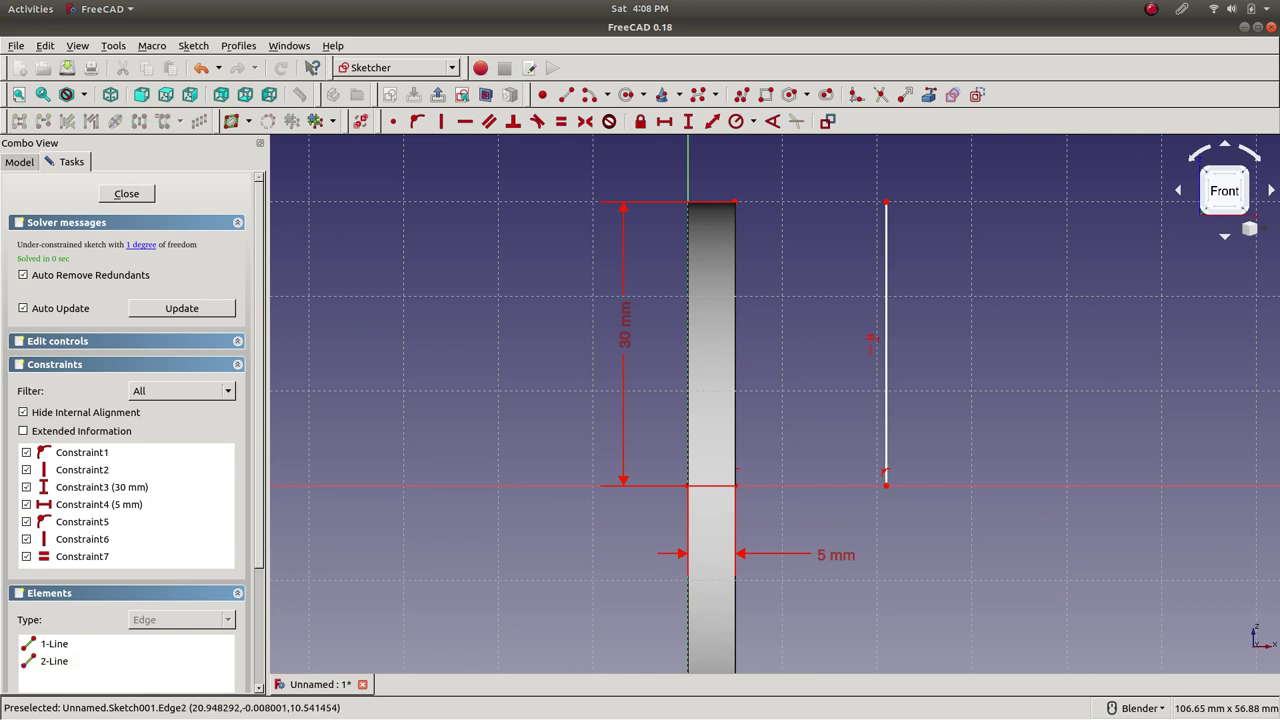
pyautogui.click(885, 485)
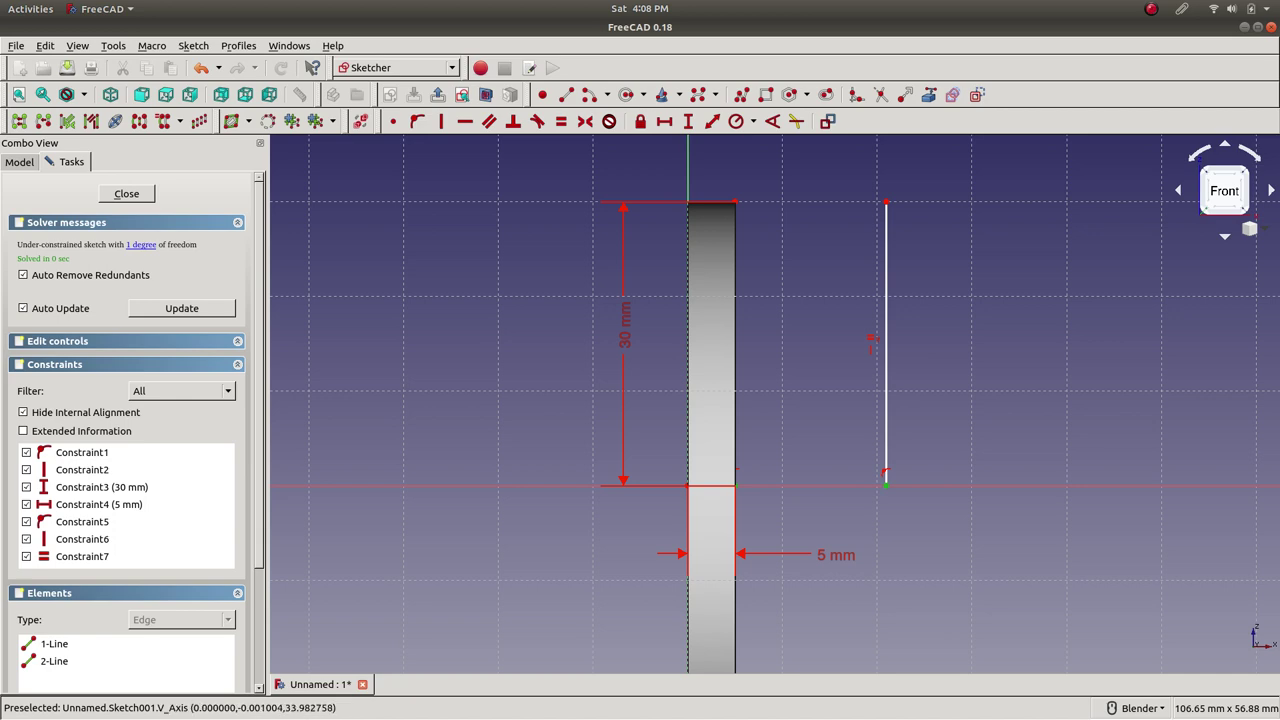
pyautogui.click(664, 121)
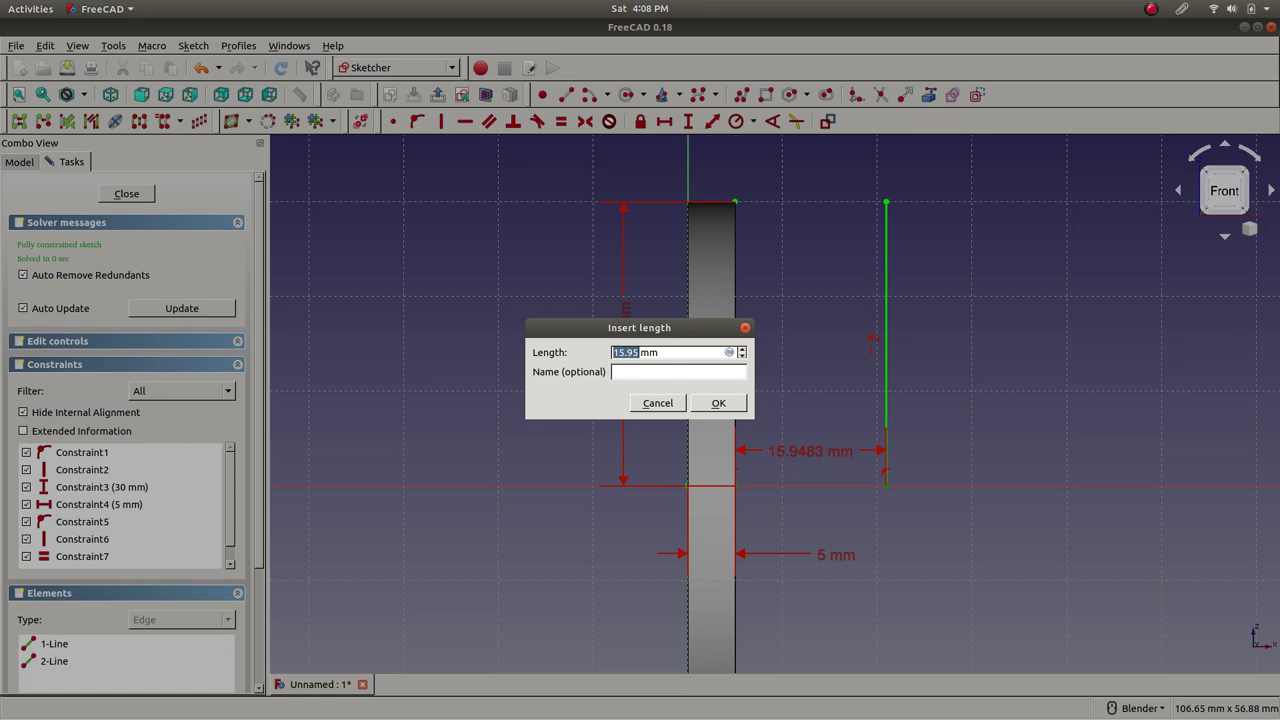
pyautogui.write('10')
pyautogui.write('Round tho')
pyautogui.press('Return')
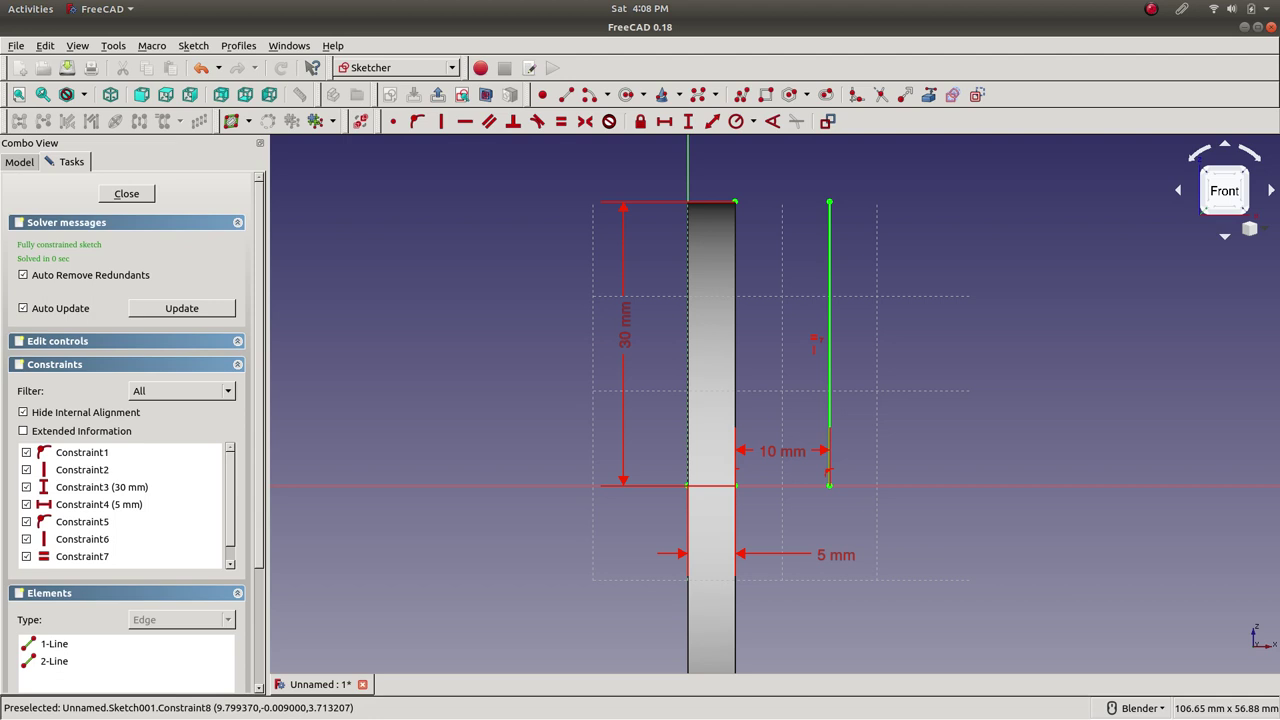
# - Draw a horizontal line along the horizontal axis between the lower endpoints of the two vertical lines
pyautogui.click(565, 94)
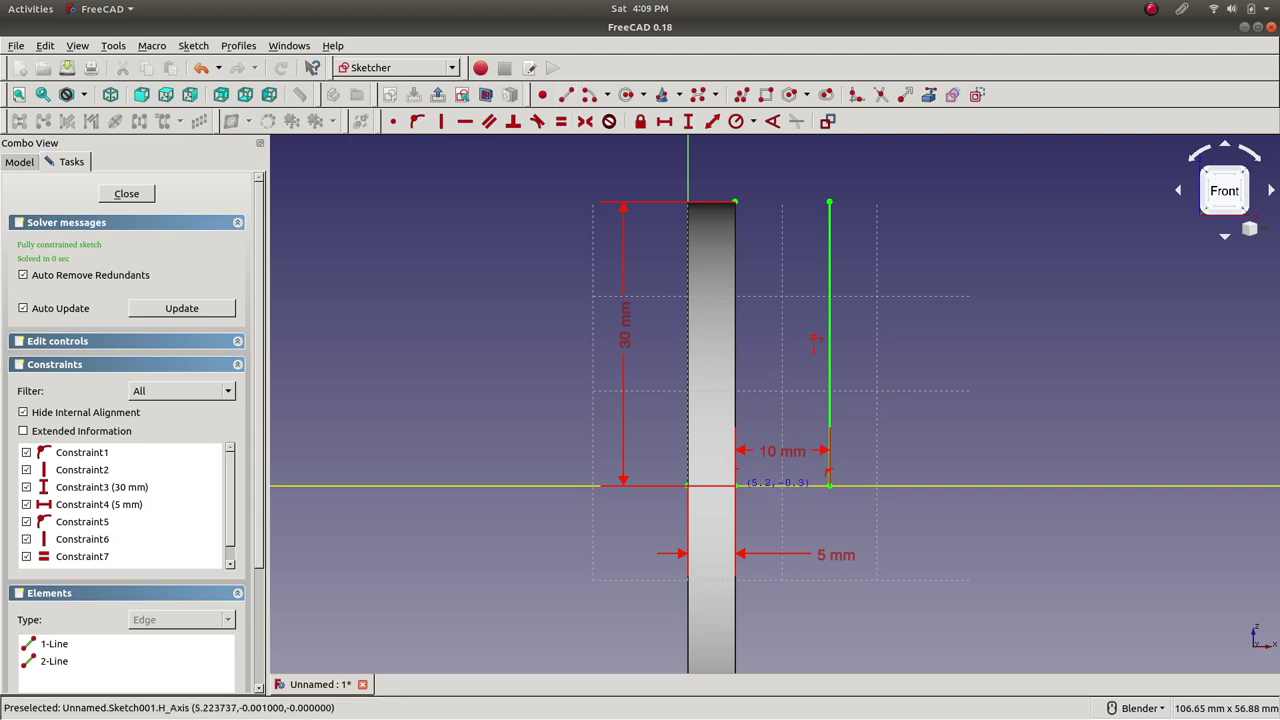
pyautogui.click(736, 486)
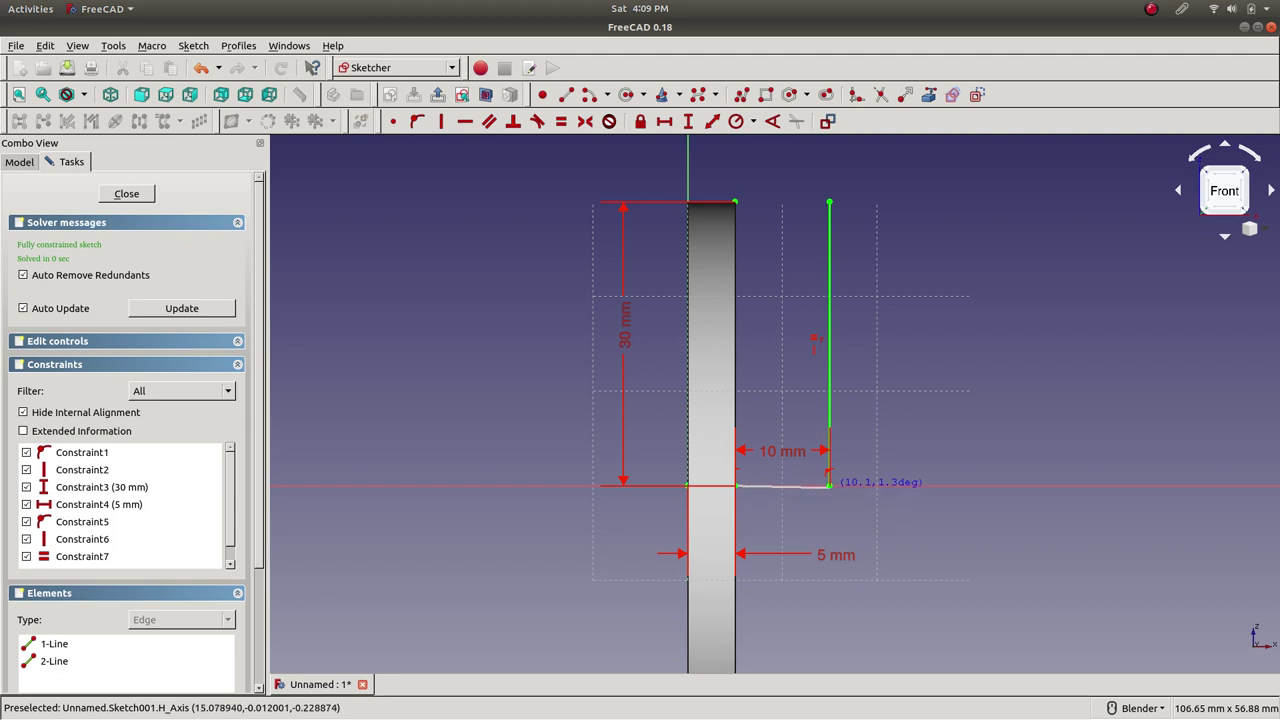
pyautogui.click(829, 486)
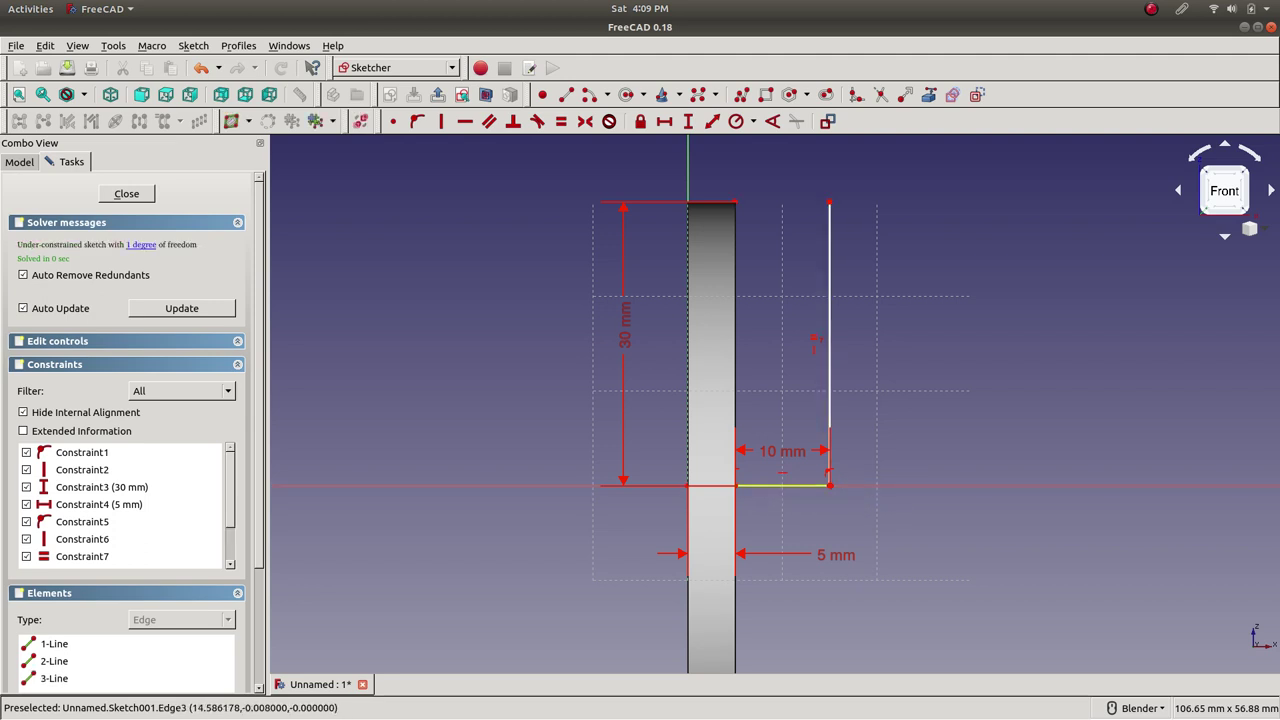
# - Test the horizontal line's freedom by pulling its loose endpoint away from the second vertical line
pyautogui.moveTo(795, 503); pyautogui.dragTo(779, 537)
pyautogui.moveTo(821, 488); pyautogui.dragTo(792, 477)
pyautogui.click(880, 538)
pyautogui.moveTo(880, 538); pyautogui.dragTo(866, 524)
pyautogui.moveTo(885, 467)
pyautogui.mouseDown()
pyautogui.moveTo(842, 513)
pyautogui.moveTo(790, 532)
pyautogui.mouseUp()
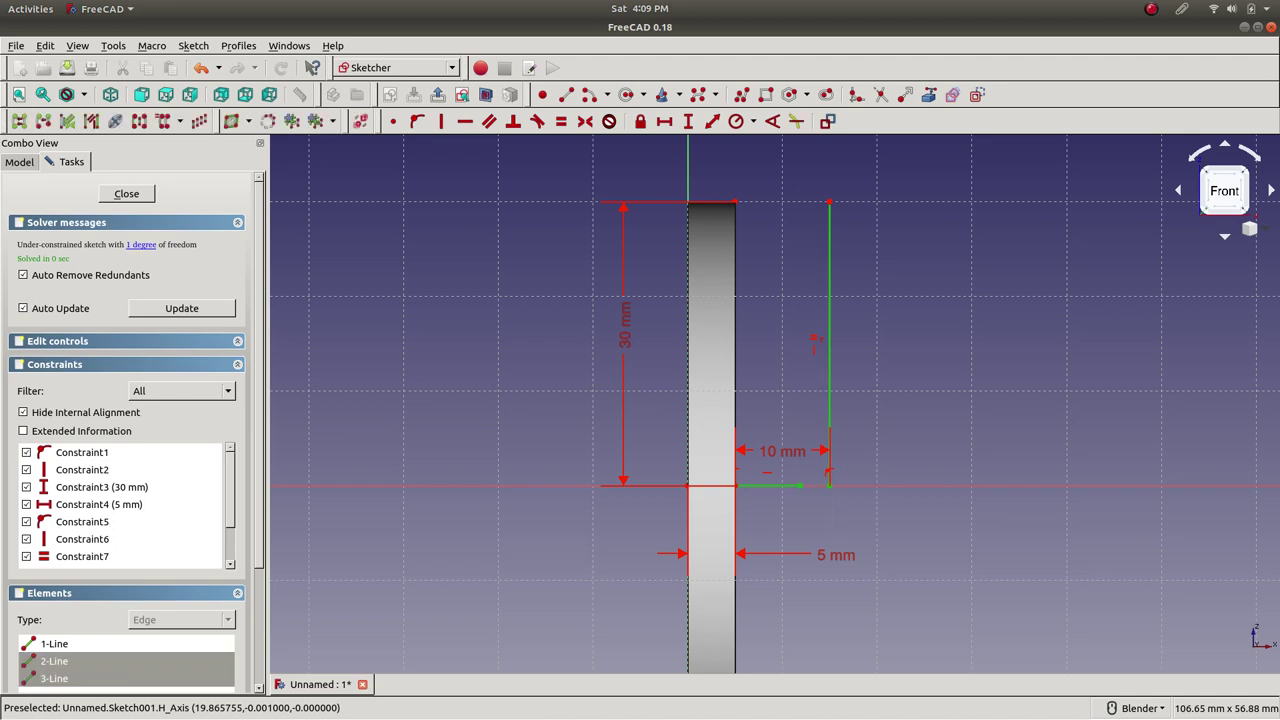
# - Try coincident and point-on-object constraints on the box-selected geometry near the second vertical line's lower end
pyautogui.click(790, 532)
pyautogui.click(809, 486)
pyautogui.moveTo(890, 548); pyautogui.dragTo(796, 480)
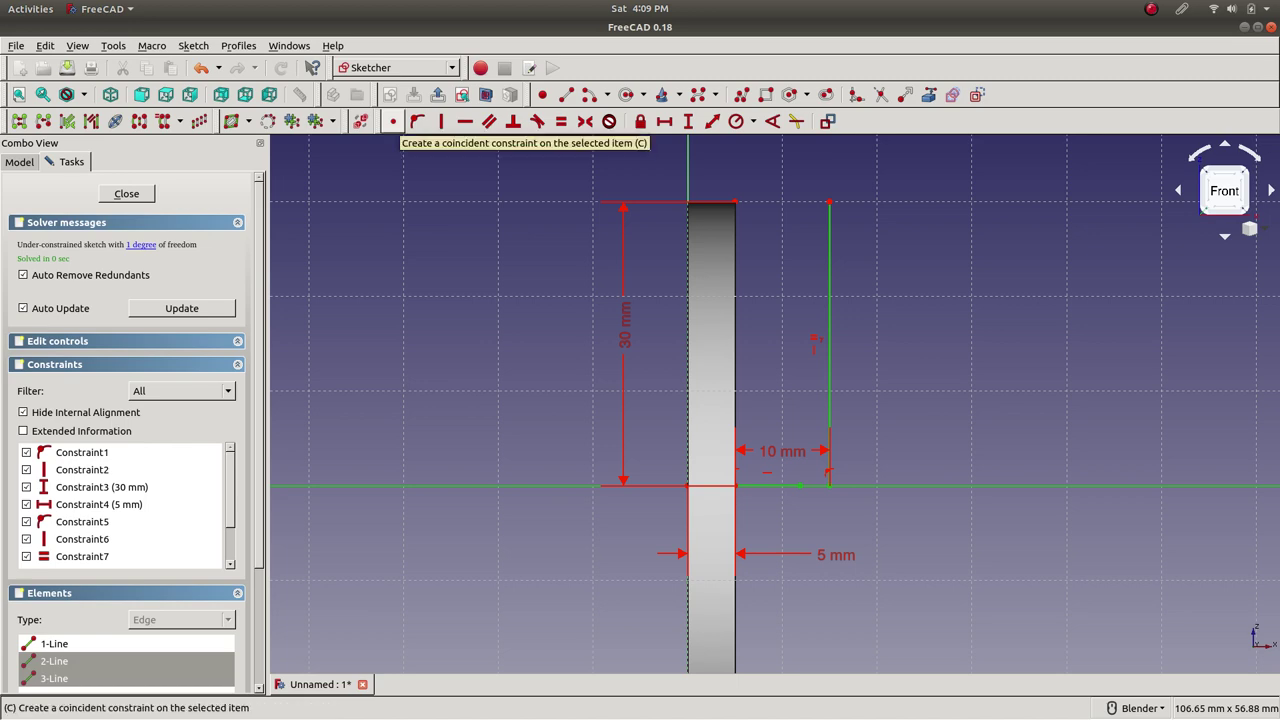
pyautogui.click(393, 121)
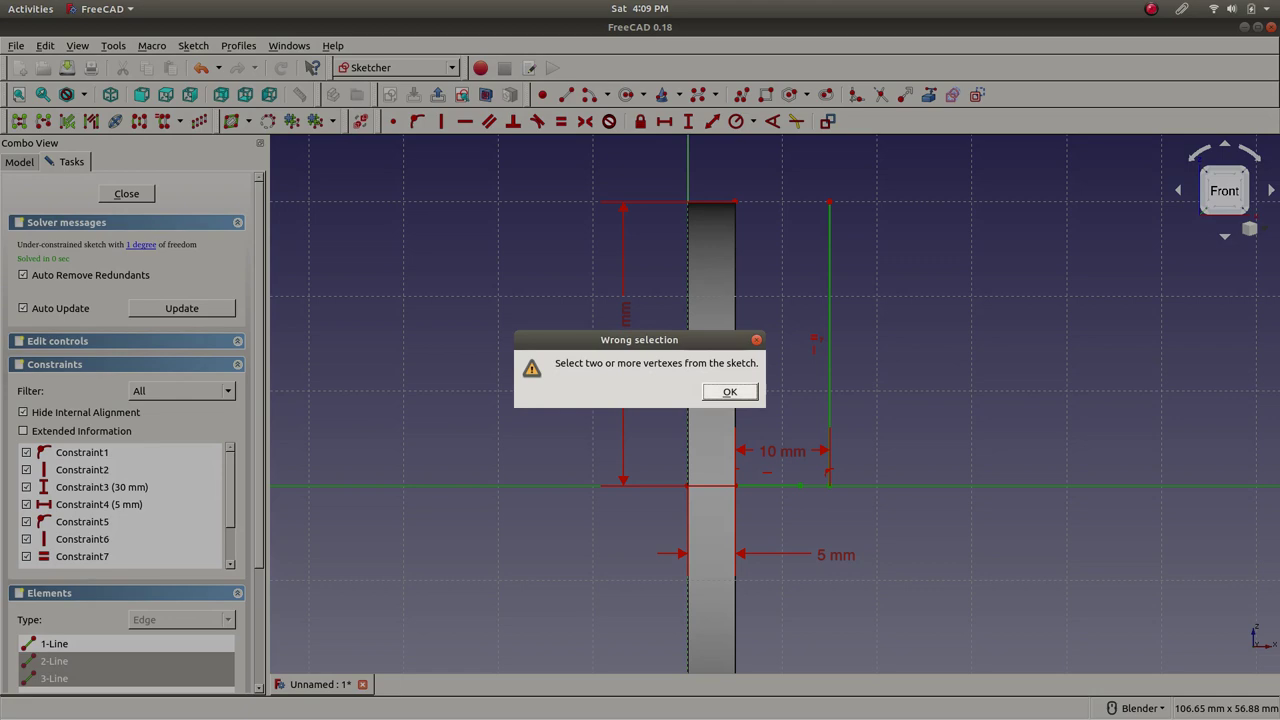
pyautogui.click(731, 394)
pyautogui.click(417, 121)
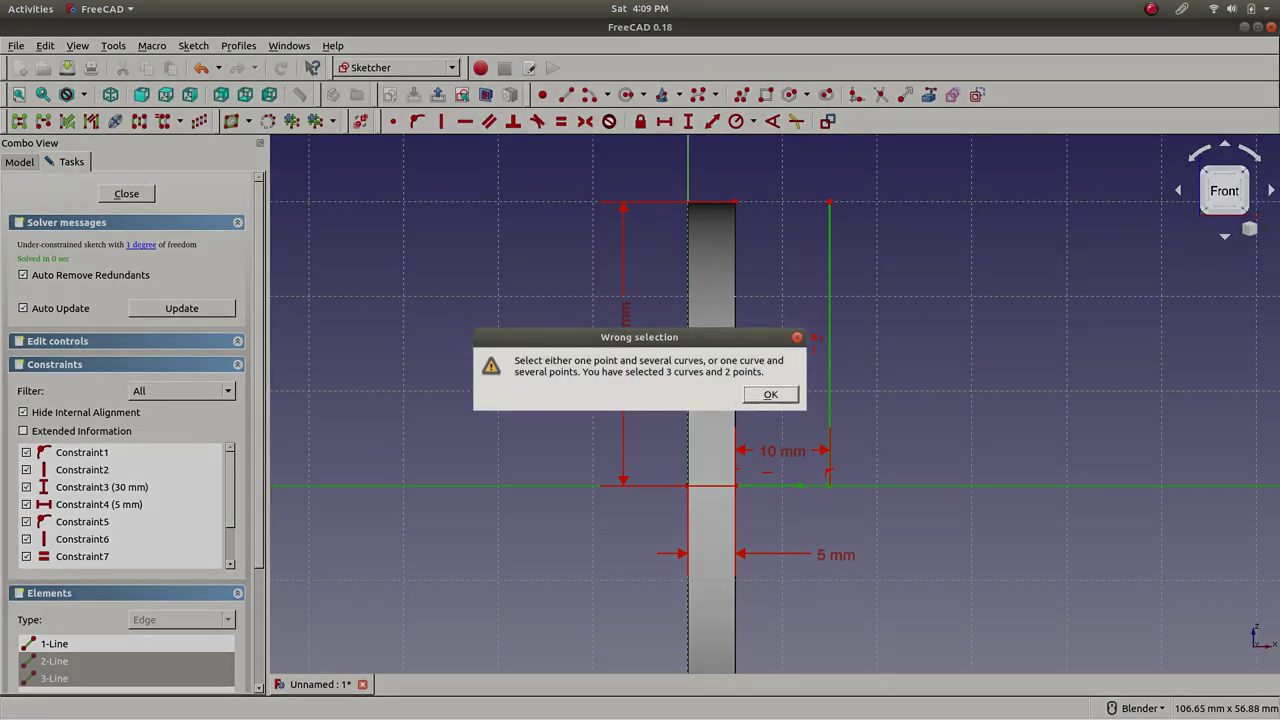
pyautogui.click(771, 394)
pyautogui.click(771, 394)
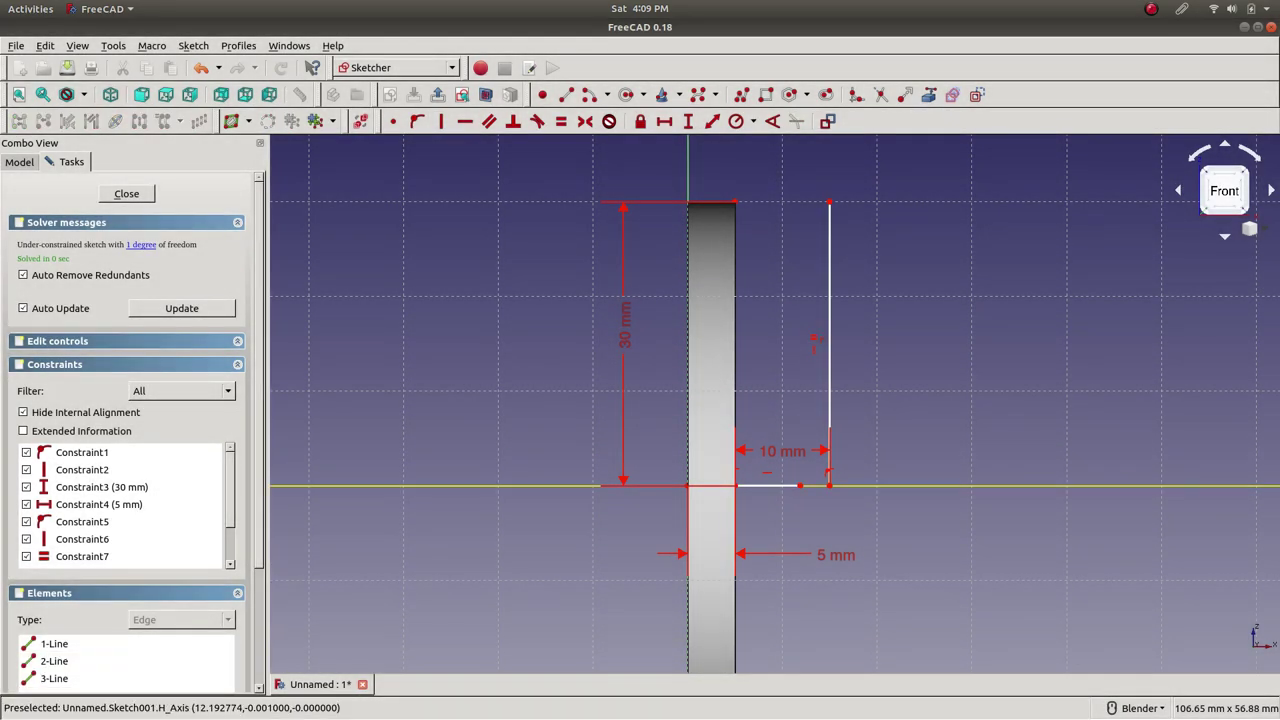
# - Make the horizontal line's loose endpoint coincident with the second vertical line's lower endpoint
pyautogui.moveTo(800, 486); pyautogui.dragTo(814, 508)
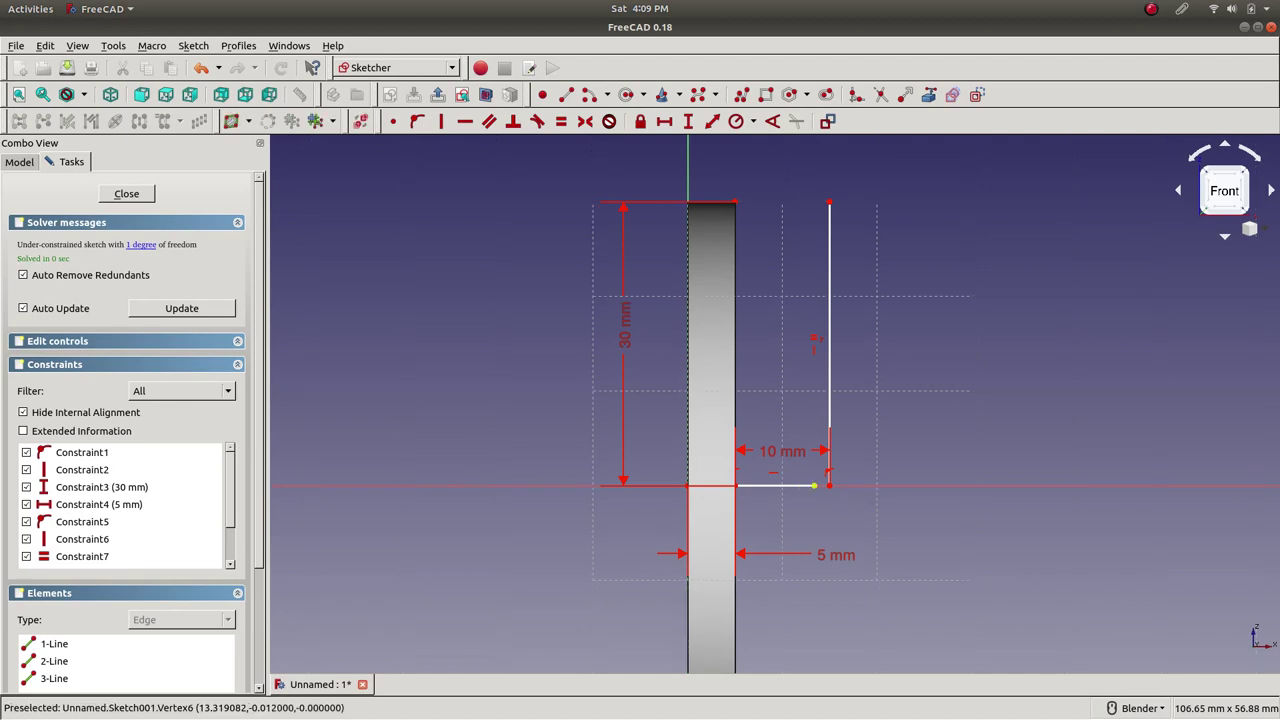
pyautogui.click(814, 486)
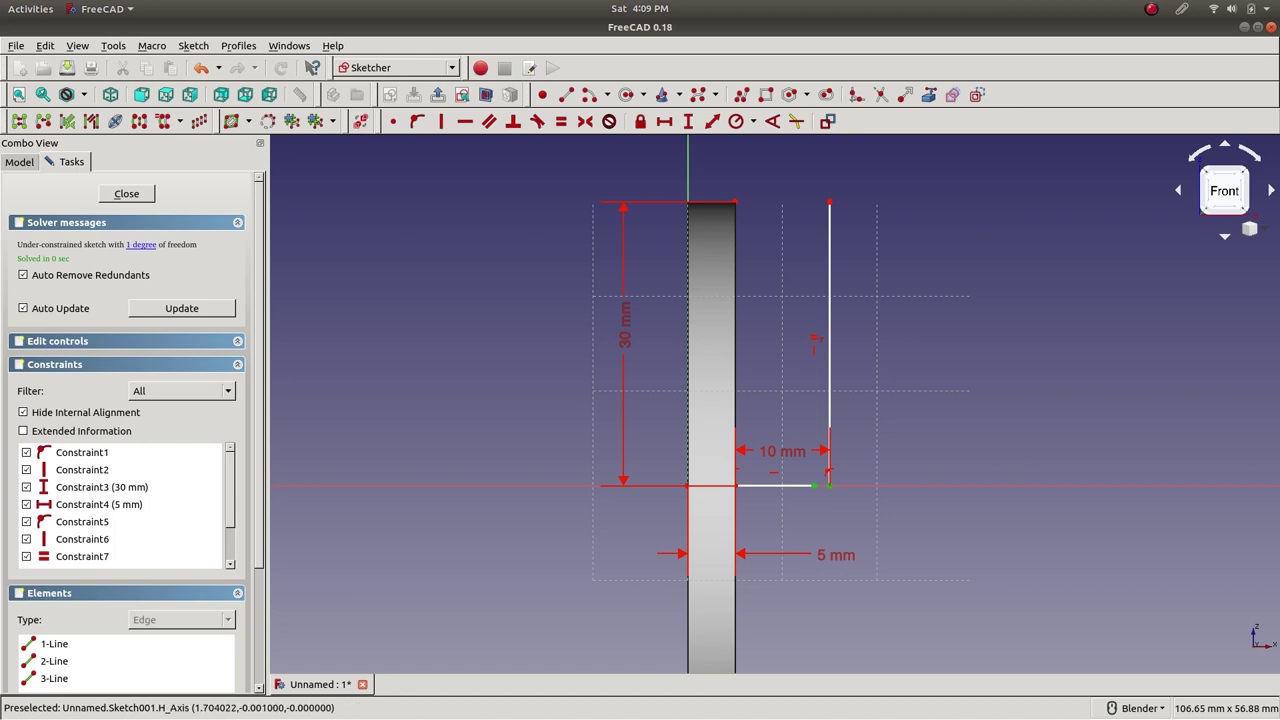
pyautogui.click(393, 121)
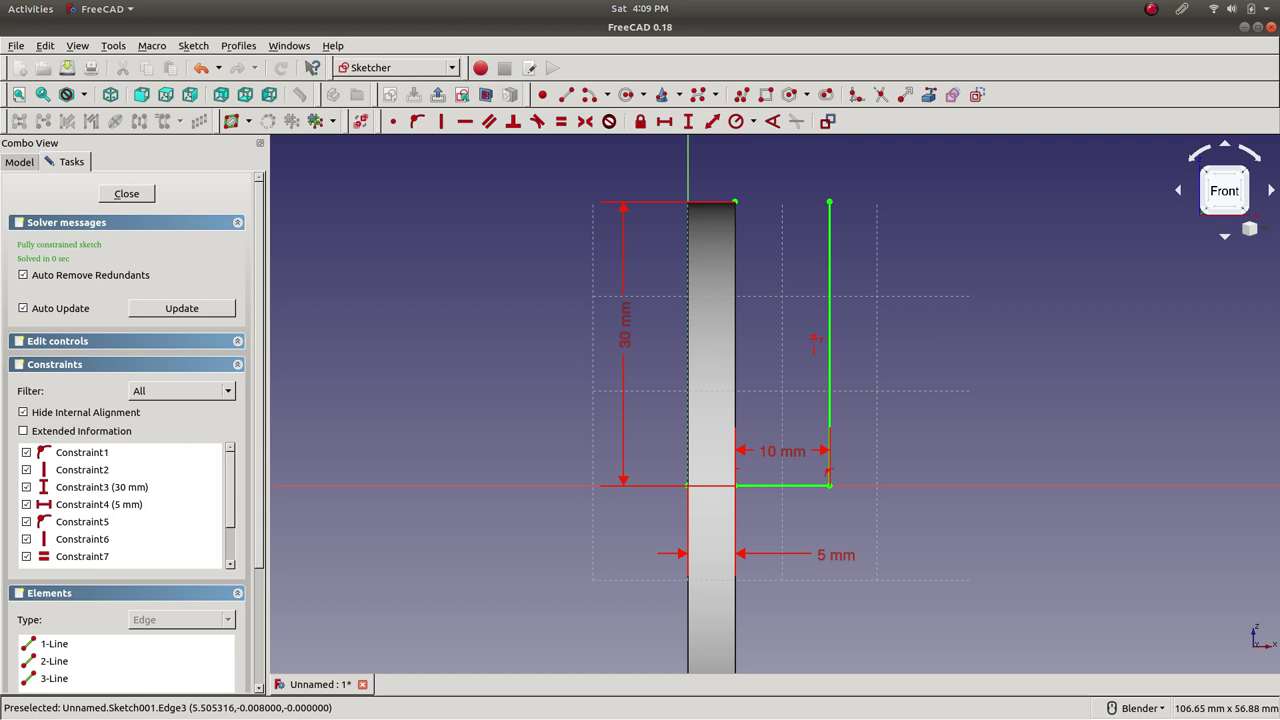
pyautogui.moveTo(736, 486); pyautogui.dragTo(786, 522)
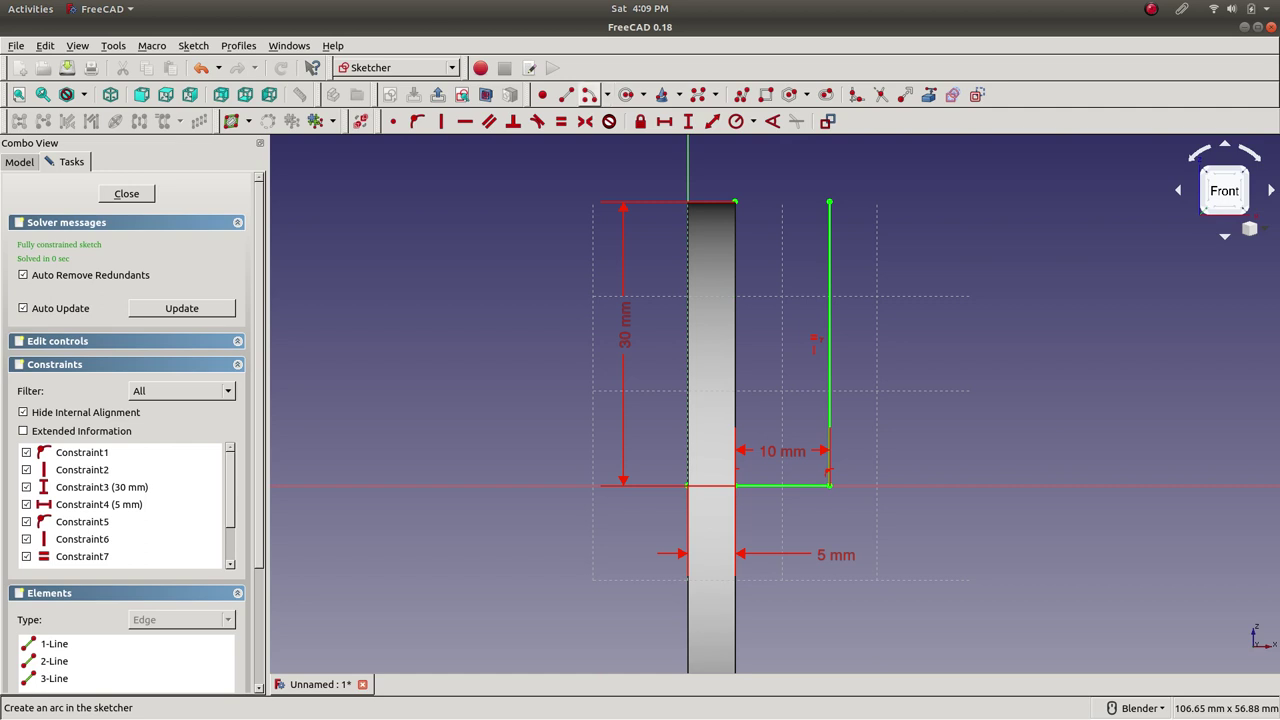
# - Draw a downward-bulging arc by end points and rim point between the upper endpoints of the two vertical lines
pyautogui.click(606, 94)
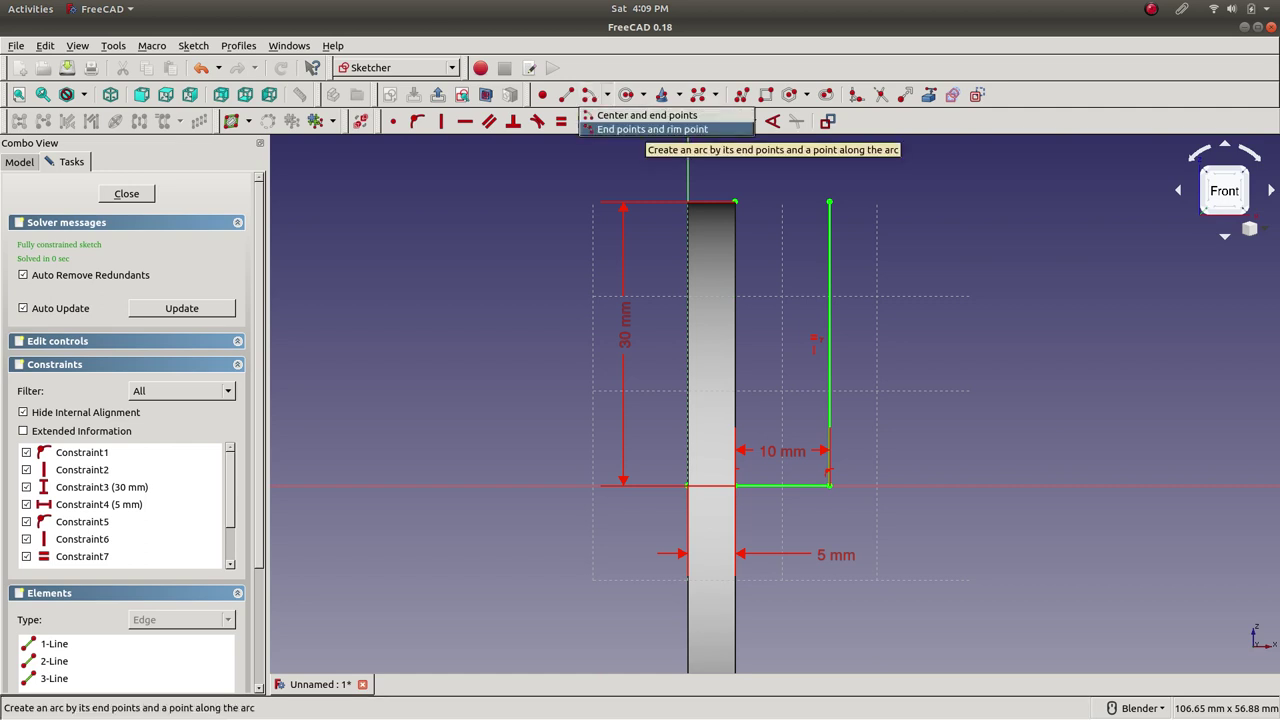
pyautogui.click(650, 129)
pyautogui.click(735, 202)
pyautogui.click(829, 202)
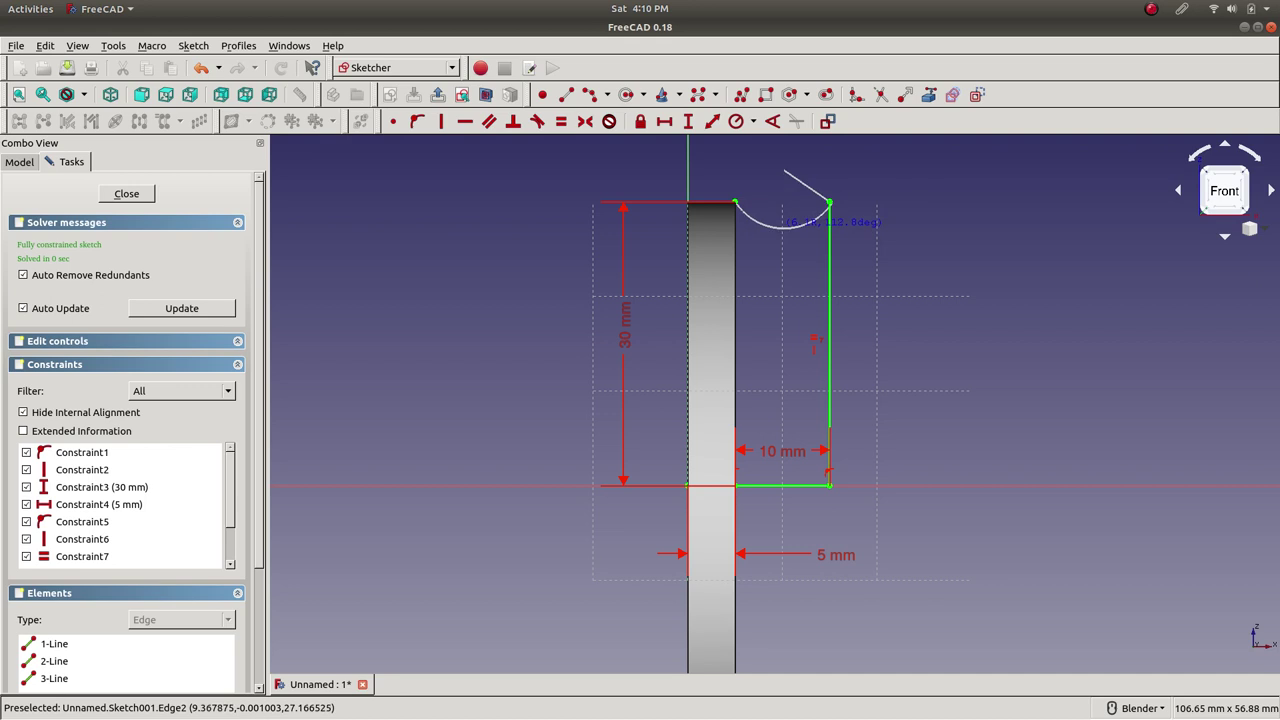
pyautogui.click(783, 226)
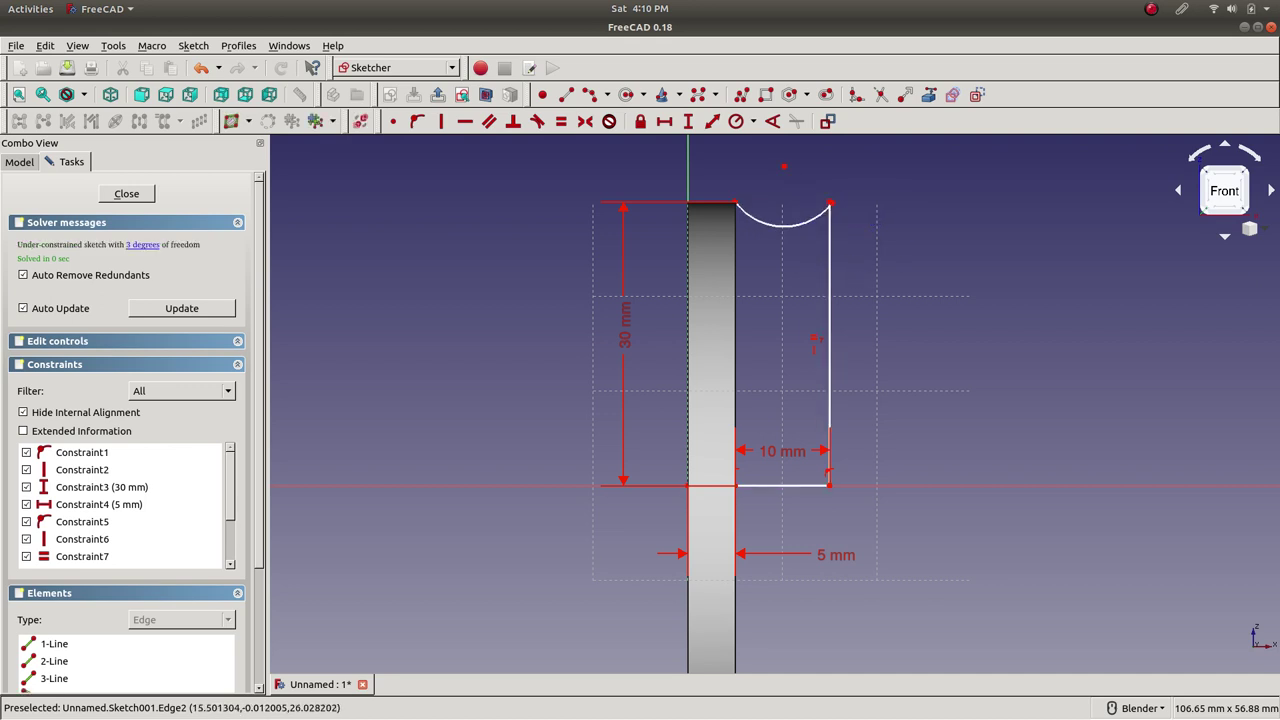
# - Make the arc's loose endpoint coincident with the second vertical line's upper endpoint and test the arc by moving it
pyautogui.scroll(6, 829, 205)
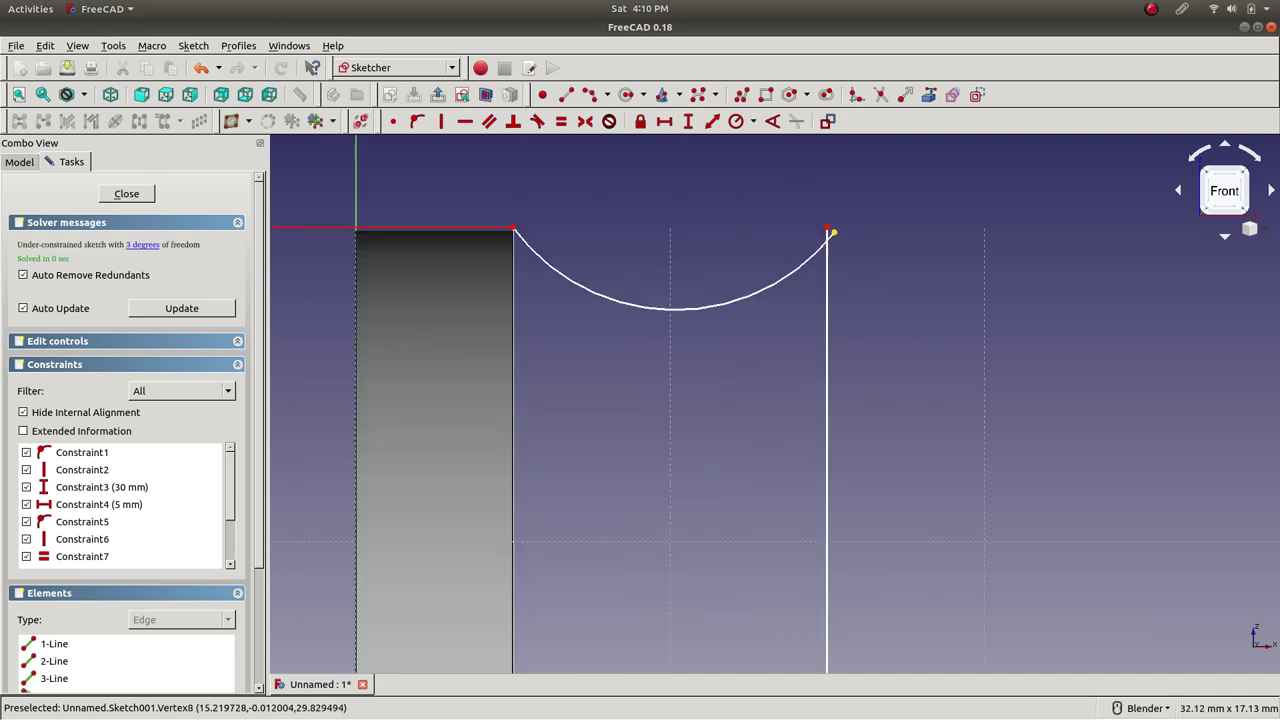
pyautogui.click(827, 229)
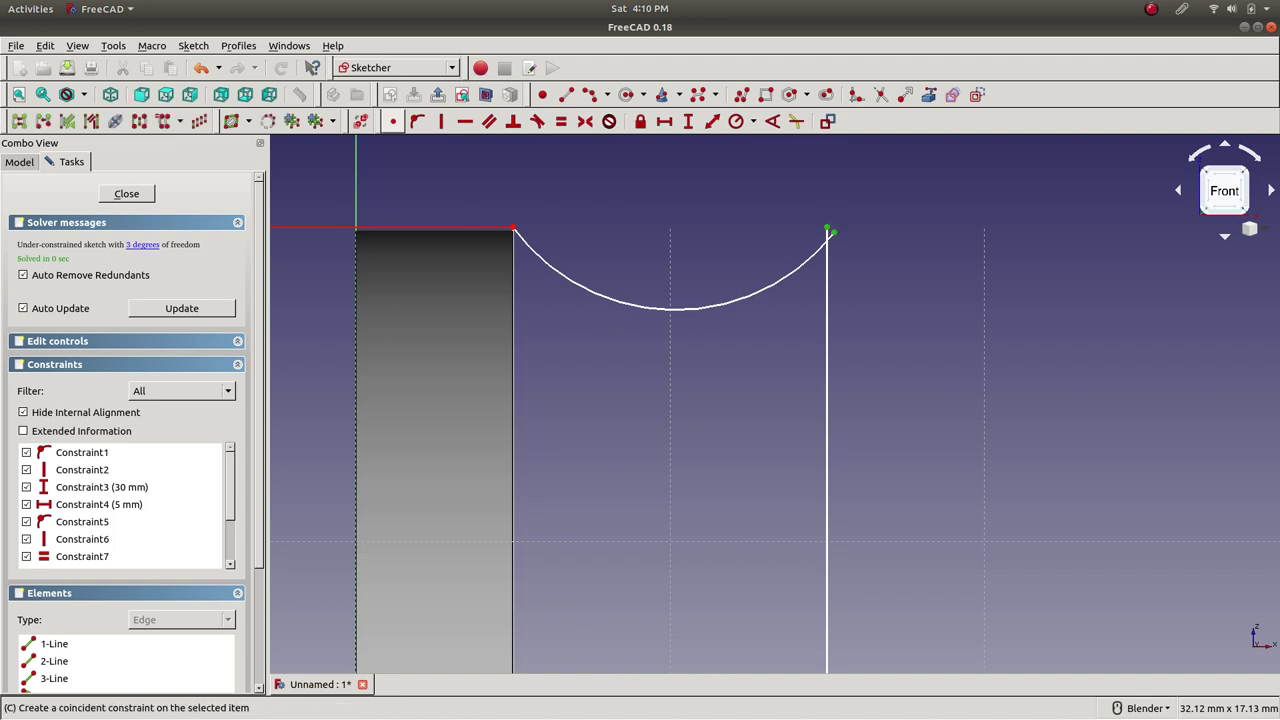
pyautogui.click(393, 121)
pyautogui.moveTo(658, 305)
pyautogui.mouseDown()
pyautogui.moveTo(661, 373)
pyautogui.moveTo(679, 177)
pyautogui.moveTo(674, 300)
pyautogui.moveTo(680, 198)
pyautogui.moveTo(648, 352)
pyautogui.moveTo(648, 271)
pyautogui.mouseUp()
pyautogui.scroll(4, 700, 378)
pyautogui.scroll(-14, 700, 378)
pyautogui.scroll(5, 696, 366)
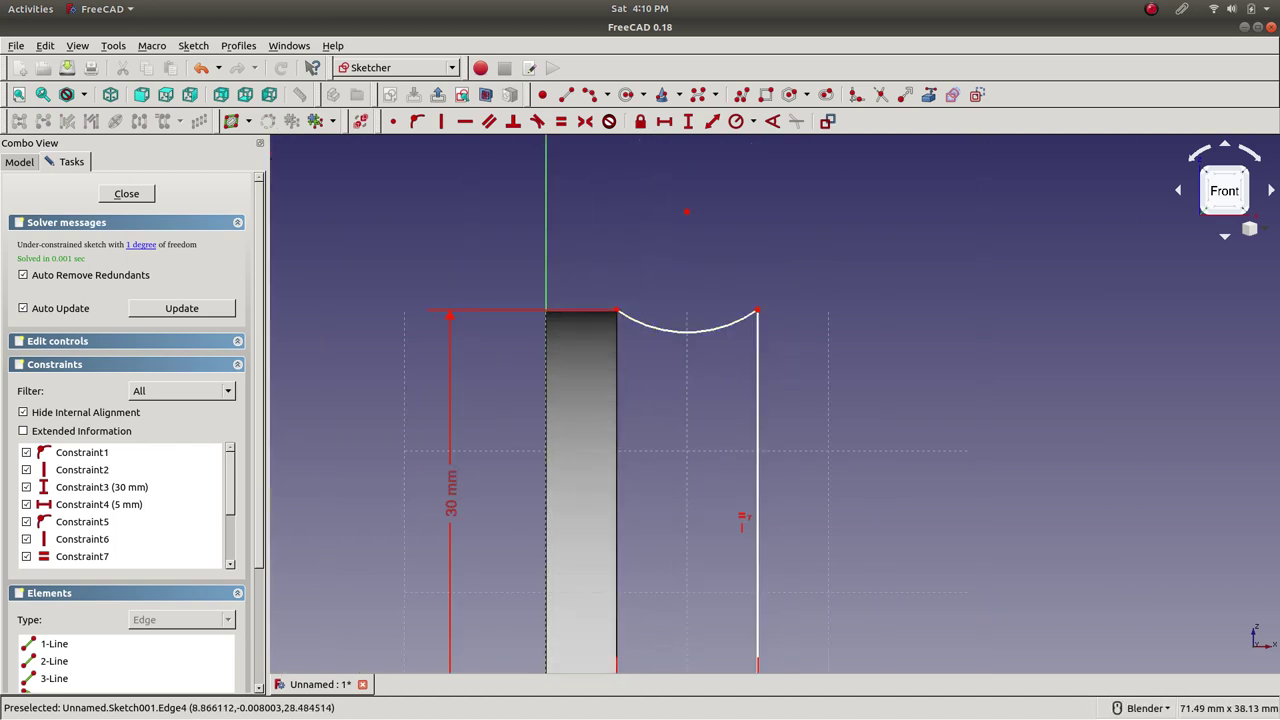
# - Add a radius constraint of 15 mm to the arc
pyautogui.click(696, 333)
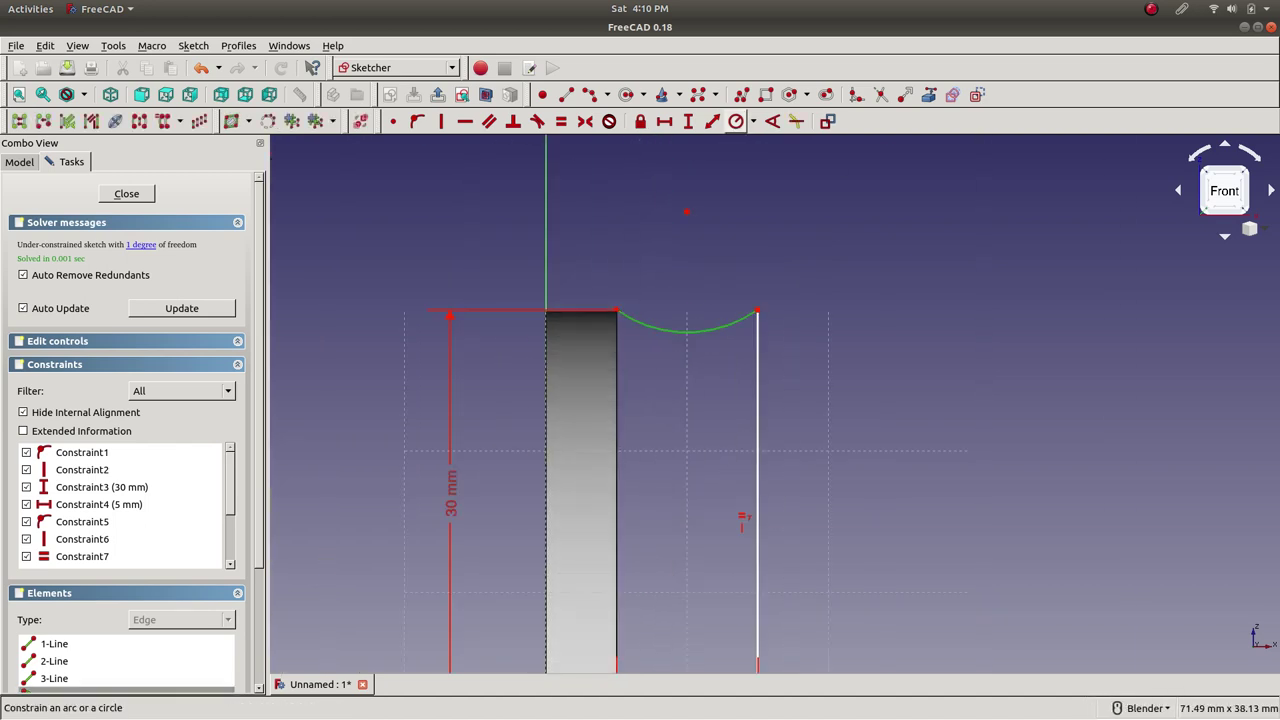
pyautogui.click(736, 121)
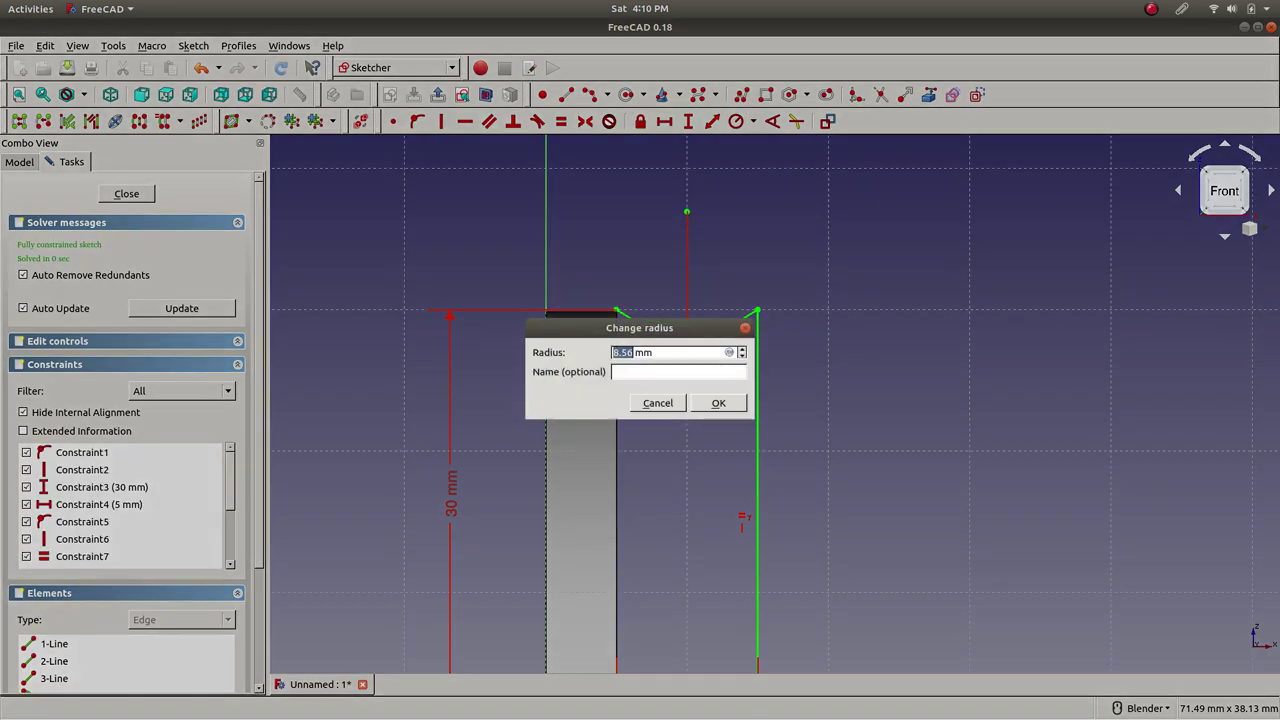
pyautogui.write('1')
pyautogui.press('Return')
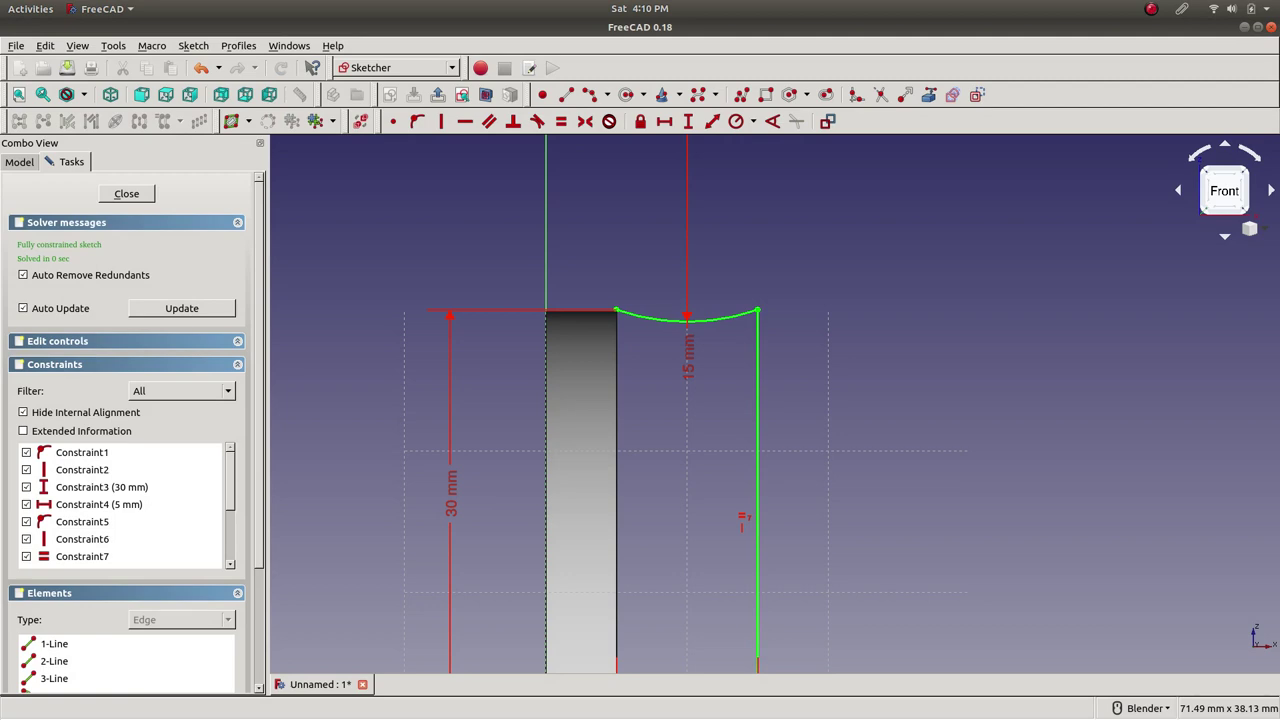
# - Change the arc's radius constraint to 10 mm
pyautogui.doubleClick(688, 366)
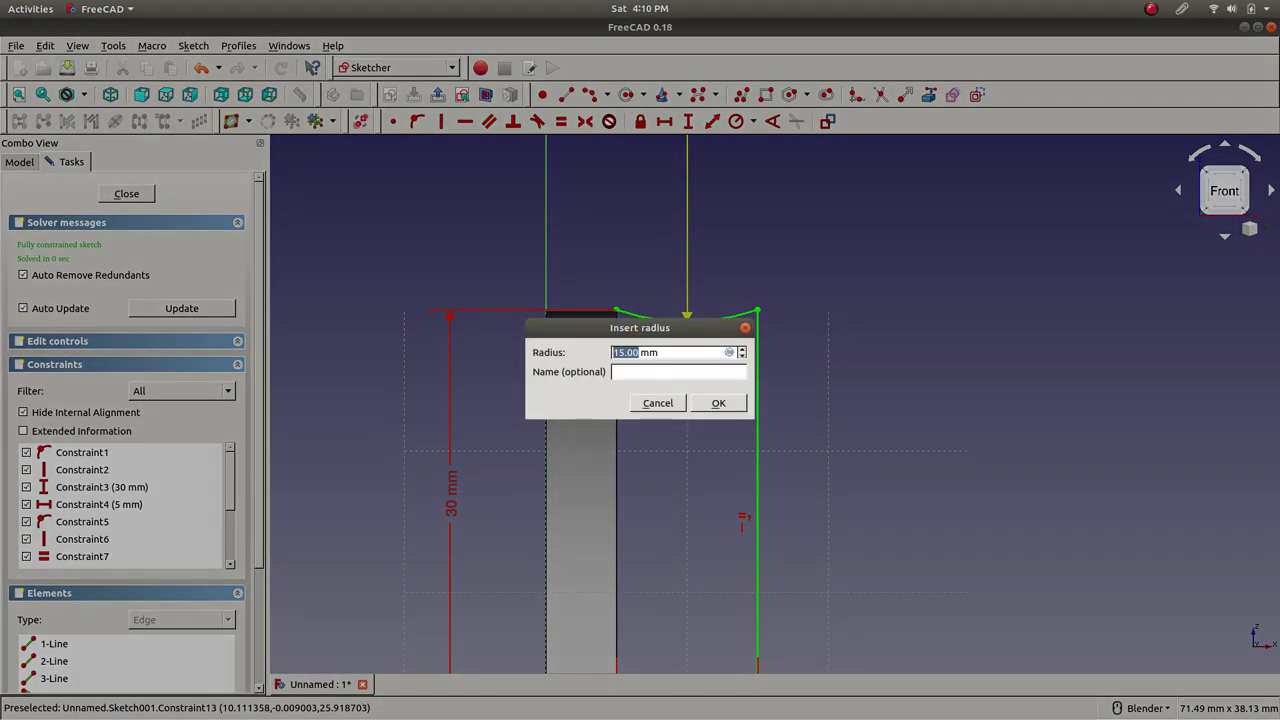
pyautogui.write('10')
pyautogui.press('Return')
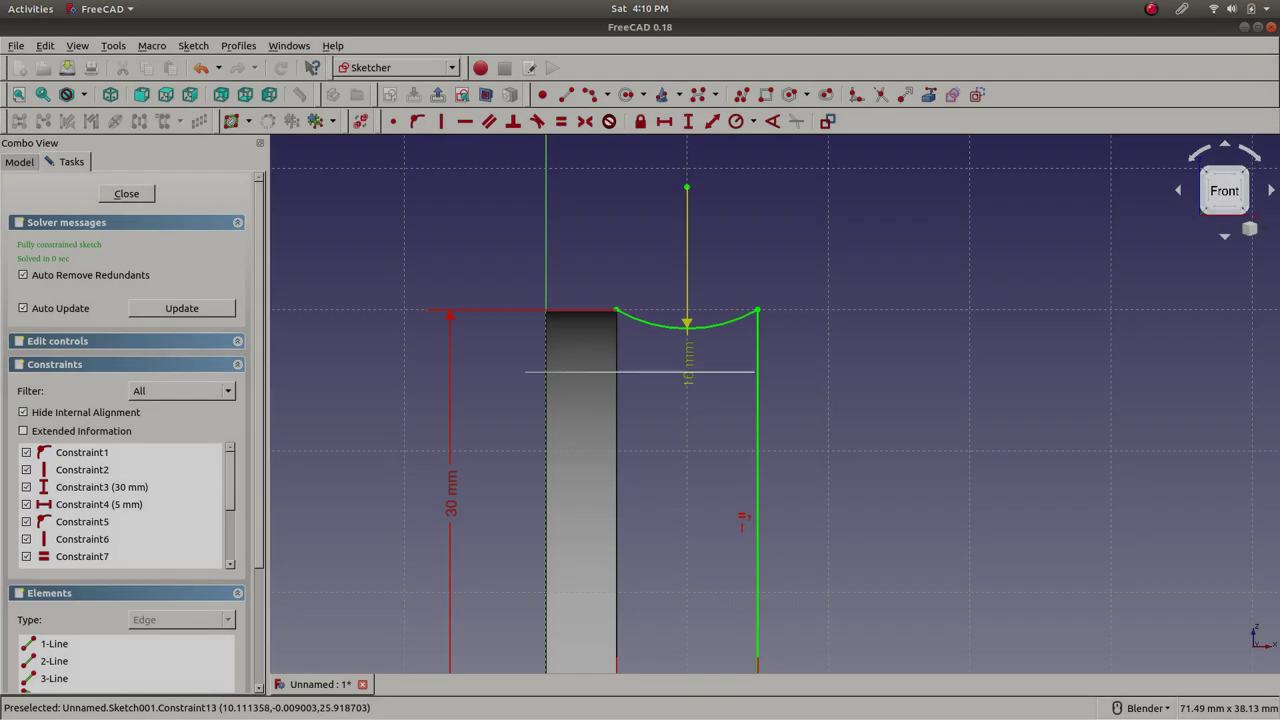
pyautogui.scroll(8, 834, 451)
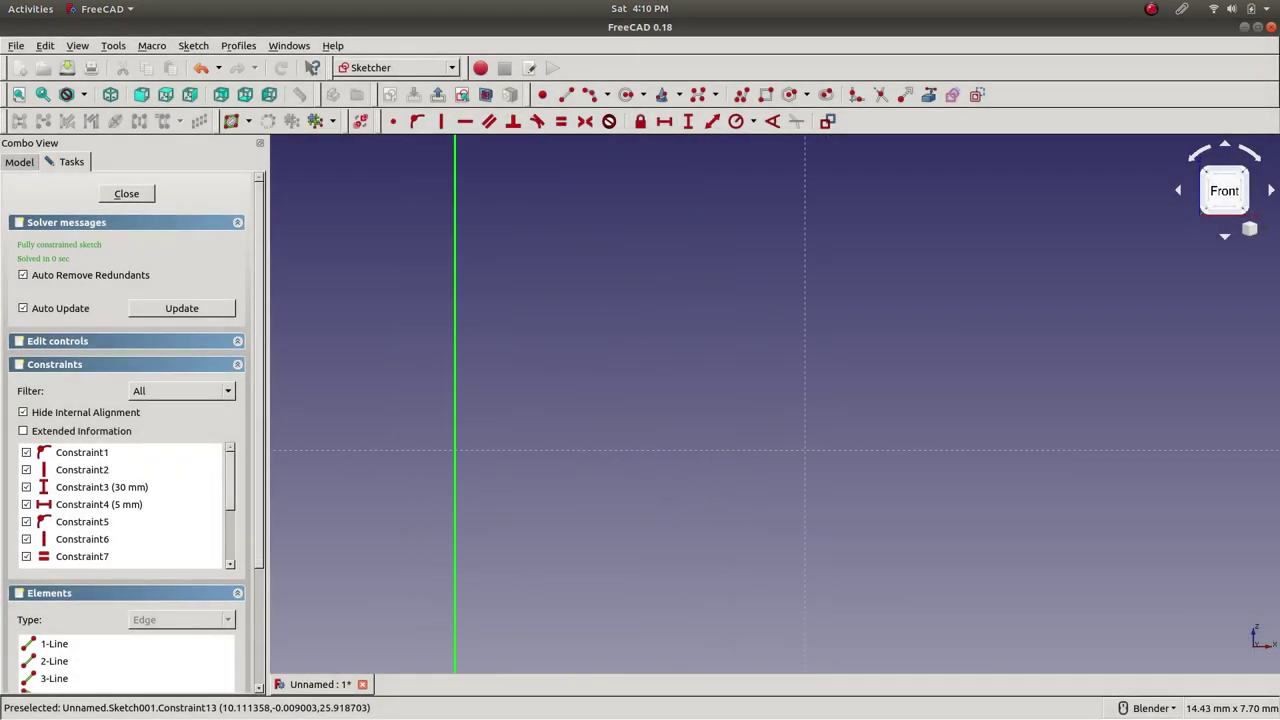
pyautogui.scroll(-12, 714, 475)
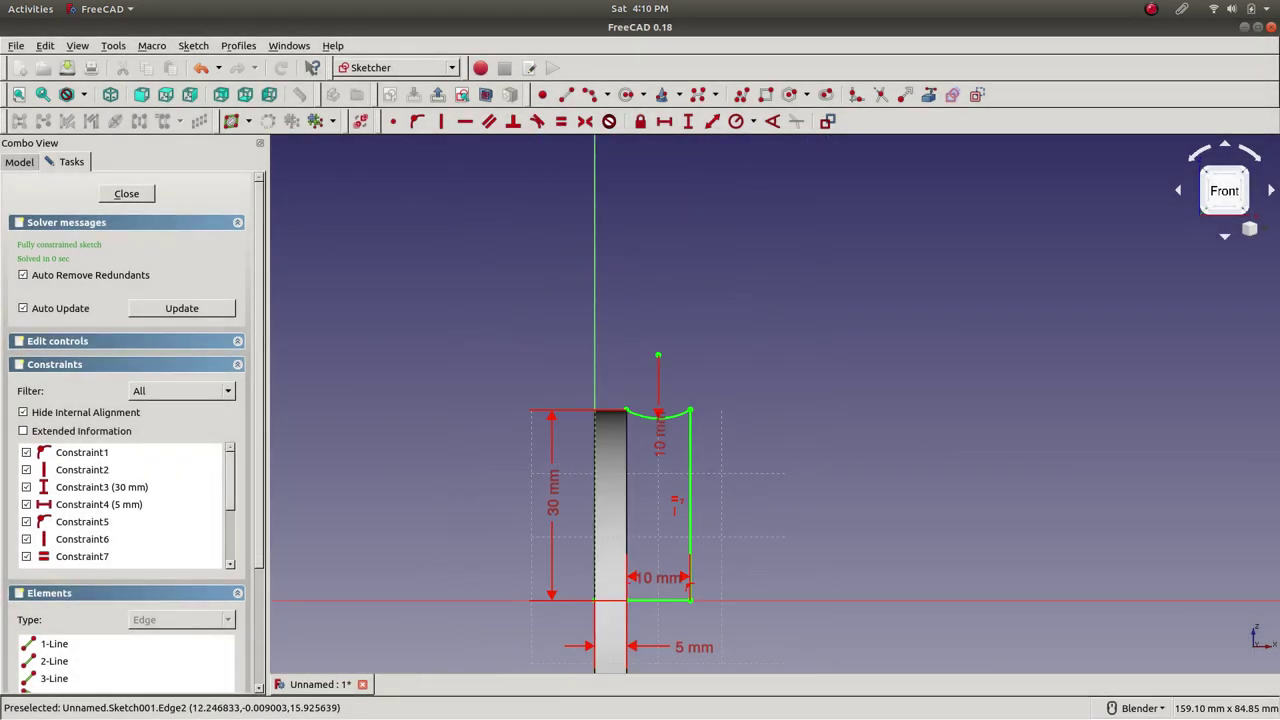
# - Finish editing the second sketch and view the profile against the disc at an angle
pyautogui.click(126, 193)
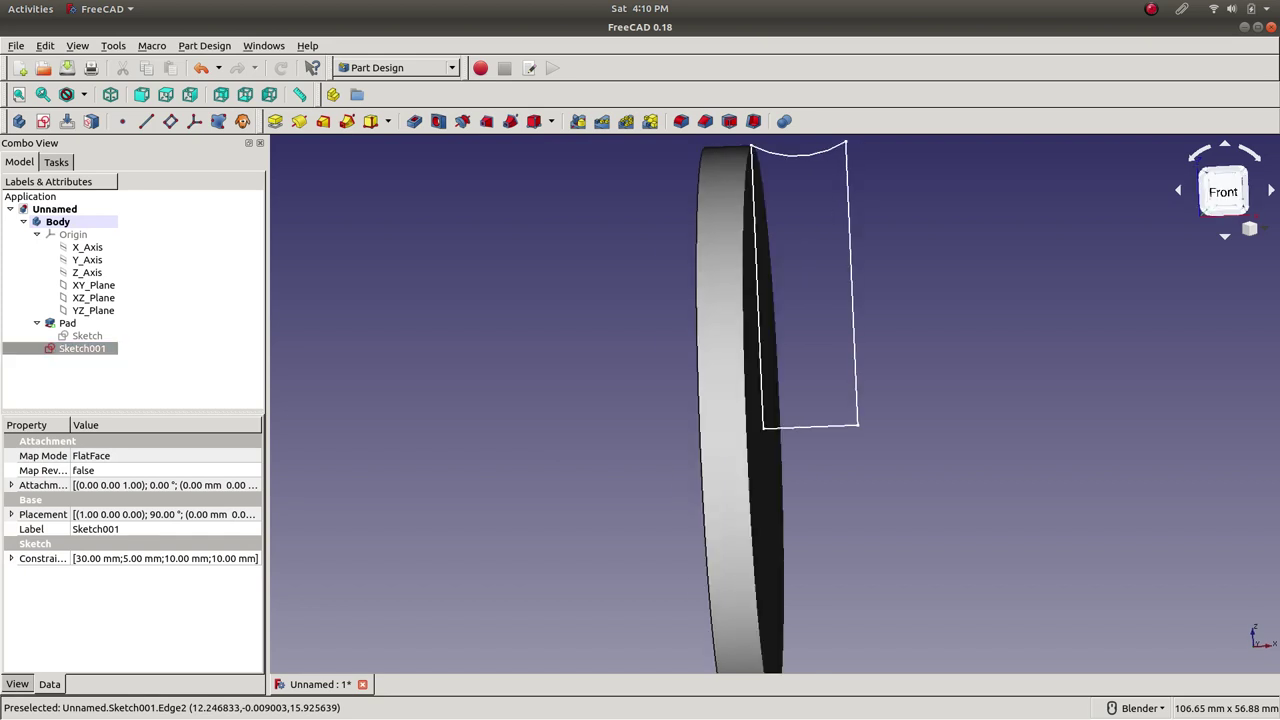
pyautogui.scroll(6, 640, 457)
pyautogui.scroll(-10, 630, 459)
pyautogui.moveTo(618, 461)
pyautogui.mouseDown(button='middle')
pyautogui.moveTo(760, 450)
pyautogui.moveTo(680, 430)
pyautogui.moveTo(622, 450)
pyautogui.moveTo(655, 450)
pyautogui.mouseUp(button='middle')
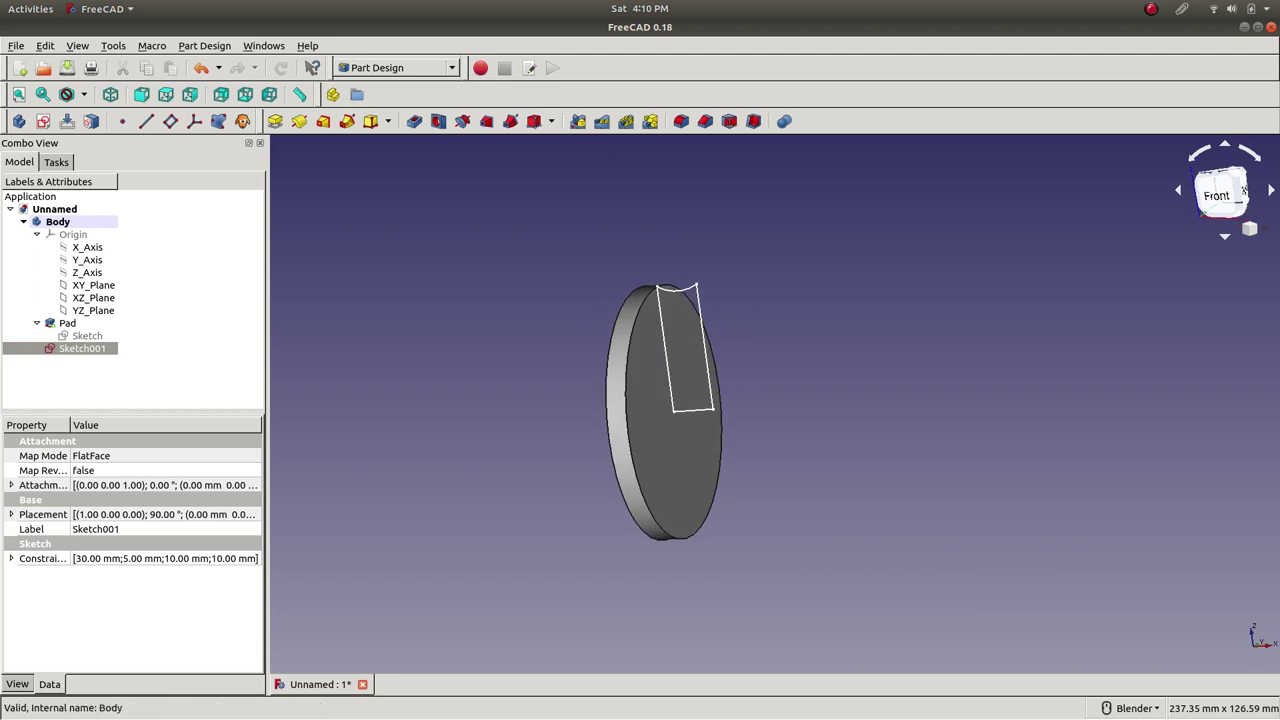
# - Collapse the Origin and Pad groups in the body's tree while checking the pad and both sketches
pyautogui.doubleClick(72, 234)
pyautogui.click(67, 247)
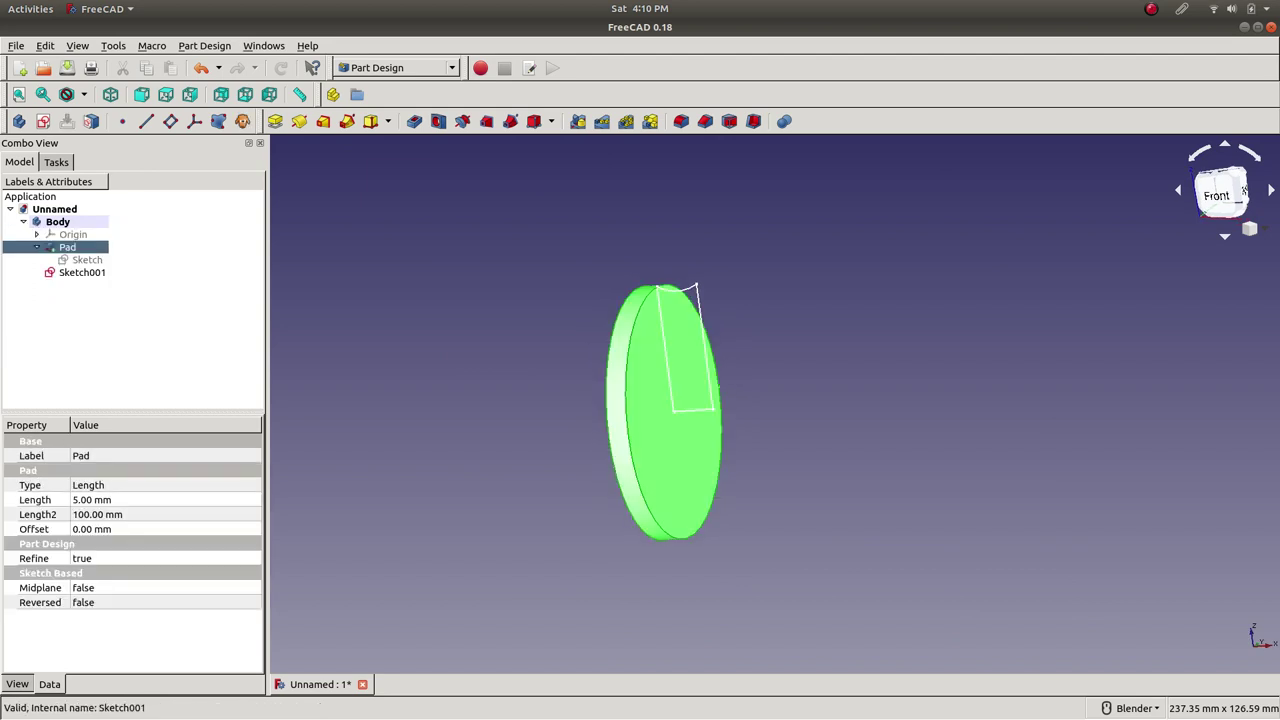
pyautogui.click(81, 272)
pyautogui.click(87, 259)
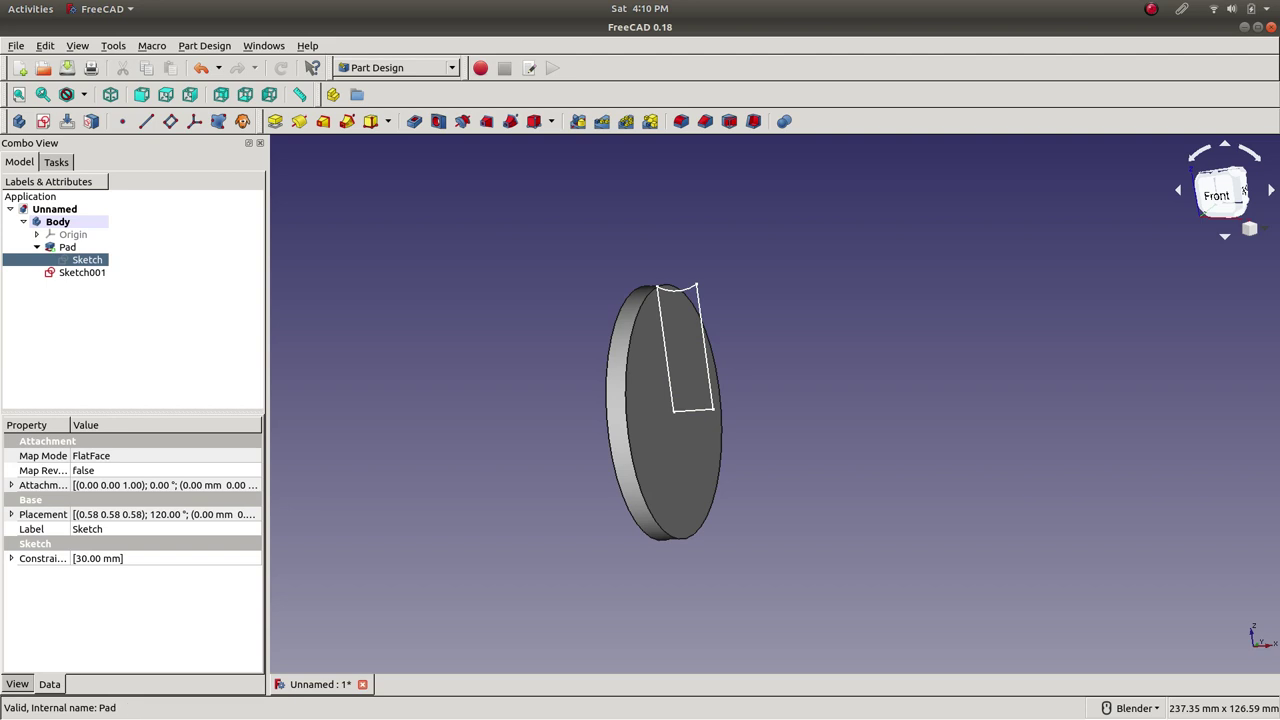
pyautogui.click(36, 247)
# - Rename the disc's pad feature as SideLeft
pyautogui.click(67, 247)
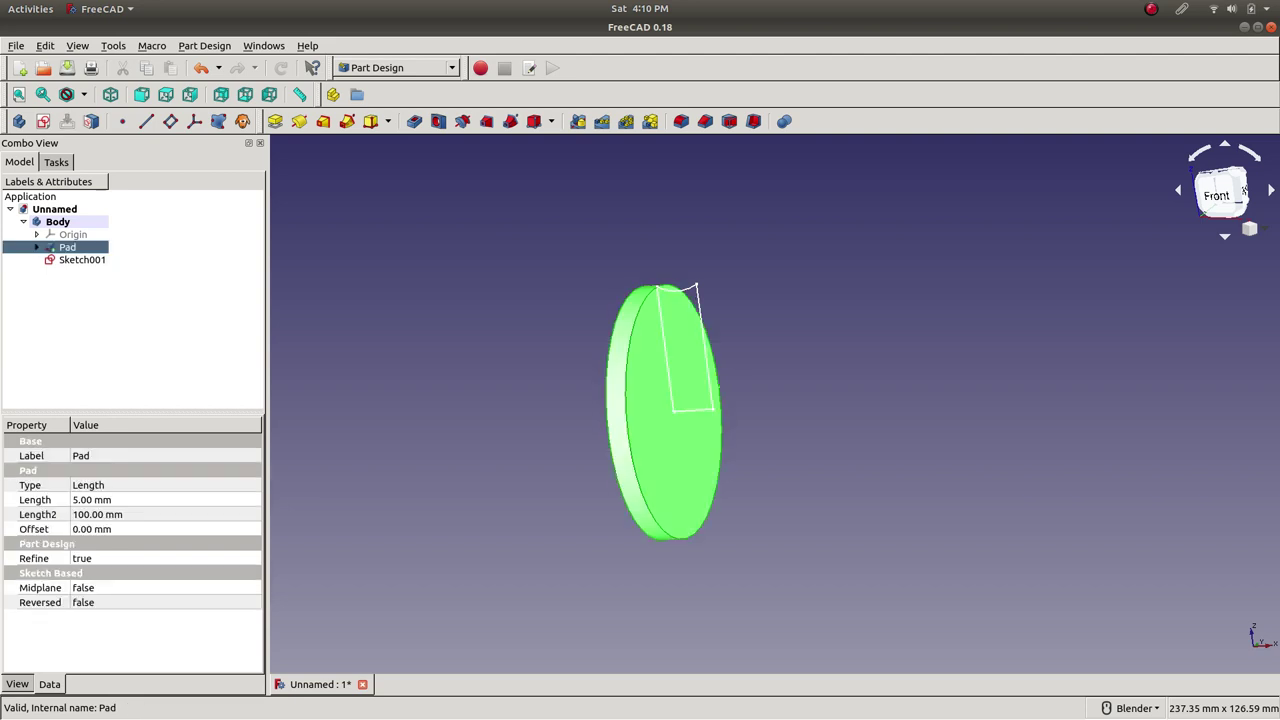
pyautogui.click(80, 455)
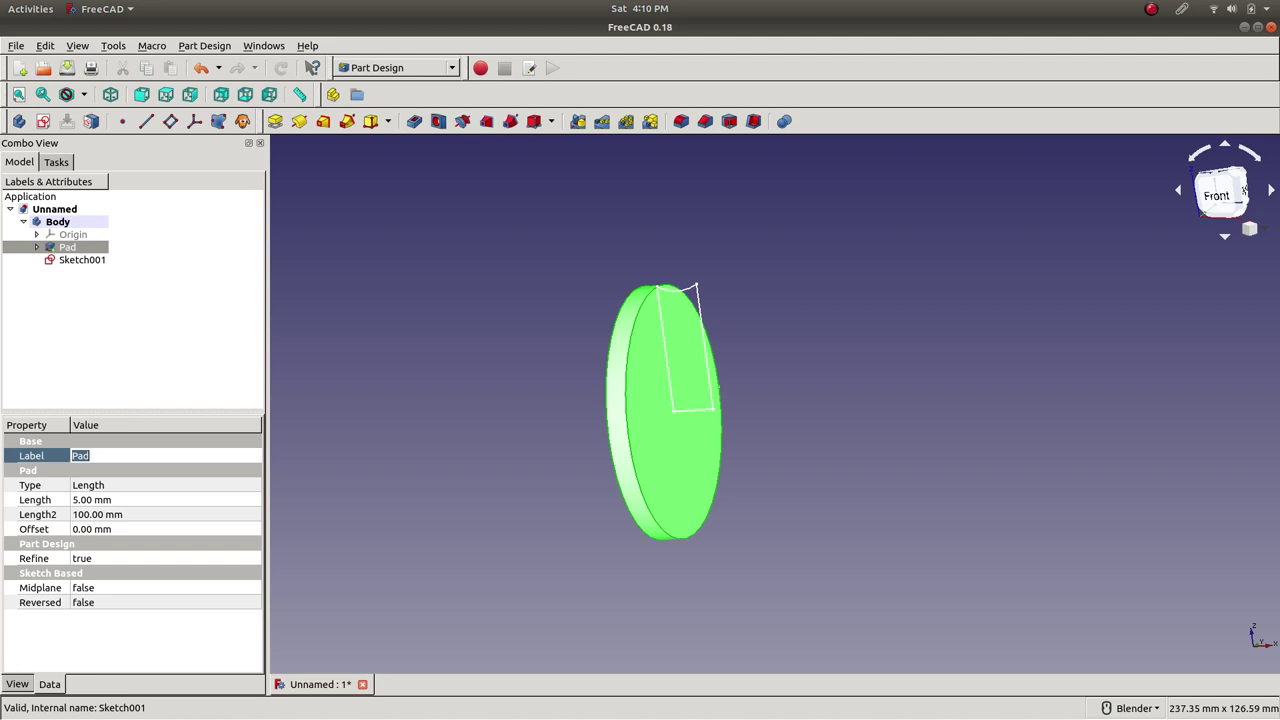
pyautogui.write('Cir')
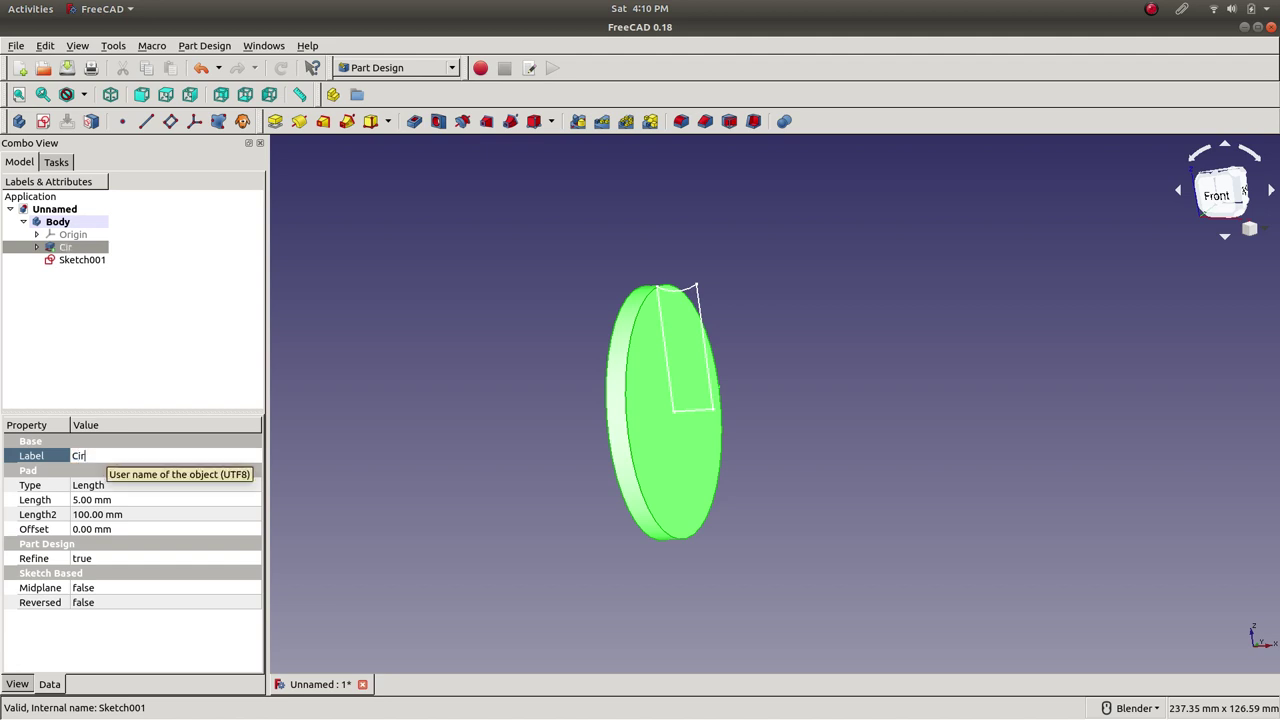
pyautogui.write('SideLeft')
pyautogui.press('Return')
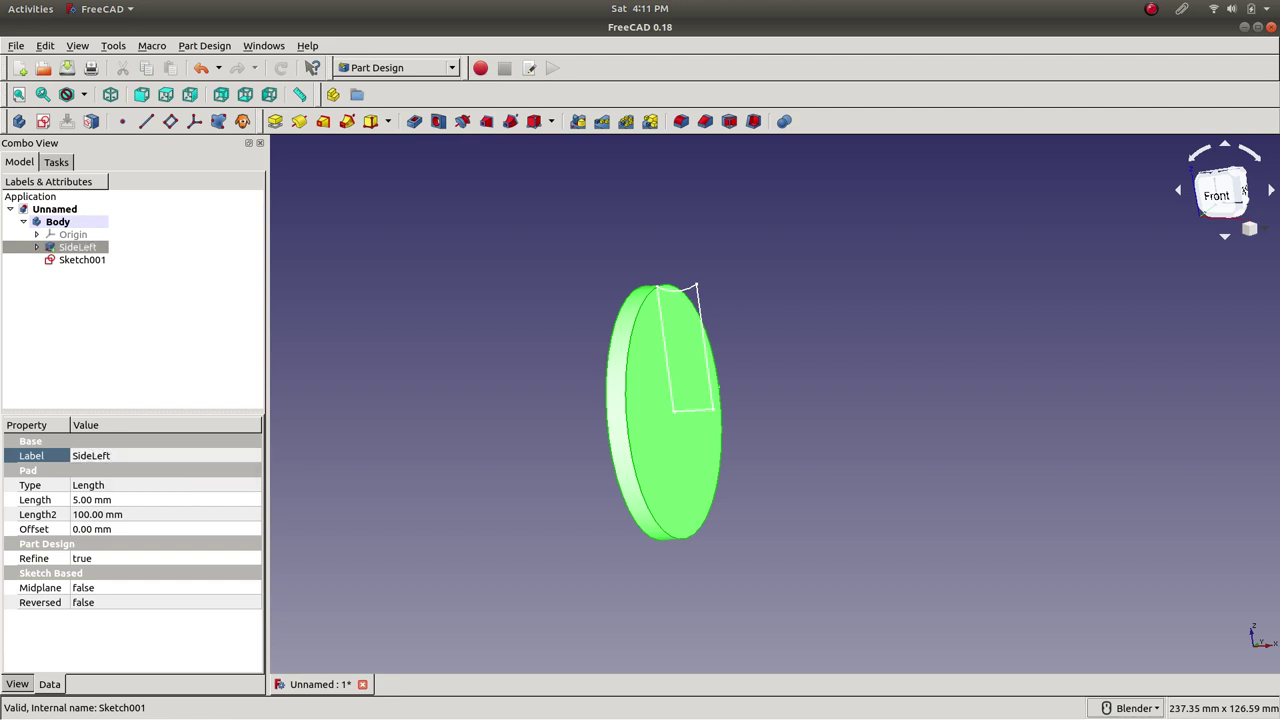
pyautogui.click(77, 247)
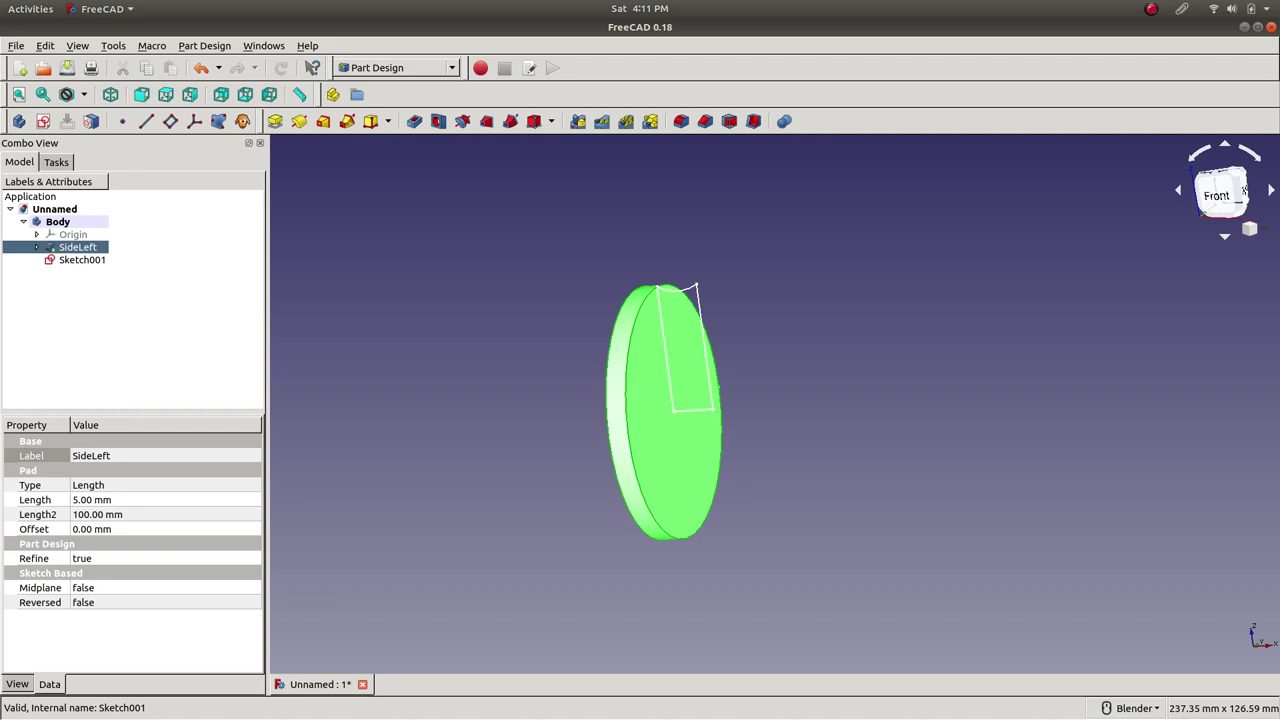
pyautogui.click(82, 259)
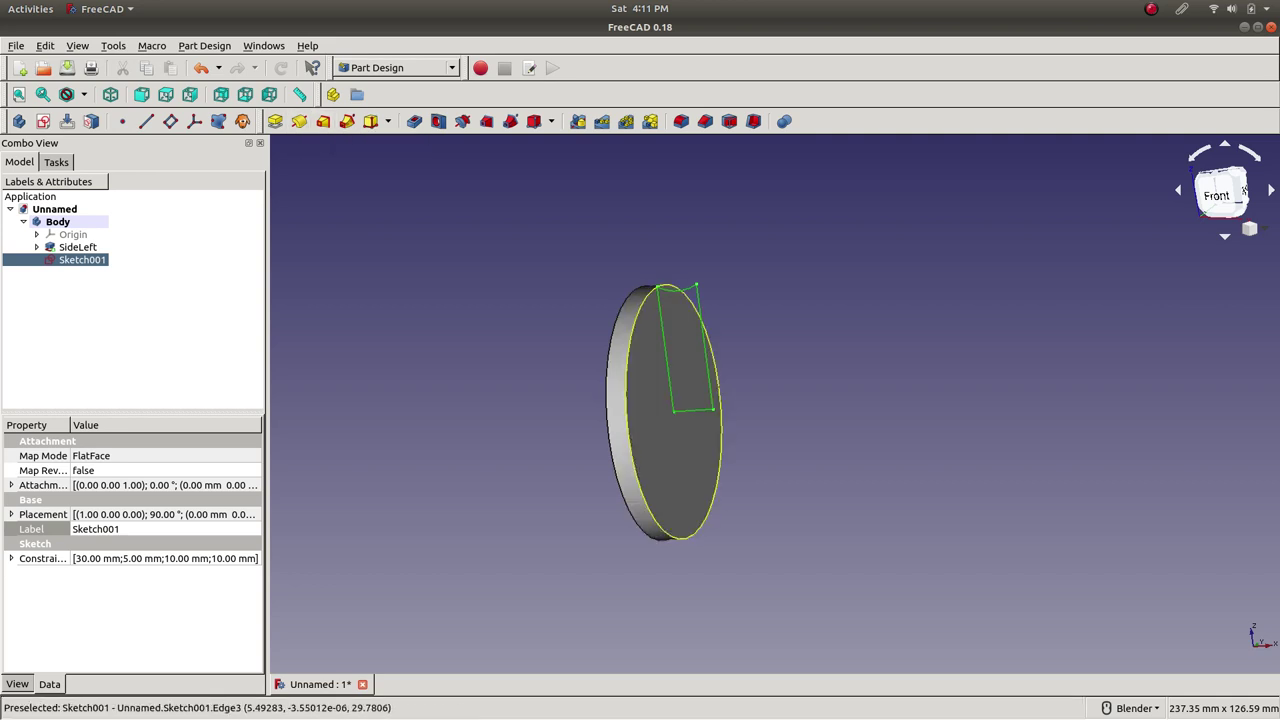
pyautogui.moveTo(699, 507)
pyautogui.mouseDown(button='middle')
pyautogui.moveTo(610, 500)
pyautogui.moveTo(600, 440)
pyautogui.moveTo(635, 485)
pyautogui.mouseUp(button='middle')
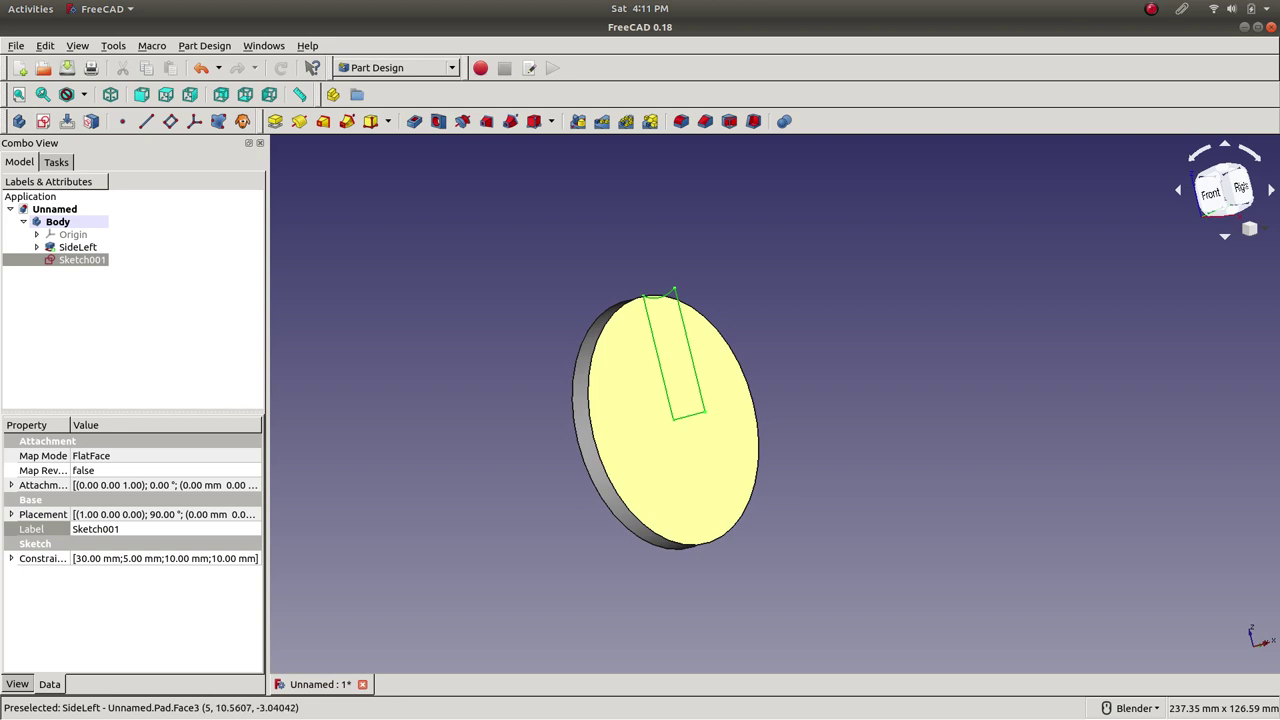
pyautogui.moveTo(600, 298); pyautogui.dragTo(621, 332, button='middle')
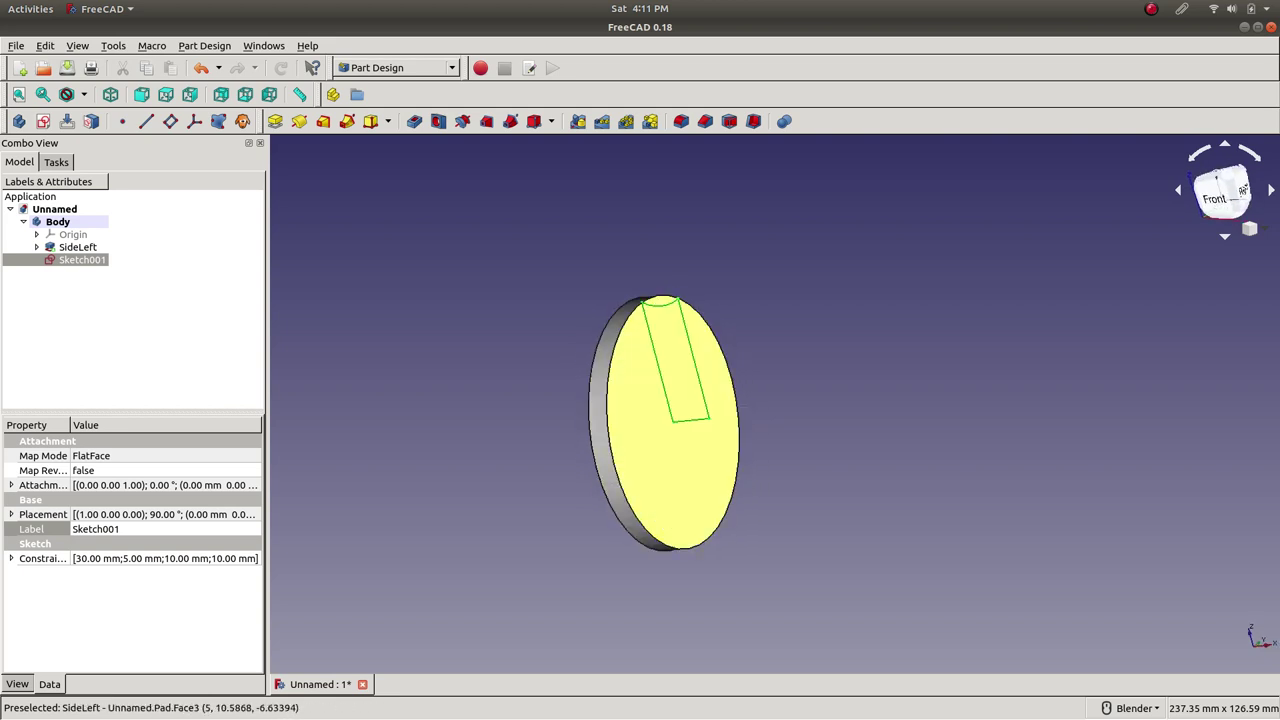
pyautogui.click(585, 520)
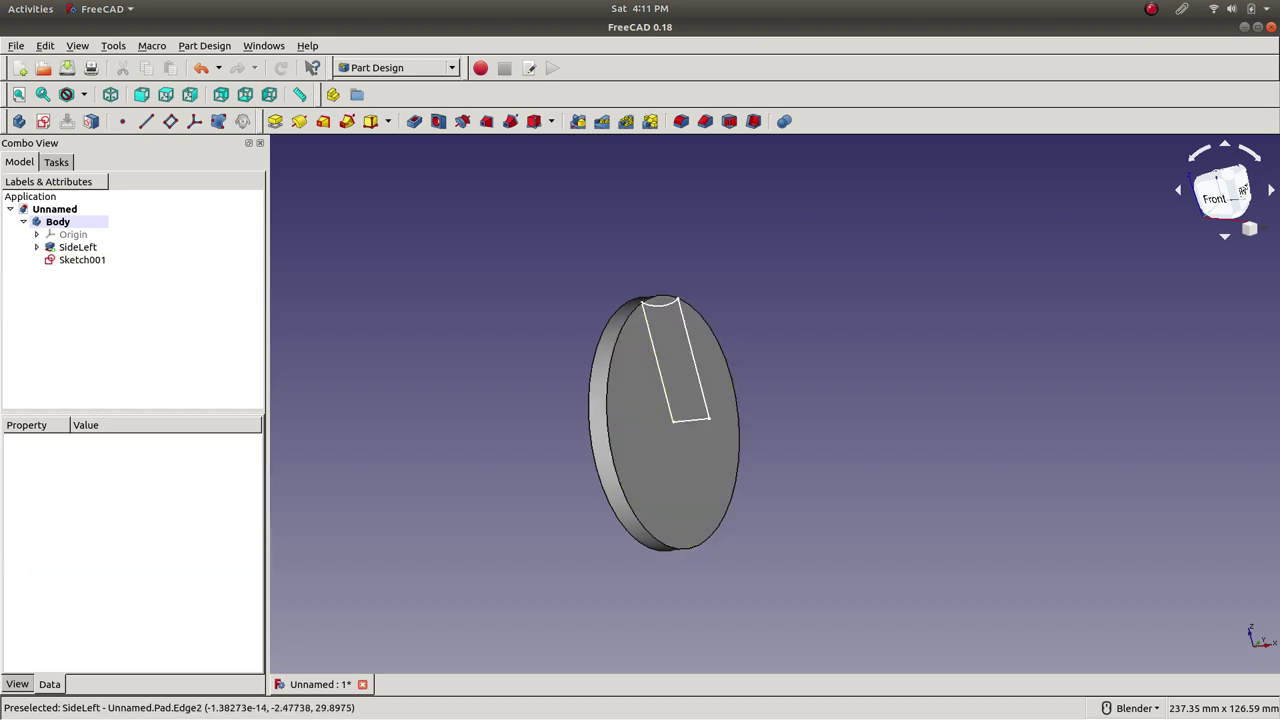
# - Revolve the second sketch, Sketch001, by 360° around the base X axis, picked in the model as the axis reference
pyautogui.click(82, 260)
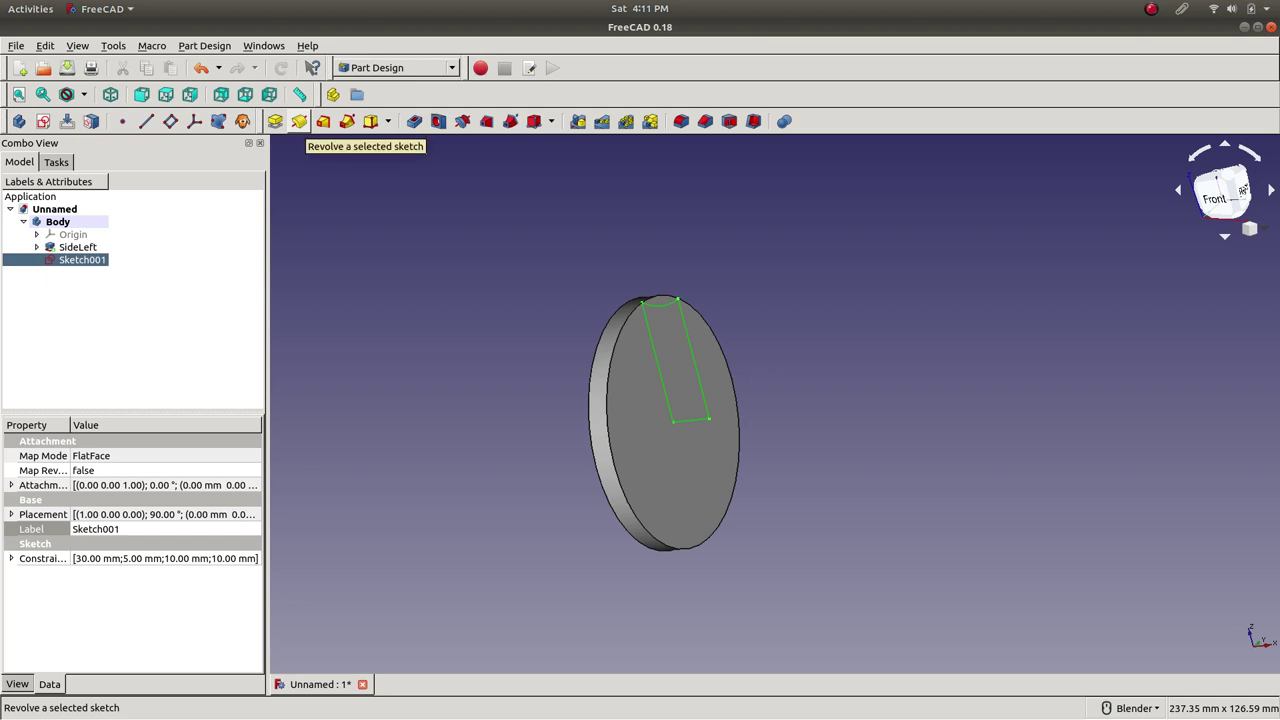
pyautogui.click(299, 121)
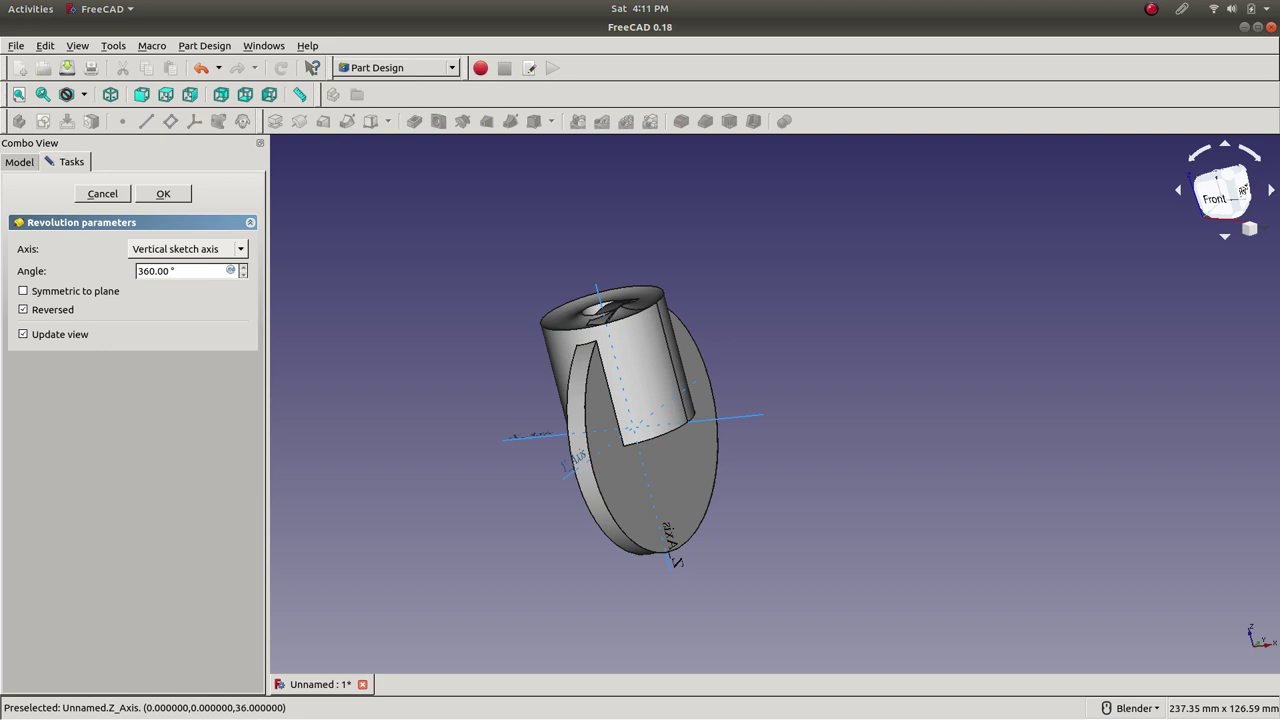
pyautogui.click(185, 248)
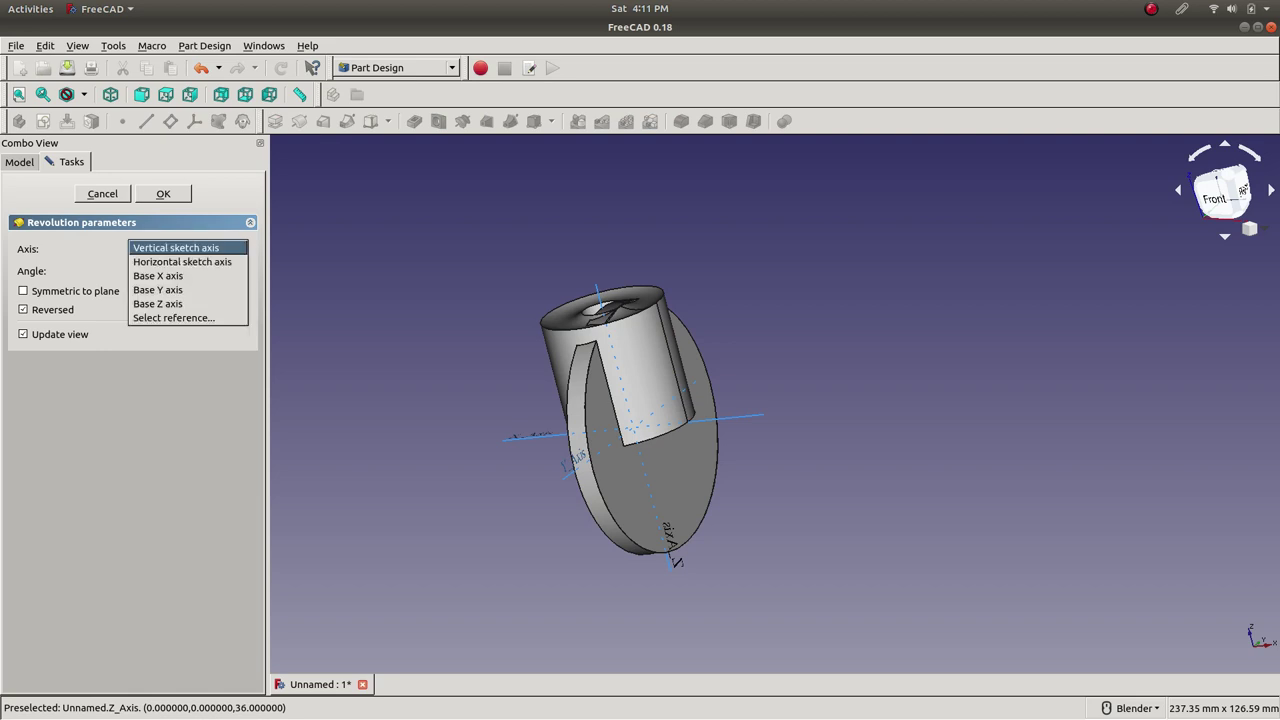
pyautogui.press('Down')
pyautogui.press('Down')
pyautogui.press('Down')
pyautogui.press('Down')
pyautogui.press('Down')
pyautogui.press('Return')
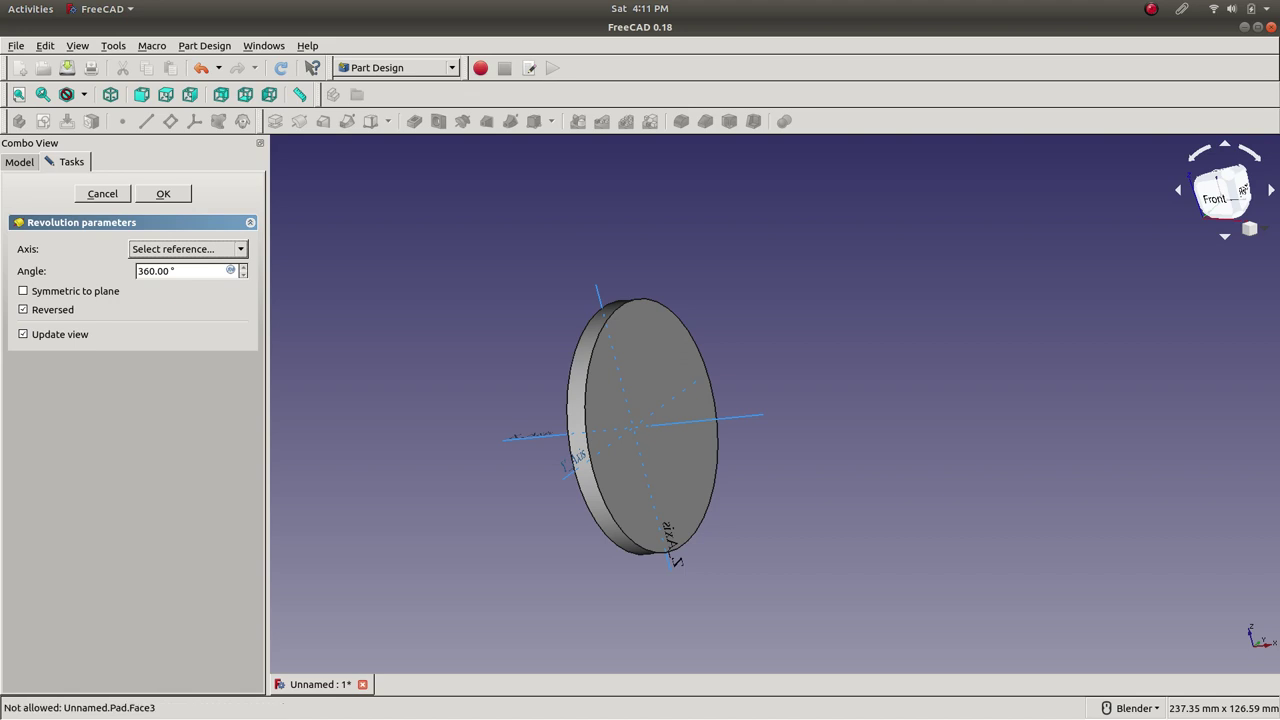
pyautogui.click(752, 415)
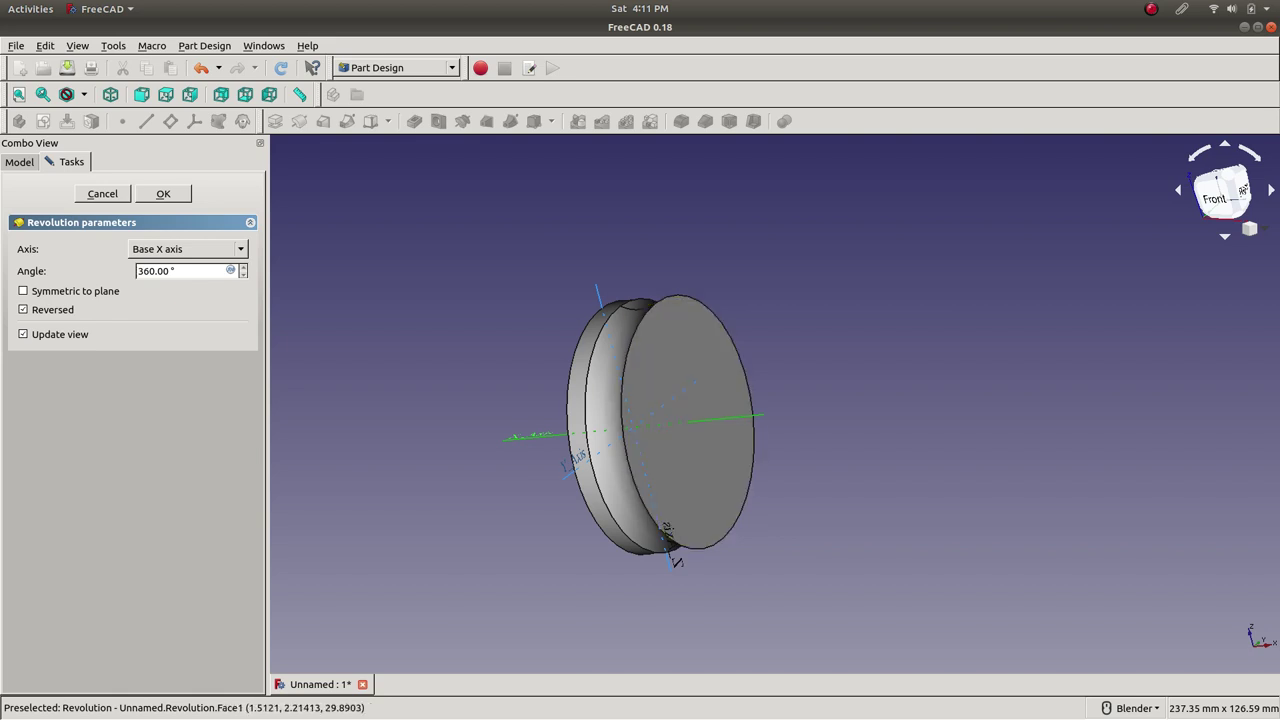
# - Preview partial revolutions by varying the angle down to 10° and back up to 360°
pyautogui.scroll(-11, 183, 270)
pyautogui.scroll(-9, 150, 270)
pyautogui.scroll(1, 150, 270)
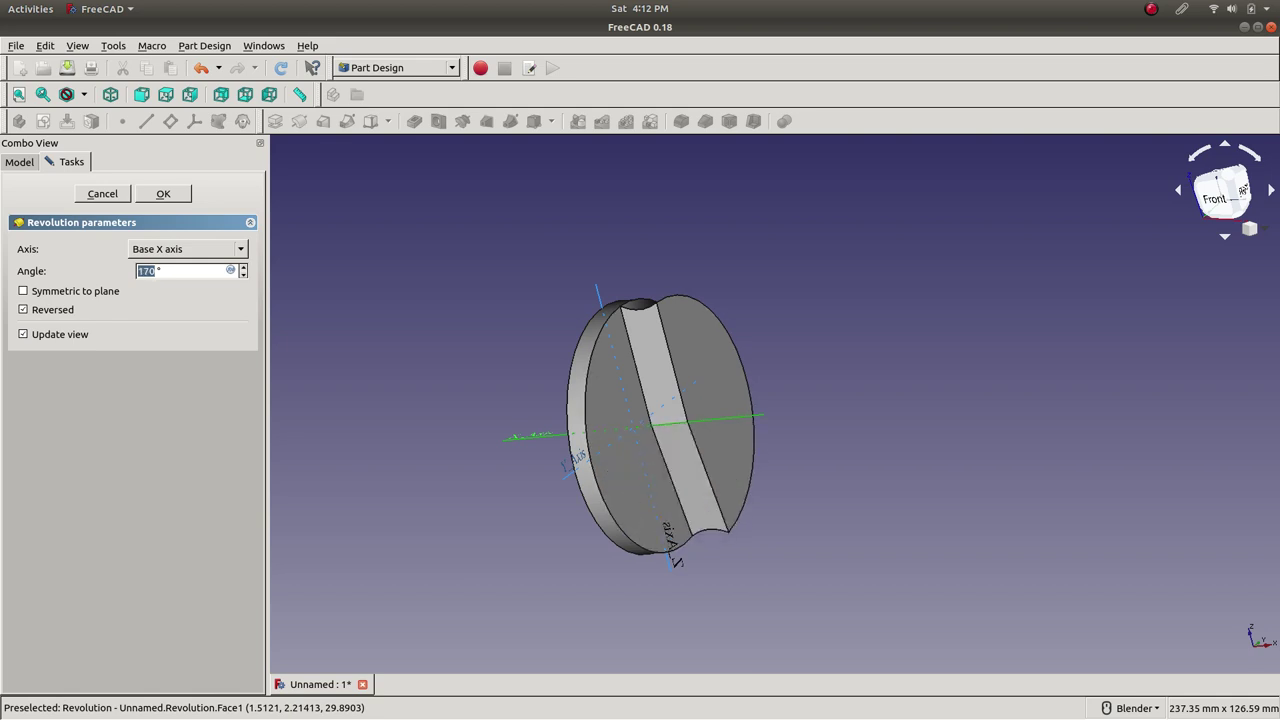
pyautogui.scroll(13, 150, 270)
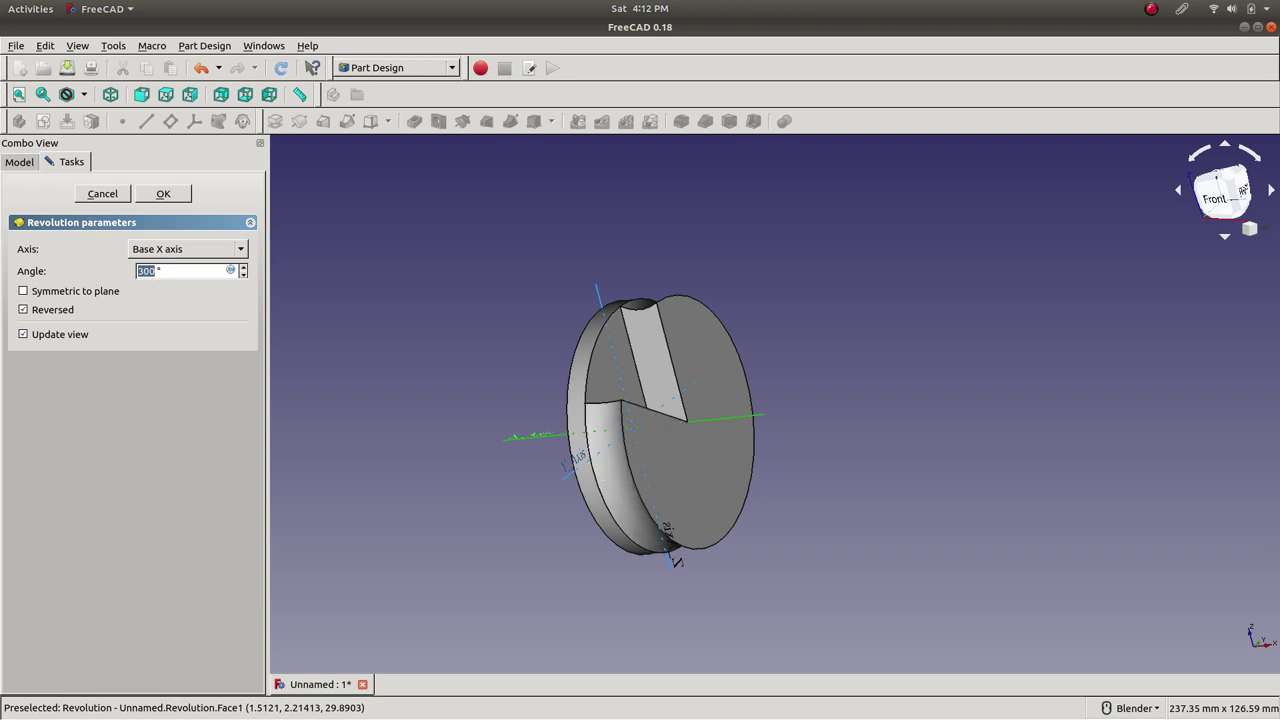
pyautogui.scroll(-20, 150, 270)
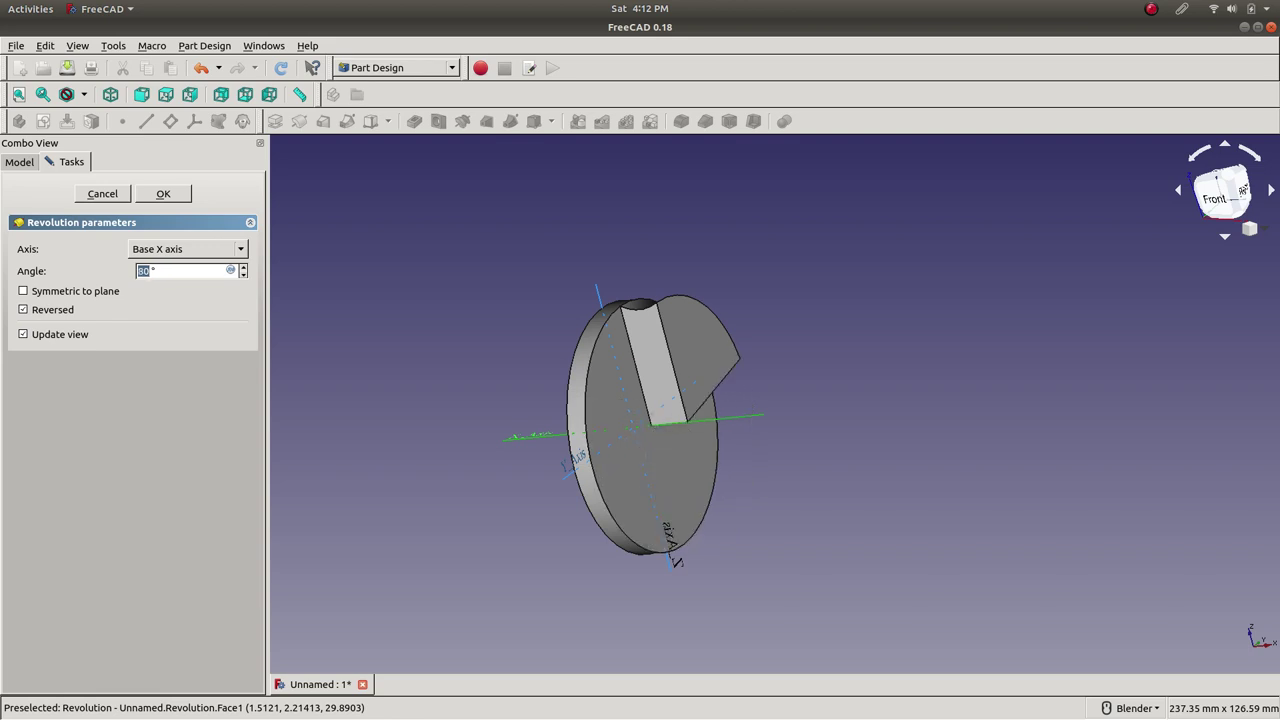
pyautogui.scroll(-7, 150, 270)
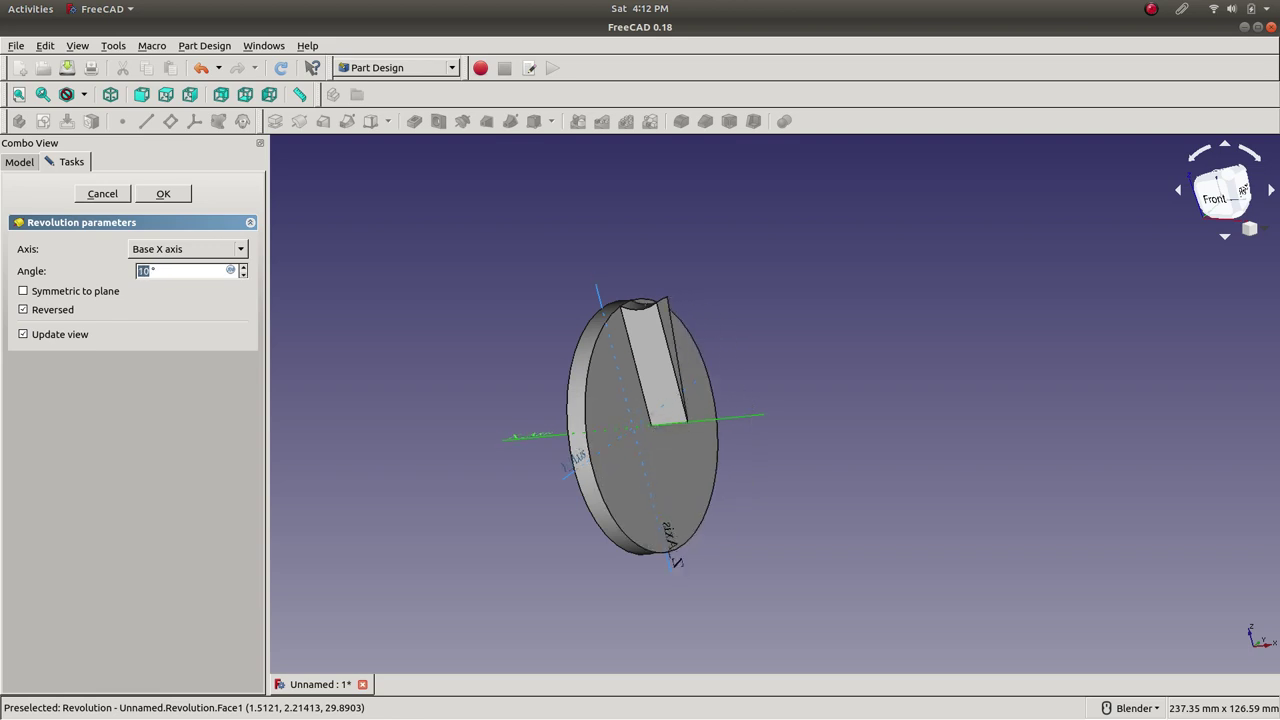
pyautogui.scroll(17, 150, 270)
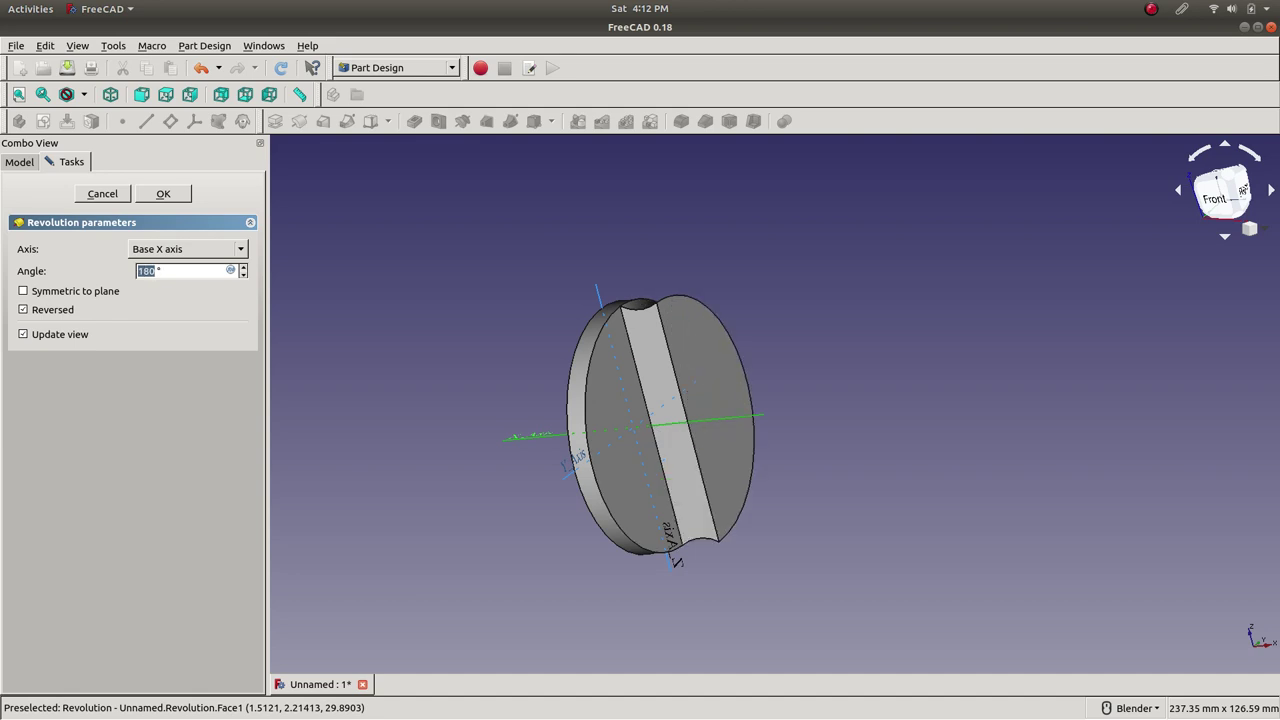
pyautogui.scroll(-2, 150, 270)
pyautogui.scroll(17, 150, 270)
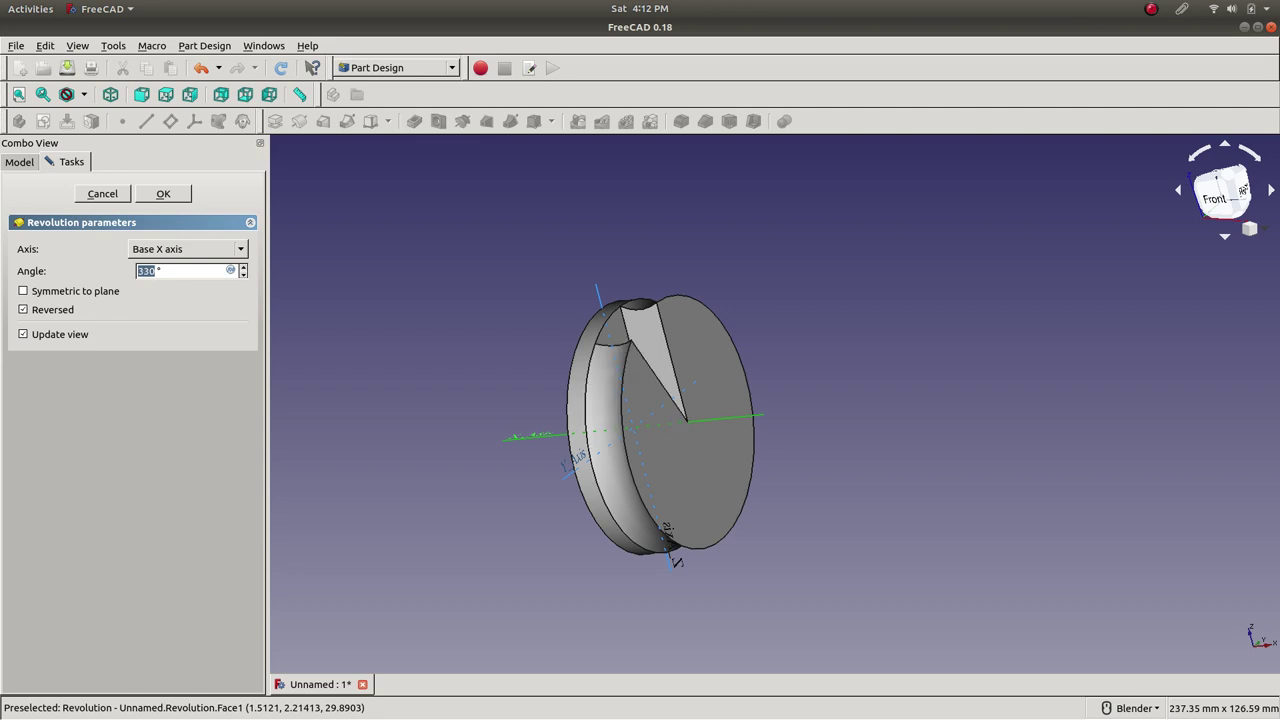
pyautogui.scroll(3, 150, 270)
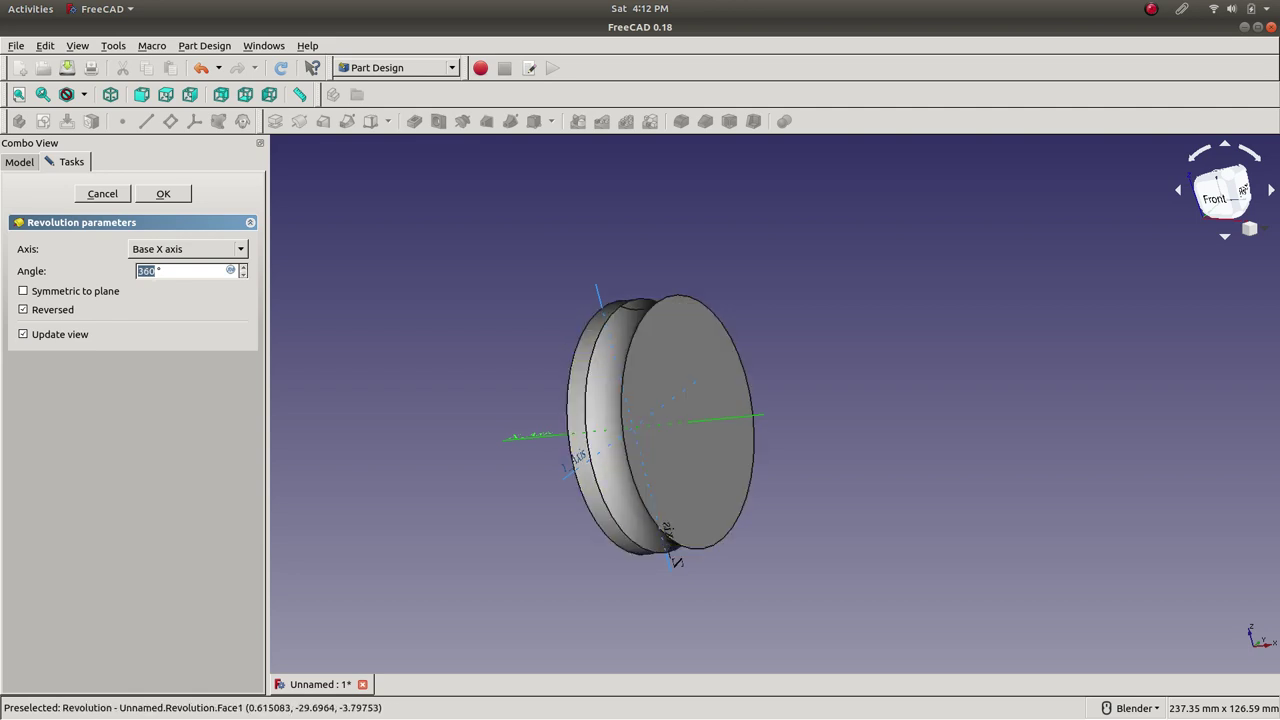
# - Accept the 360° revolution and highlight the resulting feature in the body's tree
pyautogui.press('Return')
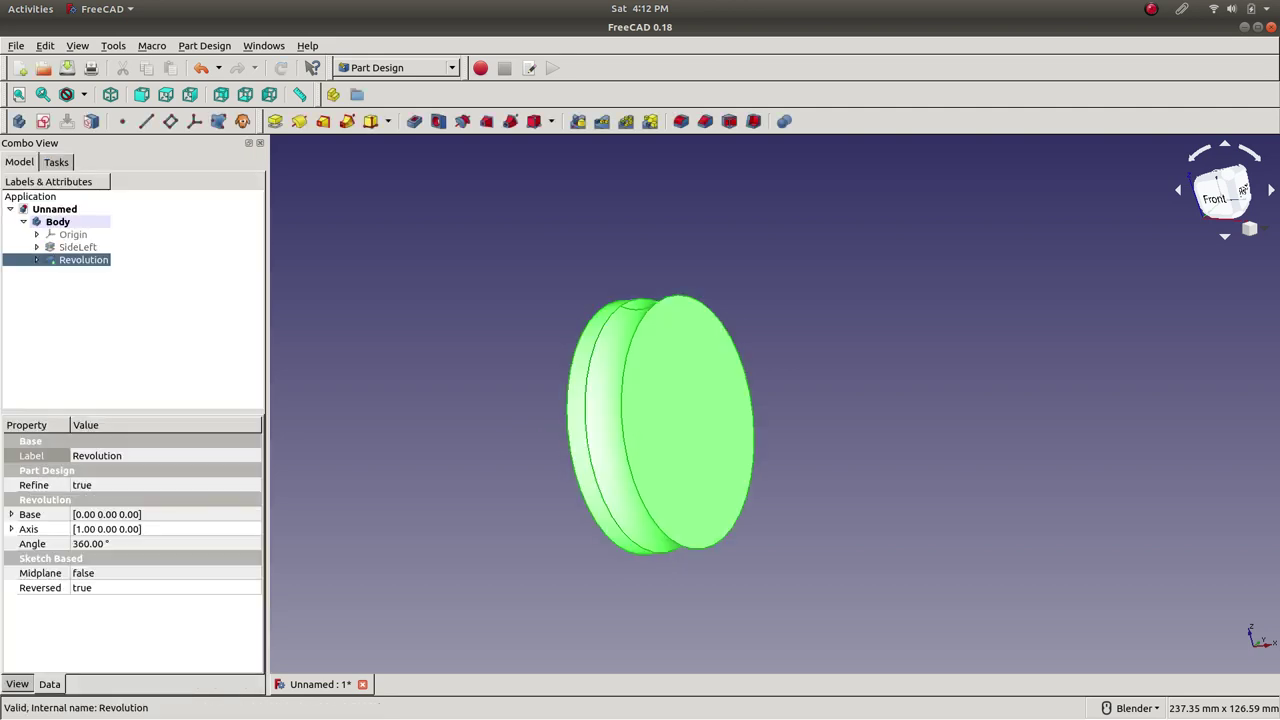
pyautogui.press('Escape')
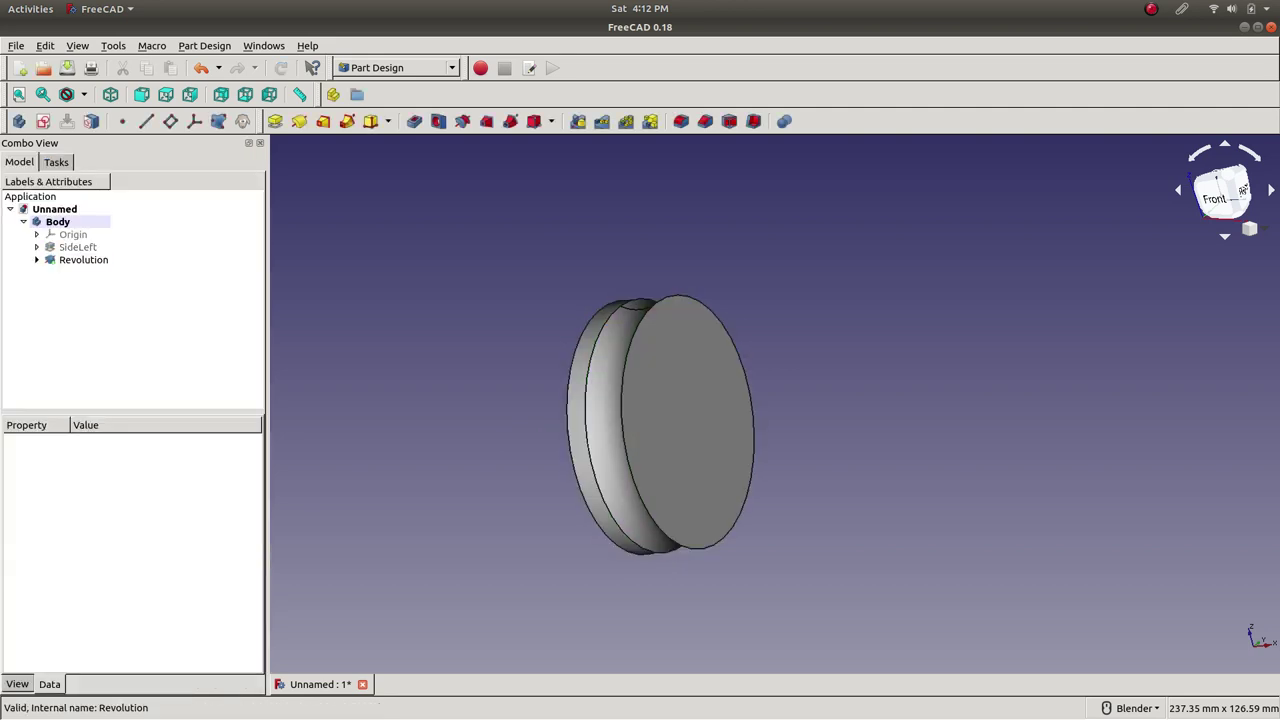
pyautogui.click(83, 259)
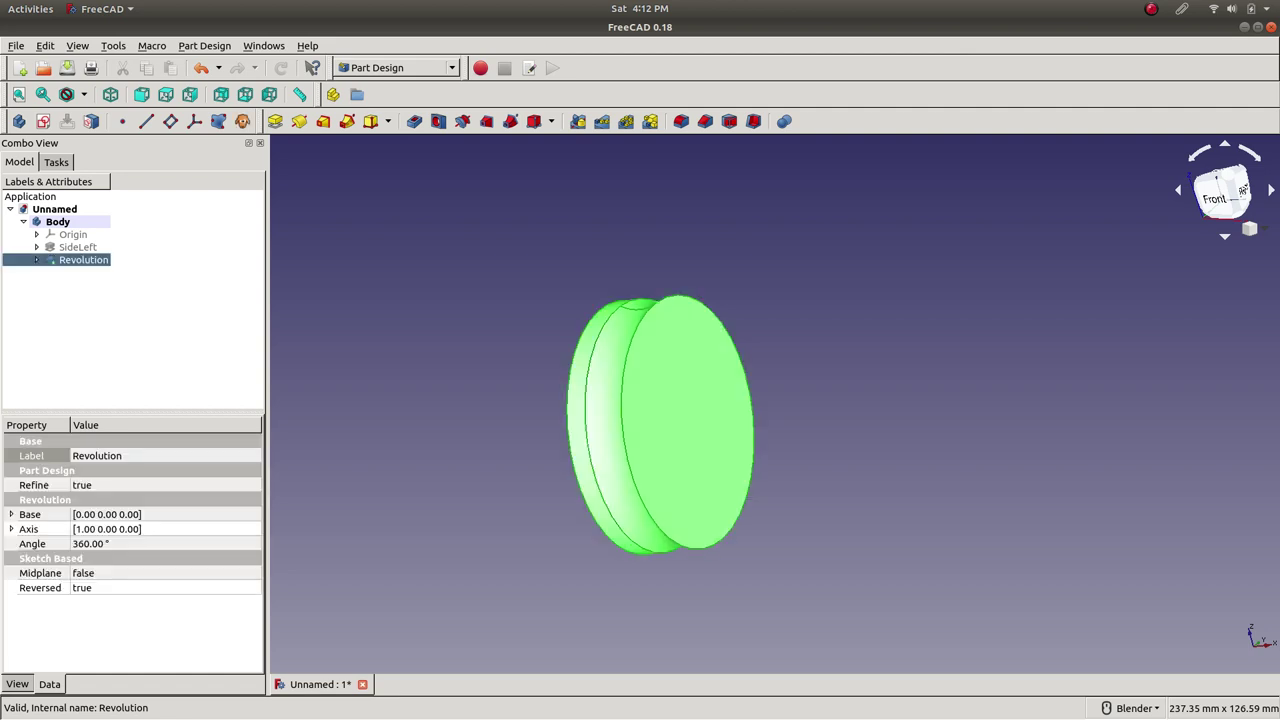
pyautogui.press('Escape')
# - Open the revolution's sketch for editing and move the profile's width dimension below the 5 mm offset dimension
pyautogui.click(83, 259)
pyautogui.press('Right')
pyautogui.press('Down')
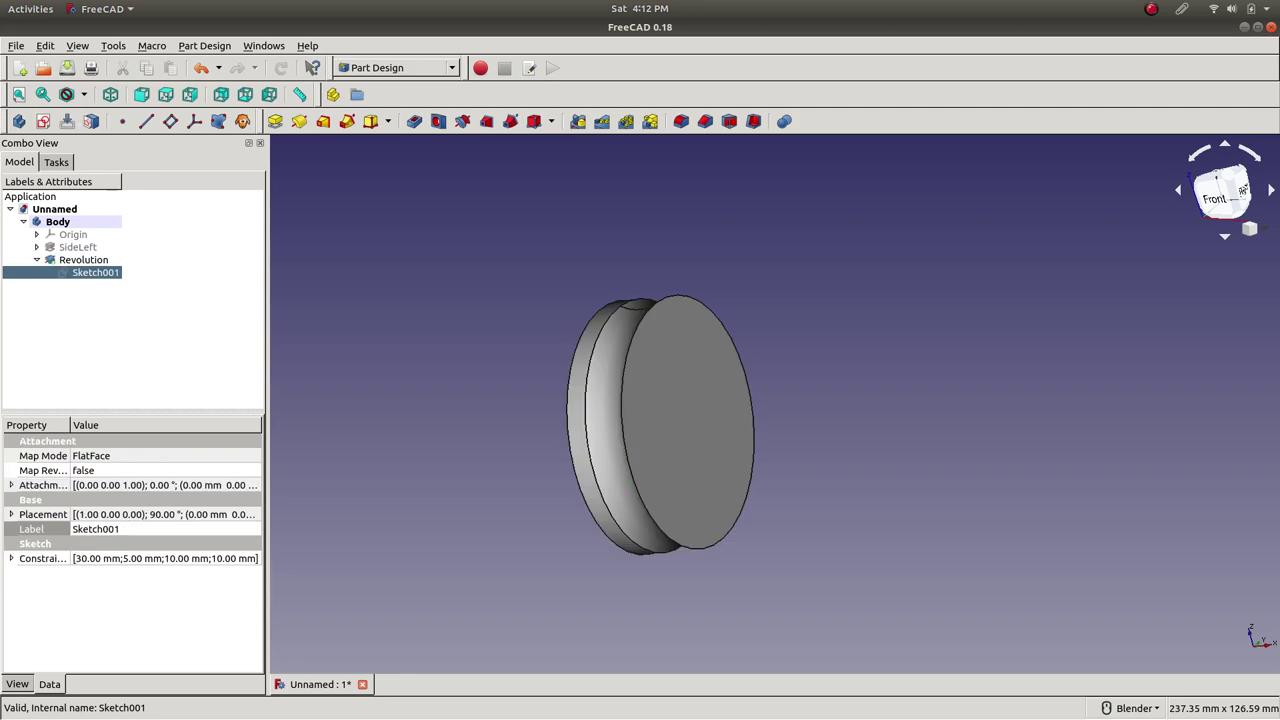
pyautogui.rightClick(105, 273)
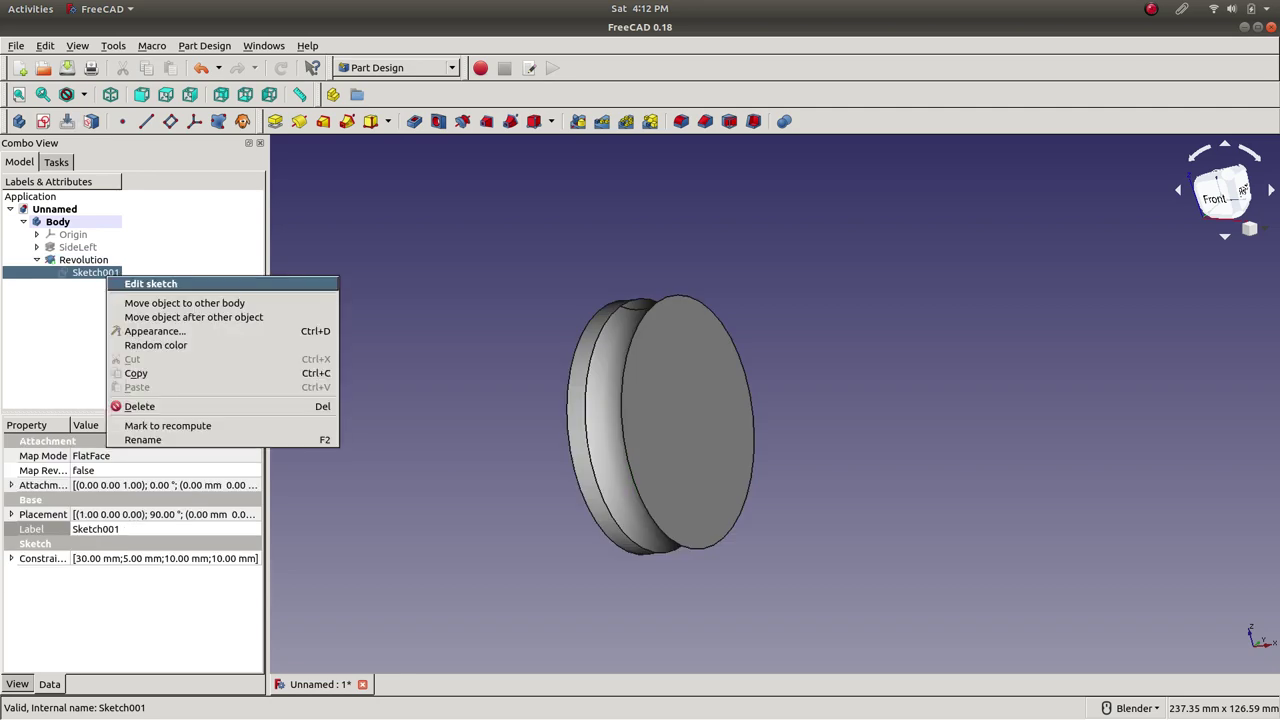
pyautogui.click(150, 283)
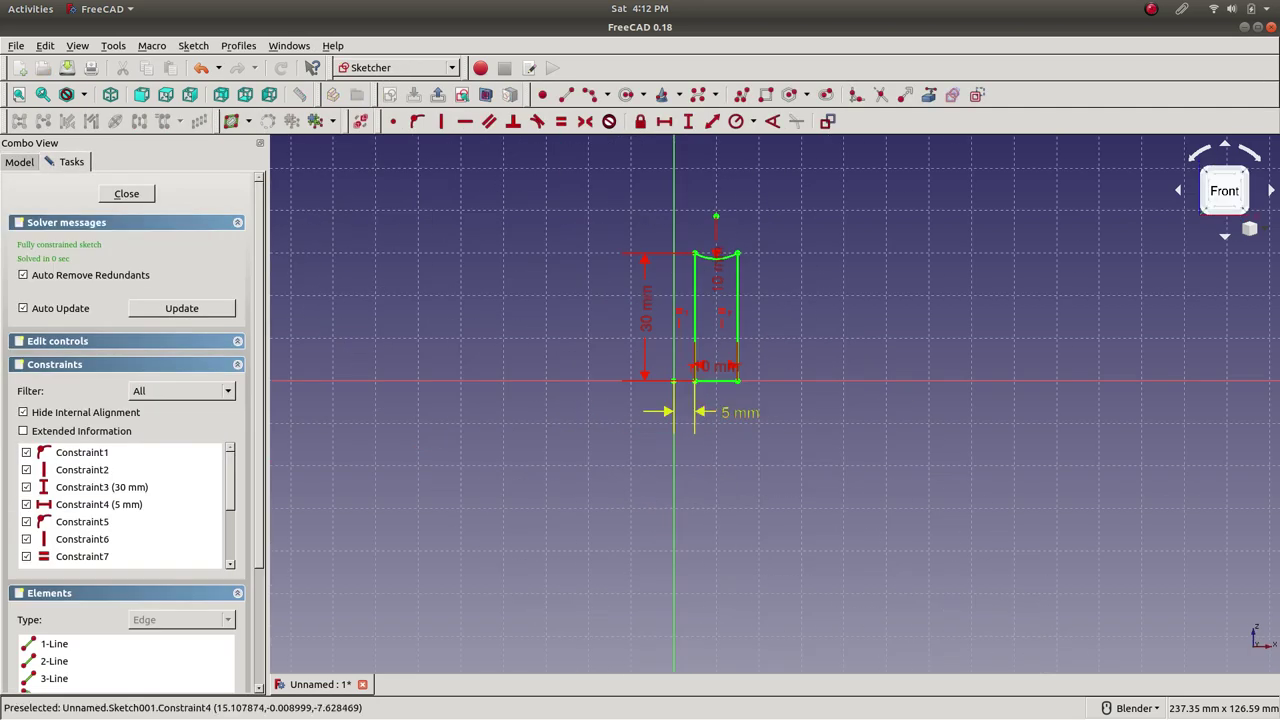
pyautogui.moveTo(706, 370); pyautogui.dragTo(778, 495)
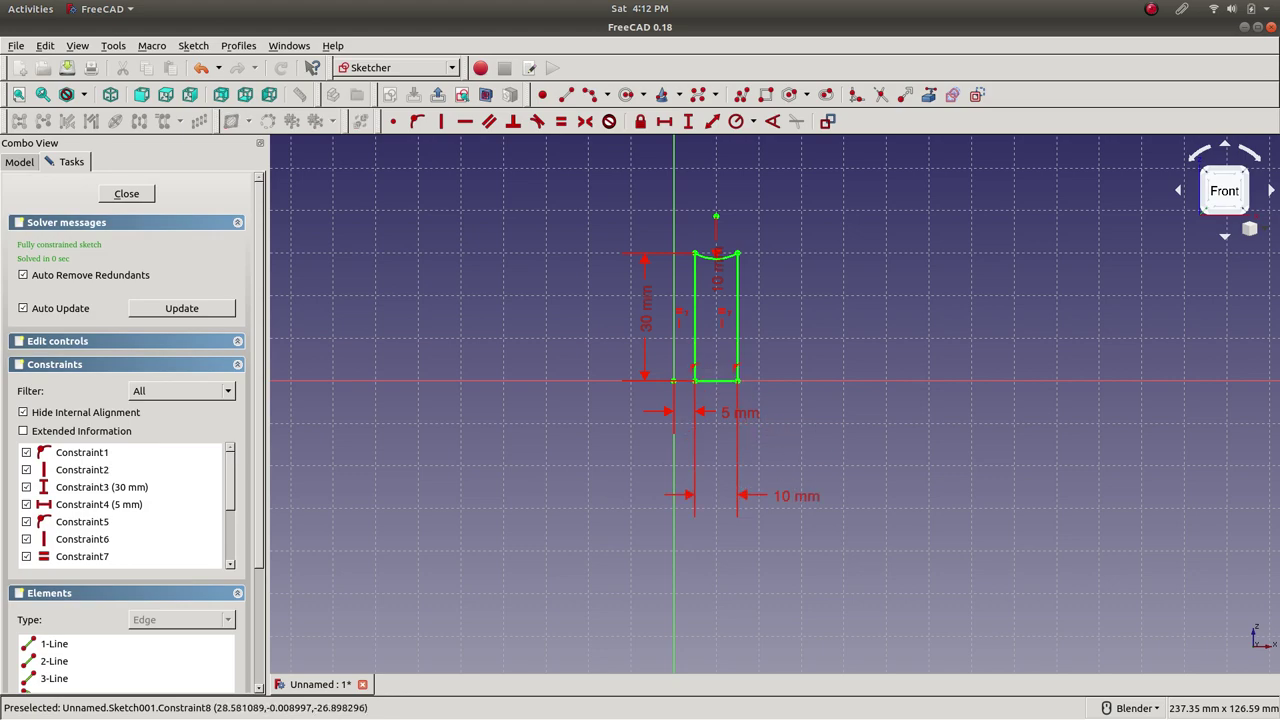
# - Set the profile's Round thickness constraint to 15 mm, finish the sketch and show the body isometrically
pyautogui.doubleClick(778, 496)
pyautogui.write('15')
pyautogui.press('Return')
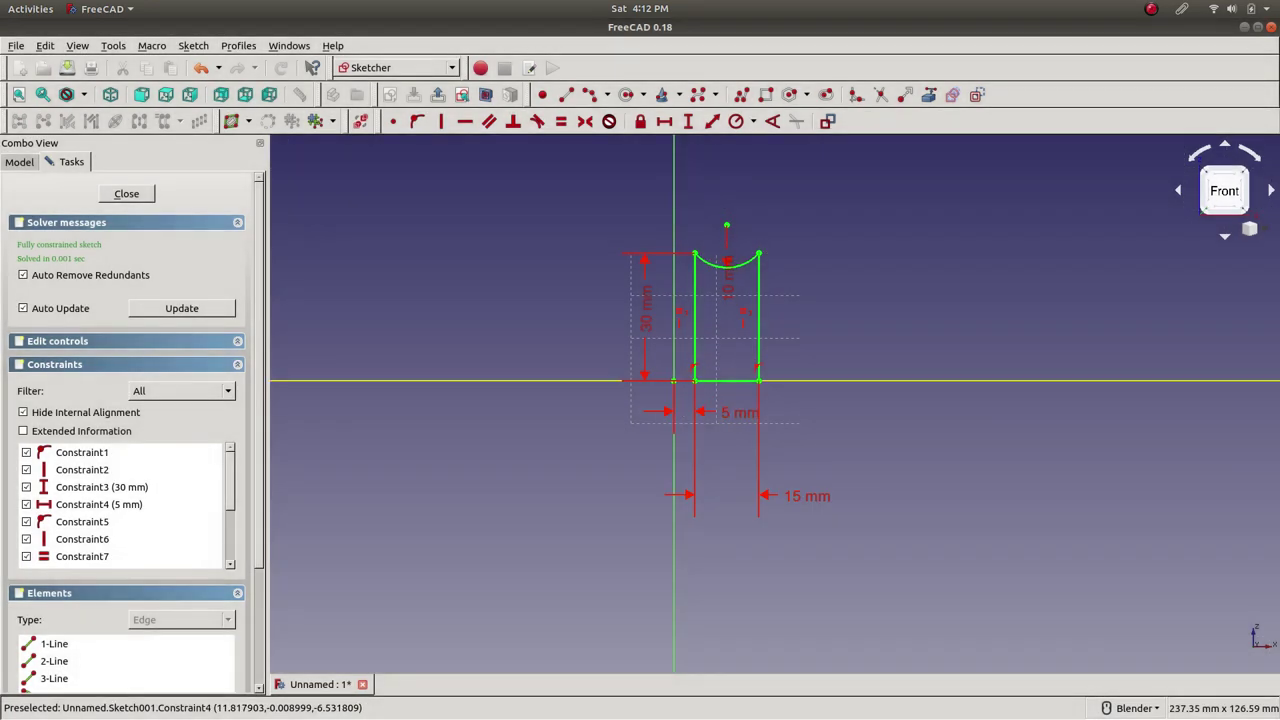
pyautogui.click(126, 193)
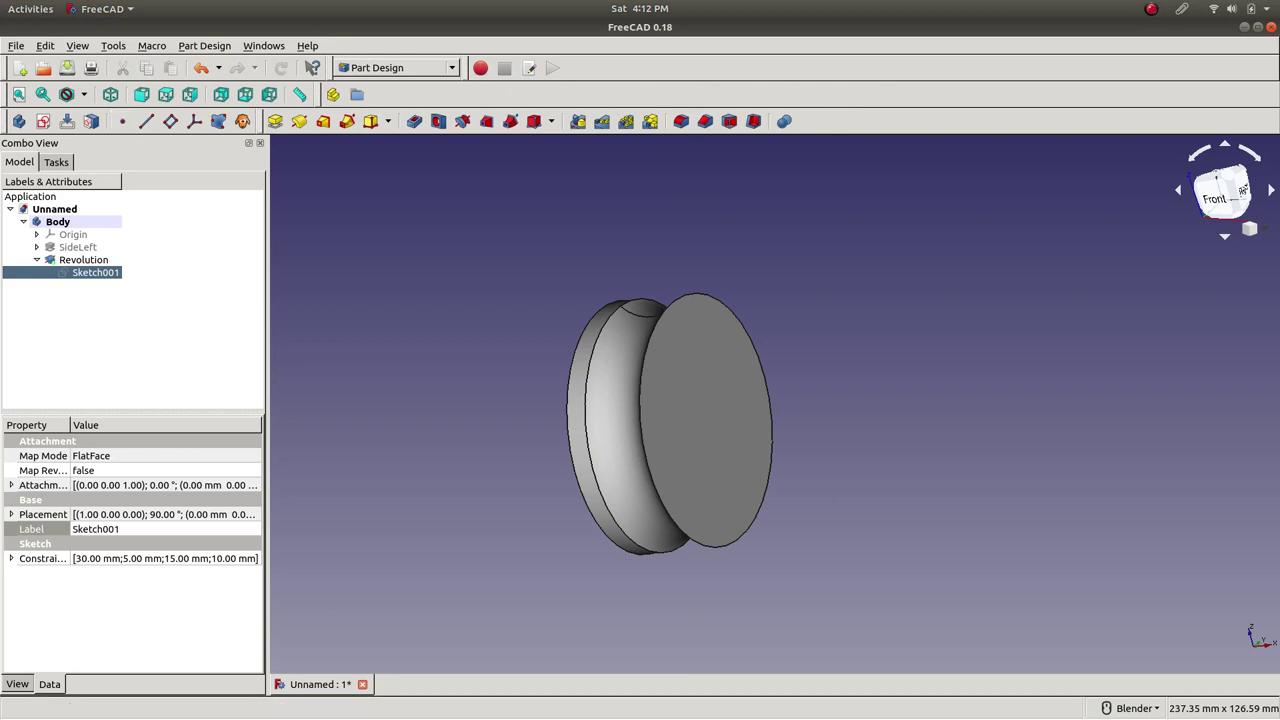
pyautogui.click(110, 94)
# - Edit the revolution's sketch again, set the Round thickness constraint to 20 mm and finish editing
pyautogui.rightClick(95, 271)
pyautogui.click(130, 279)
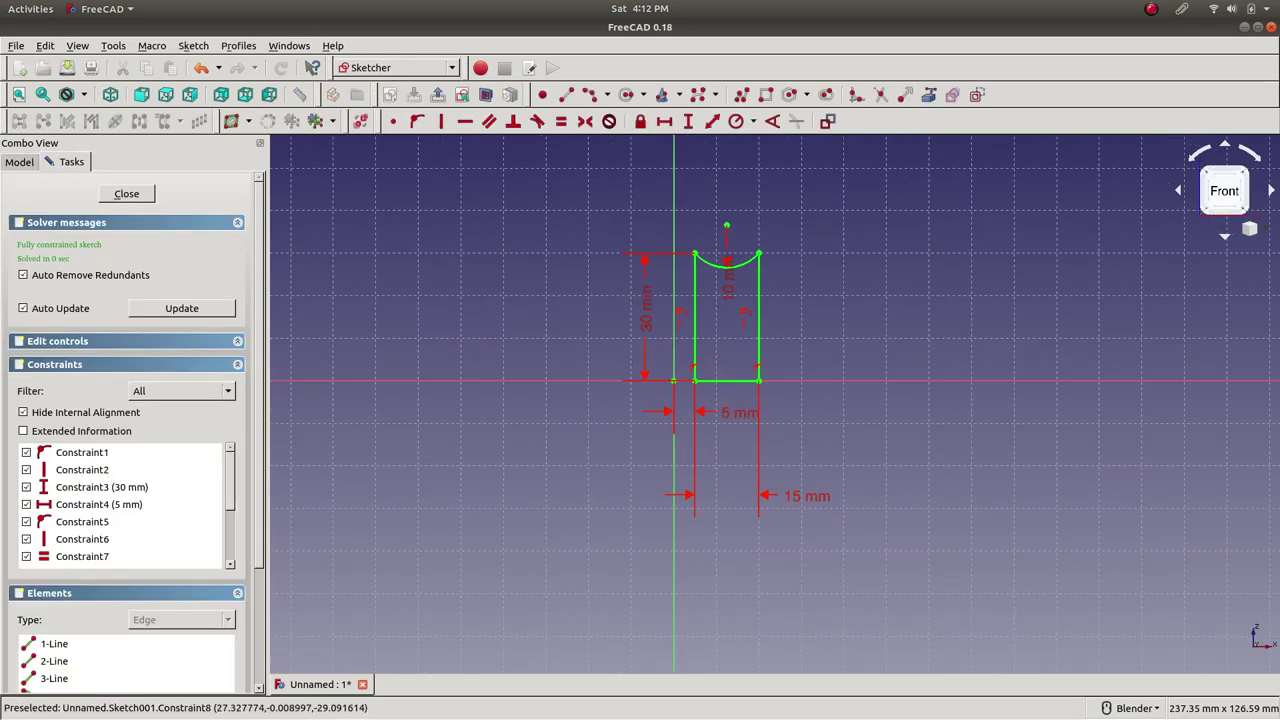
pyautogui.doubleClick(793, 497)
pyautogui.write('20')
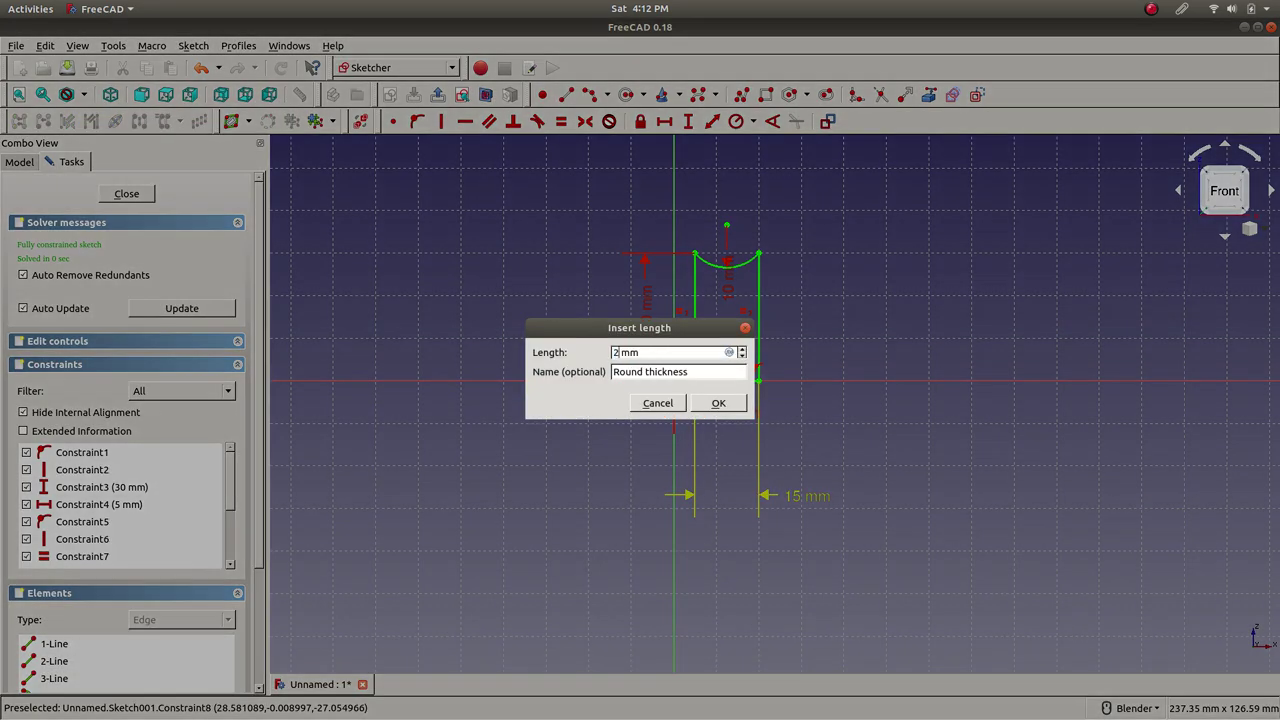
pyautogui.click(718, 402)
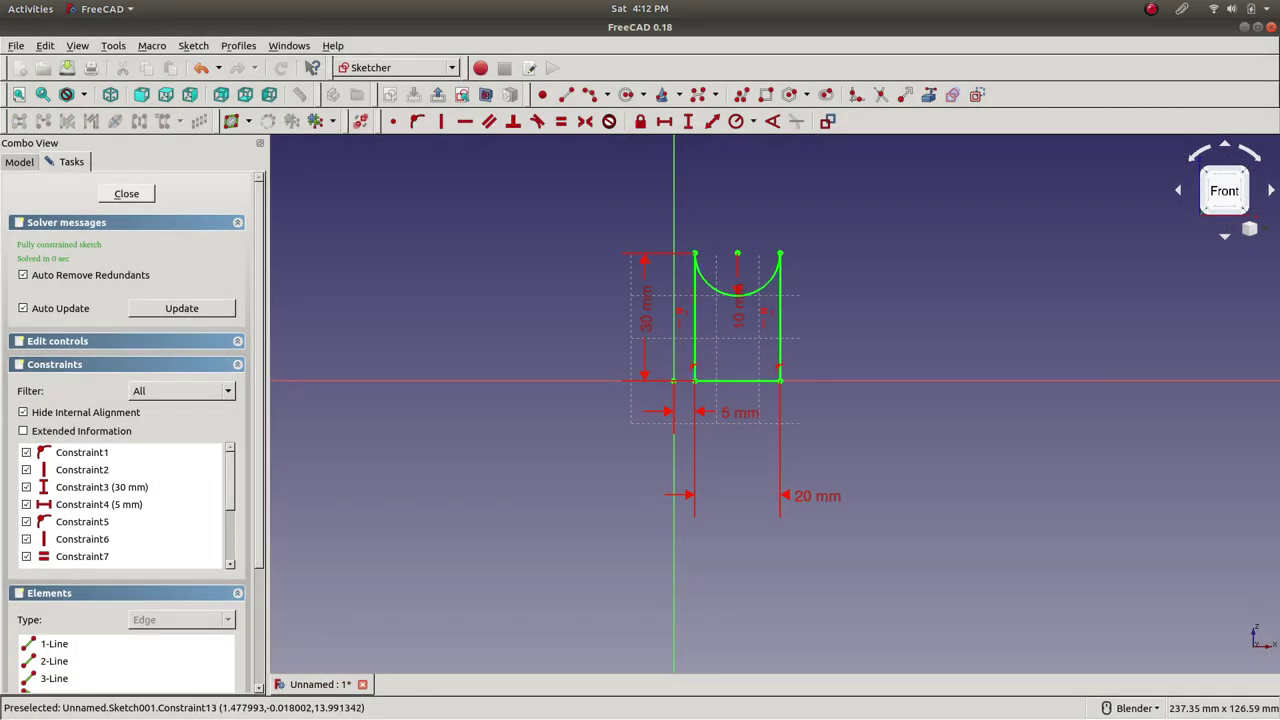
pyautogui.click(126, 193)
# - Set the Round thickness constraint in the revolution's sketch to 10 mm, finish editing and inspect the grooved body at an angle
pyautogui.rightClick(76, 272)
pyautogui.click(100, 283)
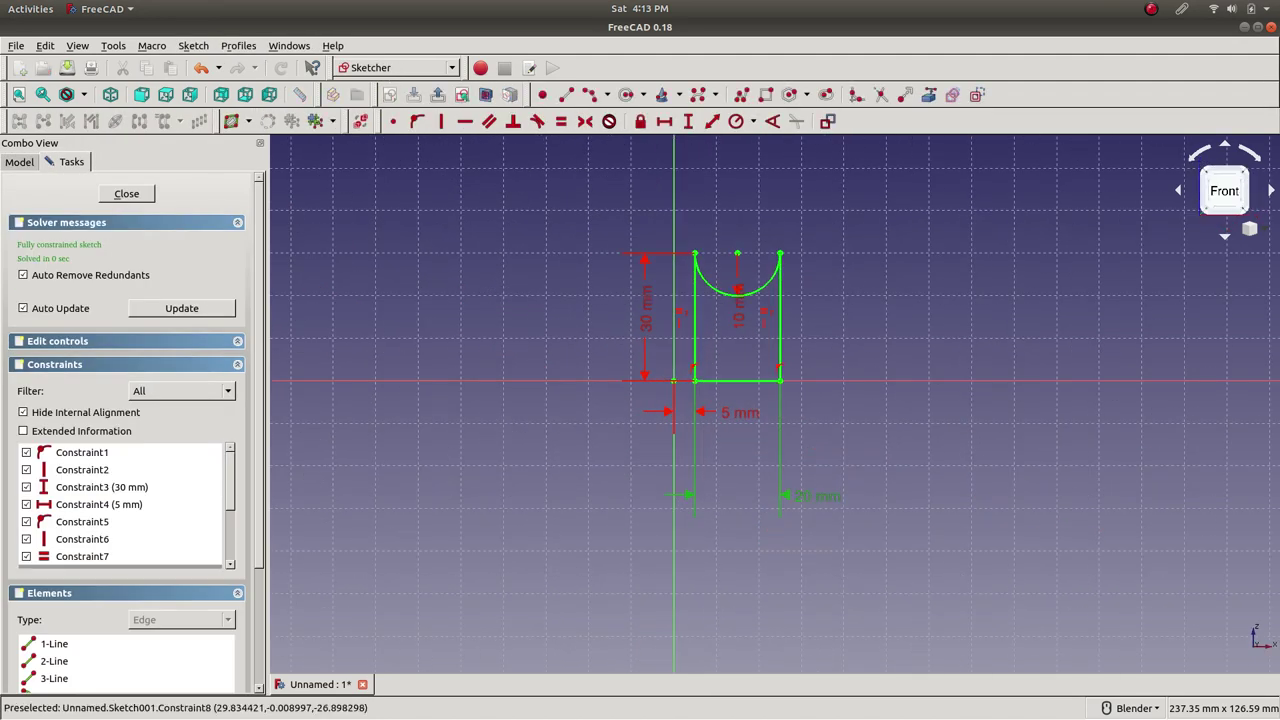
pyautogui.doubleClick(803, 494)
pyautogui.write('10')
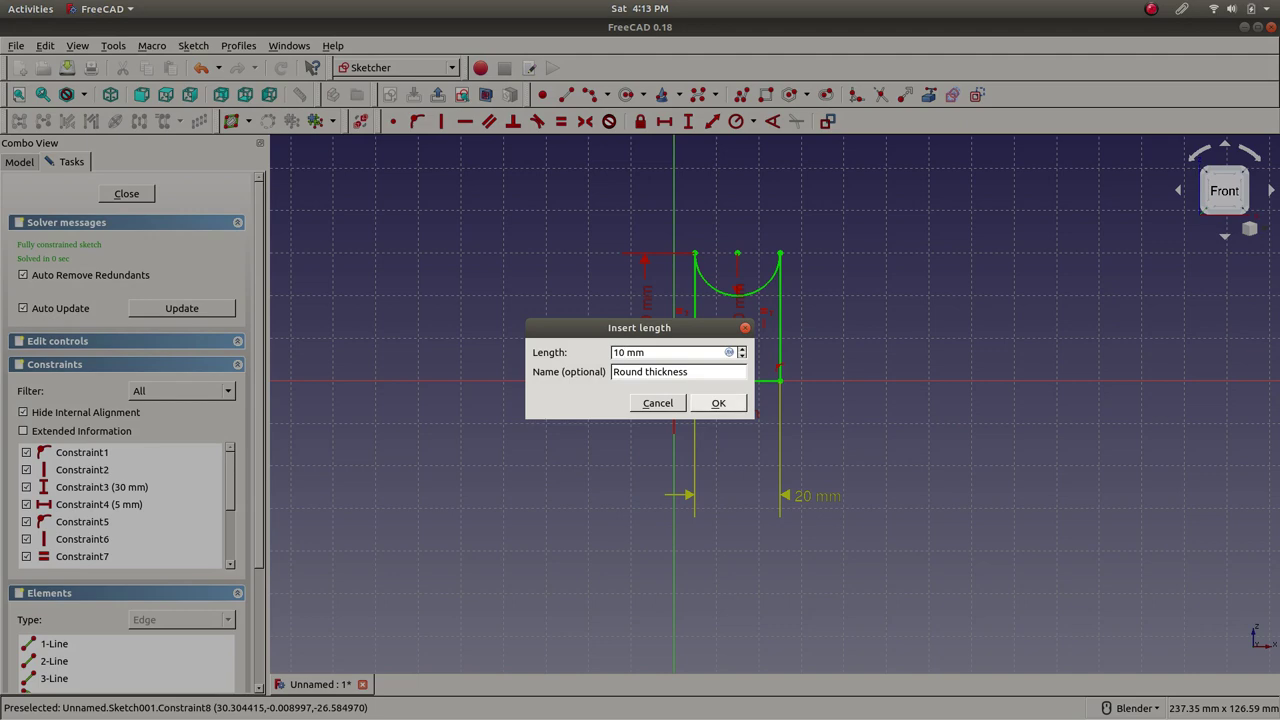
pyautogui.click(718, 402)
pyautogui.press('Escape')
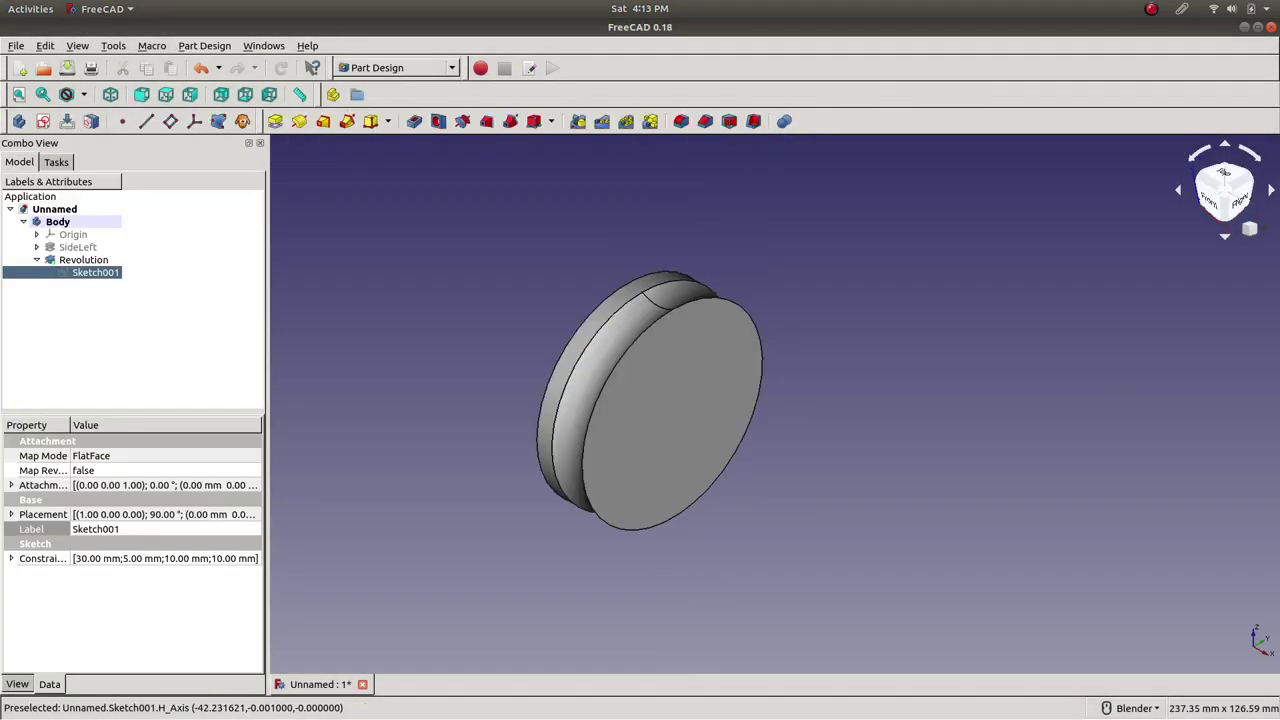
pyautogui.moveTo(700, 420)
pyautogui.mouseDown(button='middle')
pyautogui.moveTo(690, 410)
pyautogui.moveTo(800, 470)
pyautogui.moveTo(730, 390)
pyautogui.moveTo(700, 400)
pyautogui.mouseUp(button='middle')
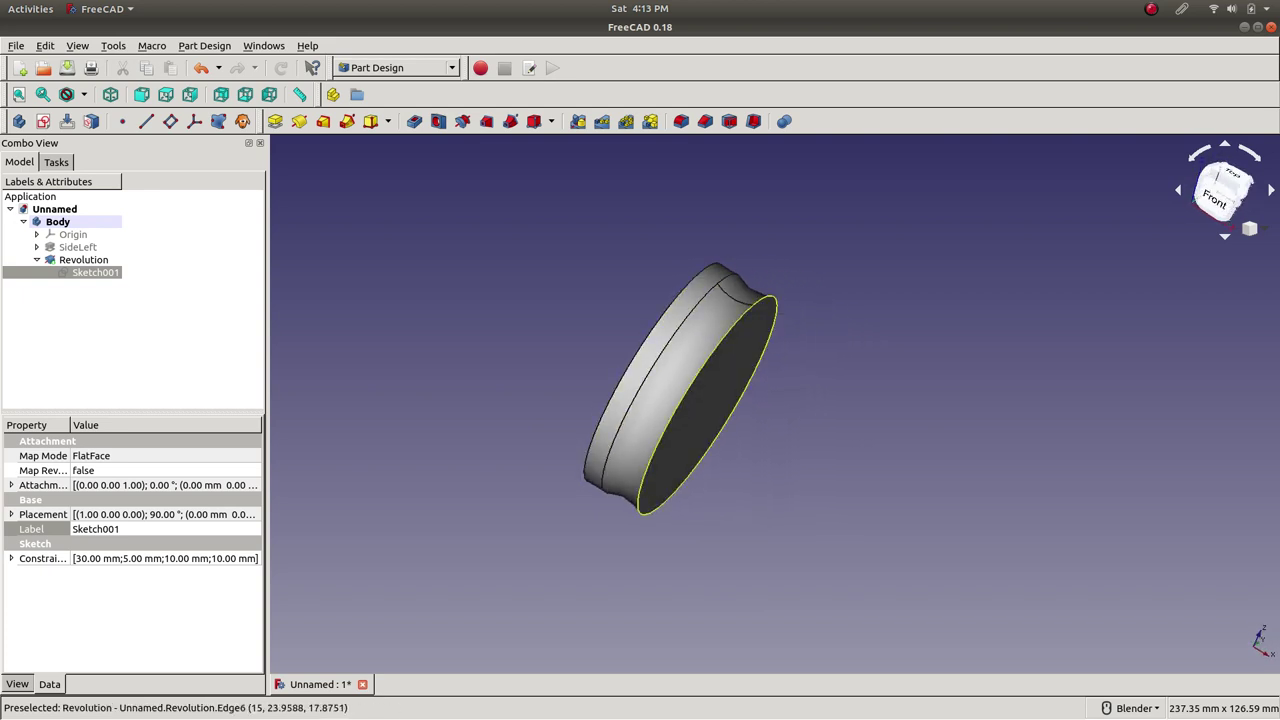
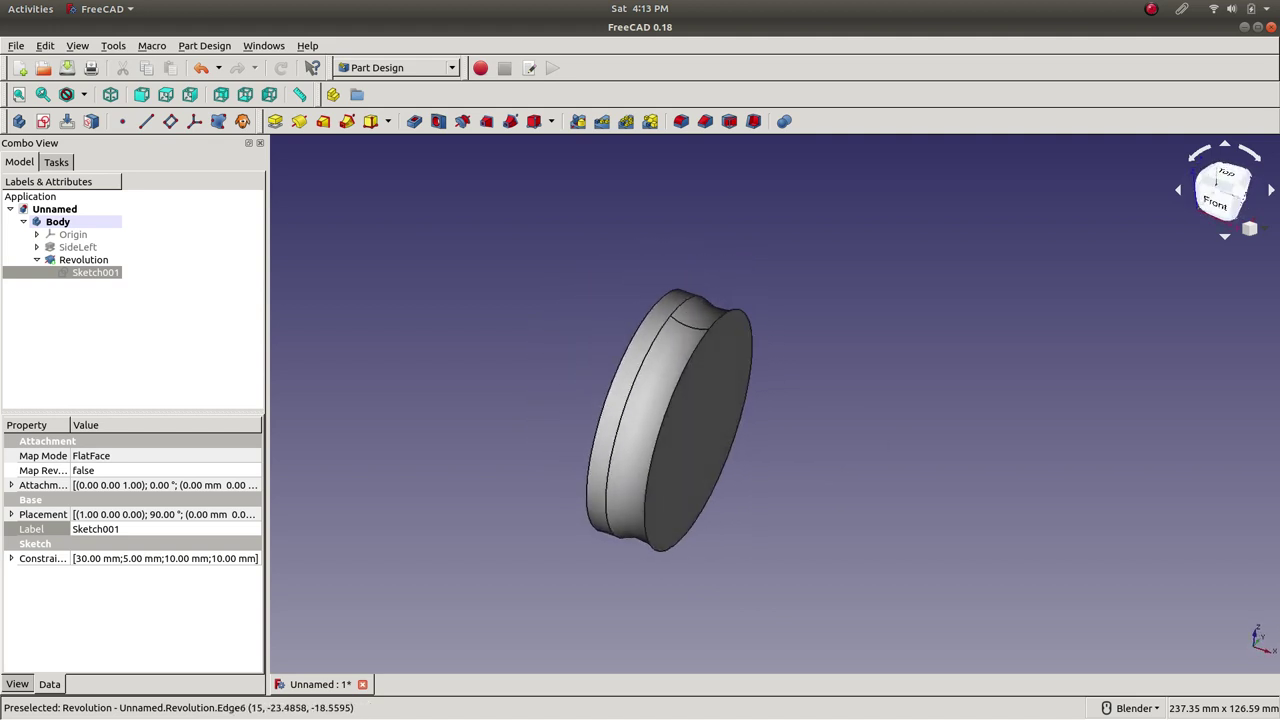
pyautogui.press('Escape')
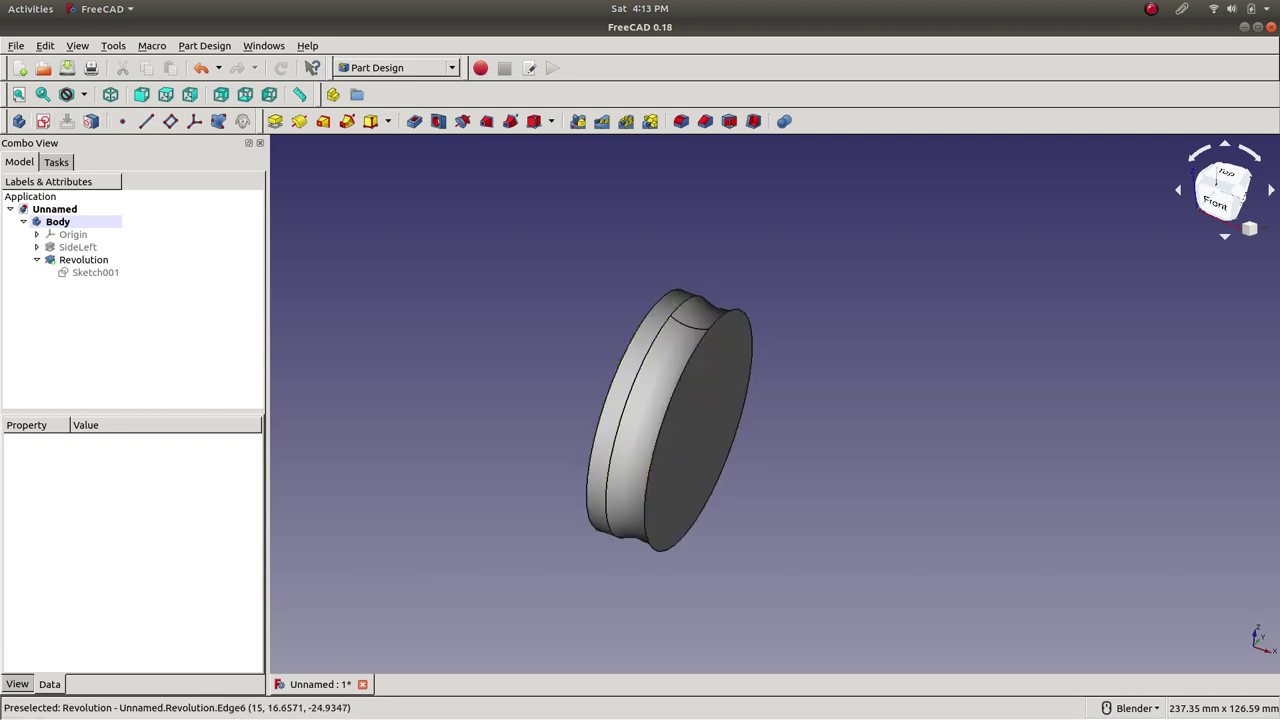
# - Rename the Revolution feature as Middle and collapse it in the model tree
pyautogui.moveTo(668, 420)
pyautogui.mouseDown(button='middle')
pyautogui.moveTo(690, 414)
pyautogui.moveTo(660, 428)
pyautogui.mouseUp(button='middle')
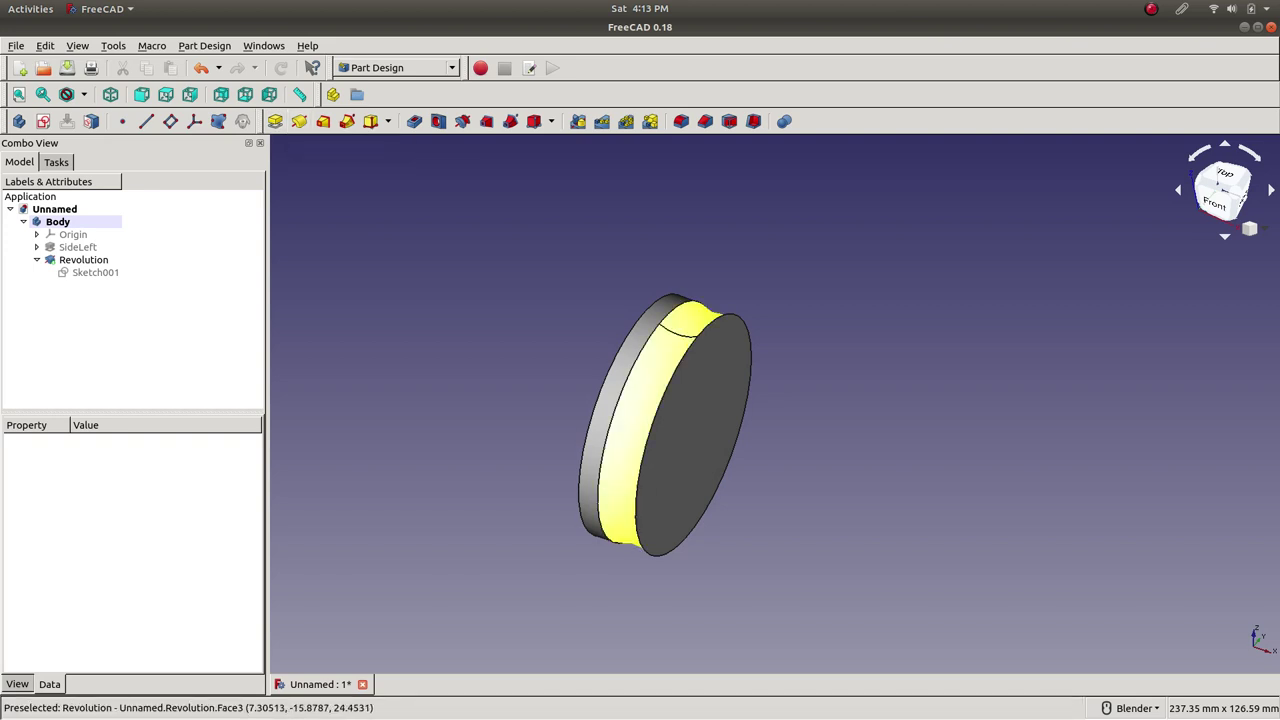
pyautogui.scroll(-2, 533, 384)
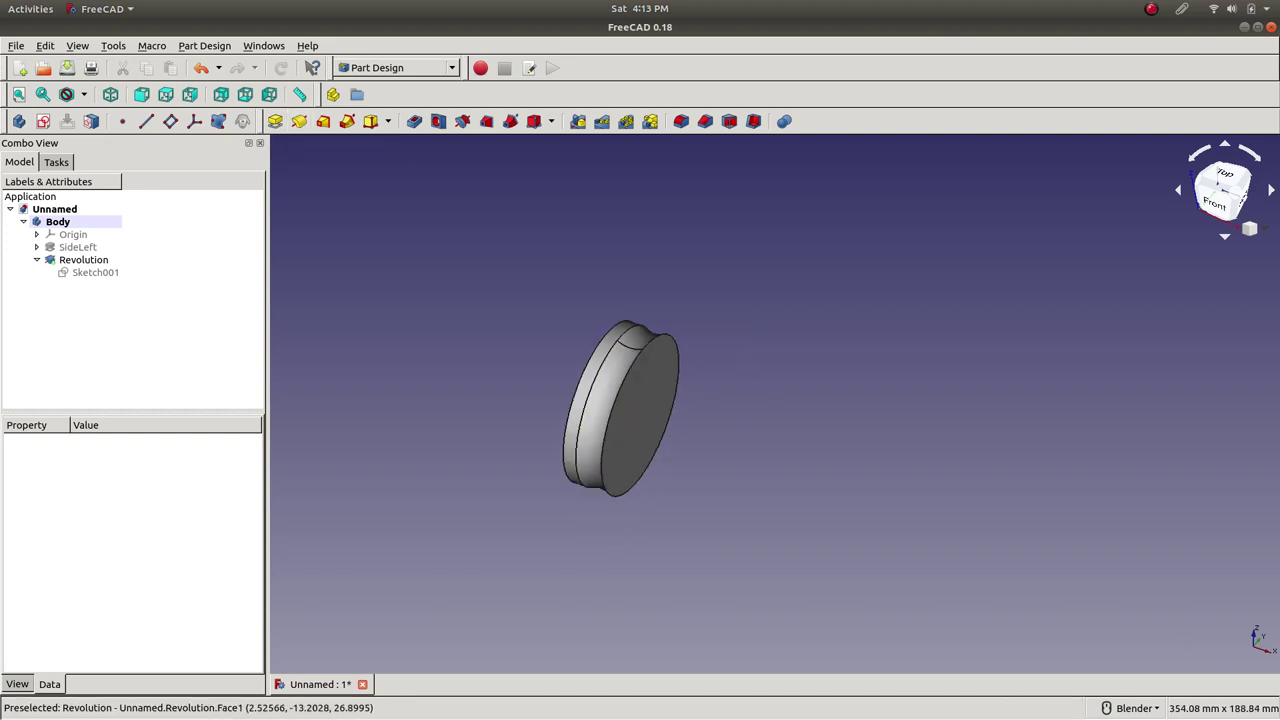
pyautogui.scroll(2, 510, 383)
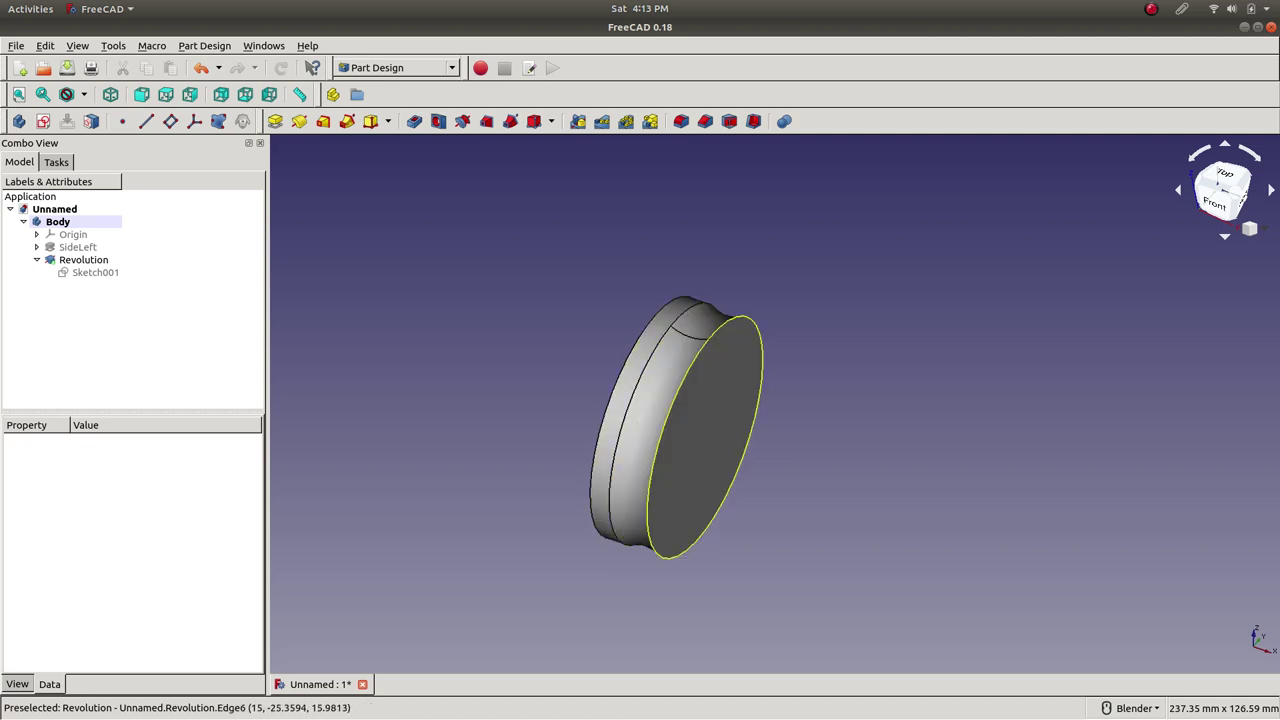
pyautogui.click(95, 272)
pyautogui.click(83, 259)
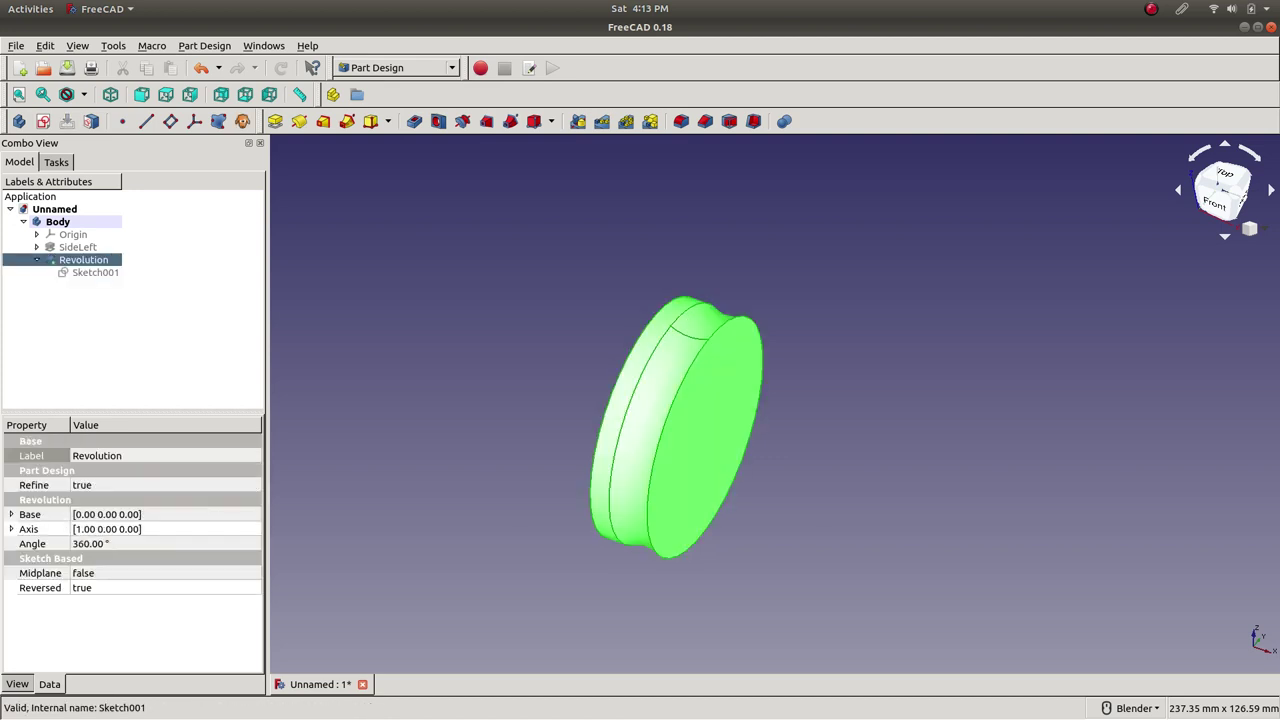
pyautogui.click(97, 455)
pyautogui.write('Middle')
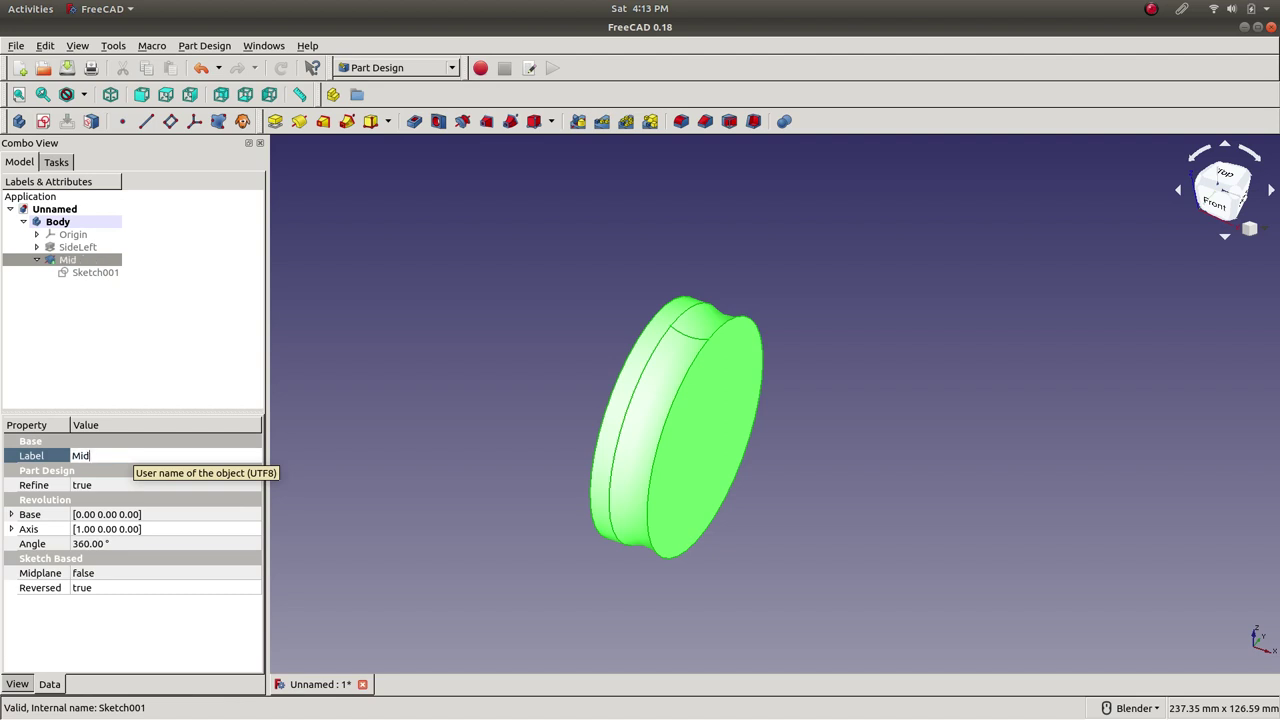
pyautogui.press('Return')
pyautogui.click(75, 330)
pyautogui.click(37, 260)
pyautogui.click(74, 260)
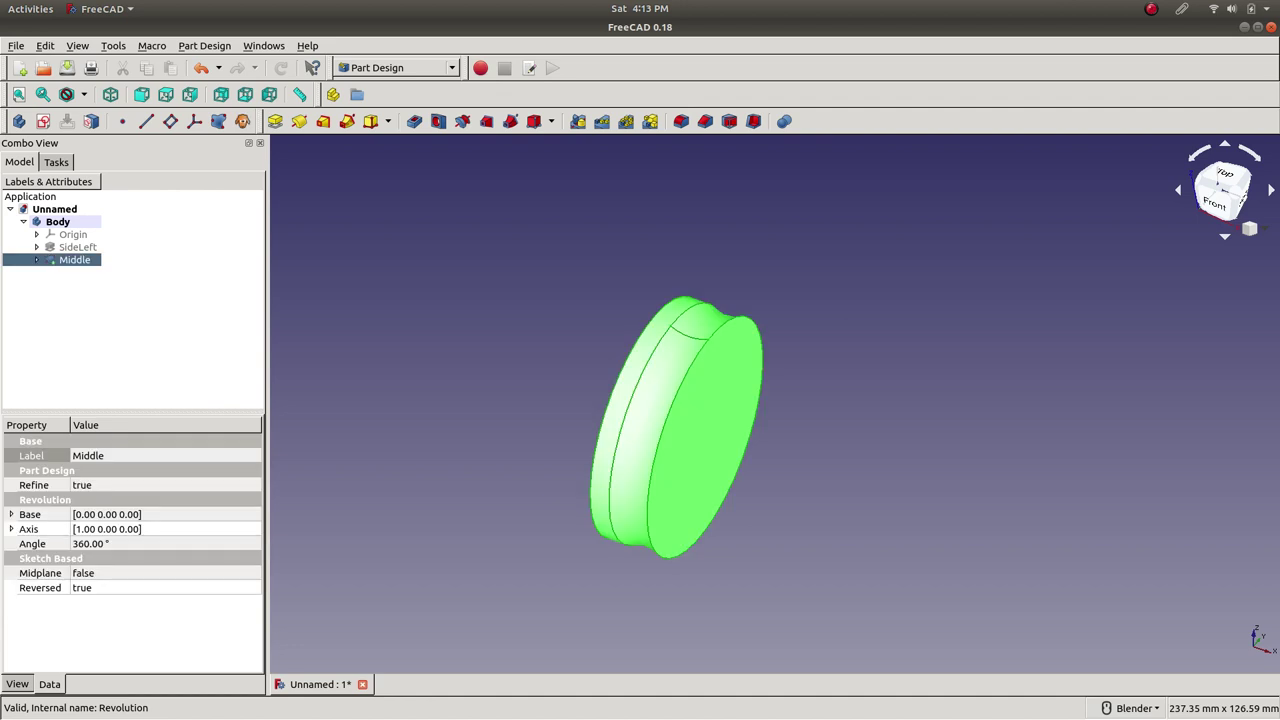
# - Toggle the Middle feature's visibility off and on twice to examine what it covers in the body
pyautogui.click(75, 330)
pyautogui.click(74, 260)
pyautogui.press('space')
pyautogui.press('space')
pyautogui.press('space')
pyautogui.press('space')
pyautogui.press('Escape')
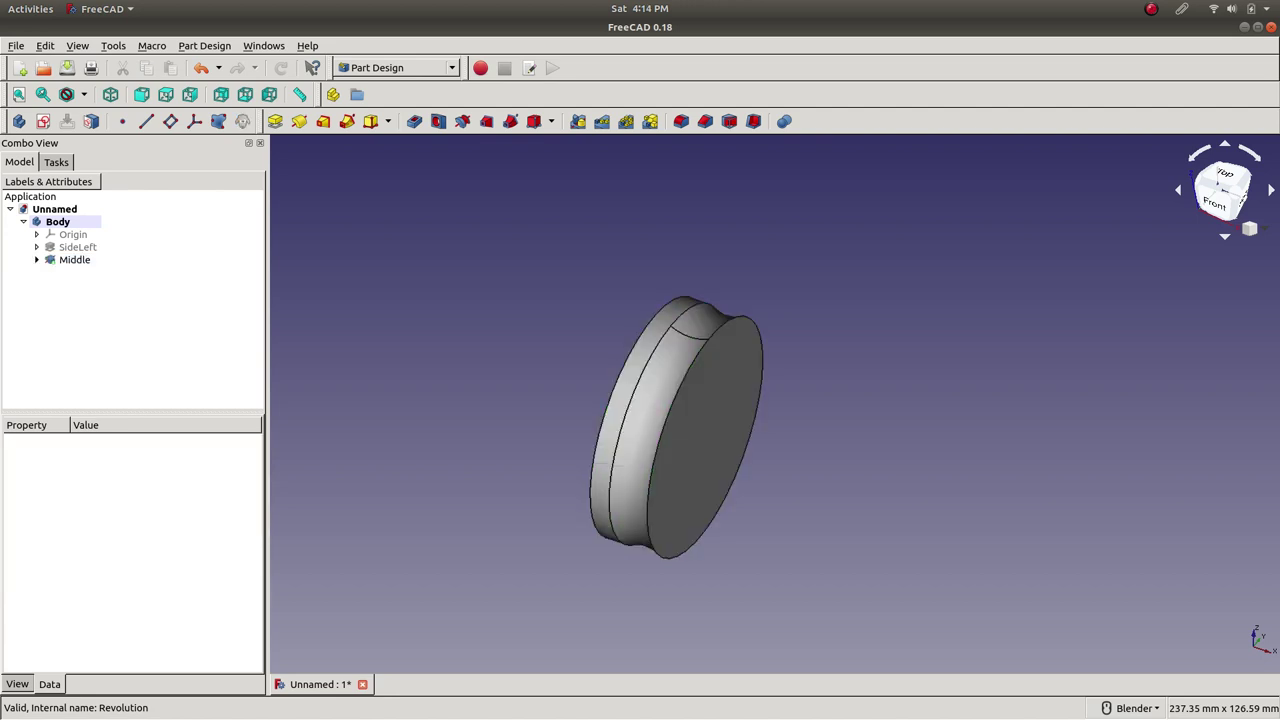
pyautogui.click(74, 260)
pyautogui.scroll(2, 612, 395)
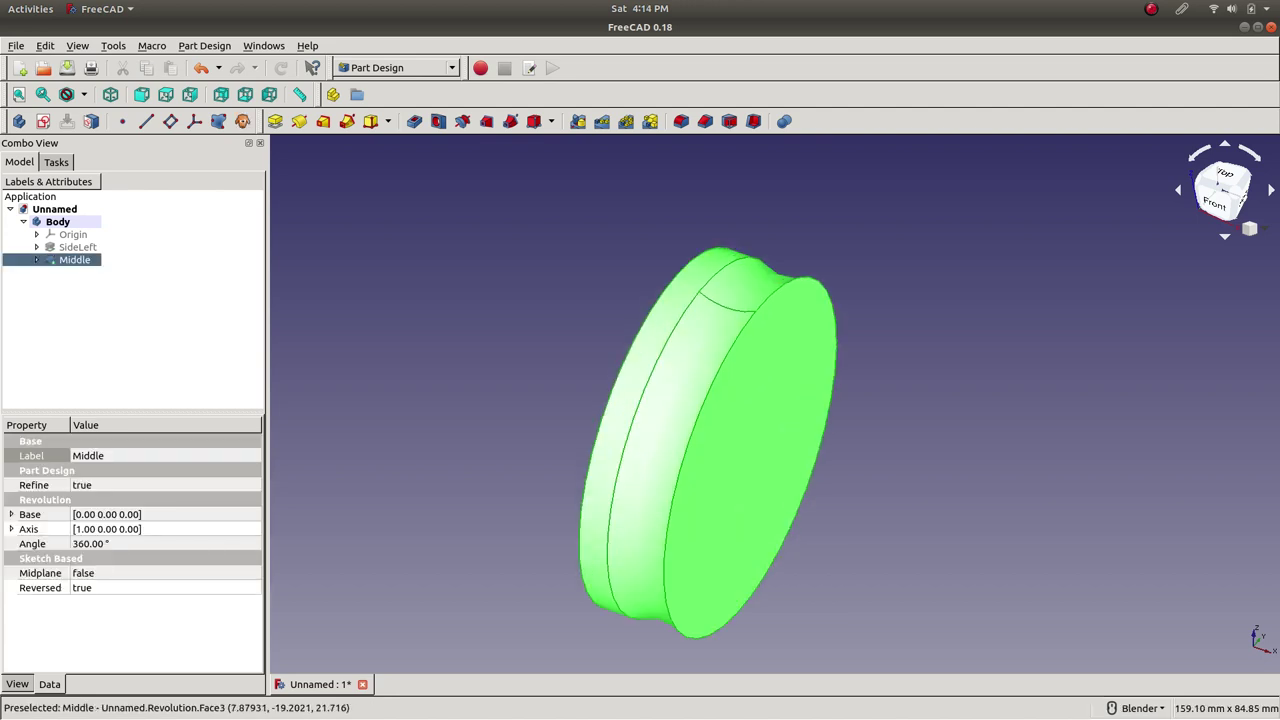
pyautogui.press('Escape')
pyautogui.click(74, 260)
pyautogui.press('Escape')
pyautogui.click(74, 259)
pyautogui.press('Escape')
pyautogui.click(74, 259)
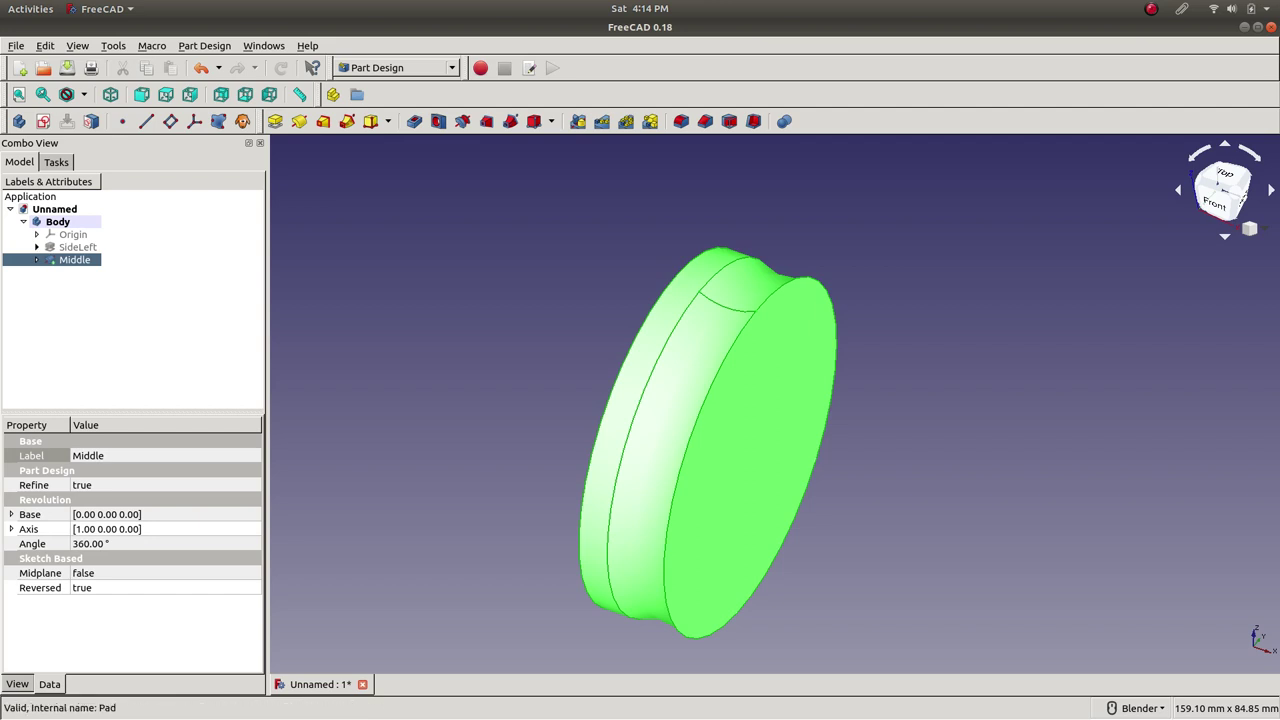
# - Set the SideLeft pad as the body's tip
pyautogui.click(77, 247)
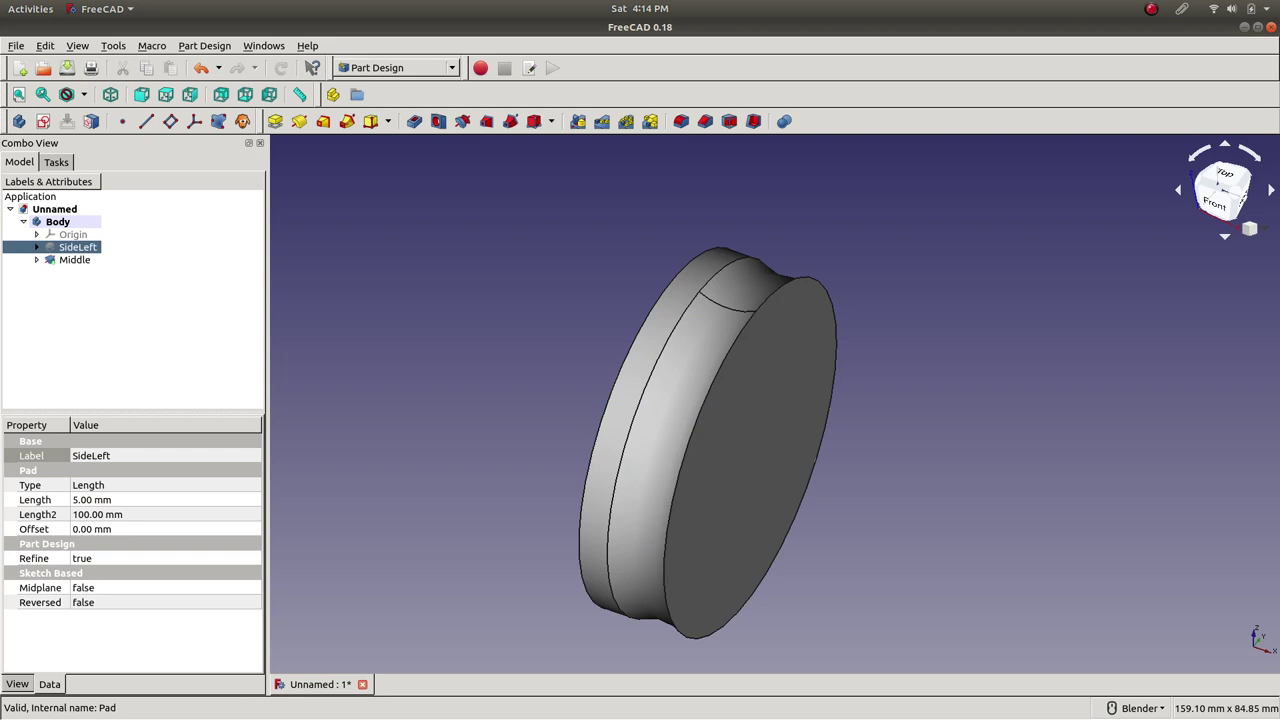
pyautogui.rightClick(80, 247)
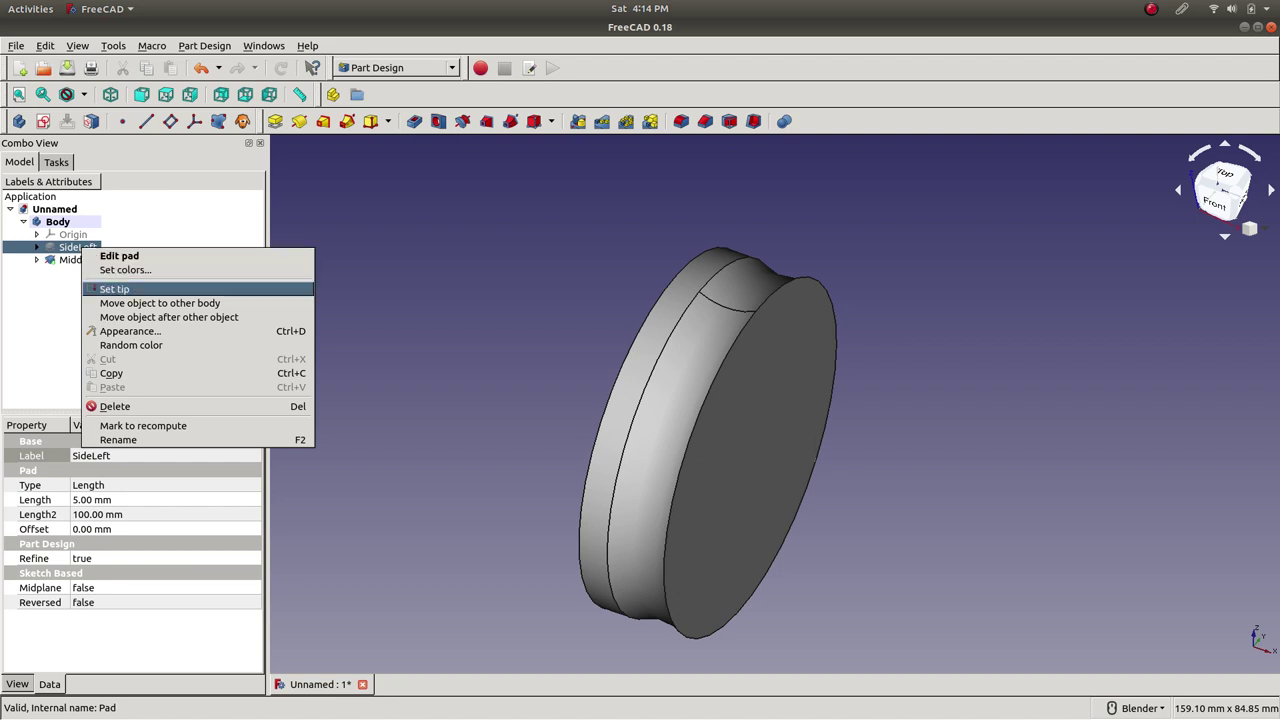
pyautogui.click(115, 289)
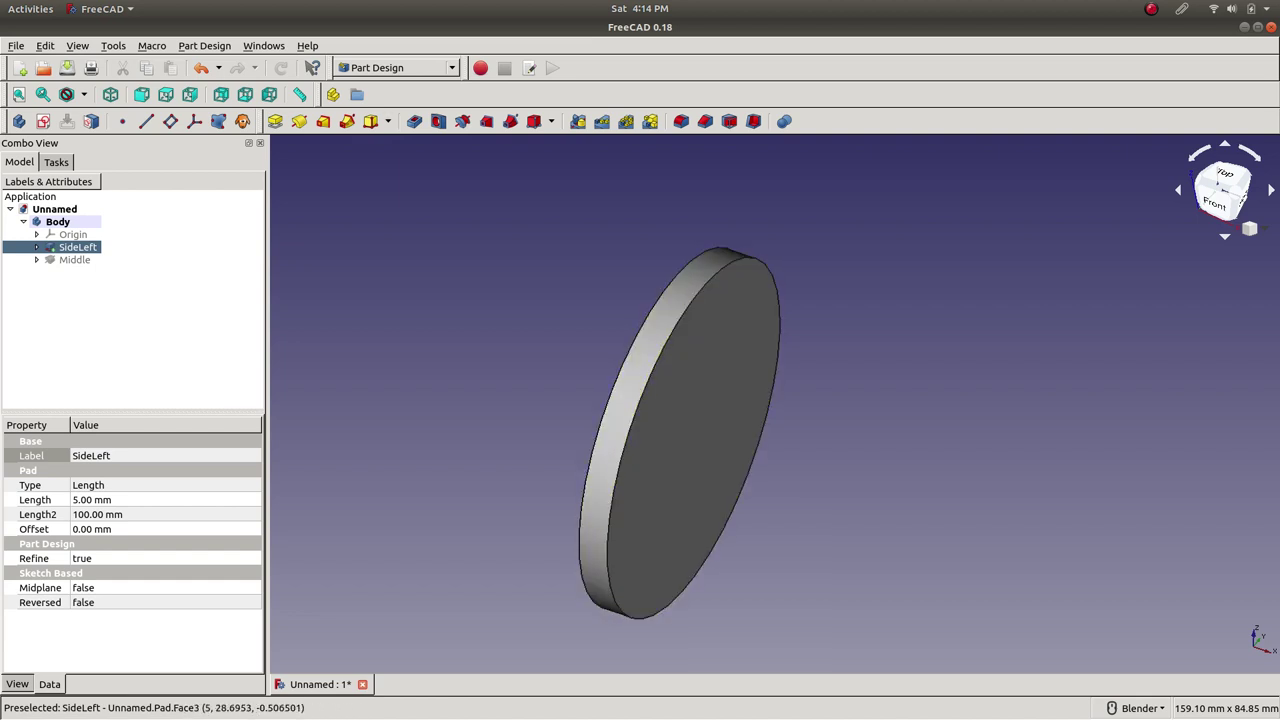
# - Inspect the SideLeft pad's parameters, leave them unchanged, and check the properties of its sketch
pyautogui.doubleClick(77, 247)
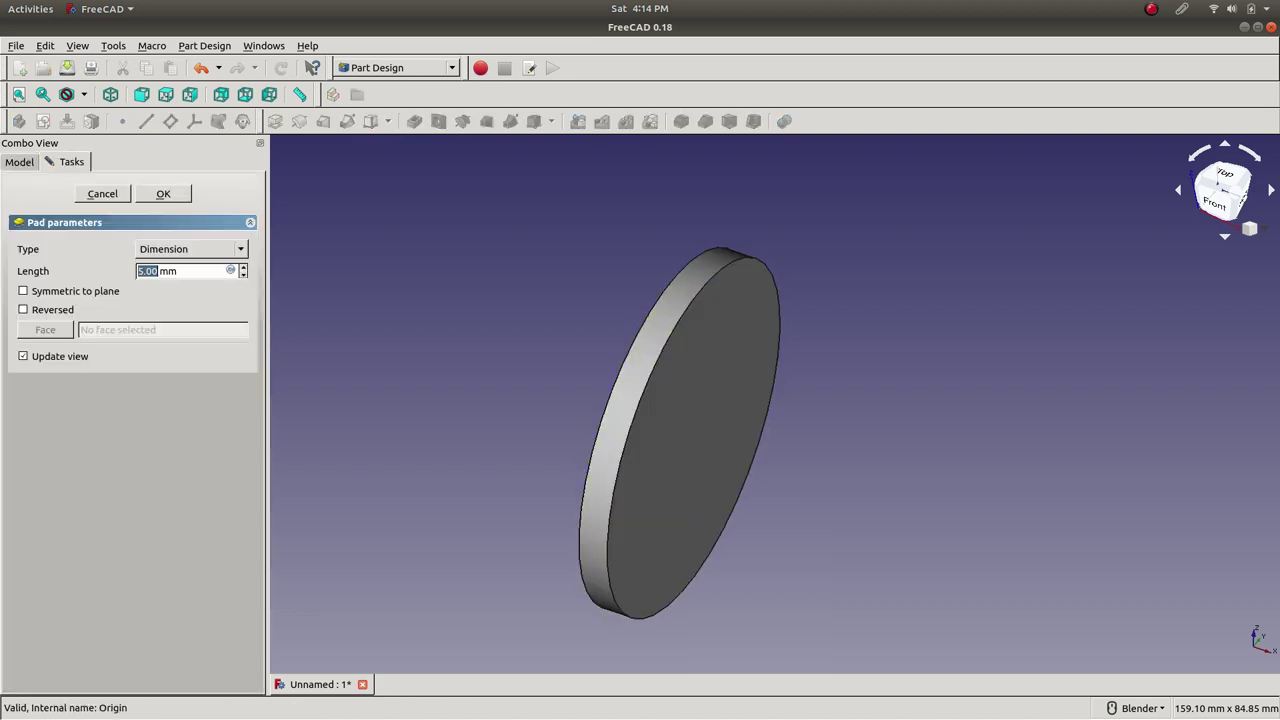
pyautogui.click(102, 193)
pyautogui.press('Escape')
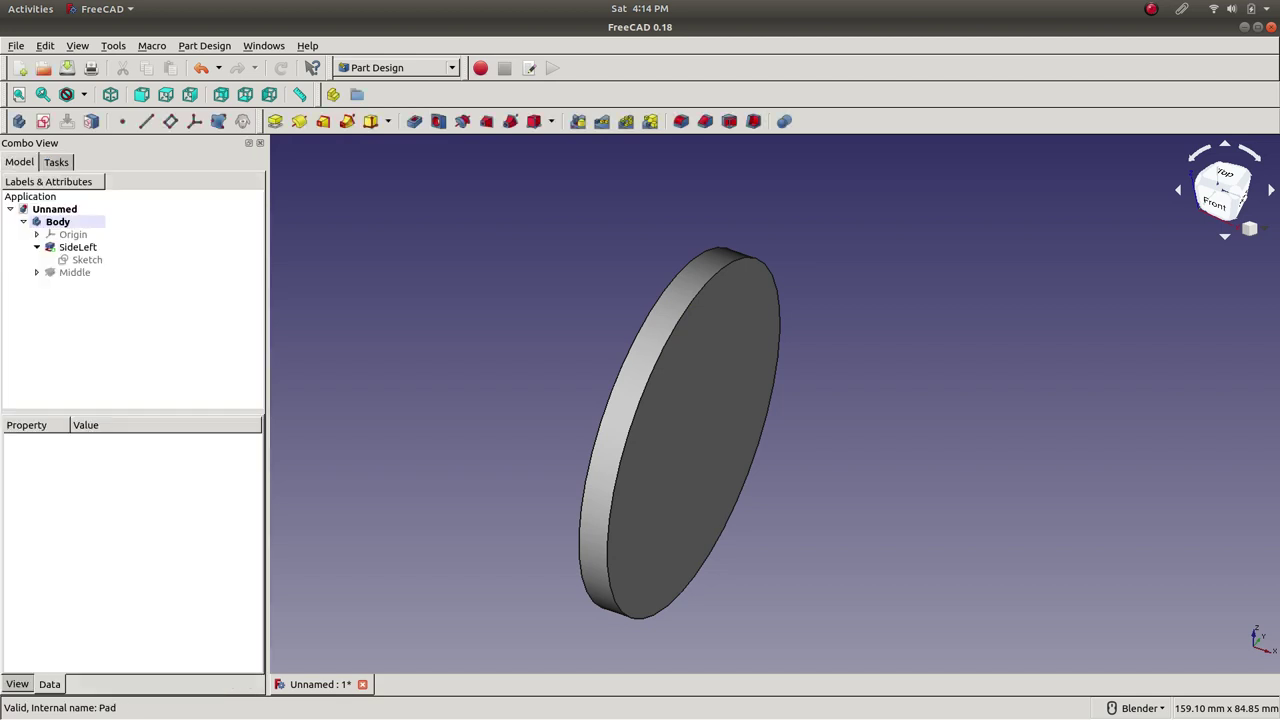
pyautogui.rightClick(88, 248)
pyautogui.click(114, 255)
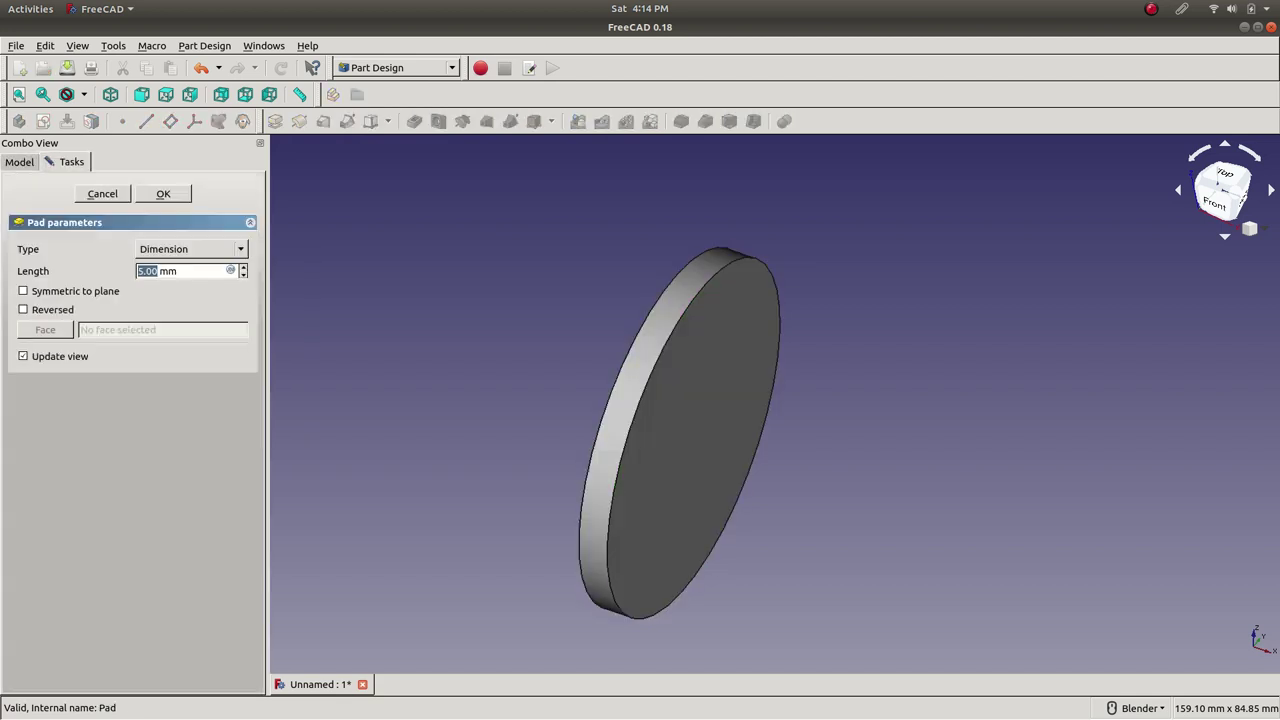
pyautogui.click(104, 193)
pyautogui.click(87, 259)
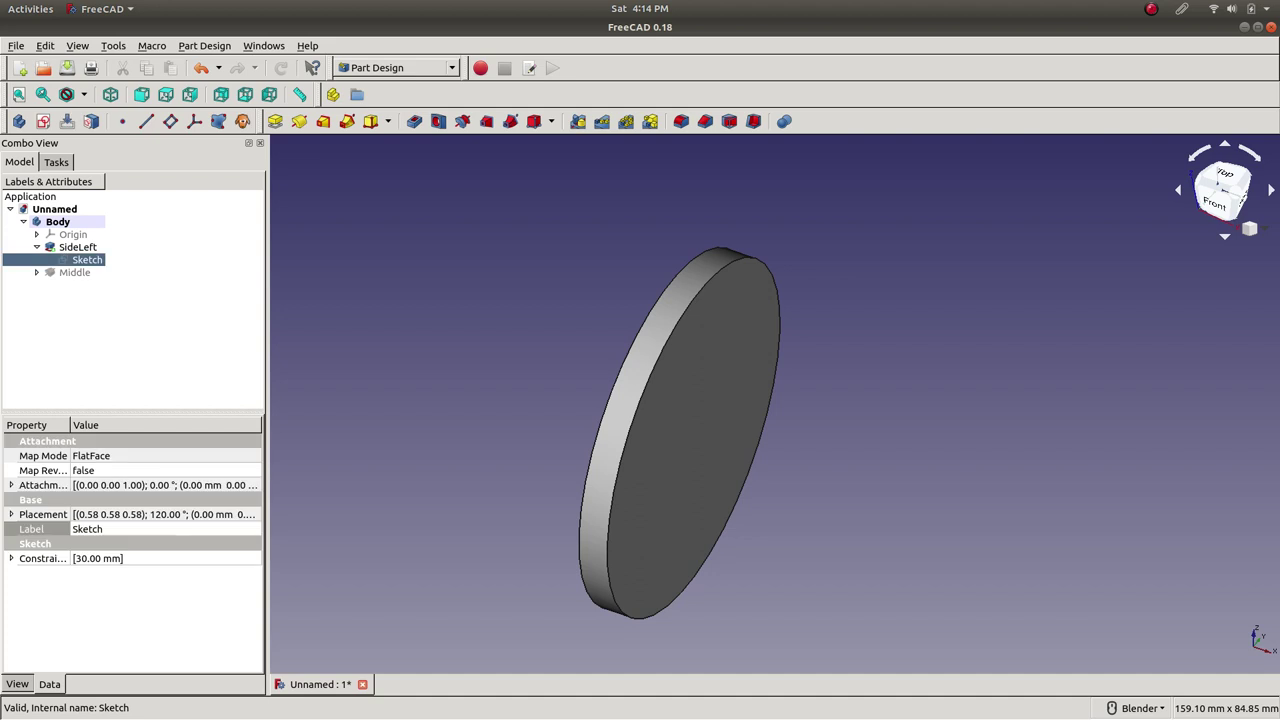
# - Set the Middle feature as the body's tip again and collapse SideLeft in the model tree
pyautogui.click(74, 272)
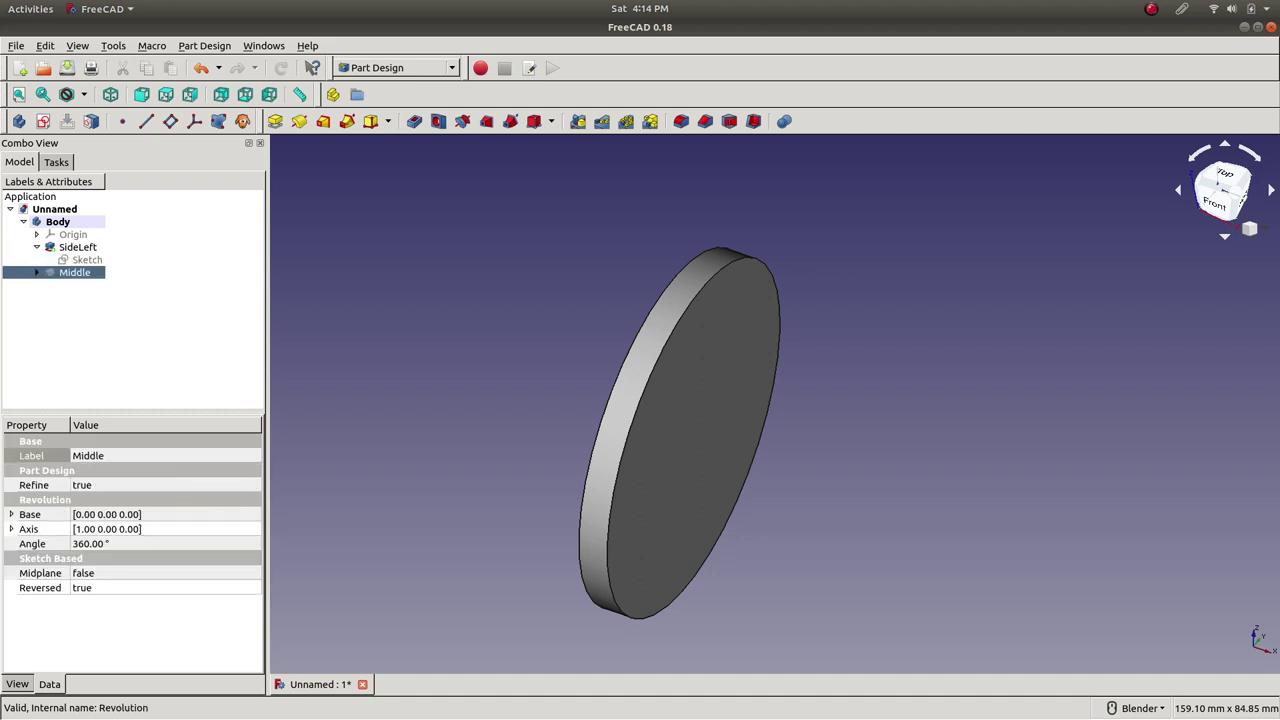
pyautogui.rightClick(80, 273)
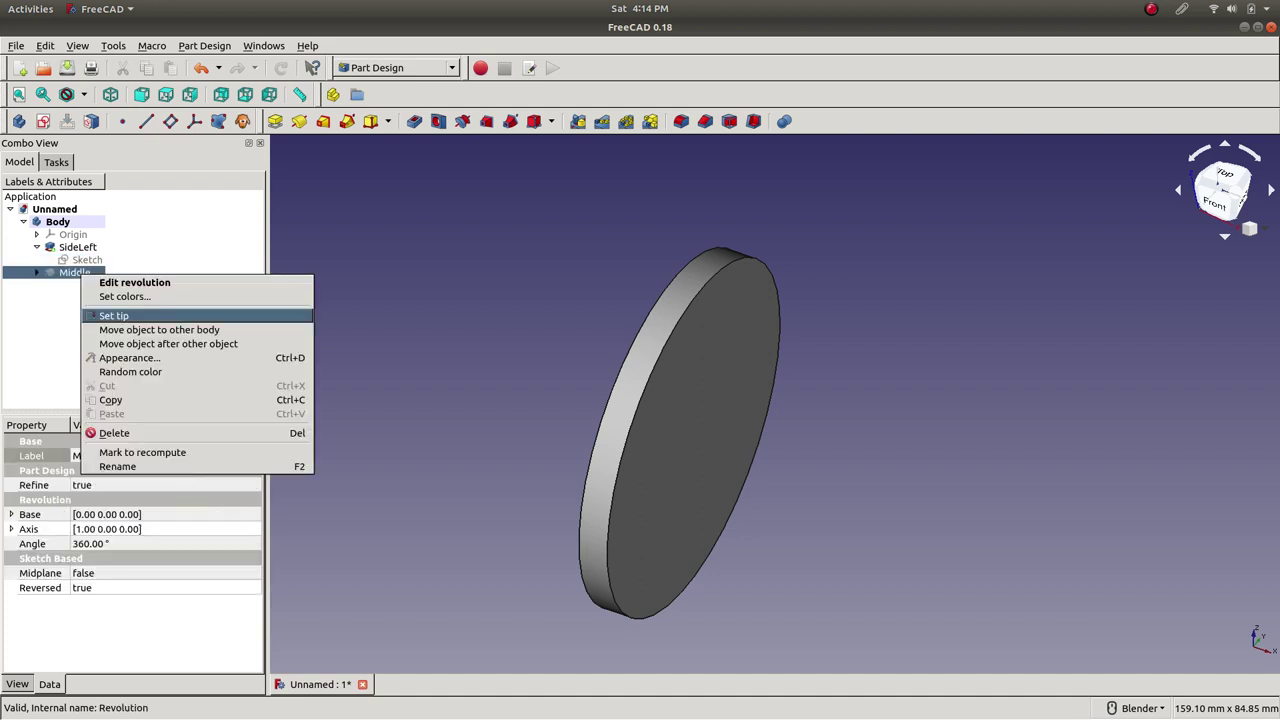
pyautogui.click(113, 315)
pyautogui.click(113, 315)
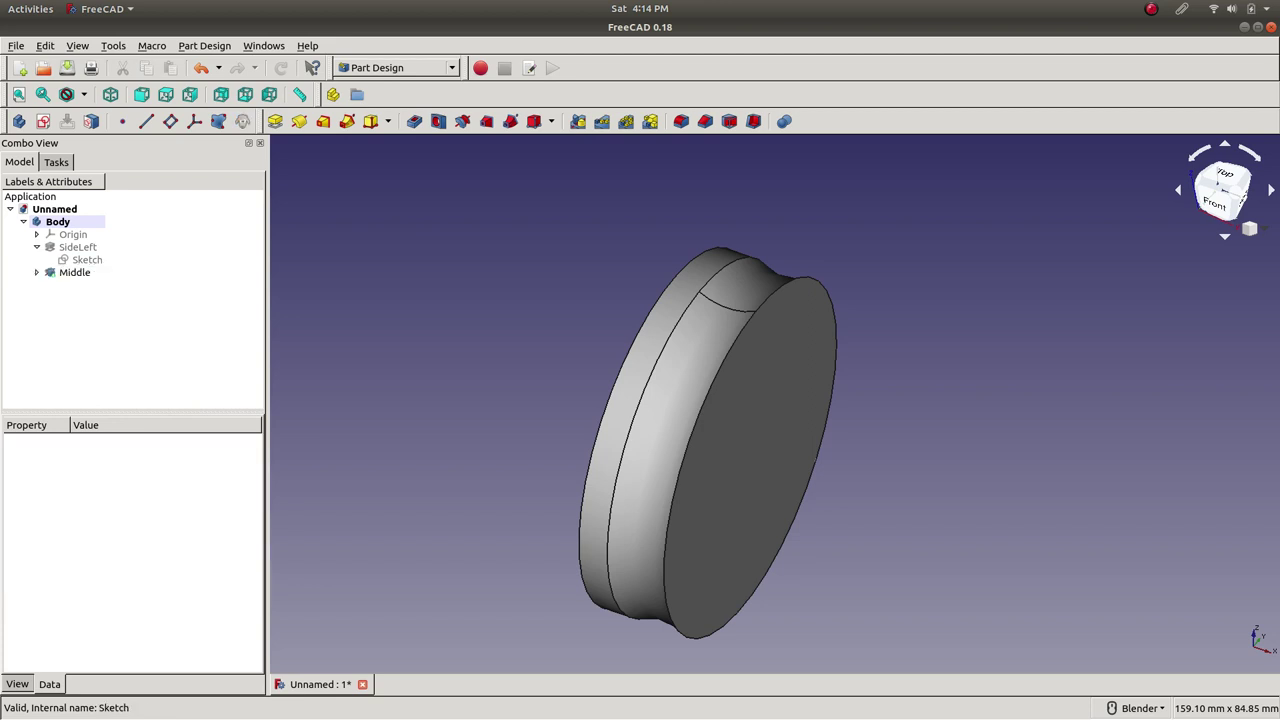
pyautogui.click(36, 247)
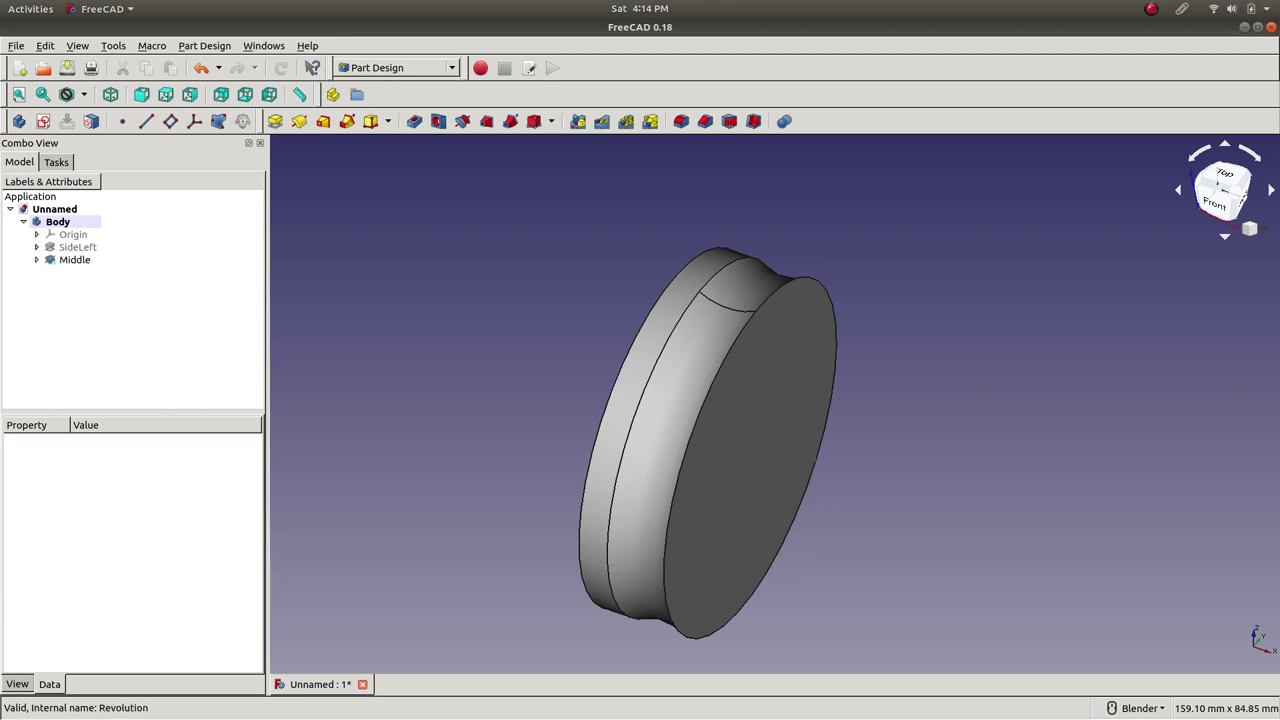
# - Examine the SideLeft and Middle features, and check which feature the groove face and the rim face belong to
pyautogui.rightClick(80, 247)
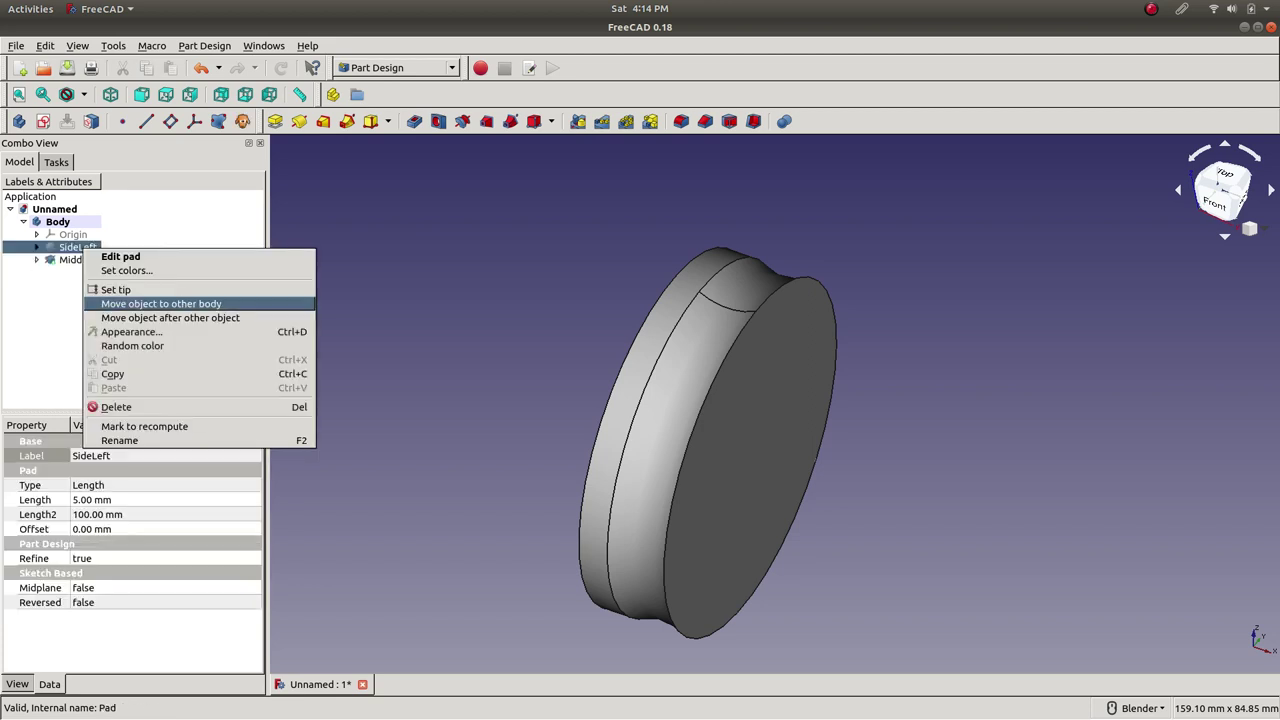
pyautogui.press('Escape')
pyautogui.click(74, 260)
pyautogui.click(78, 247)
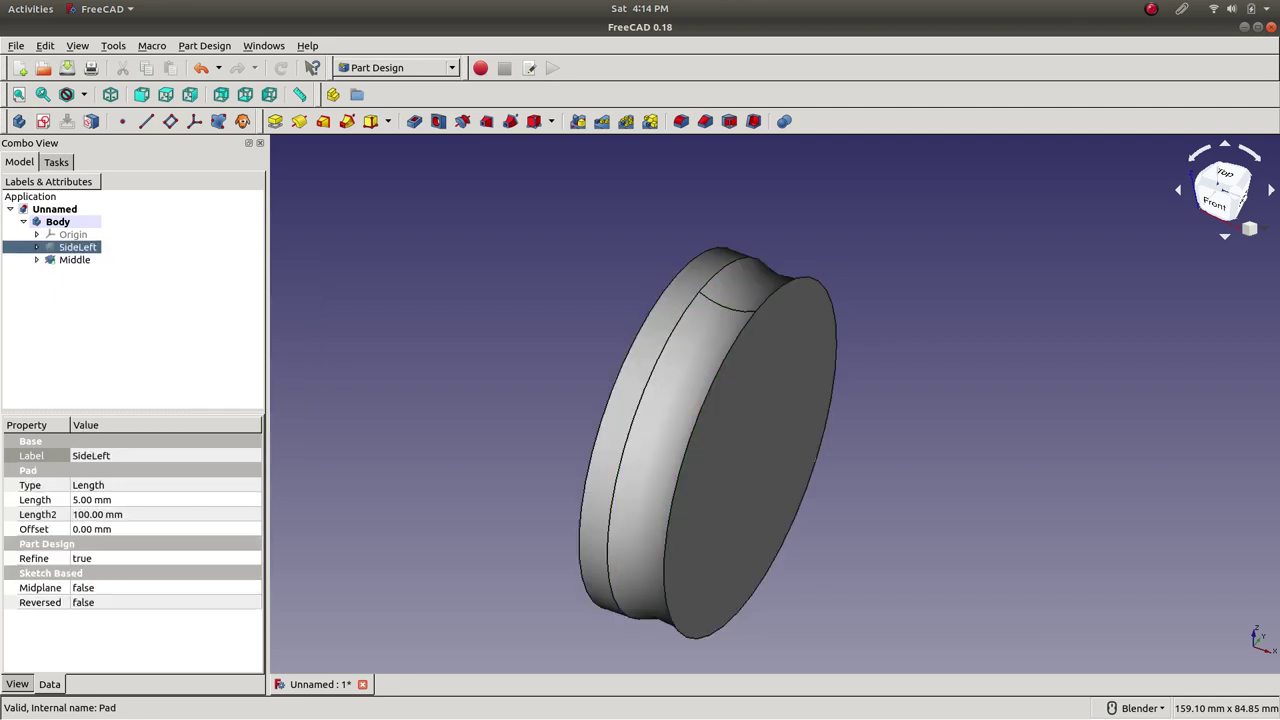
pyautogui.click(74, 260)
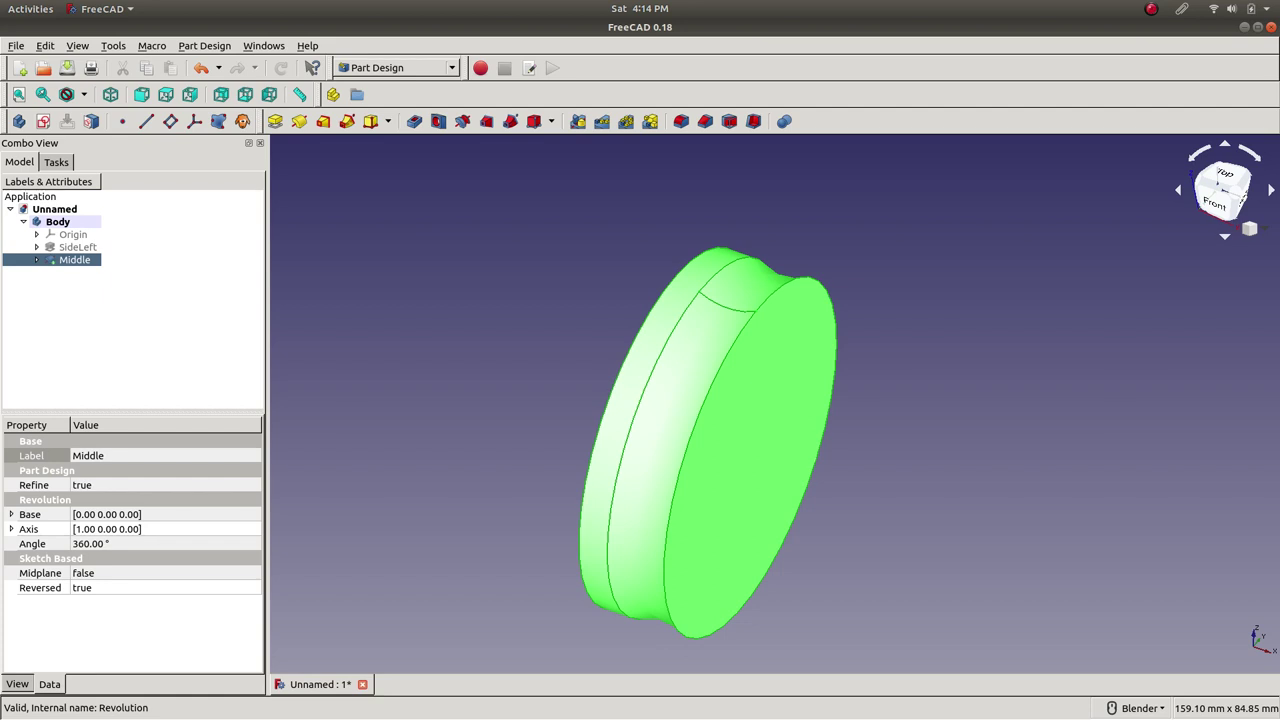
pyautogui.press('Escape')
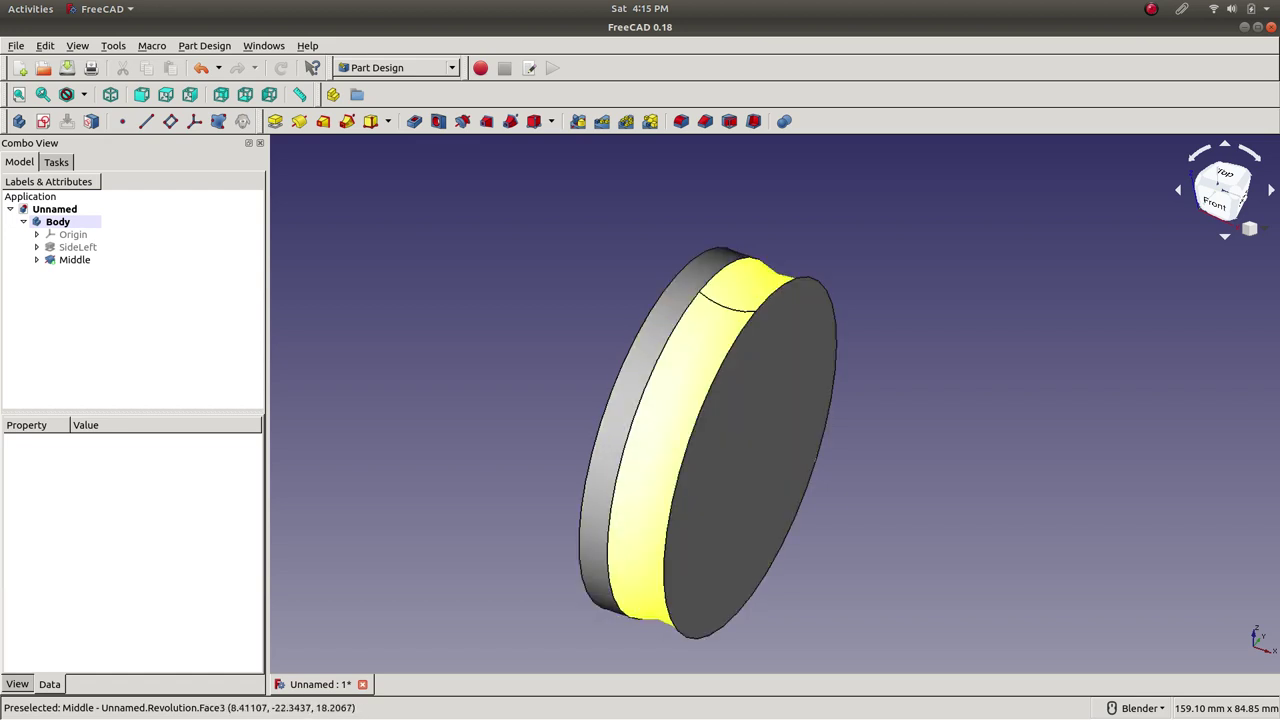
pyautogui.click(679, 430)
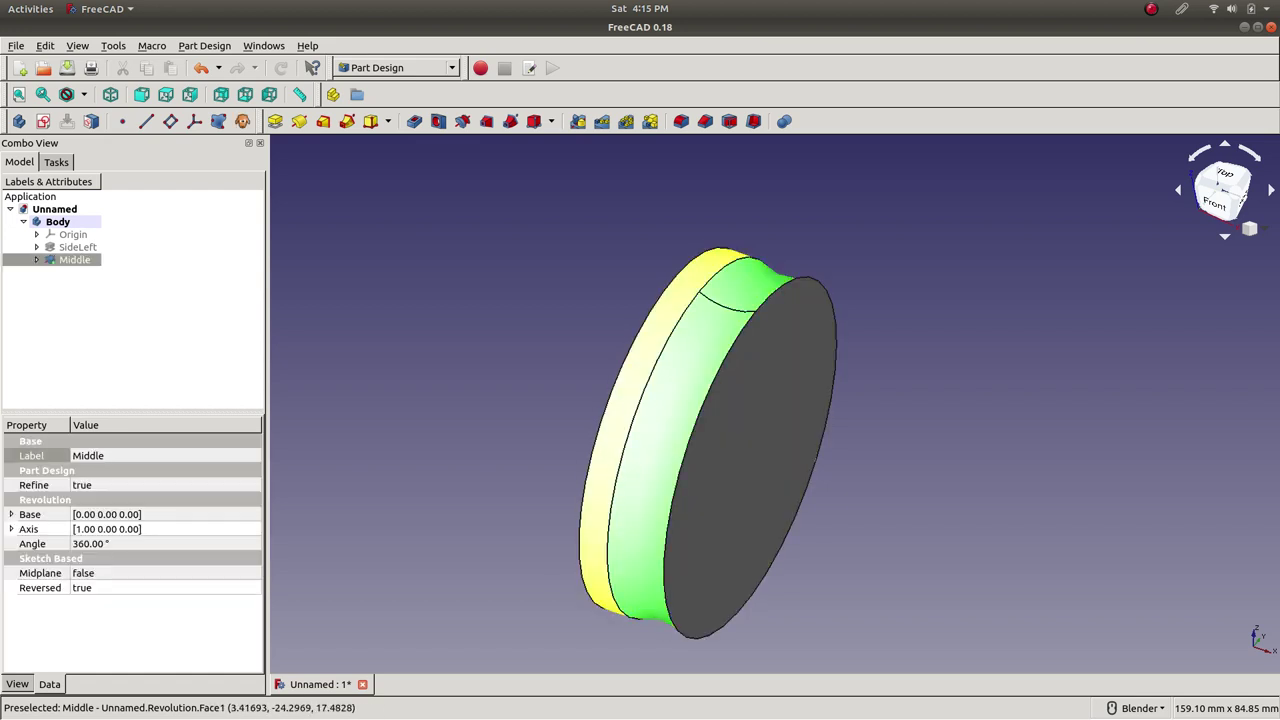
pyautogui.click(605, 446)
pyautogui.press('Escape')
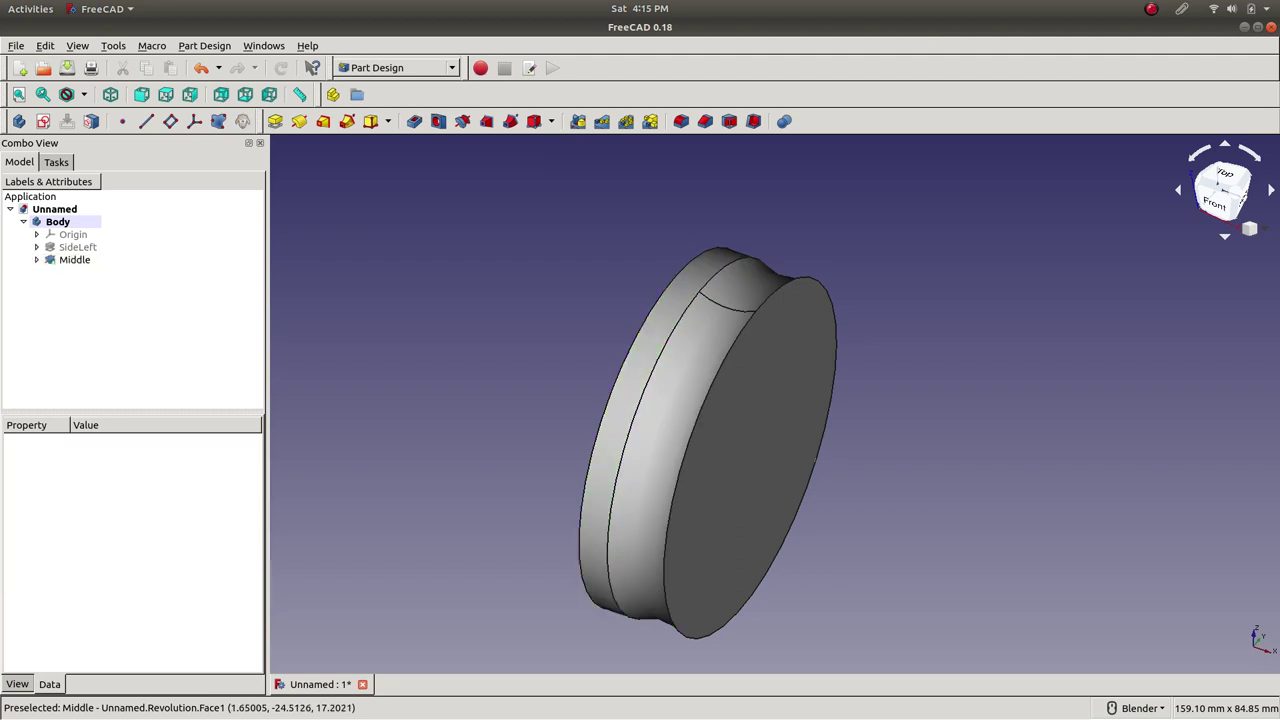
pyautogui.click(43, 121)
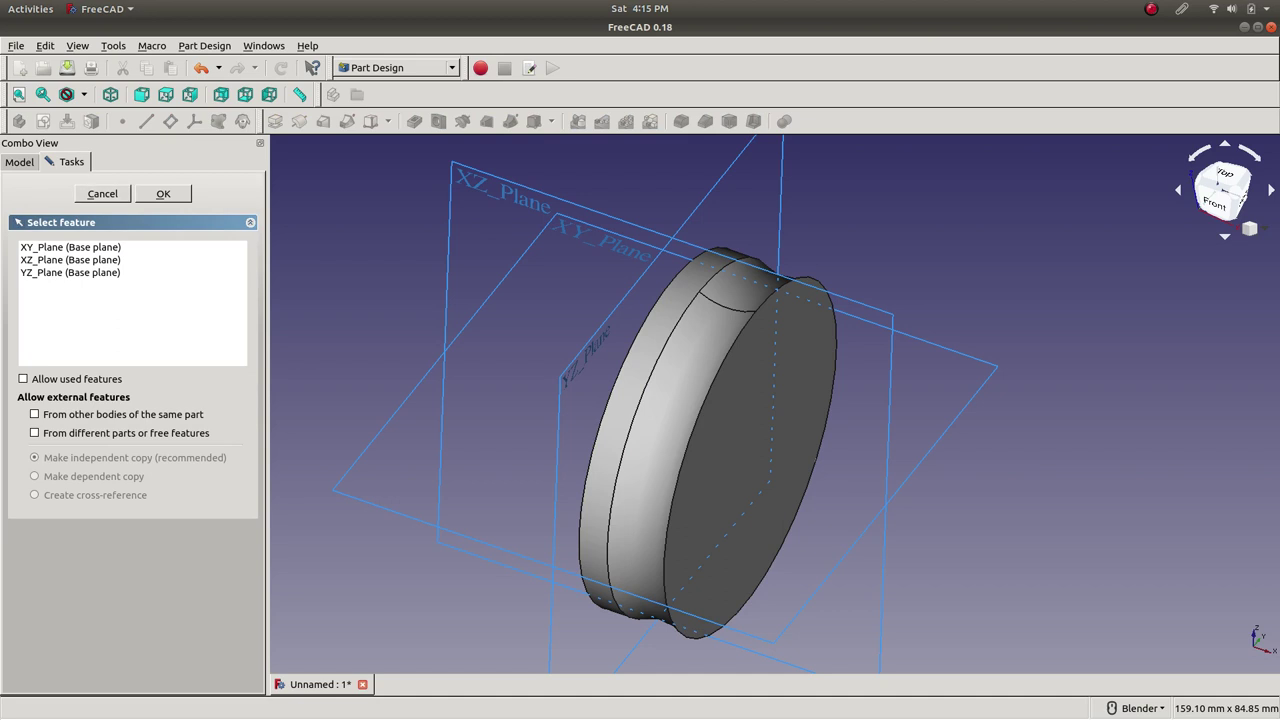
pyautogui.scroll(-2, 968, 254)
pyautogui.scroll(2, 966, 257)
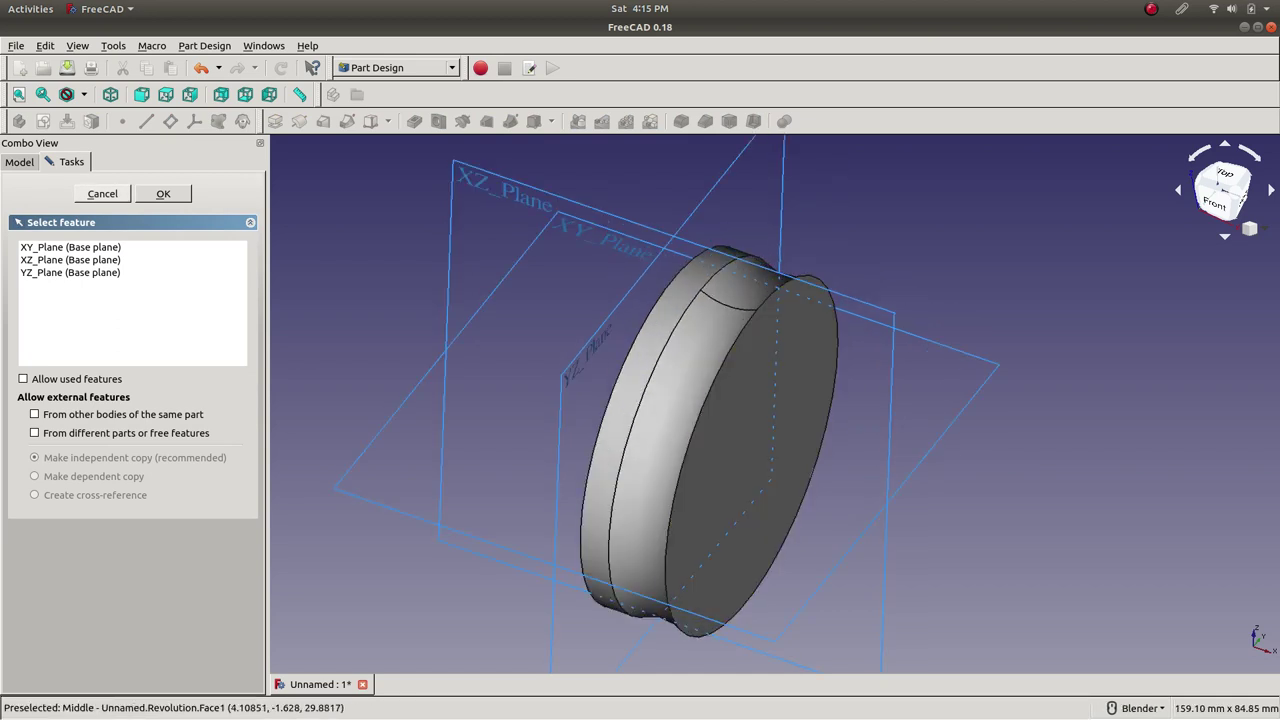
pyautogui.click(102, 193)
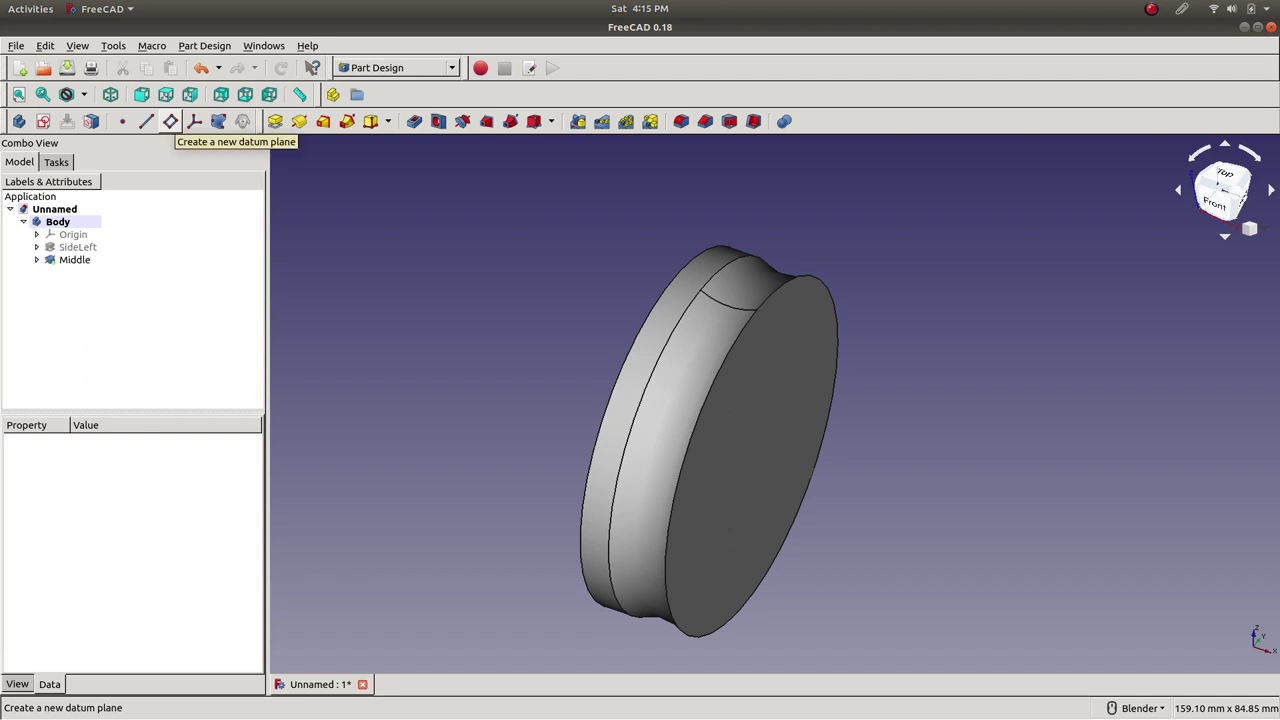
# - Examine the attachment modes offered for a new datum plane and leave without creating it
pyautogui.click(170, 121)
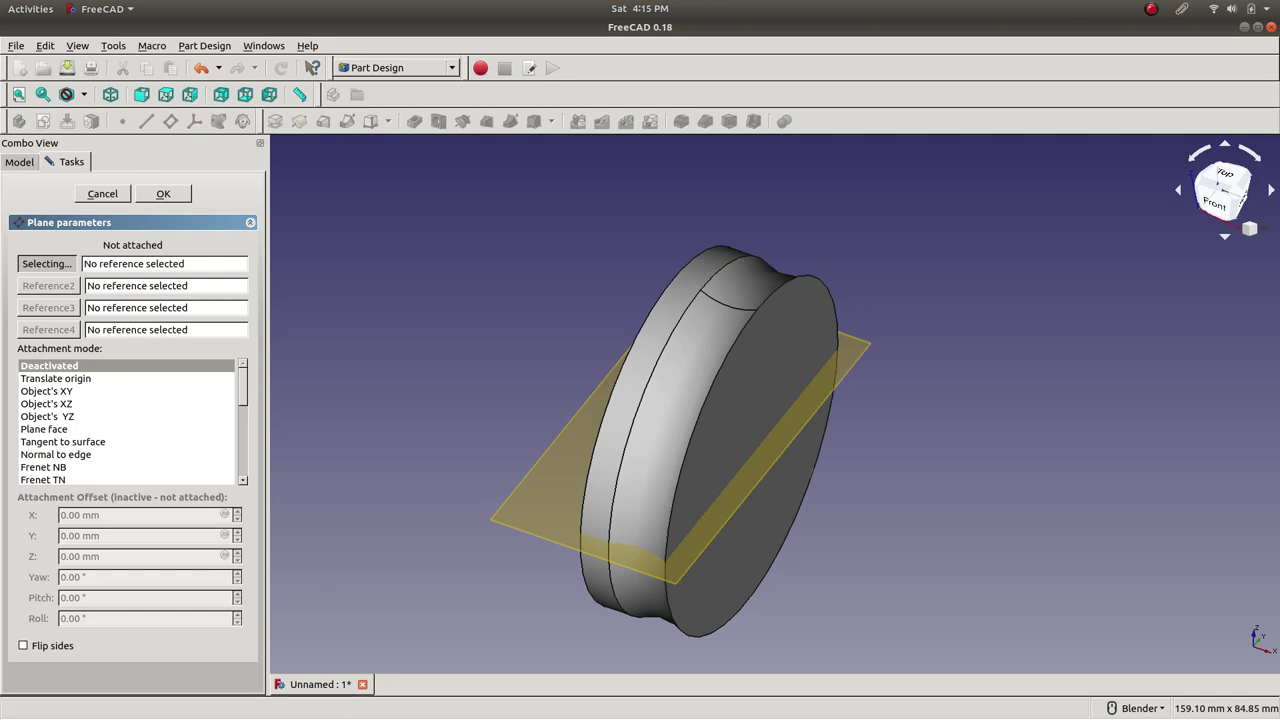
pyautogui.scroll(-5, 127, 422)
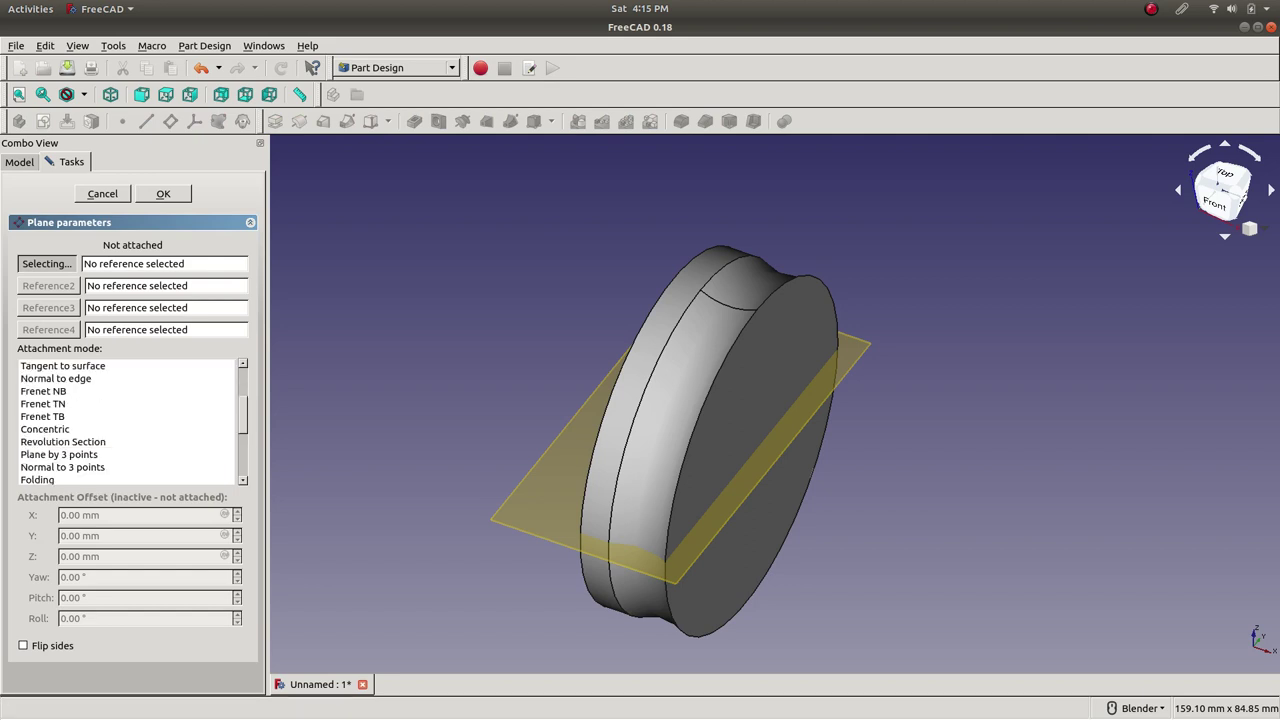
pyautogui.click(127, 391)
pyautogui.click(127, 429)
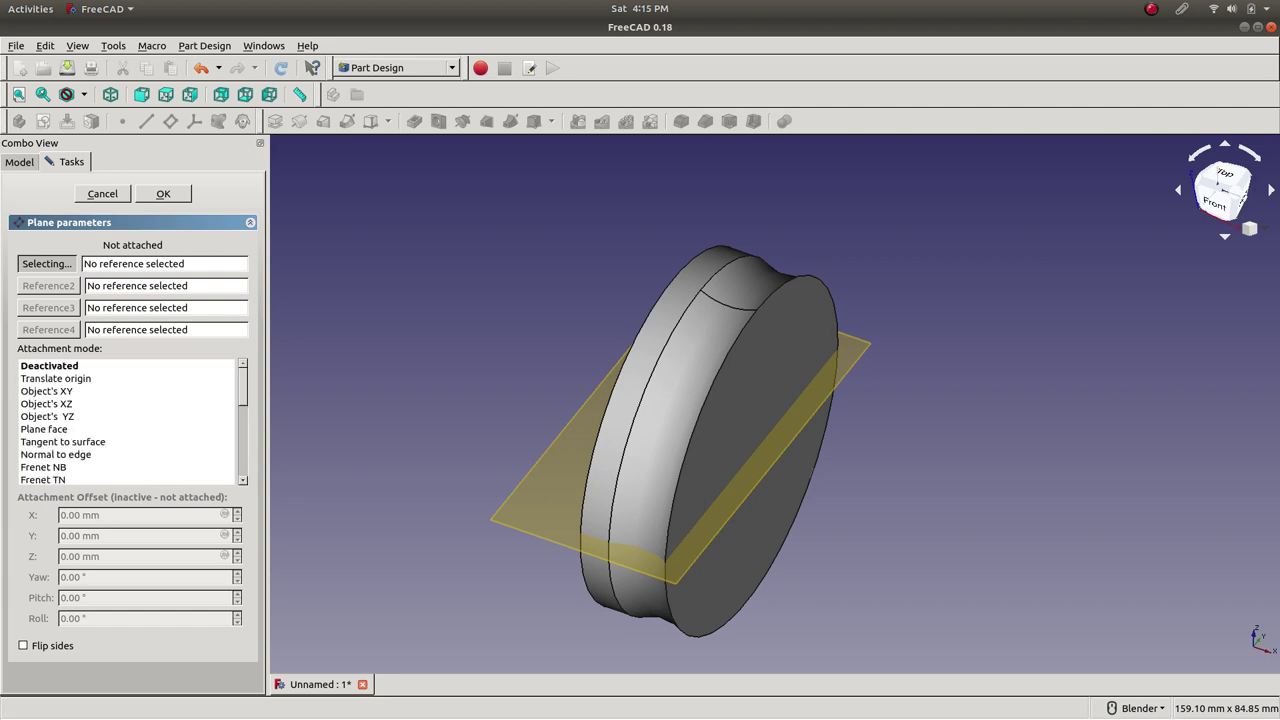
pyautogui.press('Down')
pyautogui.press('Down')
pyautogui.press('Down')
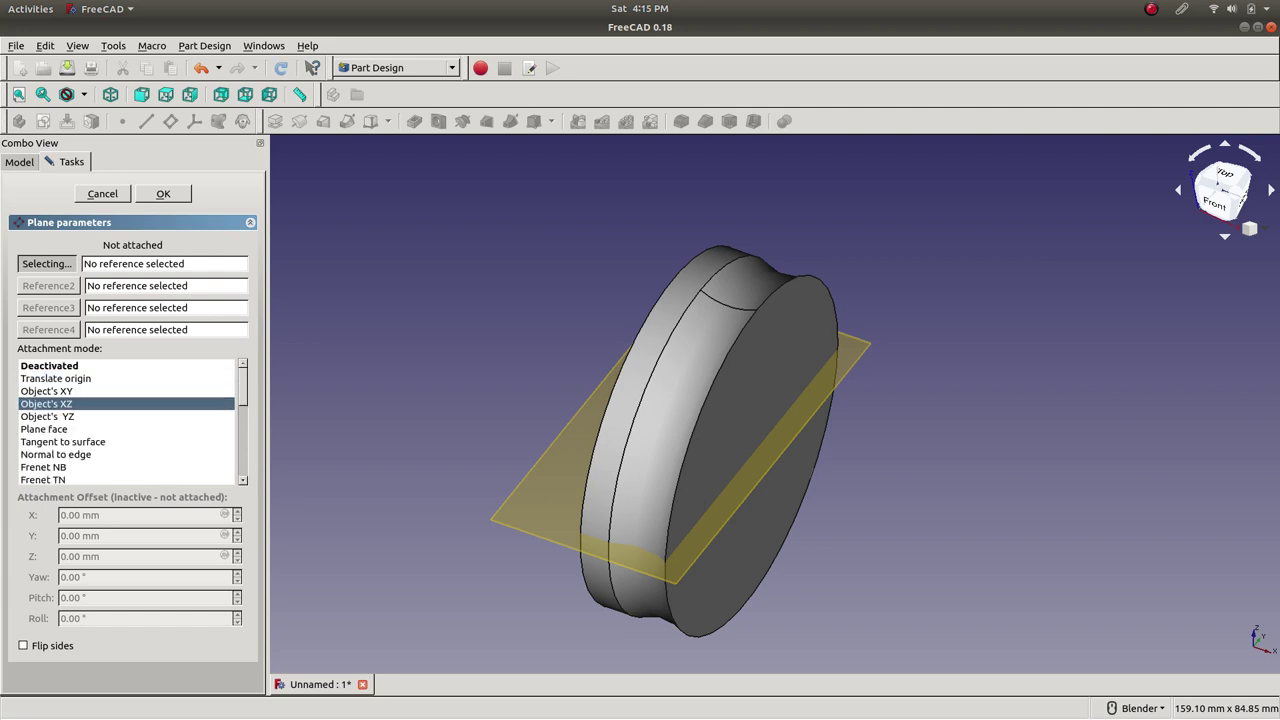
pyautogui.scroll(-4, 127, 420)
pyautogui.scroll(4, 127, 420)
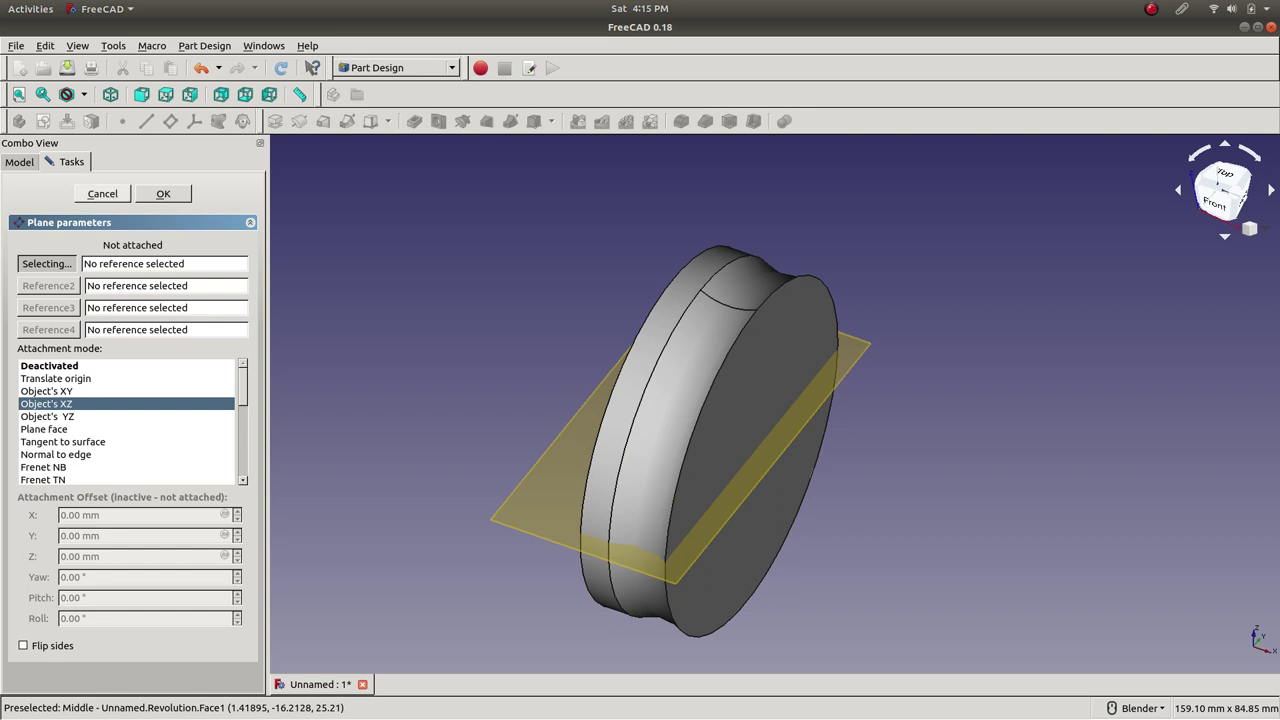
pyautogui.click(102, 194)
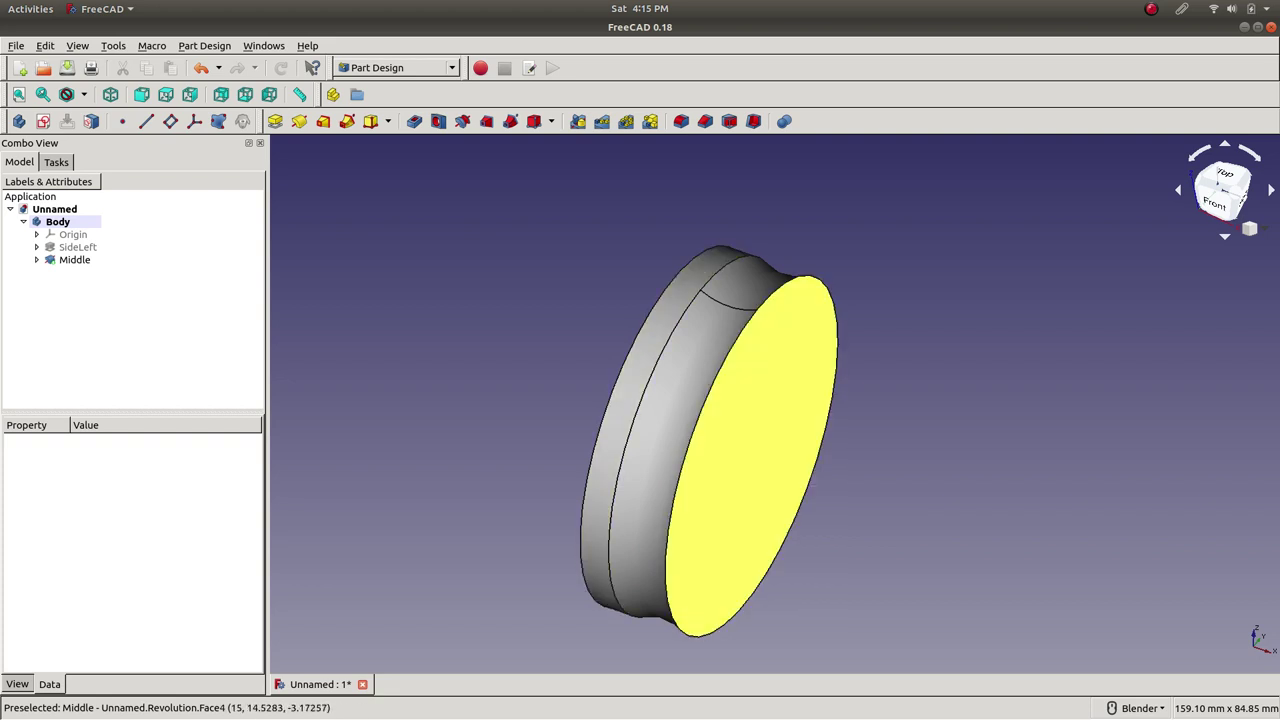
# - Start a sketch on the flat end face of Middle and draw a circle of about 23.8 mm radius centred on the origin
pyautogui.click(795, 413)
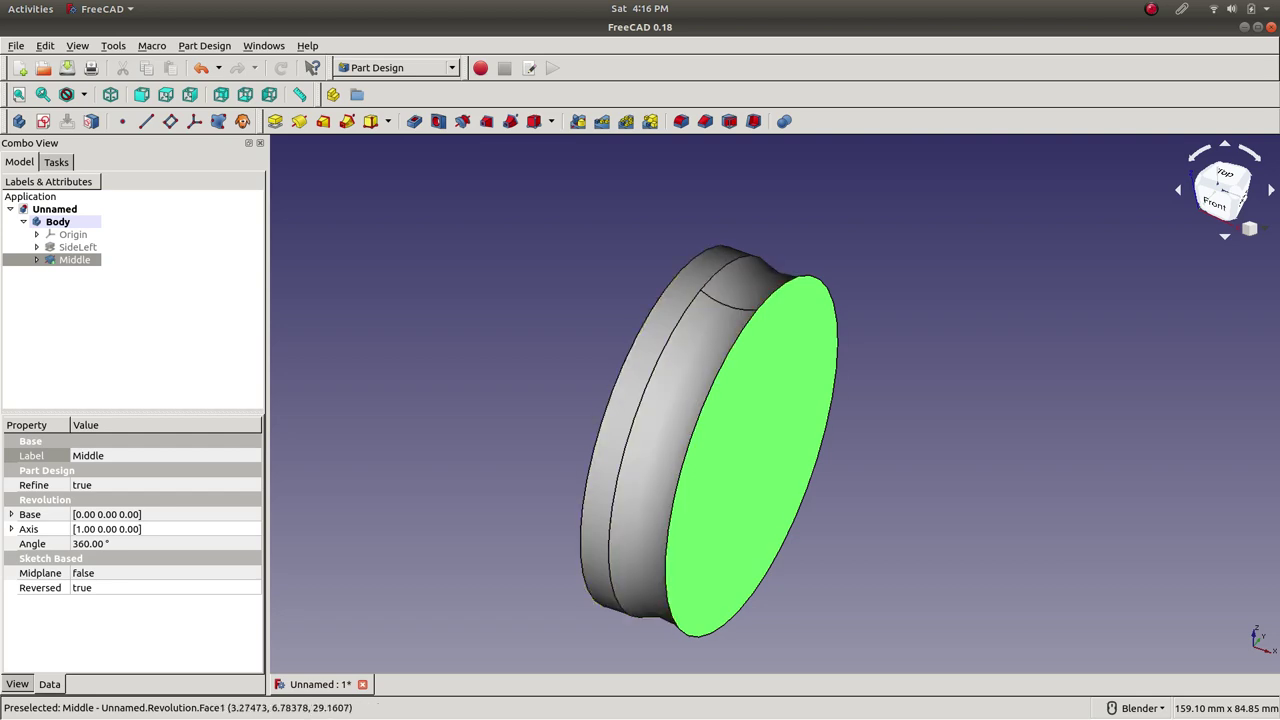
pyautogui.click(43, 121)
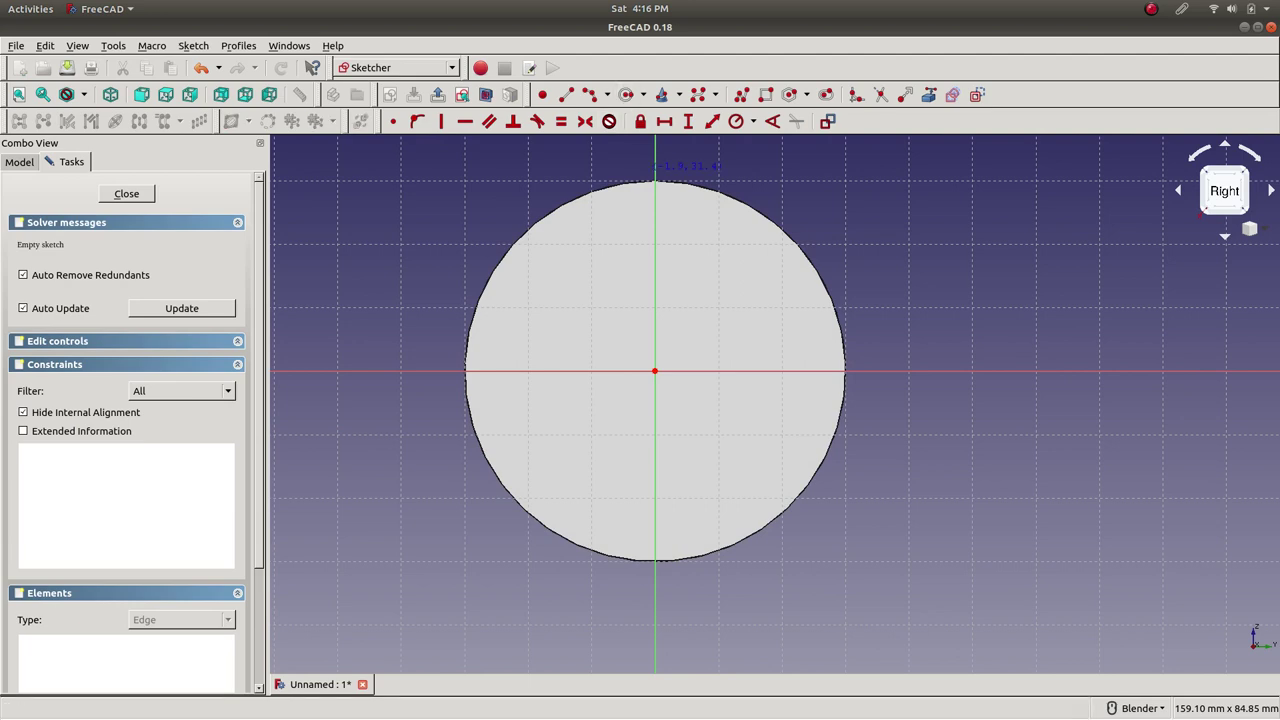
pyautogui.click(655, 371)
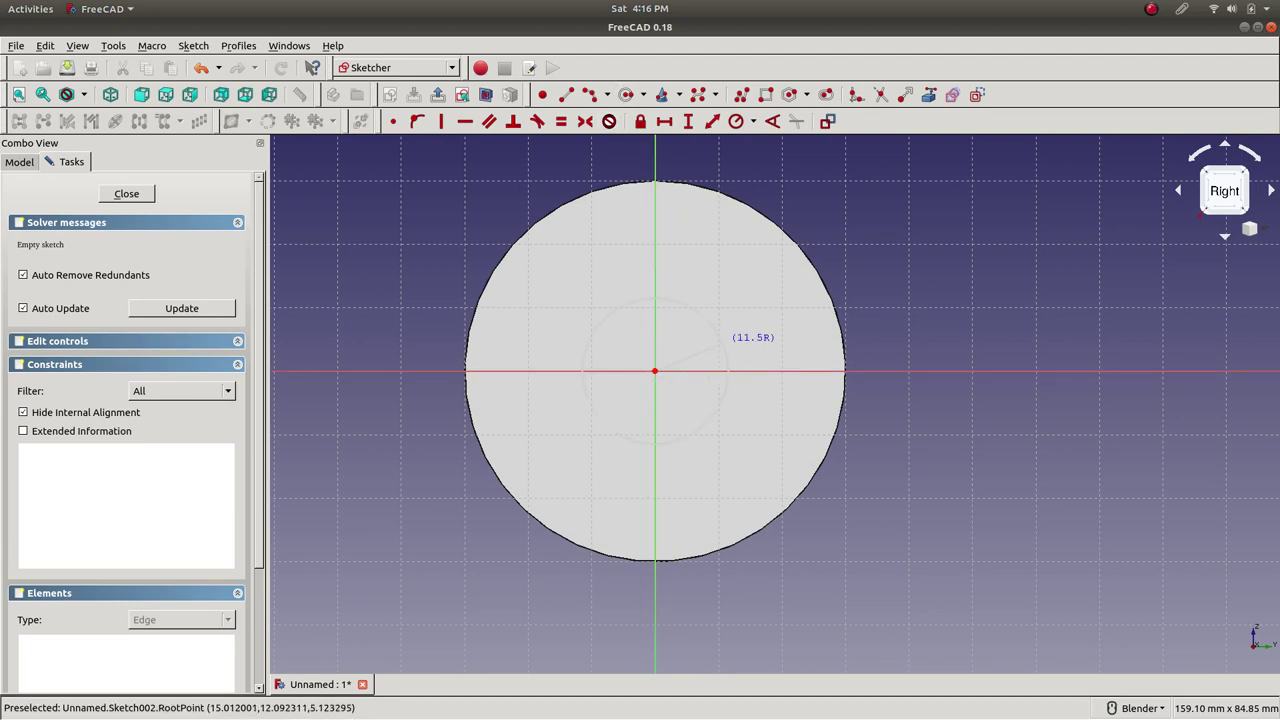
pyautogui.click(800, 322)
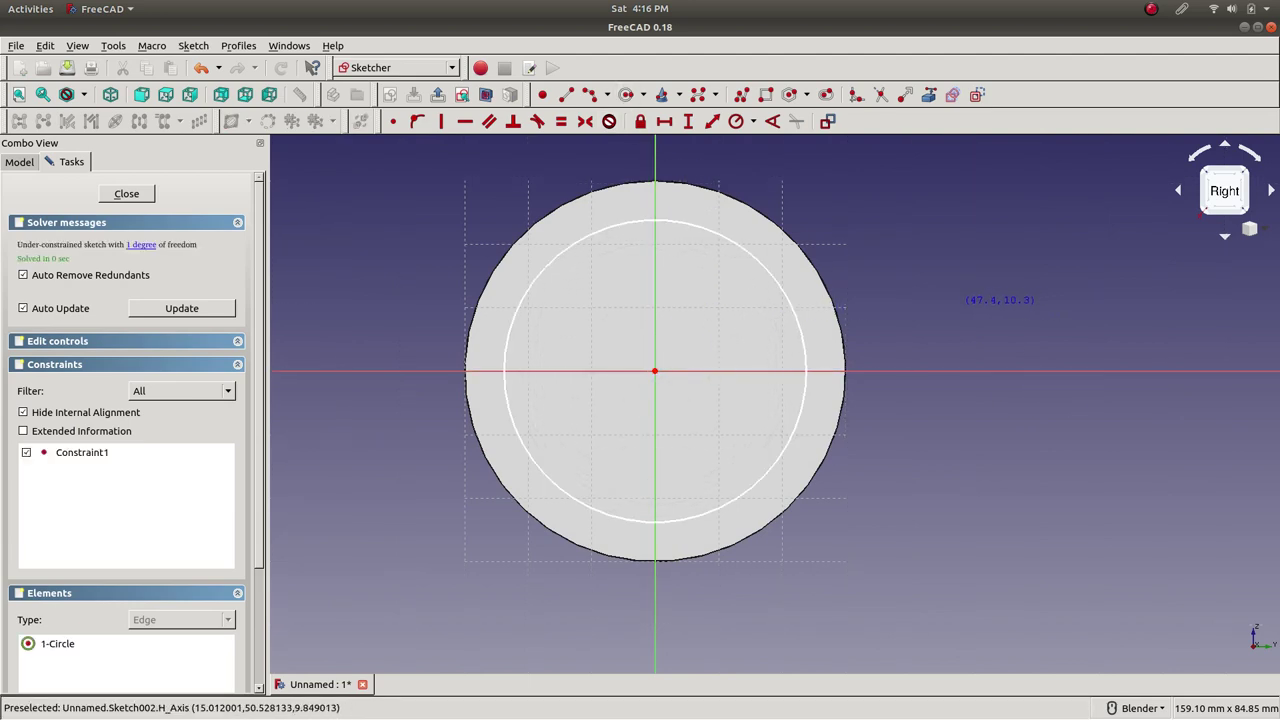
pyautogui.press('Escape')
# - Constrain the circle's radius to 30 mm, move the dimension label outside the circle, and close the sketch
pyautogui.click(803, 330)
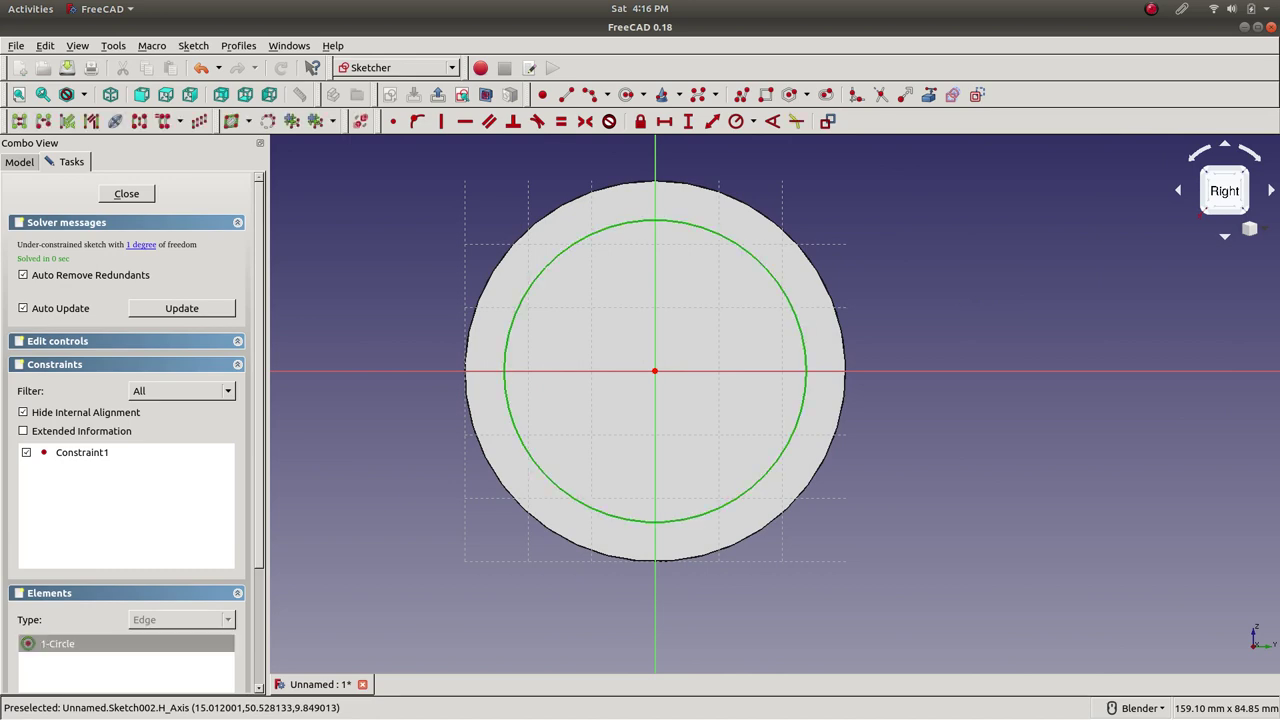
pyautogui.click(736, 121)
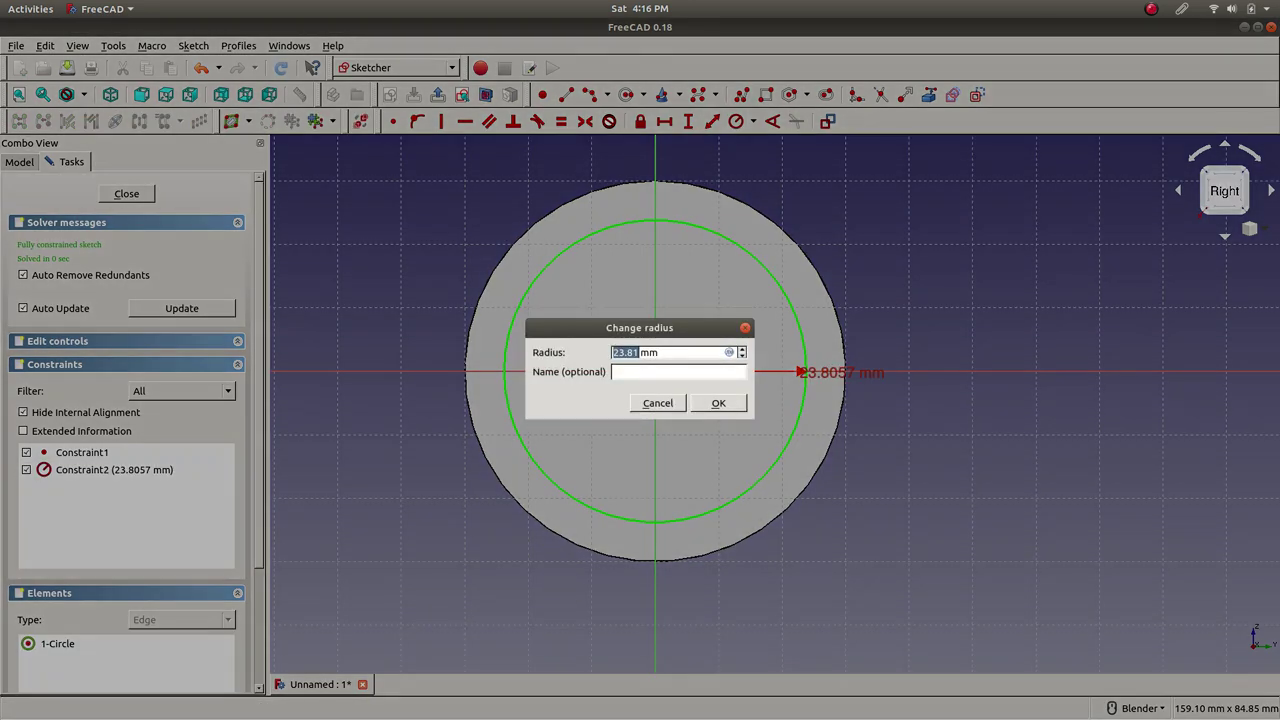
pyautogui.write('30')
pyautogui.press('Return')
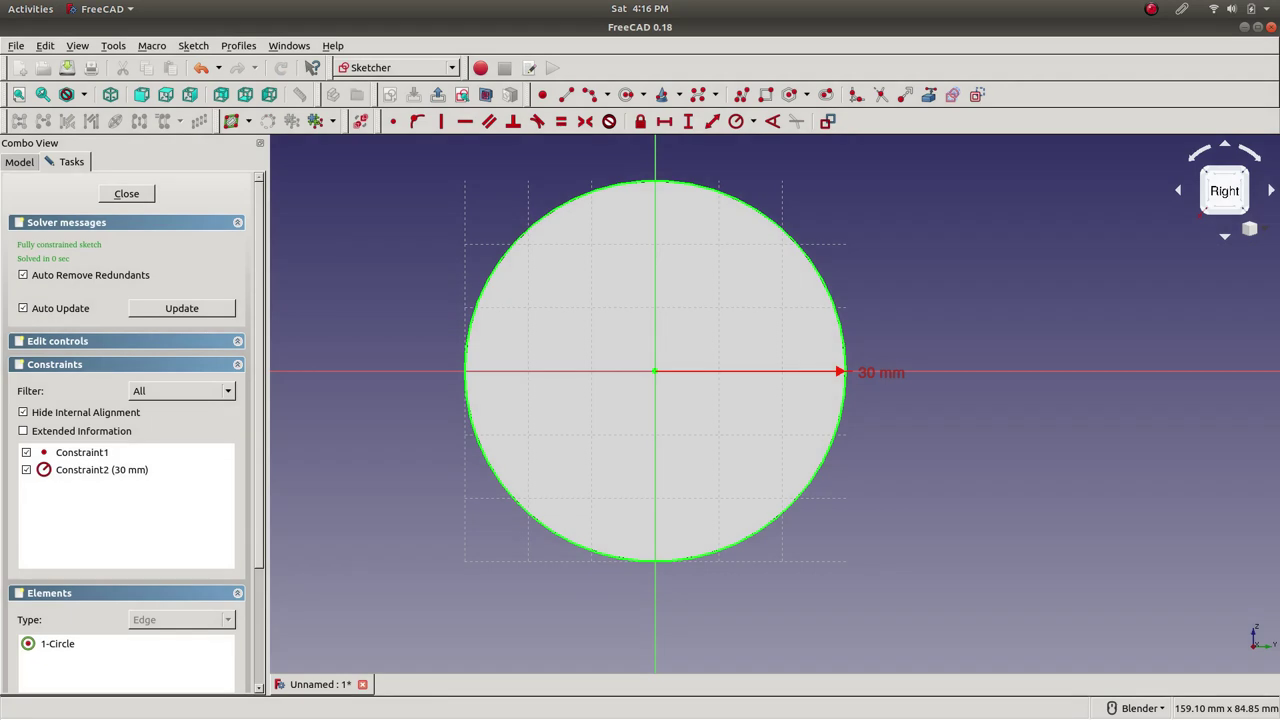
pyautogui.moveTo(886, 371); pyautogui.dragTo(1028, 423)
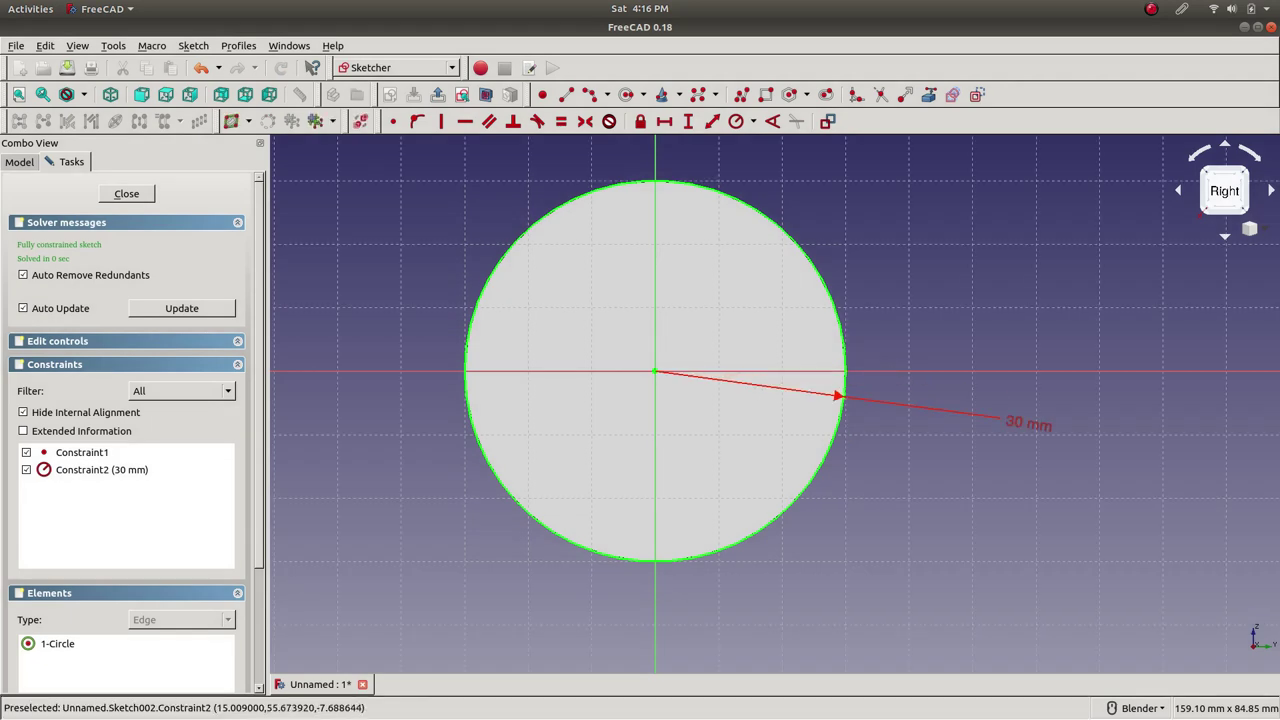
pyautogui.click(126, 193)
pyautogui.press('Escape')
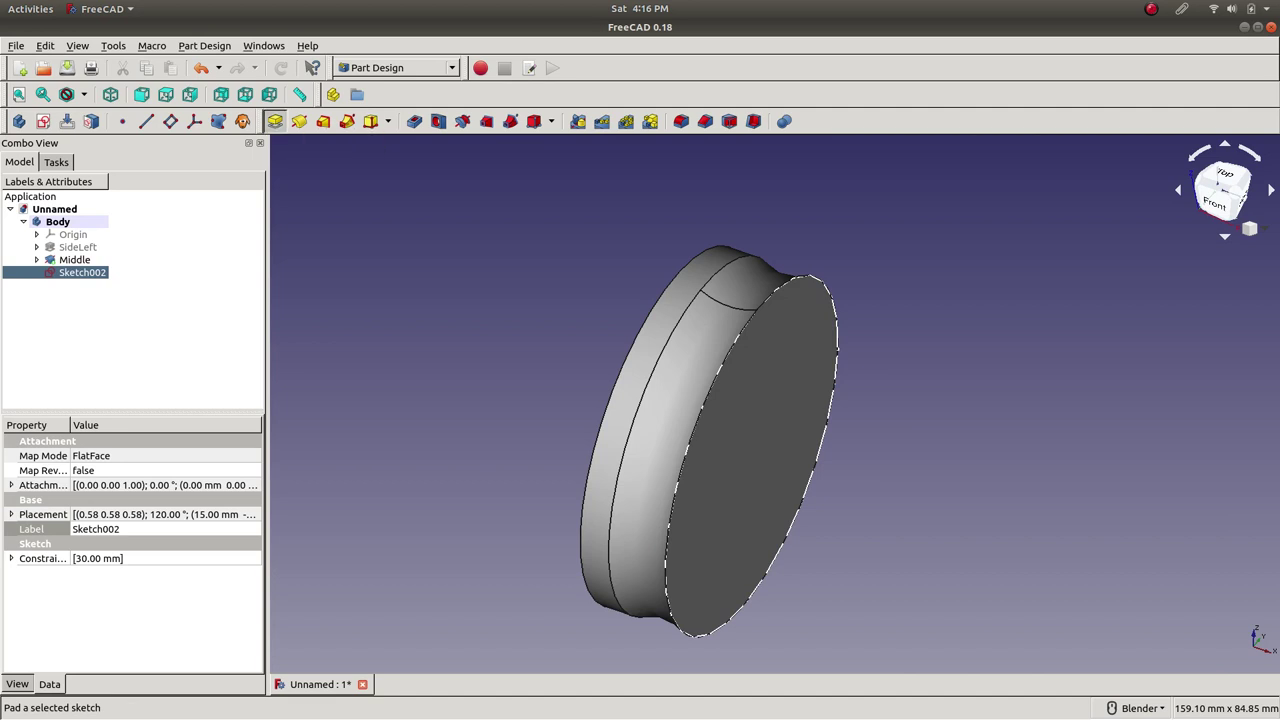
# - Pad the circle sketch 5 mm outward to form the second side disc
pyautogui.click(275, 121)
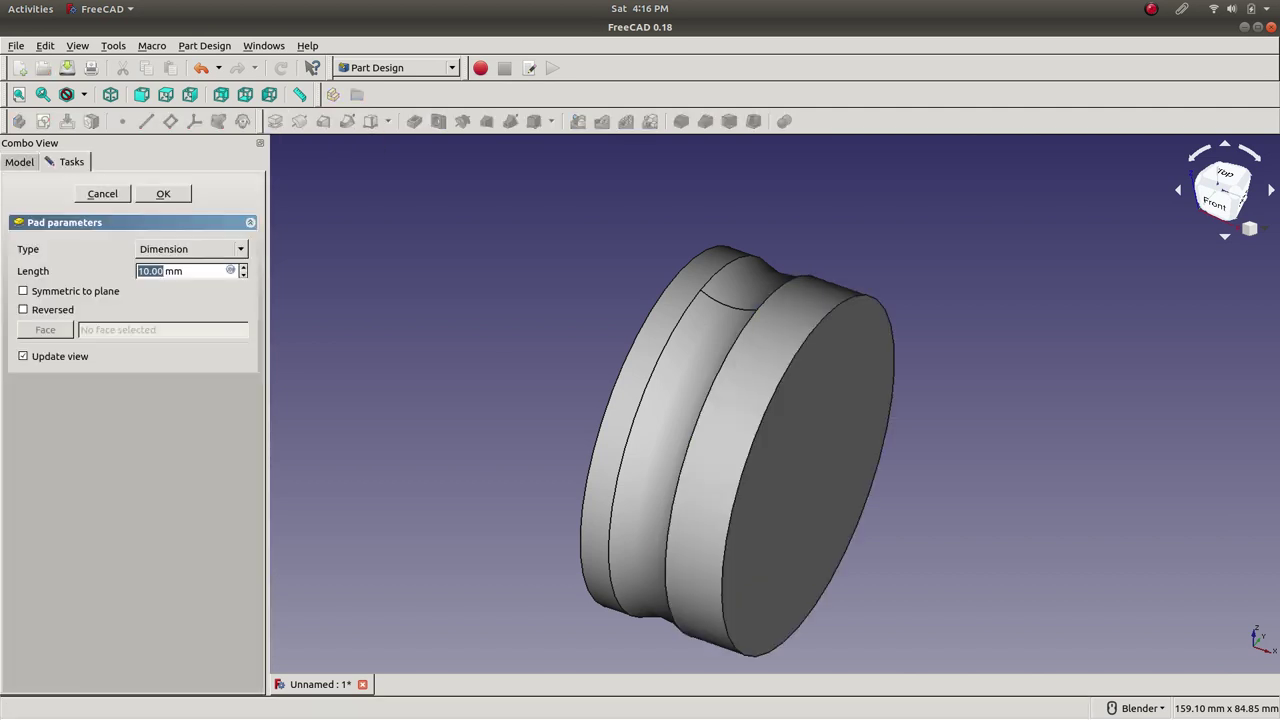
pyautogui.write('5')
pyautogui.click(163, 193)
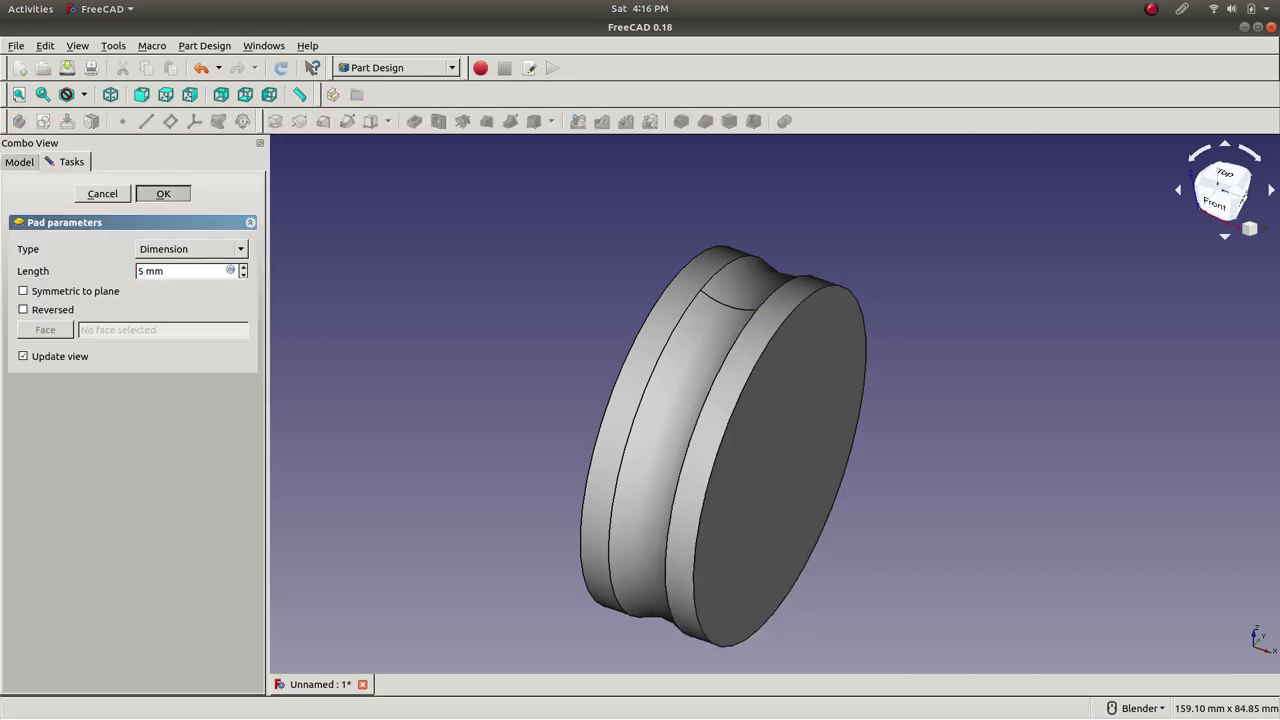
# - Examine the SideLeft, Middle and new pad features one by one in the model tree and view the completed body
pyautogui.moveTo(724, 446); pyautogui.dragTo(760, 440, button='middle')
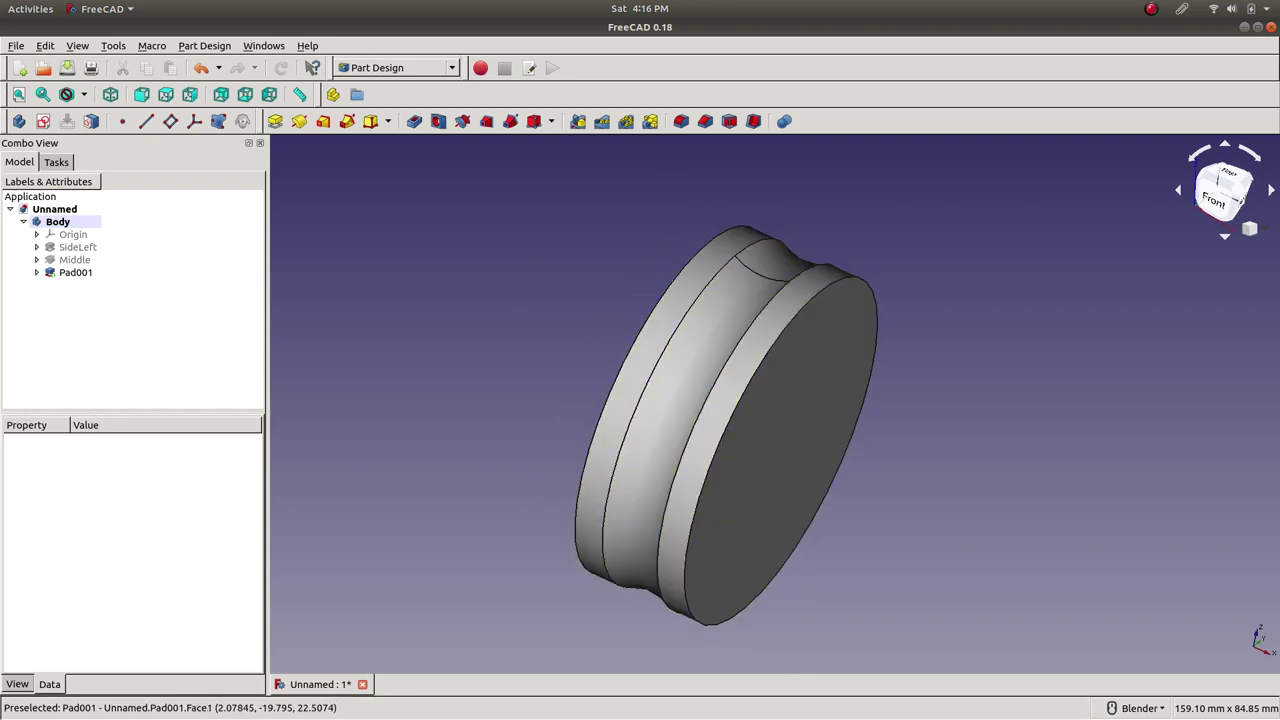
pyautogui.click(75, 272)
pyautogui.click(74, 259)
pyautogui.click(77, 247)
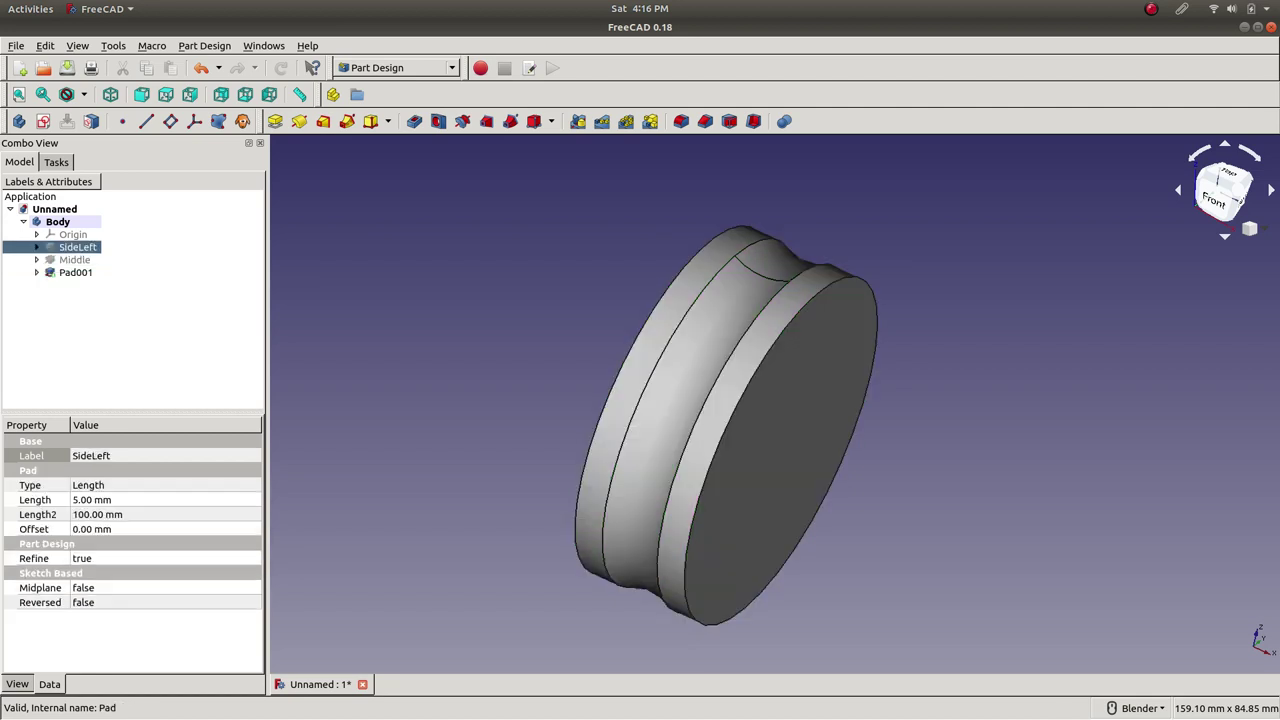
pyautogui.press('Down')
pyautogui.press('Down')
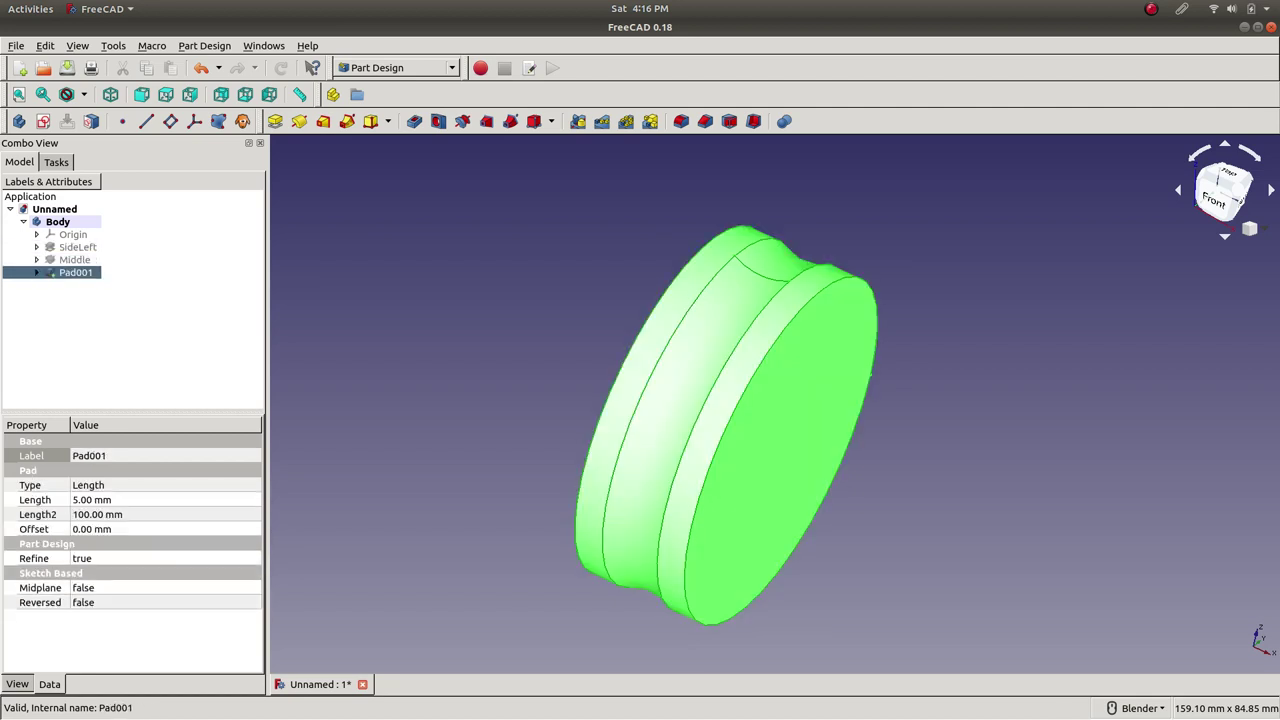
pyautogui.press('Up')
pyautogui.press('Up')
pyautogui.click(74, 259)
pyautogui.click(75, 320)
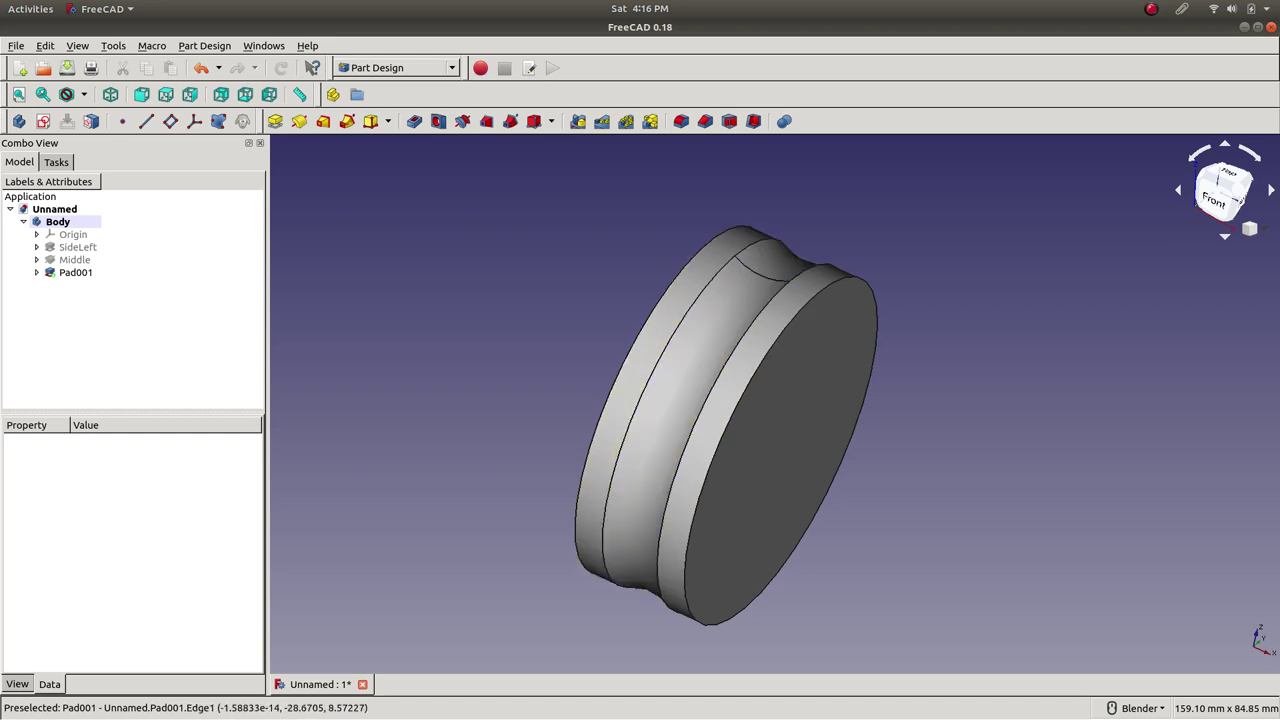
pyautogui.moveTo(681, 333)
pyautogui.mouseDown(button='middle')
pyautogui.moveTo(880, 400)
pyautogui.moveTo(700, 325)
pyautogui.moveTo(590, 350)
pyautogui.moveTo(705, 335)
pyautogui.moveTo(680, 355)
pyautogui.mouseUp(button='middle')
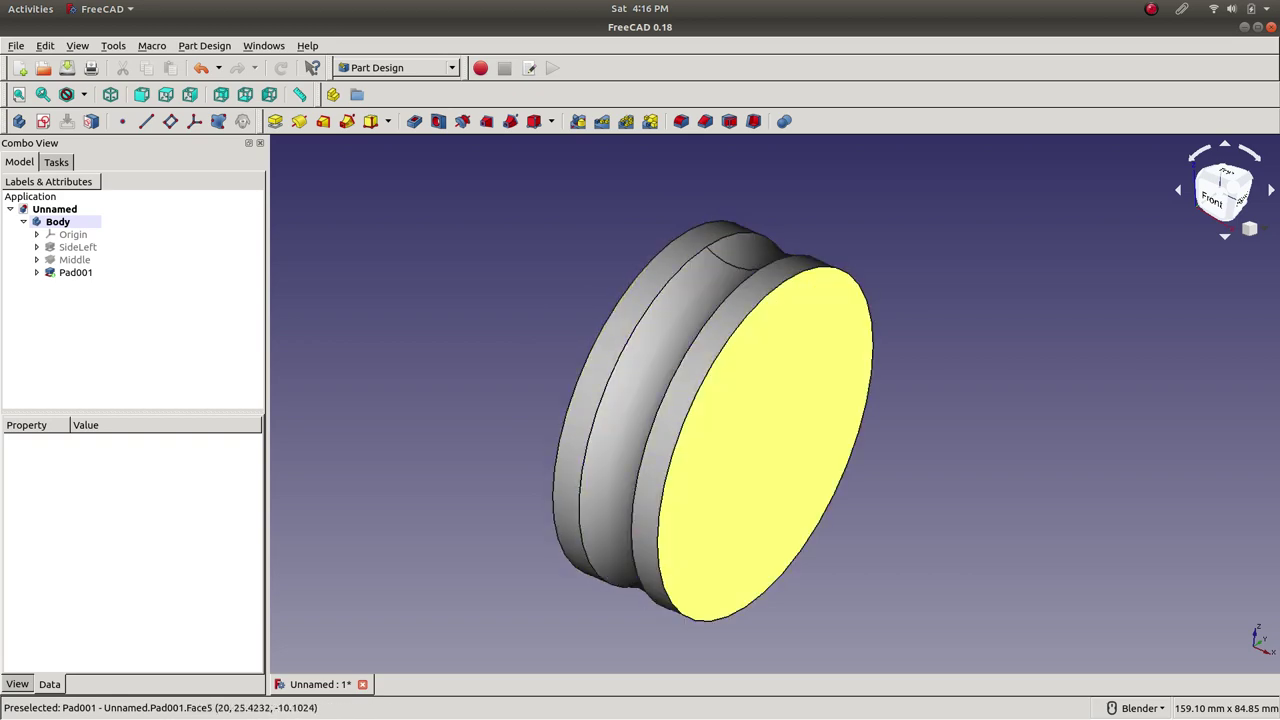
# - Save the document under the file name PartA
pyautogui.hotkey('ctrl', 's')
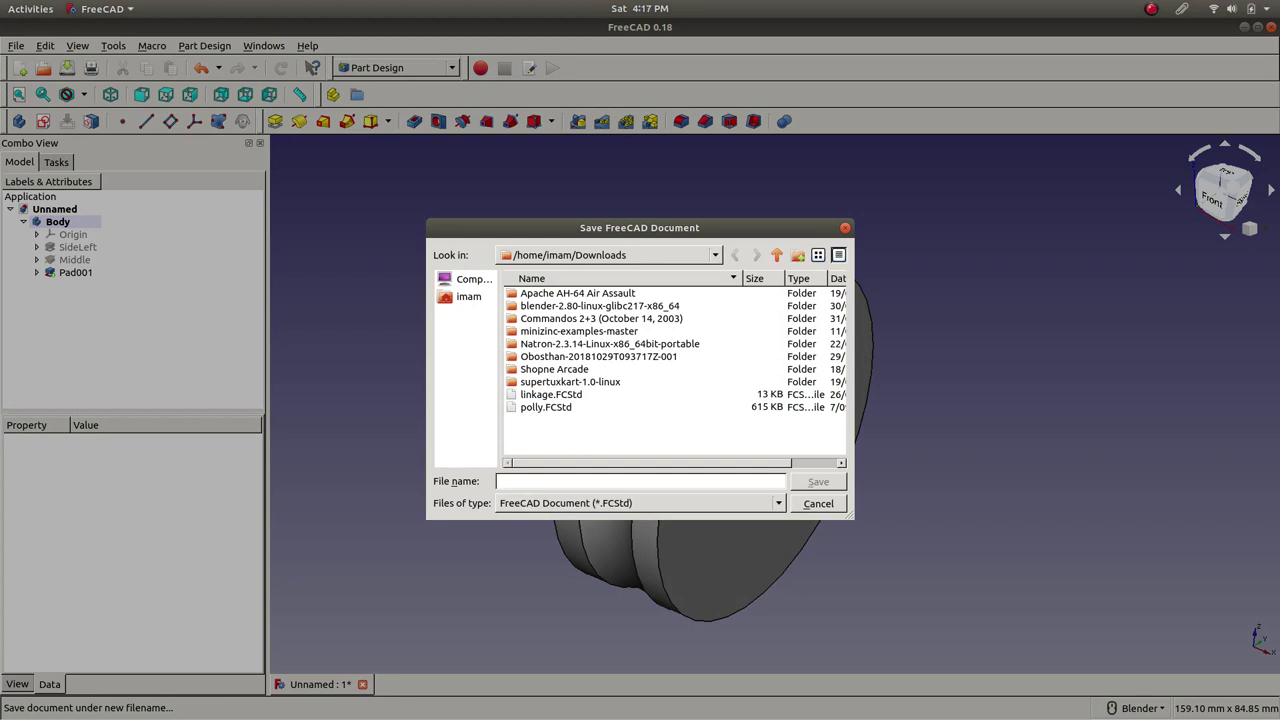
pyautogui.write('Pa')
pyautogui.click(818, 481)
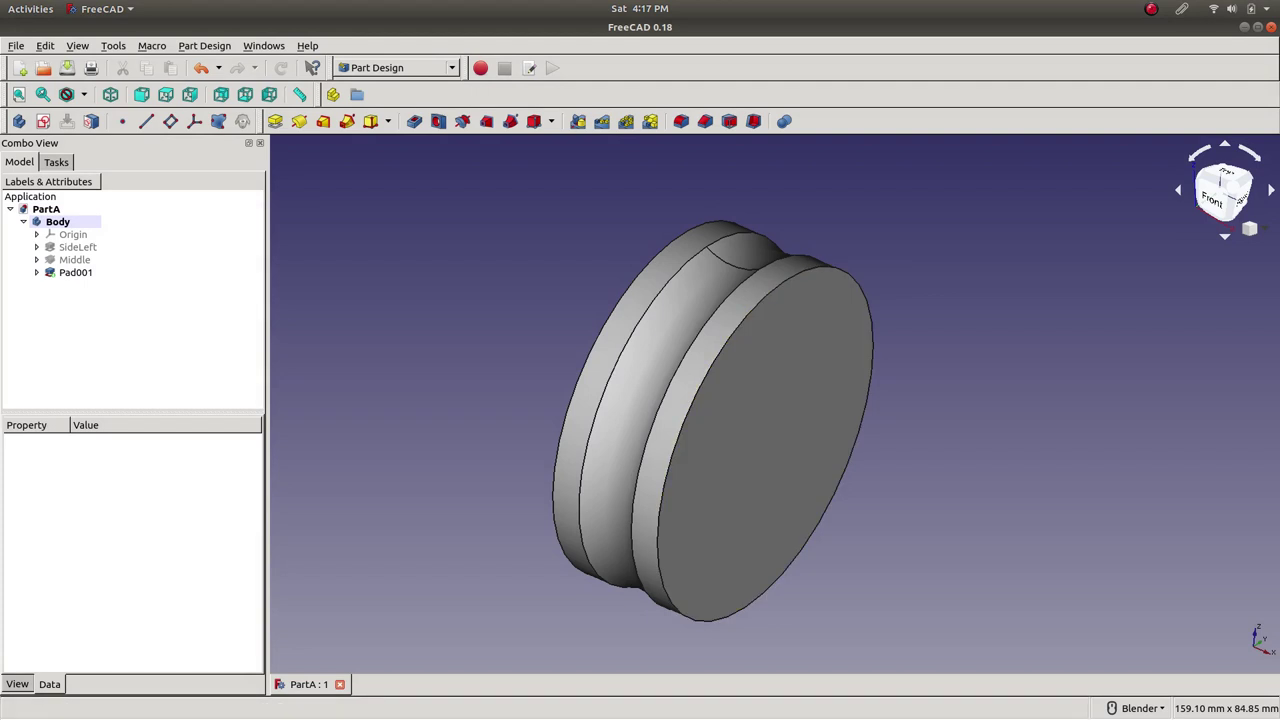
pyautogui.click(16, 45)
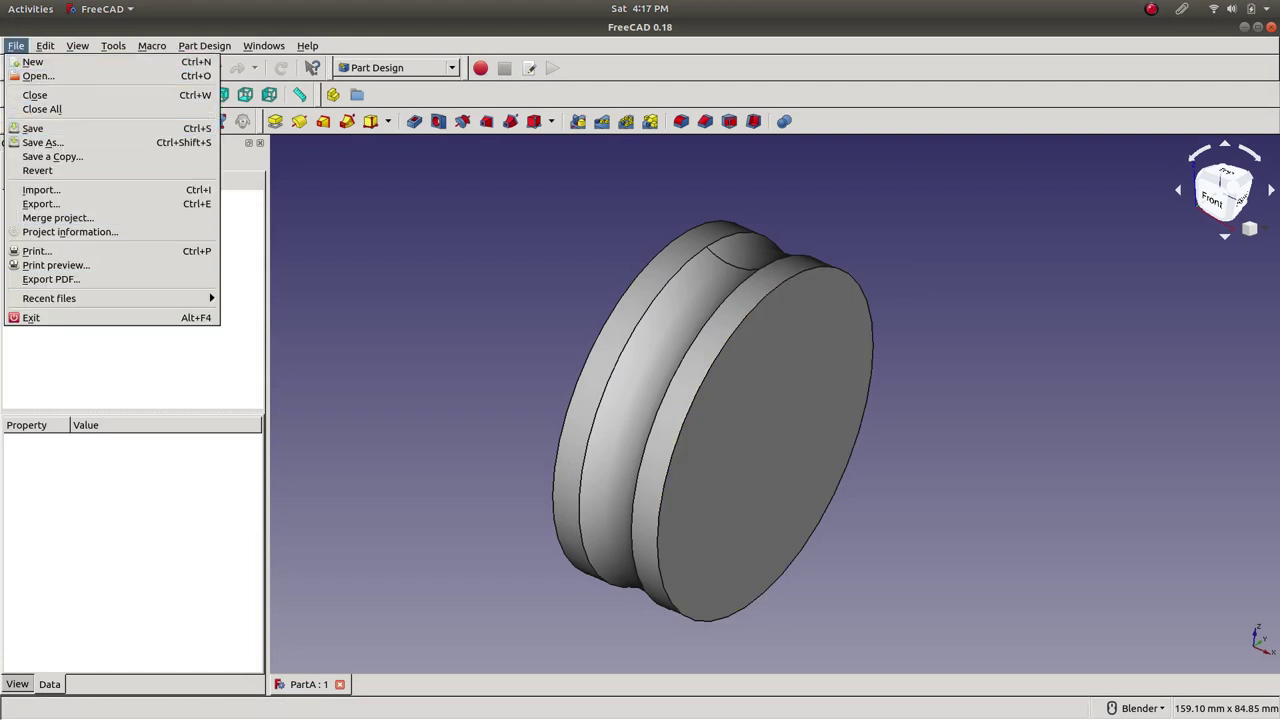
pyautogui.press('Escape')
# - Leave the new pad's parameters unchanged and rename the feature to SideRight
pyautogui.doubleClick(63, 271)
pyautogui.click(102, 193)
pyautogui.click(75, 272)
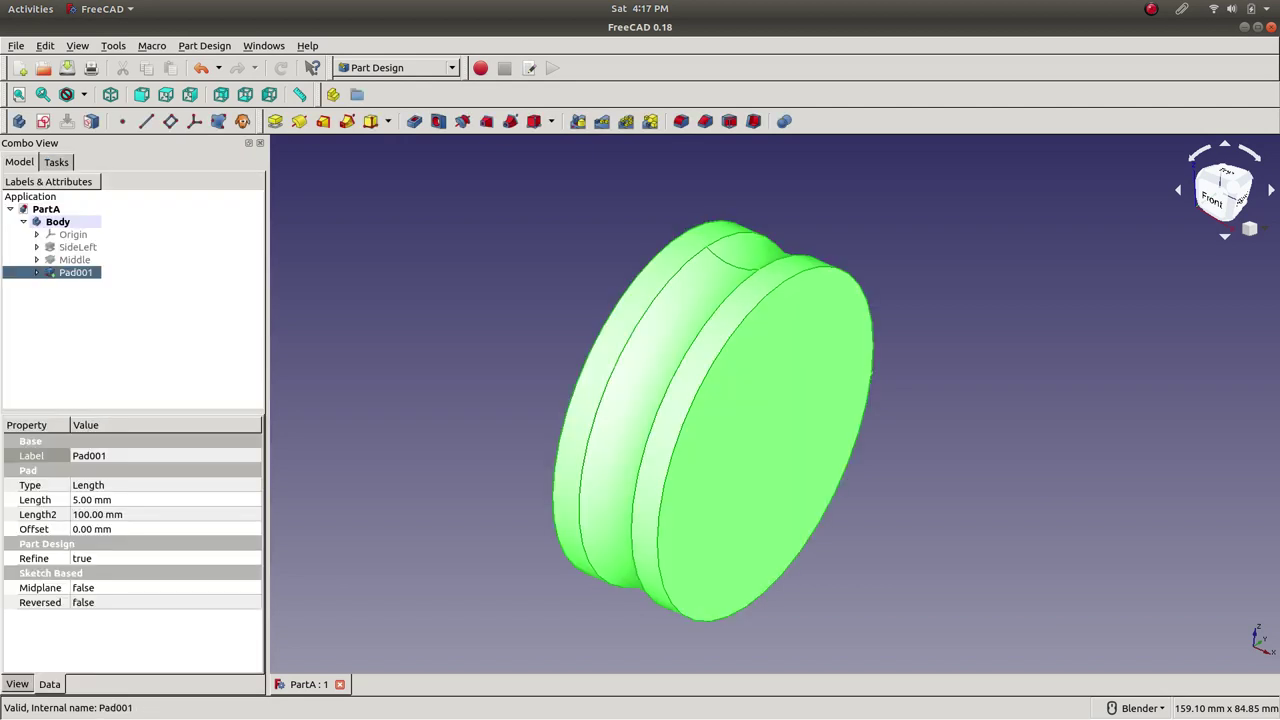
pyautogui.click(110, 455)
pyautogui.doubleClick(110, 455)
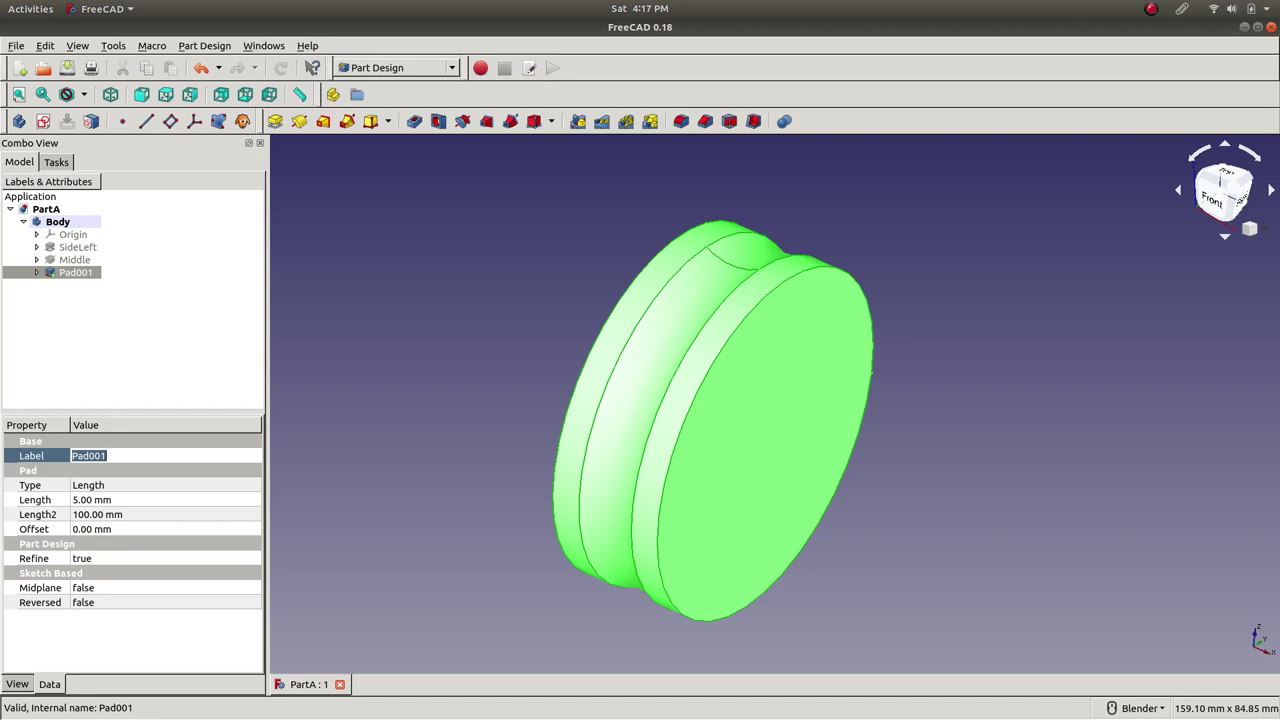
pyautogui.write('Right')
pyautogui.write('ht')
pyautogui.press('Return')
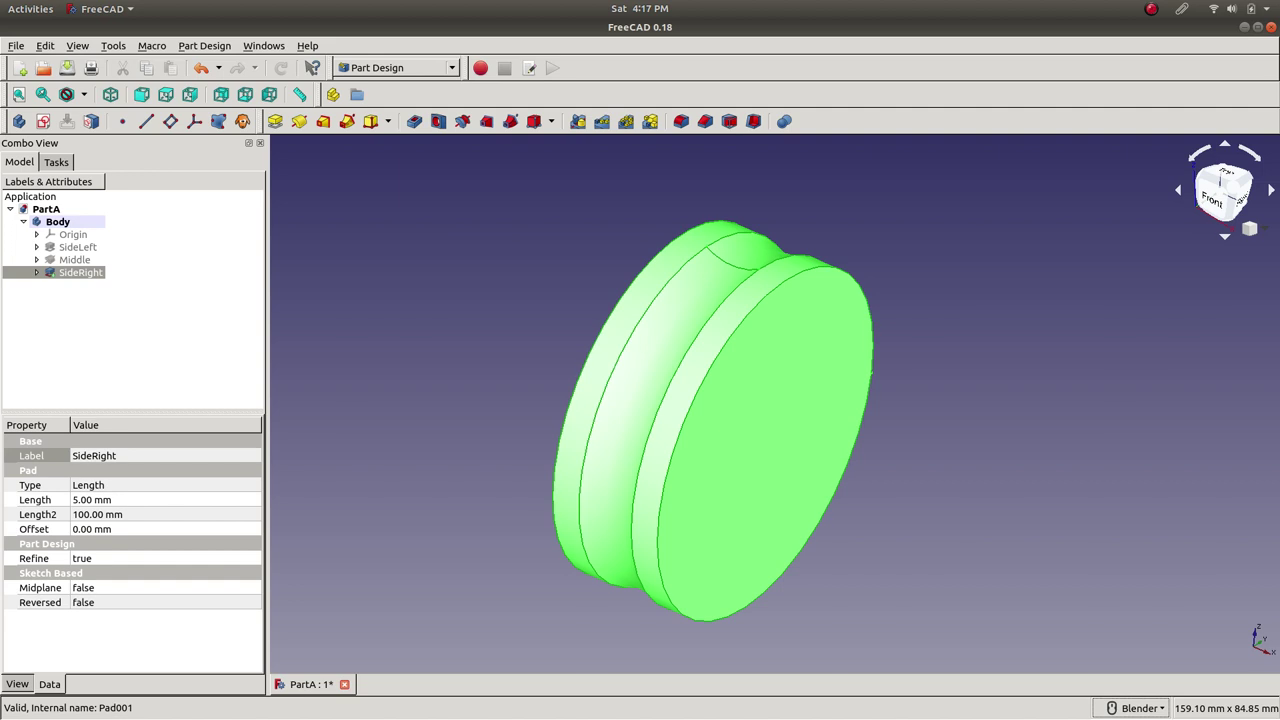
# - Examine SideRight's length, second length and offset properties, along with its selectable and visibility display properties
pyautogui.click(100, 499)
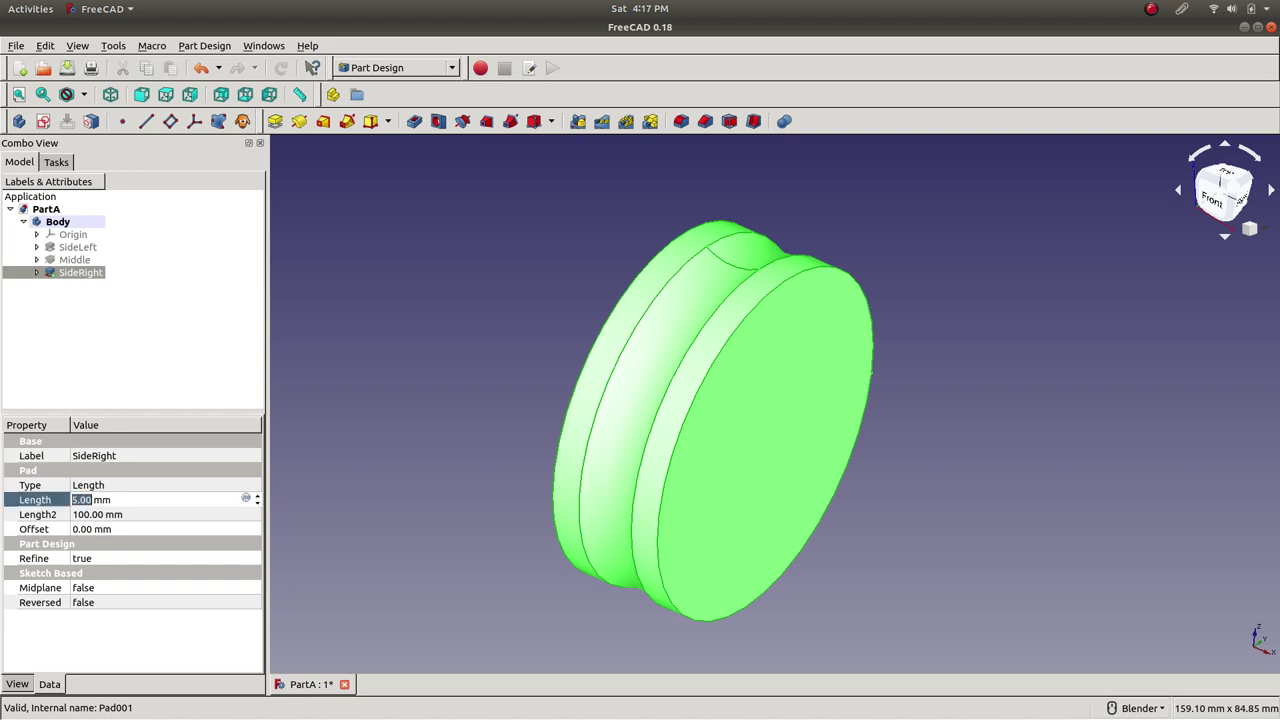
pyautogui.click(130, 514)
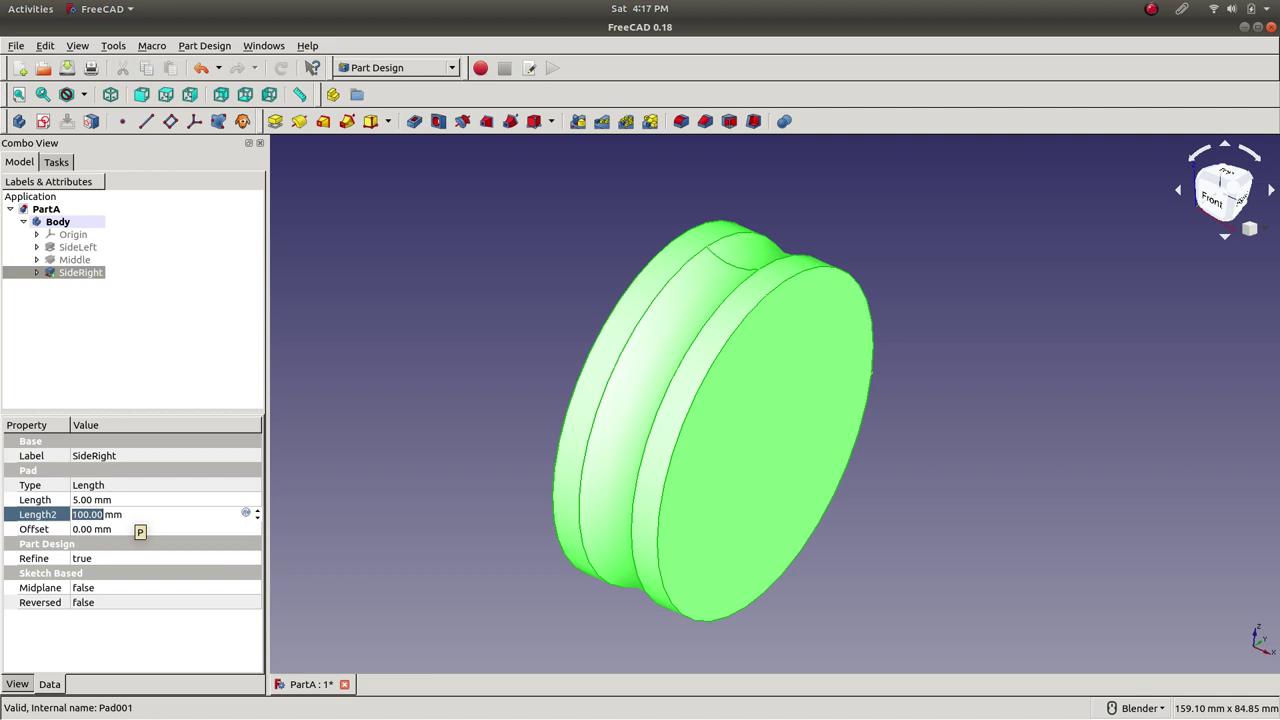
pyautogui.click(130, 529)
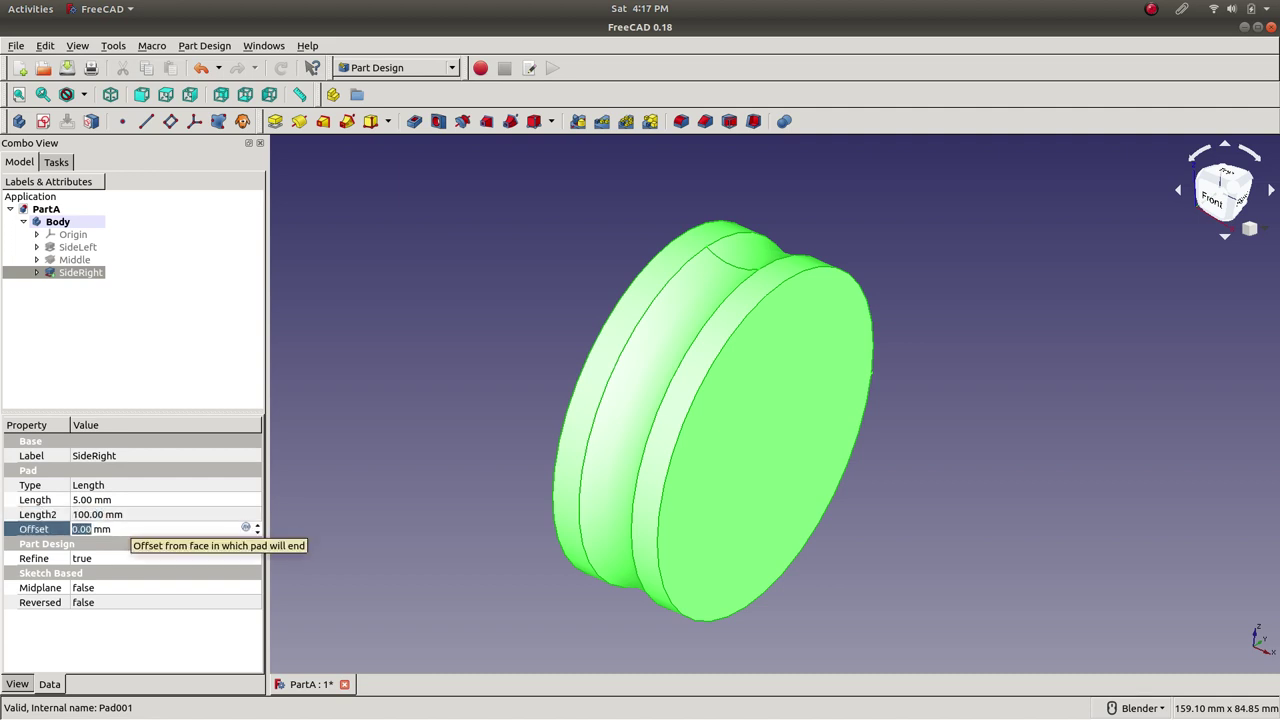
pyautogui.click(17, 684)
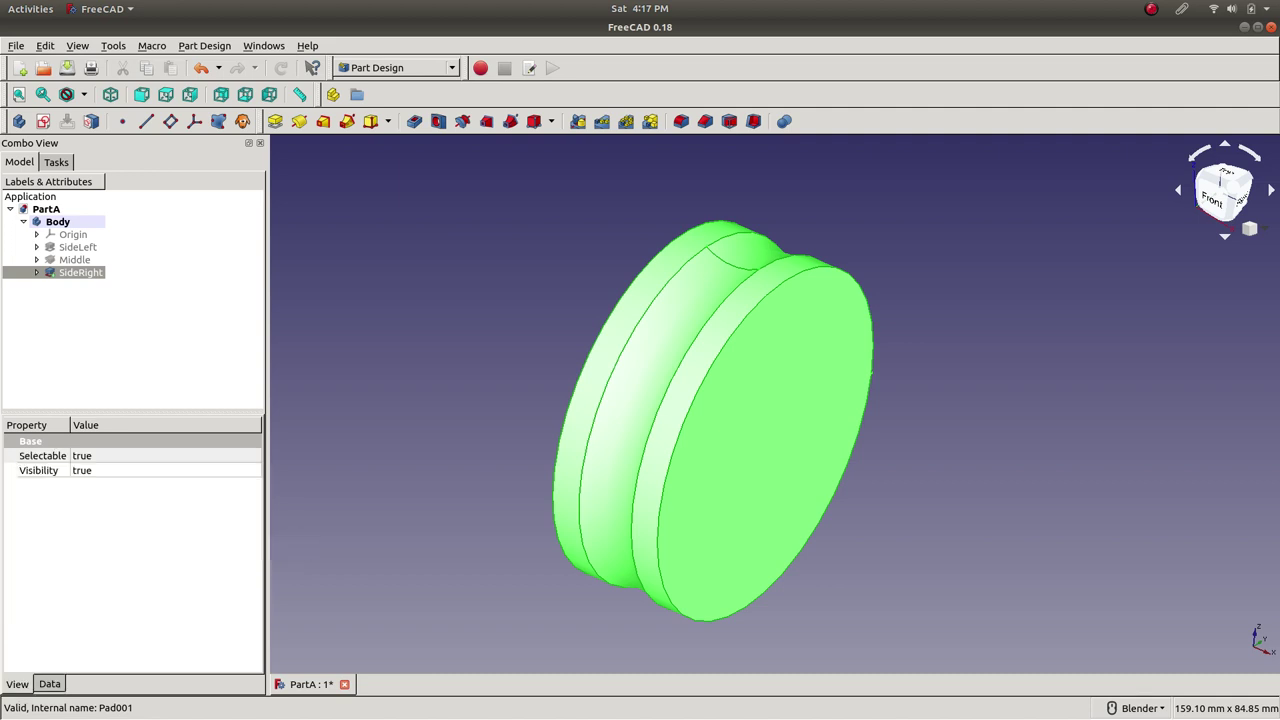
pyautogui.click(130, 455)
pyautogui.click(130, 470)
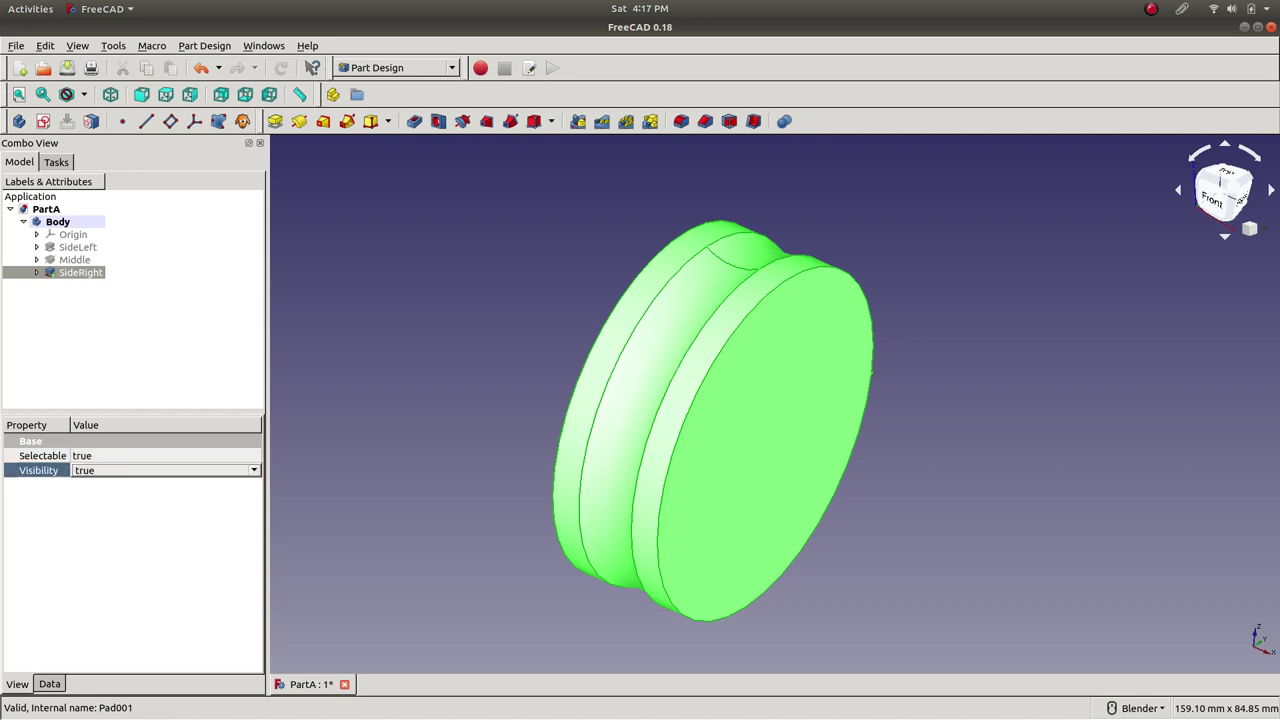
pyautogui.click(130, 455)
pyautogui.click(130, 470)
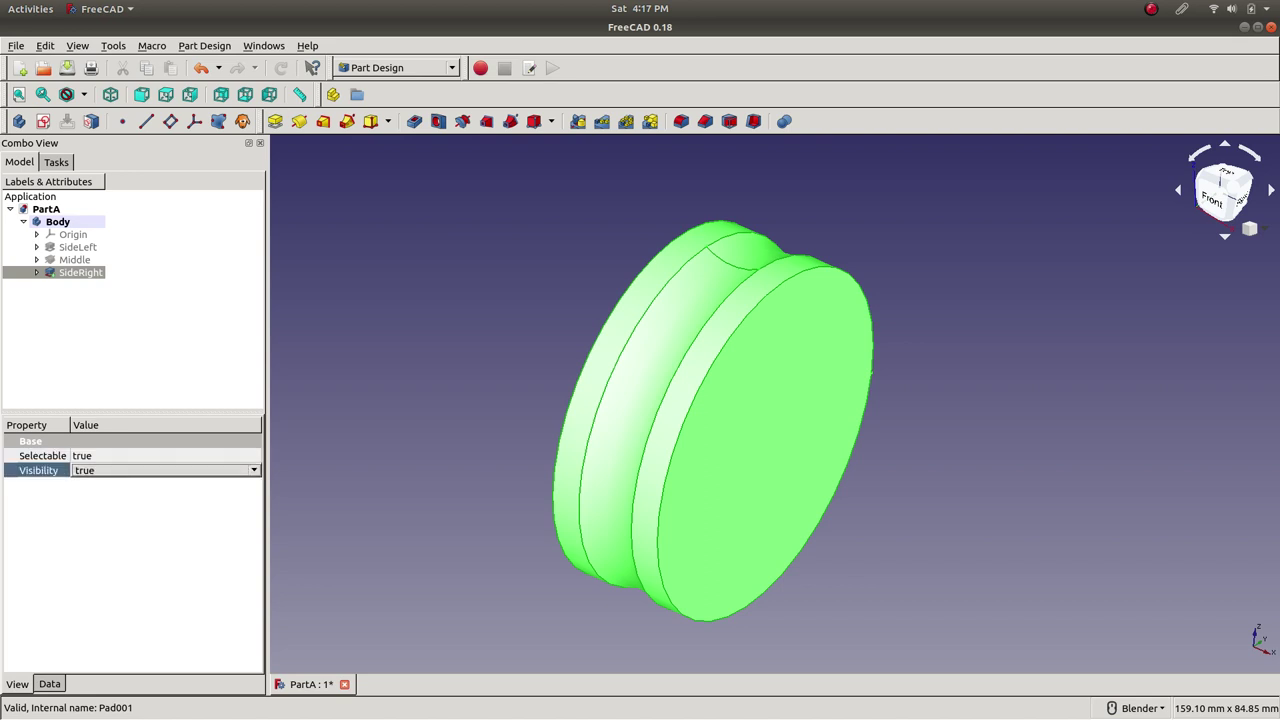
pyautogui.click(130, 455)
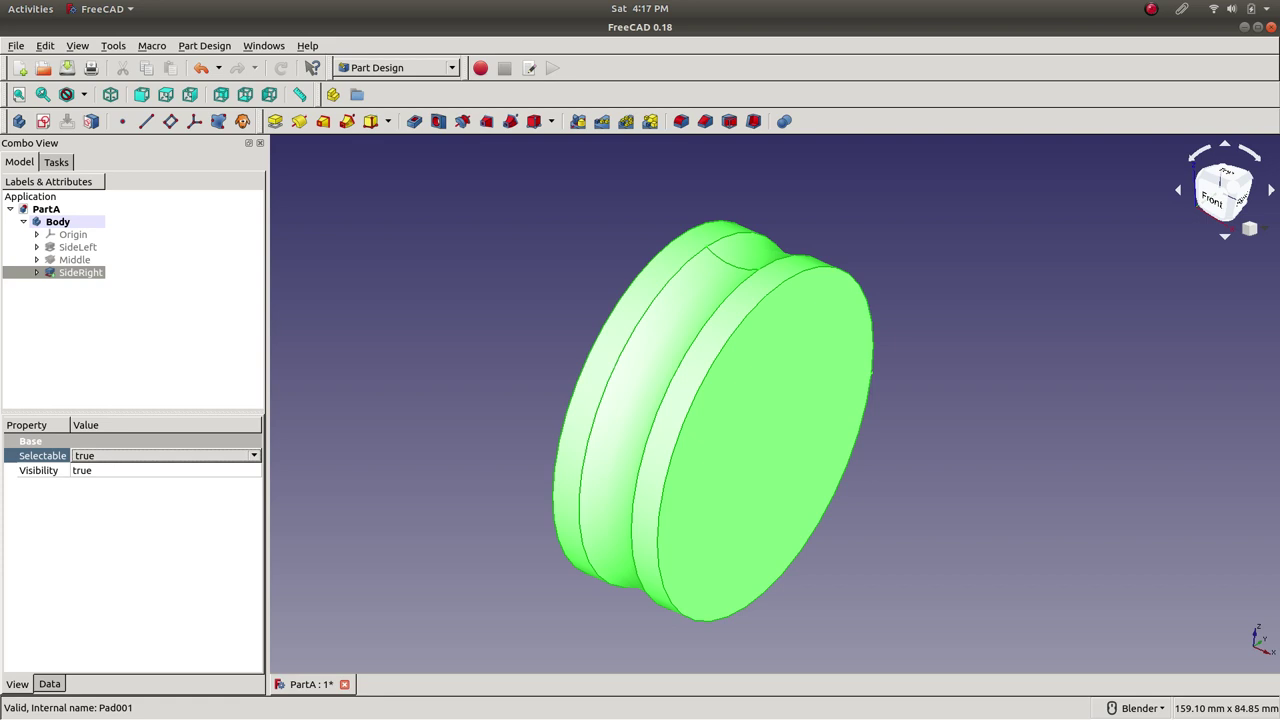
pyautogui.press('Escape')
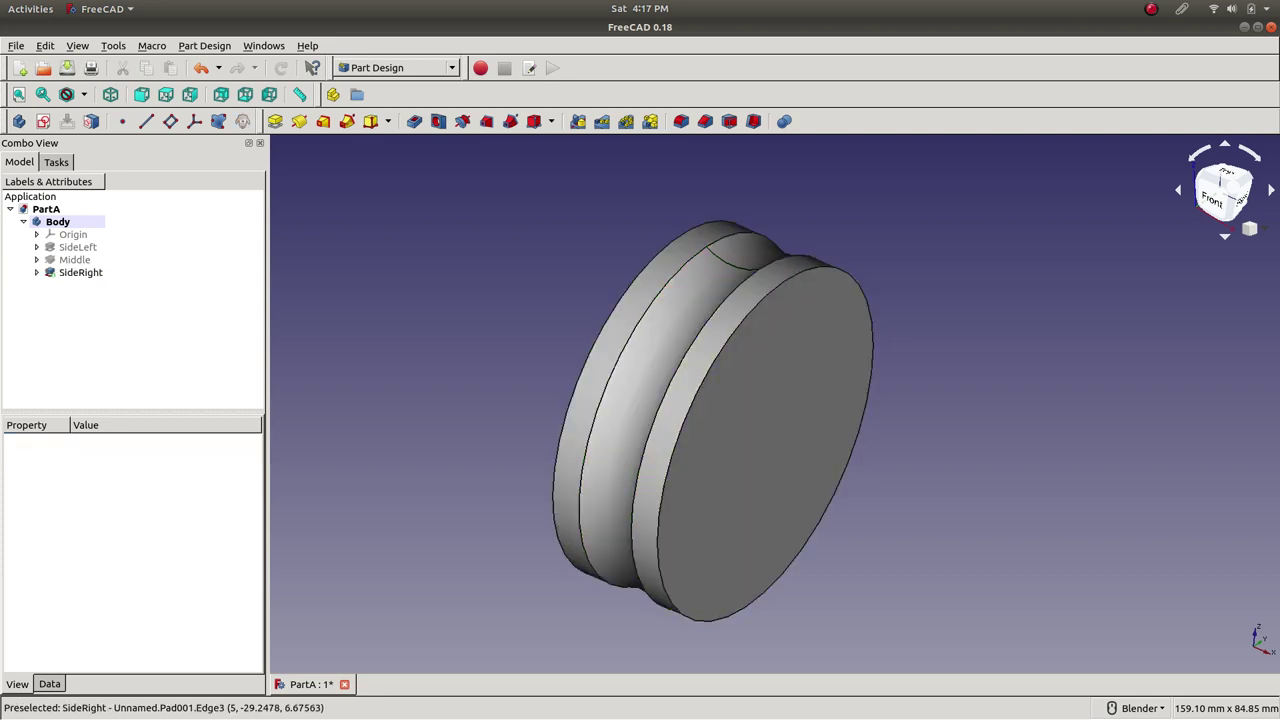
# - Set the Selectable display property of SideRight to false and clear the selection
pyautogui.click(80, 272)
pyautogui.doubleClick(165, 455)
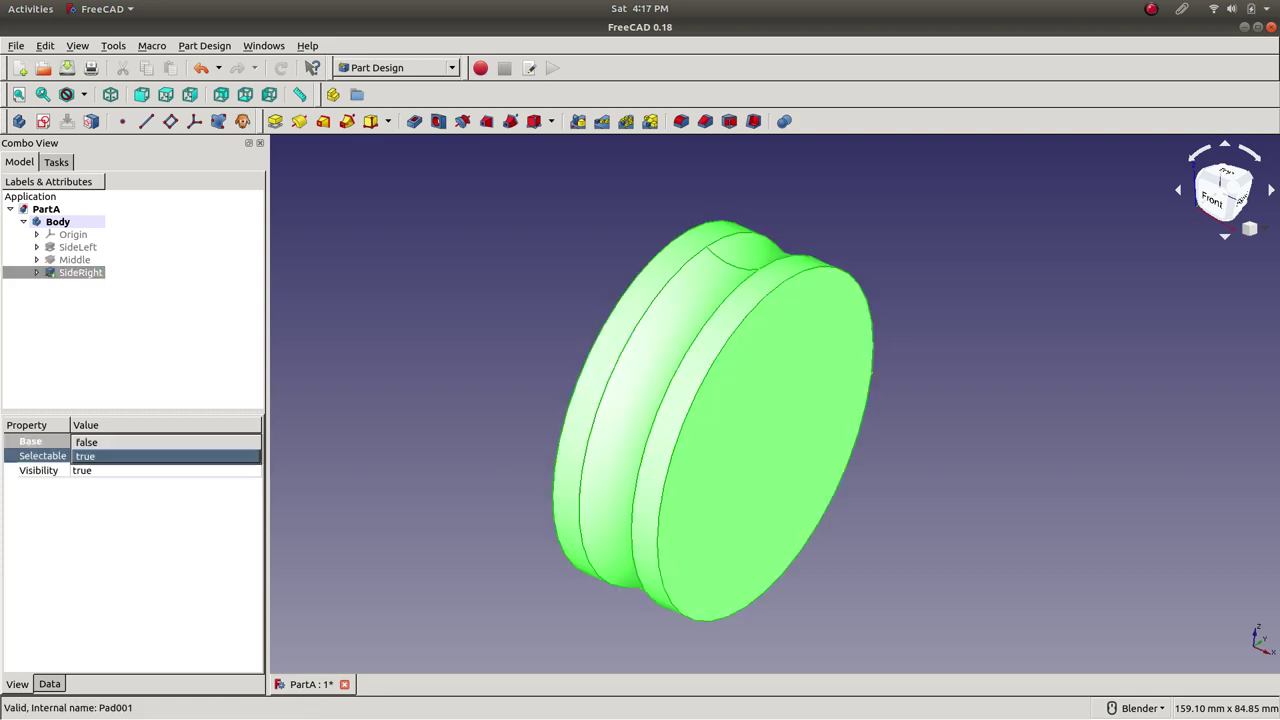
pyautogui.click(165, 441)
pyautogui.press('Escape')
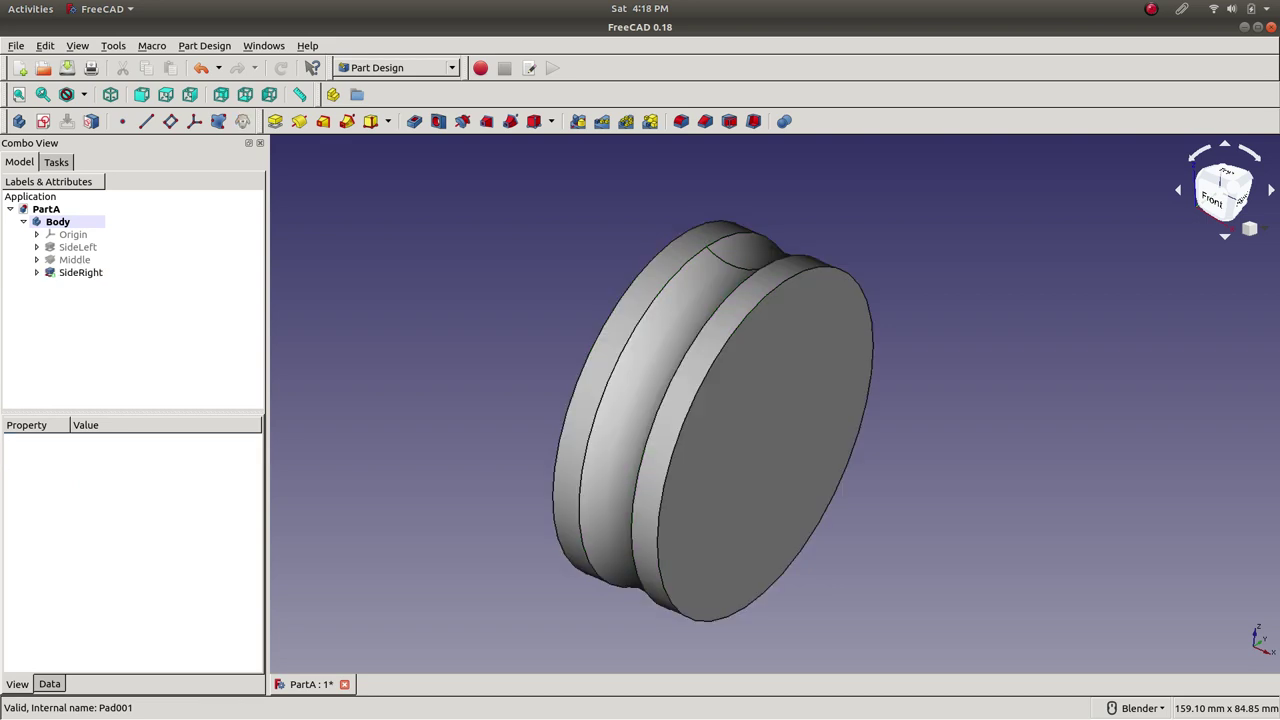
# - Set SideRight's Selectable property back to true and check that its faces respond in the 3D view
pyautogui.click(80, 272)
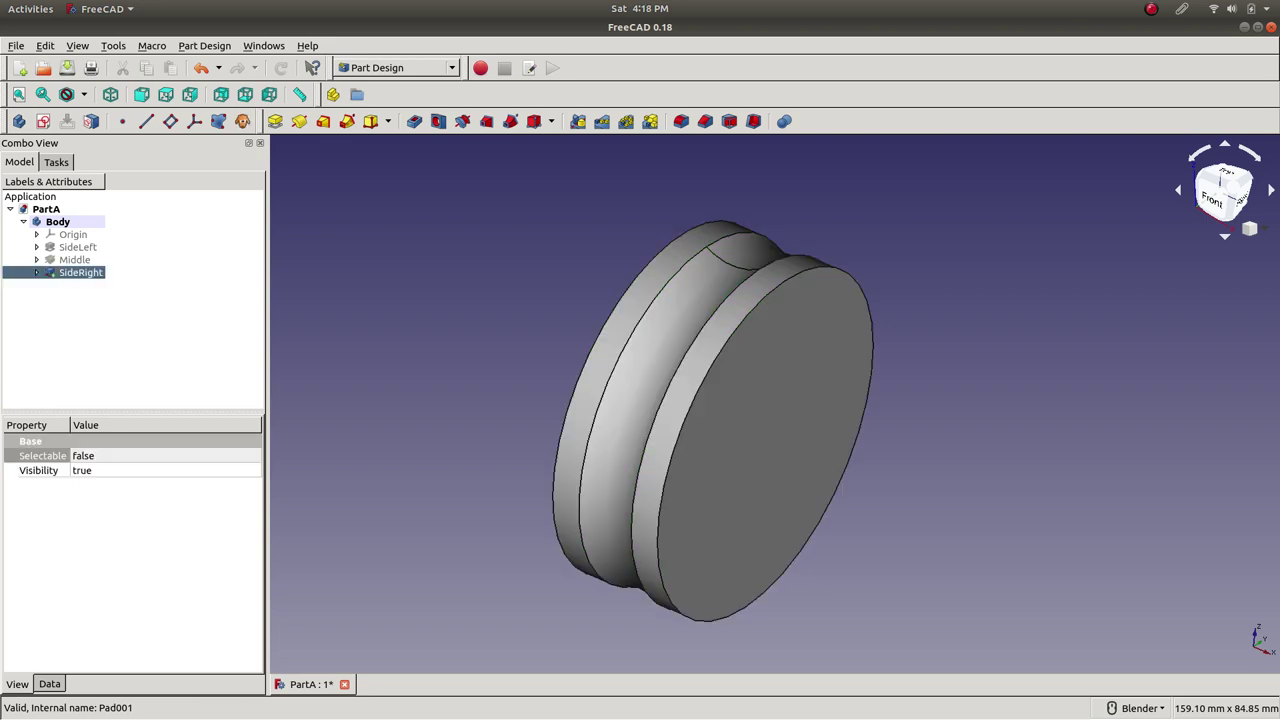
pyautogui.click(165, 455)
pyautogui.click(165, 455)
pyautogui.click(165, 470)
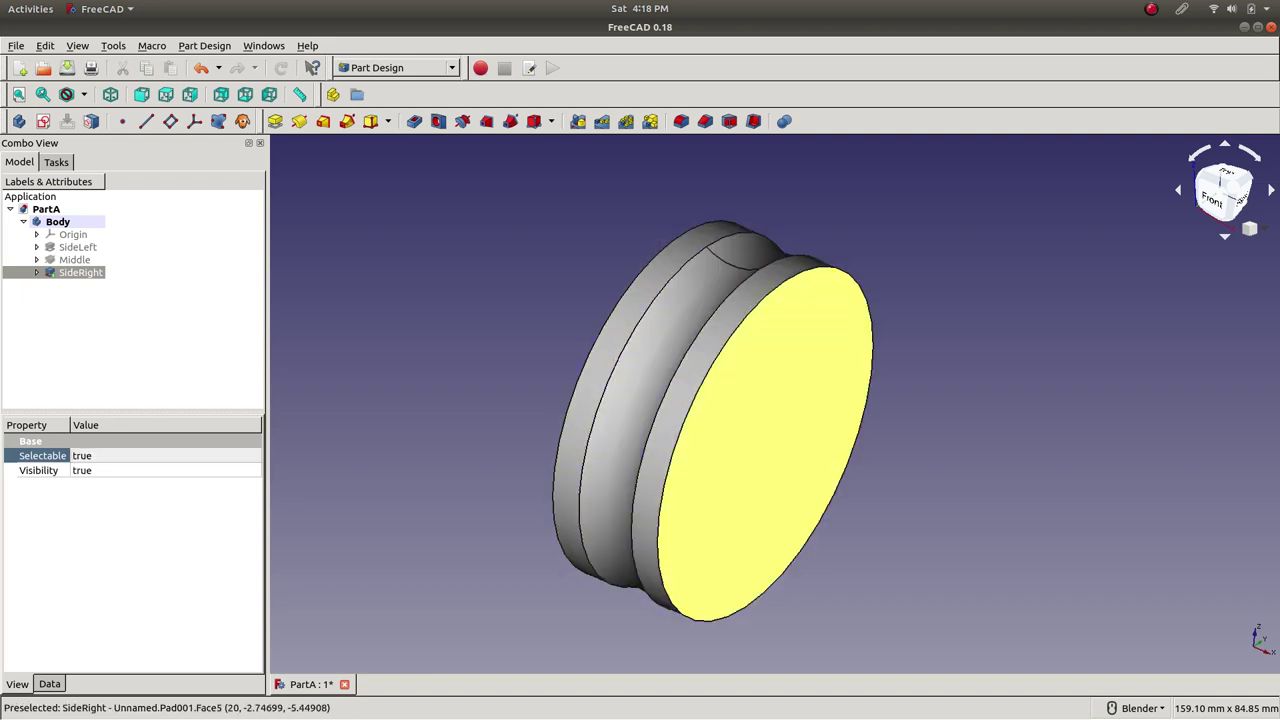
pyautogui.moveTo(570, 400); pyautogui.dragTo(752, 424, button='middle')
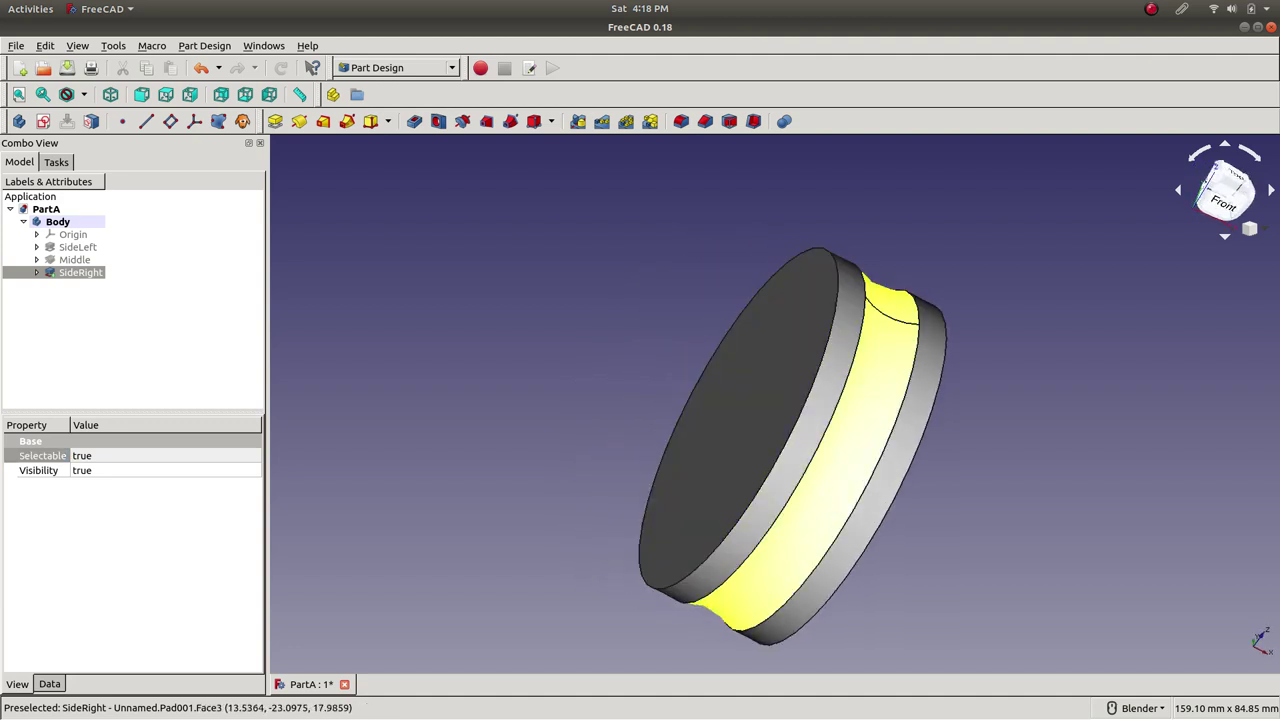
# - Examine both outer discs and the groove of the body from several angles, and select the concave groove face between the discs
pyautogui.moveTo(911, 440); pyautogui.dragTo(748, 420, button='middle')
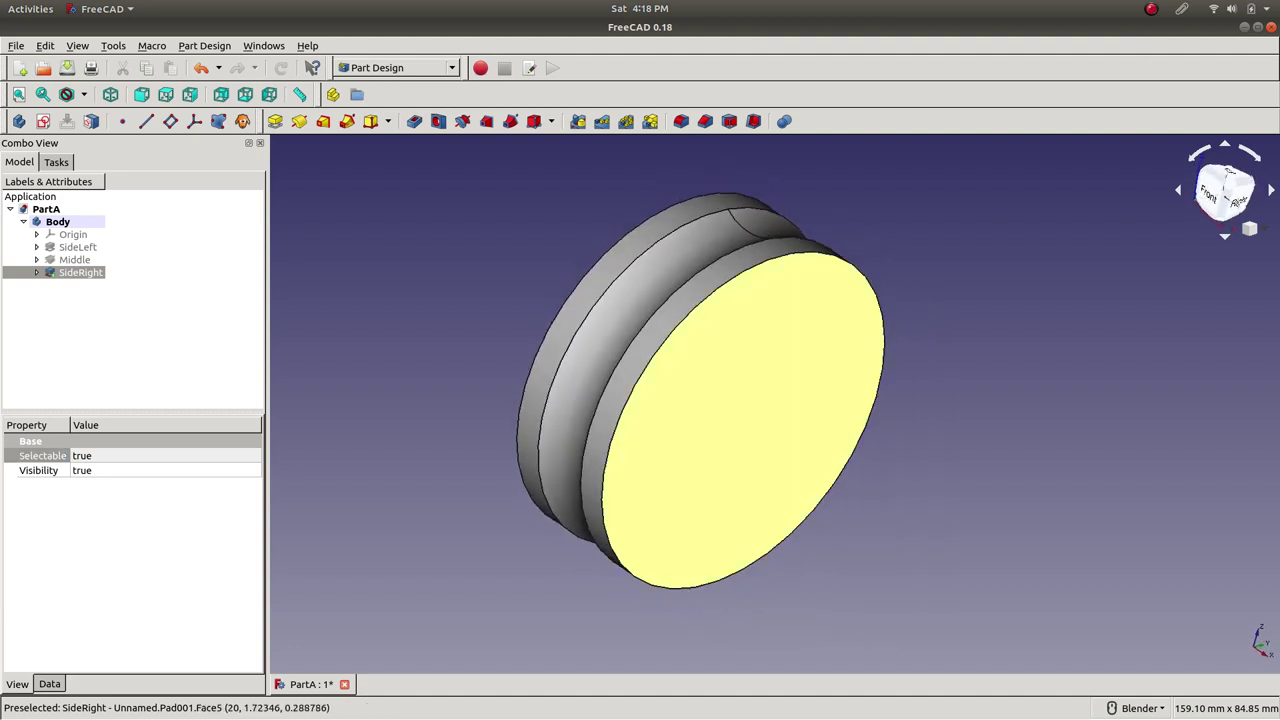
pyautogui.moveTo(545, 333); pyautogui.dragTo(735, 420, button='middle')
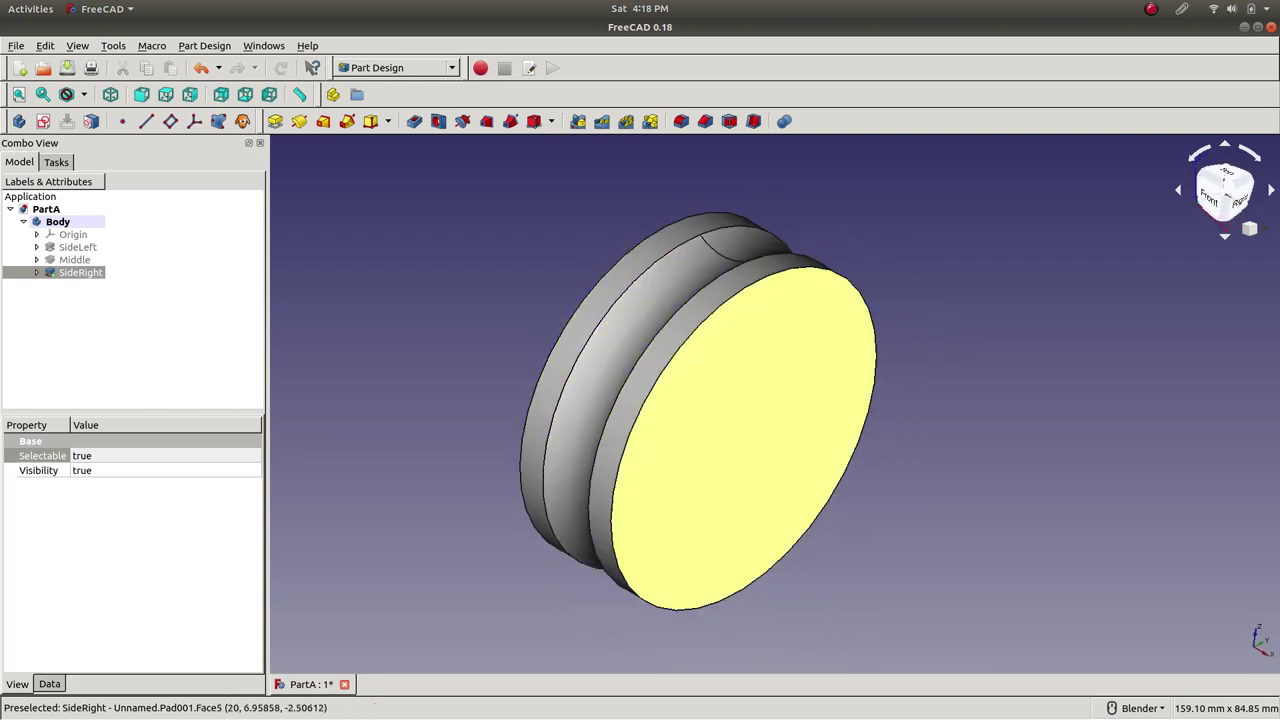
pyautogui.scroll(-2, 558, 324)
pyautogui.moveTo(558, 324); pyautogui.dragTo(700, 410, button='middle')
pyautogui.scroll(5, 696, 380)
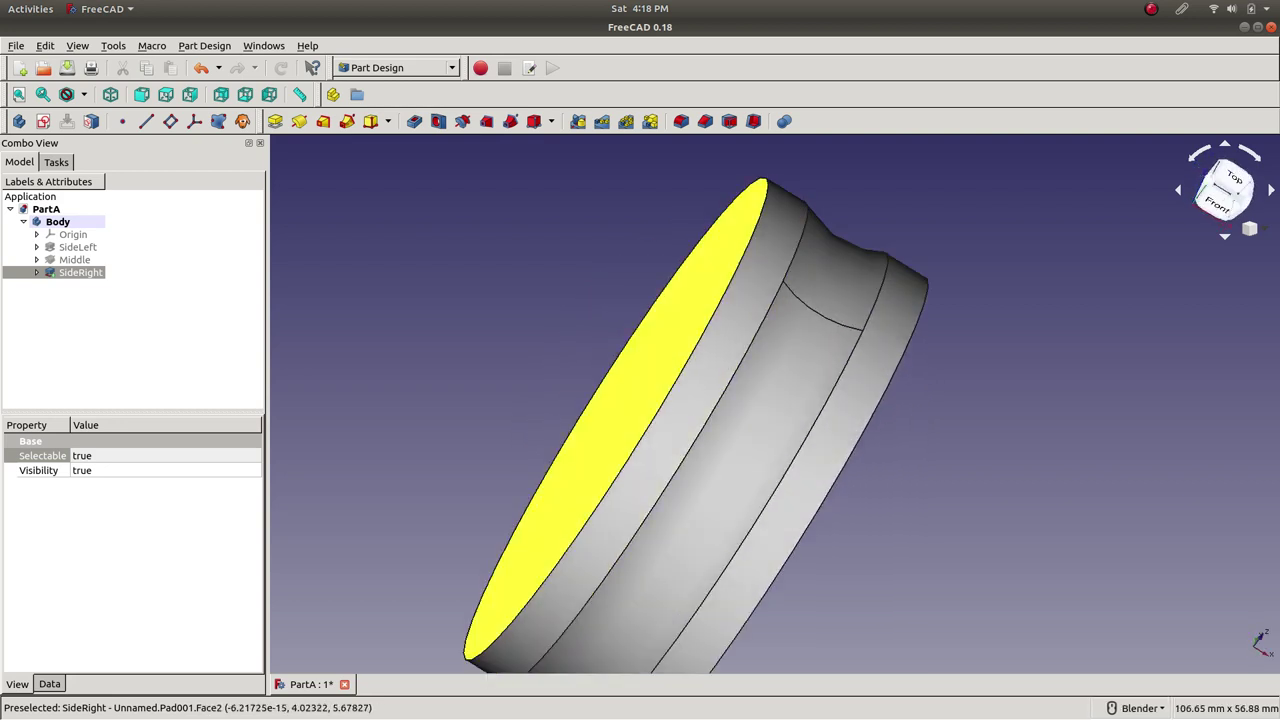
pyautogui.scroll(-2, 795, 428)
pyautogui.moveTo(838, 450); pyautogui.dragTo(752, 400, button='middle')
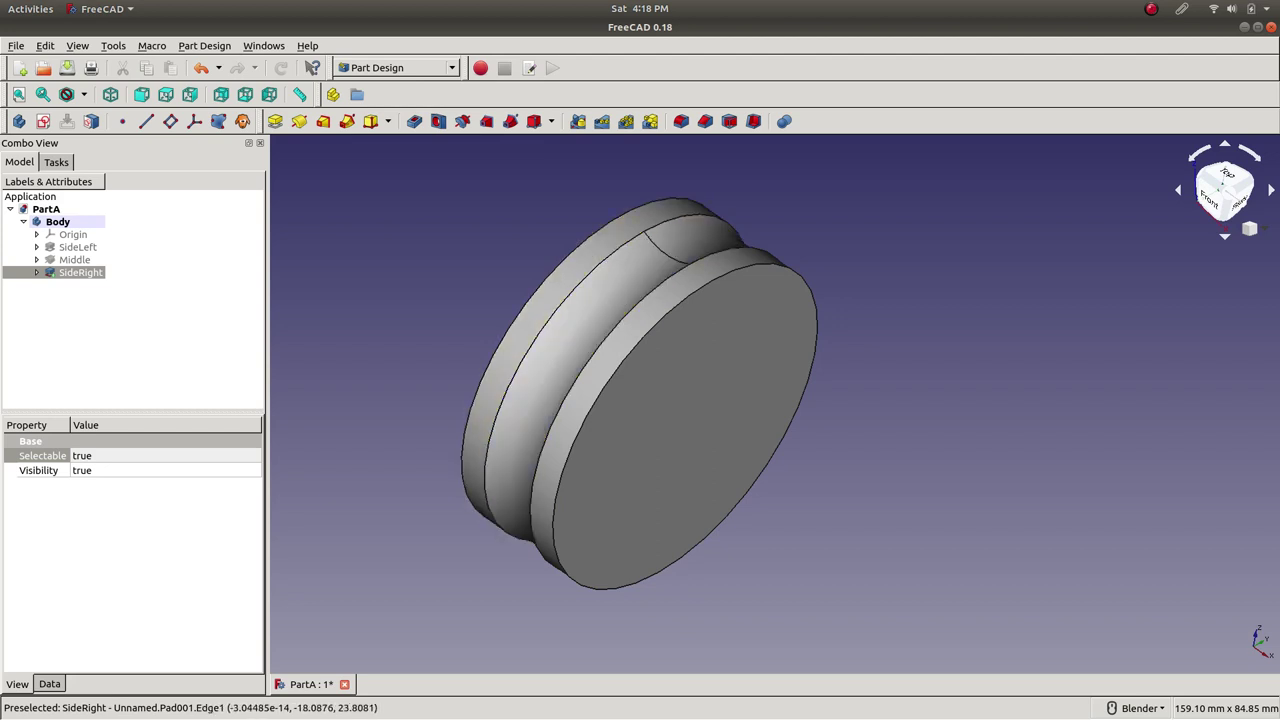
pyautogui.moveTo(534, 293); pyautogui.dragTo(630, 318, button='middle')
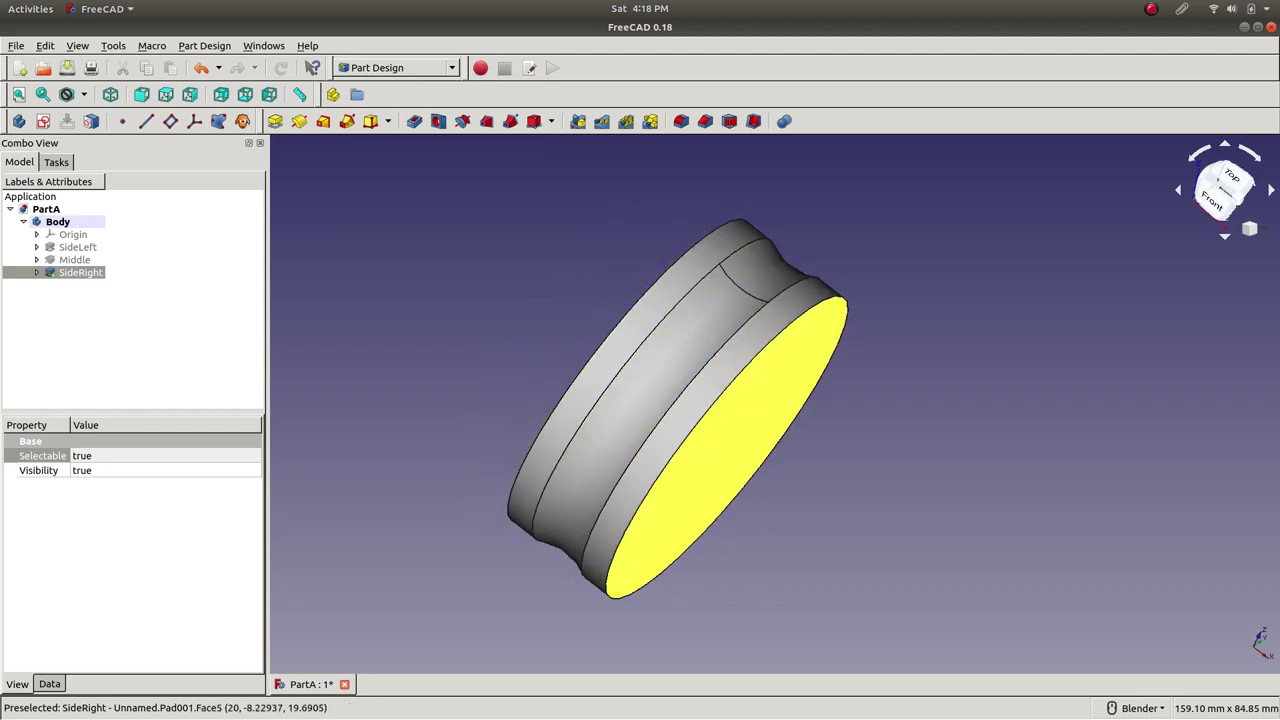
pyautogui.click(663, 346)
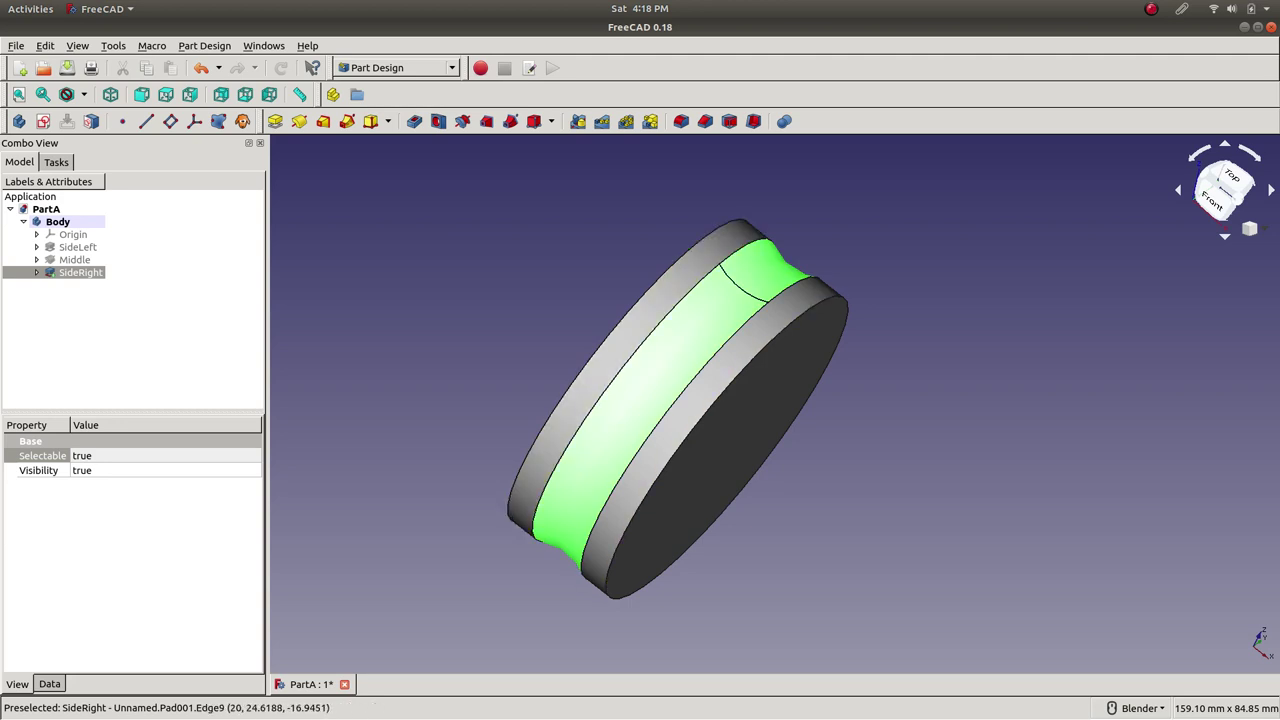
# - Try a 2 mm chamfer on the outer circular edge of the SideRight disc, then discard it
pyautogui.scroll(-2, 800, 450)
pyautogui.moveTo(650, 385); pyautogui.dragTo(670, 440, button='middle')
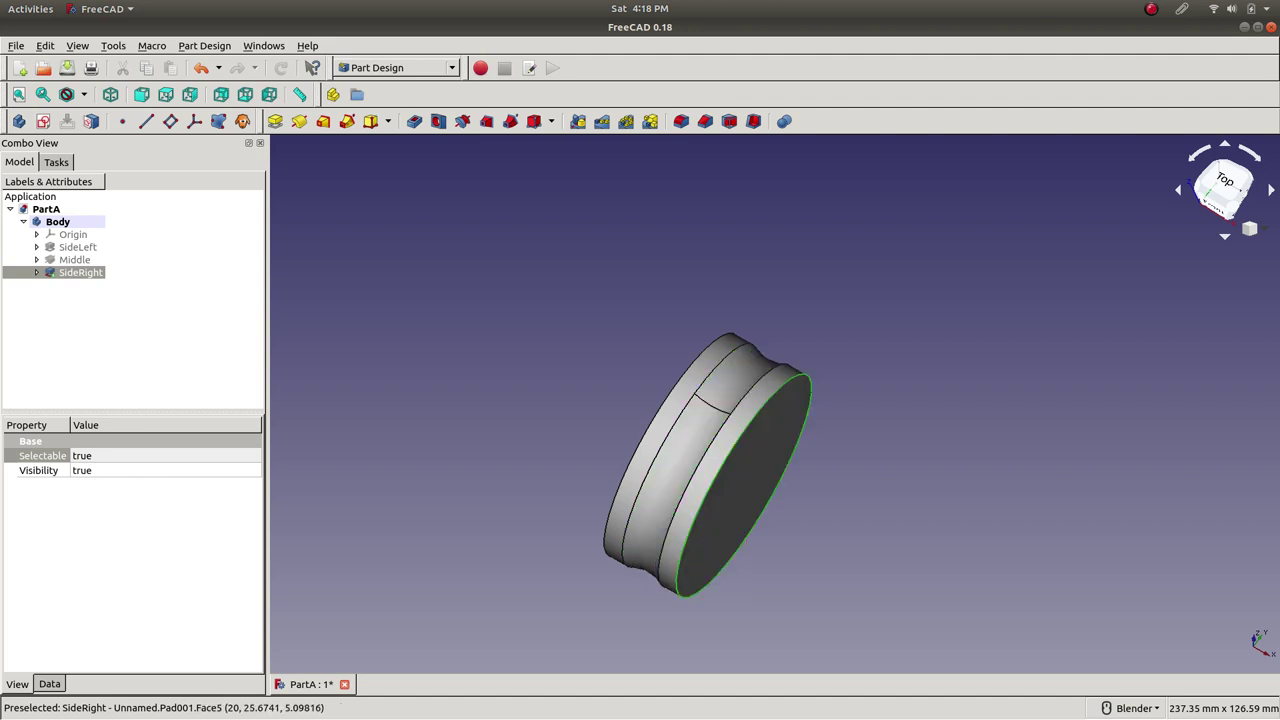
pyautogui.click(795, 470)
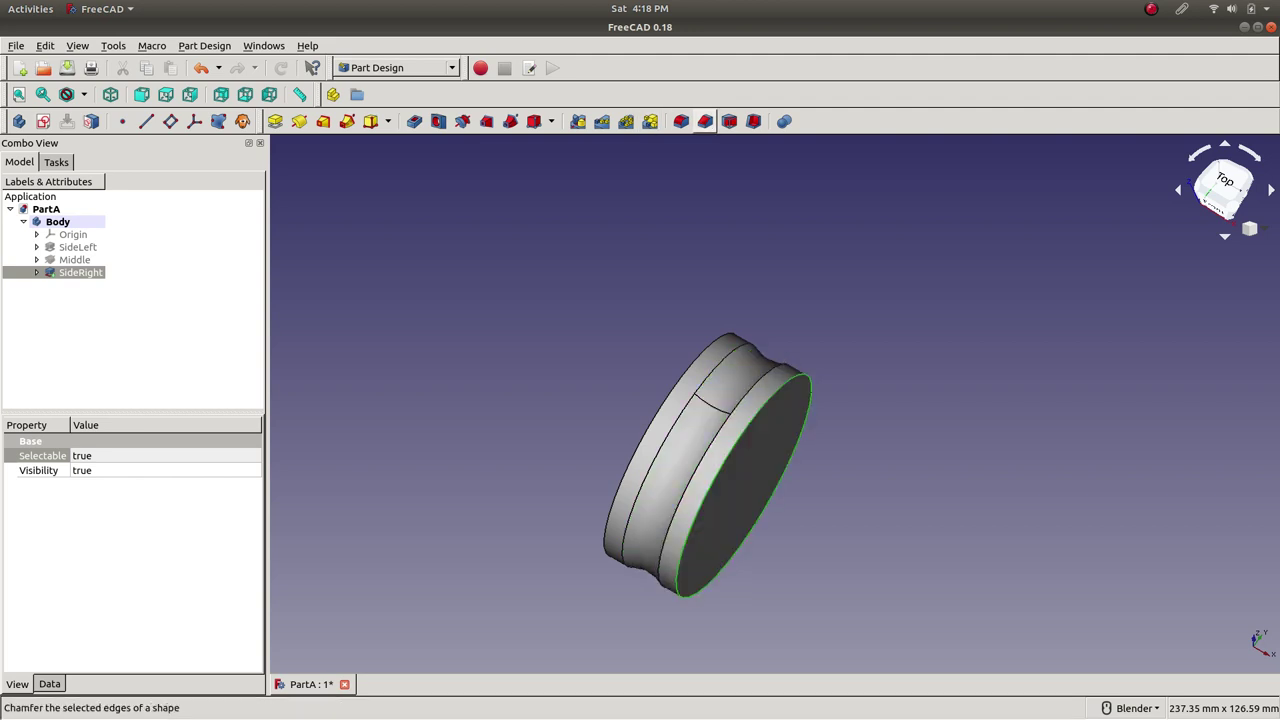
pyautogui.click(705, 121)
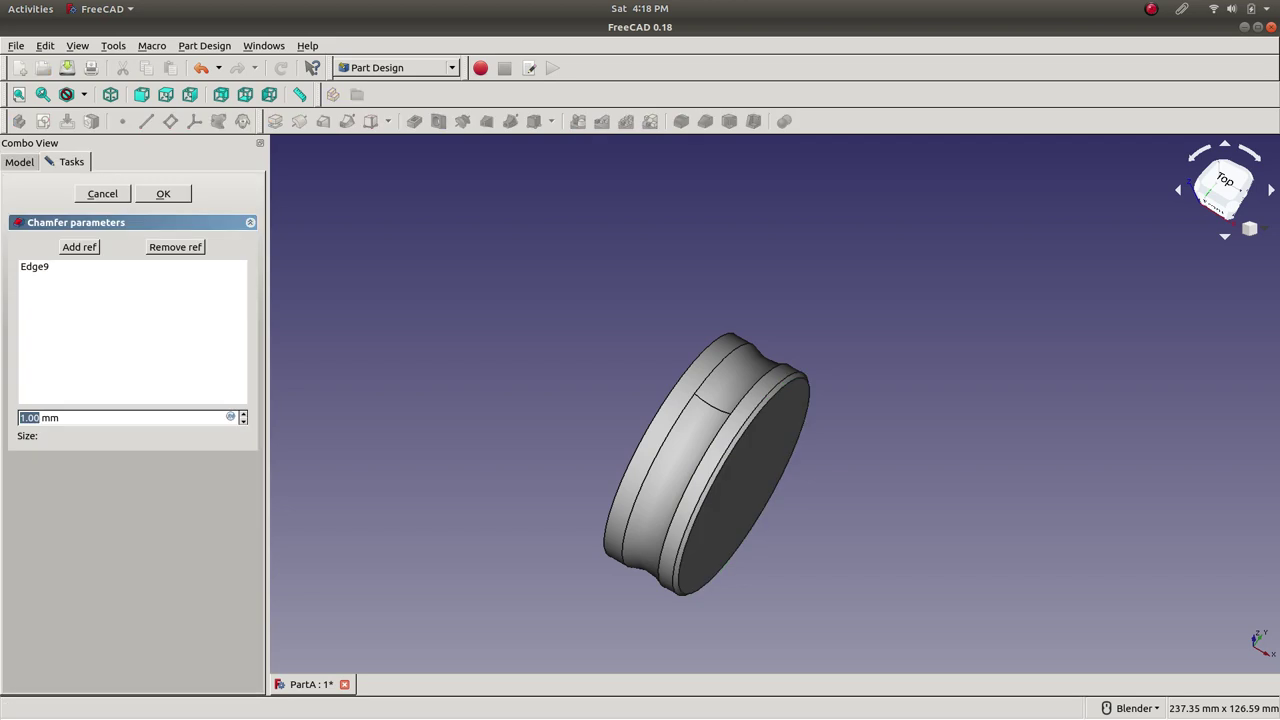
pyautogui.scroll(4, 830, 455)
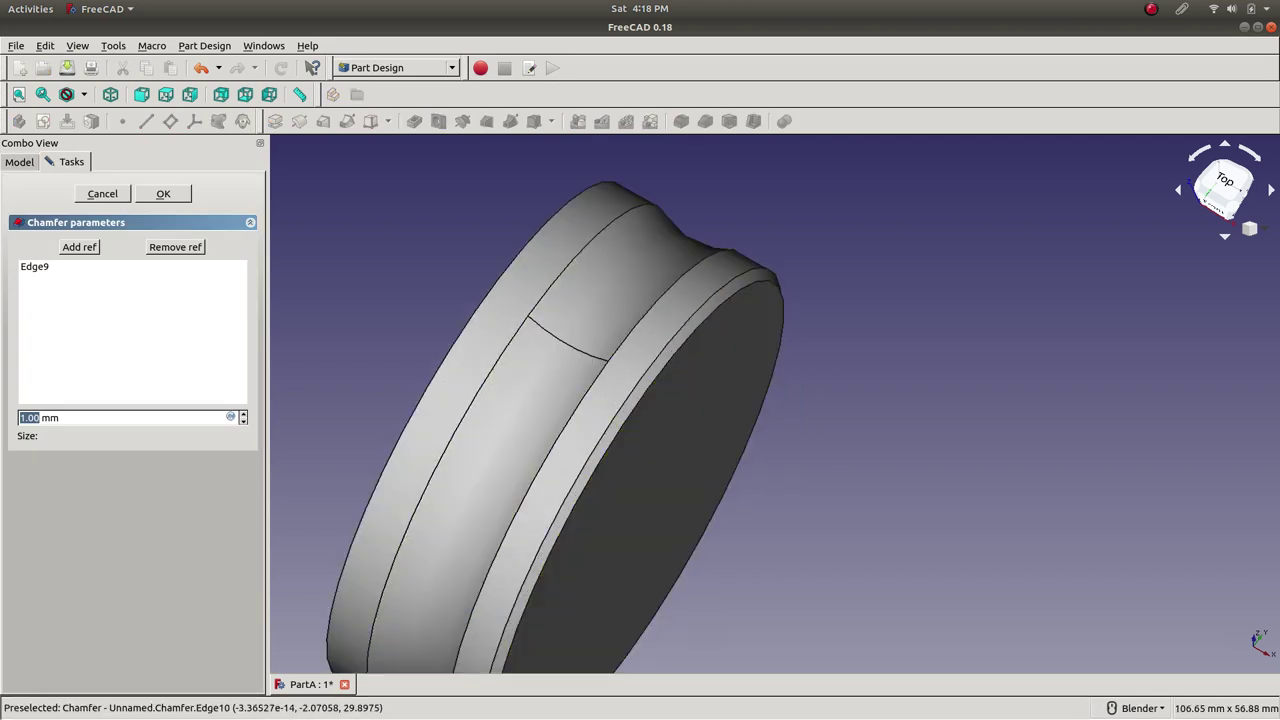
pyautogui.write('2')
pyautogui.press('Up')
pyautogui.press('Down')
pyautogui.press('Down')
pyautogui.press('Up')
pyautogui.press('Up')
pyautogui.press('Up')
pyautogui.press('Down')
pyautogui.press('Down')
pyautogui.press('Down')
pyautogui.press('Up')
pyautogui.press('Up')
pyautogui.press('Down')
pyautogui.press('Up')
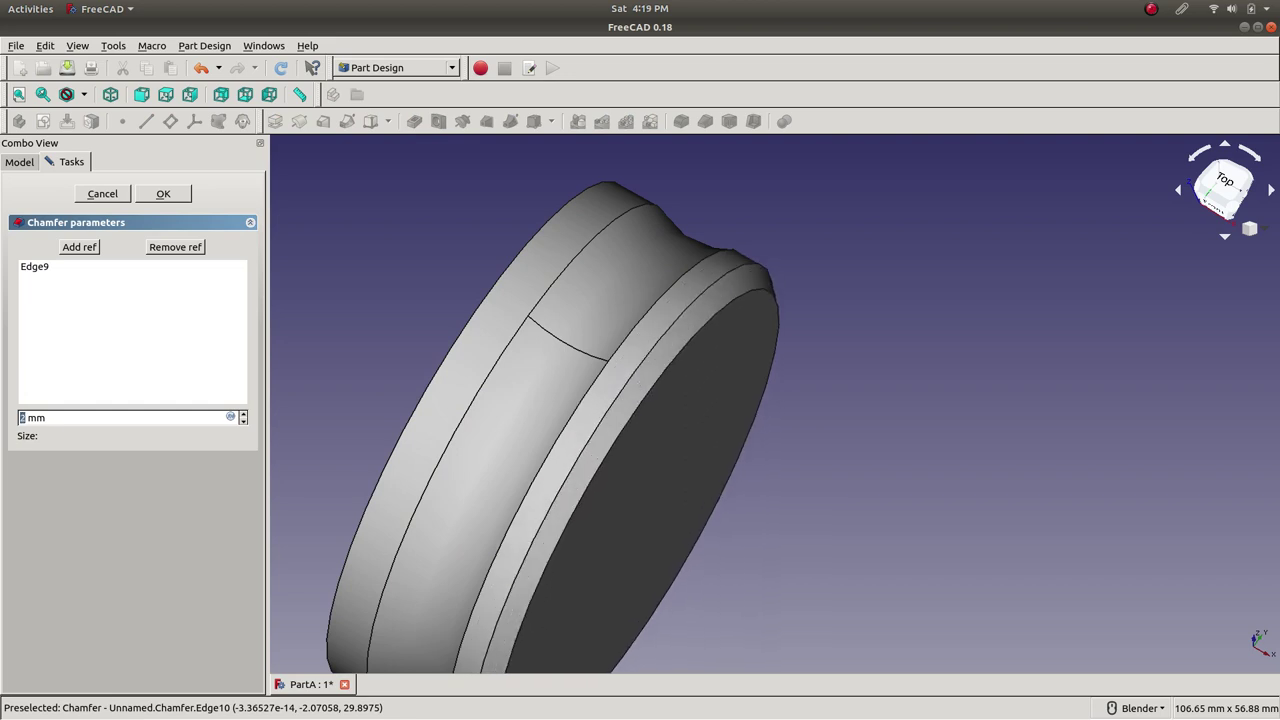
pyautogui.press('Escape')
# - Try a fillet with a 2 mm radius on the flat end face of the SideRight disc, then discard it
pyautogui.scroll(-4, 580, 374)
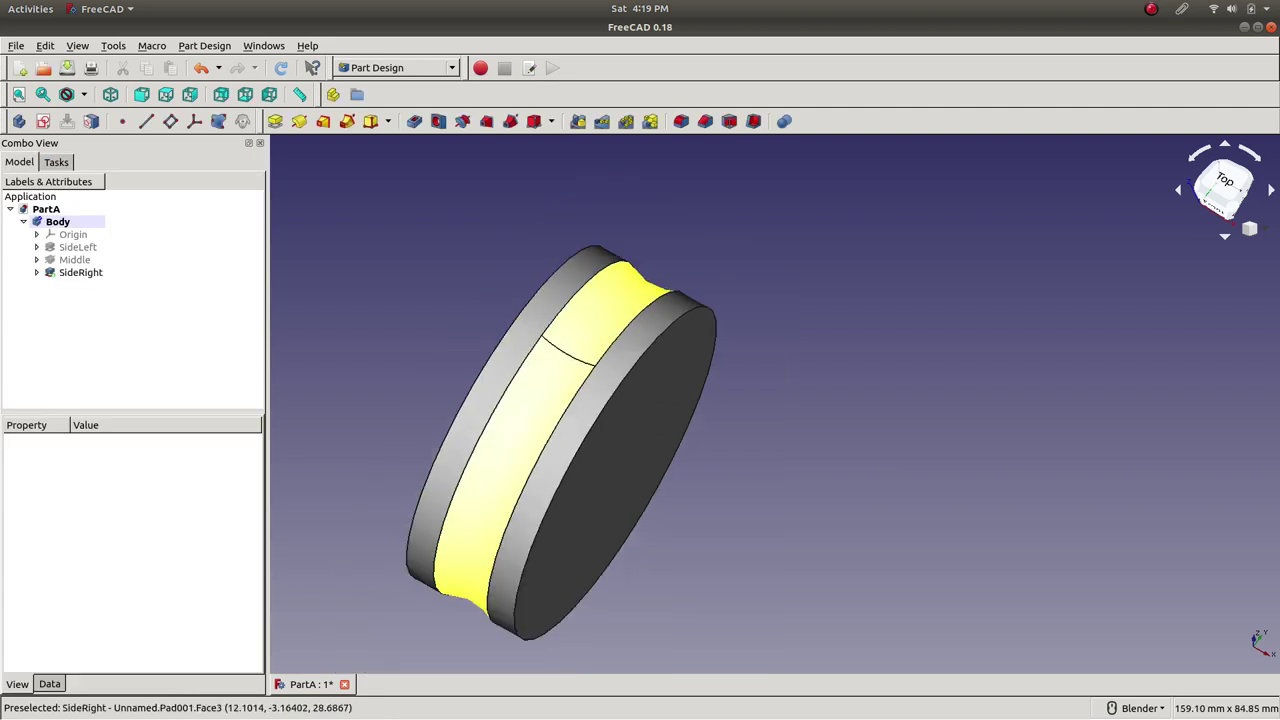
pyautogui.scroll(2, 447, 377)
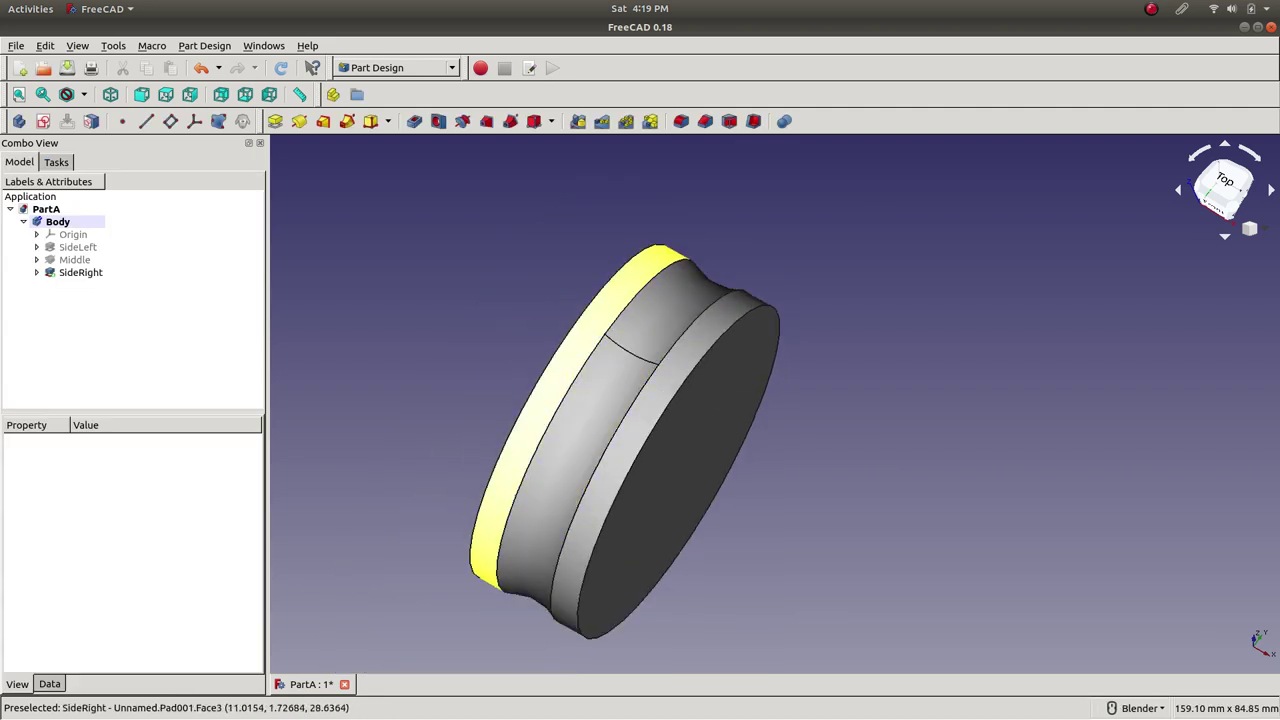
pyautogui.click(680, 470)
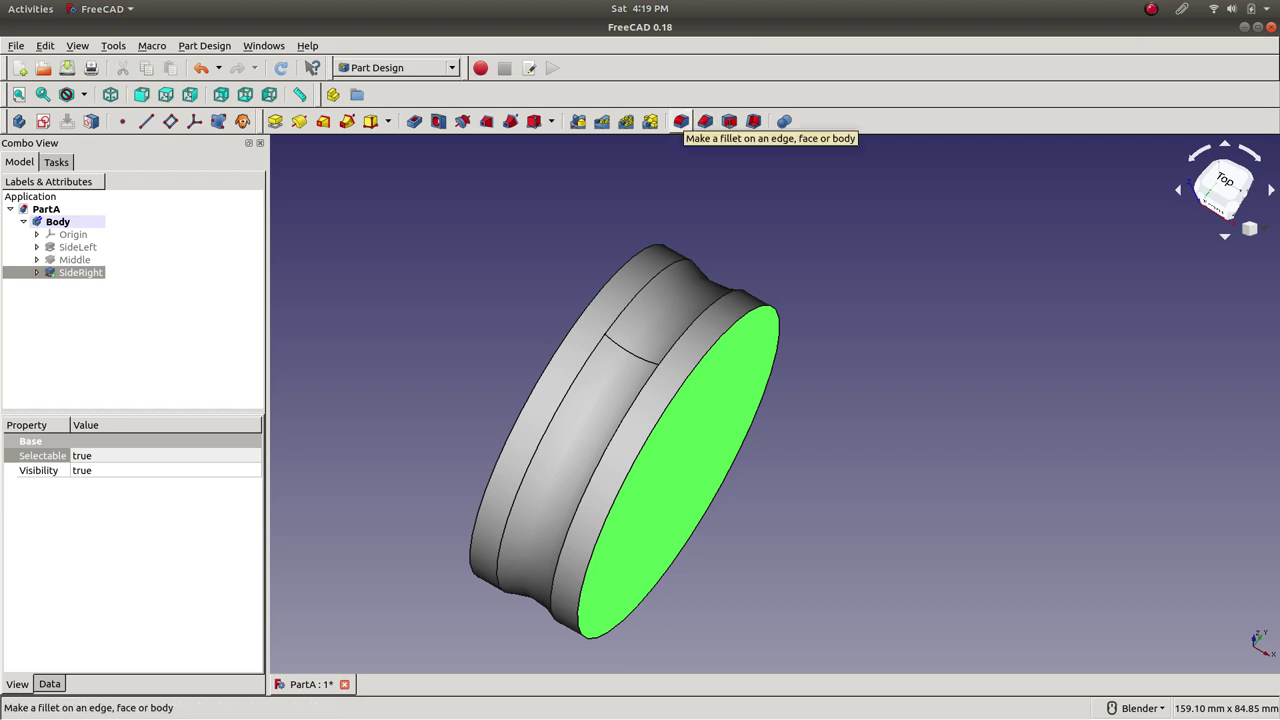
pyautogui.click(681, 121)
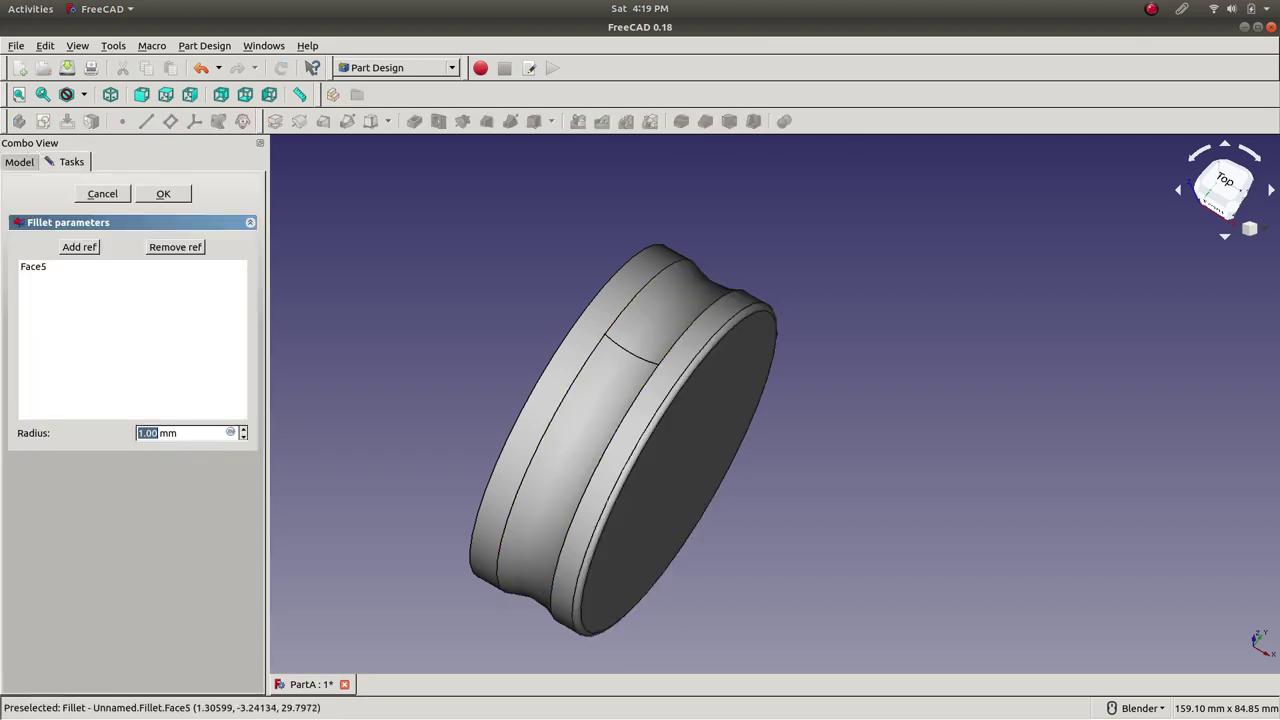
pyautogui.press('Up')
pyautogui.press('Up')
pyautogui.press('Down')
pyautogui.press('Down')
pyautogui.press('Up')
pyautogui.press('Up')
pyautogui.press('Up')
pyautogui.press('Down')
pyautogui.press('Down')
pyautogui.press('Down')
pyautogui.press('Up')
pyautogui.press('Up')
pyautogui.press('Up')
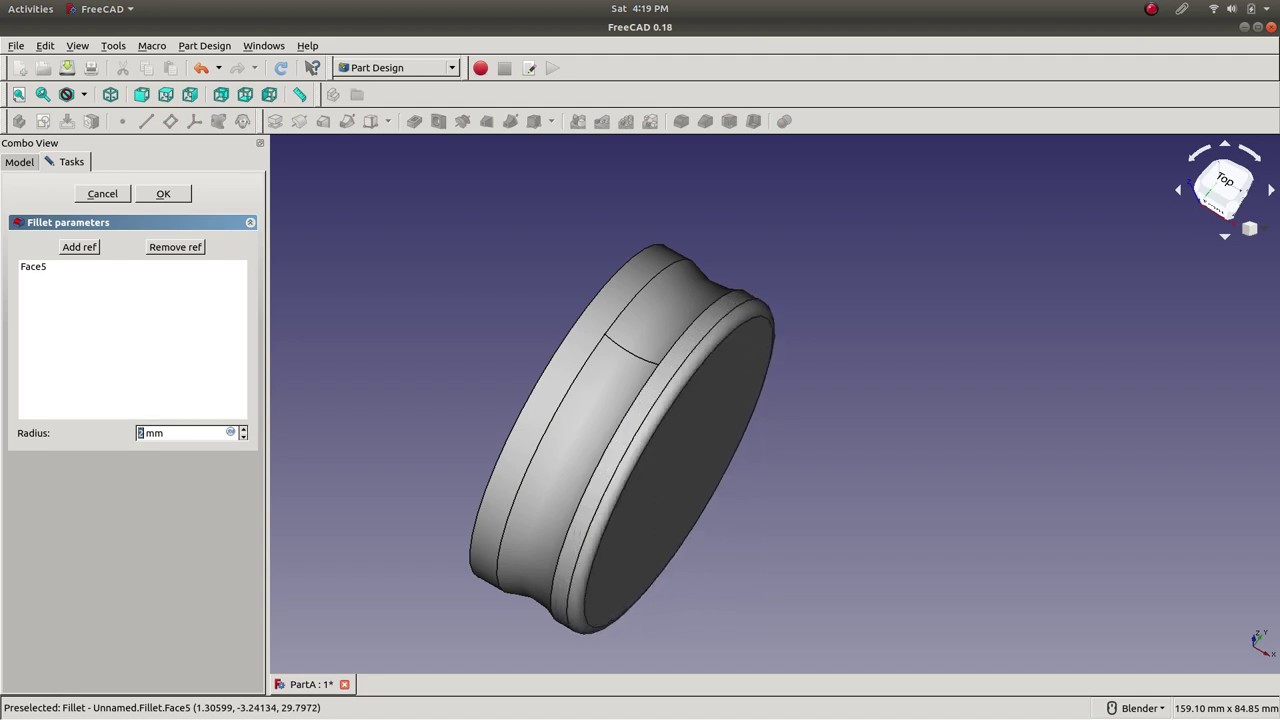
pyautogui.click(102, 193)
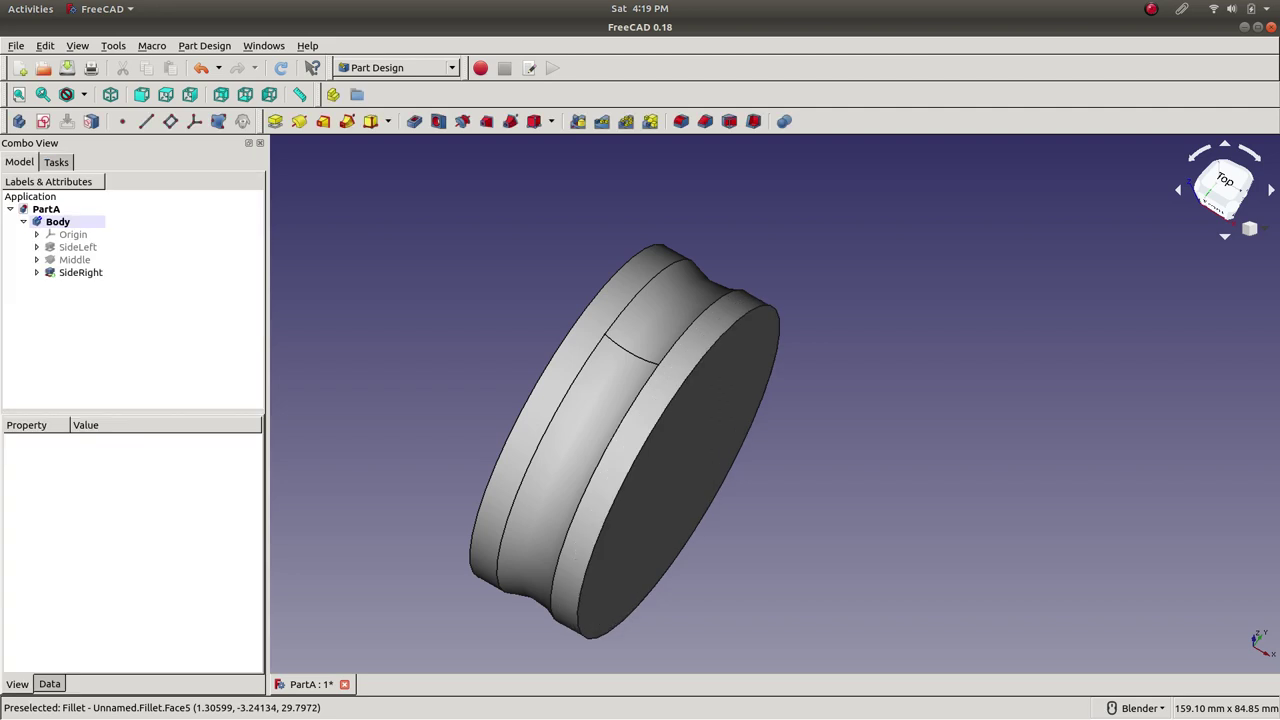
# - Create a sketch on the flat end face opposite the SideRight disc and draw a circle of about 3.9 mm radius in its upper-left quadrant
pyautogui.scroll(-2, 864, 417)
pyautogui.moveTo(610, 432); pyautogui.dragTo(670, 410, button='middle')
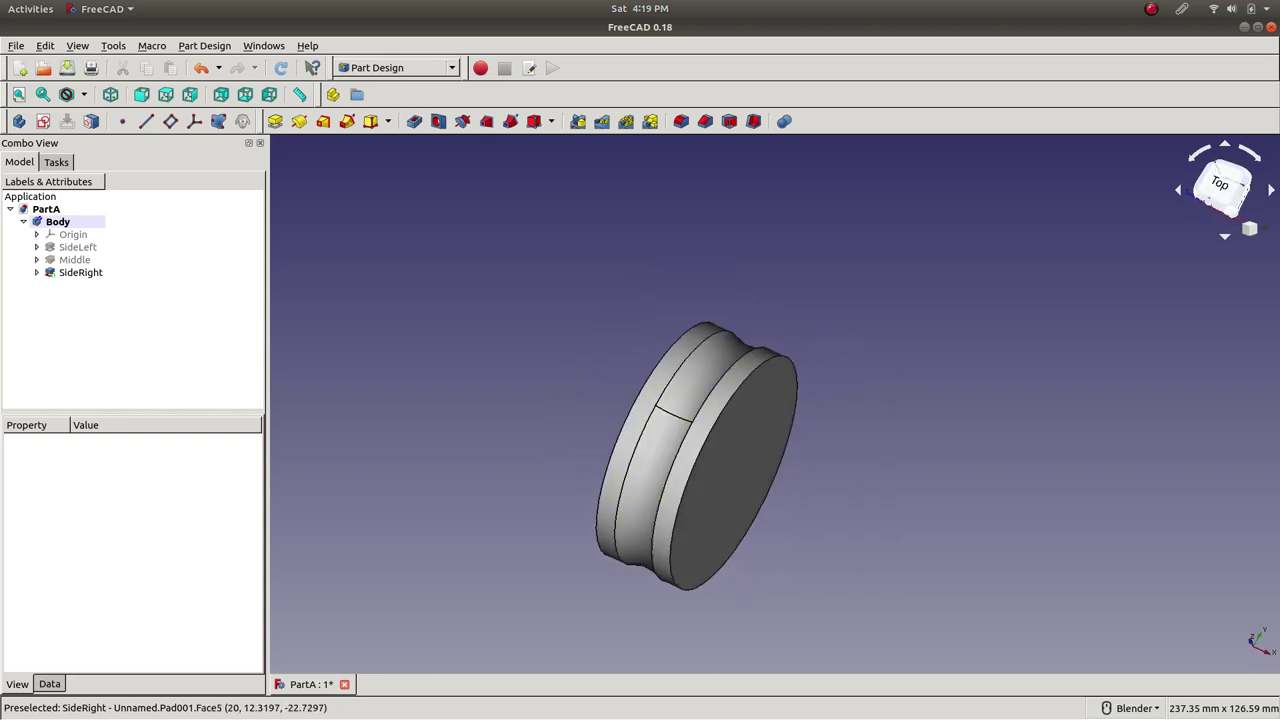
pyautogui.click(735, 470)
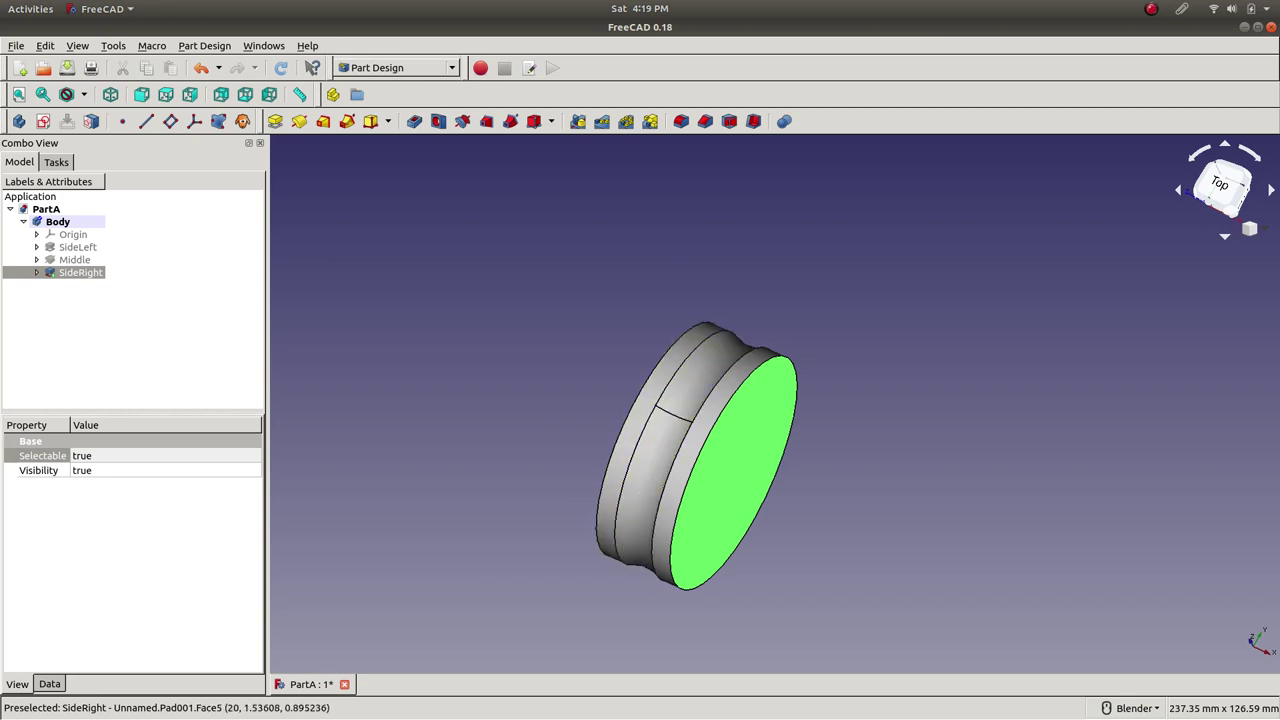
pyautogui.moveTo(625, 455); pyautogui.dragTo(725, 470, button='middle')
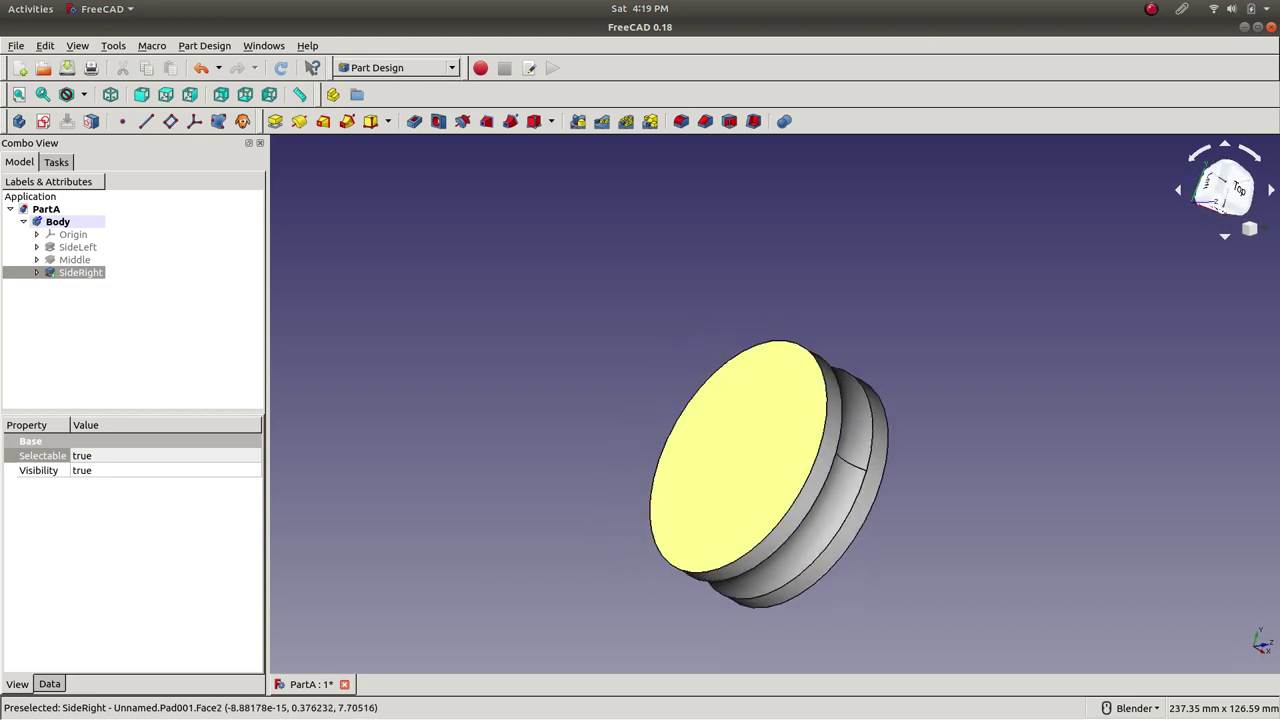
pyautogui.click(738, 457)
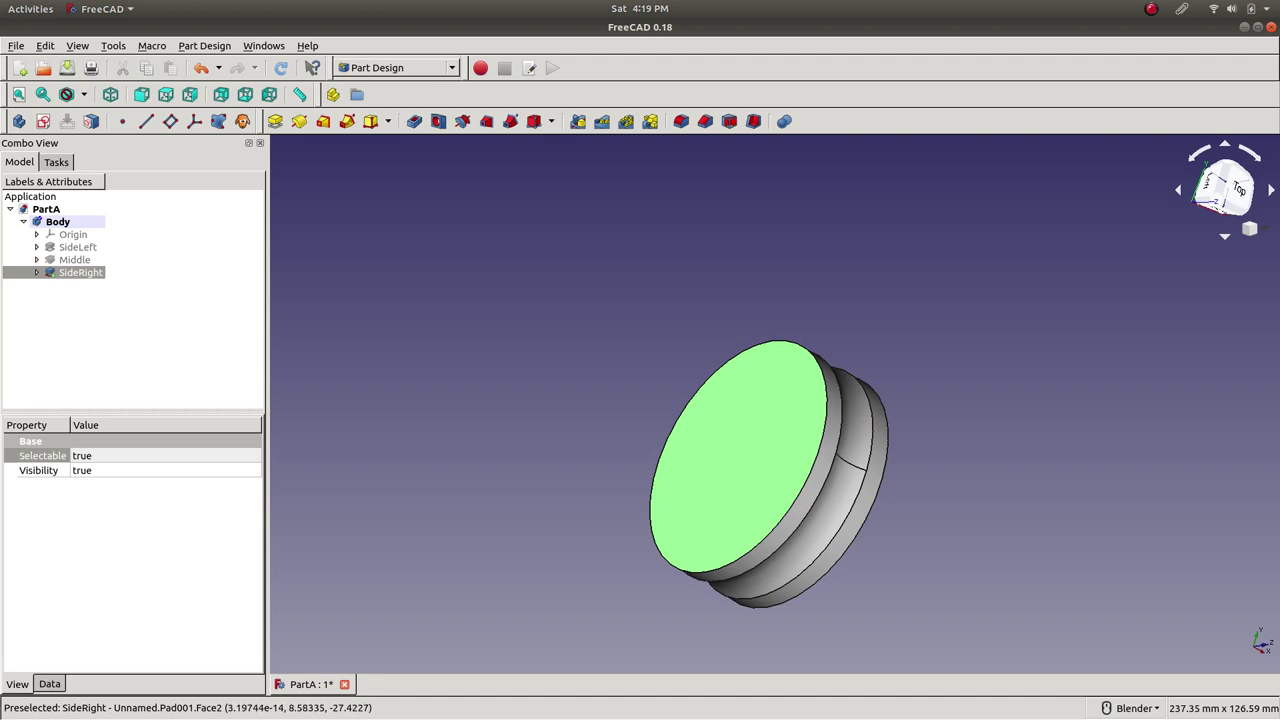
pyautogui.click(43, 121)
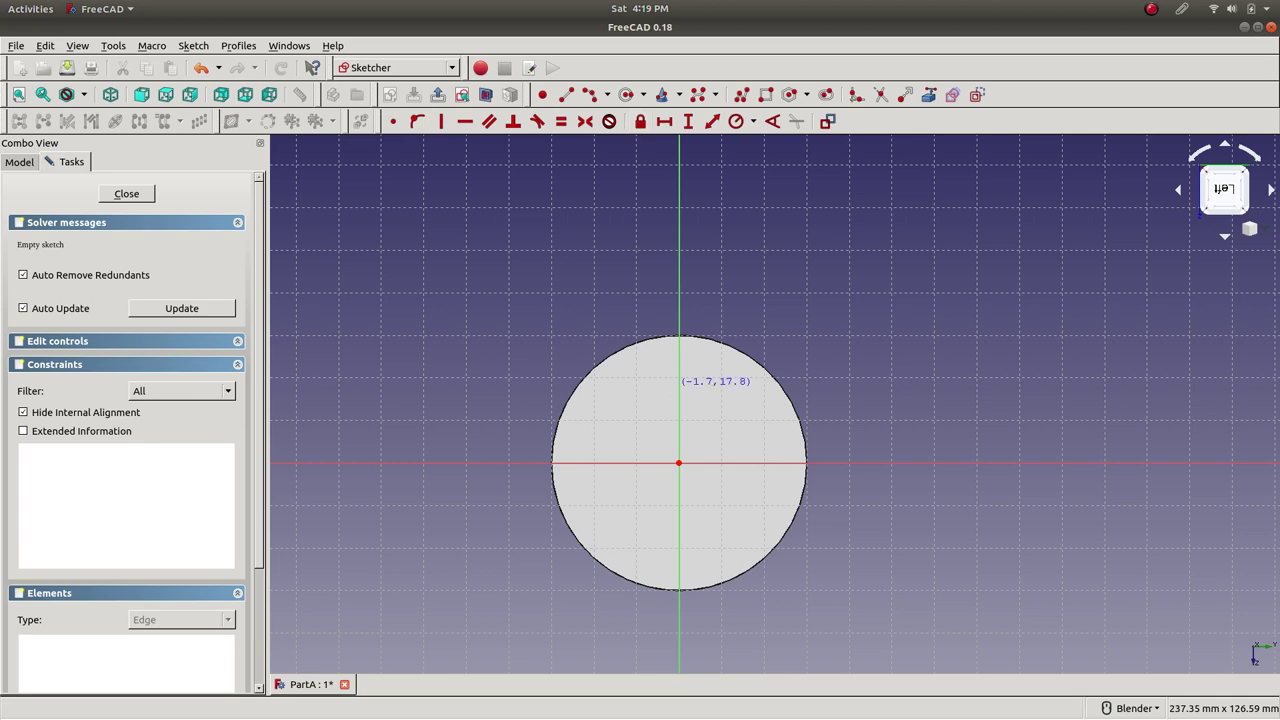
pyautogui.click(619, 401)
pyautogui.click(635, 406)
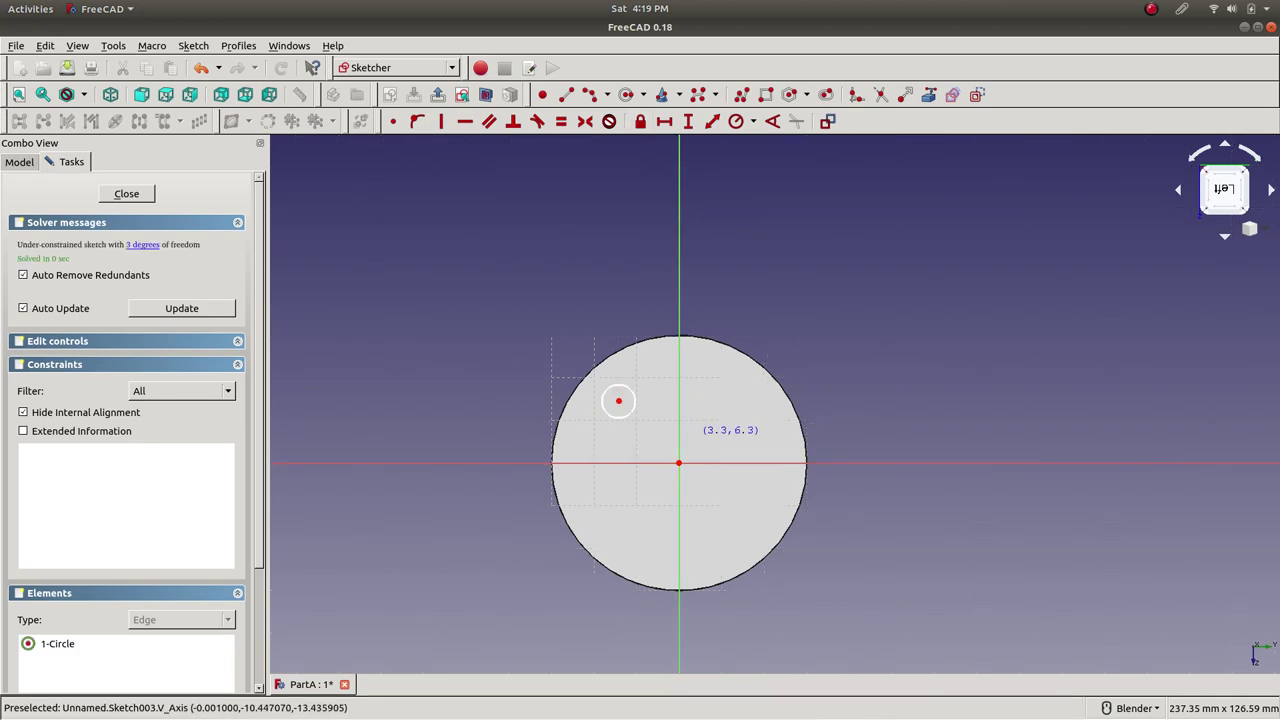
# - Constrain the small circle's radius to 5 mm and place the dimension label outside the disc outline
pyautogui.scroll(2, 618, 400)
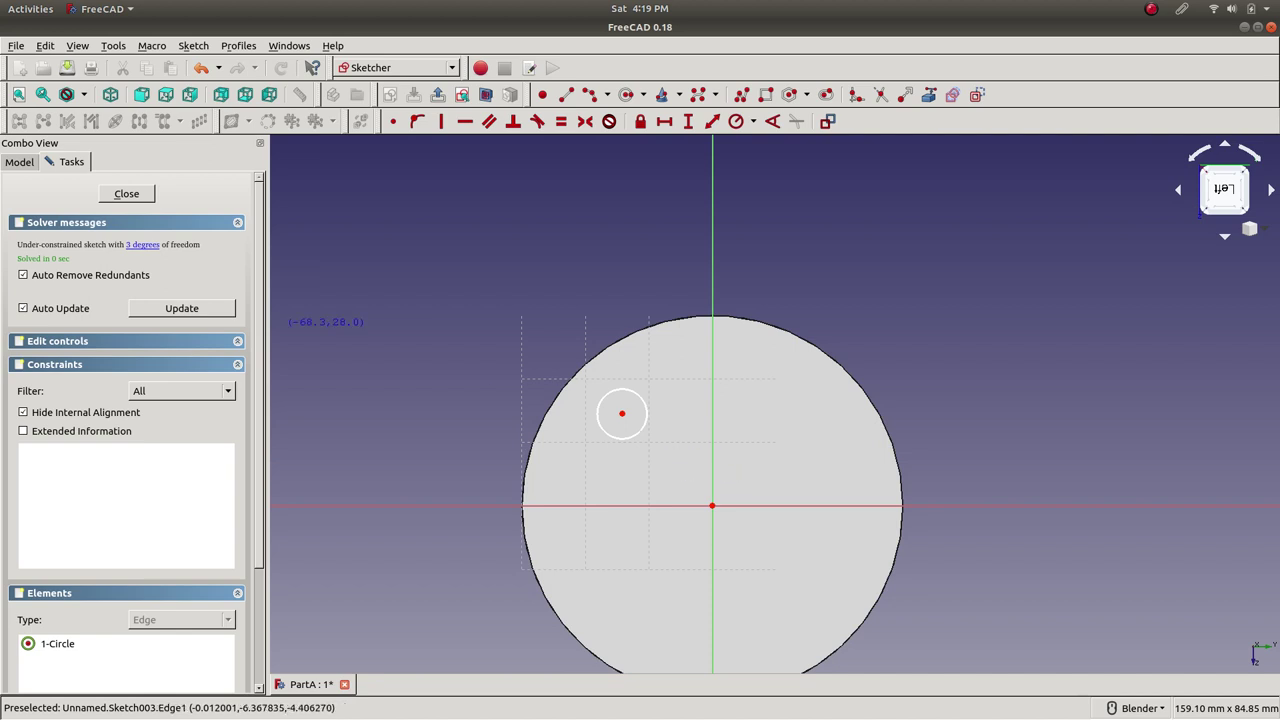
pyautogui.click(18, 94)
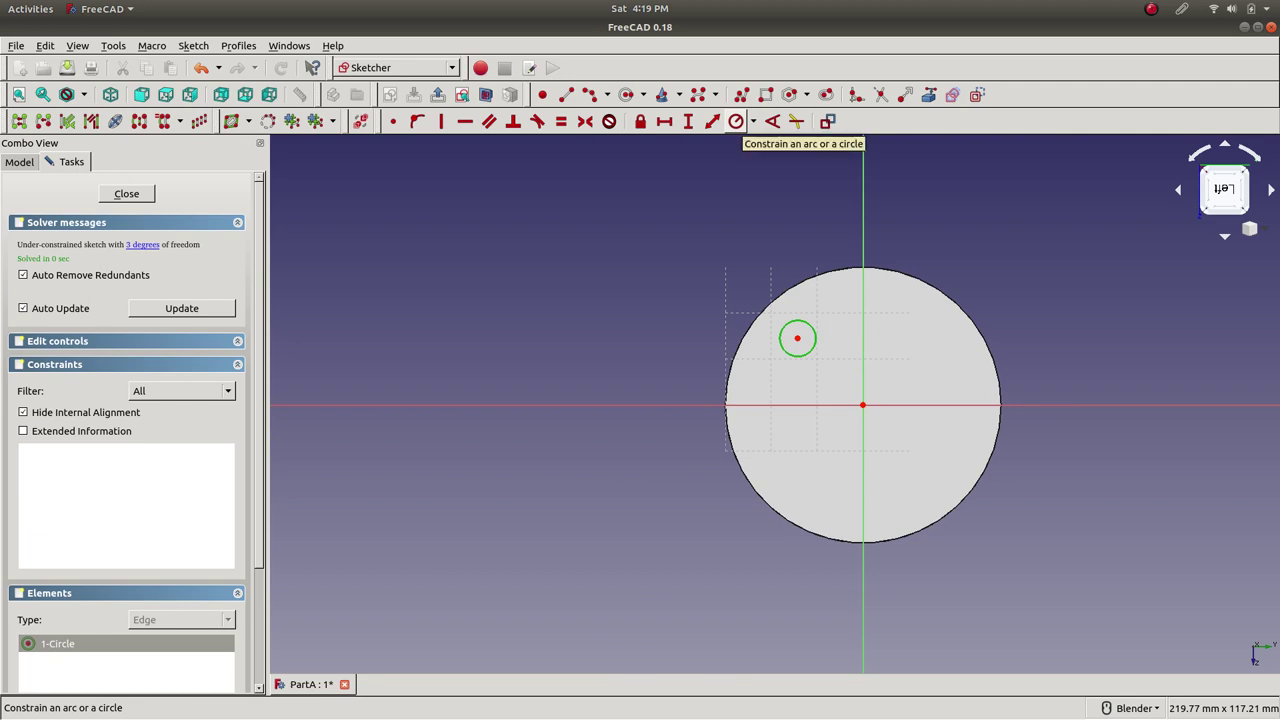
pyautogui.click(736, 121)
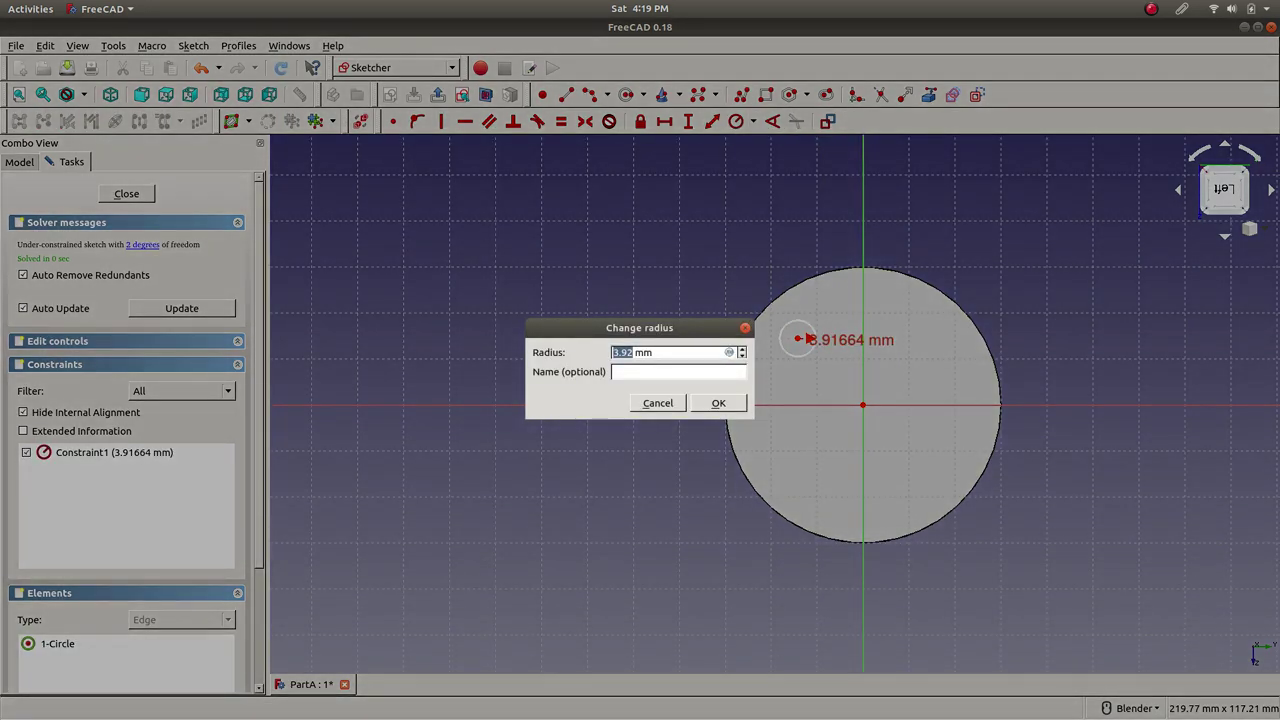
pyautogui.write('5')
pyautogui.press('Return')
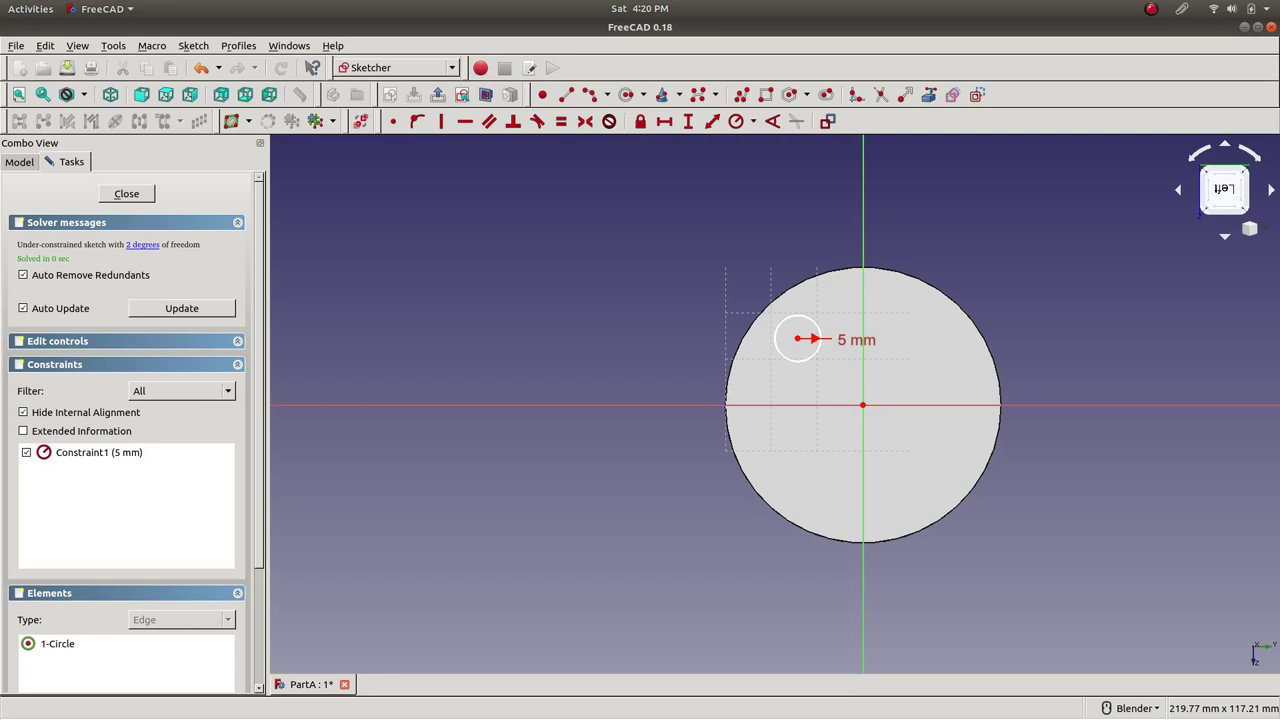
pyautogui.moveTo(869, 343); pyautogui.dragTo(813, 274)
pyautogui.moveTo(853, 340); pyautogui.dragTo(755, 247)
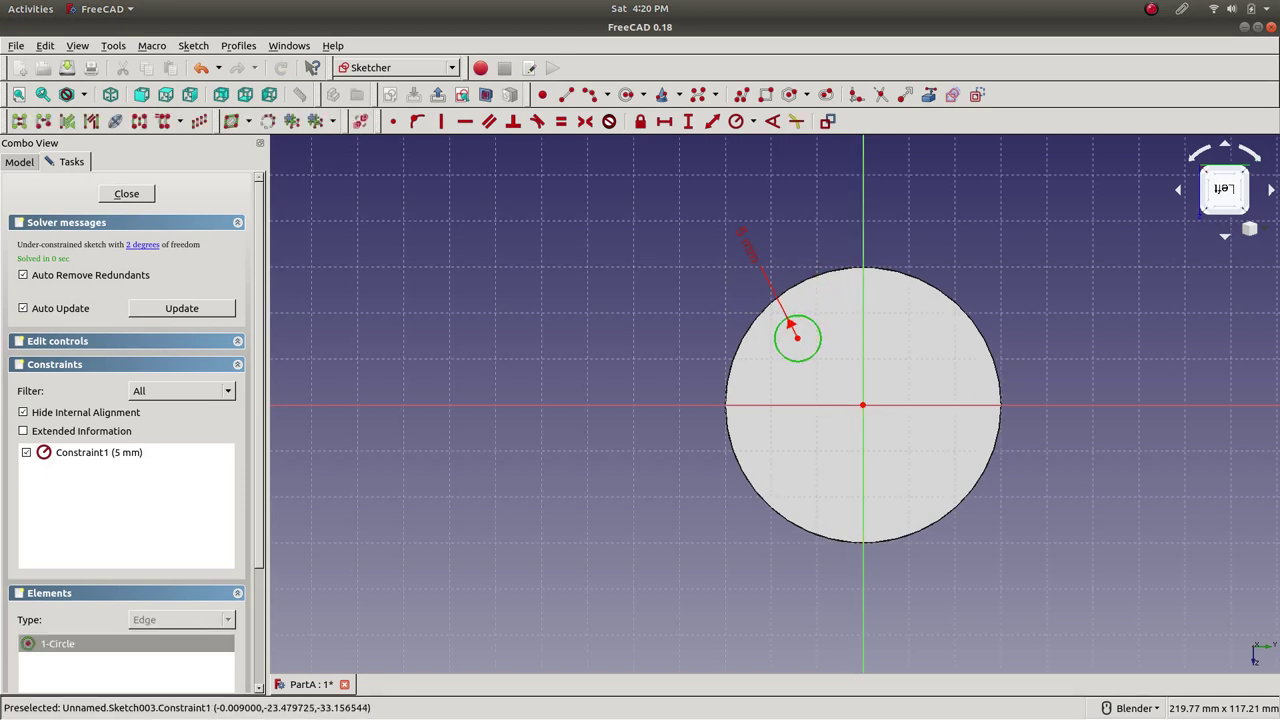
# - Leave the circle sketch and reopen Sketch003 for editing
pyautogui.press('Escape')
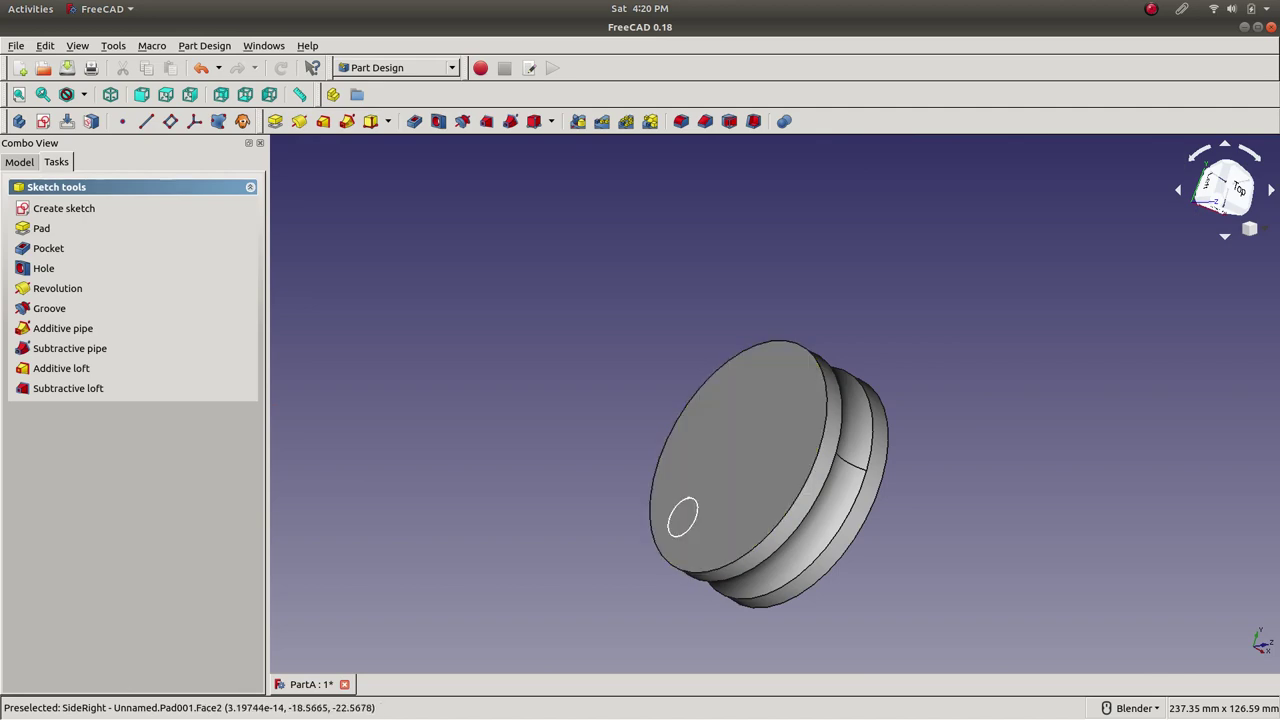
pyautogui.click(19, 162)
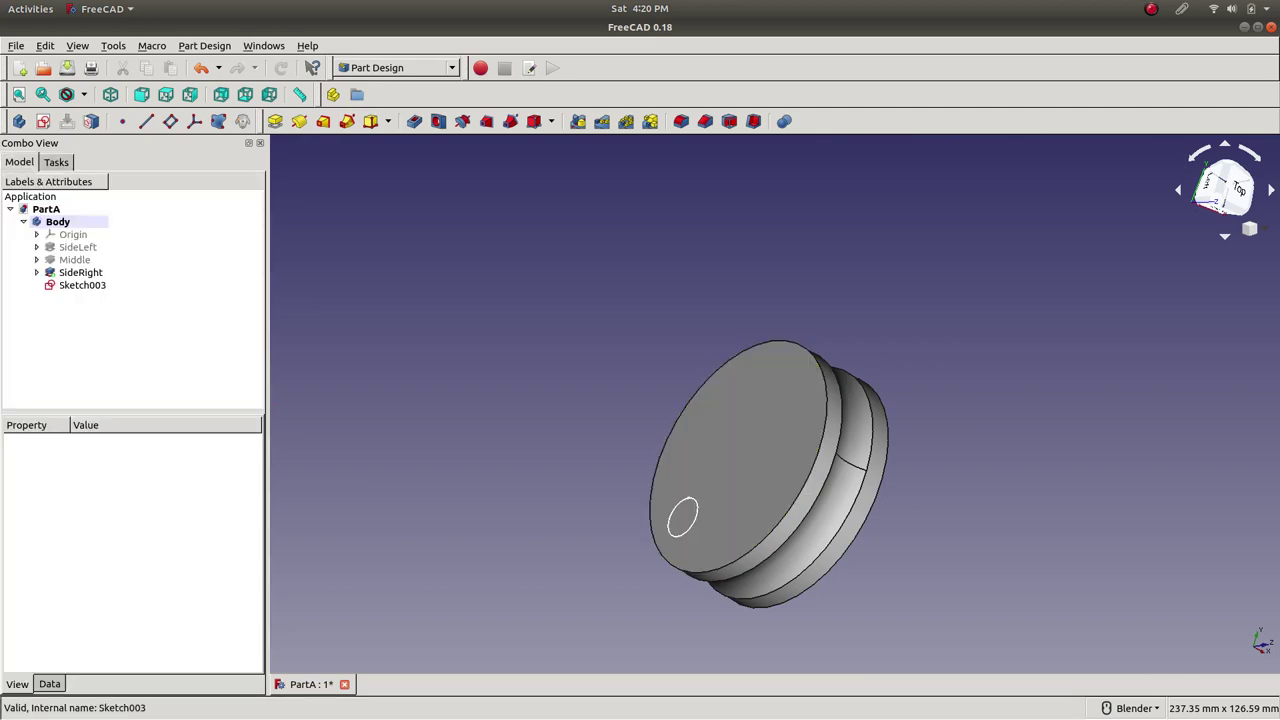
pyautogui.rightClick(68, 286)
pyautogui.click(111, 293)
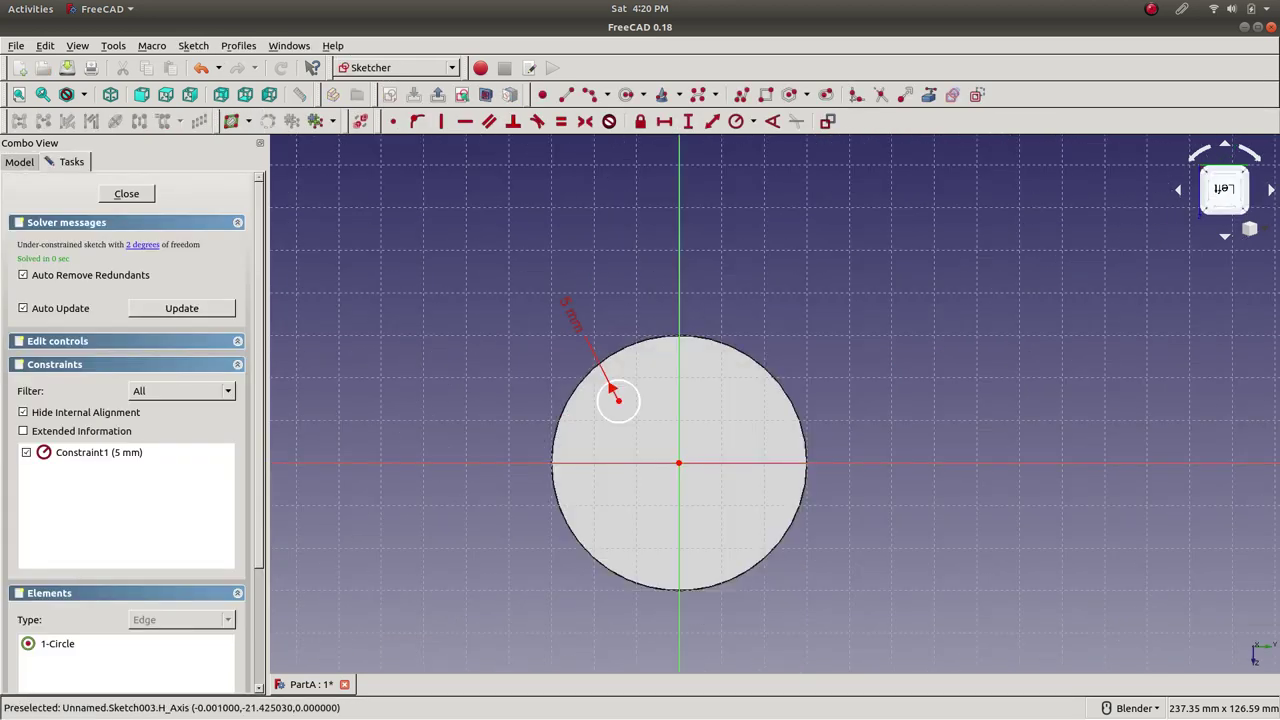
# - Shift the small circle slightly and name its radius constraint Hole
pyautogui.moveTo(618, 400)
pyautogui.mouseDown()
pyautogui.moveTo(614, 446)
pyautogui.moveTo(666, 337)
pyautogui.moveTo(700, 560)
pyautogui.moveTo(692, 196)
pyautogui.moveTo(463, 557)
pyautogui.moveTo(886, 346)
pyautogui.moveTo(546, 560)
pyautogui.moveTo(616, 386)
pyautogui.mouseUp()
pyautogui.moveTo(586, 324)
pyautogui.mouseDown()
pyautogui.moveTo(576, 315)
pyautogui.moveTo(570, 338)
pyautogui.mouseUp()
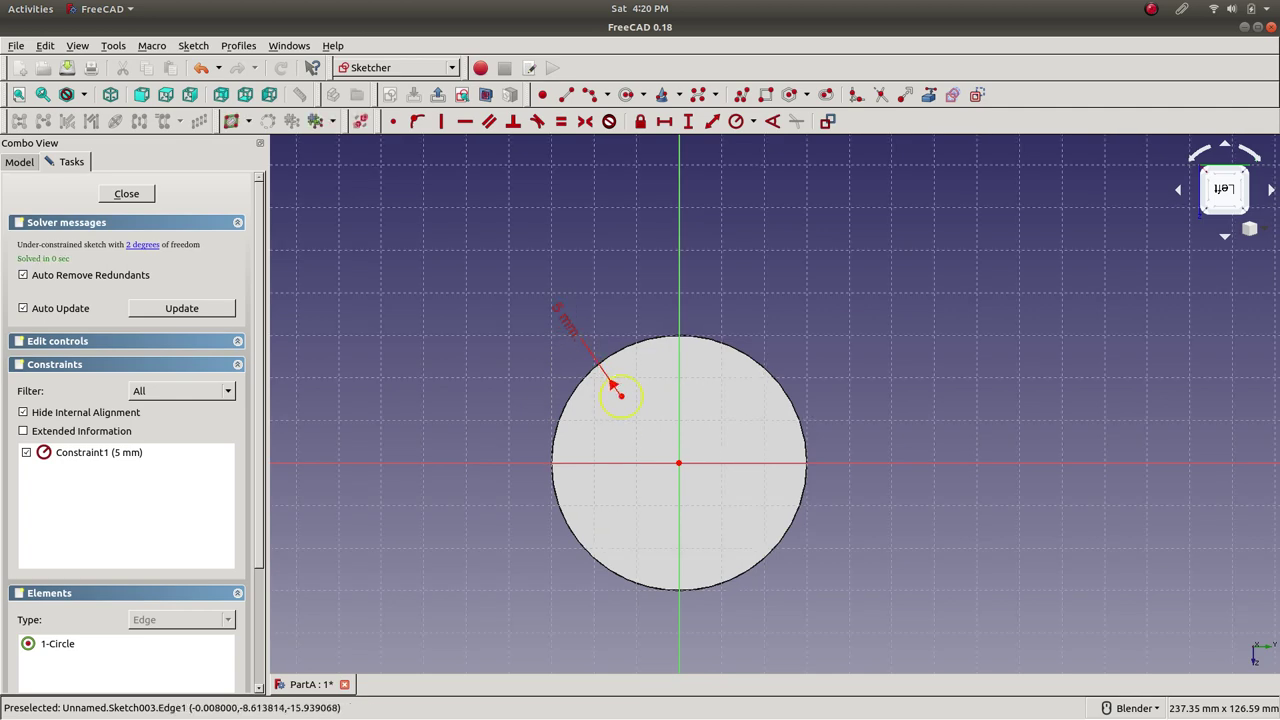
pyautogui.click(614, 386)
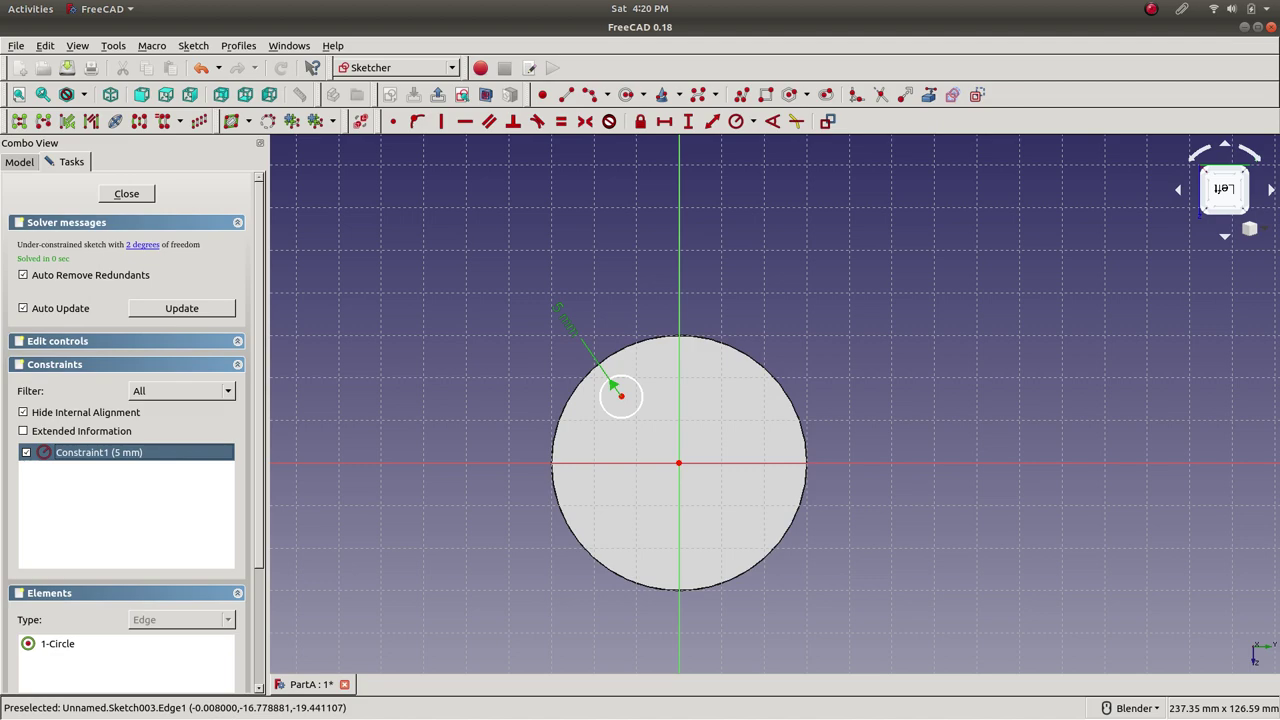
pyautogui.doubleClick(620, 395)
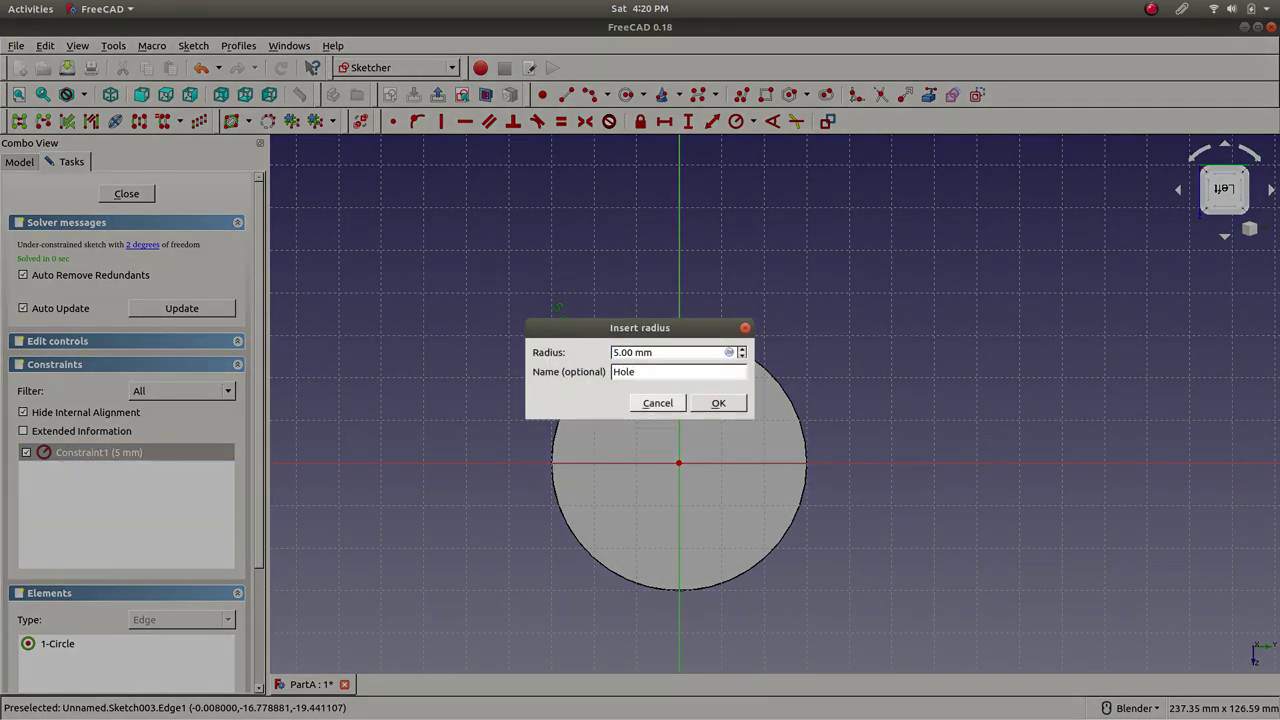
pyautogui.press('Return')
pyautogui.press('Escape')
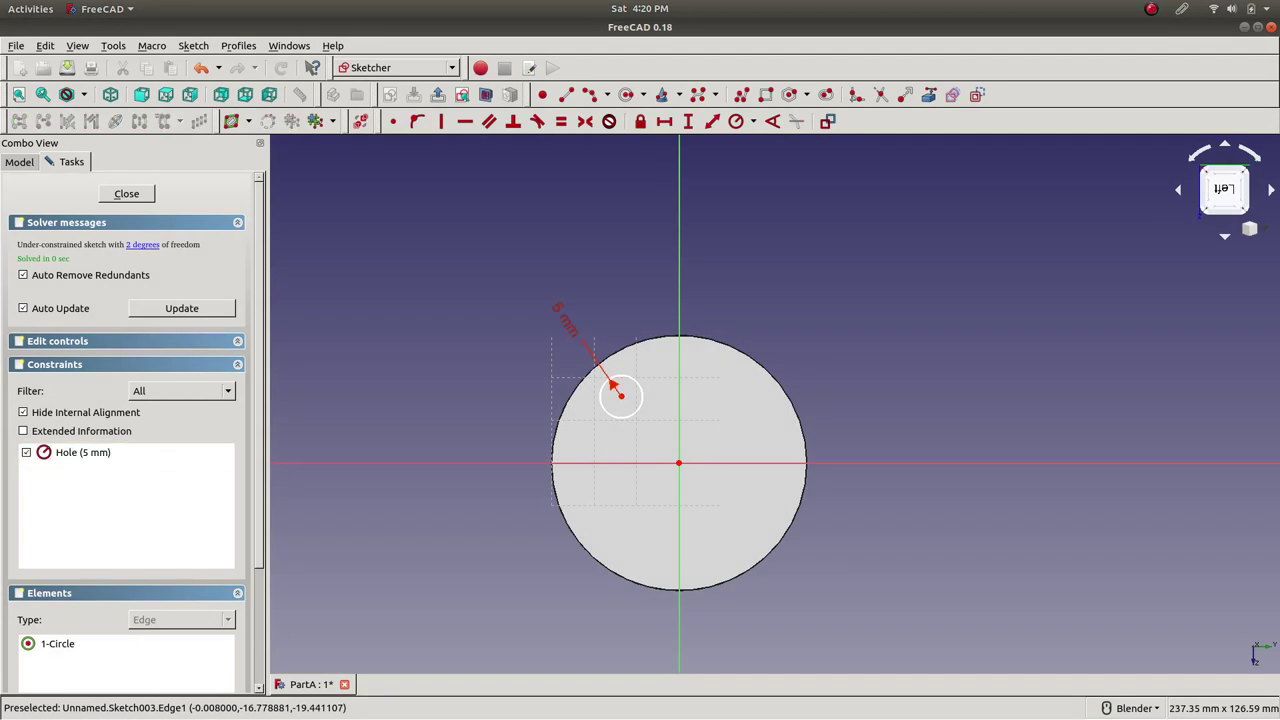
# - Constrain the horizontal distance between the circle's centre and the sketch origin to 15 mm
pyautogui.moveTo(616, 400); pyautogui.dragTo(616, 400)
pyautogui.click(615, 400)
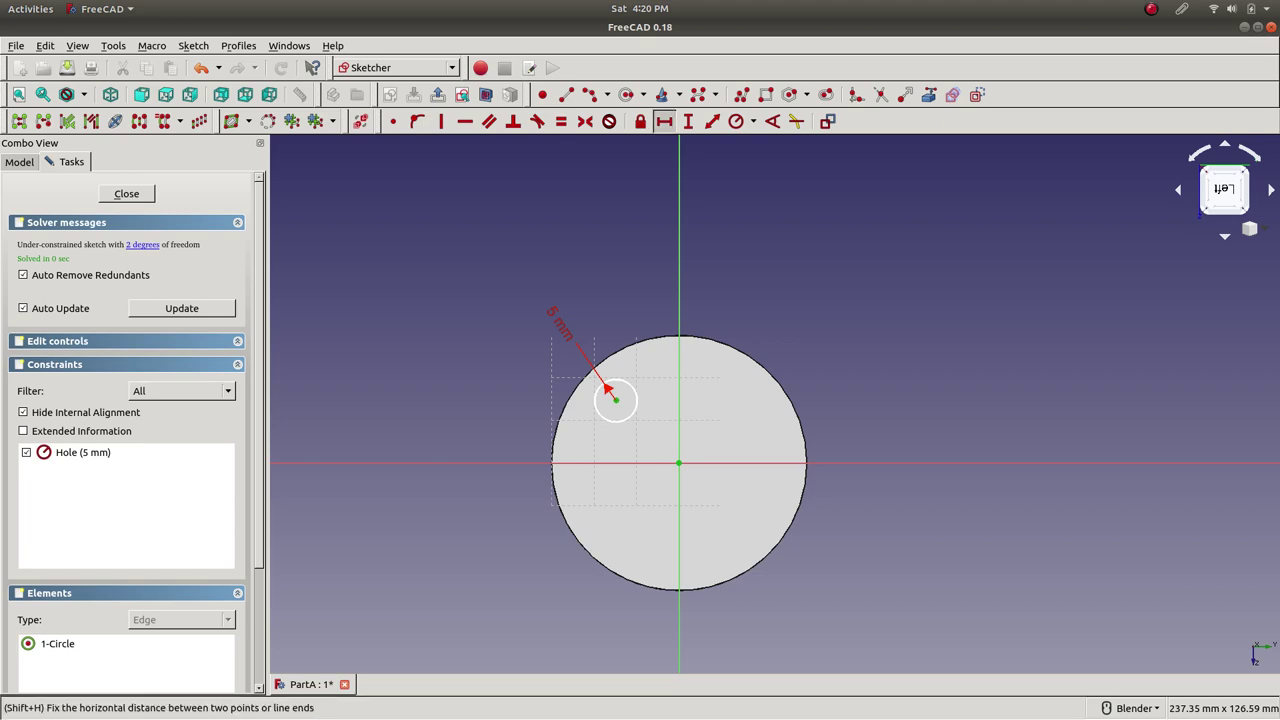
pyautogui.click(665, 121)
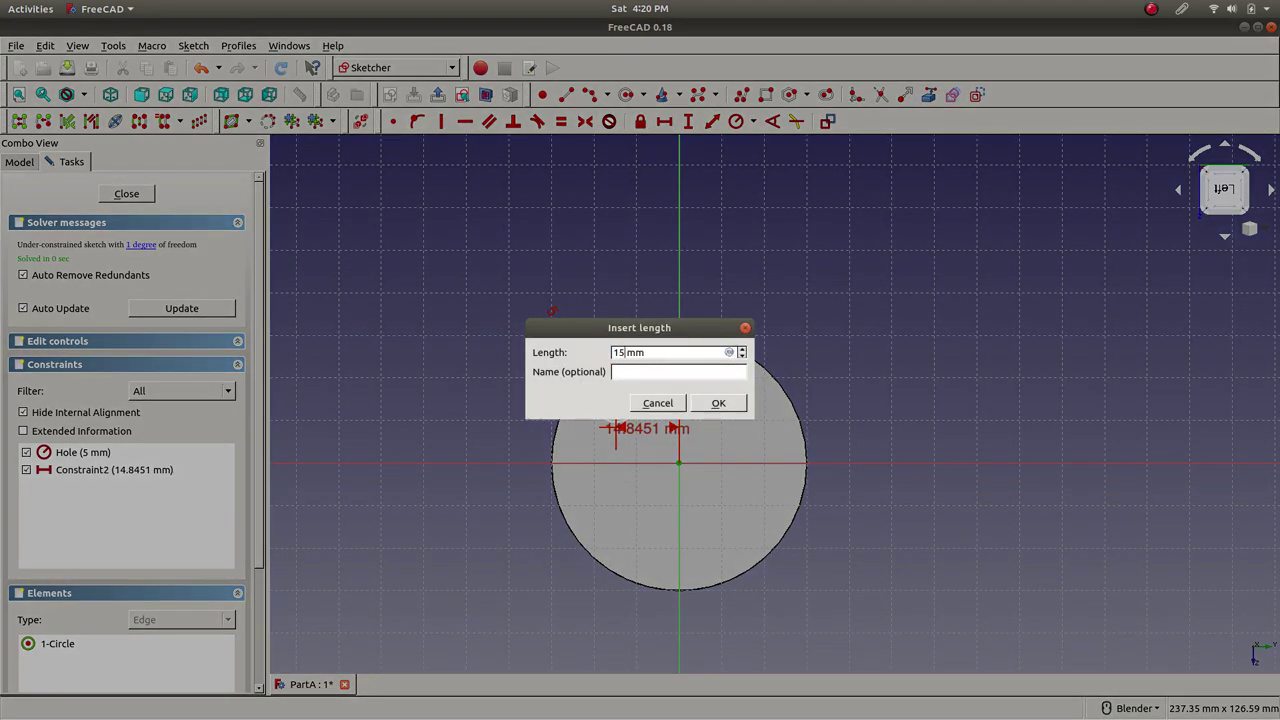
pyautogui.press('Return')
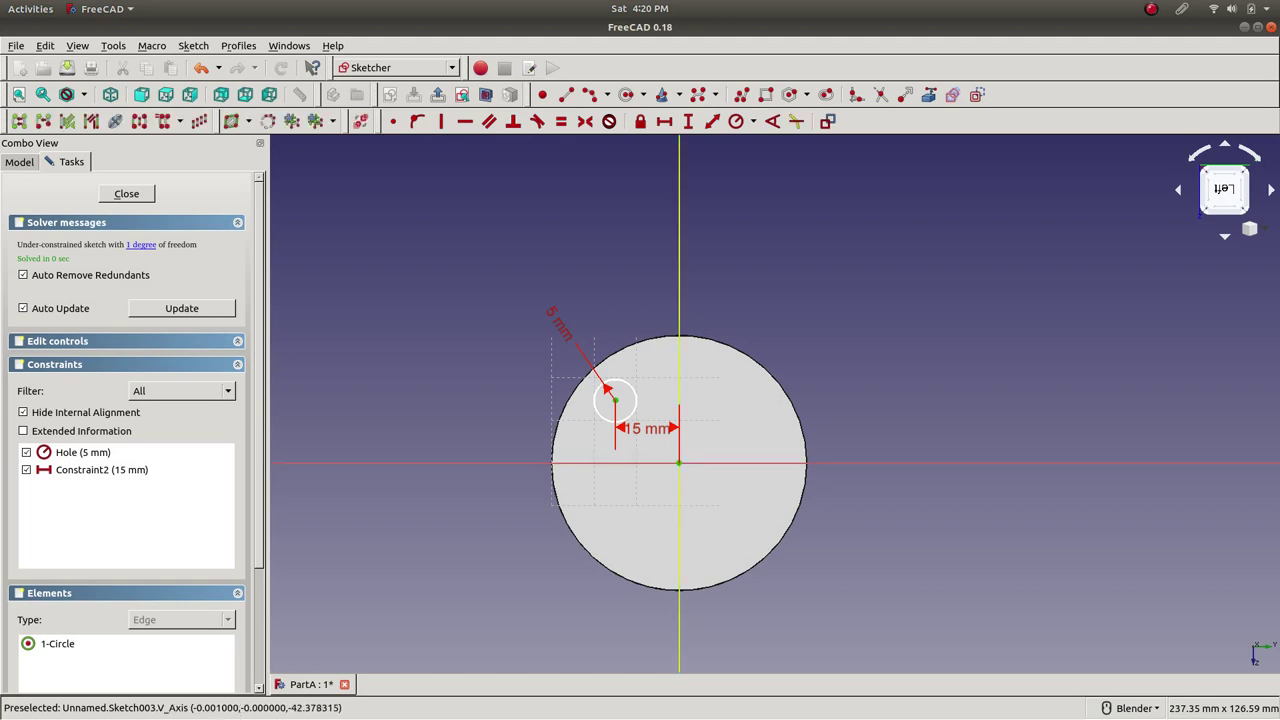
# - Constrain the vertical distance between the circle's centre and the origin to 15 mm, and place both distance labels outside the disc
pyautogui.press('i')
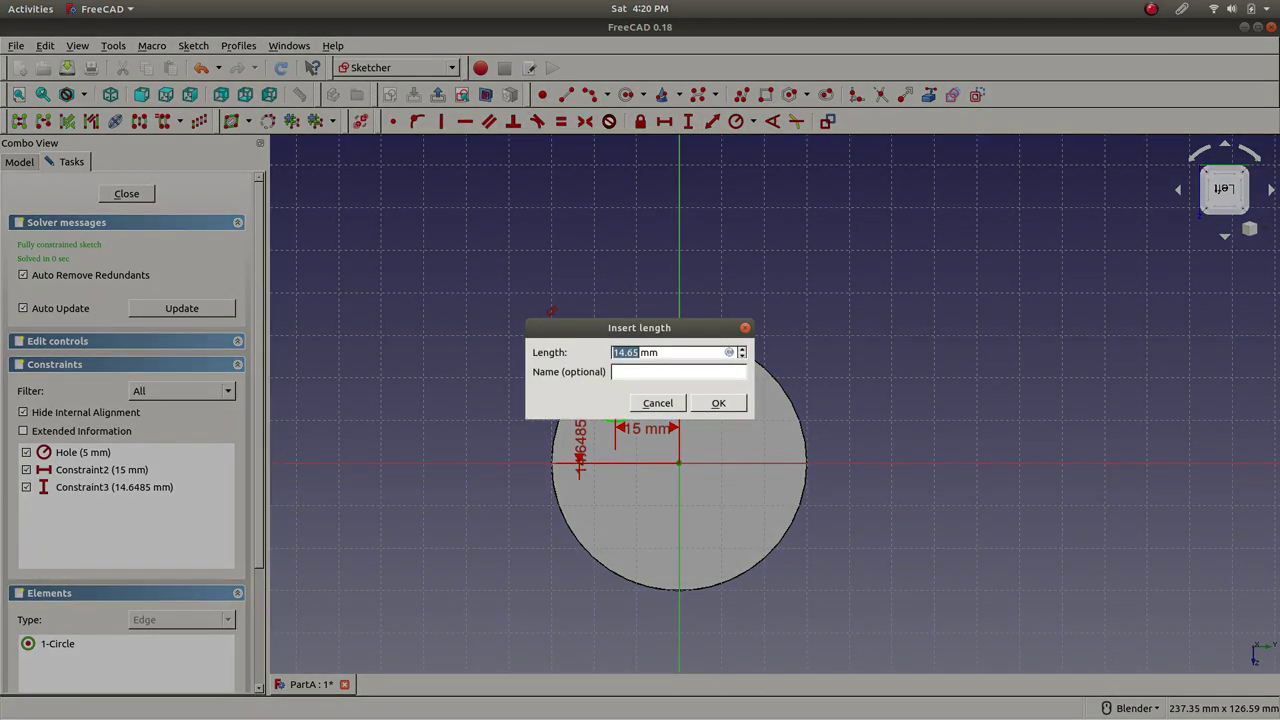
pyautogui.write('15')
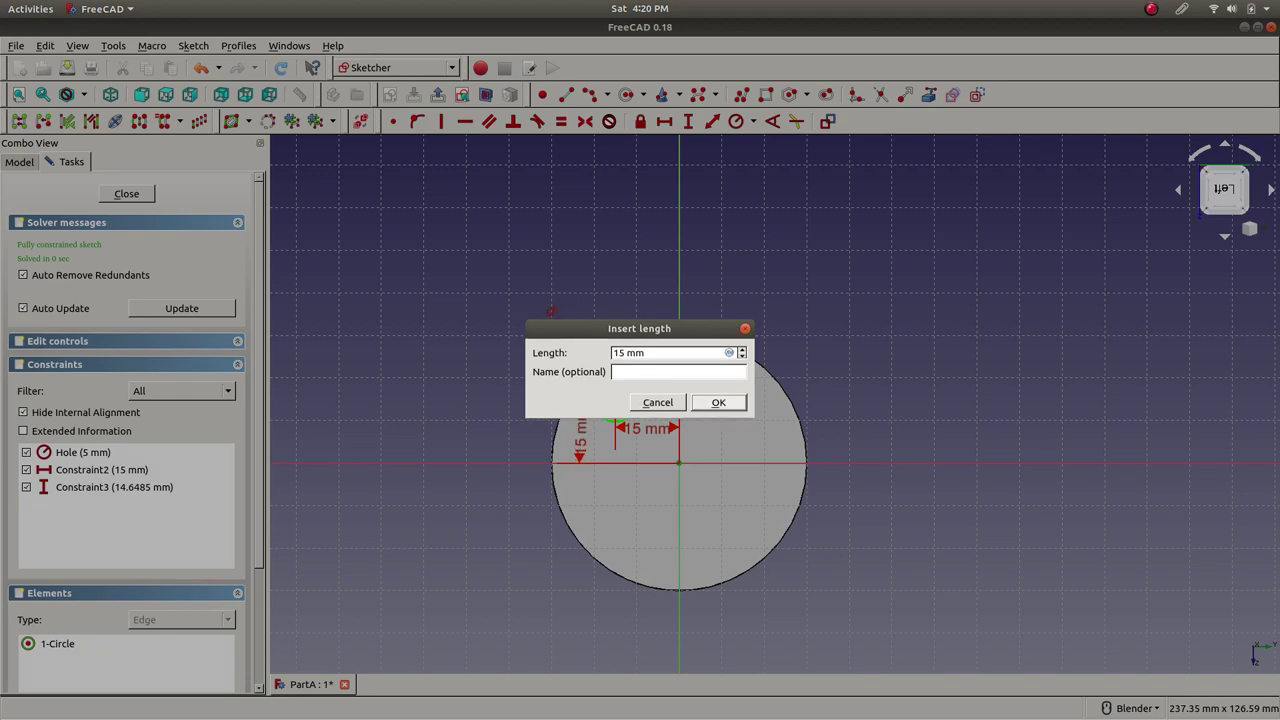
pyautogui.press('Return')
pyautogui.moveTo(580, 430); pyautogui.dragTo(483, 540)
pyautogui.moveTo(648, 428); pyautogui.dragTo(855, 242)
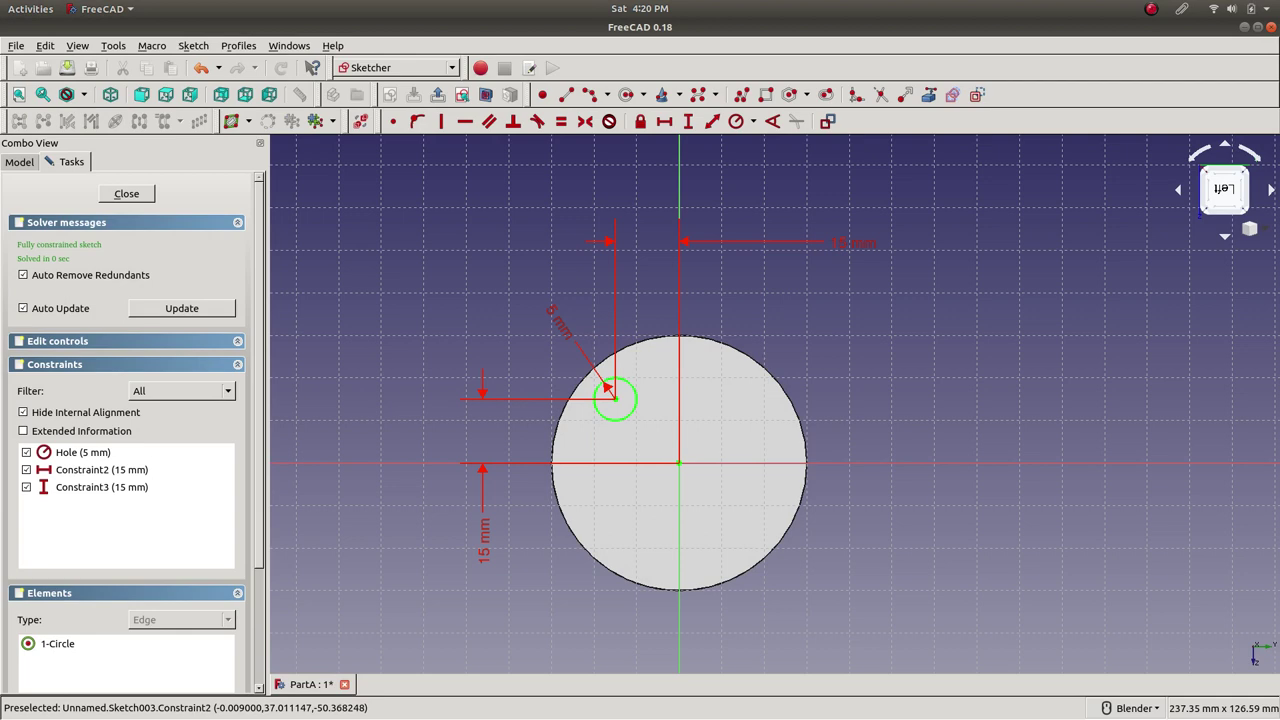
# - Close the hole sketch and start a Pocket from Sketch003
pyautogui.click(126, 193)
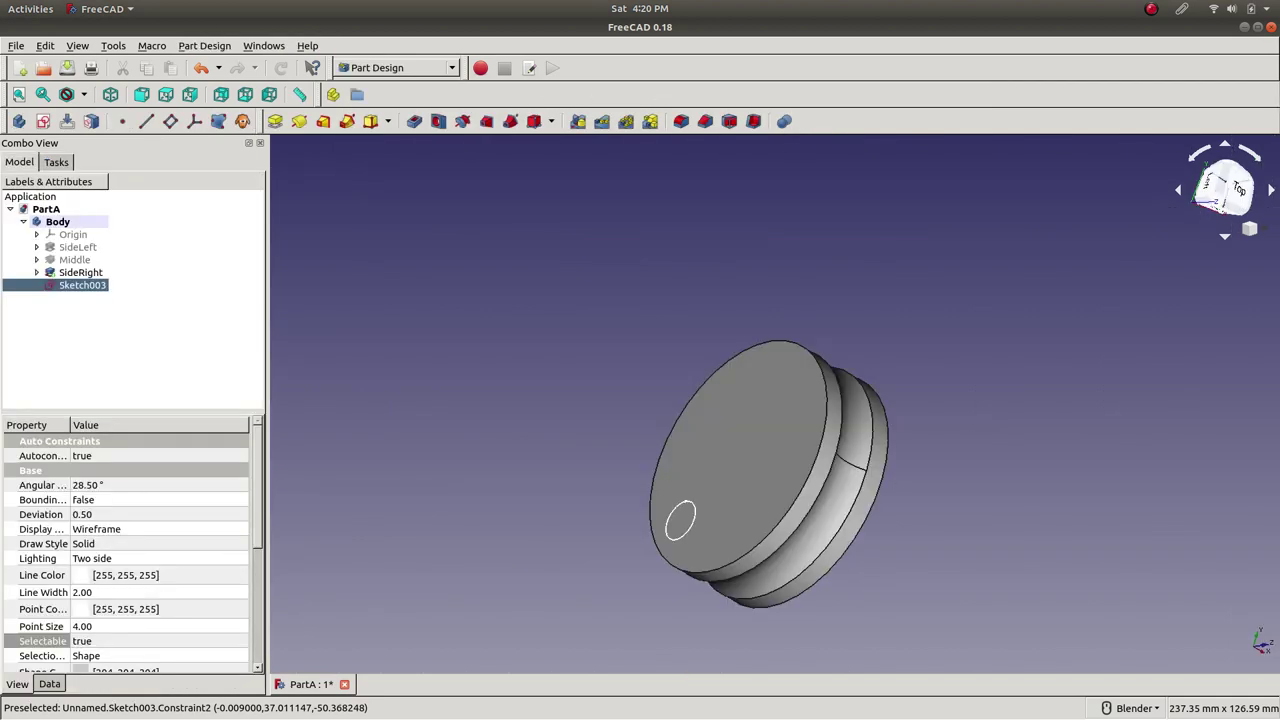
pyautogui.click(110, 94)
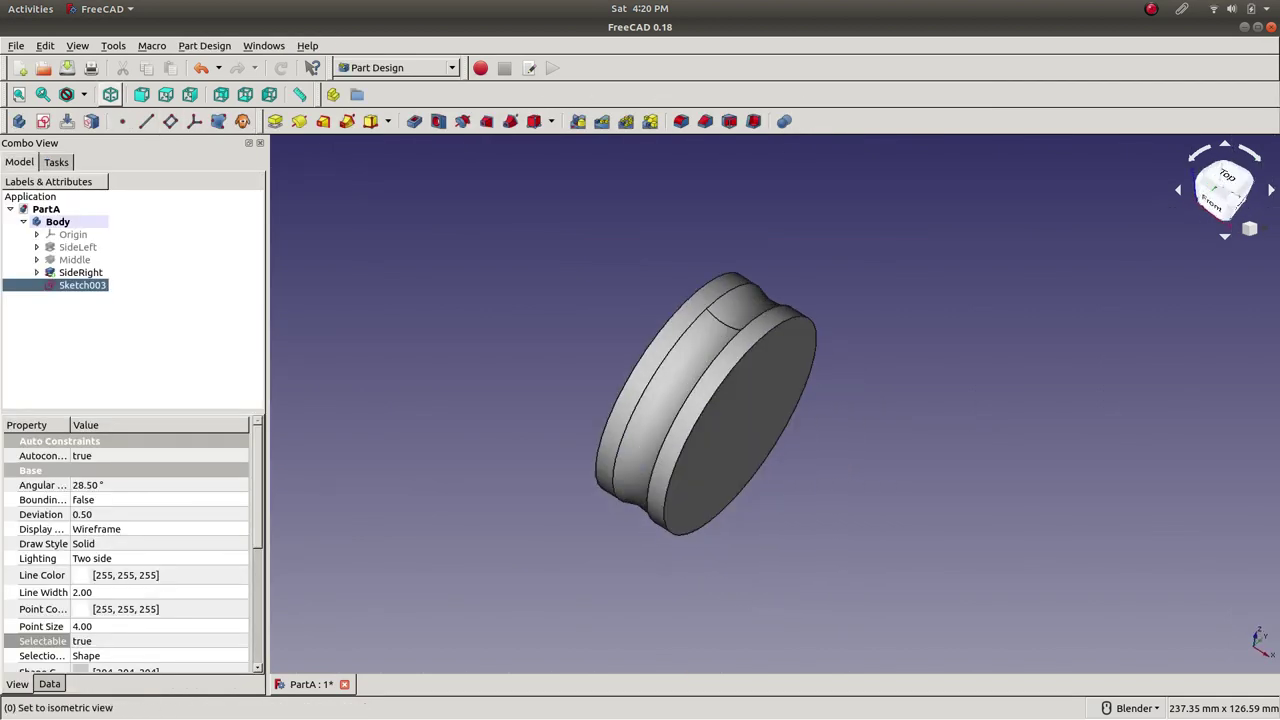
pyautogui.moveTo(640, 400)
pyautogui.mouseDown(button='middle')
pyautogui.moveTo(880, 400)
pyautogui.moveTo(650, 440)
pyautogui.moveTo(770, 480)
pyautogui.mouseUp(button='middle')
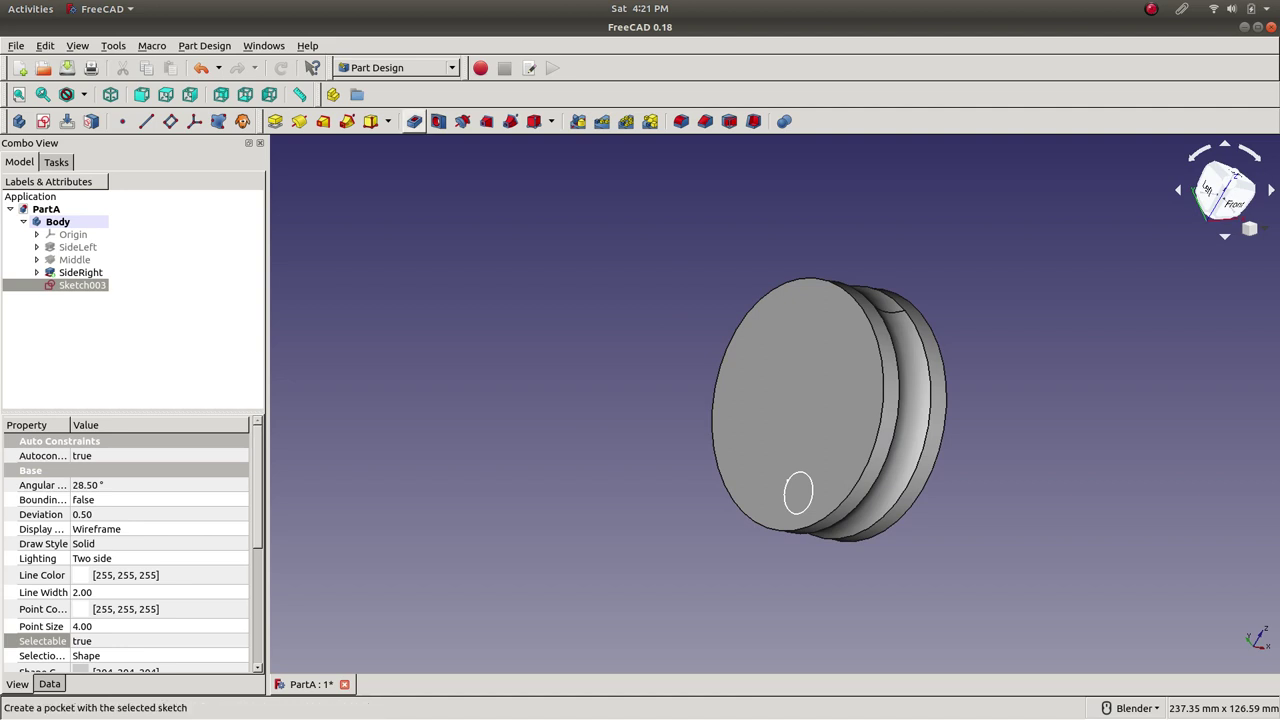
pyautogui.click(82, 285)
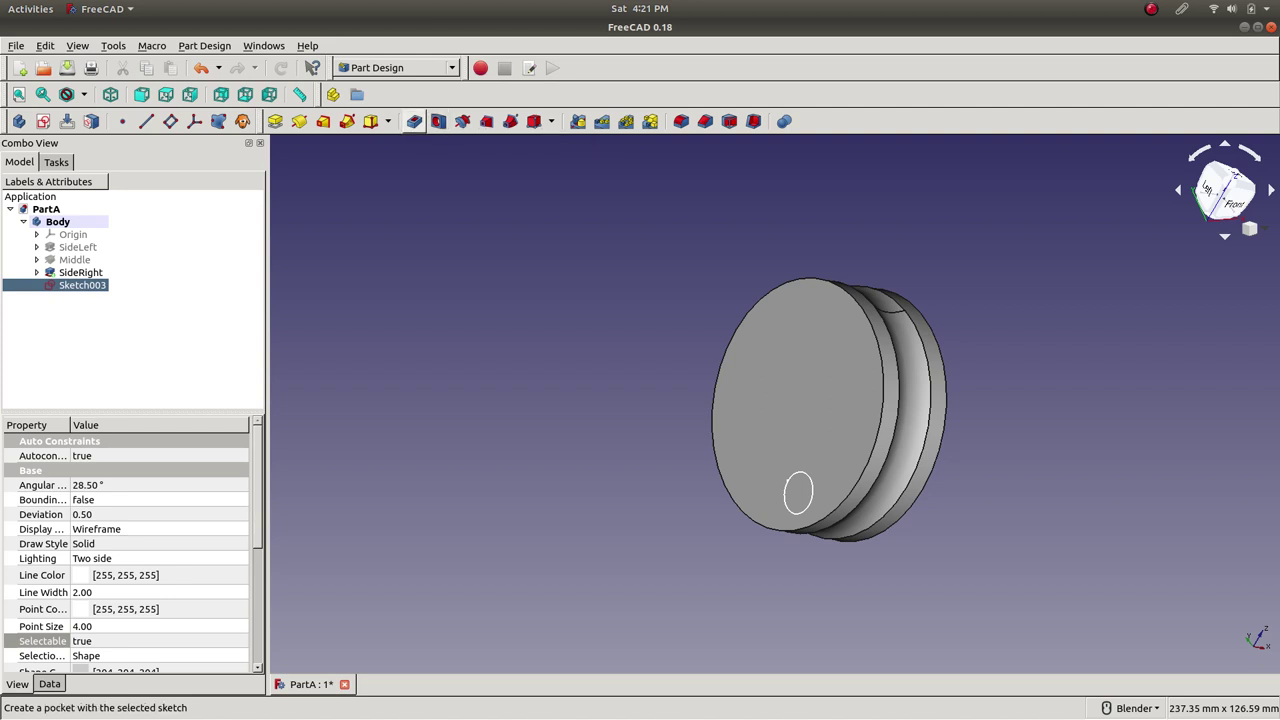
pyautogui.click(414, 121)
# - Try different pocket lengths for the hole, including 28 mm, 21 mm and 6 mm, checking the cut from both sides of the wheel
pyautogui.moveTo(640, 400)
pyautogui.mouseDown(button='middle')
pyautogui.moveTo(740, 400)
pyautogui.moveTo(570, 420)
pyautogui.moveTo(520, 460)
pyautogui.moveTo(620, 410)
pyautogui.mouseUp(button='middle')
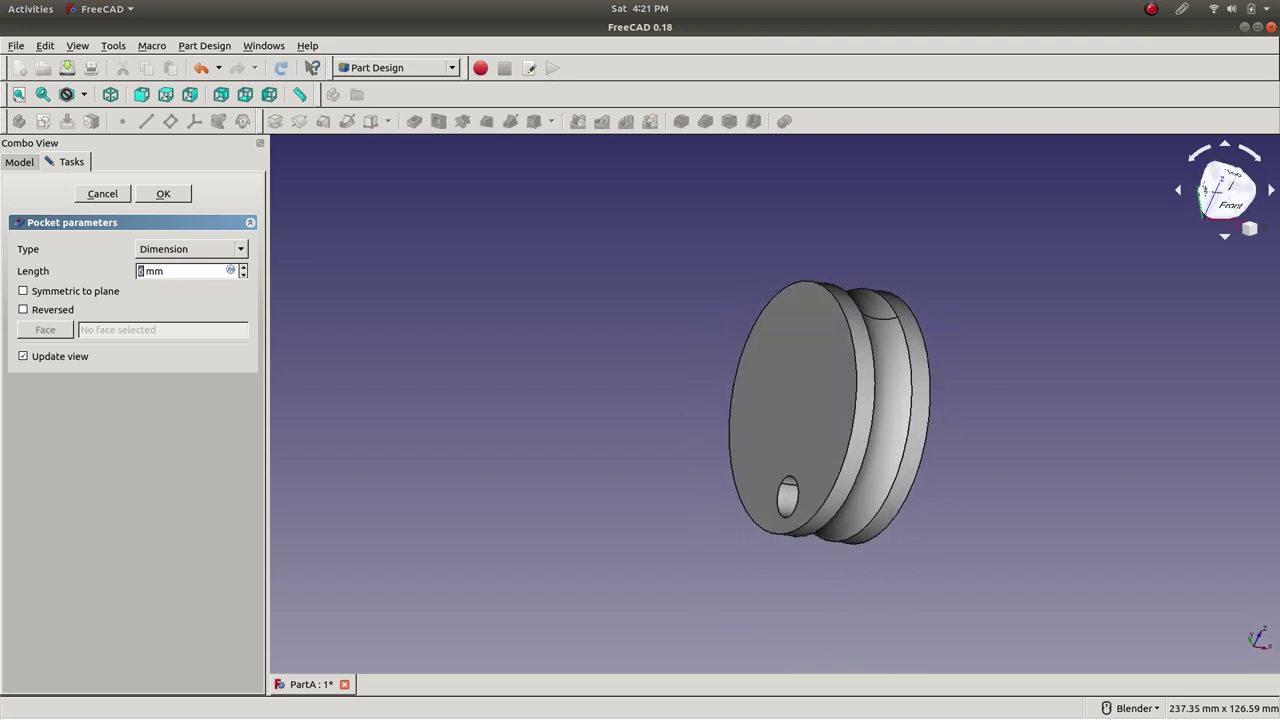
pyautogui.moveTo(620, 410); pyautogui.dragTo(720, 400, button='middle')
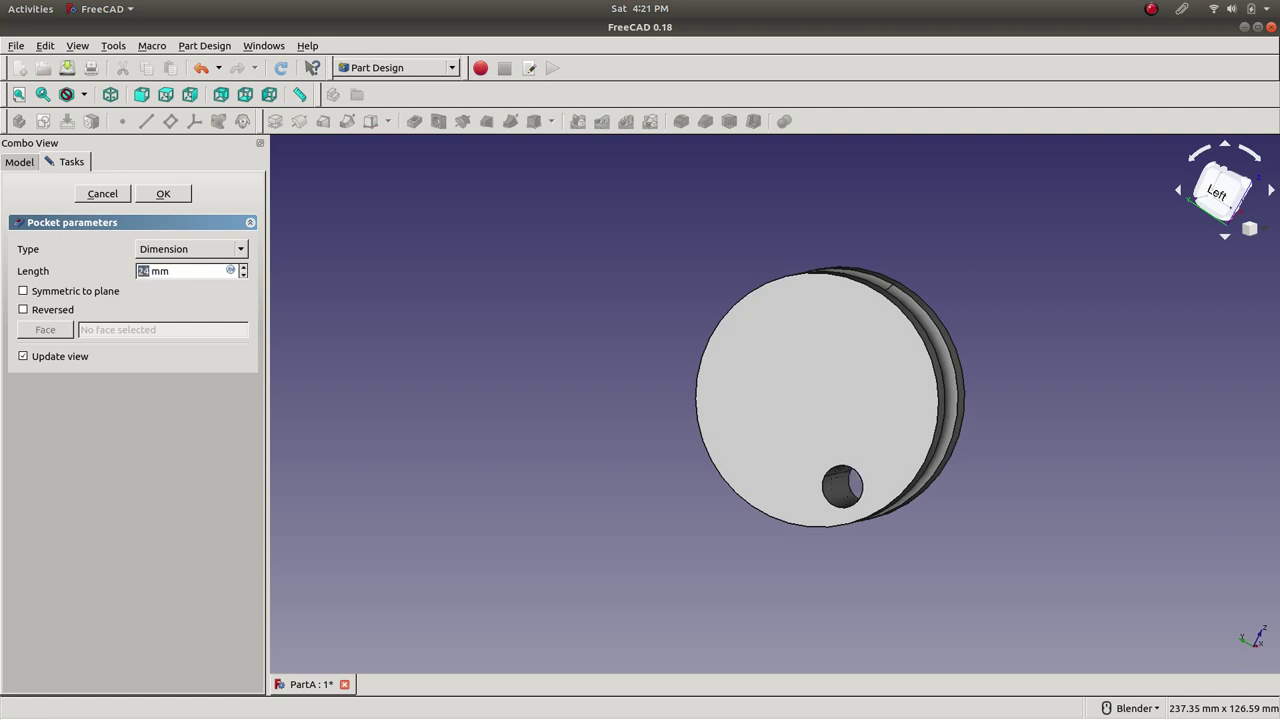
pyautogui.moveTo(830, 405); pyautogui.dragTo(710, 405, button='middle')
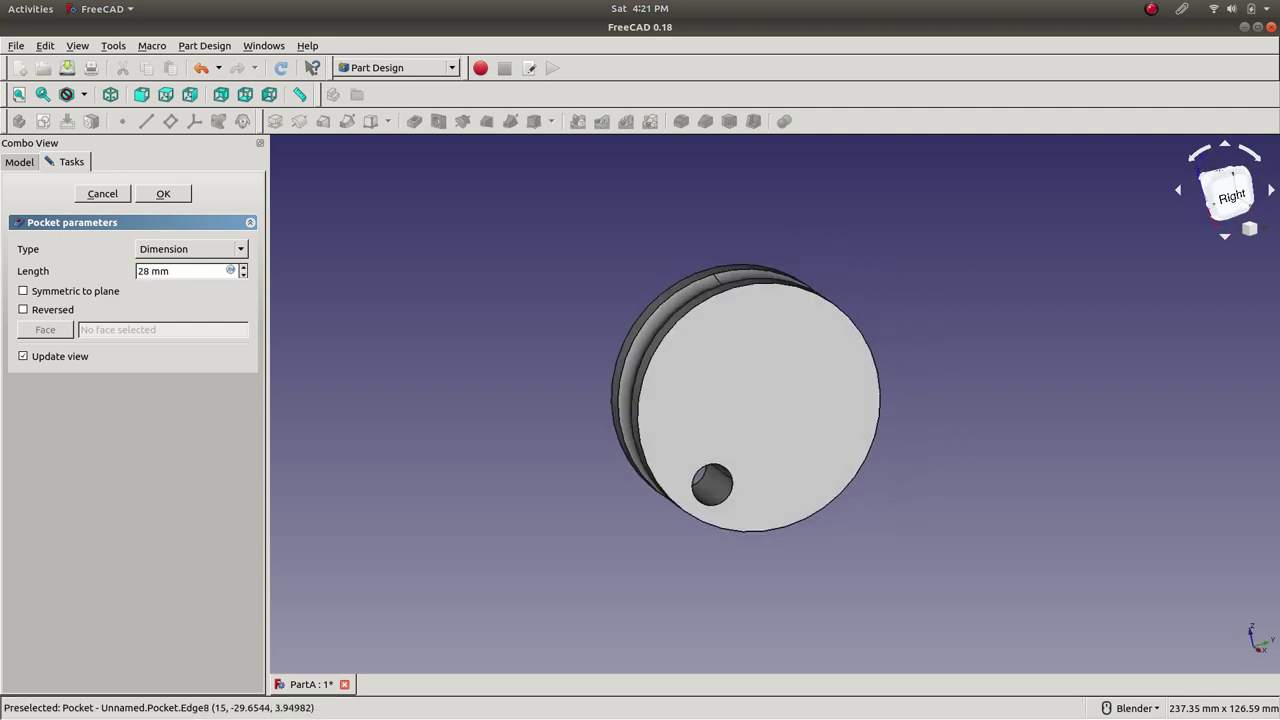
pyautogui.click(191, 249)
pyautogui.press('Down')
pyautogui.press('Return')
pyautogui.click(191, 249)
pyautogui.click(191, 232)
pyautogui.press('Down')
pyautogui.moveTo(440, 400); pyautogui.dragTo(709, 434, button='middle')
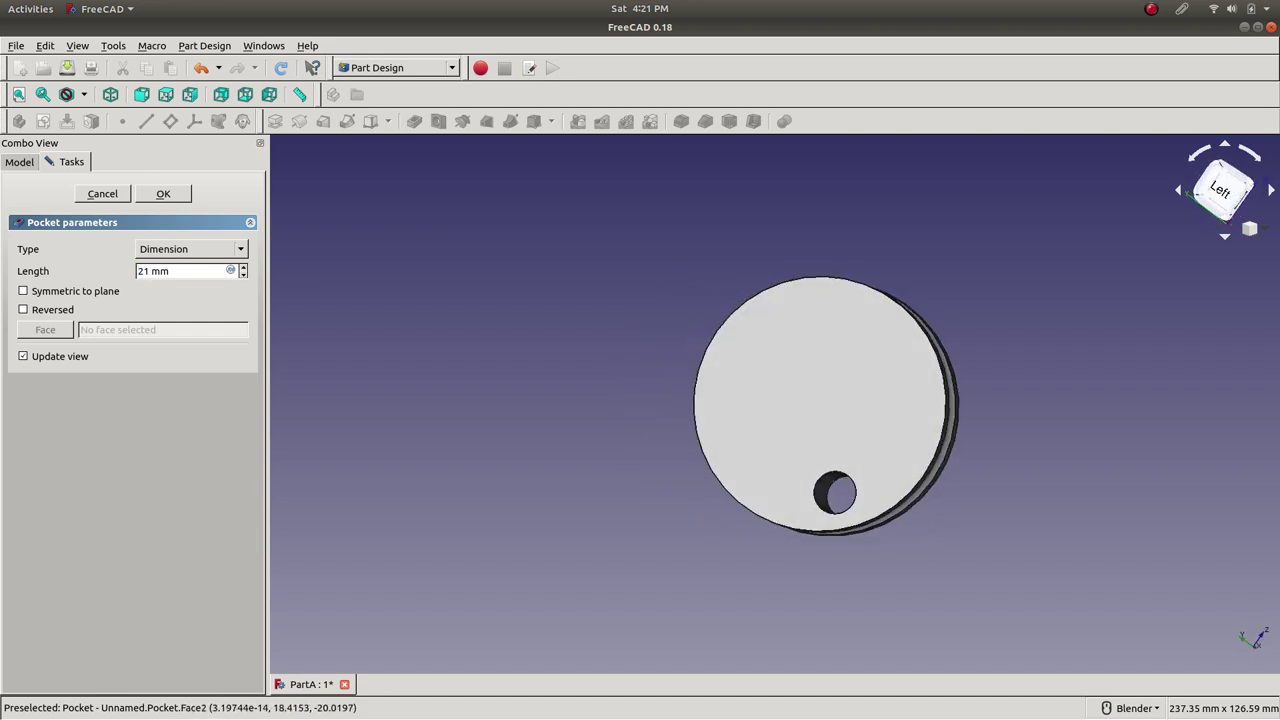
pyautogui.scroll(-4, 185, 271)
pyautogui.scroll(-4, 185, 271)
pyautogui.moveTo(918, 463); pyautogui.dragTo(820, 445, button='middle')
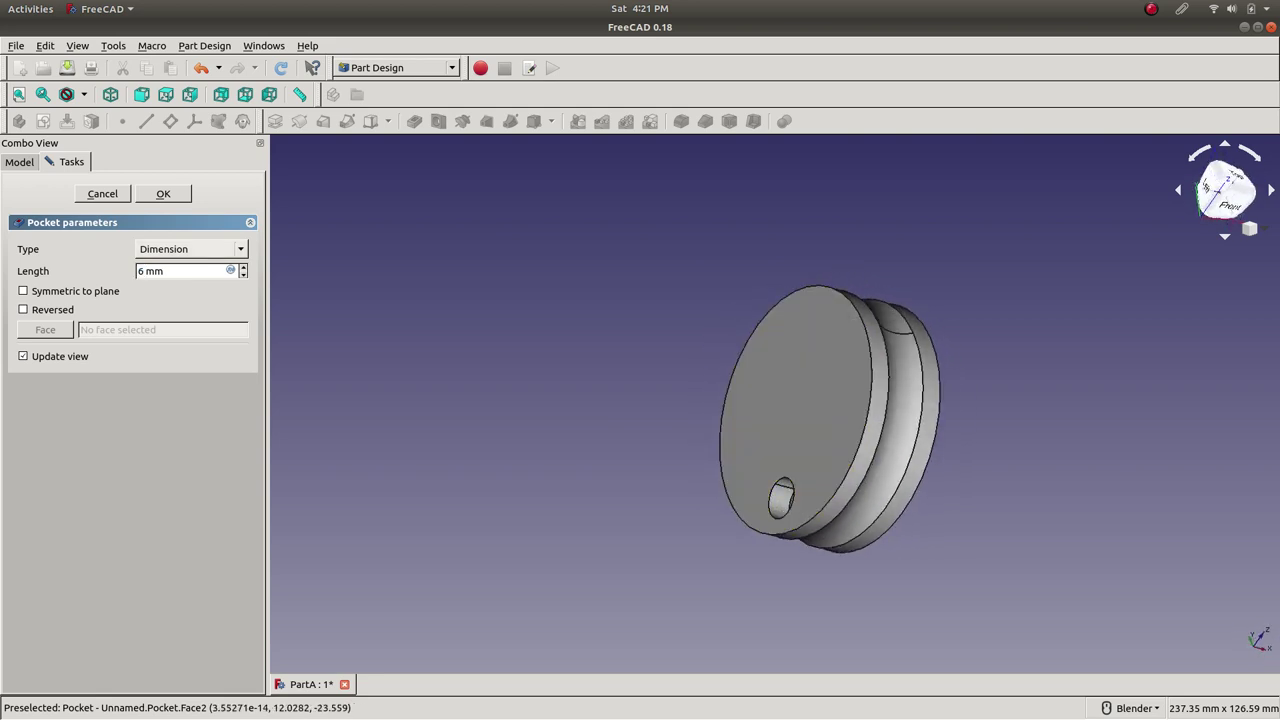
# - Cut the hole with the Up to face pocket type, ending at the wheel's opposite flat face, and save the document
pyautogui.click(190, 249)
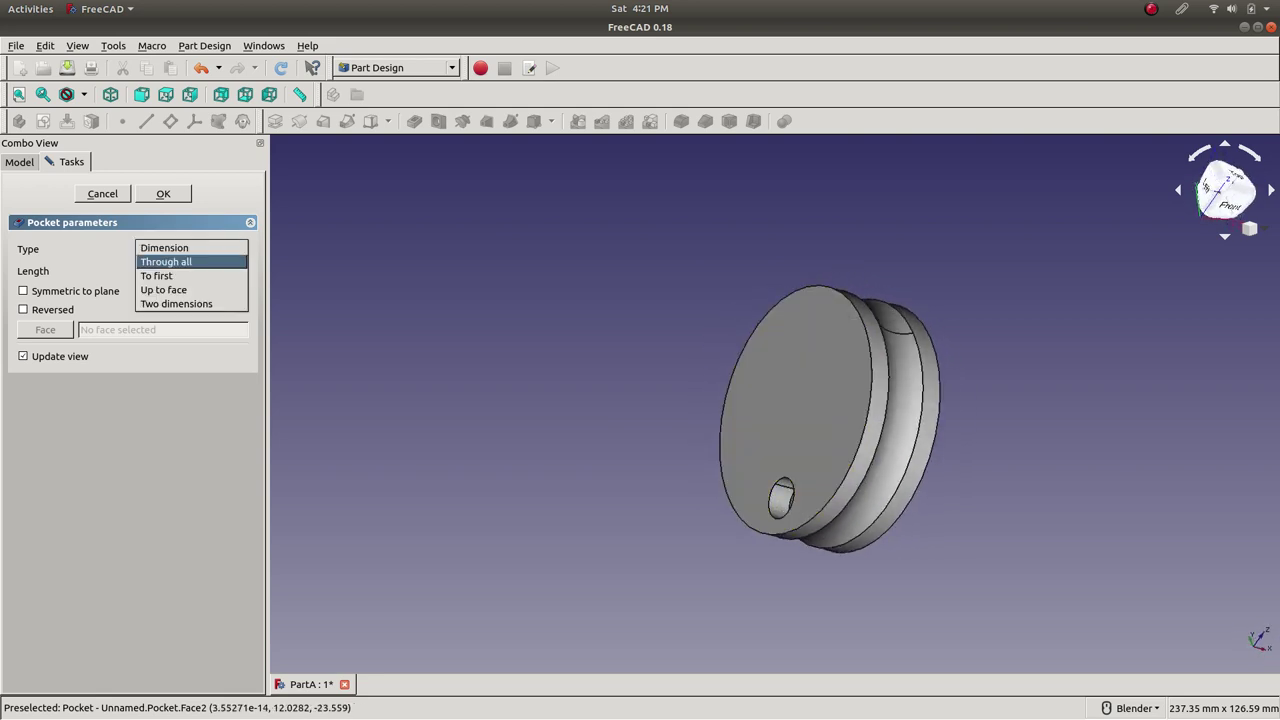
pyautogui.click(190, 261)
pyautogui.click(191, 249)
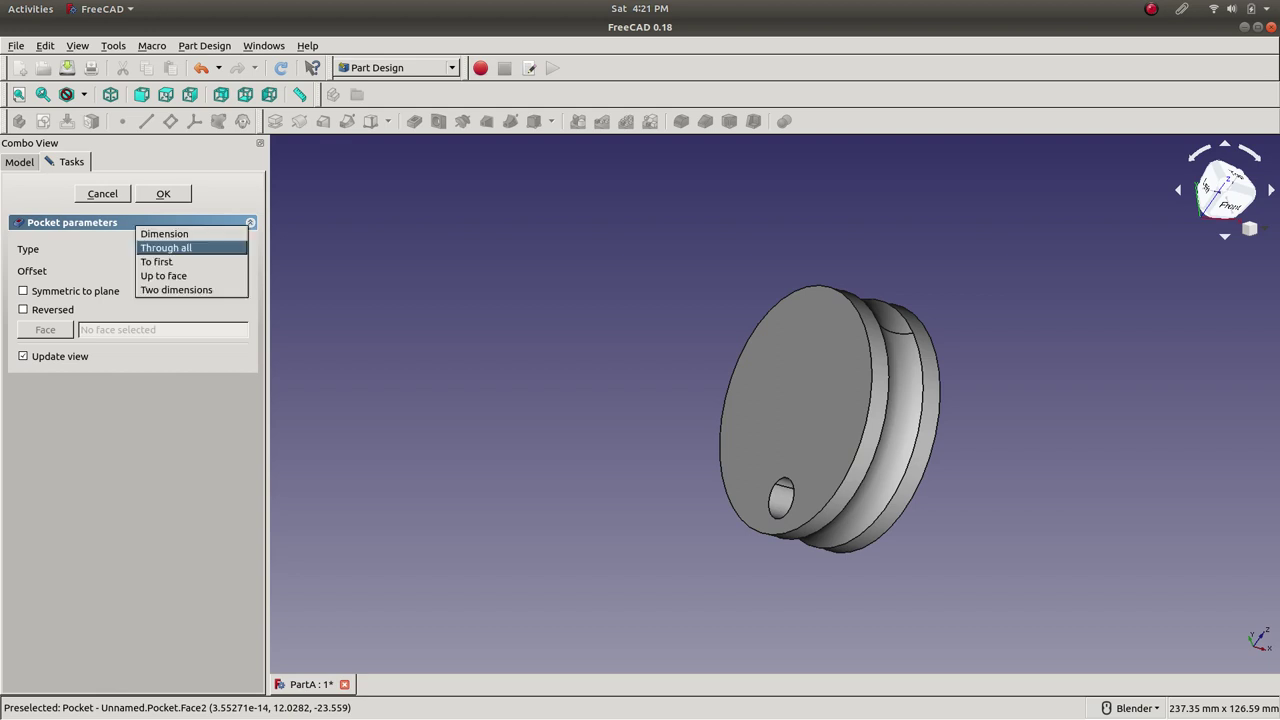
pyautogui.press('Return')
pyautogui.moveTo(930, 410); pyautogui.dragTo(690, 395, button='middle')
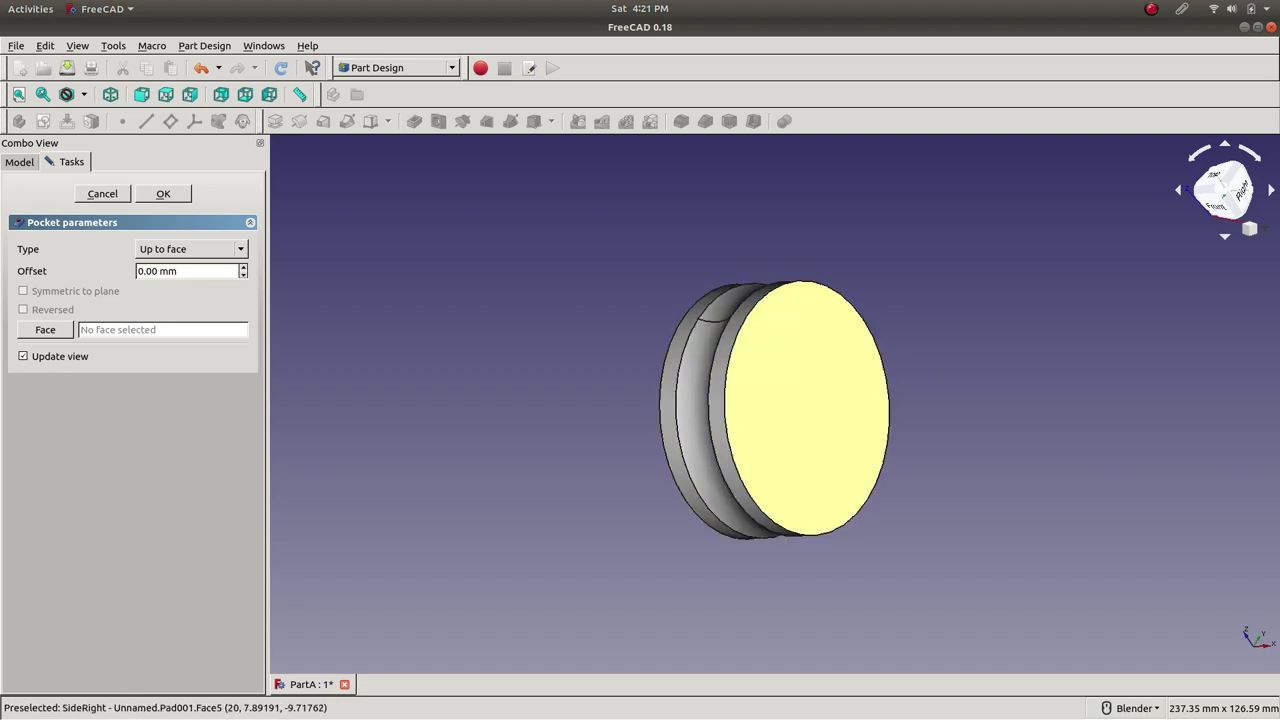
pyautogui.click(840, 412)
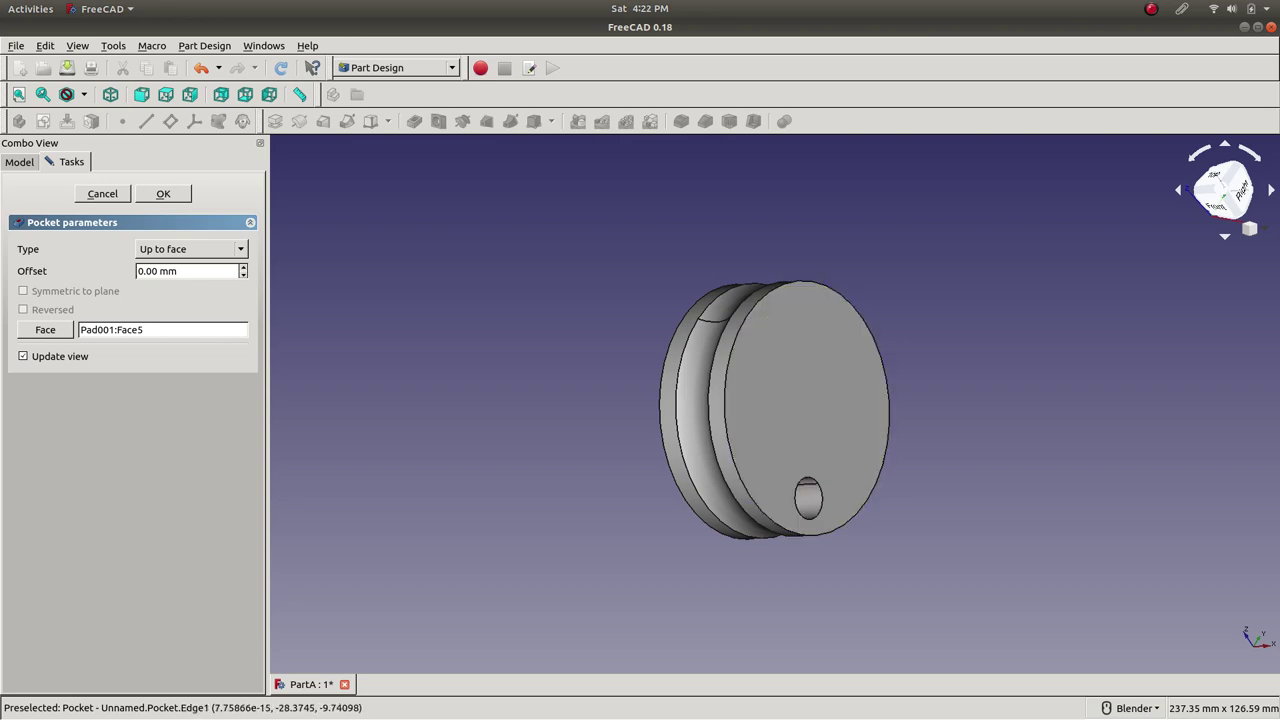
pyautogui.click(163, 193)
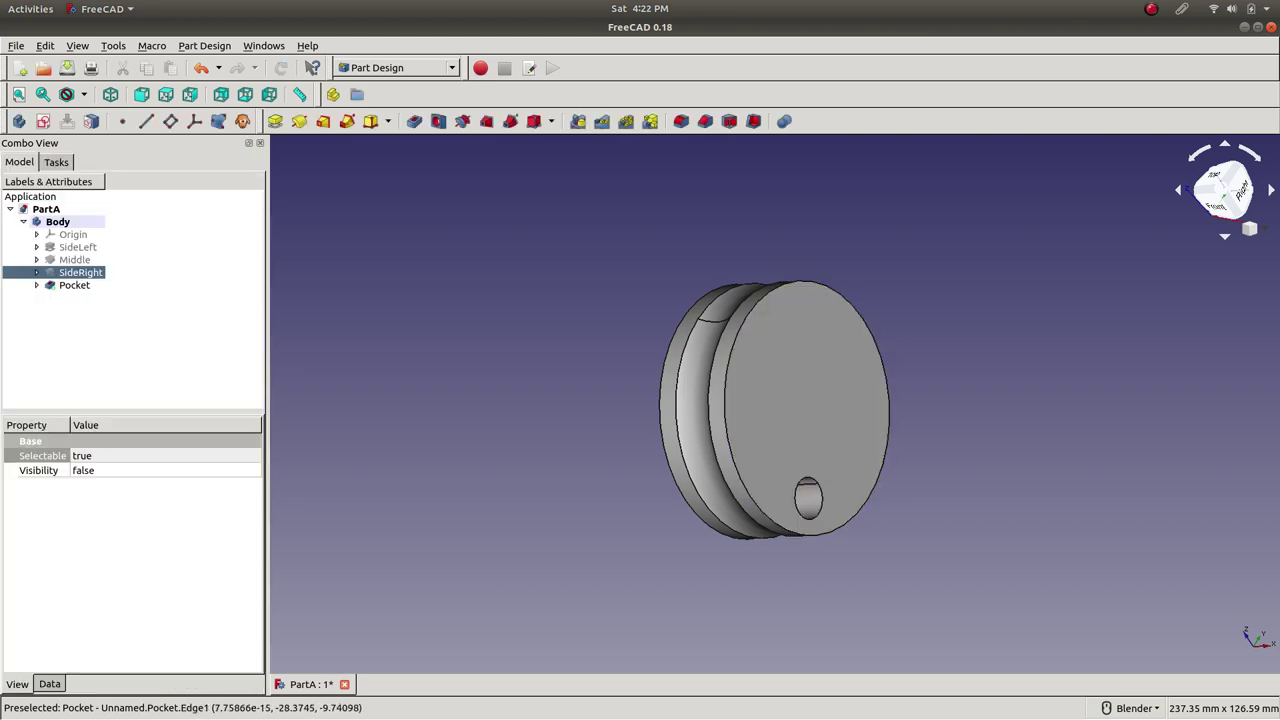
pyautogui.moveTo(780, 420)
pyautogui.mouseDown(button='middle')
pyautogui.moveTo(960, 440)
pyautogui.moveTo(940, 320)
pyautogui.moveTo(900, 420)
pyautogui.moveTo(760, 410)
pyautogui.mouseUp(button='middle')
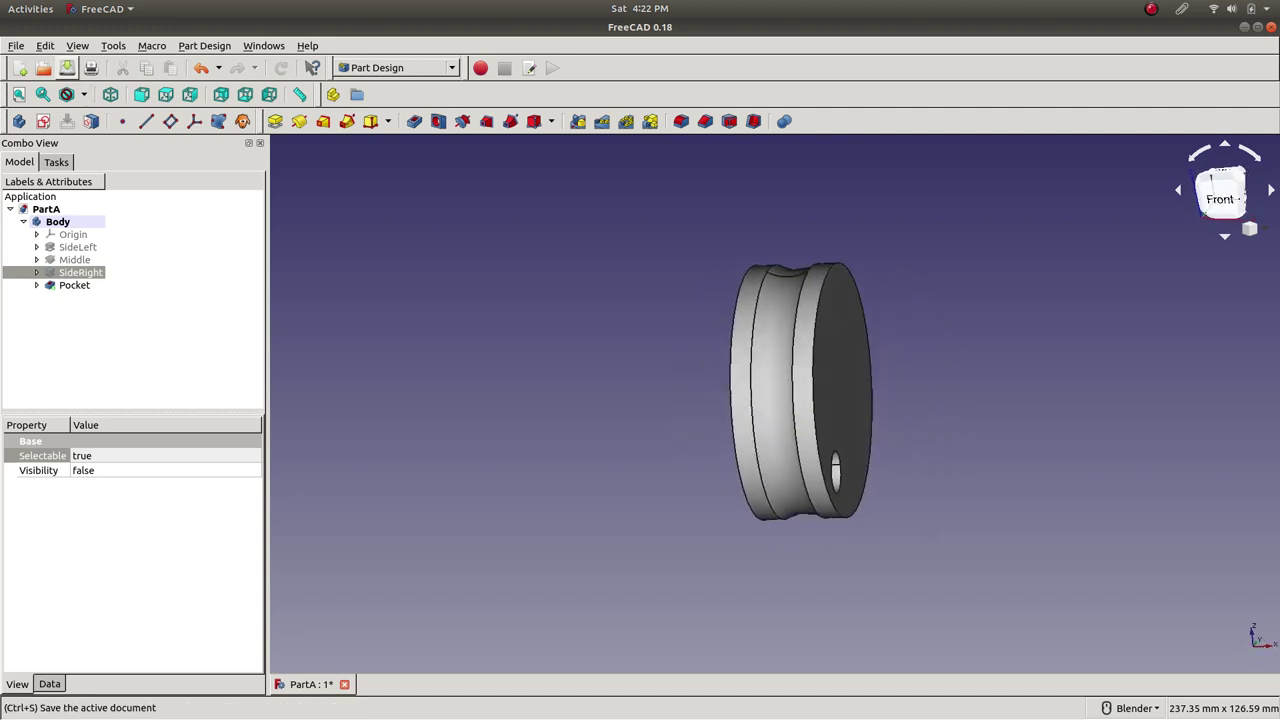
pyautogui.click(67, 67)
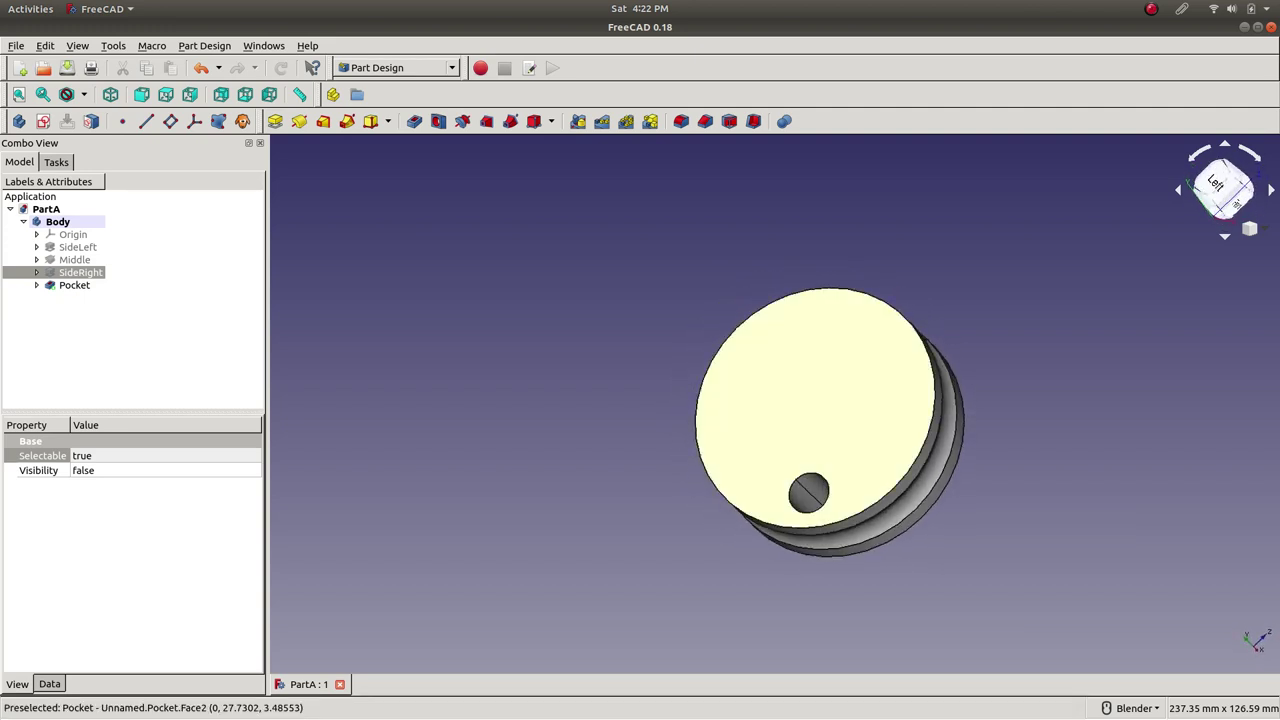
# - Examine the body's SideLeft, Middle, SideRight and Pocket features and the sketch under Pocket
pyautogui.click(74, 285)
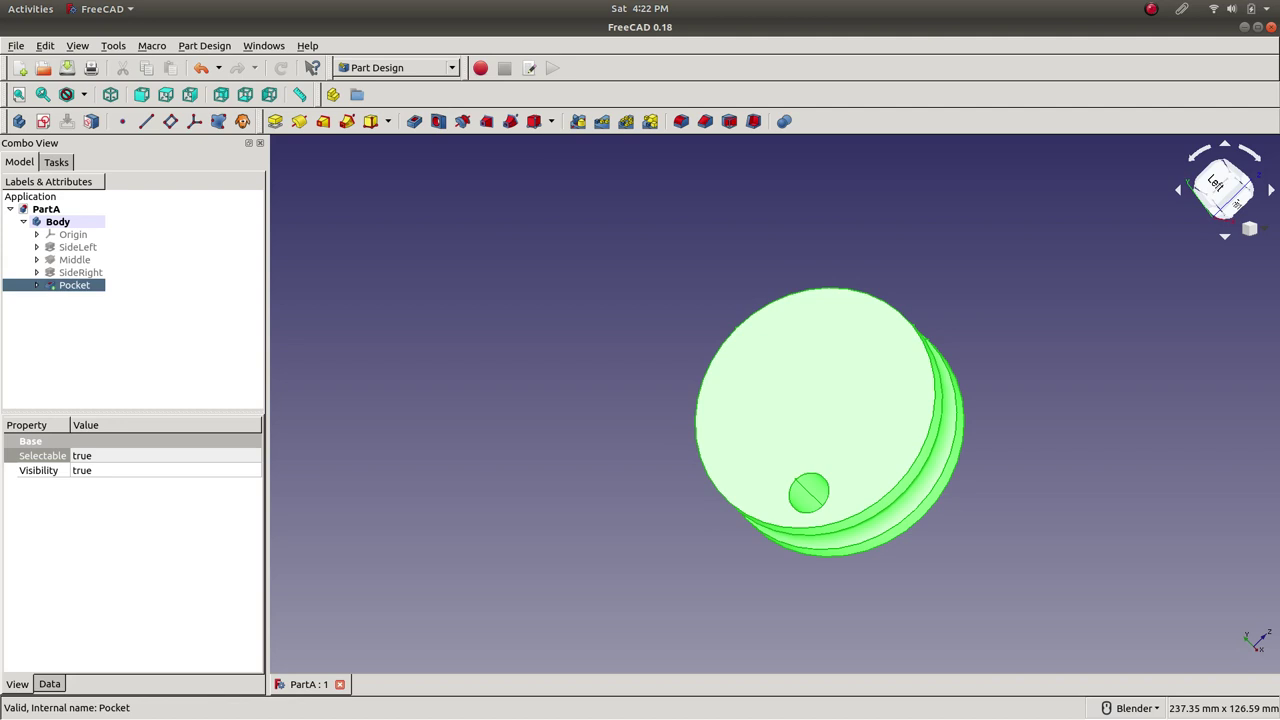
pyautogui.keyDown('ctrl'); pyautogui.click(74, 285); pyautogui.keyUp('ctrl')
pyautogui.keyDown('ctrl'); pyautogui.click(74, 285); pyautogui.keyUp('ctrl')
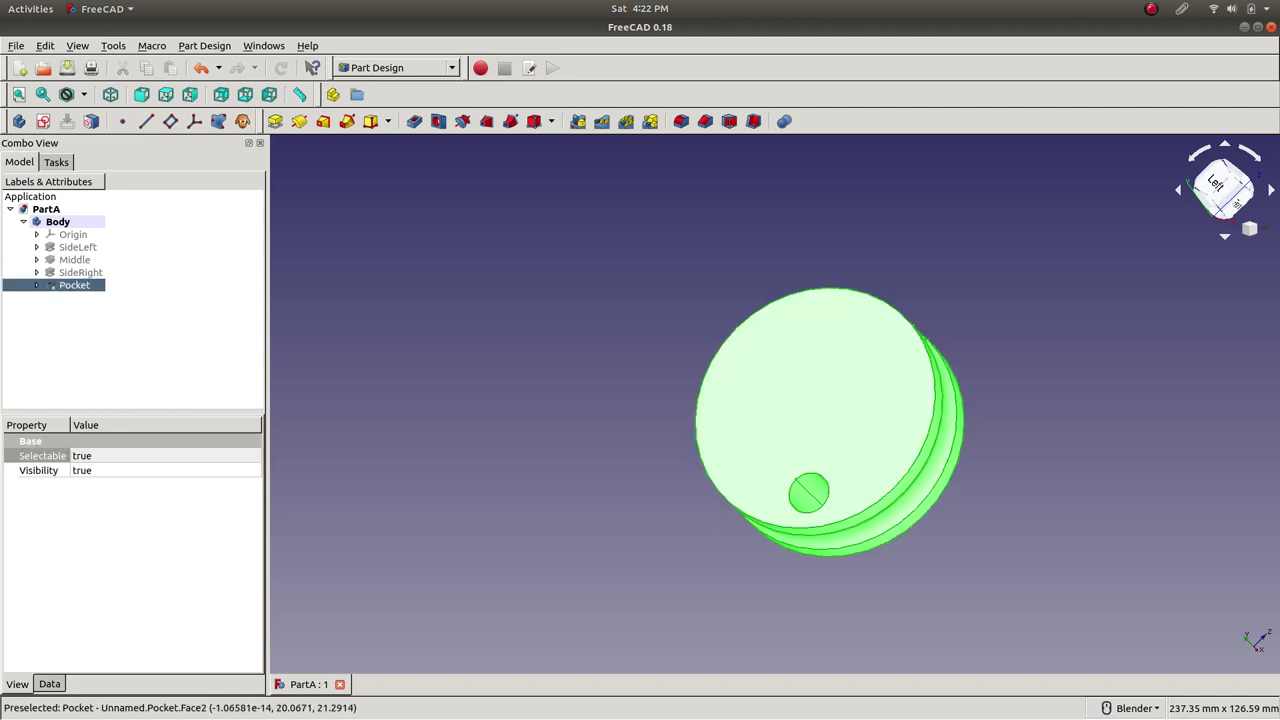
pyautogui.click(80, 272)
pyautogui.click(74, 259)
pyautogui.click(77, 247)
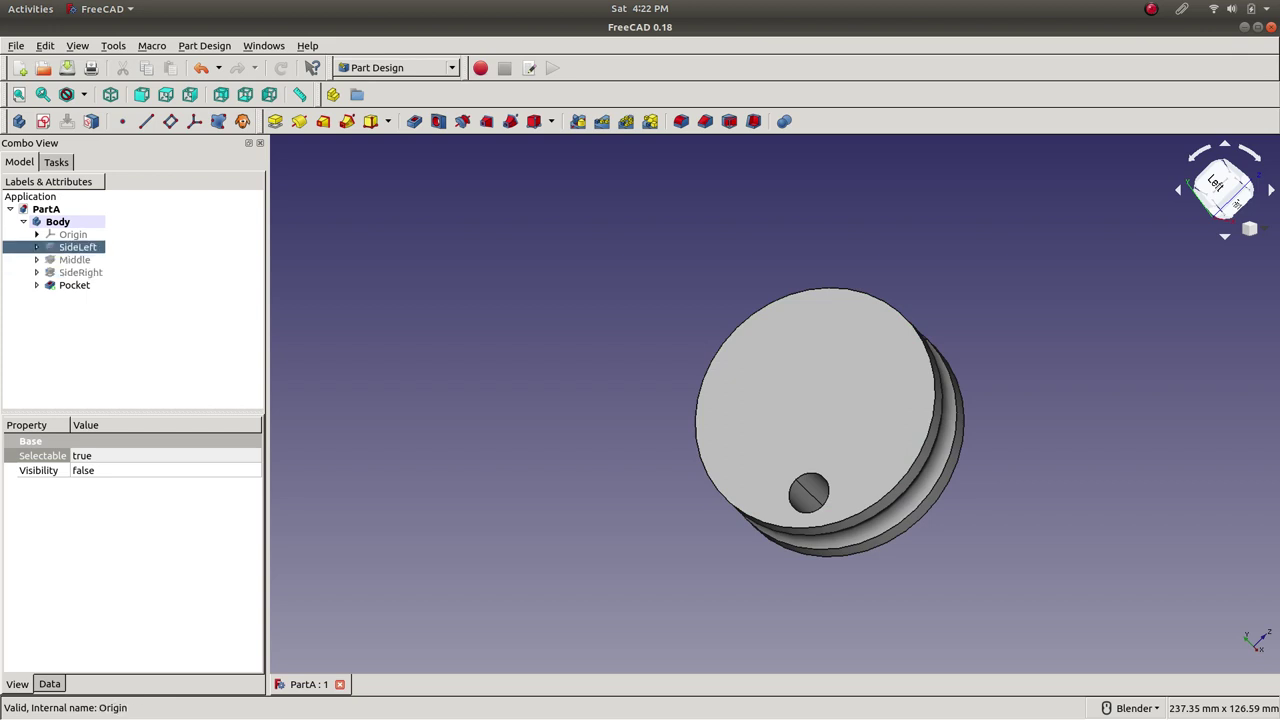
pyautogui.click(74, 260)
pyautogui.click(74, 285)
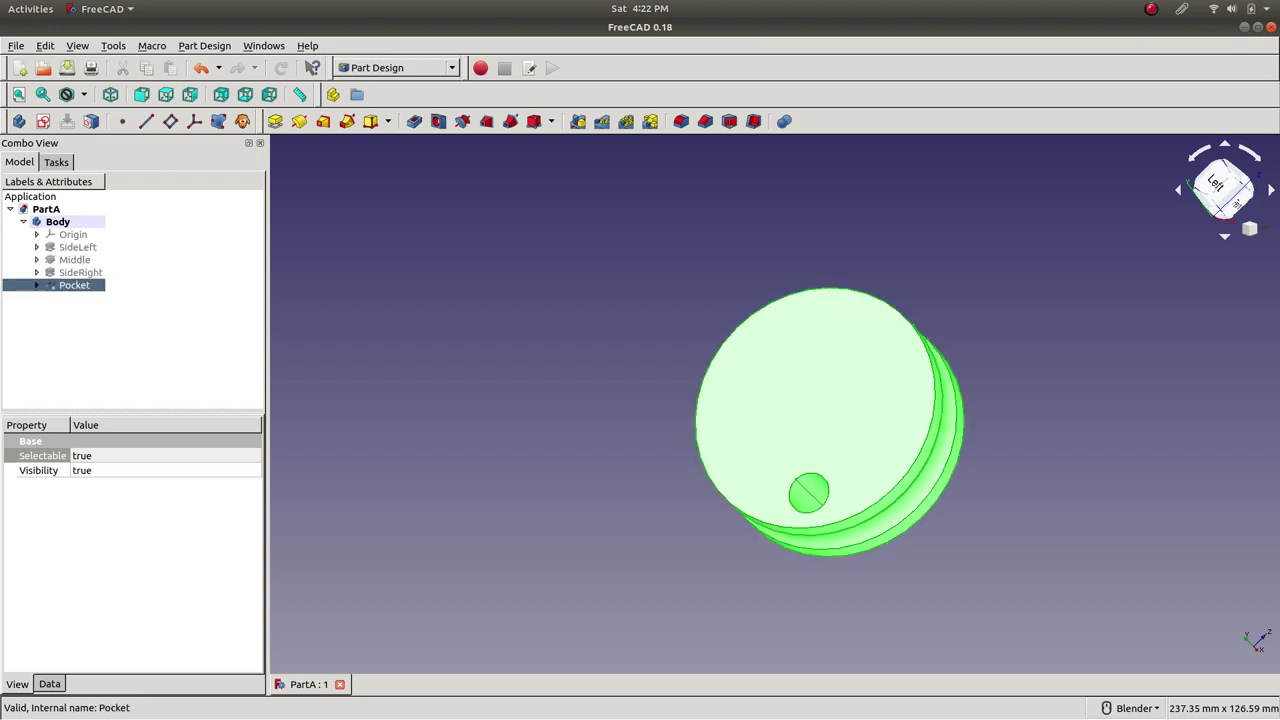
pyautogui.click(36, 285)
pyautogui.click(95, 297)
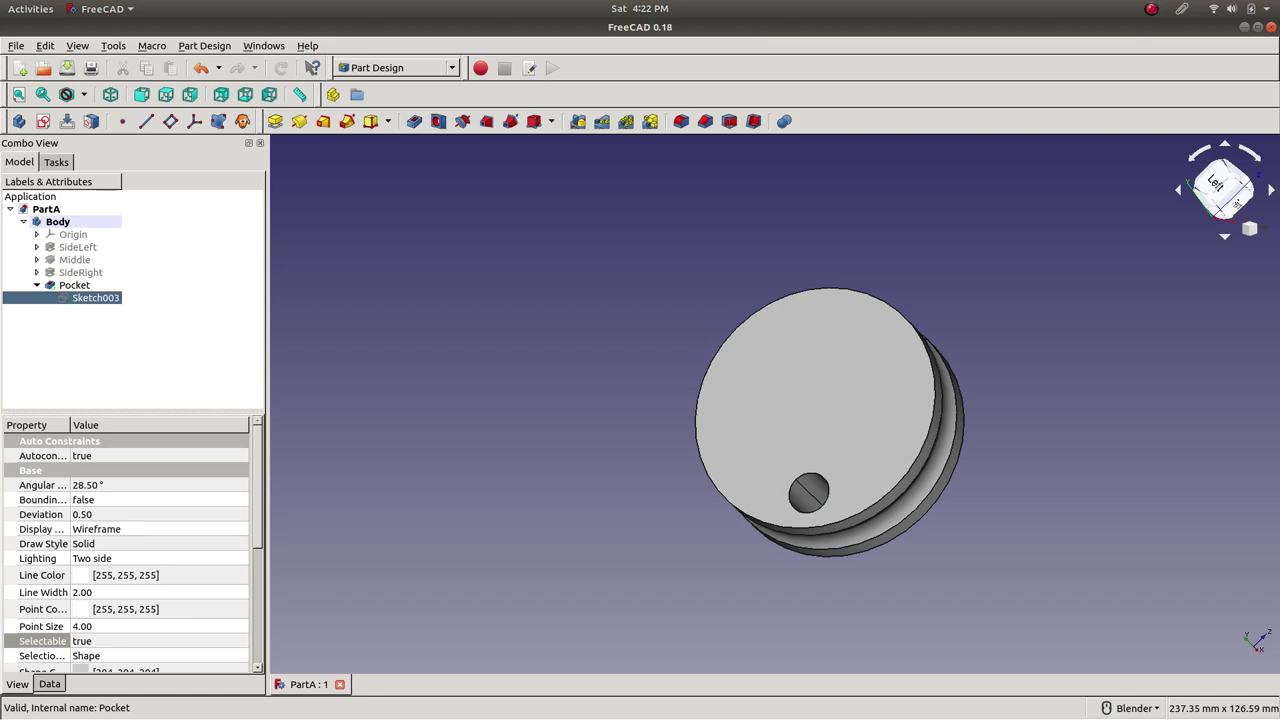
pyautogui.rightClick(88, 297)
pyautogui.press('Escape')
# - Create a polar pattern of the Pocket around the normal sketch axis with 5 occurrences over 360°
pyautogui.click(74, 285)
pyautogui.click(37, 285)
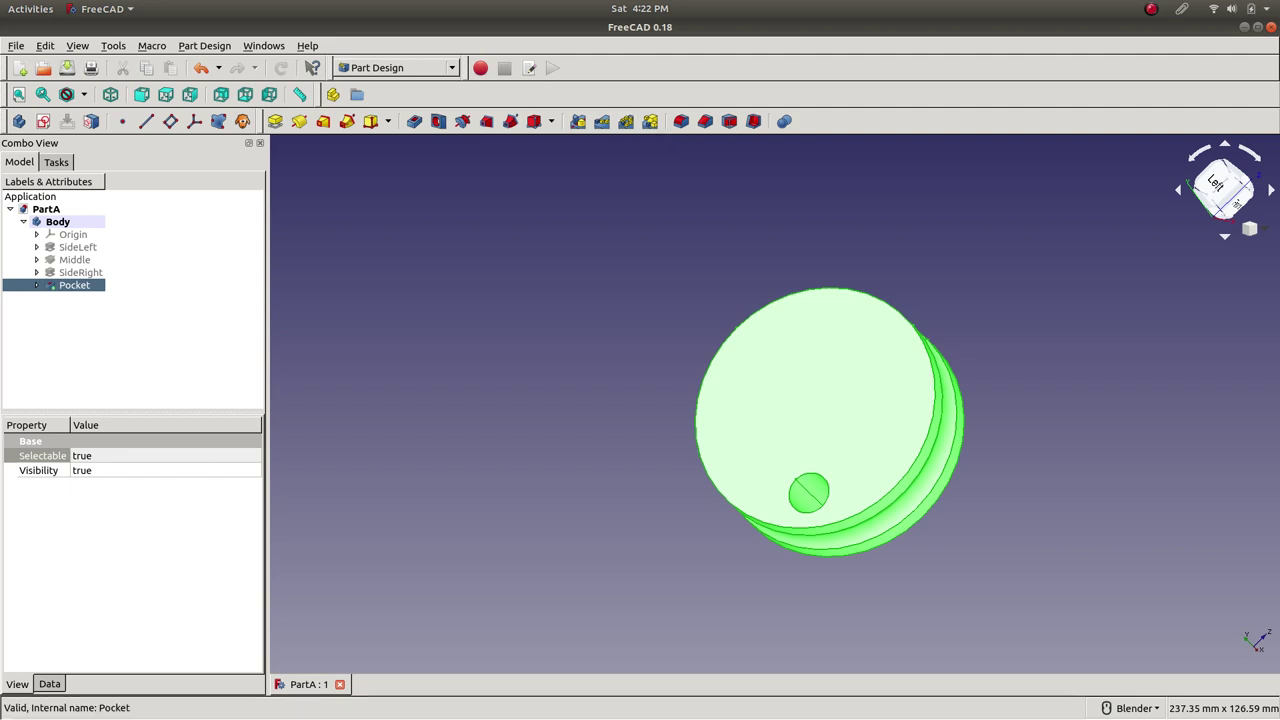
pyautogui.click(626, 121)
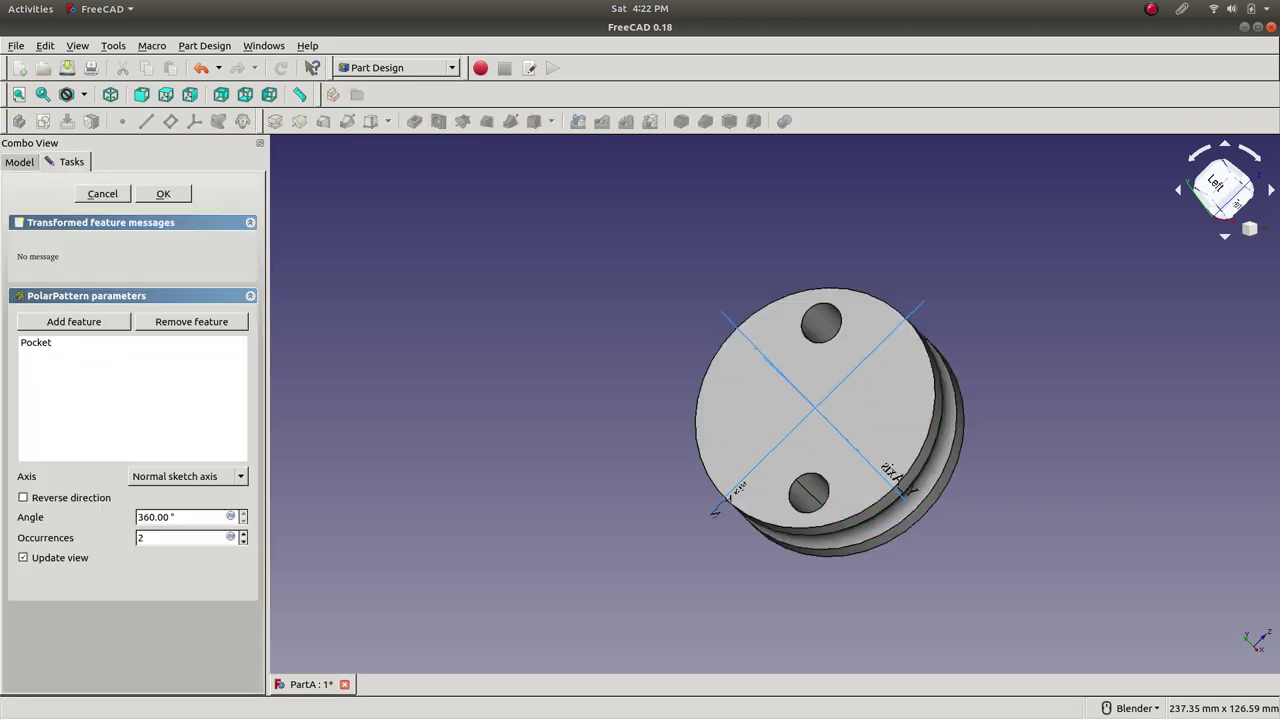
pyautogui.moveTo(775, 400); pyautogui.dragTo(690, 460, button='middle')
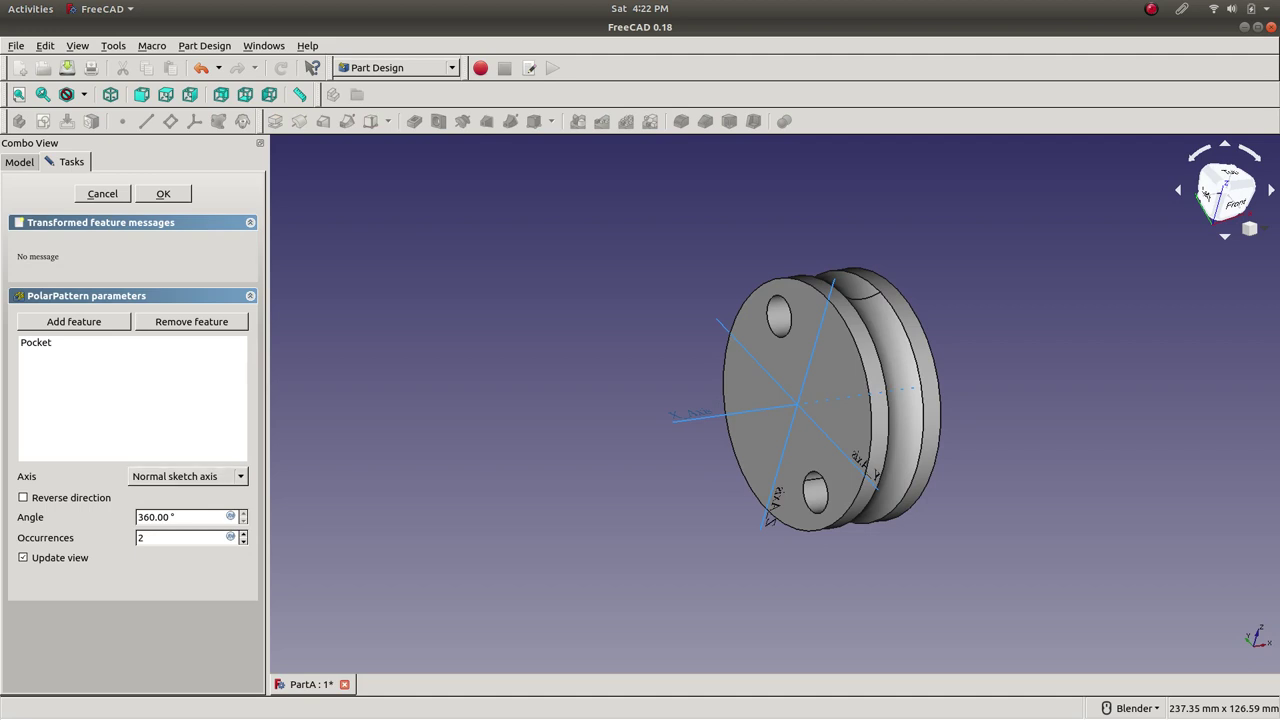
pyautogui.click(242, 533)
pyautogui.click(242, 533)
pyautogui.press('Up')
pyautogui.press('Up')
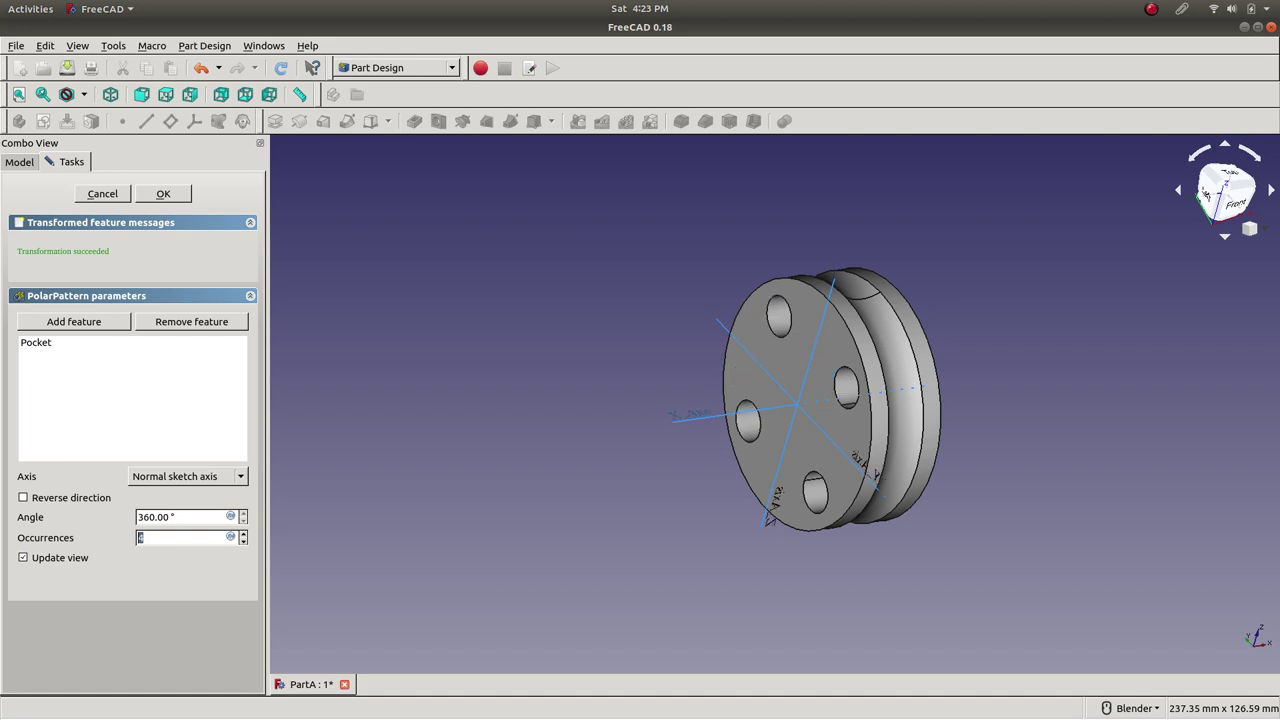
# - Try reducing the polar pattern's angle step by step to 314°, and restore it to 360°
pyautogui.press('Down')
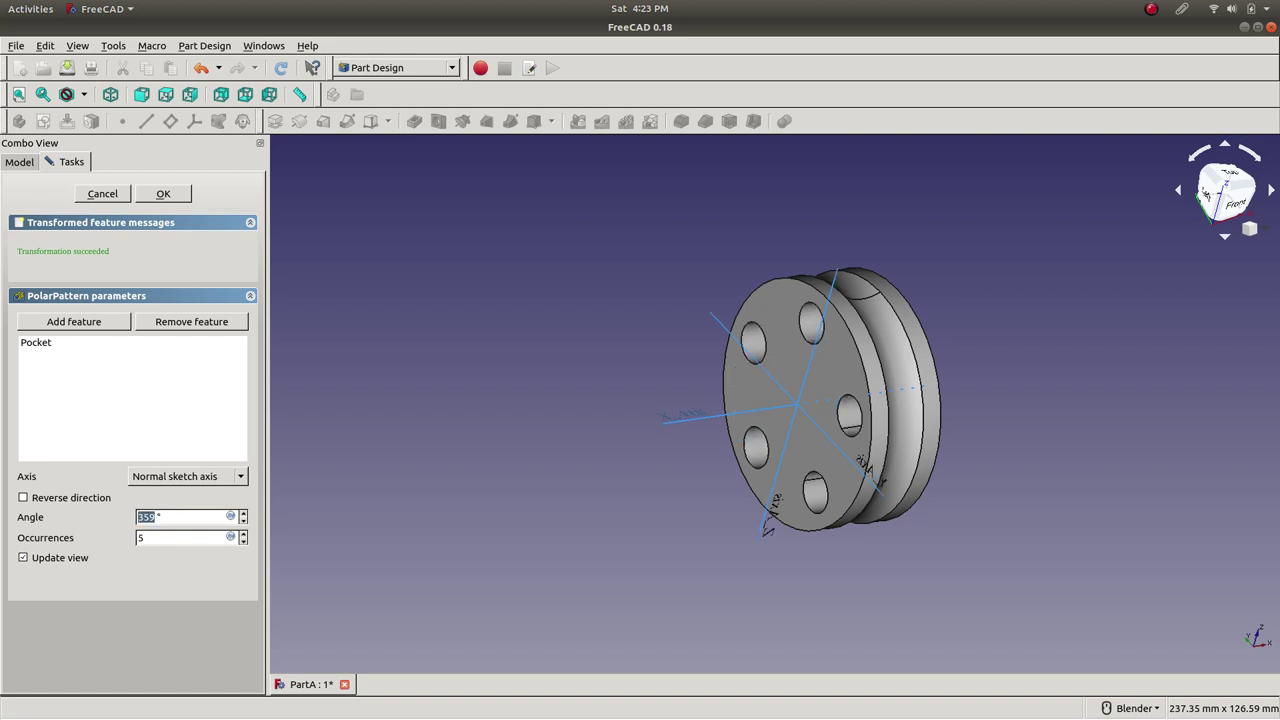
pyautogui.press('Down')
pyautogui.press('Down')
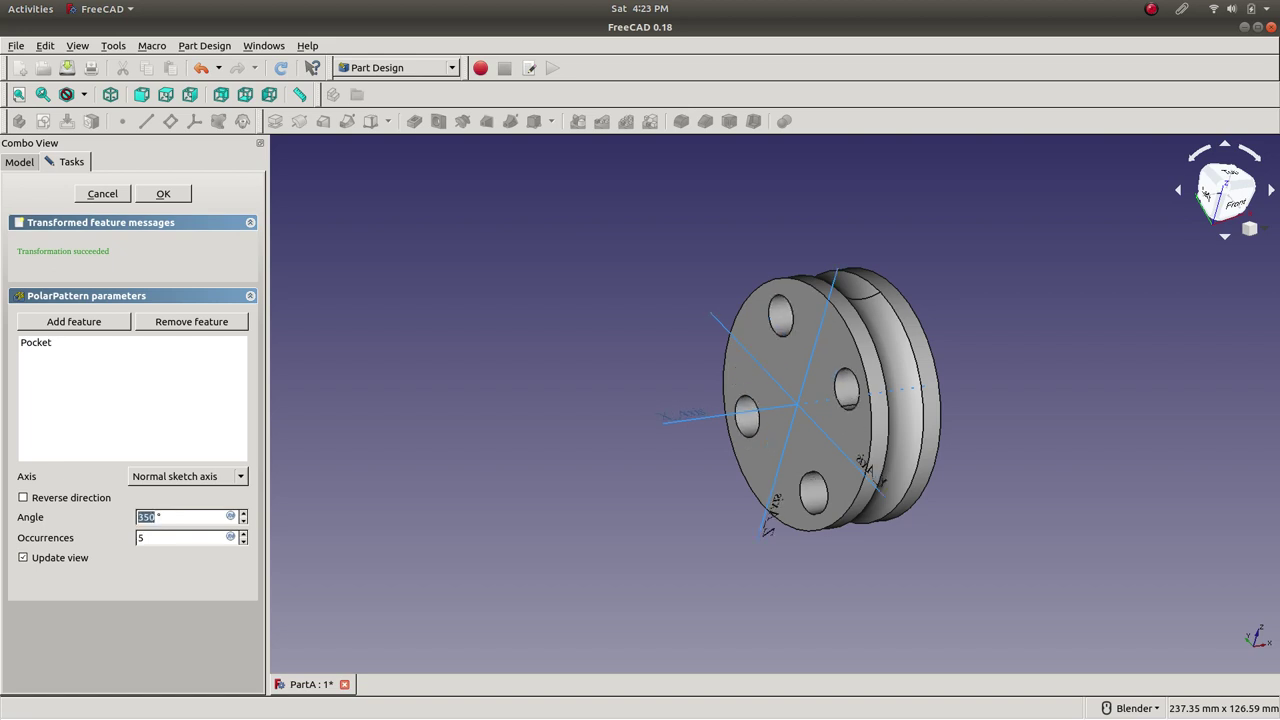
pyautogui.press('Down')
pyautogui.press('Down')
pyautogui.press('Down')
pyautogui.press('Down')
pyautogui.press('Down')
pyautogui.press('Down')
pyautogui.press('Down')
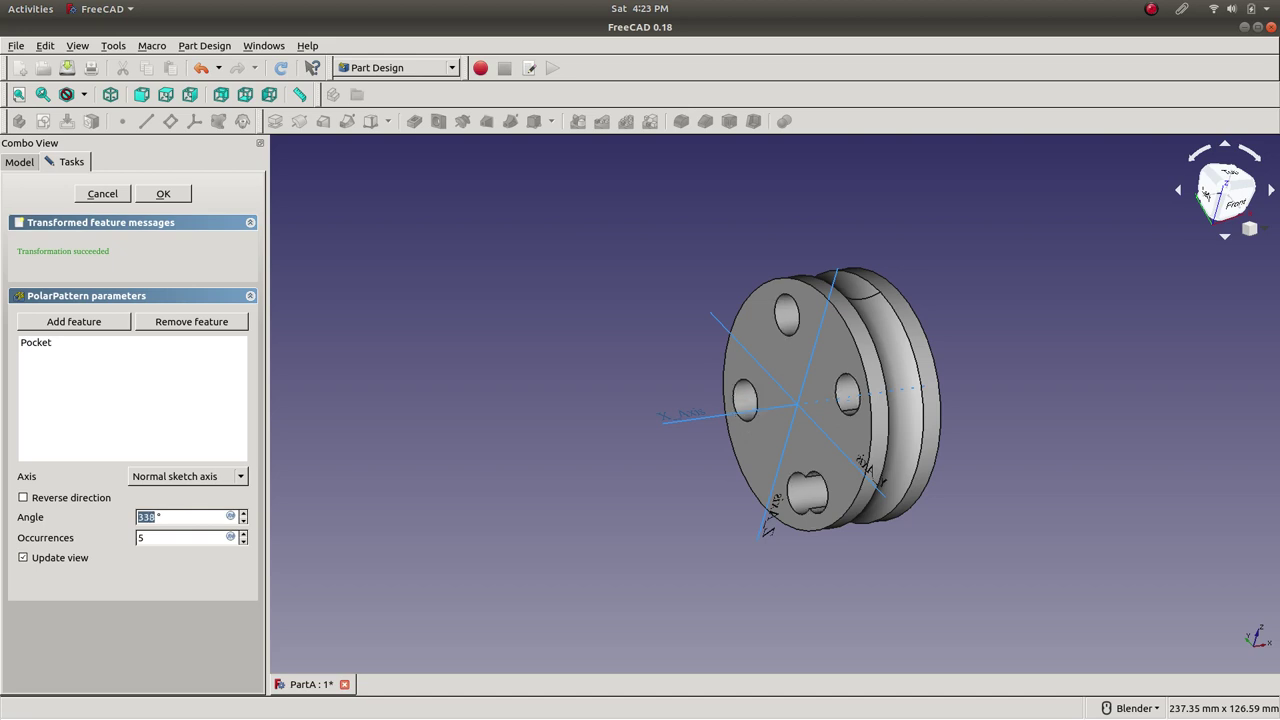
pyautogui.press('Down')
pyautogui.press('Down')
pyautogui.press('Down')
pyautogui.press('Down')
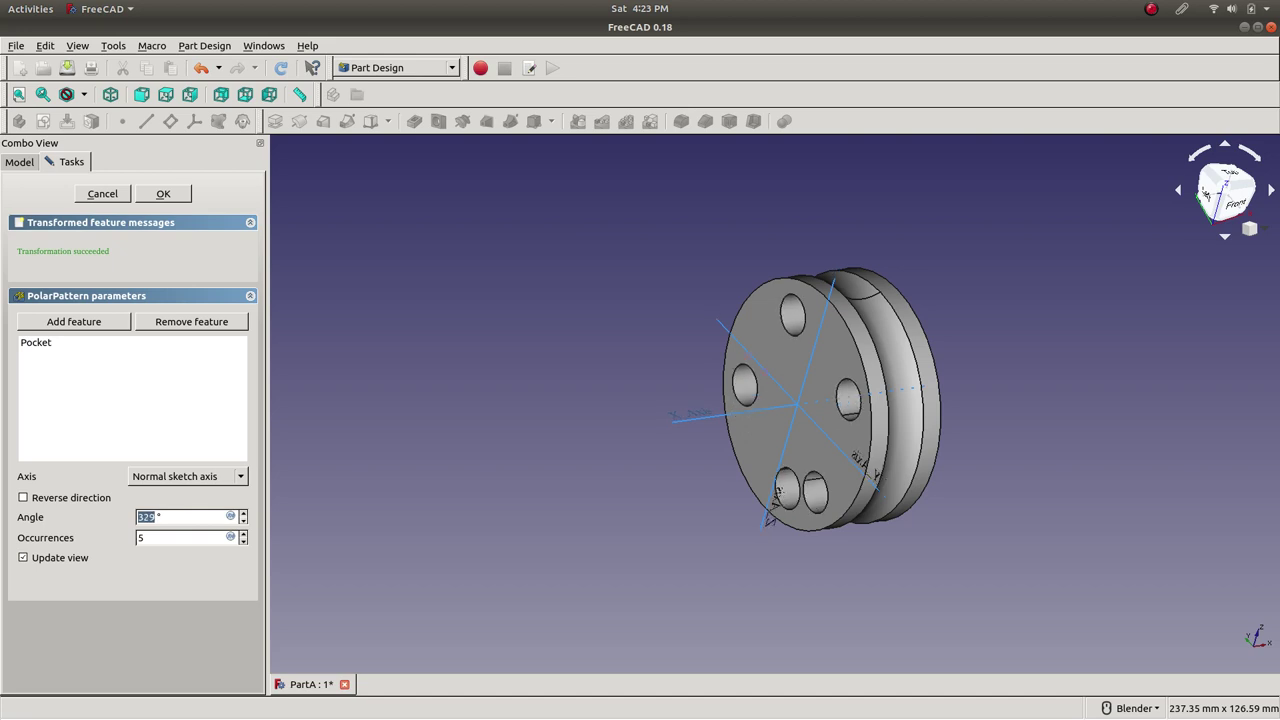
pyautogui.moveTo(700, 400); pyautogui.dragTo(830, 390, button='middle')
pyautogui.scroll(-5, 185, 517)
pyautogui.press('Down')
pyautogui.press('Down')
pyautogui.press('Down')
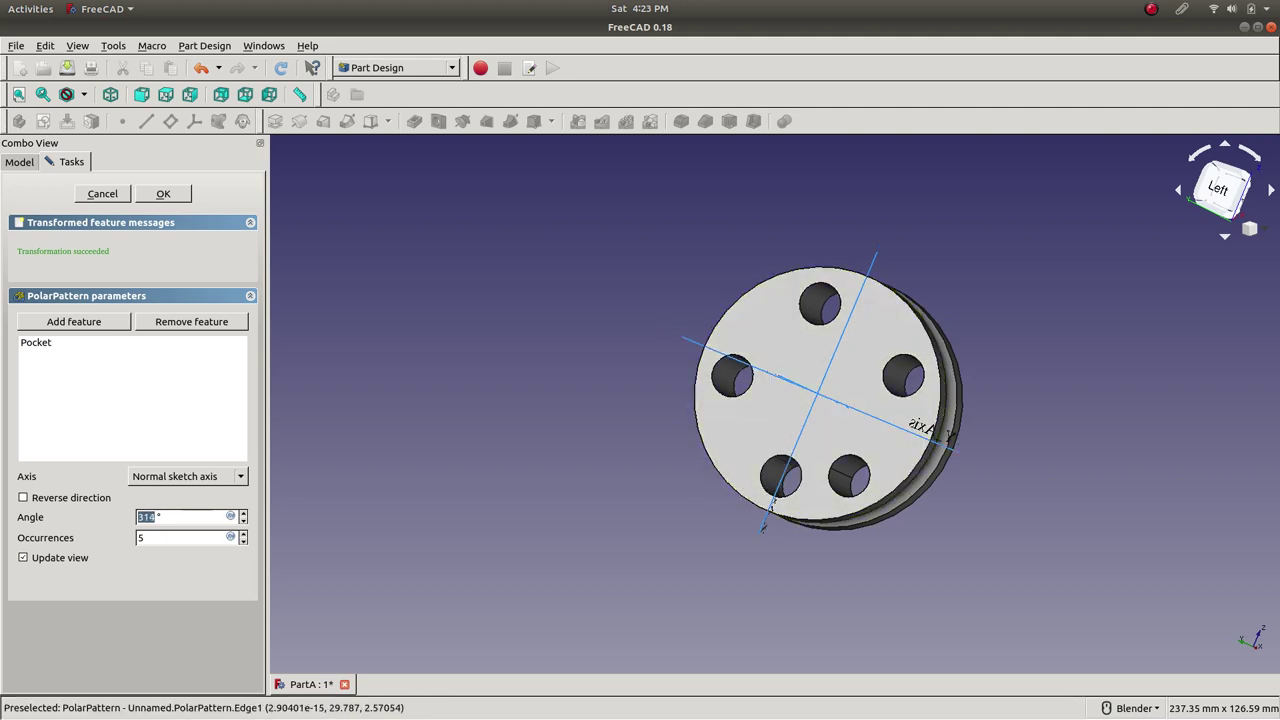
pyautogui.press('Up')
pyautogui.press('Up')
pyautogui.press('Up')
pyautogui.press('Up')
pyautogui.press('Up')
pyautogui.press('Up')
pyautogui.press('Up')
pyautogui.press('Tab')
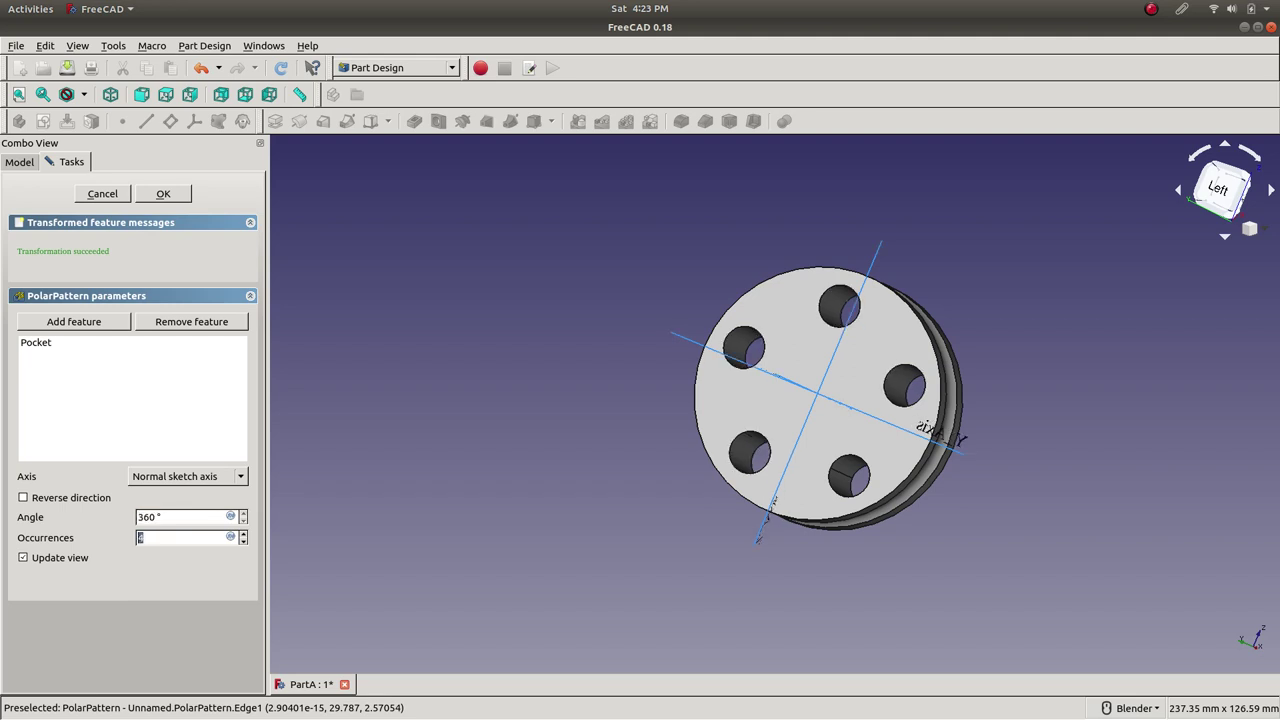
# - Keep the polar pattern at 5 occurrences and apply it to the wheel
pyautogui.press('Down')
pyautogui.press('Up')
pyautogui.click(163, 193)
pyautogui.moveTo(955, 396); pyautogui.dragTo(922, 418, button='middle')
# - Set the body's tip to Pocket, and return it to PolarPattern
pyautogui.click(87, 297)
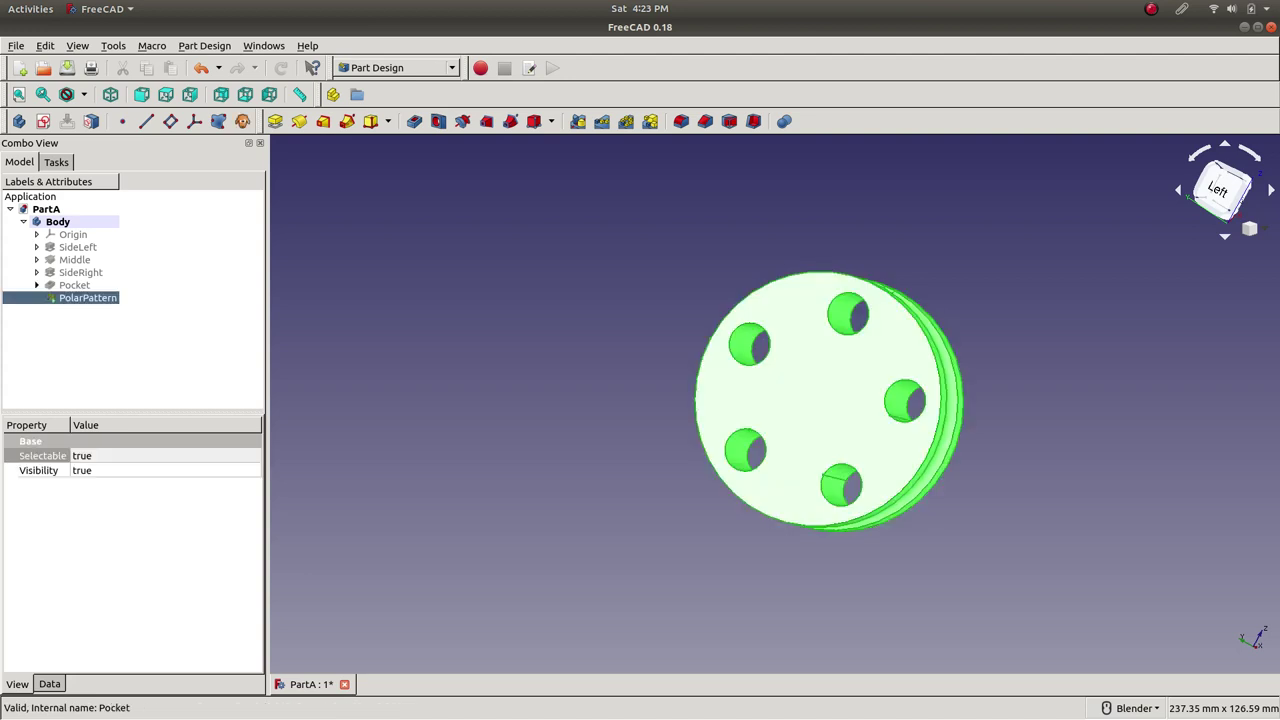
pyautogui.click(74, 285)
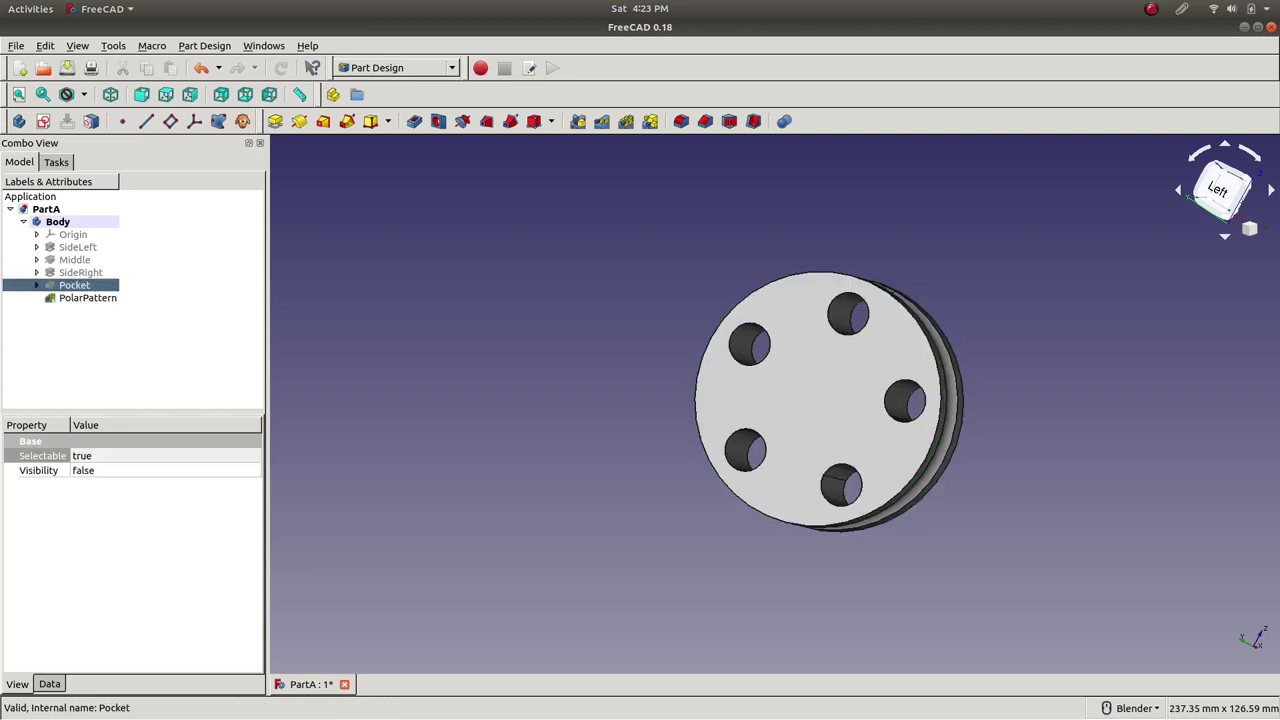
pyautogui.rightClick(84, 286)
pyautogui.click(118, 328)
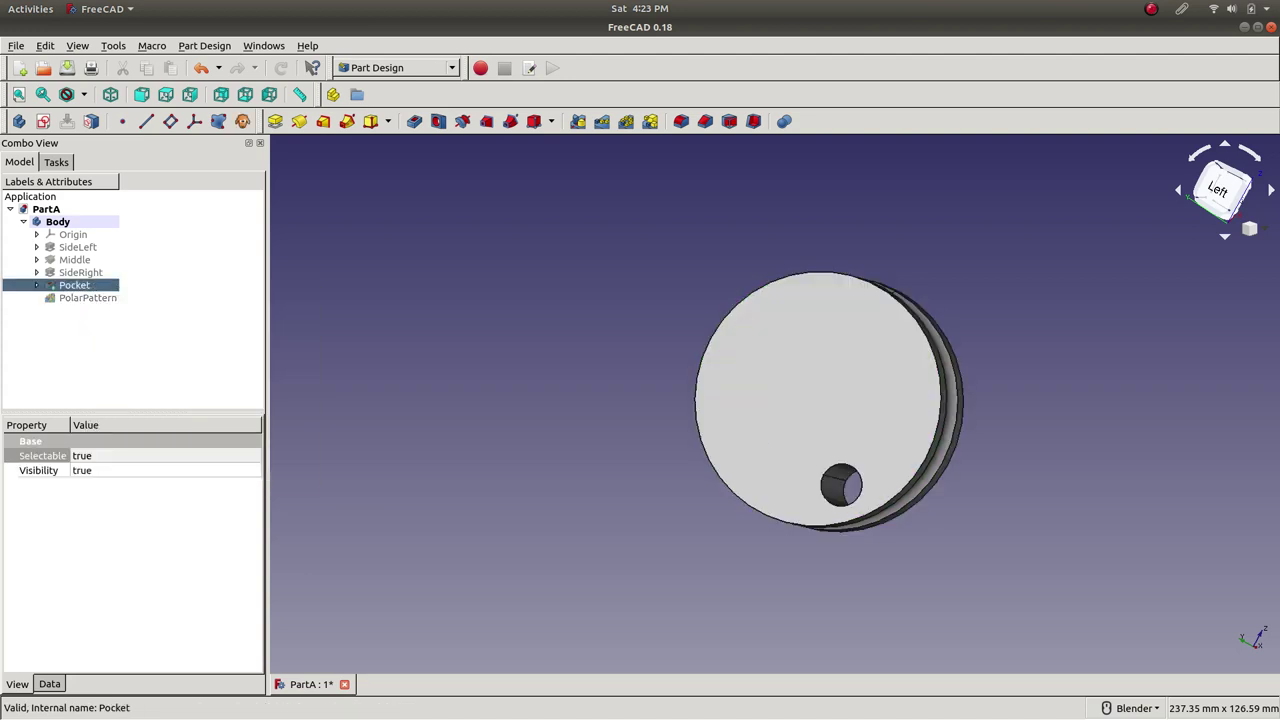
pyautogui.rightClick(87, 297)
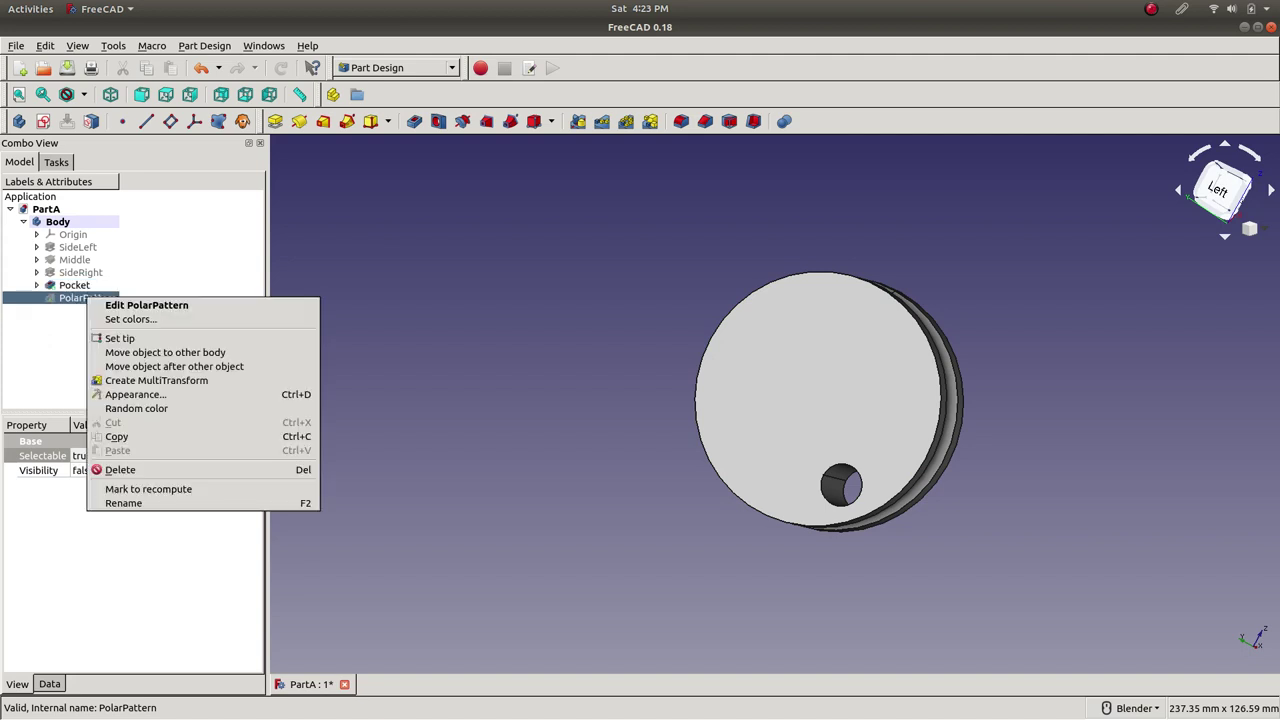
pyautogui.click(119, 338)
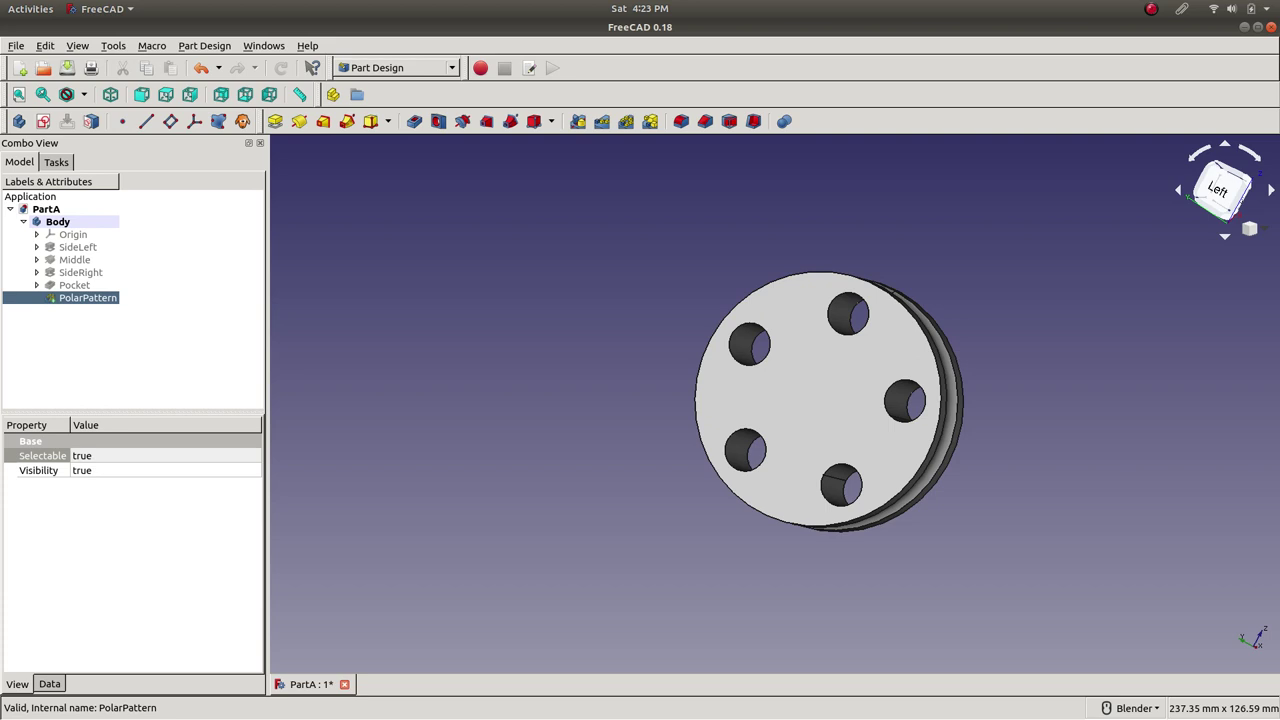
# - Examine the polar pattern's data properties and its editing parameters without changing them
pyautogui.click(49, 683)
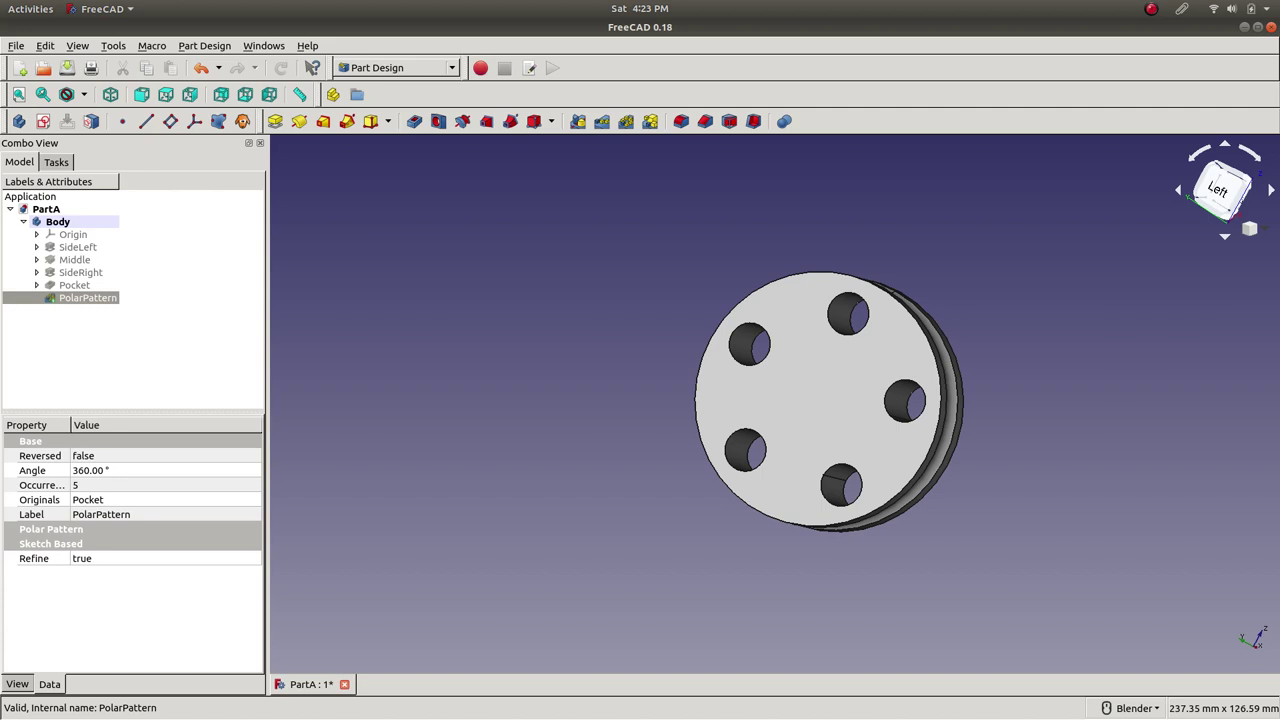
pyautogui.moveTo(71, 425); pyautogui.dragTo(106, 425)
pyautogui.rightClick(106, 298)
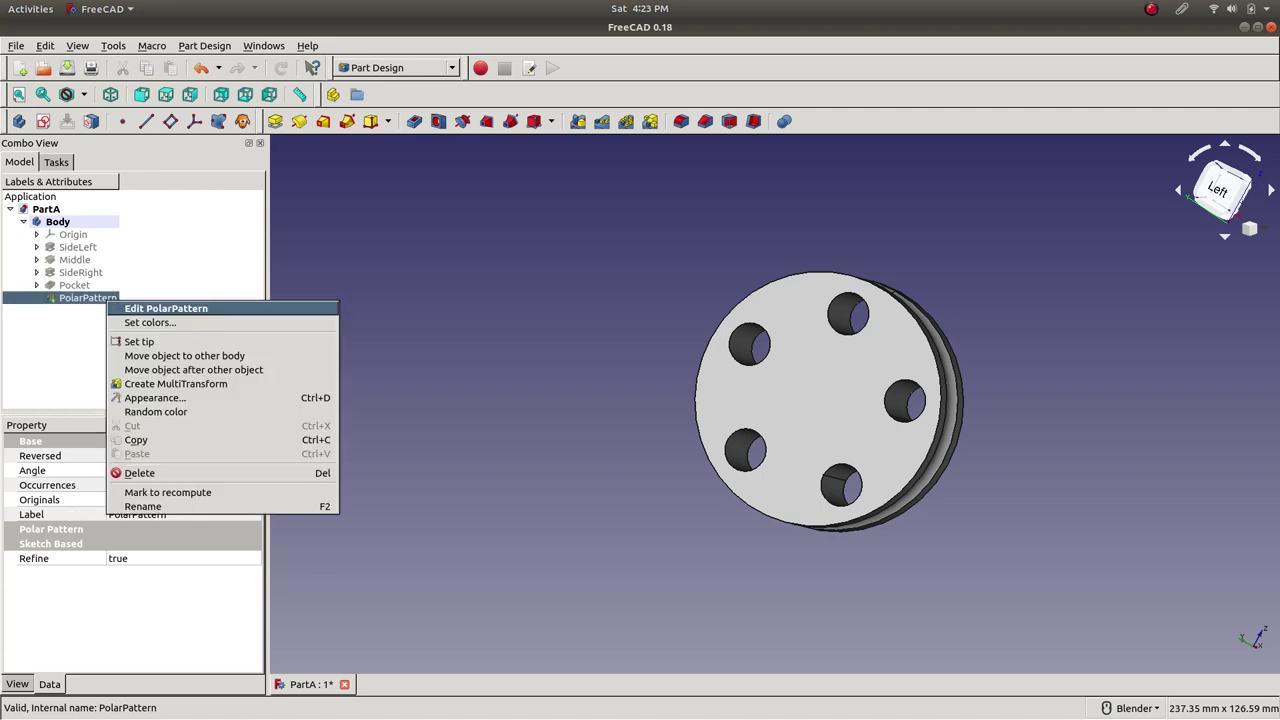
pyautogui.click(140, 308)
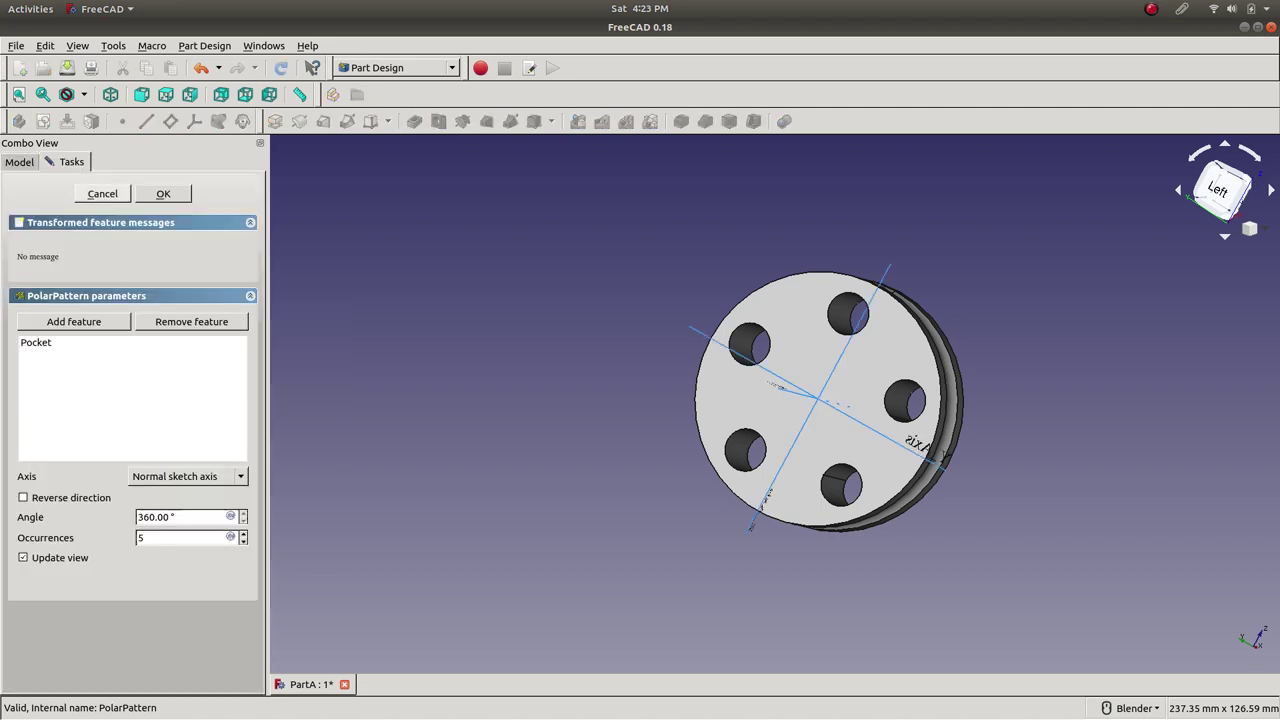
pyautogui.click(102, 193)
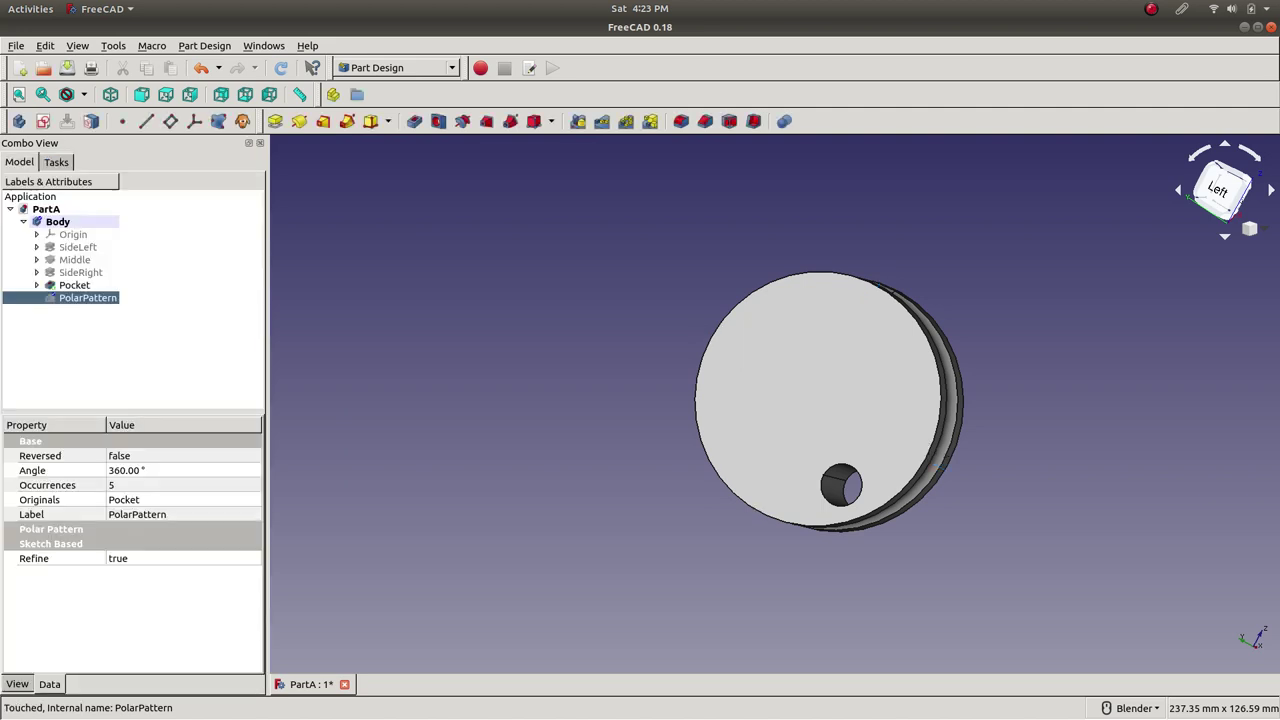
pyautogui.click(112, 485)
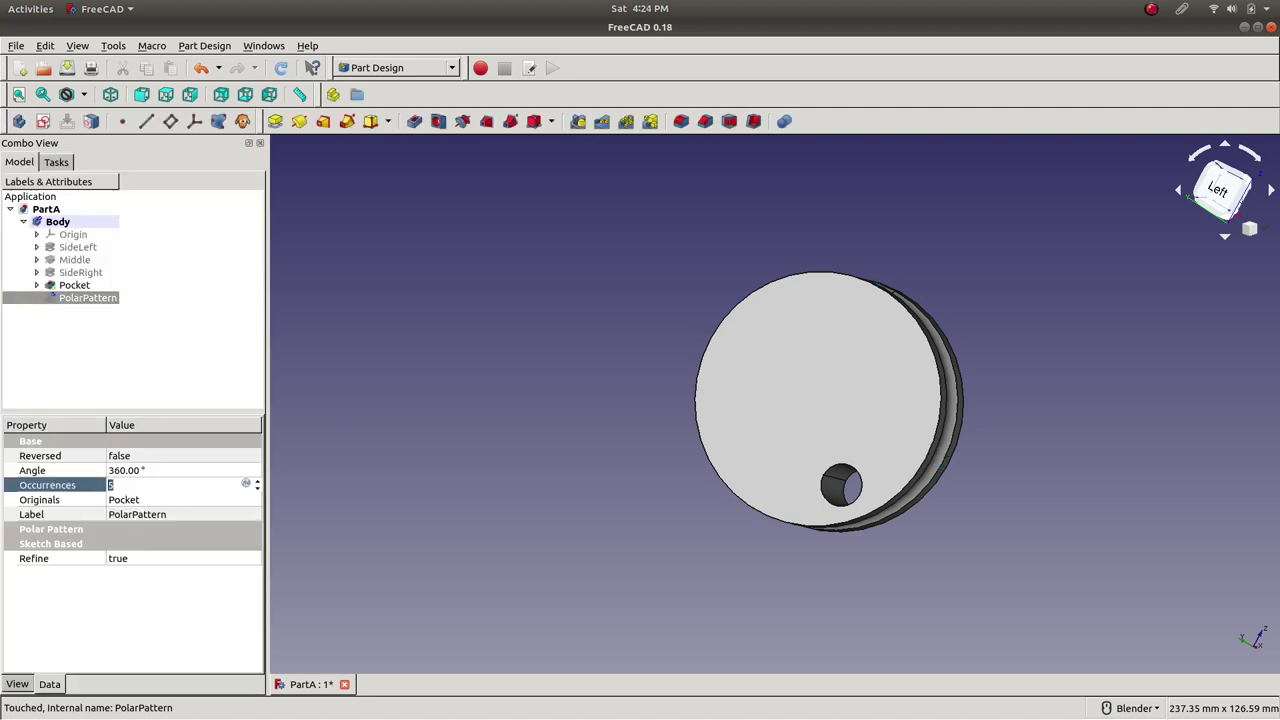
pyautogui.click(65, 350)
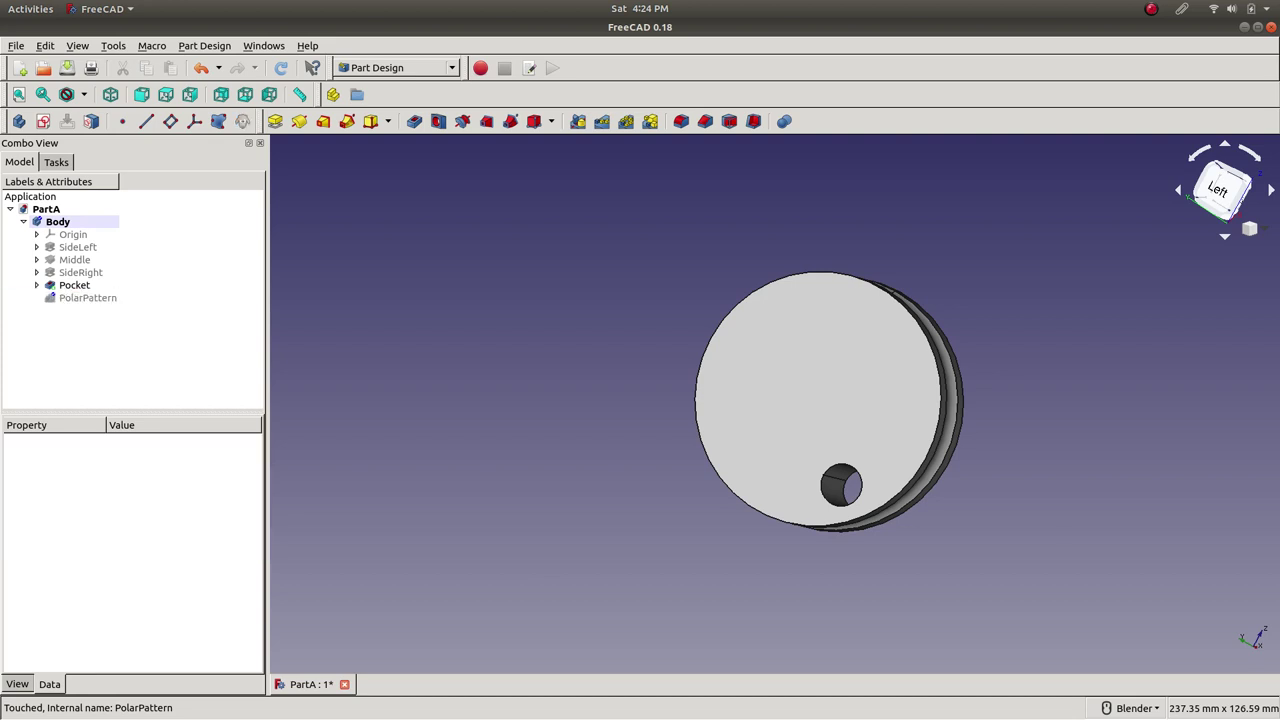
# - Set PolarPattern as the body's tip to show the full hole pattern
pyautogui.click(87, 297)
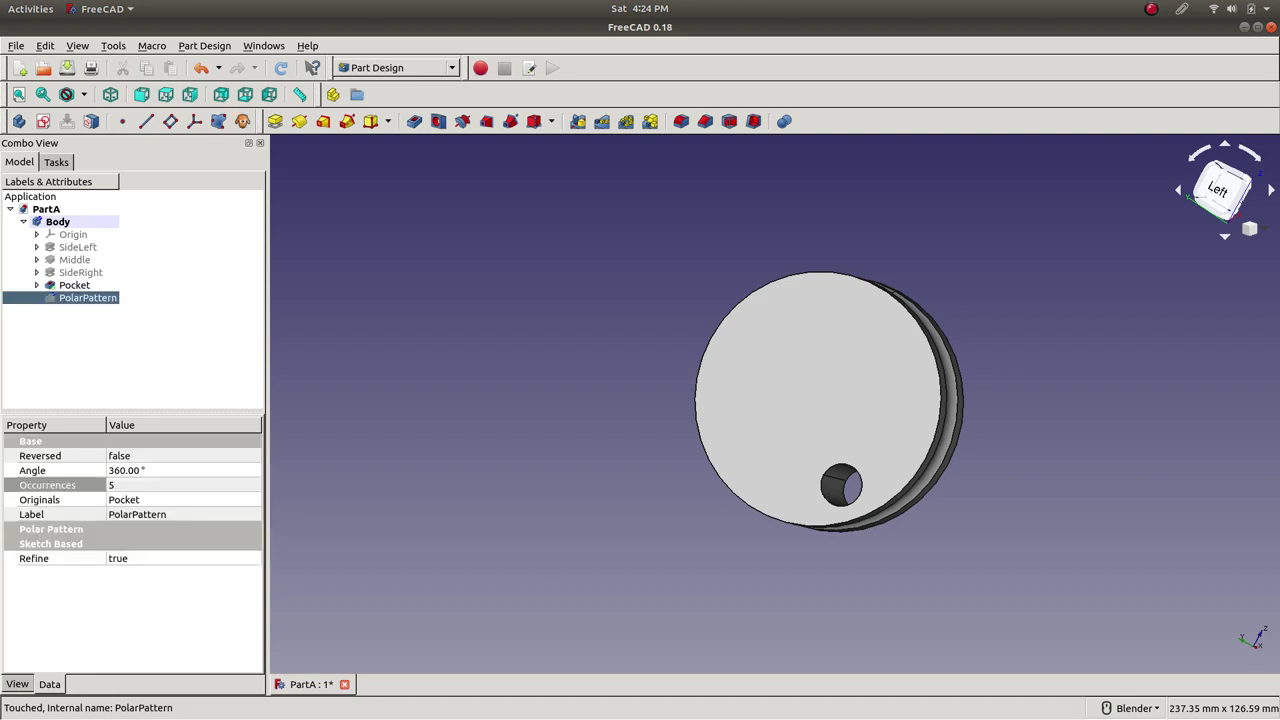
pyautogui.rightClick(88, 298)
pyautogui.click(135, 337)
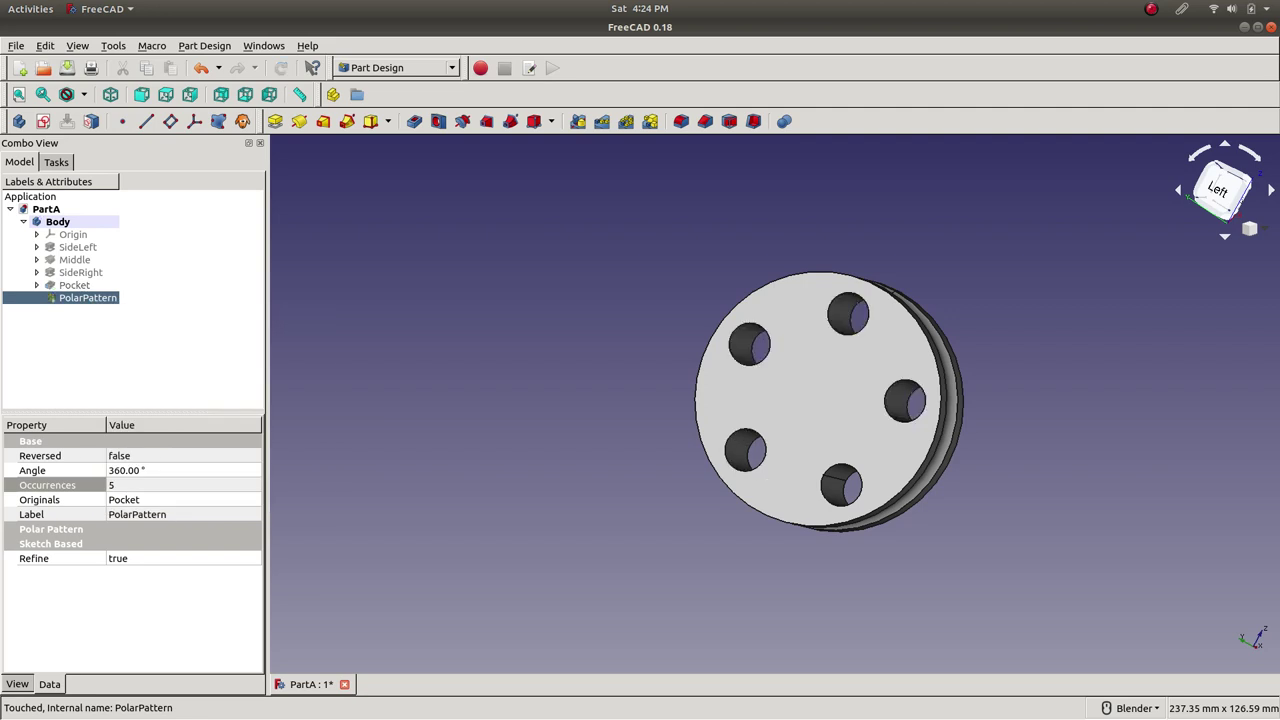
# - Look at the objects available as the polar pattern's originals without changing the link, and save PartA
pyautogui.click(123, 499)
pyautogui.click(254, 499)
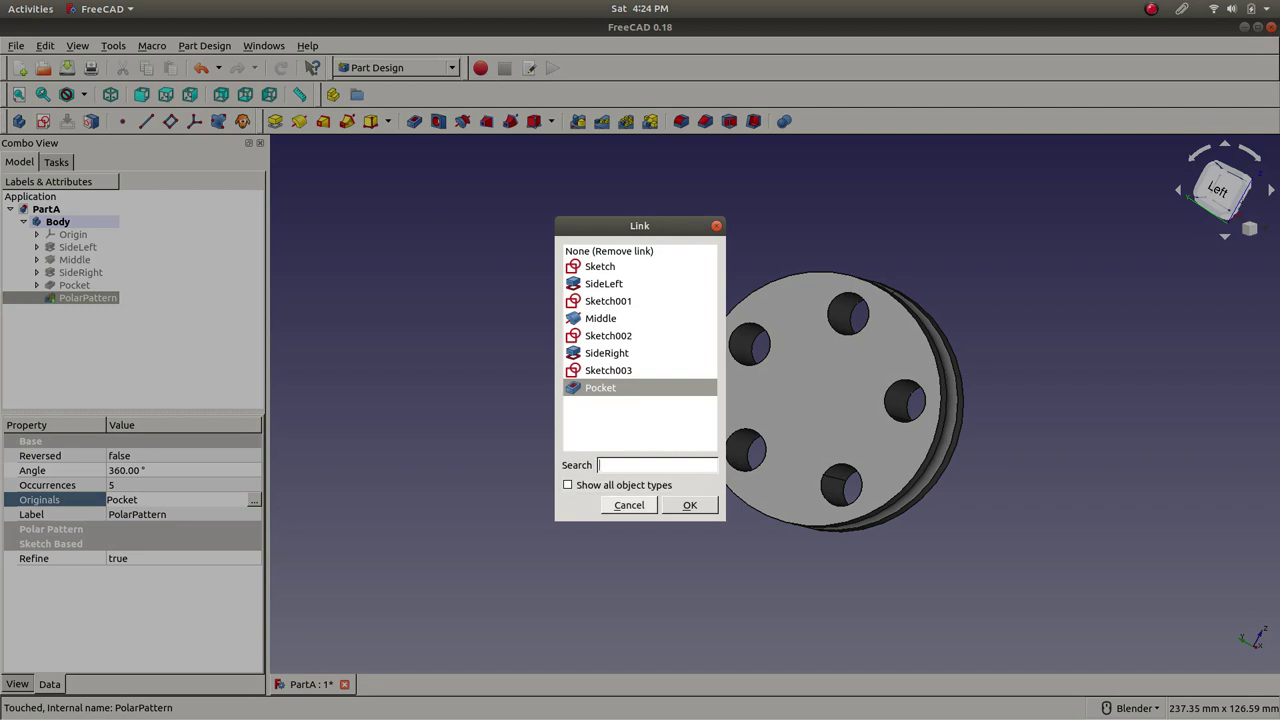
pyautogui.press('Escape')
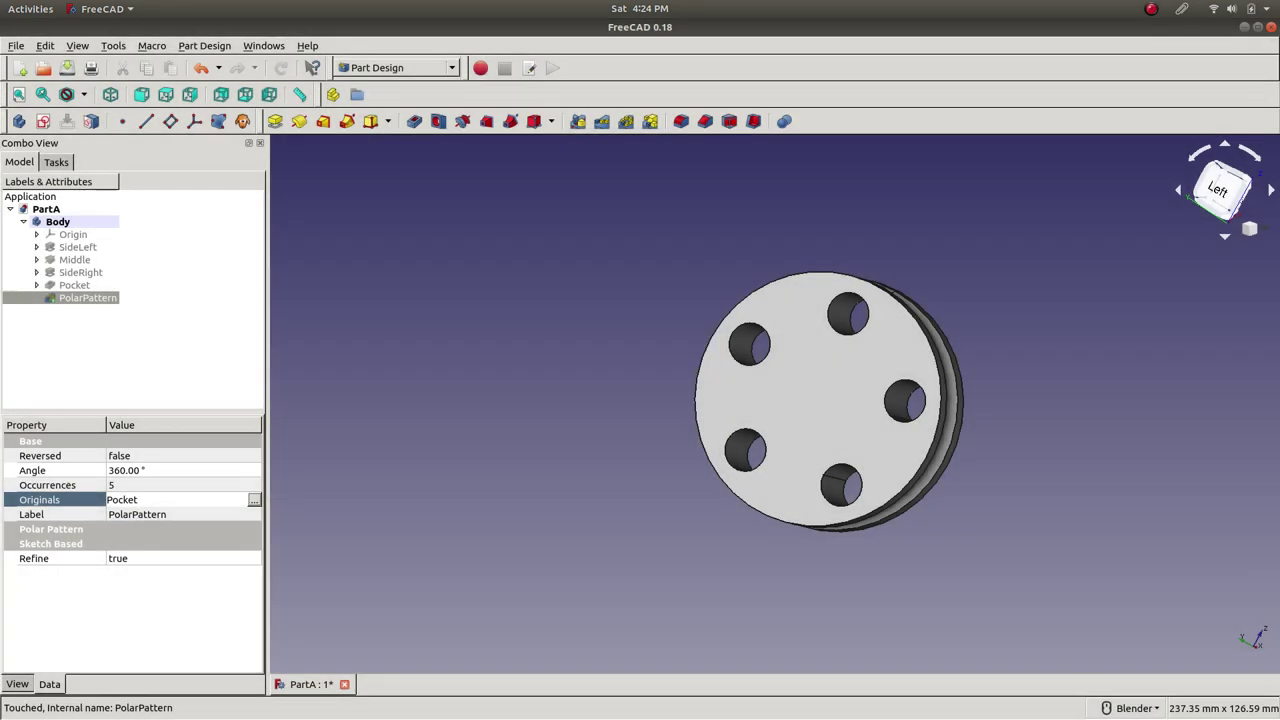
pyautogui.hotkey('ctrl', 's')
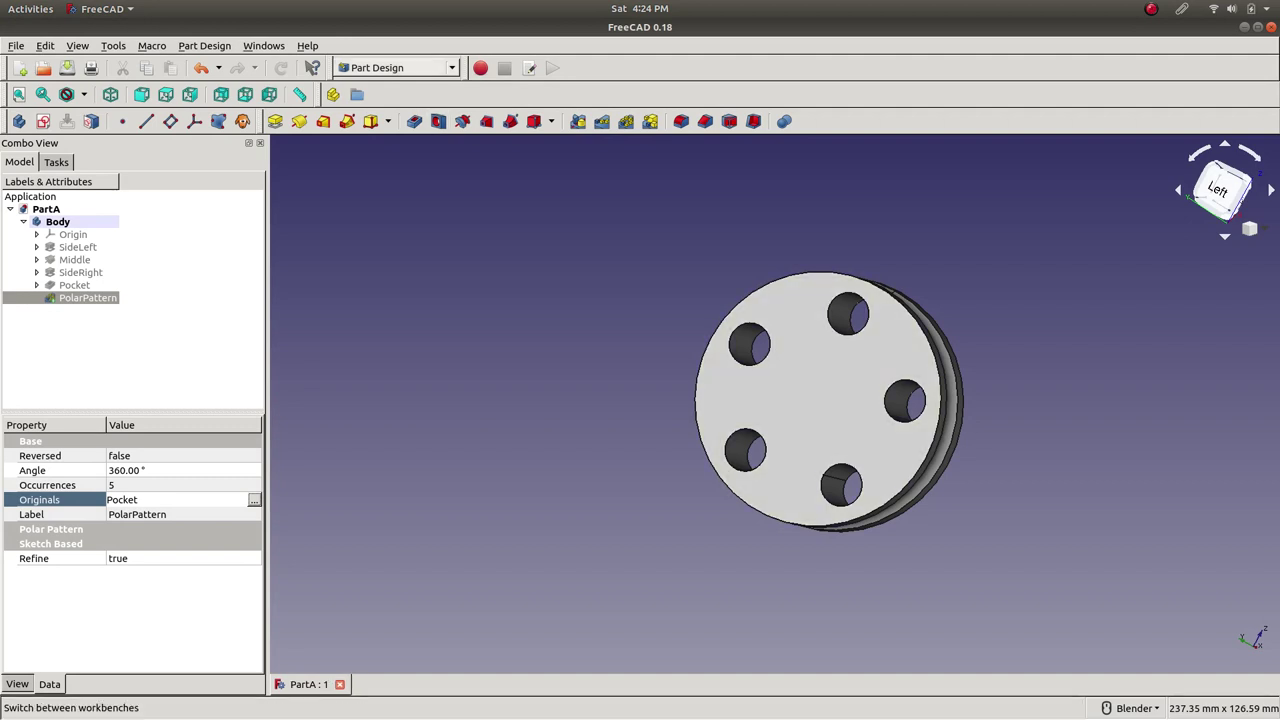
# - View the wheel isometrically in the Part workbench, and return to Part Design
pyautogui.click(395, 67)
pyautogui.click(365, 206)
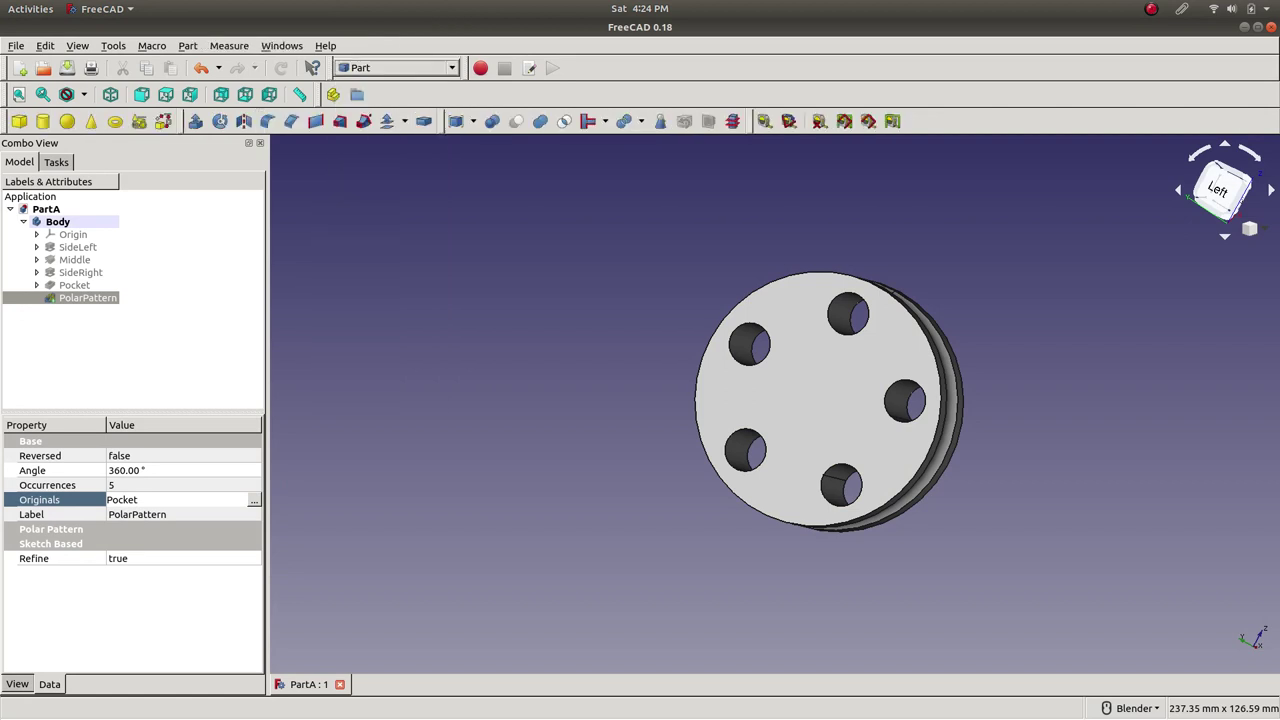
pyautogui.moveTo(946, 358); pyautogui.dragTo(960, 315, button='middle')
pyautogui.scroll(-8, 968, 308)
pyautogui.scroll(8, 1013, 329)
pyautogui.scroll(-4, 562, 218)
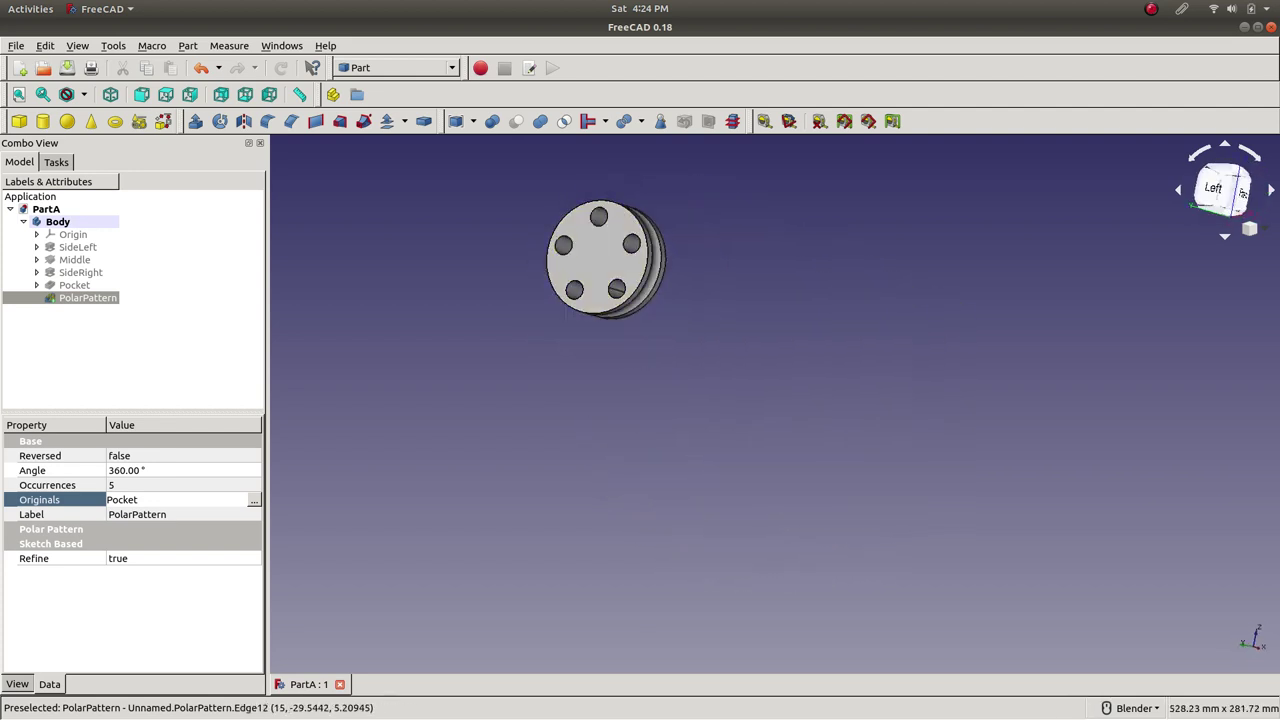
pyautogui.click(110, 94)
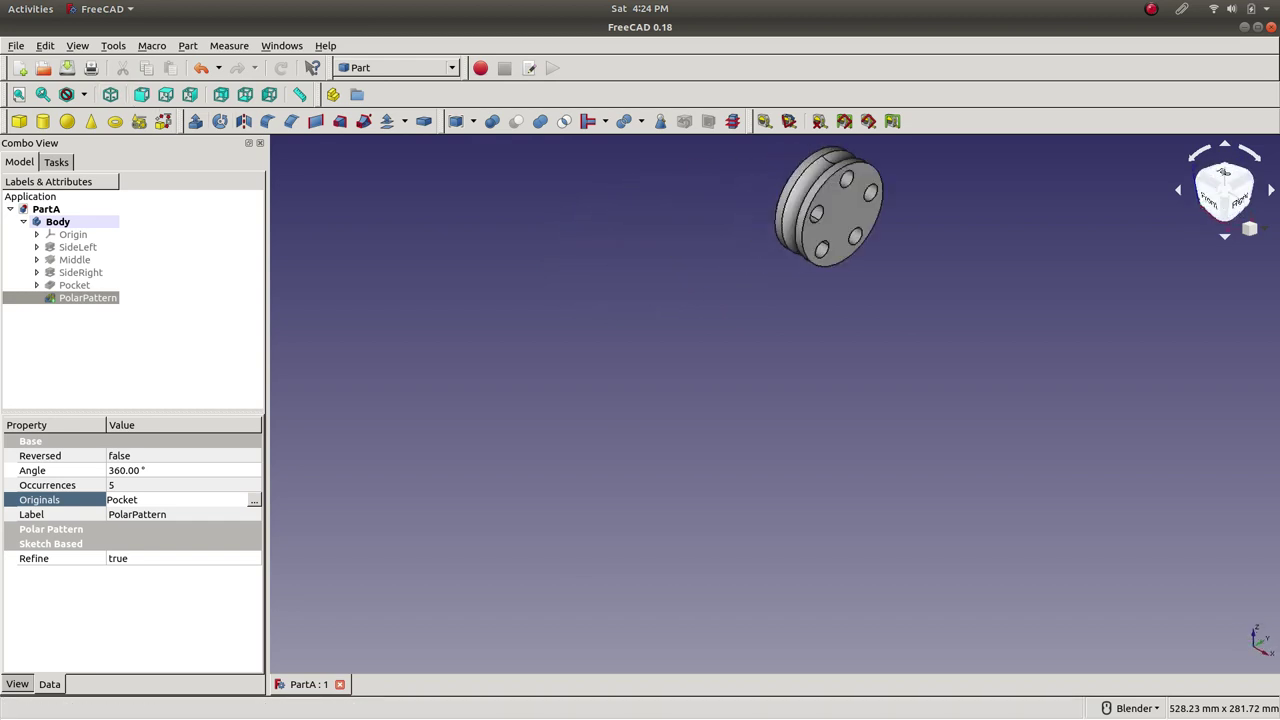
pyautogui.keyDown('shift'); pyautogui.moveTo(821, 175); pyautogui.dragTo(702, 382, button='middle'); pyautogui.keyUp('shift')
pyautogui.scroll(4, 702, 382)
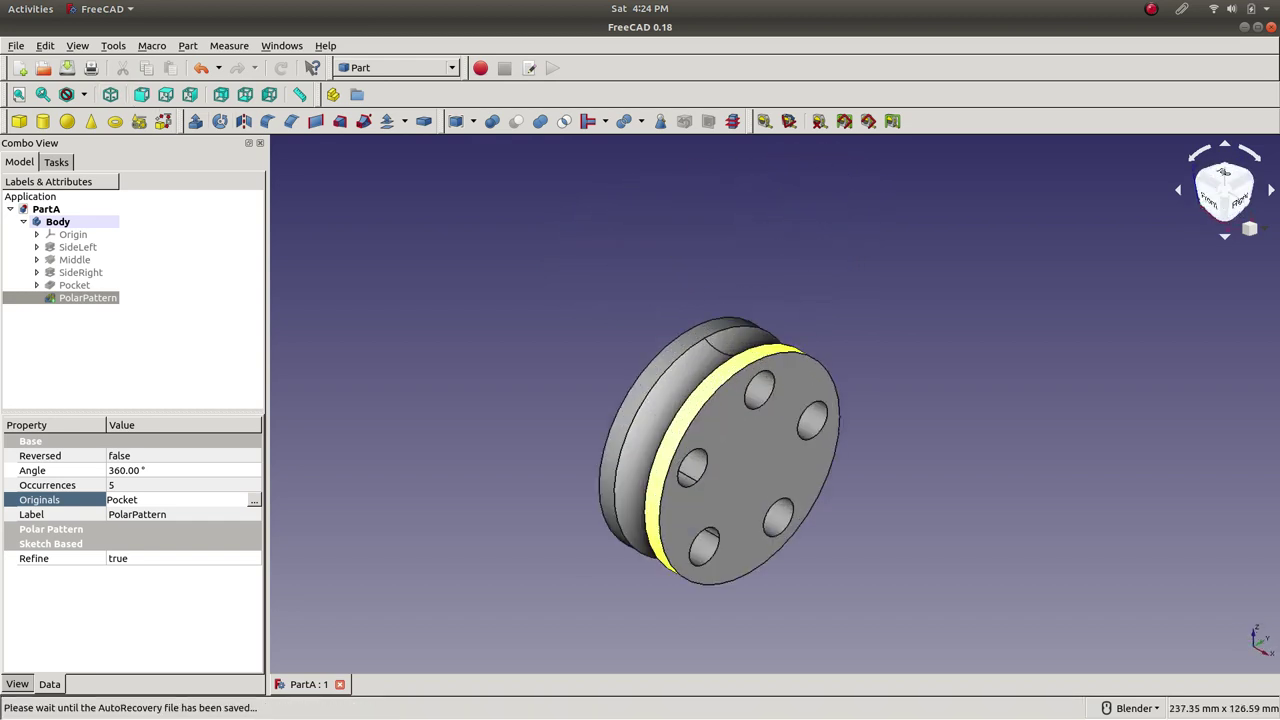
pyautogui.click(397, 67)
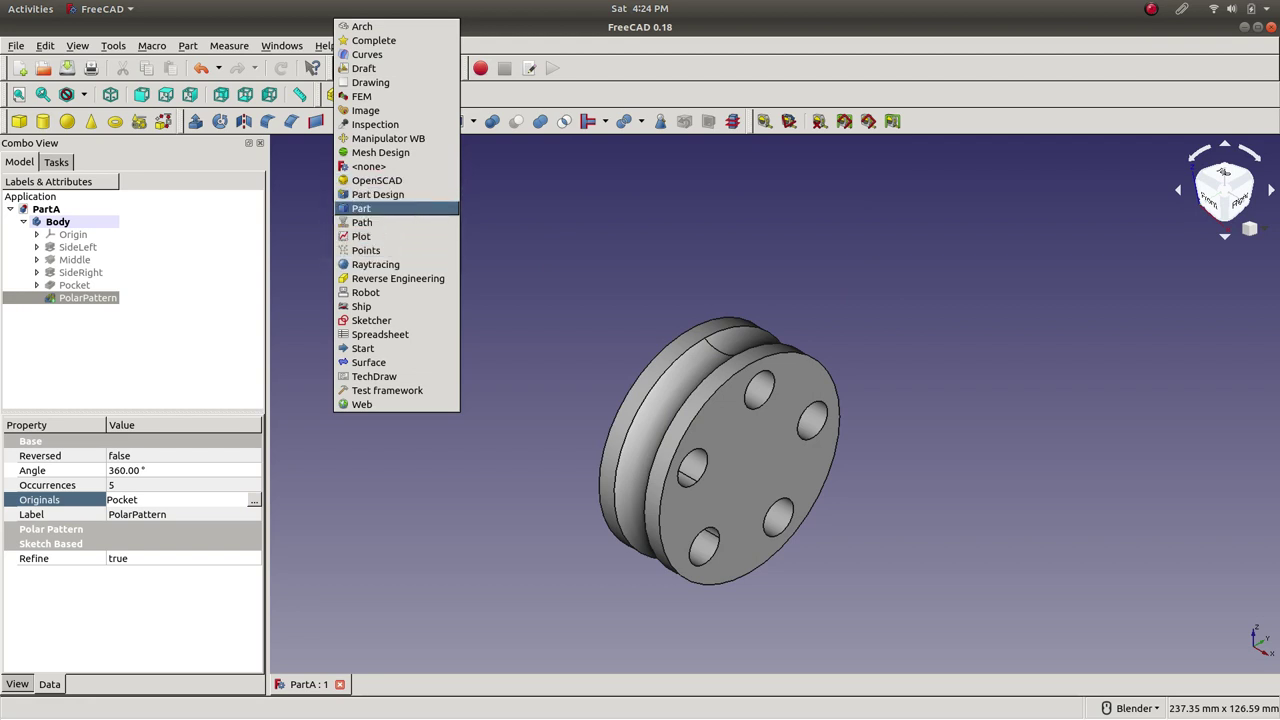
pyautogui.click(396, 194)
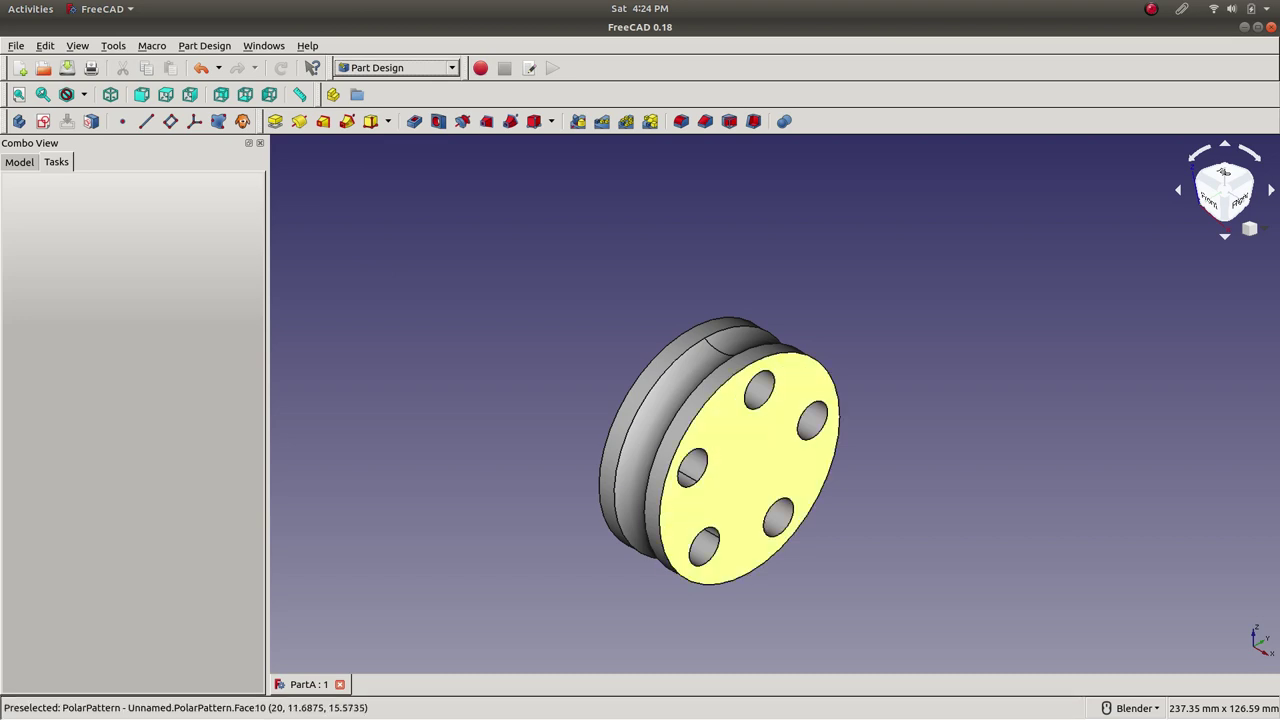
# - Select the circular edges of all five holes on the wheel's right-hand face
pyautogui.click(765, 402)
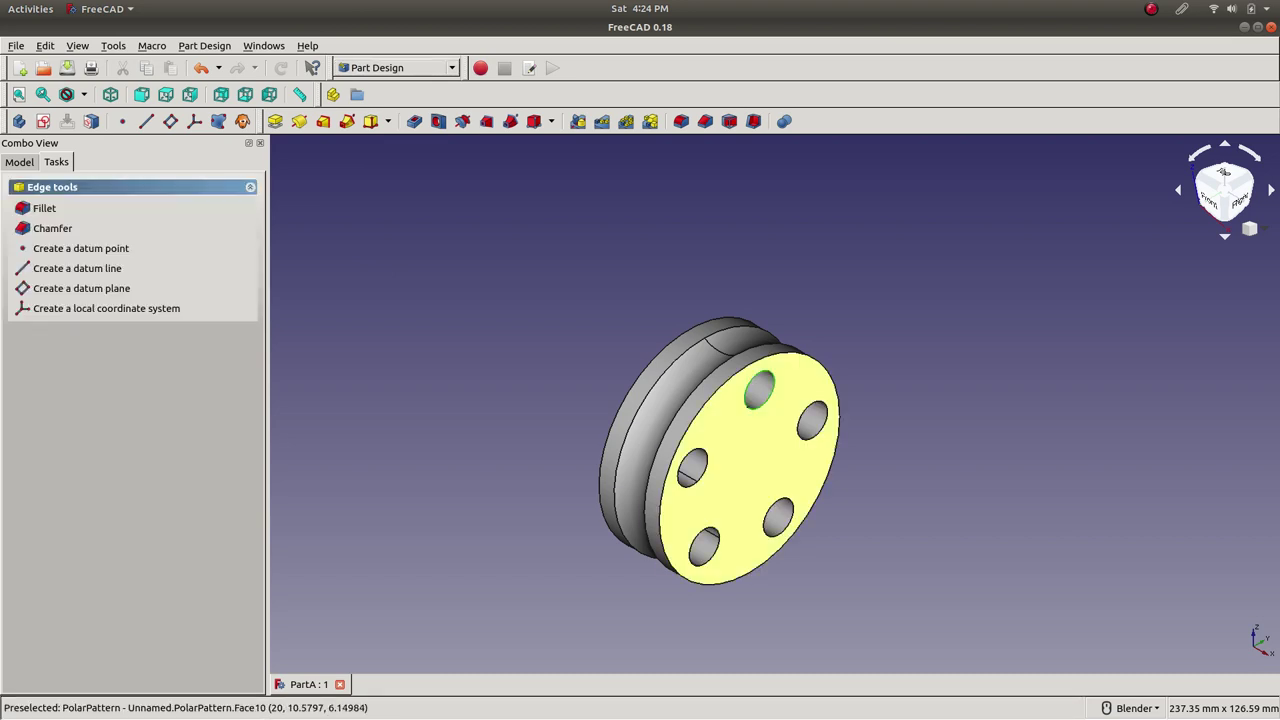
pyautogui.click(803, 420)
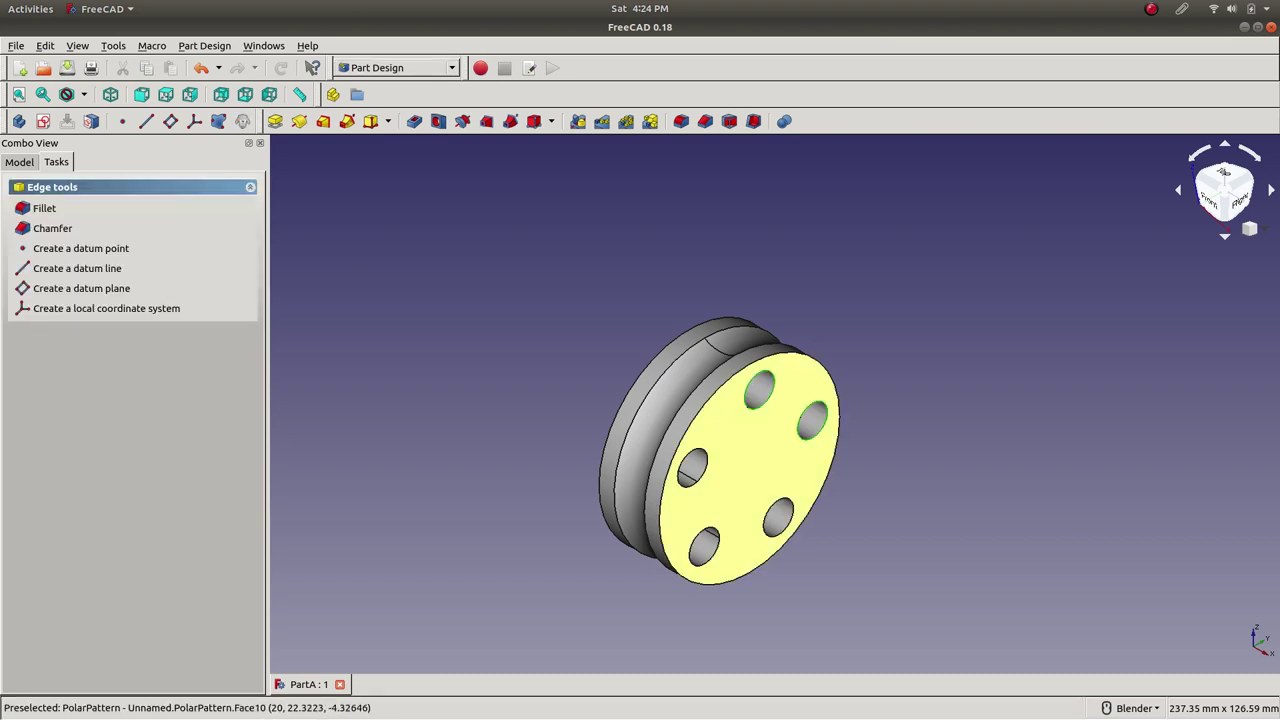
pyautogui.click(779, 500)
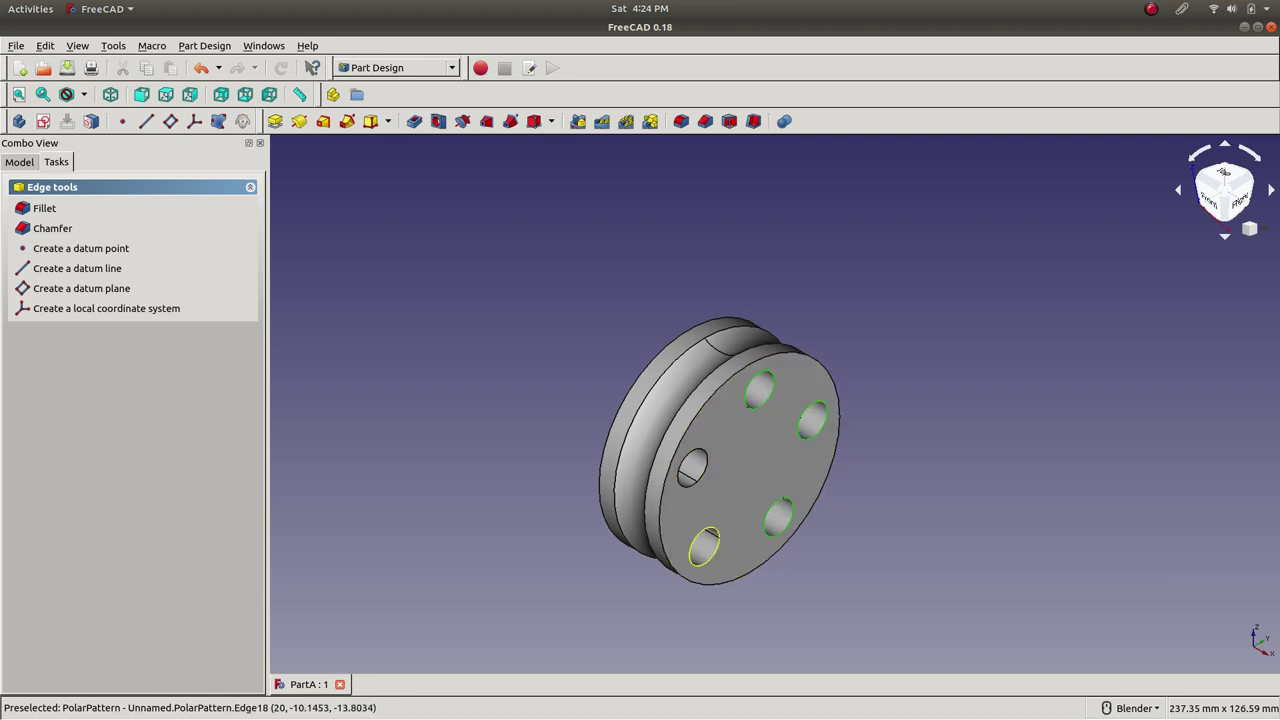
pyautogui.keyDown('ctrl'); pyautogui.click(718, 533); pyautogui.keyUp('ctrl')
pyautogui.keyDown('ctrl'); pyautogui.click(707, 468); pyautogui.keyUp('ctrl')
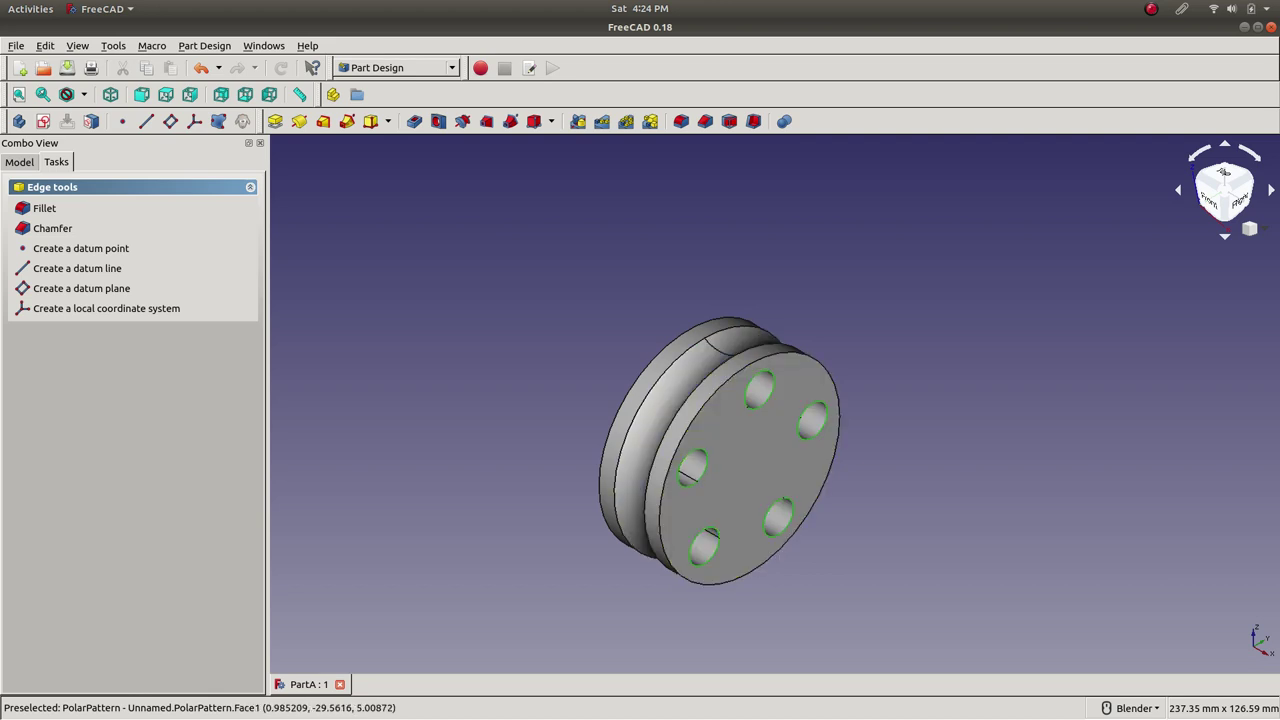
# - Add the five hole edges on the wheel's opposite face to the selection and chamfer all ten edges
pyautogui.scroll(2, 523, 400)
pyautogui.moveTo(523, 400); pyautogui.dragTo(620, 440, button='middle')
pyautogui.moveTo(780, 470); pyautogui.dragTo(600, 470, button='middle')
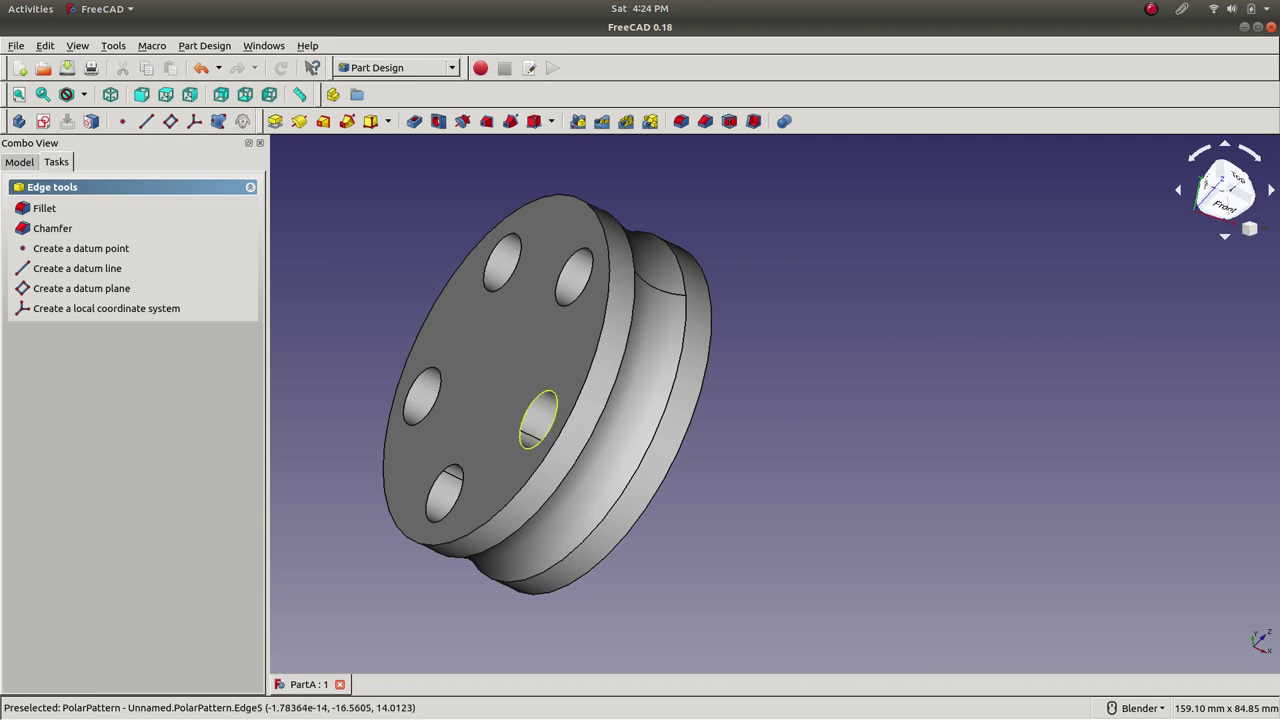
pyautogui.keyDown('ctrl'); pyautogui.click(582, 291); pyautogui.keyUp('ctrl')
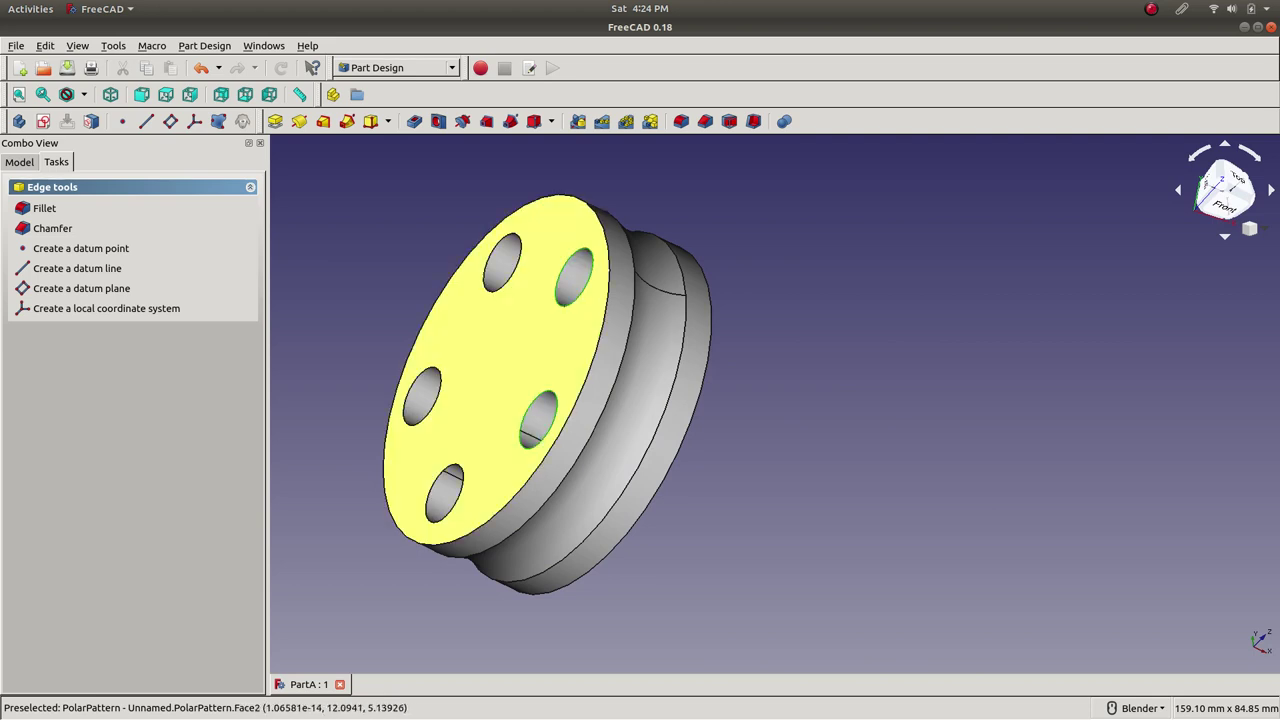
pyautogui.keyDown('ctrl'); pyautogui.click(512, 274); pyautogui.keyUp('ctrl')
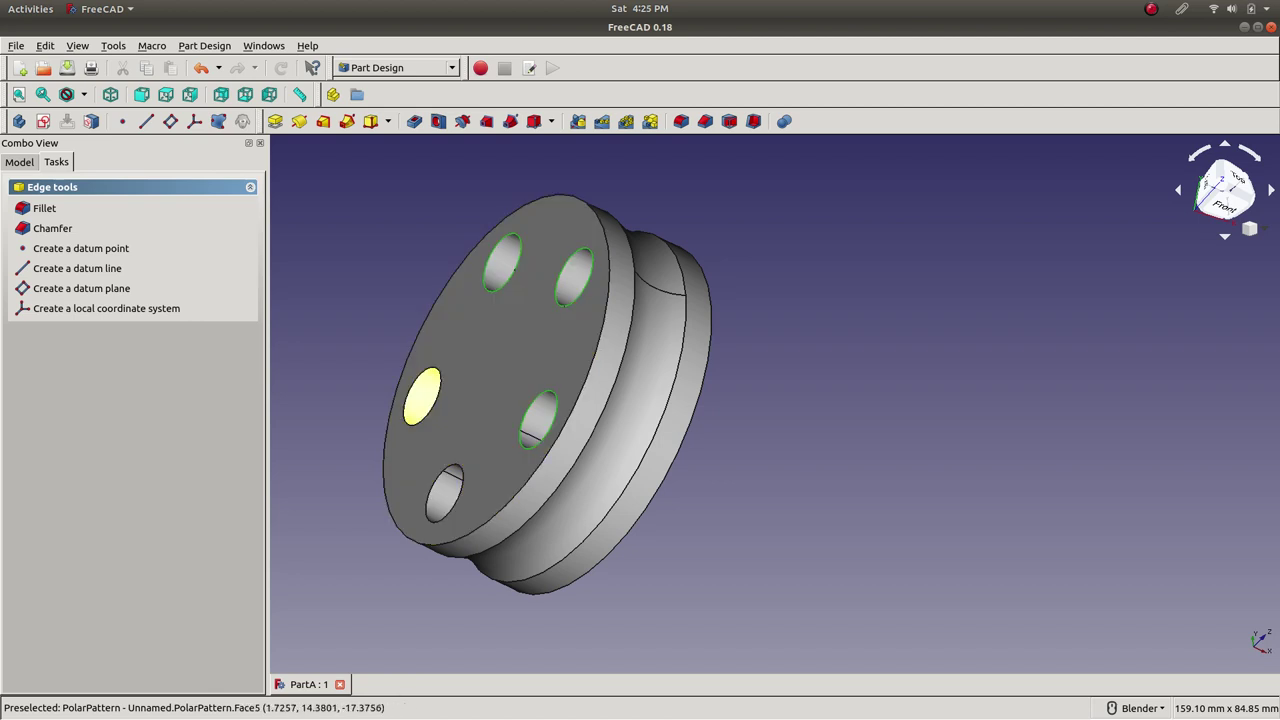
pyautogui.keyDown('ctrl'); pyautogui.click(440, 372); pyautogui.keyUp('ctrl')
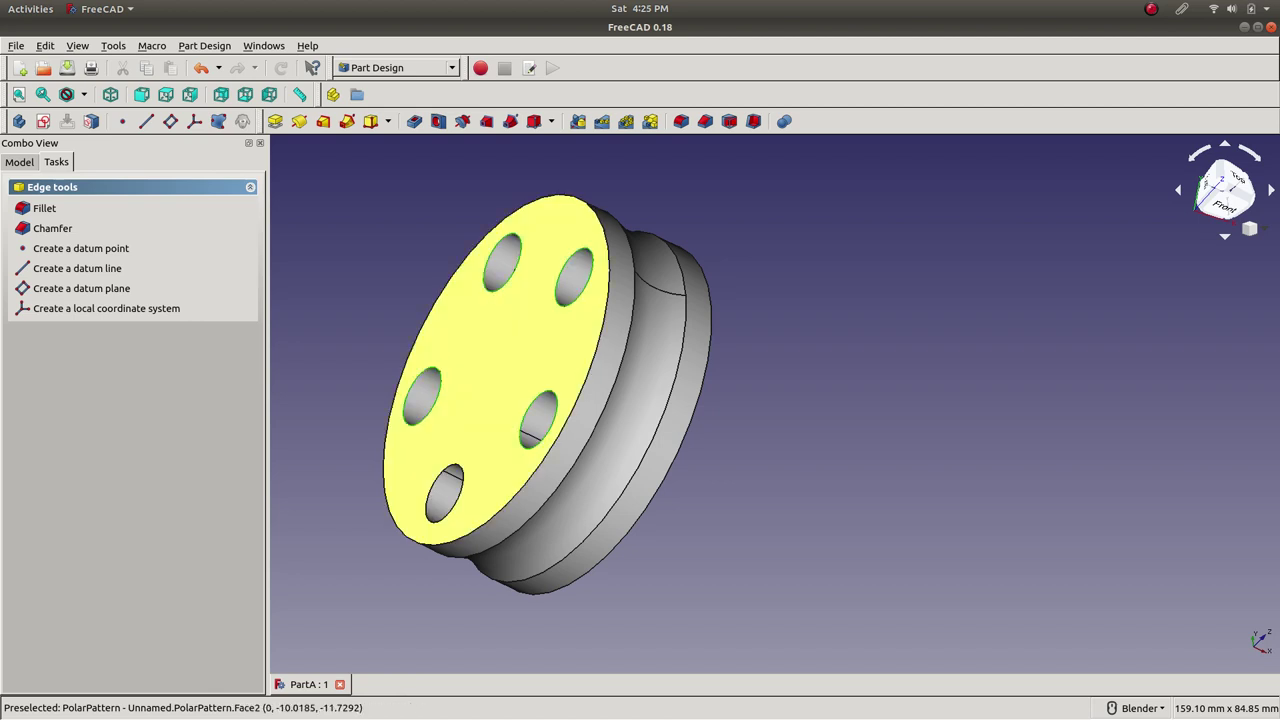
pyautogui.keyDown('ctrl'); pyautogui.click(461, 469); pyautogui.keyUp('ctrl')
pyautogui.scroll(-4, 411, 334)
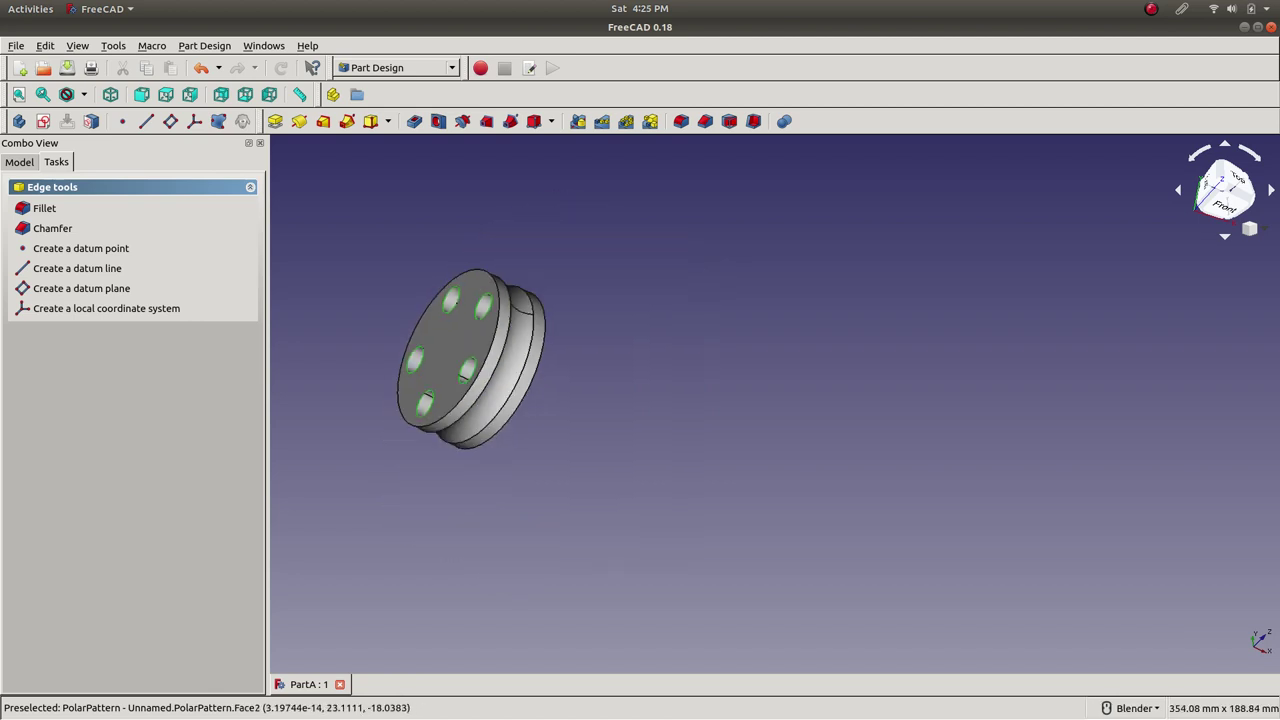
pyautogui.scroll(4, 383, 337)
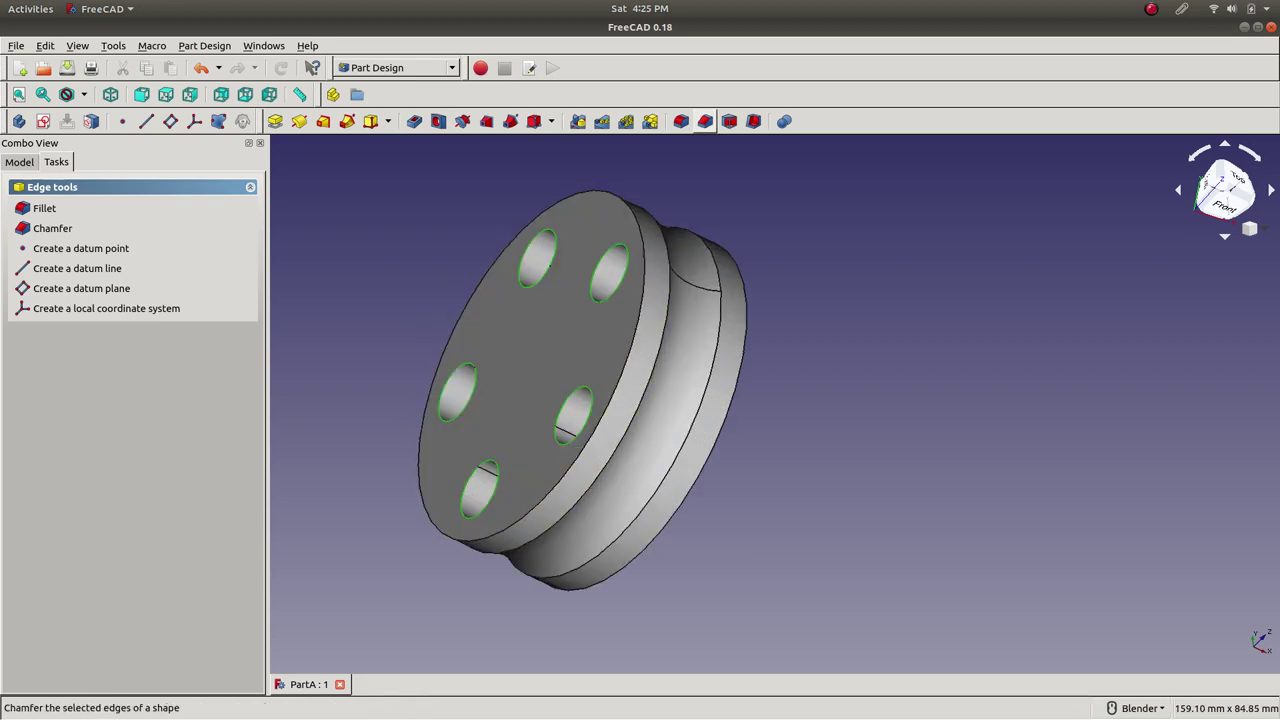
pyautogui.click(705, 121)
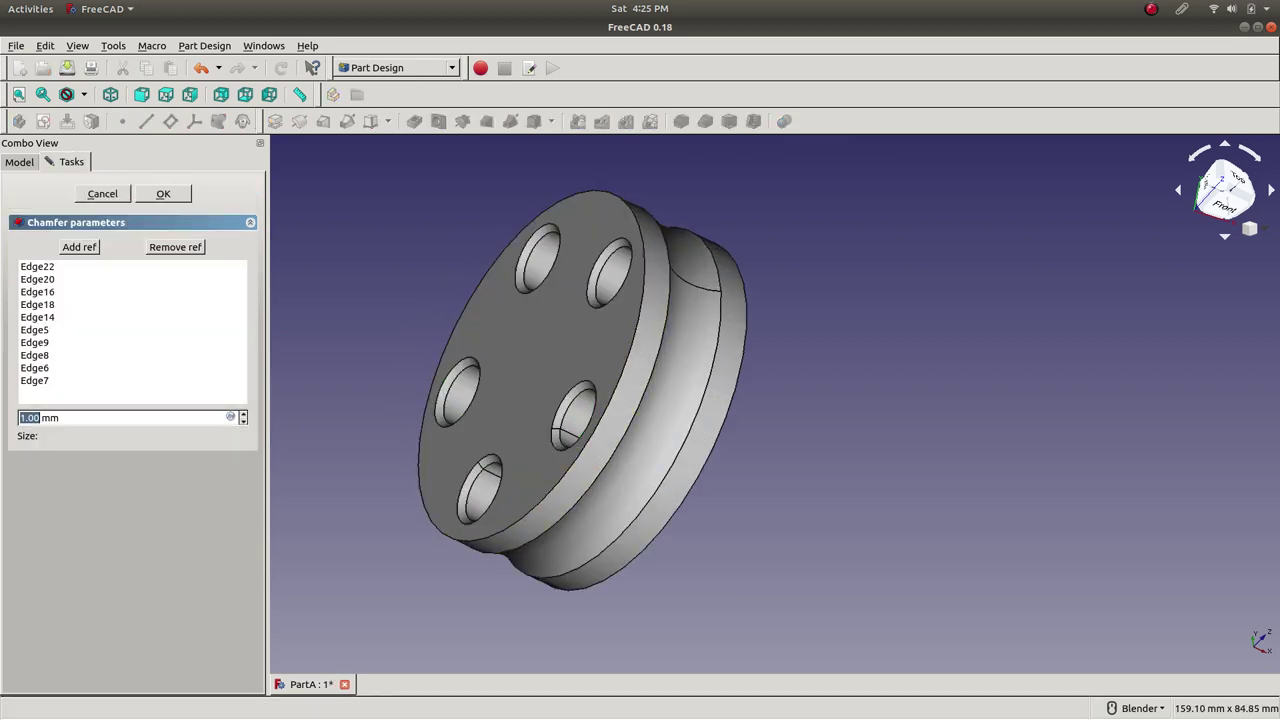
# - Inspect the chamfered holes on both faces and set the chamfer size to 0.5 mm
pyautogui.moveTo(745, 342); pyautogui.dragTo(505, 420, button='middle')
pyautogui.scroll(-2, 962, 530)
pyautogui.scroll(-2, 930, 530)
pyautogui.scroll(5, 765, 385)
pyautogui.scroll(-4, 750, 370)
pyautogui.scroll(3, 742, 358)
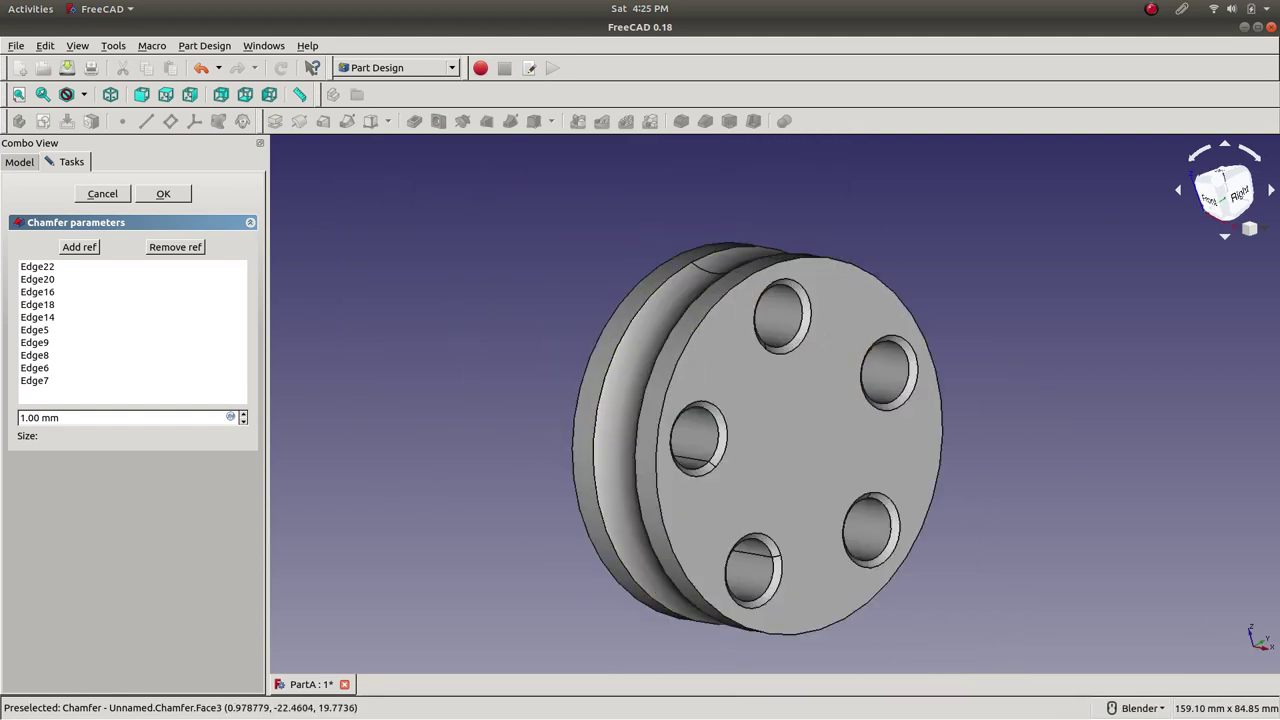
pyautogui.press('Down')
pyautogui.write('.5')
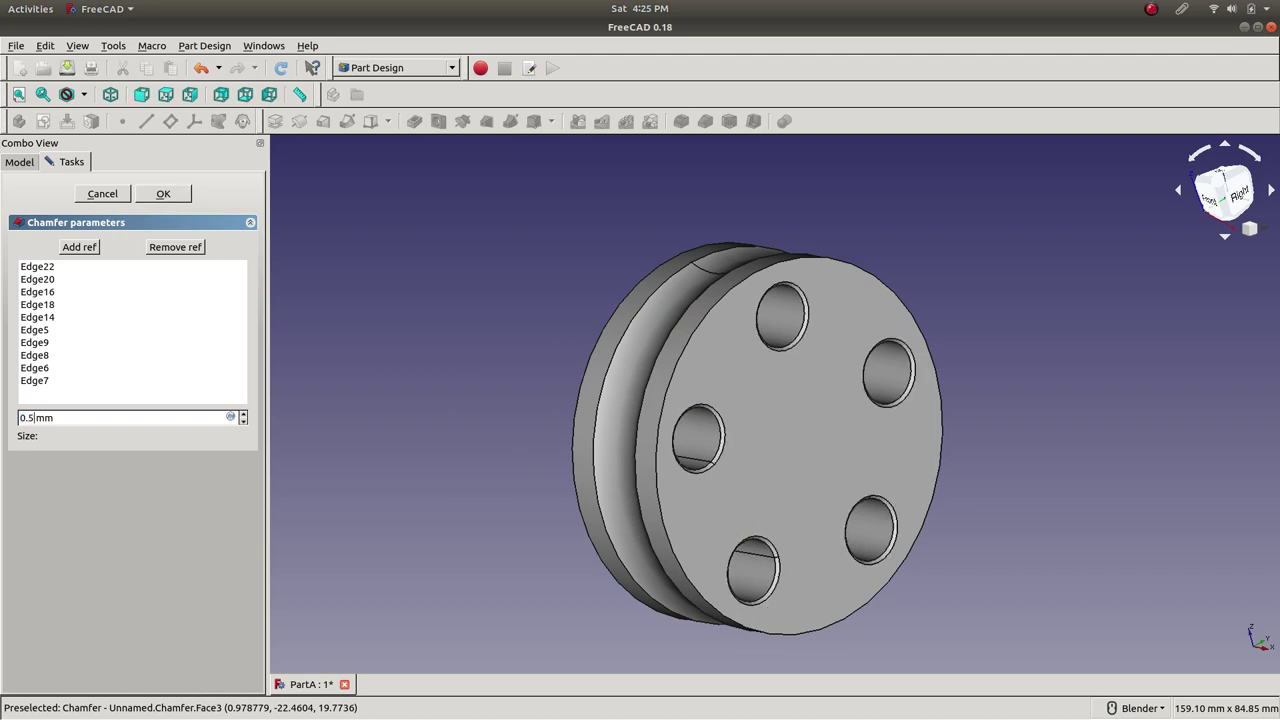
# - Go through the ten edge references listed for the chamfer, from the first to the last
pyautogui.click(132, 266)
pyautogui.press('Down')
pyautogui.press('Down')
pyautogui.press('Down')
pyautogui.press('Down')
pyautogui.press('Down')
pyautogui.press('Down')
pyautogui.press('Down')
pyautogui.press('Down')
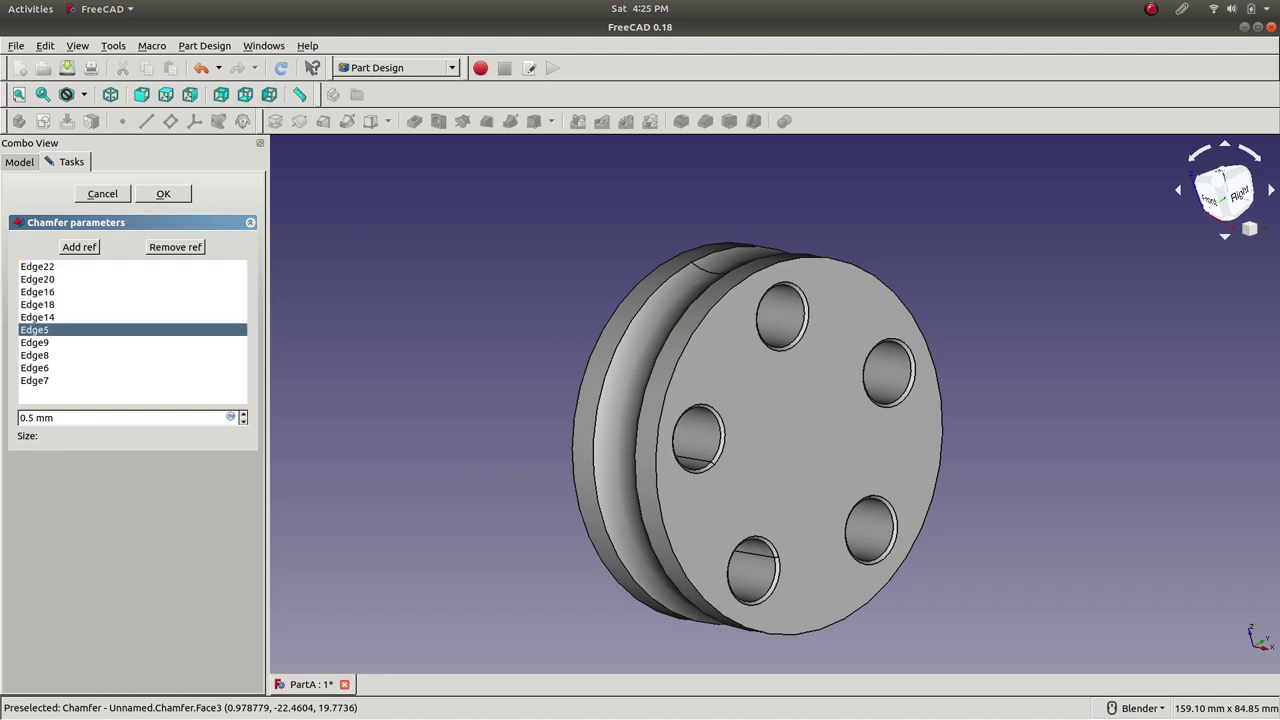
pyautogui.press('Down')
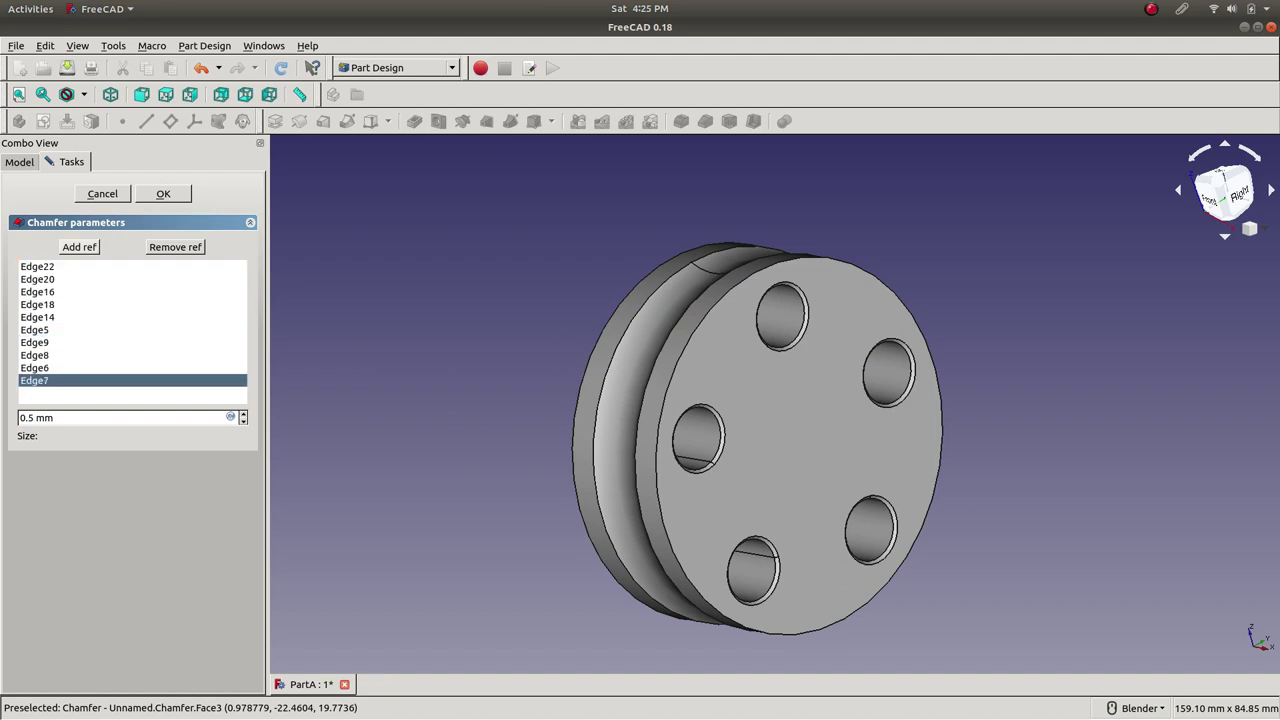
# - Add the outer rim edge of the wheel's right-hand face to the chamfer references and remove it again
pyautogui.click(79, 247)
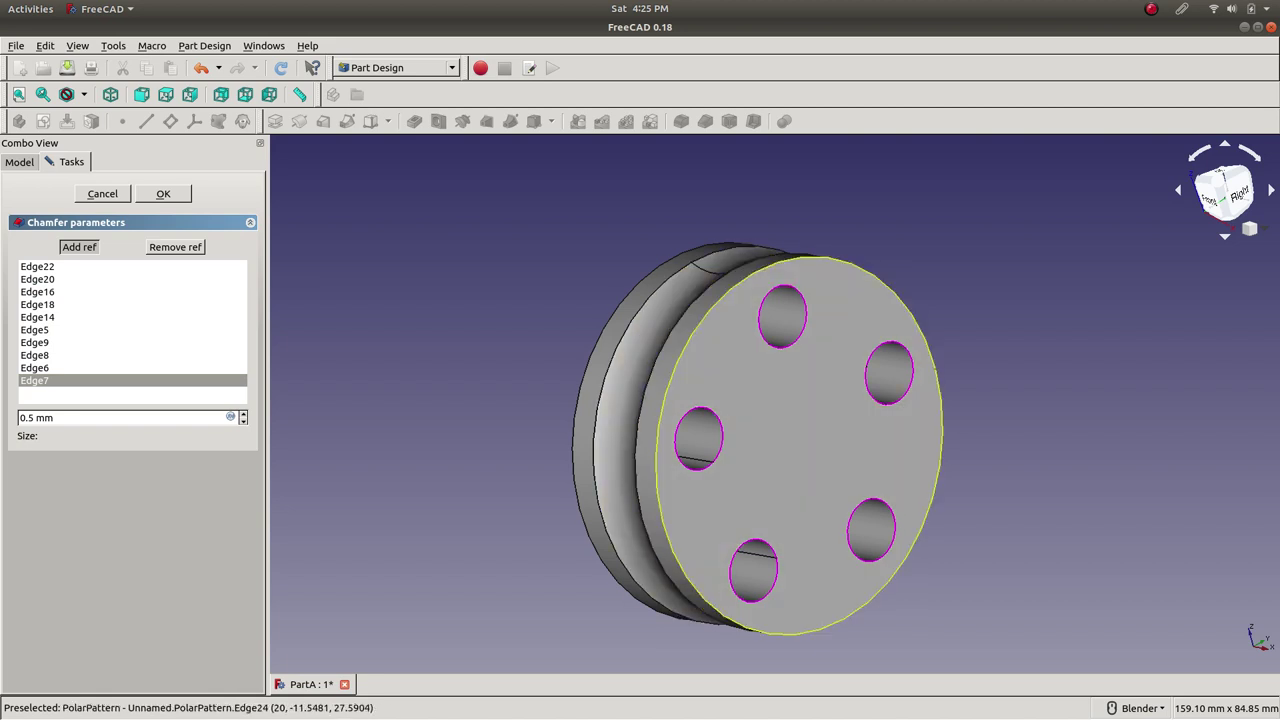
pyautogui.click(723, 297)
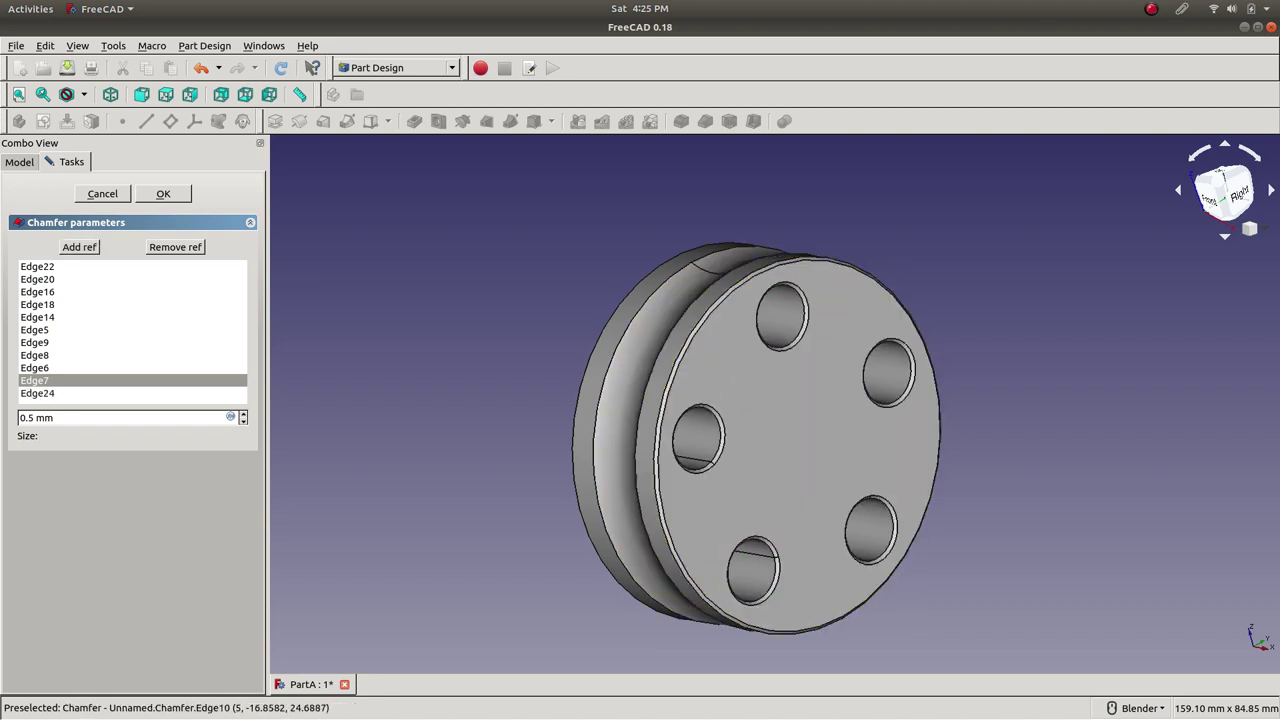
pyautogui.moveTo(723, 297); pyautogui.dragTo(794, 314, button='middle')
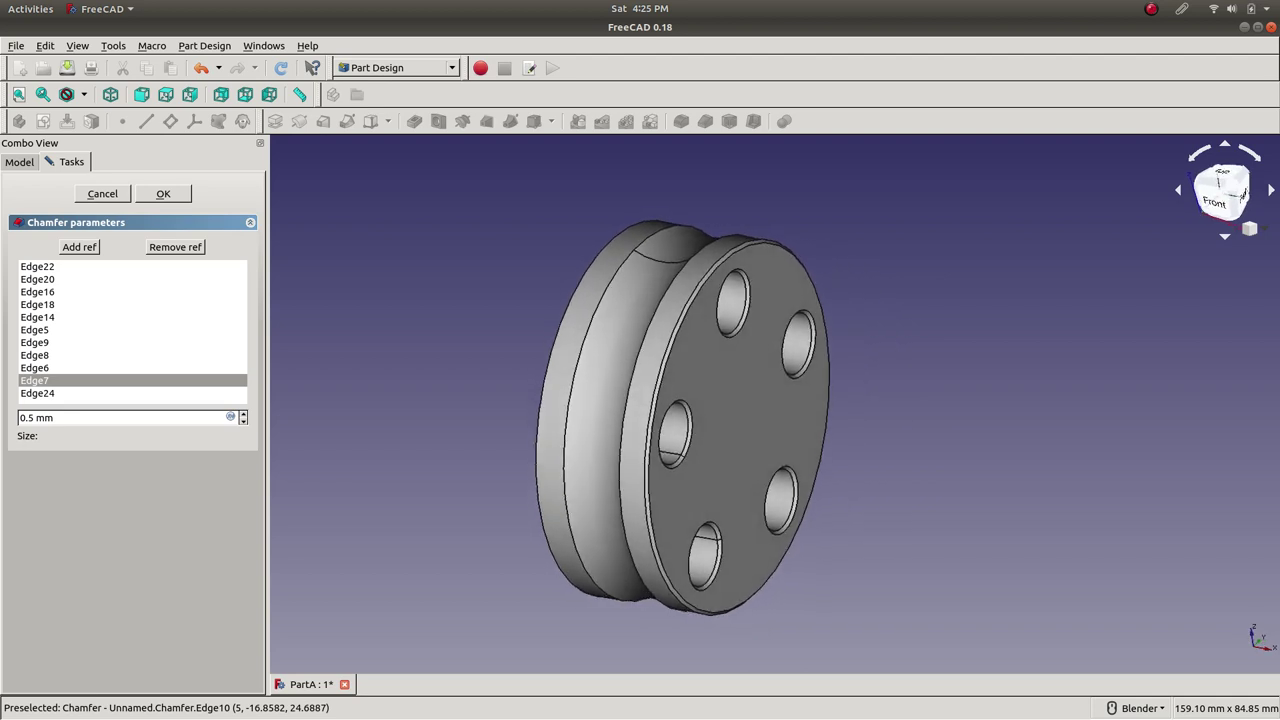
pyautogui.click(175, 247)
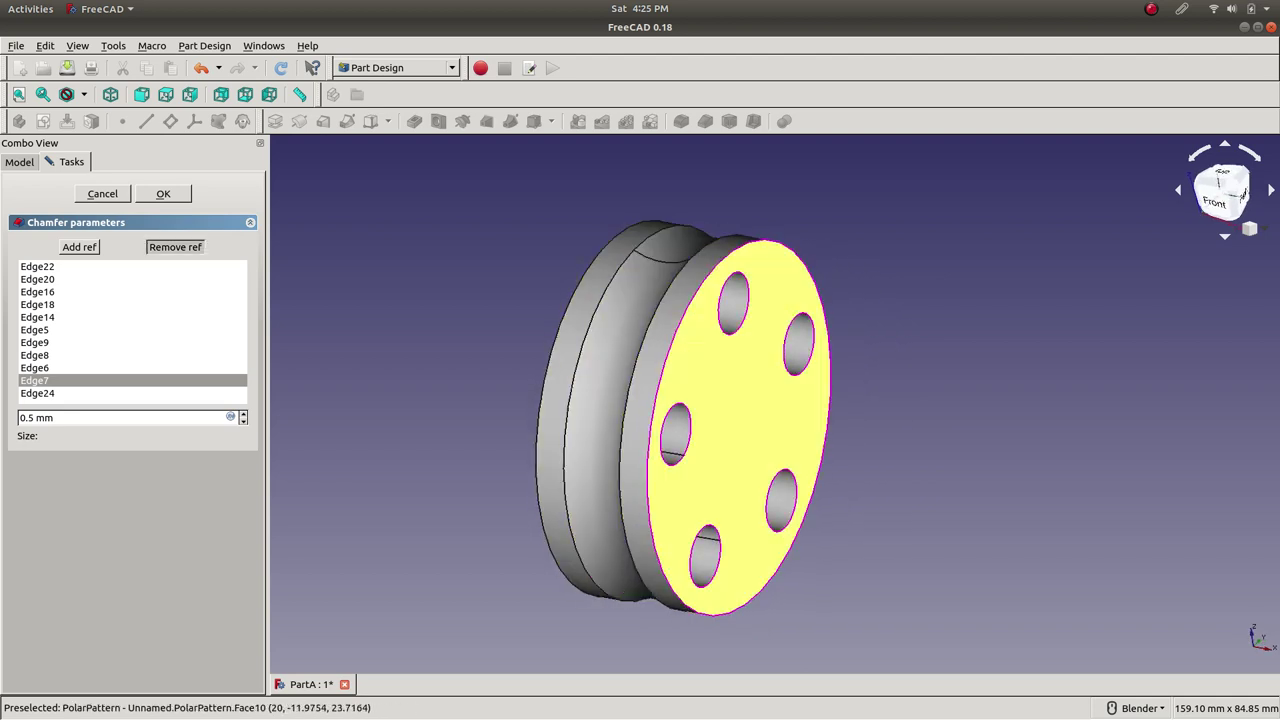
pyautogui.click(650, 430)
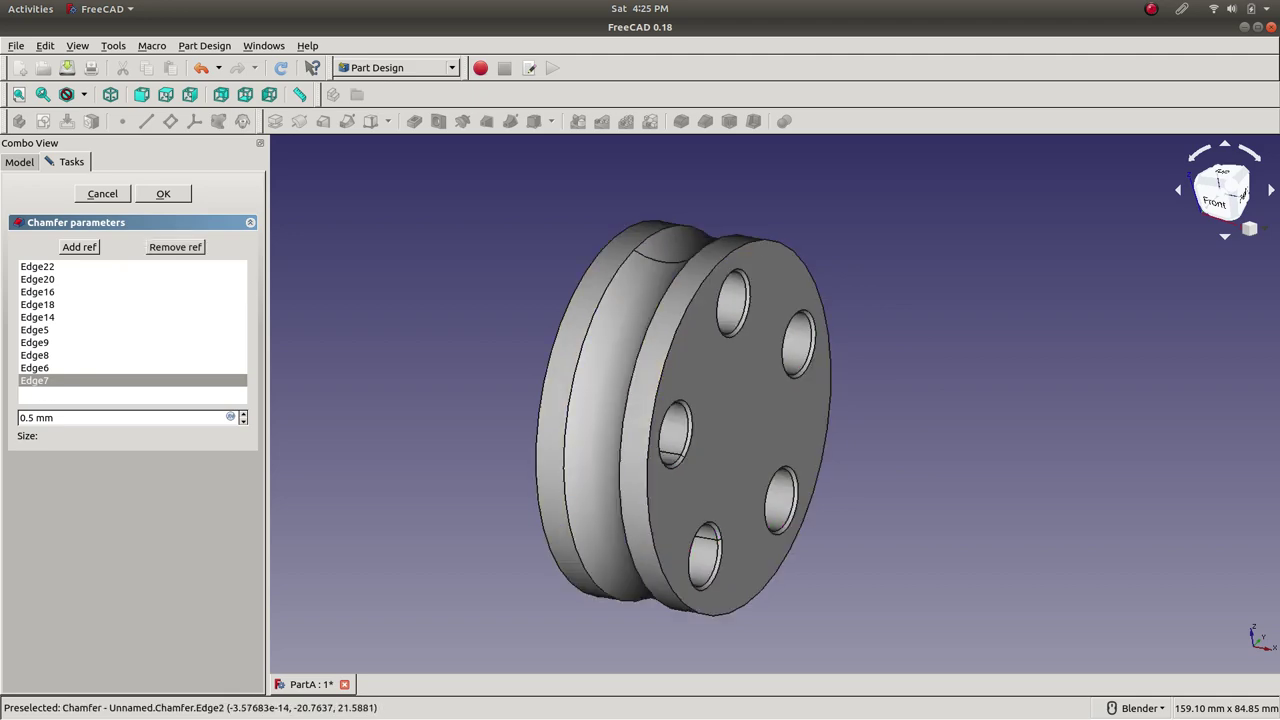
# - Apply the chamfer to the hole edges and save the document
pyautogui.click(163, 193)
pyautogui.moveTo(558, 322); pyautogui.dragTo(575, 405, button='middle')
pyautogui.click(19, 161)
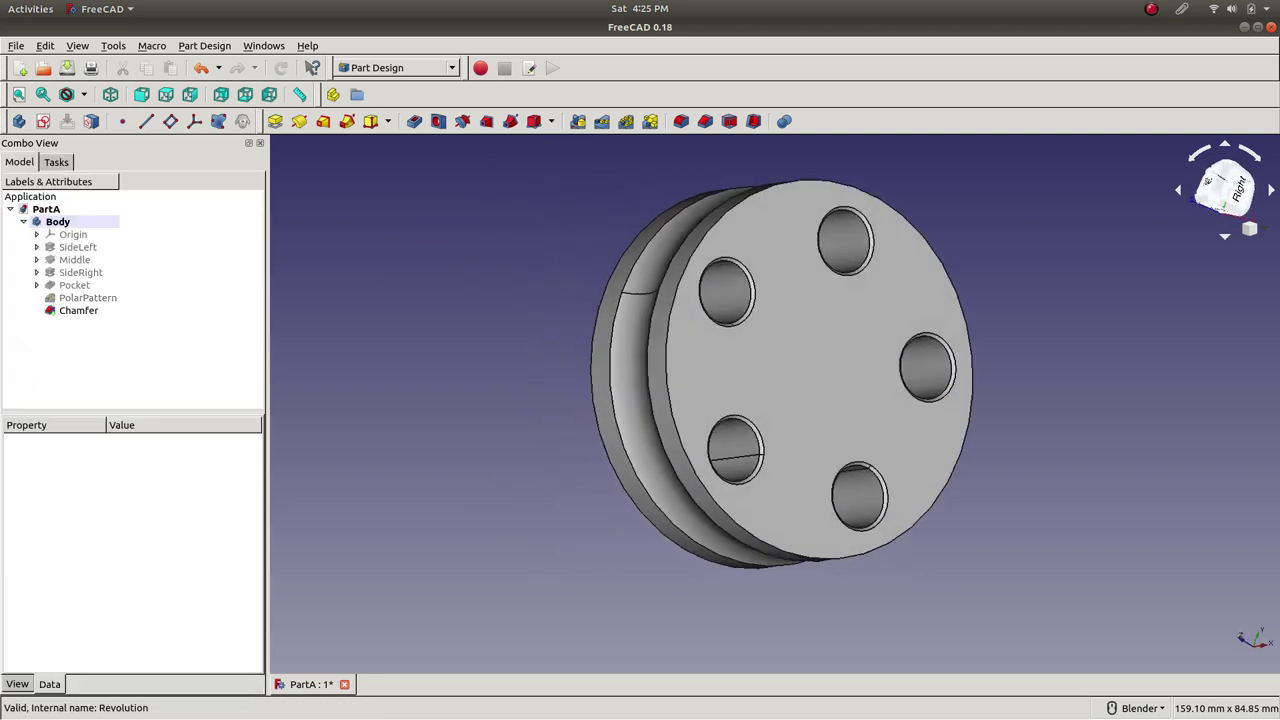
pyautogui.click(78, 310)
pyautogui.press('Escape')
pyautogui.hotkey('ctrl', 's')
# - Fillet the outer rim edges of both wheel faces with a 1 mm radius and save the document in isometric view
pyautogui.moveTo(640, 330); pyautogui.dragTo(694, 300, button='middle')
pyautogui.click(665, 352)
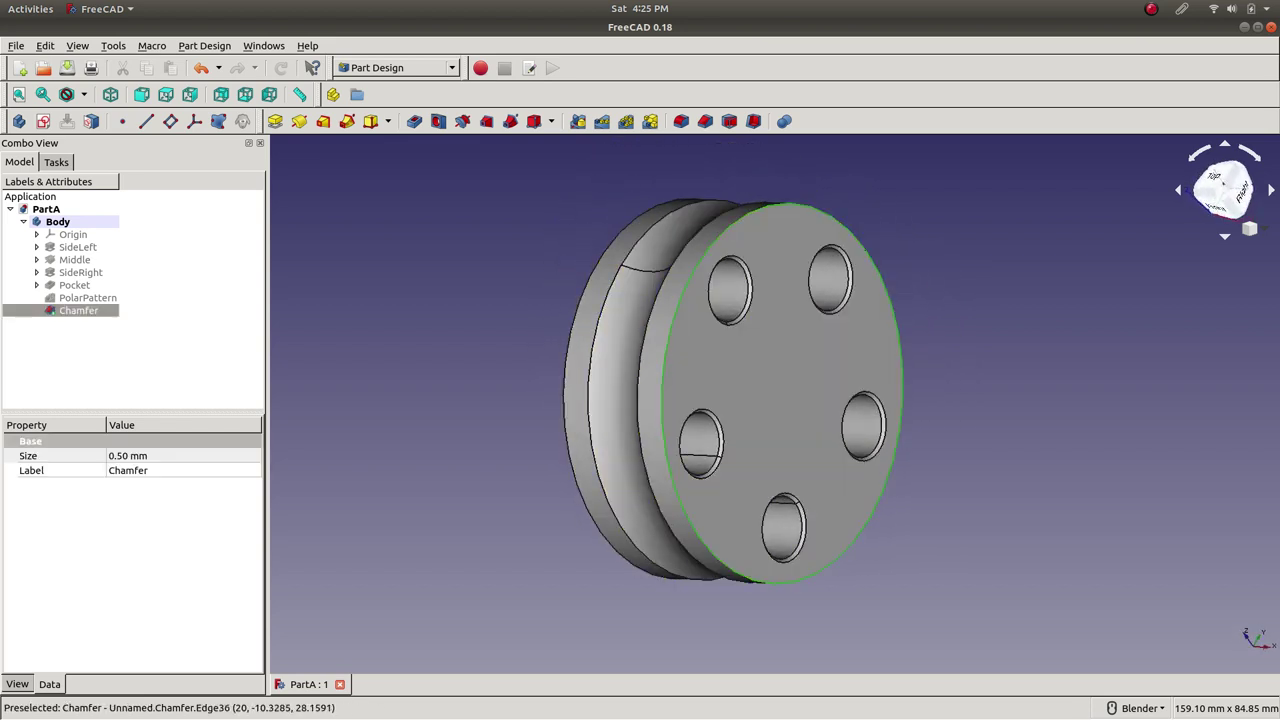
pyautogui.keyDown('ctrl'); pyautogui.click(569, 325); pyautogui.keyUp('ctrl')
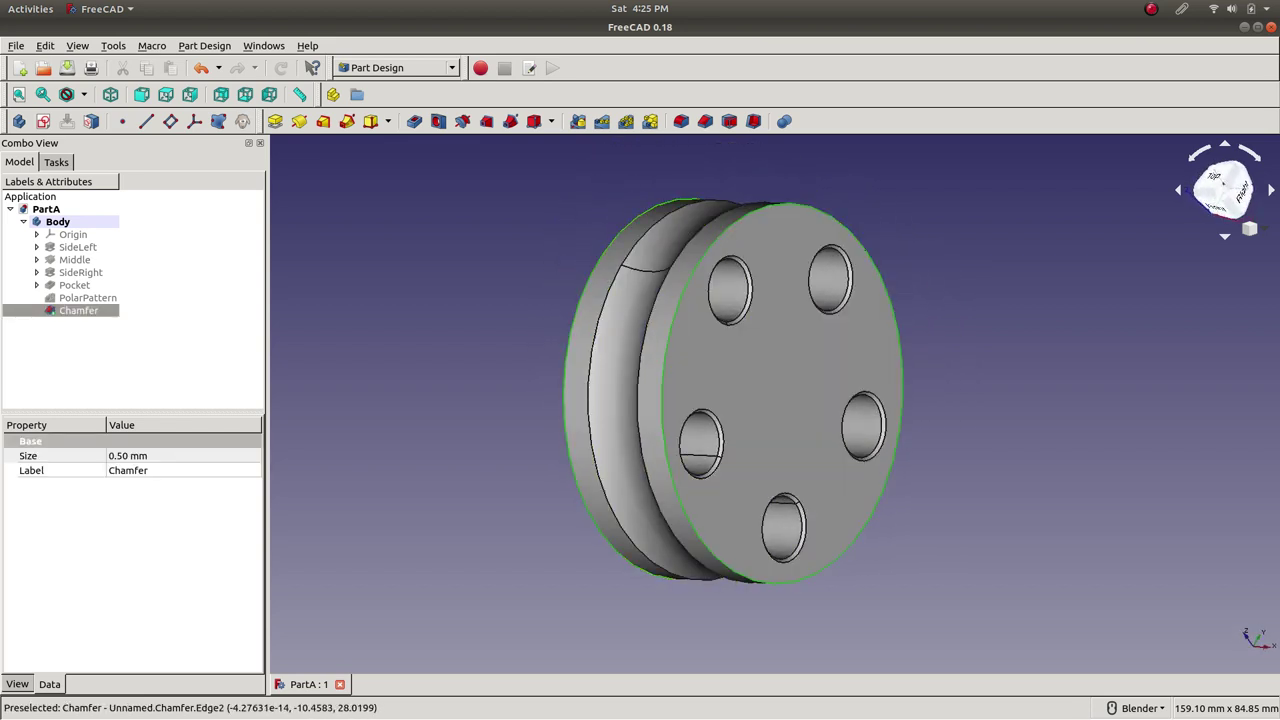
pyautogui.click(681, 121)
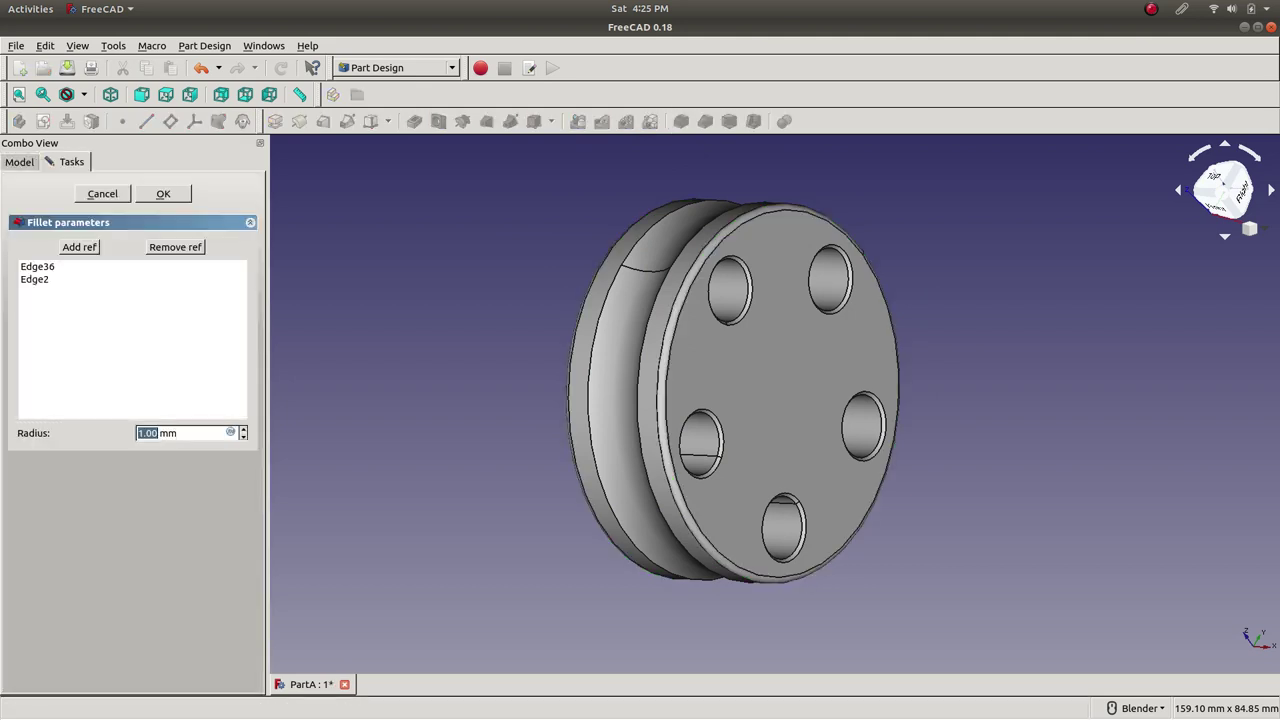
pyautogui.click(163, 193)
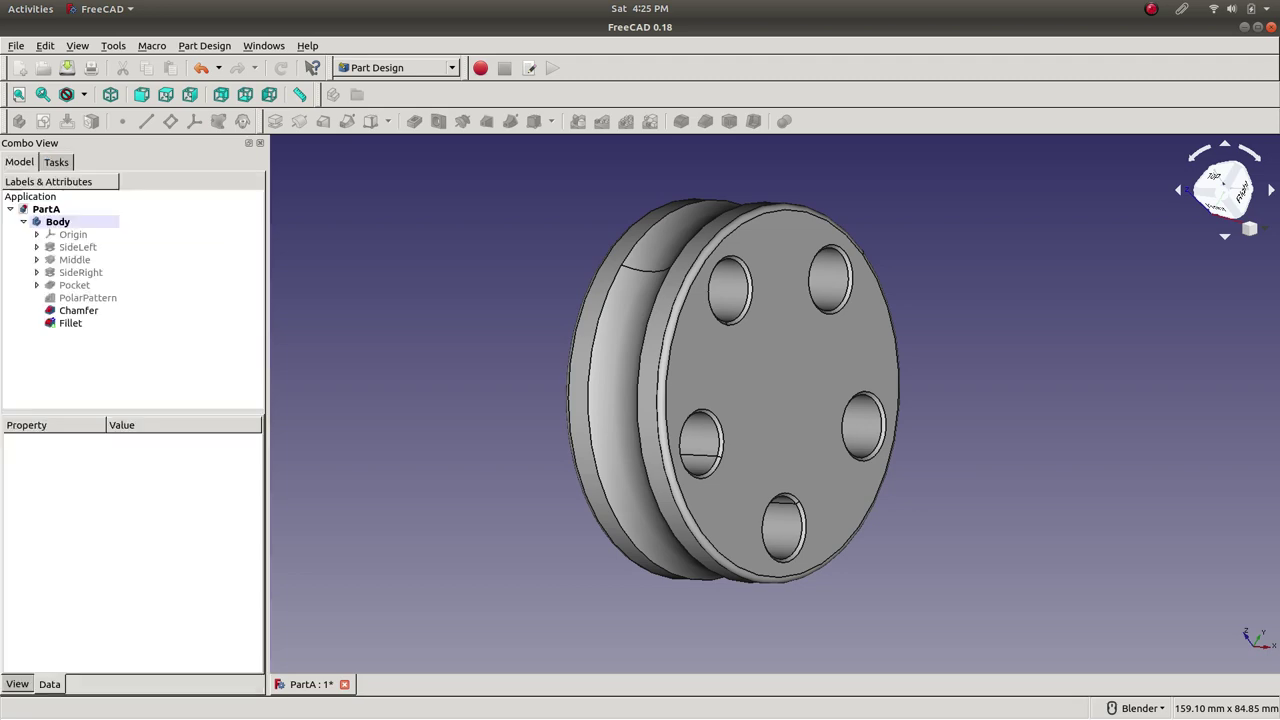
pyautogui.moveTo(720, 330); pyautogui.dragTo(590, 292, button='middle')
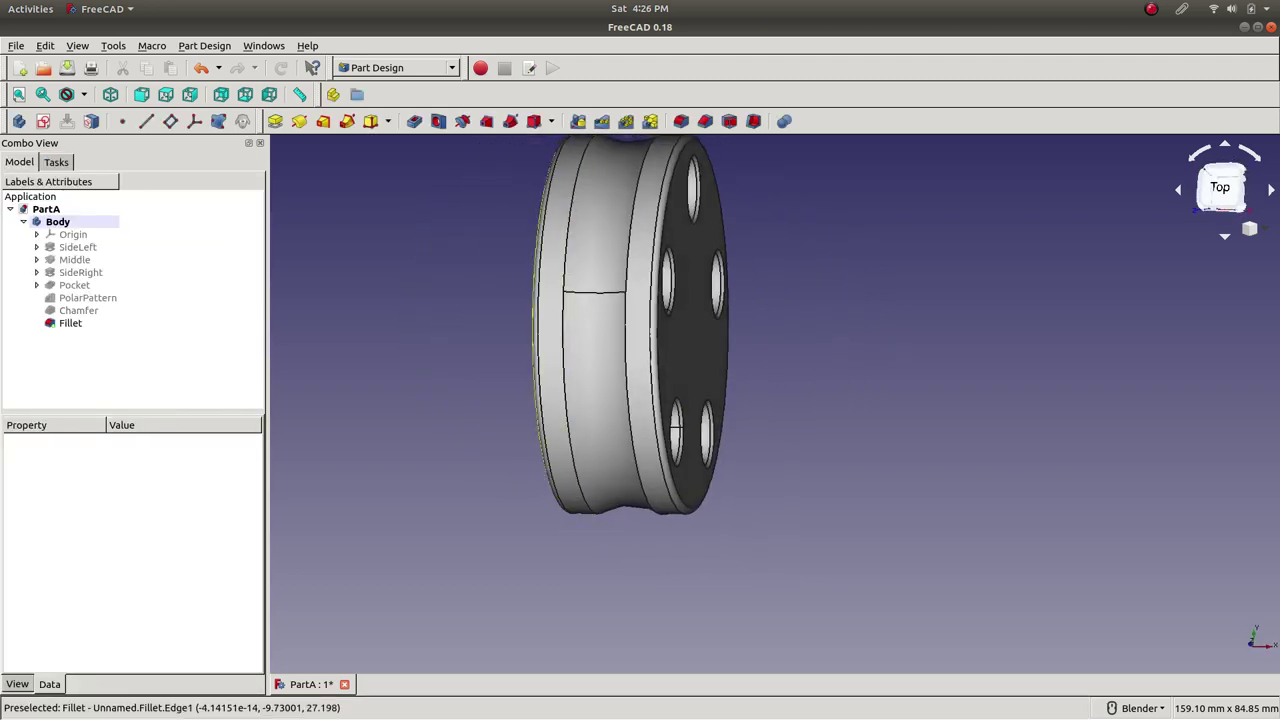
pyautogui.click(110, 94)
pyautogui.hotkey('ctrl', 's')
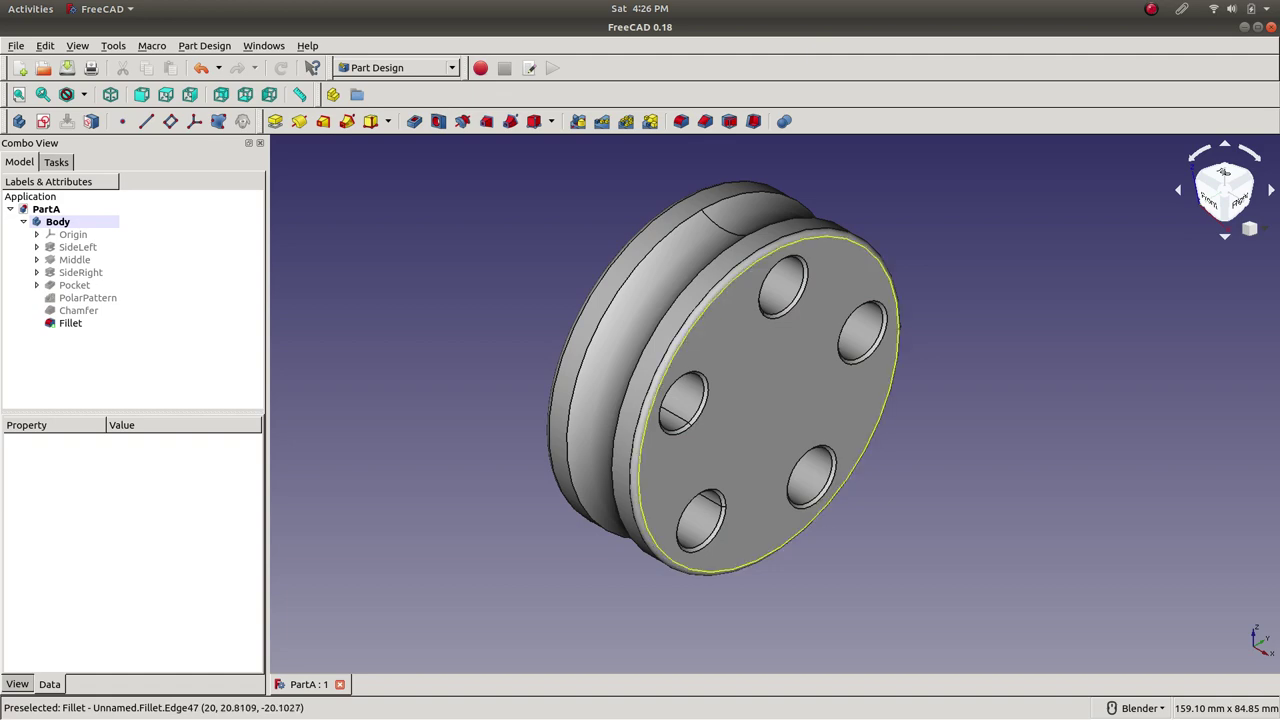
# - Start a sketch on the wheel's right-hand face and draw a circle of about 8.6 mm radius centred on the origin
pyautogui.moveTo(720, 380)
pyautogui.mouseDown(button='middle')
pyautogui.moveTo(545, 320)
pyautogui.moveTo(665, 340)
pyautogui.moveTo(705, 370)
pyautogui.mouseUp(button='middle')
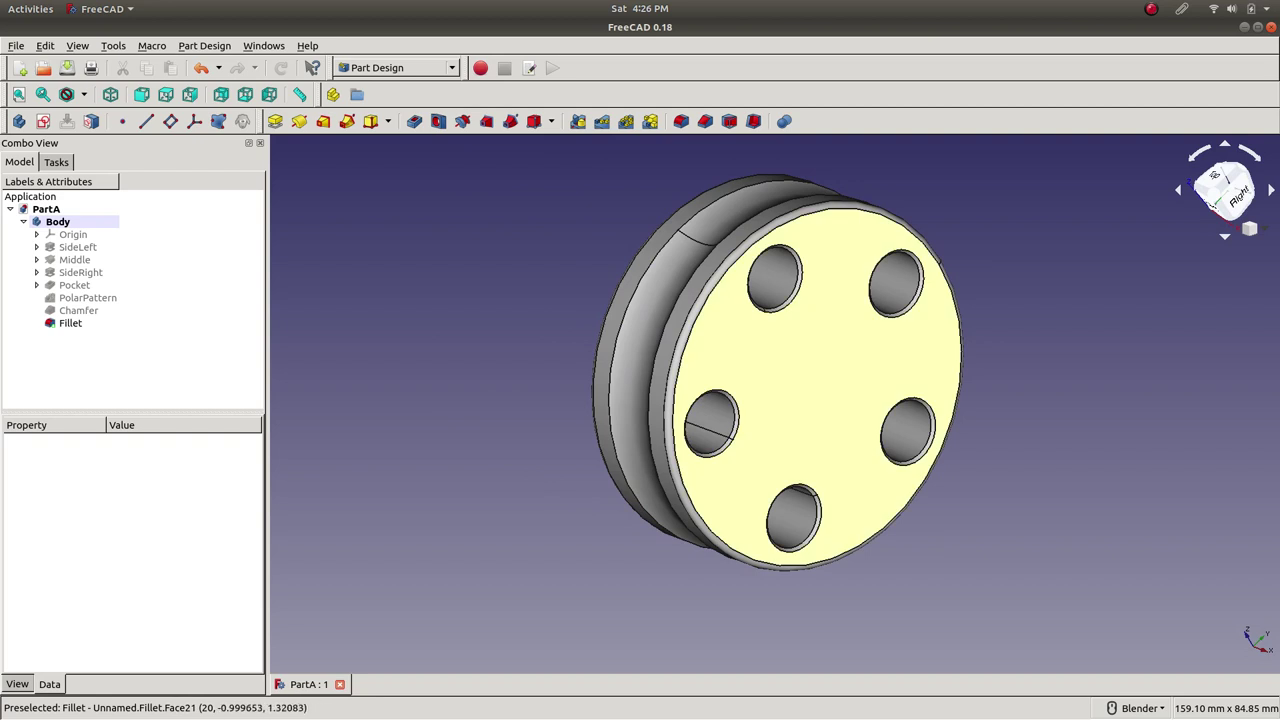
pyautogui.click(814, 386)
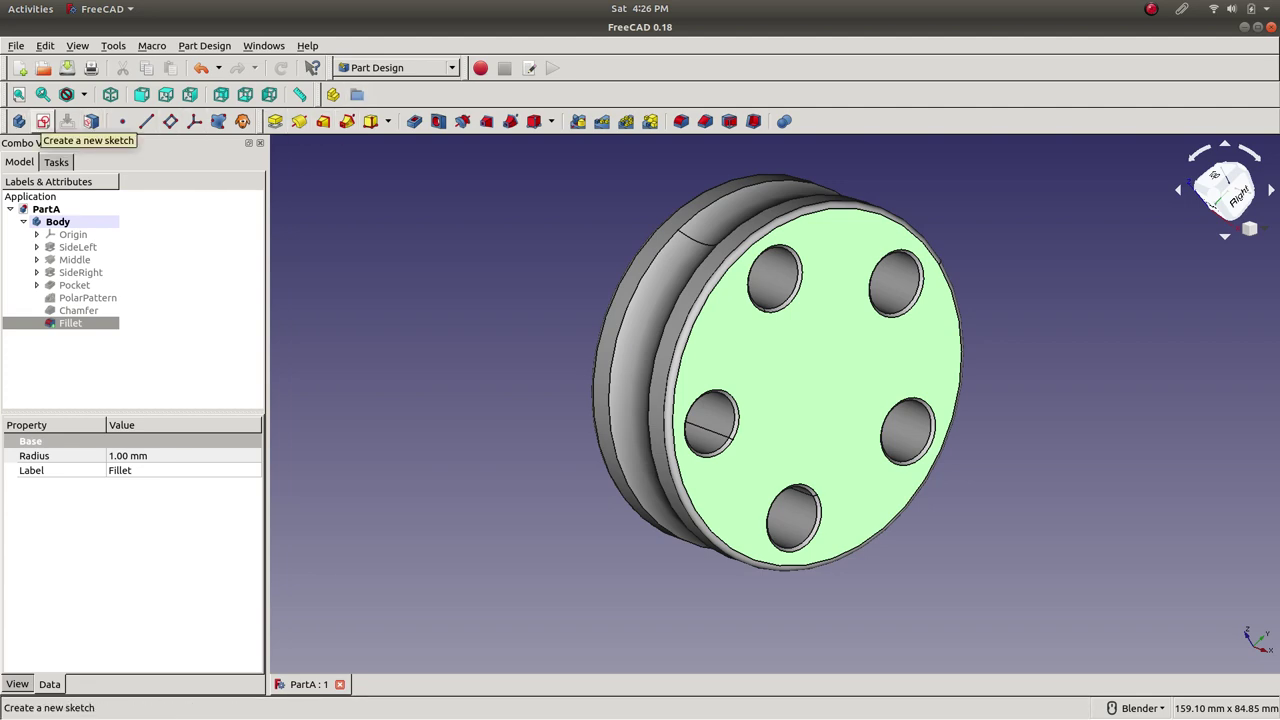
pyautogui.click(43, 121)
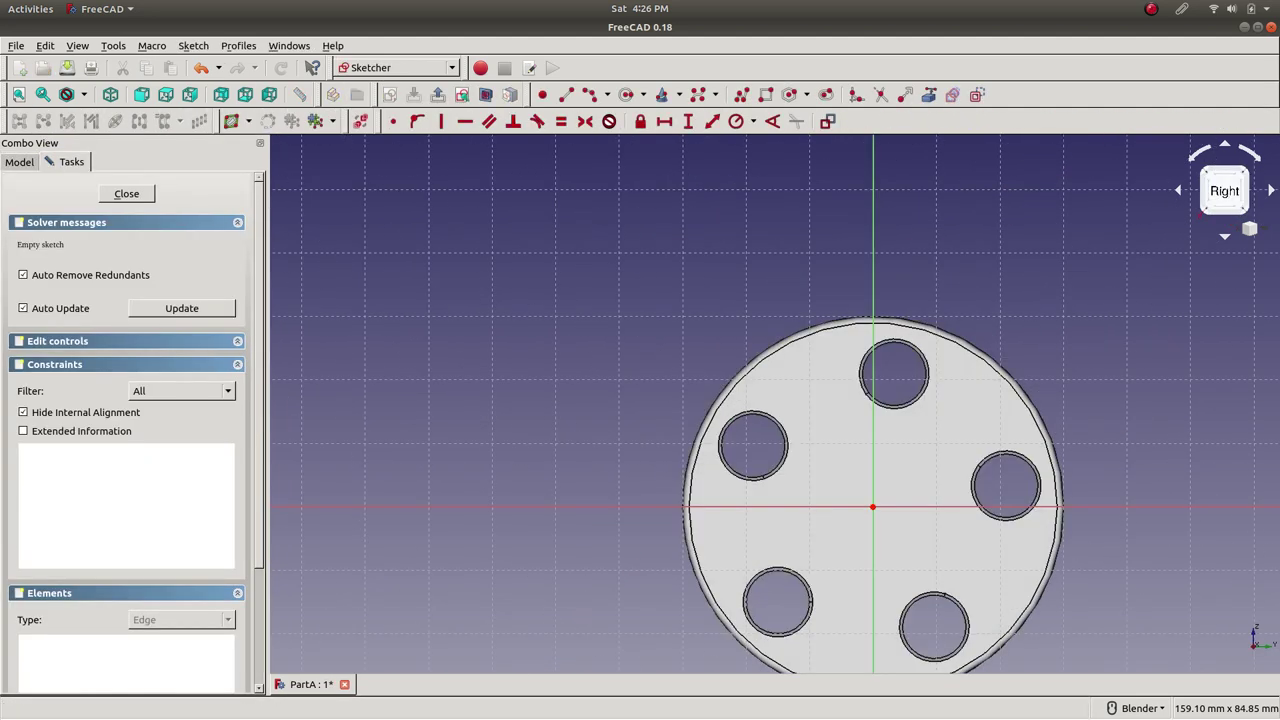
pyautogui.scroll(-4, 1035, 606)
pyautogui.scroll(6, 1081, 645)
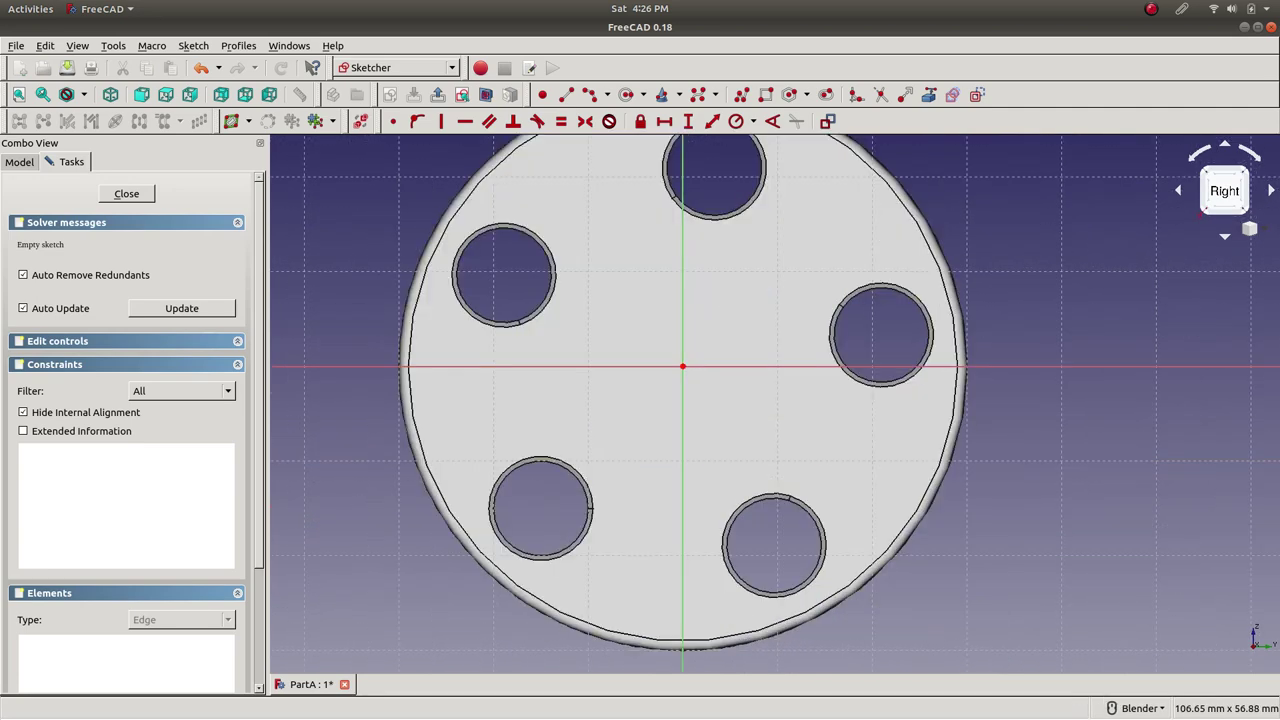
pyautogui.scroll(-2, 612, 300)
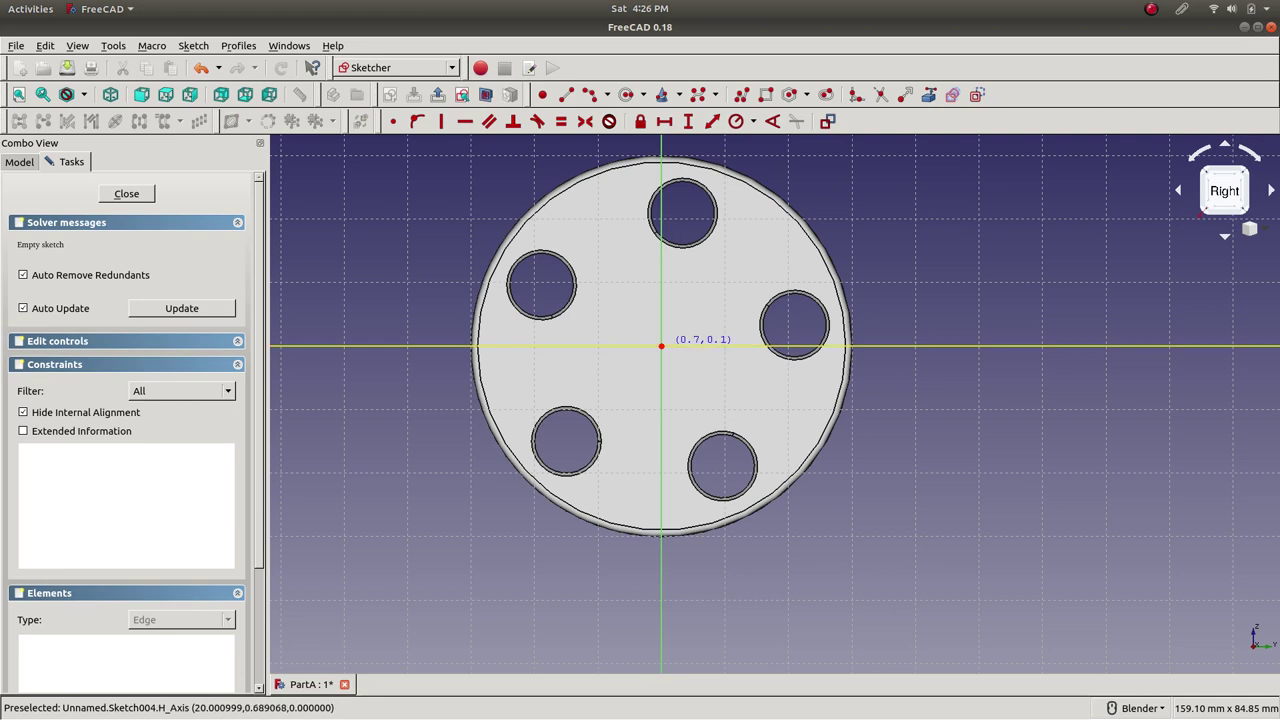
pyautogui.click(661, 346)
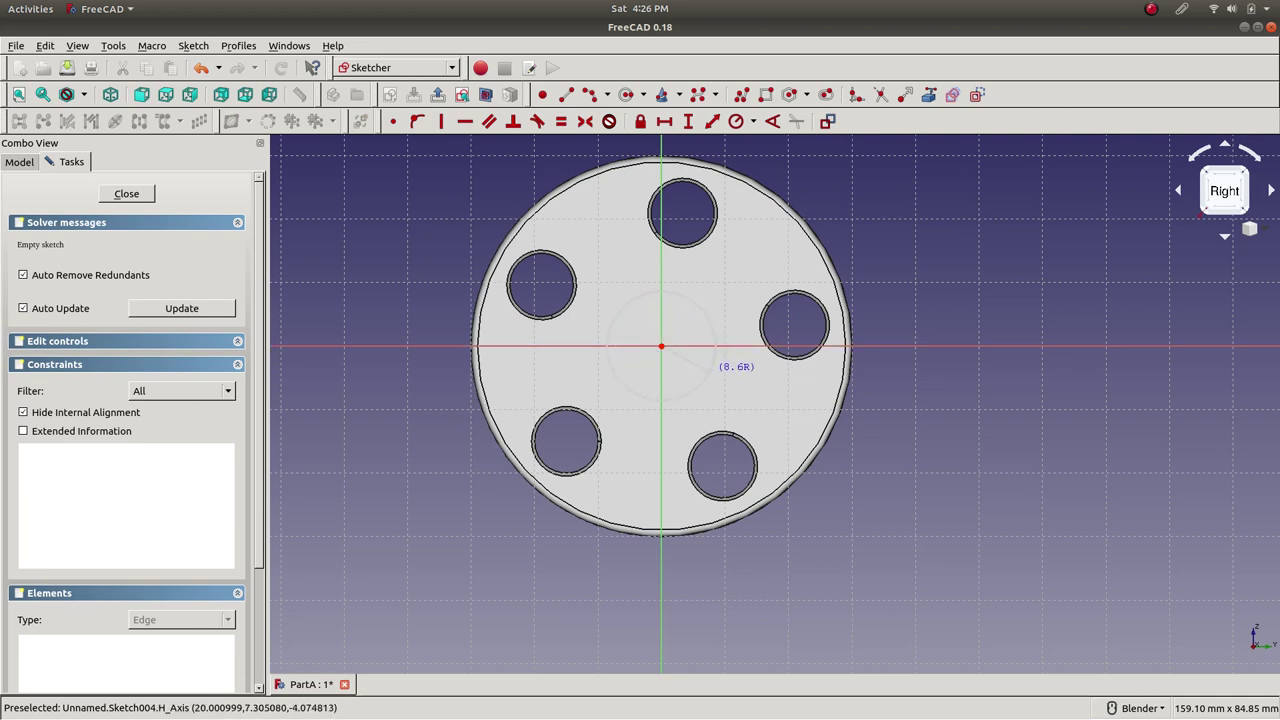
pyautogui.click(716, 346)
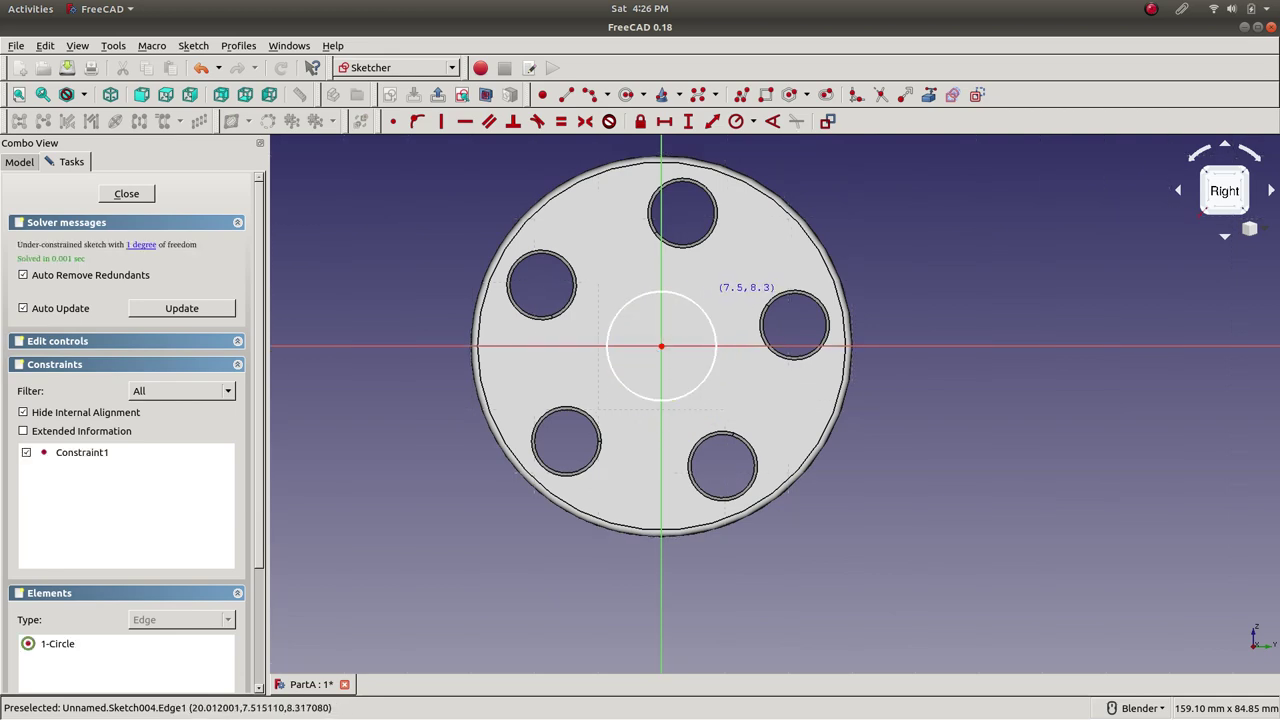
# - Constrain the radius of the central circle to 10 mm
pyautogui.click(699, 307)
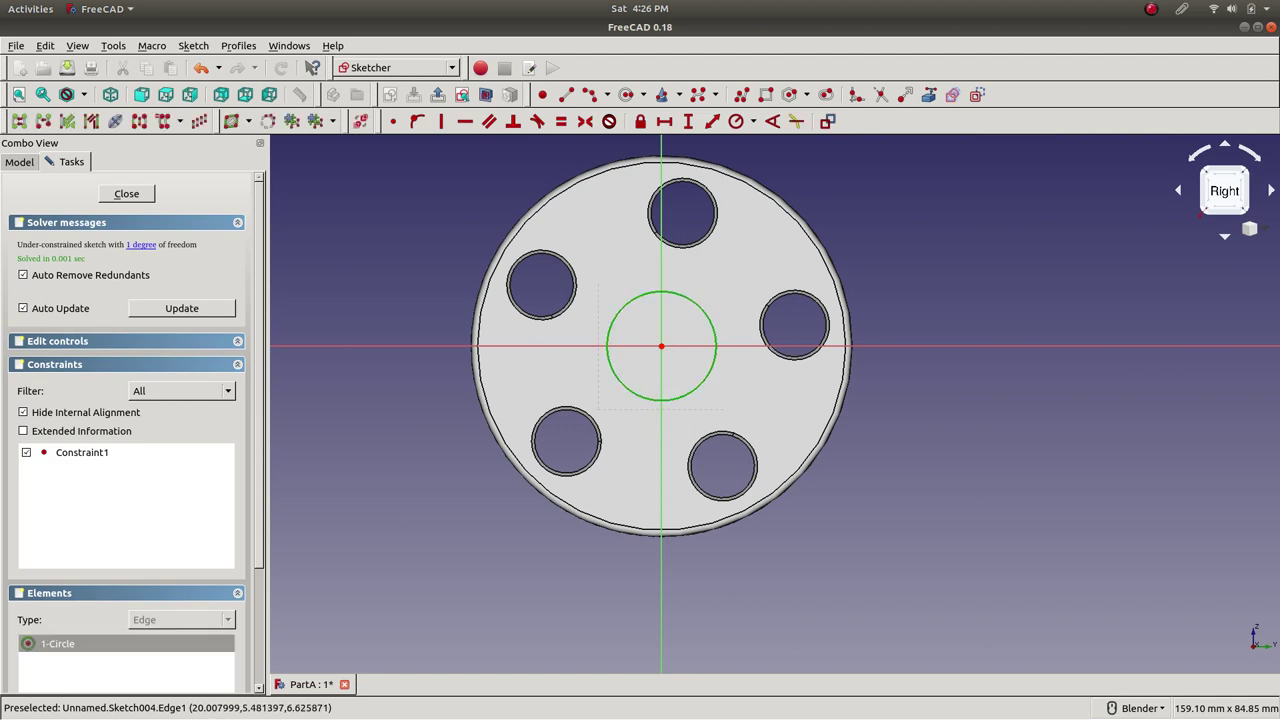
pyautogui.click(736, 121)
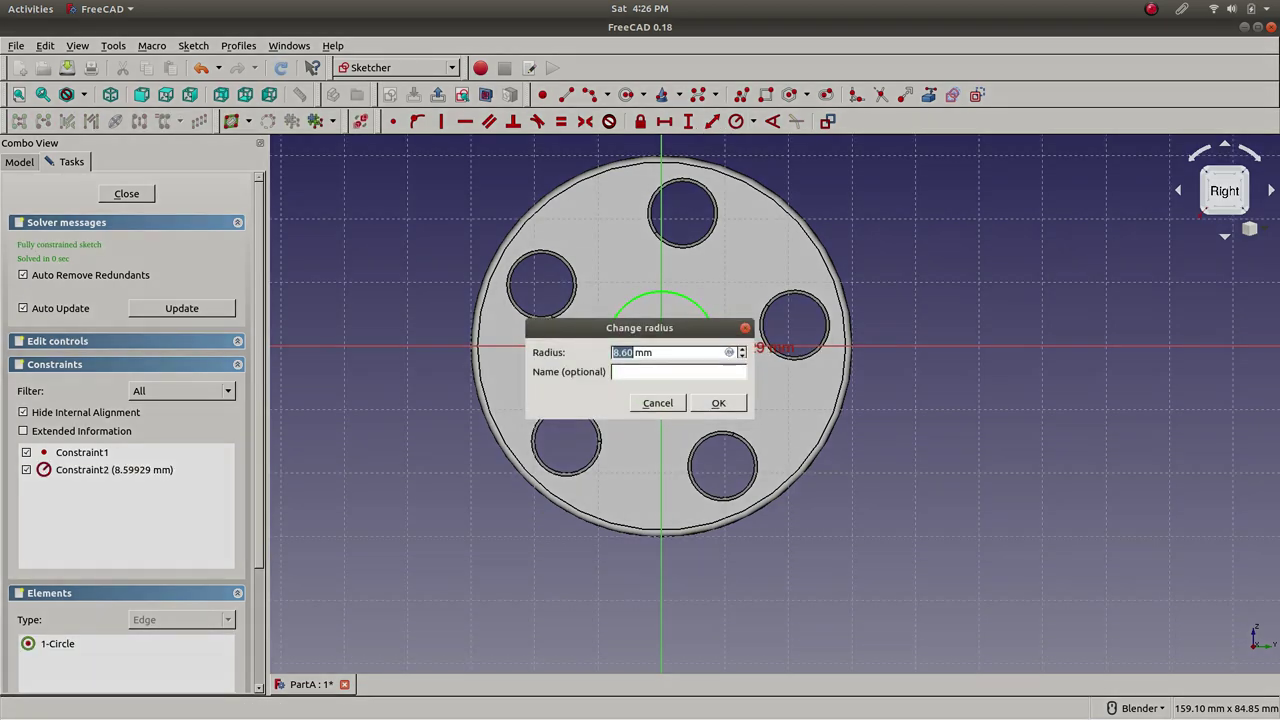
pyautogui.write('10')
pyautogui.press('Return')
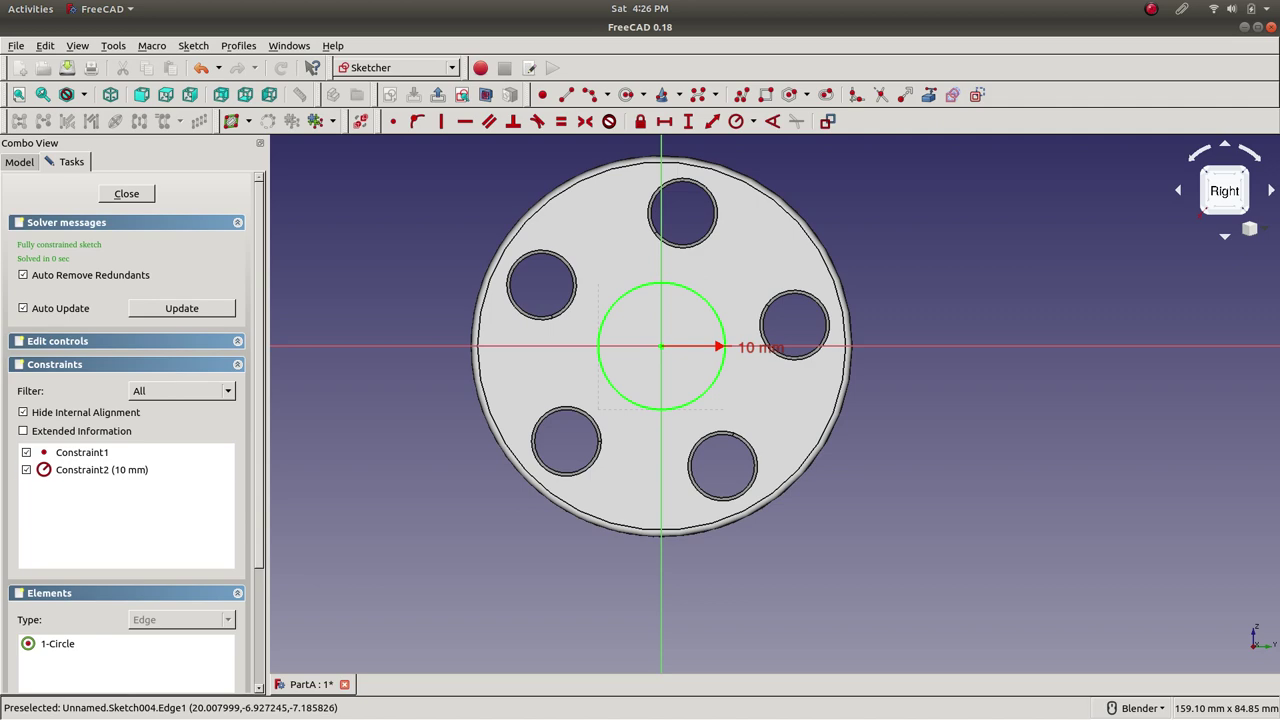
# - Name the circle's radius constraint "Shaft radius", move its dimension label clear of the holes, and close the sketch
pyautogui.click(101, 469)
pyautogui.doubleClick(101, 469)
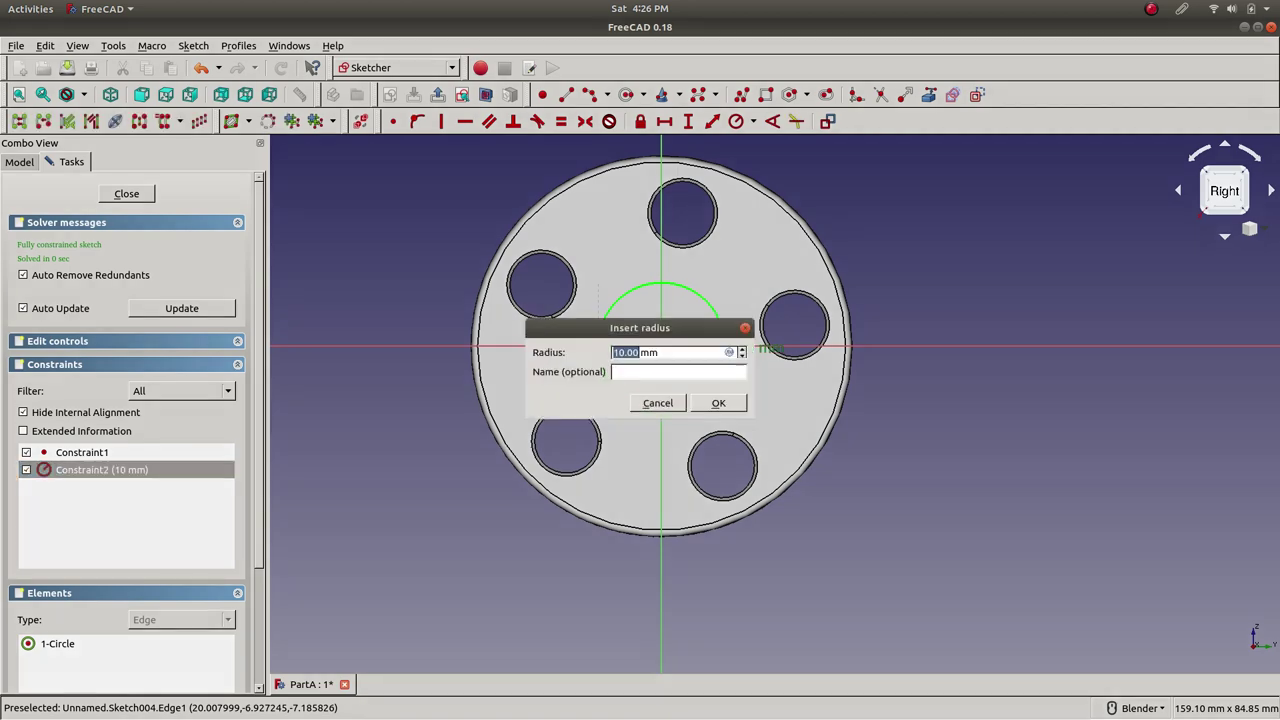
pyautogui.click(614, 371)
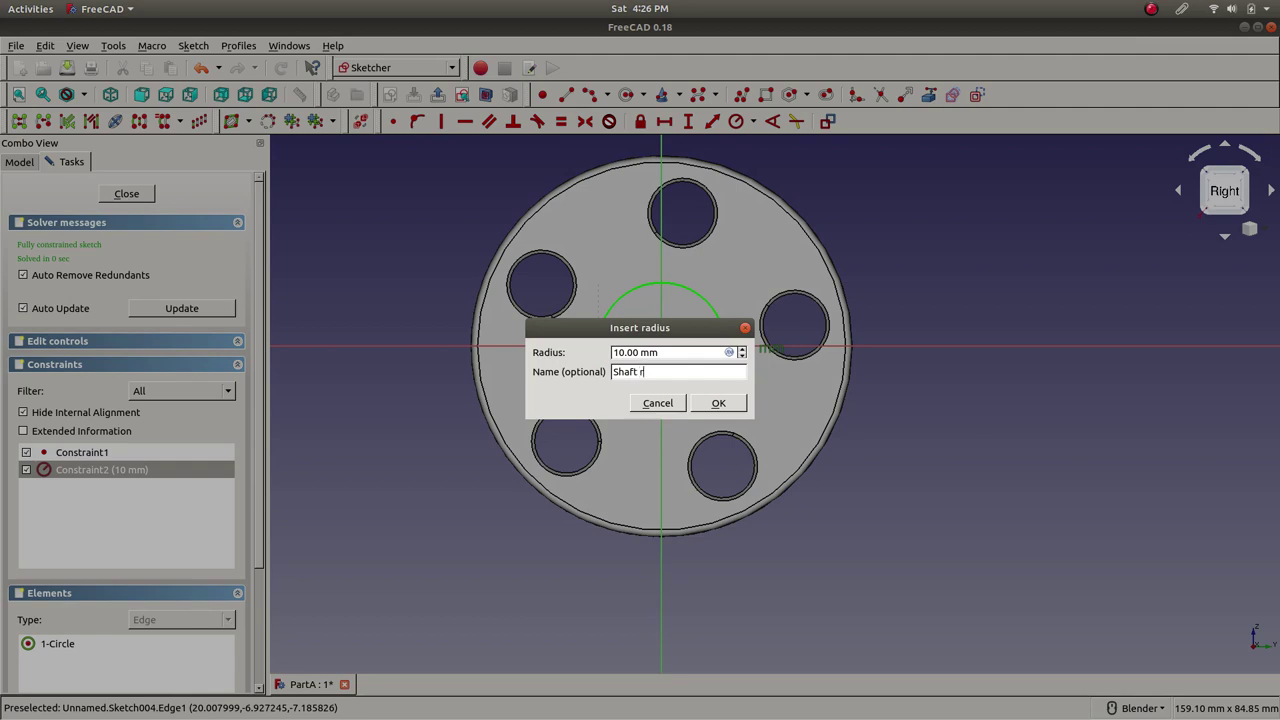
pyautogui.press('Return')
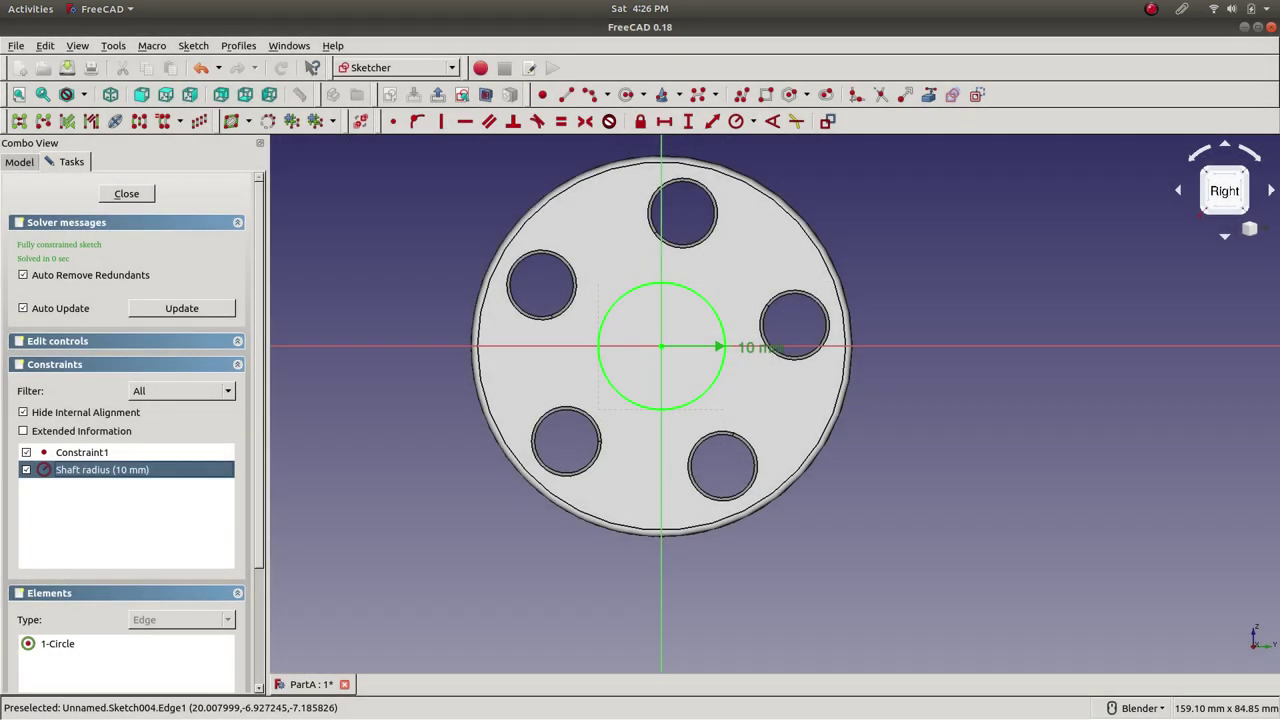
pyautogui.moveTo(760, 347); pyautogui.dragTo(829, 192)
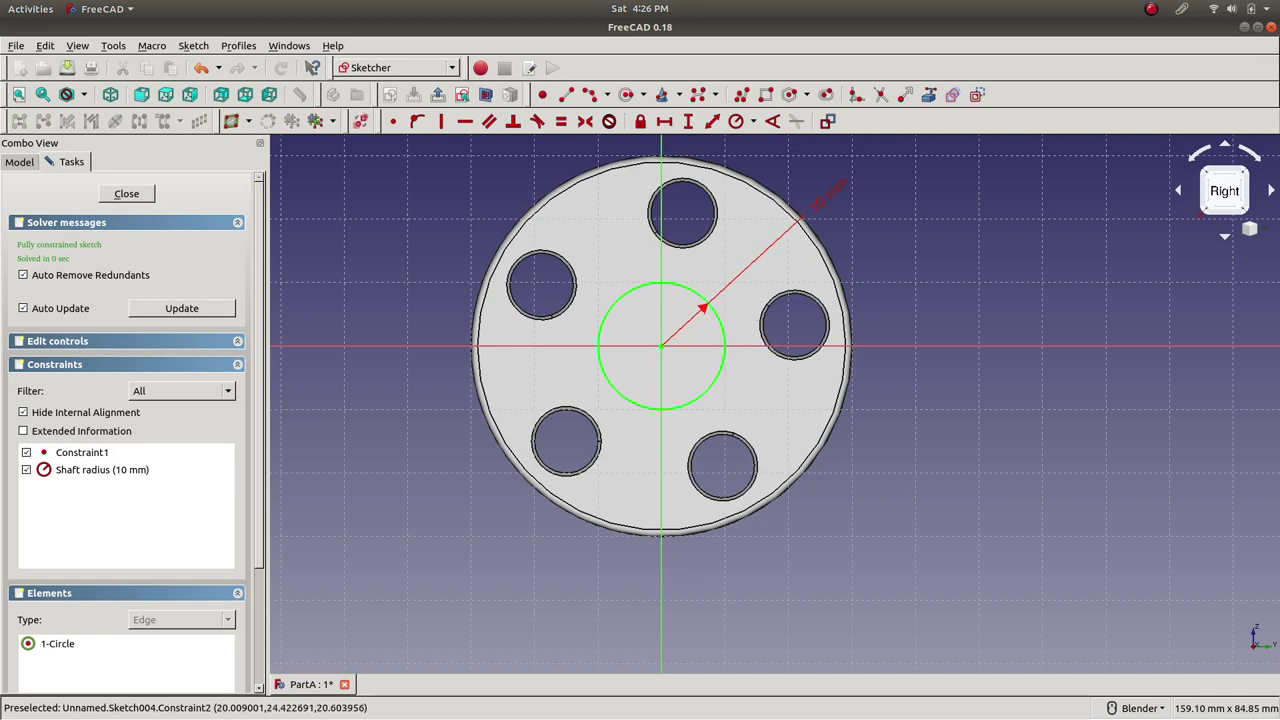
pyautogui.click(126, 193)
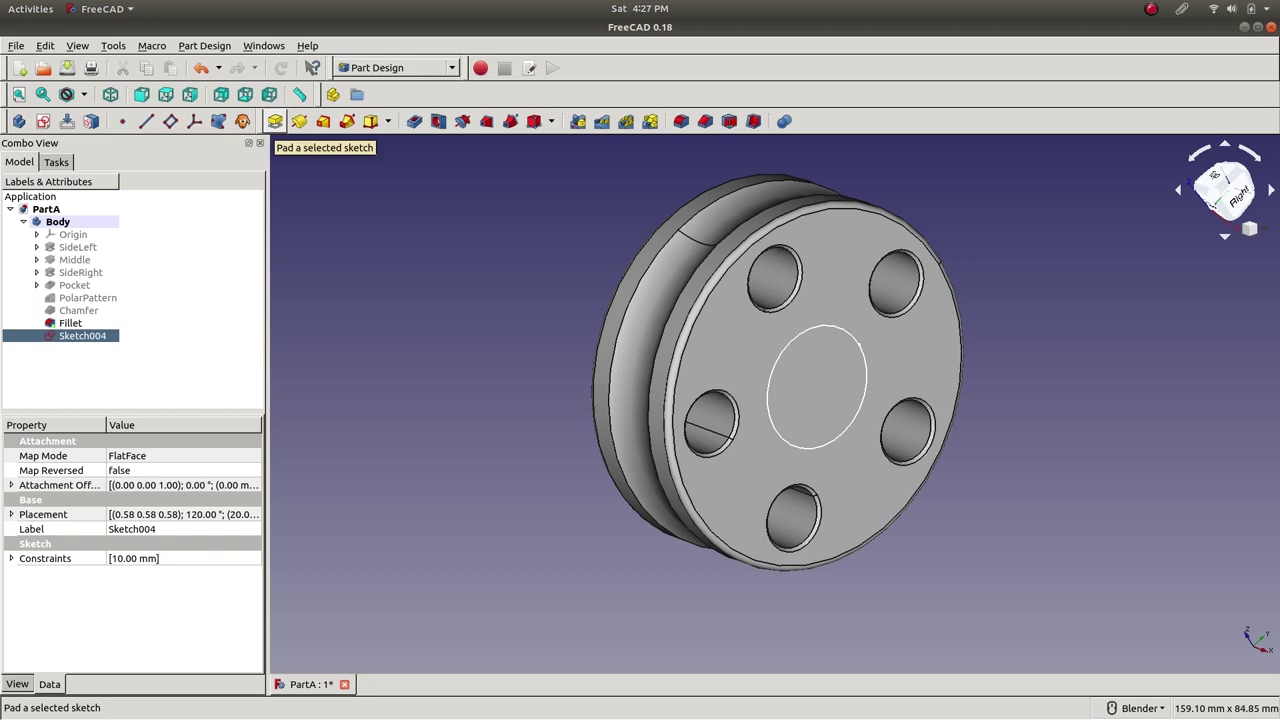
# - Pad the central circle sketch to a length of 15 mm to form the shaft
pyautogui.click(275, 121)
pyautogui.moveTo(622, 338); pyautogui.dragTo(556, 312, button='middle')
pyautogui.scroll(-2, 556, 312)
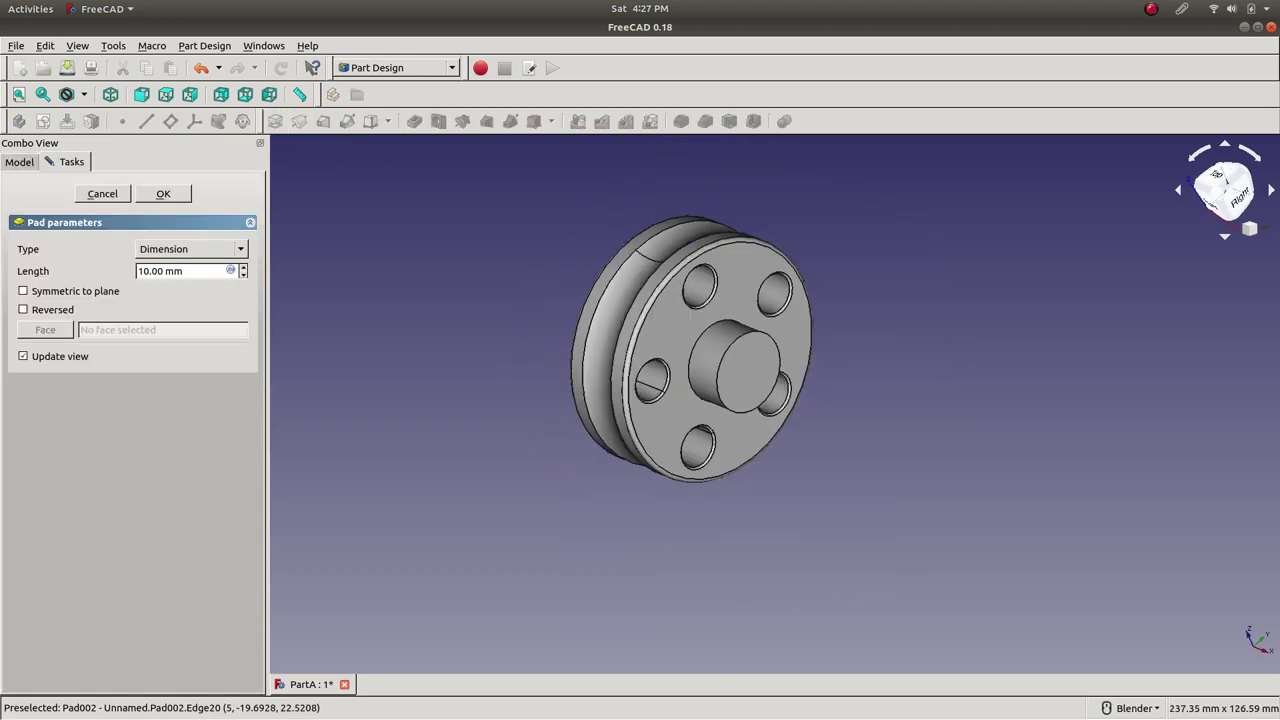
pyautogui.scroll(9, 142, 271)
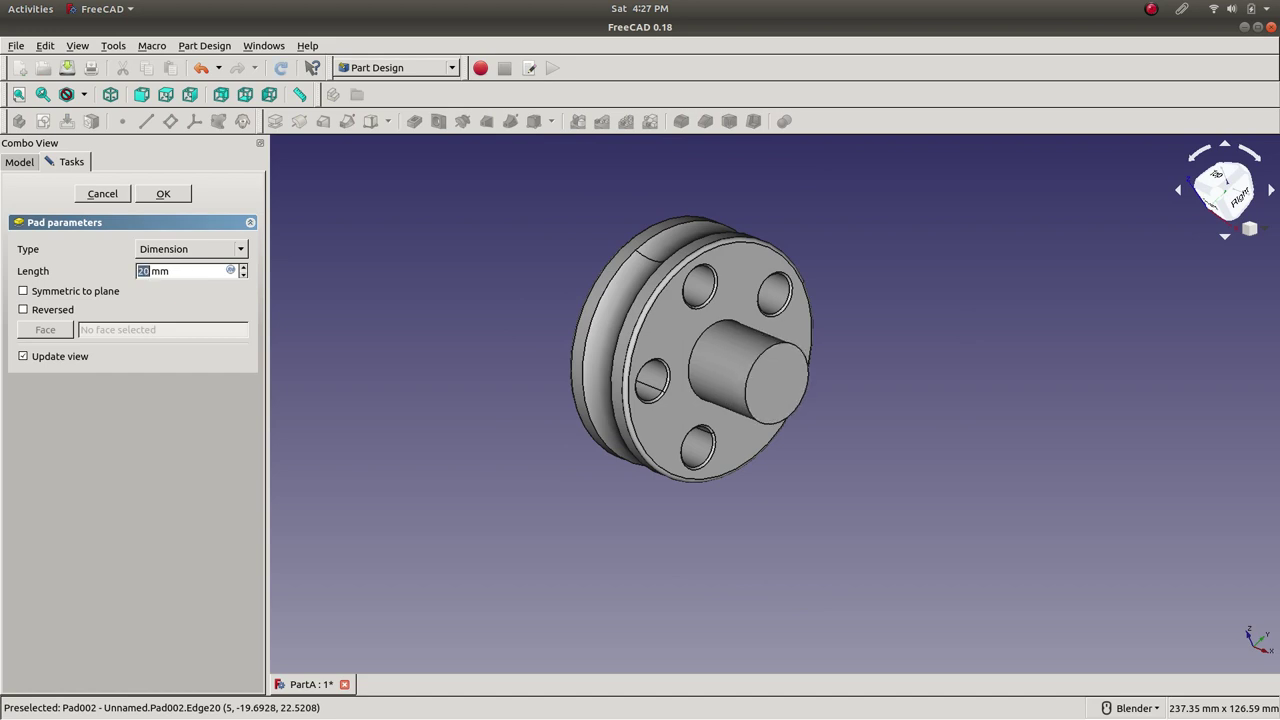
pyautogui.scroll(-4, 142, 271)
pyautogui.scroll(-1, 142, 271)
pyautogui.click(163, 193)
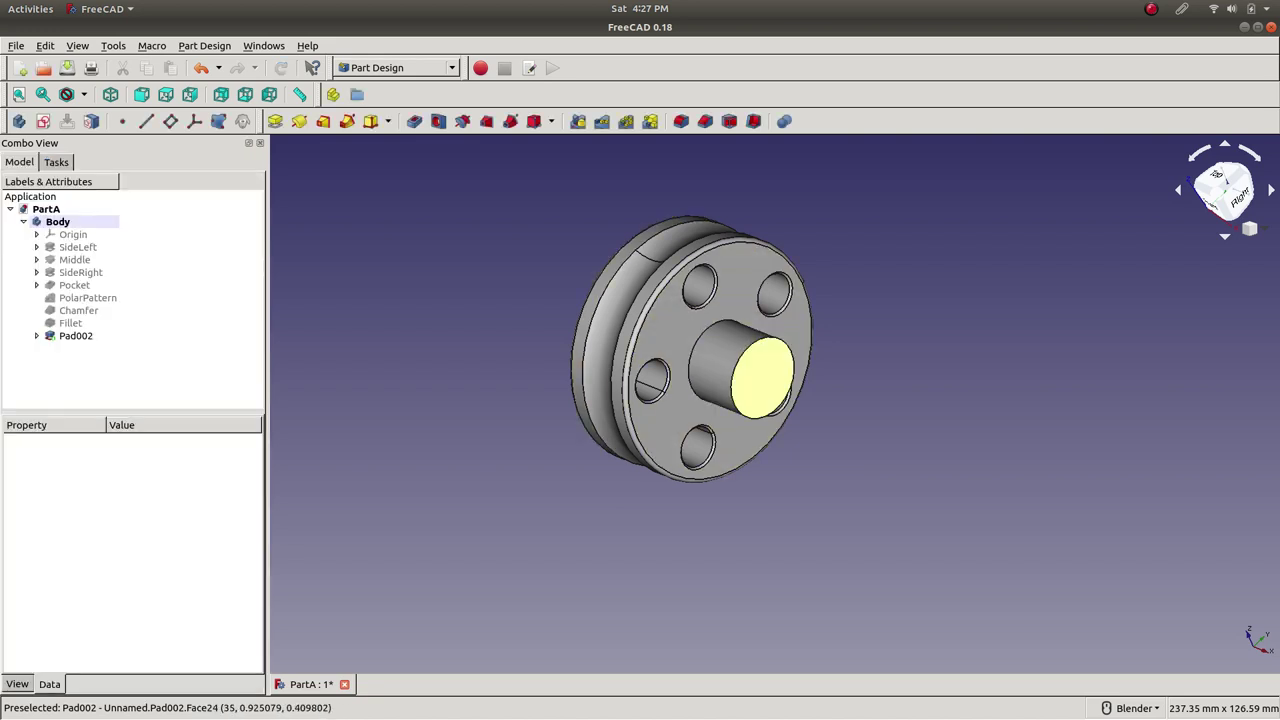
pyautogui.click(762, 377)
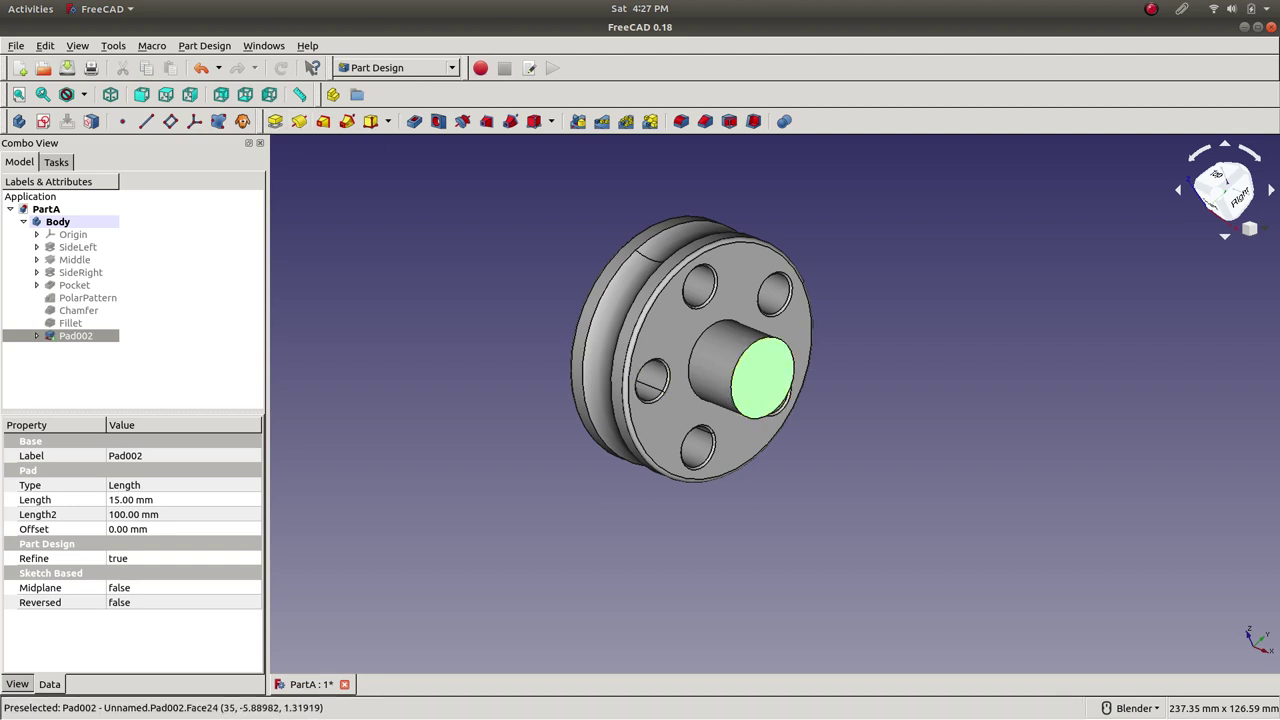
pyautogui.click(275, 121)
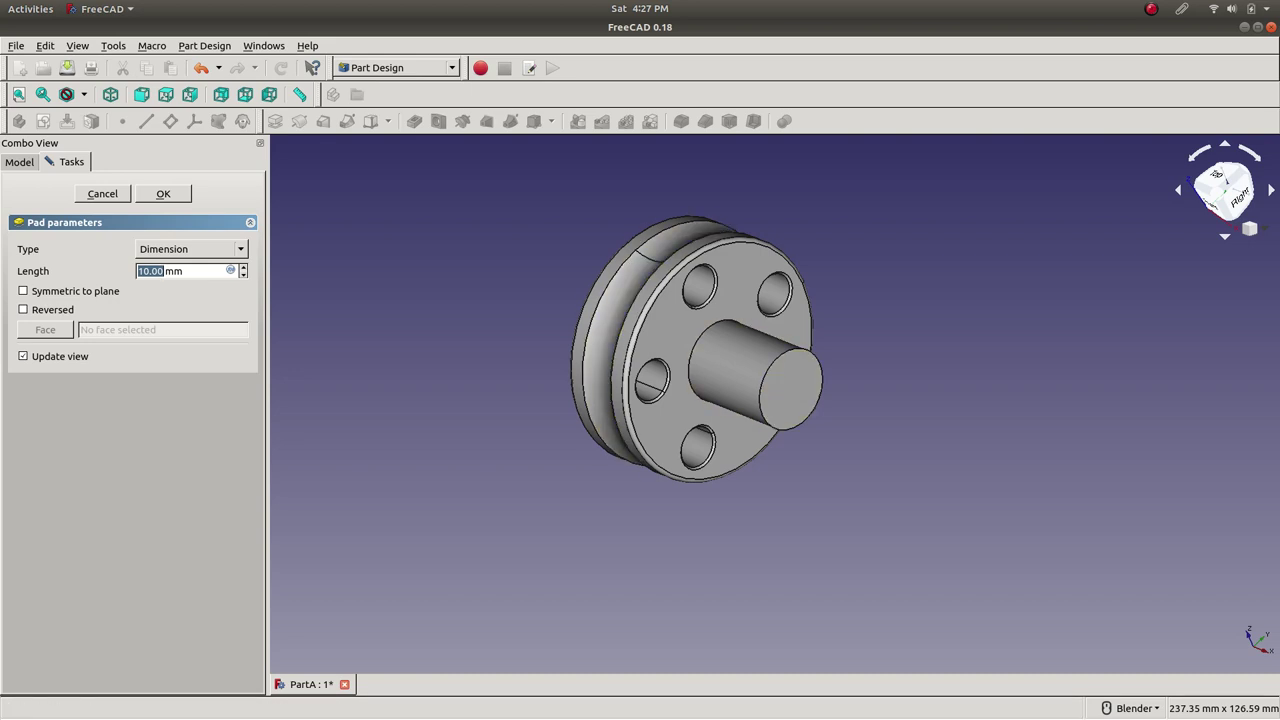
pyautogui.click(1238, 196)
pyautogui.scroll(-2, 950, 515)
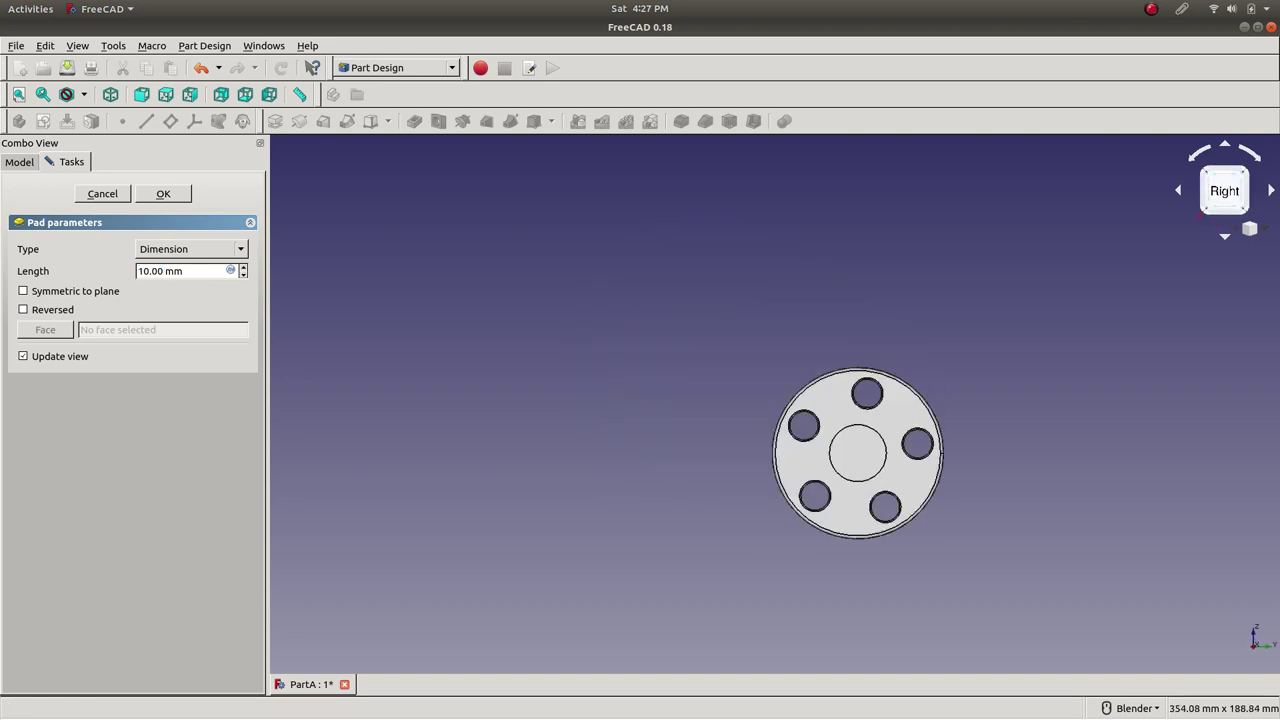
pyautogui.scroll(5, 997, 494)
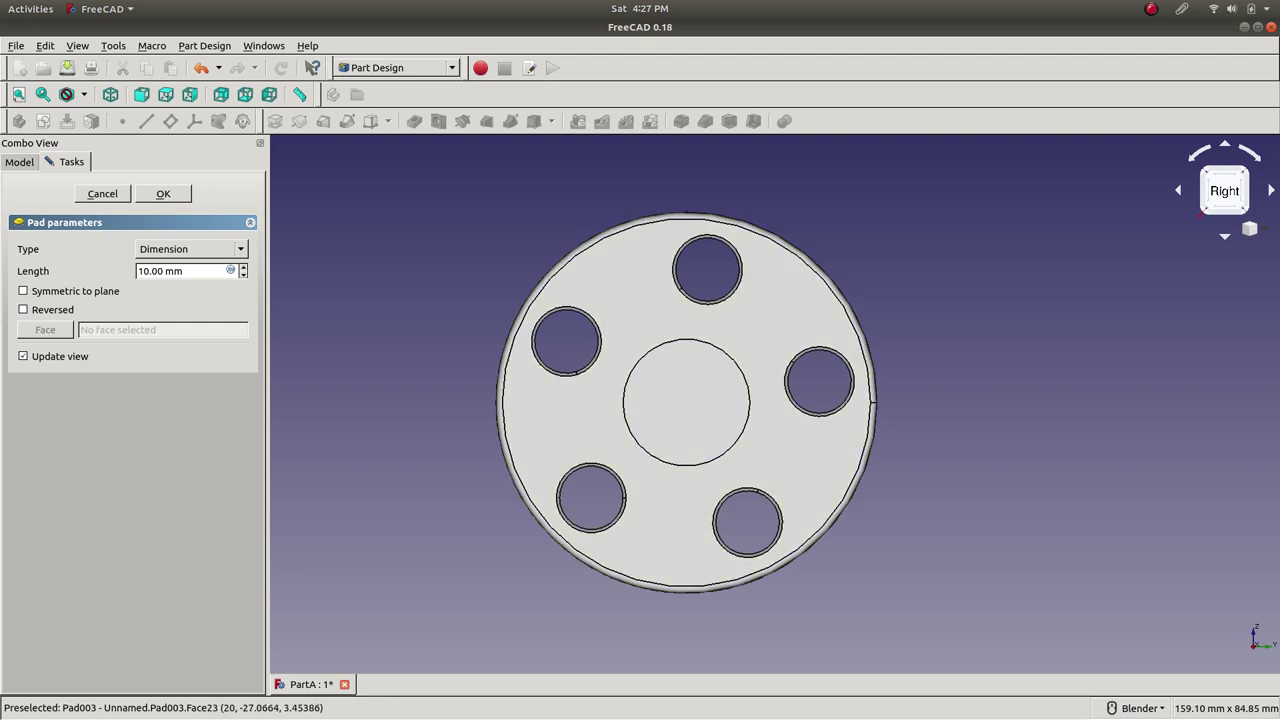
pyautogui.click(102, 193)
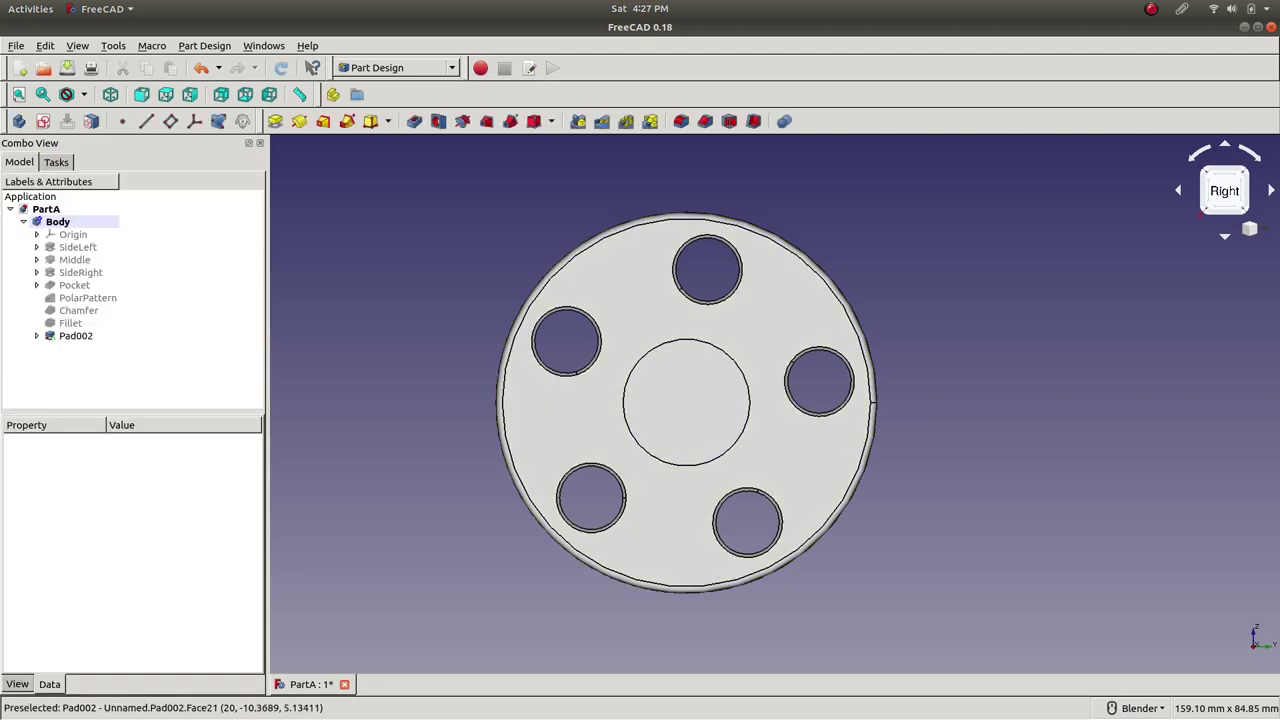
# - Start a sketch on the shaft's end face and draw a circle of about 5 mm radius centred on the origin
pyautogui.click(722, 391)
pyautogui.moveTo(498, 412); pyautogui.dragTo(620, 455, button='middle')
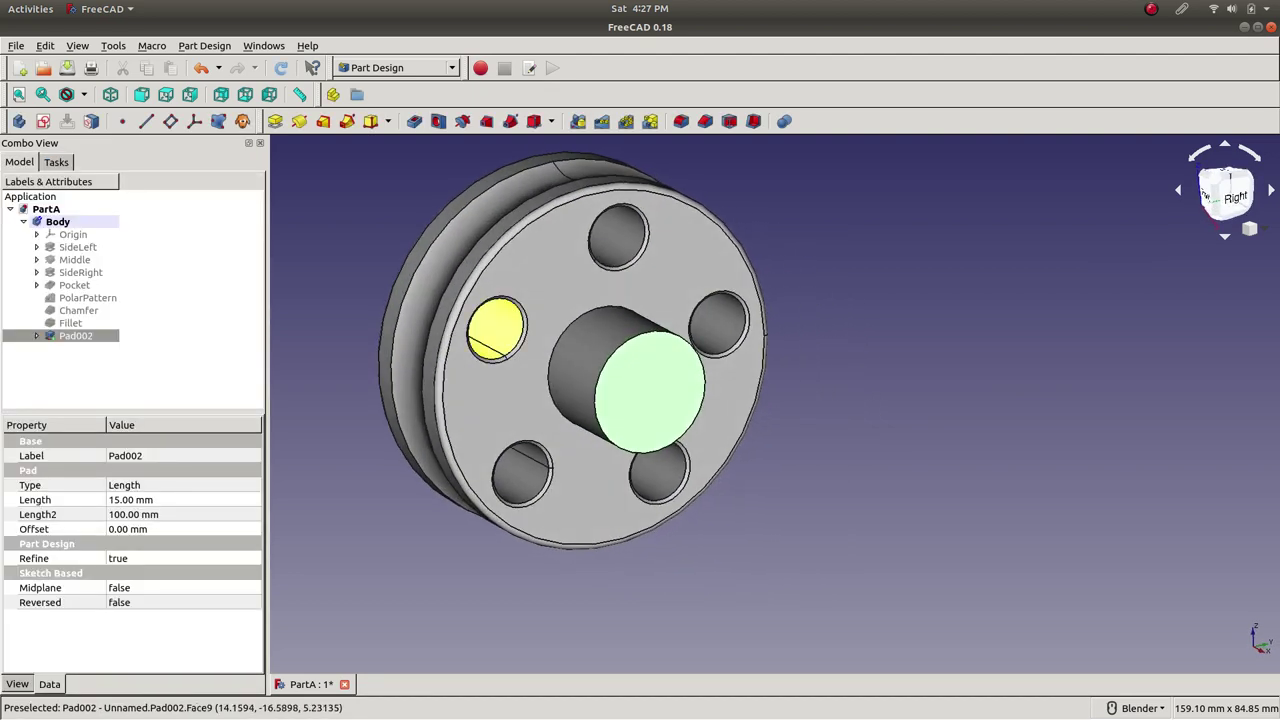
pyautogui.click(43, 121)
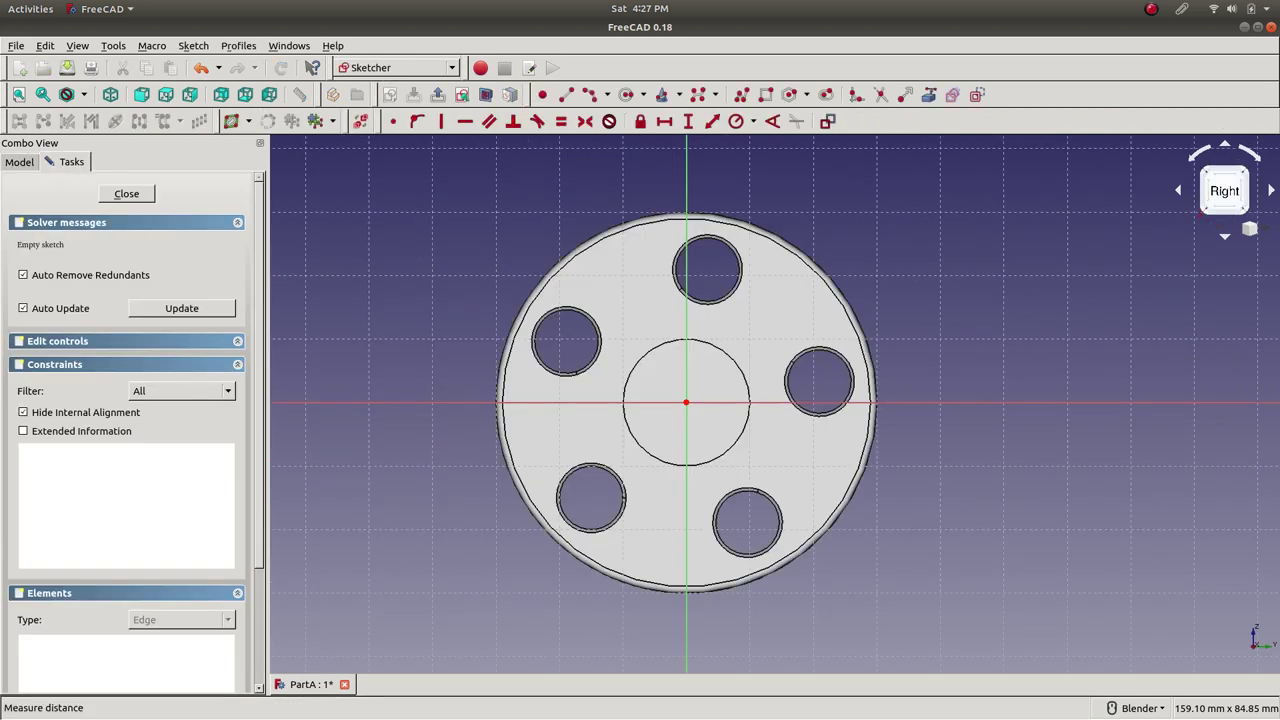
pyautogui.click(626, 94)
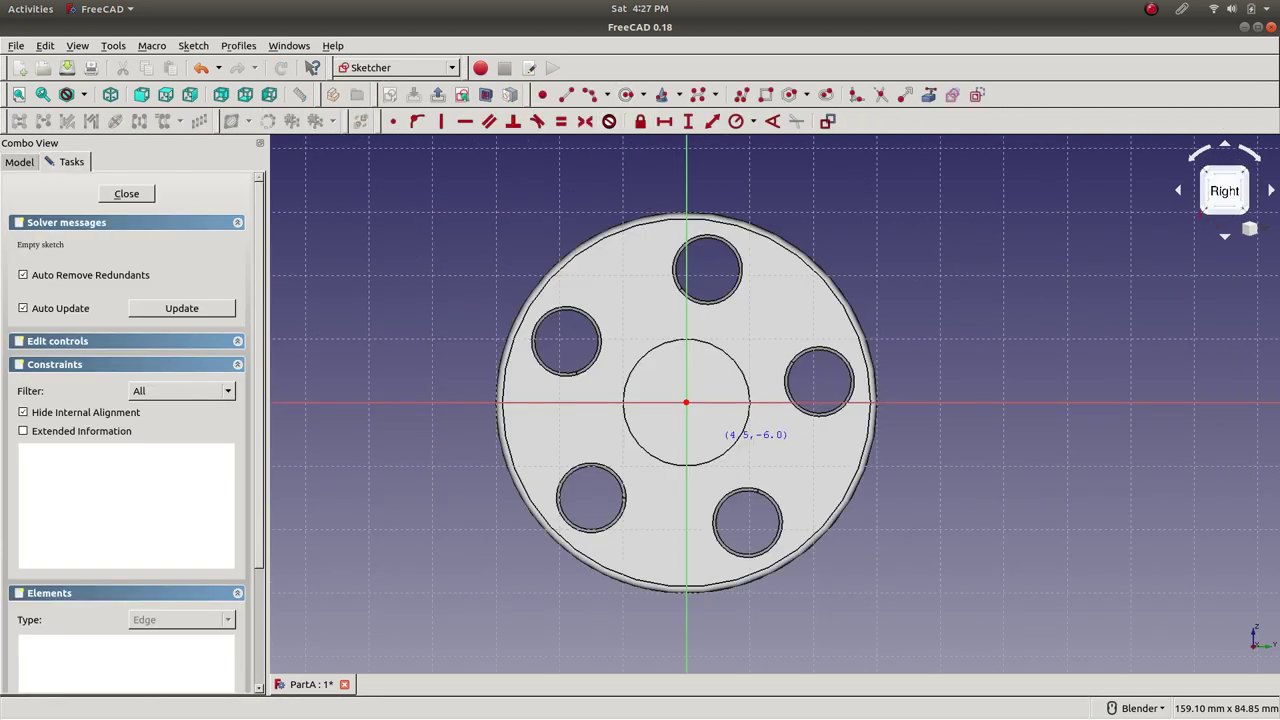
pyautogui.click(686, 402)
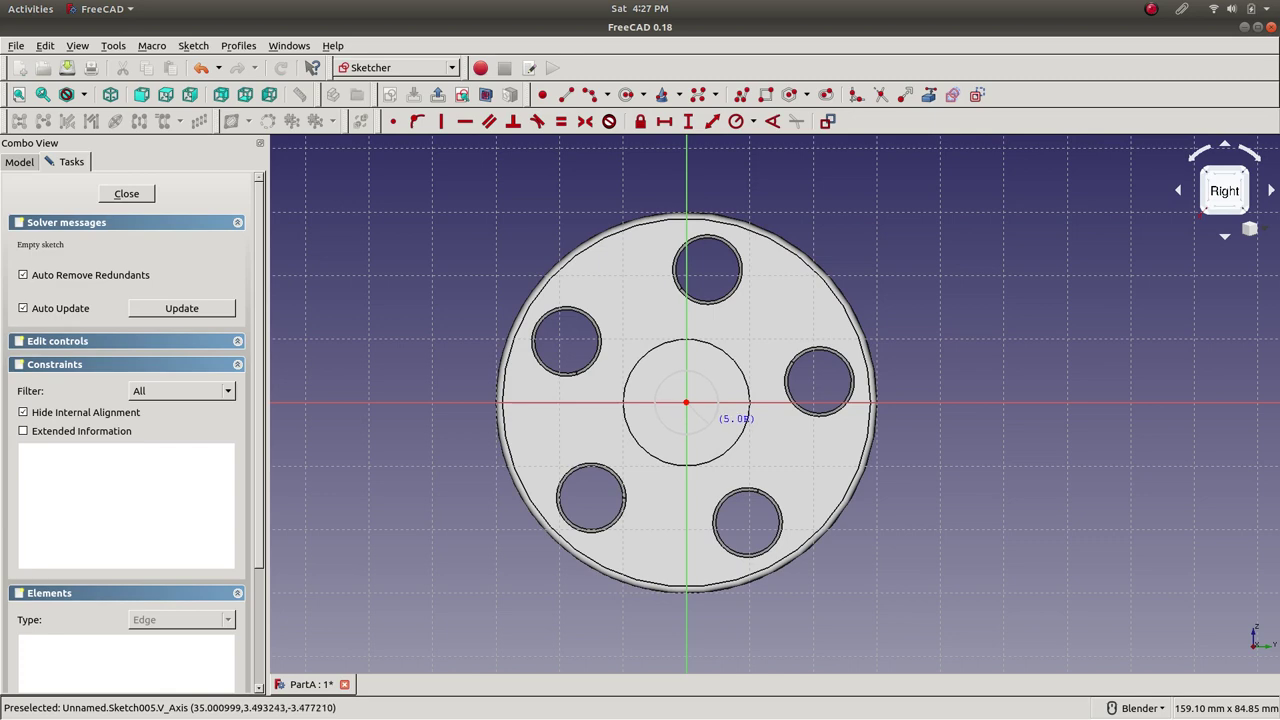
pyautogui.click(716, 414)
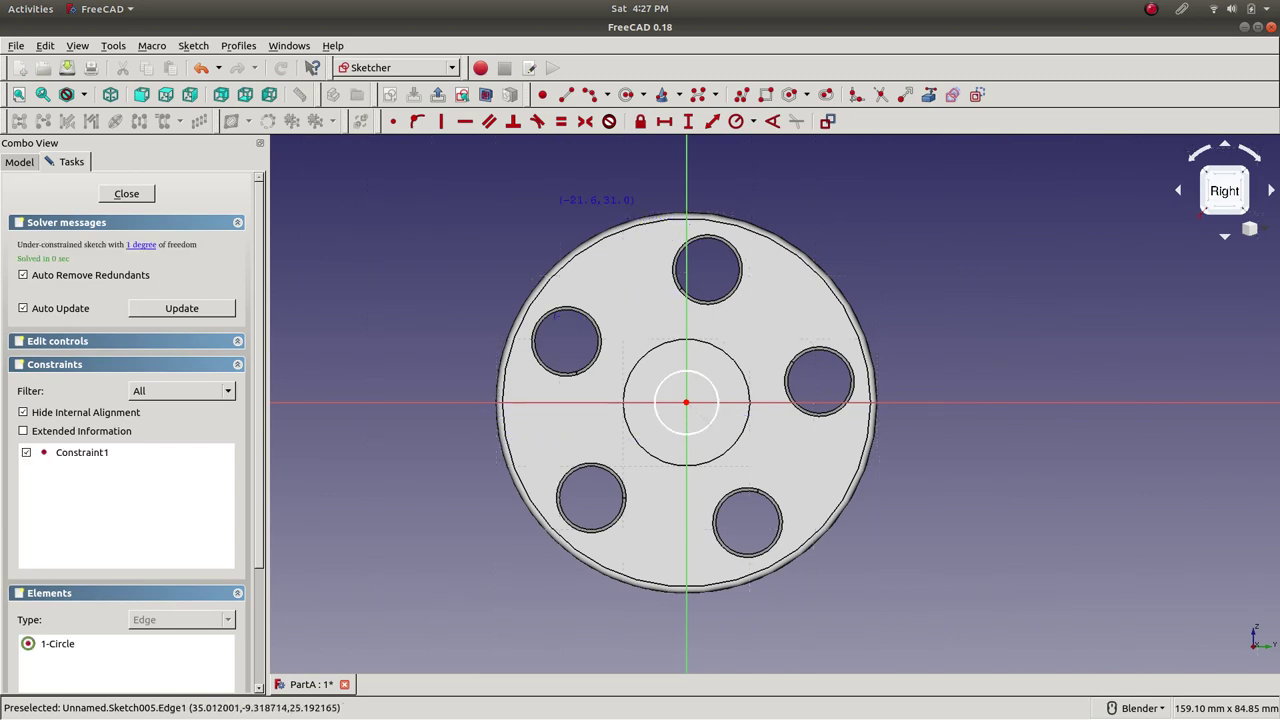
# - Constrain the radius of the new circle to 8 mm
pyautogui.click(717, 394)
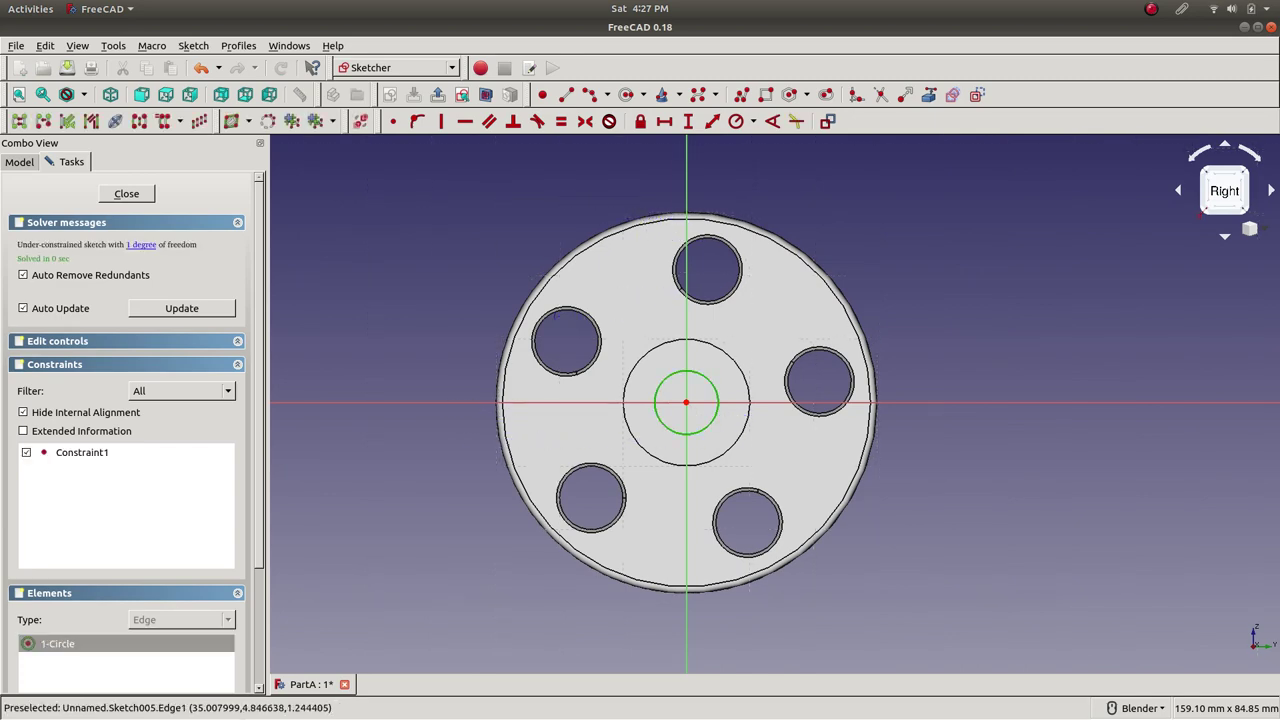
pyautogui.click(736, 121)
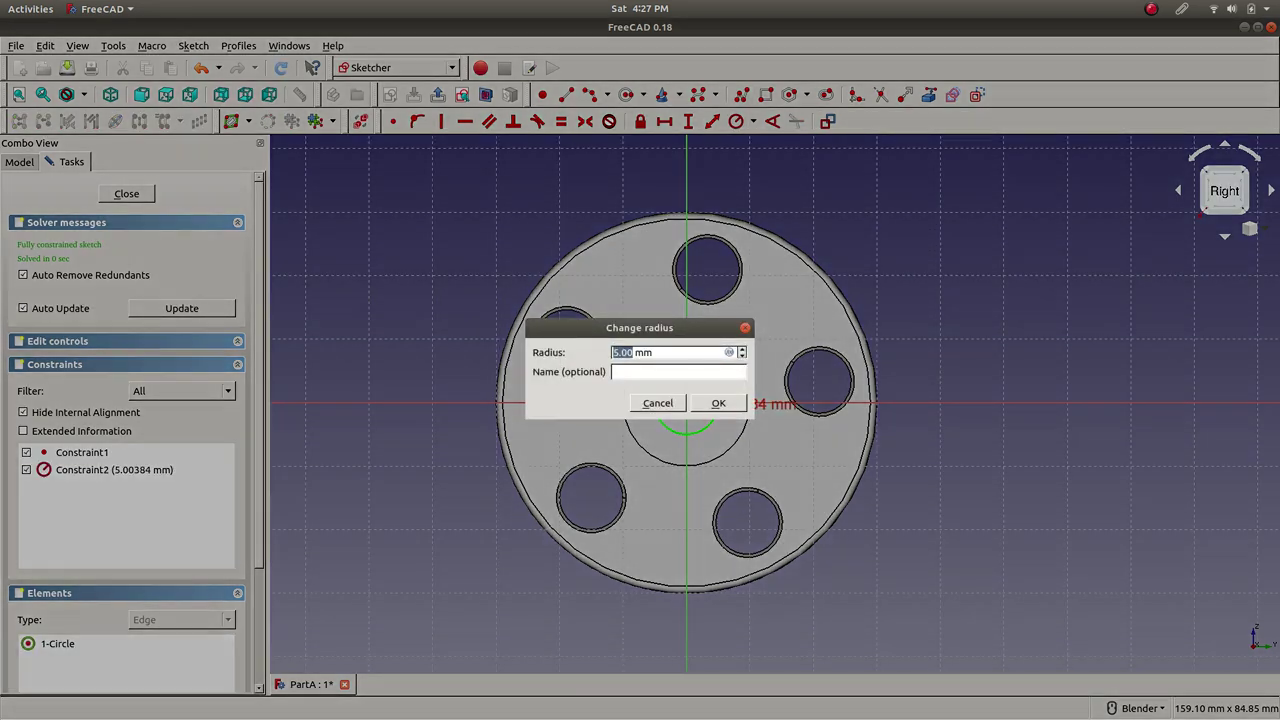
pyautogui.write('8')
pyautogui.press('Return')
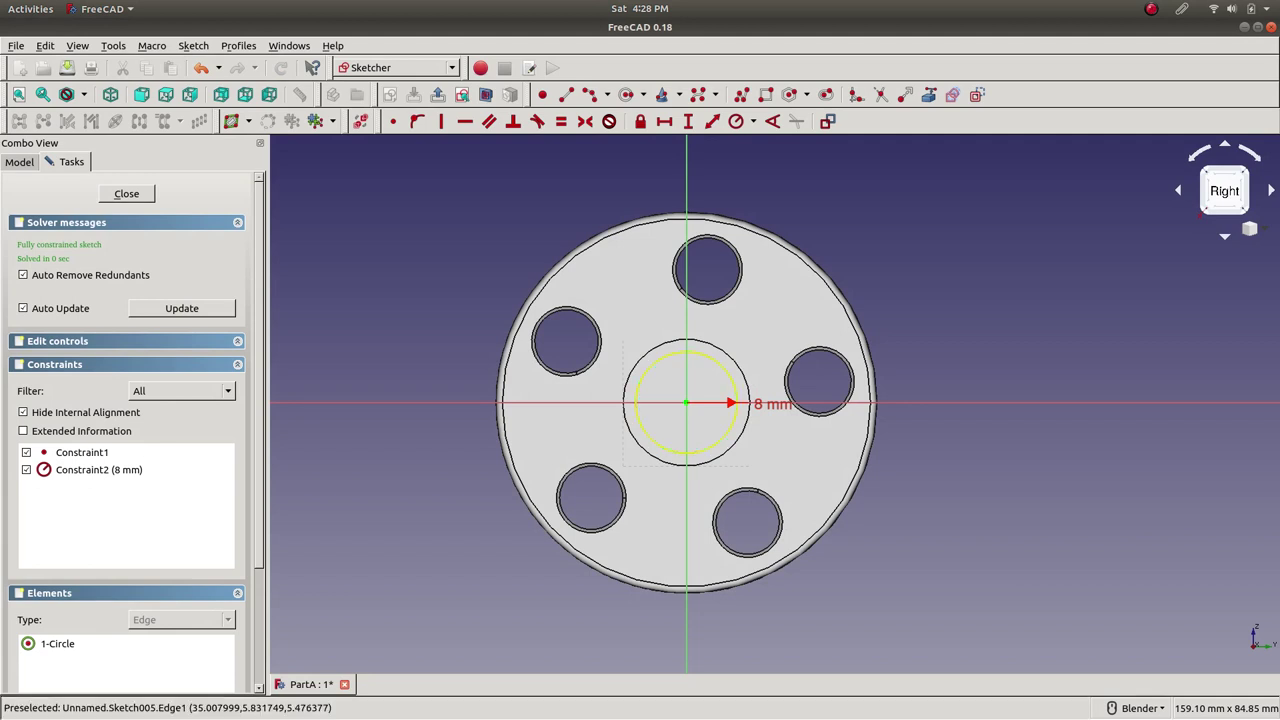
# - Move the radius label outside the wheel, change the circle's radius to 7 mm, and close the sketch
pyautogui.moveTo(771, 404); pyautogui.dragTo(910, 219)
pyautogui.doubleClick(910, 219)
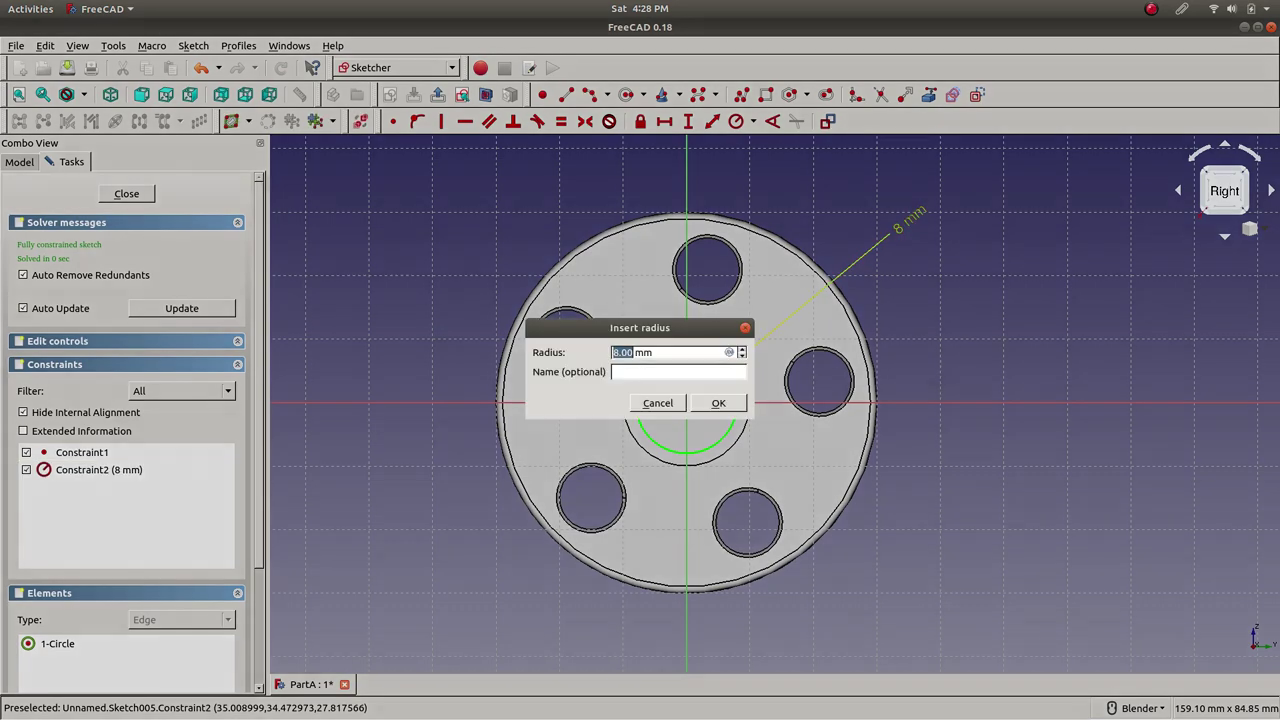
pyautogui.write('7')
pyautogui.press('Return')
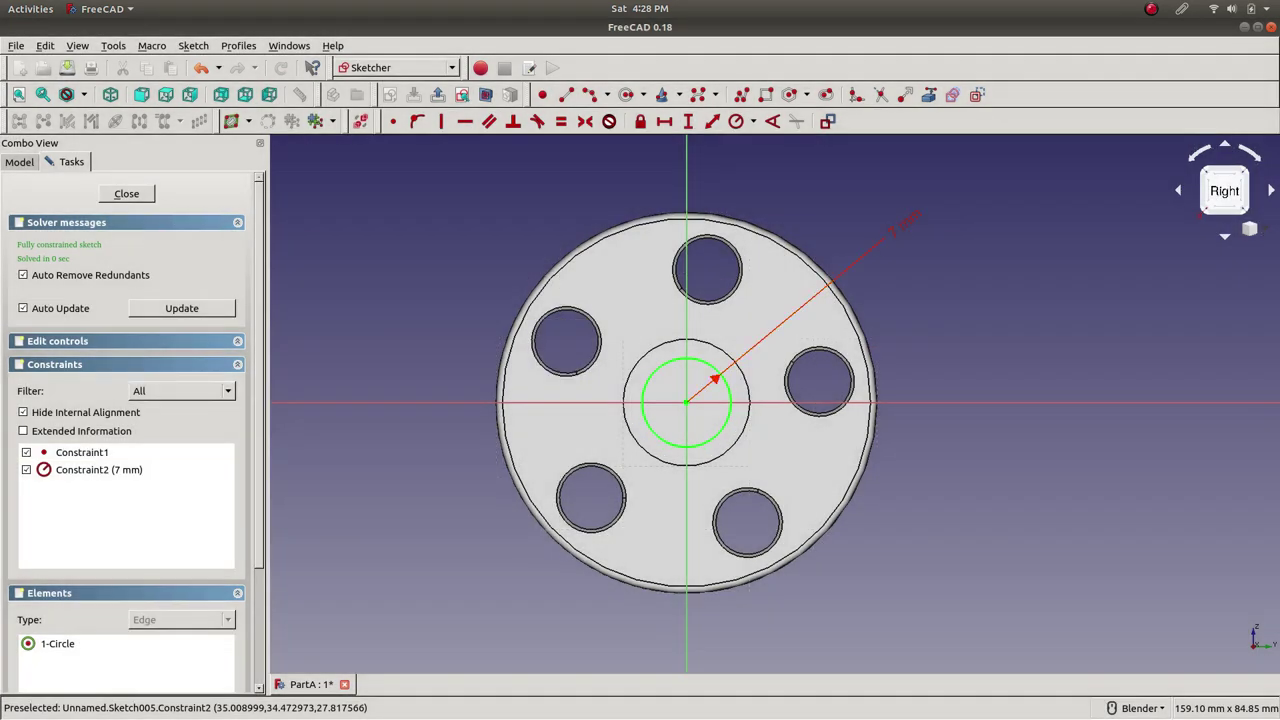
pyautogui.click(126, 193)
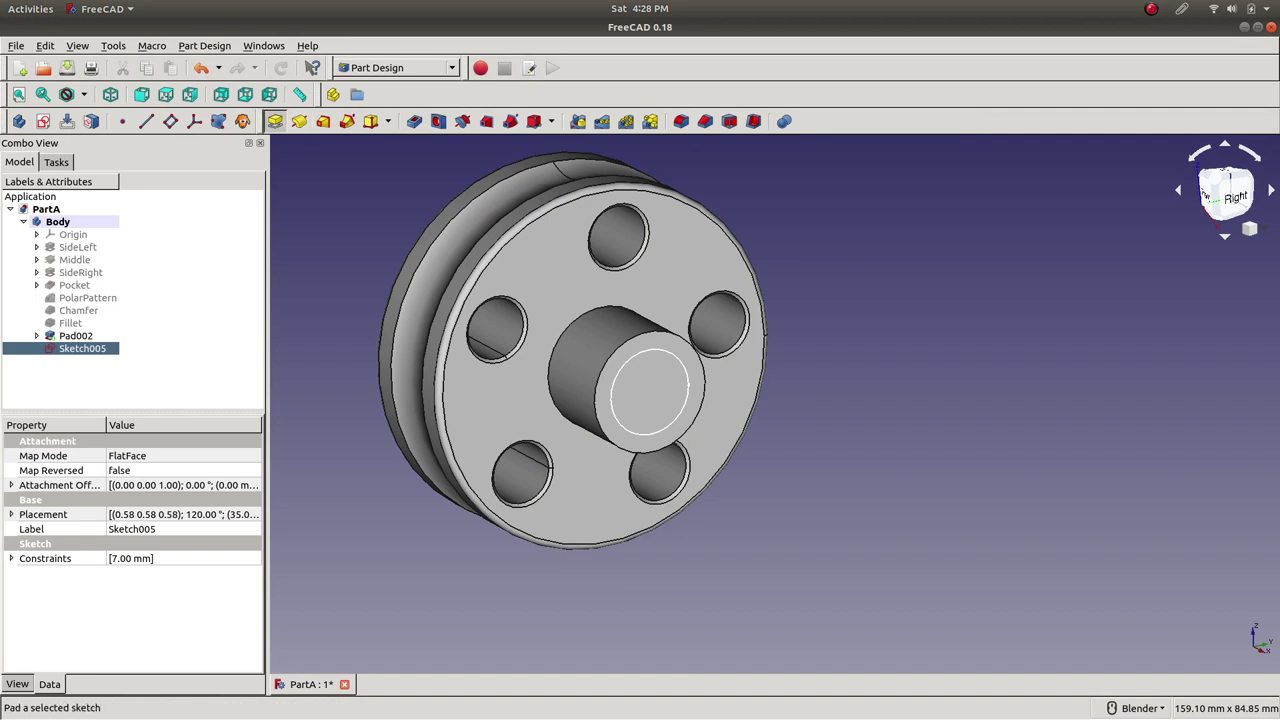
# - Pad the circle sketch on the shaft's end to a length of 8 mm as a narrower shaft section
pyautogui.click(275, 121)
pyautogui.write('5')
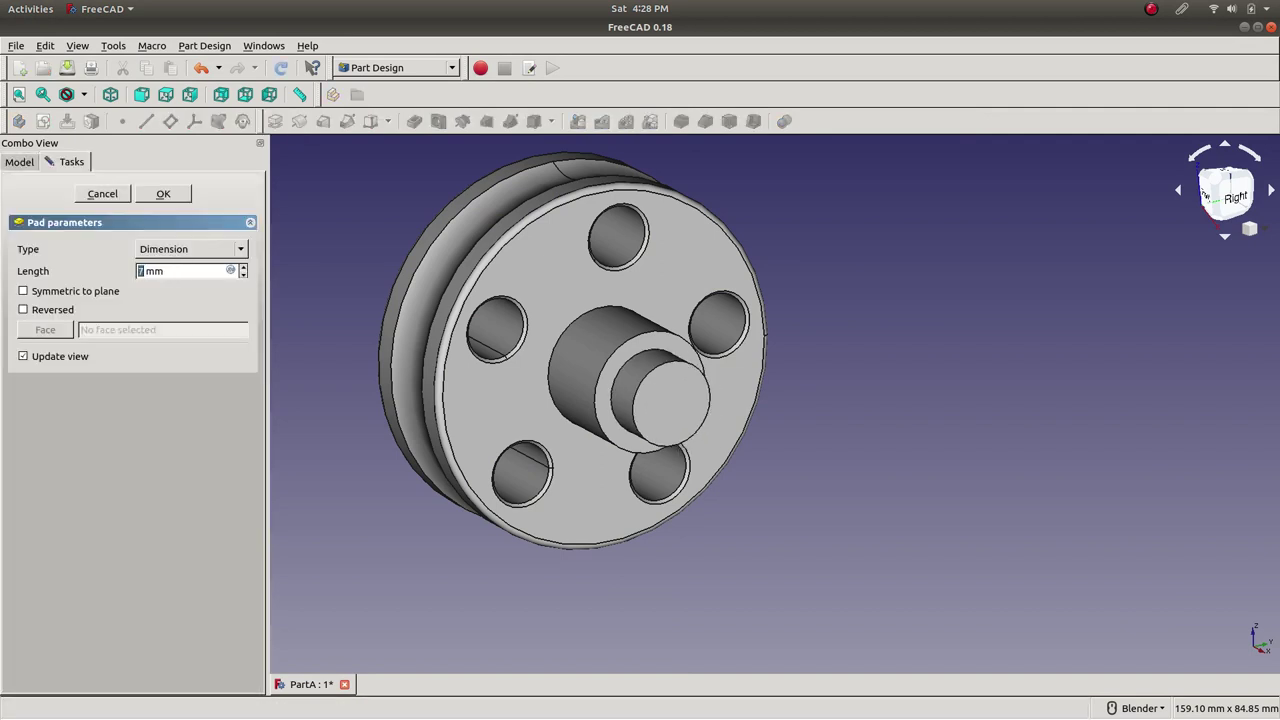
pyautogui.press('Up')
pyautogui.press('Down')
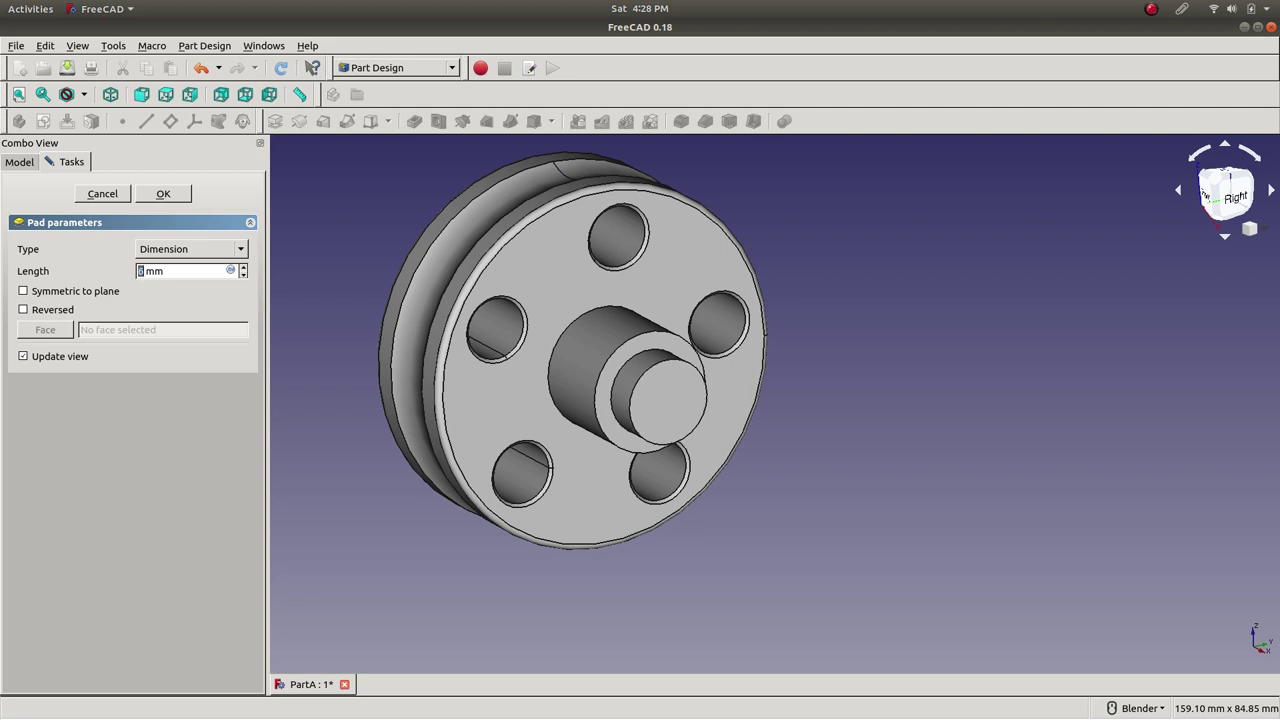
pyautogui.press('Up')
pyautogui.press('Up')
pyautogui.press('Down')
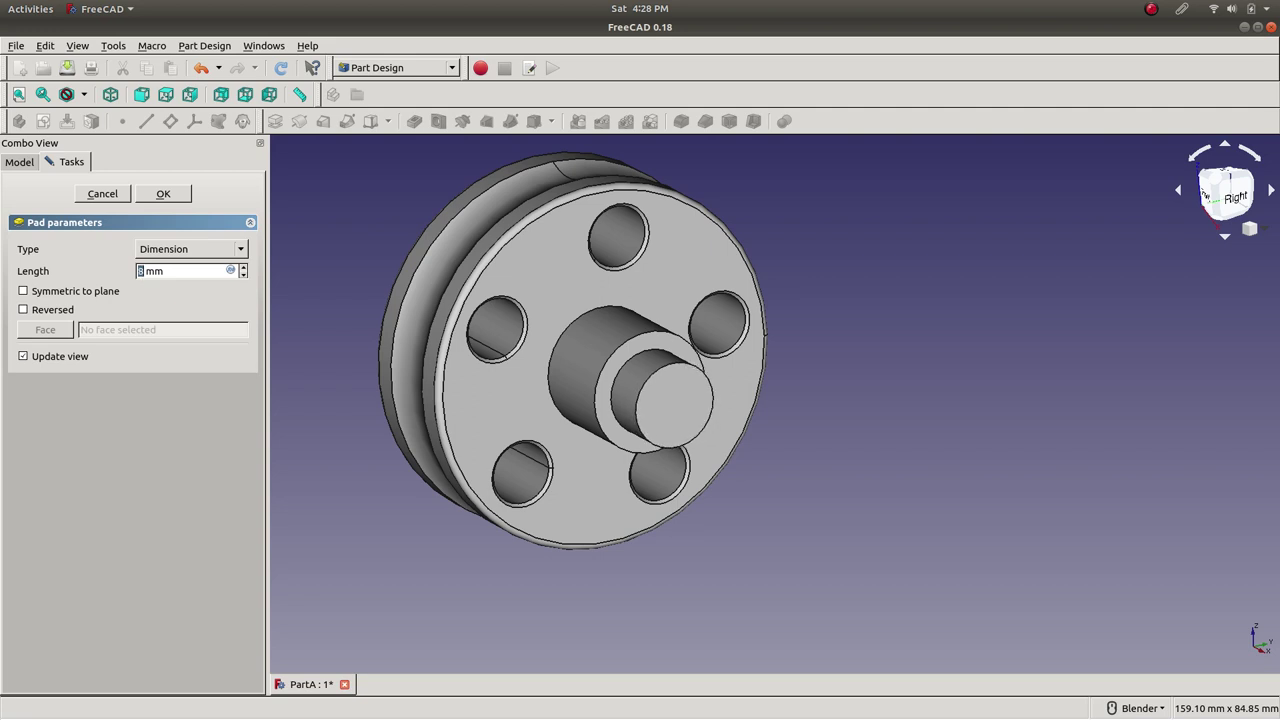
pyautogui.press('Return')
pyautogui.scroll(-5, 736, 393)
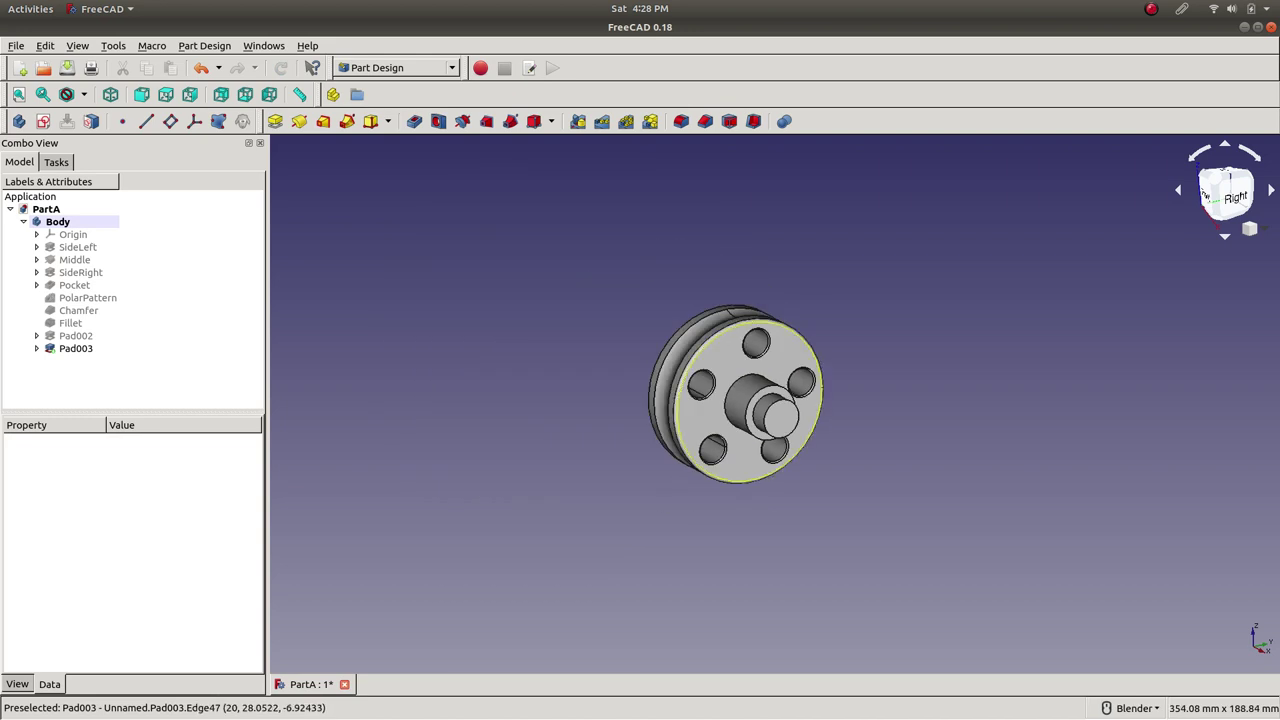
# - Examine the stepped shaft from several angles, checking its wider section and the features that form it
pyautogui.moveTo(640, 400); pyautogui.dragTo(740, 415, button='middle')
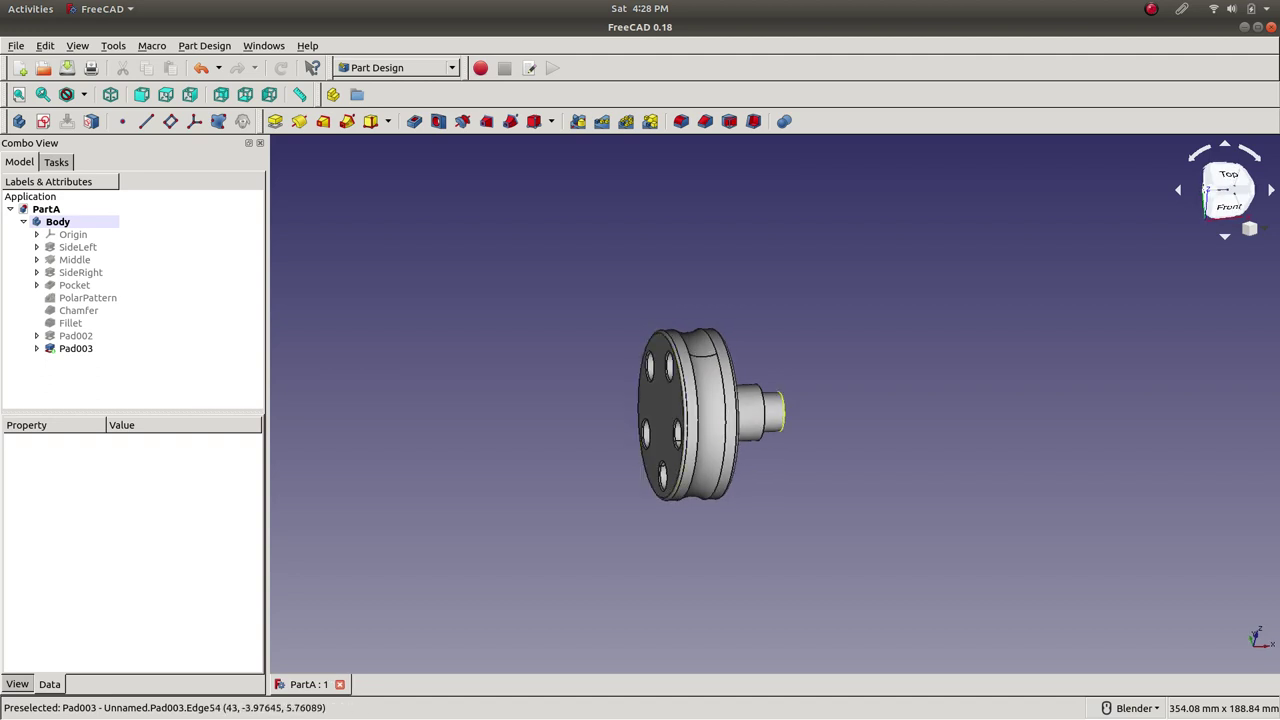
pyautogui.click(749, 404)
pyautogui.moveTo(784, 420); pyautogui.dragTo(752, 410, button='middle')
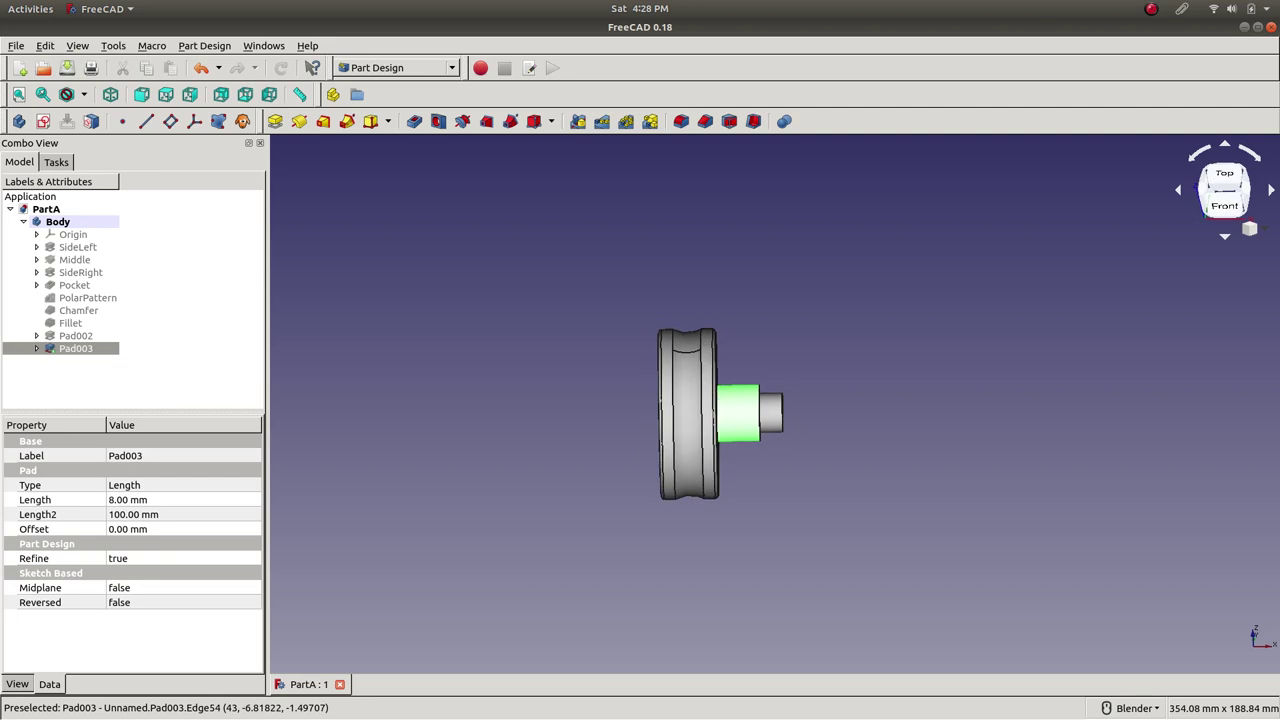
pyautogui.click(75, 336)
pyautogui.click(75, 372)
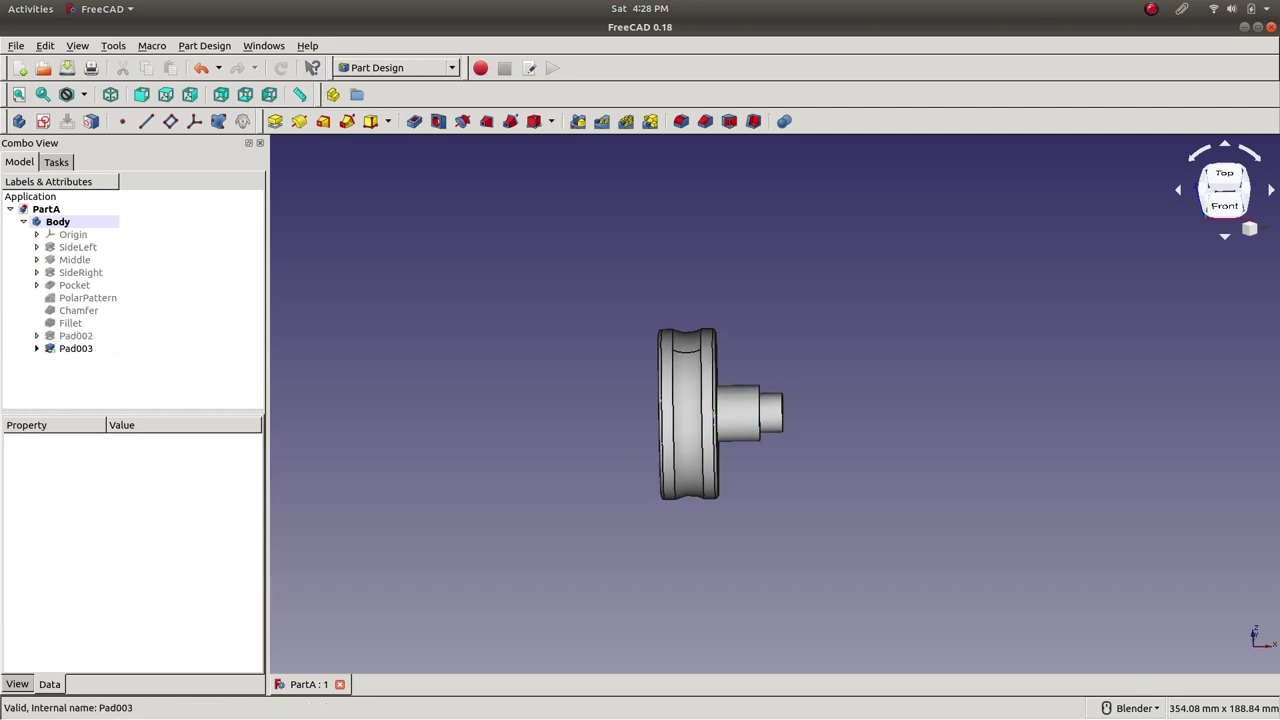
pyautogui.click(75, 348)
pyautogui.moveTo(715, 415); pyautogui.dragTo(750, 408, button='middle')
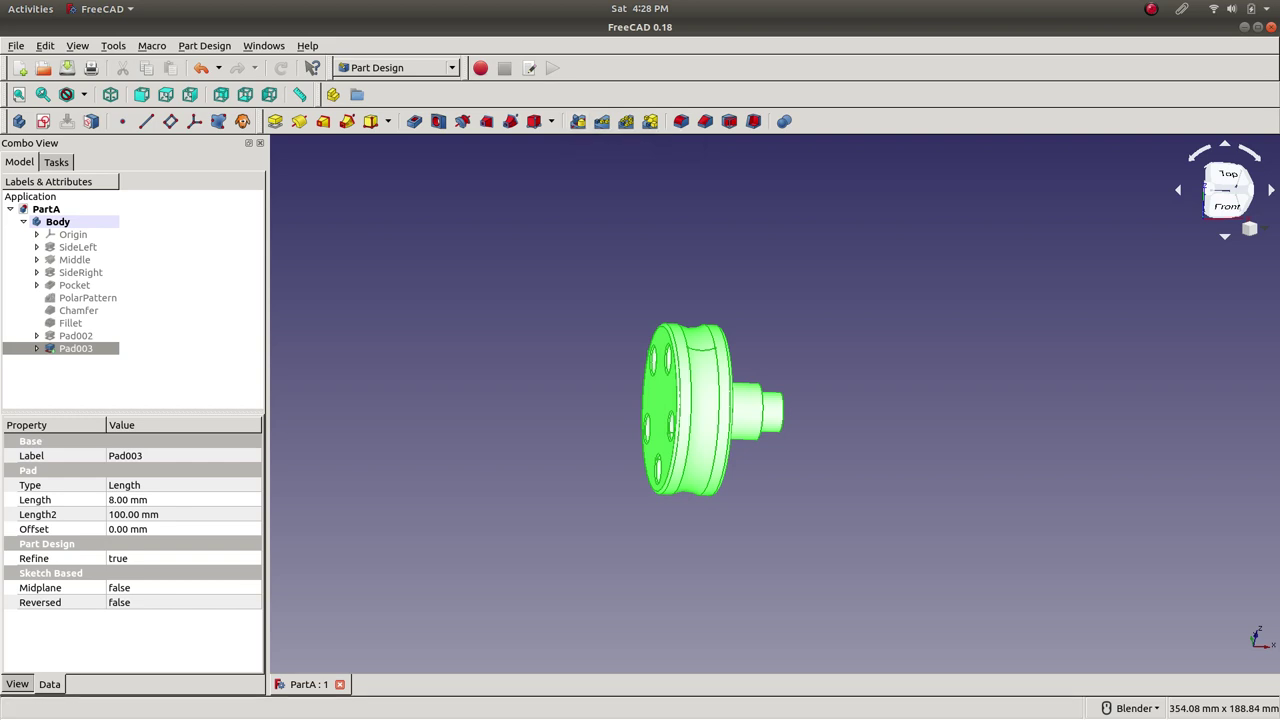
pyautogui.press('Escape')
pyautogui.moveTo(710, 410); pyautogui.dragTo(690, 385, button='middle')
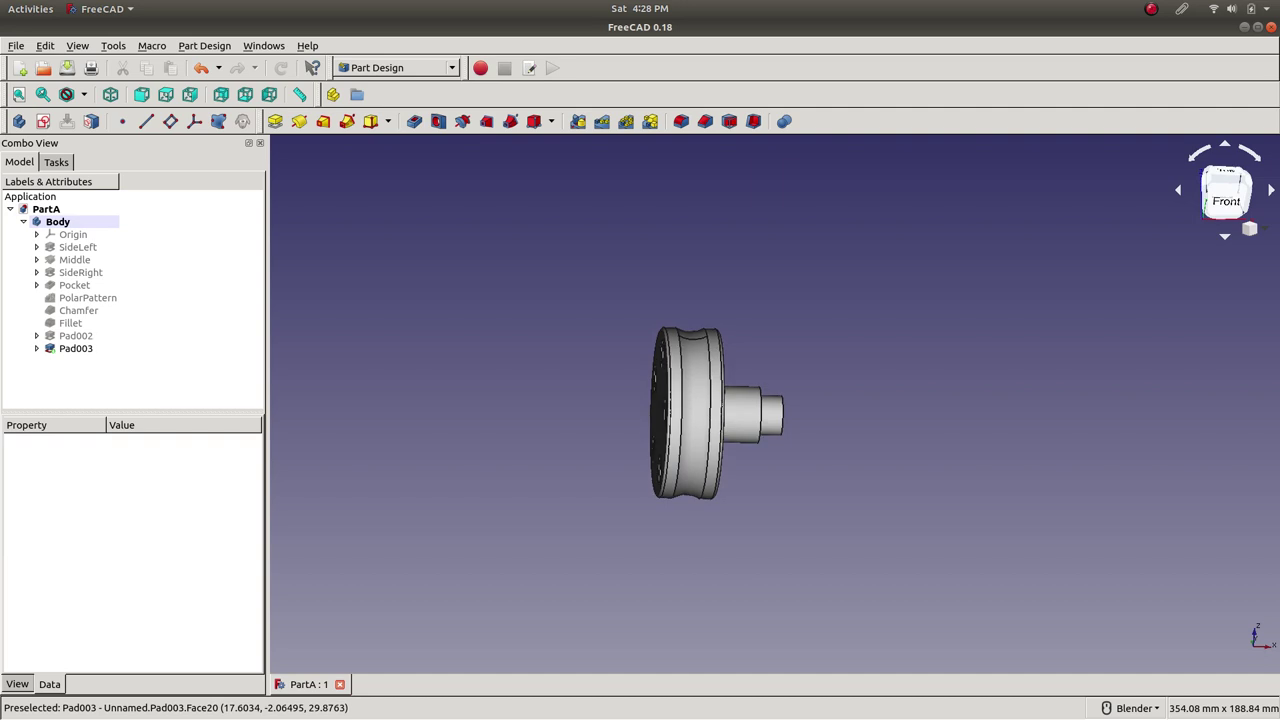
pyautogui.moveTo(690, 385)
pyautogui.mouseDown(button='middle')
pyautogui.moveTo(681, 398)
pyautogui.moveTo(697, 396)
pyautogui.mouseUp(button='middle')
pyautogui.moveTo(740, 457); pyautogui.dragTo(705, 457, button='middle')
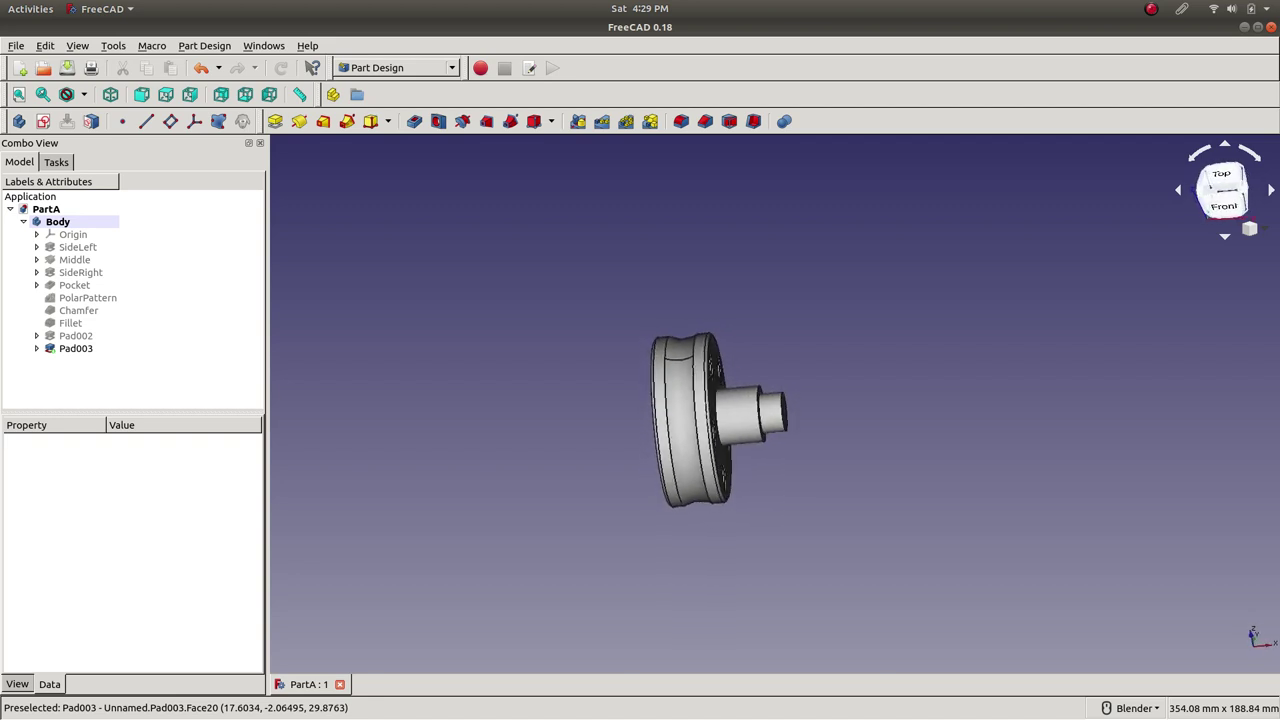
# - Create a datum plane attached to the wheel's shaft-side face in Plane face mode with zero offset
pyautogui.moveTo(780, 345); pyautogui.dragTo(716, 348, button='middle')
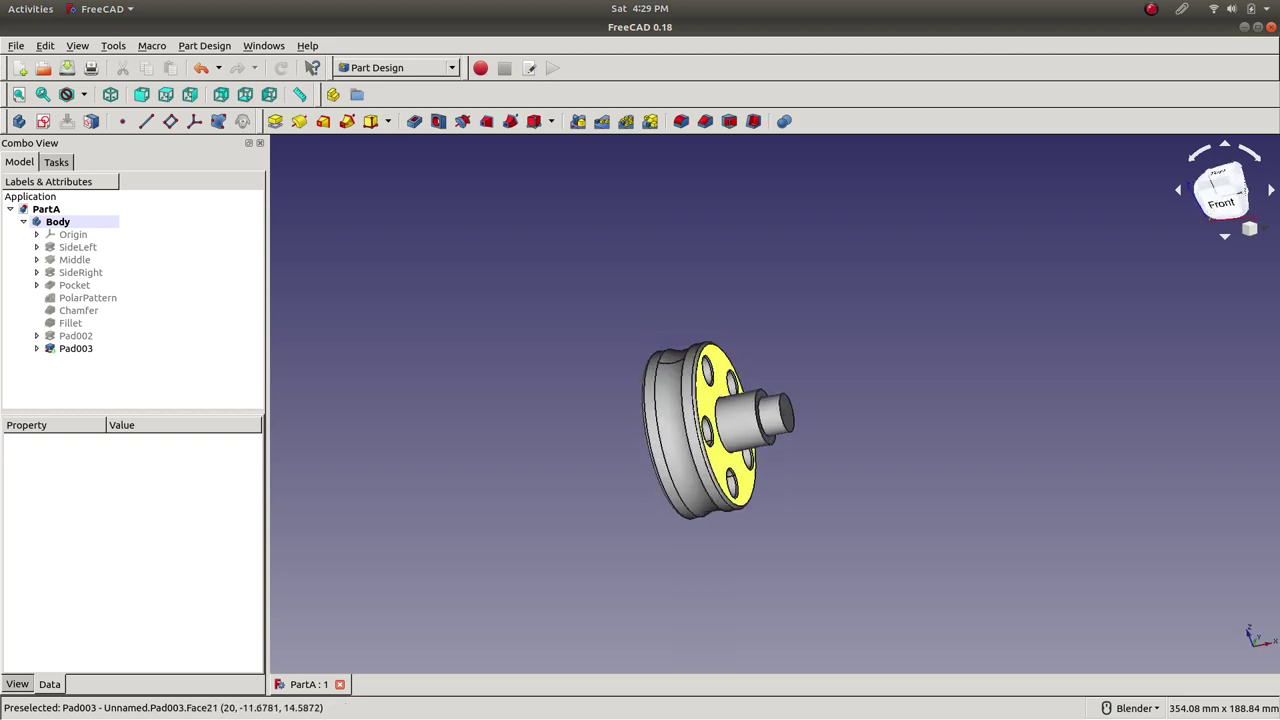
pyautogui.click(706, 390)
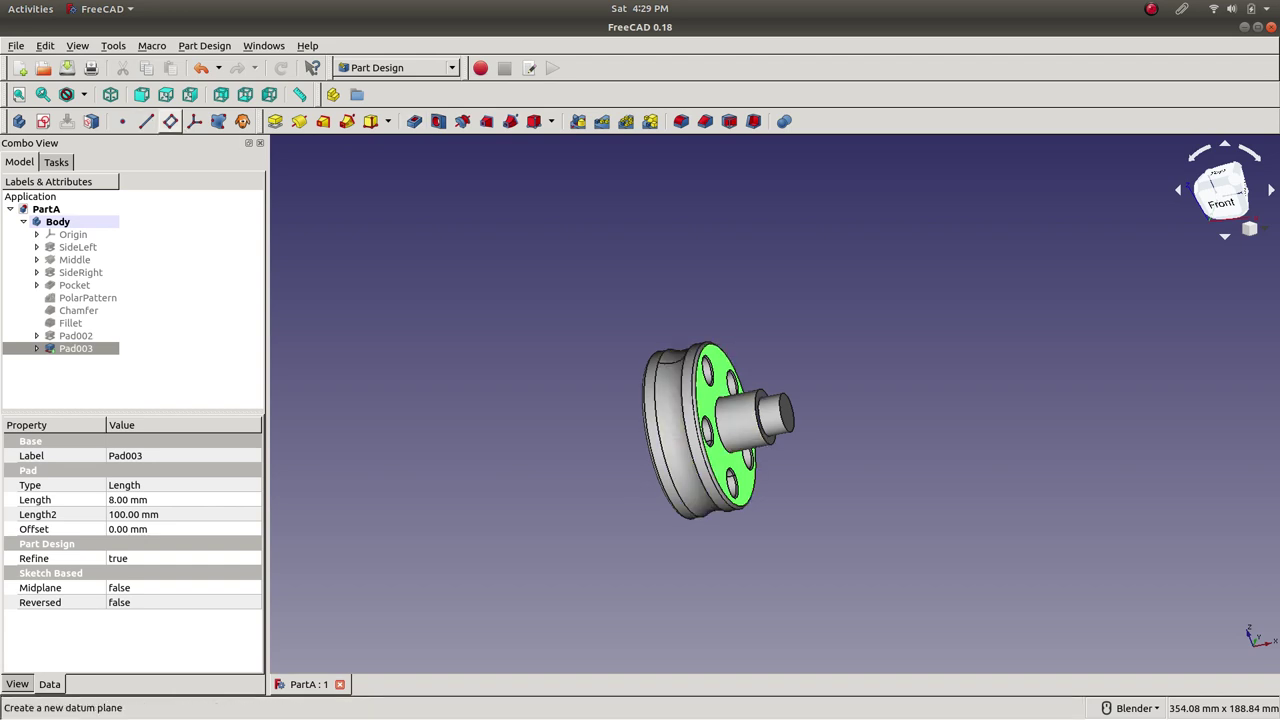
pyautogui.click(170, 121)
pyautogui.scroll(-2, 783, 415)
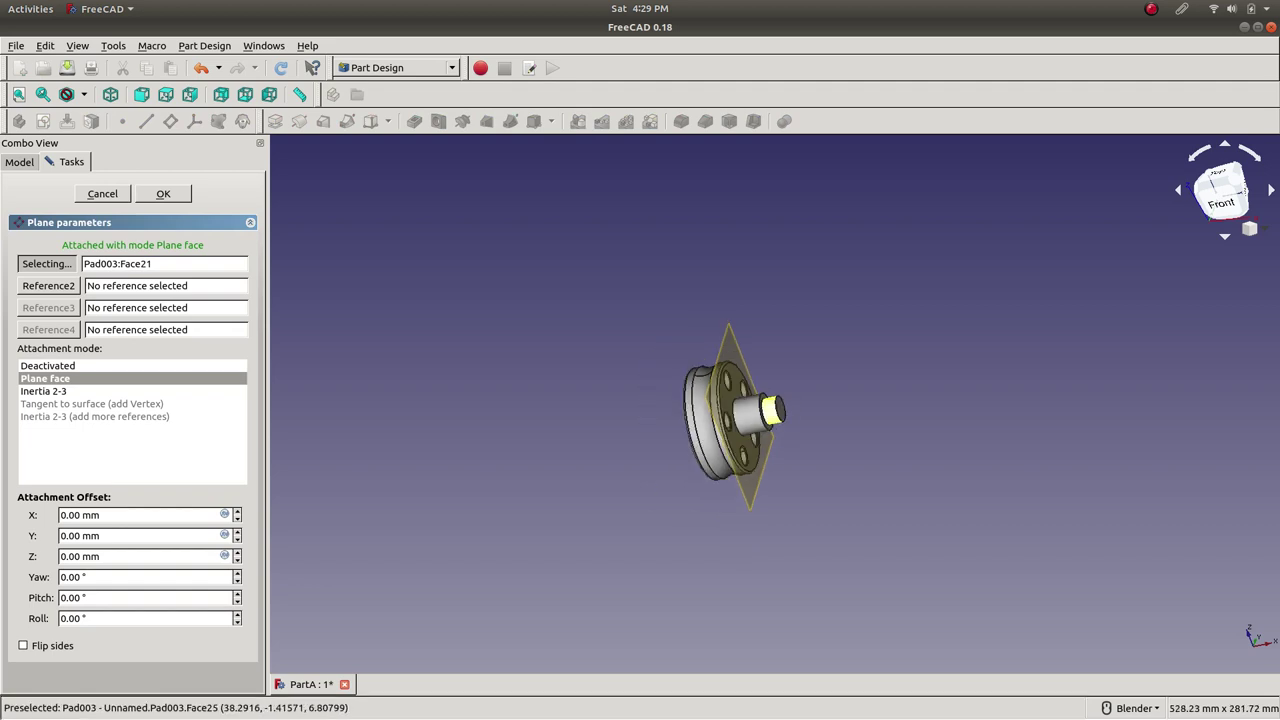
pyautogui.scroll(8, 740, 402)
pyautogui.scroll(-6, 548, 418)
pyautogui.moveTo(555, 437); pyautogui.dragTo(585, 425, button='middle')
pyautogui.moveTo(660, 400)
pyautogui.mouseDown(button='middle')
pyautogui.moveTo(605, 403)
pyautogui.moveTo(665, 400)
pyautogui.mouseUp(button='middle')
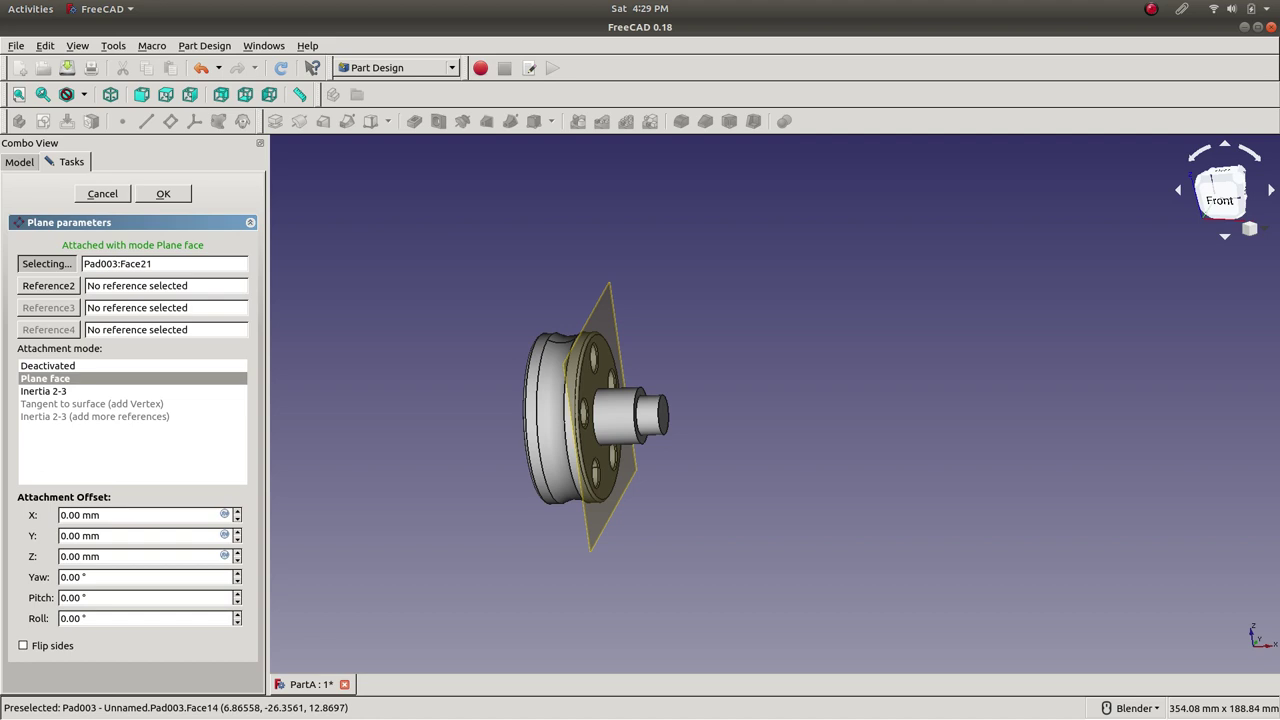
pyautogui.click(163, 193)
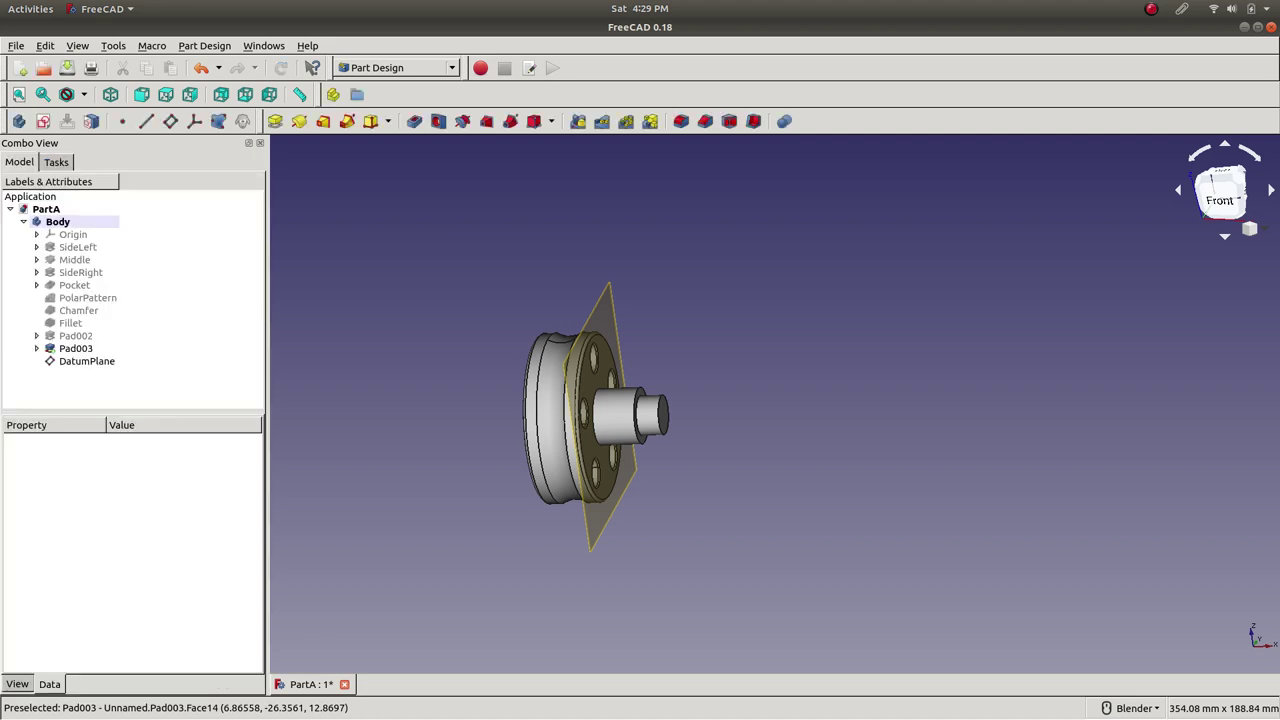
# - Compare the datum plane with the body's origin planes by showing and hiding the origin, and reselect the datum plane
pyautogui.click(87, 361)
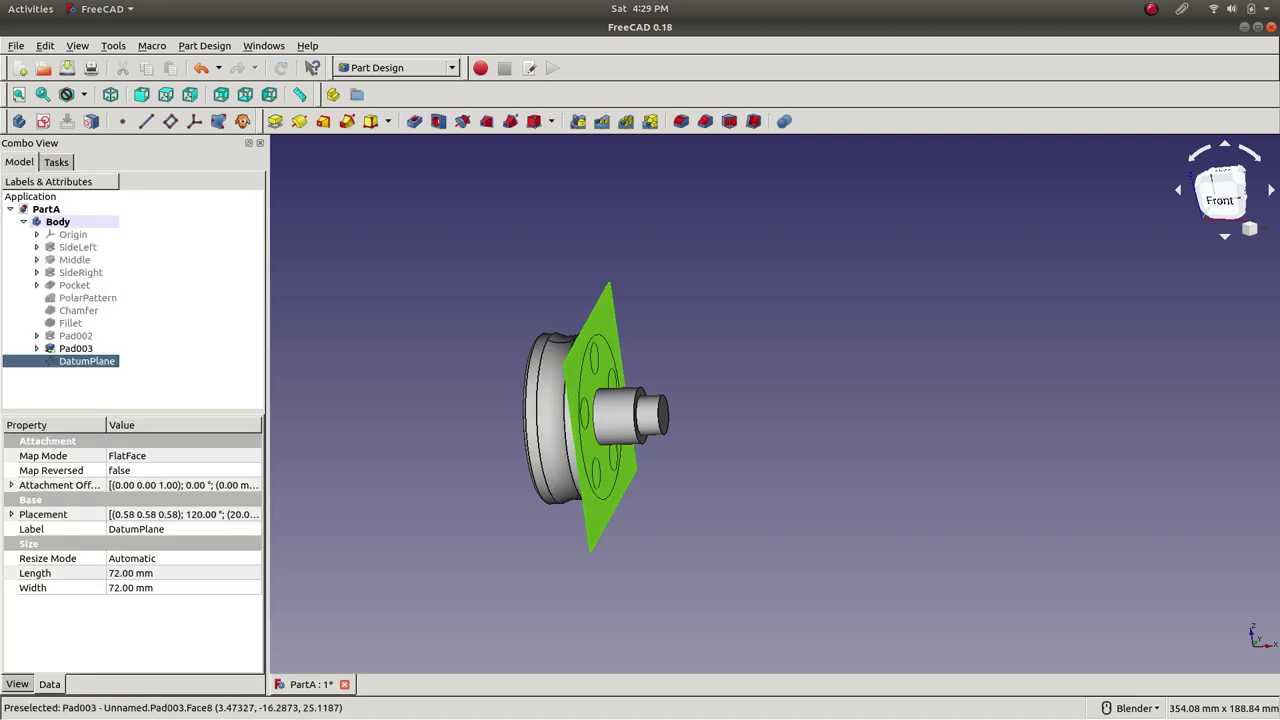
pyautogui.click(37, 234)
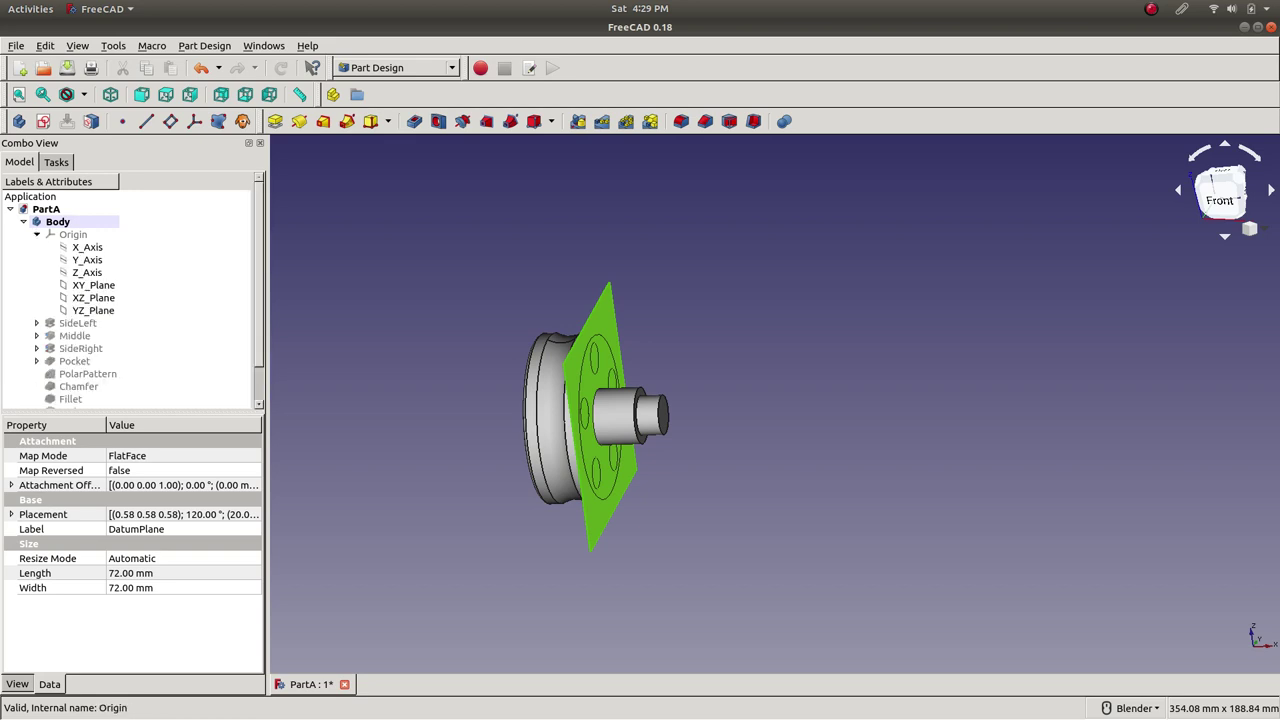
pyautogui.click(37, 234)
pyautogui.click(73, 234)
pyautogui.press('space')
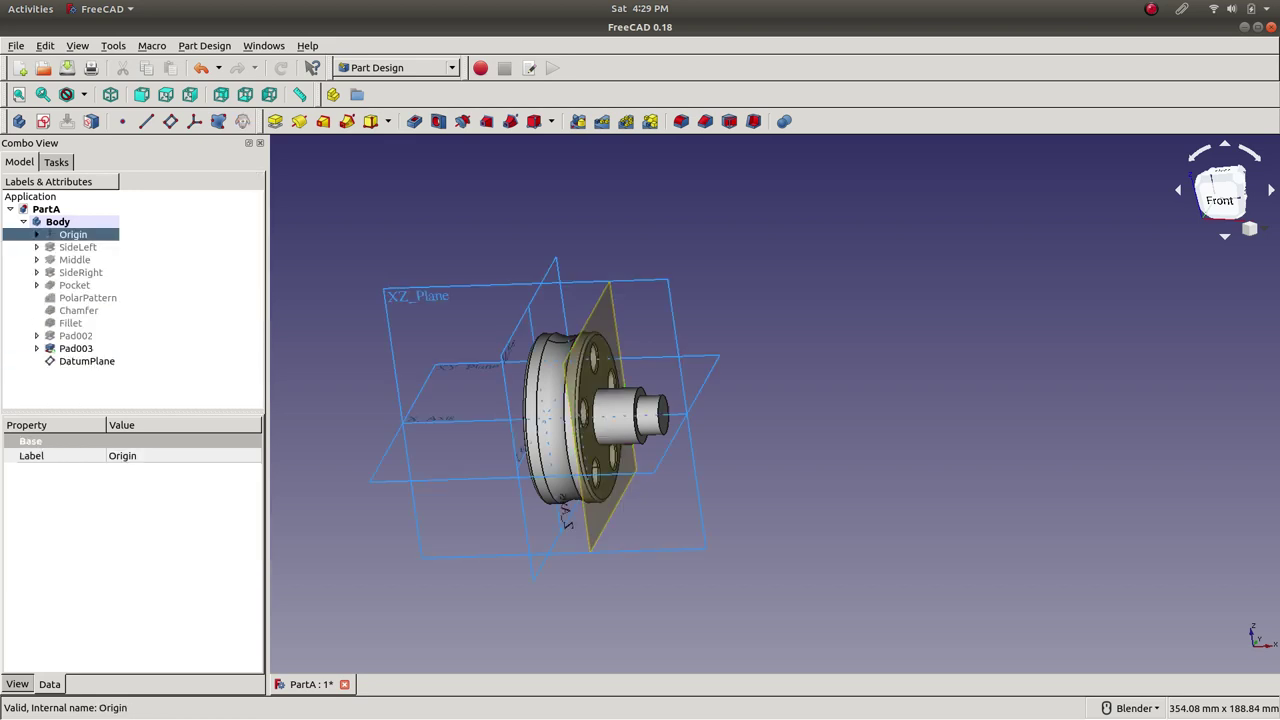
pyautogui.press('space')
pyautogui.click(86, 361)
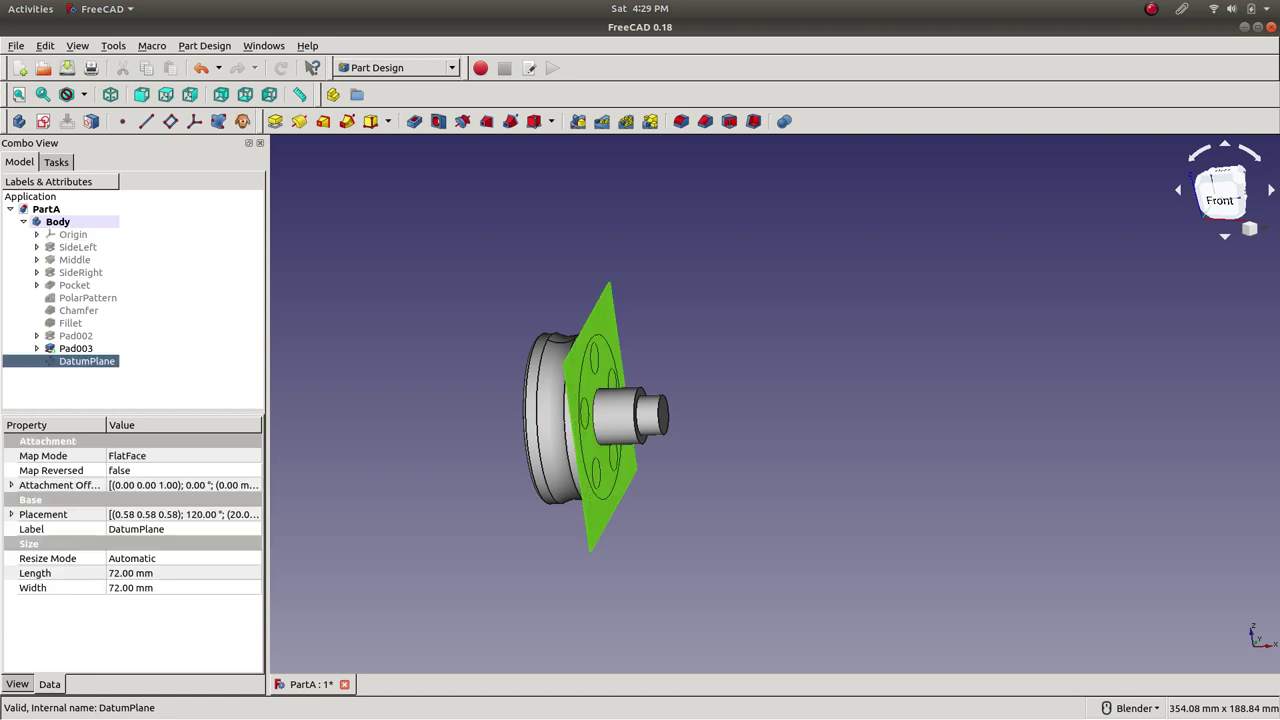
# - Save the part document and clear the selection of the datum plane
pyautogui.moveTo(600, 420); pyautogui.dragTo(690, 425, button='middle')
pyautogui.hotkey('ctrl', 's')
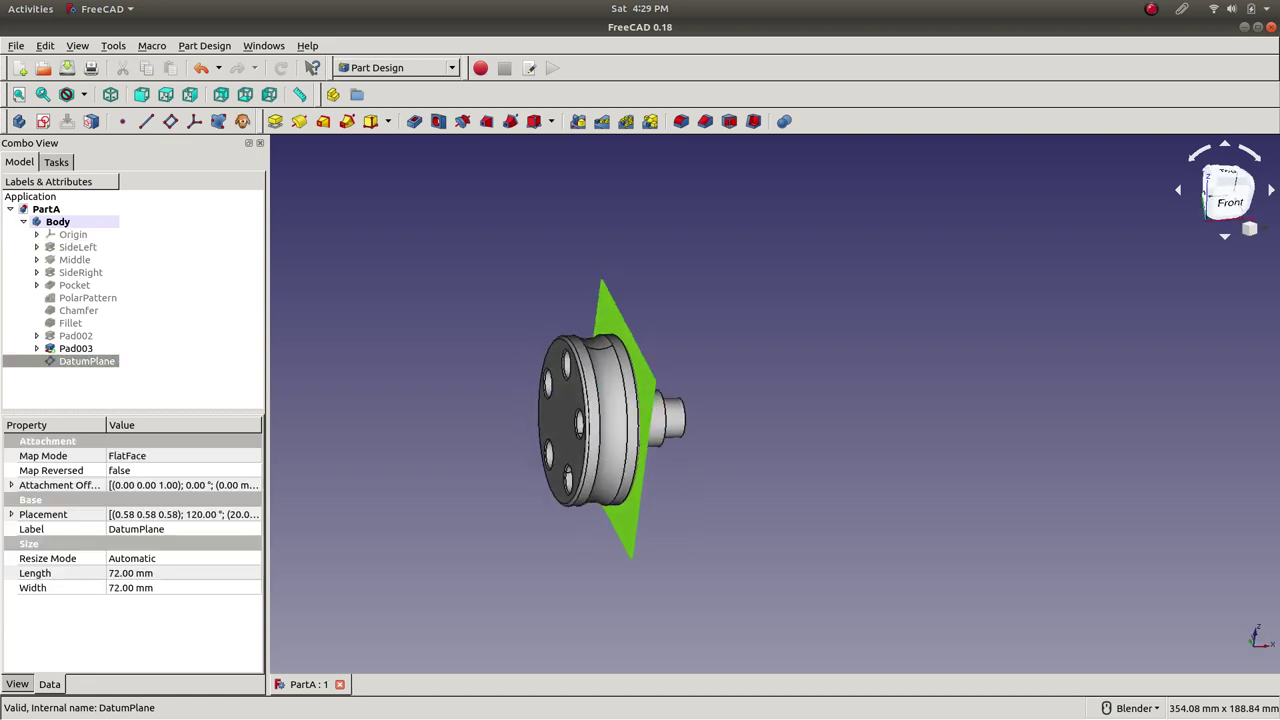
pyautogui.press('Escape')
pyautogui.click(86, 361)
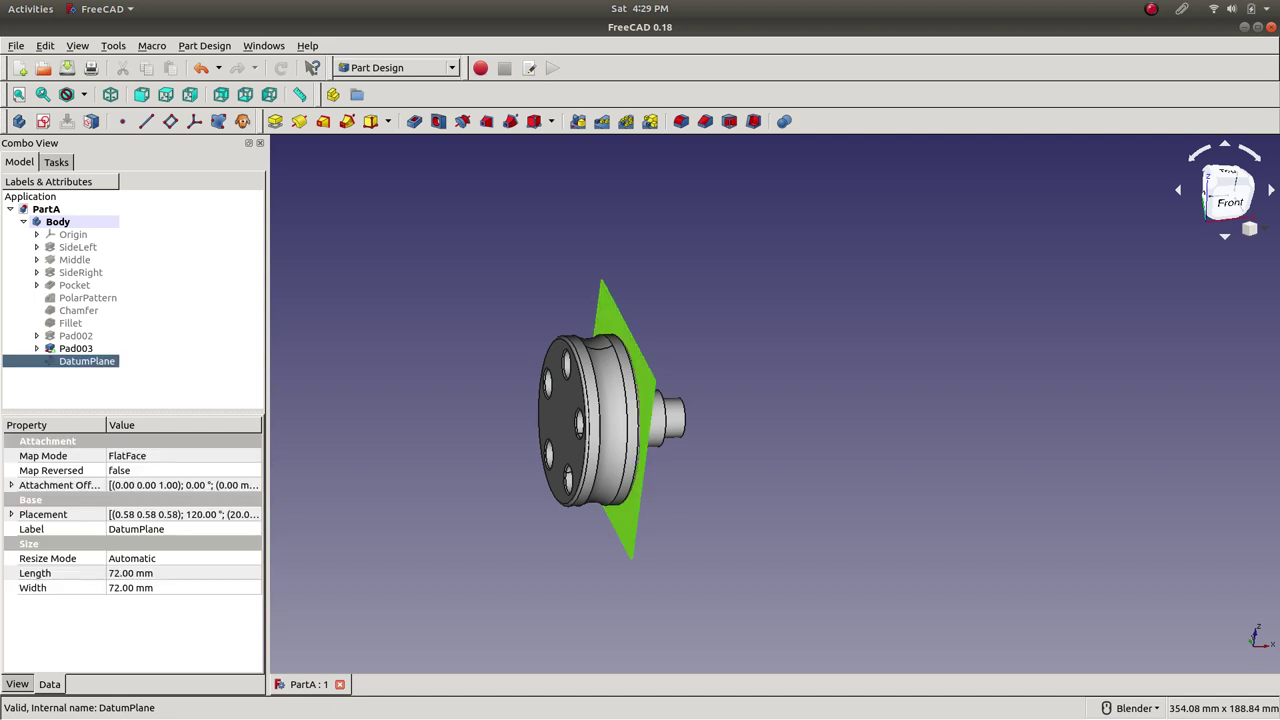
pyautogui.press('Escape')
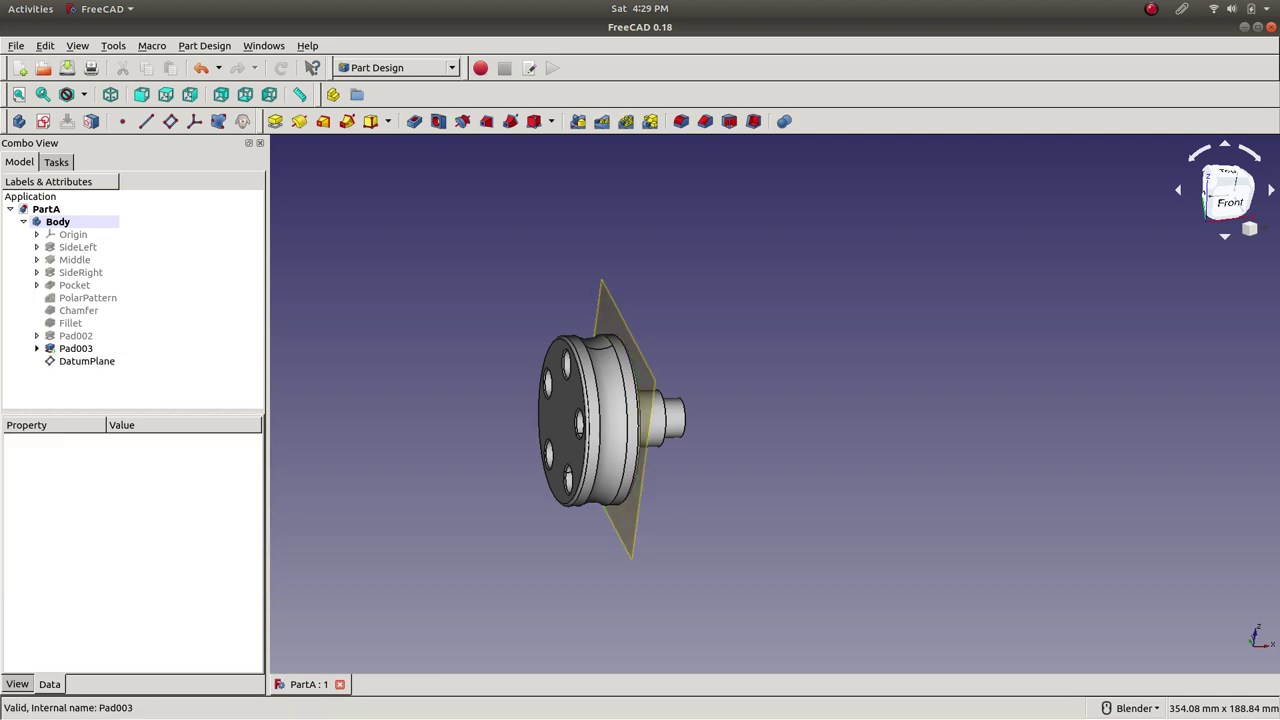
# - Mirror Pad003, the narrow shaft section, about the datum plane on the wheel's side face
pyautogui.click(75, 348)
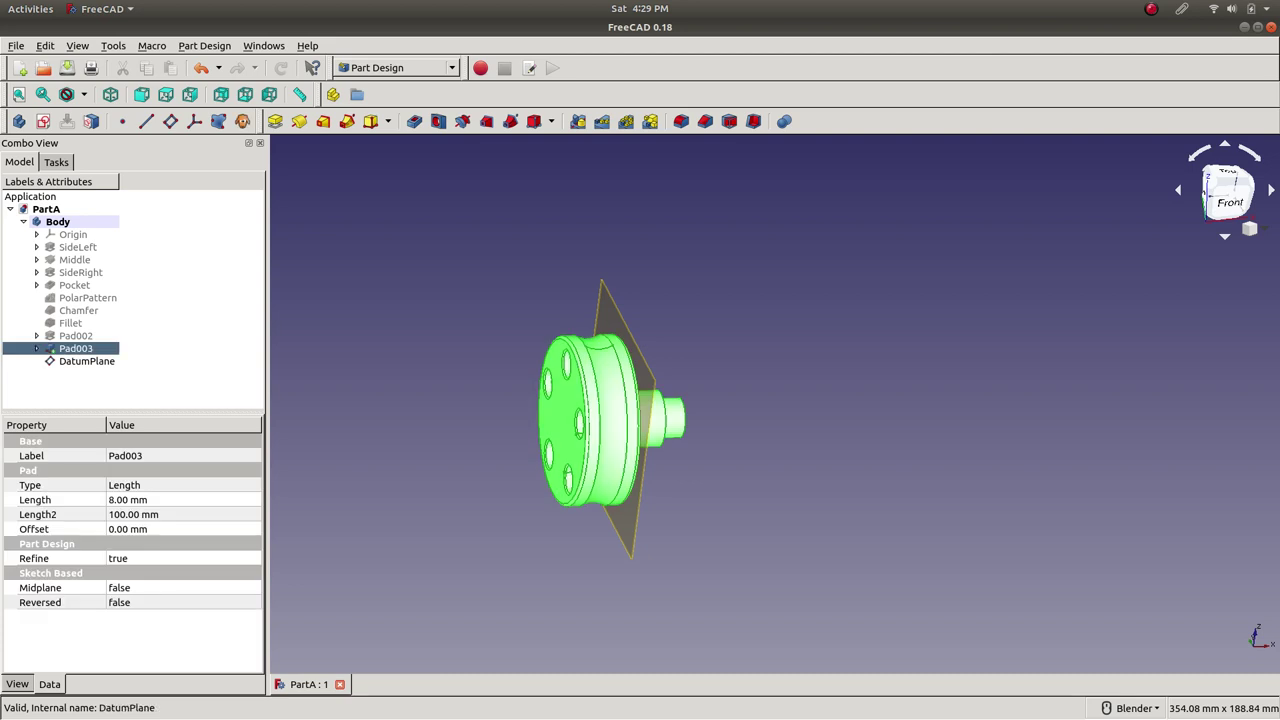
pyautogui.moveTo(87, 361); pyautogui.dragTo(114, 333)
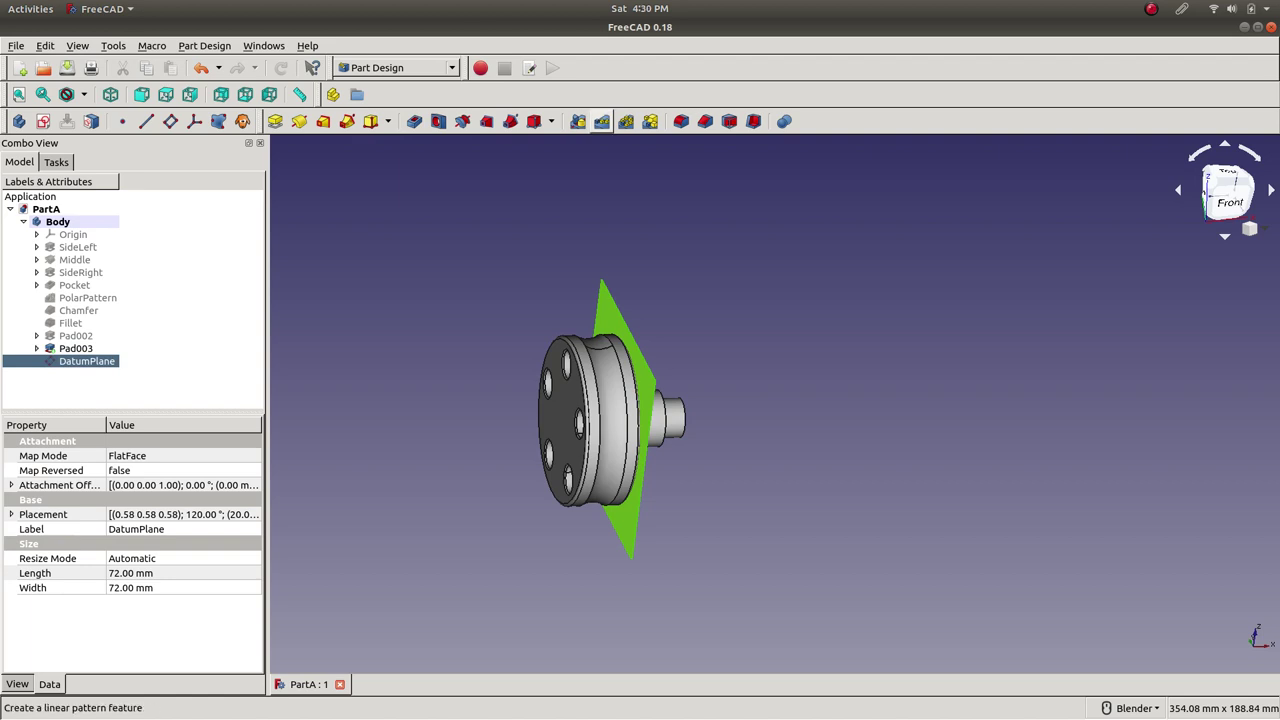
pyautogui.click(75, 348)
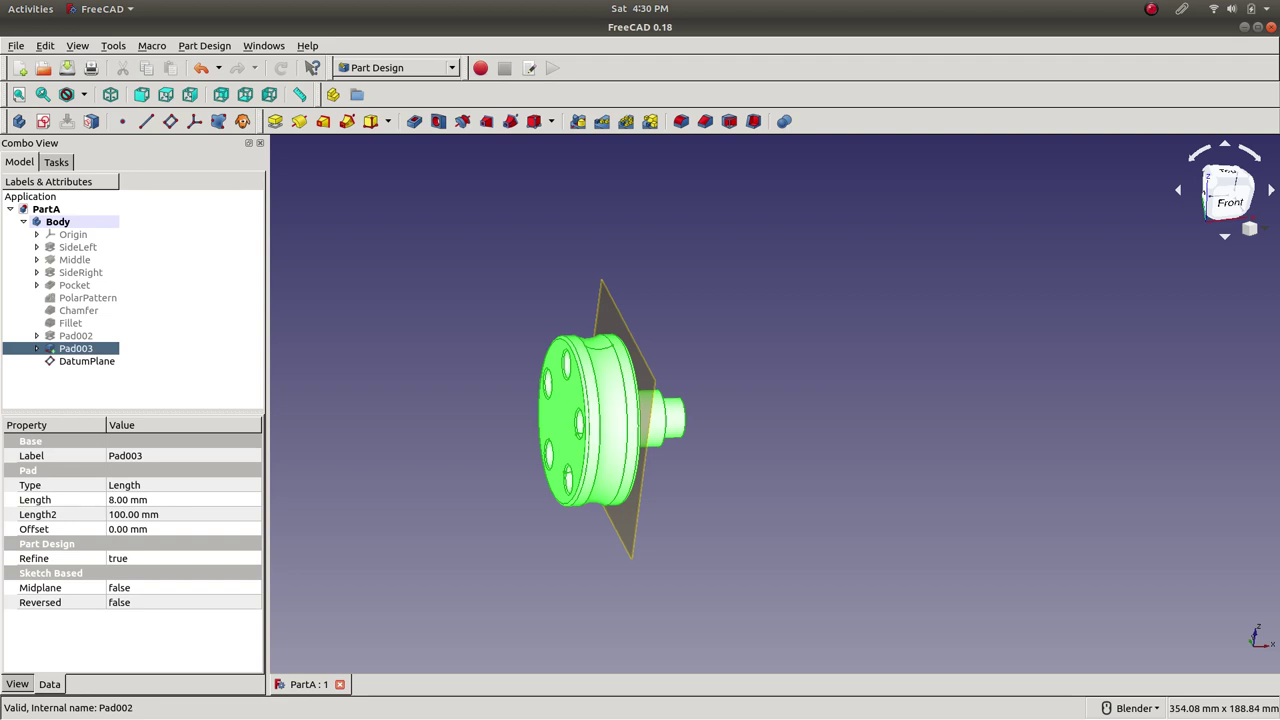
pyautogui.click(578, 121)
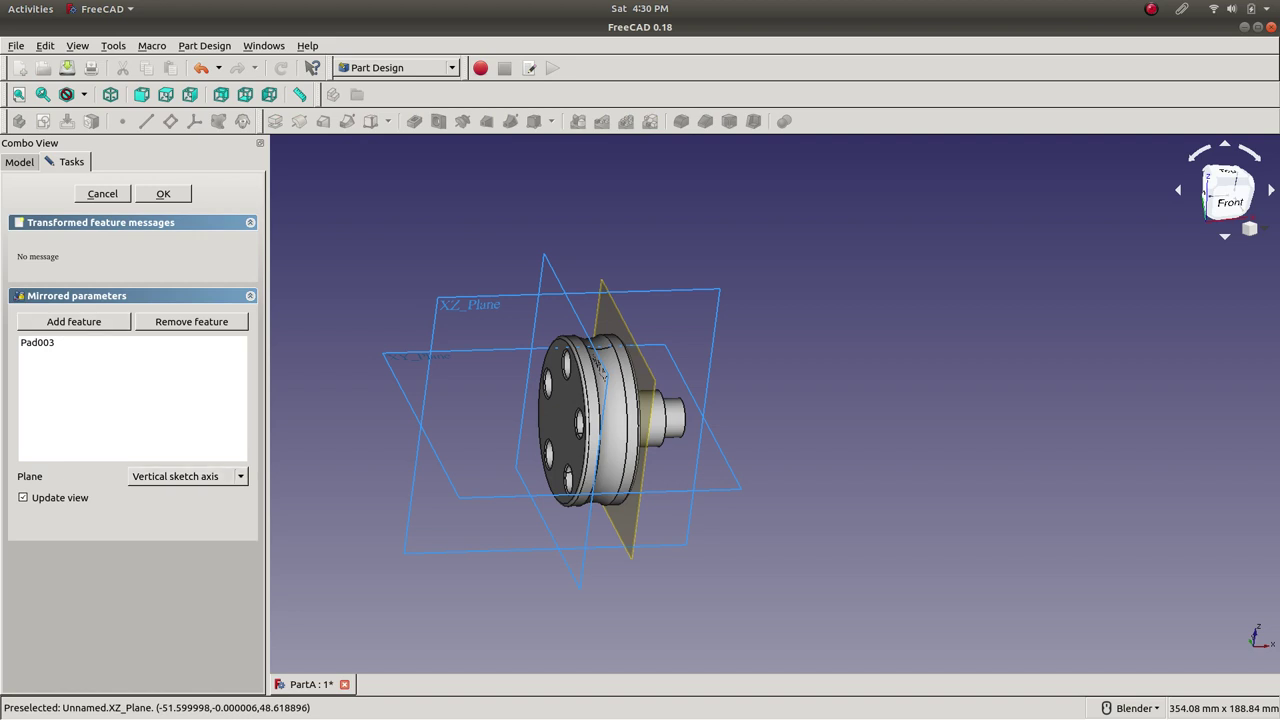
pyautogui.click(37, 342)
pyautogui.click(188, 476)
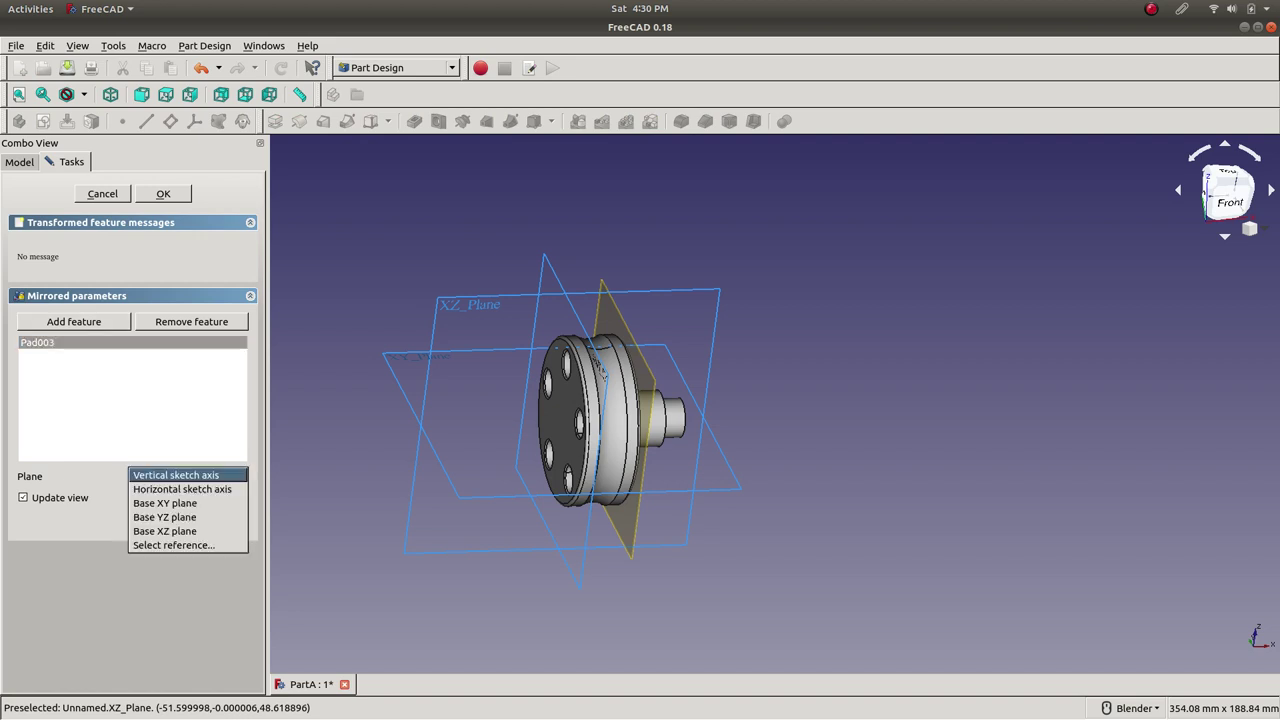
pyautogui.click(173, 545)
pyautogui.click(631, 517)
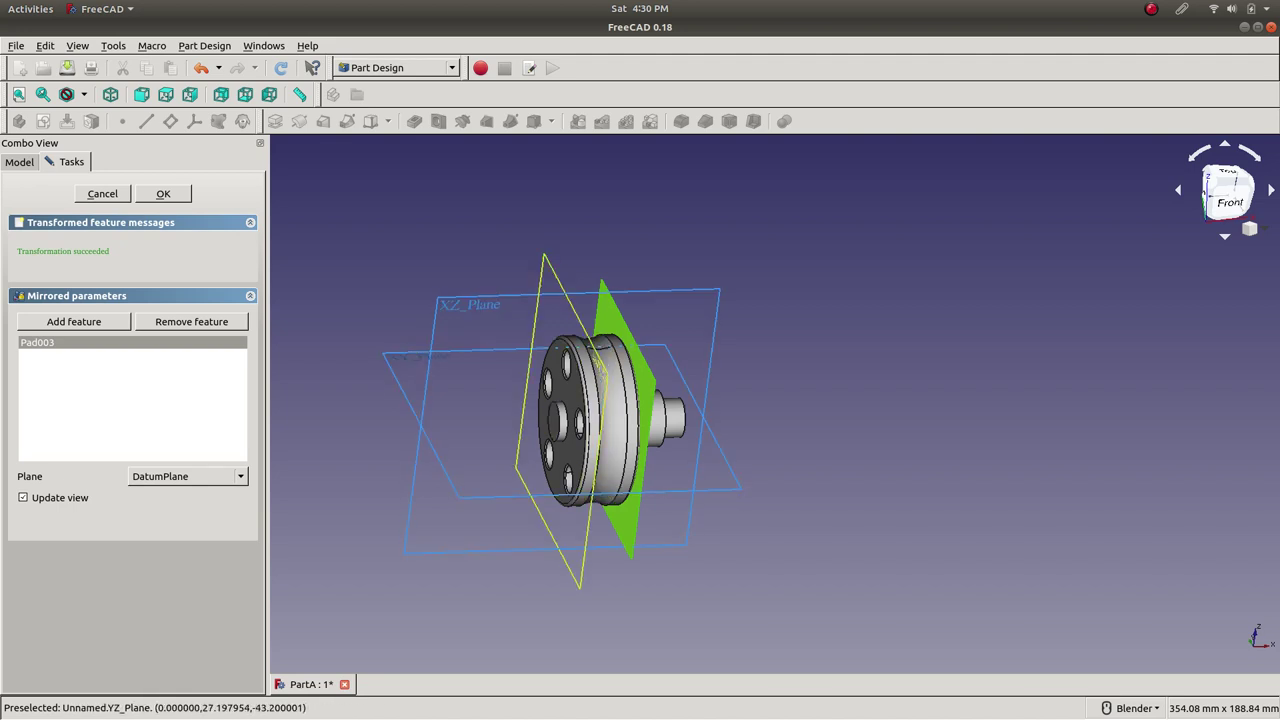
pyautogui.click(163, 193)
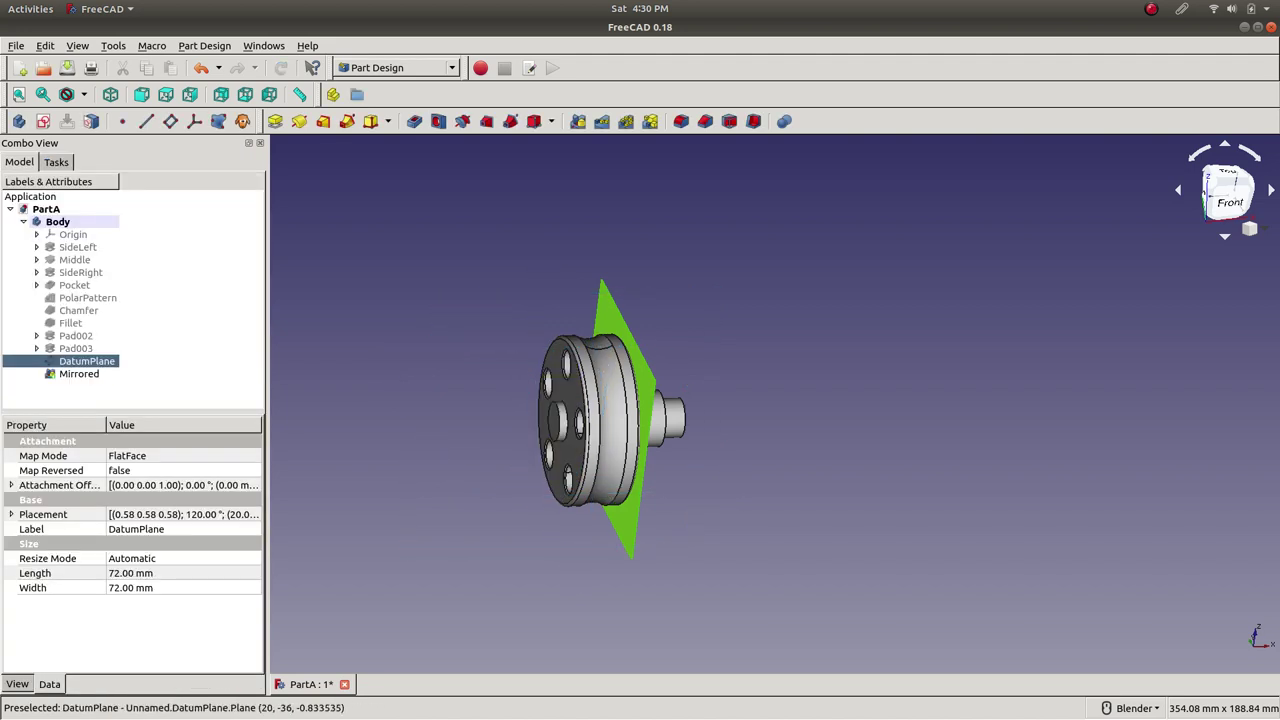
# - Try the base YZ plane instead of the datum plane as the mirror plane for the narrow shaft section, and discard the change
pyautogui.scroll(2, 562, 428)
pyautogui.moveTo(760, 420); pyautogui.dragTo(835, 435, button='middle')
pyautogui.moveTo(700, 410); pyautogui.dragTo(645, 380, button='middle')
pyautogui.rightClick(80, 374)
pyautogui.click(136, 382)
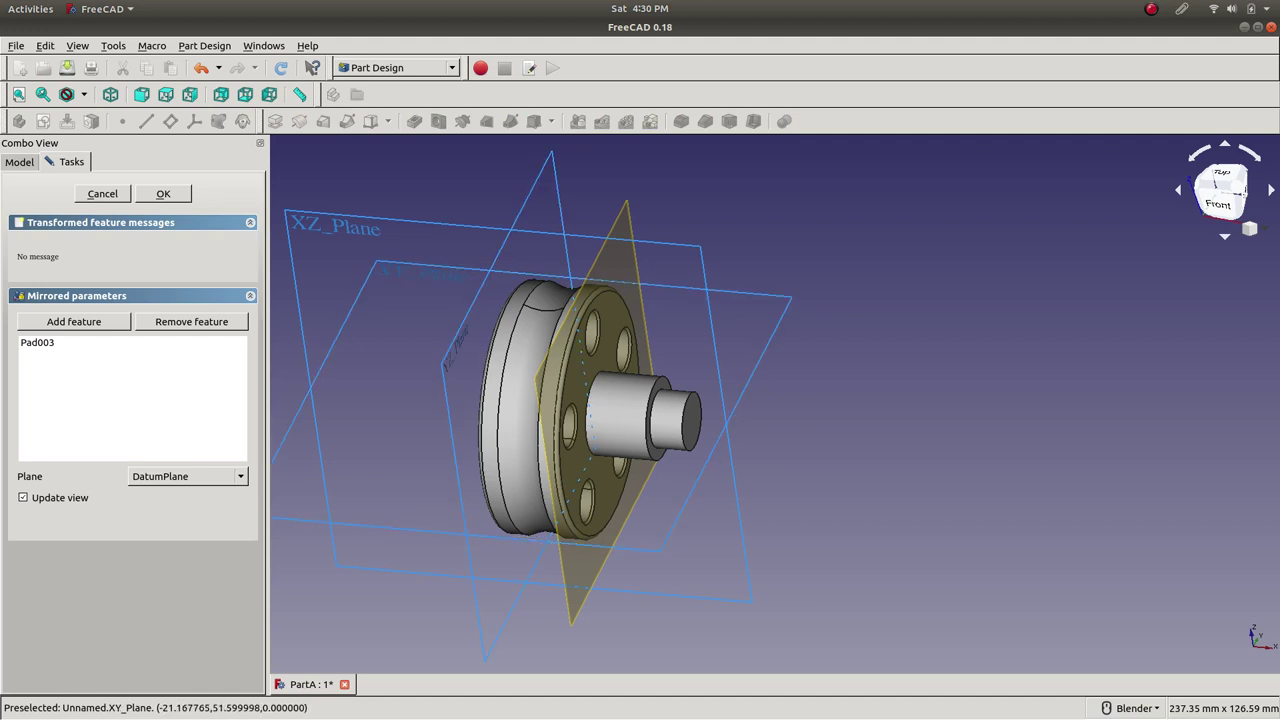
pyautogui.click(188, 476)
pyautogui.press('Up')
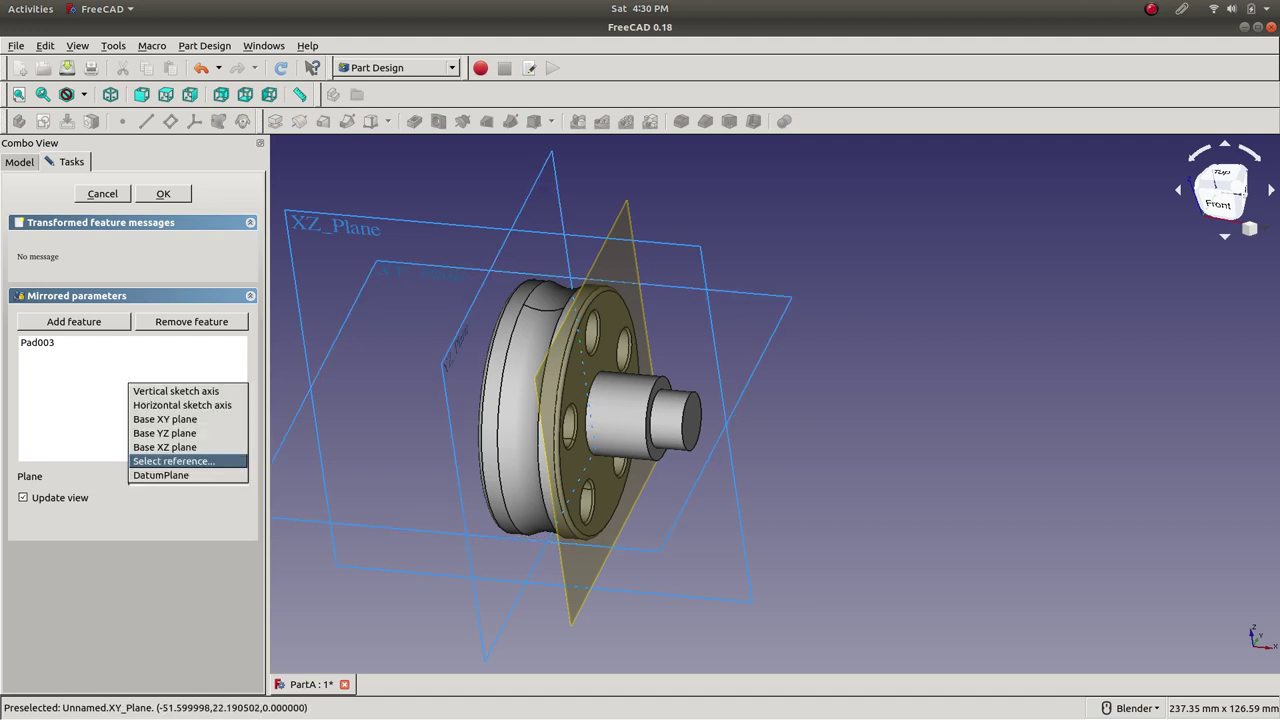
pyautogui.press('Return')
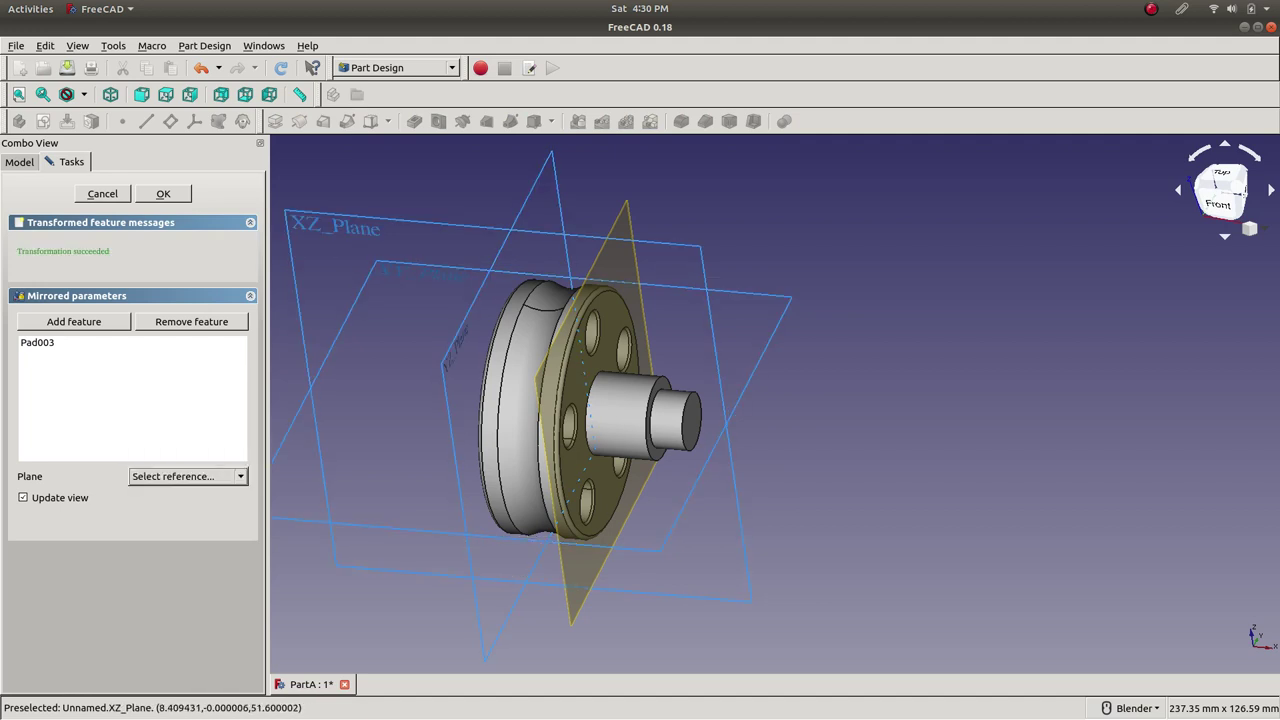
pyautogui.click(529, 197)
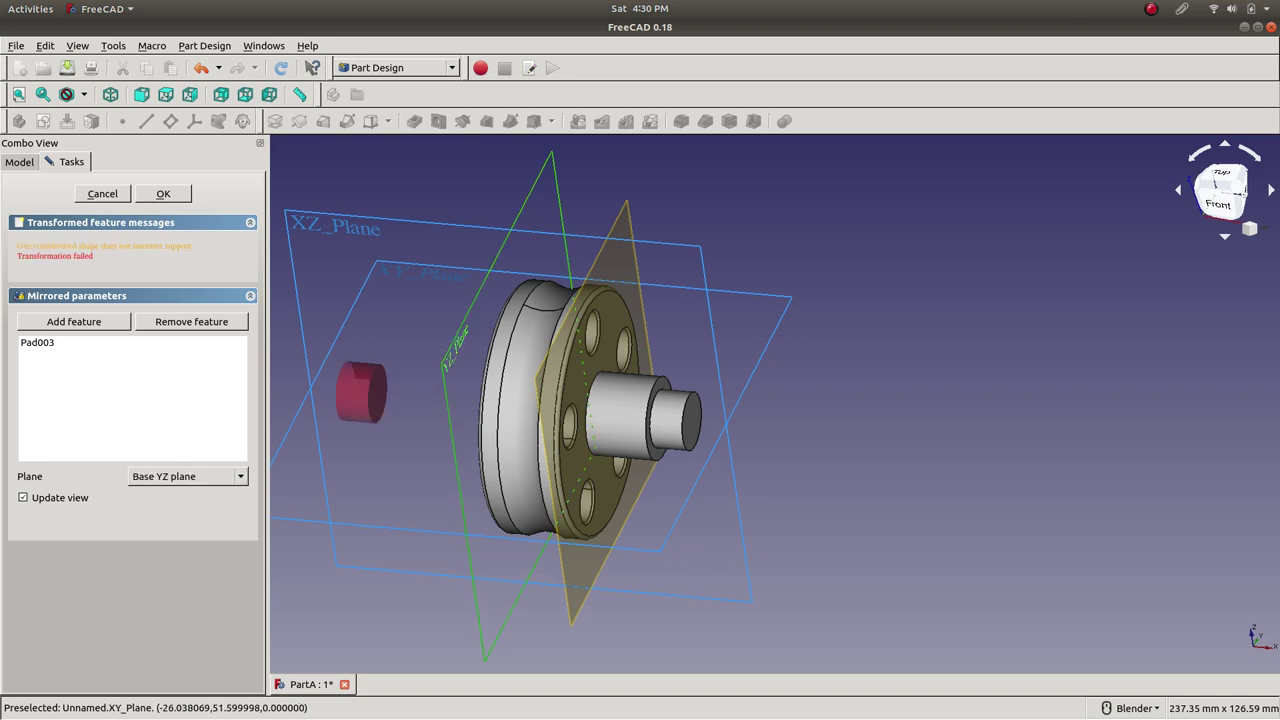
pyautogui.scroll(-4, 337, 415)
pyautogui.scroll(3, 310, 409)
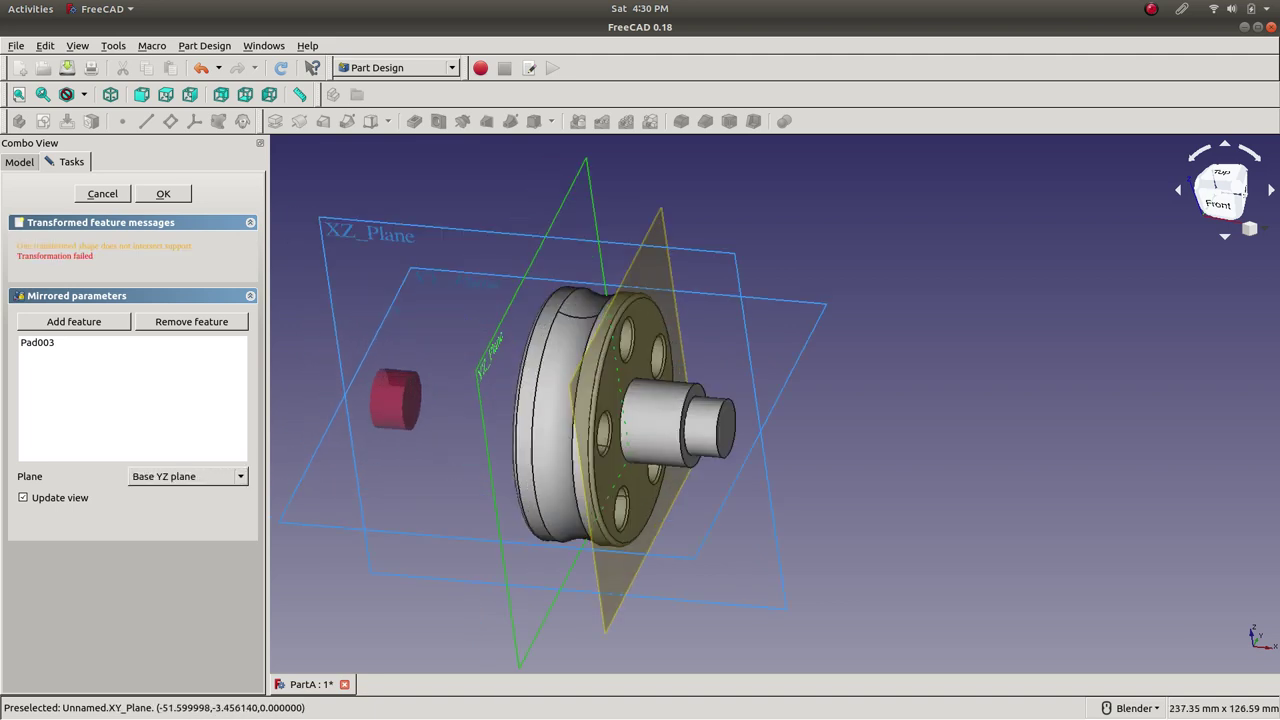
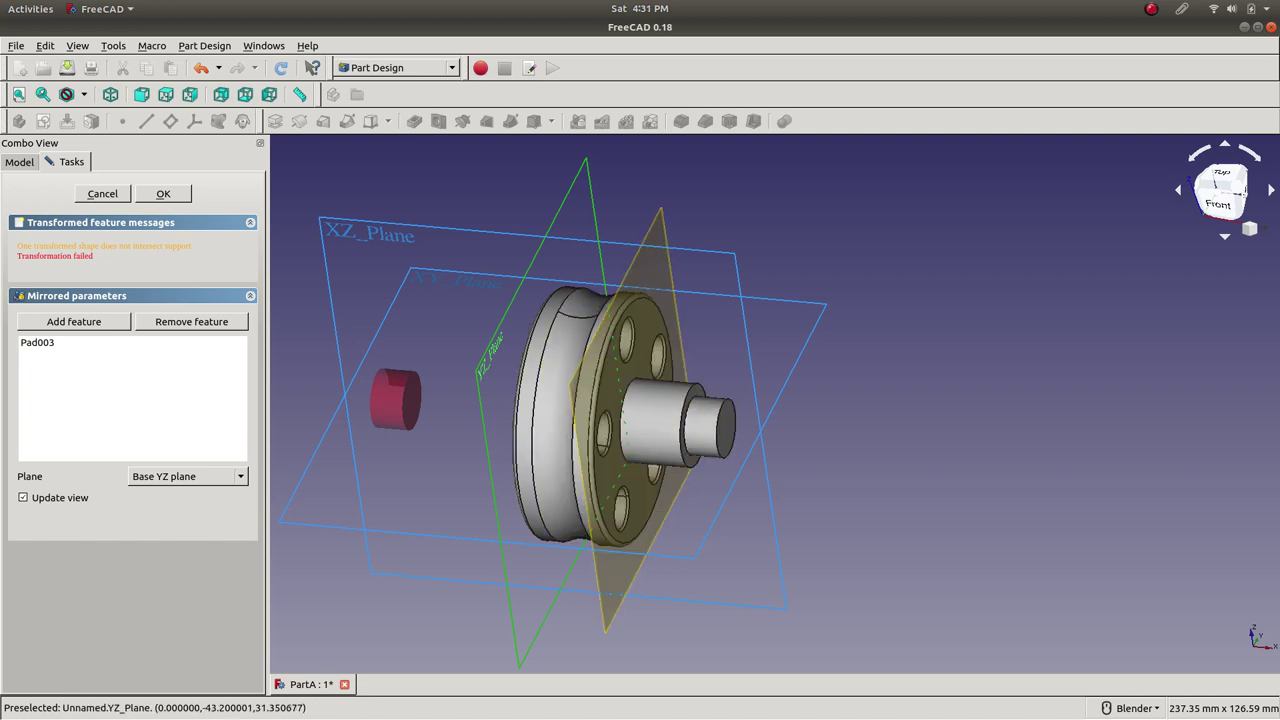
pyautogui.click(102, 193)
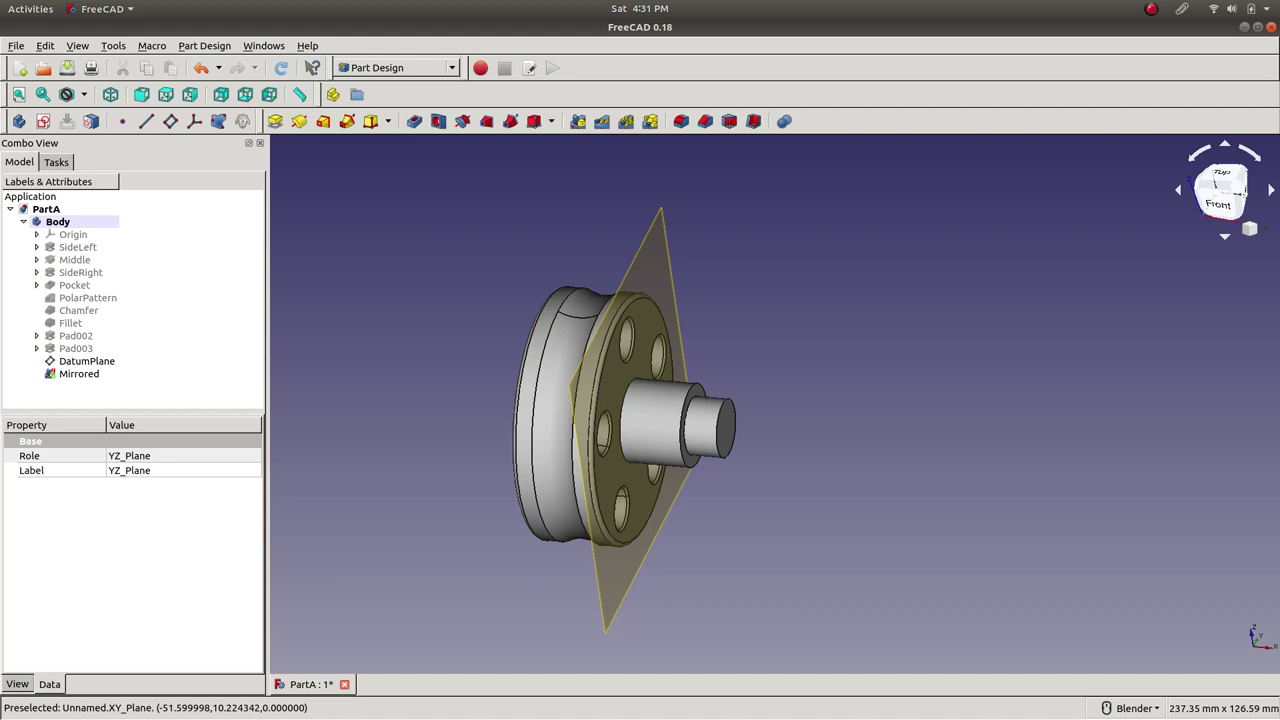
# - Delete the mirrored feature from the body
pyautogui.click(67, 373)
pyautogui.rightClick(67, 374)
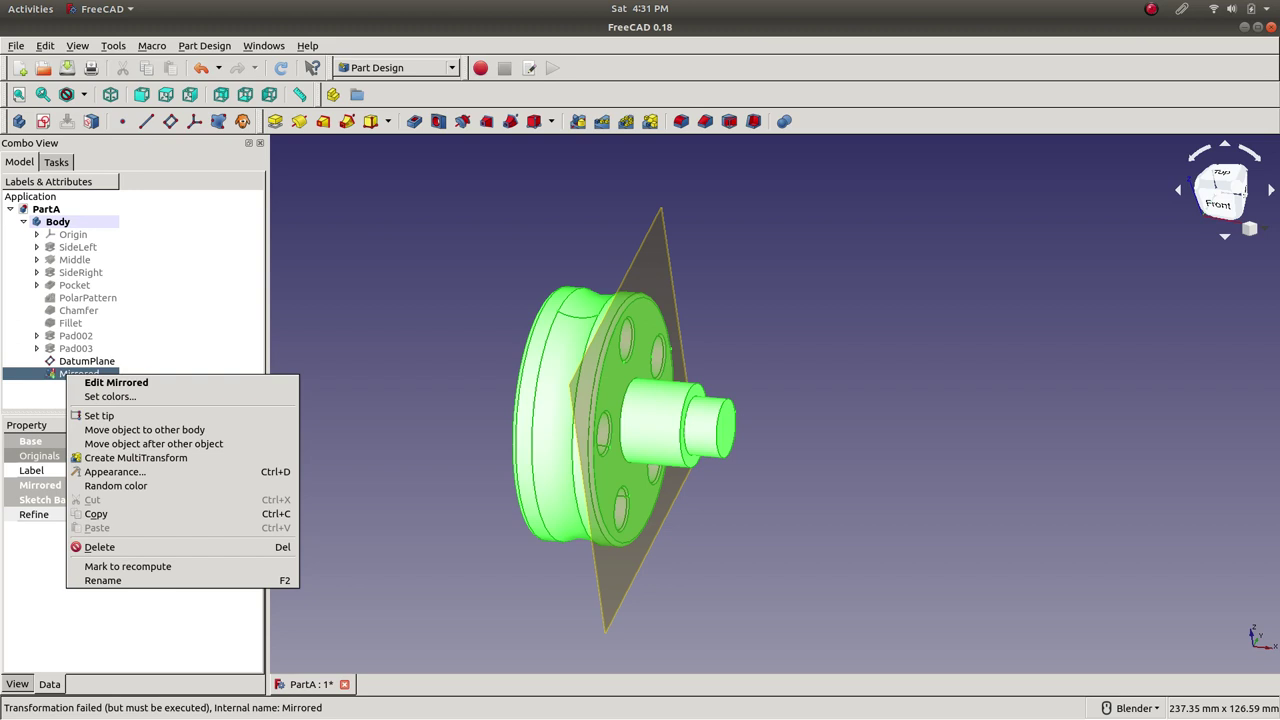
pyautogui.click(99, 547)
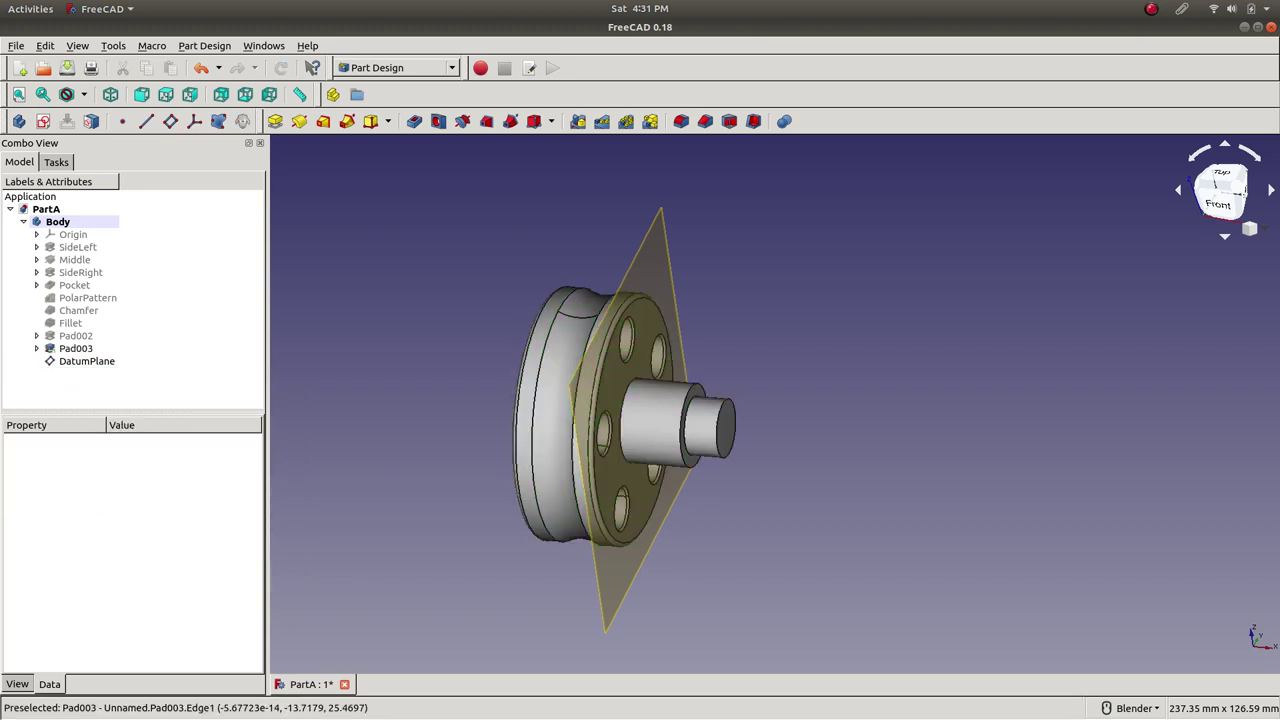
# - Save the document, switch to the Draft workbench and view the wheel from the front
pyautogui.hotkey('ctrl', 's')
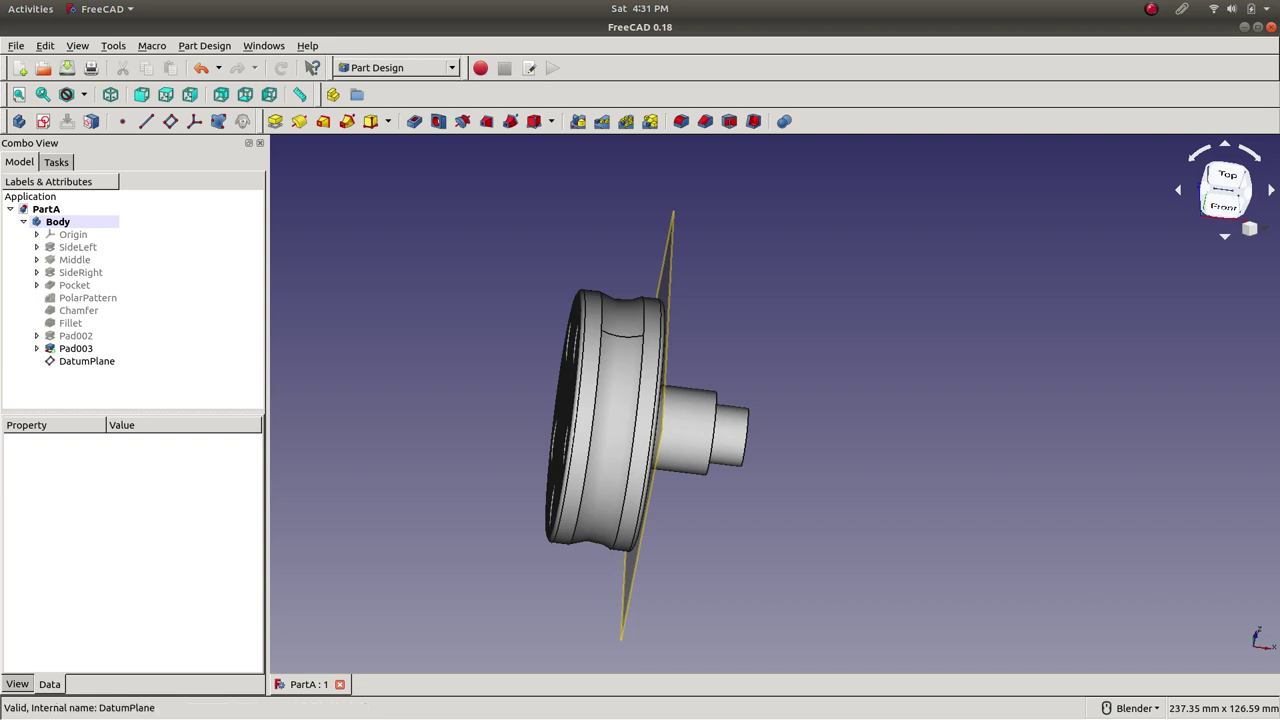
pyautogui.click(395, 67)
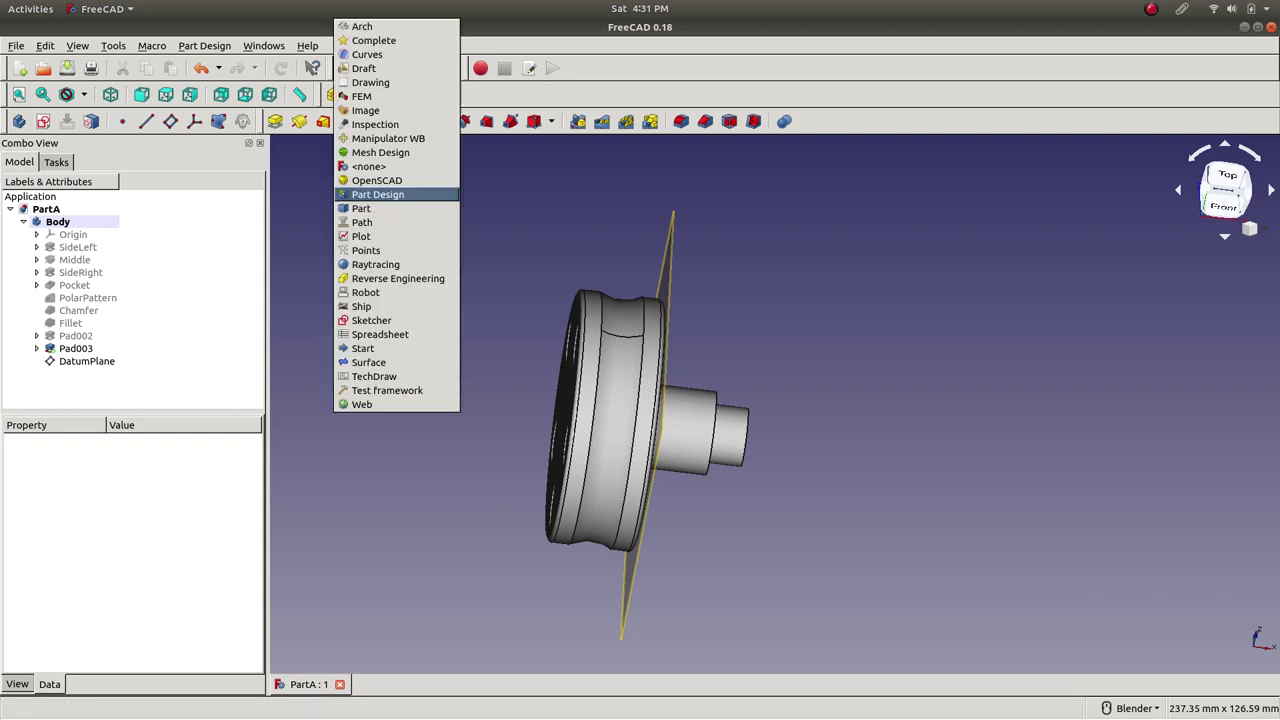
pyautogui.click(363, 68)
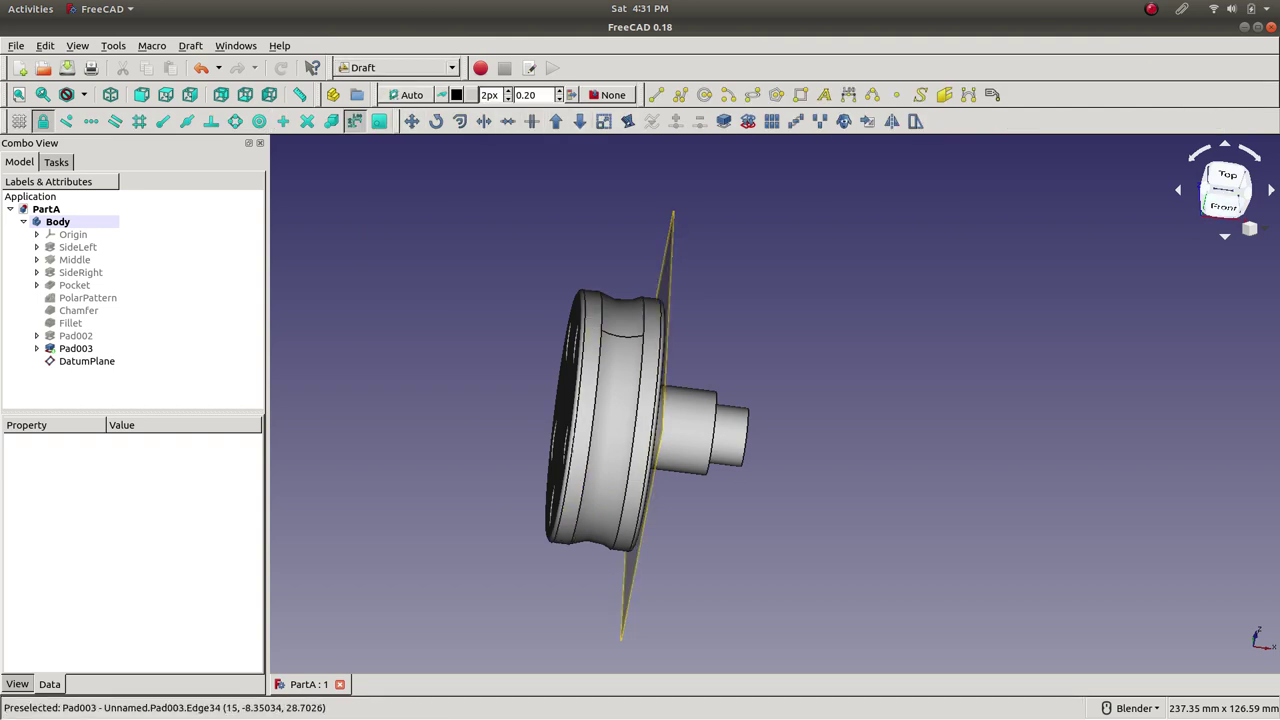
pyautogui.press('1')
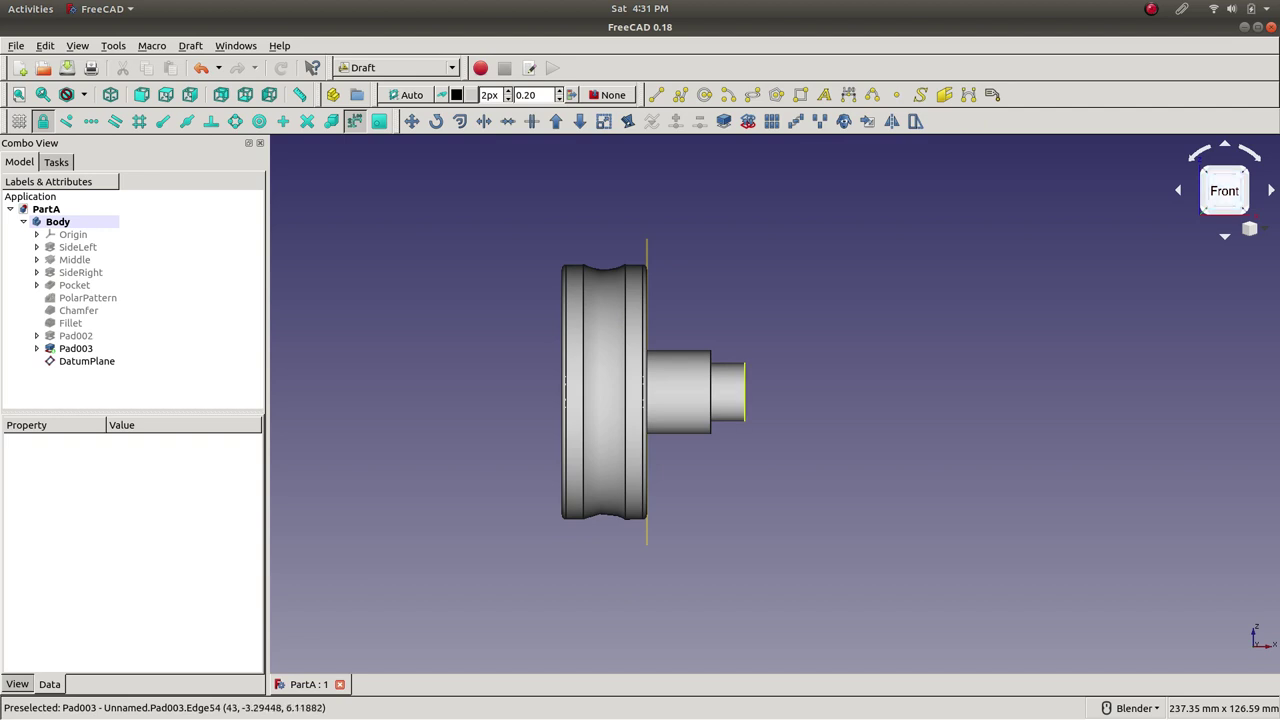
pyautogui.keyDown('shift'); pyautogui.moveTo(550, 350); pyautogui.dragTo(623, 358, button='middle'); pyautogui.keyUp('shift')
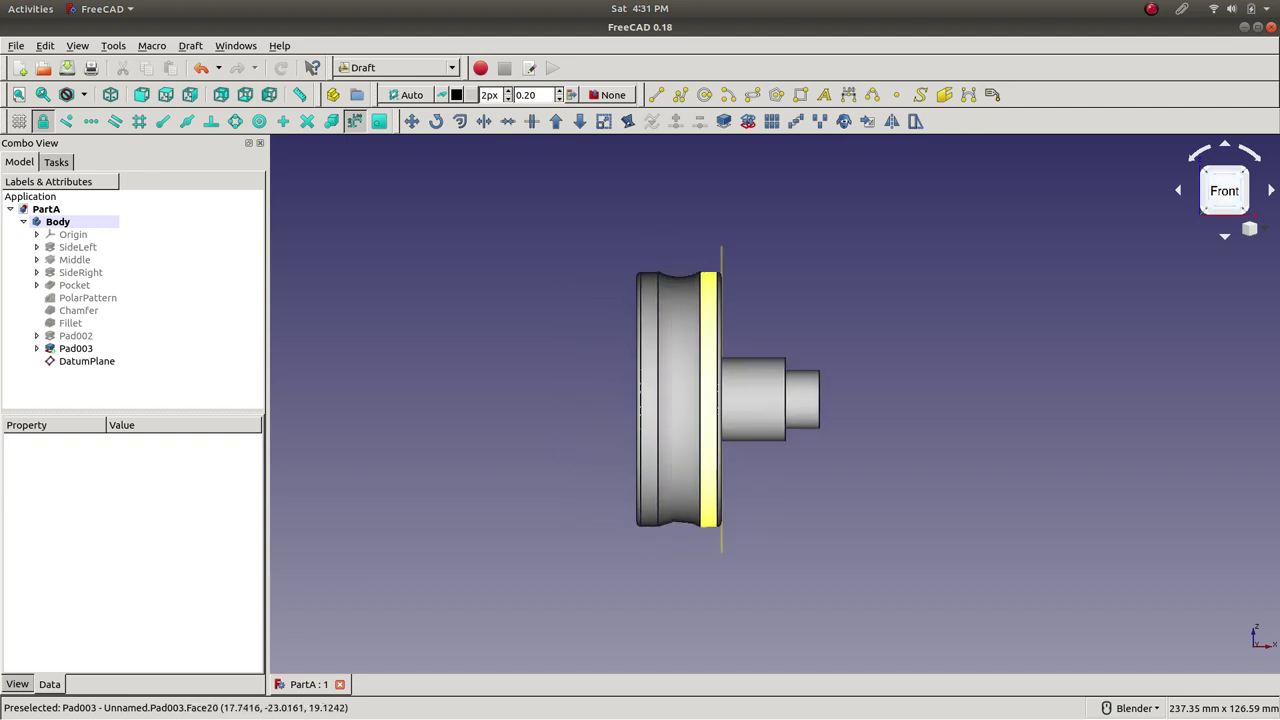
# - Try a length of 10 mm for the SideLeft pad, and return it to 5 mm
pyautogui.click(73, 234)
pyautogui.click(77, 247)
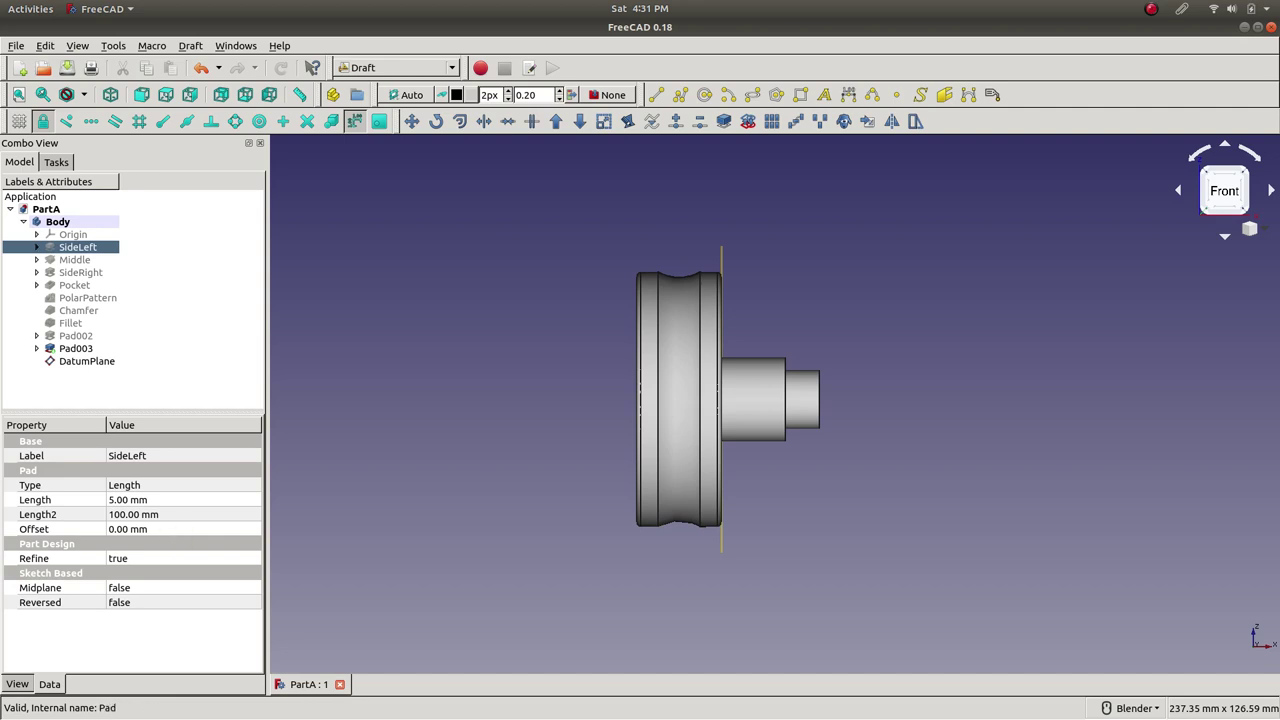
pyautogui.click(36, 247)
pyautogui.click(87, 260)
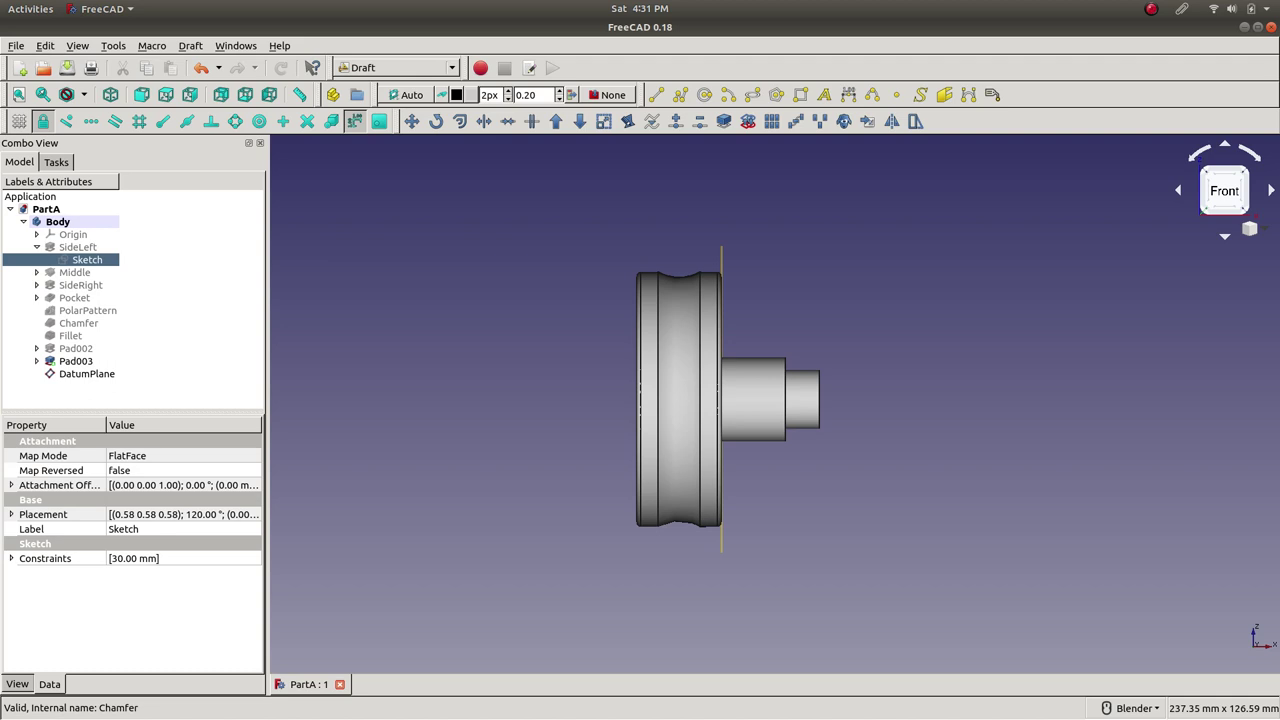
pyautogui.click(77, 247)
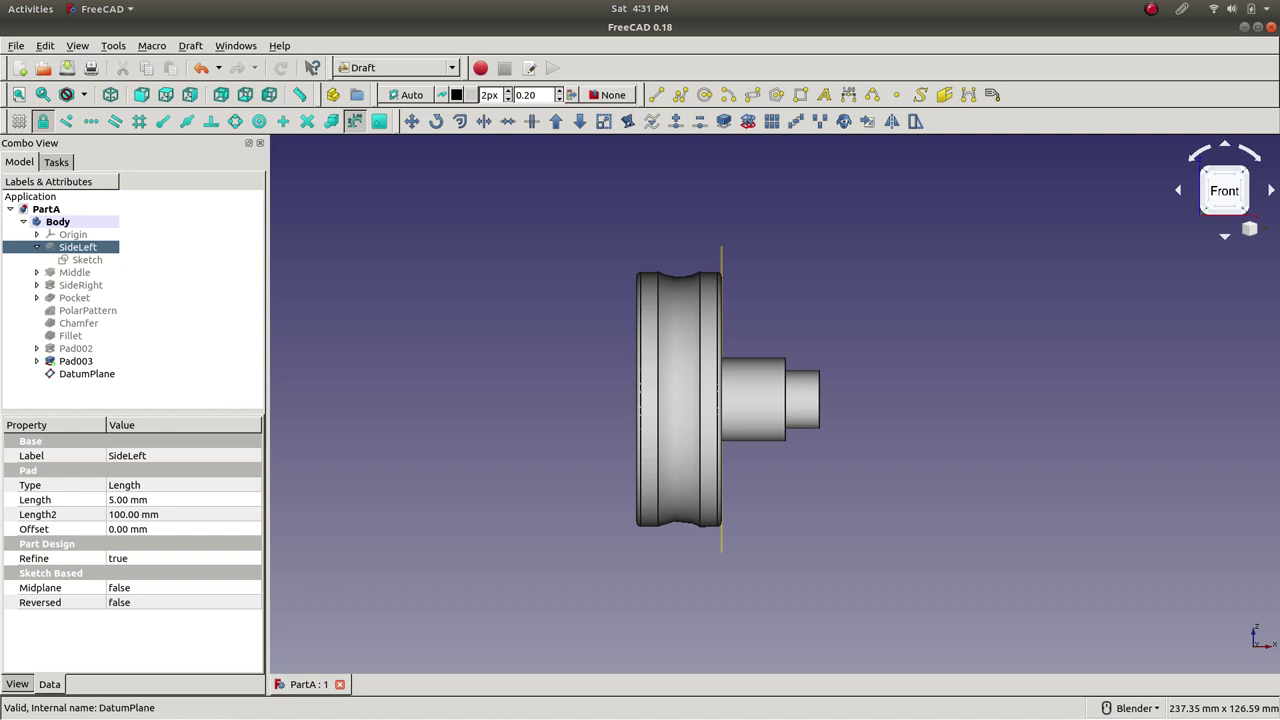
pyautogui.click(150, 500)
pyautogui.write('10')
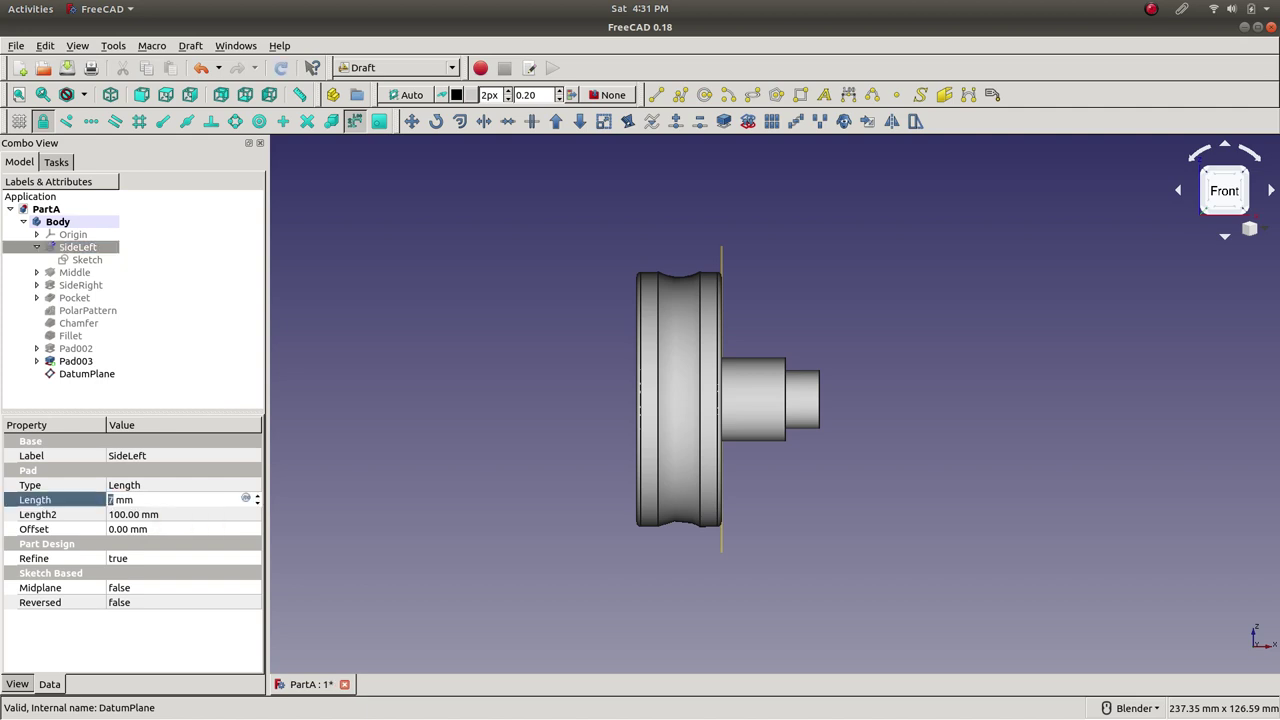
pyautogui.press('Tab')
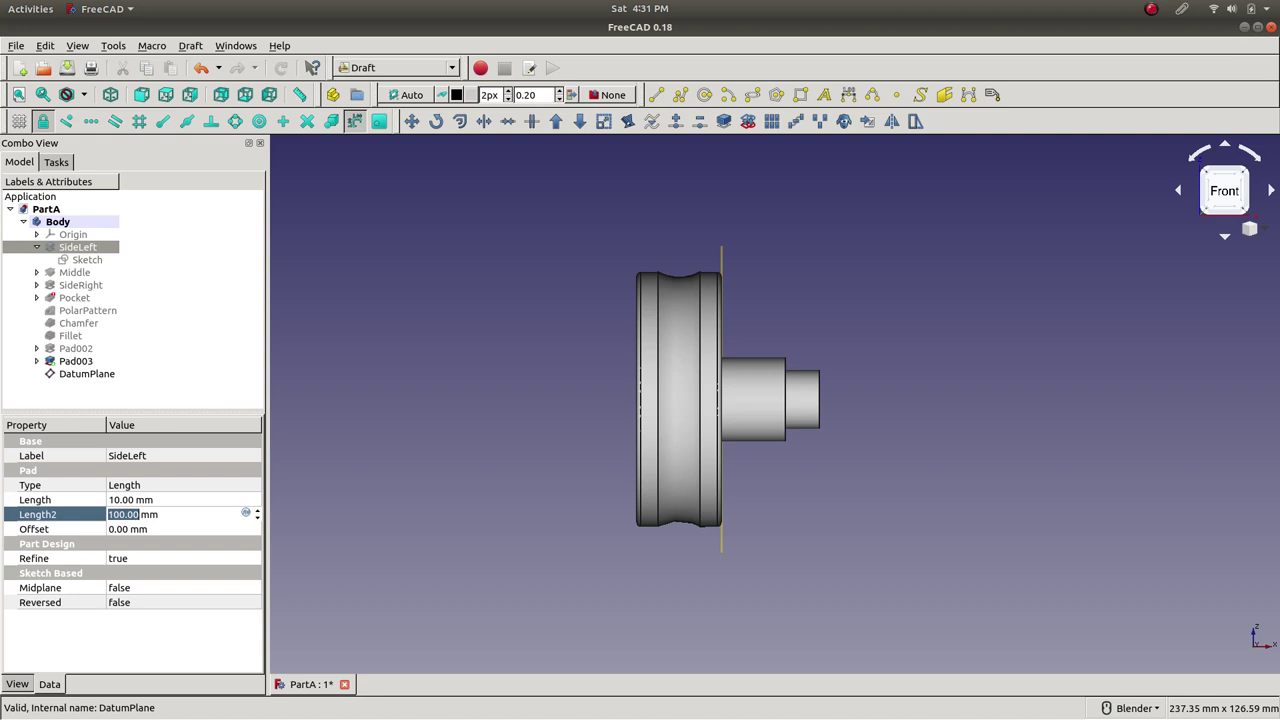
pyautogui.hotkey('shift', 'Tab')
pyautogui.write('6')
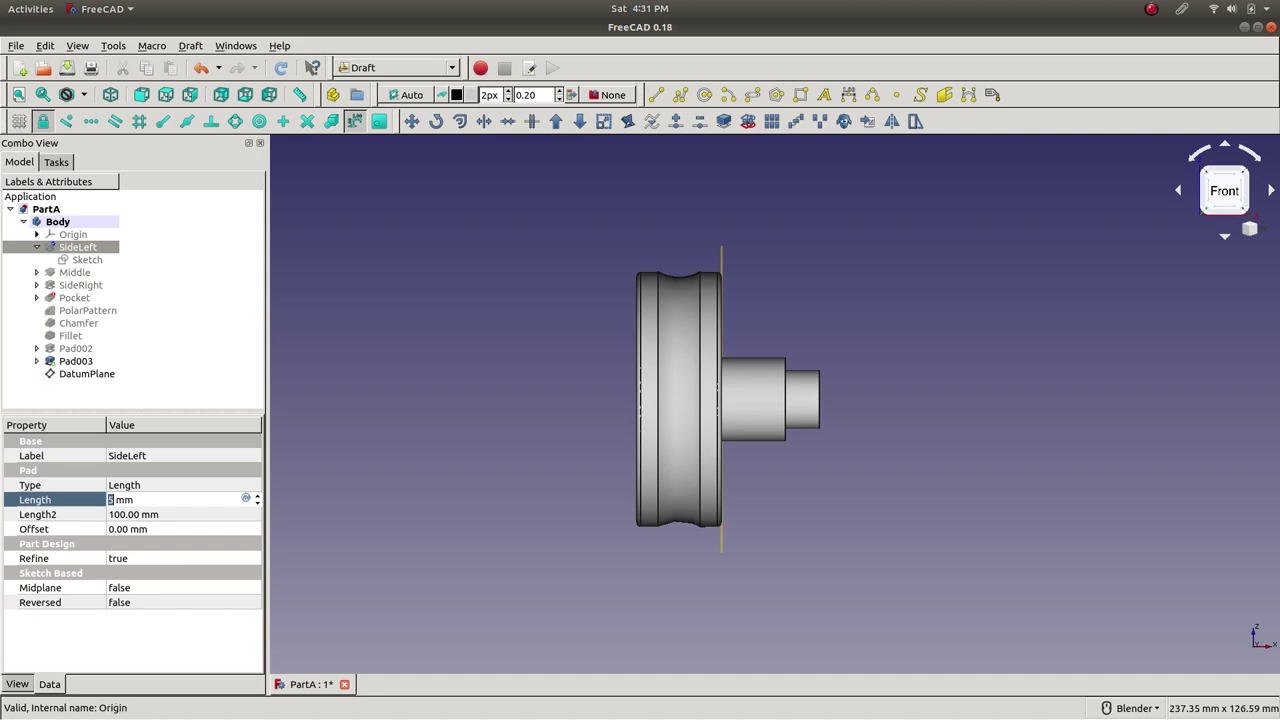
pyautogui.click(81, 247)
pyautogui.rightClick(81, 247)
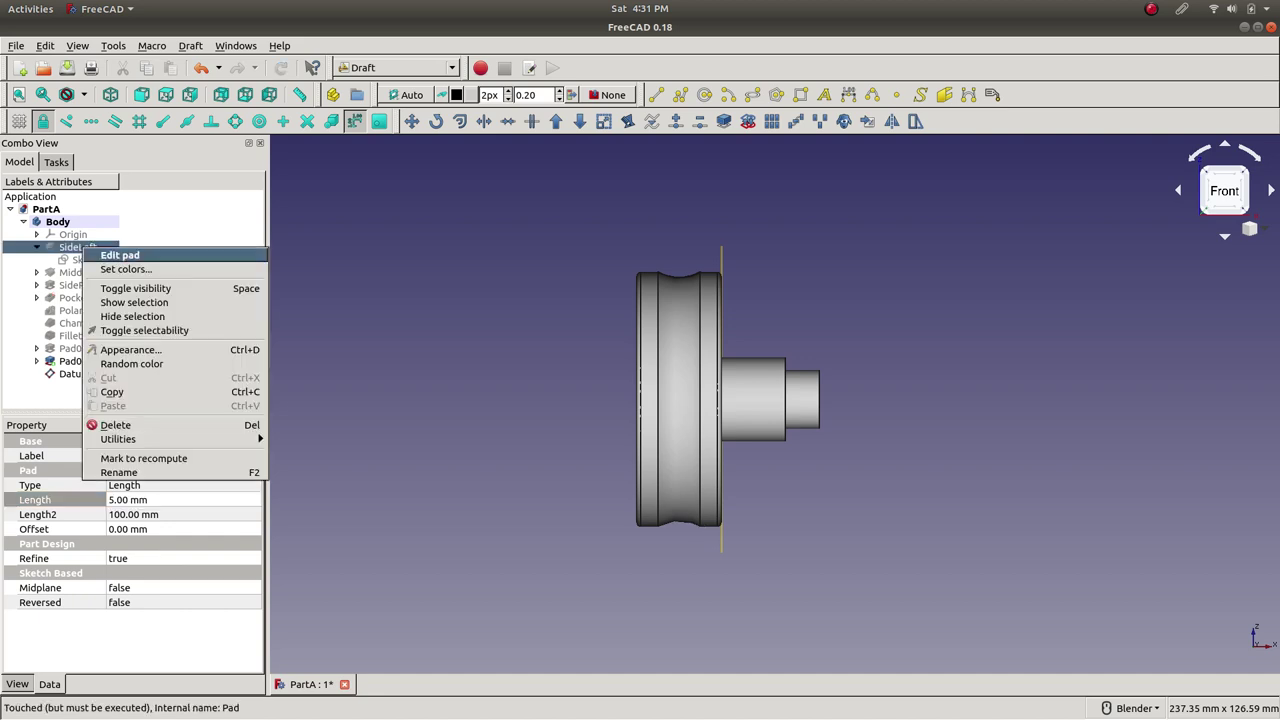
pyautogui.click(120, 255)
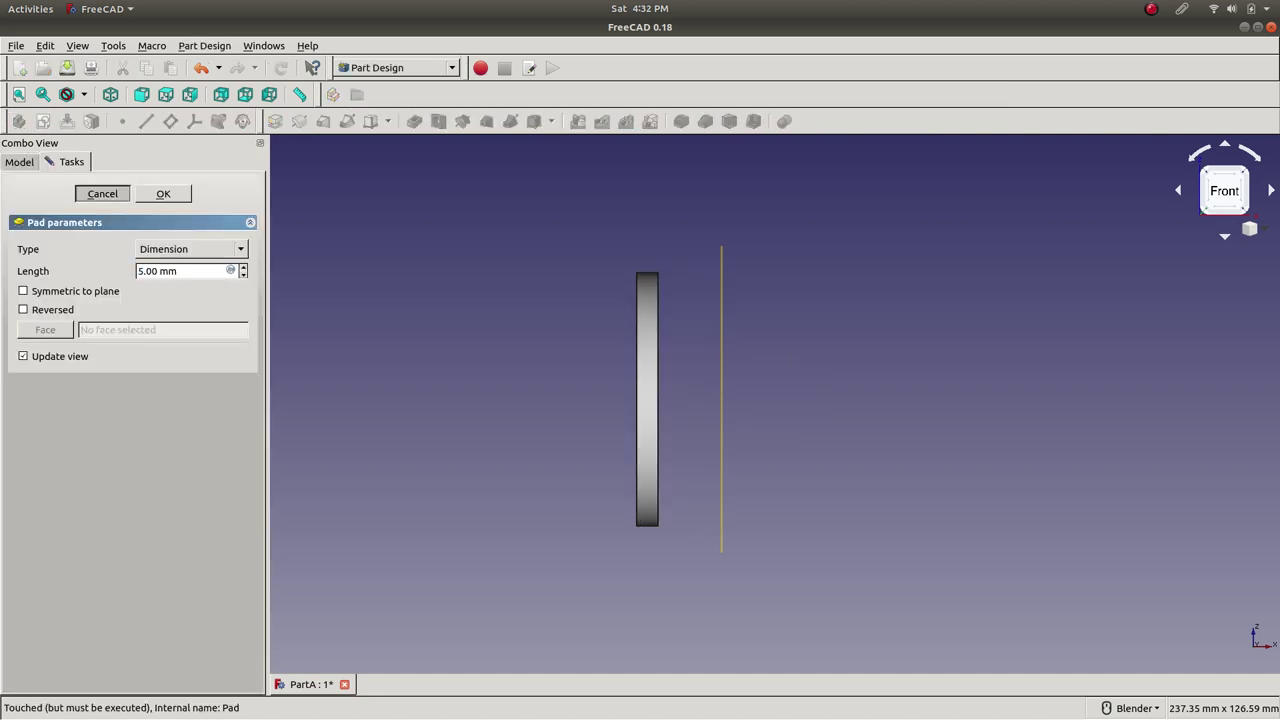
pyautogui.click(102, 193)
pyautogui.click(19, 162)
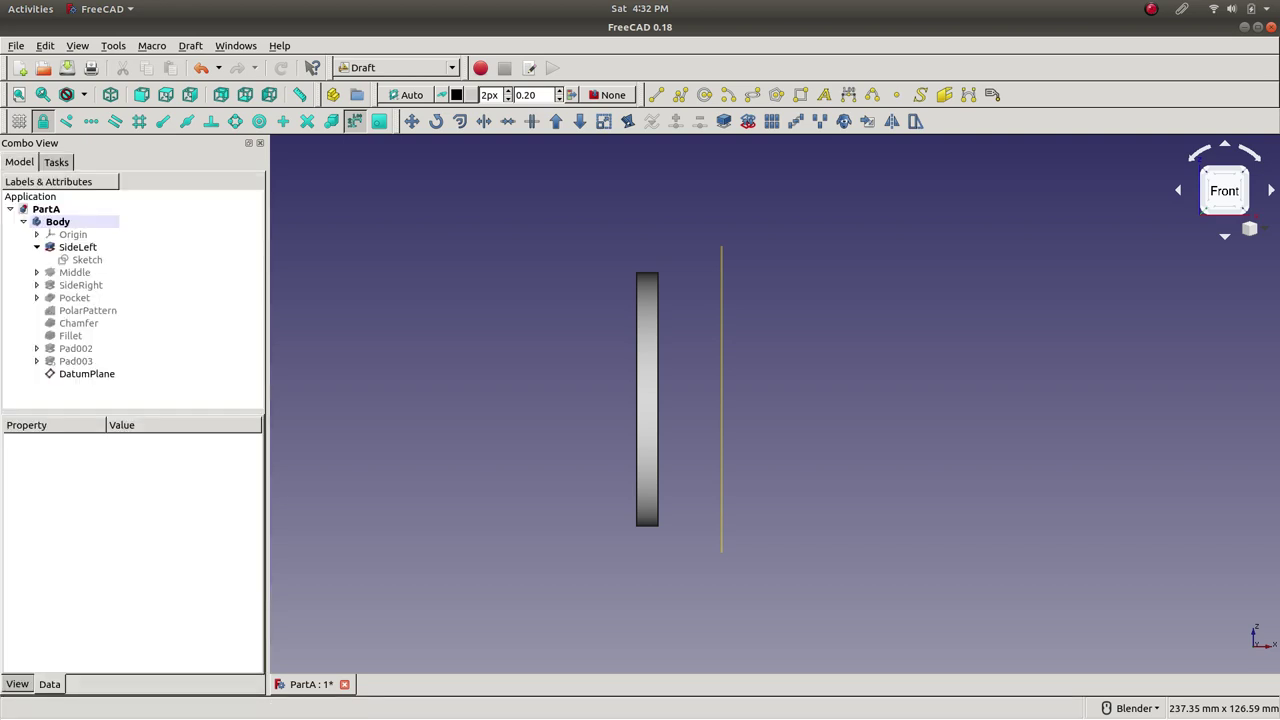
# - Make Pad003 visible again so the complete wheel with its stepped shaft is displayed, and save the document
pyautogui.rightClick(78, 361)
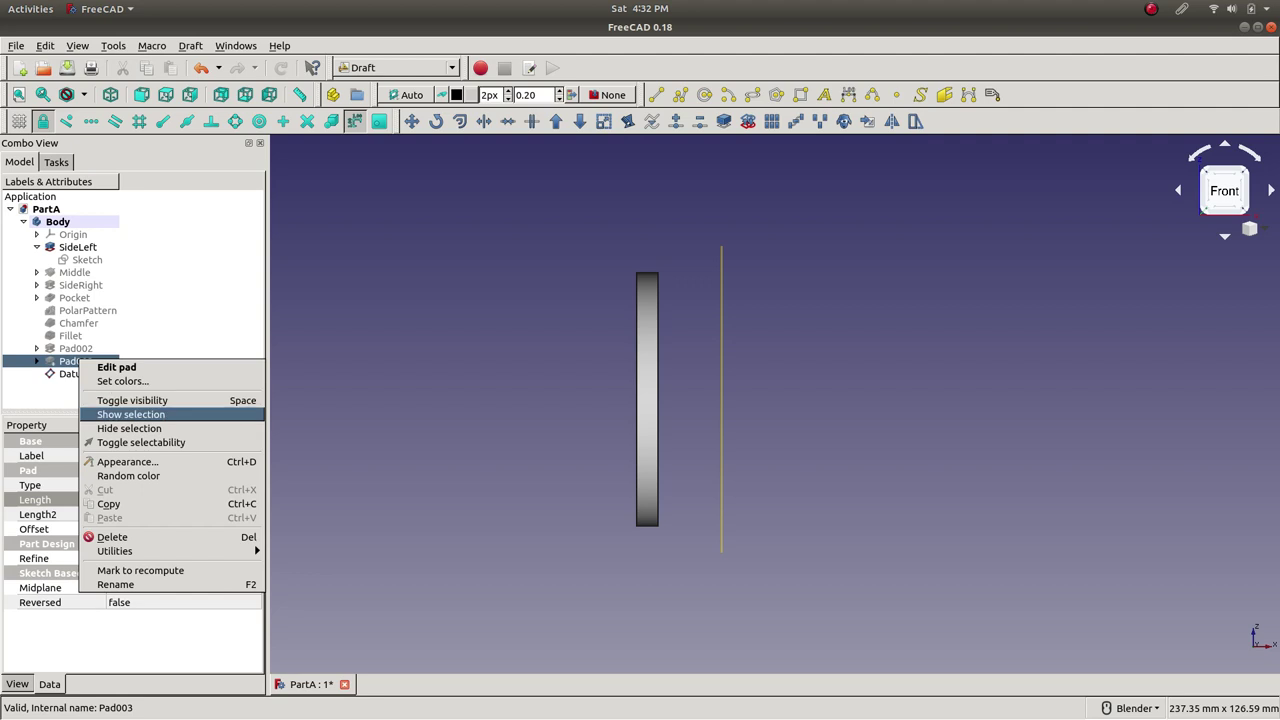
pyautogui.press('Escape')
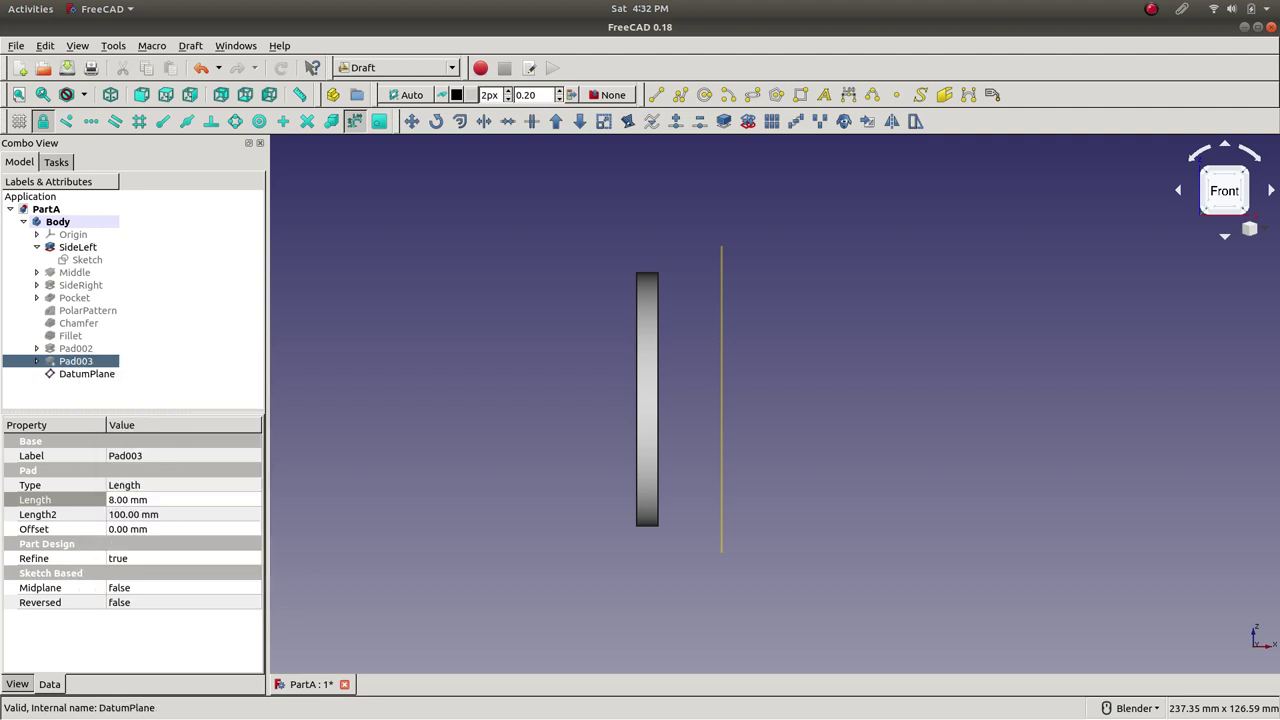
pyautogui.press('space')
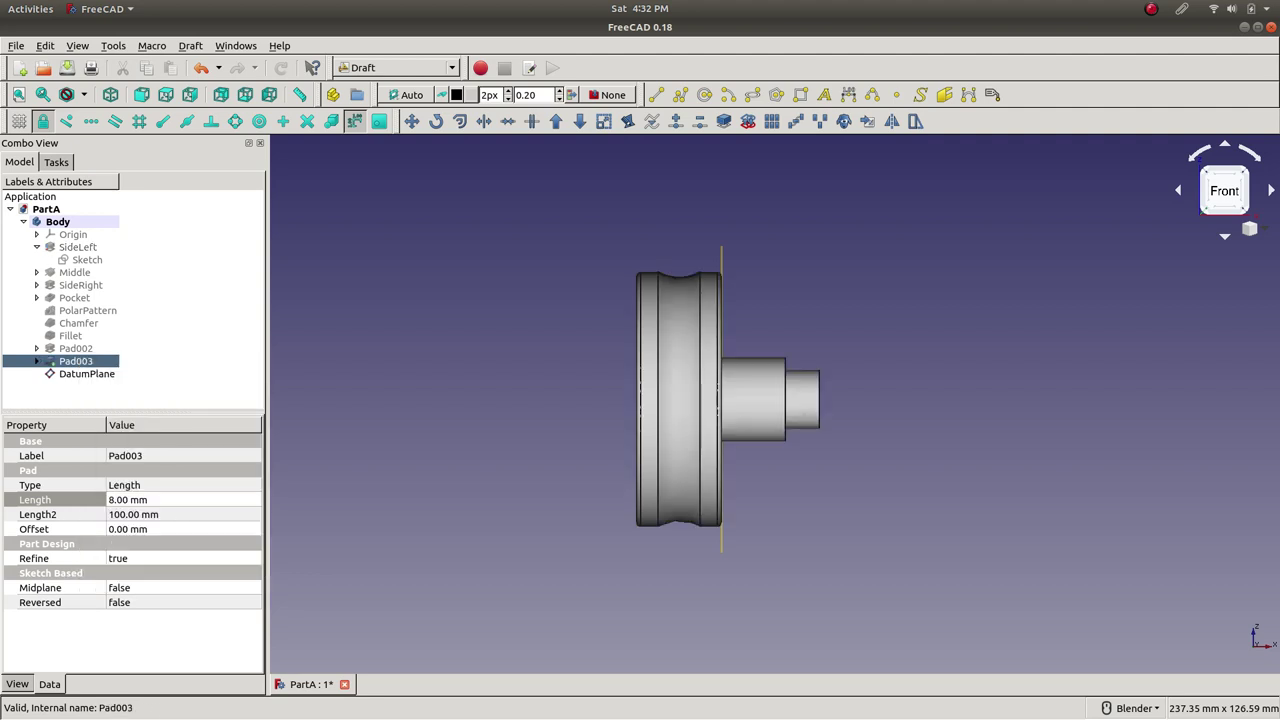
pyautogui.rightClick(81, 361)
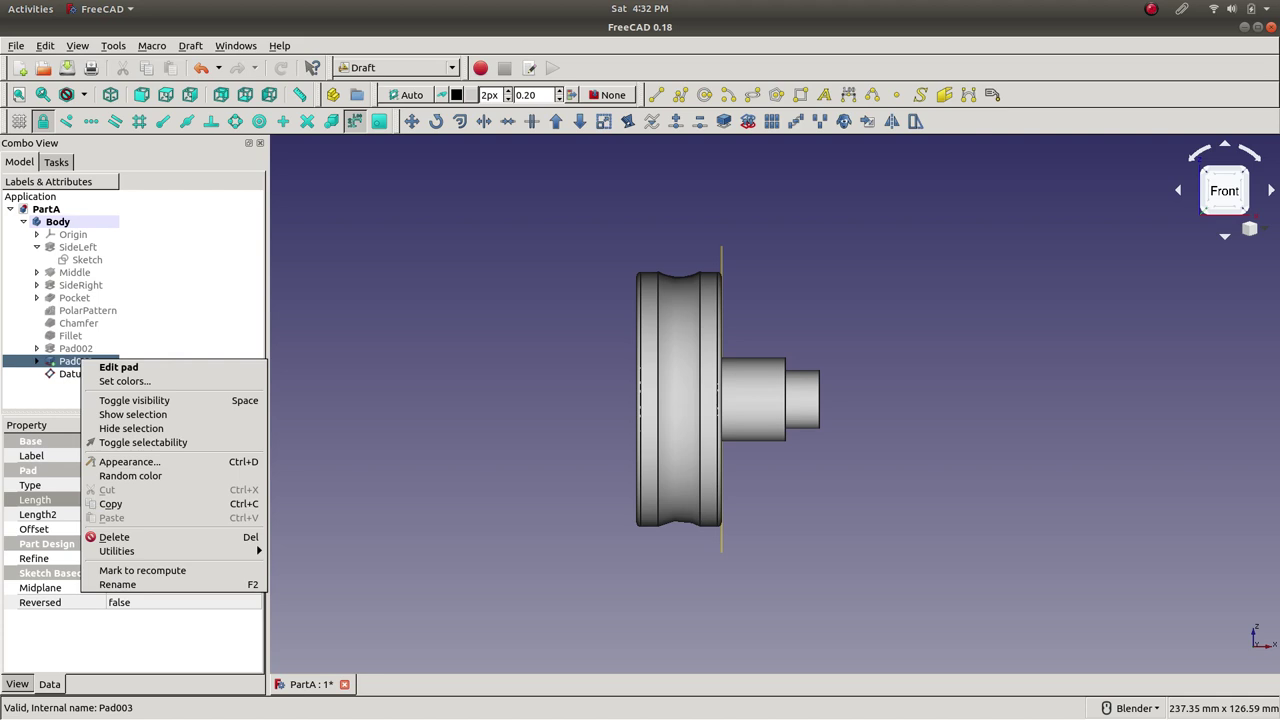
pyautogui.press('Escape')
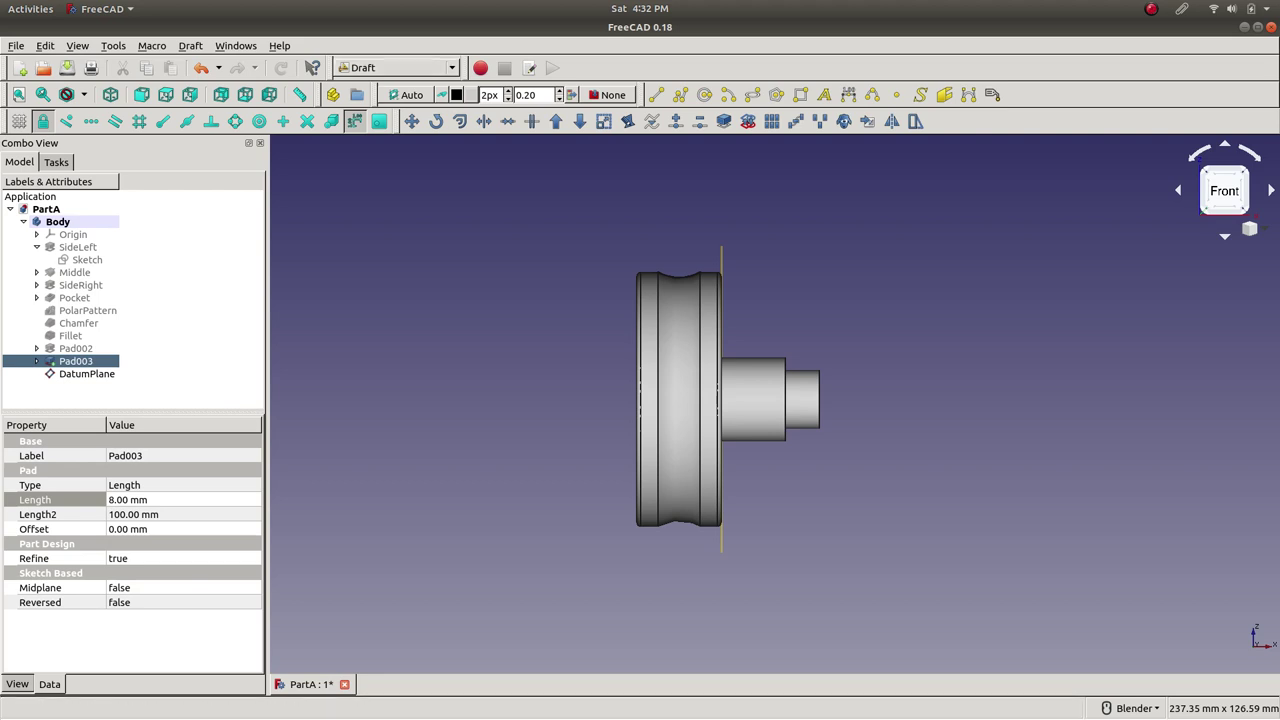
pyautogui.hotkey('ctrl', 's')
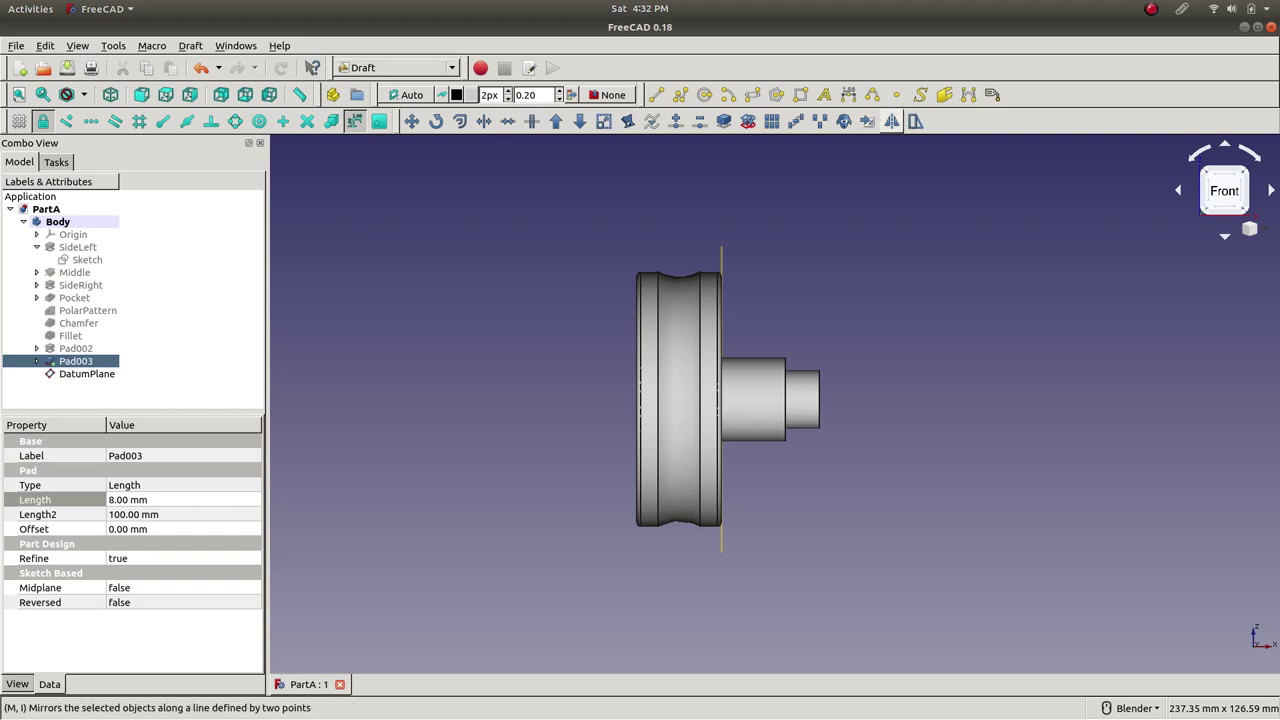
# - Select Pad003, set the Draft working plane to XZ (front) and turn on the Draft grid
pyautogui.click(75, 348)
pyautogui.click(75, 361)
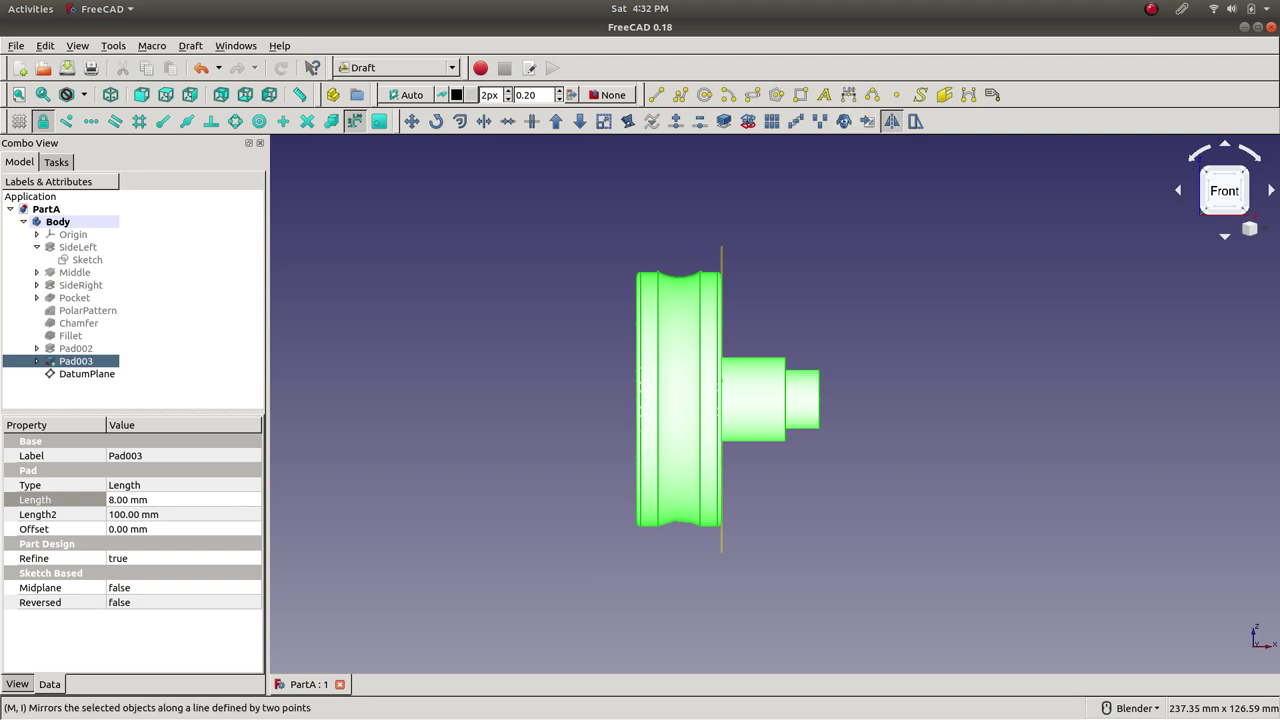
pyautogui.click(891, 121)
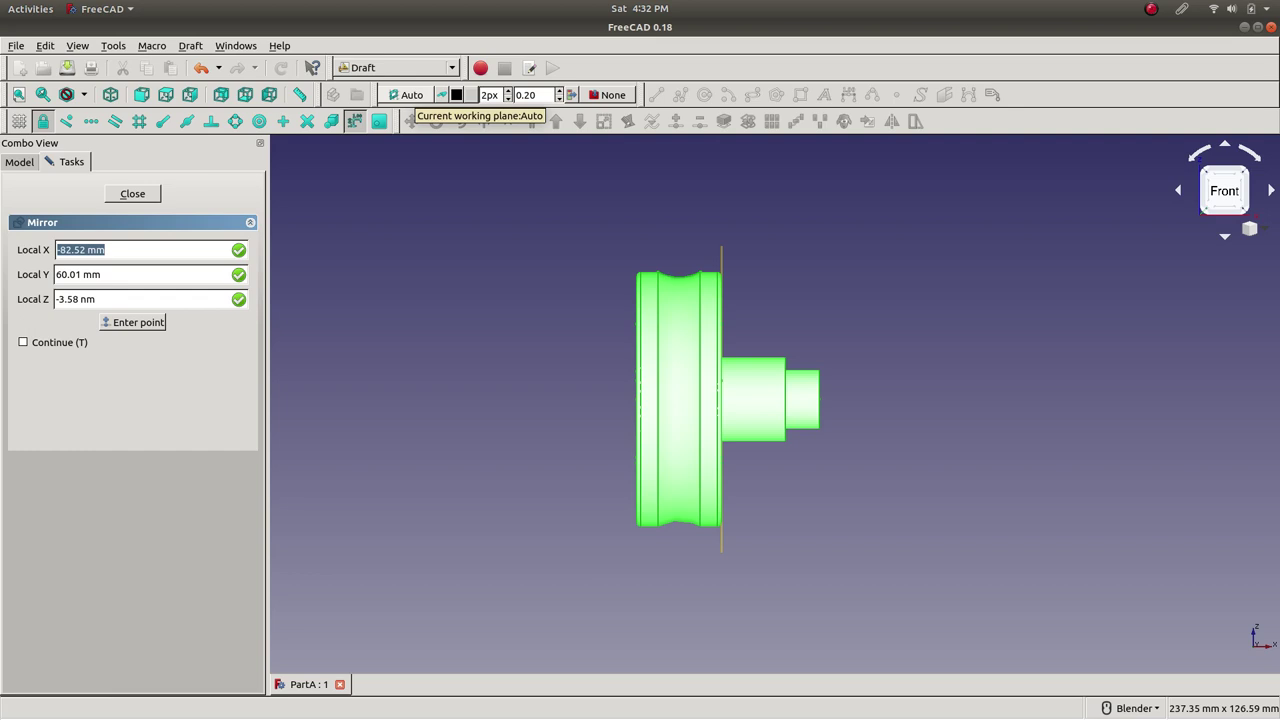
pyautogui.click(407, 94)
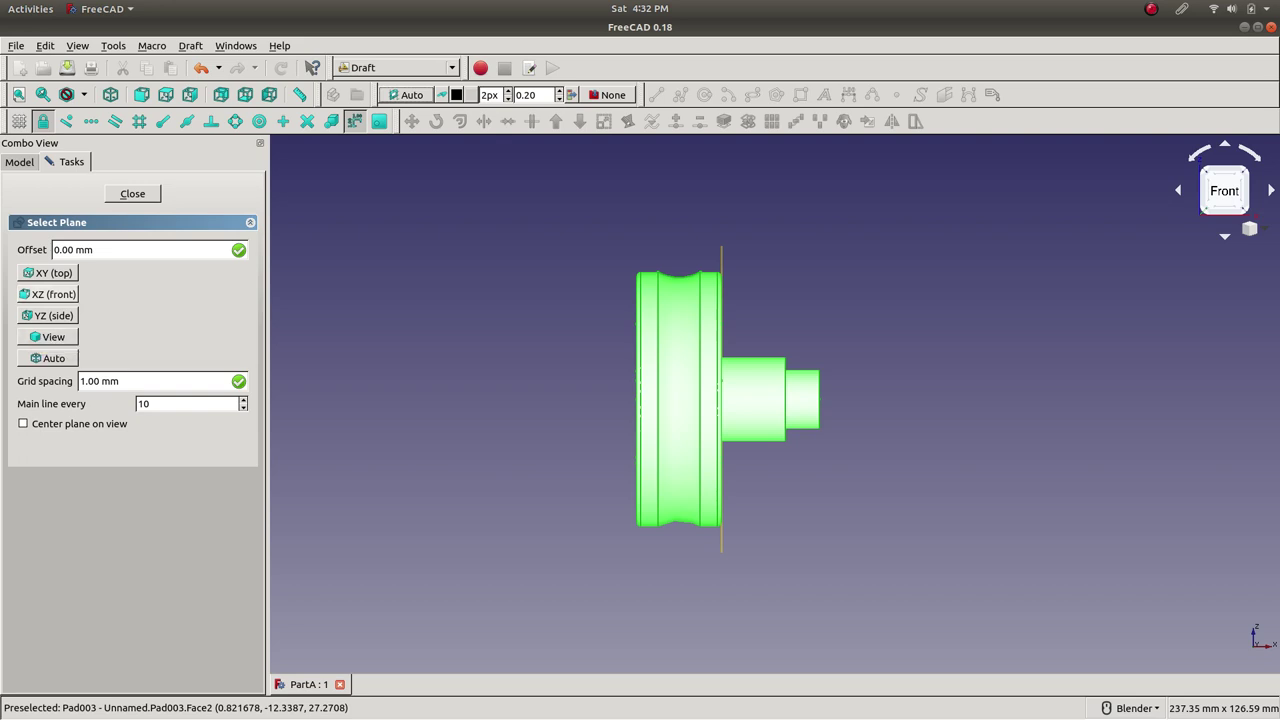
pyautogui.click(48, 294)
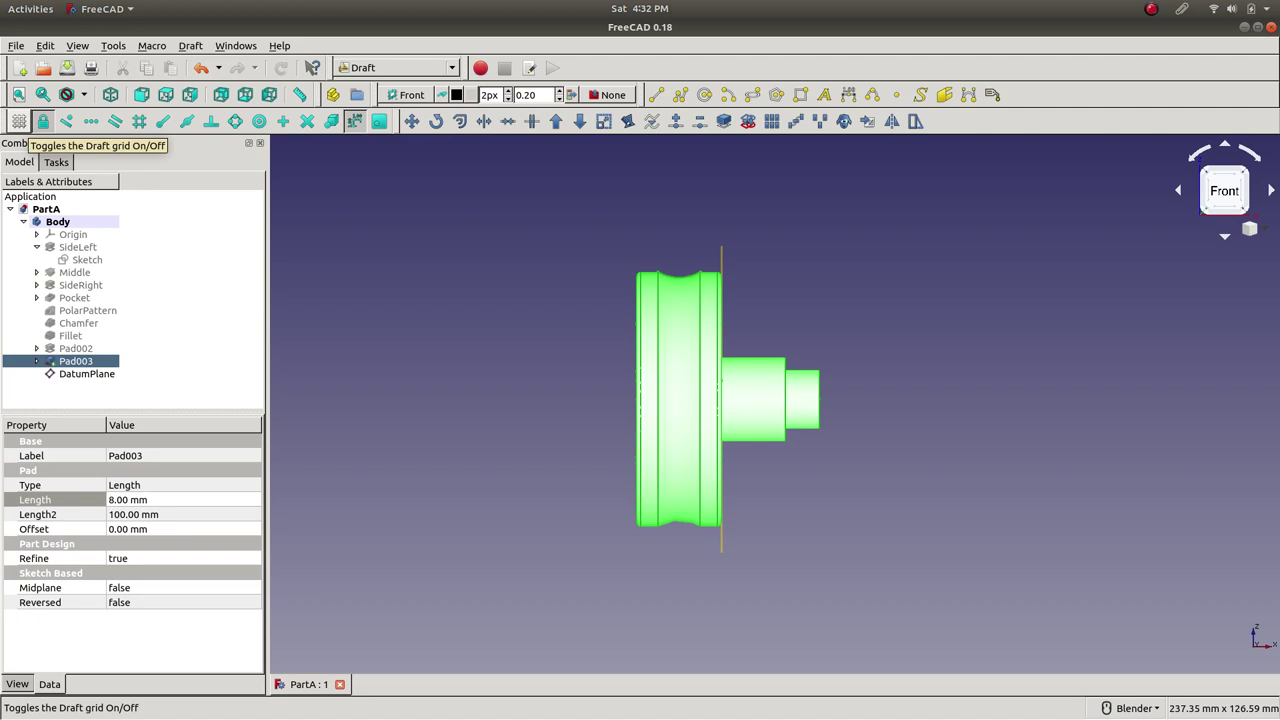
pyautogui.click(18, 121)
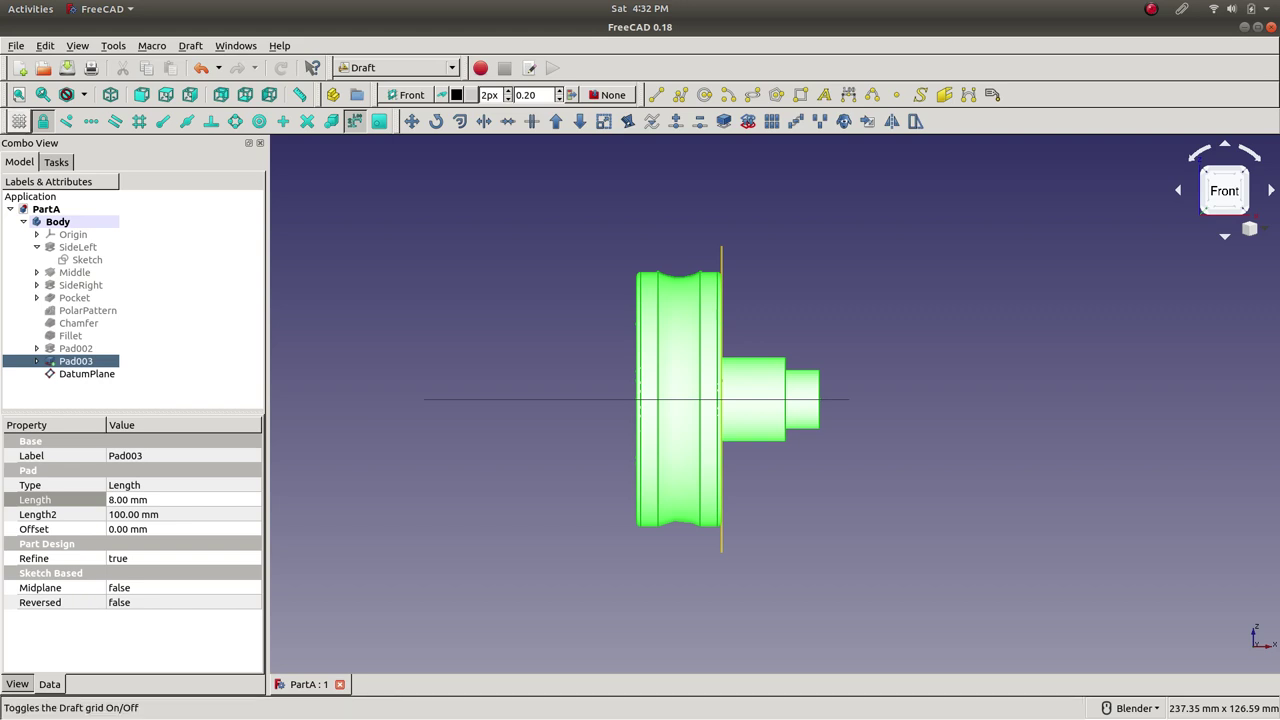
# - Try the XY (top) working plane for the grid, and return to the XZ (front) plane
pyautogui.click(405, 94)
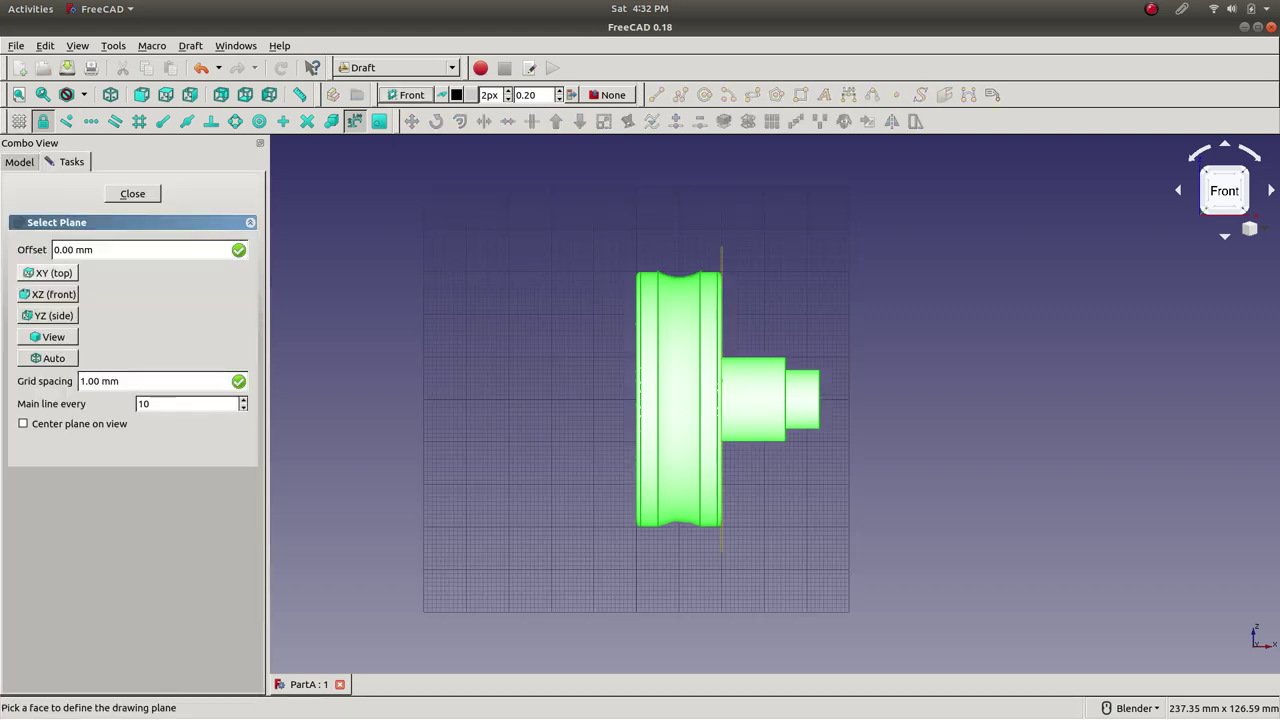
pyautogui.click(47, 273)
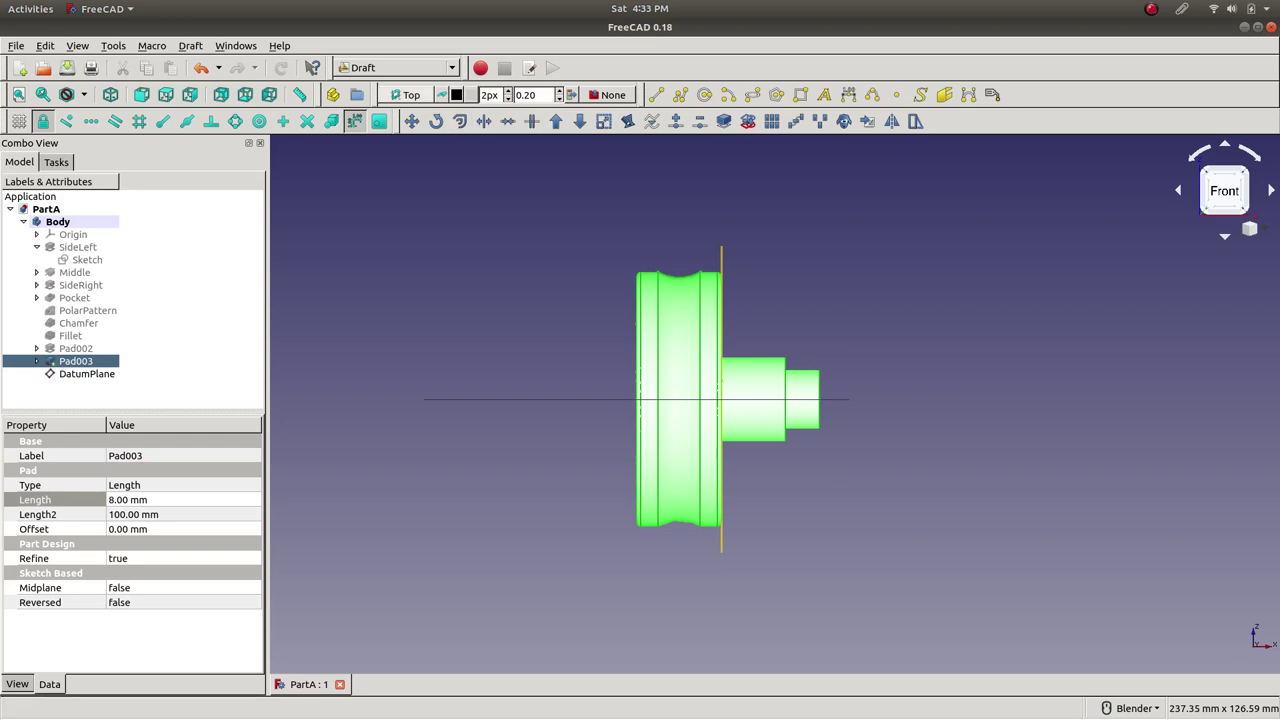
pyautogui.click(405, 94)
pyautogui.click(48, 294)
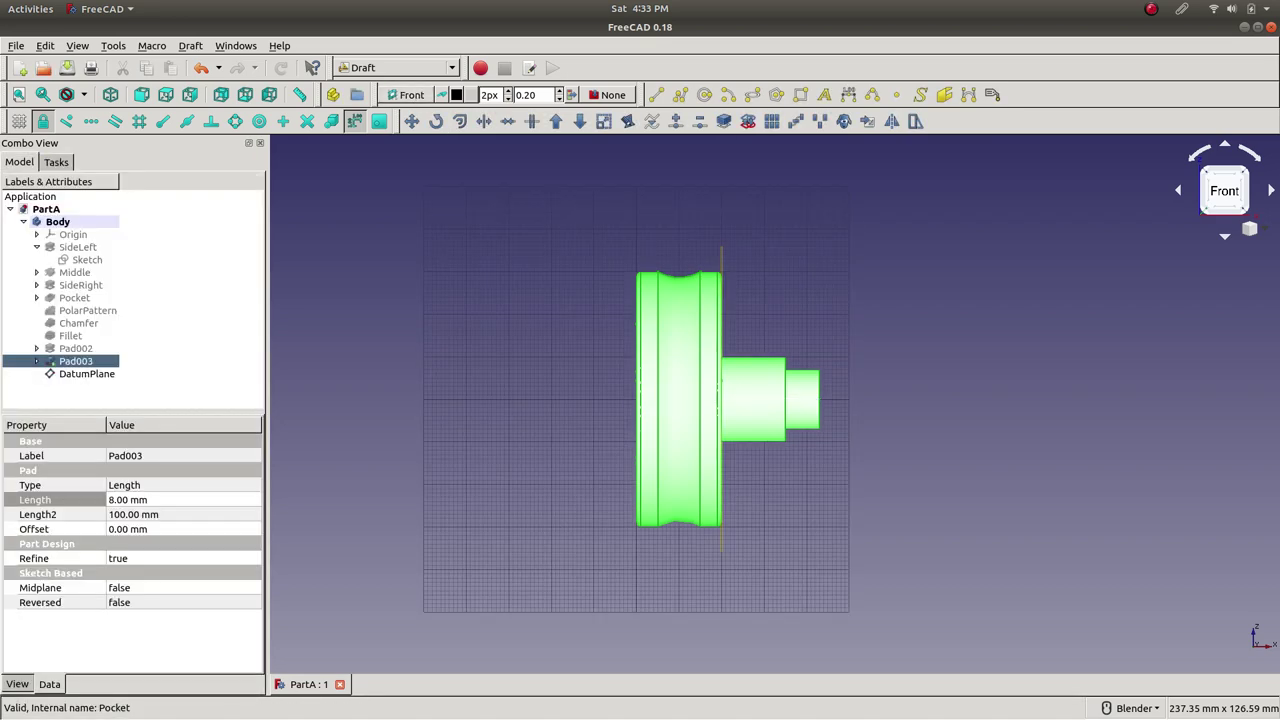
pyautogui.scroll(4, 491, 337)
pyautogui.scroll(-4, 633, 365)
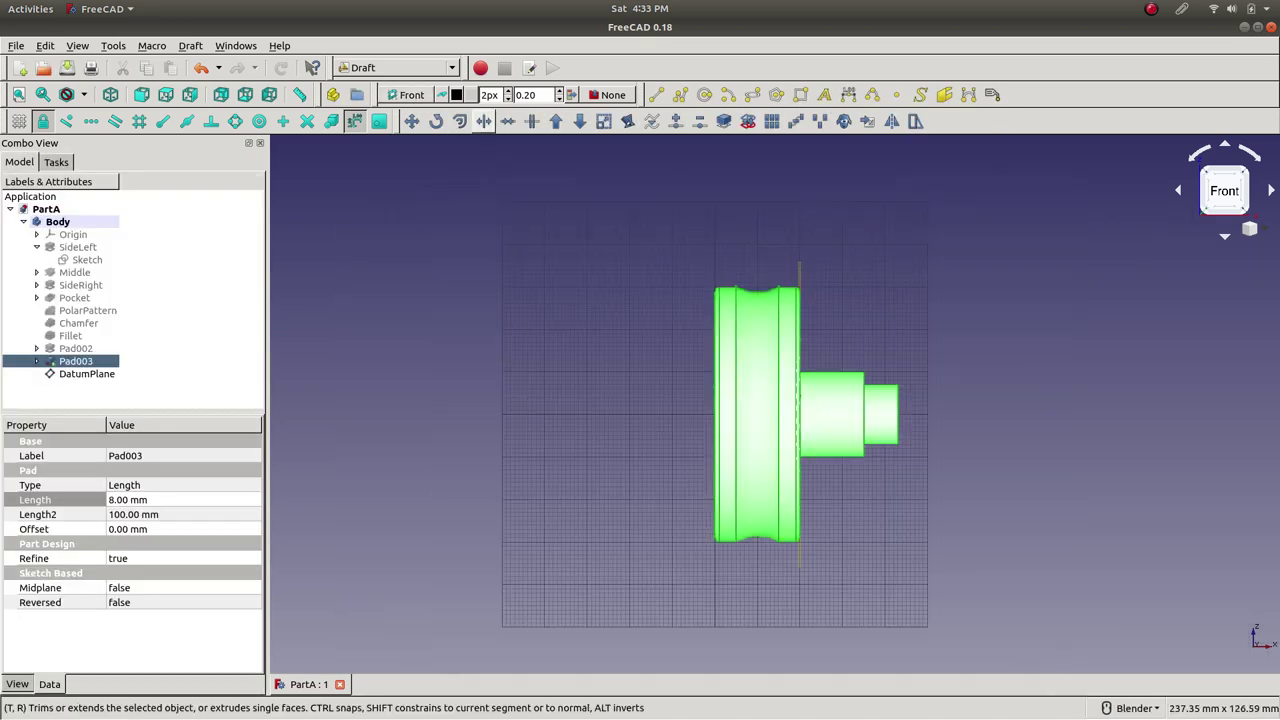
pyautogui.click(407, 94)
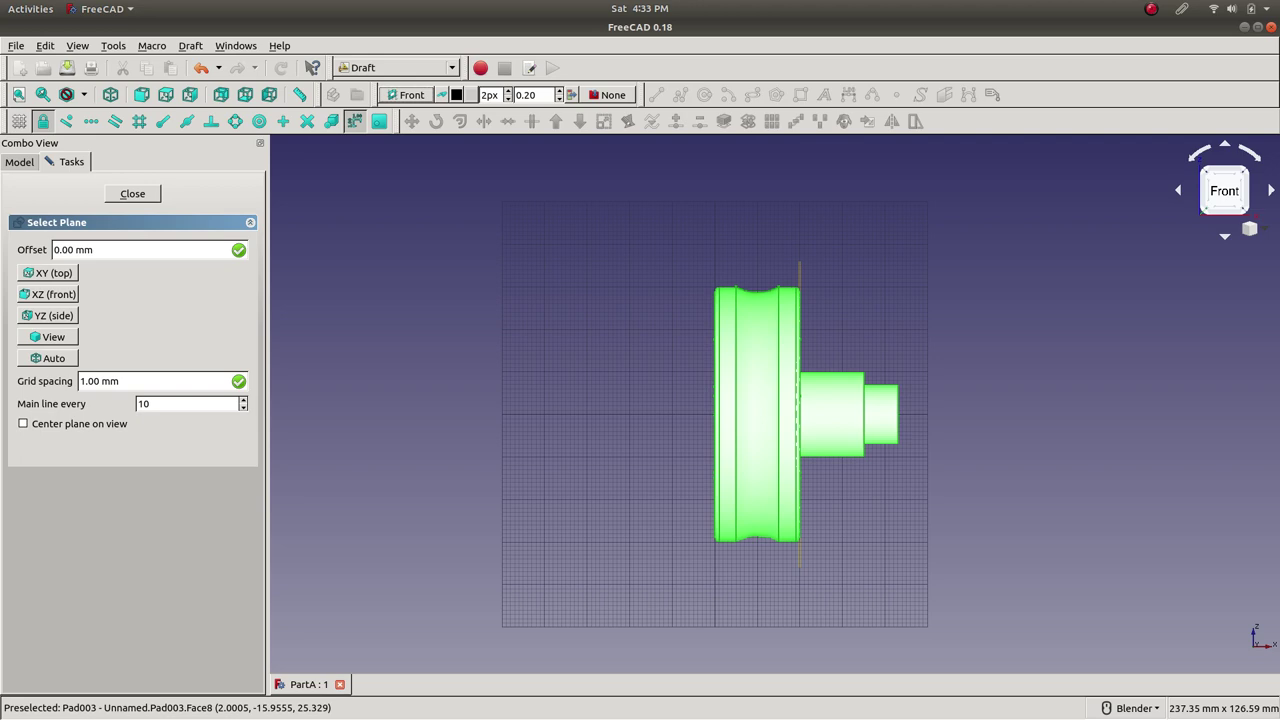
pyautogui.click(47, 294)
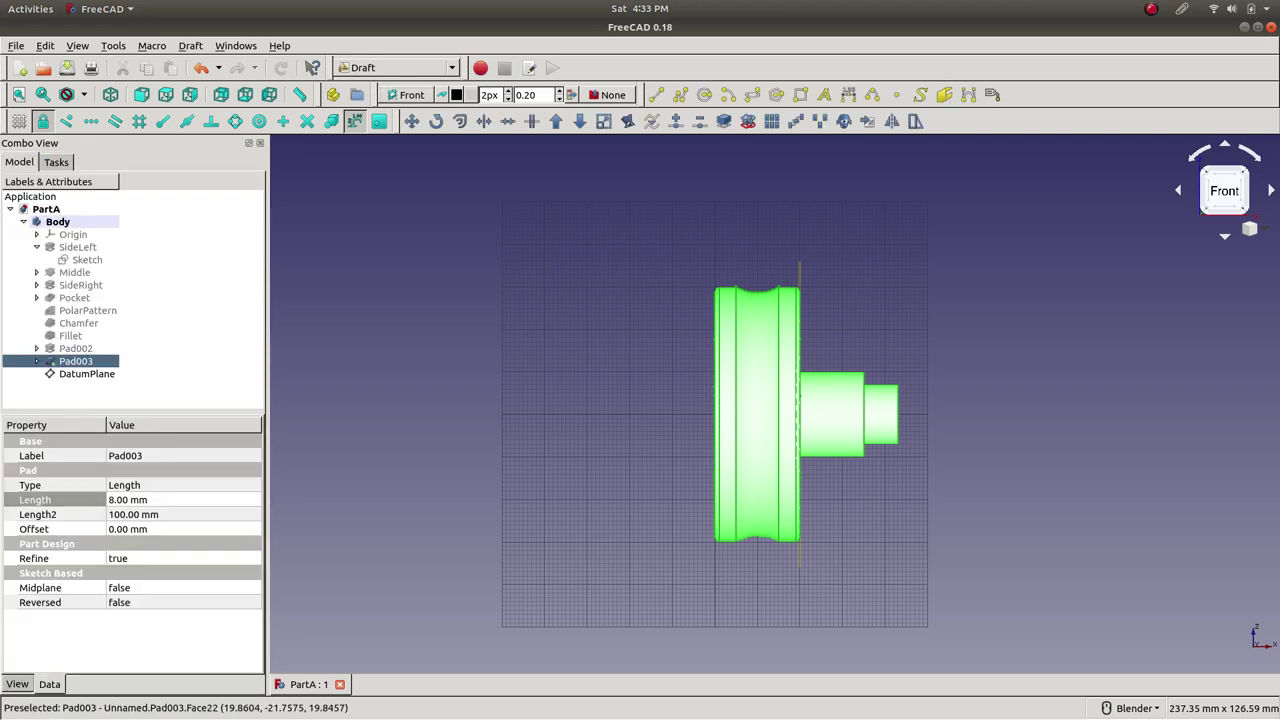
# - Switch the Draft grid off and on several times to compare the display
pyautogui.click(19, 121)
pyautogui.click(19, 121)
pyautogui.click(19, 121)
pyautogui.click(19, 121)
pyautogui.click(19, 121)
pyautogui.click(19, 121)
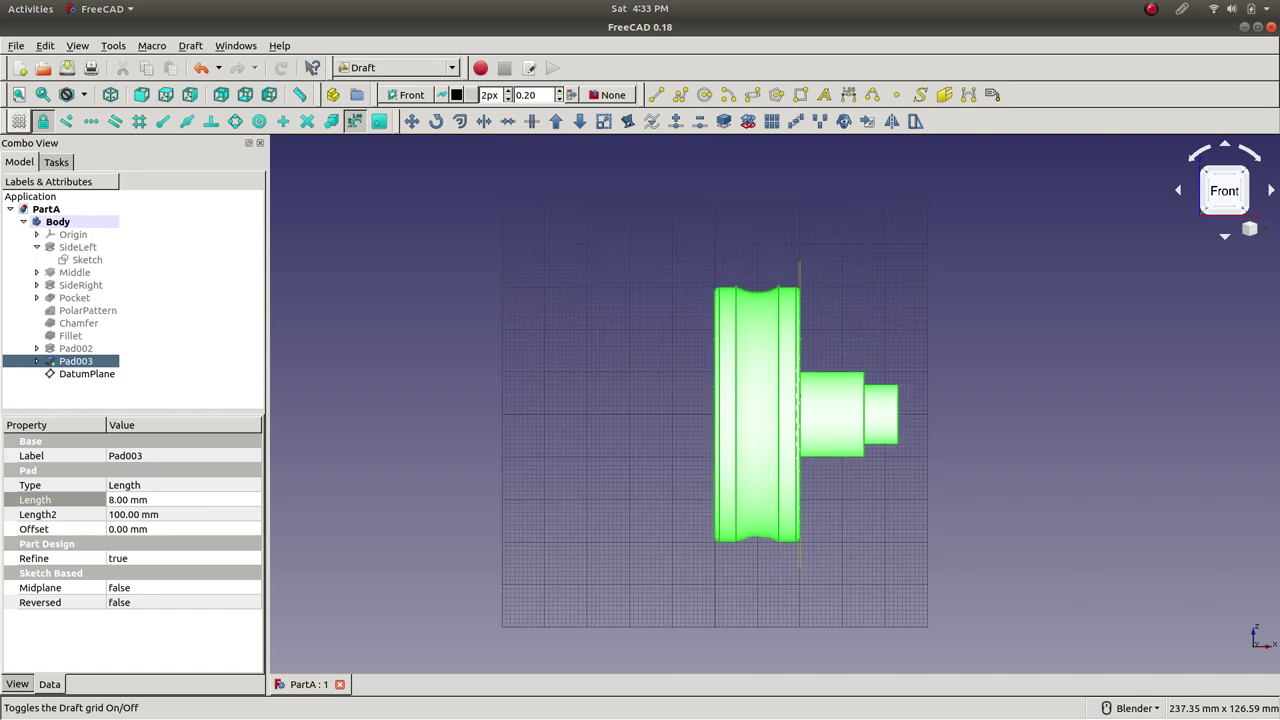
# - Mirror Pad003 with grid snapping across a vertical line at local X 0 along the wheel face opposite the shaft
pyautogui.scroll(2, 813, 424)
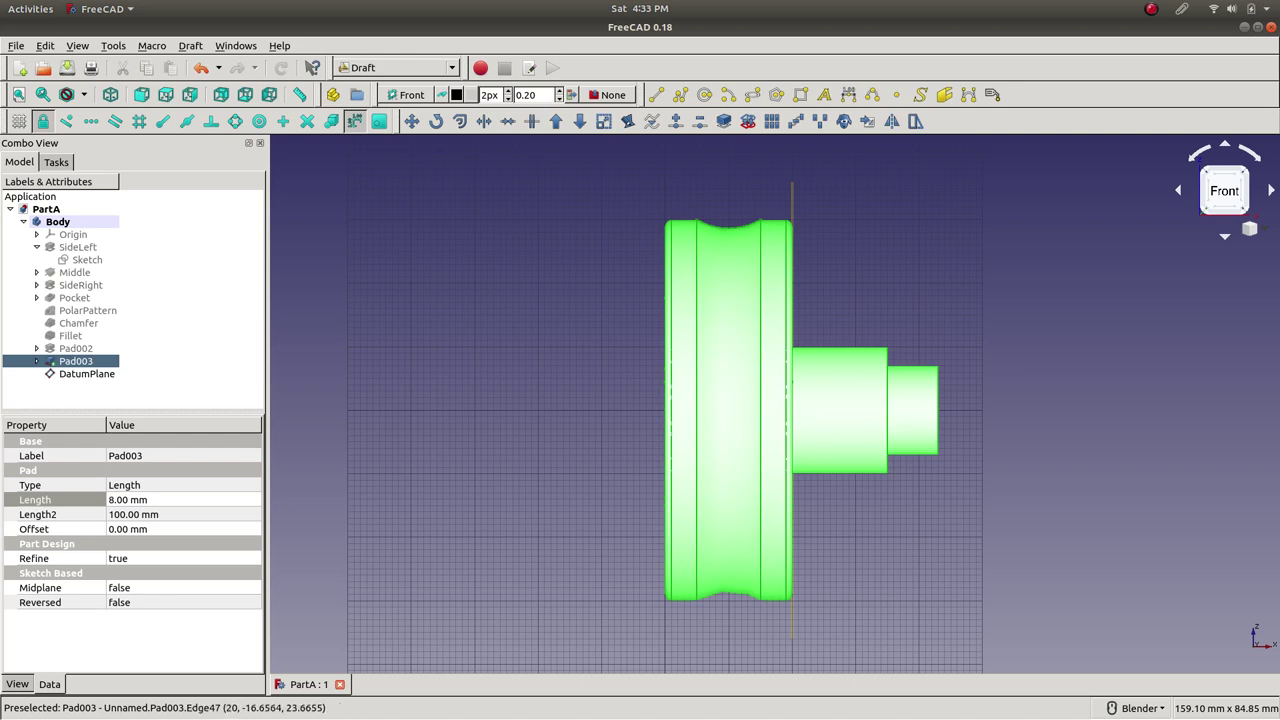
pyautogui.click(891, 121)
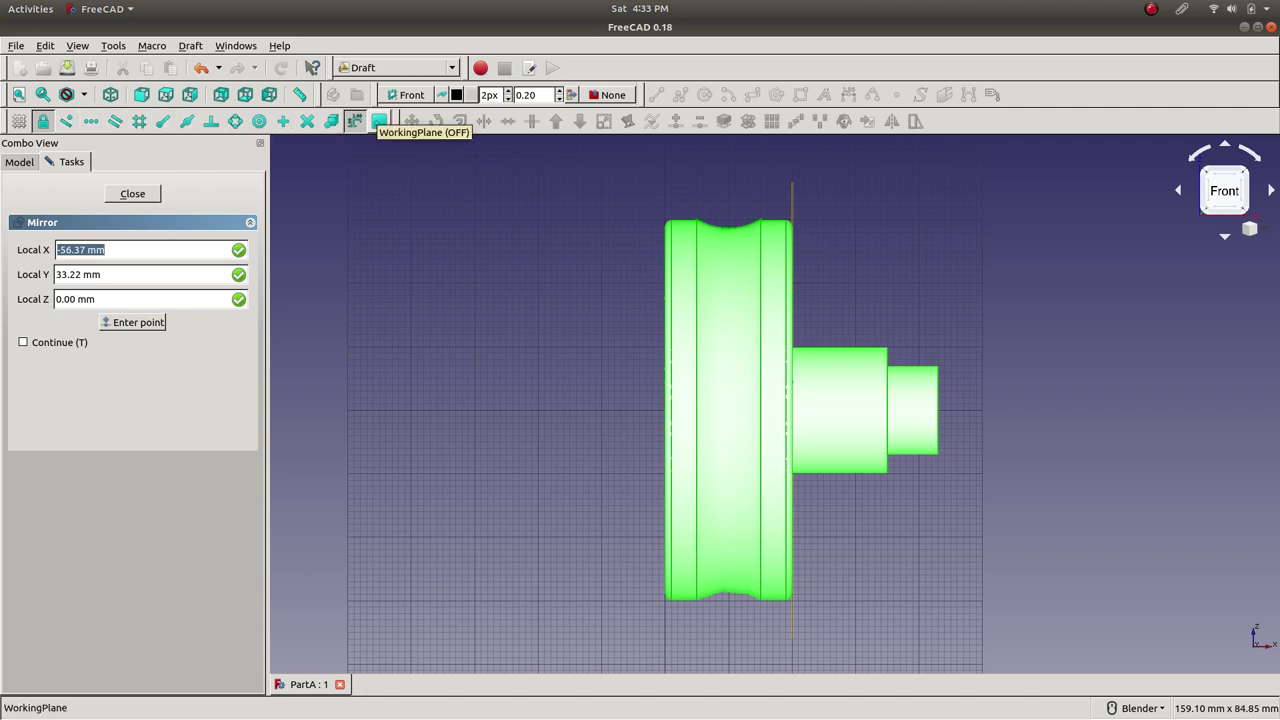
pyautogui.click(379, 121)
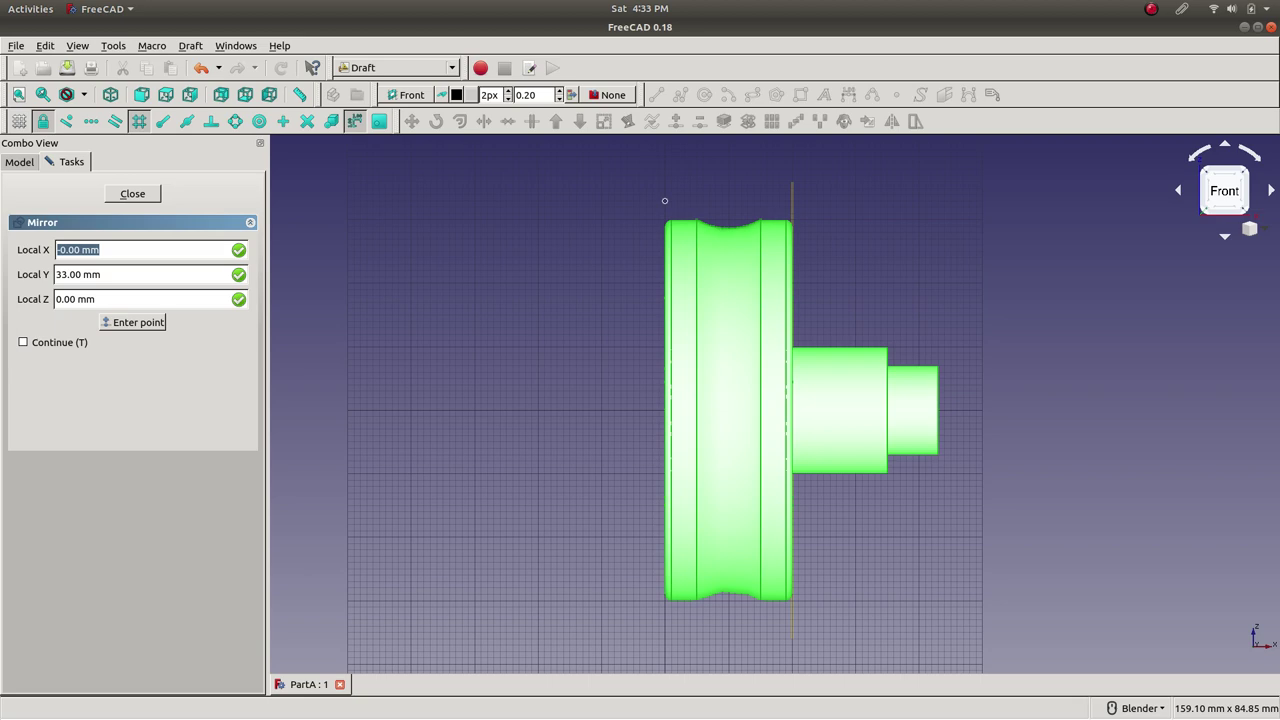
pyautogui.click(664, 200)
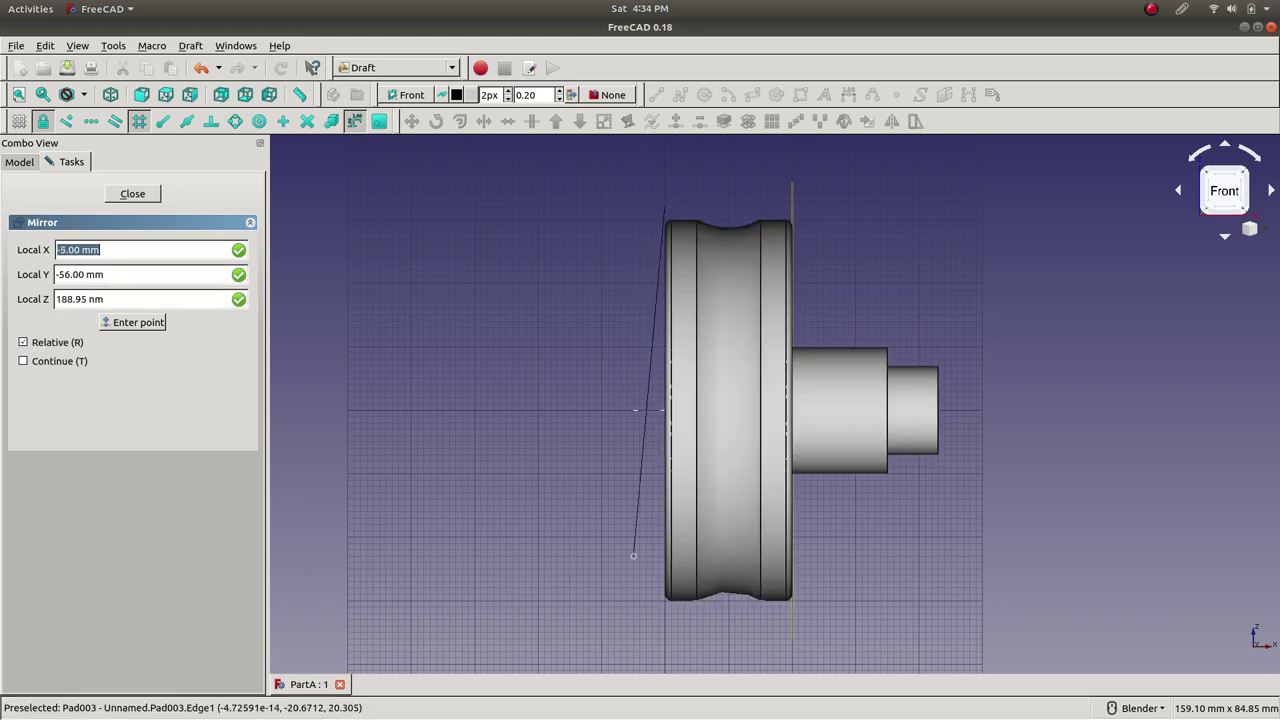
pyautogui.click(664, 644)
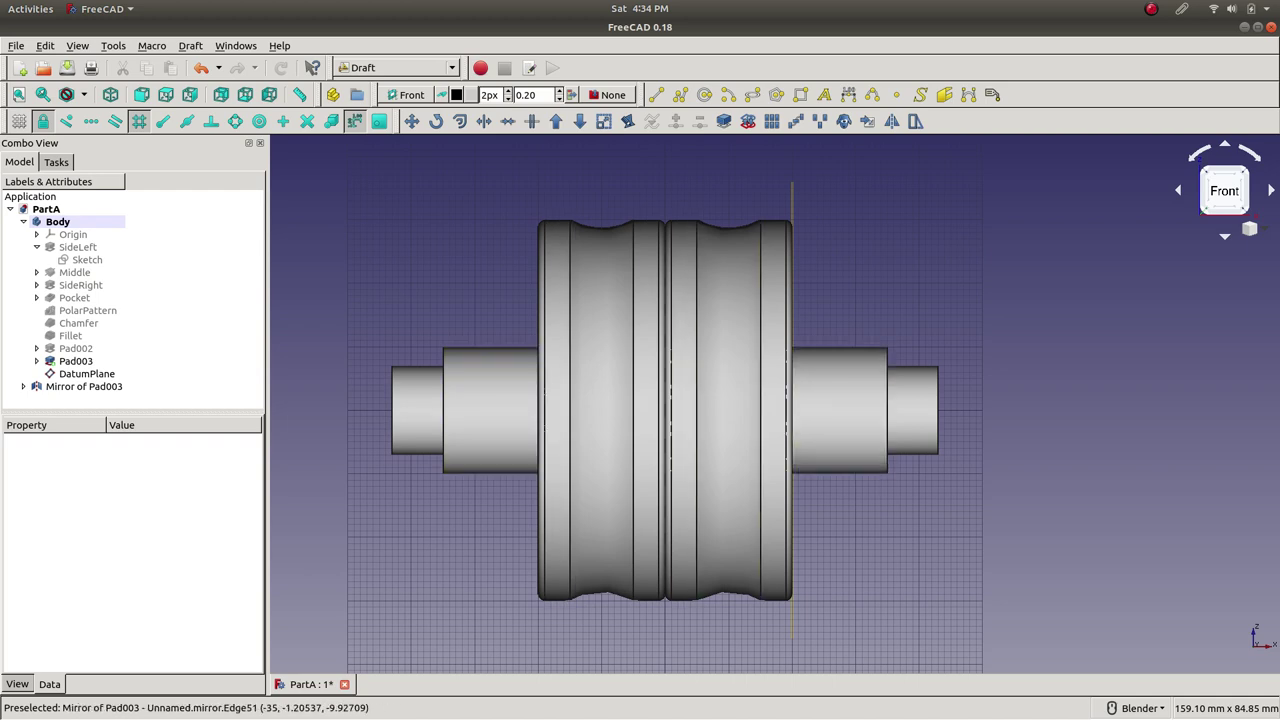
# - Delete the mirrored copy of Pad003 and the datum plane
pyautogui.click(100, 386)
pyautogui.rightClick(104, 387)
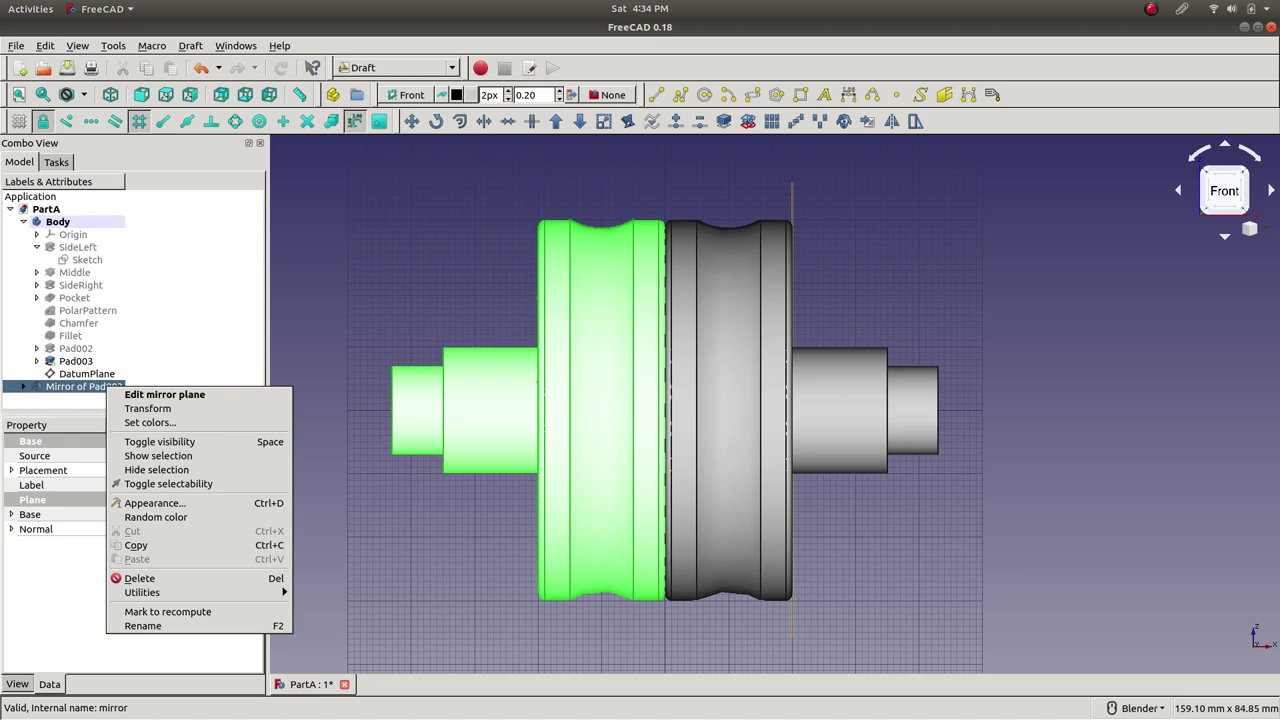
pyautogui.click(140, 578)
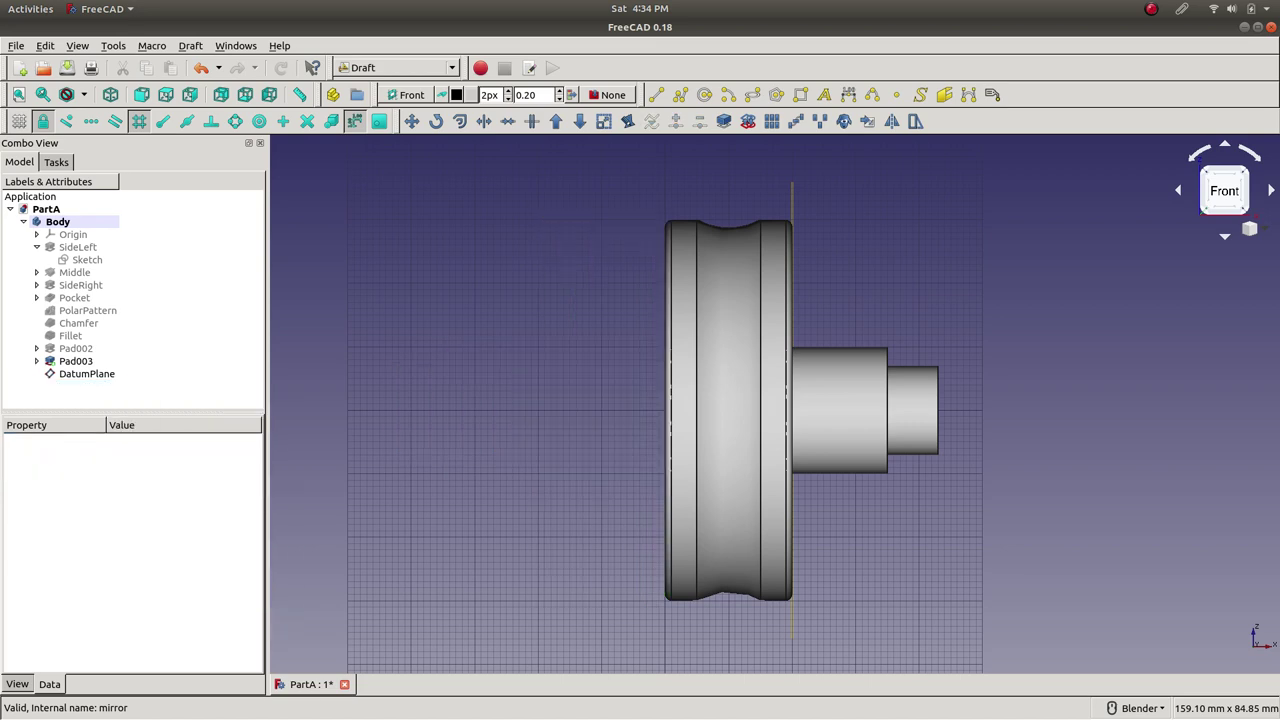
pyautogui.click(100, 373)
pyautogui.rightClick(103, 374)
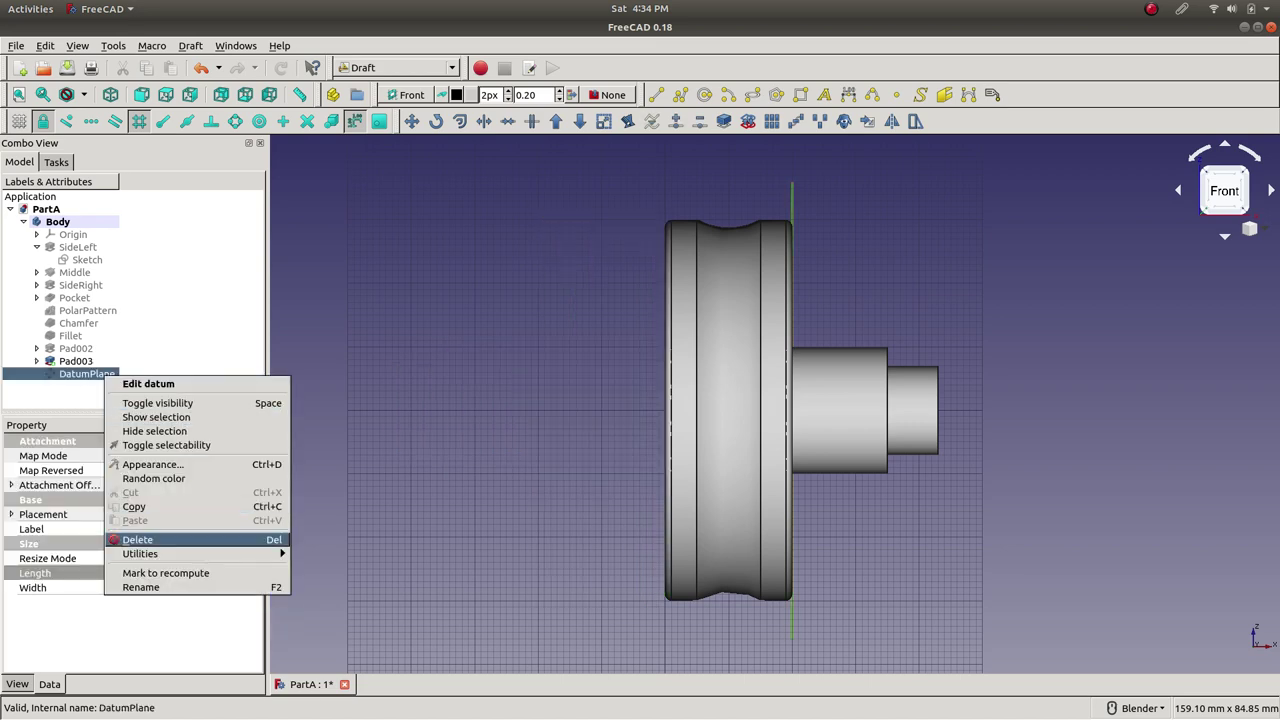
pyautogui.click(140, 539)
# - Try mirroring Pad003 across a vertical line along the wheel's shaft-side face, and delete the copy
pyautogui.click(75, 361)
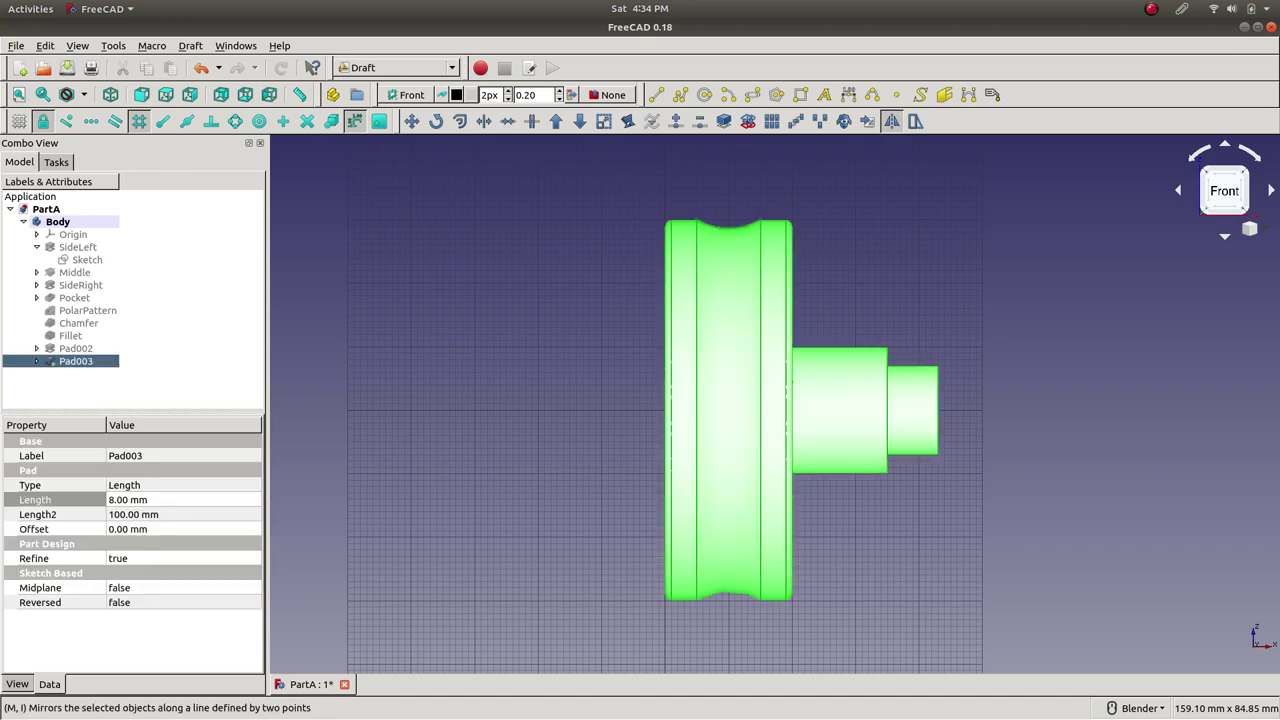
pyautogui.click(892, 121)
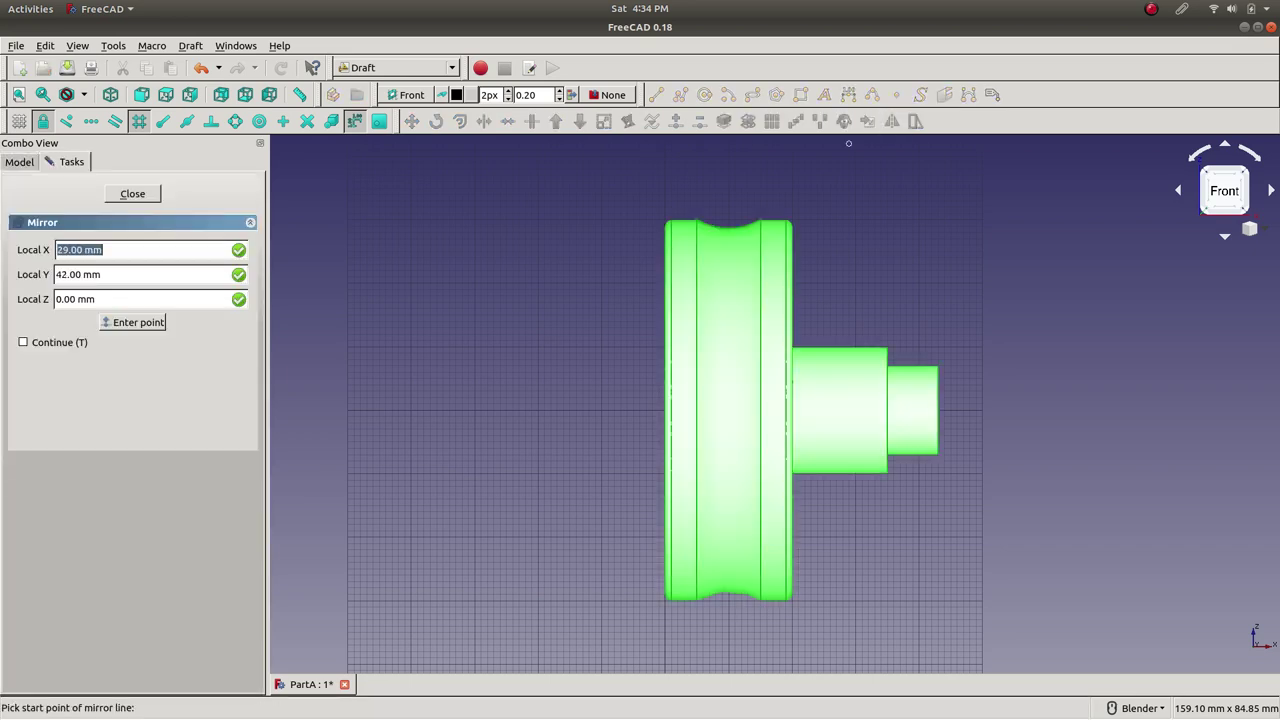
pyautogui.click(792, 194)
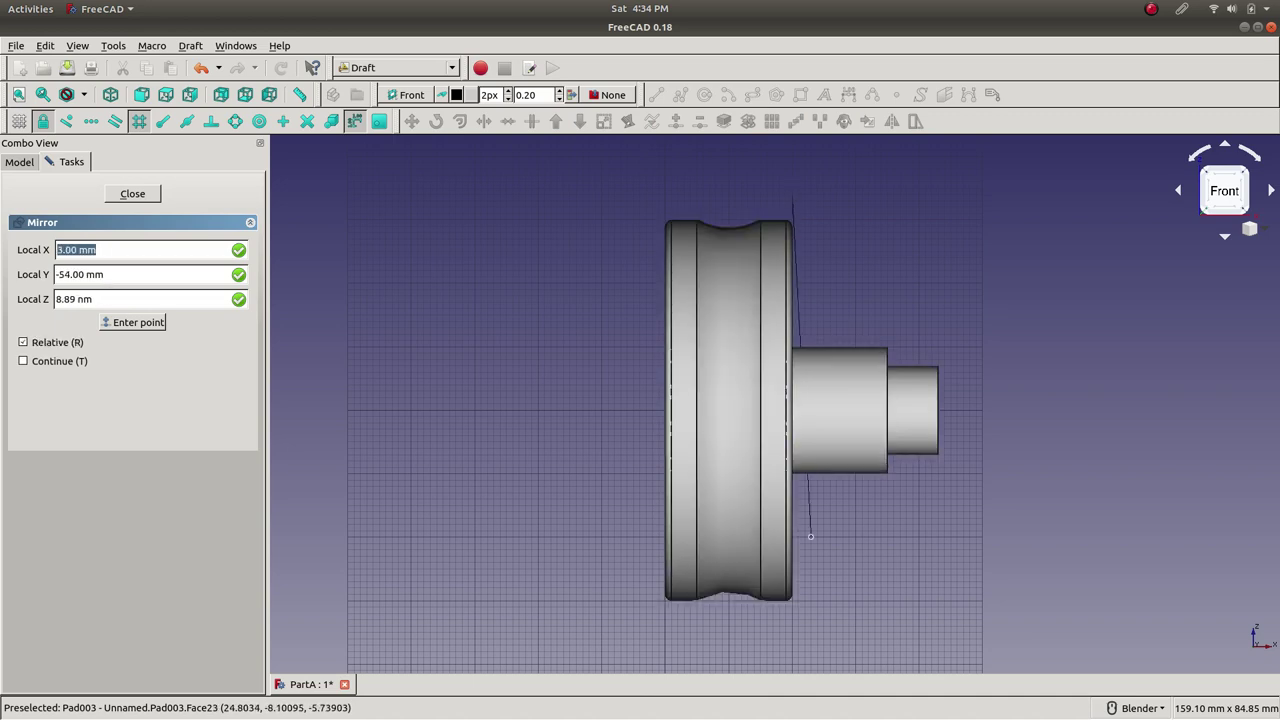
pyautogui.click(792, 632)
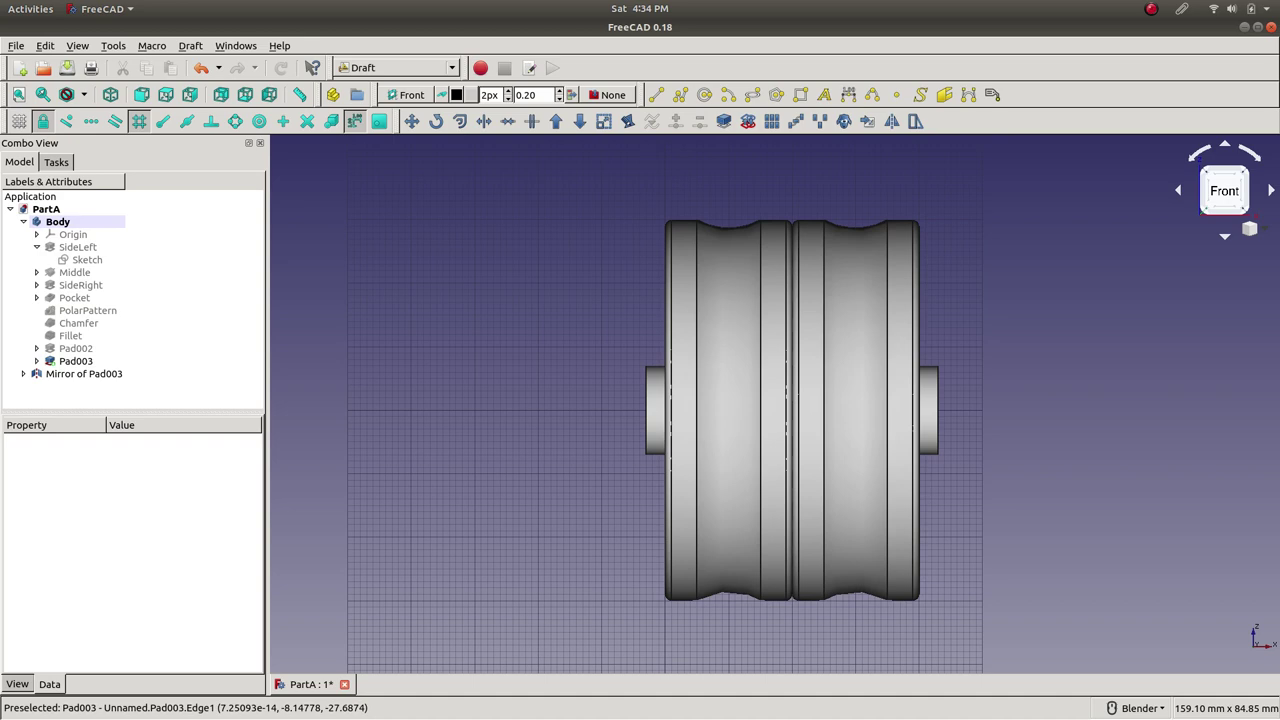
pyautogui.click(70, 373)
pyautogui.rightClick(66, 373)
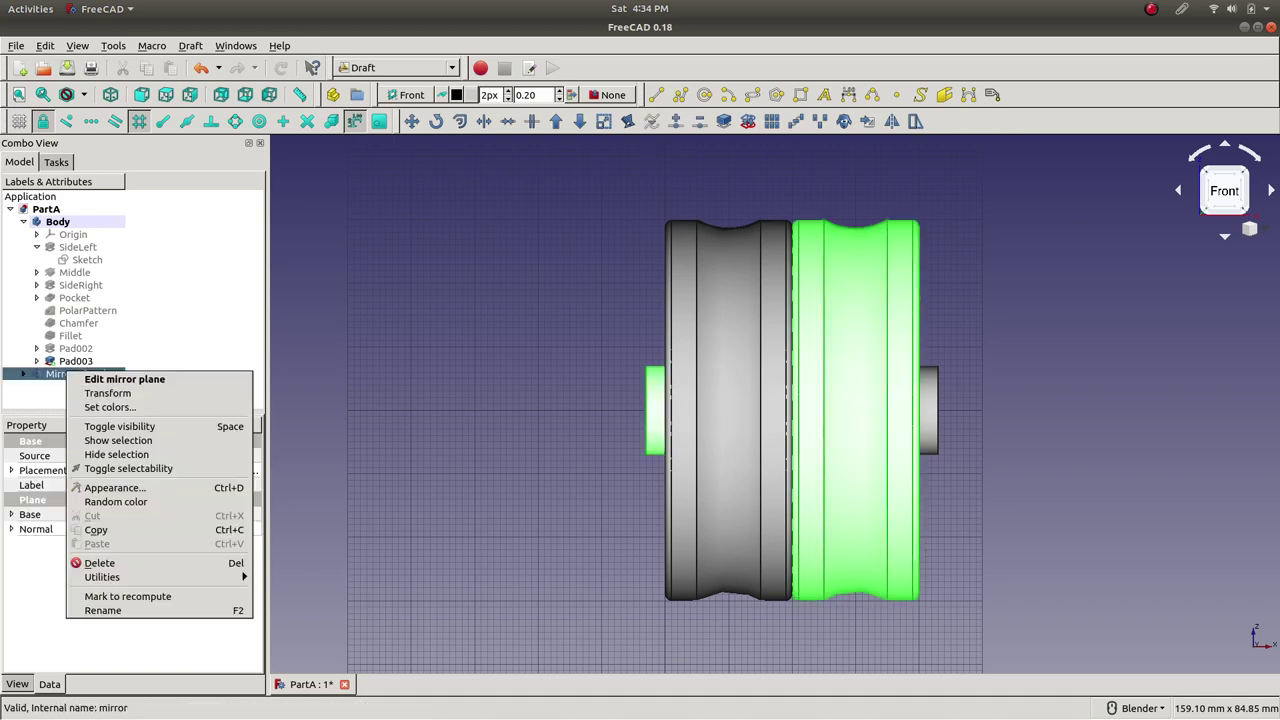
pyautogui.click(100, 563)
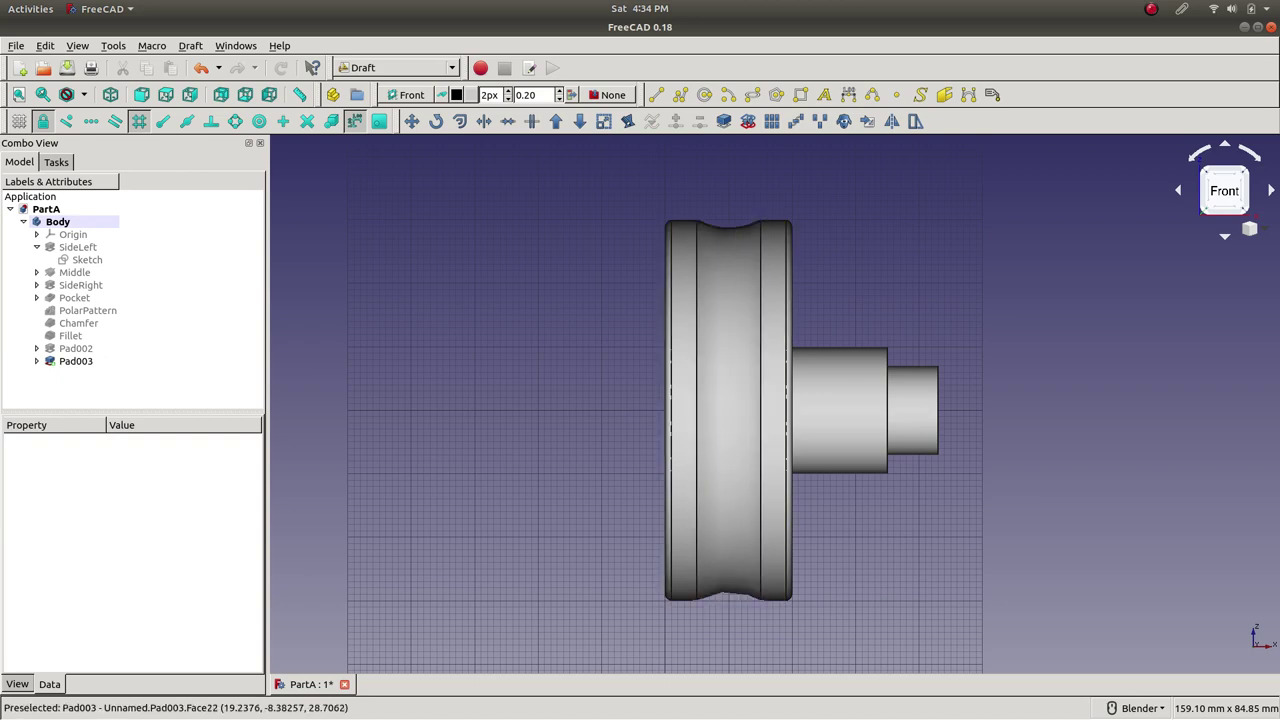
# - Mirror Pad003 across a vertical line through the middle of the wheel's groove at X 10 mm
pyautogui.click(75, 361)
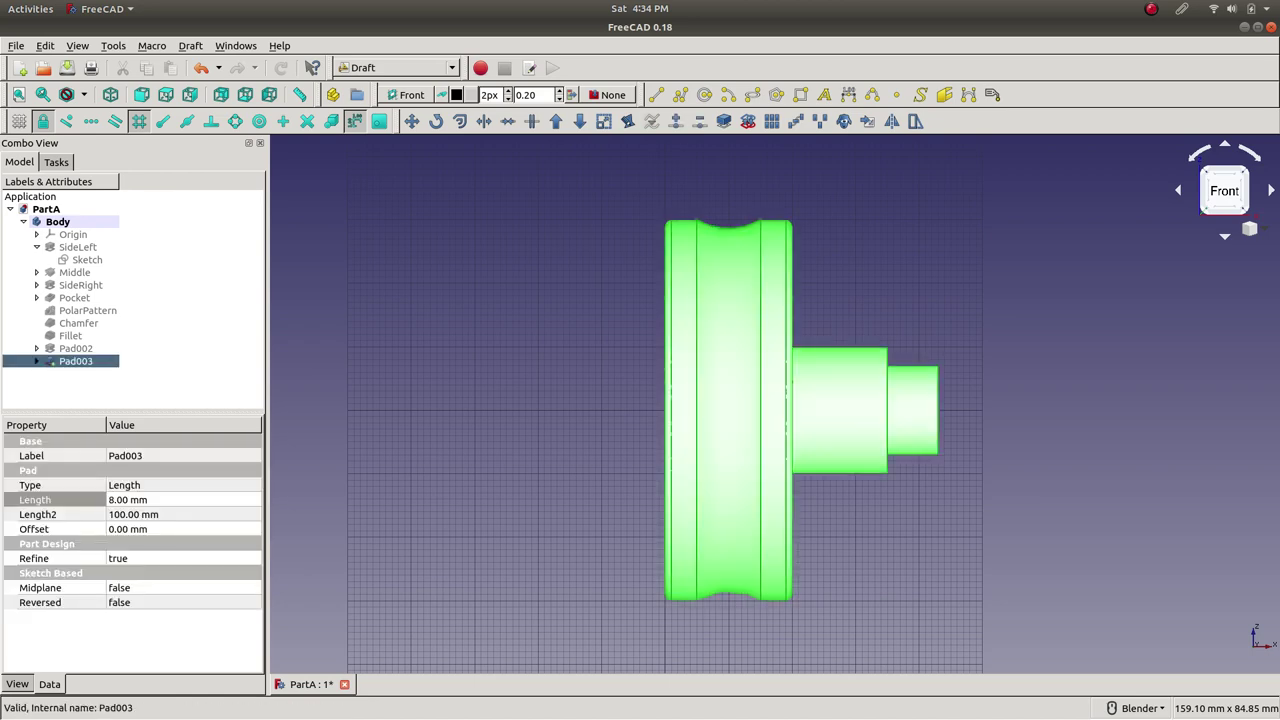
pyautogui.click(891, 121)
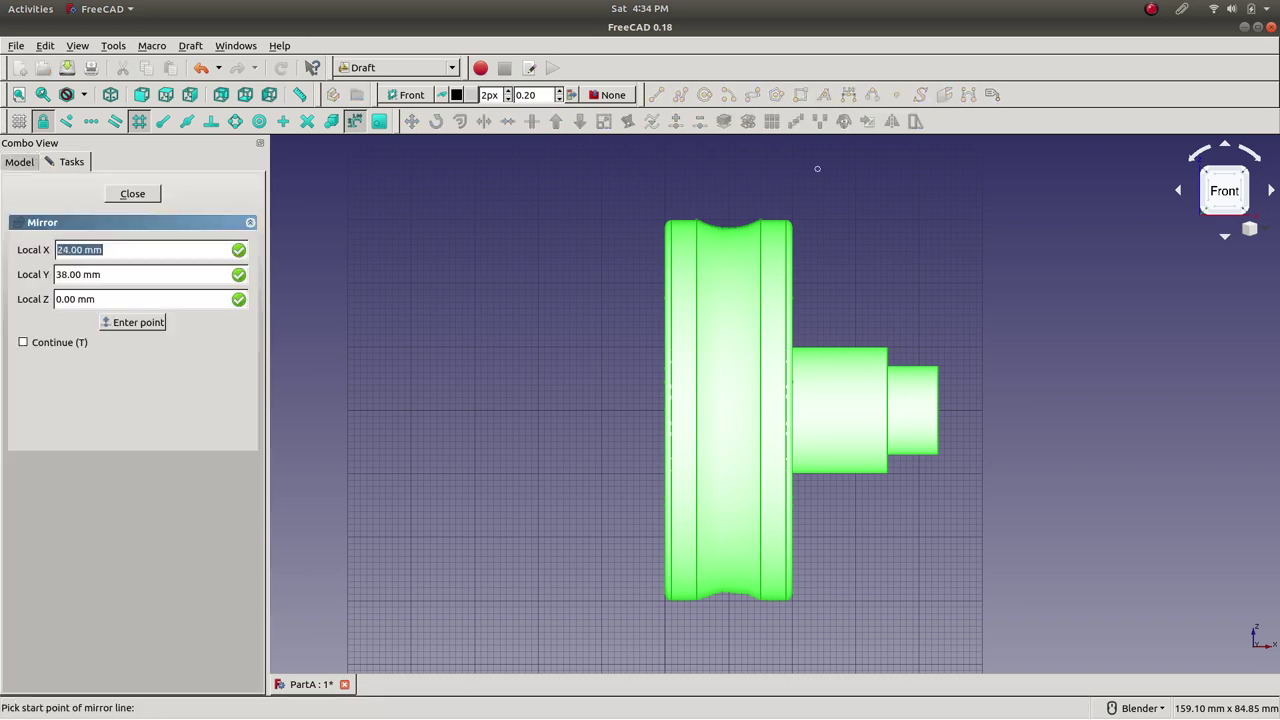
pyautogui.click(729, 175)
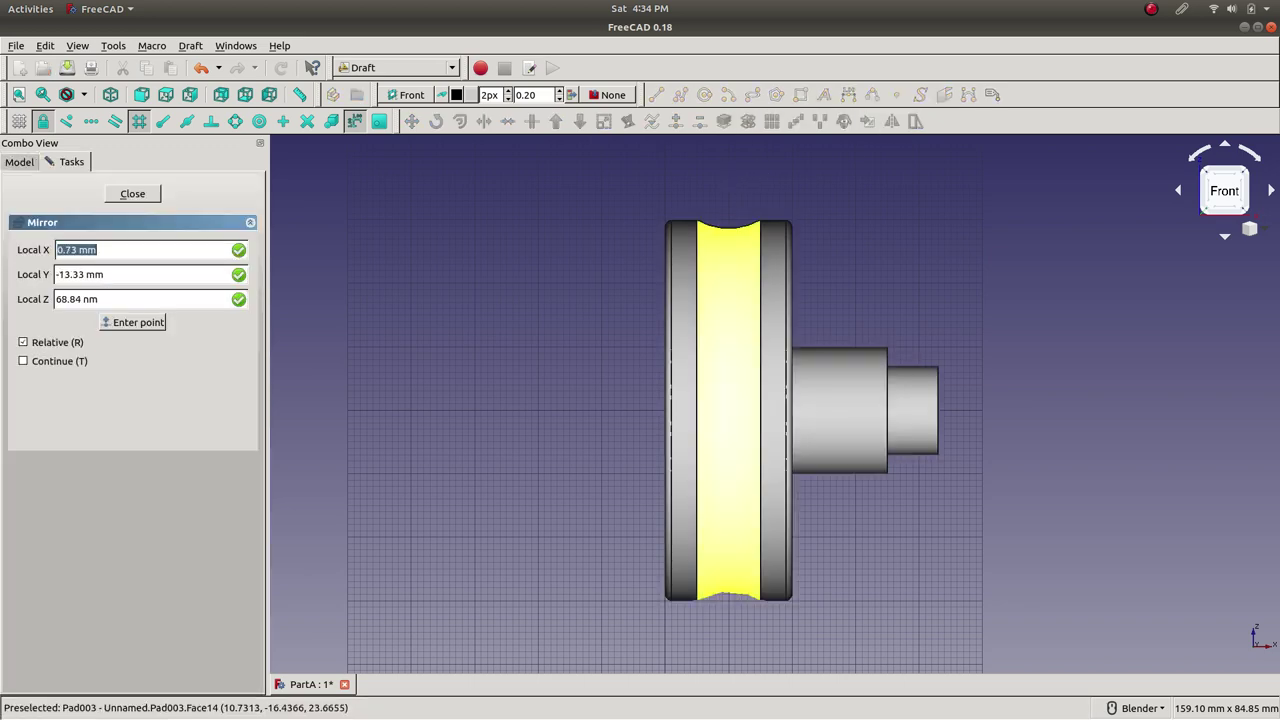
pyautogui.click(729, 638)
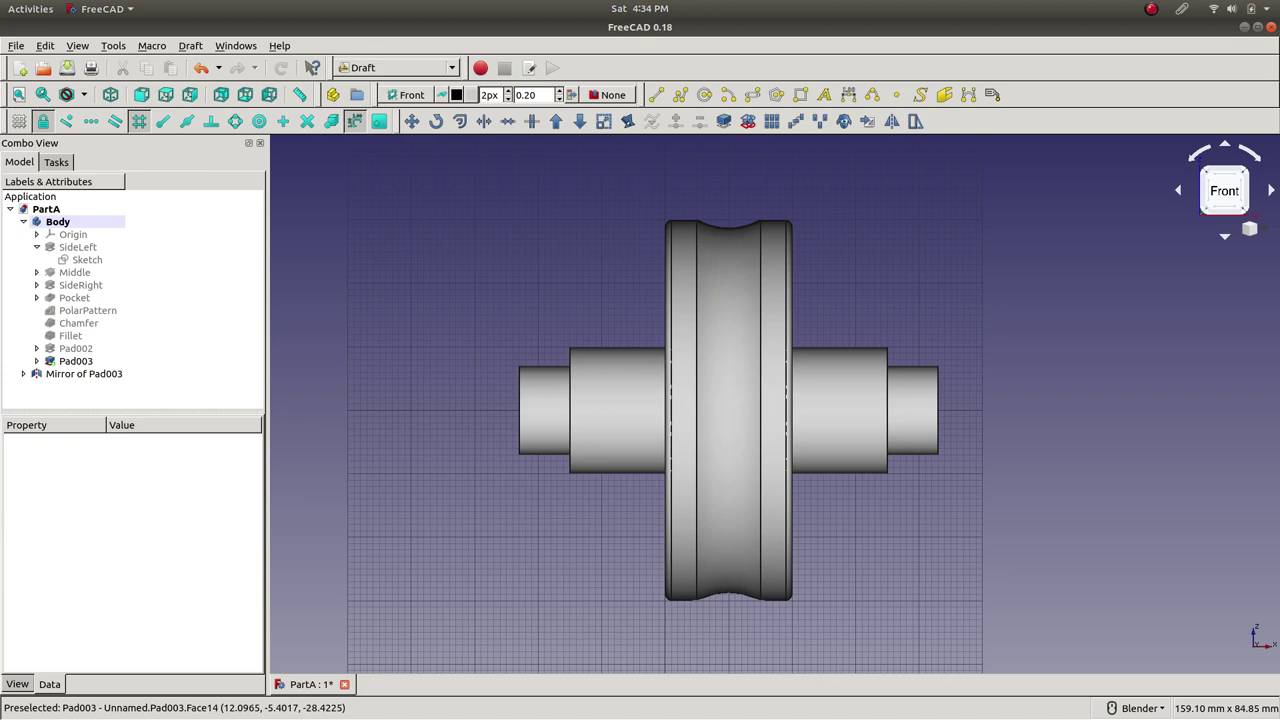
pyautogui.click(84, 373)
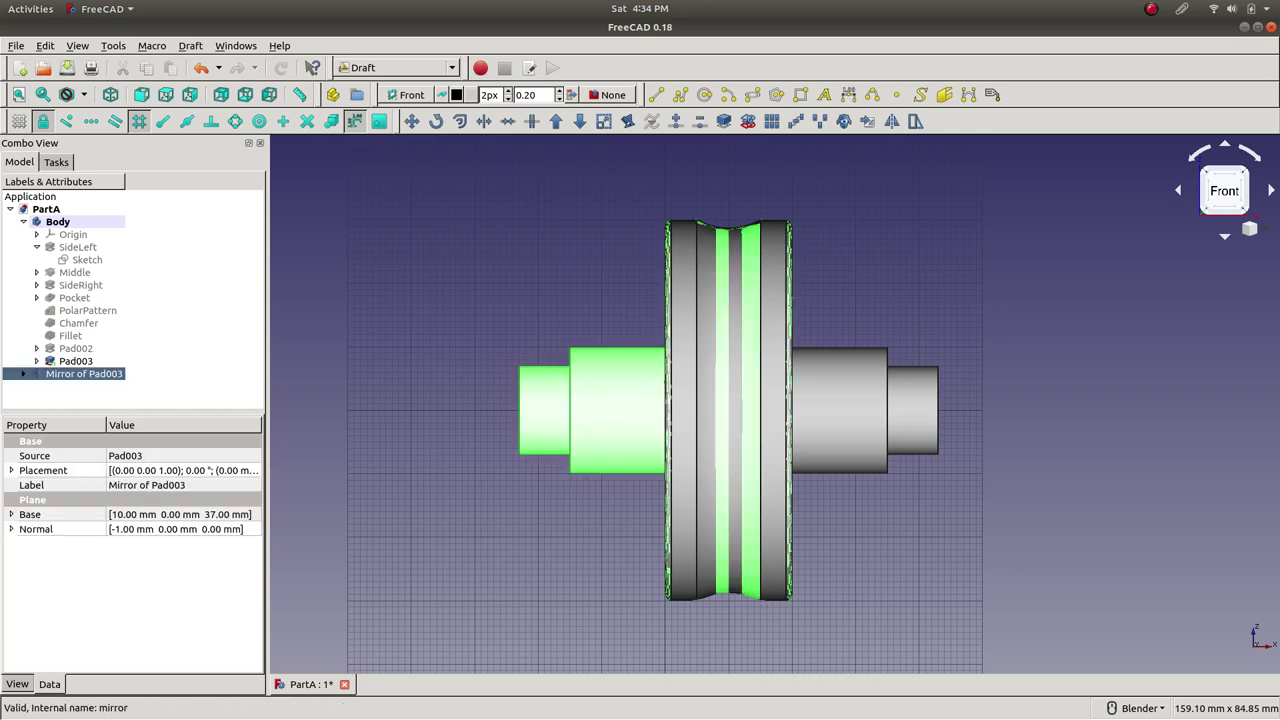
pyautogui.moveTo(680, 268); pyautogui.dragTo(780, 380, button='middle')
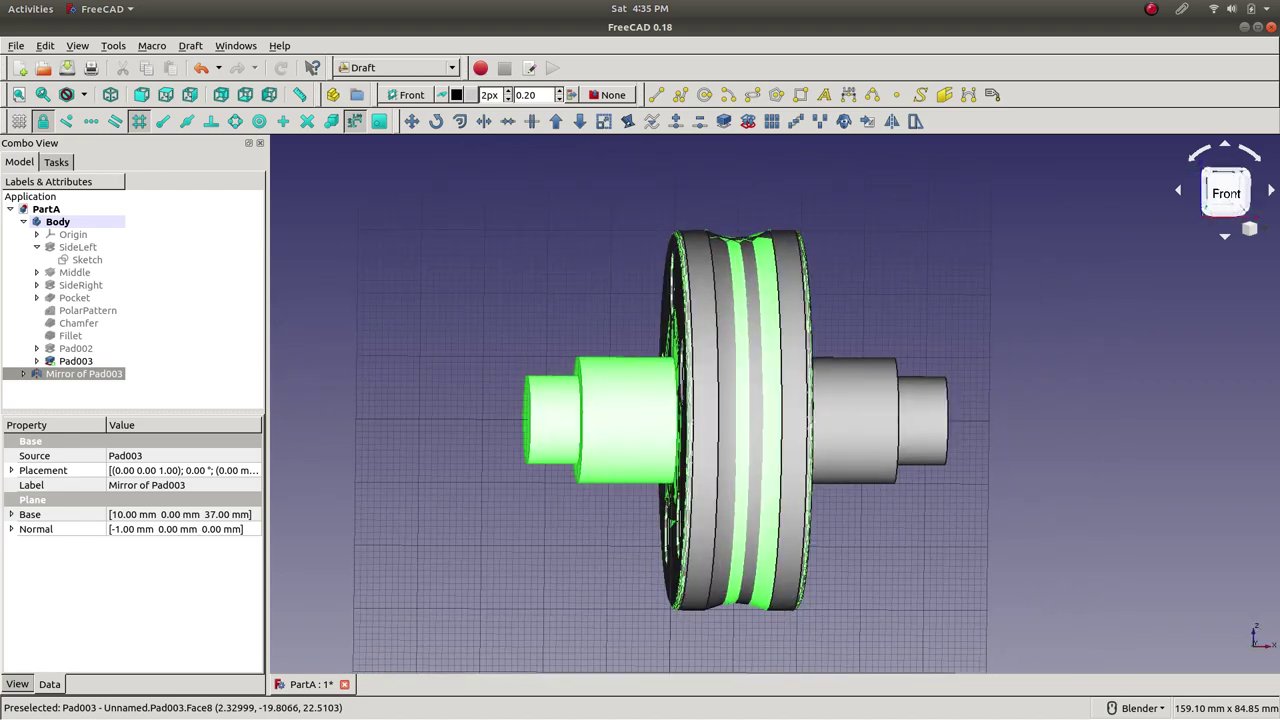
# - Switch to the Part workbench and save the document
pyautogui.click(397, 67)
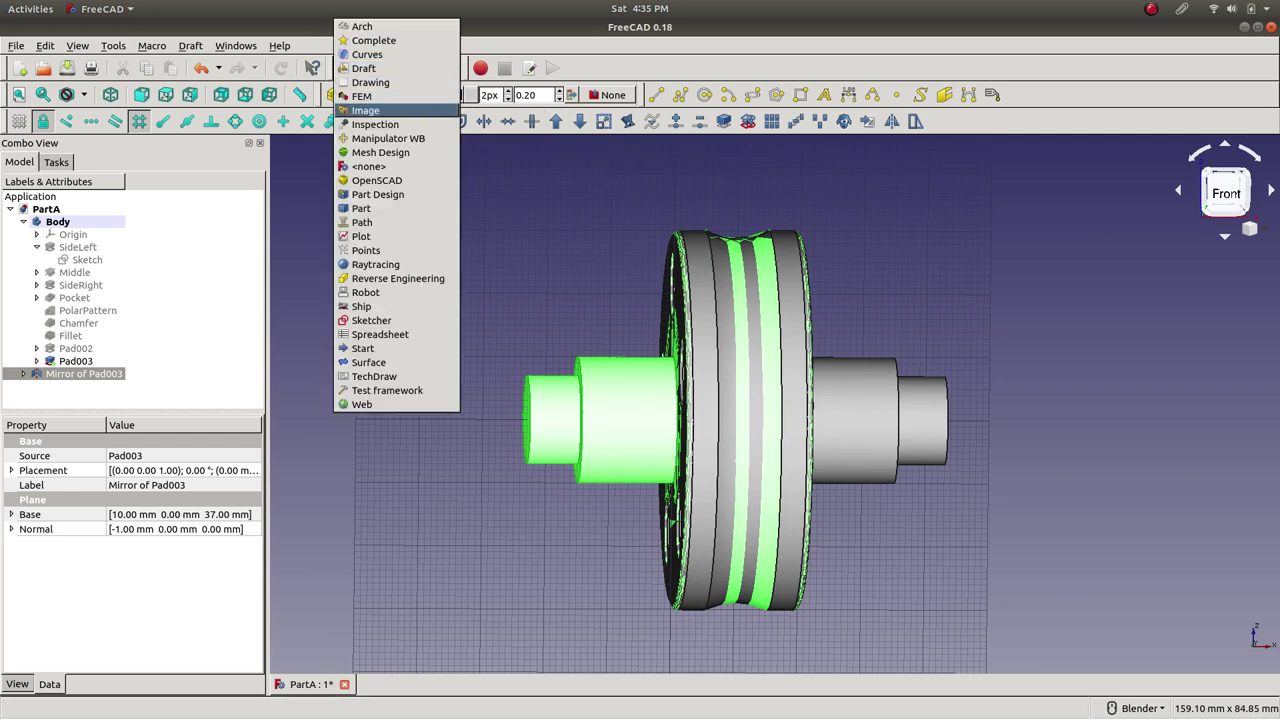
pyautogui.click(397, 208)
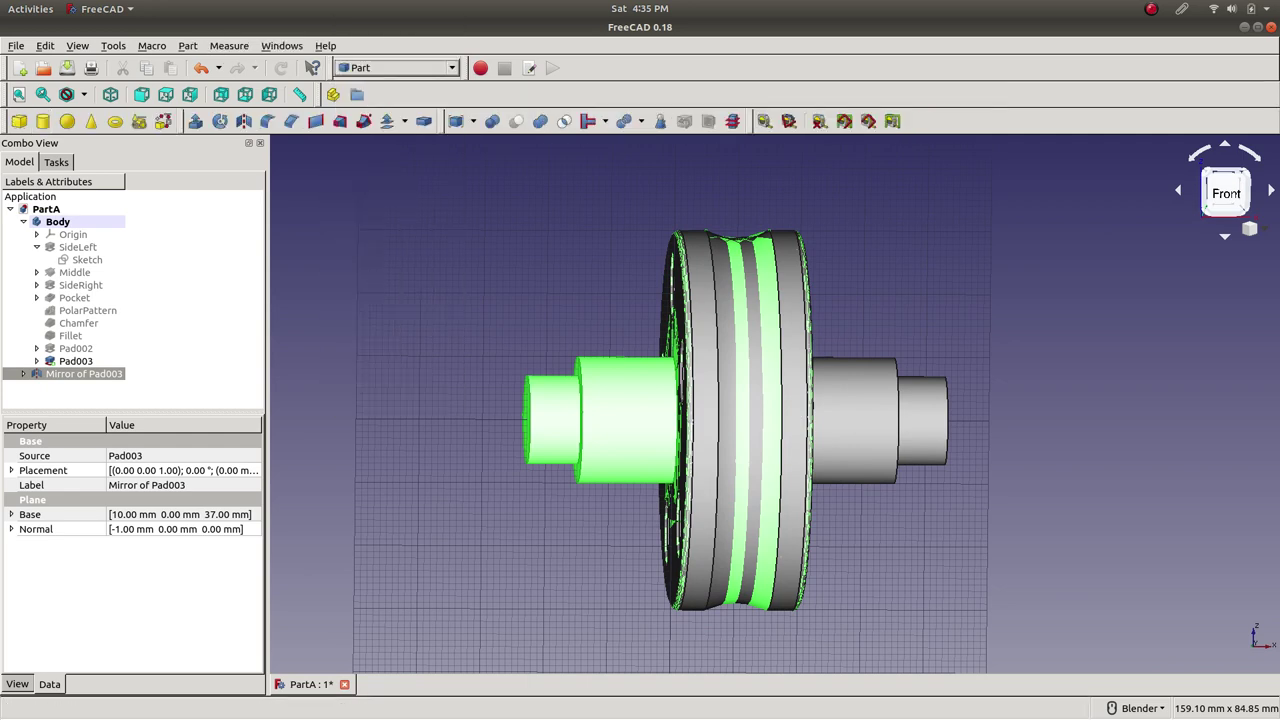
pyautogui.moveTo(700, 420); pyautogui.dragTo(760, 400, button='middle')
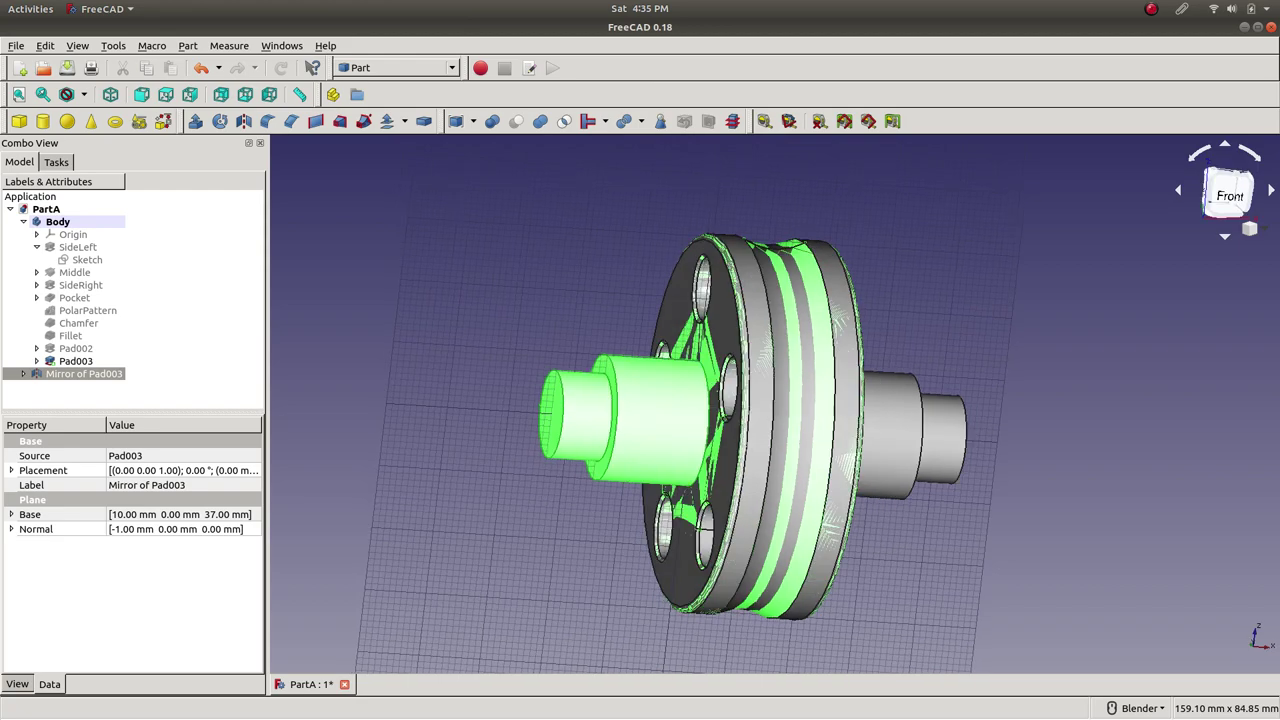
pyautogui.click(67, 67)
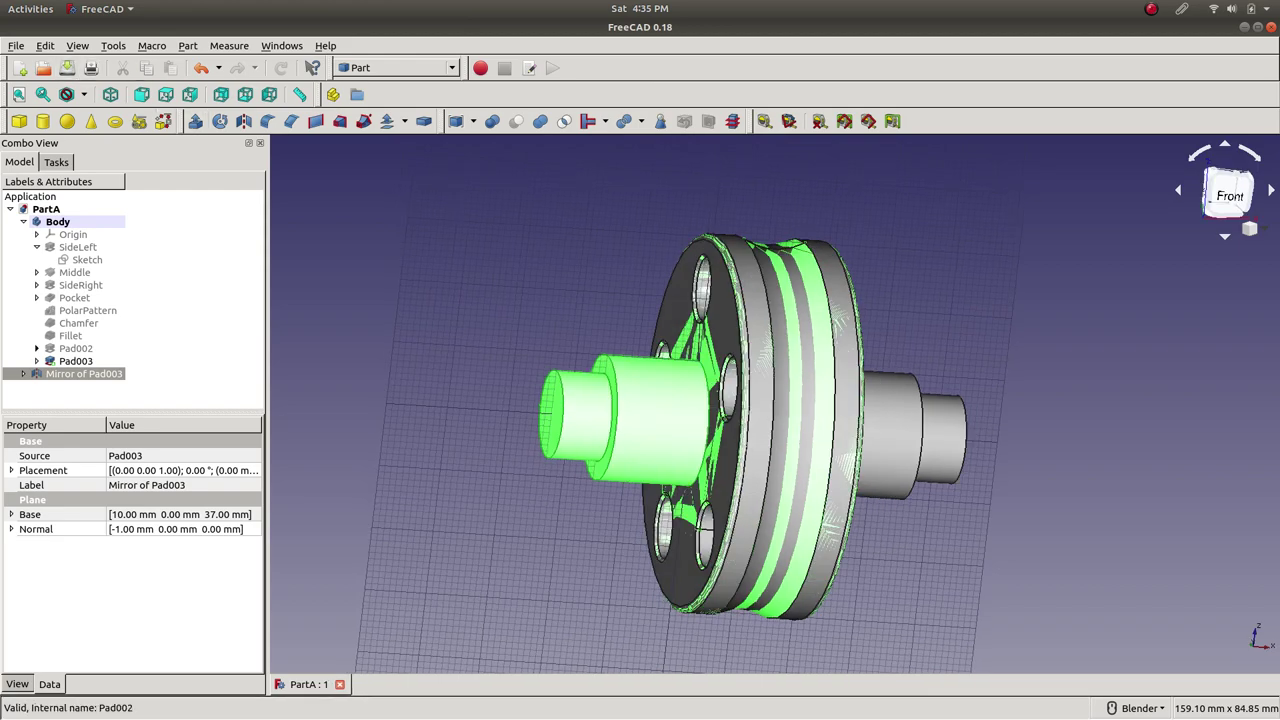
# - Compare the Body with the mirrored copy of Pad003 by toggling their visibility several times
pyautogui.click(75, 361)
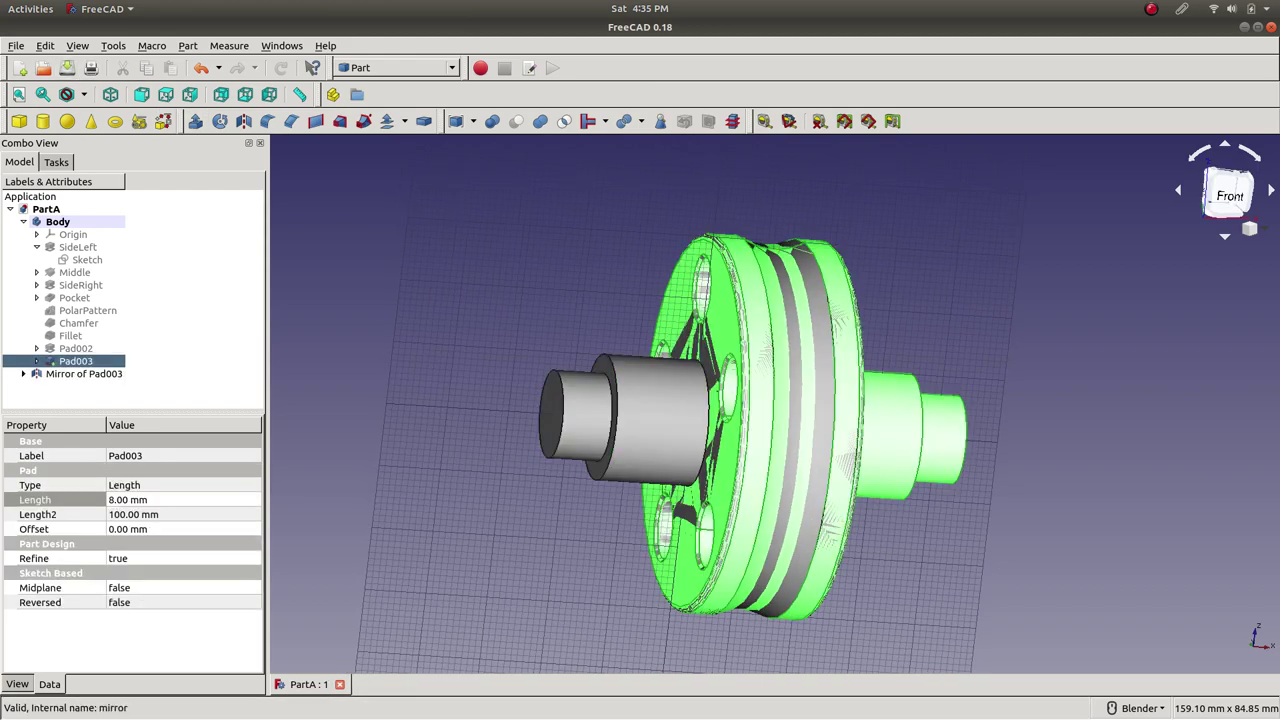
pyautogui.click(83, 373)
pyautogui.click(75, 361)
pyautogui.click(23, 221)
pyautogui.click(57, 221)
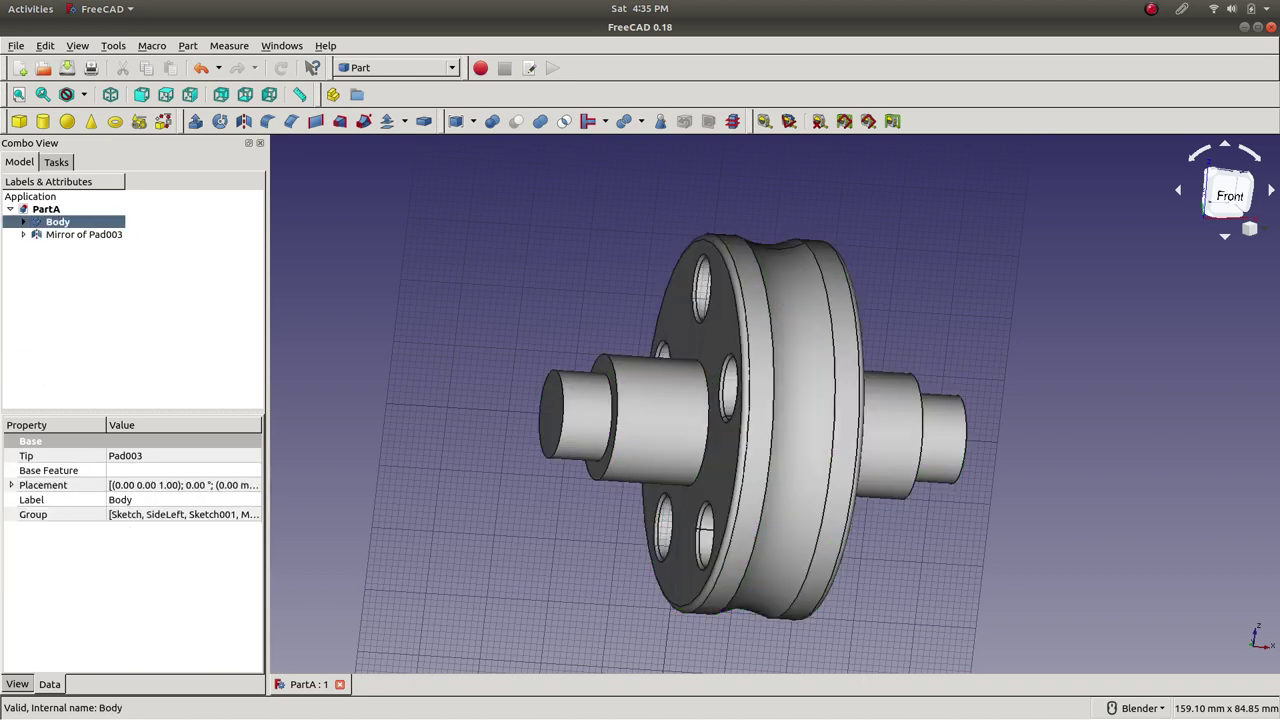
pyautogui.press('space')
pyautogui.press('space')
pyautogui.press('space')
pyautogui.press('space')
pyautogui.click(84, 234)
pyautogui.press('space')
pyautogui.press('space')
pyautogui.press('space')
pyautogui.press('space')
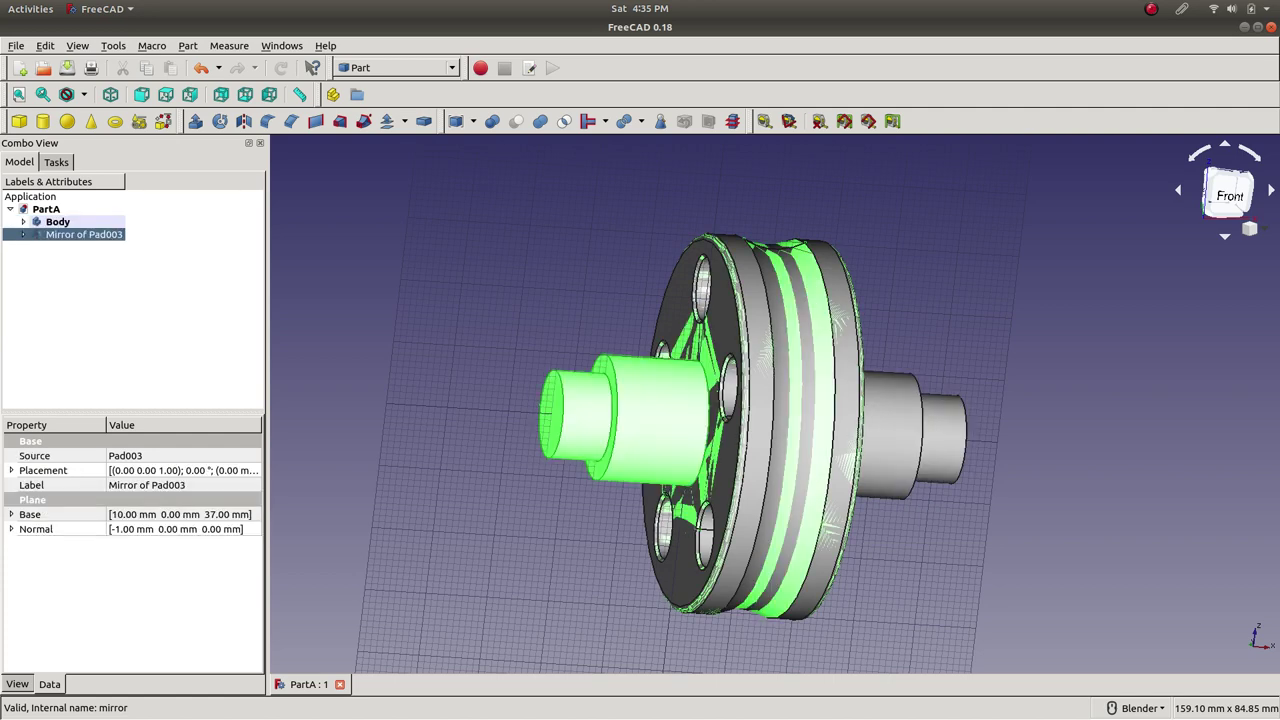
pyautogui.press('space')
pyautogui.press('space')
pyautogui.press('space')
pyautogui.press('space')
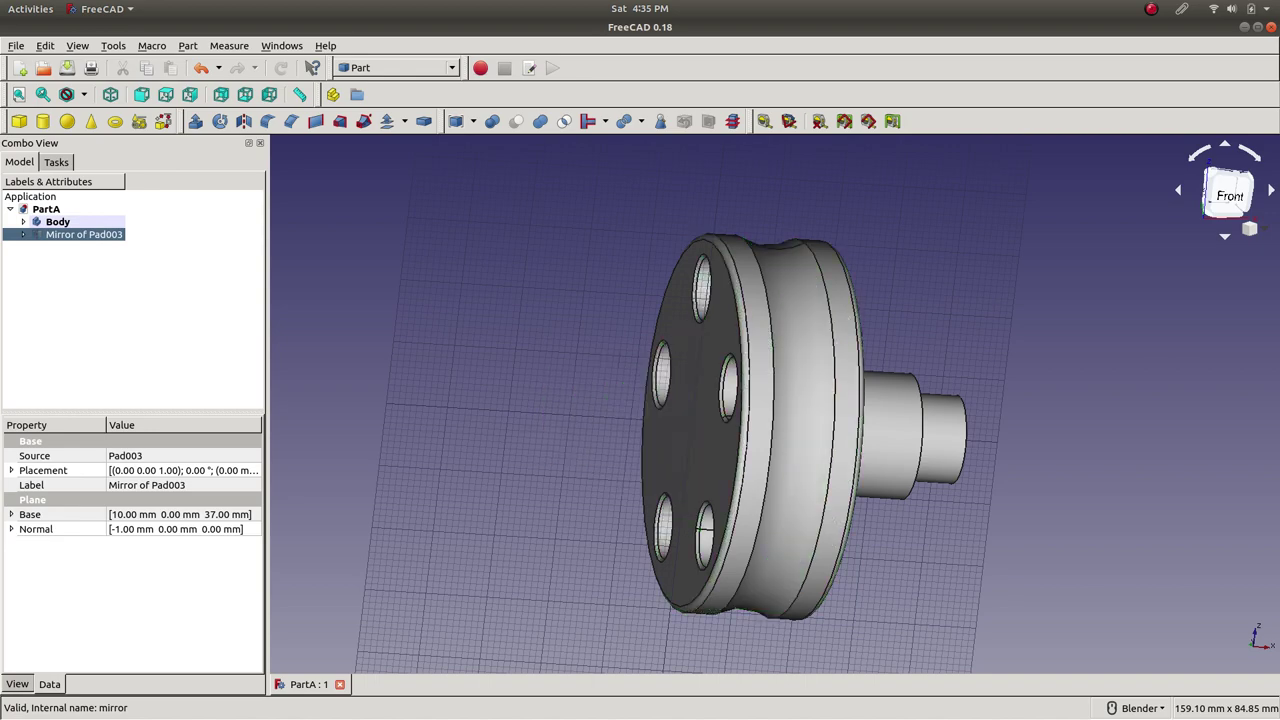
pyautogui.press('space')
pyautogui.press('space')
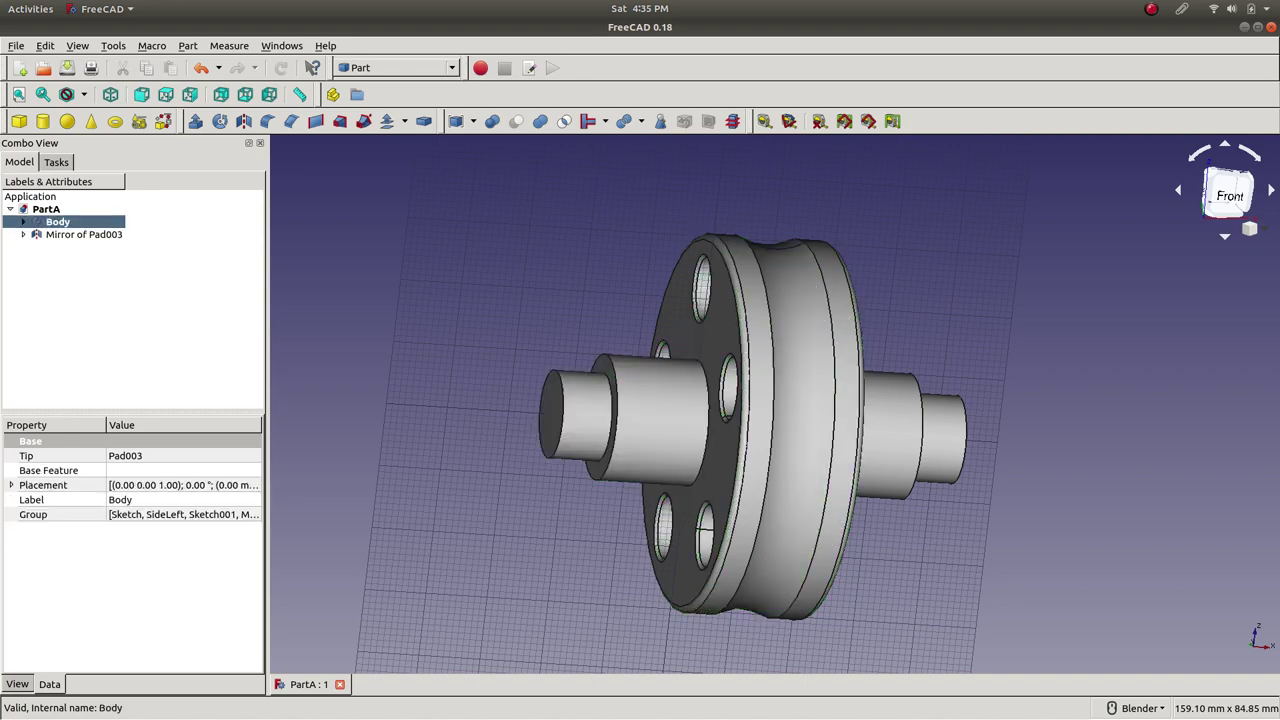
# - Open the mirror plane of the mirrored copy for editing and finish editing
pyautogui.click(23, 234)
pyautogui.doubleClick(23, 234)
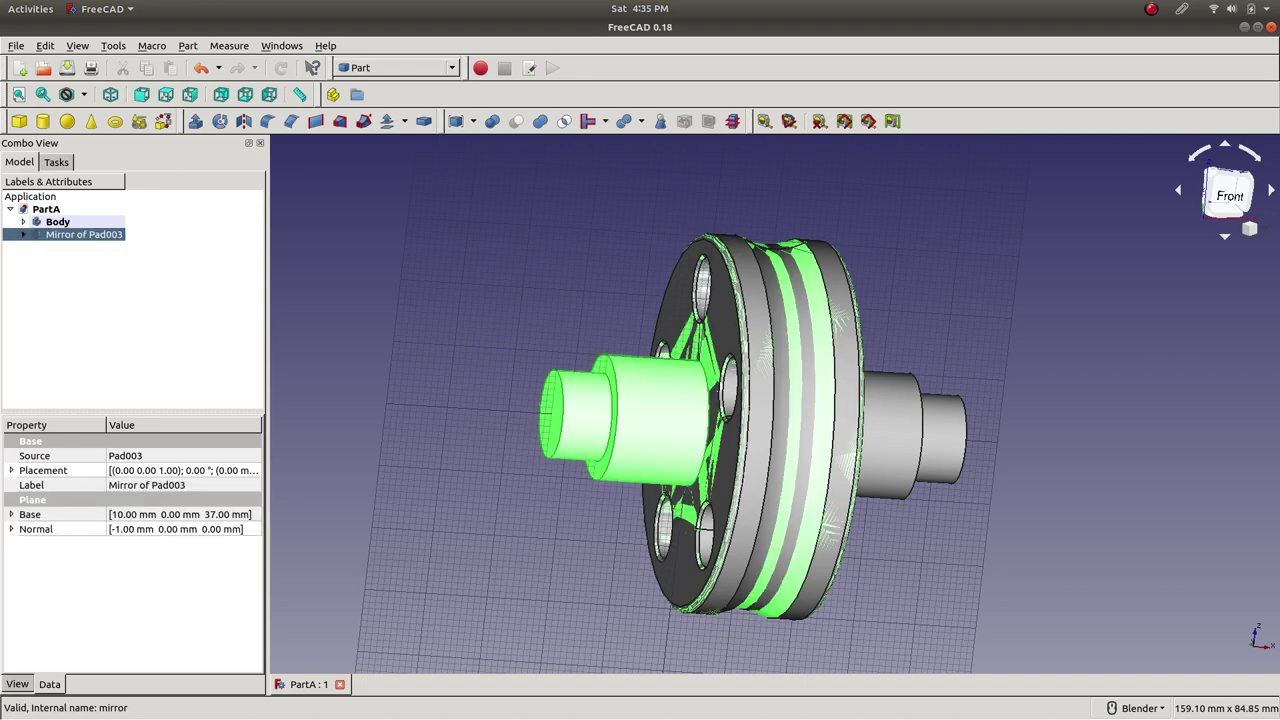
pyautogui.click(23, 234)
pyautogui.press('Left')
pyautogui.click(397, 67)
pyautogui.press('Down')
pyautogui.press('Down')
pyautogui.press('Down')
pyautogui.press('Down')
pyautogui.press('Down')
pyautogui.press('Return')
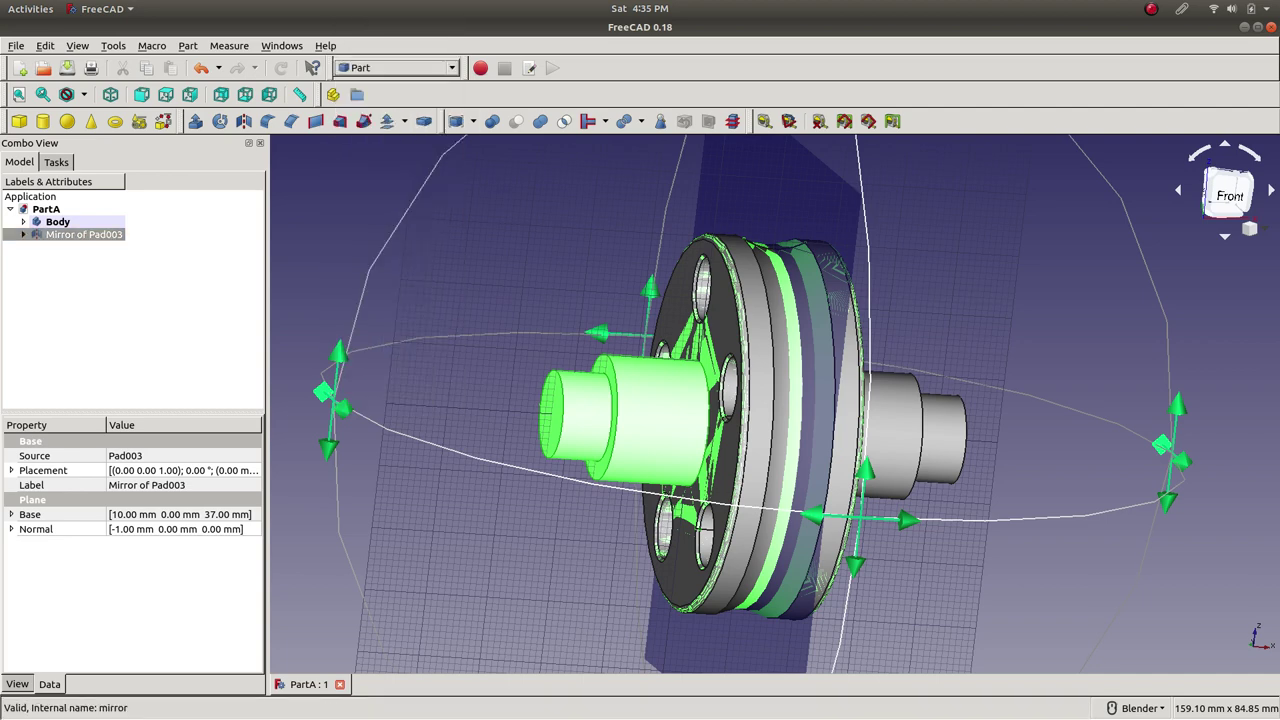
pyautogui.rightClick(97, 236)
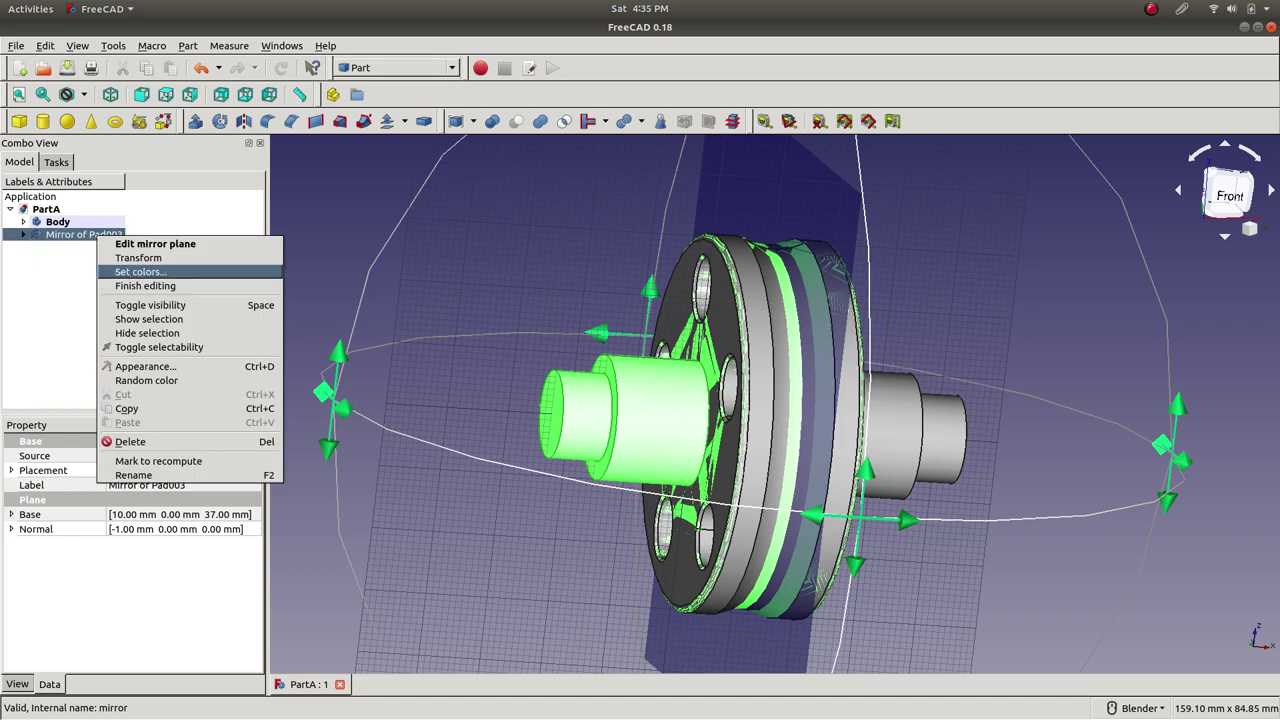
pyautogui.click(145, 285)
# - Clear the selection of the Body and mirrored copy and save the document
pyautogui.click(57, 221)
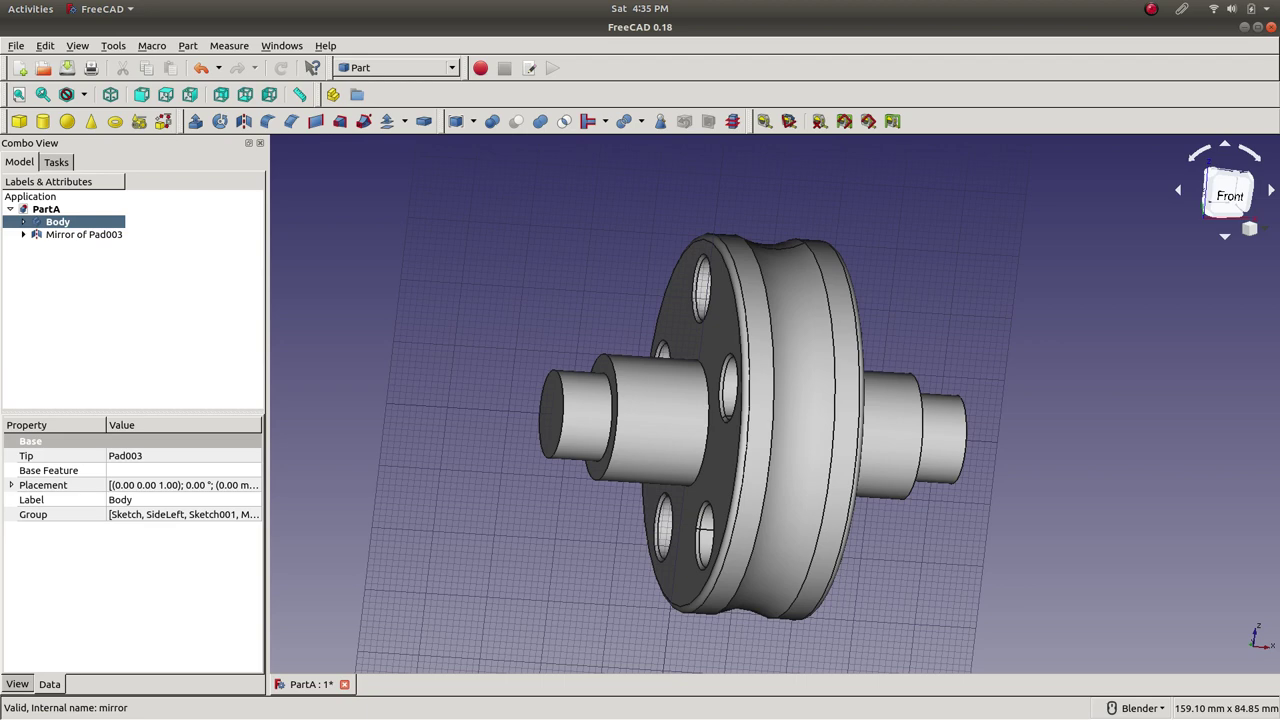
pyautogui.click(83, 234)
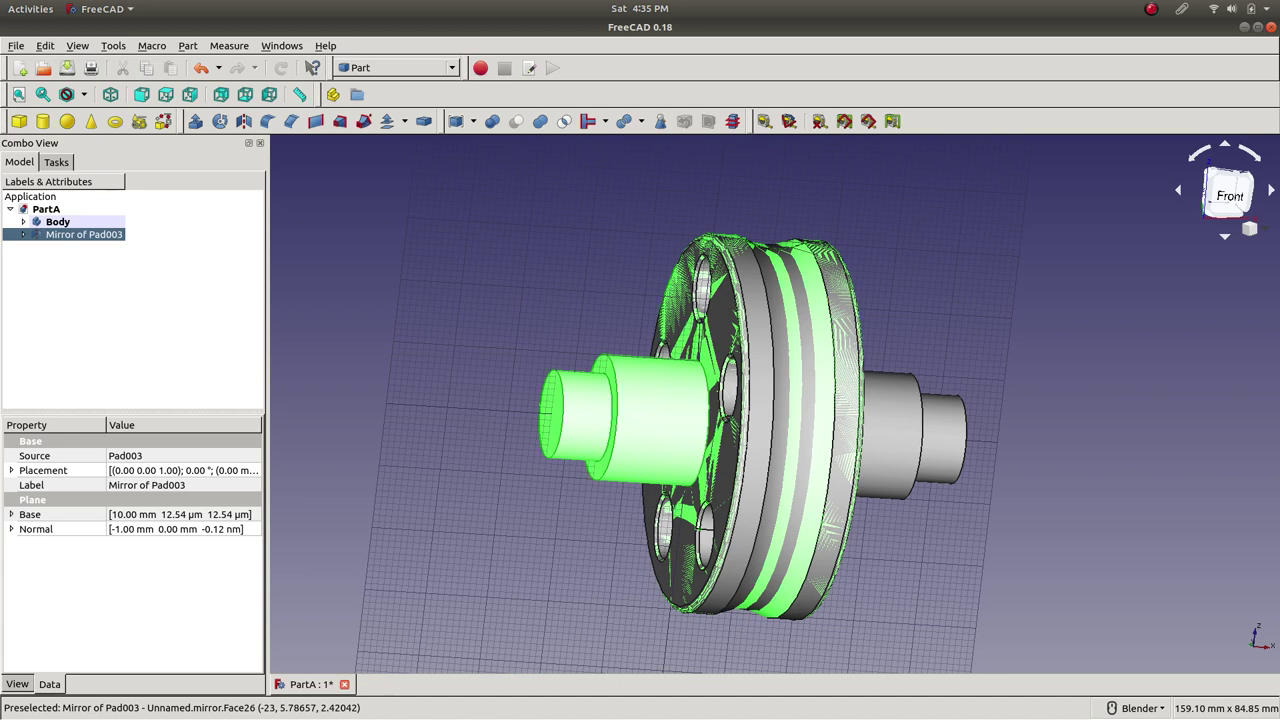
pyautogui.press('Escape')
pyautogui.hotkey('ctrl', 's')
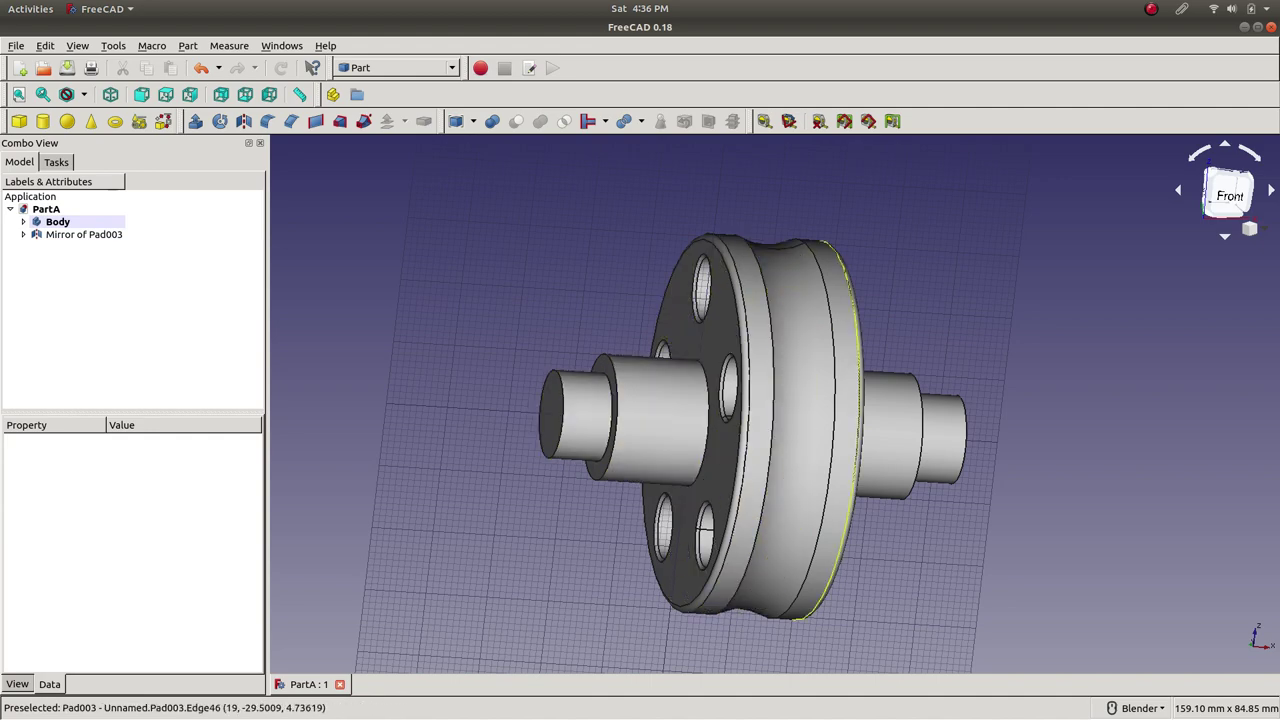
pyautogui.moveTo(966, 425); pyautogui.dragTo(760, 420, button='middle')
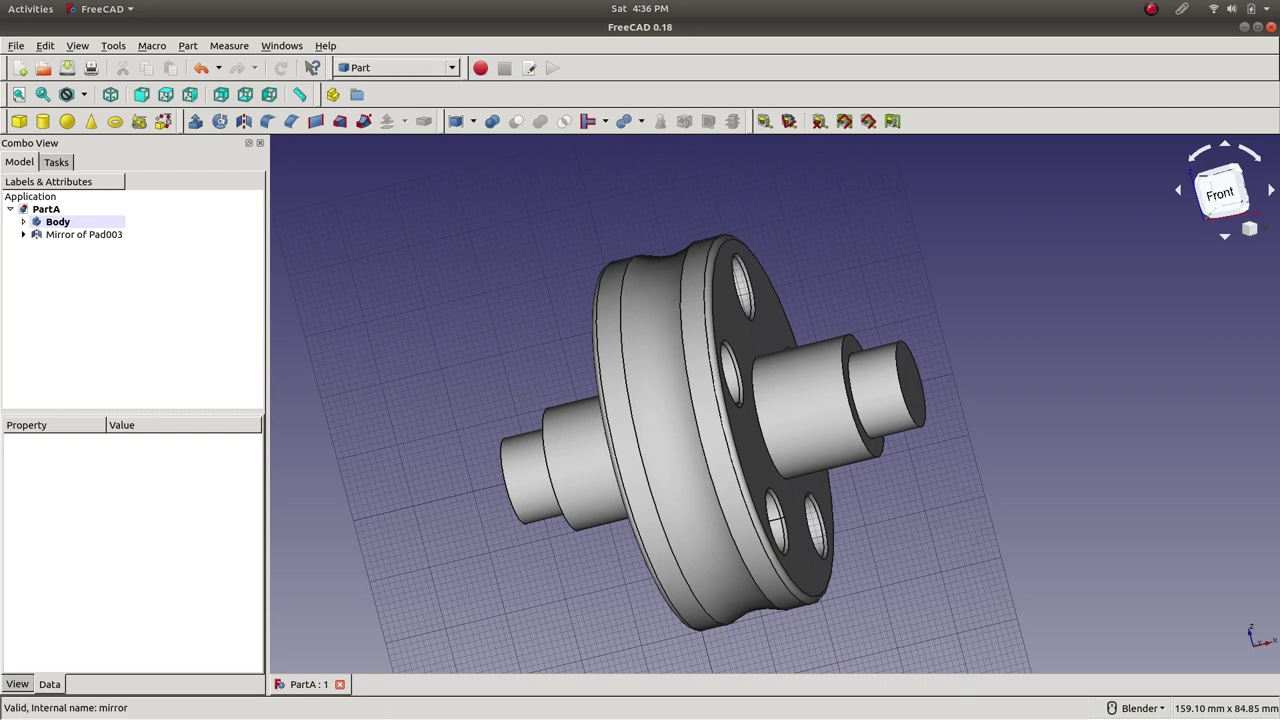
pyautogui.click(84, 234)
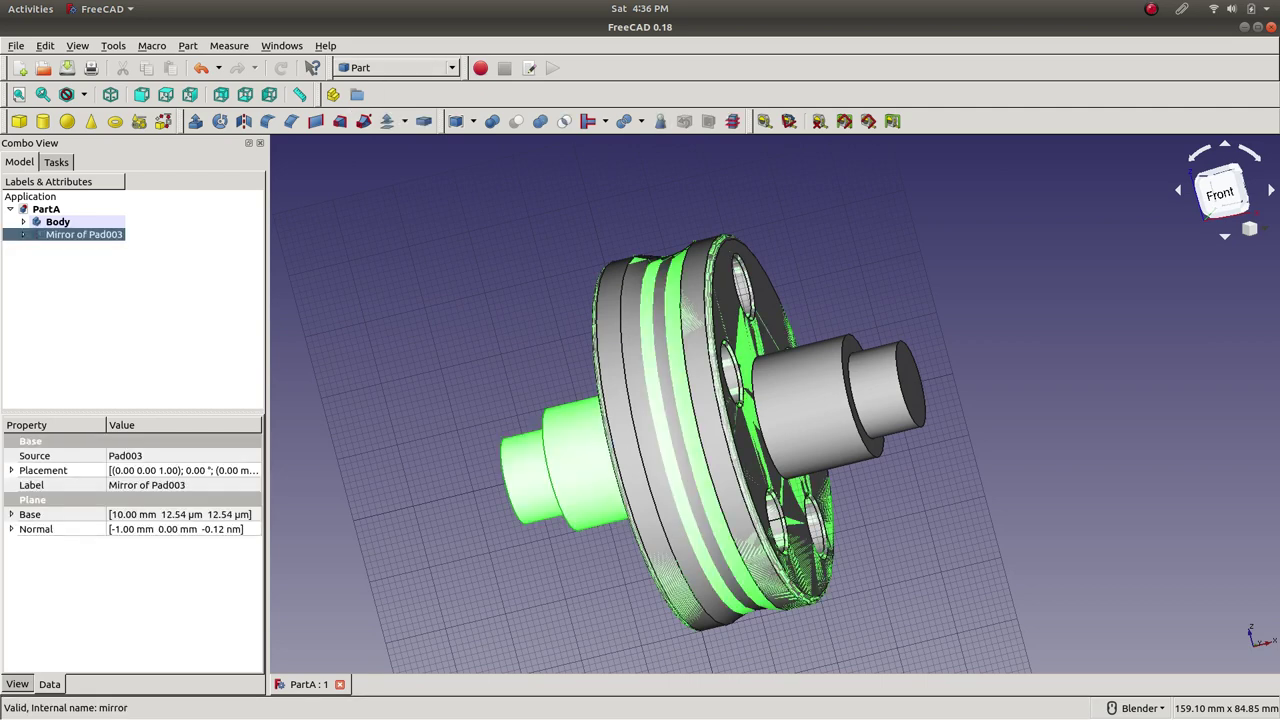
pyautogui.click(397, 67)
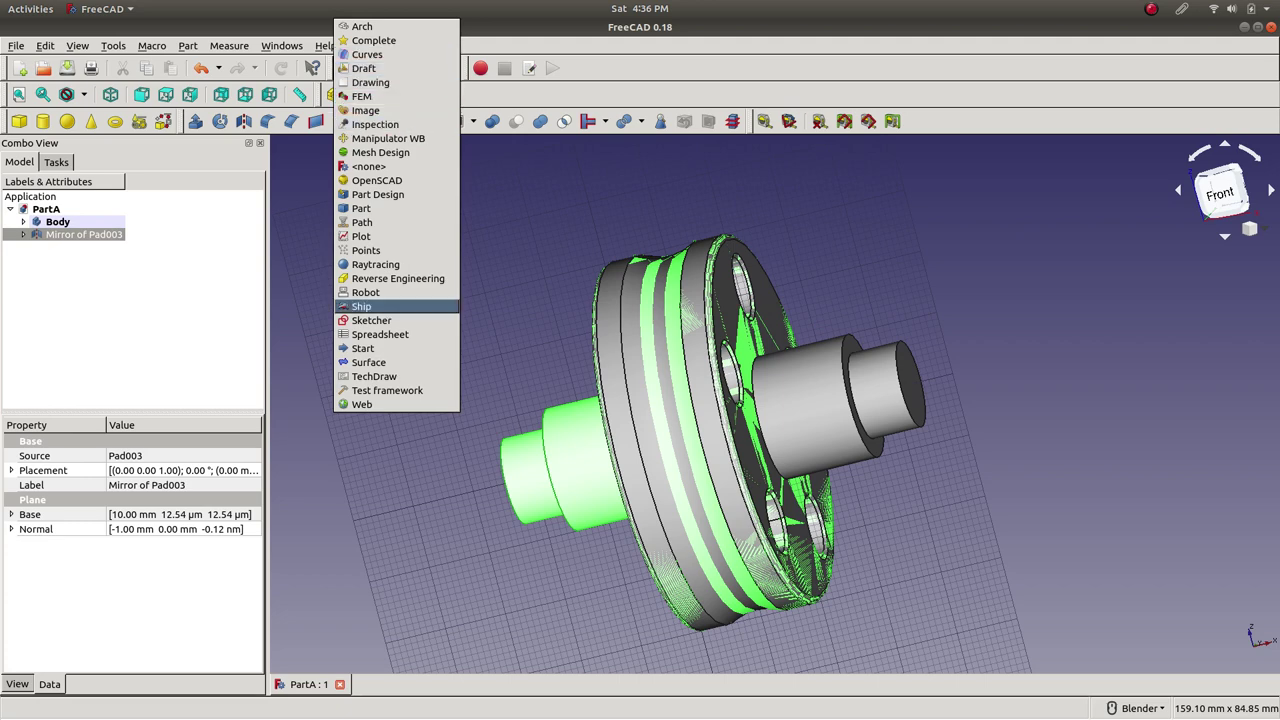
pyautogui.press('Escape')
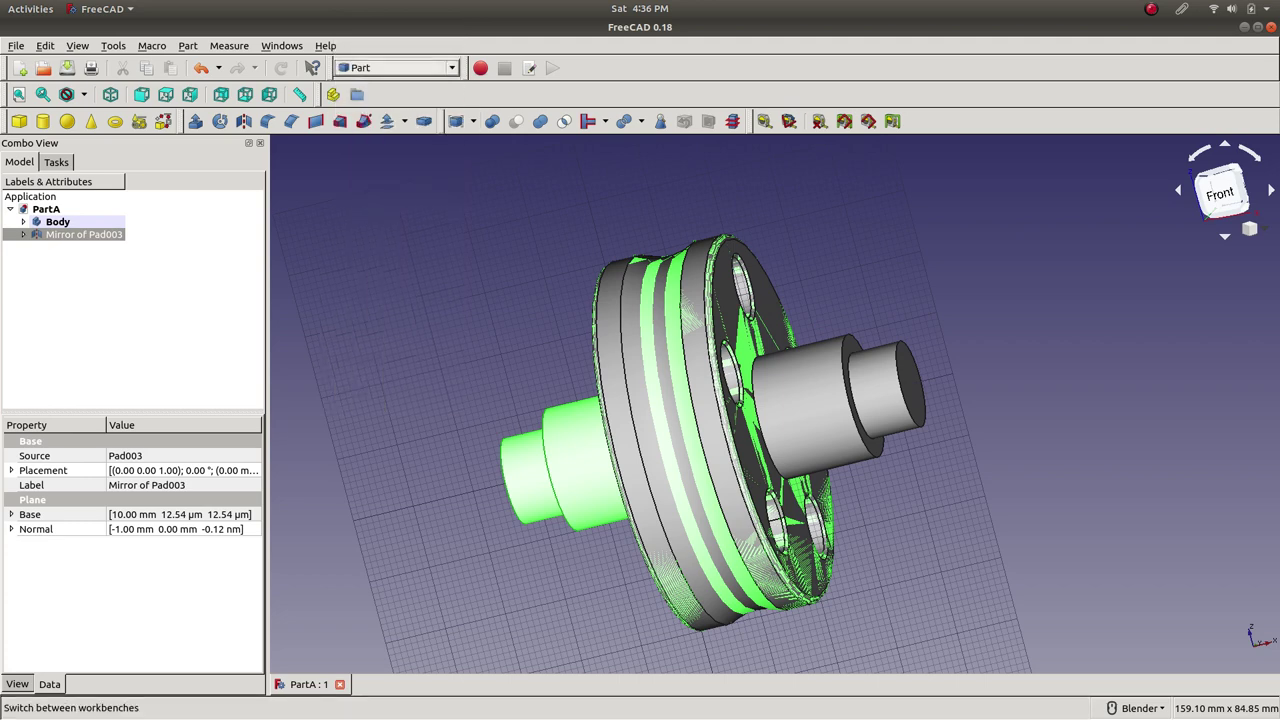
pyautogui.click(397, 67)
pyautogui.click(397, 209)
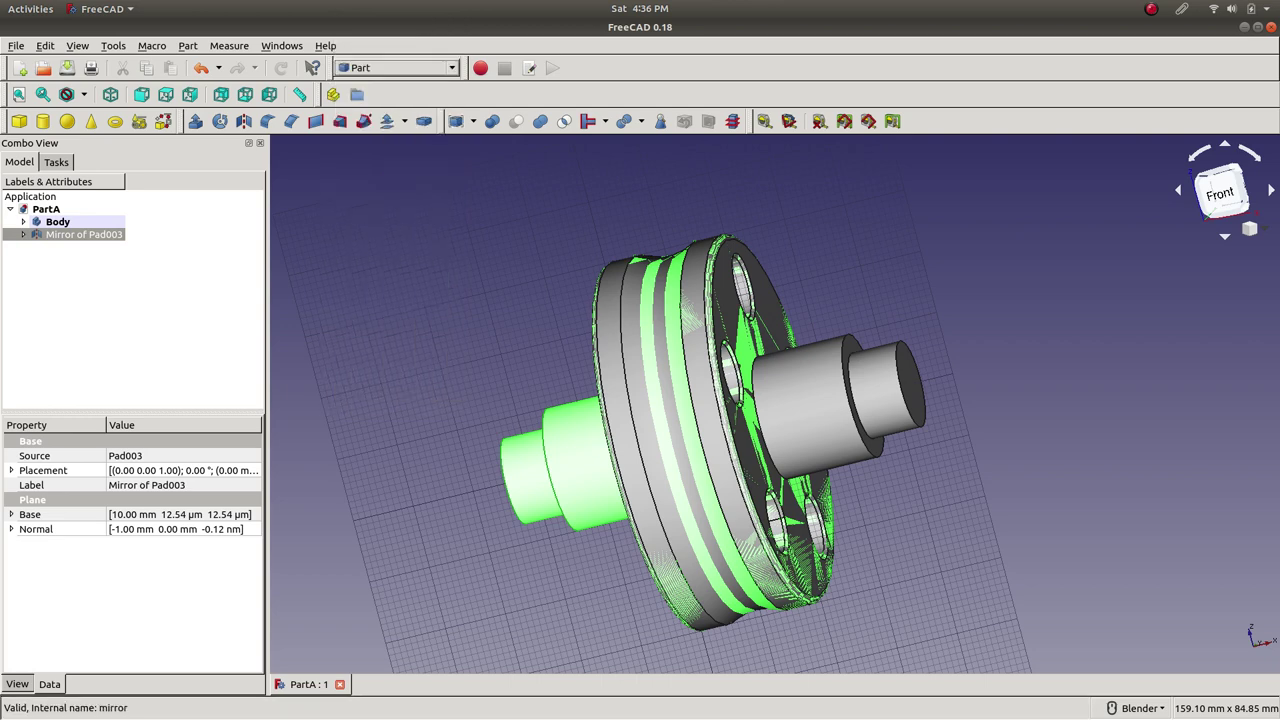
pyautogui.click(84, 300)
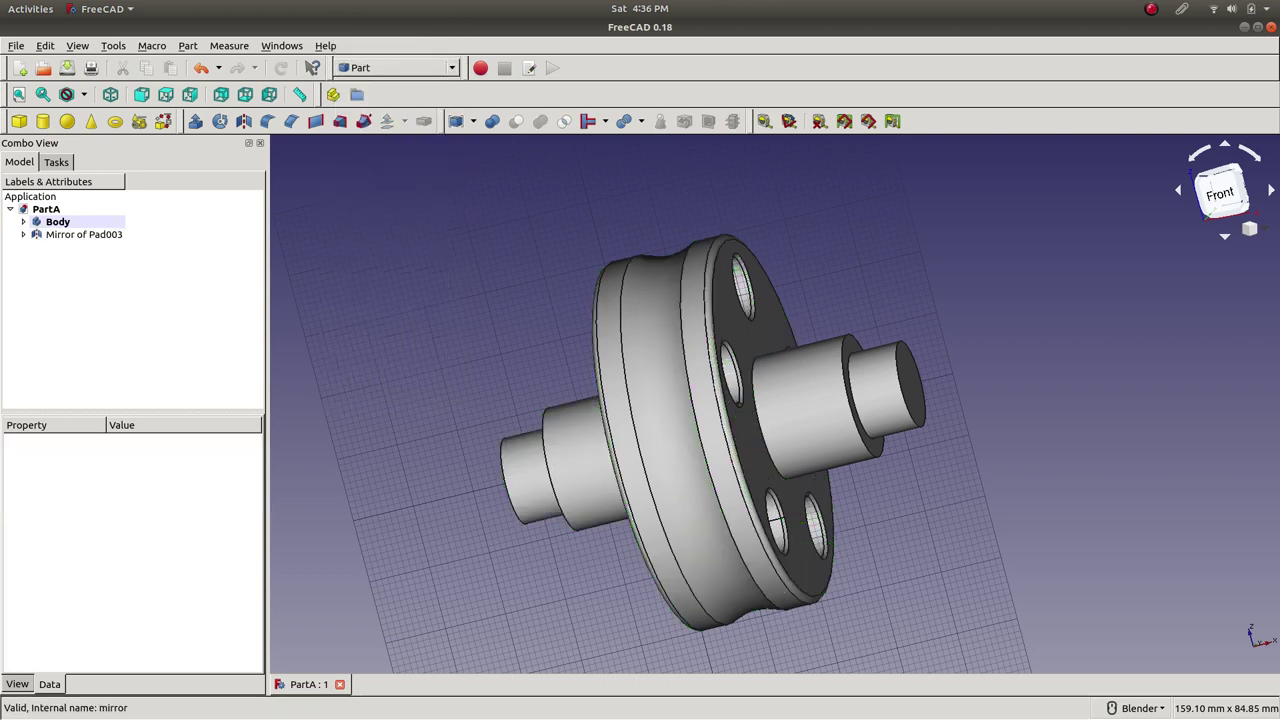
pyautogui.click(442, 66)
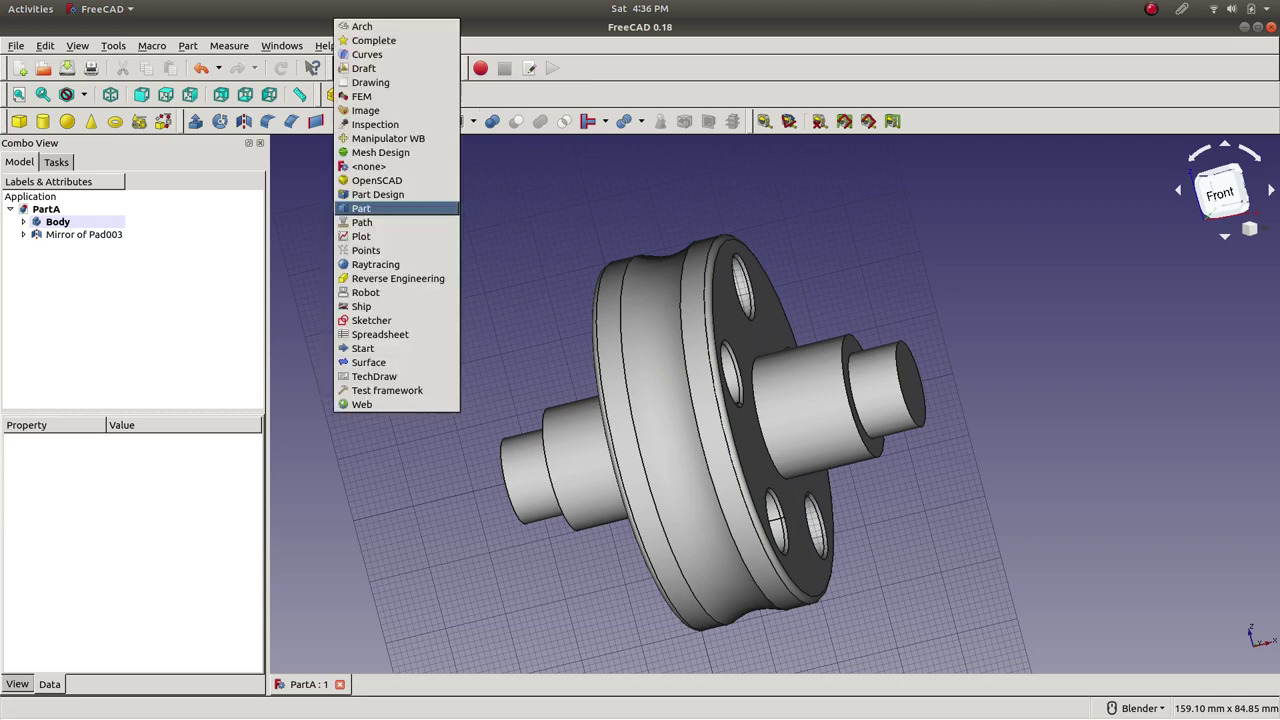
pyautogui.press('Escape')
# - Check the Body against the mirrored copy by selecting them and toggling the Body's visibility
pyautogui.click(84, 234)
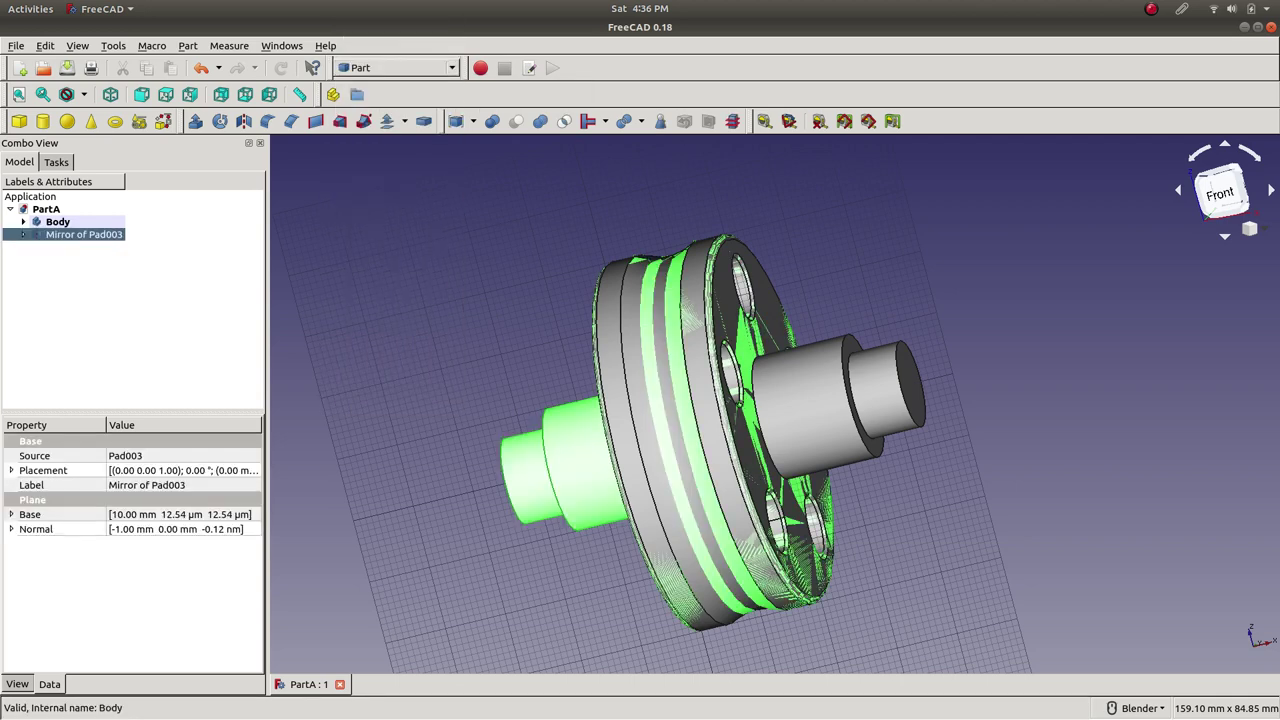
pyautogui.keyDown('ctrl'); pyautogui.click(57, 221); pyautogui.keyUp('ctrl')
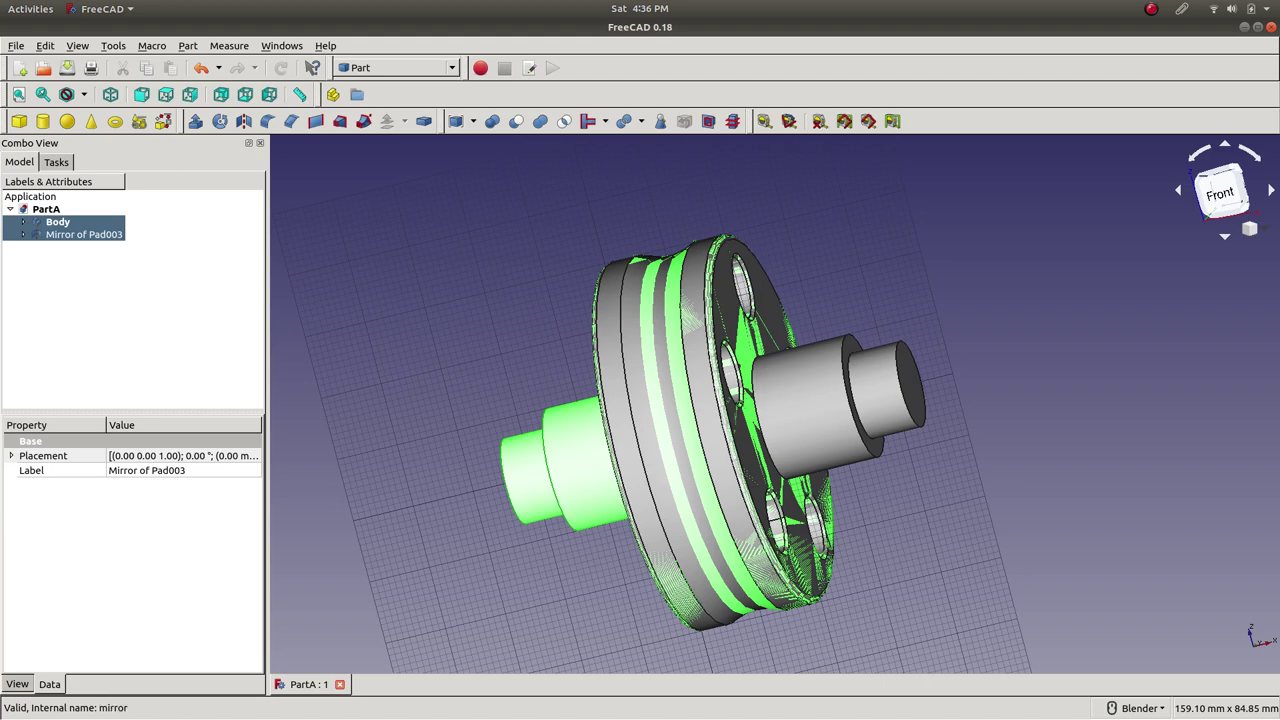
pyautogui.moveTo(700, 350); pyautogui.dragTo(810, 356, button='middle')
pyautogui.click(57, 221)
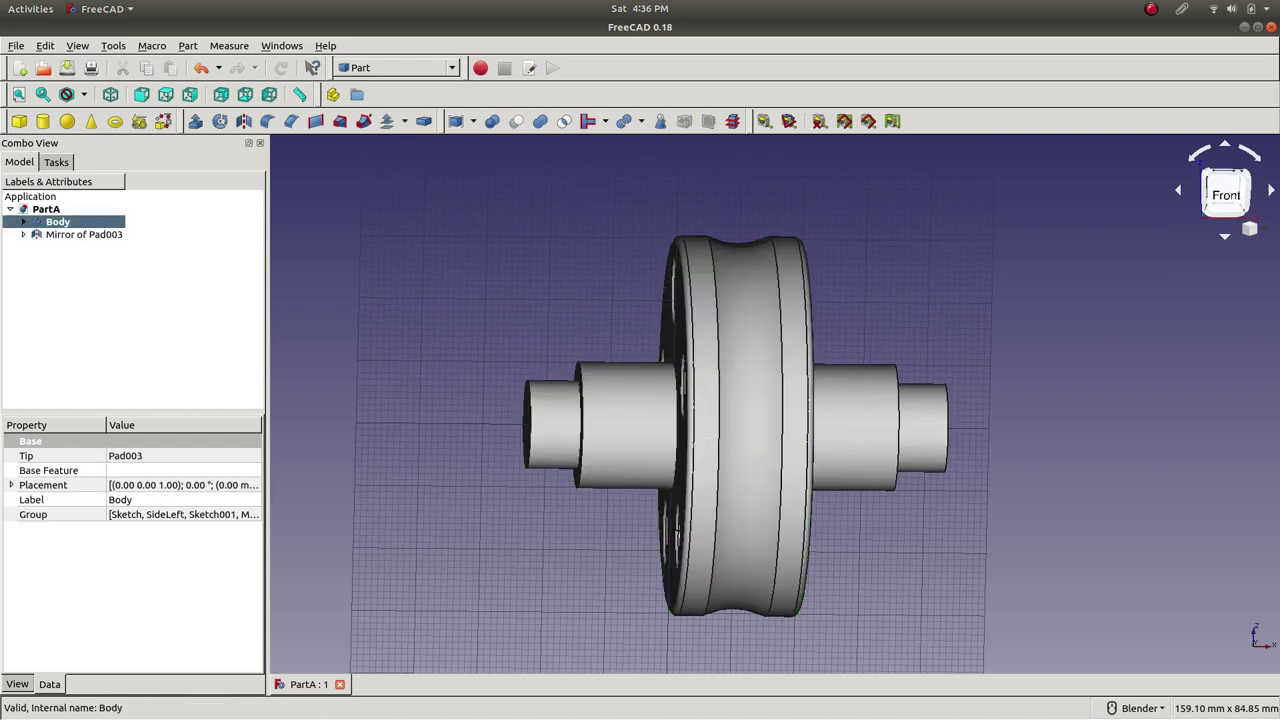
pyautogui.press('space')
pyautogui.press('space')
pyautogui.click(84, 234)
pyautogui.click(57, 221)
# - Join Pad003 of the Body and its mirrored copy with Connect objects
pyautogui.click(23, 221)
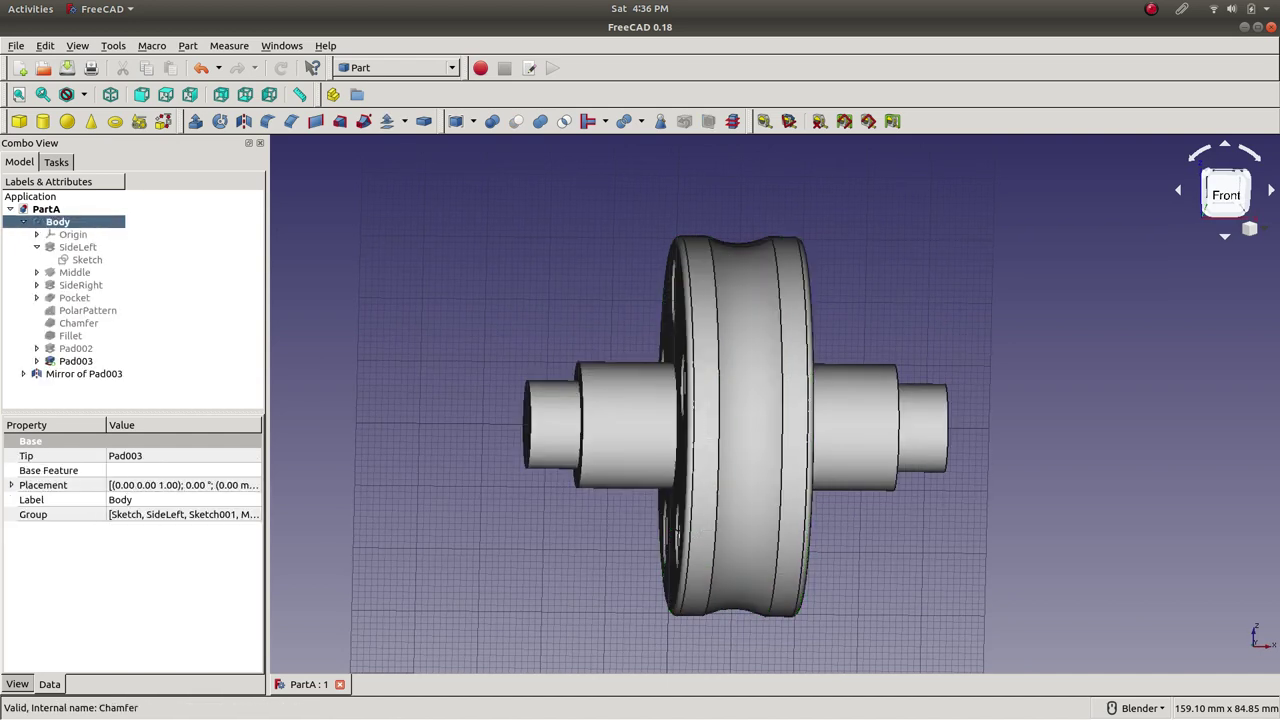
pyautogui.click(75, 361)
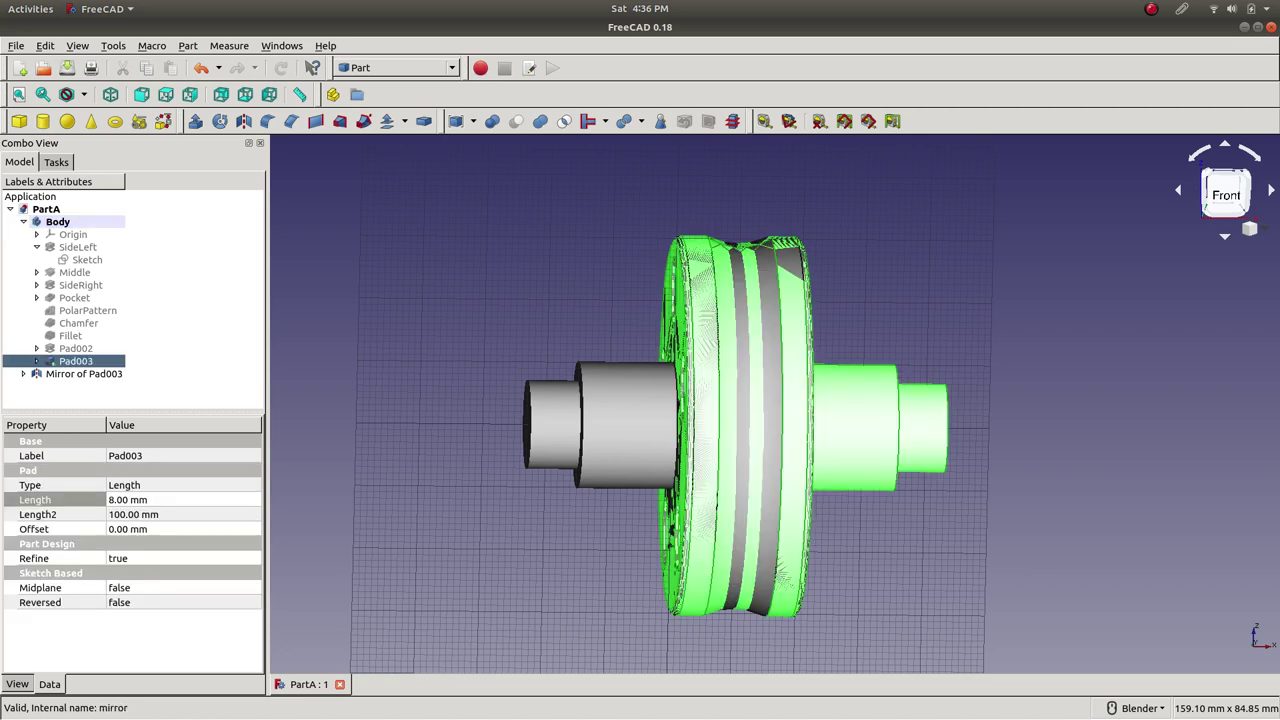
pyautogui.keyDown('ctrl'); pyautogui.click(84, 373); pyautogui.keyUp('ctrl')
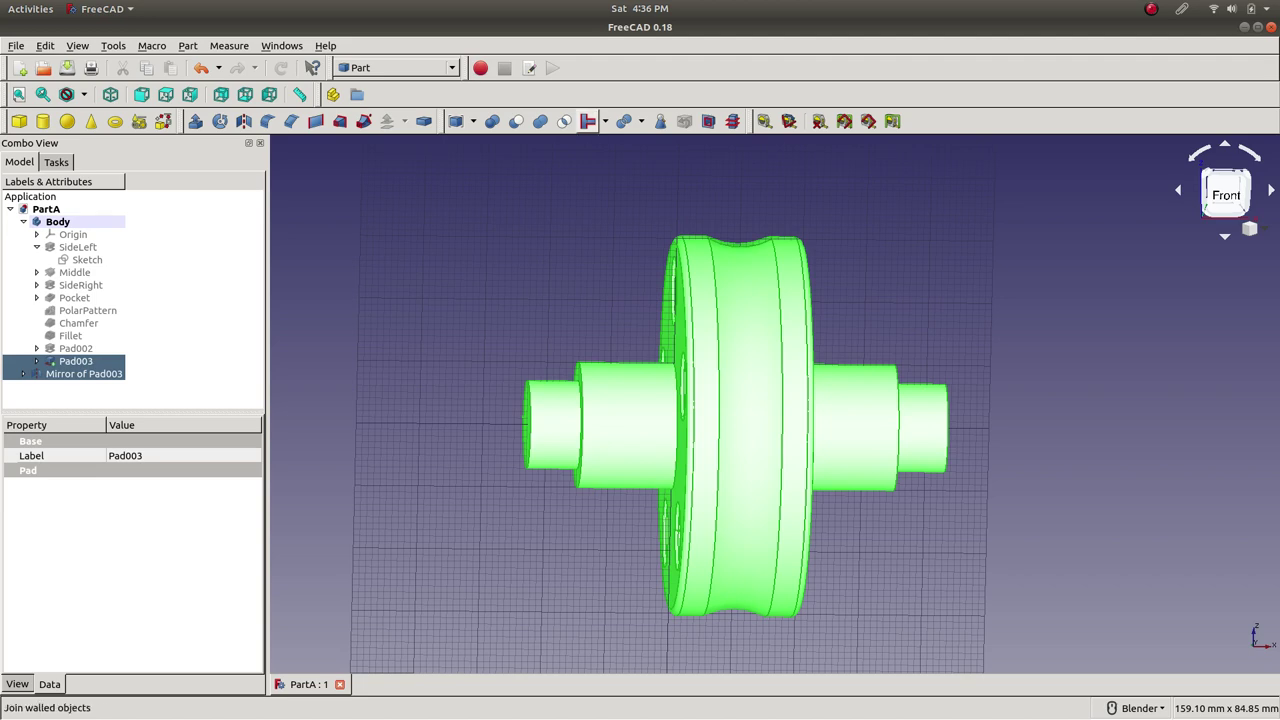
pyautogui.click(605, 121)
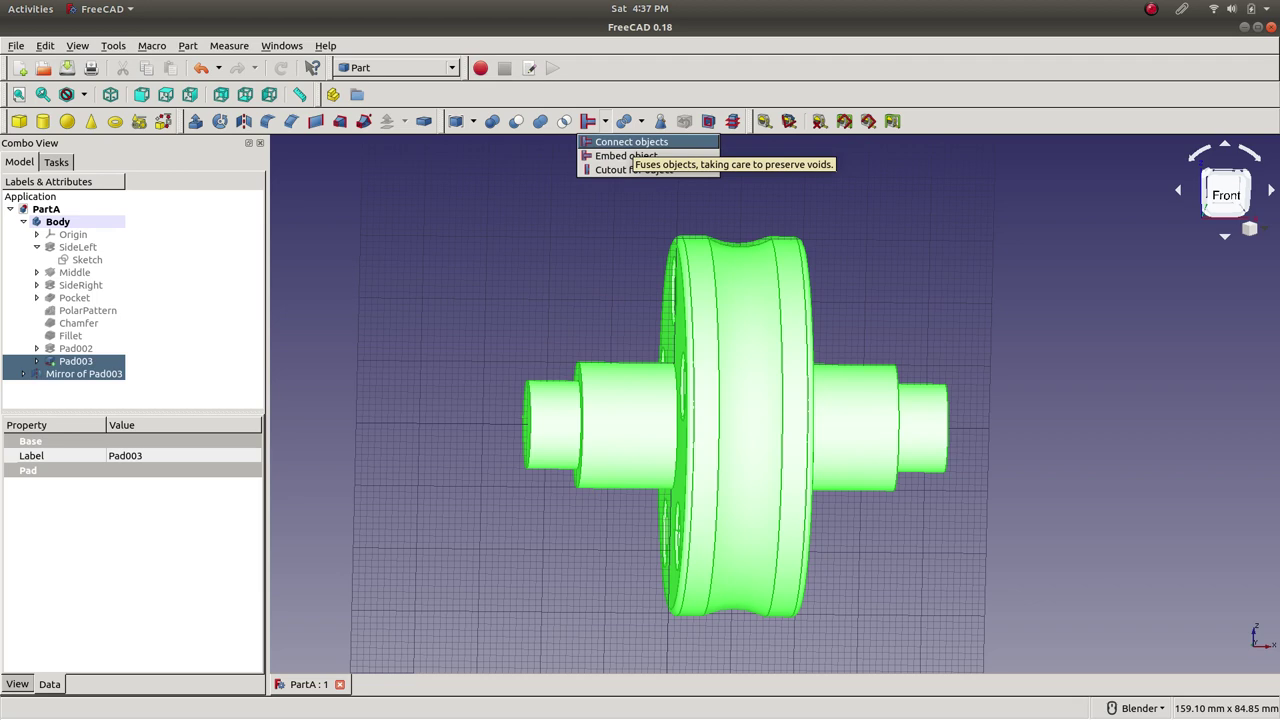
pyautogui.click(631, 141)
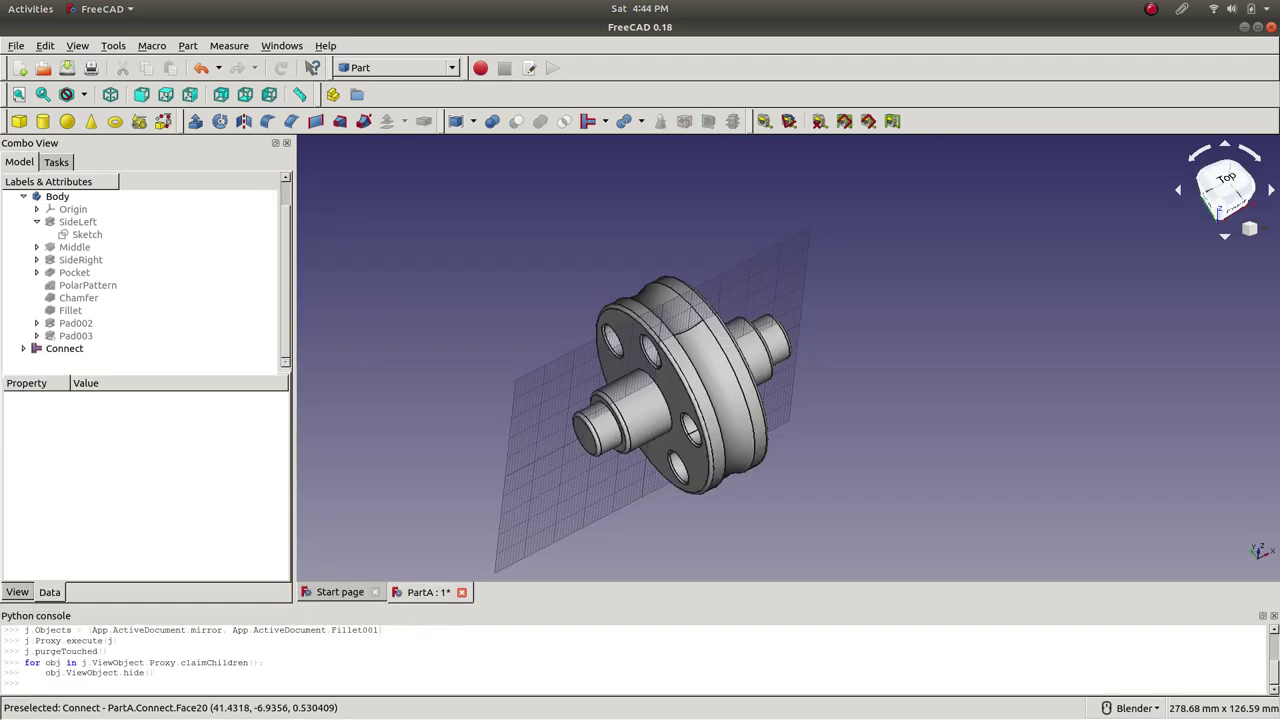
# - Close the PartA document without saving and reopen PartA.FCStd from the recent files
pyautogui.click(461, 592)
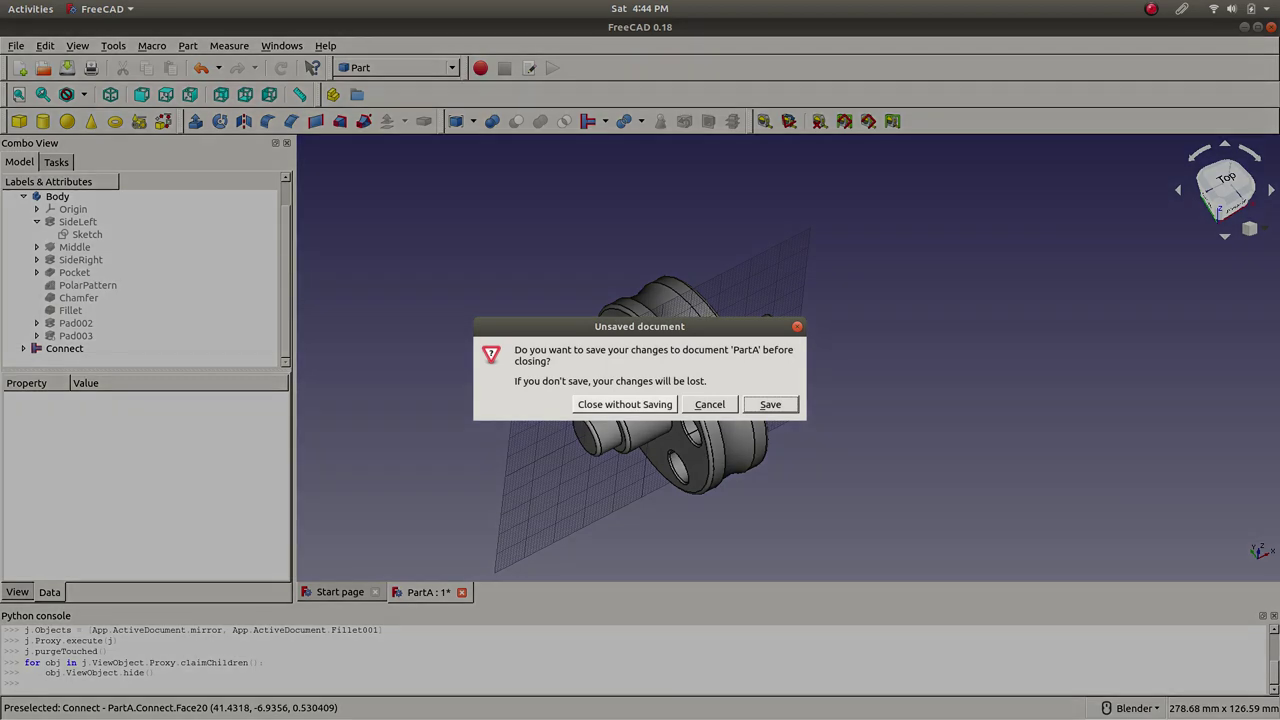
pyautogui.click(624, 404)
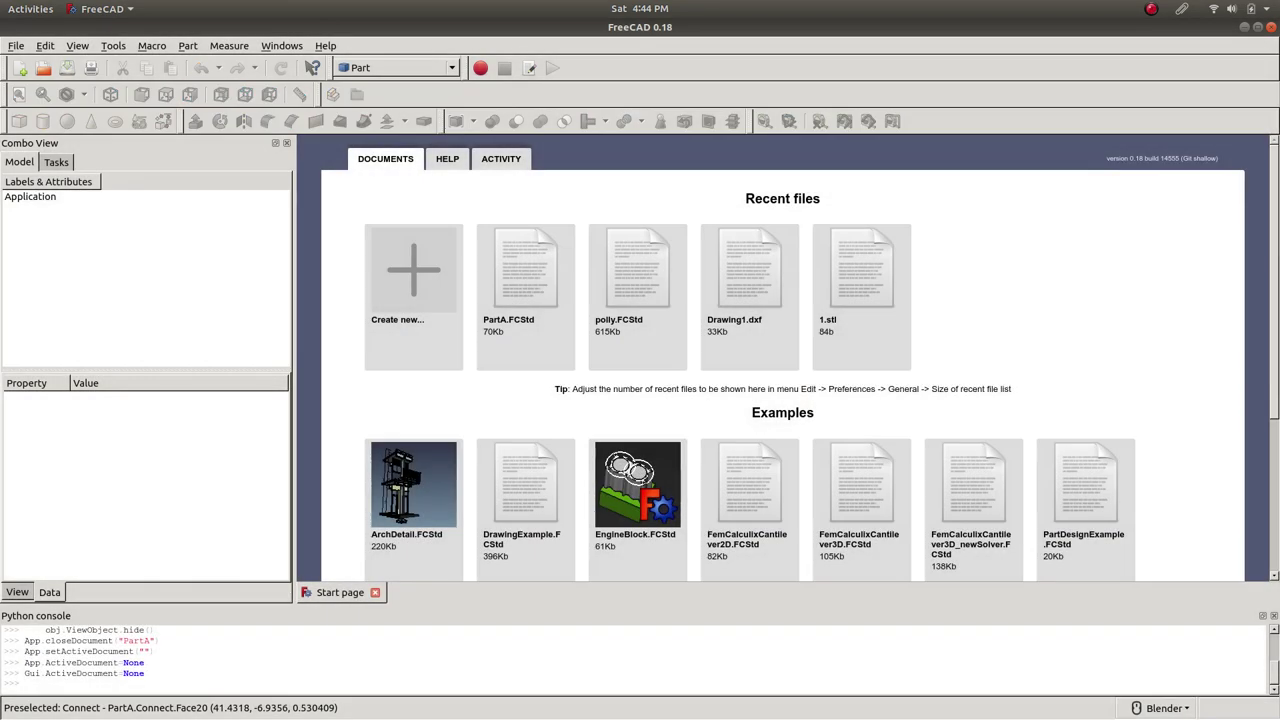
pyautogui.click(525, 270)
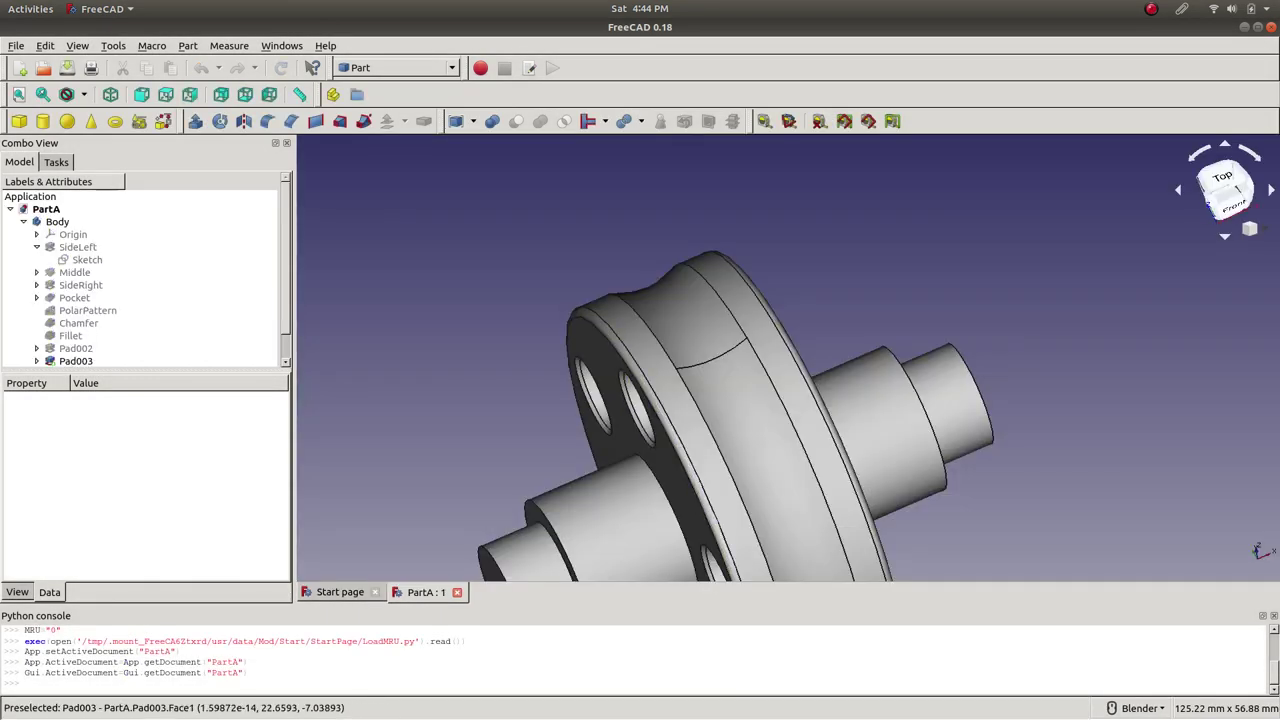
pyautogui.scroll(-8, 619, 452)
pyautogui.scroll(4, 593, 535)
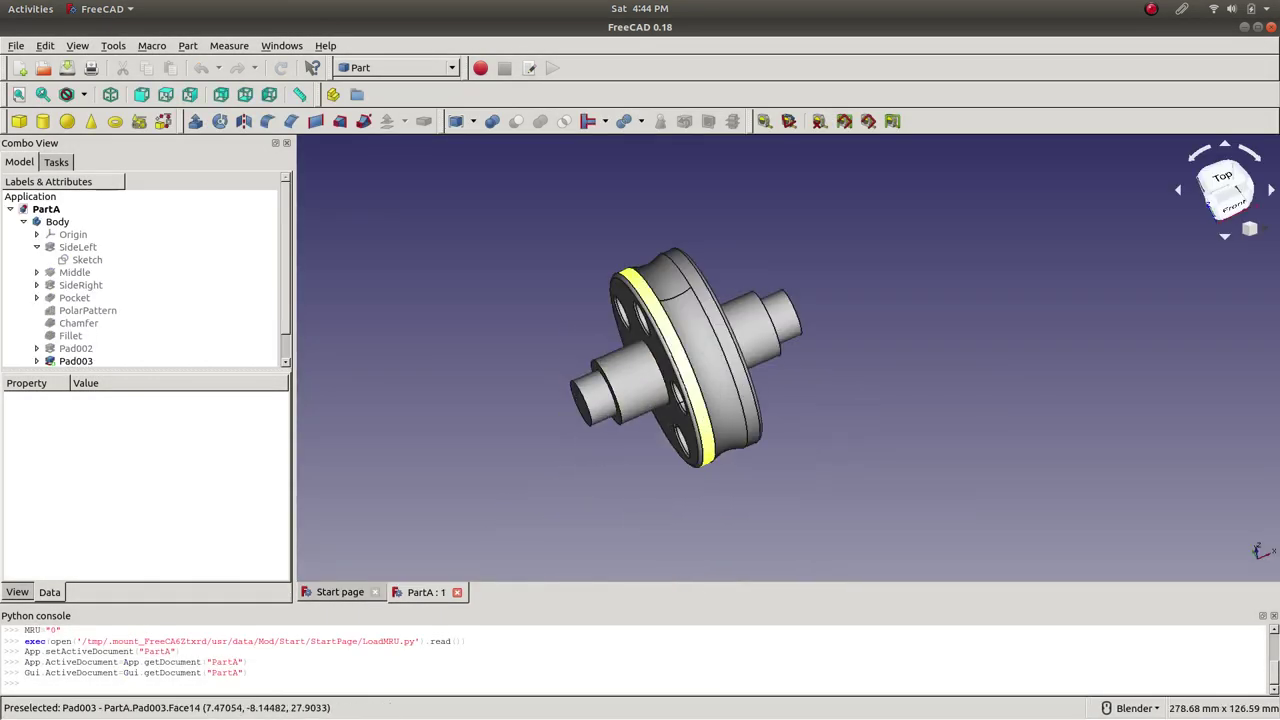
pyautogui.moveTo(698, 285); pyautogui.dragTo(740, 328, button='middle')
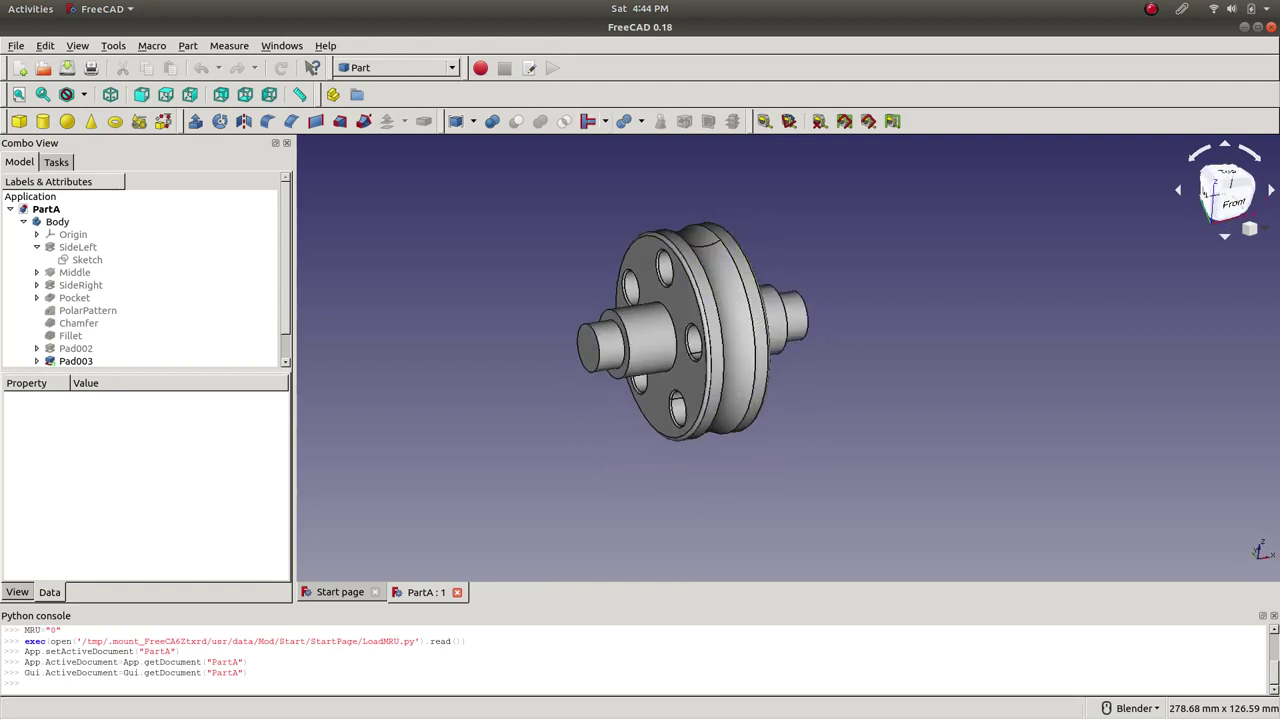
# - Examine the mirrored copy of Pad003 and its source pad by expanding the copy and selecting each in turn
pyautogui.scroll(-1, 140, 278)
pyautogui.click(84, 348)
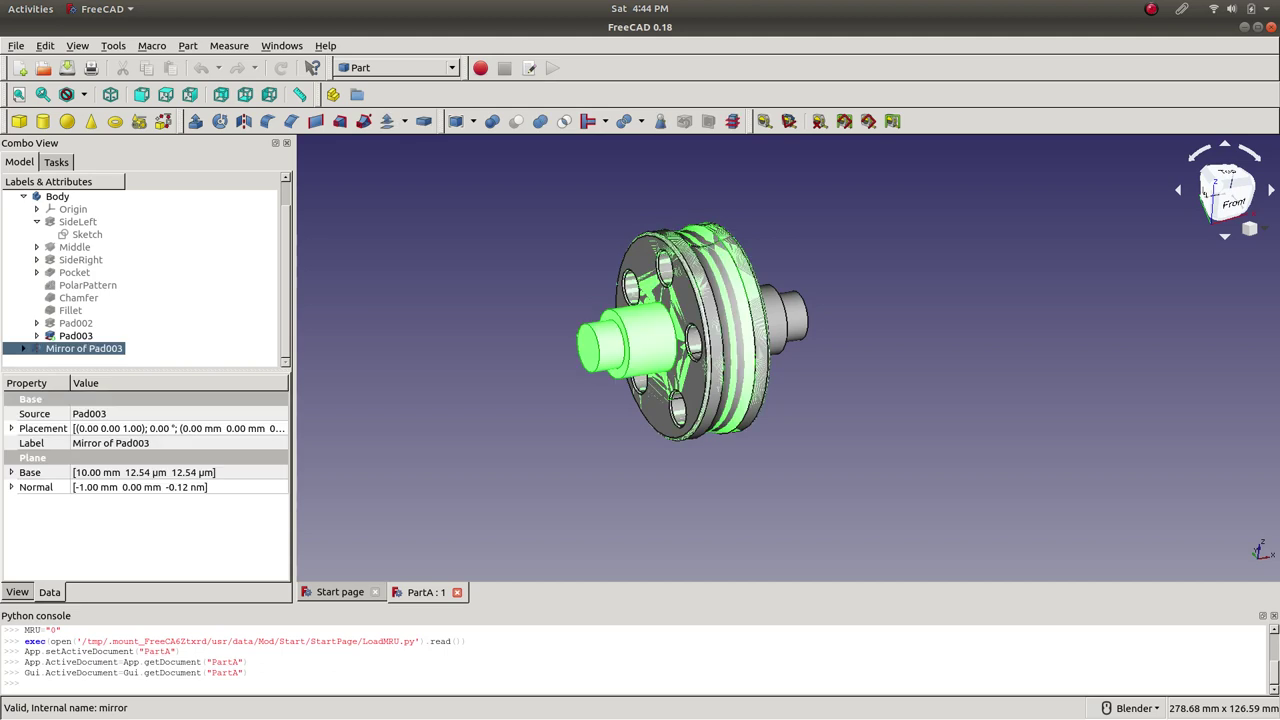
pyautogui.click(23, 348)
pyautogui.scroll(2, 140, 280)
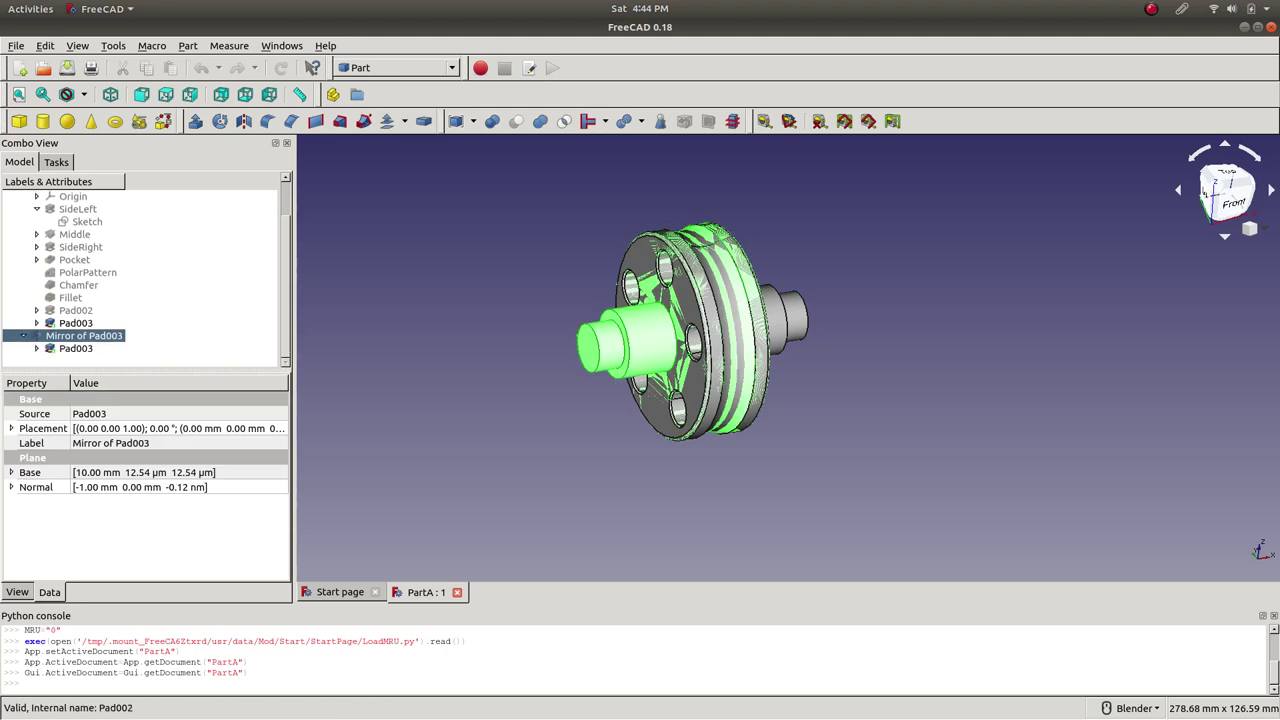
pyautogui.scroll(-1, 140, 280)
pyautogui.click(75, 348)
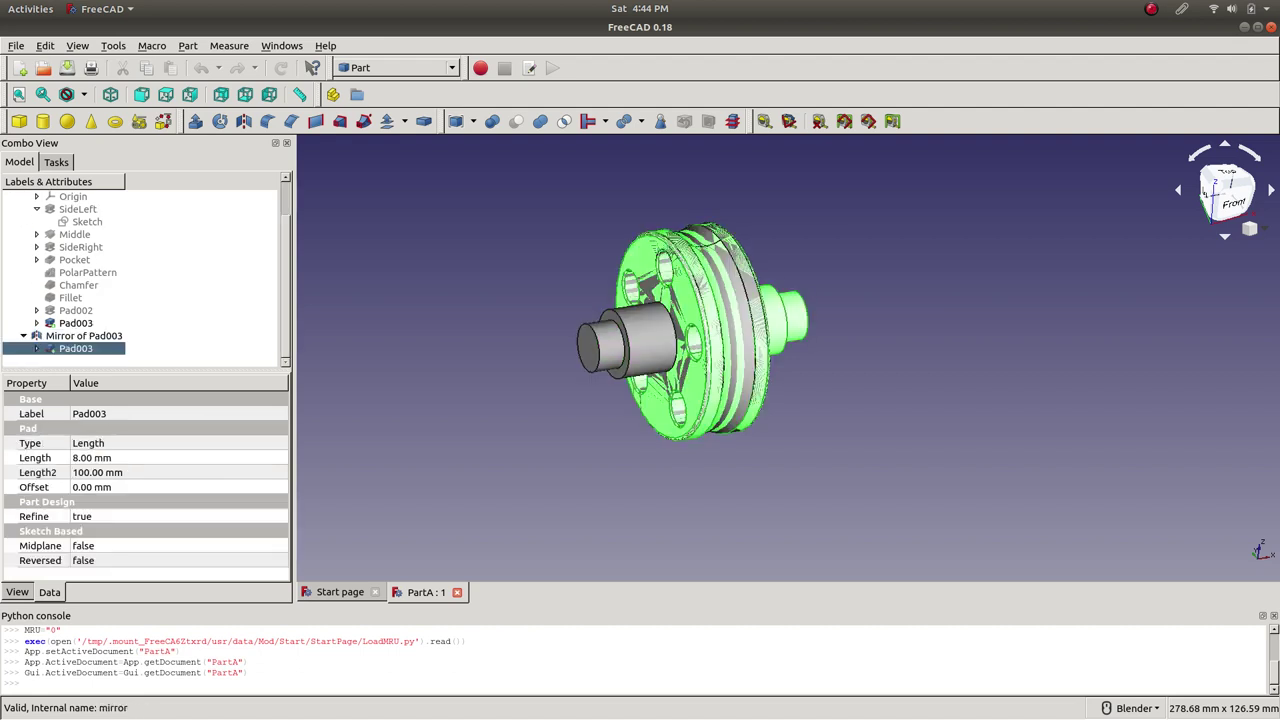
pyautogui.click(83, 335)
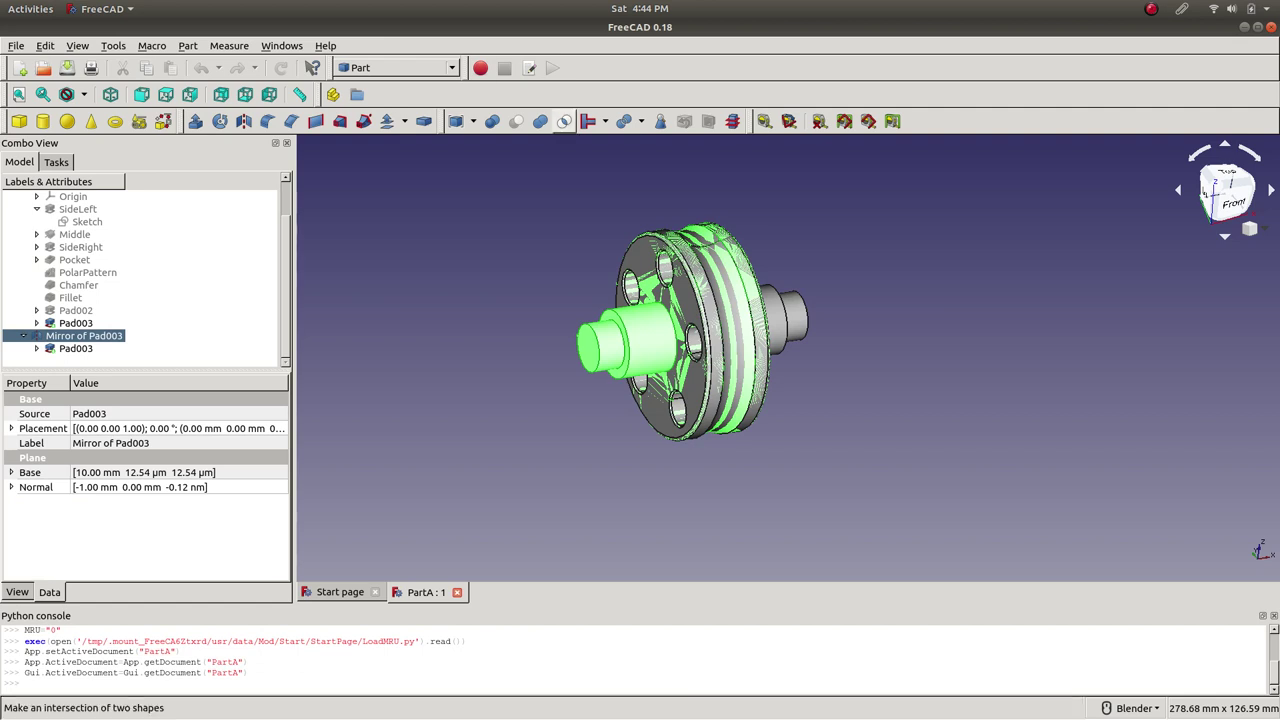
pyautogui.click(605, 121)
pyautogui.click(605, 121)
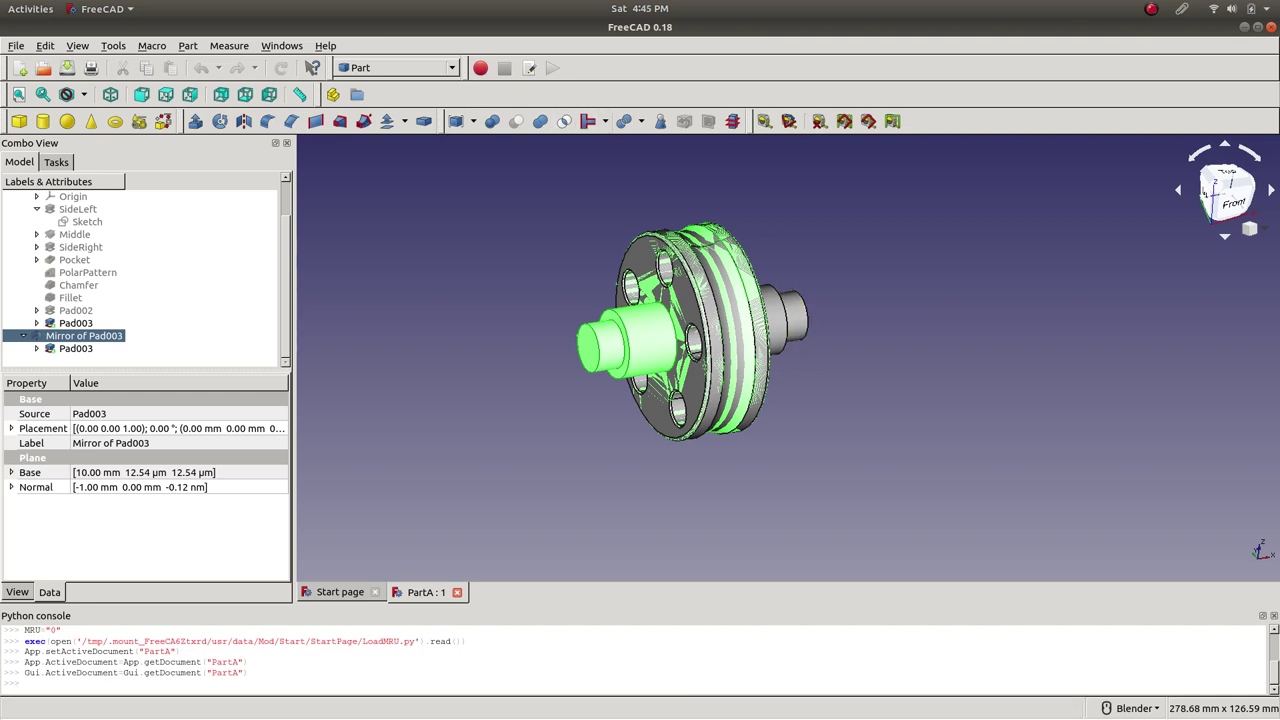
pyautogui.click(605, 121)
pyautogui.click(605, 121)
pyautogui.click(325, 45)
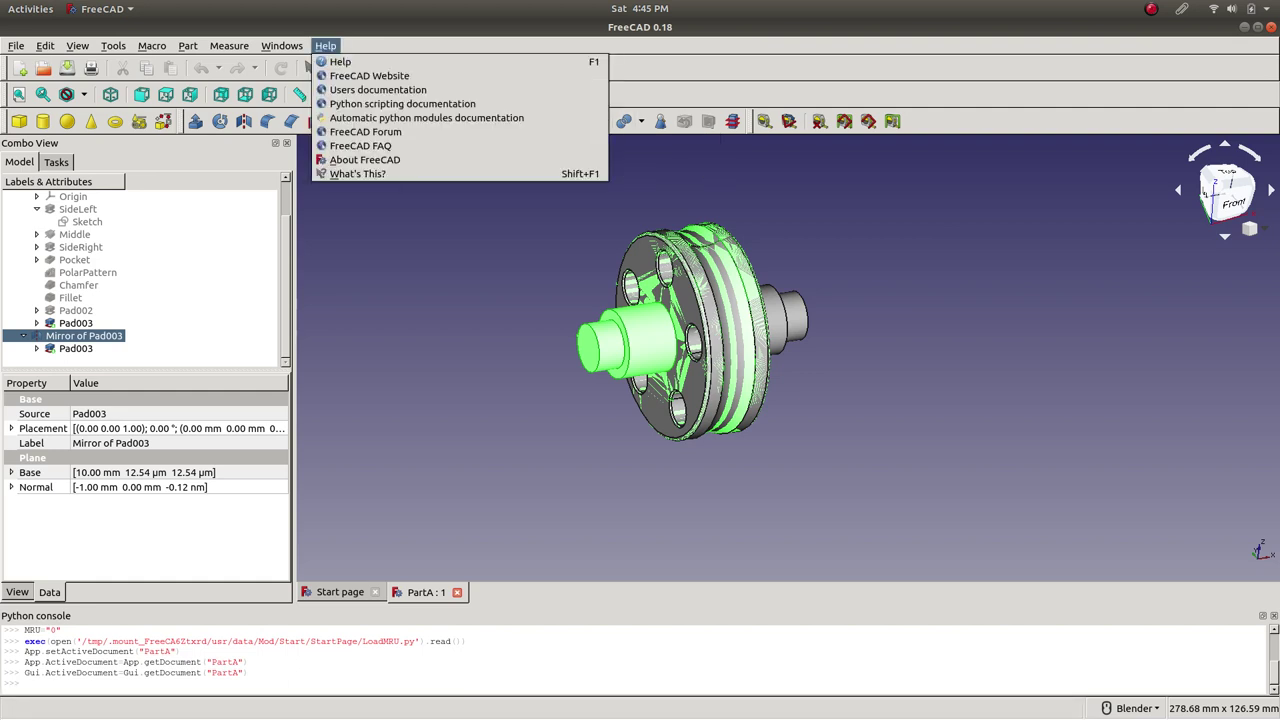
pyautogui.press('Escape')
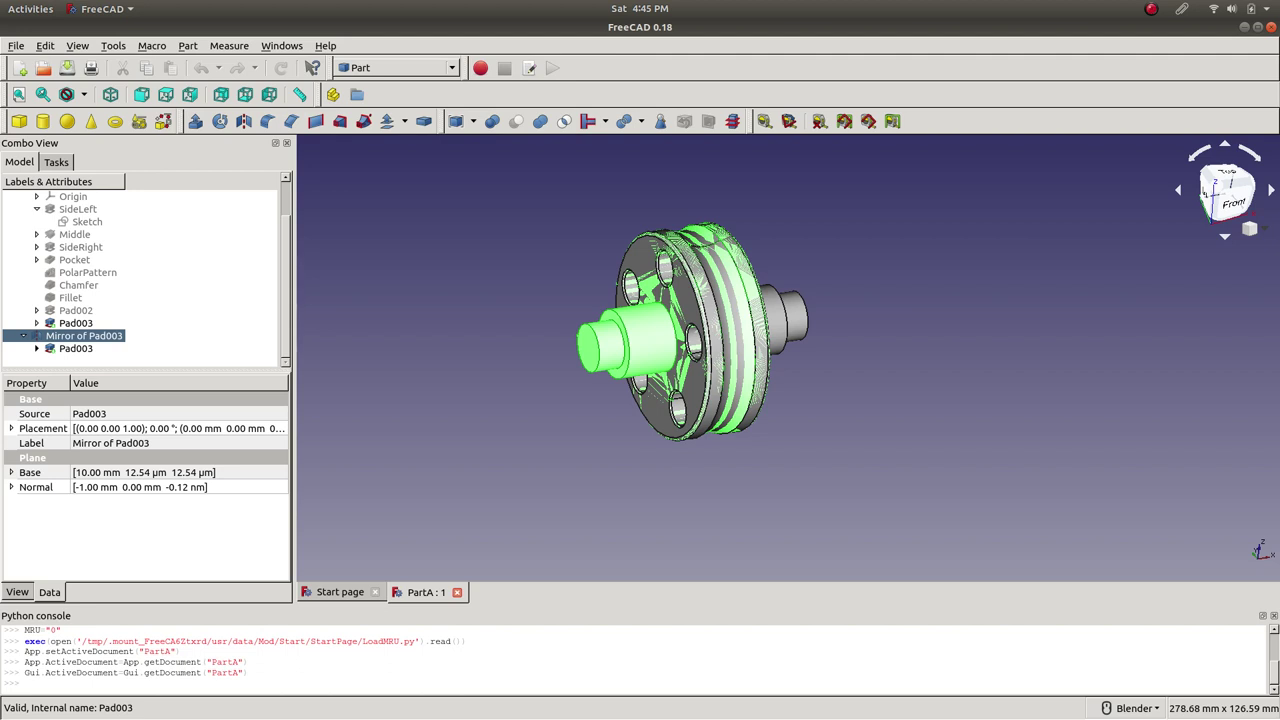
# - Delete the mirrored copy of Pad003 from the document
pyautogui.rightClick(98, 336)
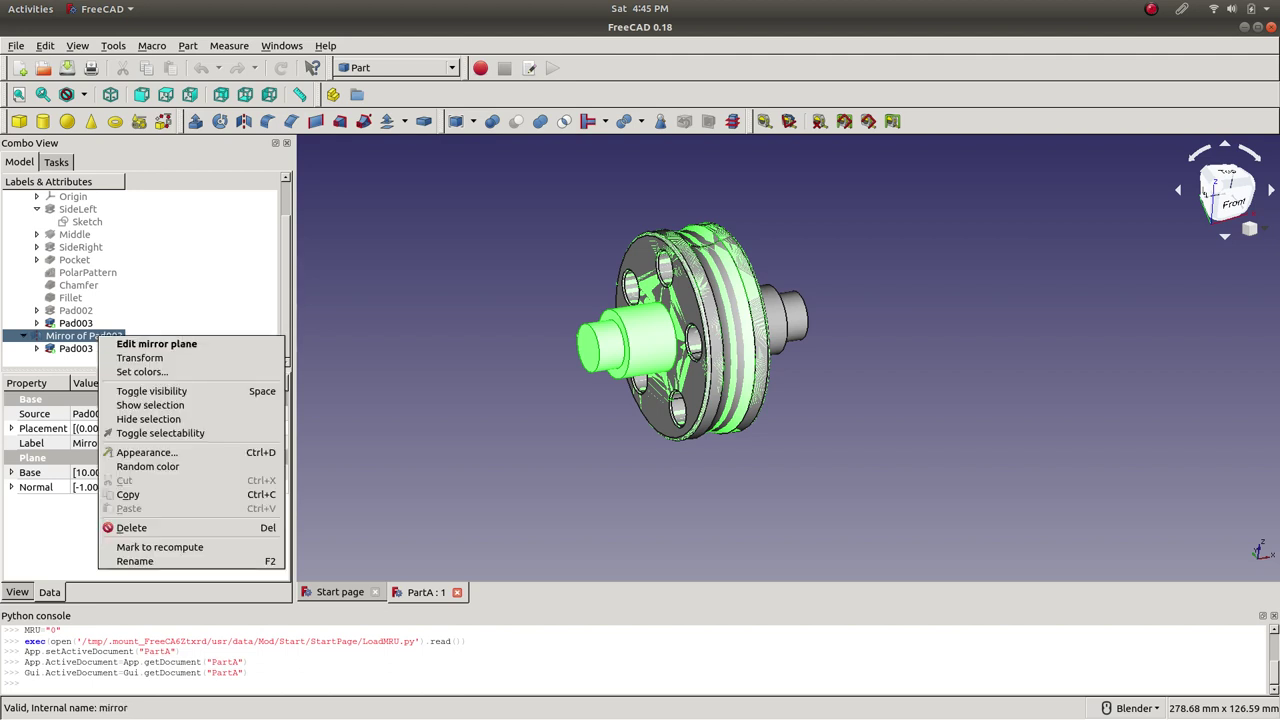
pyautogui.press('Escape')
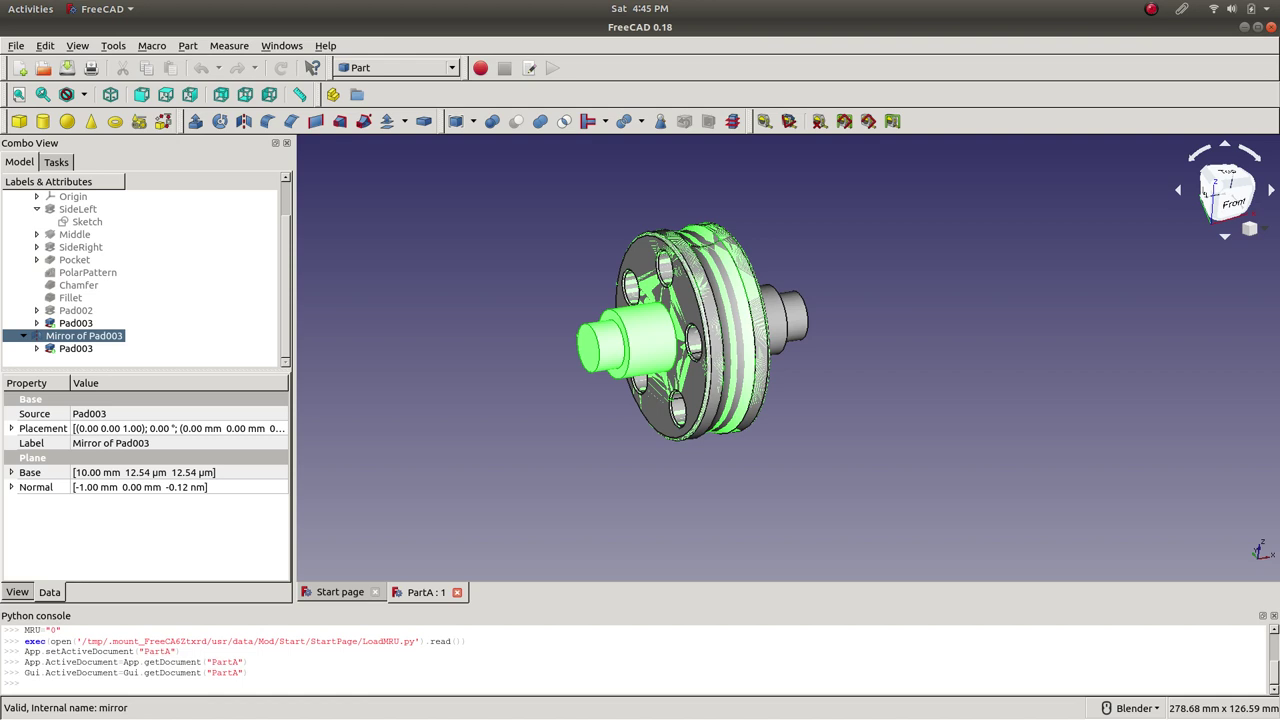
pyautogui.click(76, 348)
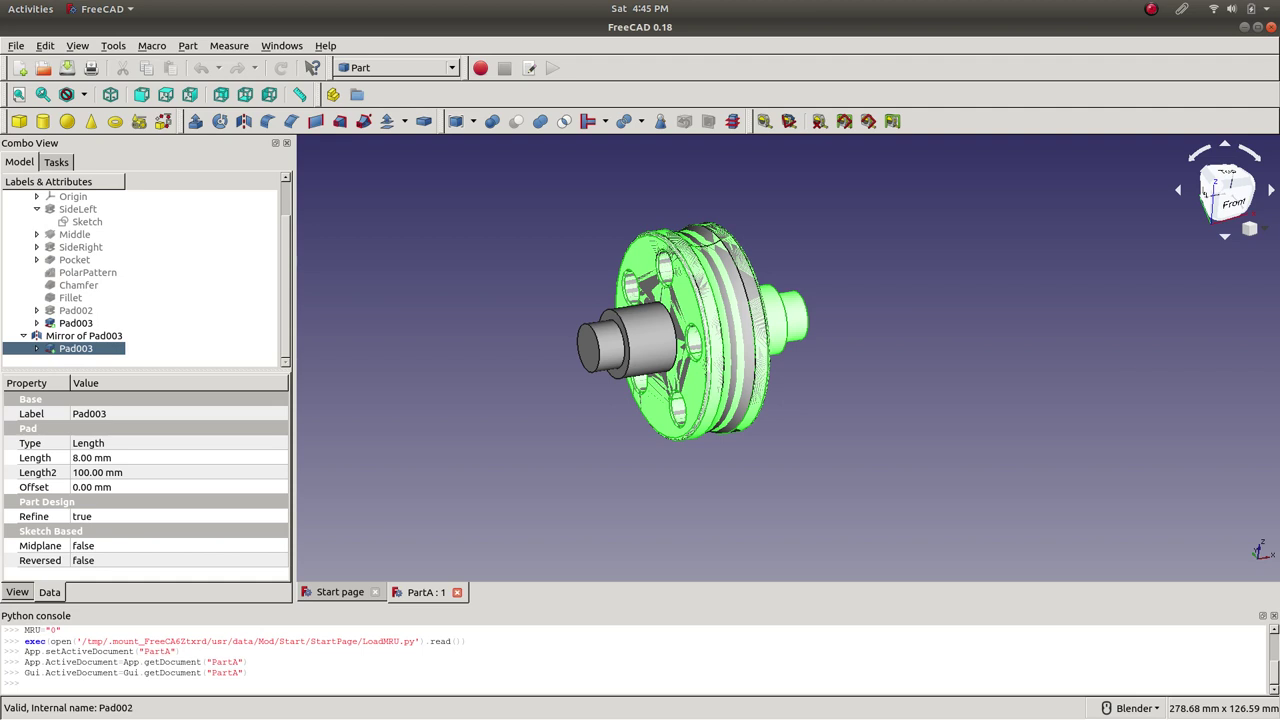
pyautogui.click(398, 67)
pyautogui.press('Escape')
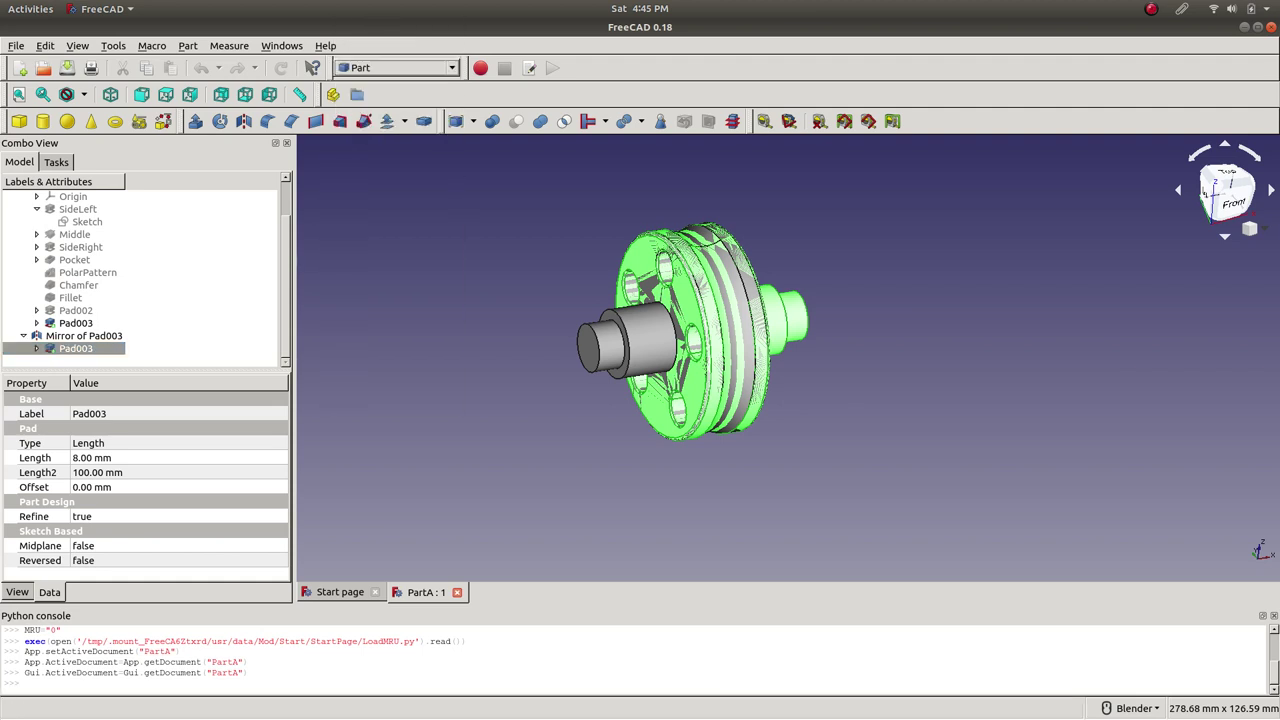
pyautogui.rightClick(103, 335)
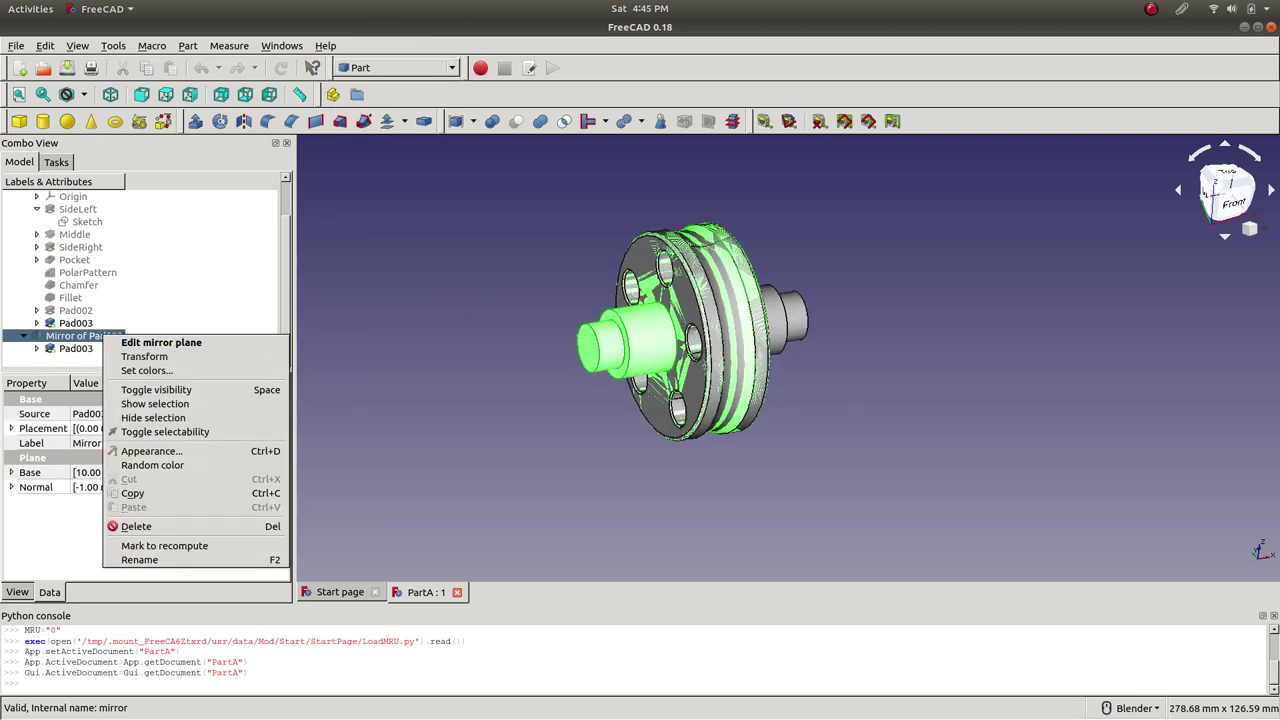
pyautogui.click(136, 526)
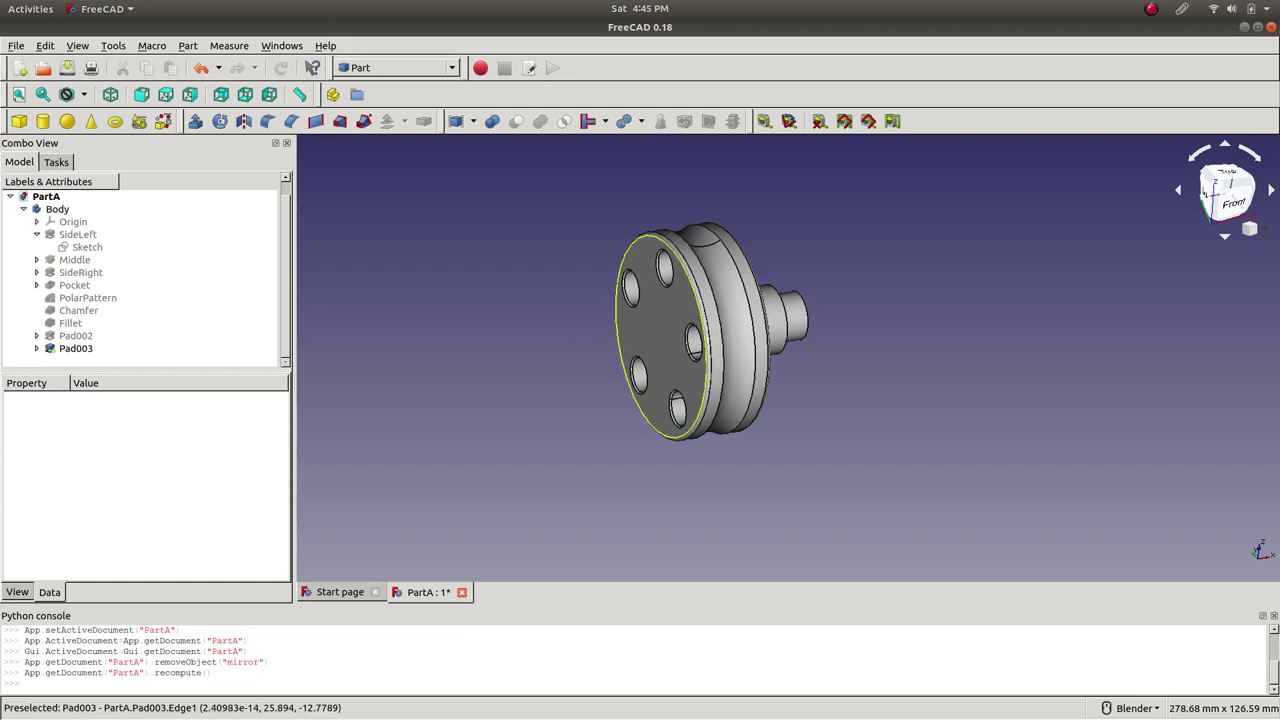
# - Fillet the outer end edges of both shaft steps on Pad003 with a 1.00 mm constant radius
pyautogui.scroll(-2, 576, 302)
pyautogui.scroll(4, 467, 307)
pyautogui.scroll(-2, 660, 343)
pyautogui.moveTo(868, 330); pyautogui.dragTo(742, 392, button='middle')
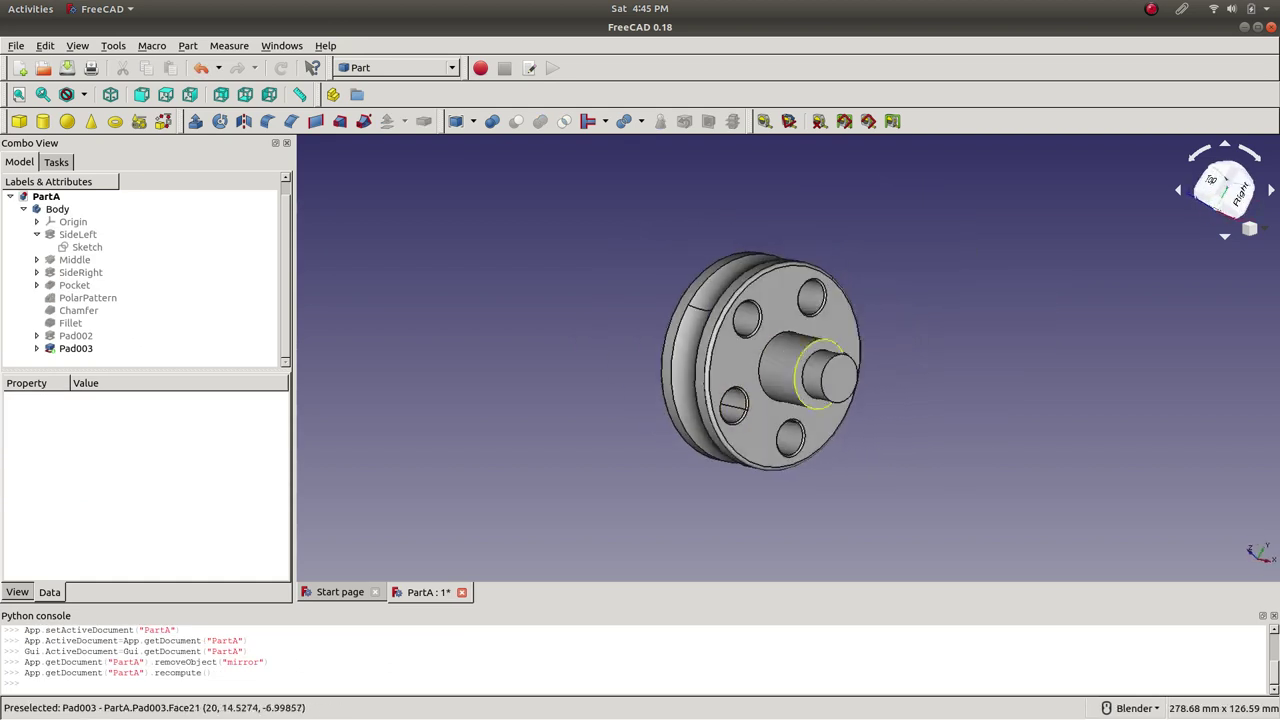
pyautogui.scroll(2, 932, 324)
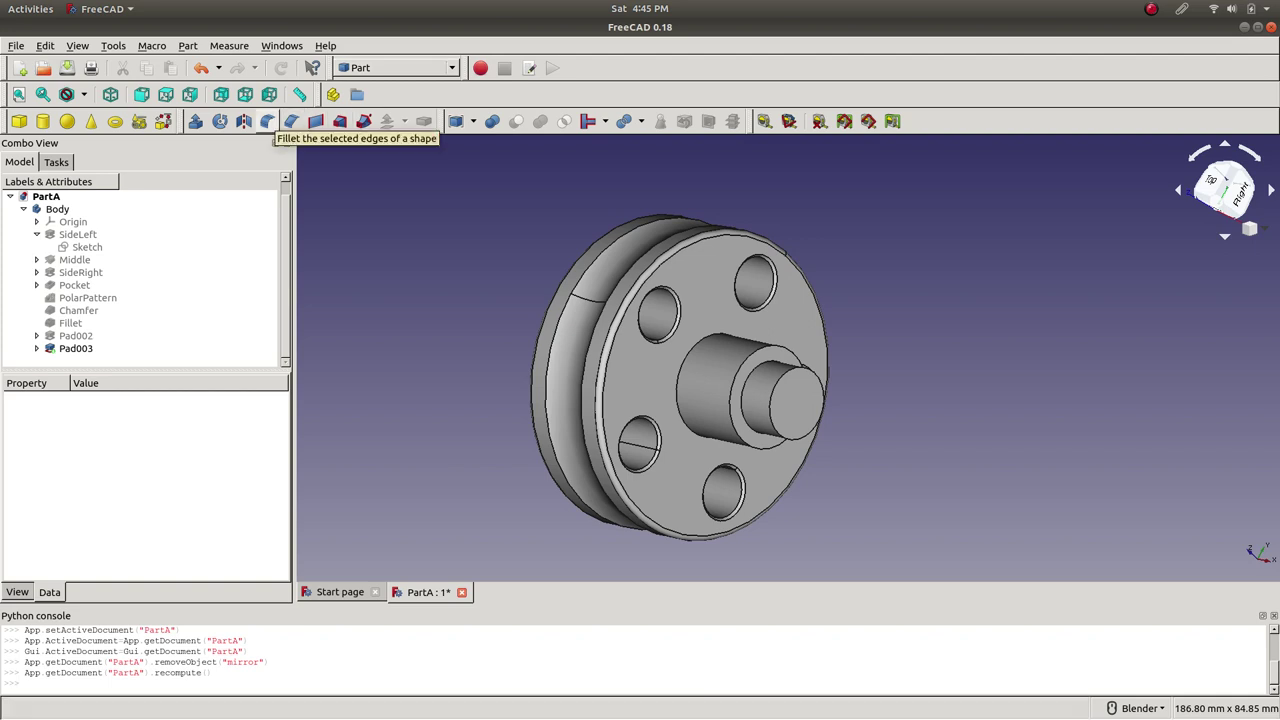
pyautogui.click(740, 425)
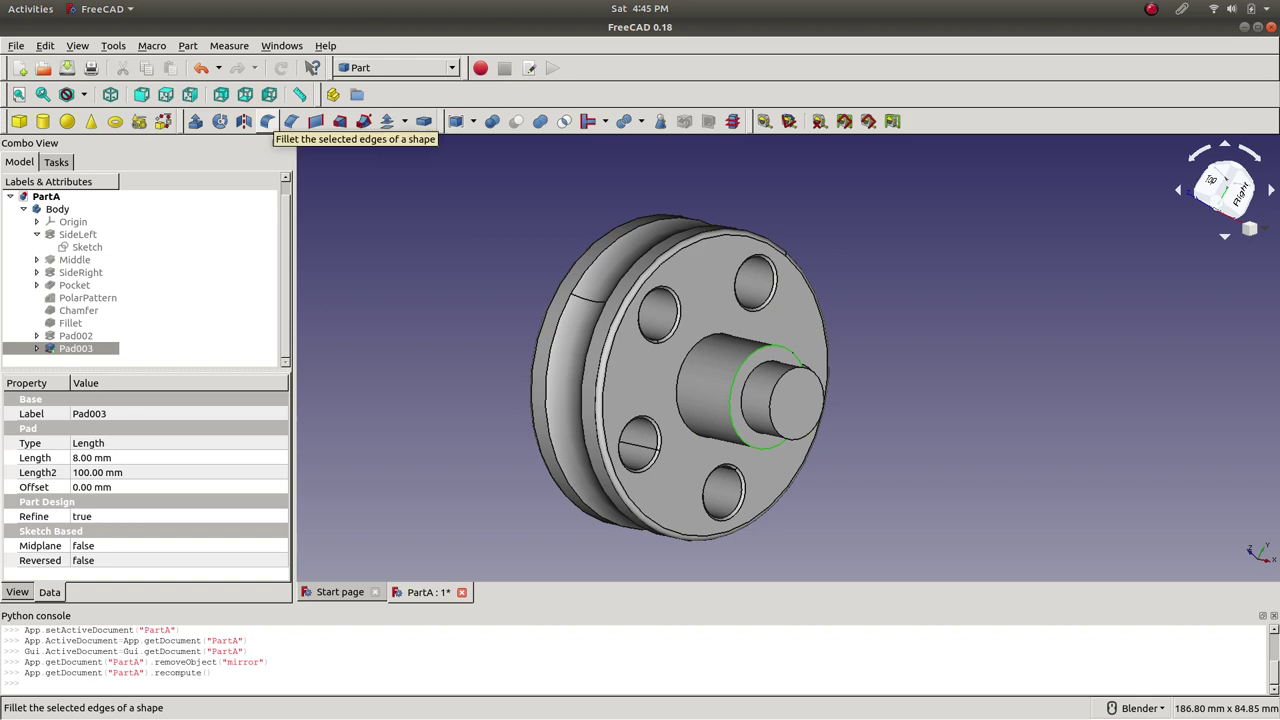
pyautogui.click(267, 121)
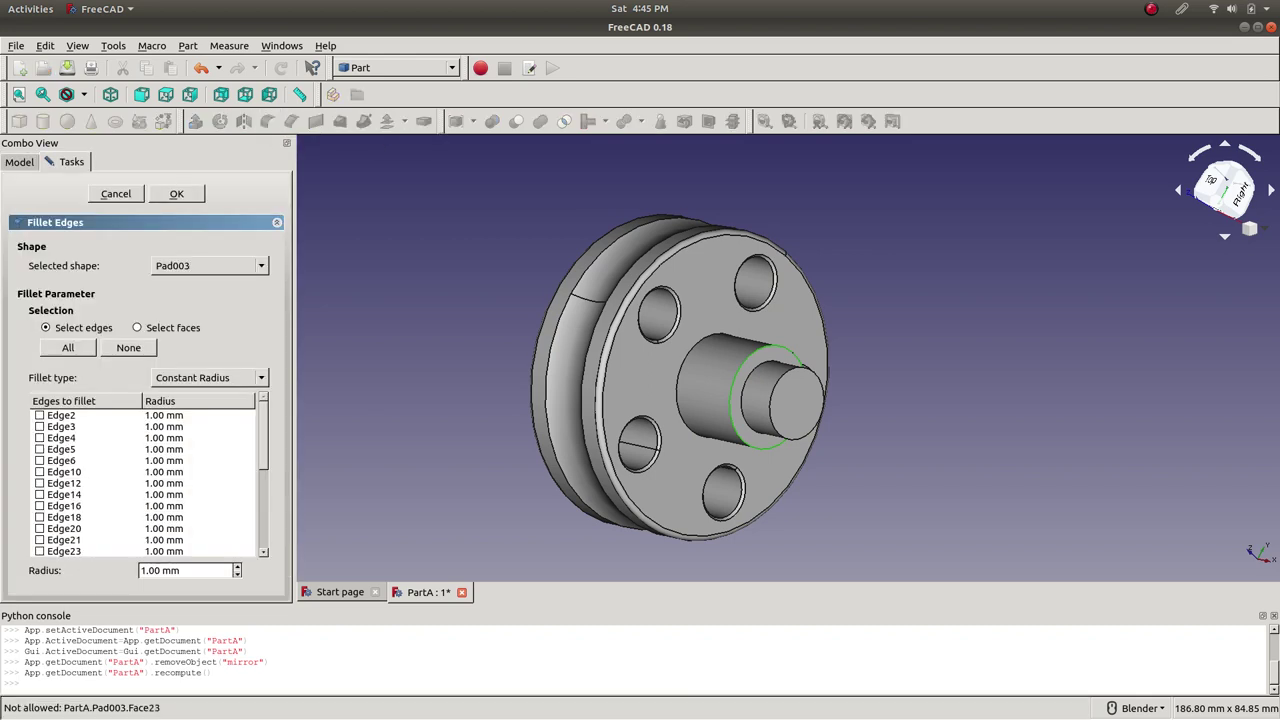
pyautogui.click(821, 400)
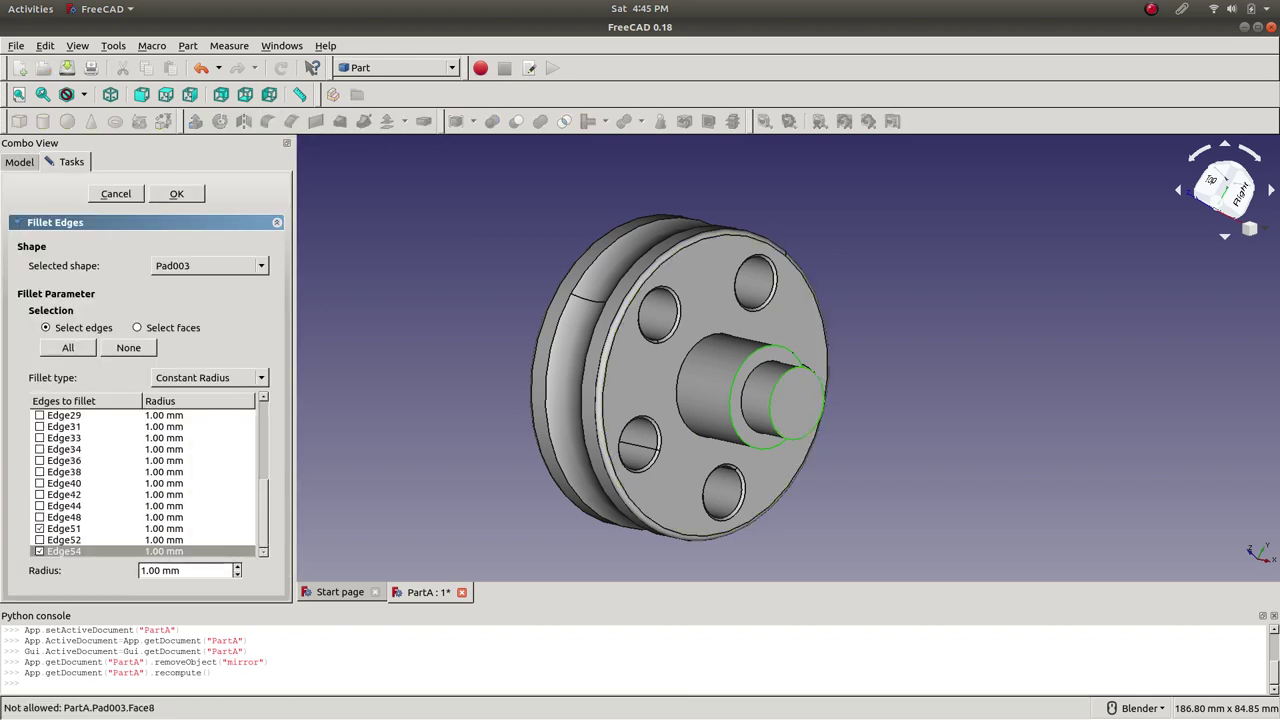
pyautogui.click(176, 193)
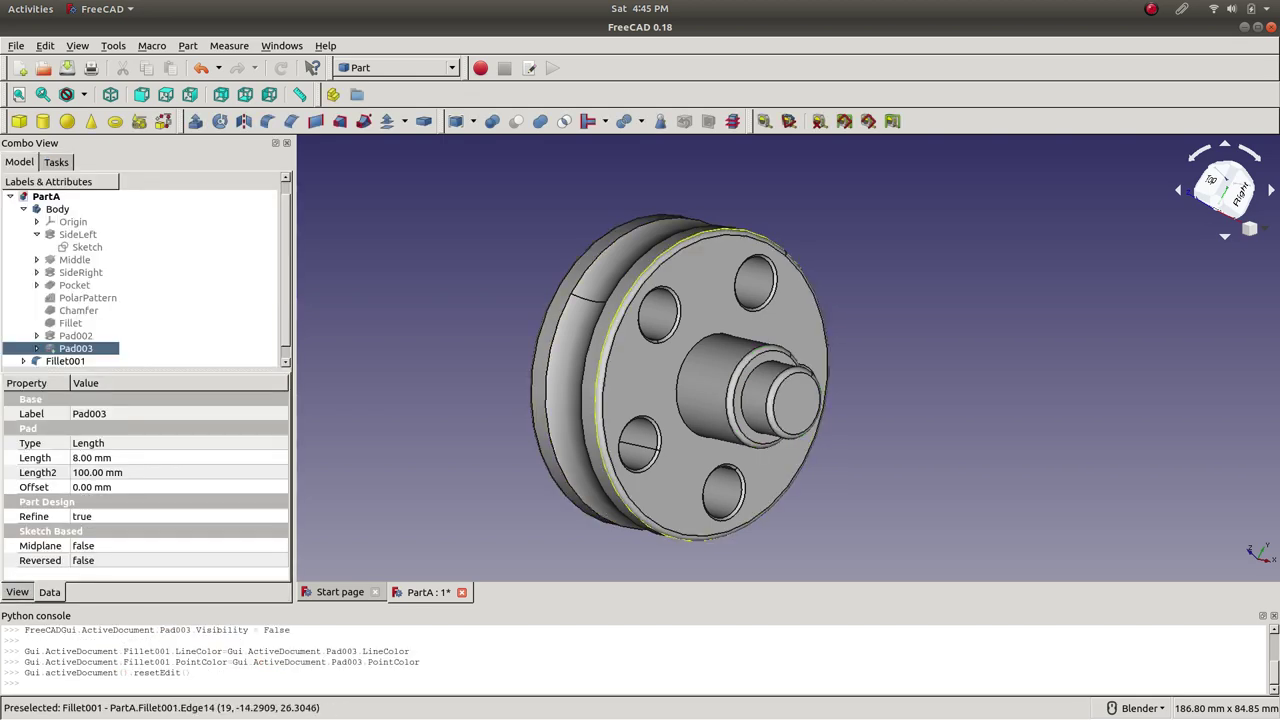
# - Switch to the Draft workbench with the whole filleted wheel fitted in the front view
pyautogui.moveTo(550, 380); pyautogui.dragTo(580, 370, button='middle')
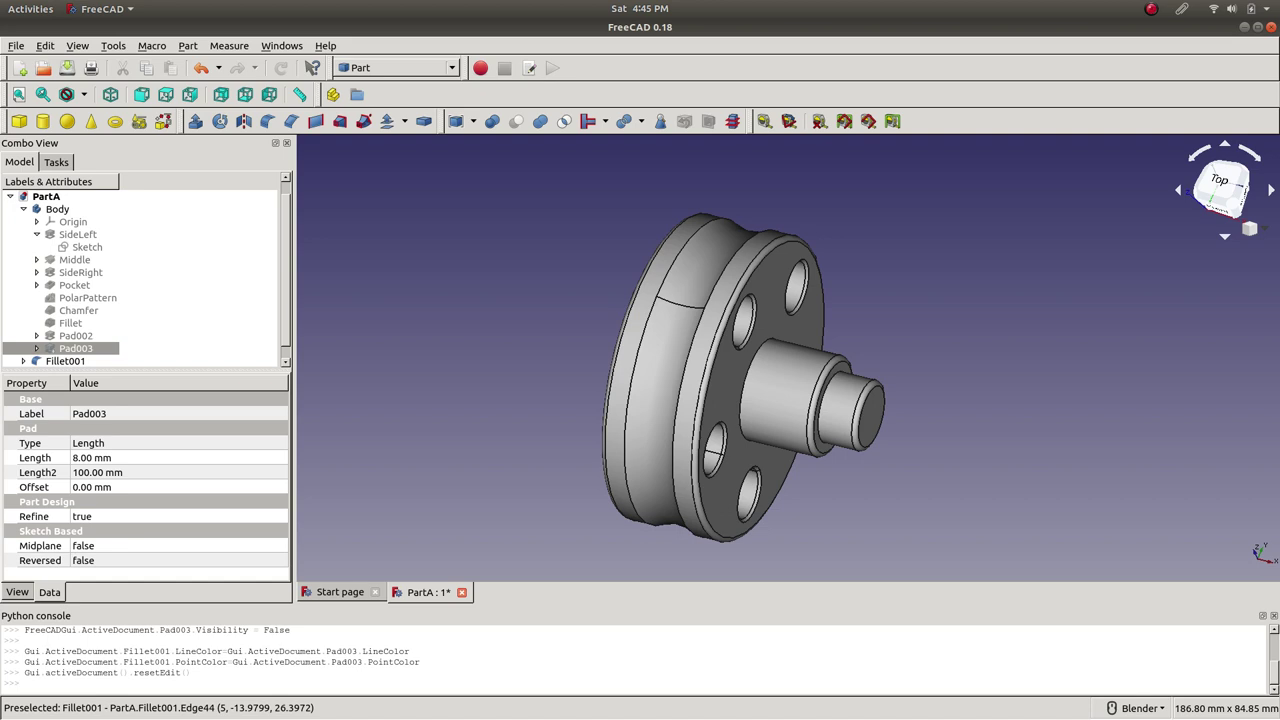
pyautogui.click(1220, 182)
pyautogui.click(1224, 211)
pyautogui.click(1224, 208)
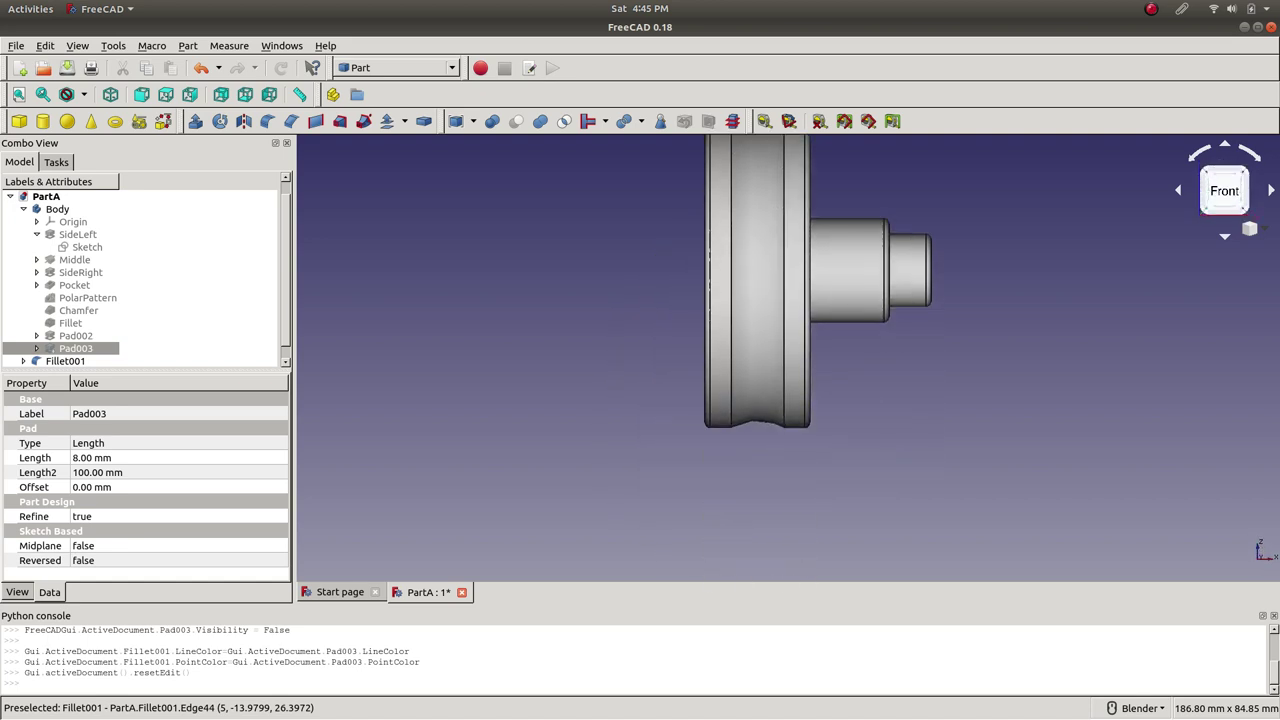
pyautogui.click(19, 94)
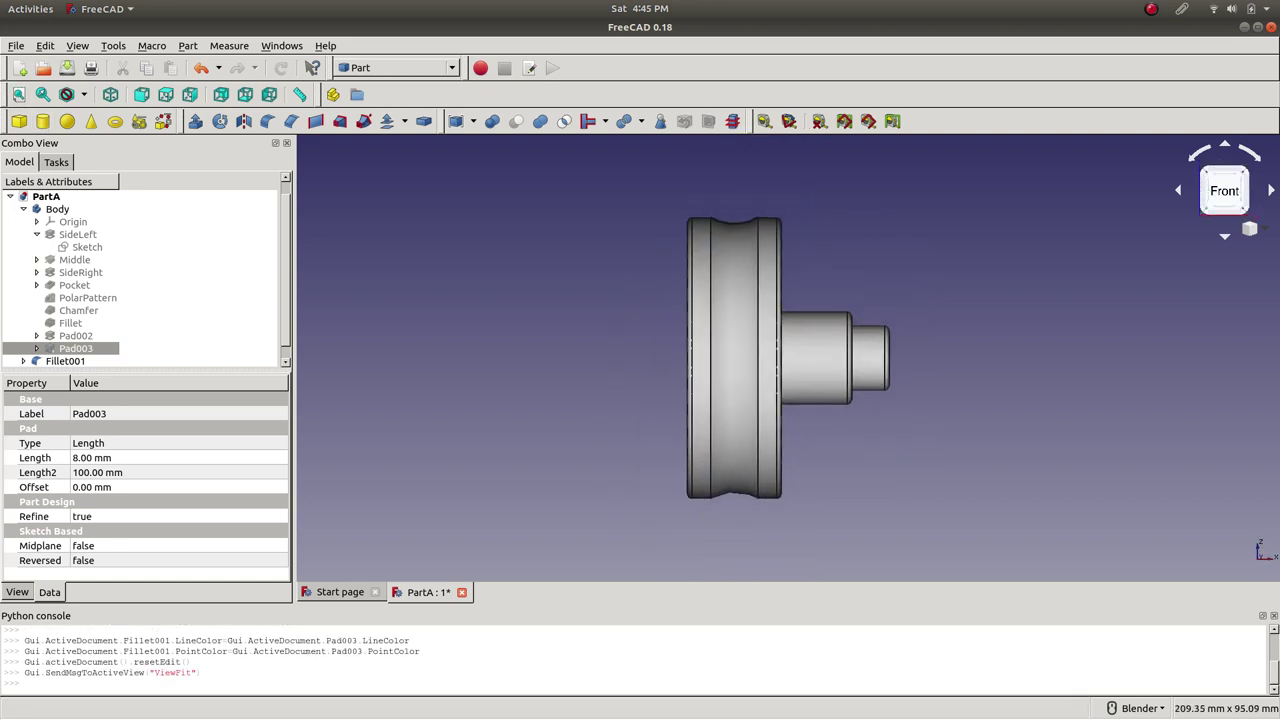
pyautogui.click(397, 67)
pyautogui.click(380, 64)
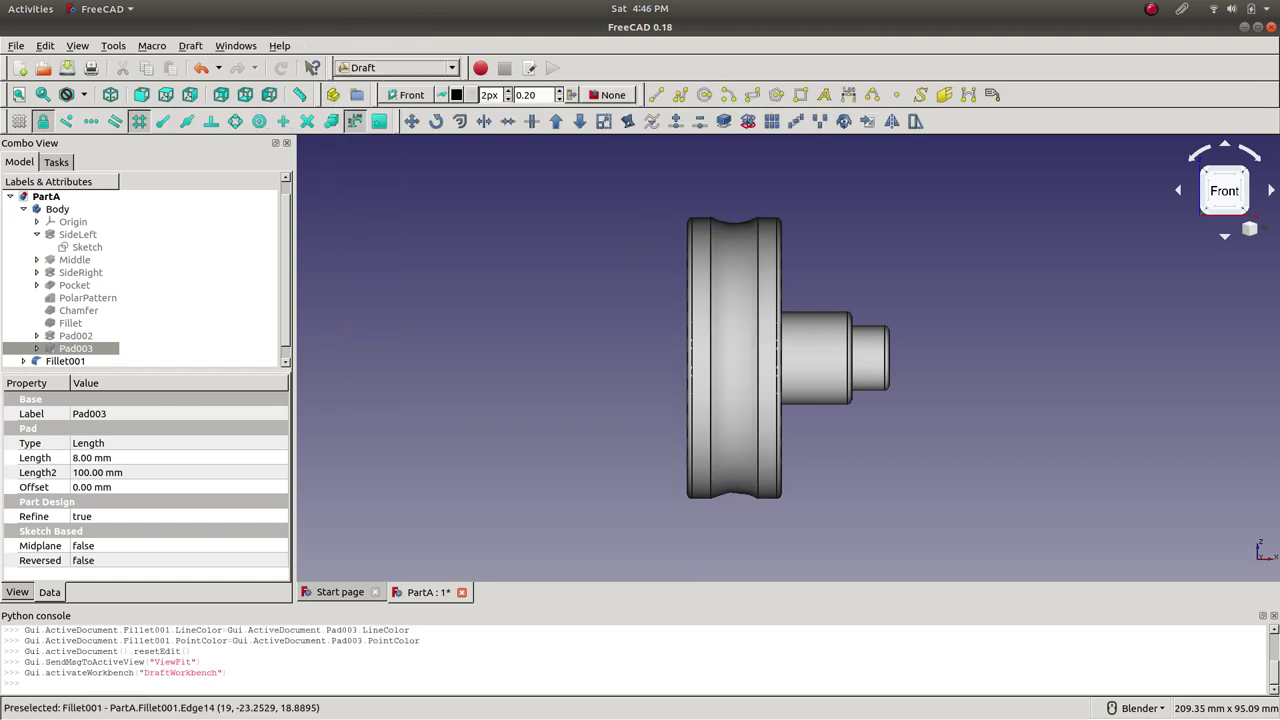
# - Mirror Fillet001 on the Front working plane about a vertical line at local X 10 mm, from Y 37 mm to Y -40 mm
pyautogui.scroll(-1, 60, 280)
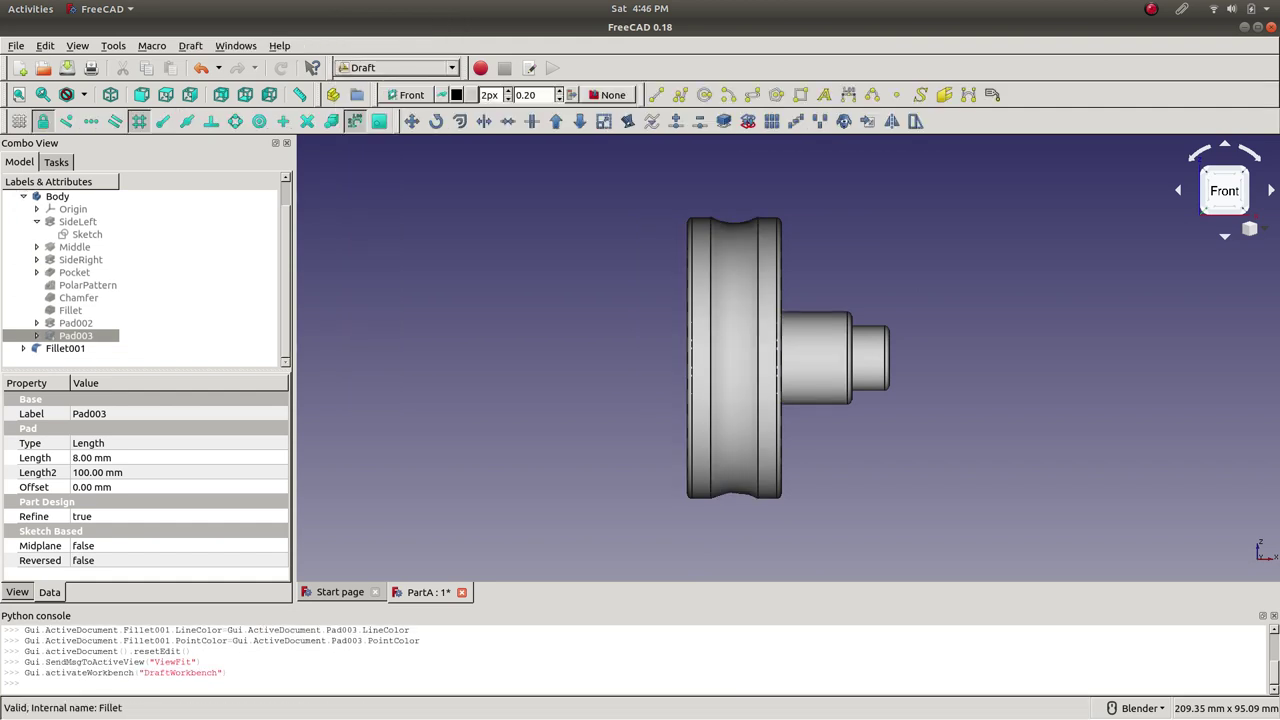
pyautogui.click(65, 348)
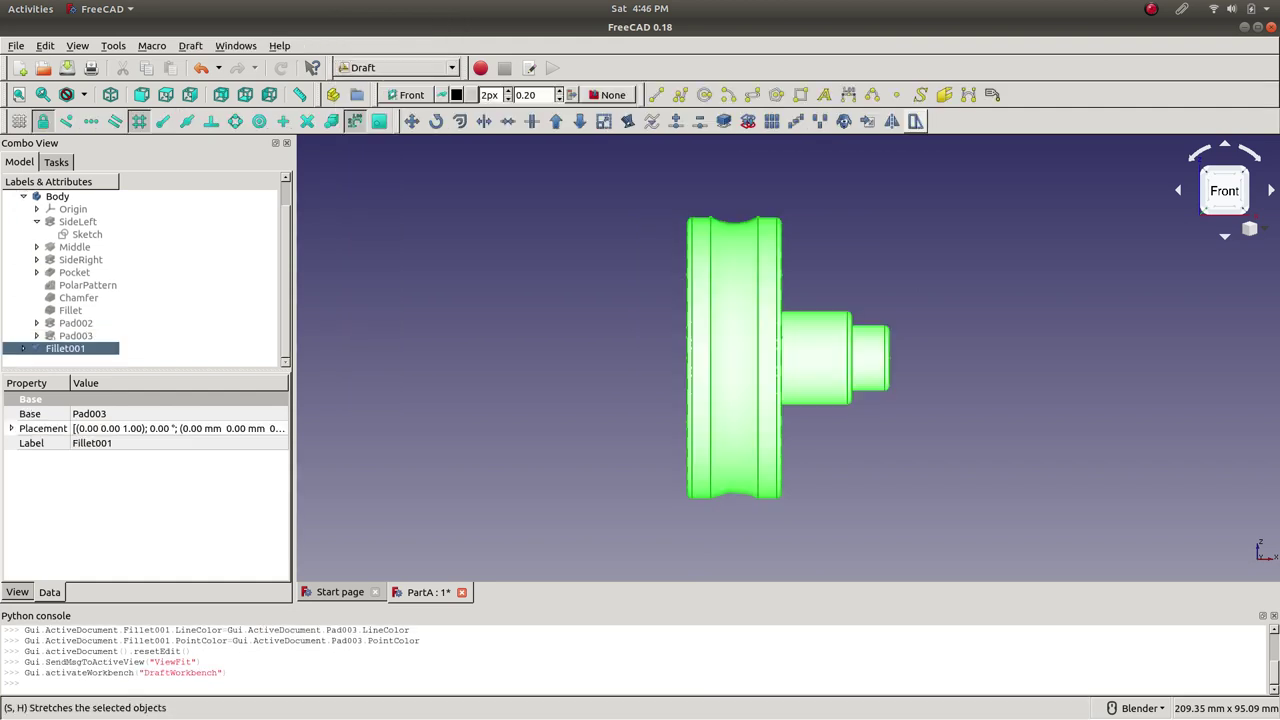
pyautogui.click(891, 121)
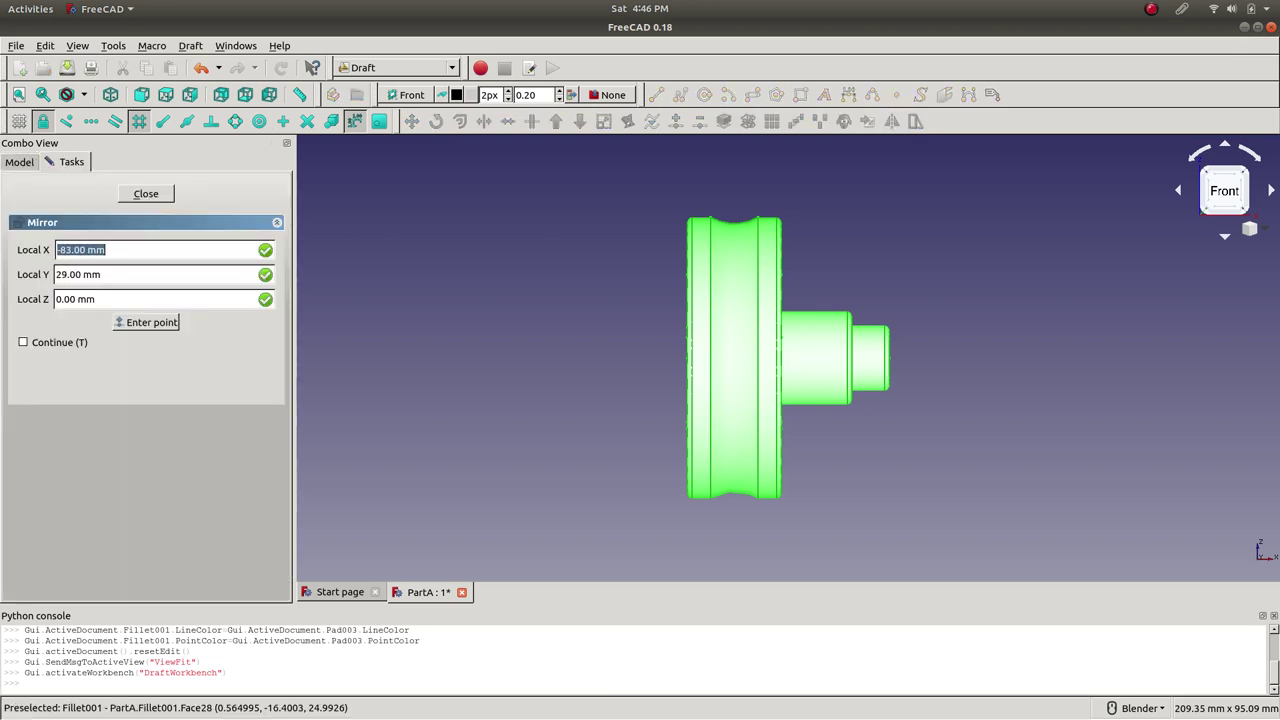
pyautogui.click(19, 121)
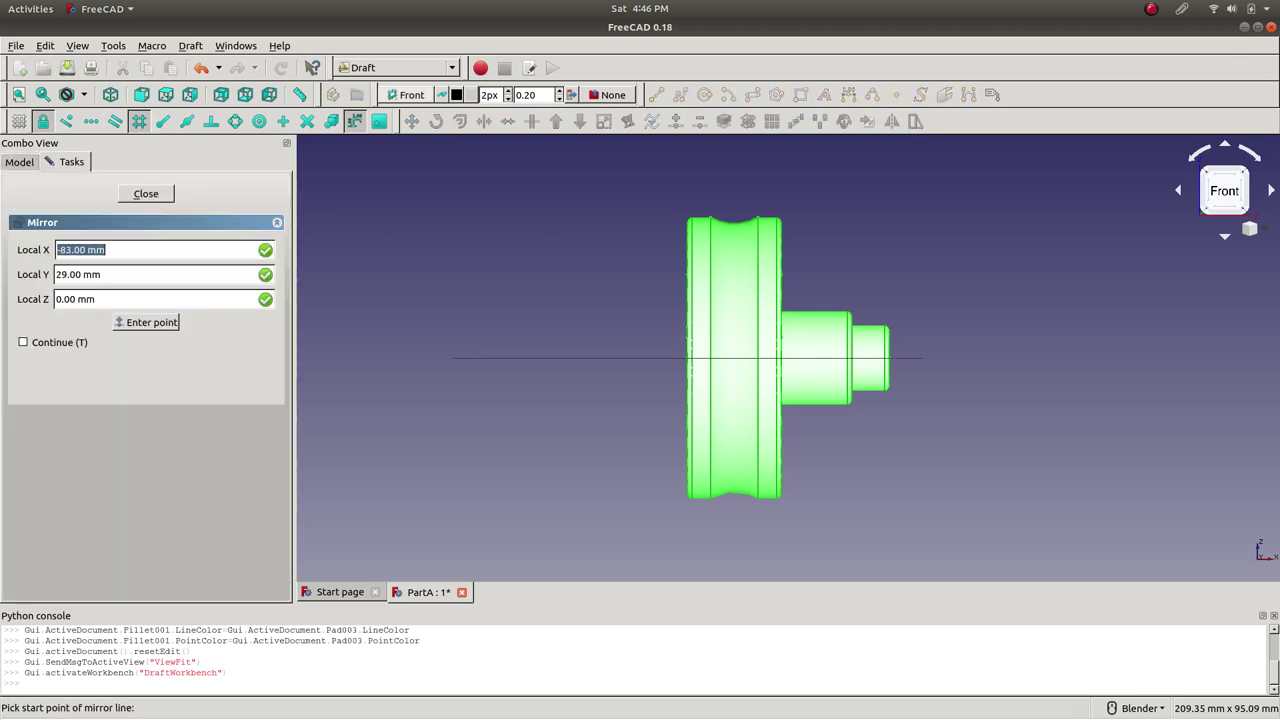
pyautogui.click(408, 94)
pyautogui.click(48, 292)
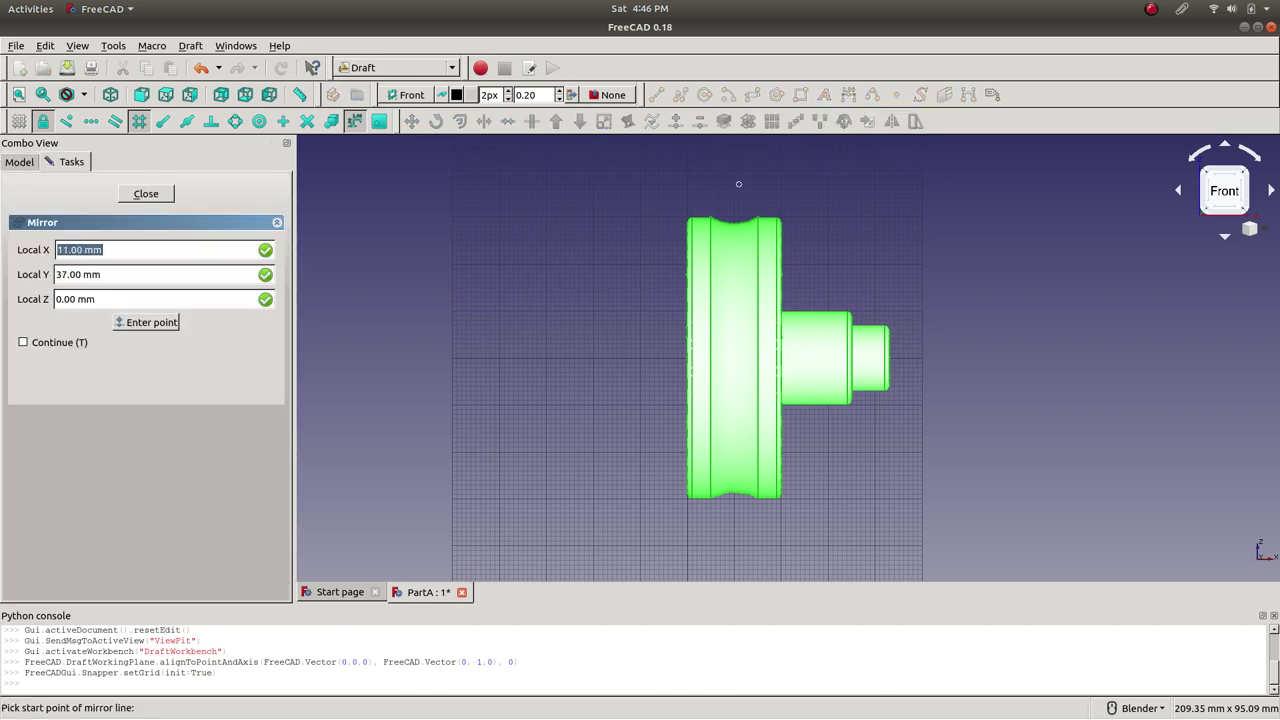
pyautogui.click(734, 184)
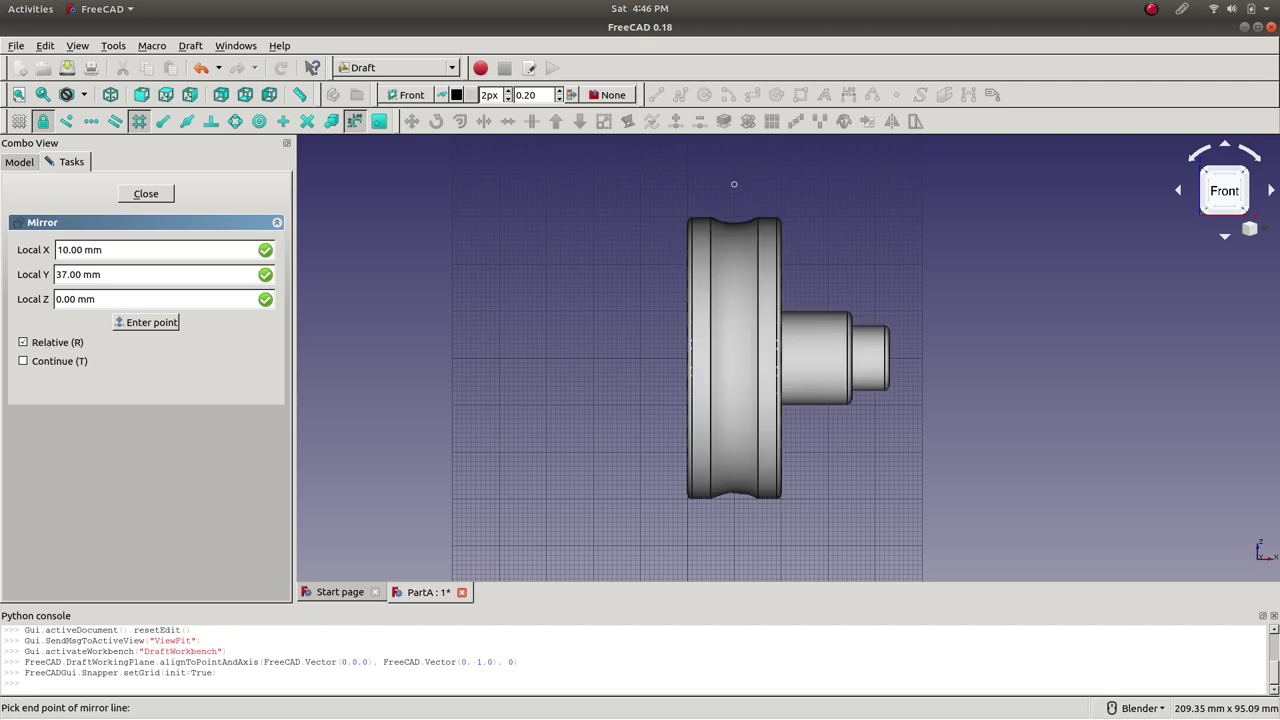
pyautogui.click(738, 545)
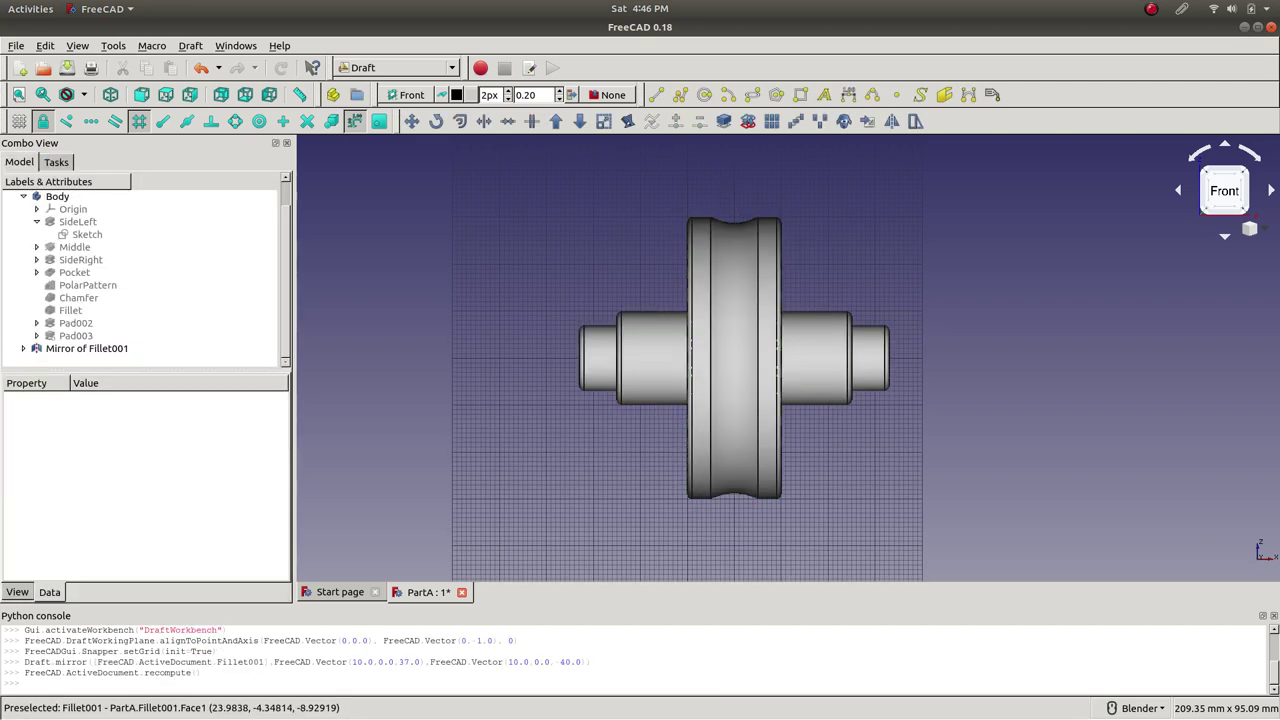
# - Join the mirrored copy and its source Fillet001 into one object with the Part workbench's Connect operation
pyautogui.moveTo(560, 300); pyautogui.dragTo(712, 356, button='middle')
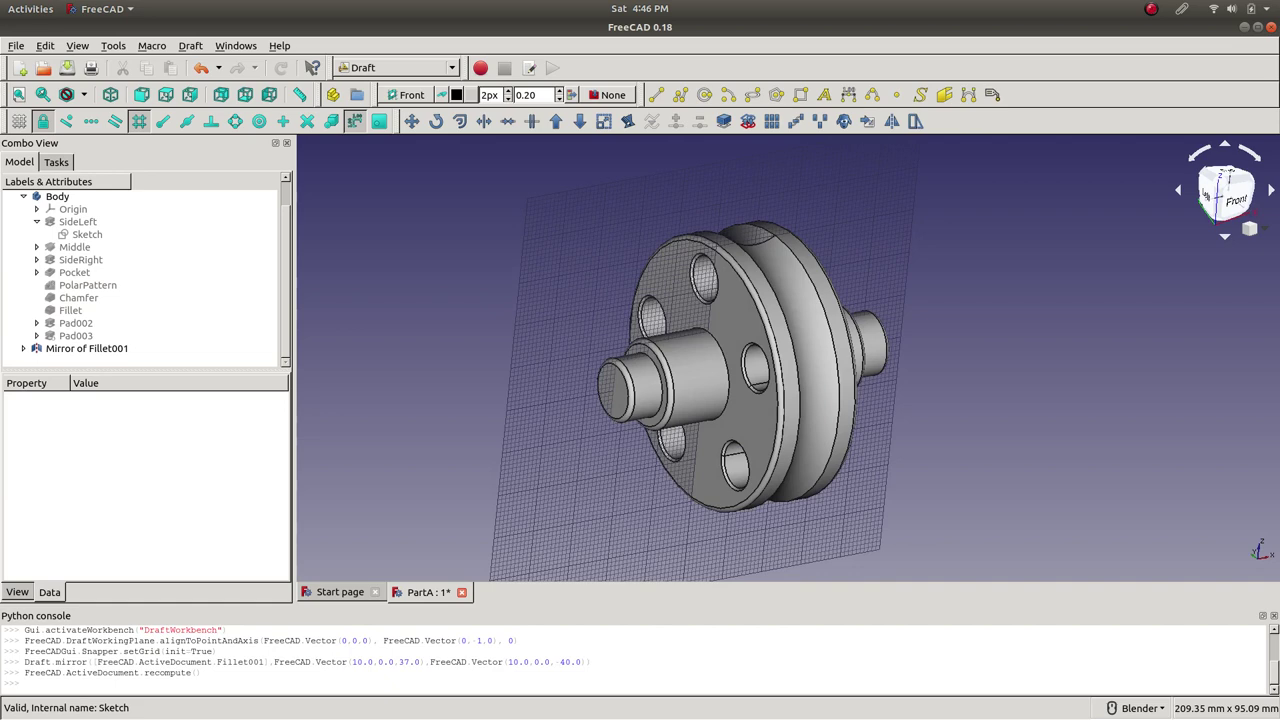
pyautogui.click(86, 348)
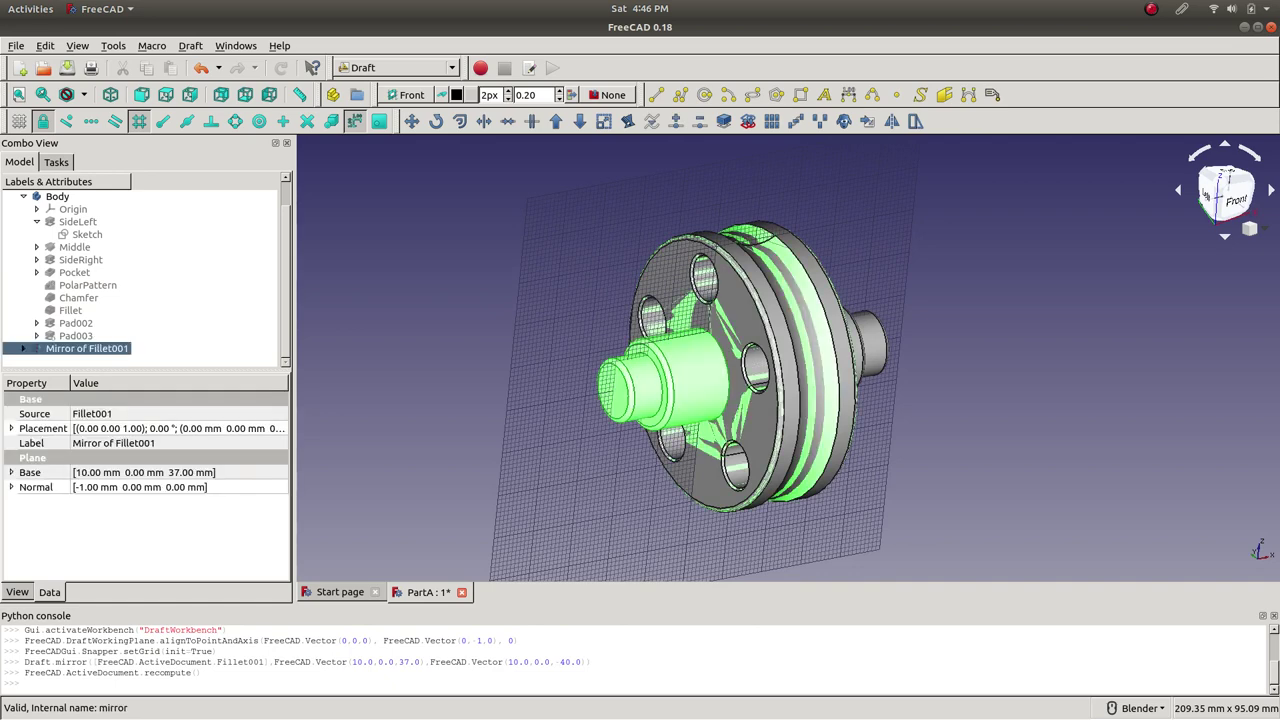
pyautogui.click(23, 348)
pyautogui.press('Down')
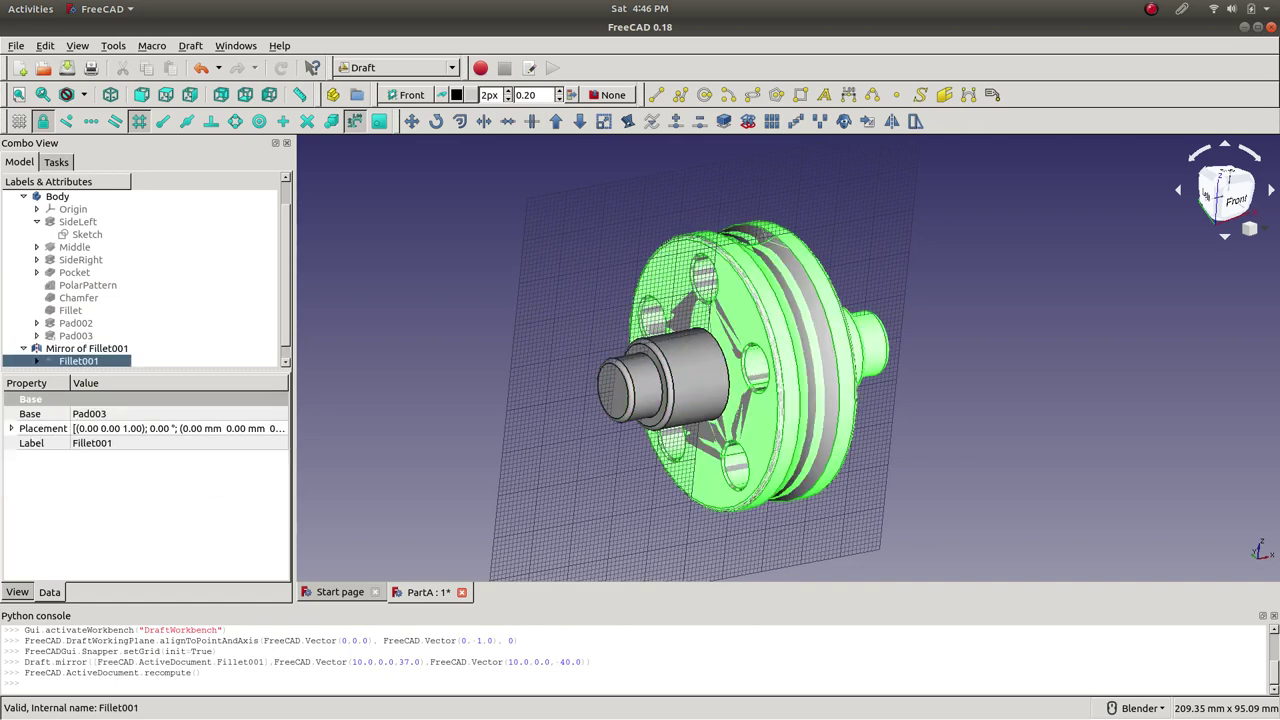
pyautogui.click(397, 67)
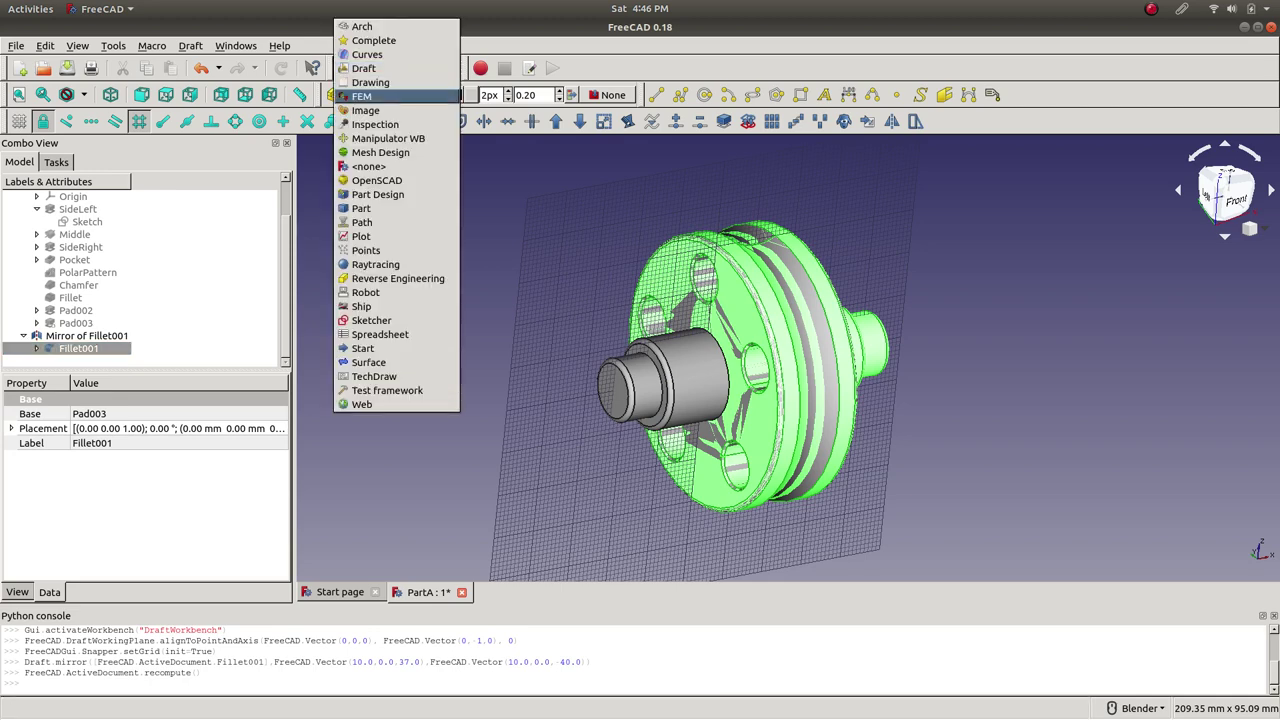
pyautogui.click(380, 209)
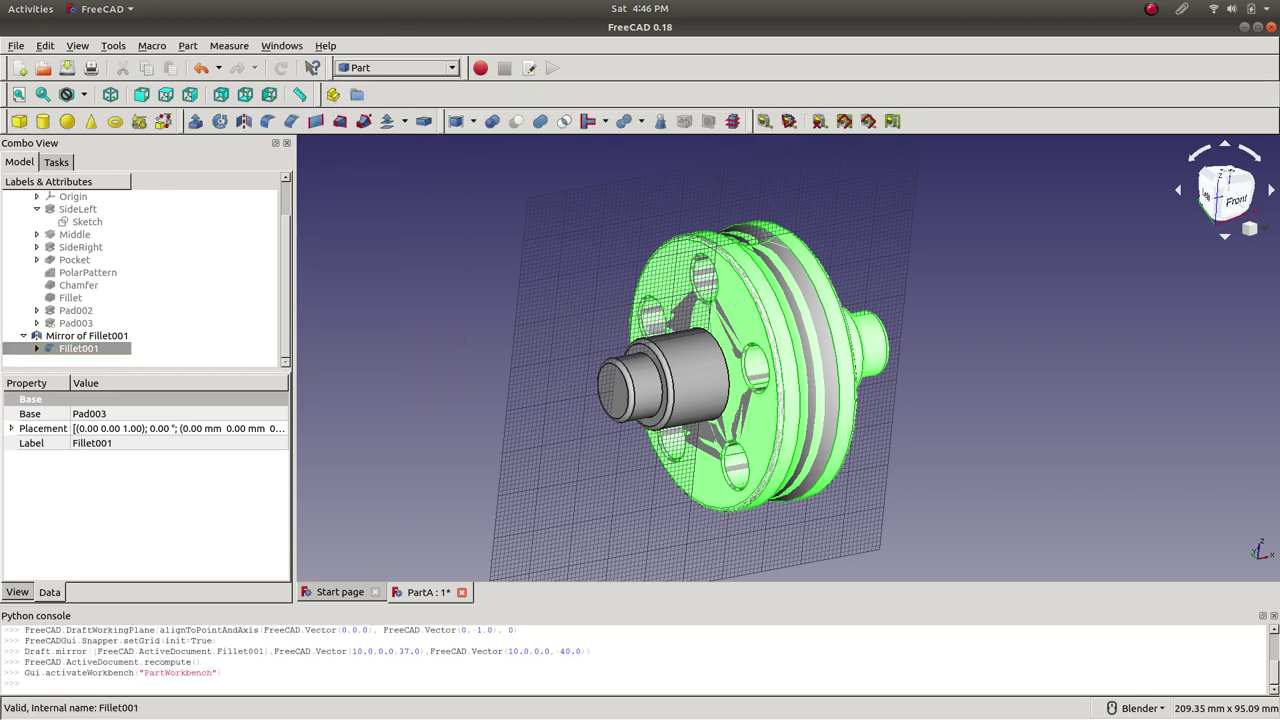
pyautogui.click(86, 335)
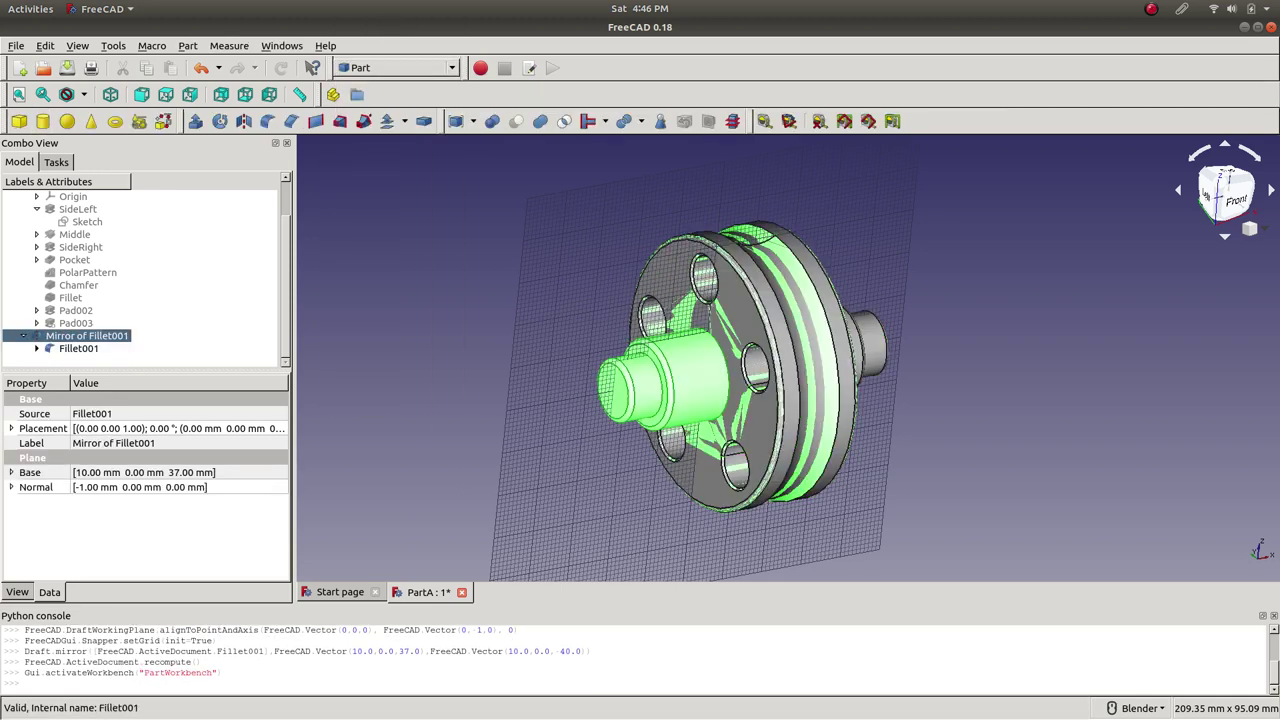
pyautogui.keyDown('ctrl'); pyautogui.click(78, 348); pyautogui.keyUp('ctrl')
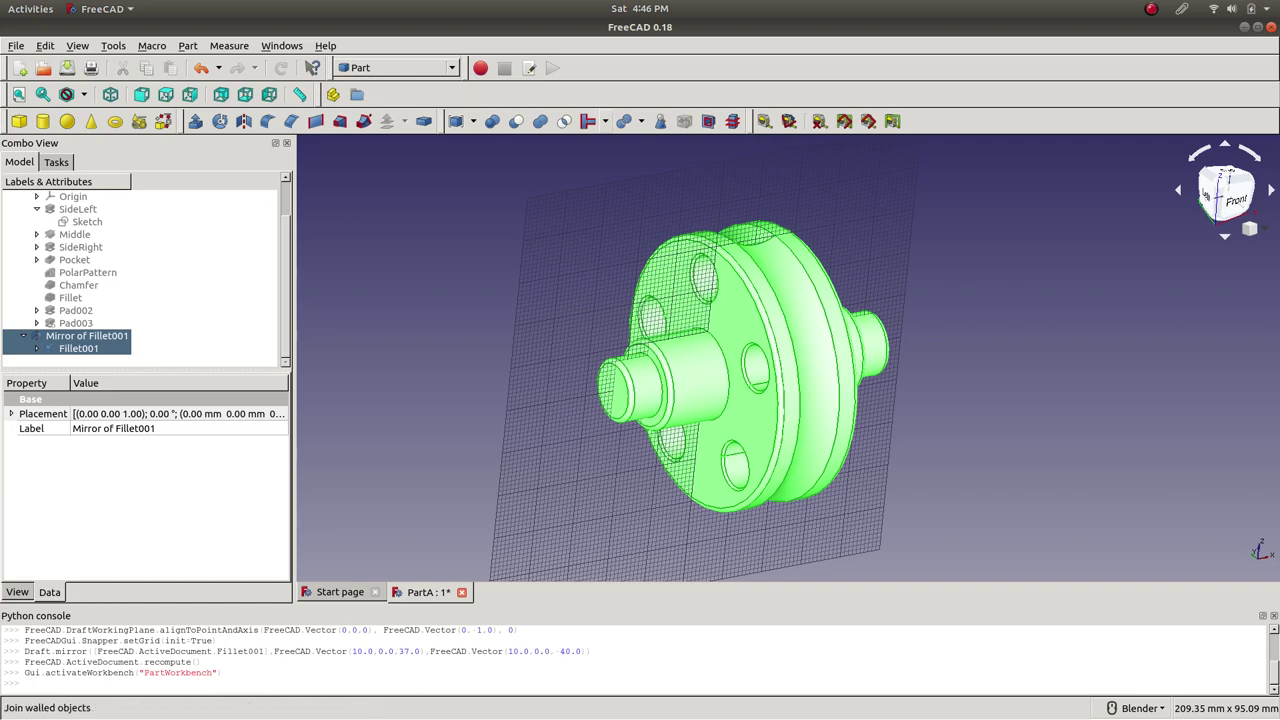
pyautogui.click(587, 121)
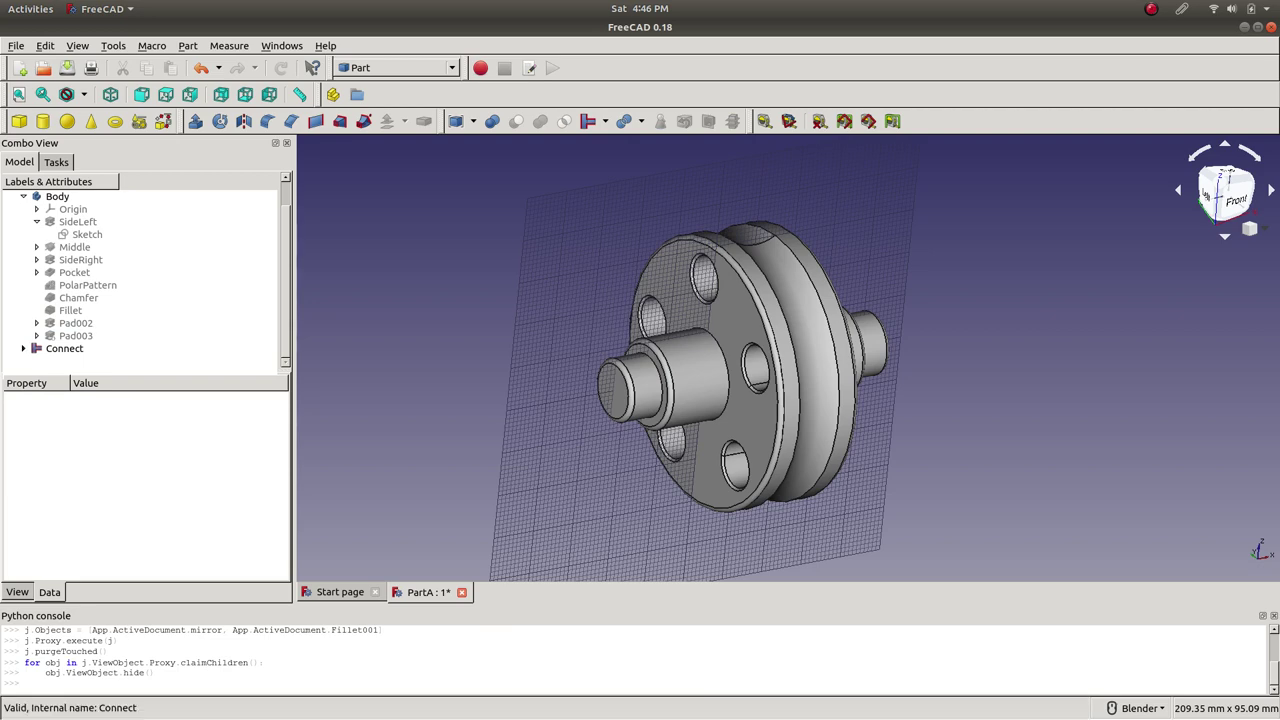
# - Select the connected wheel and save the PartA document
pyautogui.click(64, 348)
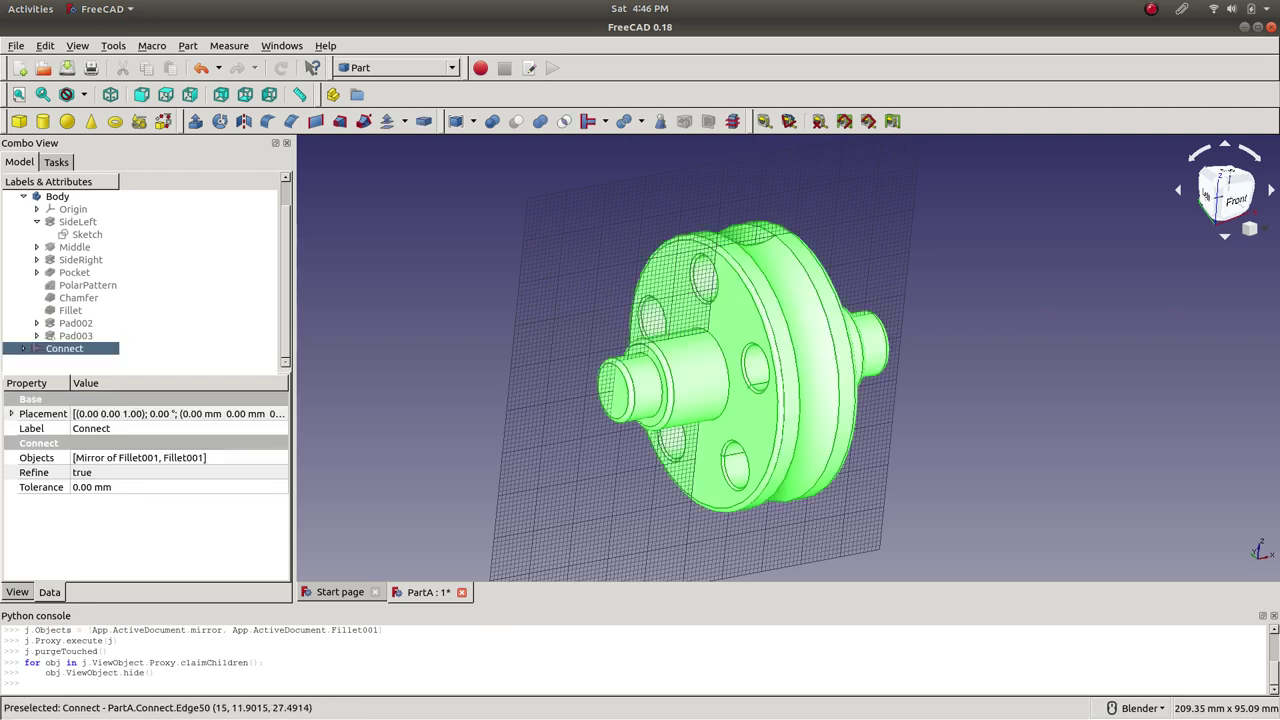
pyautogui.click(605, 121)
pyautogui.click(851, 330)
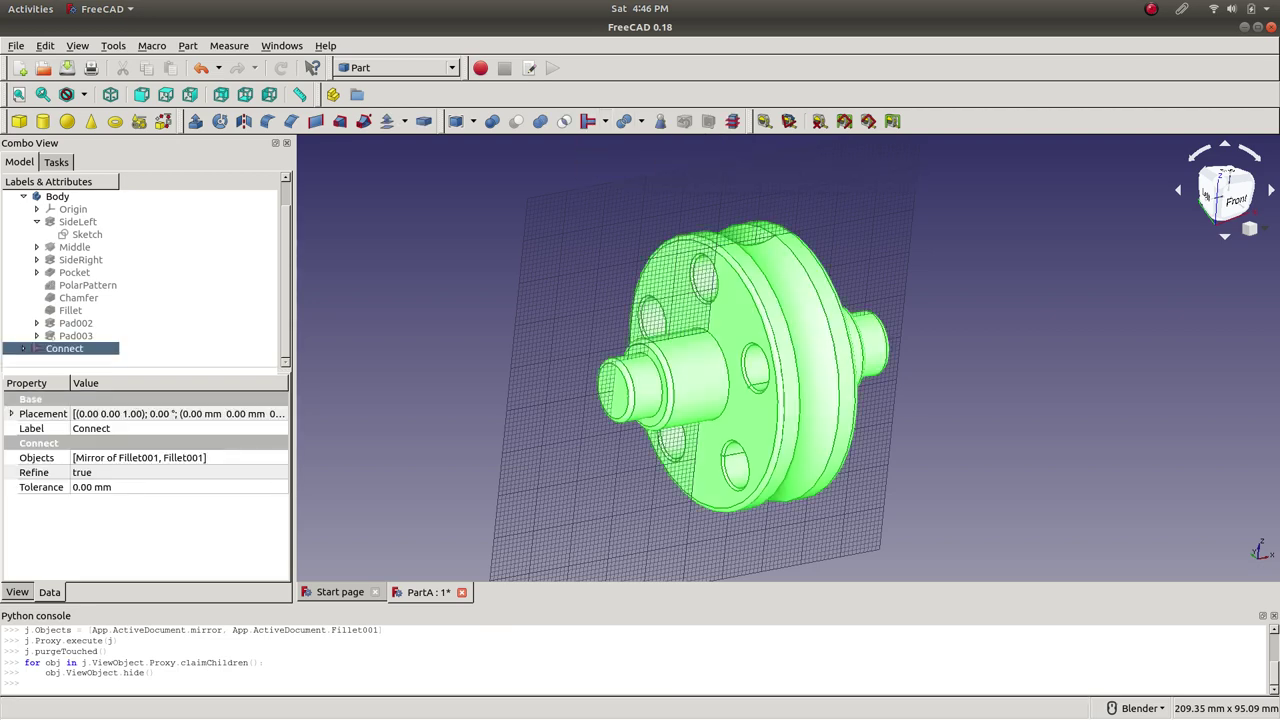
pyautogui.scroll(-2, 851, 330)
pyautogui.scroll(2, 758, 355)
pyautogui.hotkey('ctrl', 's')
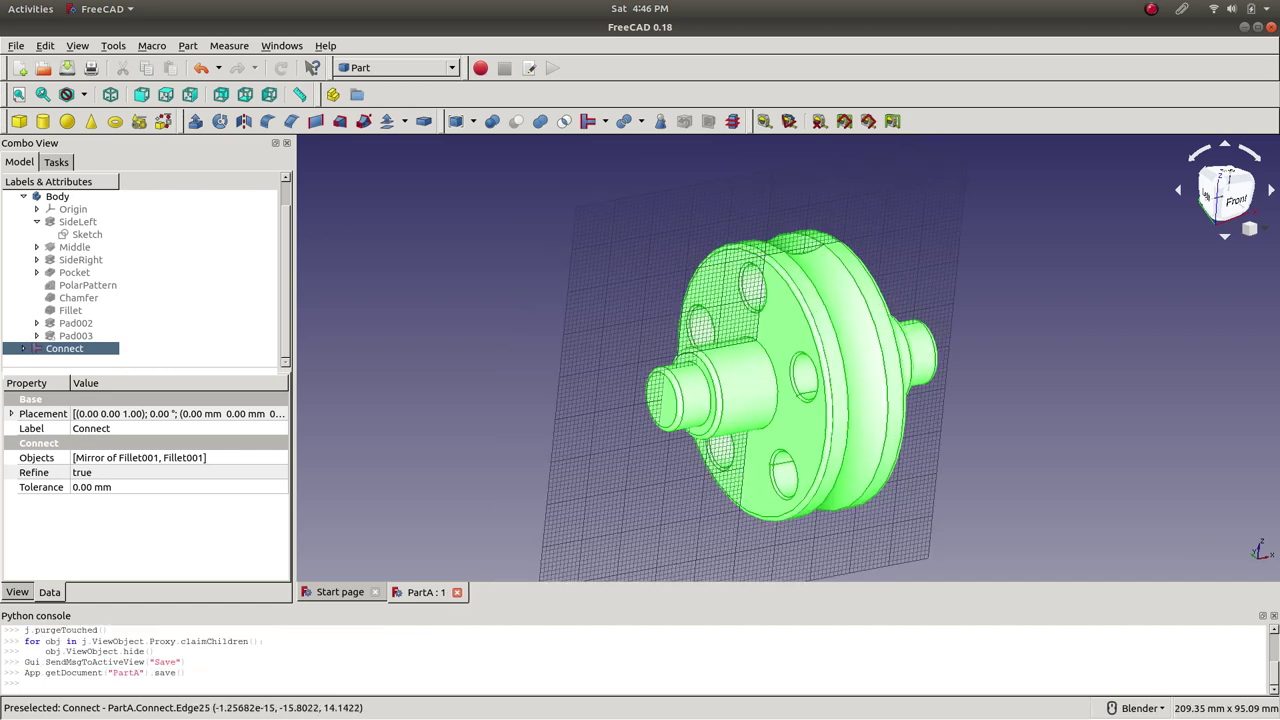
# - Start changing from the Part workbench to another workbench
pyautogui.click(397, 67)
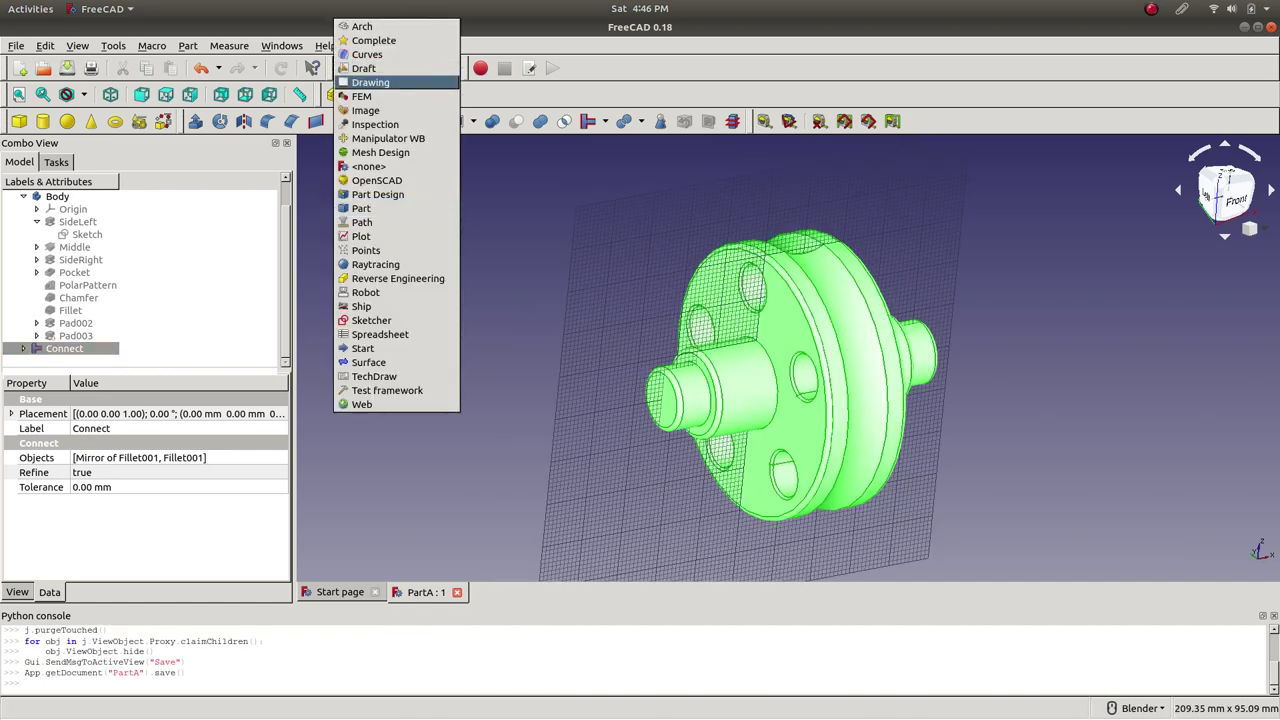
# - Switch to the Draft workbench and try to turn off the grid behind the pulley
pyautogui.click(364, 68)
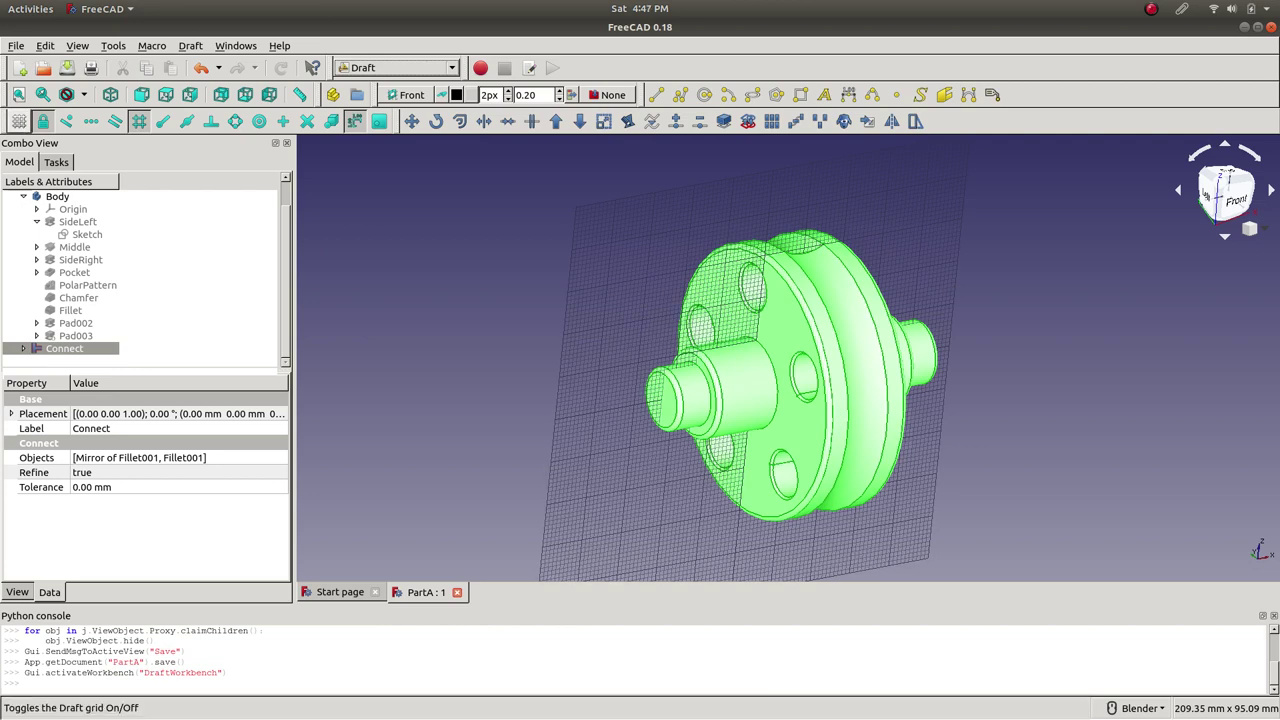
pyautogui.click(600, 250)
pyautogui.moveTo(818, 338); pyautogui.dragTo(750, 370, button='middle')
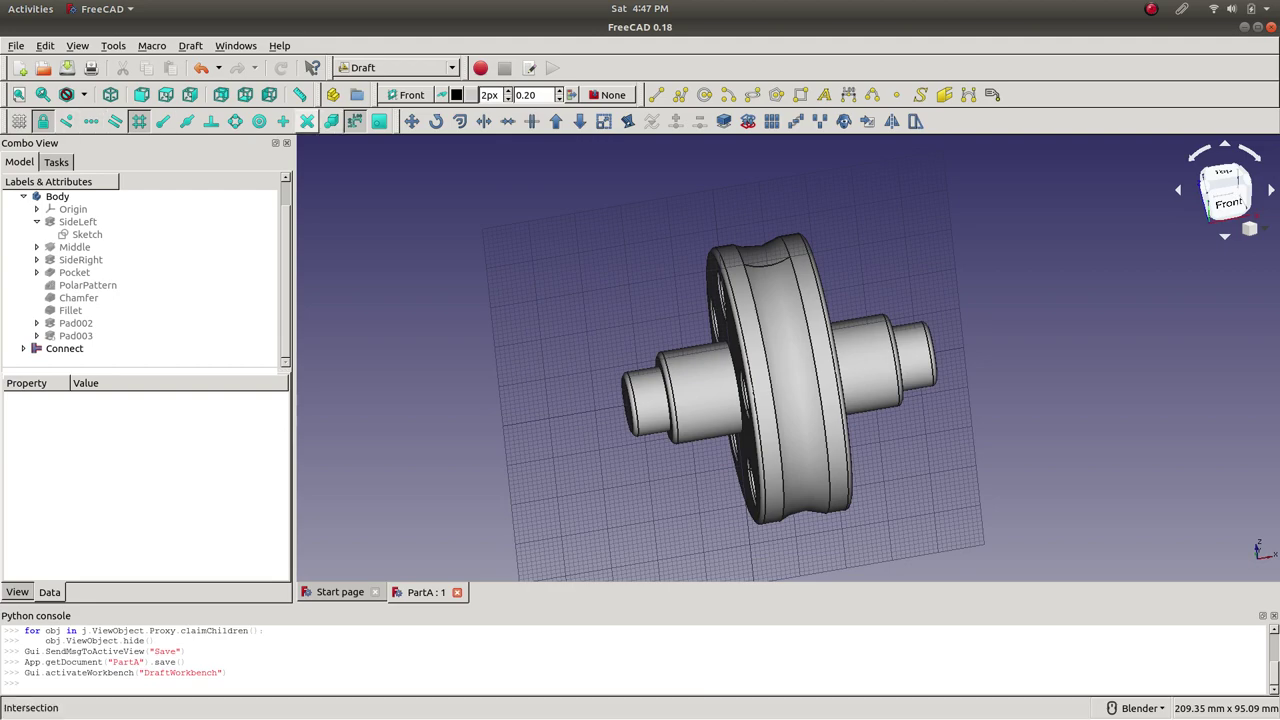
pyautogui.click(19, 121)
pyautogui.moveTo(600, 330); pyautogui.dragTo(730, 390, button='middle')
pyautogui.moveTo(820, 364); pyautogui.dragTo(840, 362, button='middle')
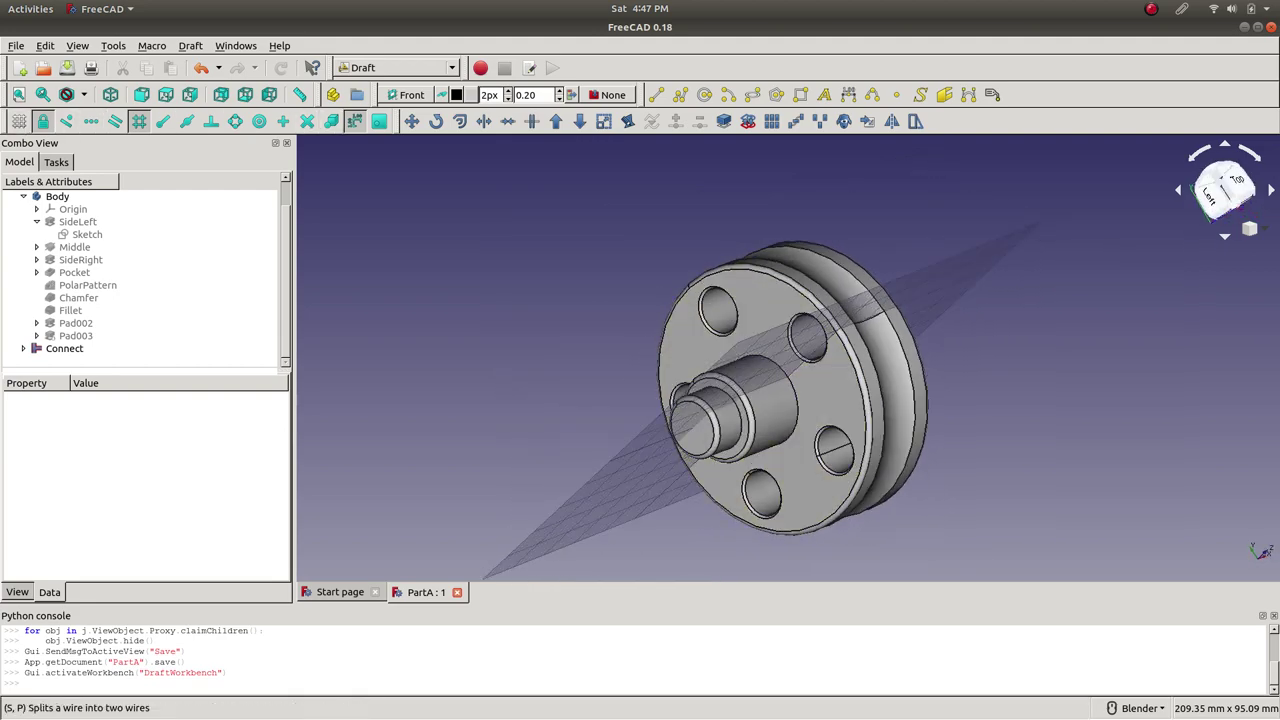
# - Switch to the Part Design workbench and bring back the model tree
pyautogui.click(397, 67)
pyautogui.press('Down')
pyautogui.press('Down')
pyautogui.press('Down')
pyautogui.press('Down')
pyautogui.press('Down')
pyautogui.press('Down')
pyautogui.press('Down')
pyautogui.press('Down')
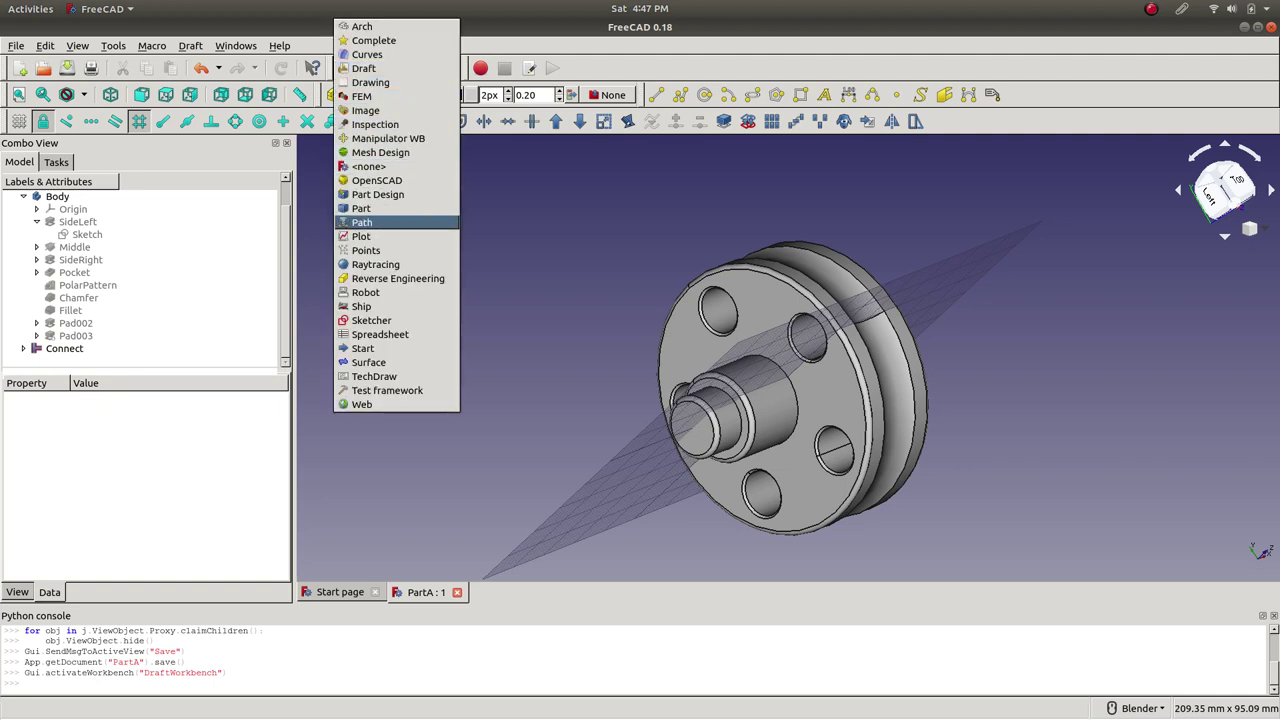
pyautogui.press('Up')
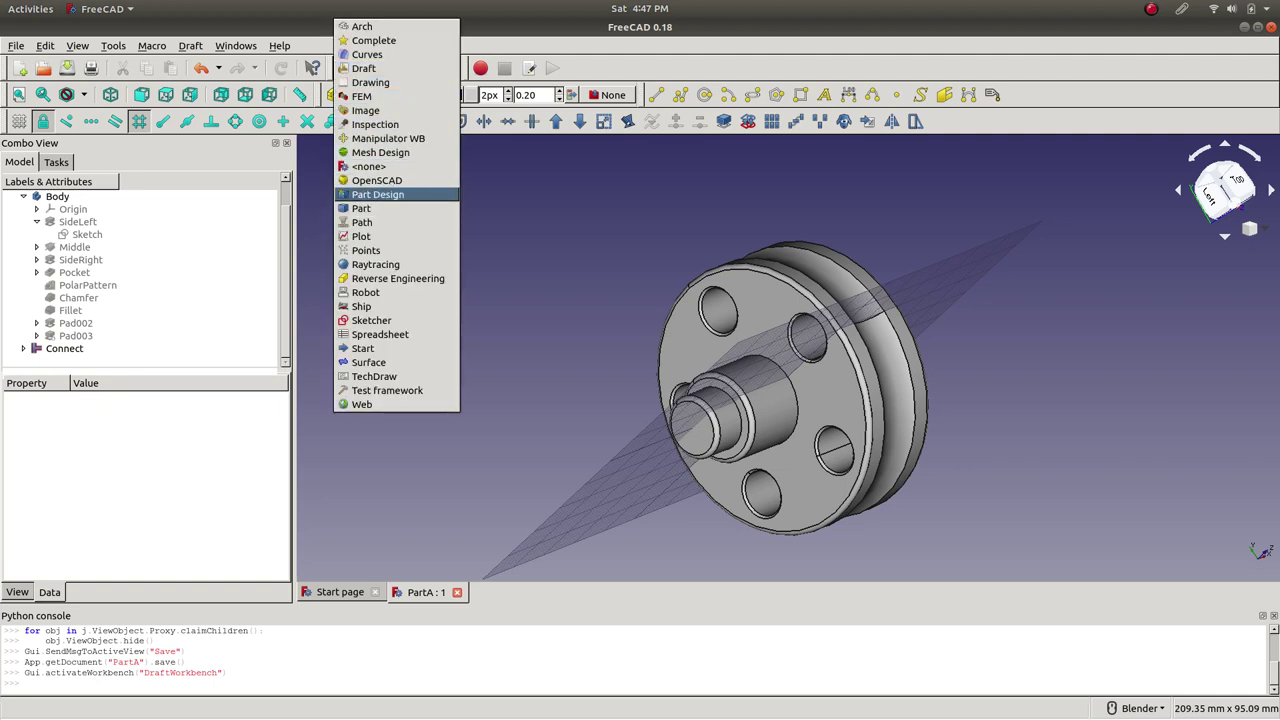
pyautogui.press('Return')
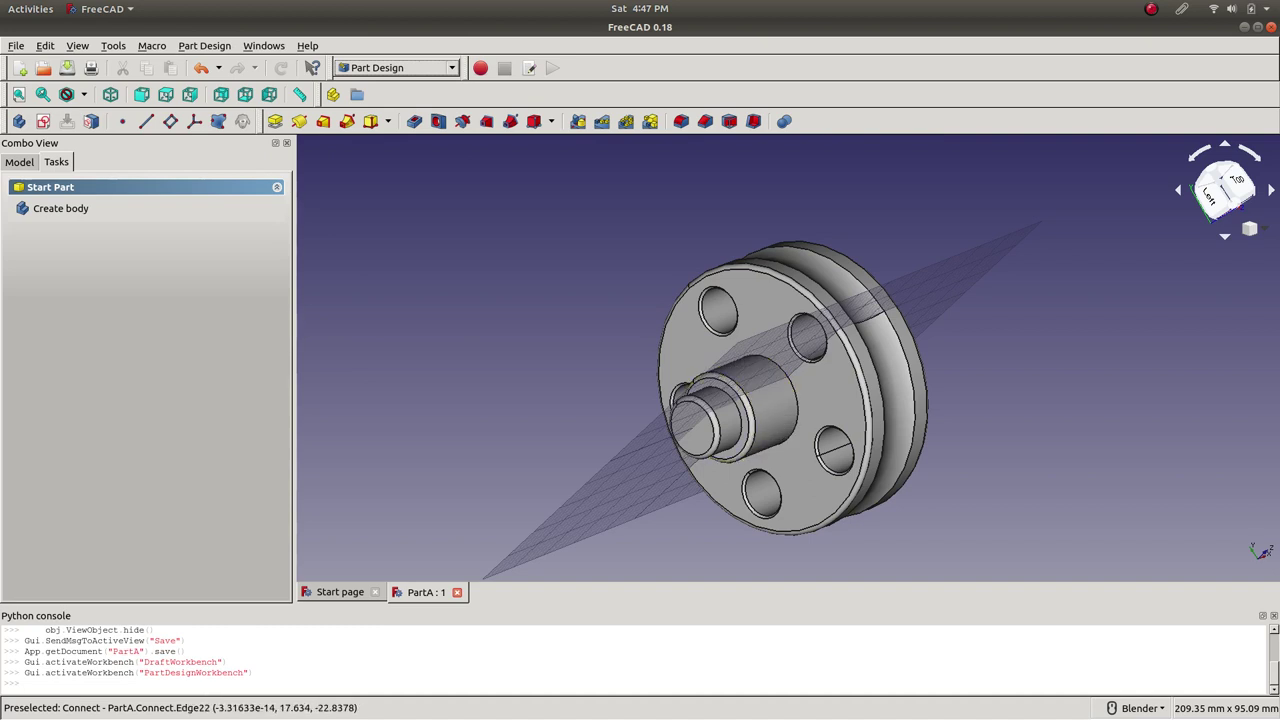
pyautogui.click(19, 162)
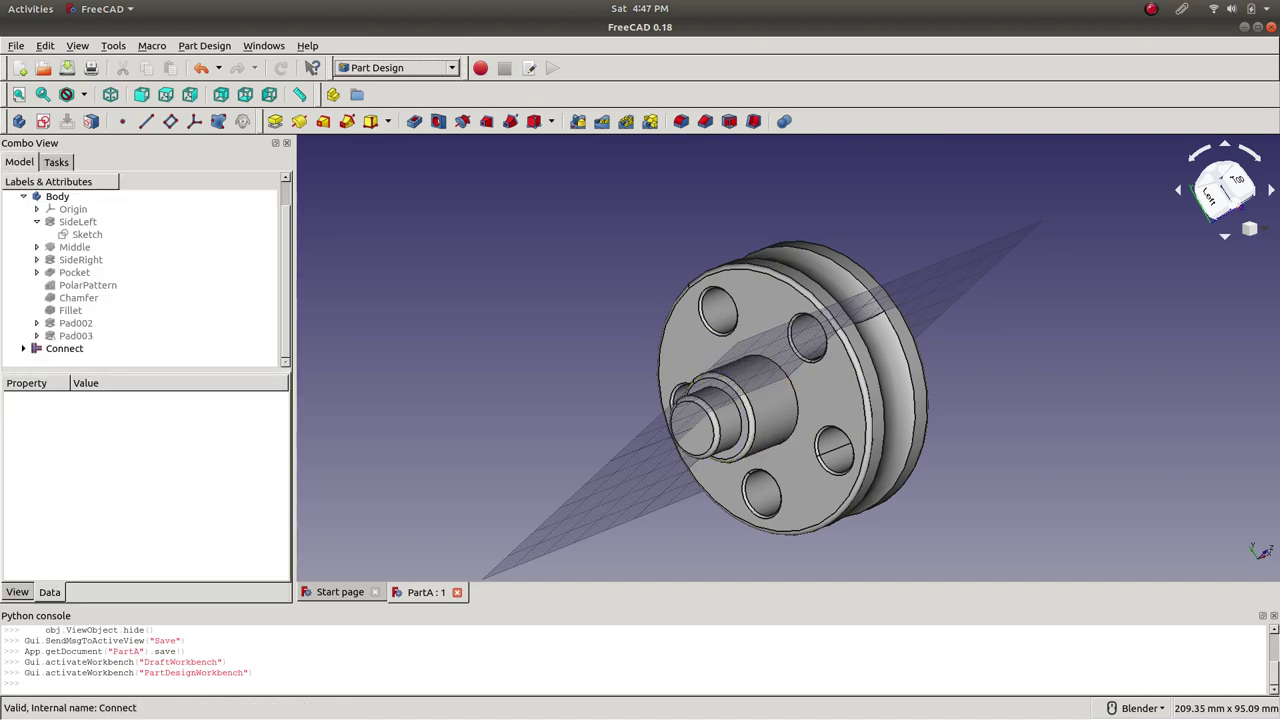
# - Select the Connect object and switch back to the Part workbench
pyautogui.click(64, 348)
pyautogui.click(397, 67)
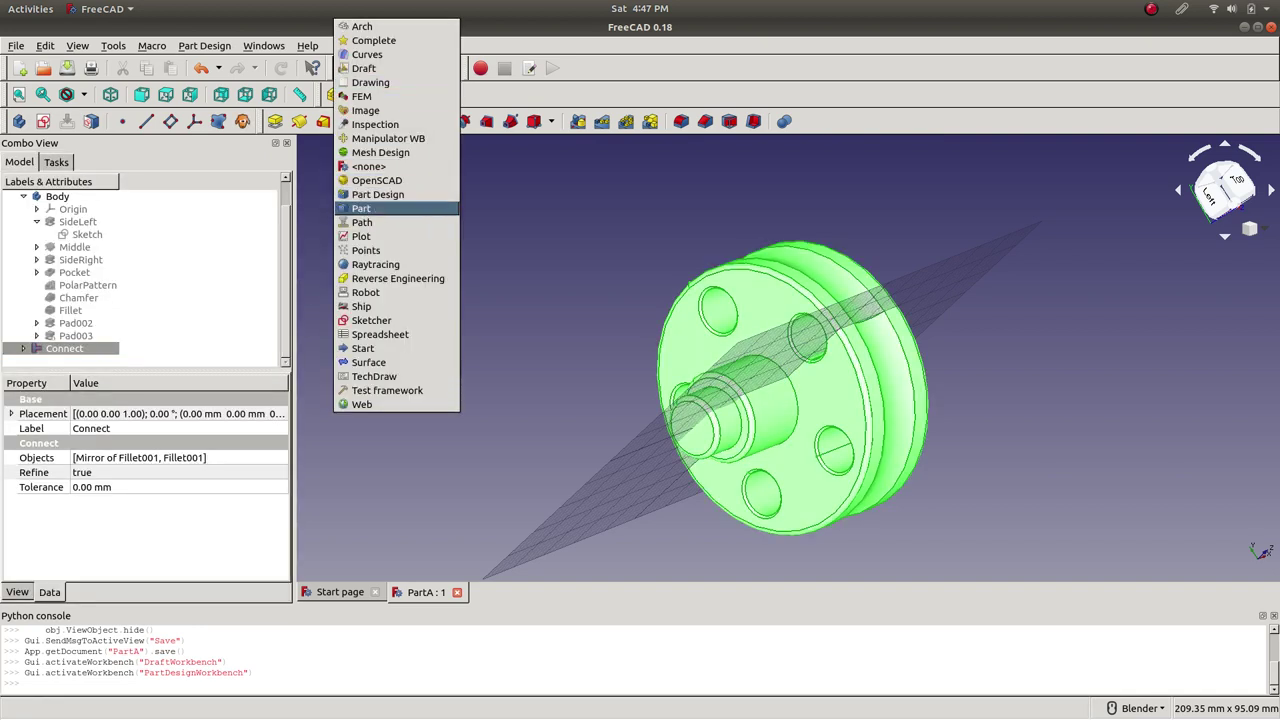
pyautogui.press('Return')
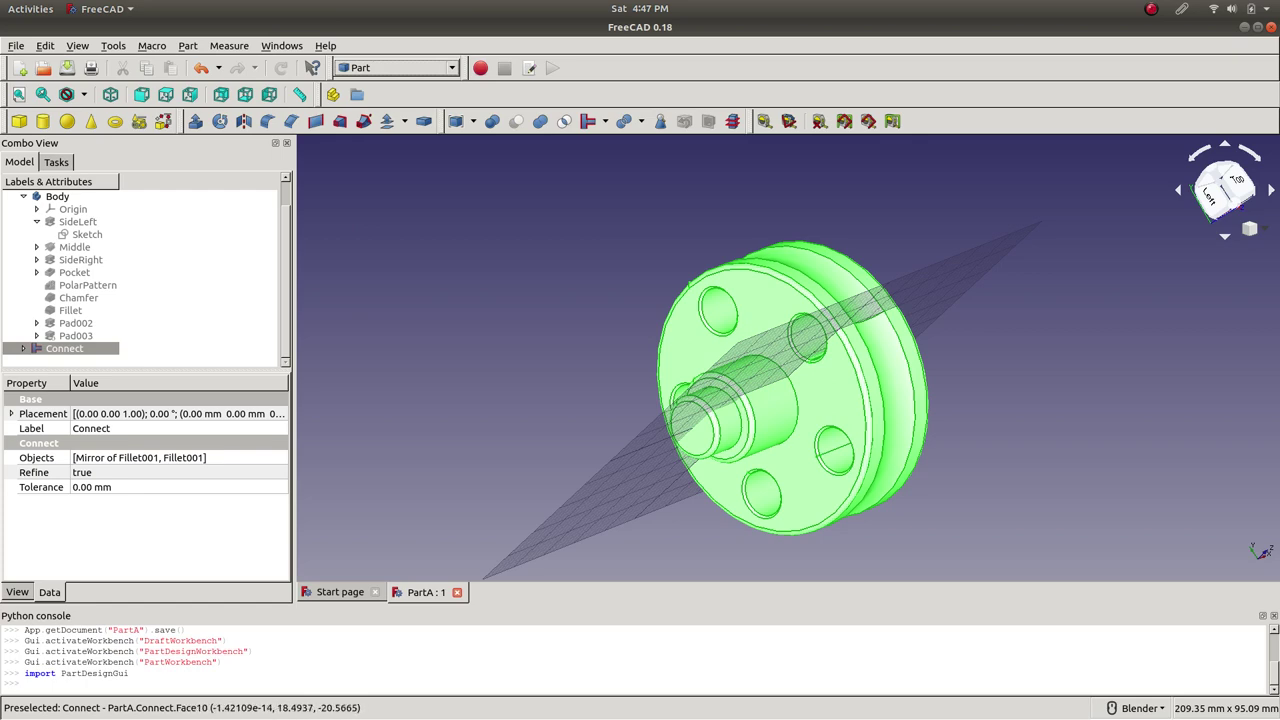
# - Examine the pulley from the other side and check the properties of Body and Connect
pyautogui.click(640, 268)
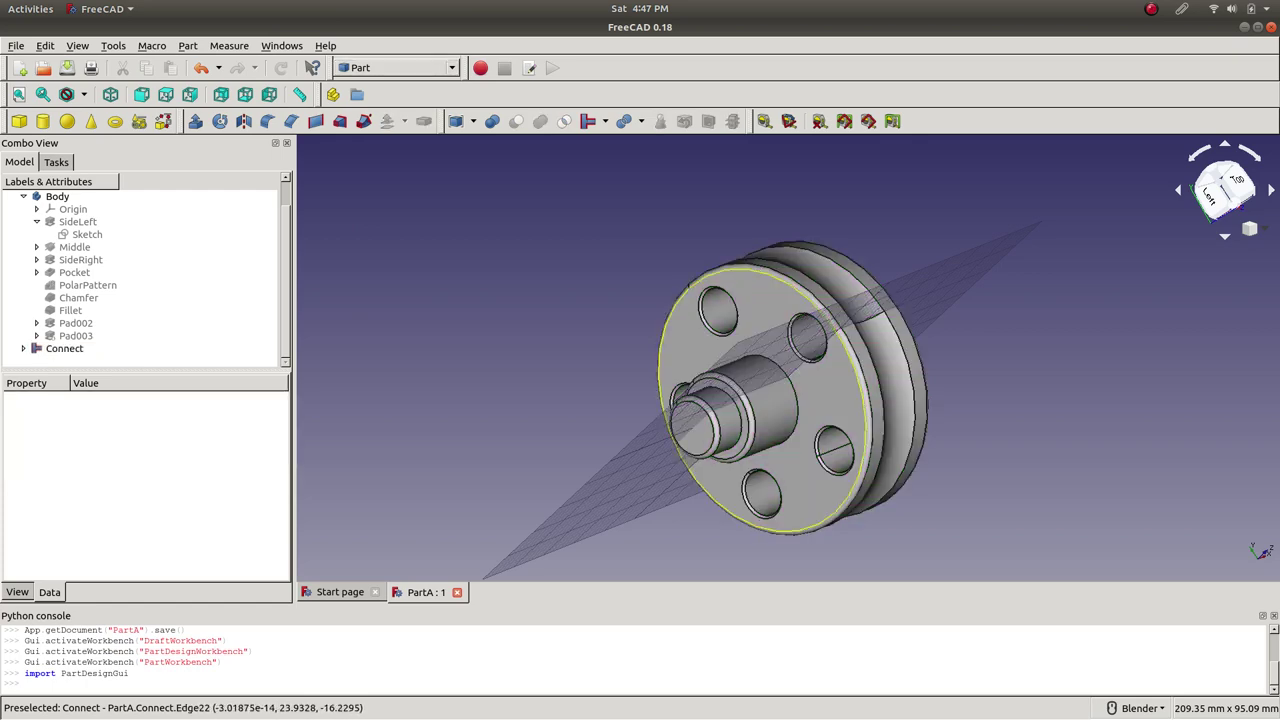
pyautogui.moveTo(900, 450); pyautogui.dragTo(650, 410, button='middle')
pyautogui.scroll(1, 80, 234)
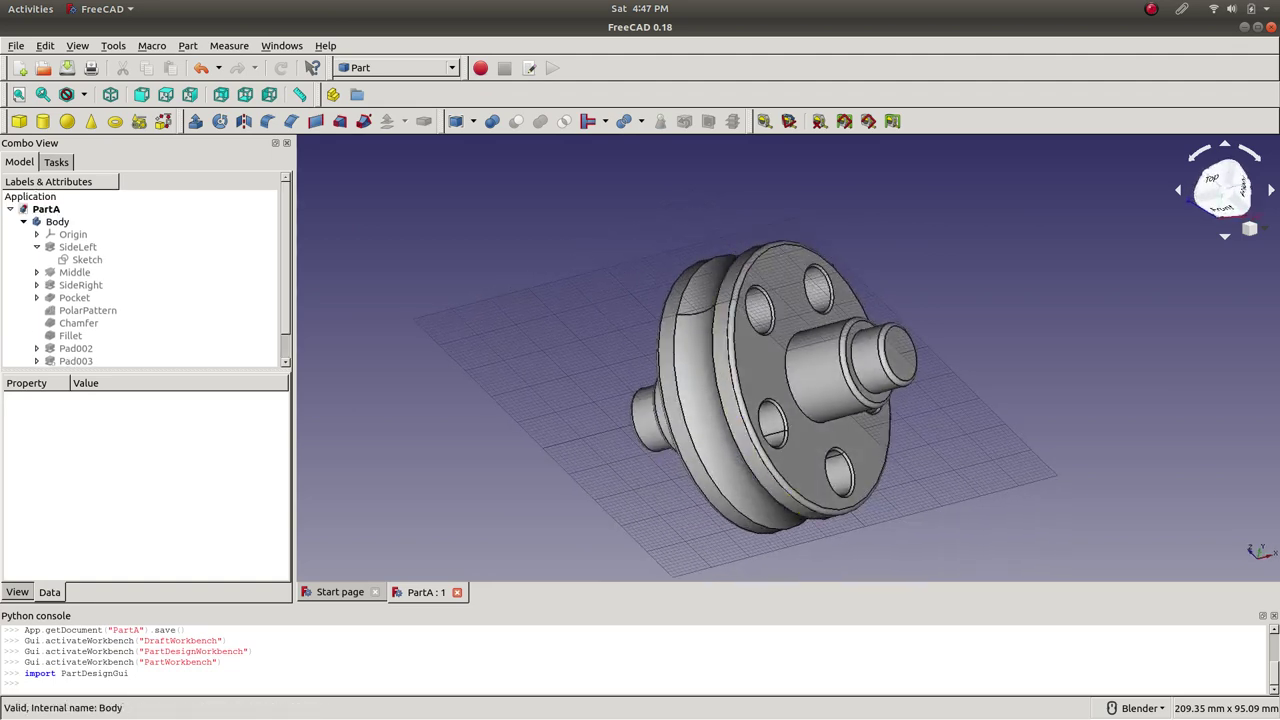
pyautogui.click(57, 221)
pyautogui.scroll(-1, 80, 234)
pyautogui.scroll(1, 80, 234)
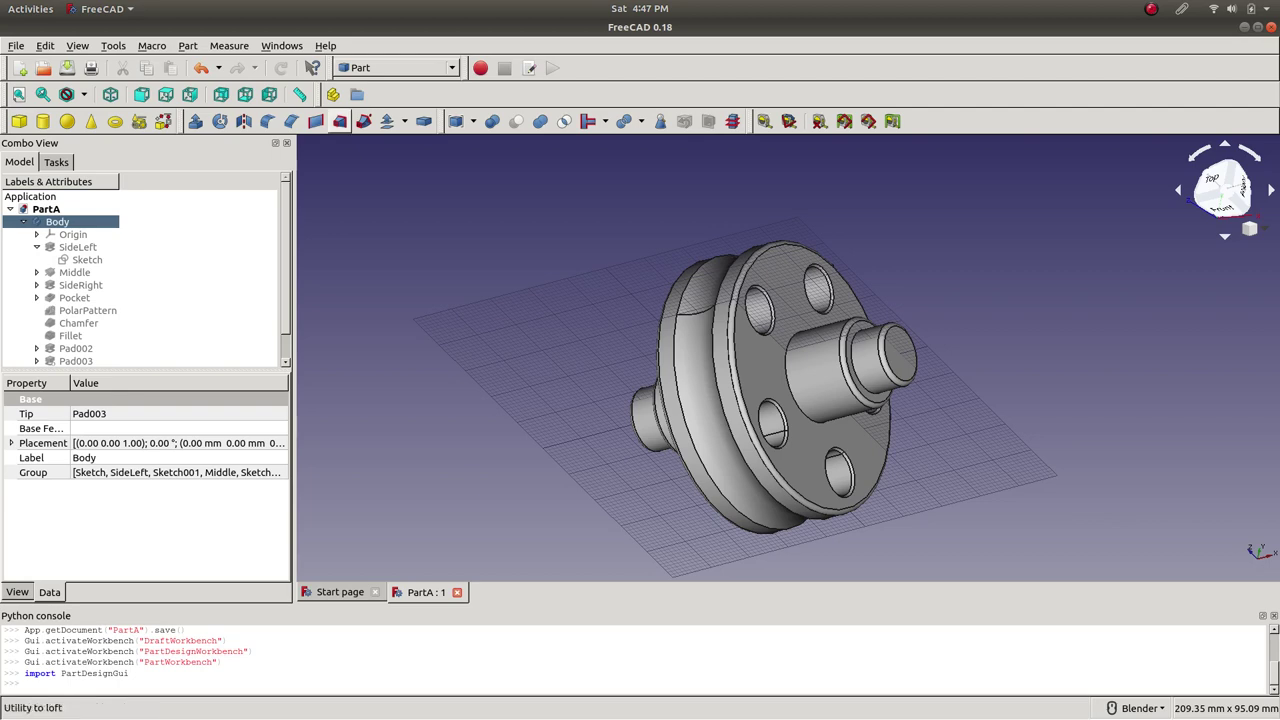
pyautogui.scroll(-1, 80, 270)
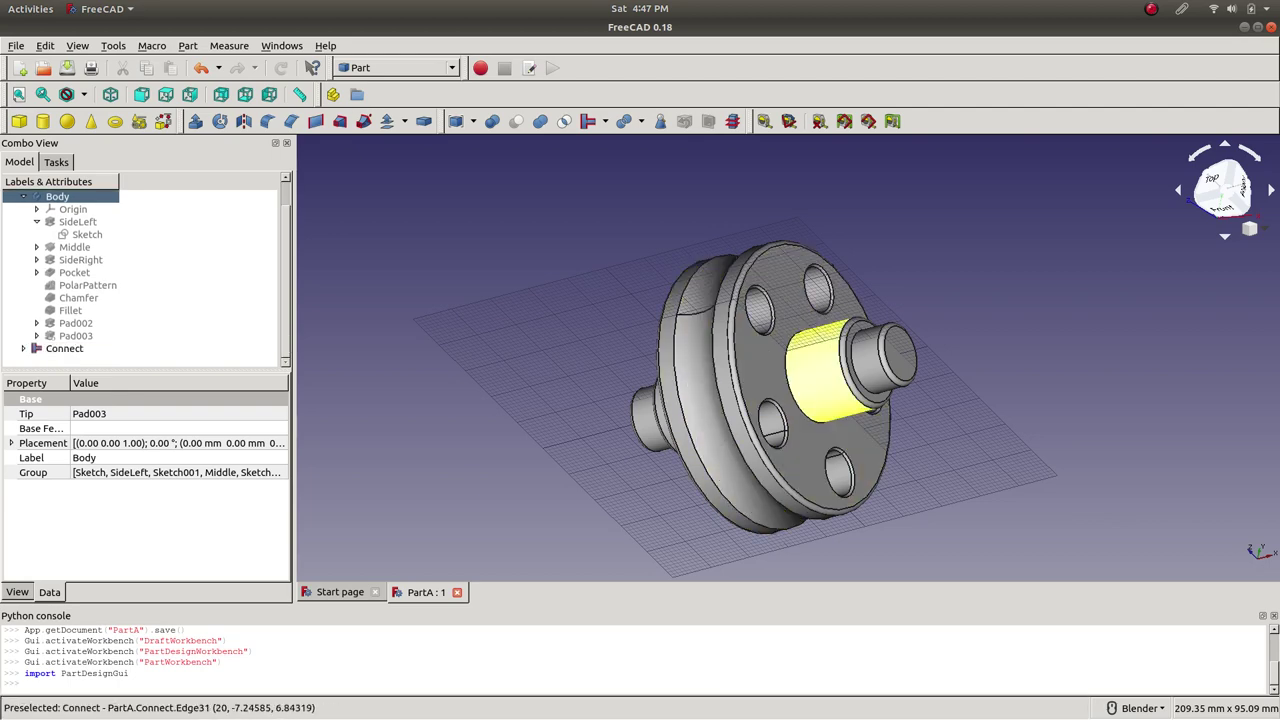
pyautogui.click(64, 348)
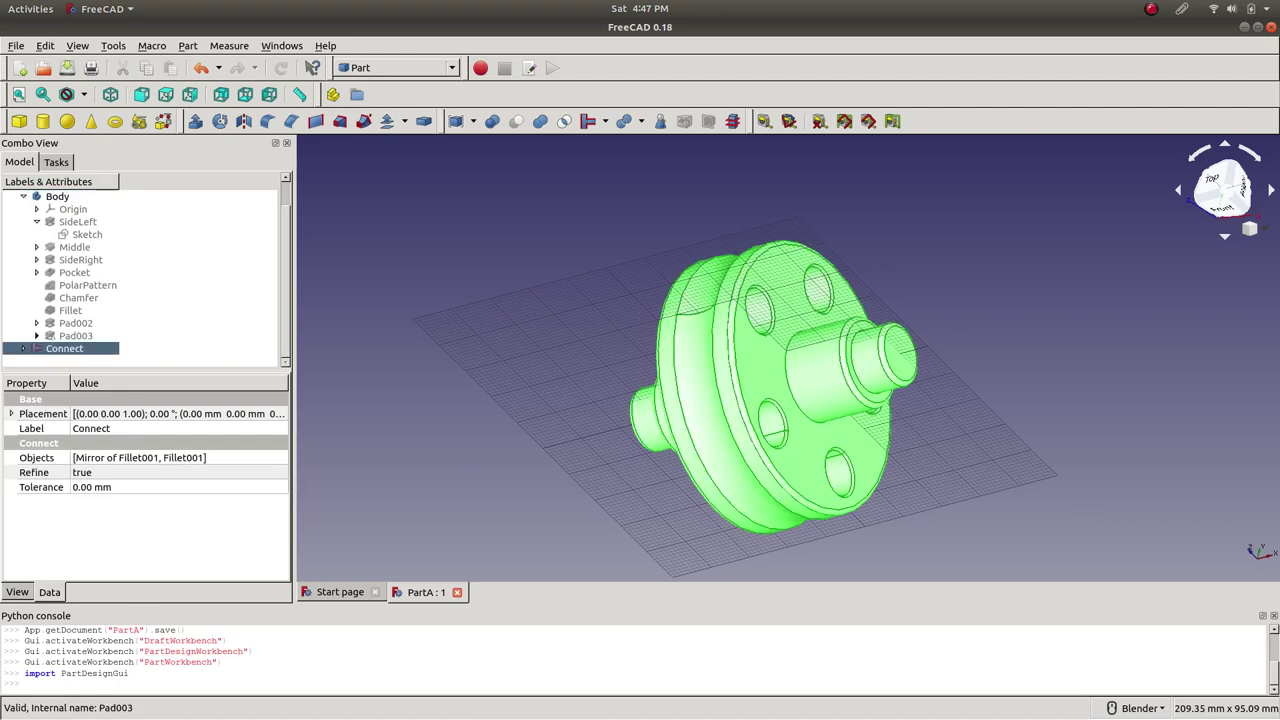
# - Collapse Body in the model tree and switch to the Part Design workbench
pyautogui.click(23, 196)
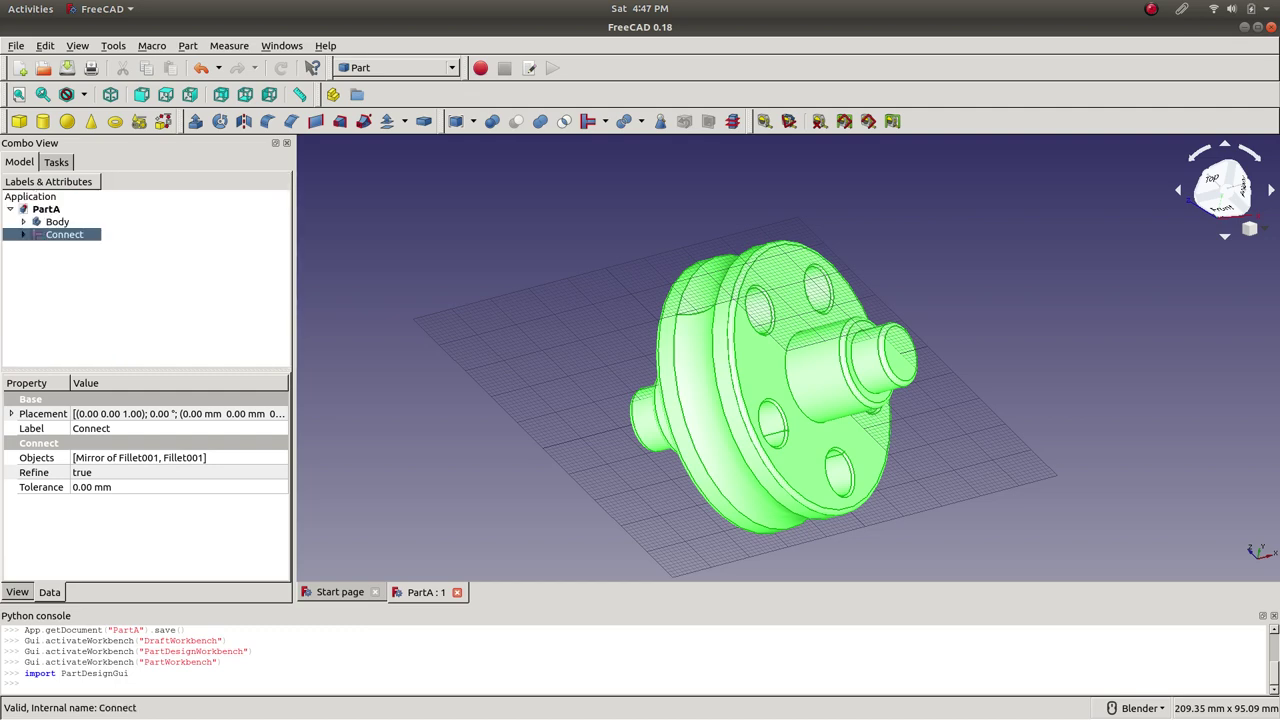
pyautogui.click(397, 67)
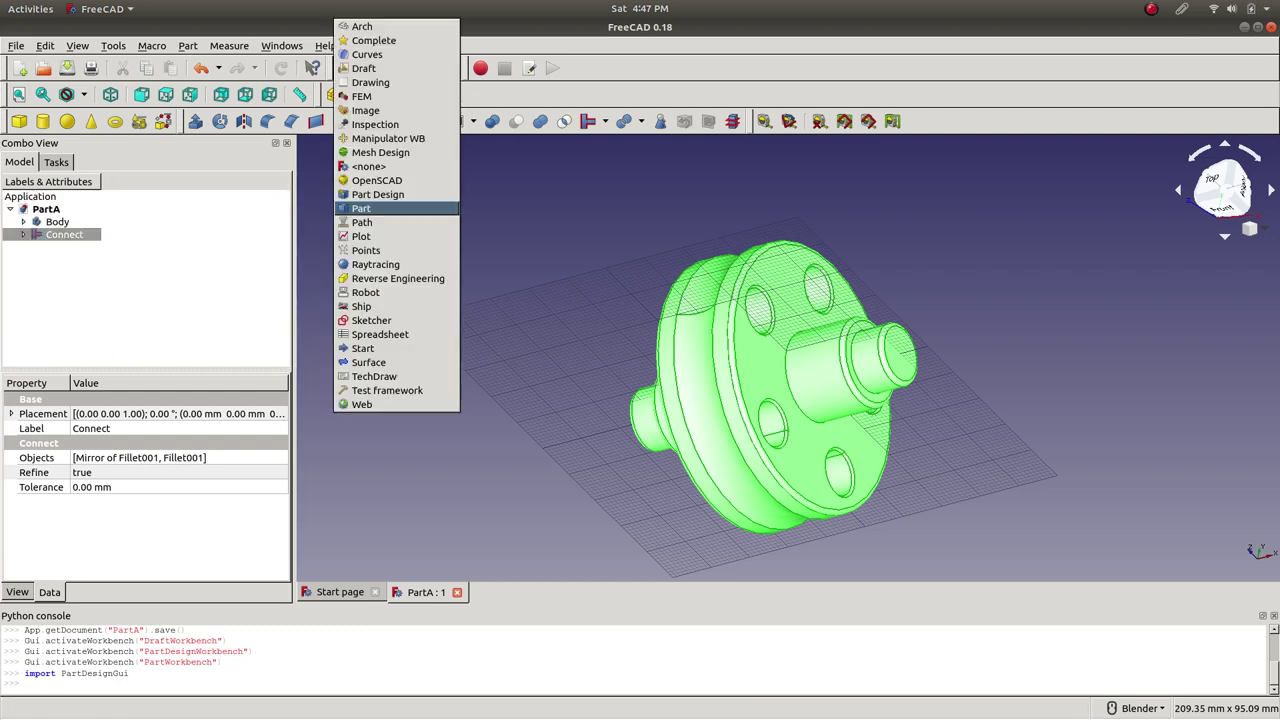
pyautogui.press('Down')
pyautogui.press('Down')
pyautogui.press('Down')
pyautogui.press('Down')
pyautogui.press('Down')
pyautogui.press('Down')
pyautogui.press('Return')
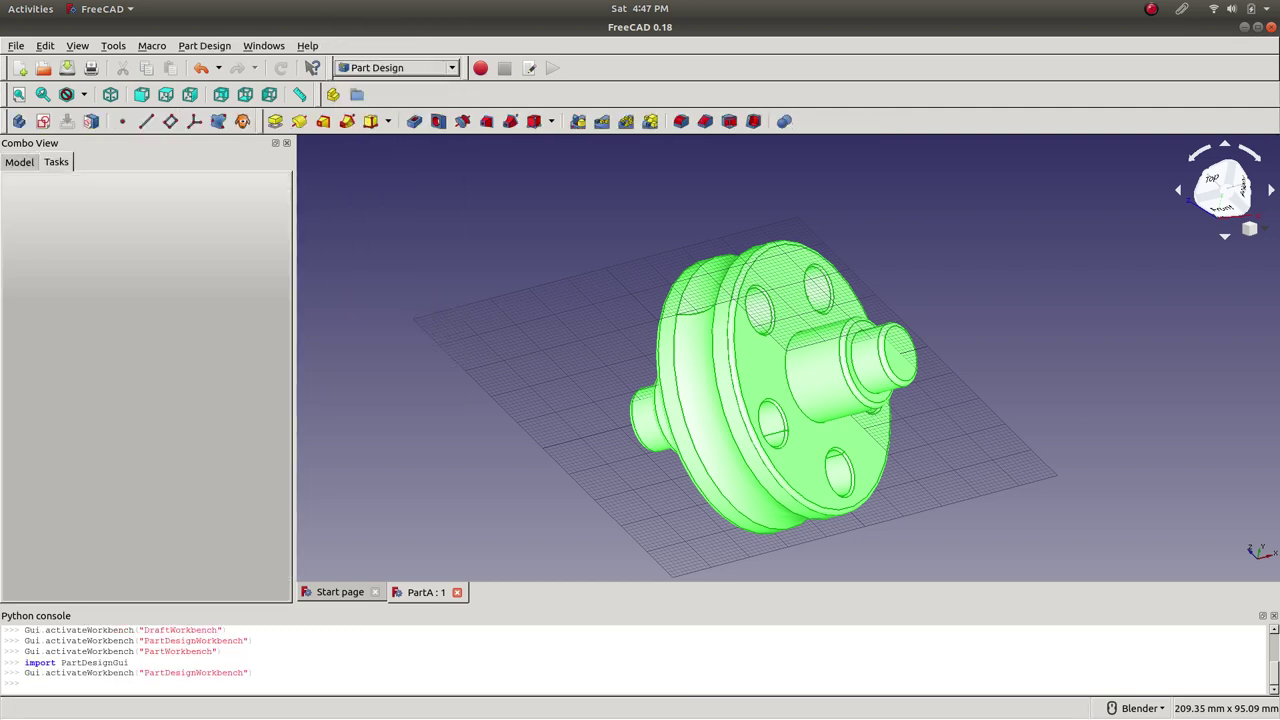
# - Create a new body that uses the Connect solid as its base feature
pyautogui.click(19, 161)
pyautogui.click(57, 221)
pyautogui.click(64, 234)
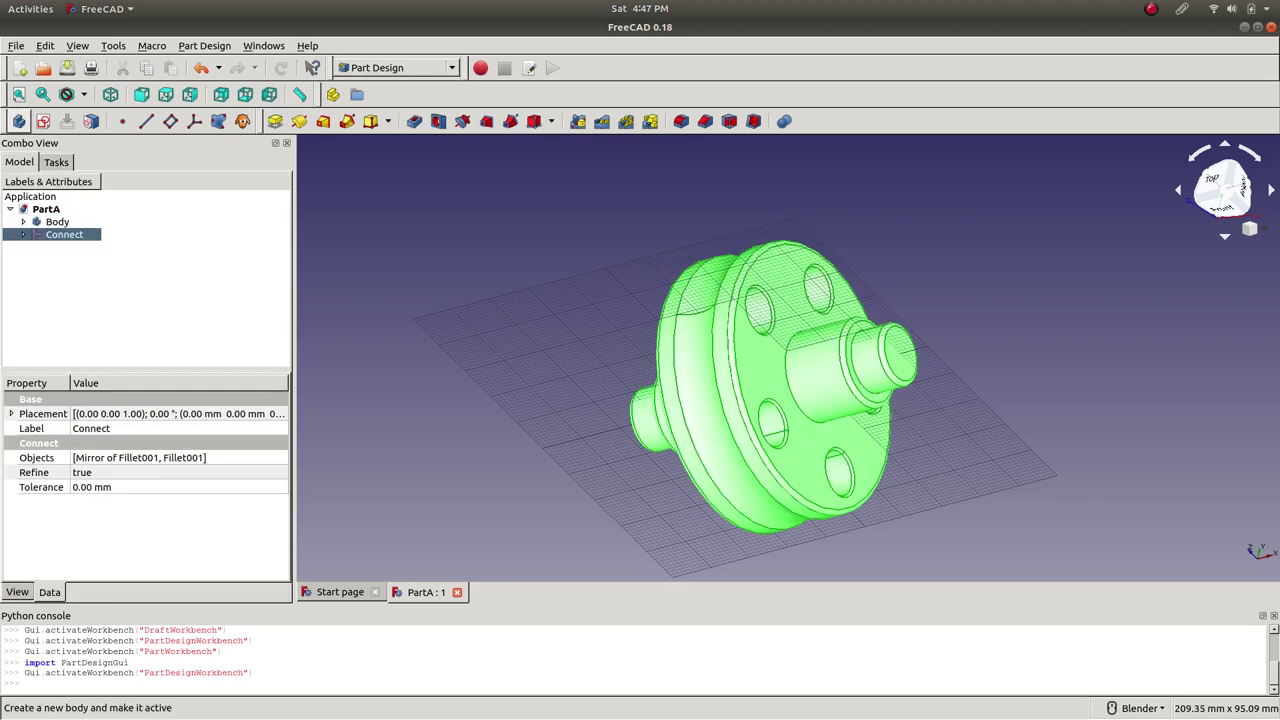
pyautogui.click(19, 121)
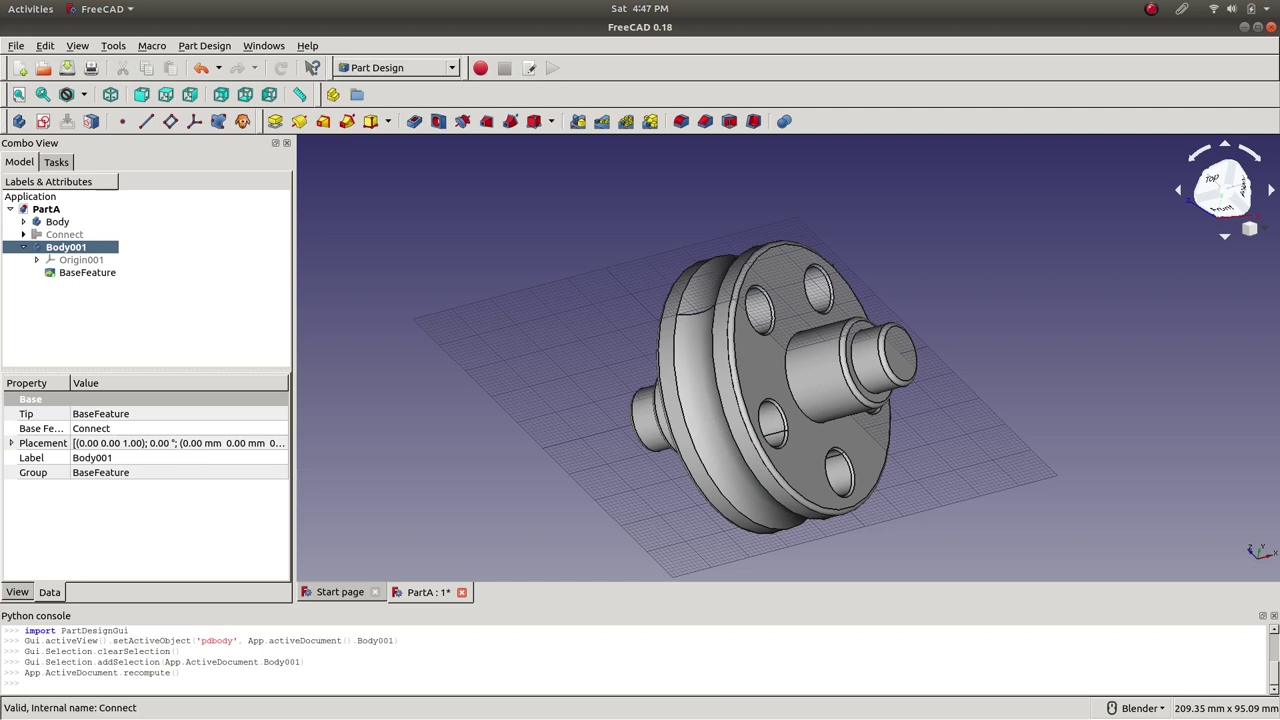
# - Compare the new body and its base feature with the feature list of the original Body
pyautogui.click(87, 272)
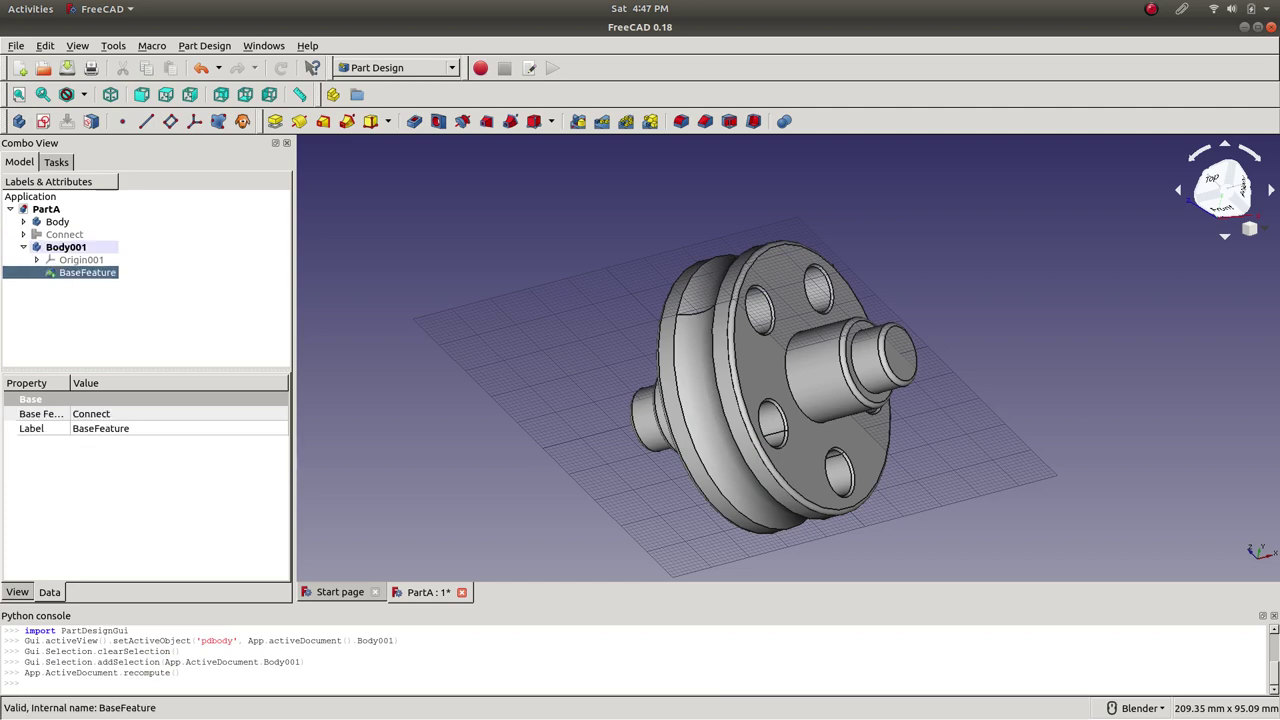
pyautogui.click(66, 247)
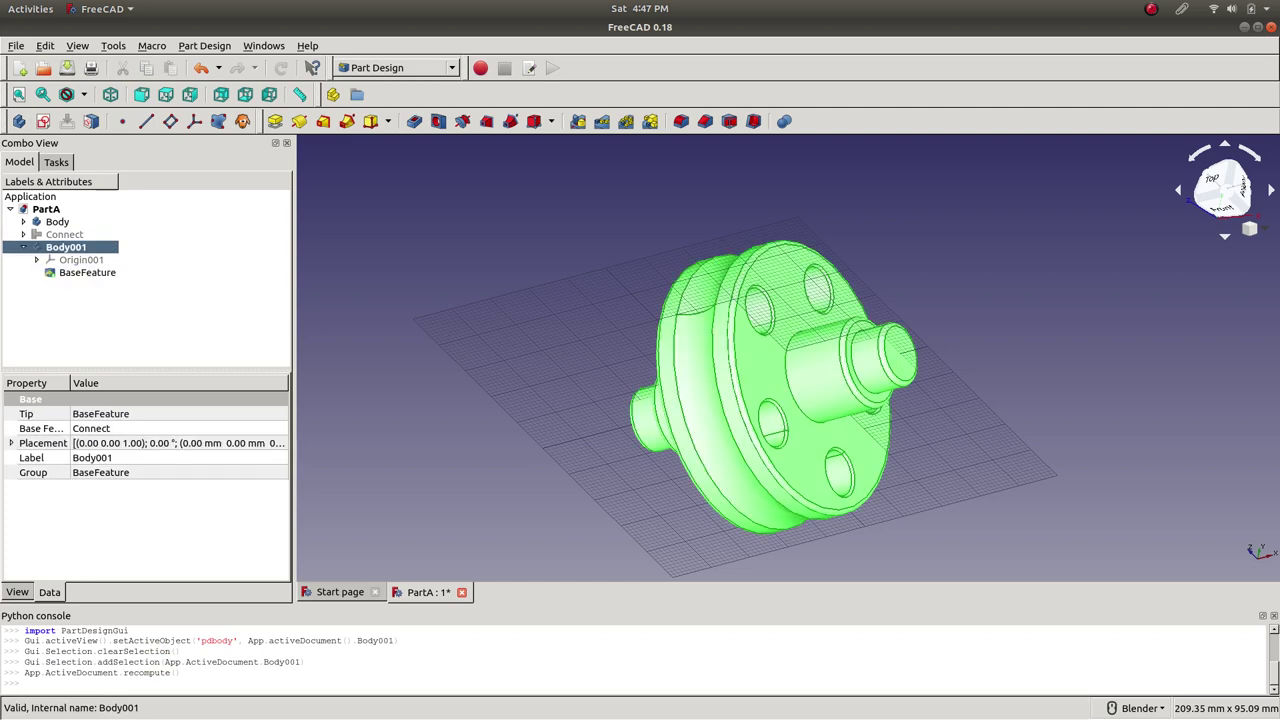
pyautogui.click(57, 221)
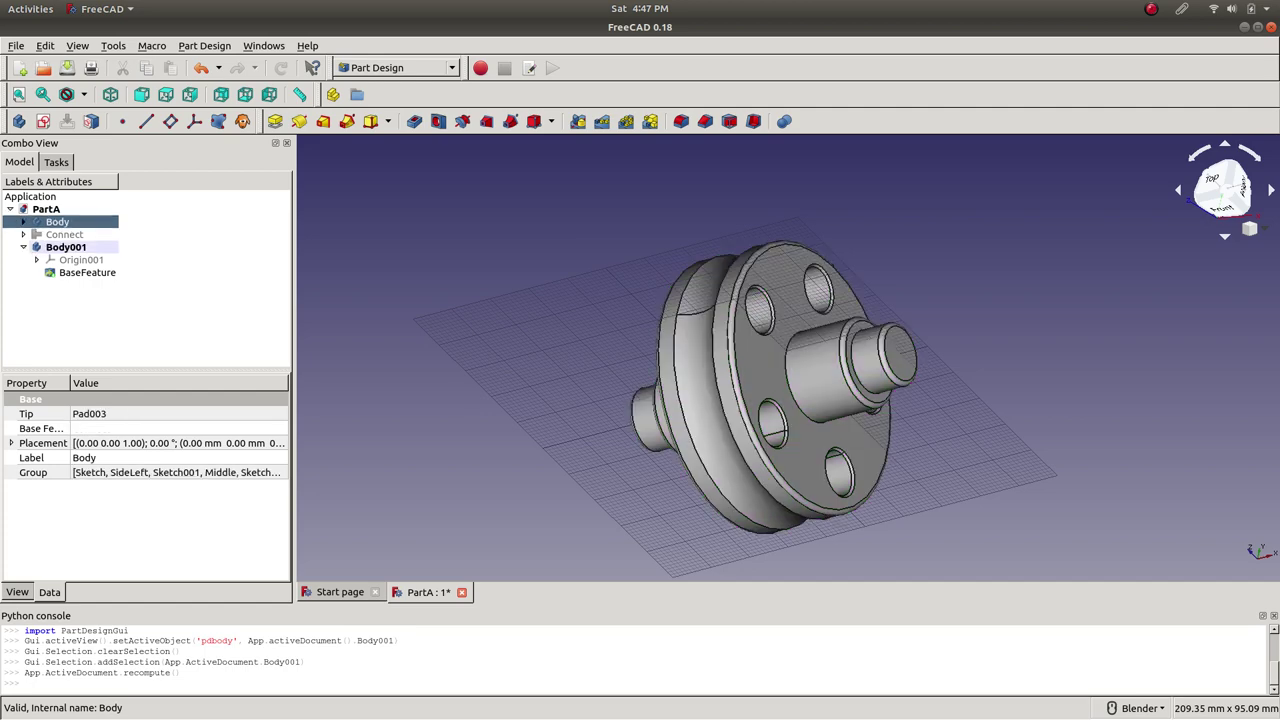
pyautogui.click(23, 221)
pyautogui.click(23, 221)
pyautogui.click(87, 272)
pyautogui.click(57, 221)
pyautogui.click(23, 221)
pyautogui.scroll(-2, 78, 320)
pyautogui.scroll(1, 78, 318)
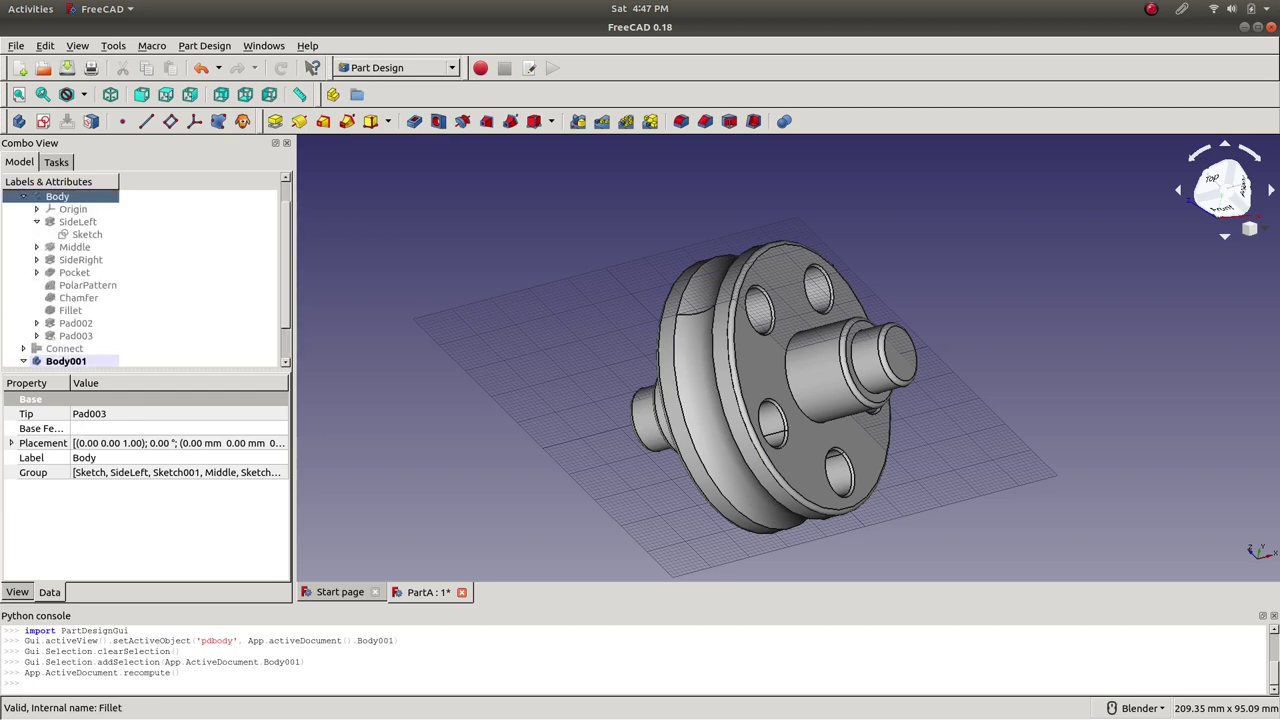
pyautogui.scroll(1, 78, 221)
pyautogui.click(23, 221)
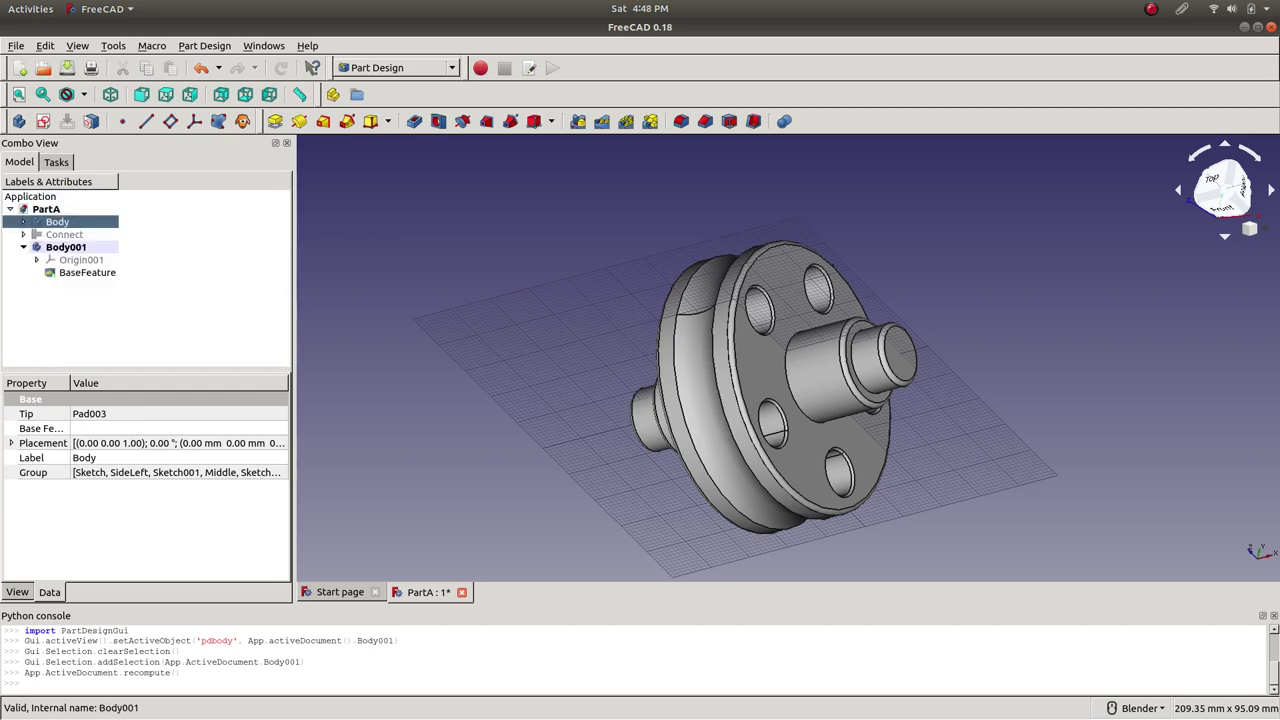
pyautogui.click(66, 247)
pyautogui.click(87, 272)
# - Create a new sketch on the flat left-side disc face of the base feature
pyautogui.moveTo(700, 400); pyautogui.dragTo(850, 330, button='middle')
pyautogui.scroll(2, 788, 385)
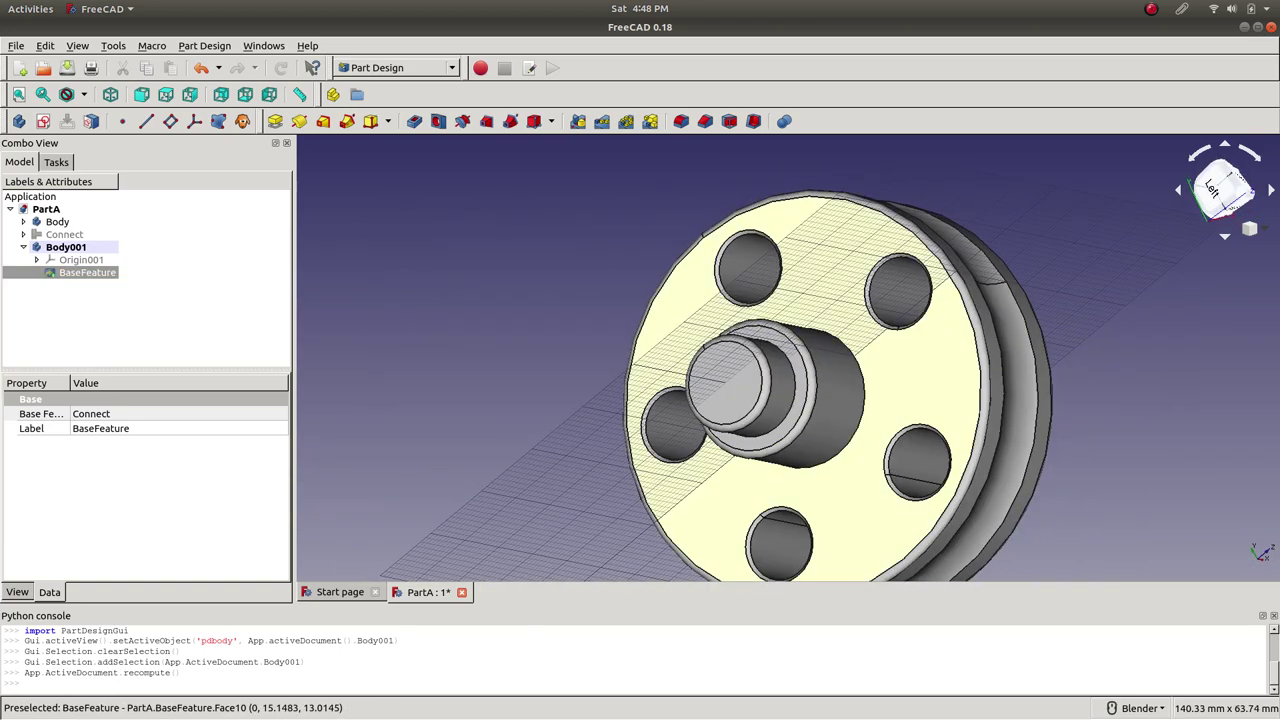
pyautogui.click(829, 267)
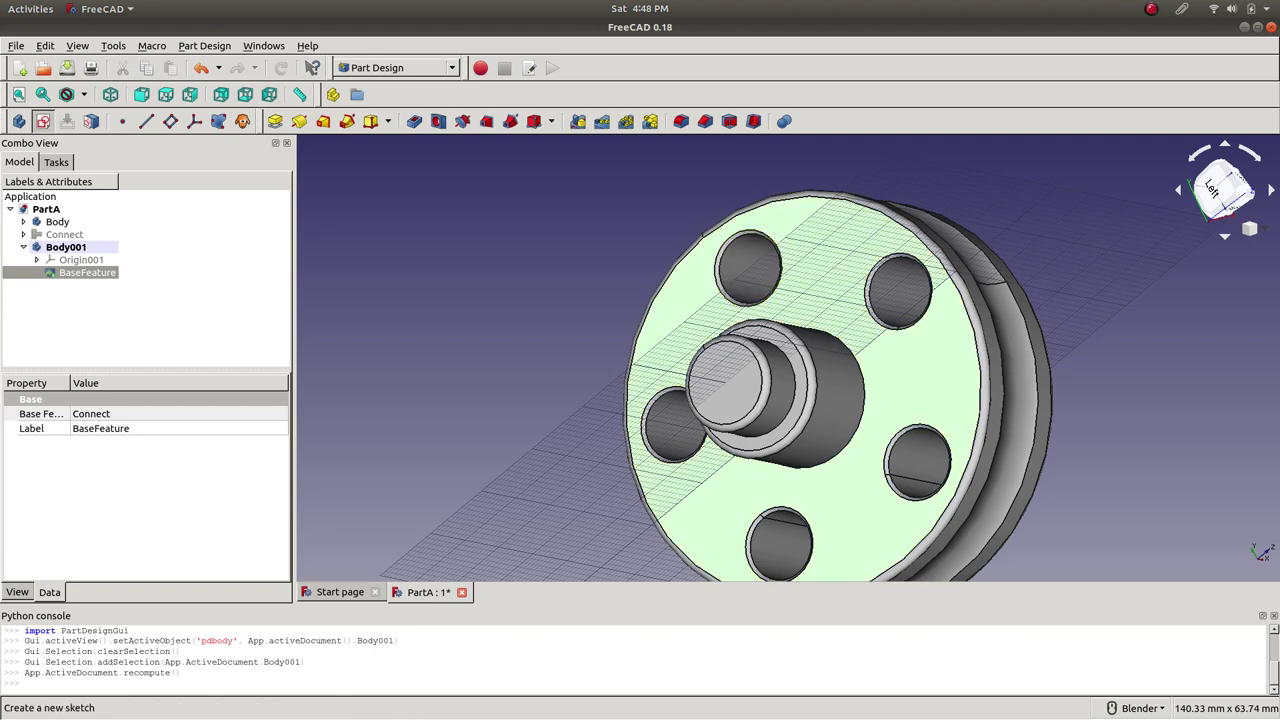
pyautogui.click(42, 121)
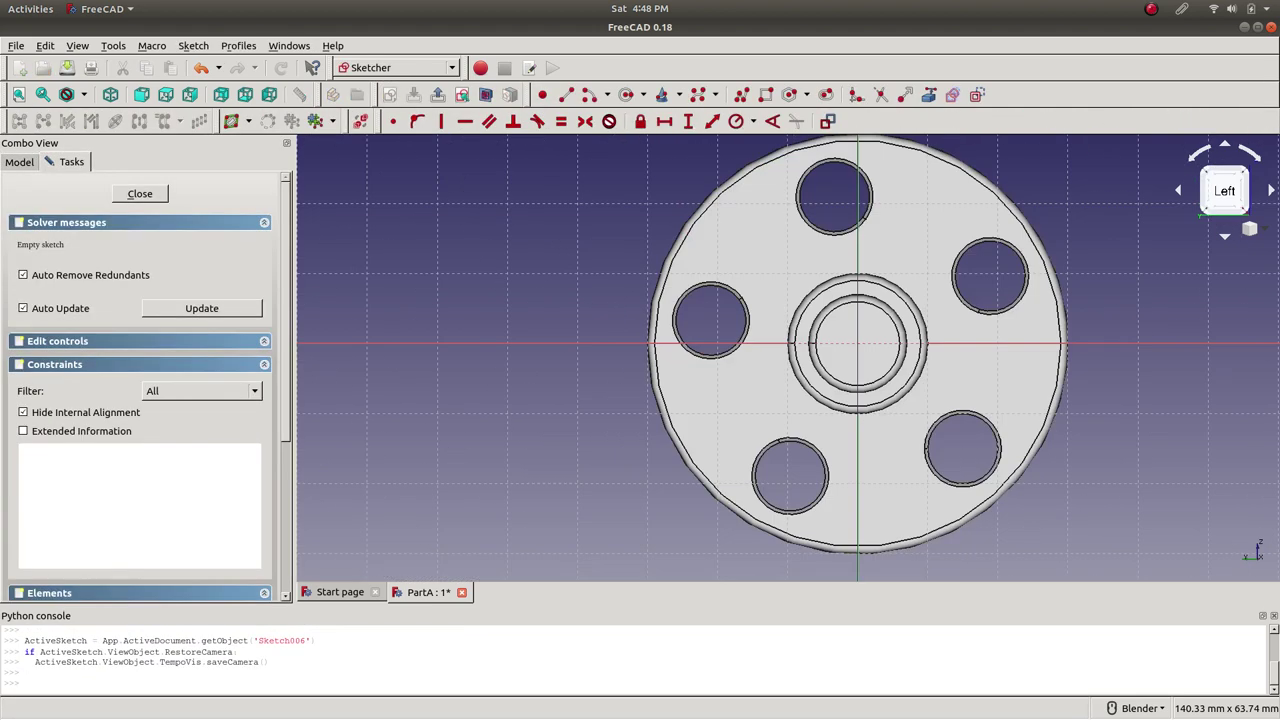
# - Draw a circle on the disc between two adjacent holes and constrain its radius to 2.5 mm
pyautogui.click(626, 95)
pyautogui.click(776, 240)
pyautogui.press('Escape')
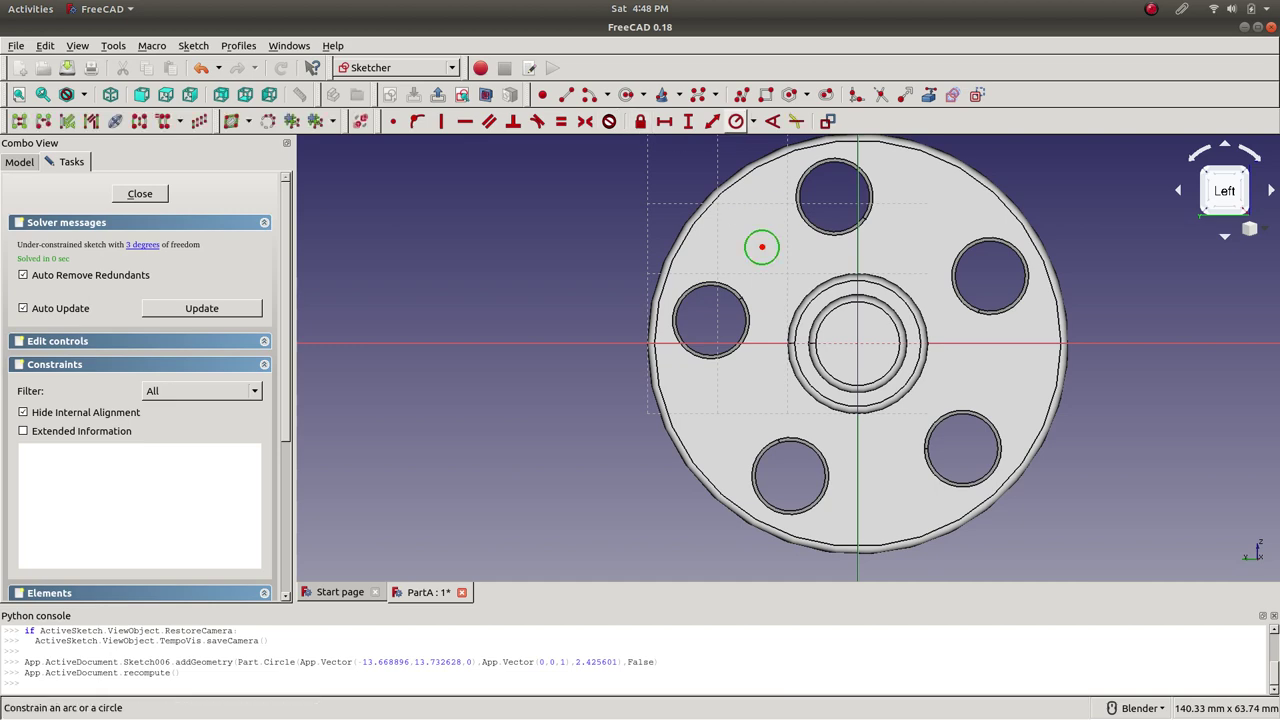
pyautogui.click(736, 121)
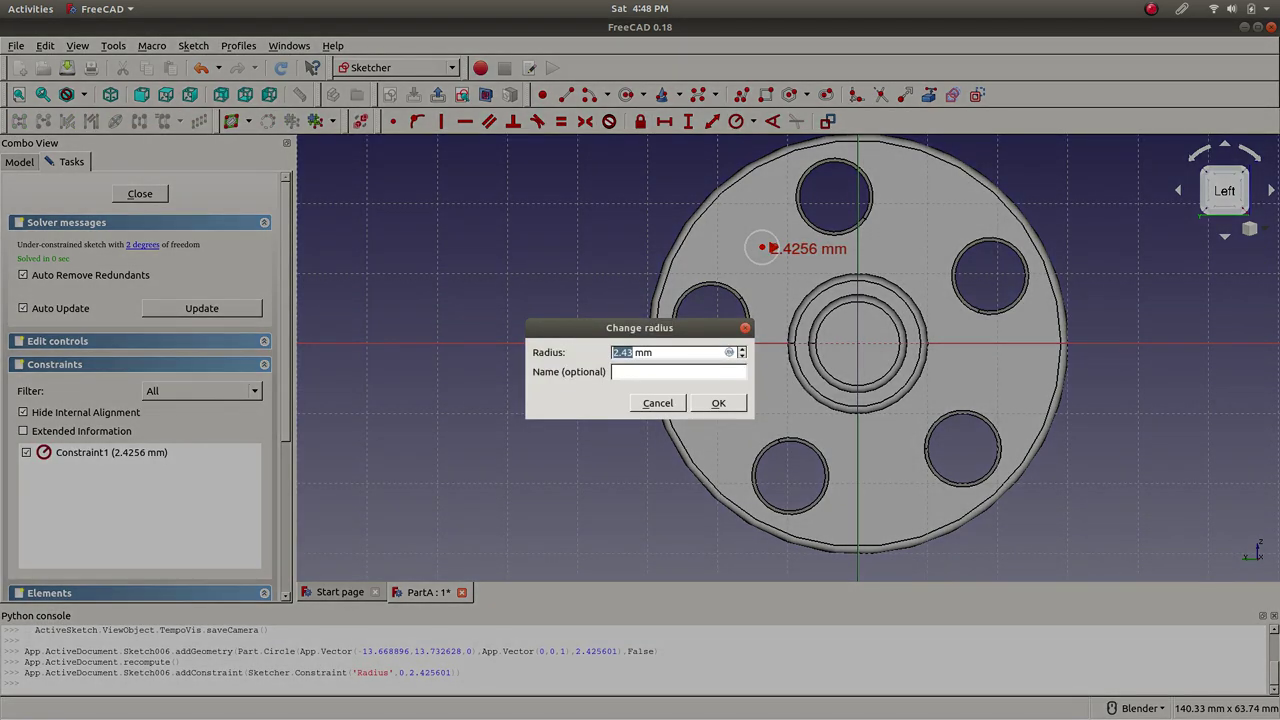
pyautogui.press('Return')
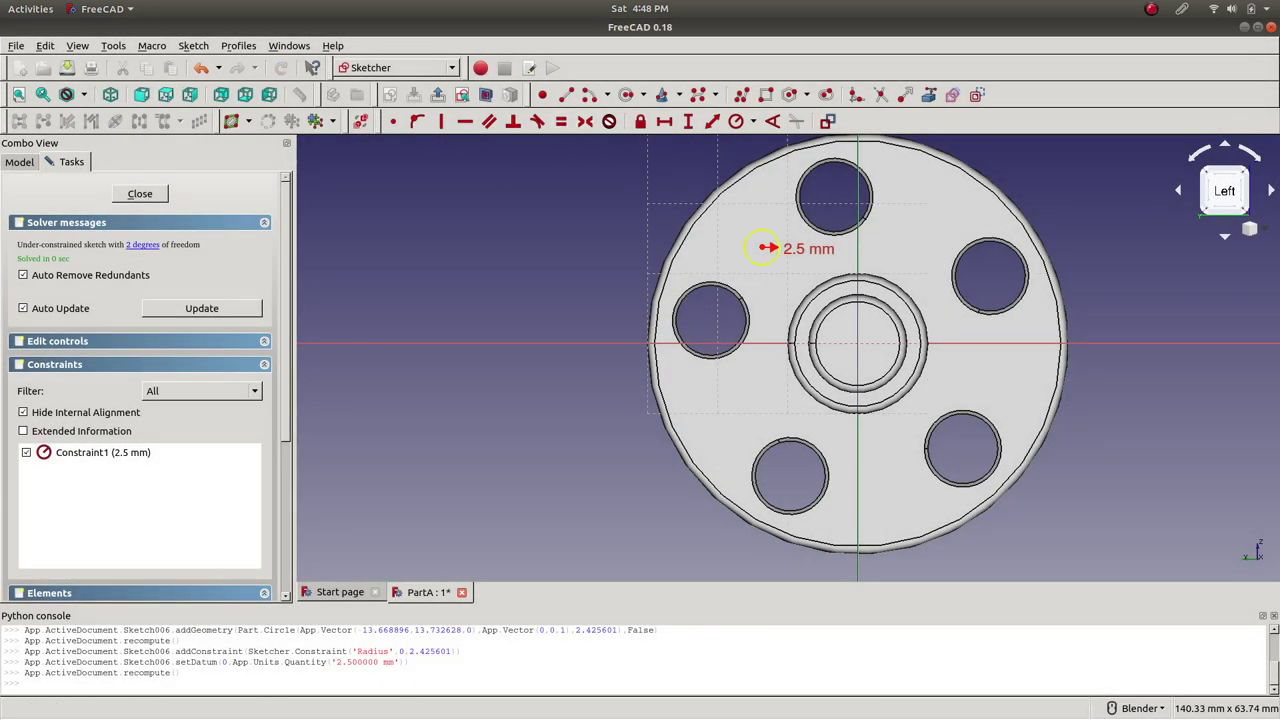
# - Try to add a horizontal distance constraint between the small circle's centre and the sketch origin
pyautogui.click(765, 247)
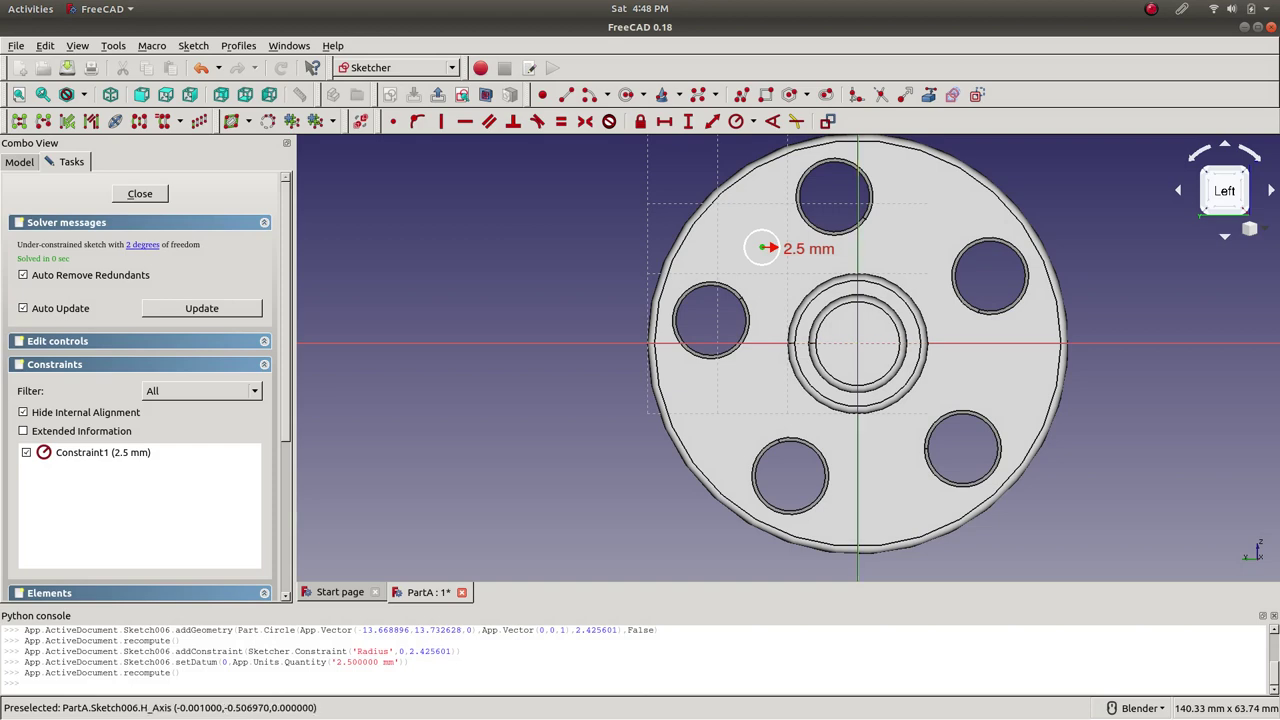
pyautogui.click(857, 343)
pyautogui.scroll(-3, 858, 370)
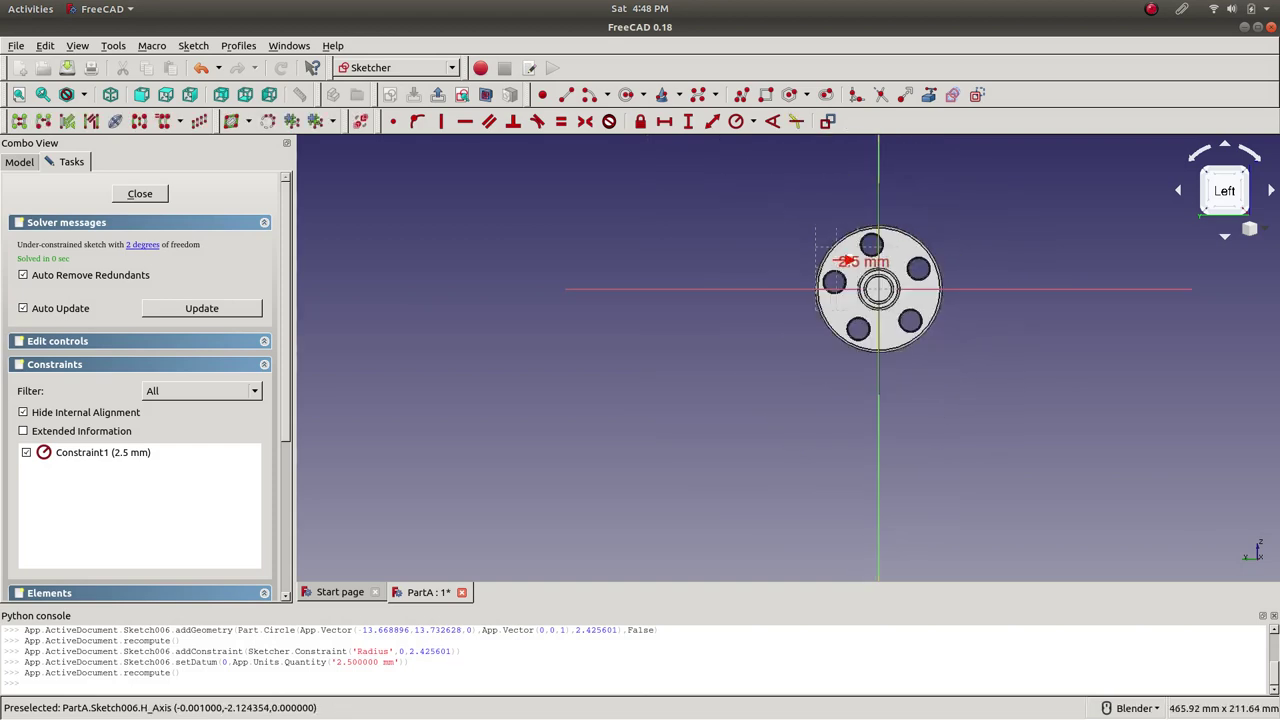
pyautogui.scroll(6, 870, 300)
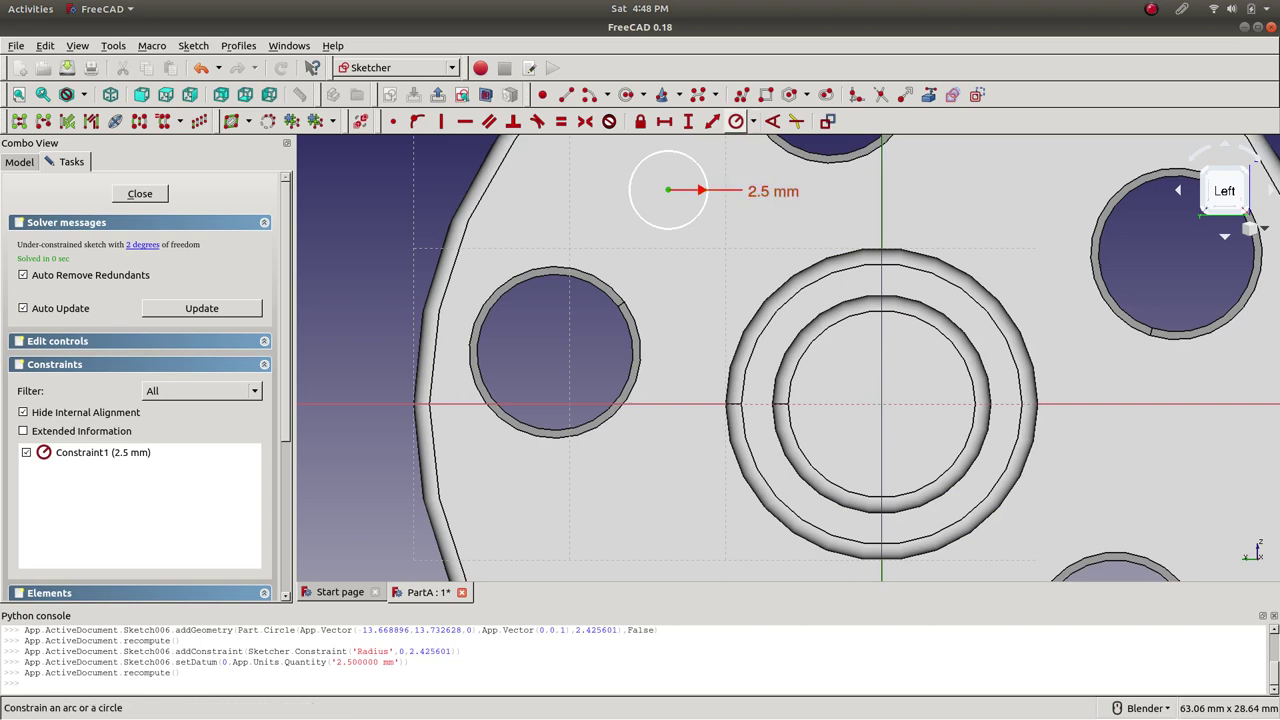
pyautogui.click(664, 121)
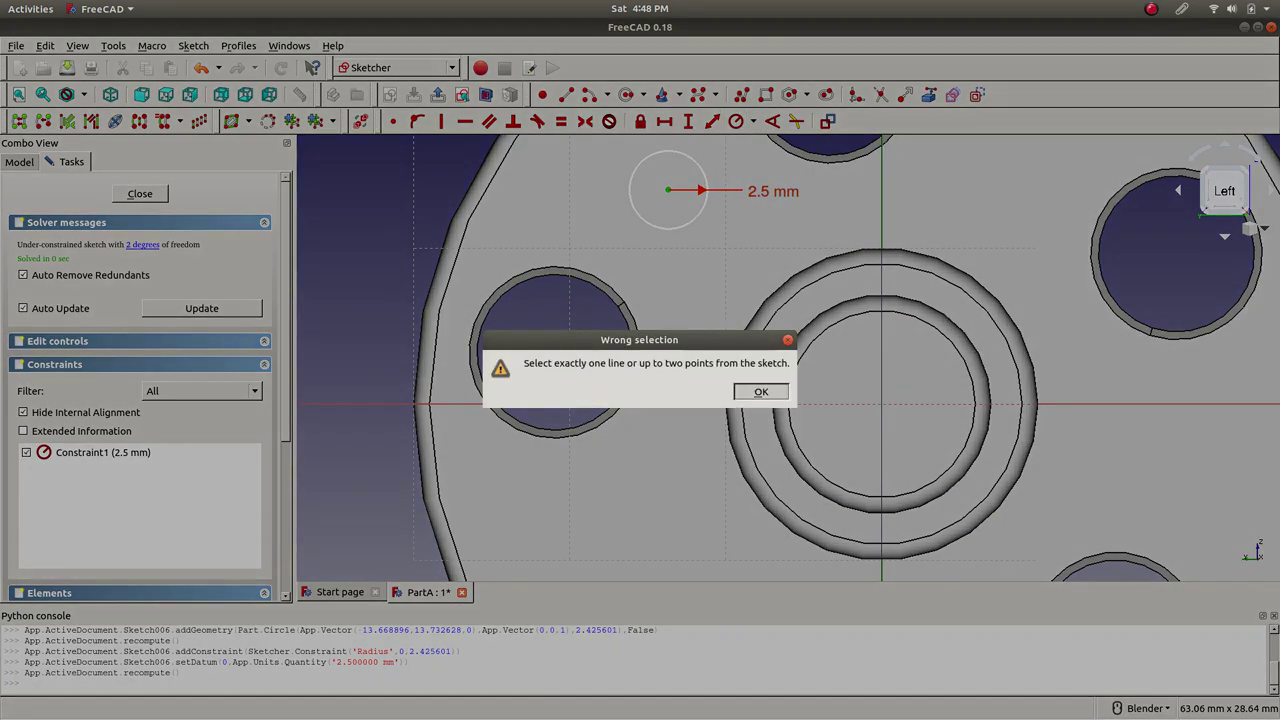
pyautogui.click(761, 391)
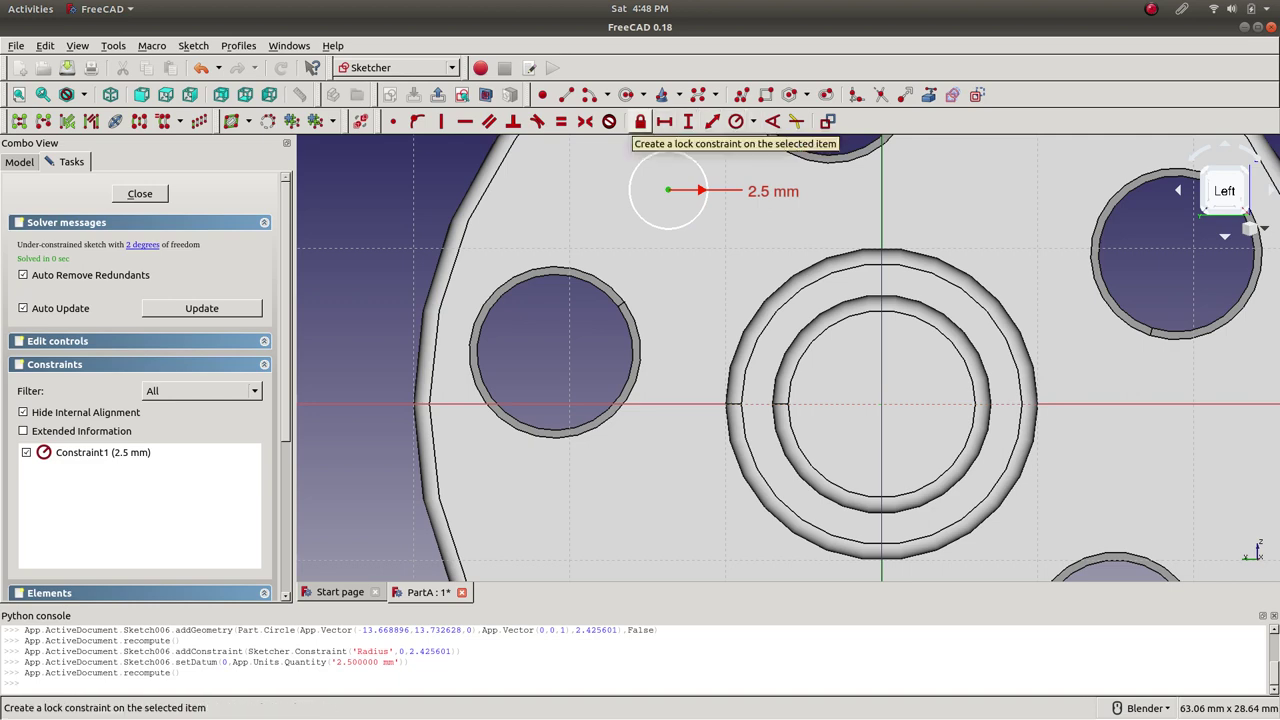
# - Lock the small circle's centre with horizontal and vertical distance constraints to the sketch origin
pyautogui.click(640, 121)
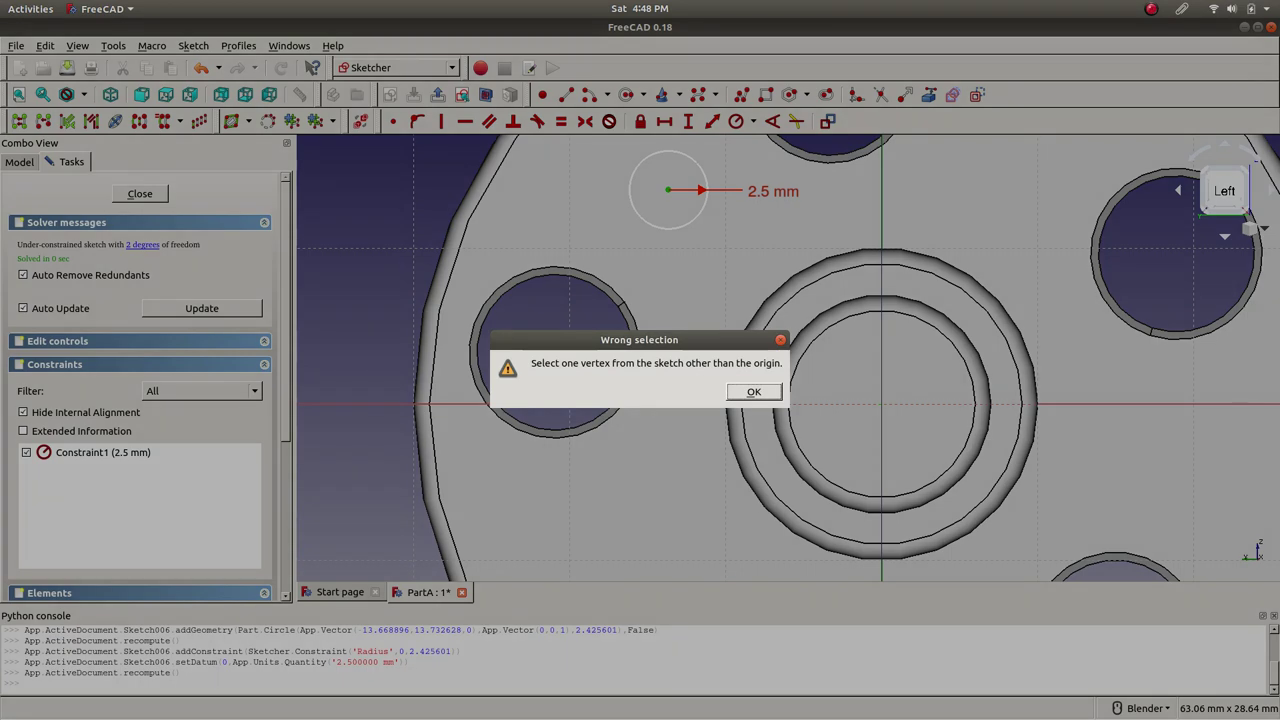
pyautogui.click(754, 392)
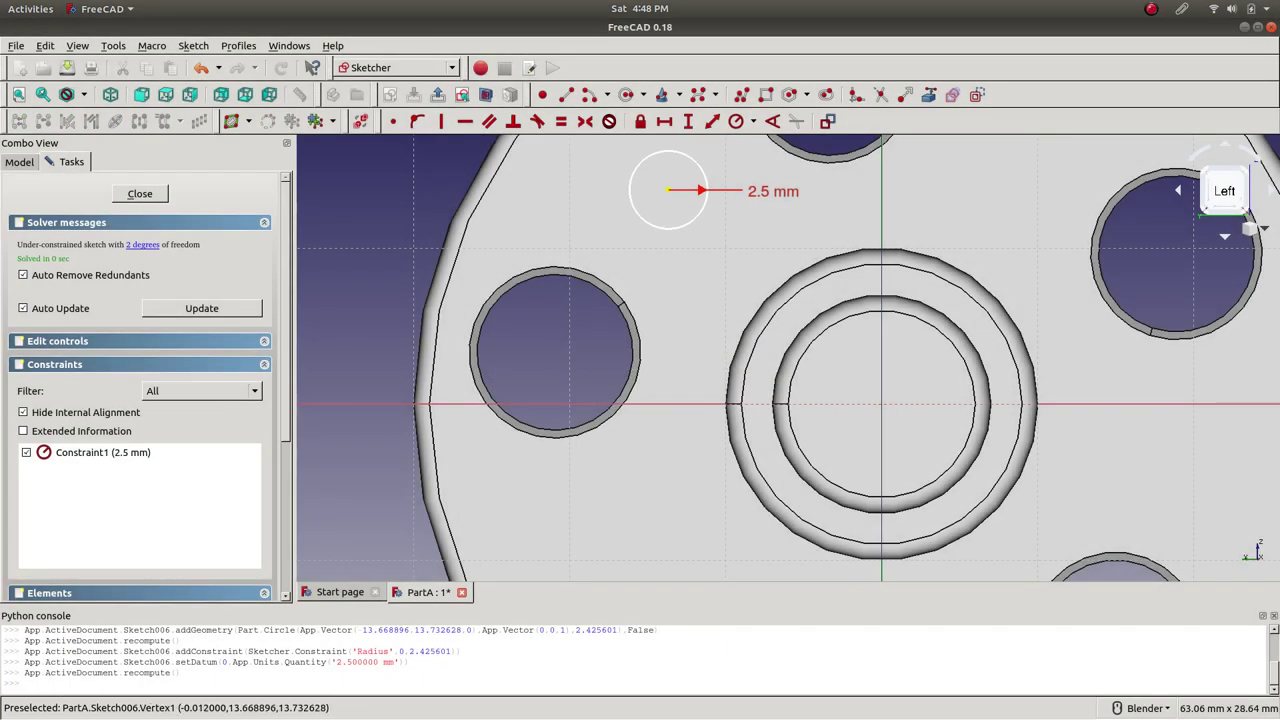
pyautogui.click(668, 189)
pyautogui.click(640, 121)
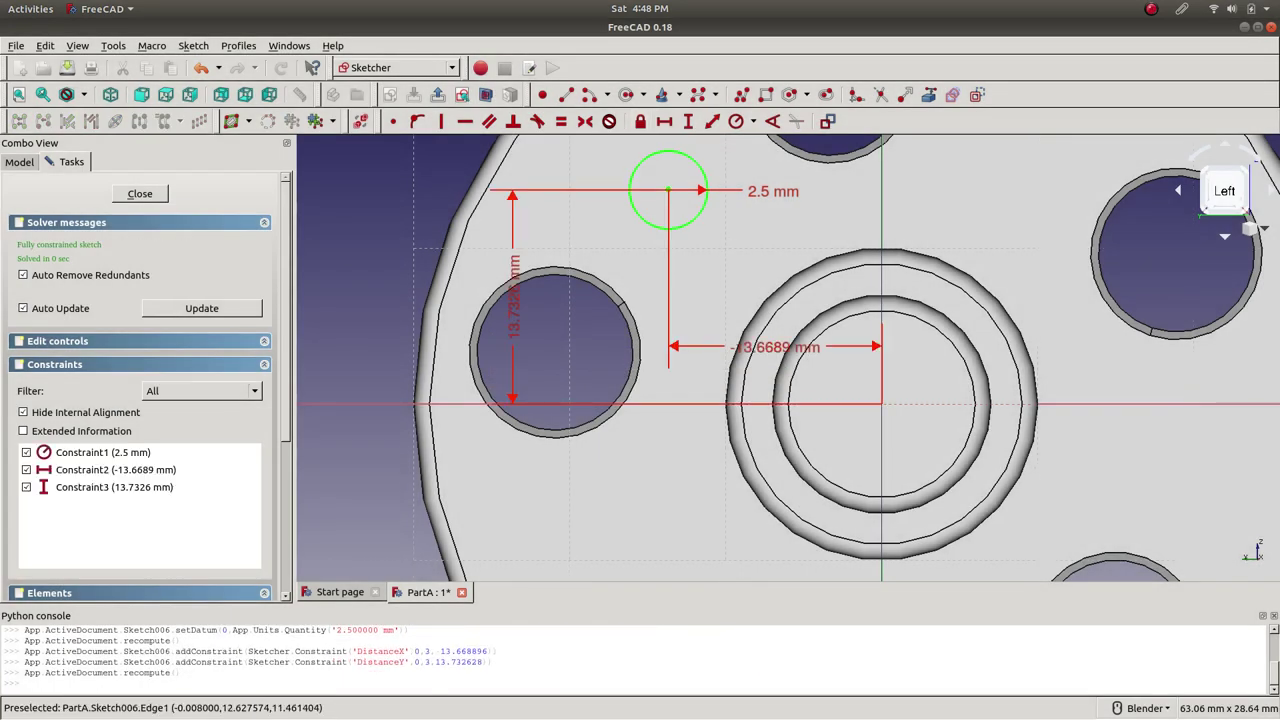
# - Move the horizontal dimension above the circle and shift the vertical dimension slightly further away from it
pyautogui.scroll(-5, 797, 219)
pyautogui.scroll(3, 777, 197)
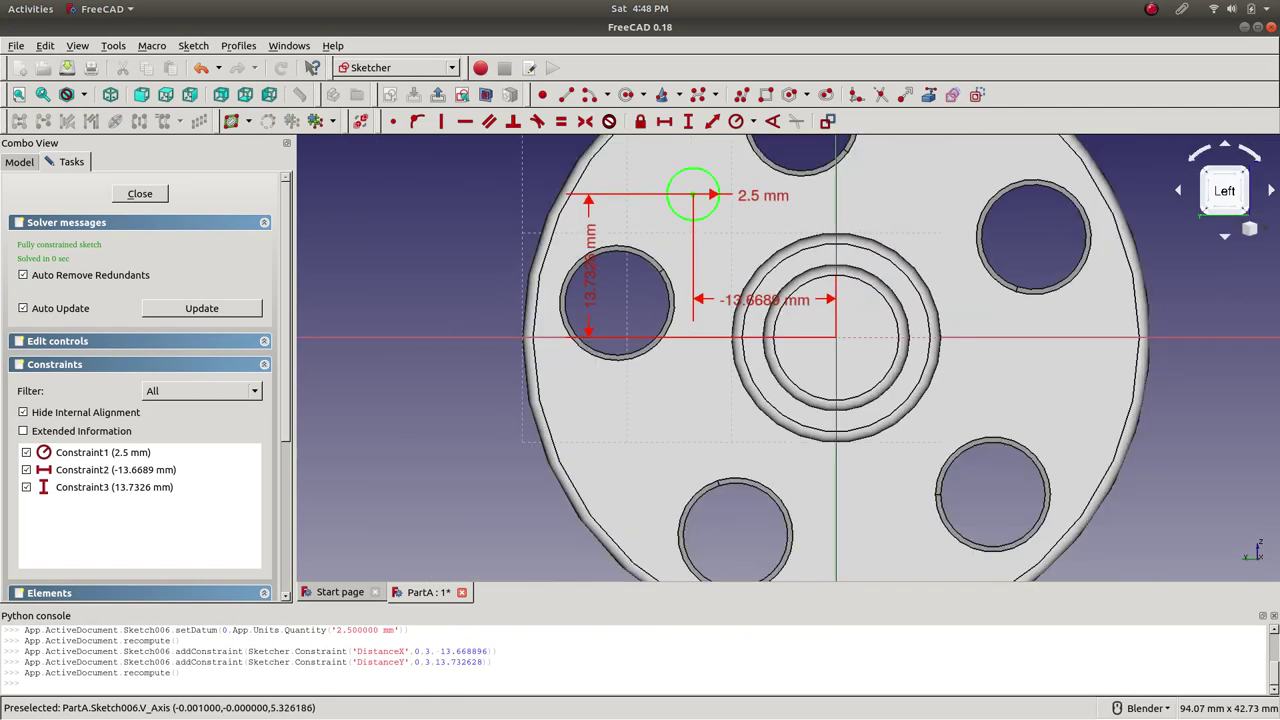
pyautogui.scroll(-5, 765, 300)
pyautogui.scroll(3, 740, 330)
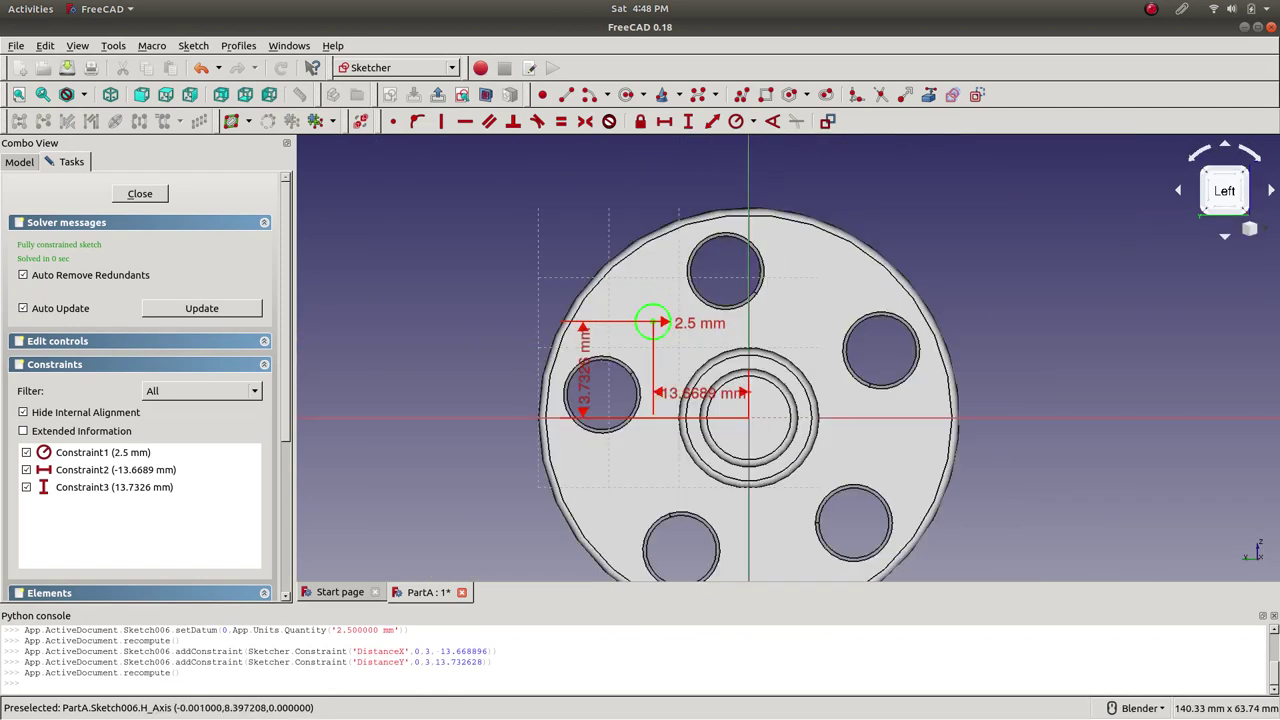
pyautogui.scroll(2, 700, 393)
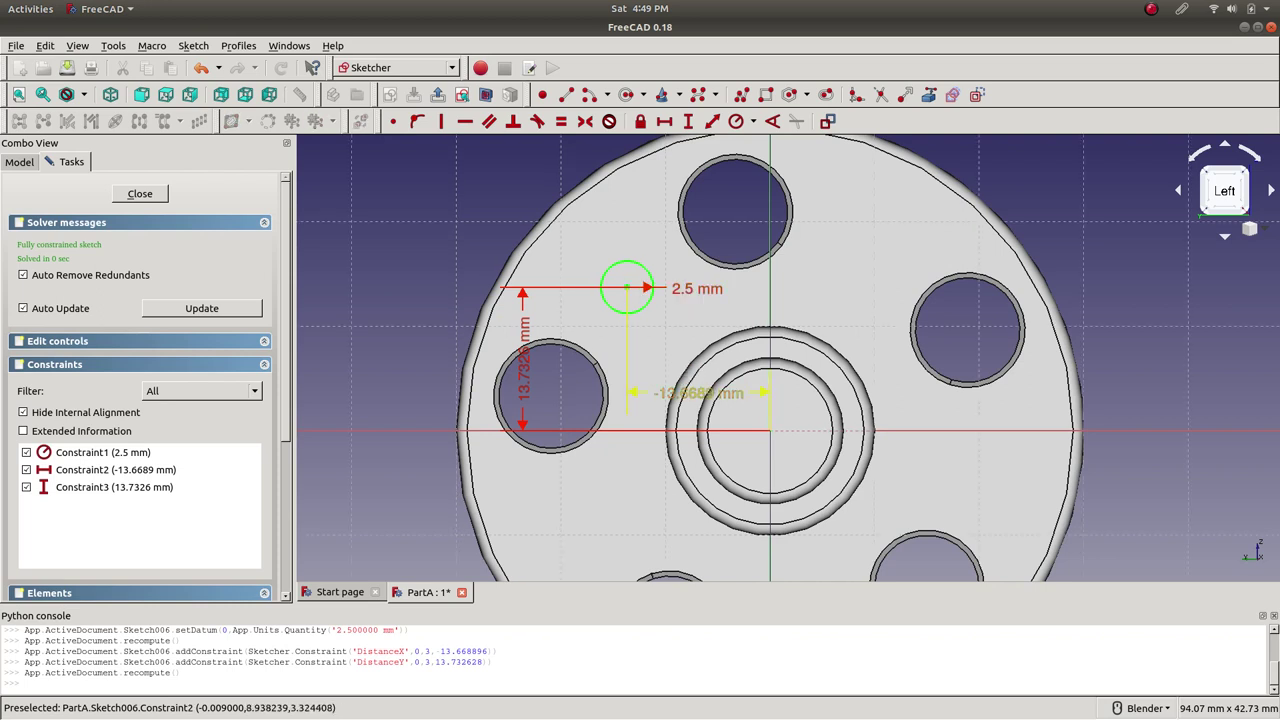
pyautogui.moveTo(700, 393); pyautogui.dragTo(705, 170)
pyautogui.moveTo(522, 370); pyautogui.dragTo(517, 370)
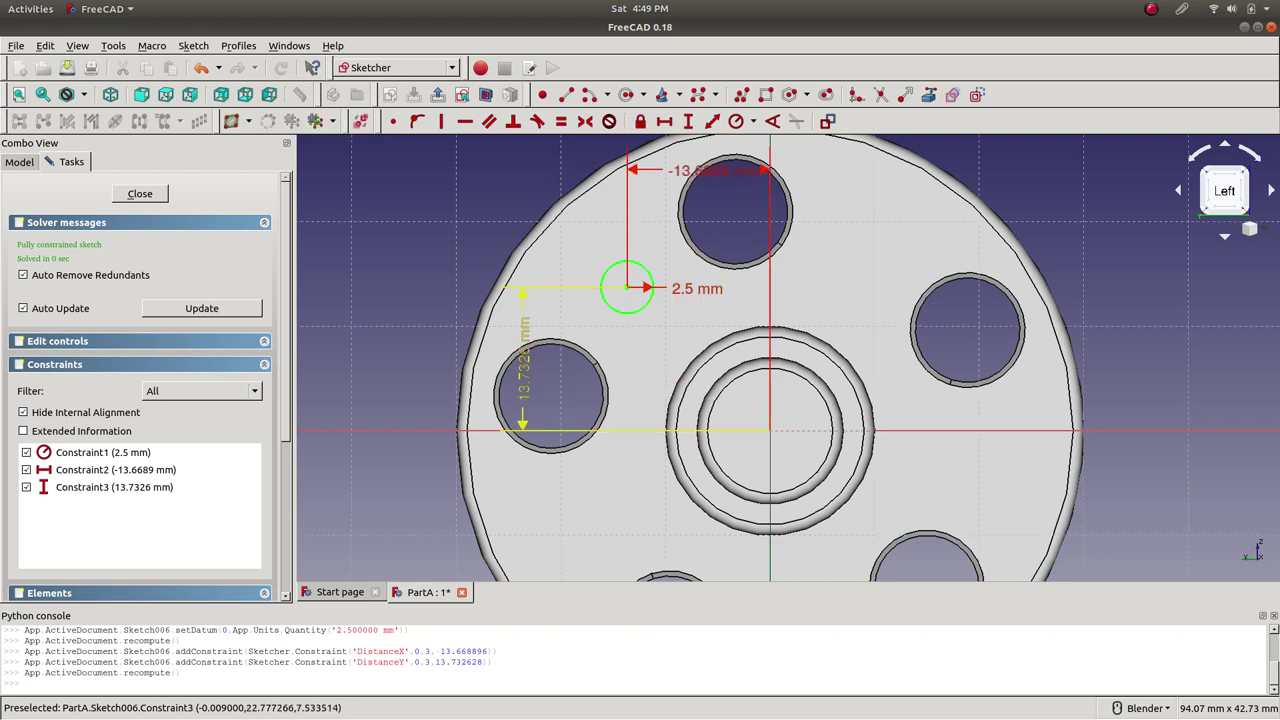
pyautogui.moveTo(696, 170)
pyautogui.mouseDown()
pyautogui.moveTo(656, 178)
pyautogui.moveTo(694, 180)
pyautogui.mouseUp()
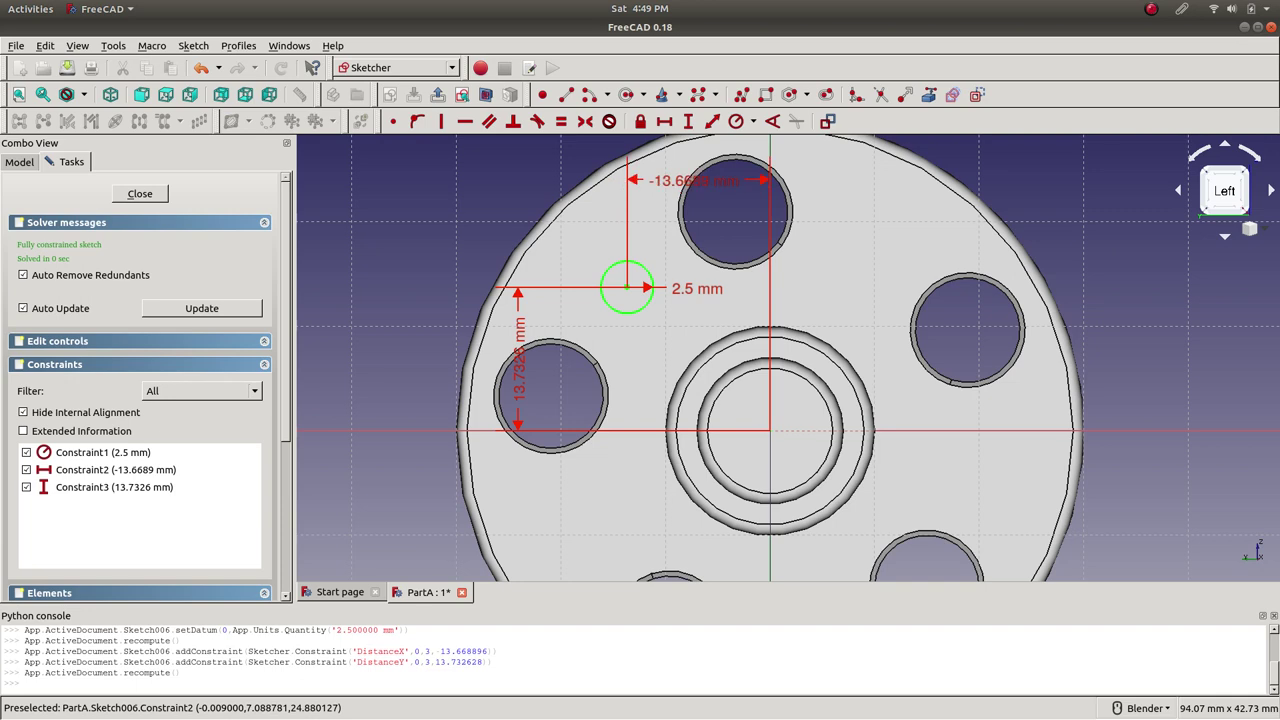
# - Set the horizontal distance between the circle's centre and the origin to 132 mm
pyautogui.doubleClick(695, 180)
pyautogui.write('132')
pyautogui.press('Return')
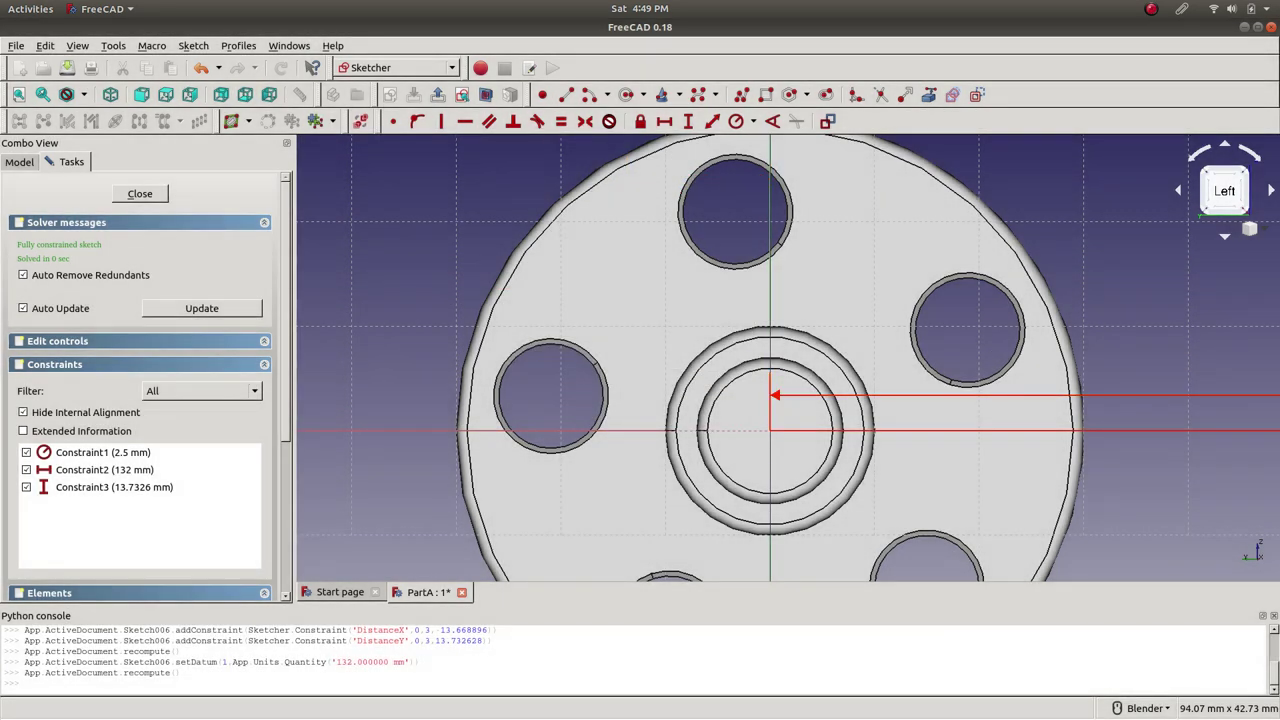
# - Correct the horizontal distance of the circle's centre to 13 mm
pyautogui.scroll(-10, 1146, 442)
pyautogui.scroll(6, 1214, 436)
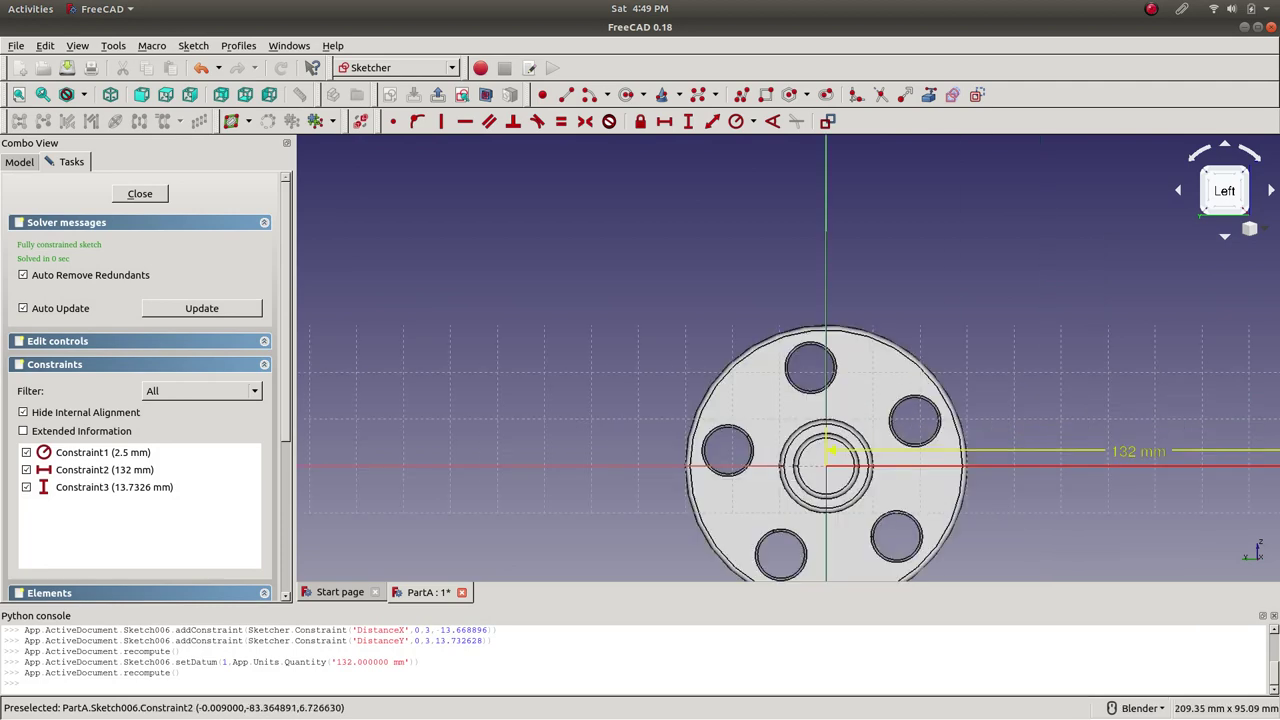
pyautogui.doubleClick(831, 450)
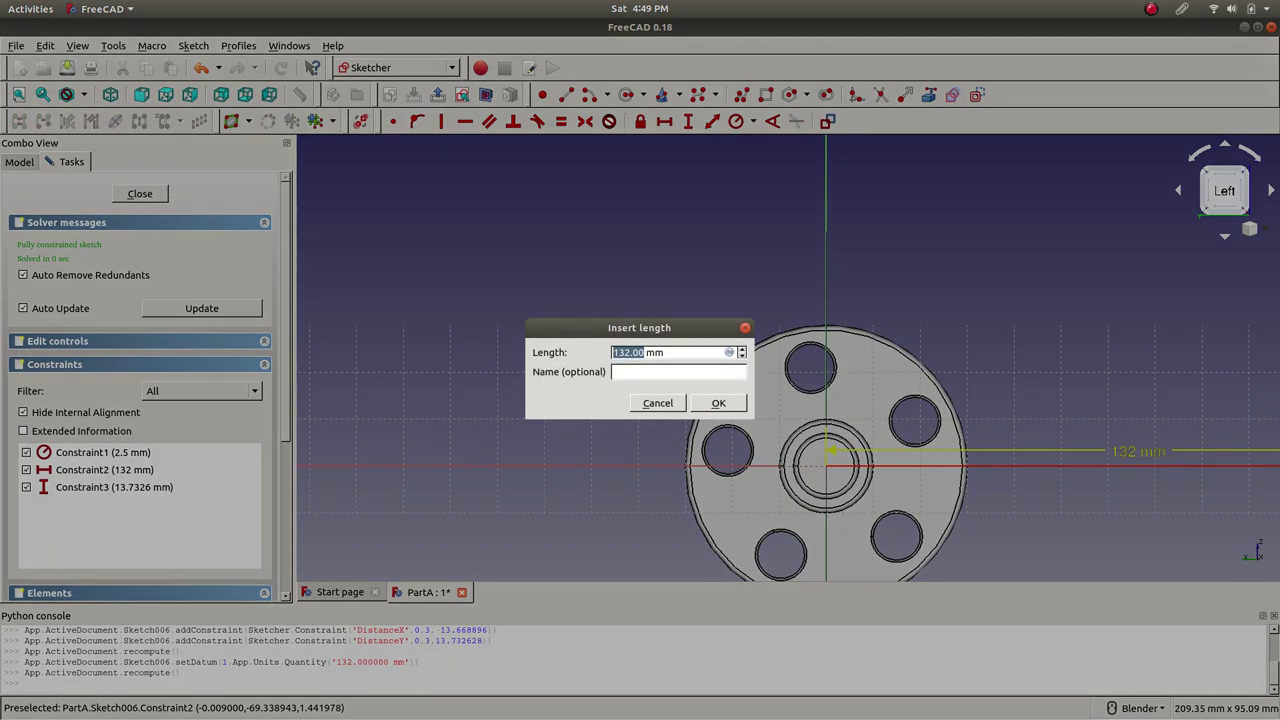
pyautogui.write('1')
pyautogui.press('Return')
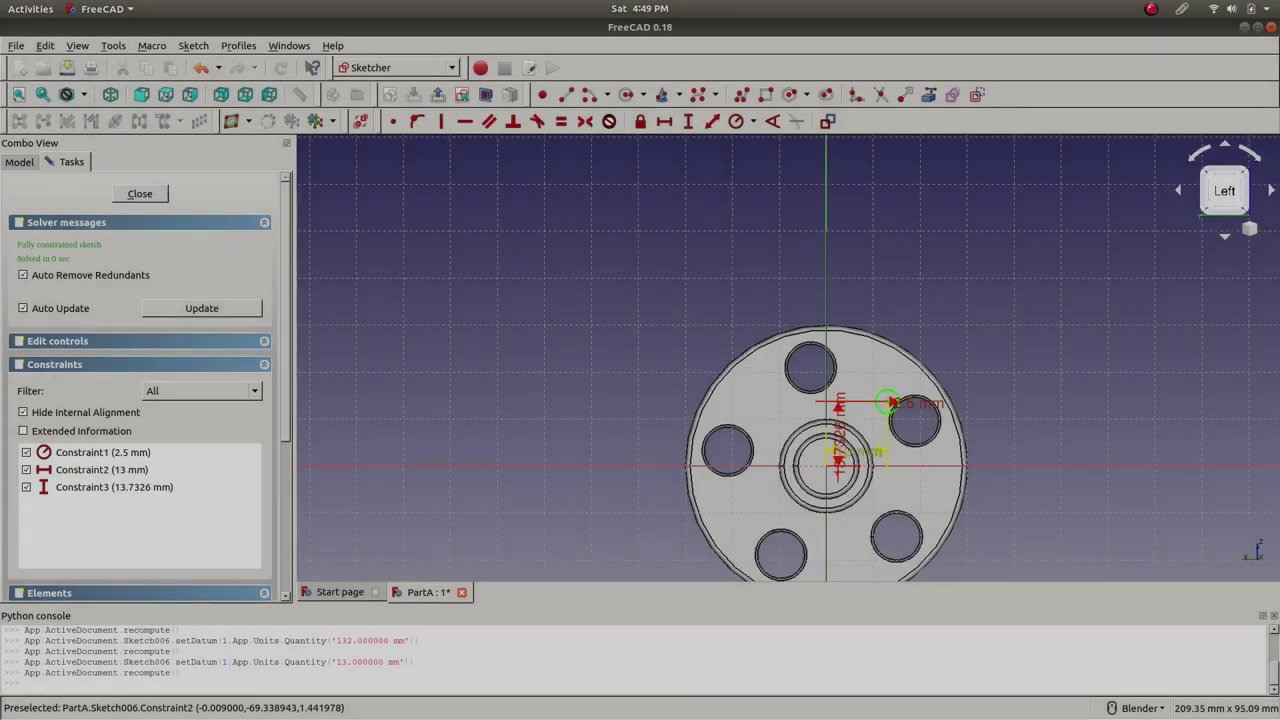
# - Move both distance dimensions away from the circle and set the vertical and horizontal distances to 15 mm each
pyautogui.scroll(-3, 940, 463)
pyautogui.scroll(5, 960, 463)
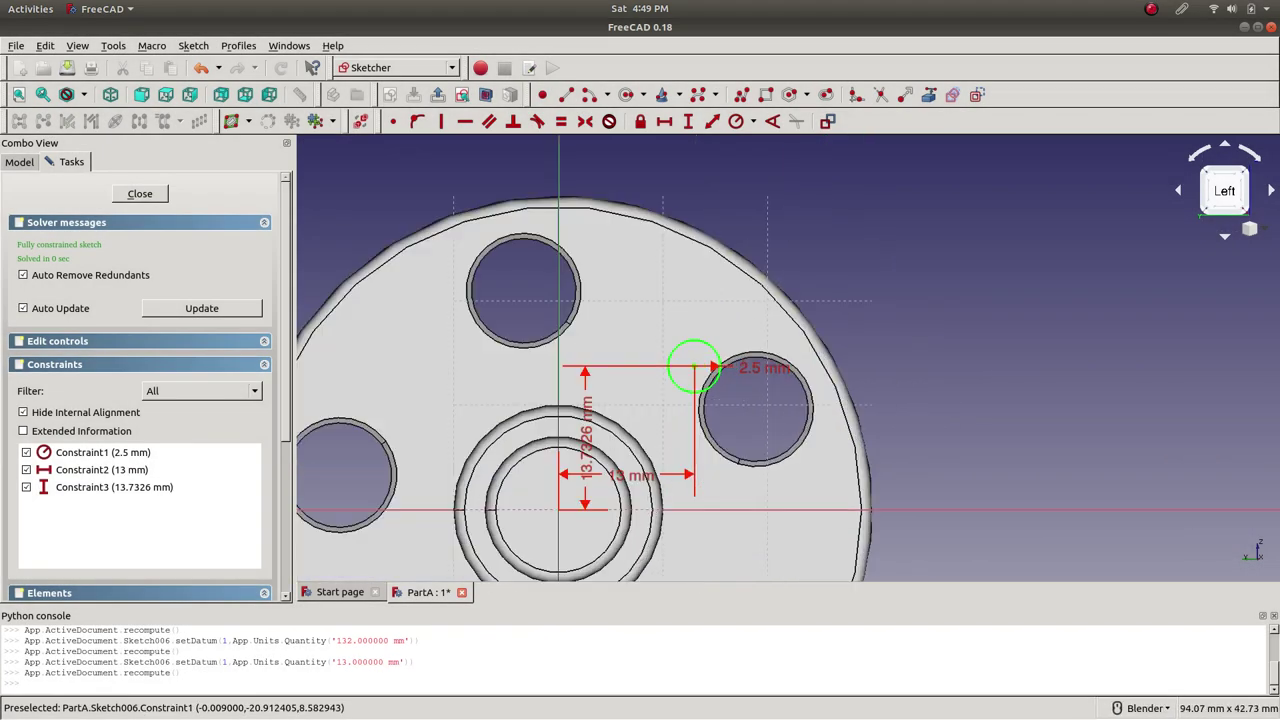
pyautogui.moveTo(624, 476); pyautogui.dragTo(920, 437)
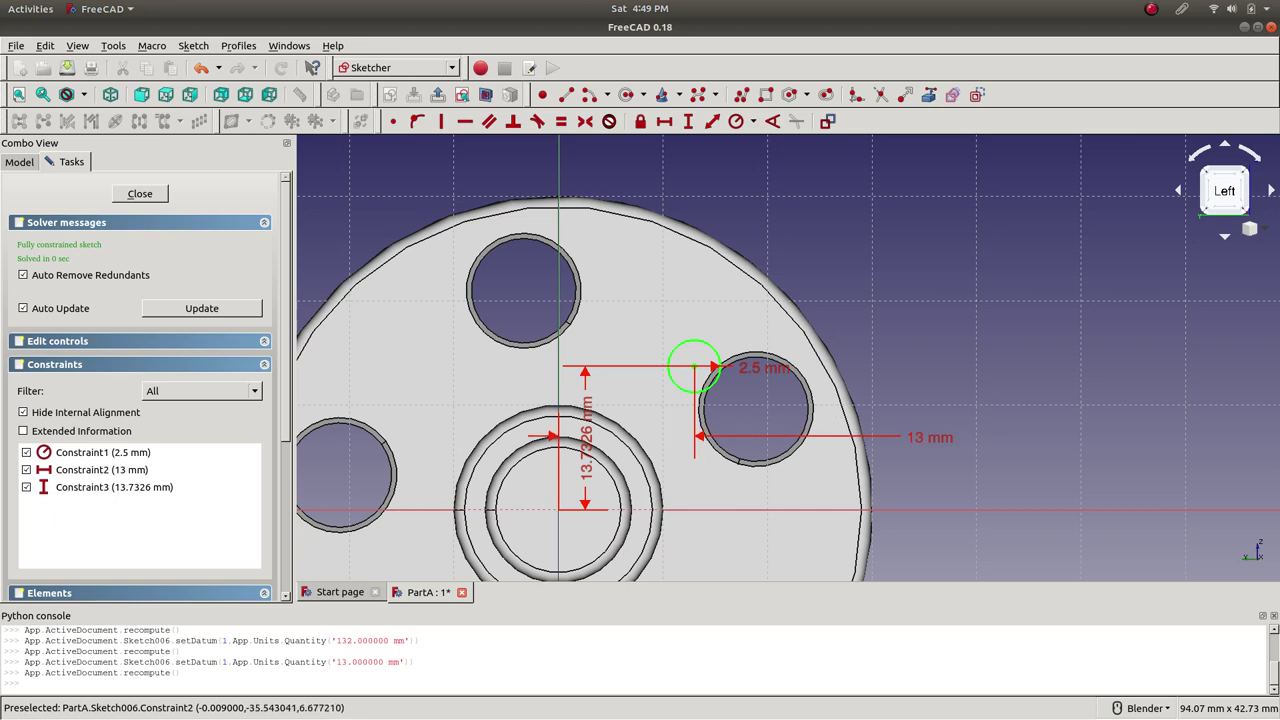
pyautogui.moveTo(586, 435); pyautogui.dragTo(455, 230)
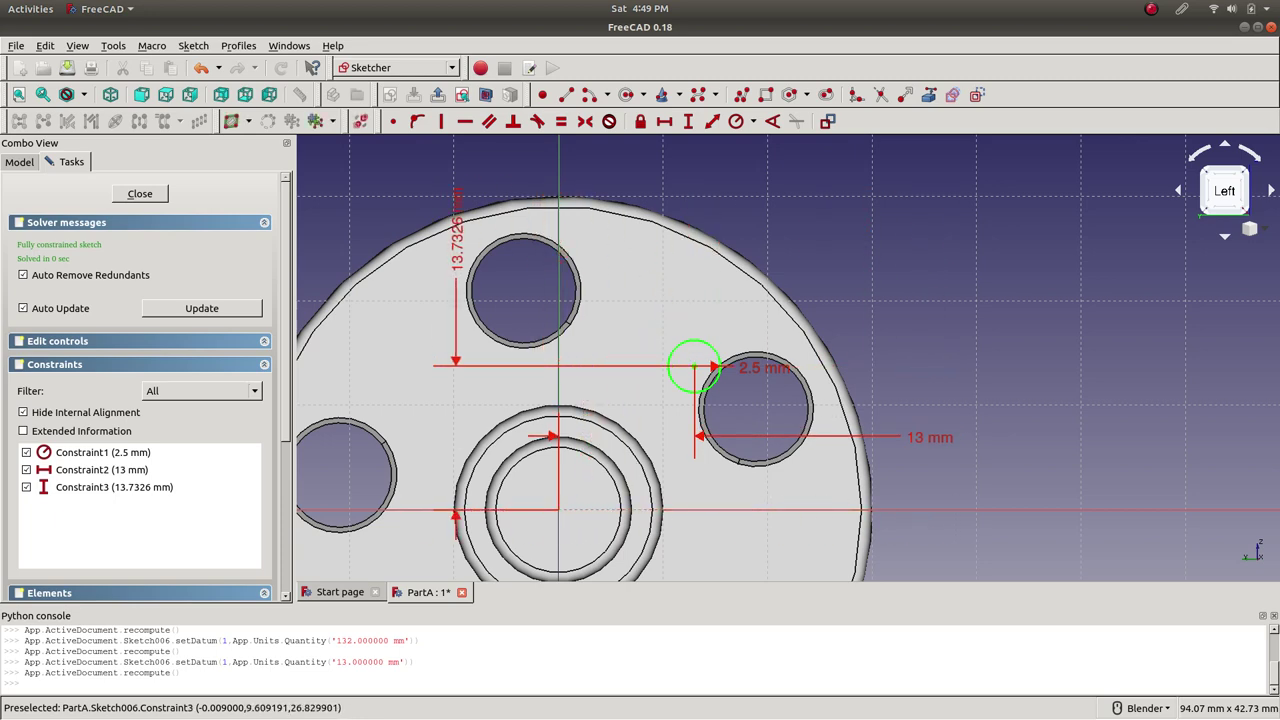
pyautogui.doubleClick(455, 230)
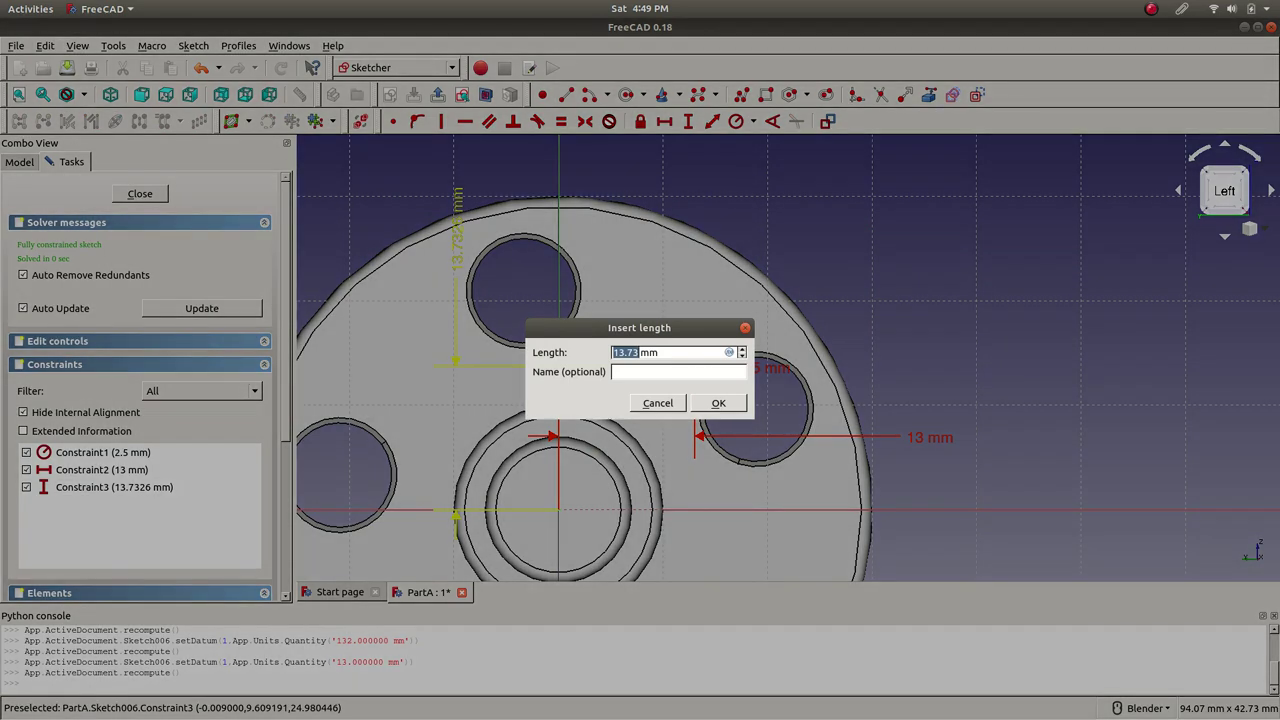
pyautogui.write('15')
pyautogui.press('Return')
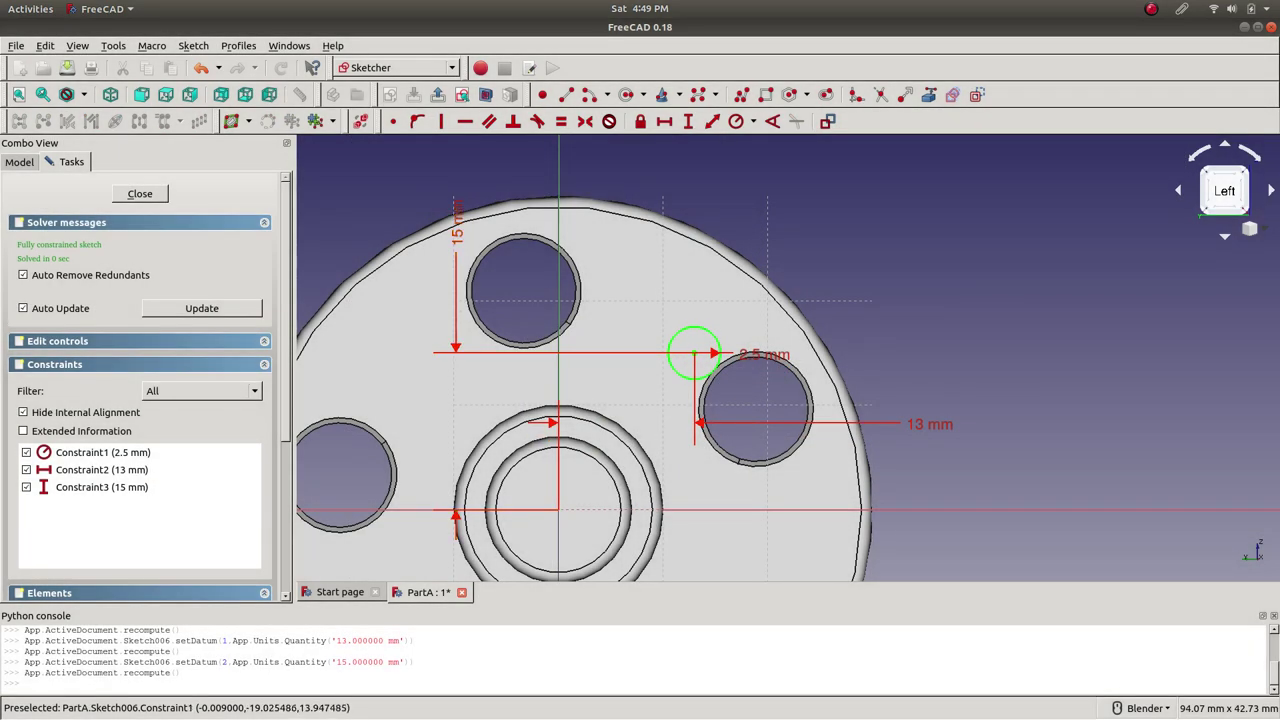
pyautogui.doubleClick(695, 390)
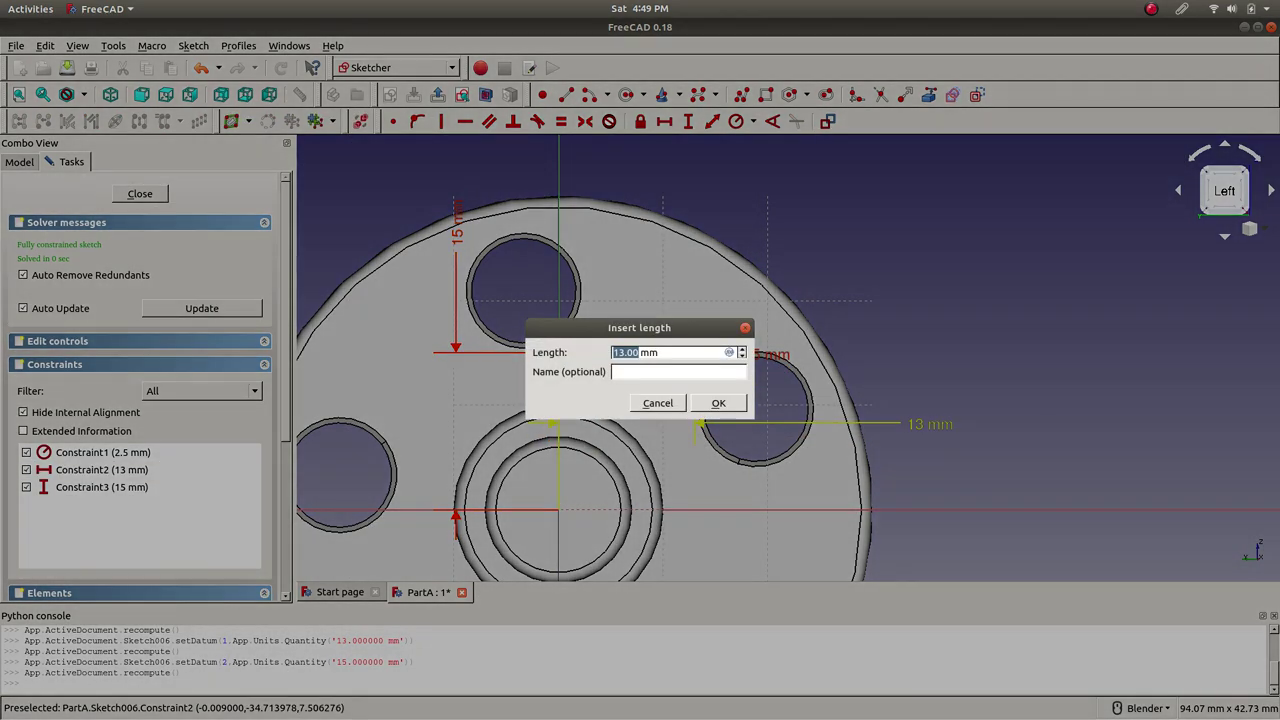
pyautogui.press('Return')
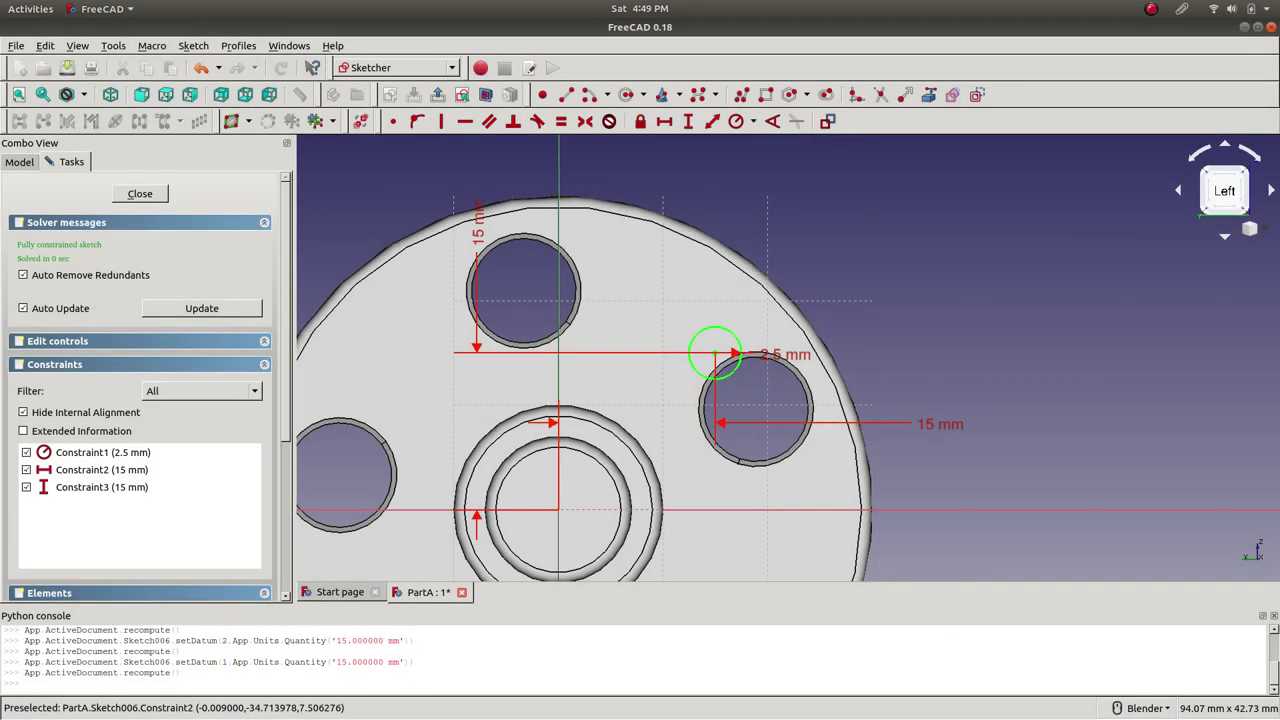
# - Place the vertical dimension beside the disc and the horizontal one above it, and set the horizontal distance to 14 mm
pyautogui.moveTo(476, 226); pyautogui.dragTo(959, 298)
pyautogui.moveTo(940, 424); pyautogui.dragTo(636, 183)
pyautogui.doubleClick(637, 184)
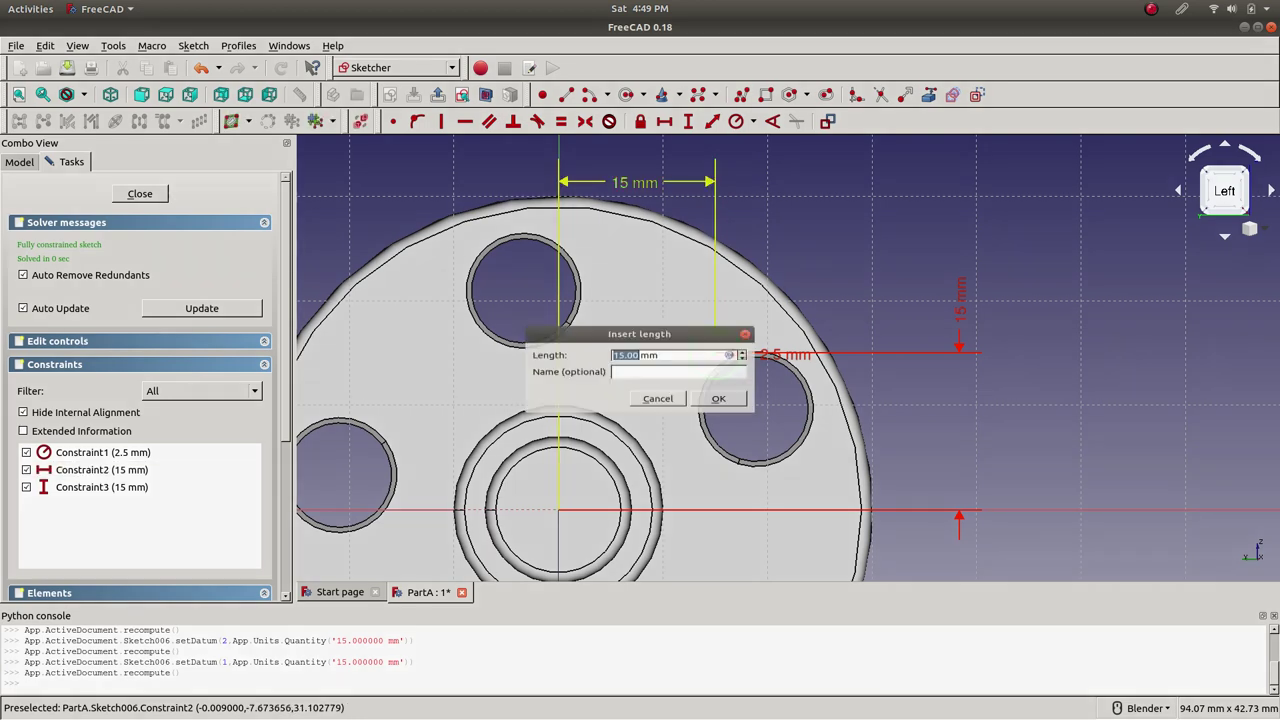
pyautogui.write('14')
pyautogui.press('Return')
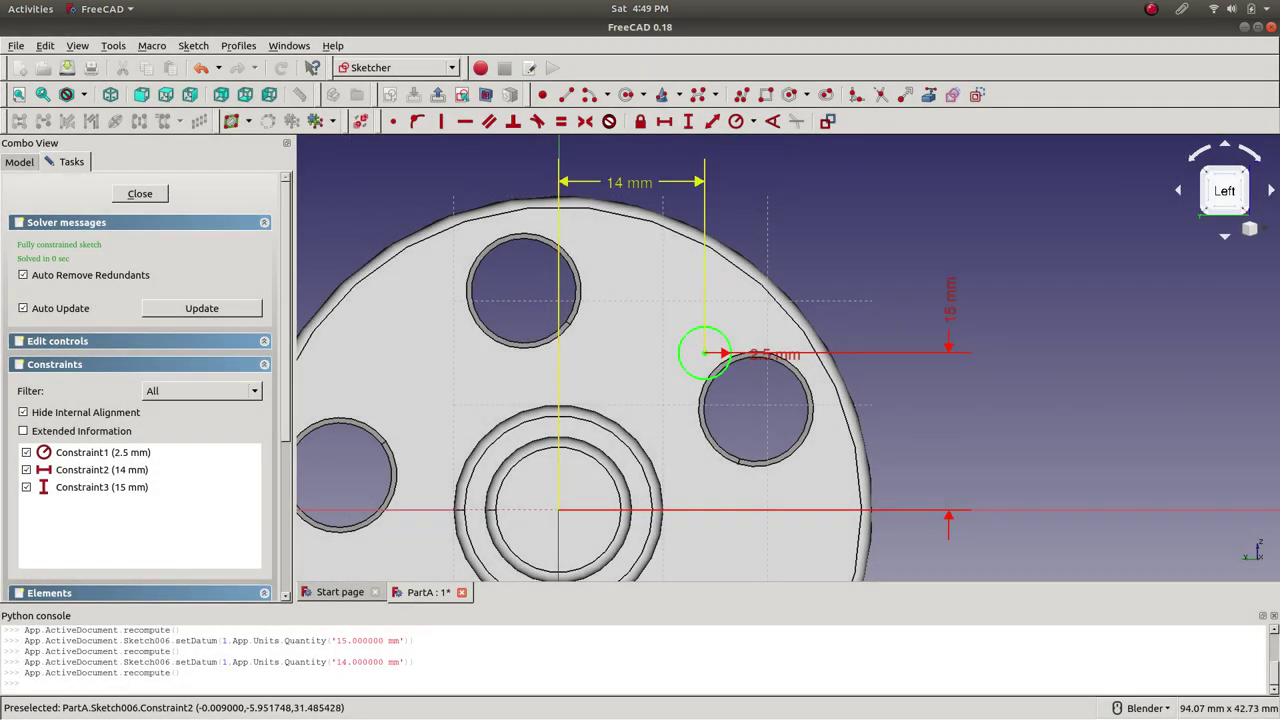
# - Reduce the circle centre's horizontal distance from the origin to 13 mm
pyautogui.doubleClick(629, 182)
pyautogui.write('13')
pyautogui.press('Return')
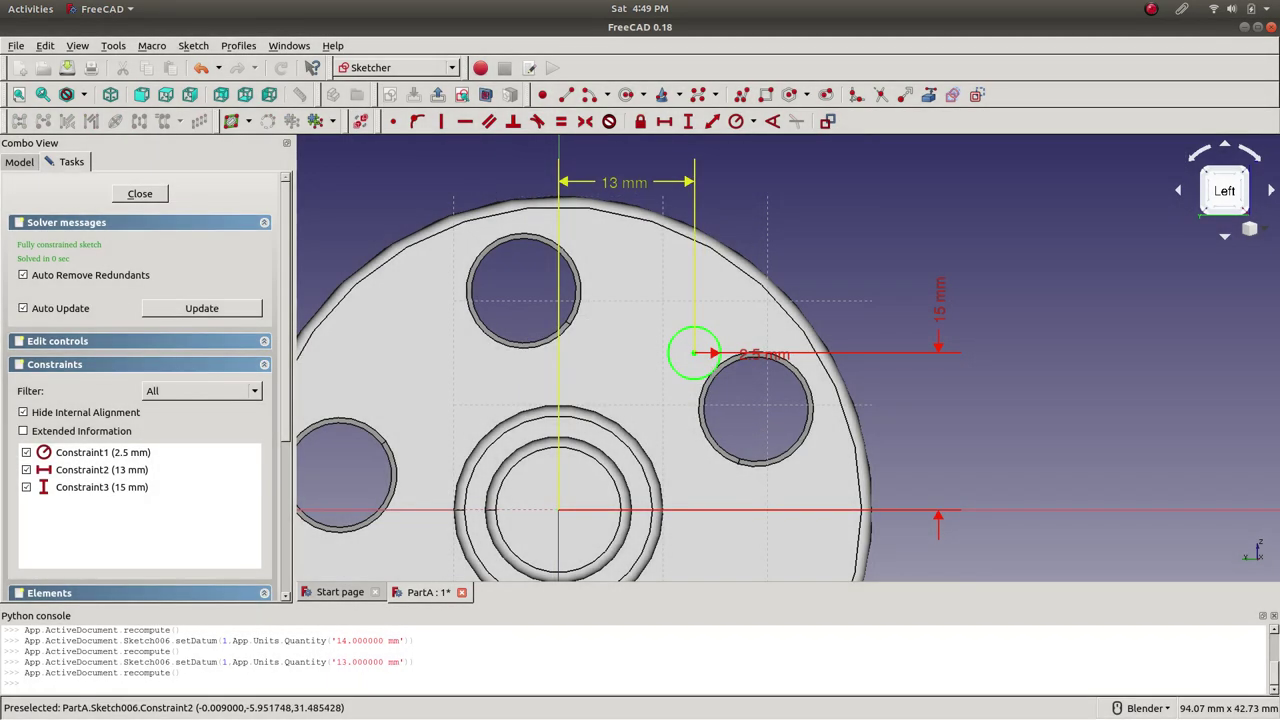
# - Centre the vertical dimension's label between its arrows and set the circle's vertical distance to 18 mm
pyautogui.moveTo(943, 311); pyautogui.dragTo(943, 430)
pyautogui.doubleClick(943, 430)
pyautogui.doubleClick(944, 430)
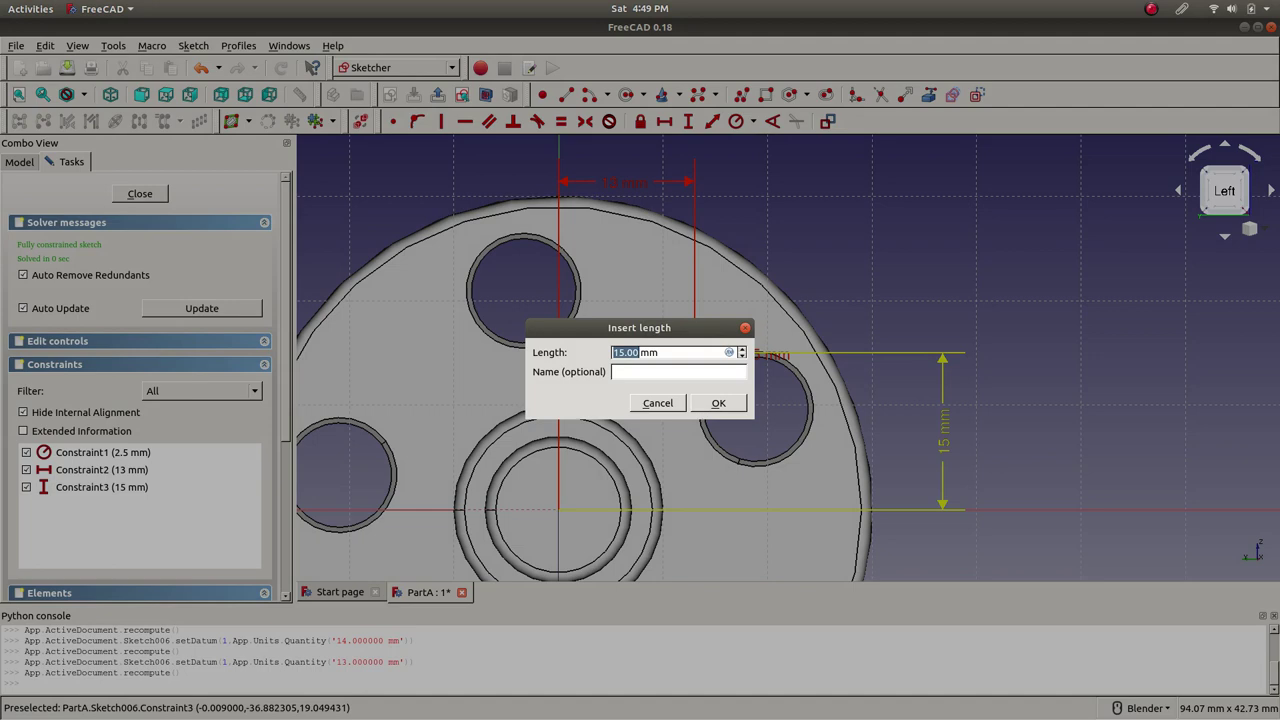
pyautogui.write('18')
pyautogui.press('Return')
# - Move the horizontal dimension closer to the circle and set its distance to 12 mm
pyautogui.moveTo(634, 152); pyautogui.dragTo(626, 215)
pyautogui.click(620, 217)
pyautogui.doubleClick(628, 216)
pyautogui.write('12')
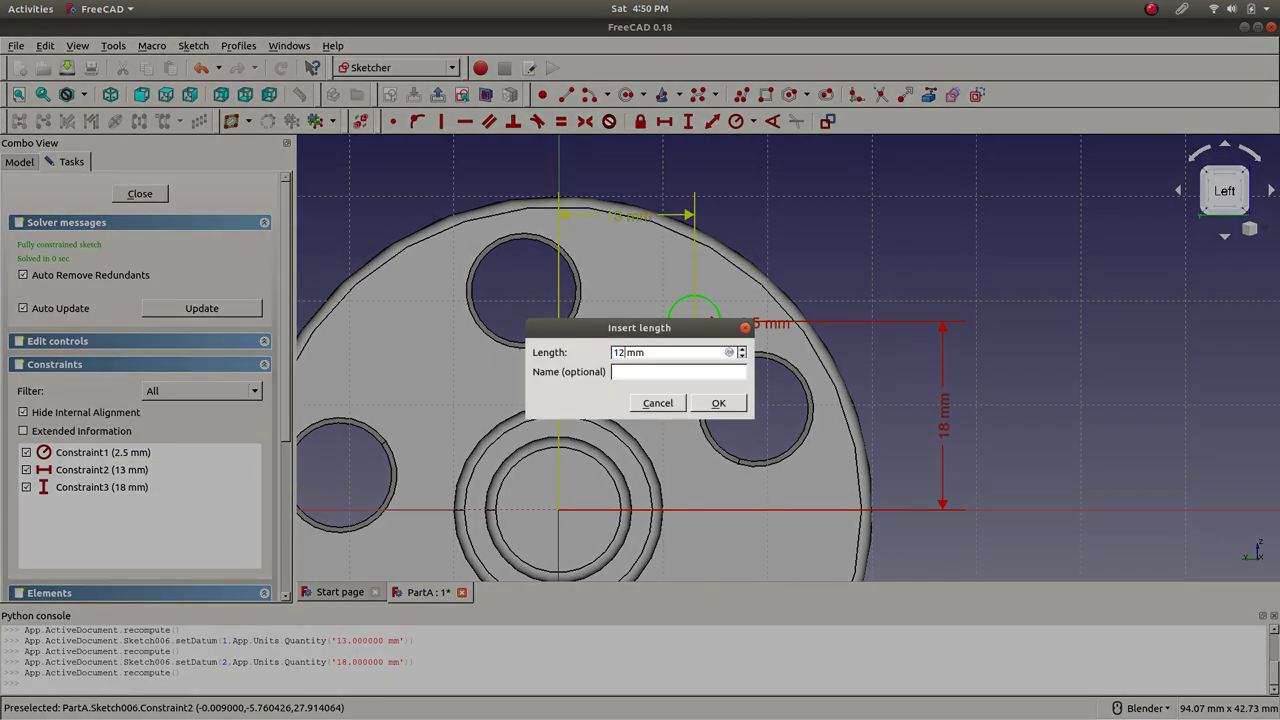
pyautogui.press('Return')
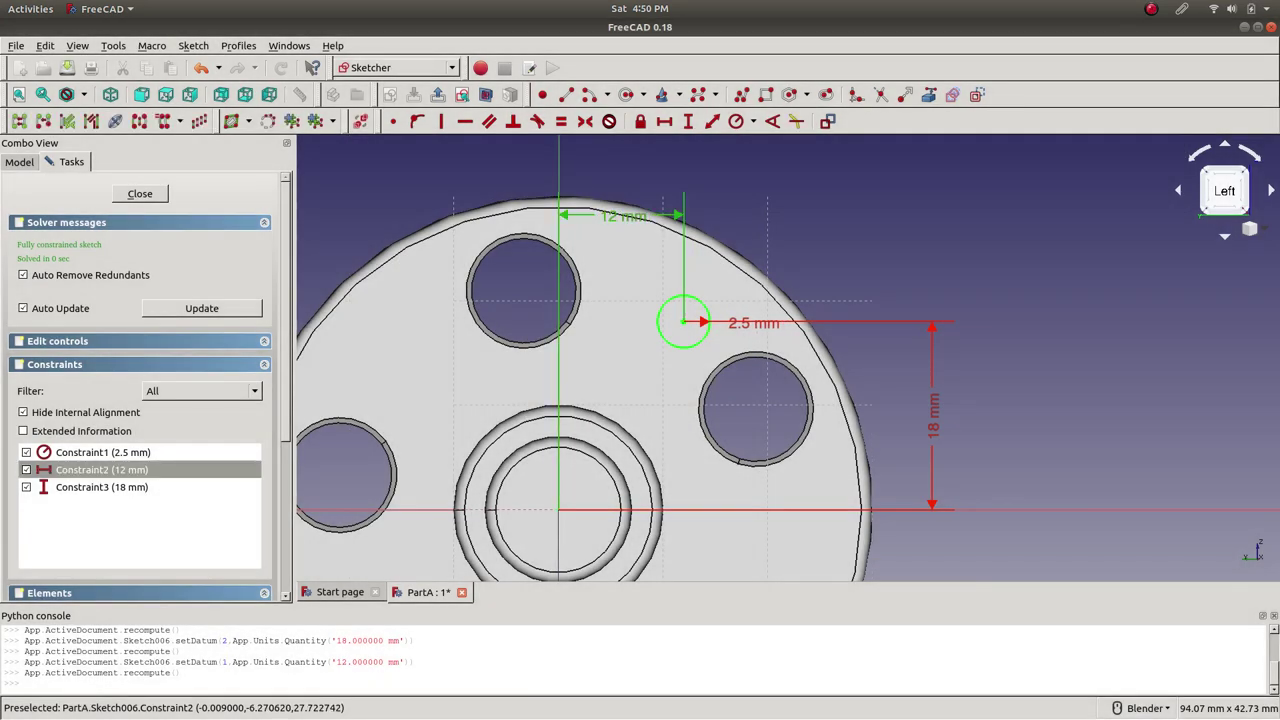
# - Change the circle's horizontal distance from the origin to 10 mm
pyautogui.doubleClick(628, 216)
pyautogui.write('10')
pyautogui.press('Return')
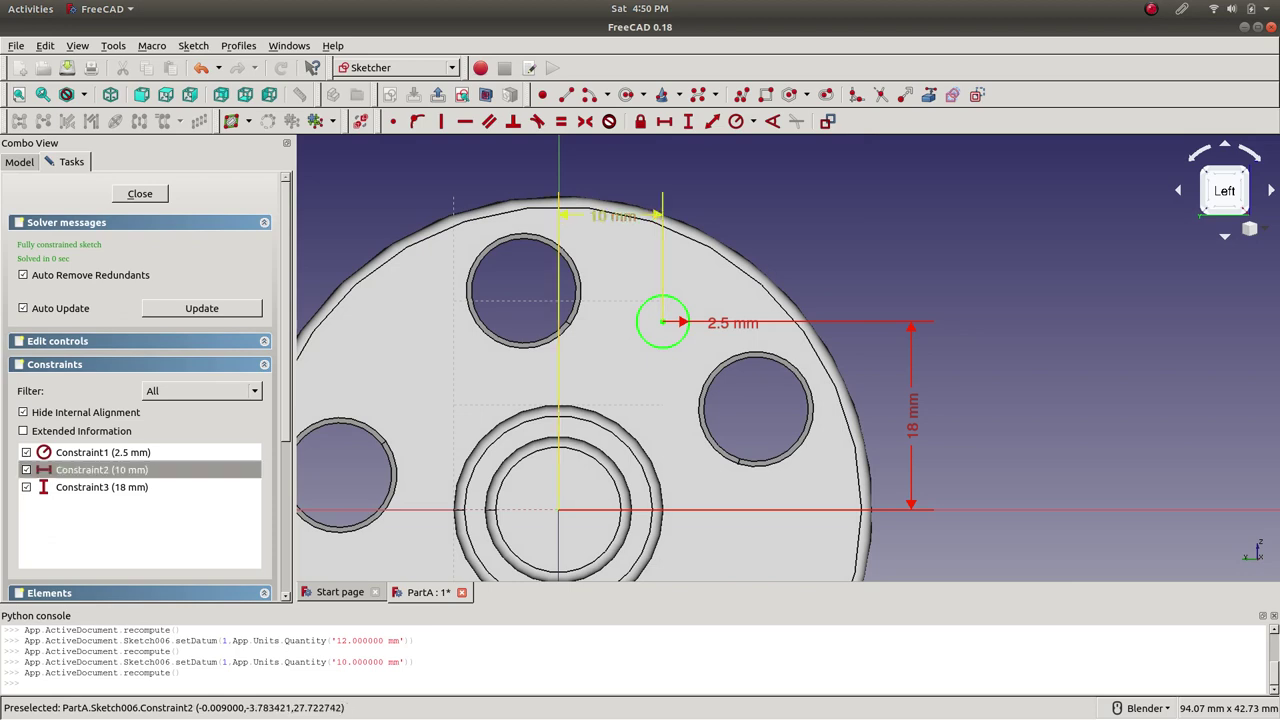
# - Set the circle's horizontal distance from the origin to 8 mm
pyautogui.doubleClick(612, 216)
pyautogui.write('8')
pyautogui.press('Return')
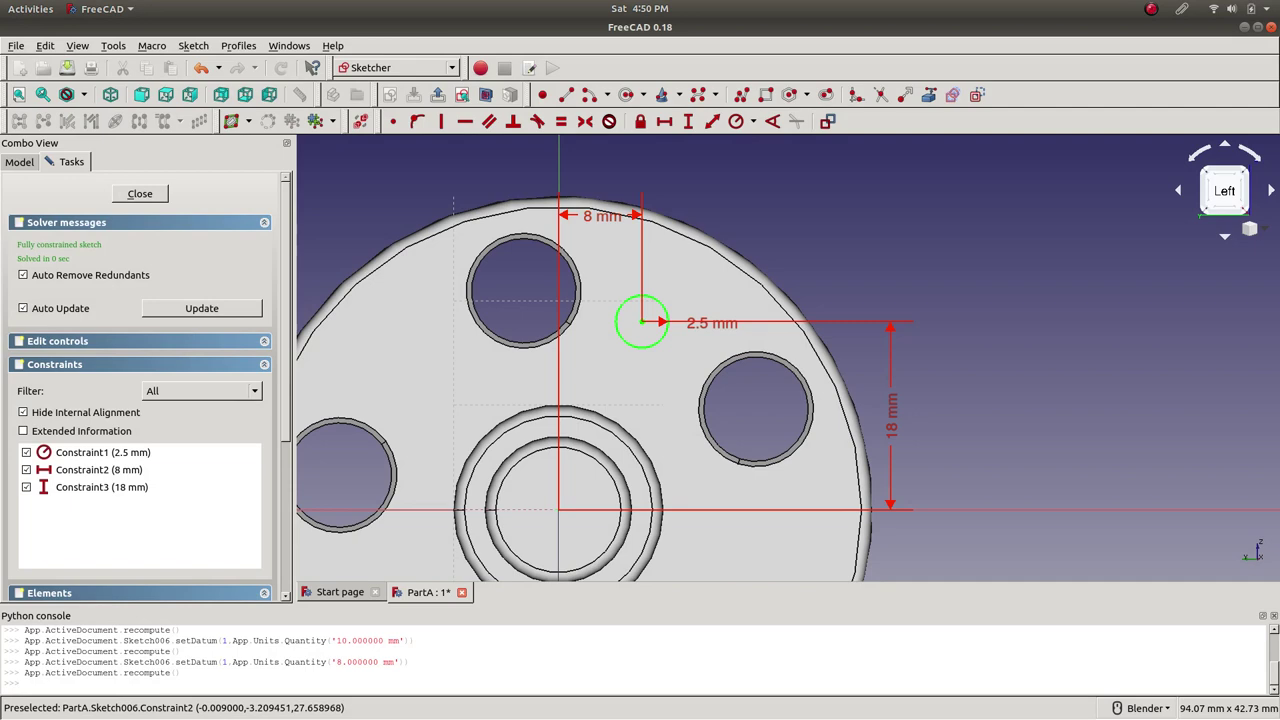
# - Set the circle's vertical distance from the origin to 12 mm
pyautogui.doubleClick(891, 415)
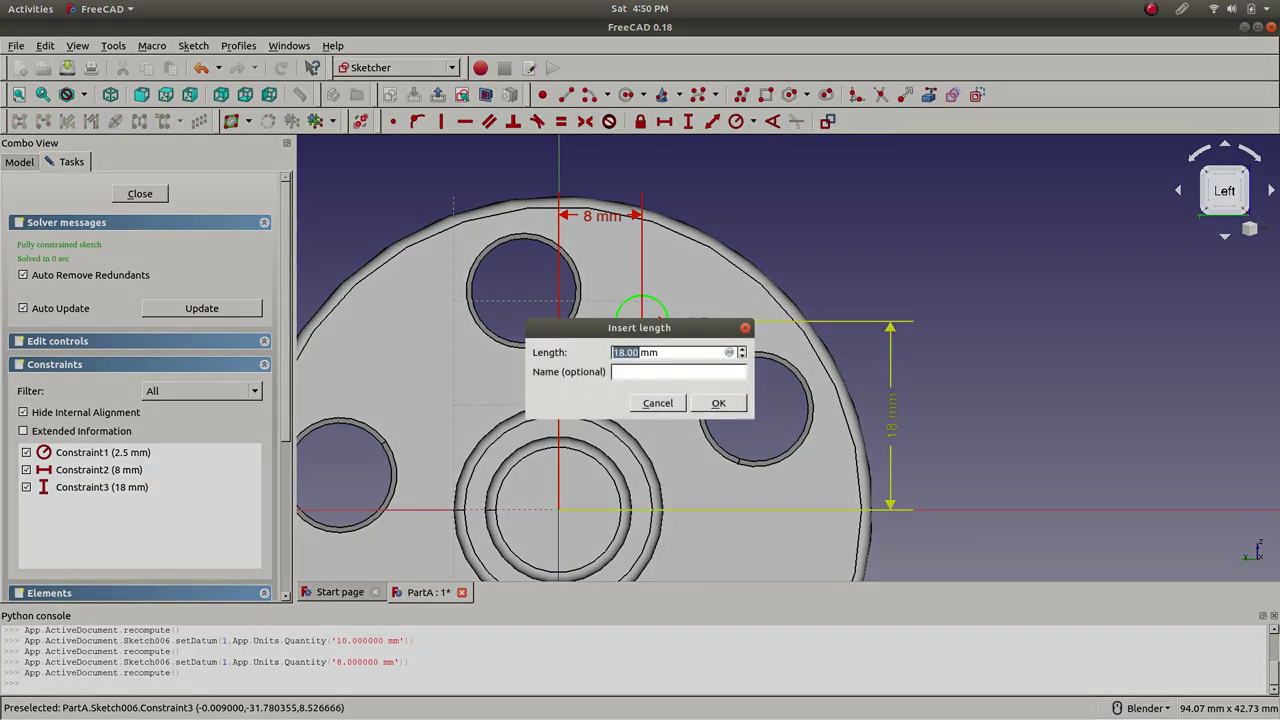
pyautogui.write('12')
pyautogui.press('Return')
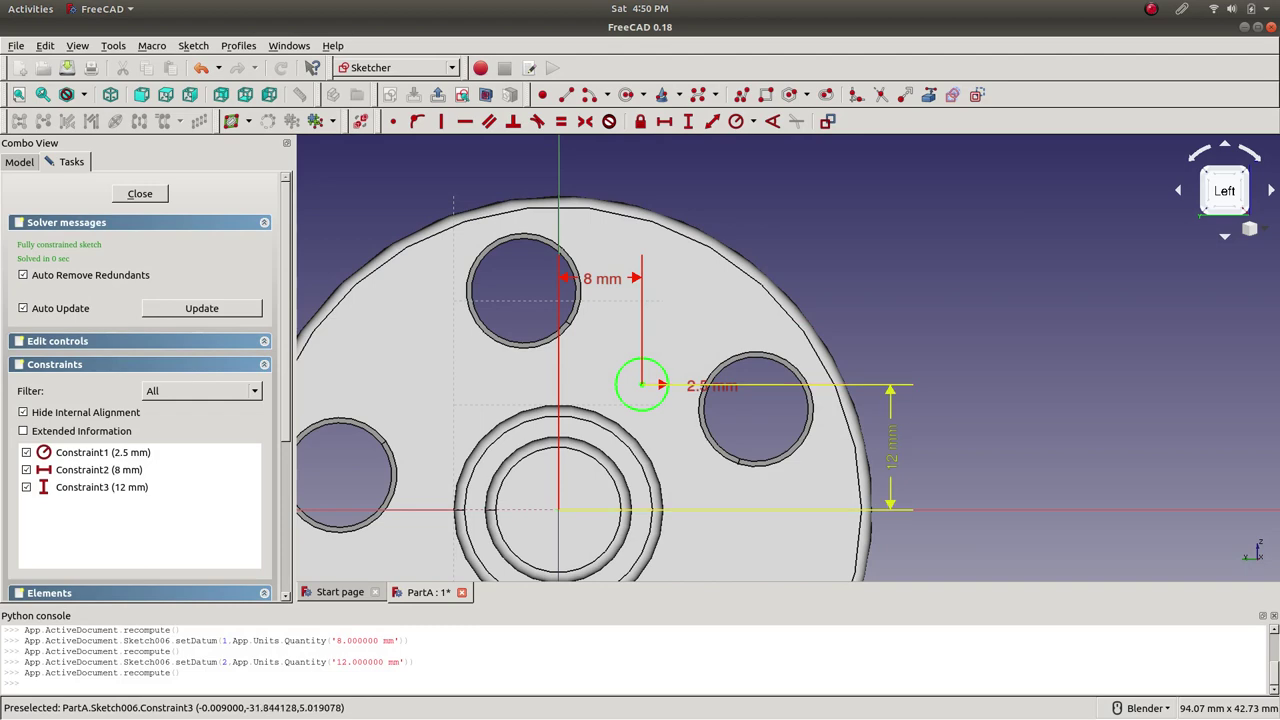
# - Set the circle's vertical distance from the origin to 14 mm and close the sketch
pyautogui.doubleClick(891, 440)
pyautogui.write('14')
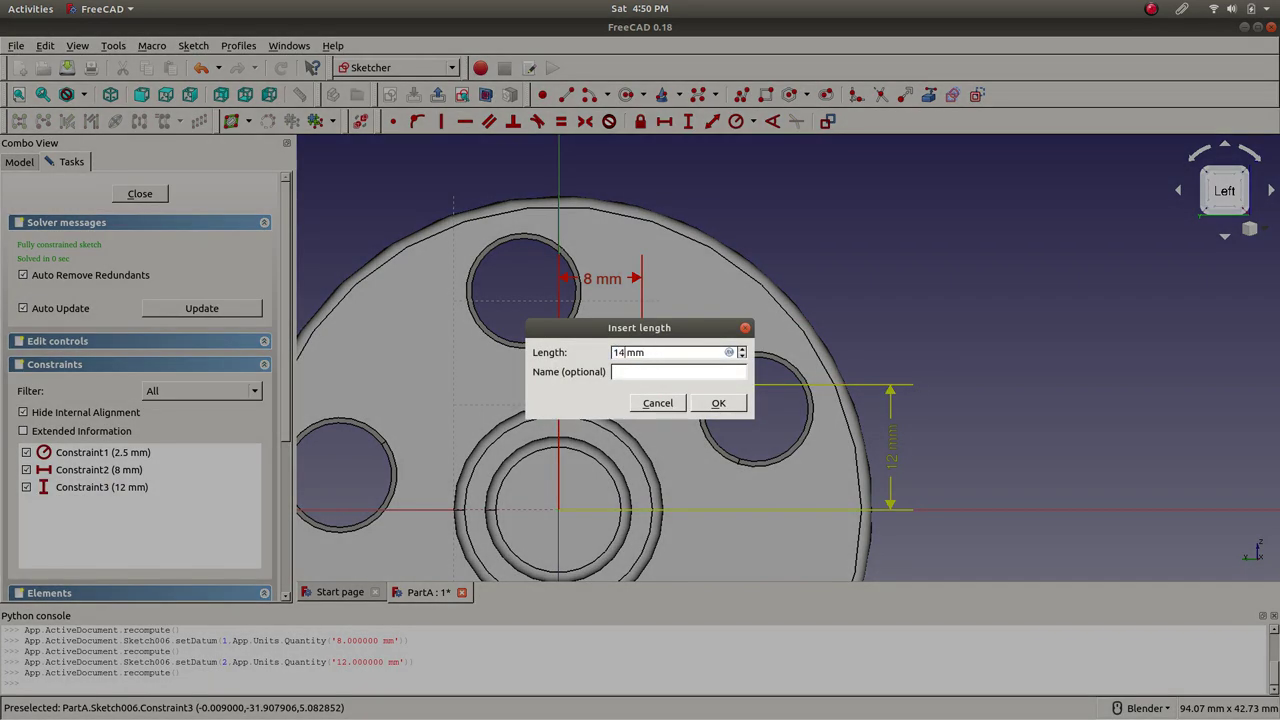
pyautogui.write('4')
pyautogui.press('Return')
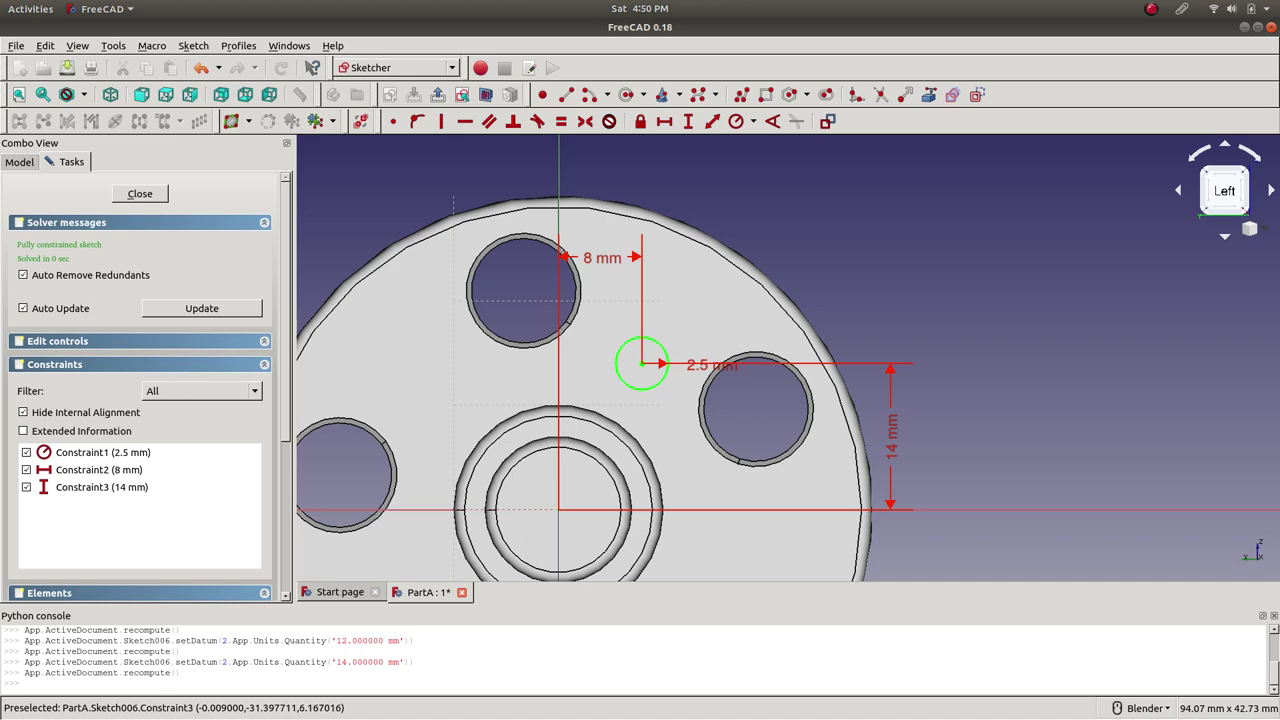
pyautogui.click(140, 193)
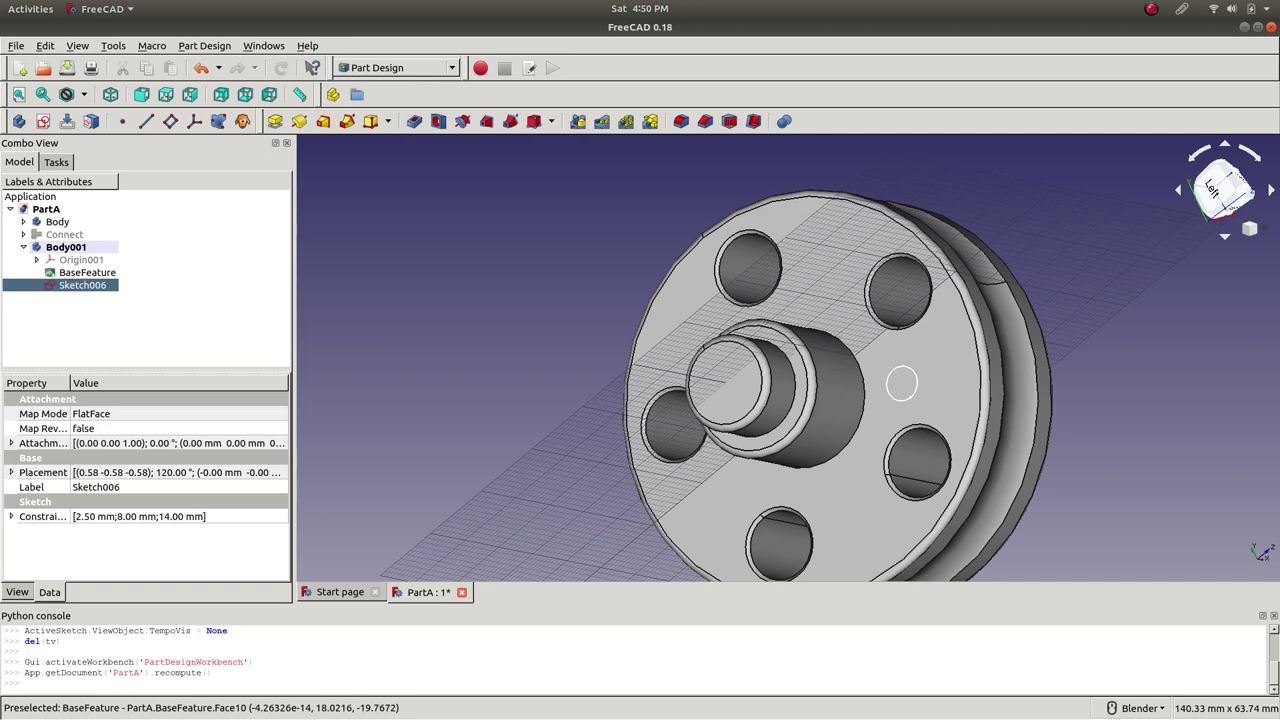
# - Start a pad of the circle sketch on the disc face and raise its length to 39 mm
pyautogui.click(275, 121)
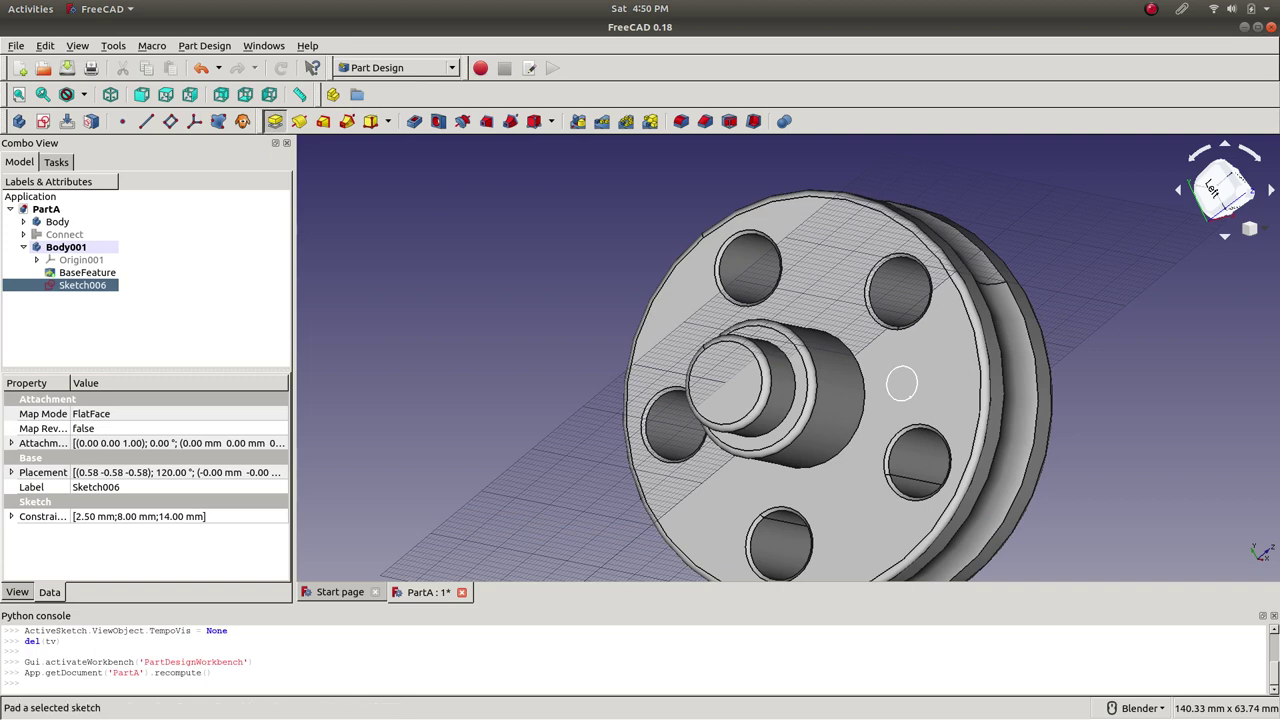
pyautogui.scroll(3, 885, 455)
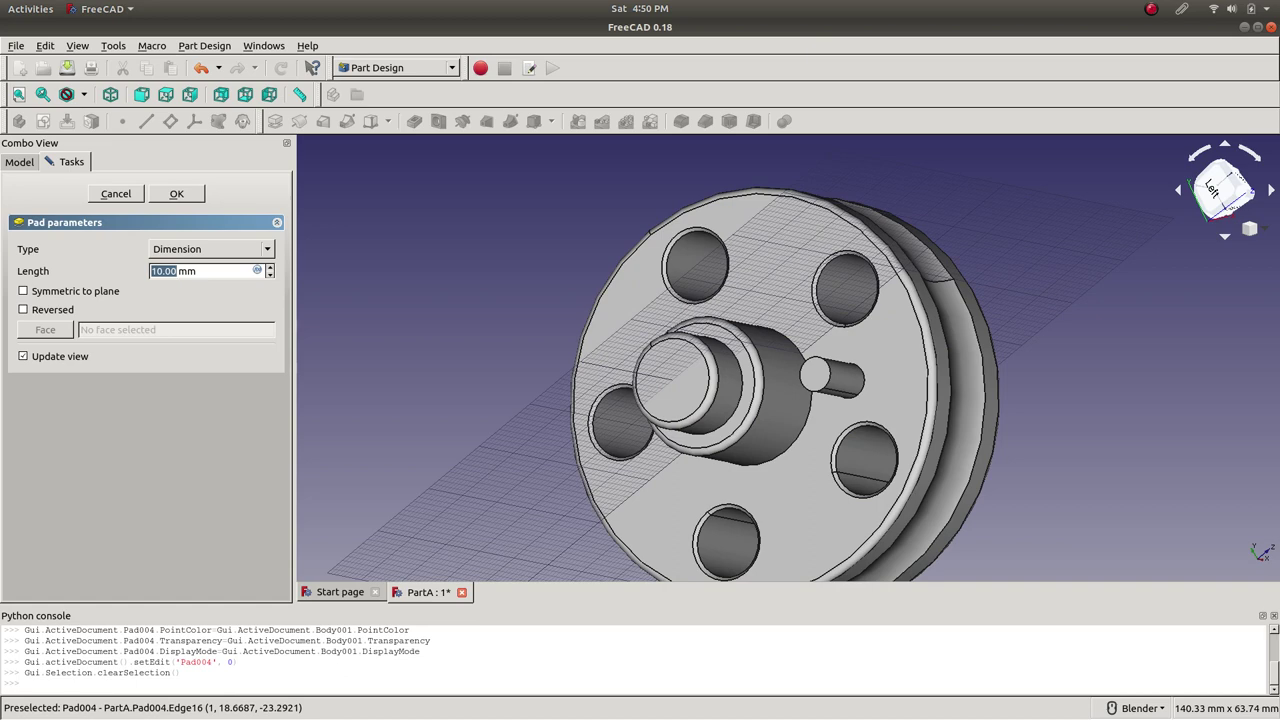
pyautogui.press('Up')
pyautogui.press('Up')
pyautogui.press('Up')
pyautogui.press('Up')
pyautogui.press('Up')
pyautogui.press('Up')
pyautogui.press('Up')
pyautogui.press('Up')
pyautogui.press('Up')
pyautogui.press('Up')
pyautogui.press('Up')
pyautogui.press('Up')
pyautogui.press('Up')
pyautogui.press('Up')
pyautogui.press('Up')
pyautogui.press('Up')
pyautogui.press('Up')
pyautogui.press('Up')
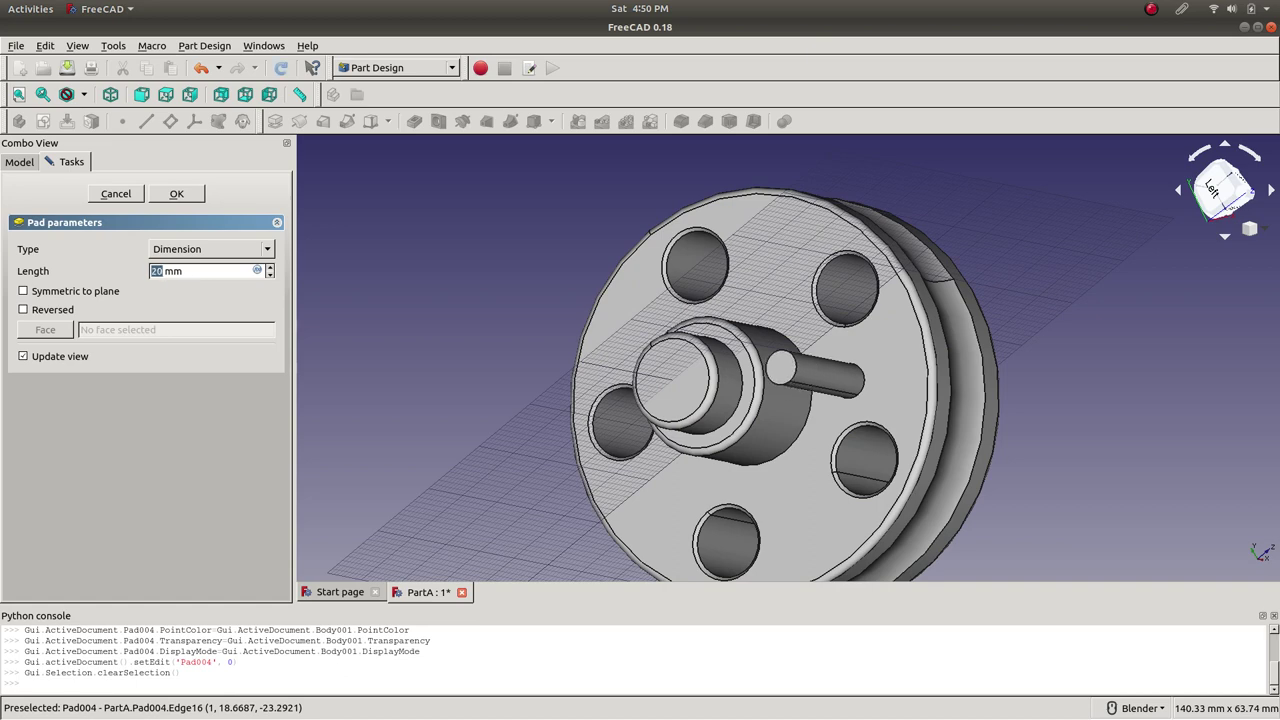
pyautogui.press('Up')
pyautogui.press('Up')
pyautogui.press('Up')
pyautogui.press('Up')
pyautogui.press('Up')
pyautogui.press('Up')
pyautogui.press('Up')
pyautogui.press('Up')
pyautogui.press('Up')
pyautogui.press('Up')
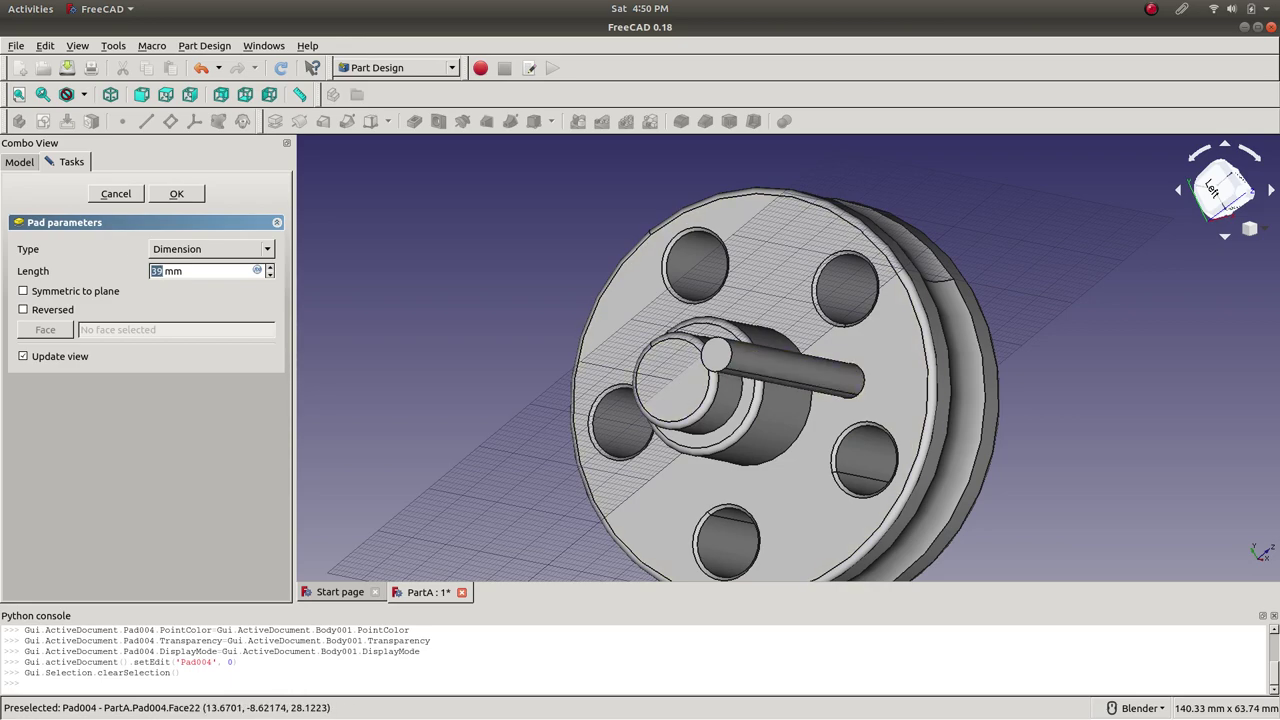
# - Set the peg's pad length to 25 mm and accept the pad
pyautogui.click(1214, 190)
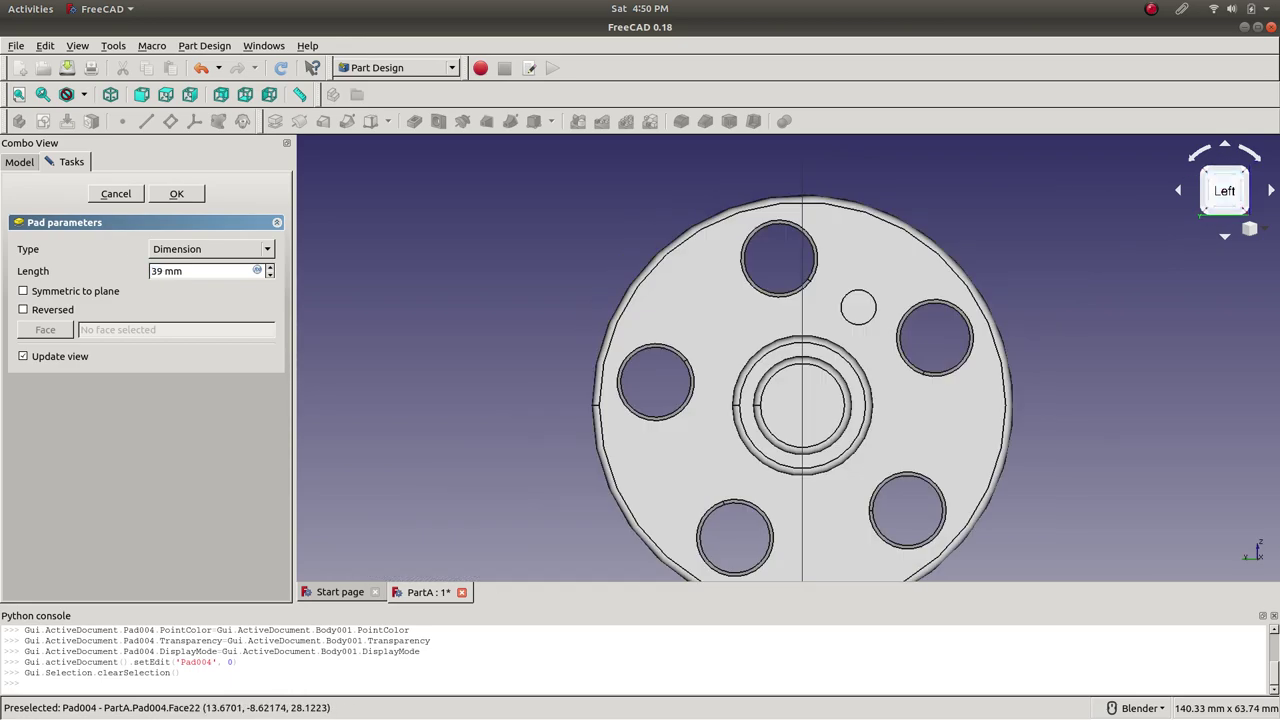
pyautogui.press('1')
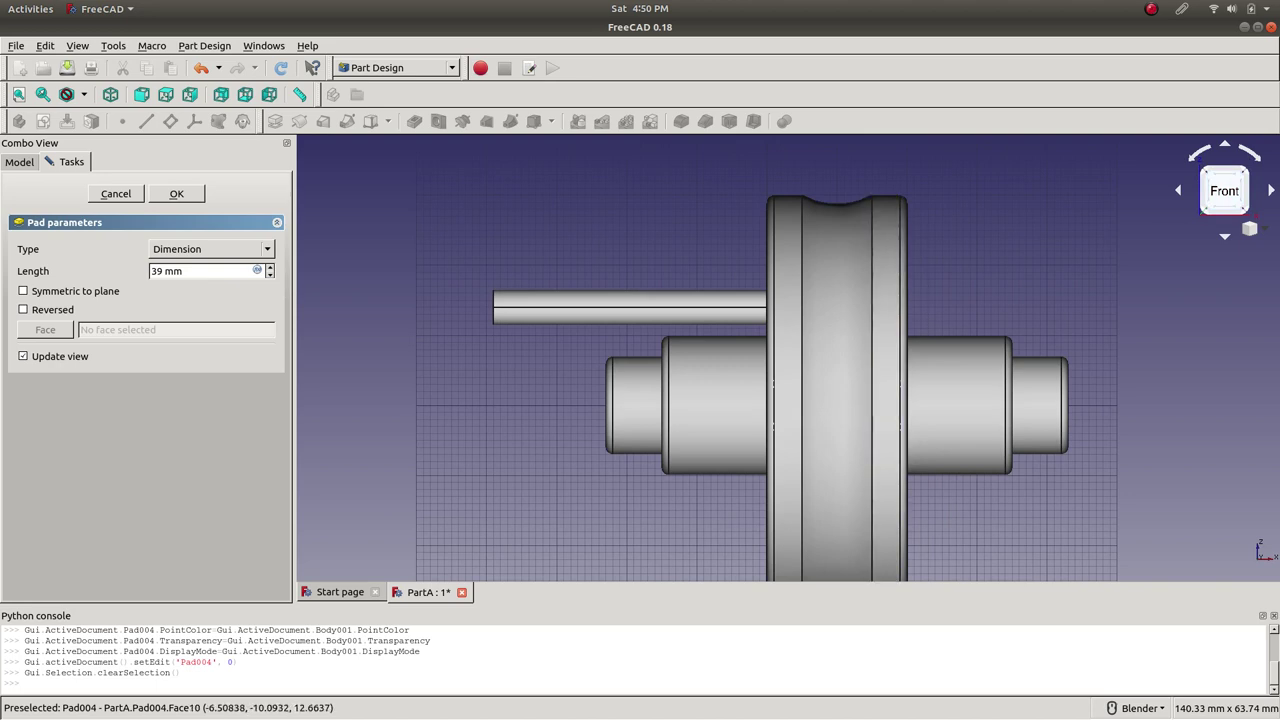
pyautogui.press('Down')
pyautogui.press('Down')
pyautogui.press('Down')
pyautogui.press('Down')
pyautogui.press('Down')
pyautogui.press('Down')
pyautogui.press('Down')
pyautogui.press('Down')
pyautogui.press('Down')
pyautogui.press('Down')
pyautogui.press('Down')
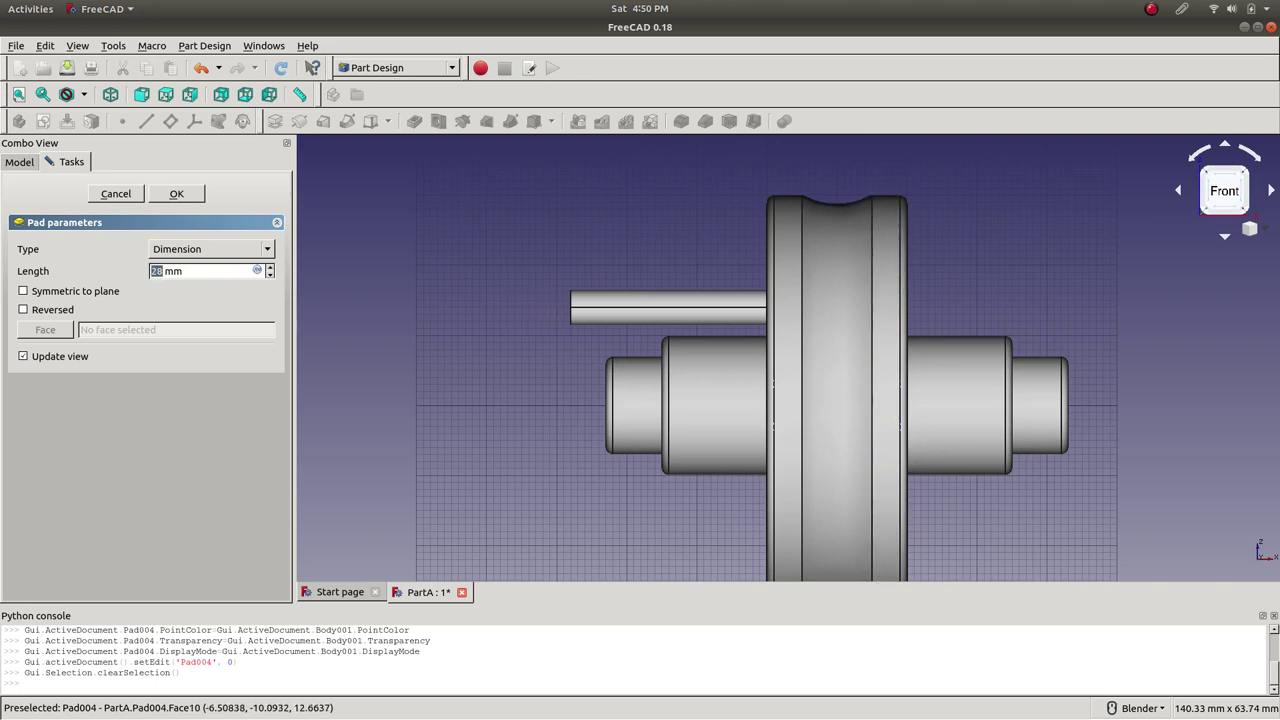
pyautogui.press('Down')
pyautogui.press('Up')
pyautogui.press('Up')
pyautogui.press('Return')
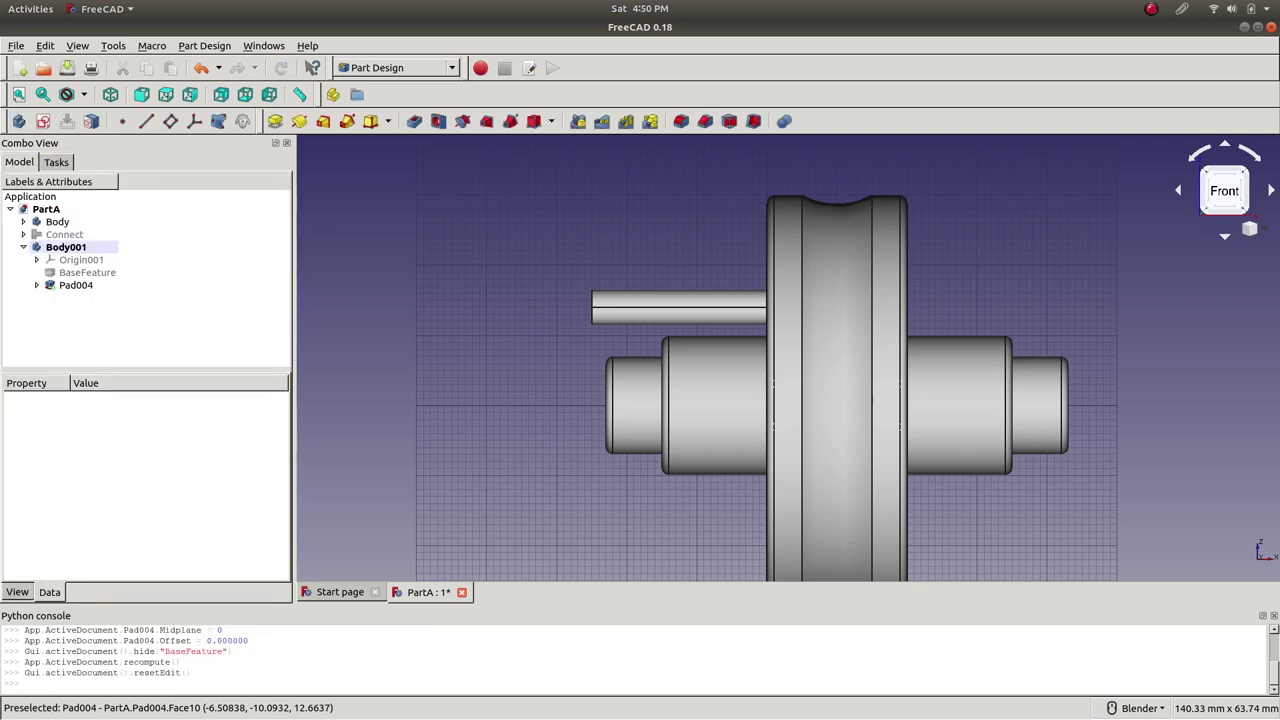
# - Polar-pattern the peg around the normal sketch axis with 5 occurrences over 360° and save the document
pyautogui.press('0')
pyautogui.press('6')
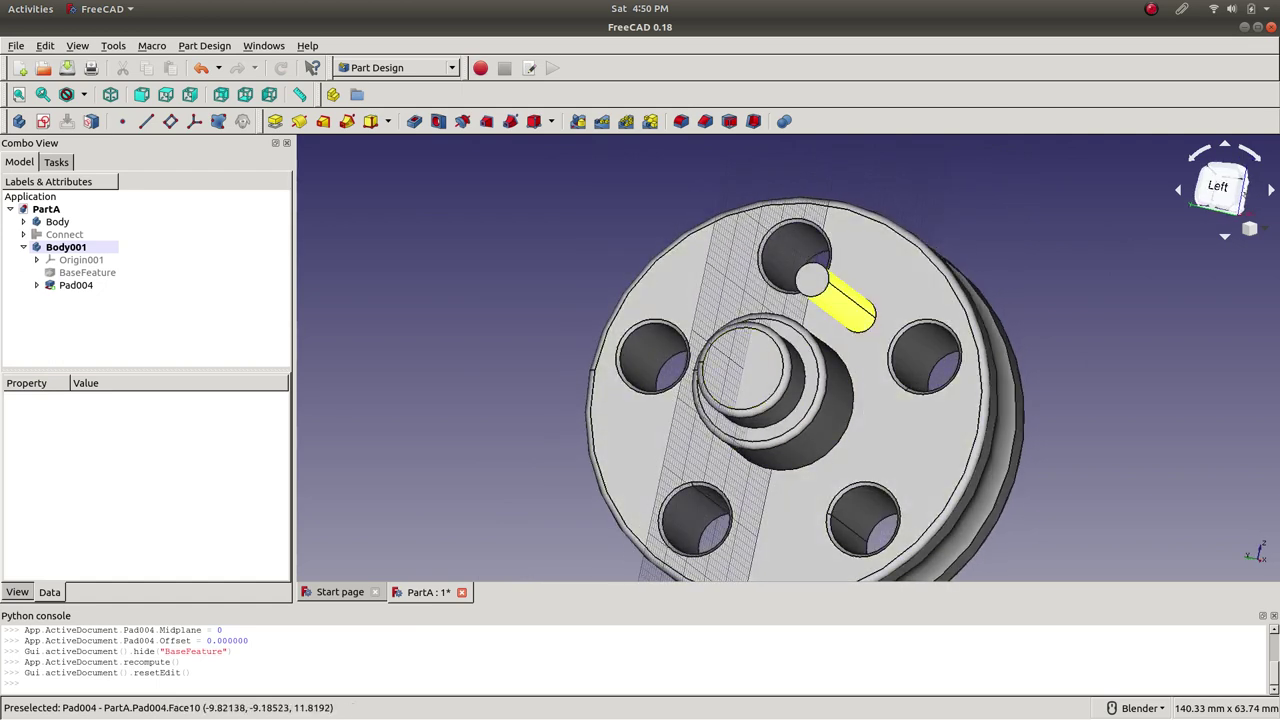
pyautogui.click(76, 285)
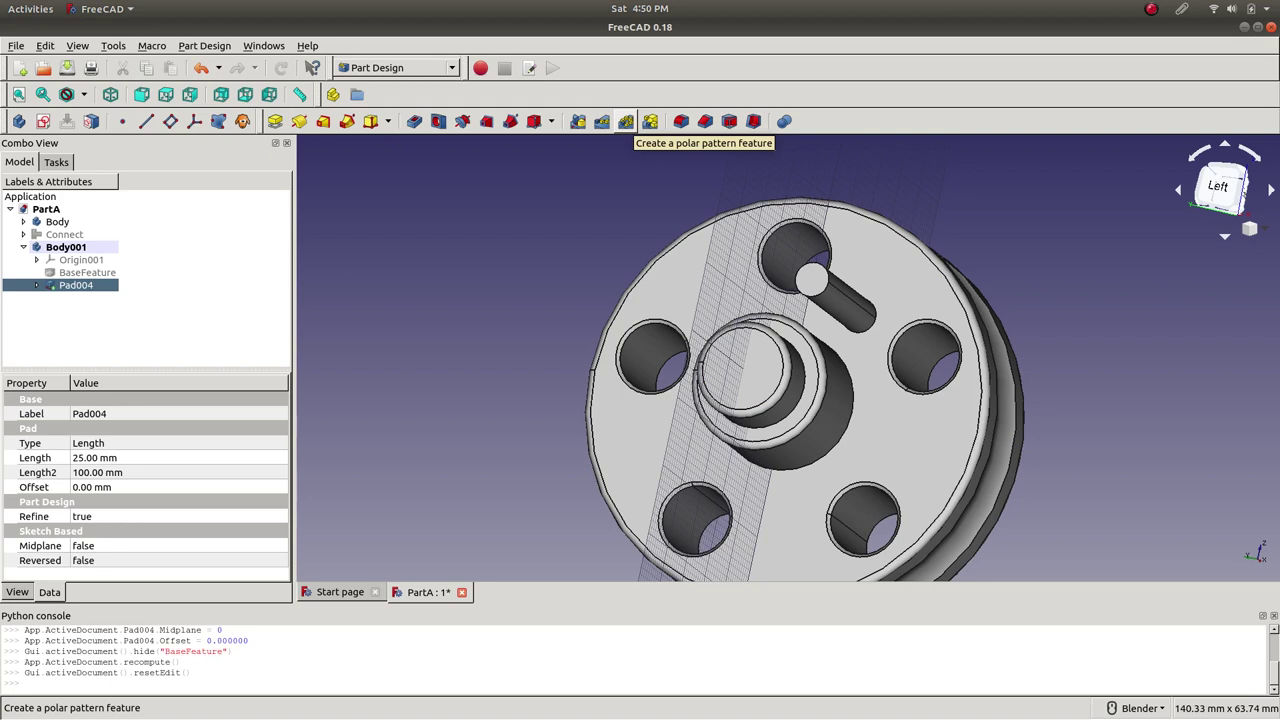
pyautogui.click(625, 121)
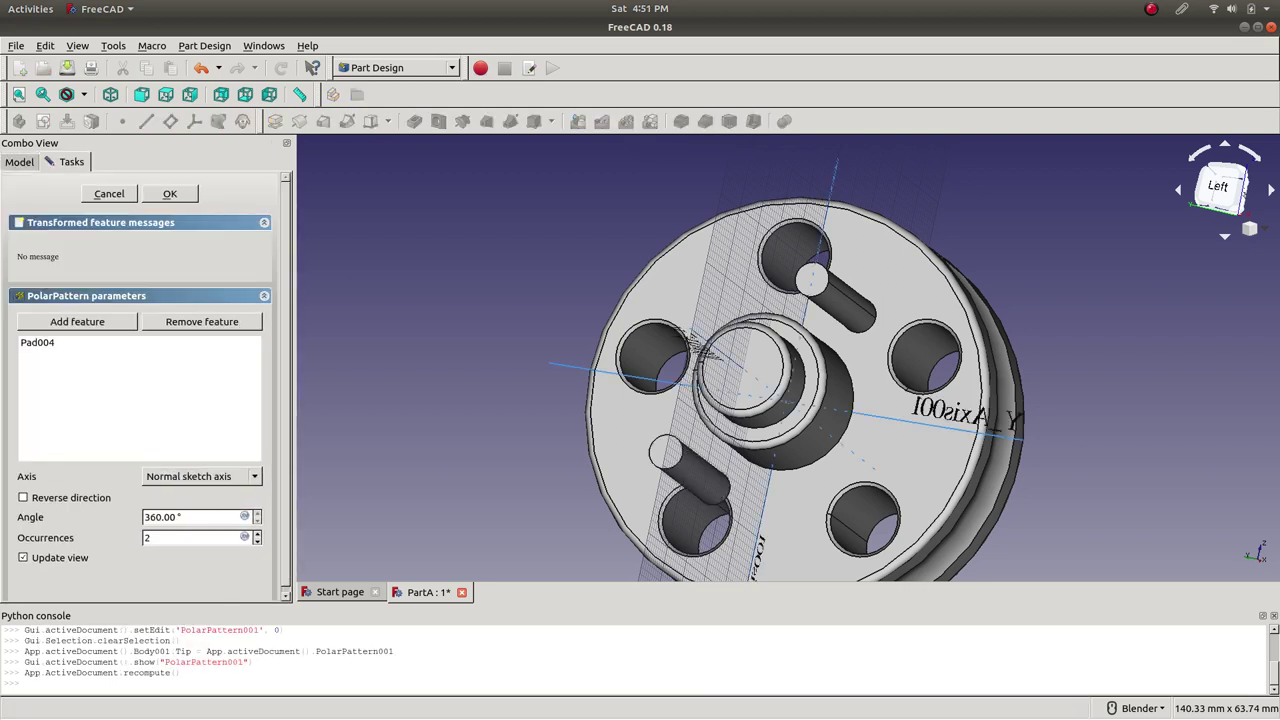
pyautogui.press('Up')
pyautogui.press('Up')
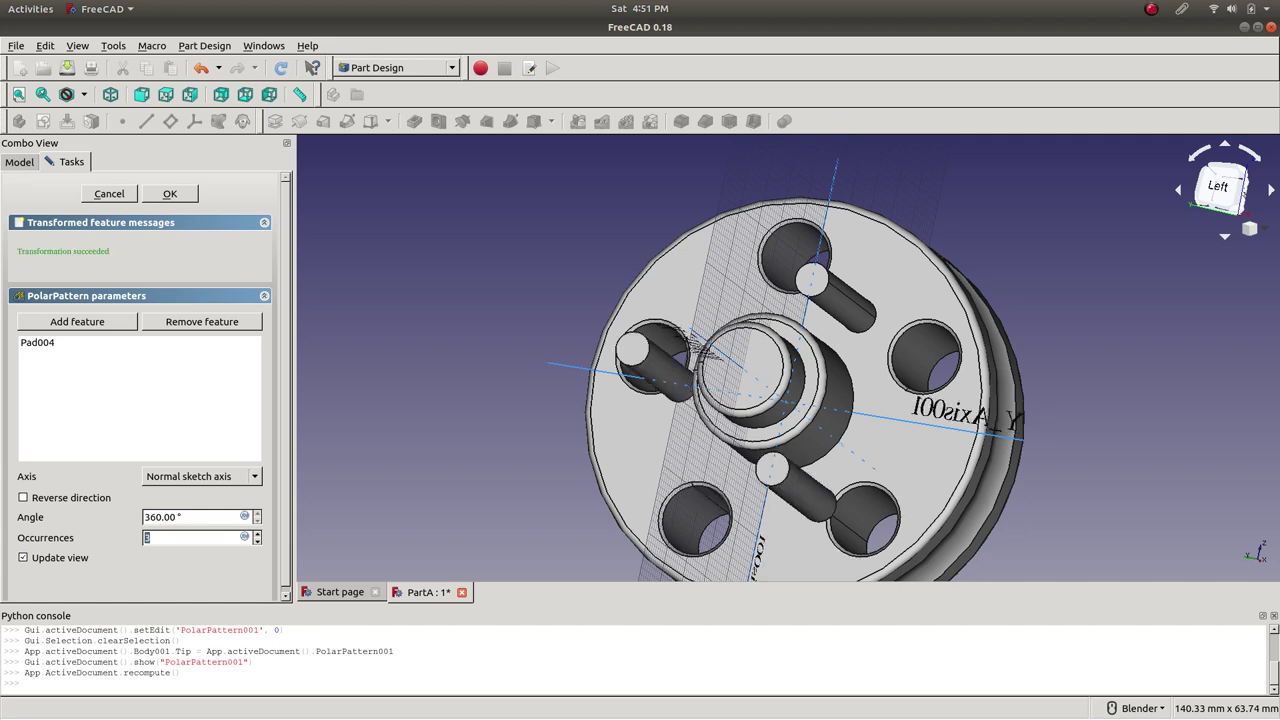
pyautogui.press('Up')
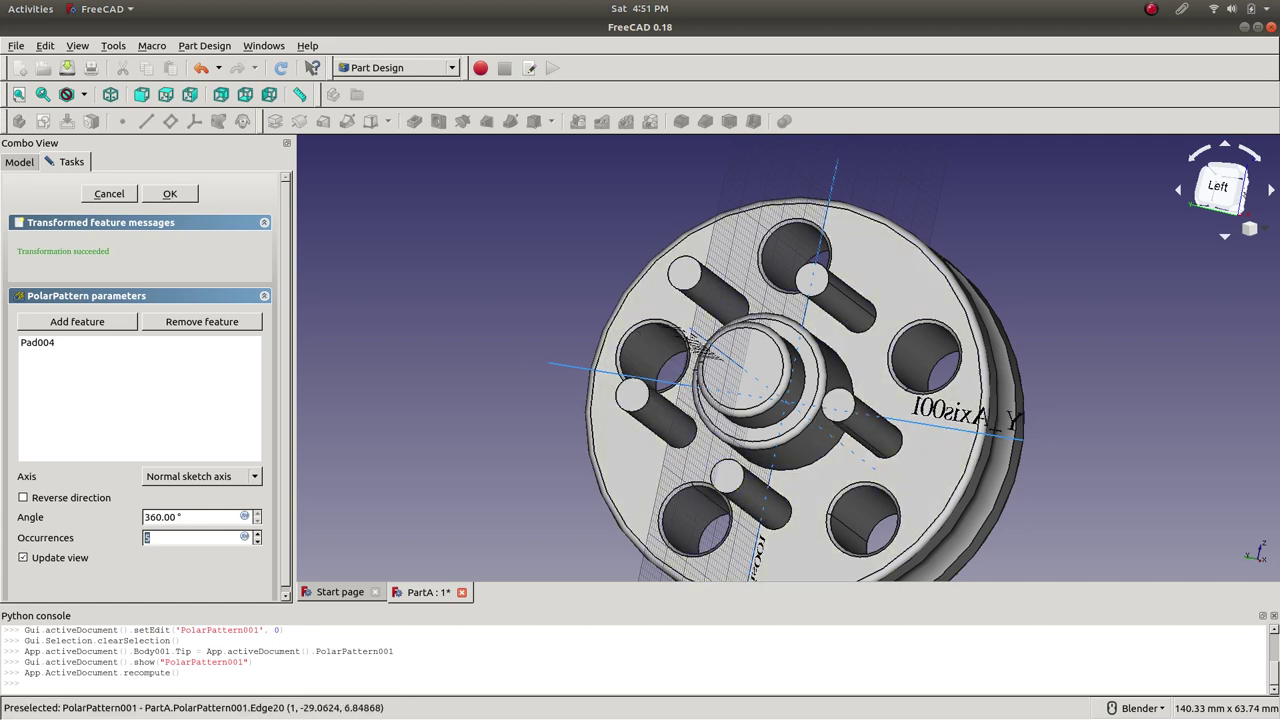
pyautogui.click(1243, 192)
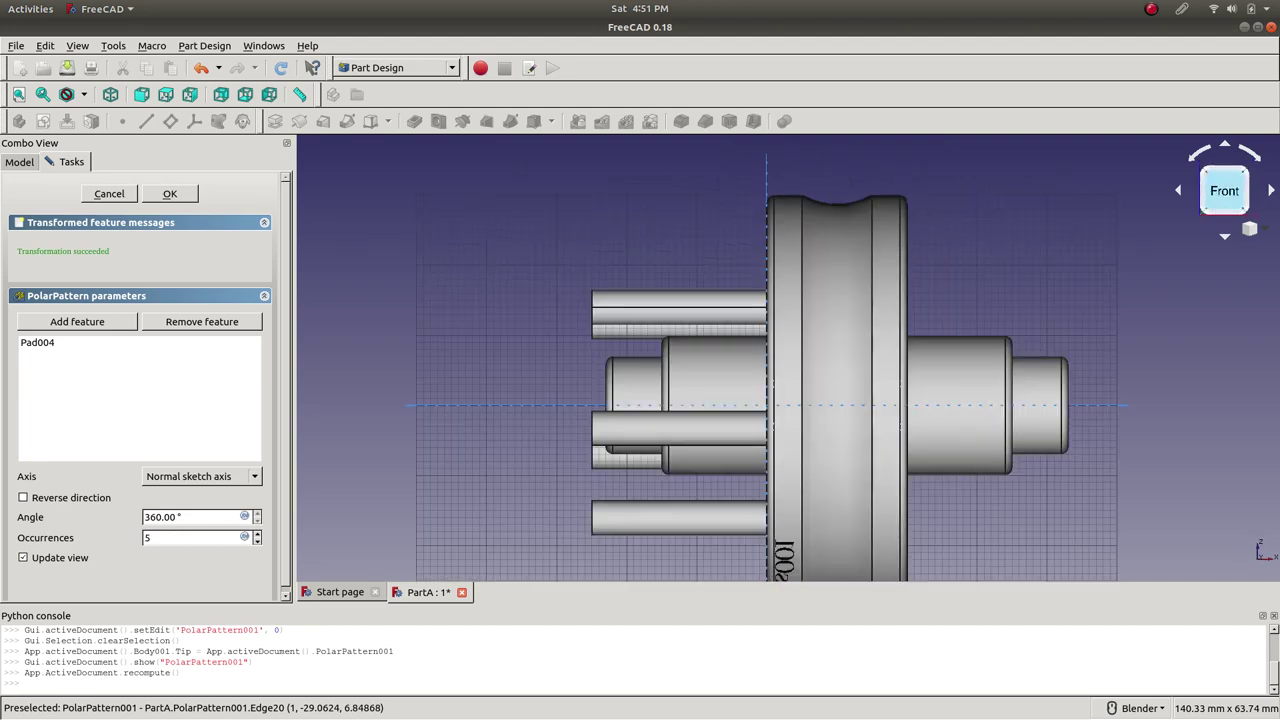
pyautogui.press('6')
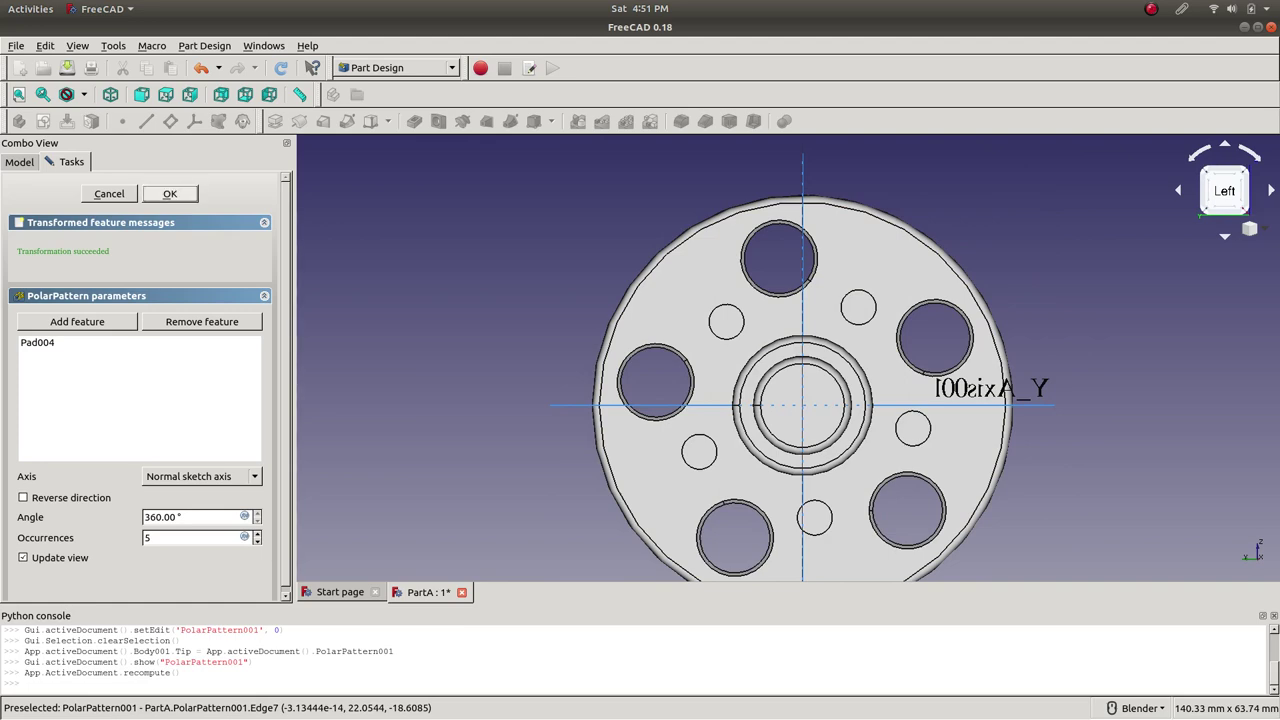
pyautogui.click(170, 193)
pyautogui.moveTo(1006, 384); pyautogui.dragTo(778, 406, button='middle')
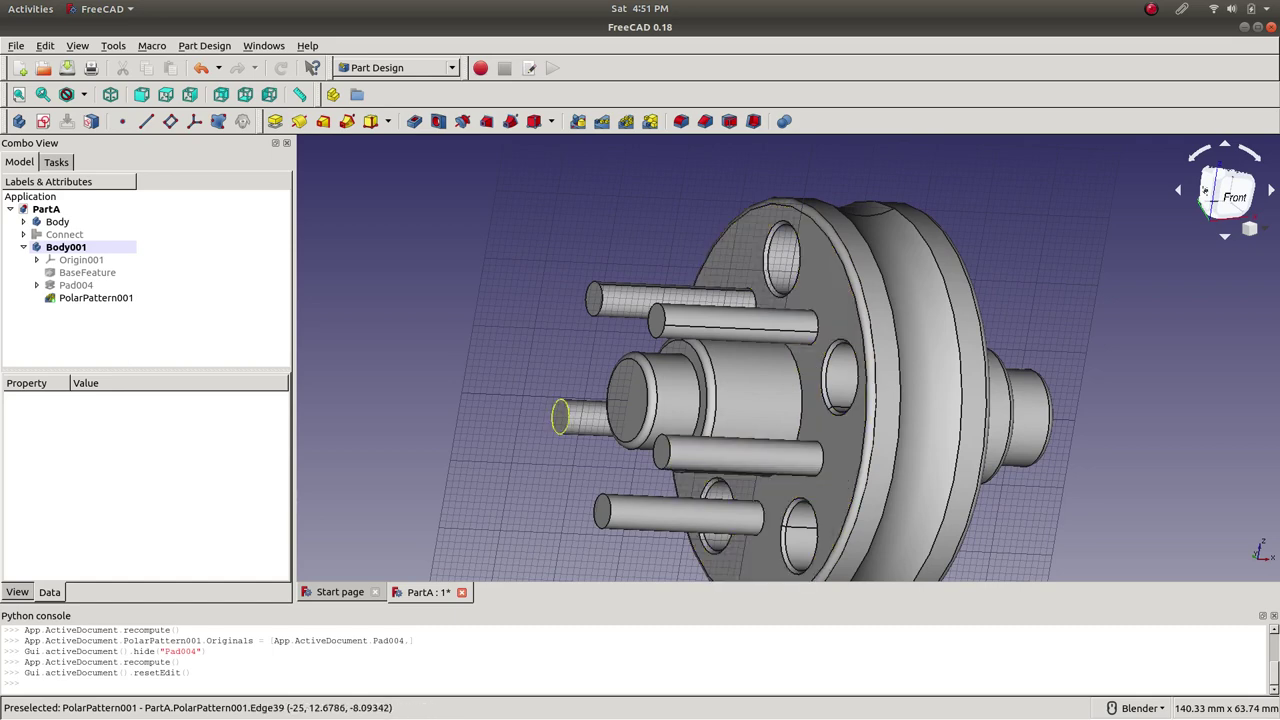
pyautogui.hotkey('ctrl', 's')
# - Chamfer the outer end edges of all five pegs by 1 mm and save the document
pyautogui.scroll(-3, 560, 410)
pyautogui.scroll(3, 560, 410)
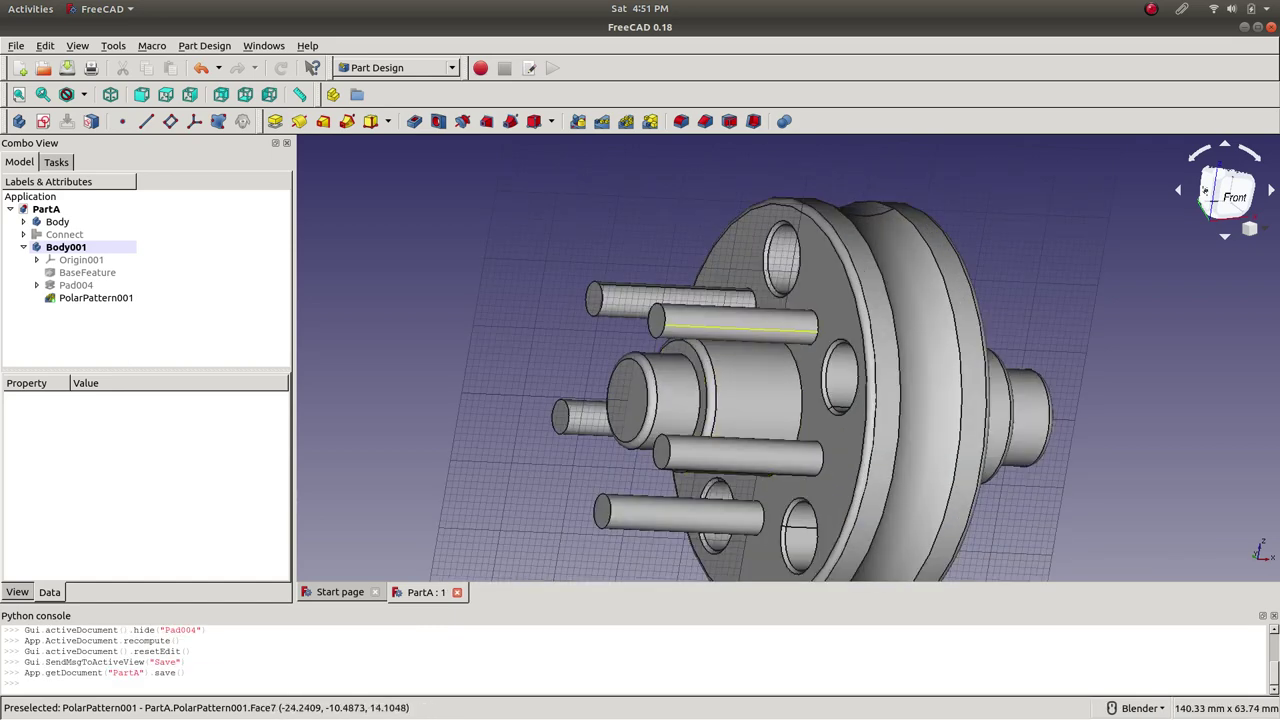
pyautogui.click(655, 320)
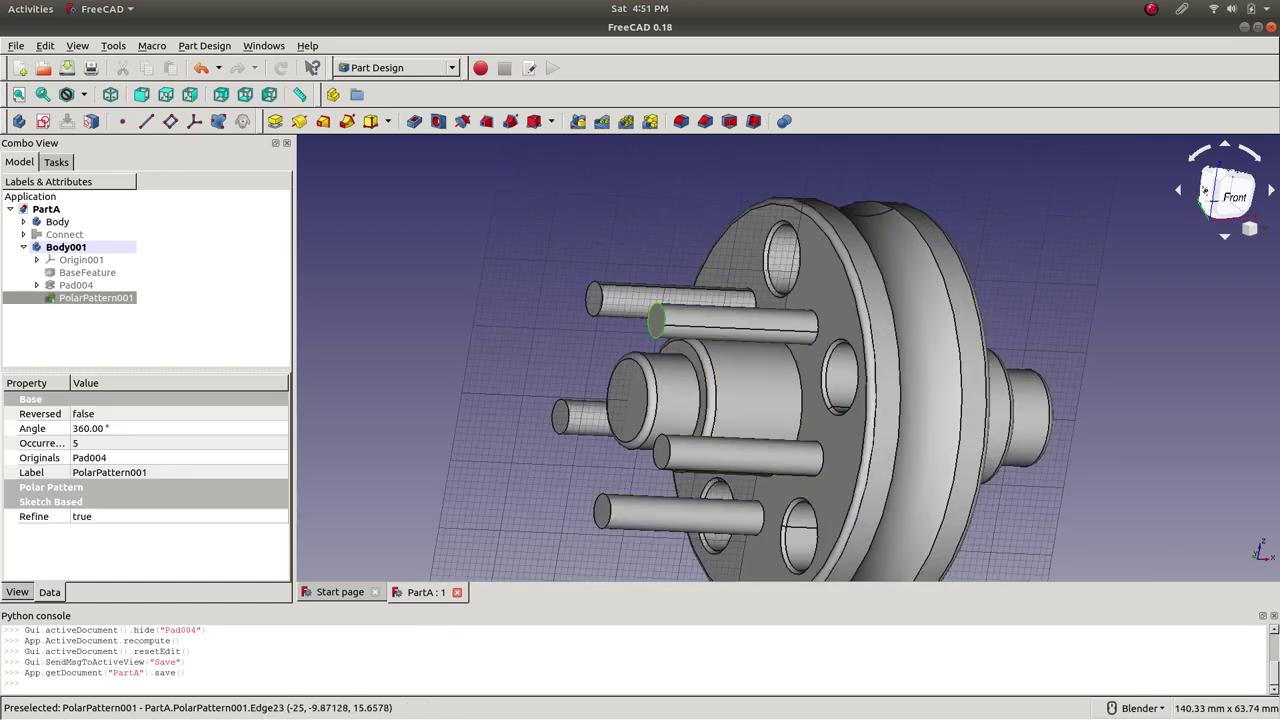
pyautogui.keyDown('ctrl'); pyautogui.click(593, 298); pyautogui.keyUp('ctrl')
pyautogui.keyDown('ctrl'); pyautogui.click(560, 416); pyautogui.keyUp('ctrl')
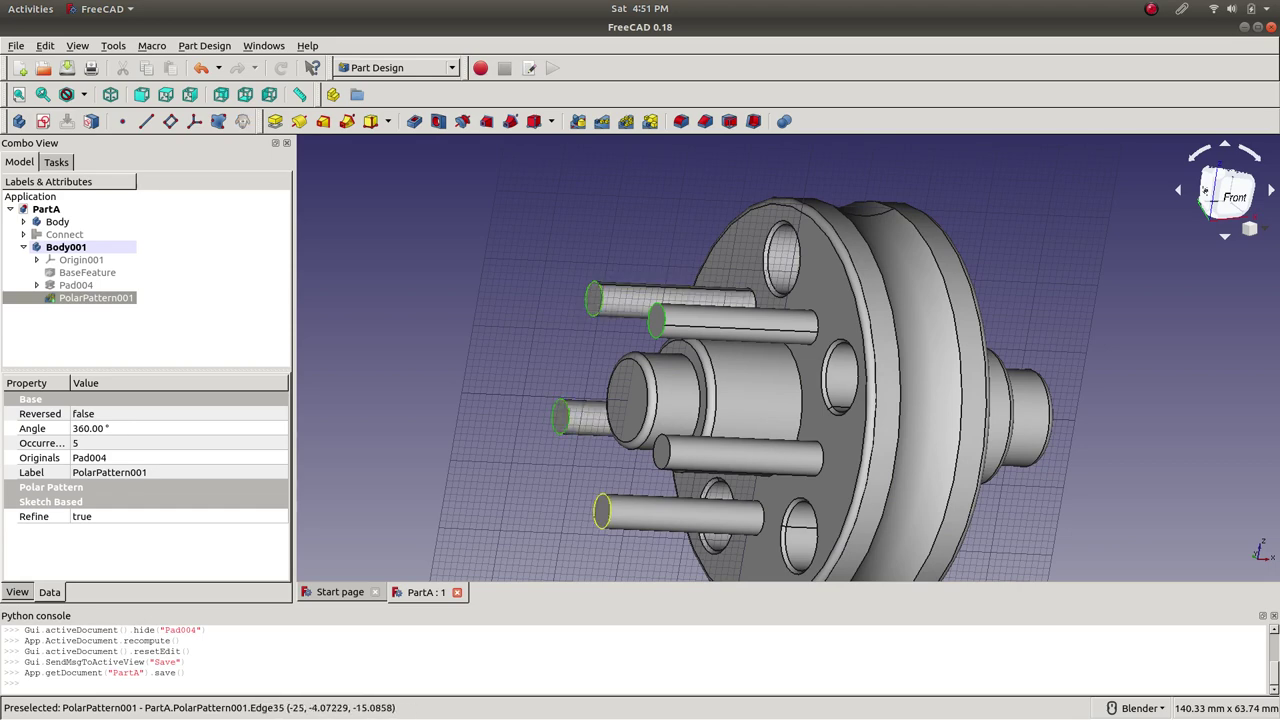
pyautogui.keyDown('ctrl'); pyautogui.click(601, 511); pyautogui.keyUp('ctrl')
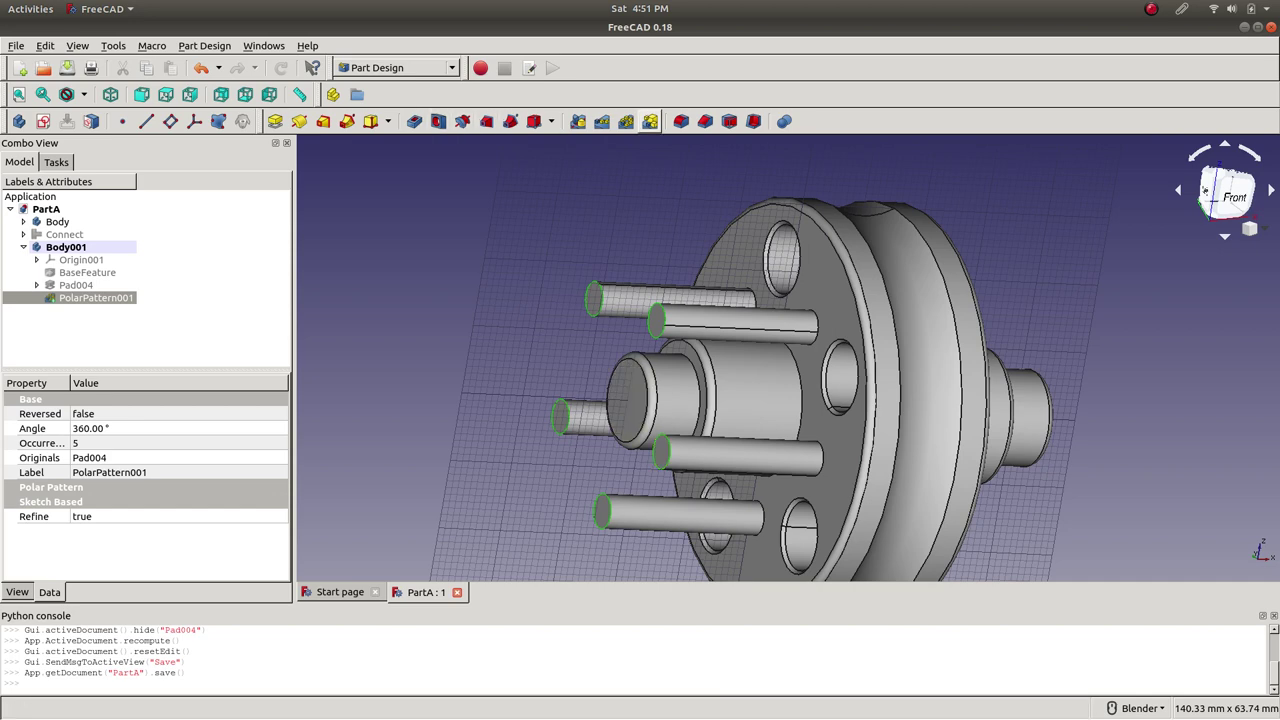
pyautogui.click(705, 121)
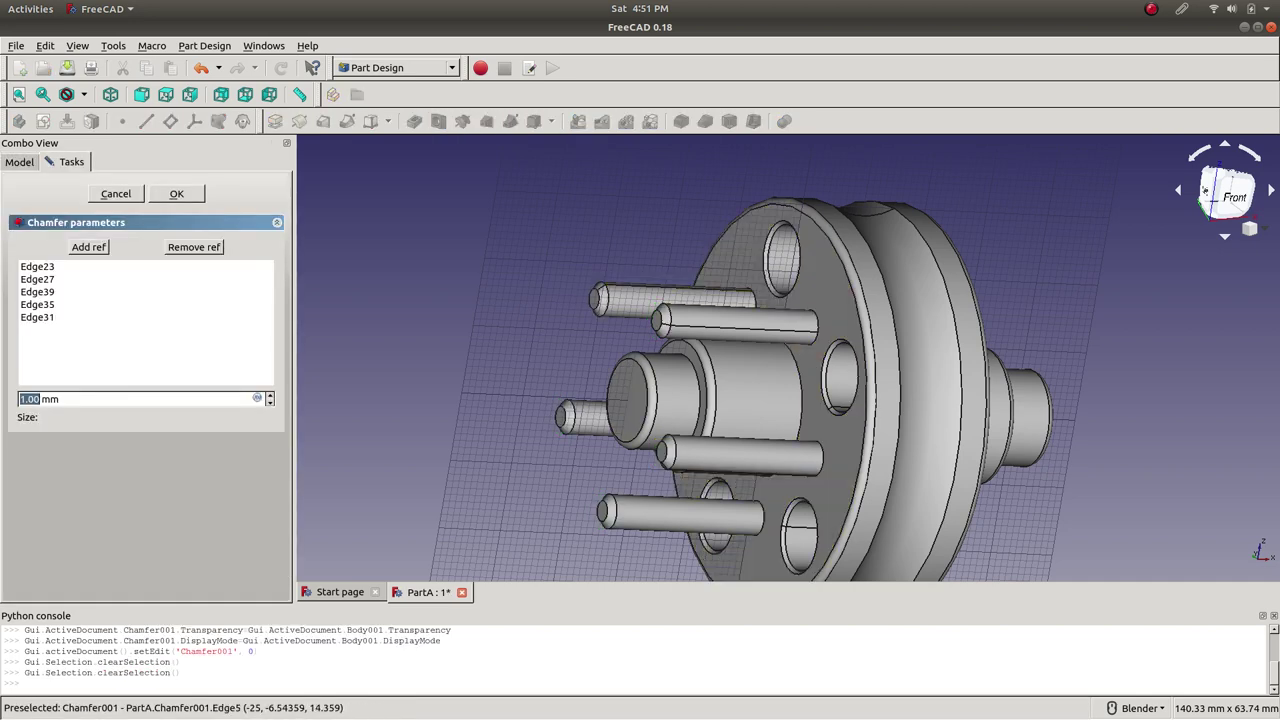
pyautogui.click(176, 193)
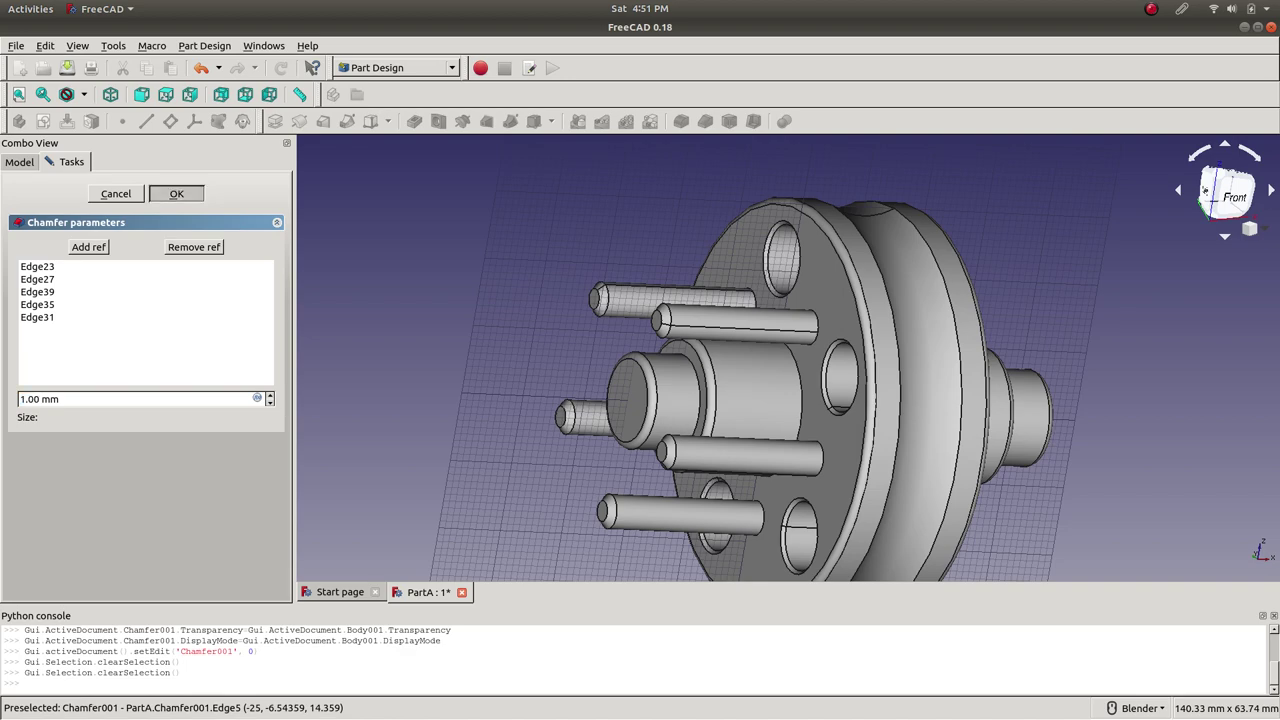
pyautogui.scroll(-4, 1093, 342)
pyautogui.scroll(2, 1093, 342)
pyautogui.moveTo(1093, 342); pyautogui.dragTo(938, 368, button='middle')
pyautogui.hotkey('ctrl', 's')
# - In the Draft workbench, turn off snapping and set the working plane to Top
pyautogui.click(397, 67)
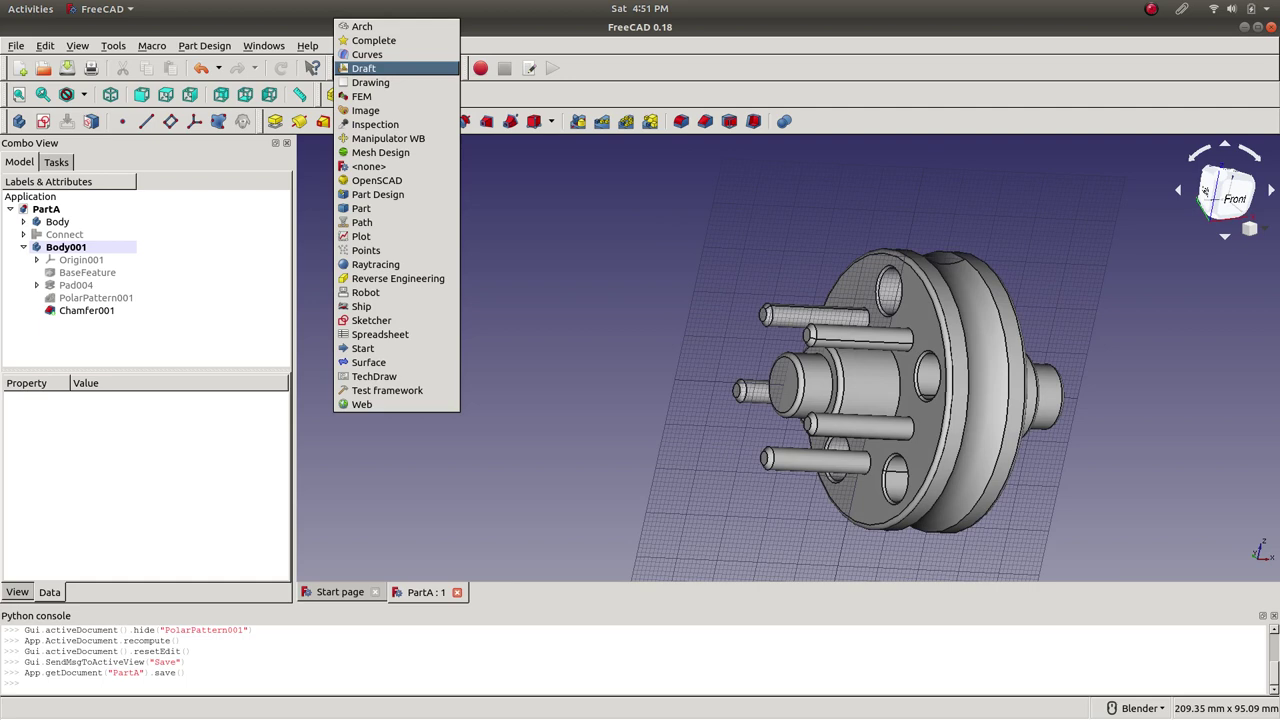
pyautogui.click(363, 67)
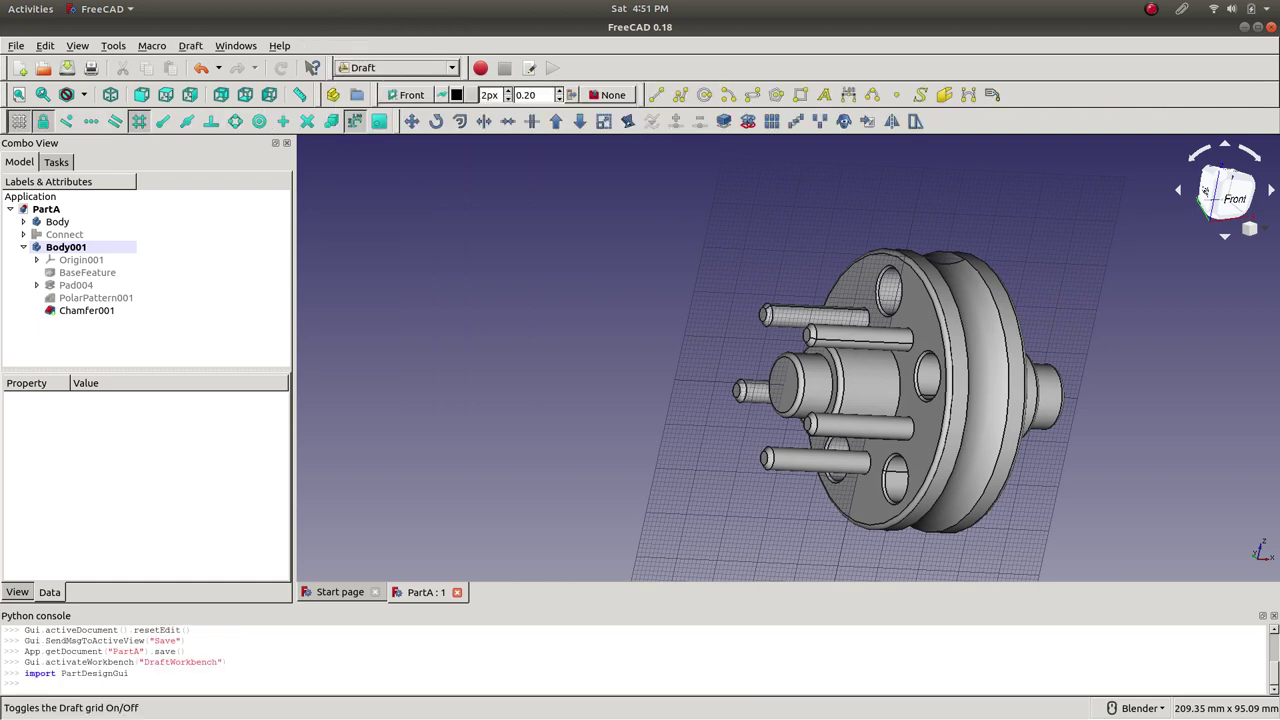
pyautogui.click(42, 121)
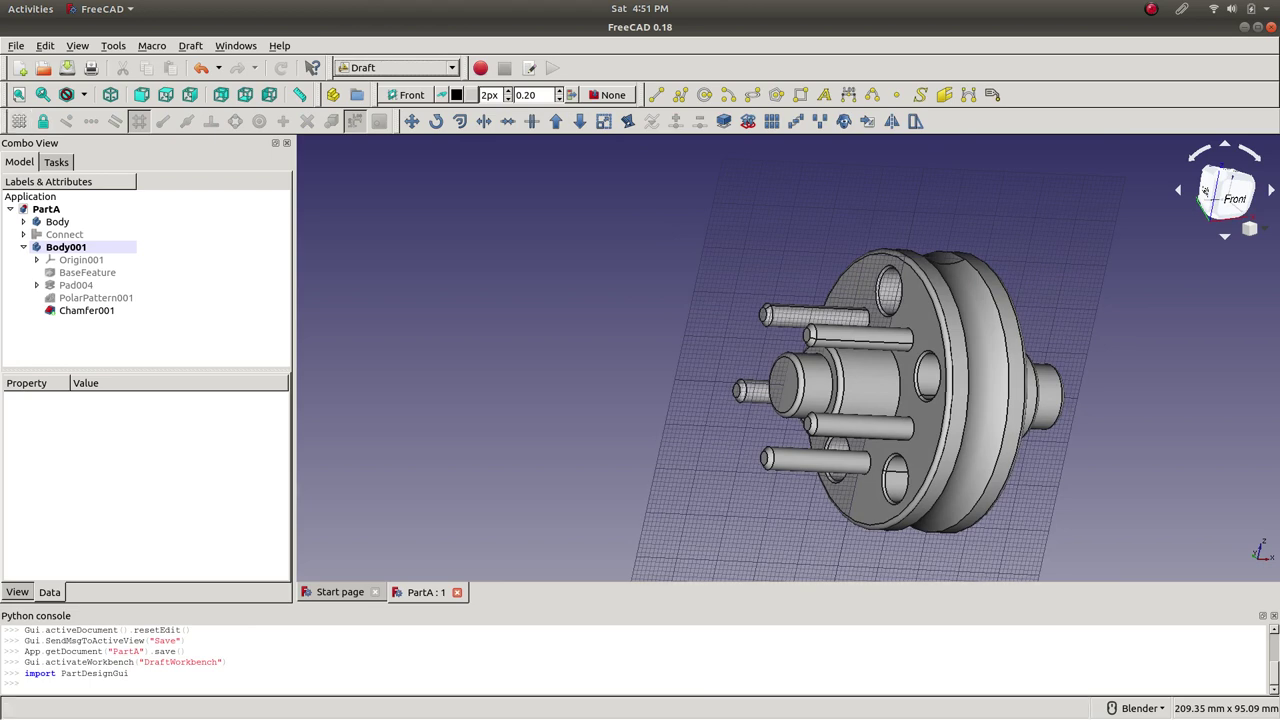
pyautogui.click(405, 94)
pyautogui.click(50, 272)
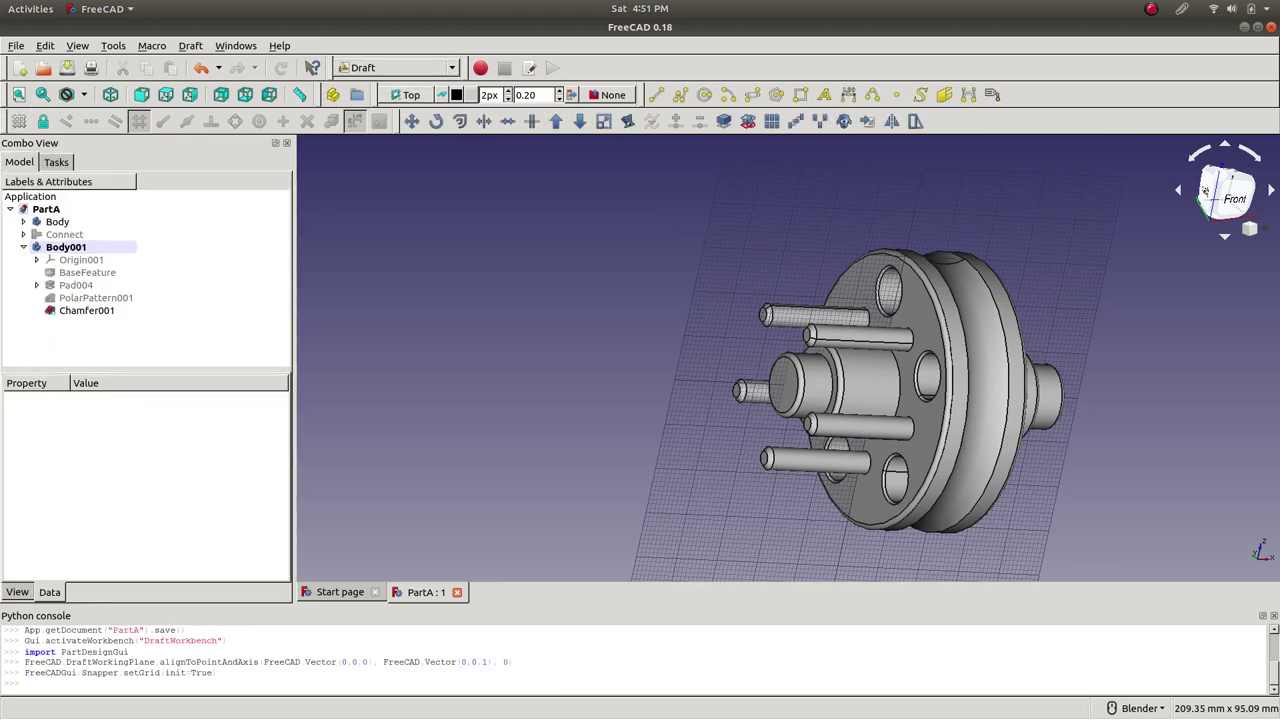
# - Return to the Part Design workbench and show the model tree
pyautogui.click(400, 67)
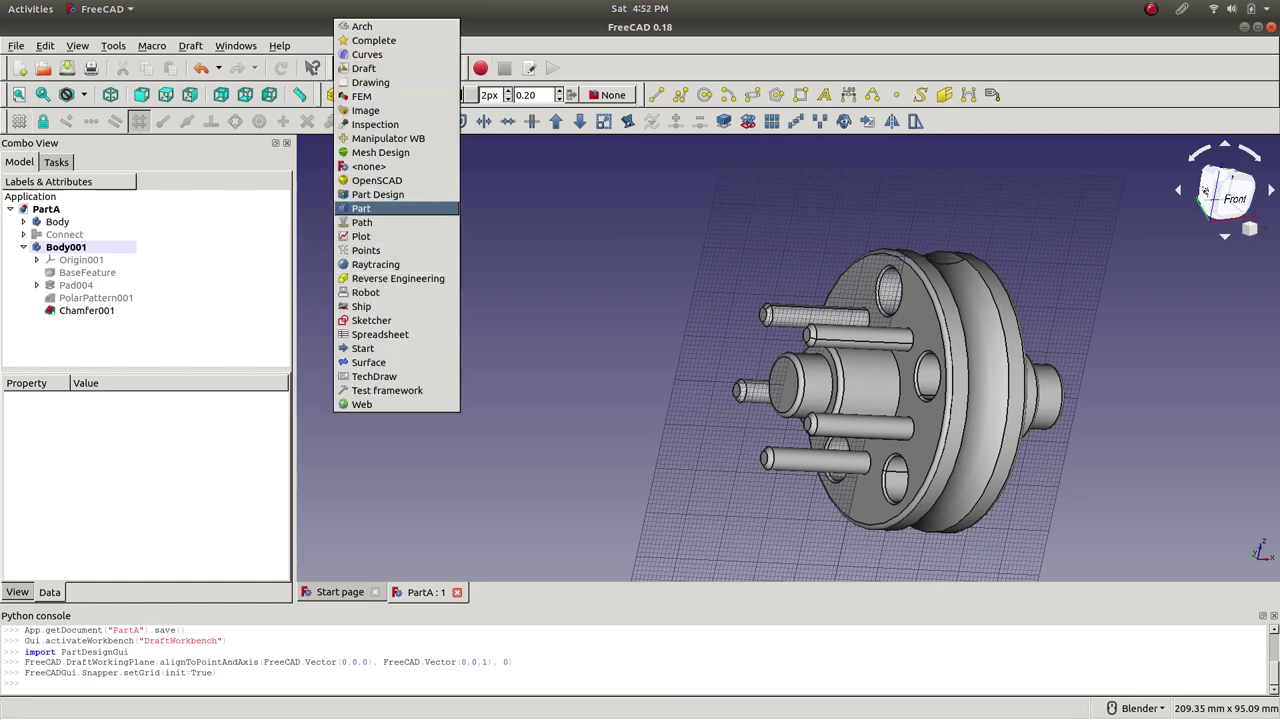
pyautogui.press('Up')
pyautogui.press('Return')
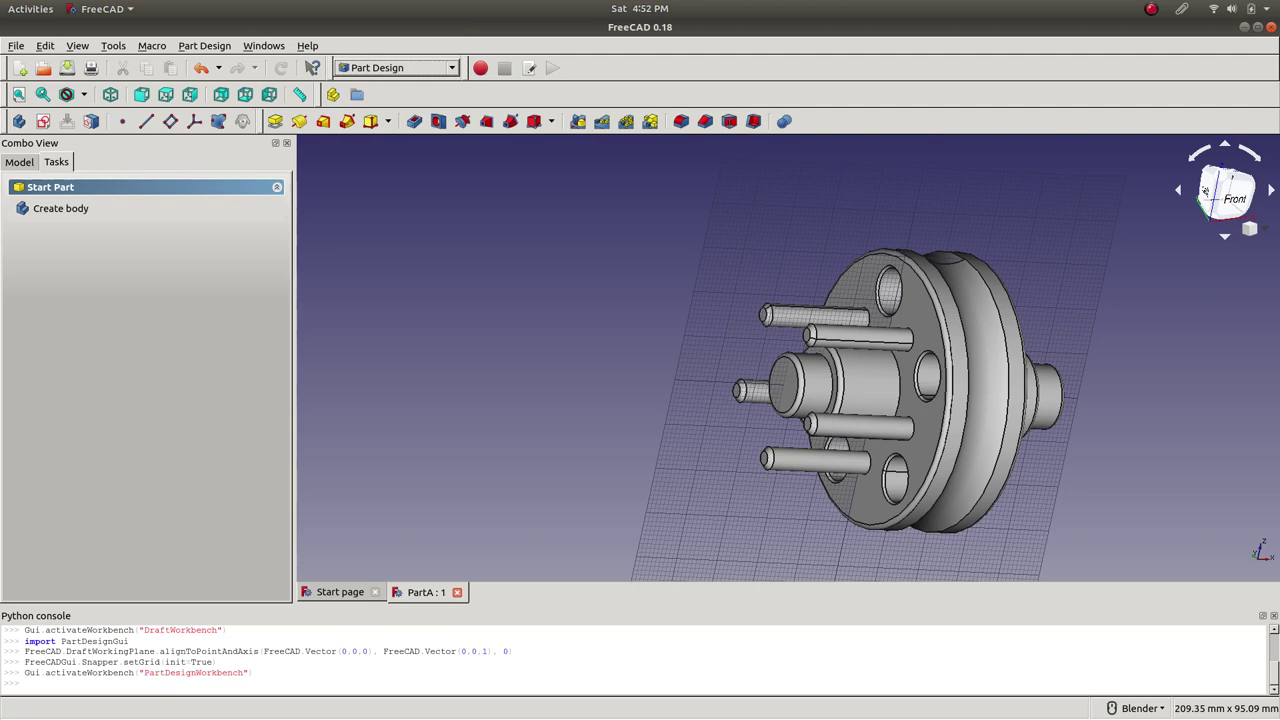
pyautogui.click(19, 161)
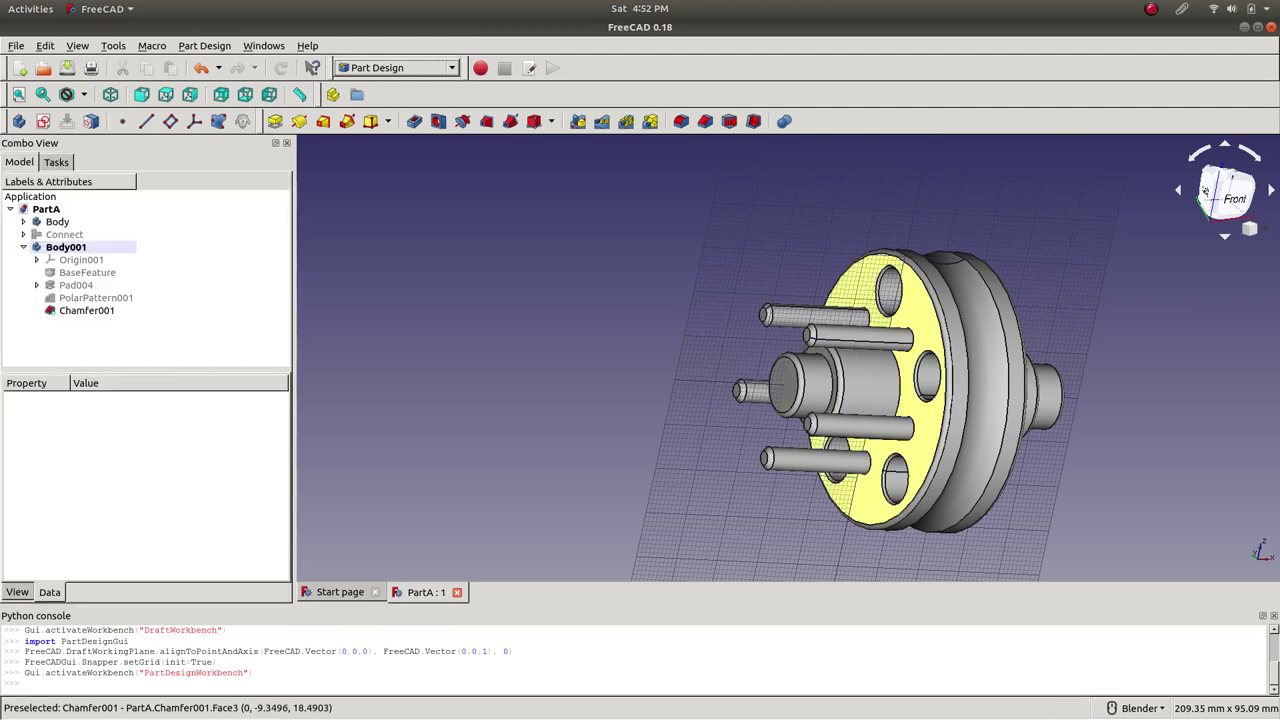
# - Start a new sketch on the disc face opposite the pegs
pyautogui.scroll(2, 943, 349)
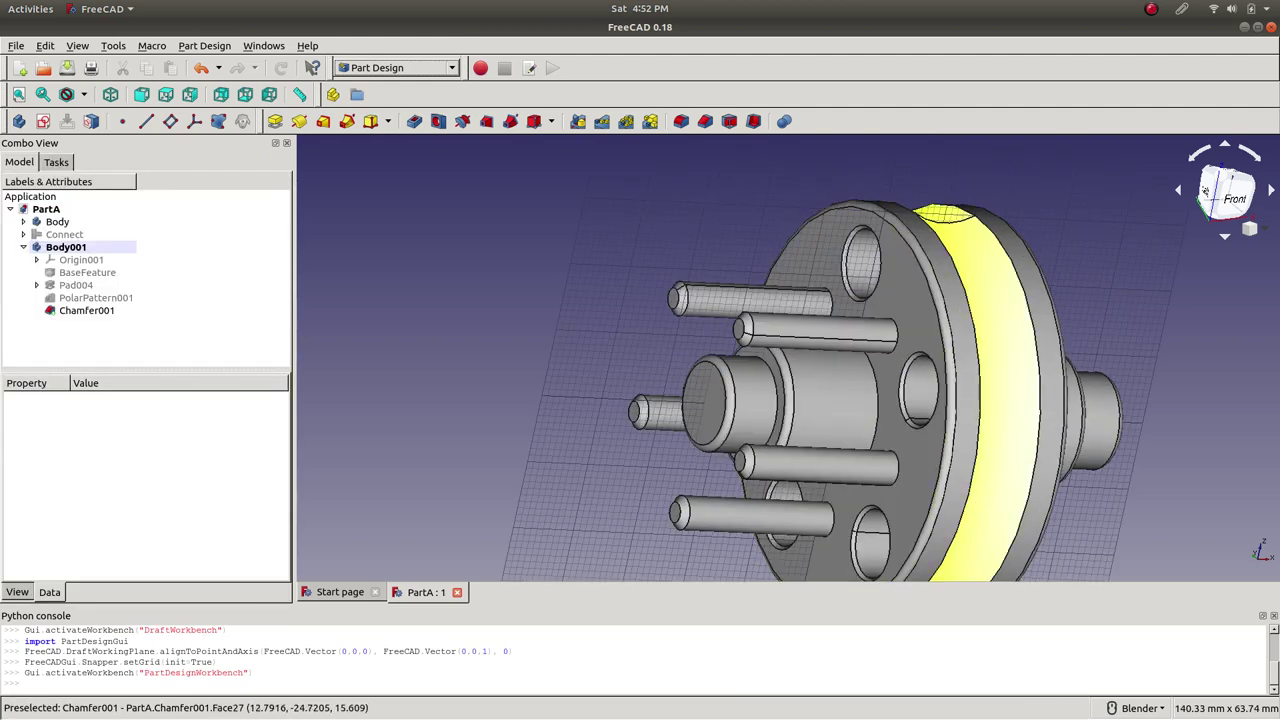
pyautogui.moveTo(1050, 285); pyautogui.dragTo(770, 340, button='middle')
pyautogui.scroll(2, 998, 396)
pyautogui.scroll(-4, 998, 396)
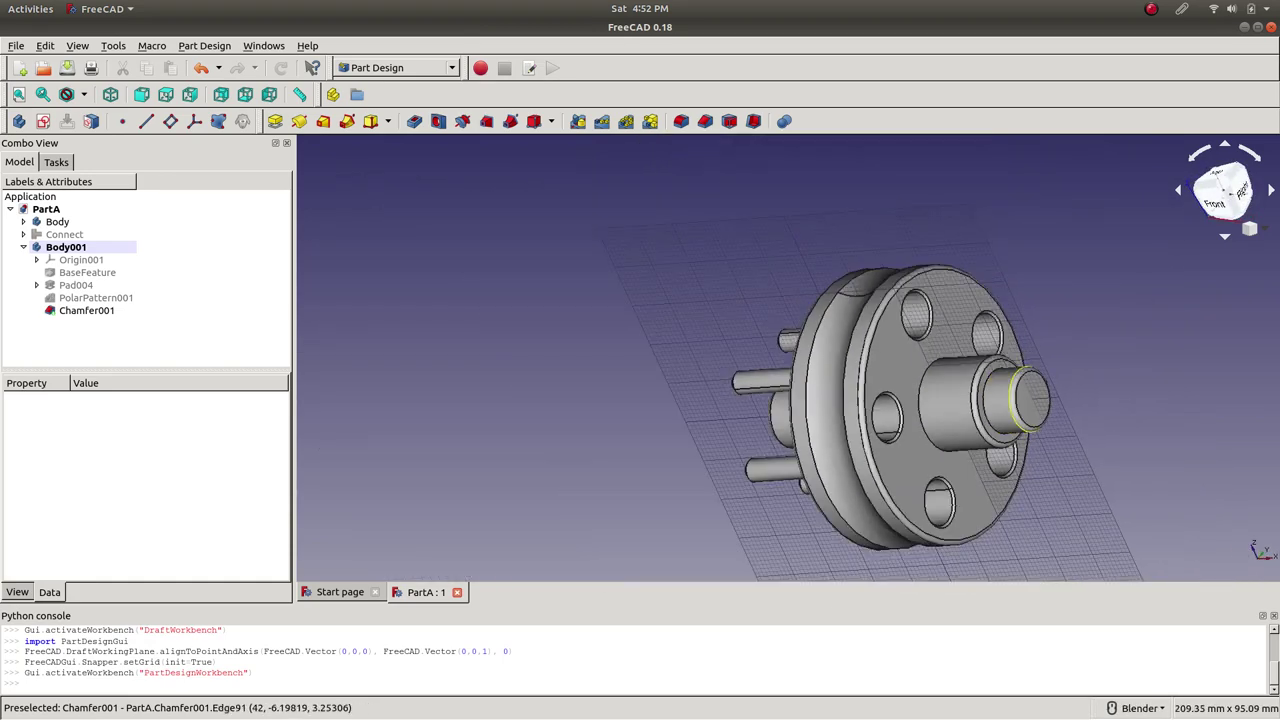
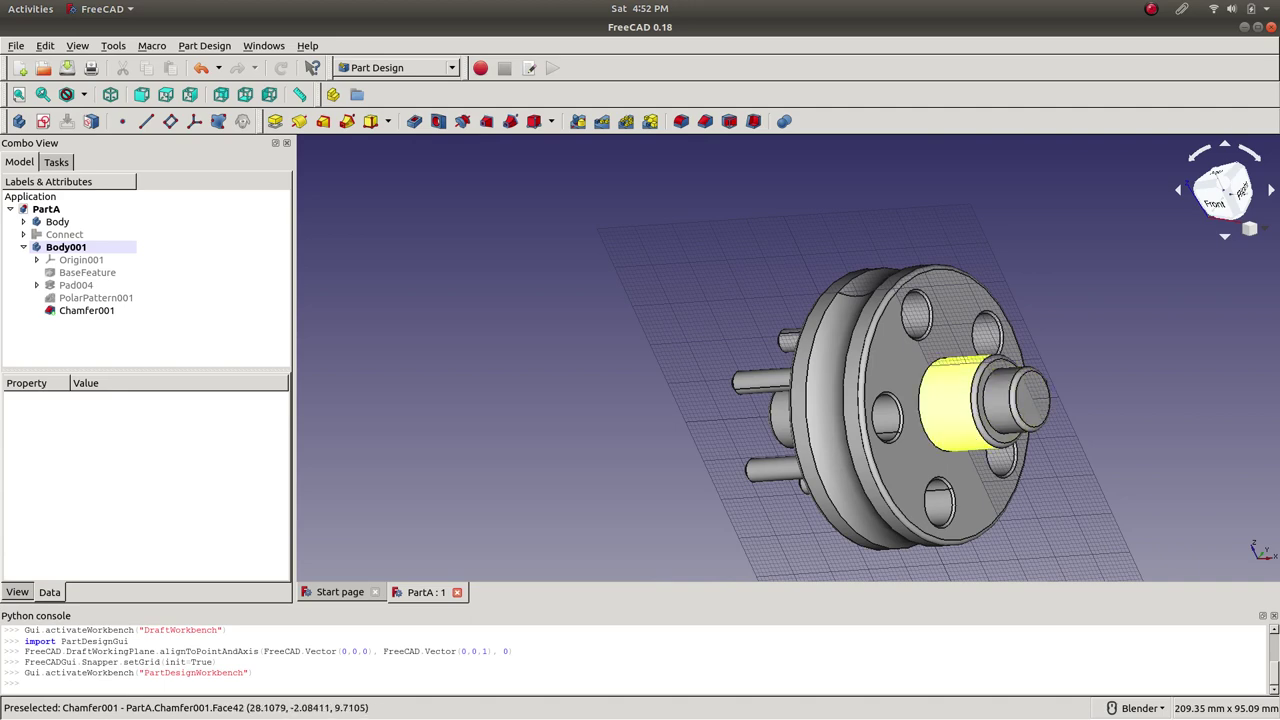
pyautogui.click(900, 380)
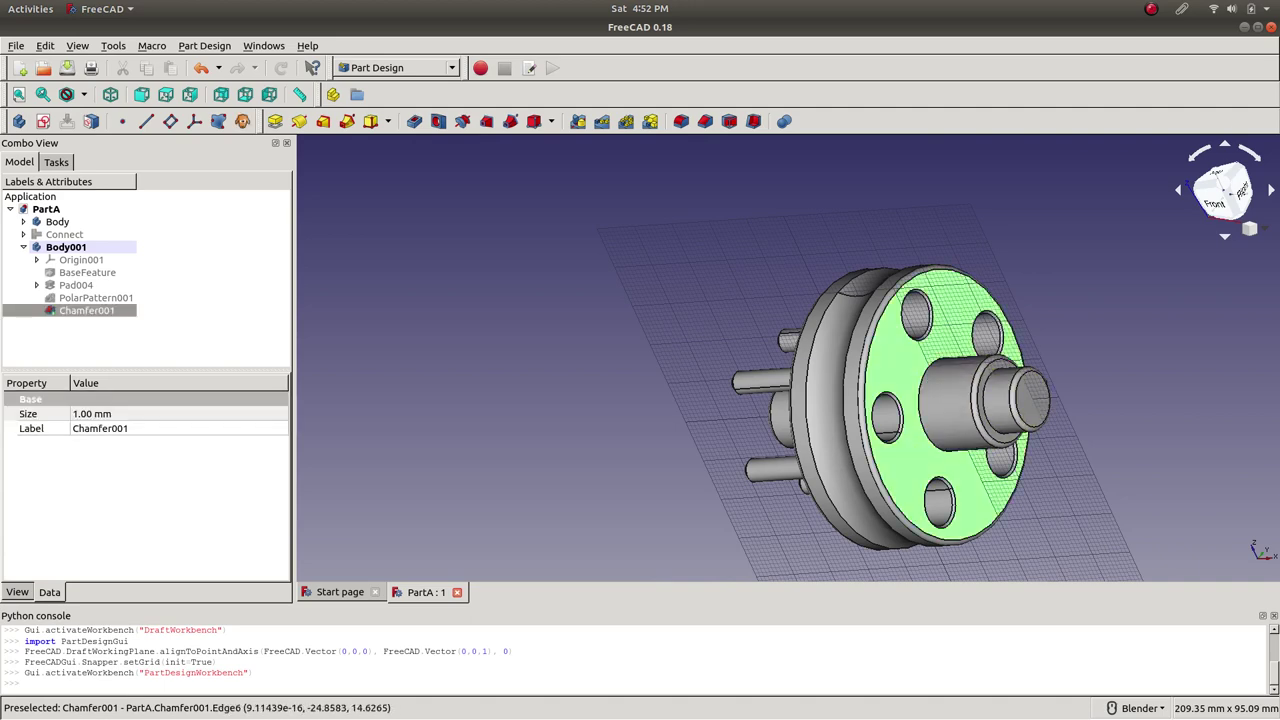
pyautogui.click(43, 121)
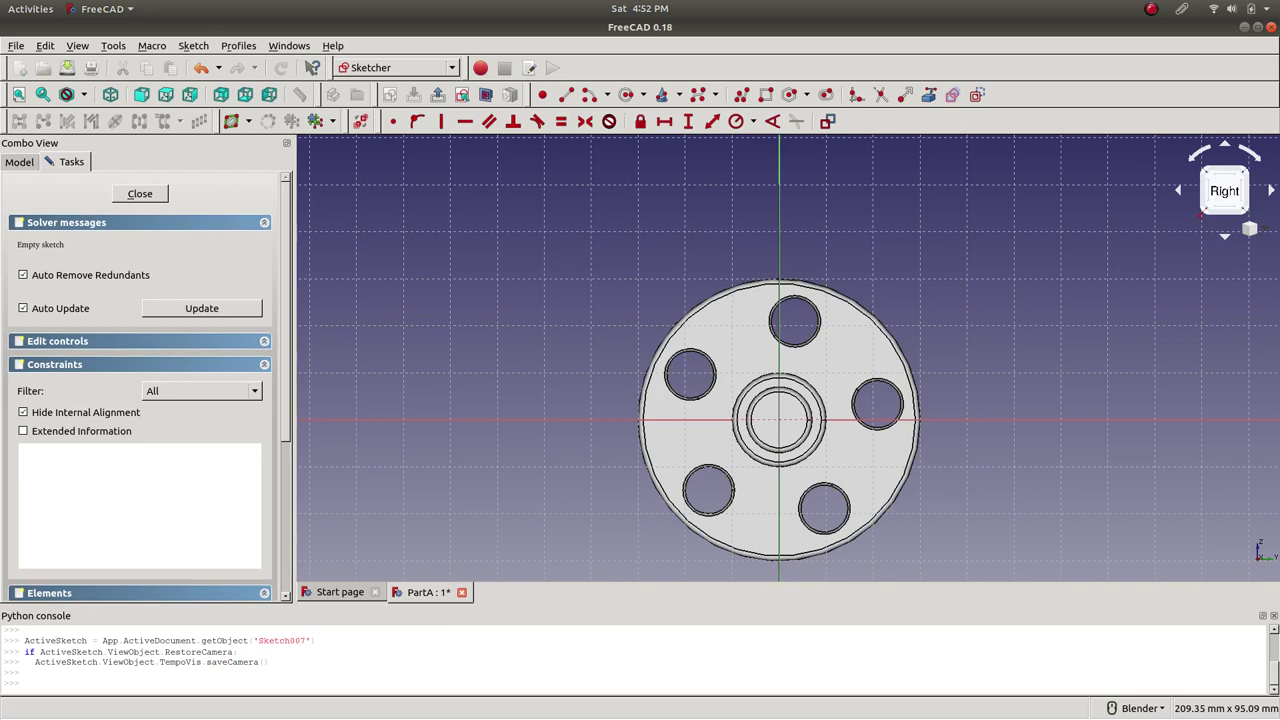
pyautogui.scroll(-2, 910, 396)
pyautogui.scroll(4, 994, 419)
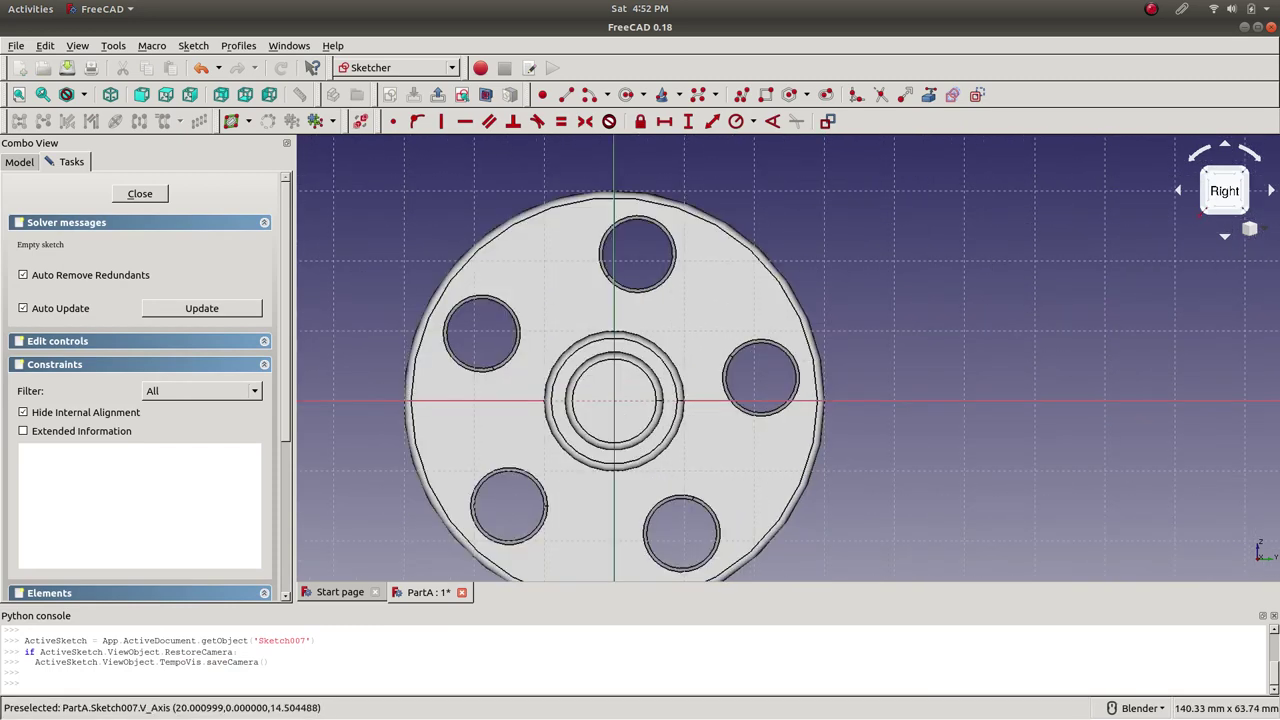
# - Sketch a vertical line about 3.3 mm long on the disc face, between the two upper-left holes
pyautogui.scroll(2, 508, 298)
pyautogui.click(565, 94)
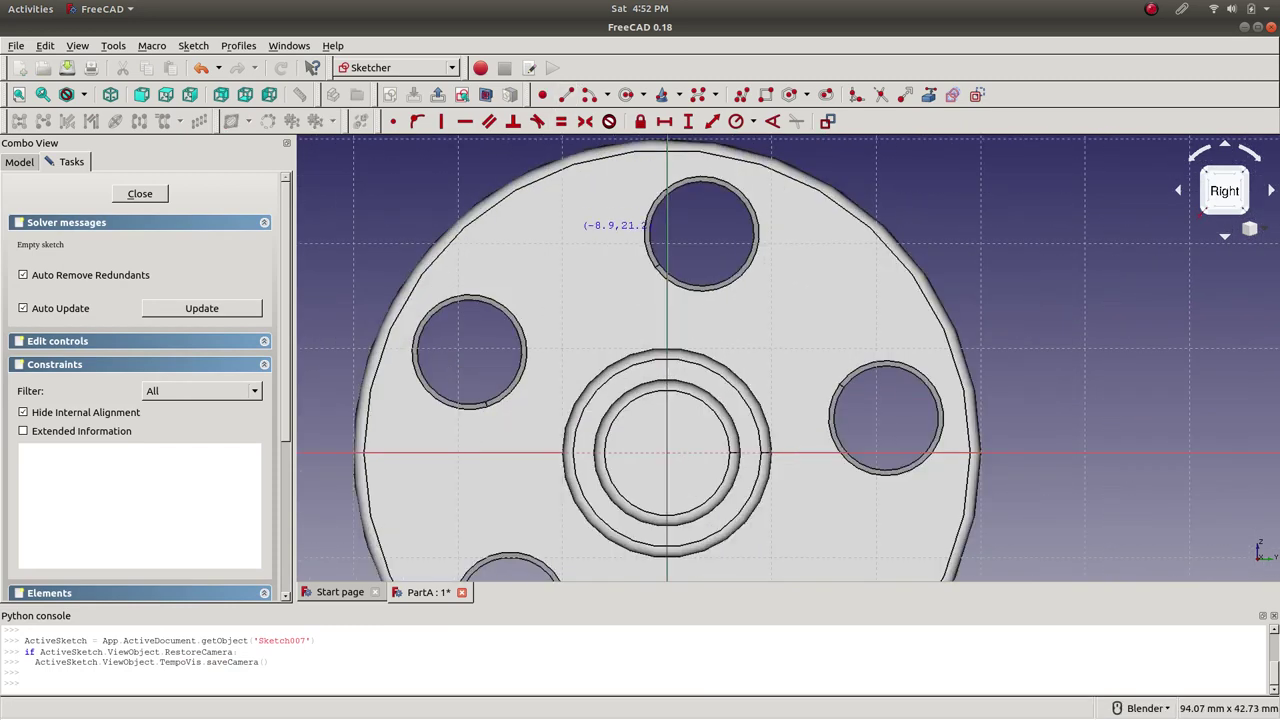
pyautogui.click(564, 252)
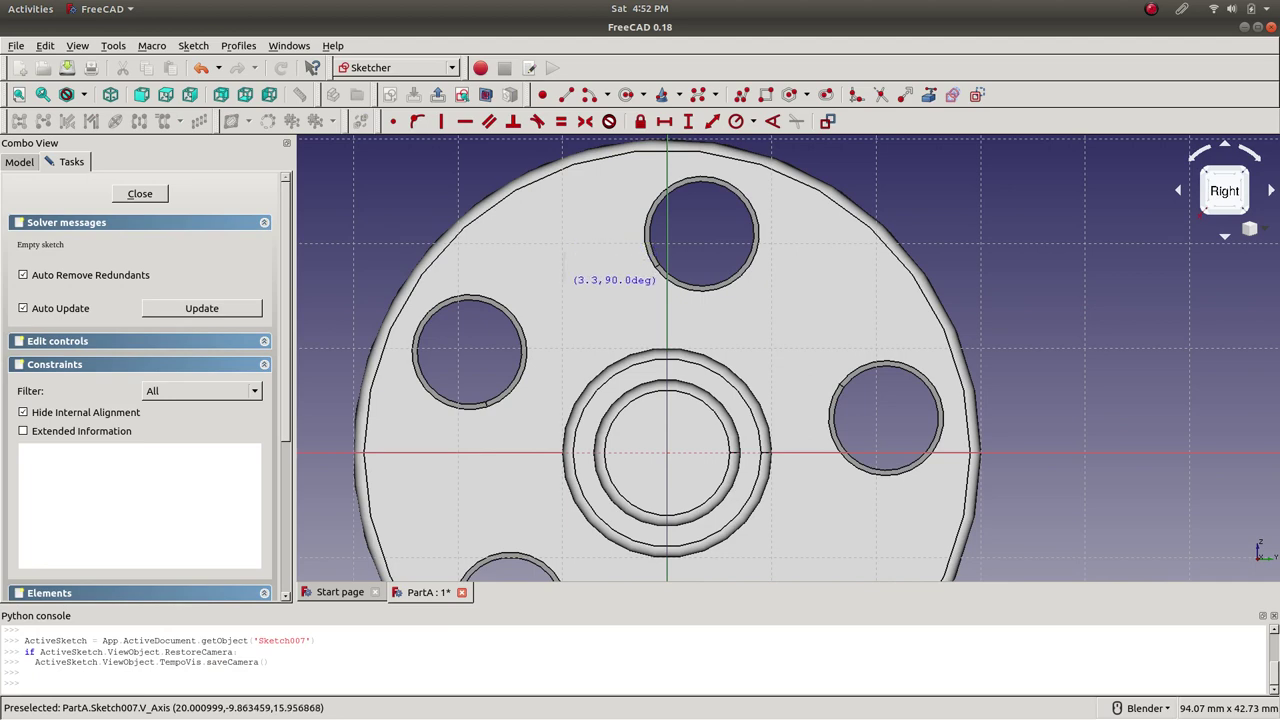
pyautogui.click(564, 286)
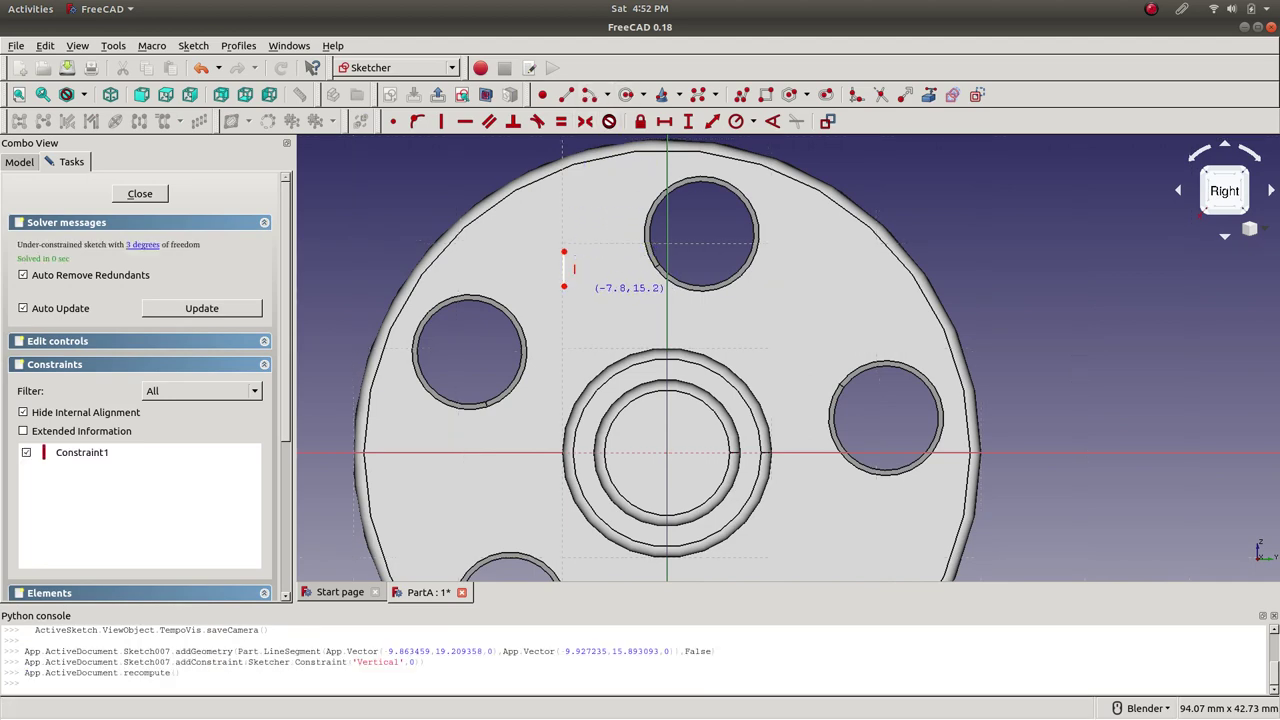
pyautogui.click(564, 252)
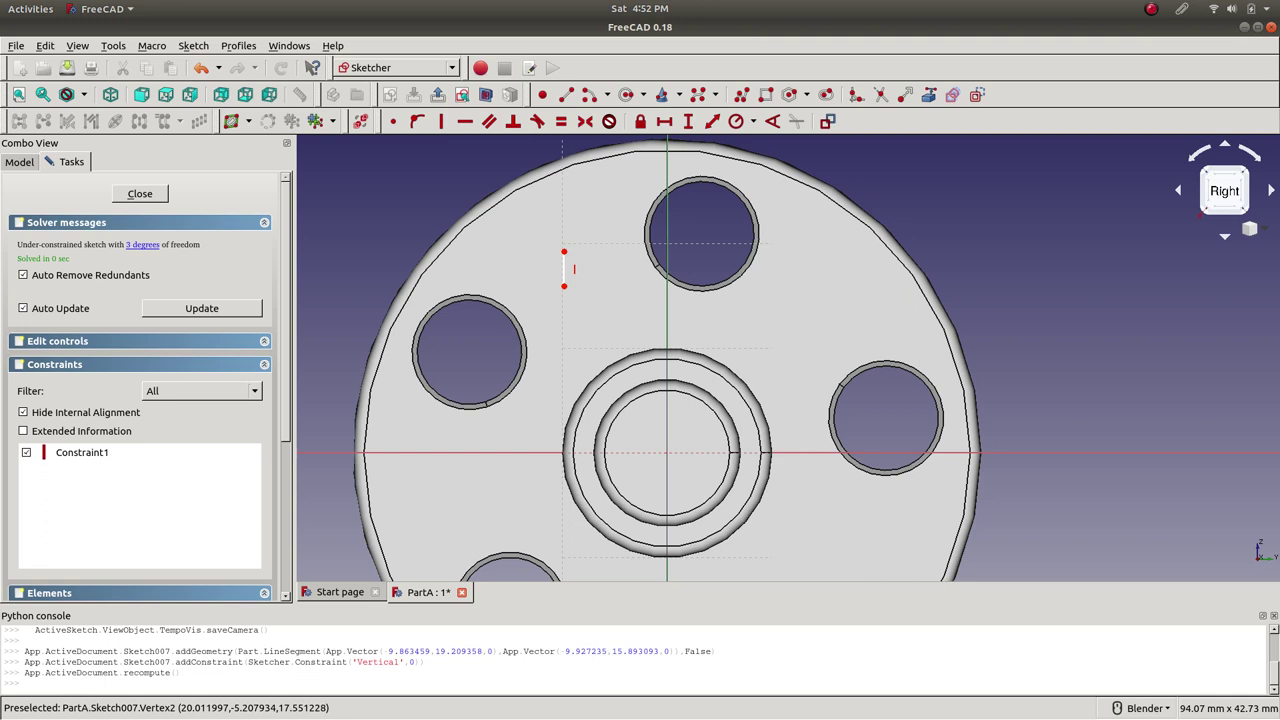
# - Close the vertical line into a D shape with an arc through its endpoints, bulging towards the vertical axis, radius about 1.7 mm
pyautogui.click(607, 94)
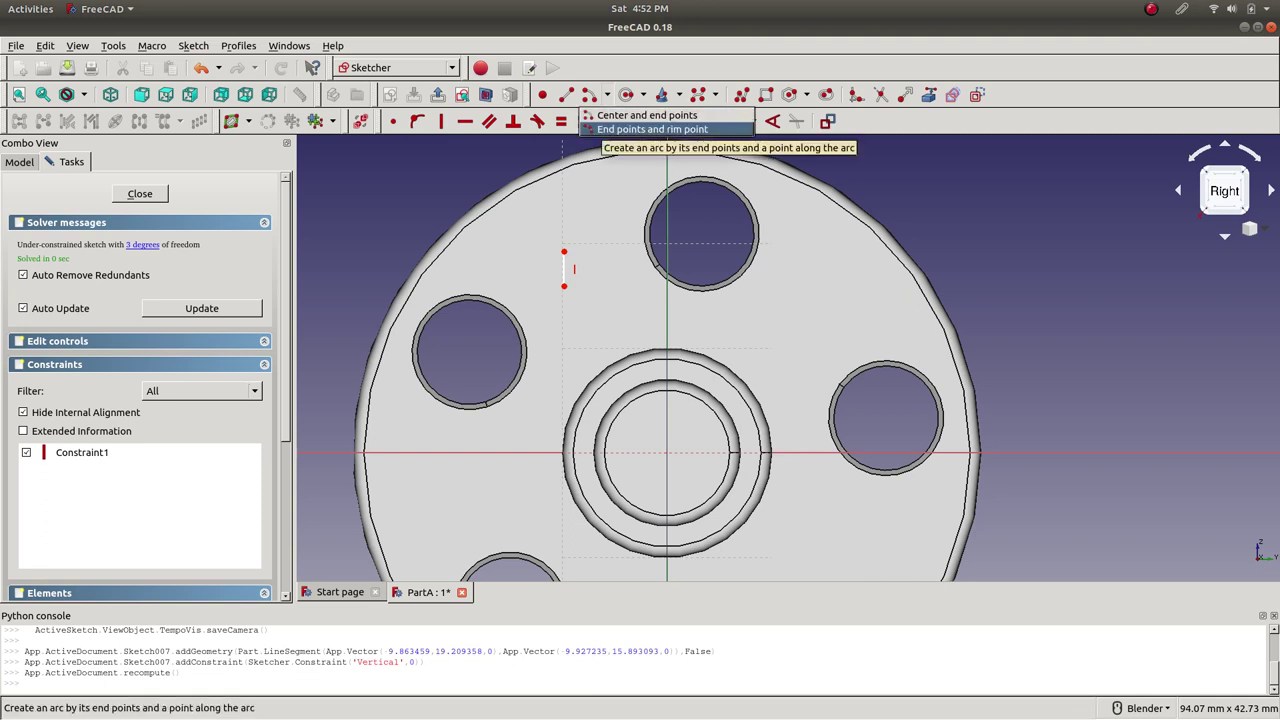
pyautogui.click(605, 130)
pyautogui.click(564, 252)
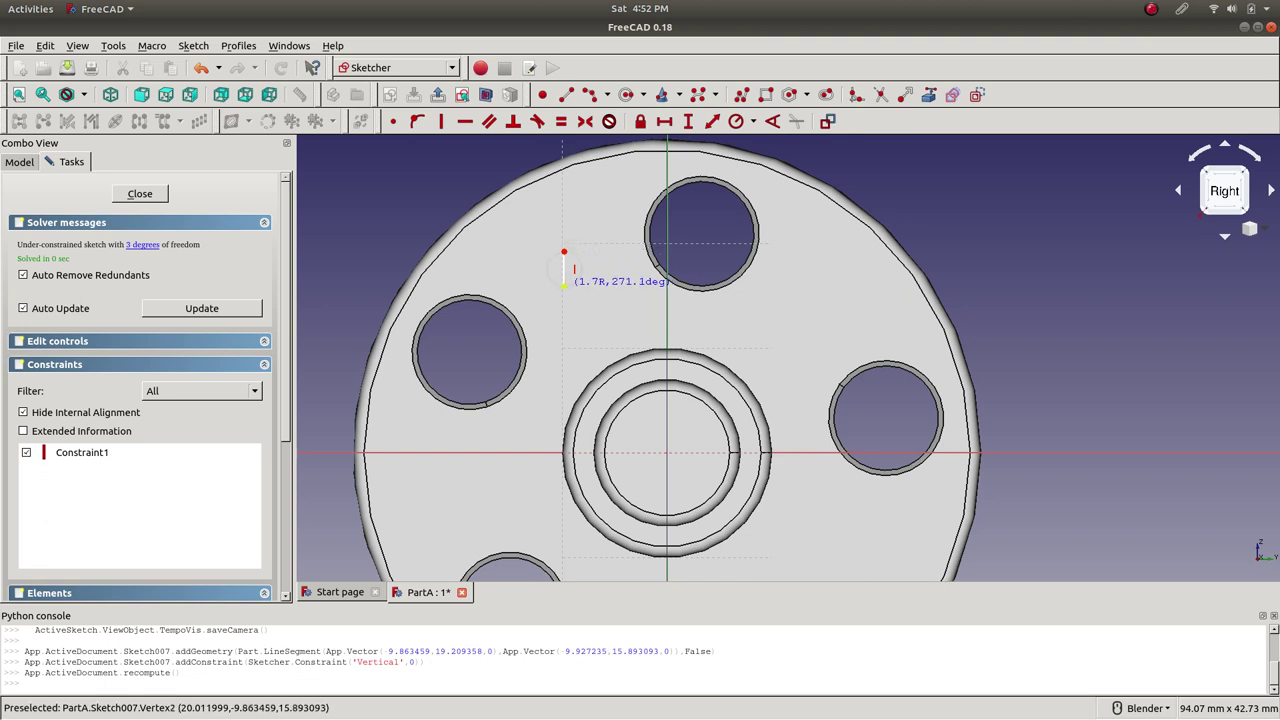
pyautogui.click(572, 268)
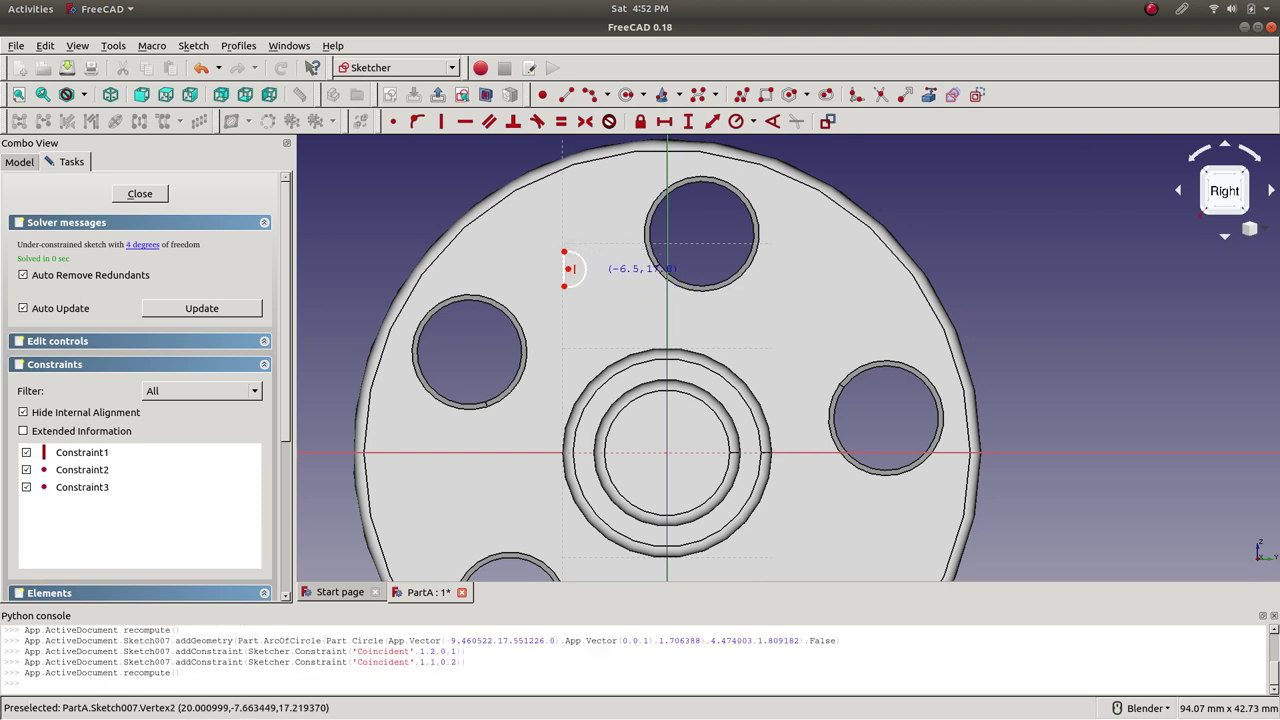
# - Constrain the arc's center point to lie on the vertical line
pyautogui.scroll(5, 575, 268)
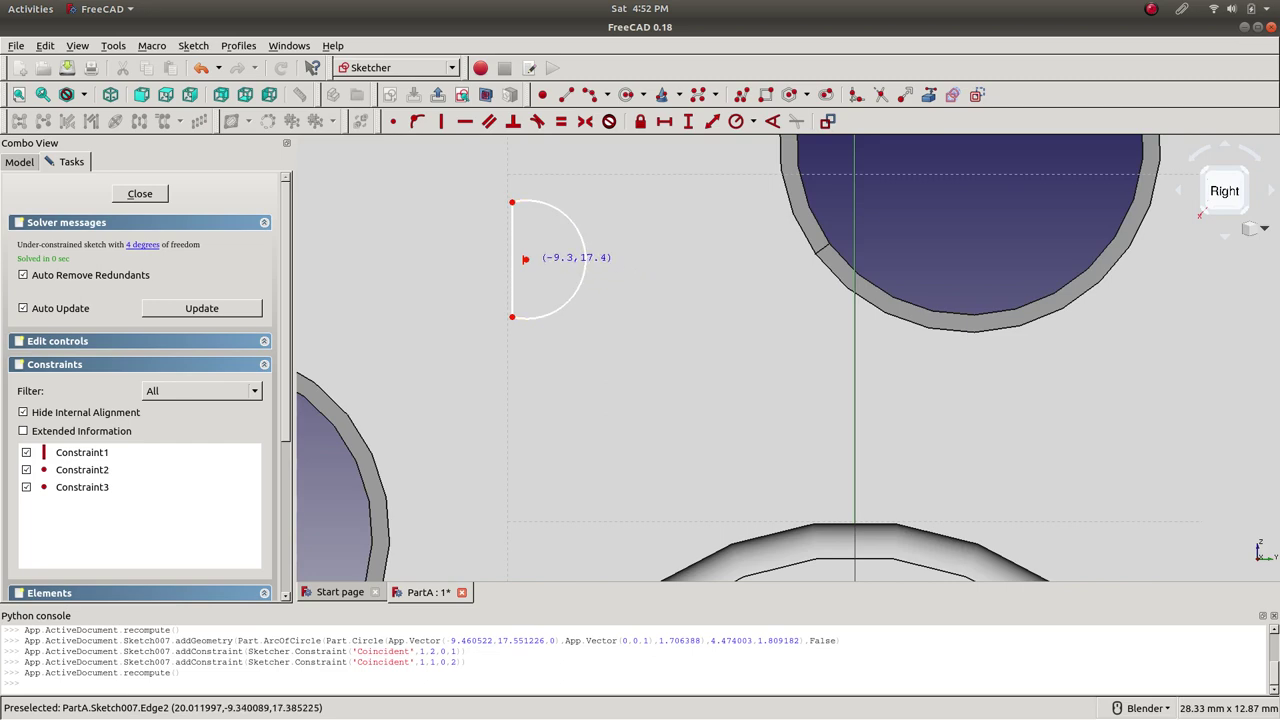
pyautogui.scroll(-3, 522, 256)
pyautogui.scroll(3, 590, 252)
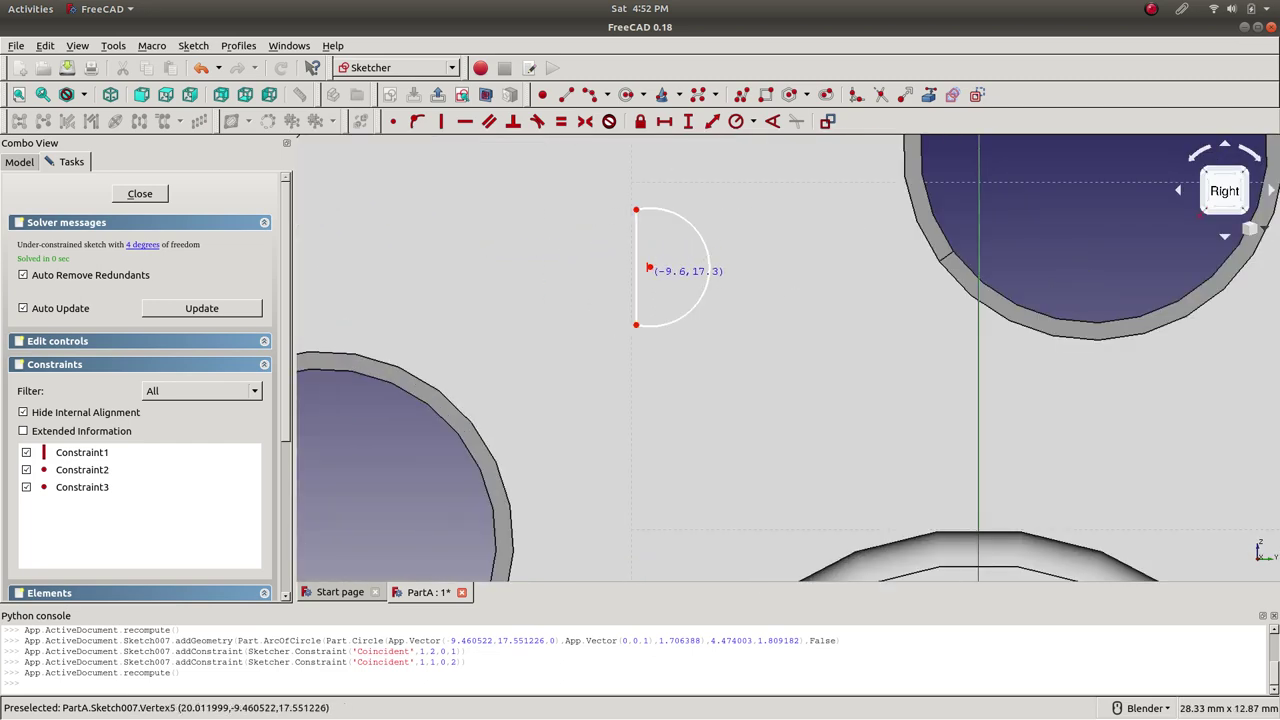
pyautogui.rightClick(649, 268)
pyautogui.click(649, 267)
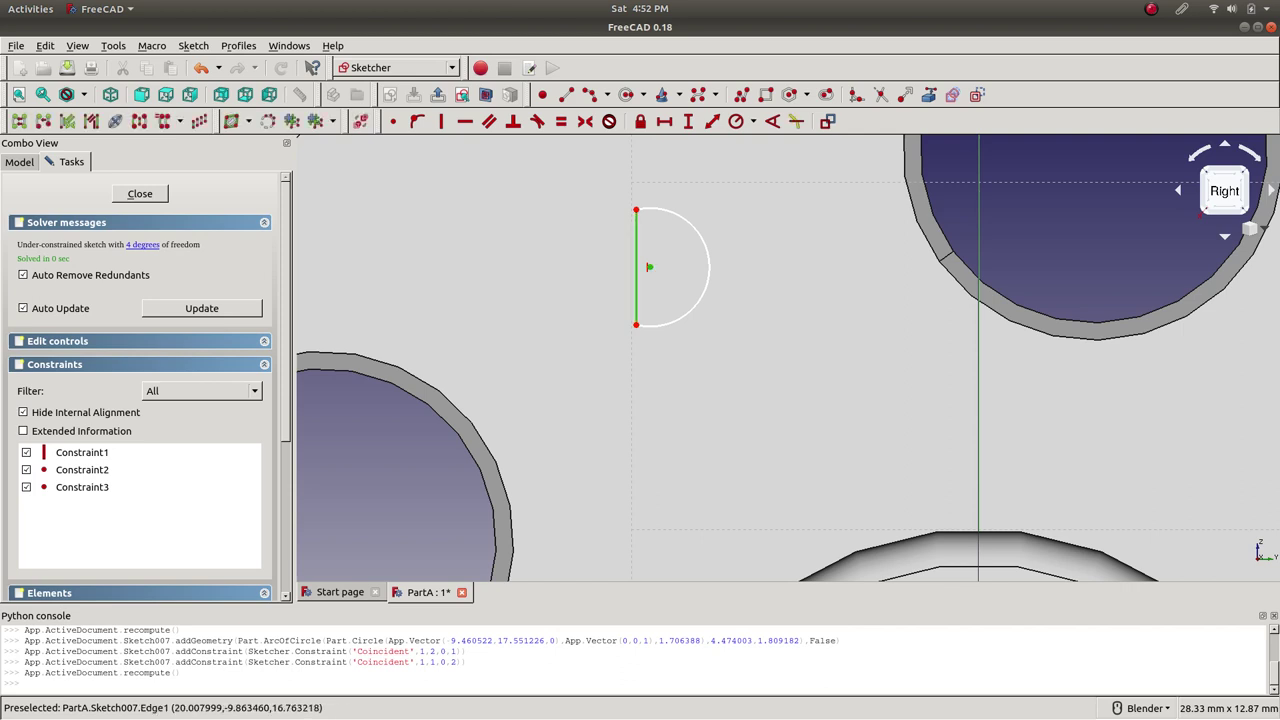
pyautogui.click(392, 121)
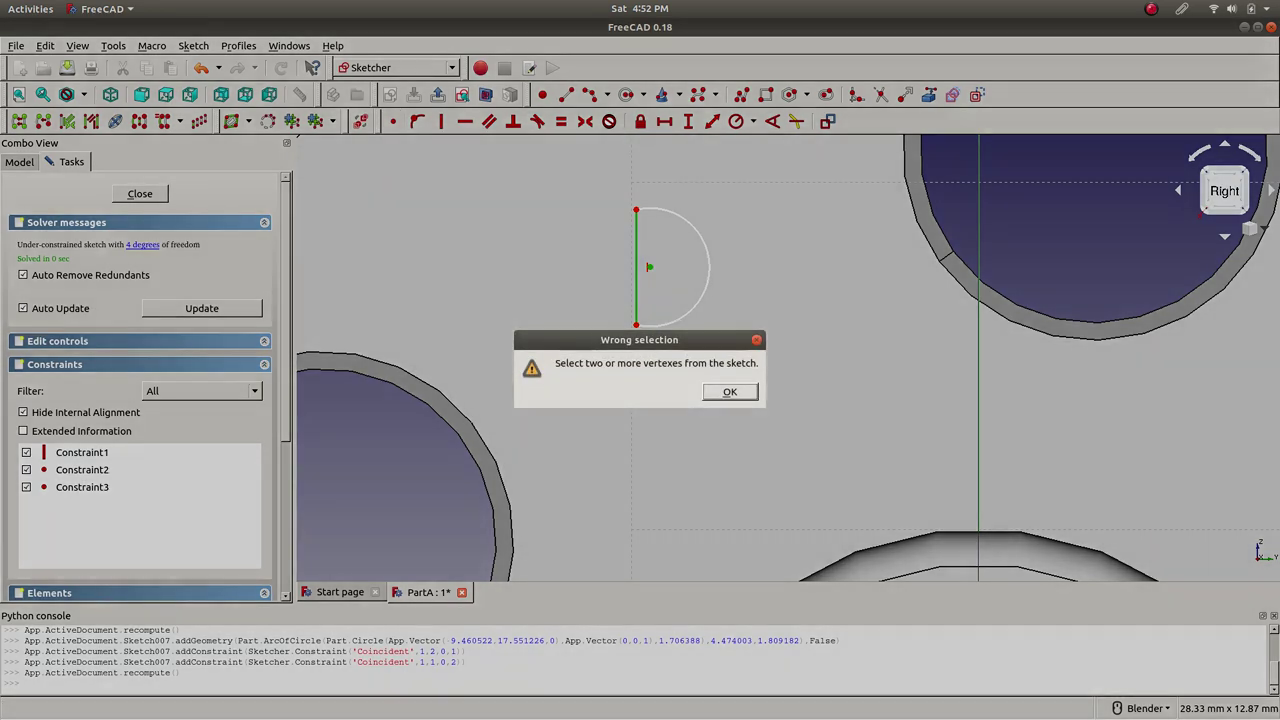
pyautogui.click(730, 391)
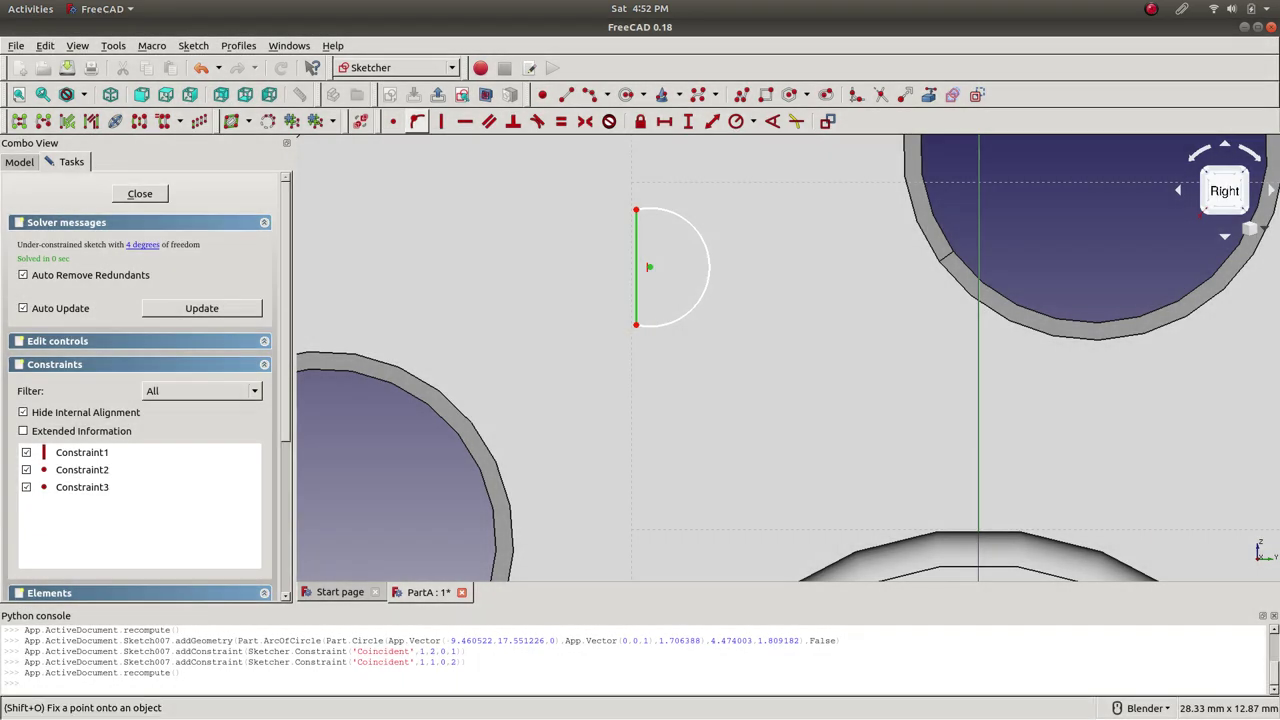
pyautogui.click(417, 121)
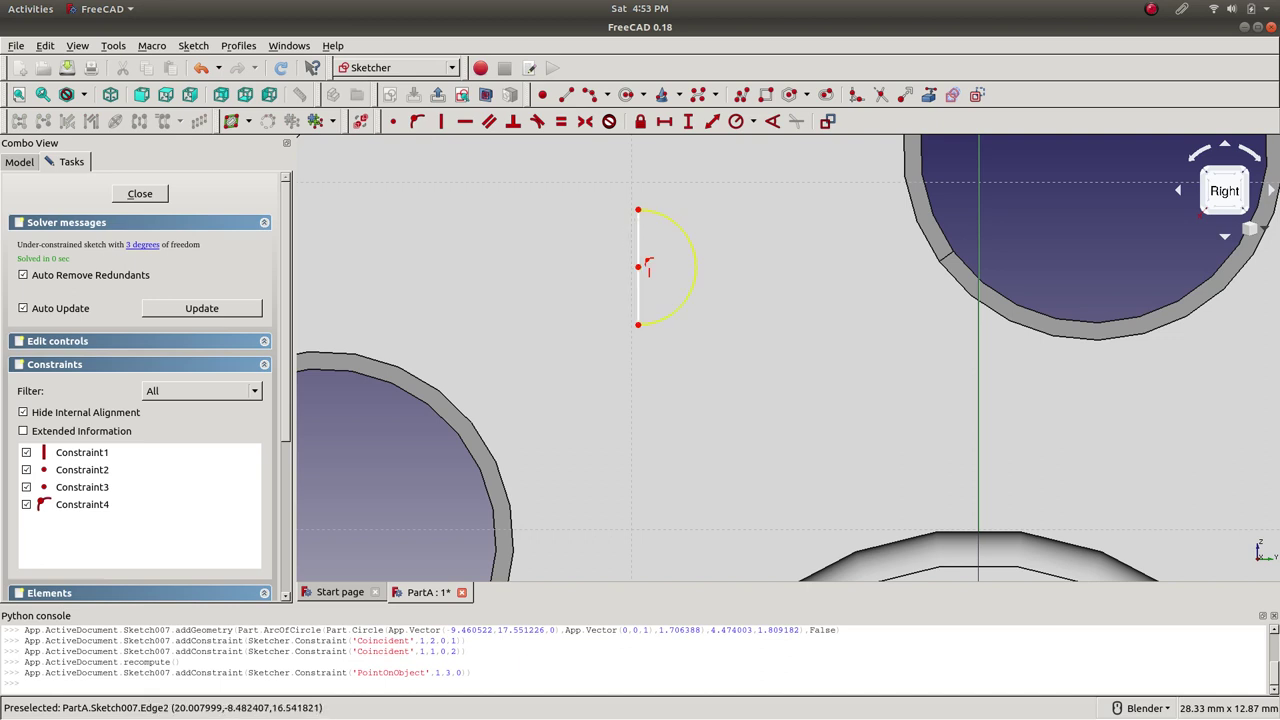
# - Add a radius constraint of 1.5 mm to the arc
pyautogui.click(674, 309)
pyautogui.click(736, 121)
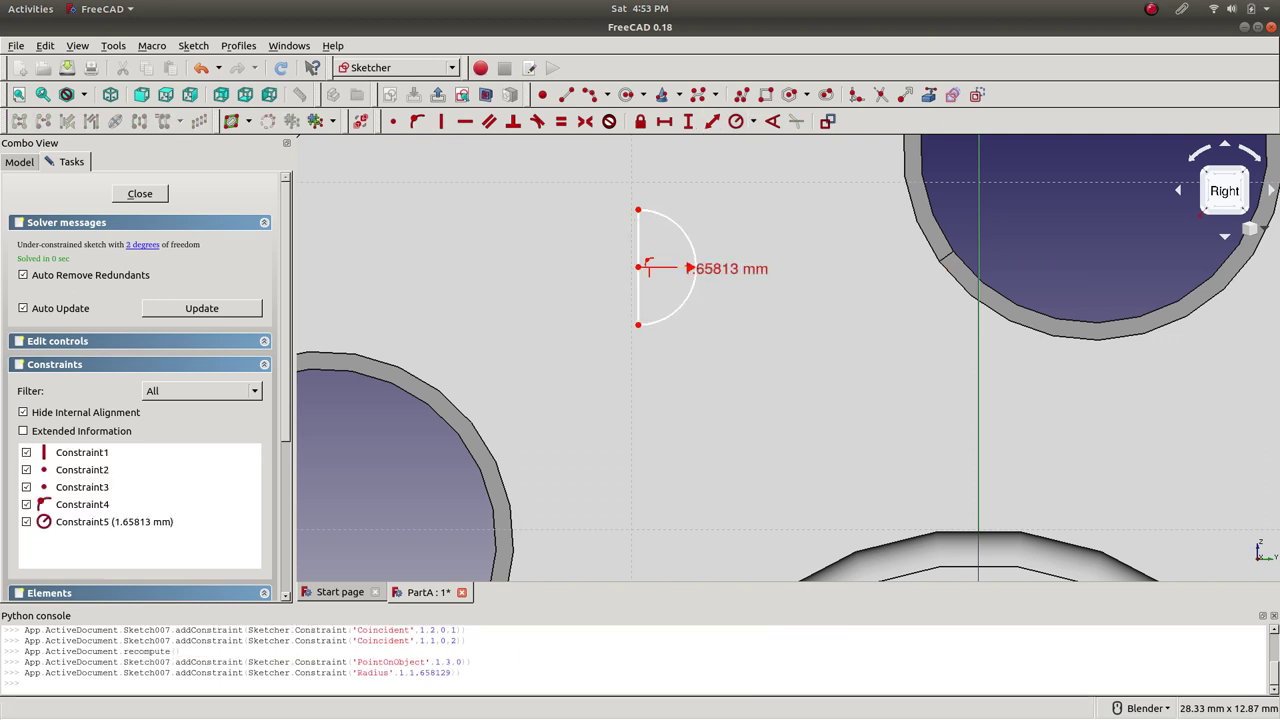
pyautogui.write('1')
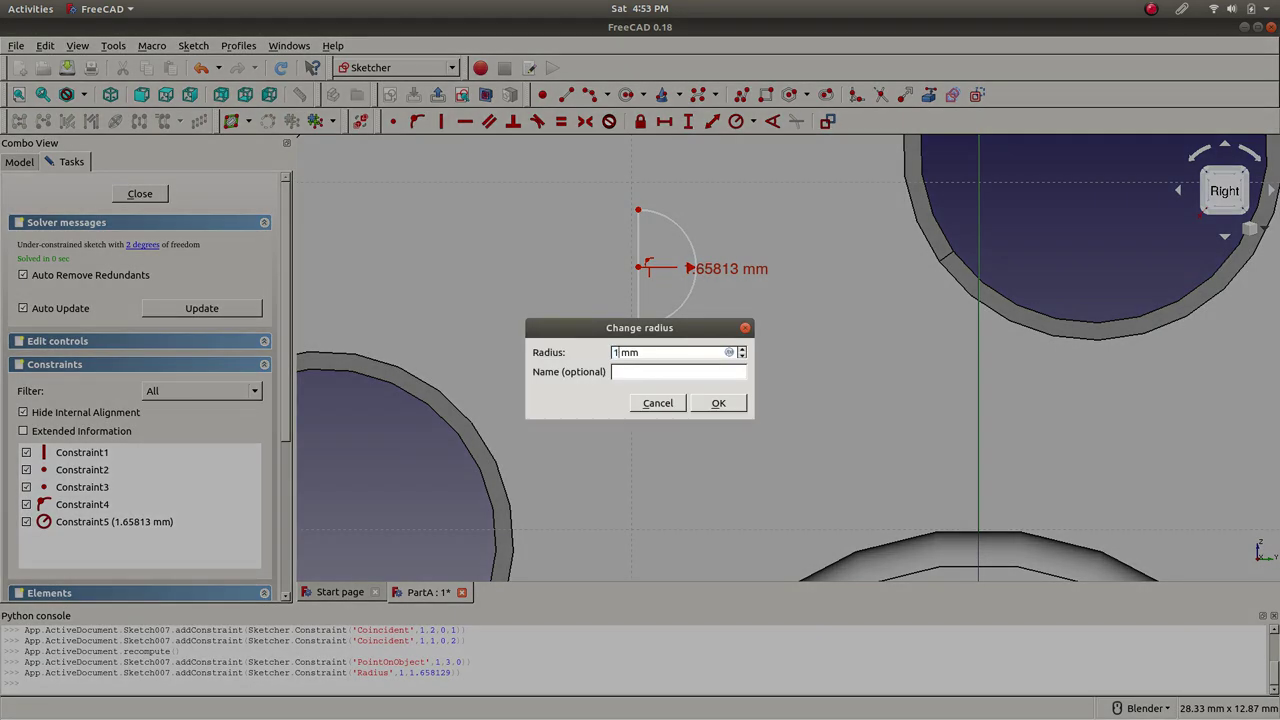
pyautogui.write('.')
pyautogui.write('5')
pyautogui.press('Return')
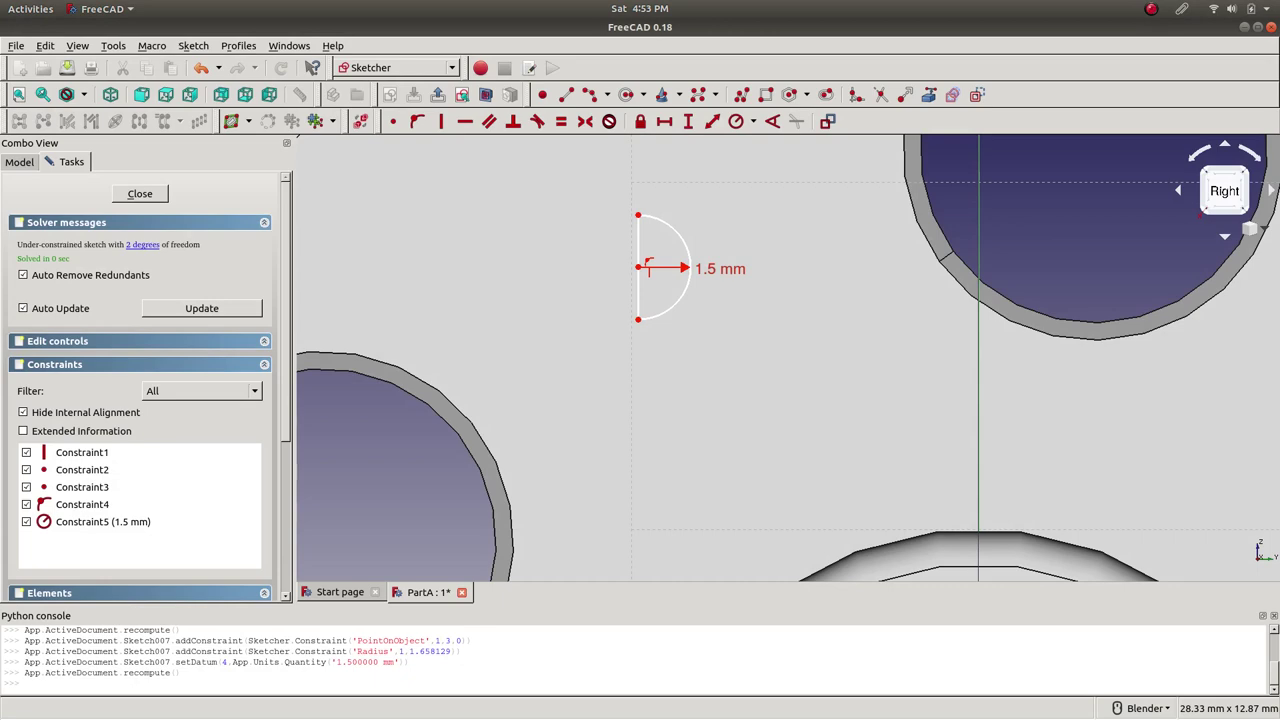
# - Shift the half-circle slightly up and towards the vertical axis, and lock its lower corner at about -9.4 mm horizontally and 16.8 mm vertically
pyautogui.scroll(-4, 754, 388)
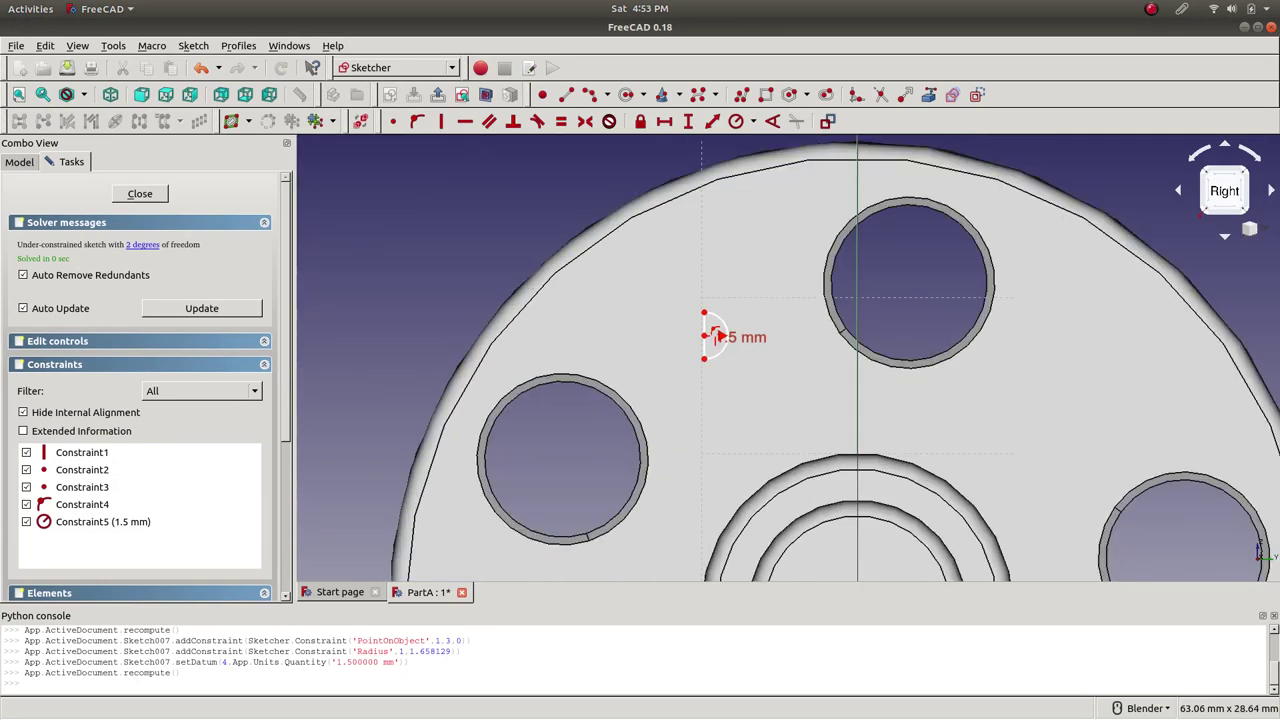
pyautogui.moveTo(719, 337); pyautogui.dragTo(717, 309)
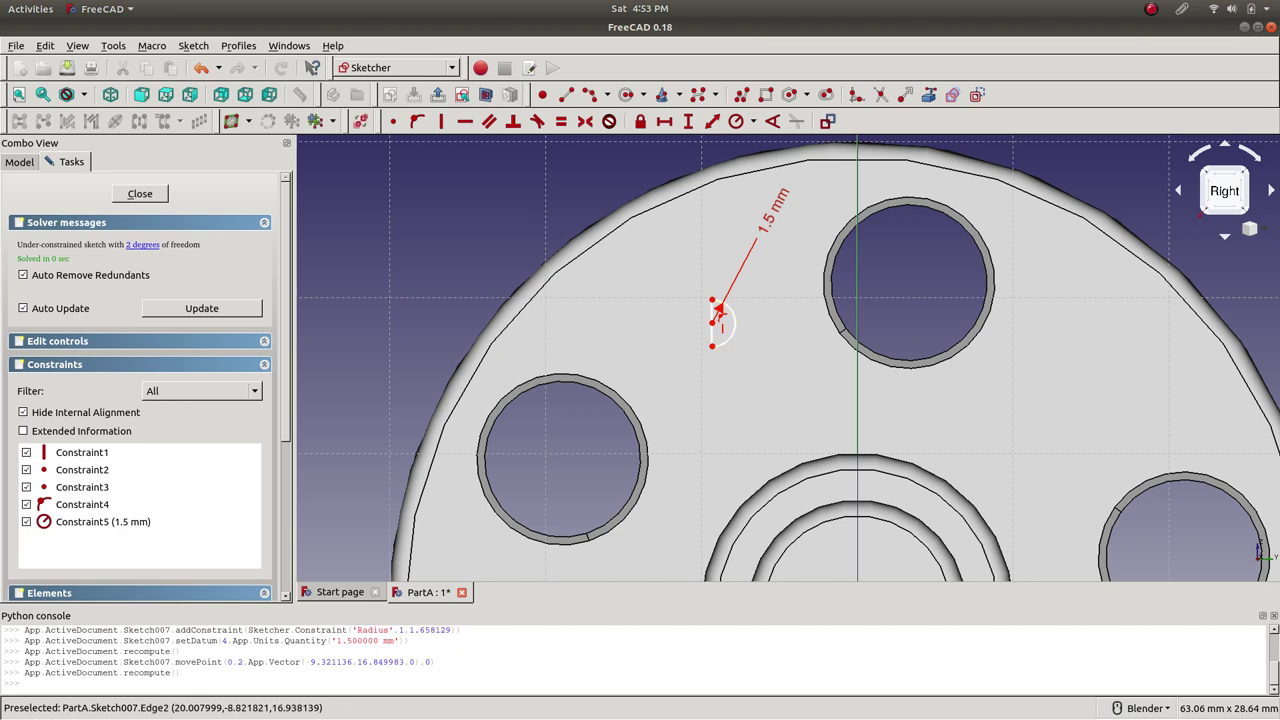
pyautogui.moveTo(712, 346)
pyautogui.mouseDown()
pyautogui.moveTo(714, 360)
pyautogui.moveTo(716, 312)
pyautogui.mouseUp()
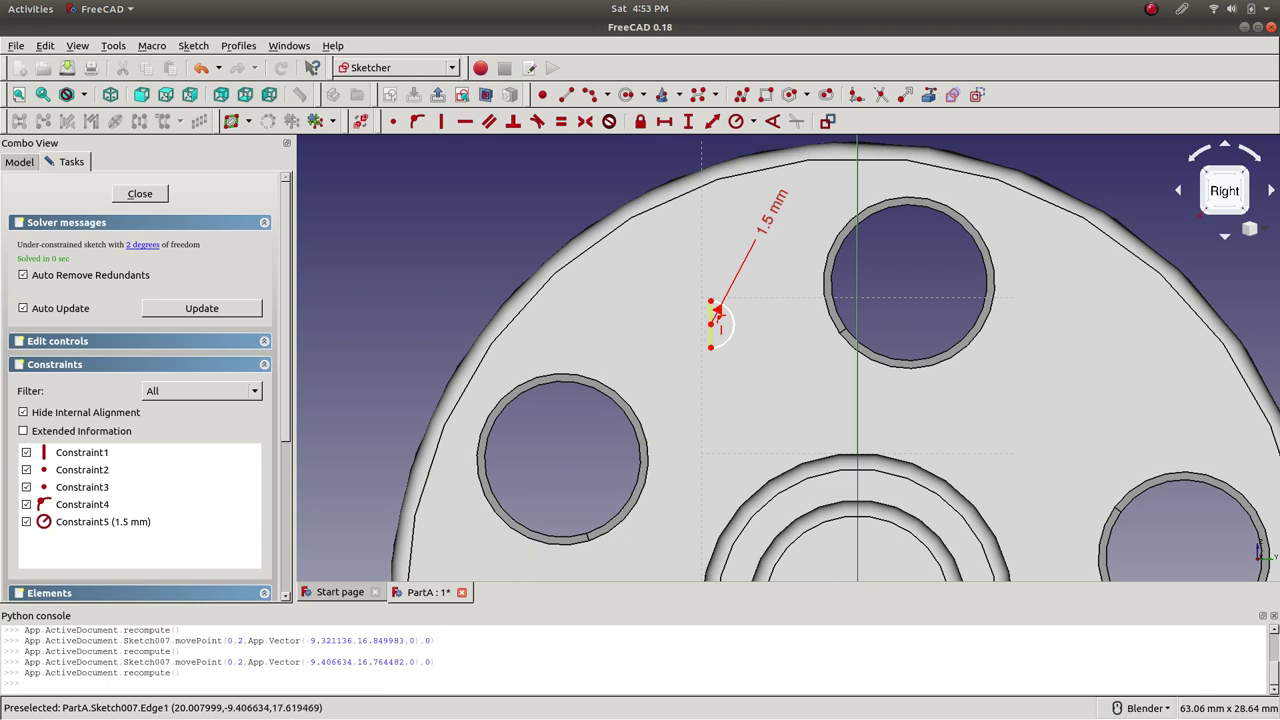
pyautogui.click(710, 347)
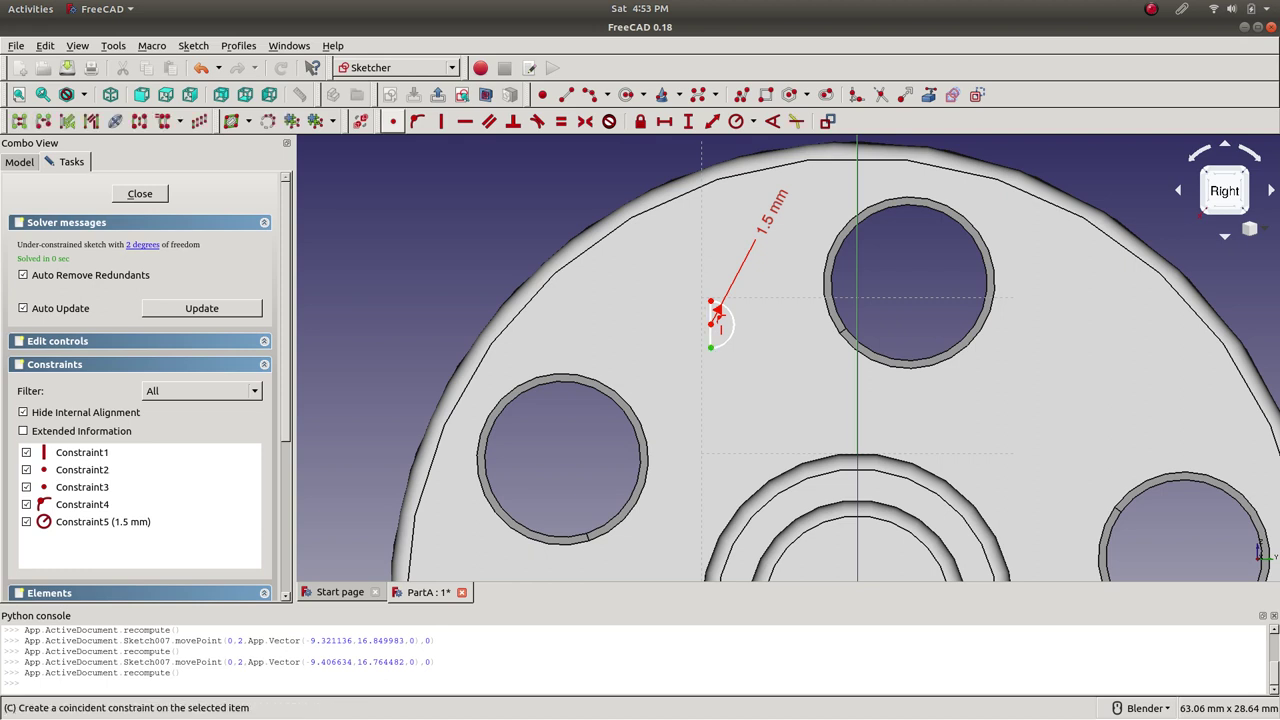
pyautogui.click(640, 121)
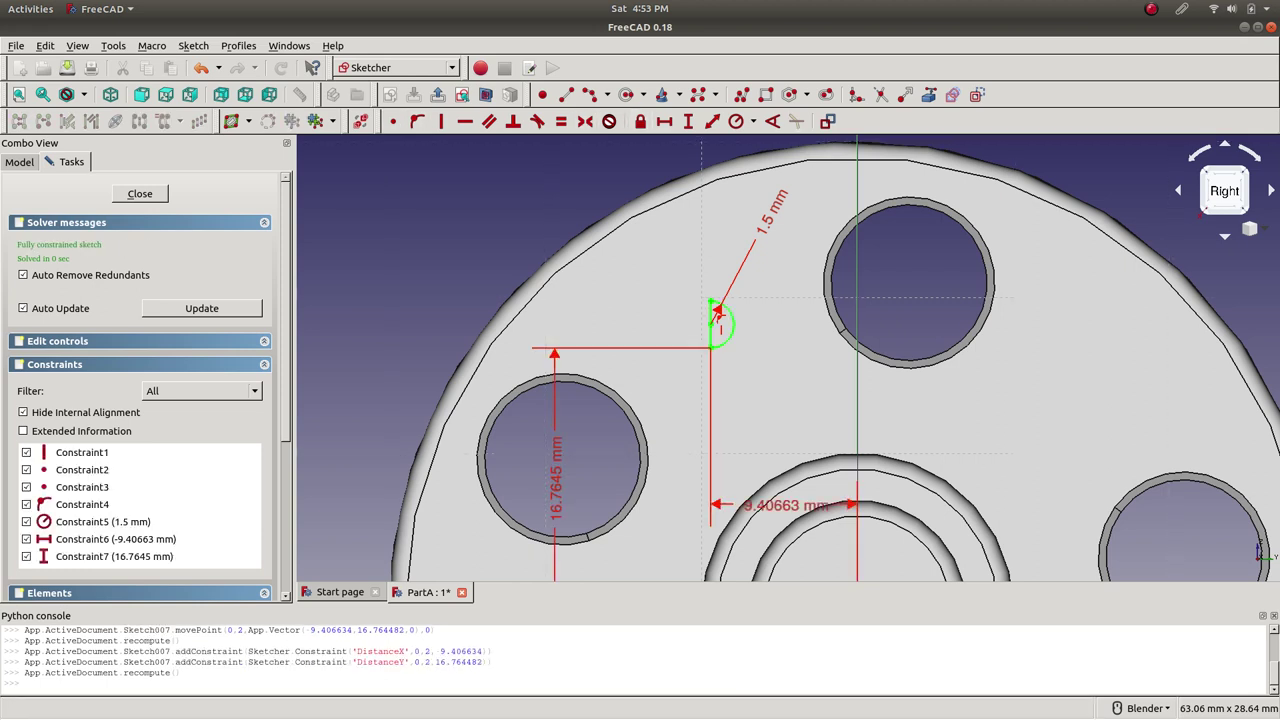
# - Reposition the horizontal and vertical dimension labels of the half-circle's locked corner
pyautogui.moveTo(785, 505)
pyautogui.mouseDown()
pyautogui.moveTo(769, 424)
pyautogui.moveTo(807, 402)
pyautogui.moveTo(998, 394)
pyautogui.mouseUp()
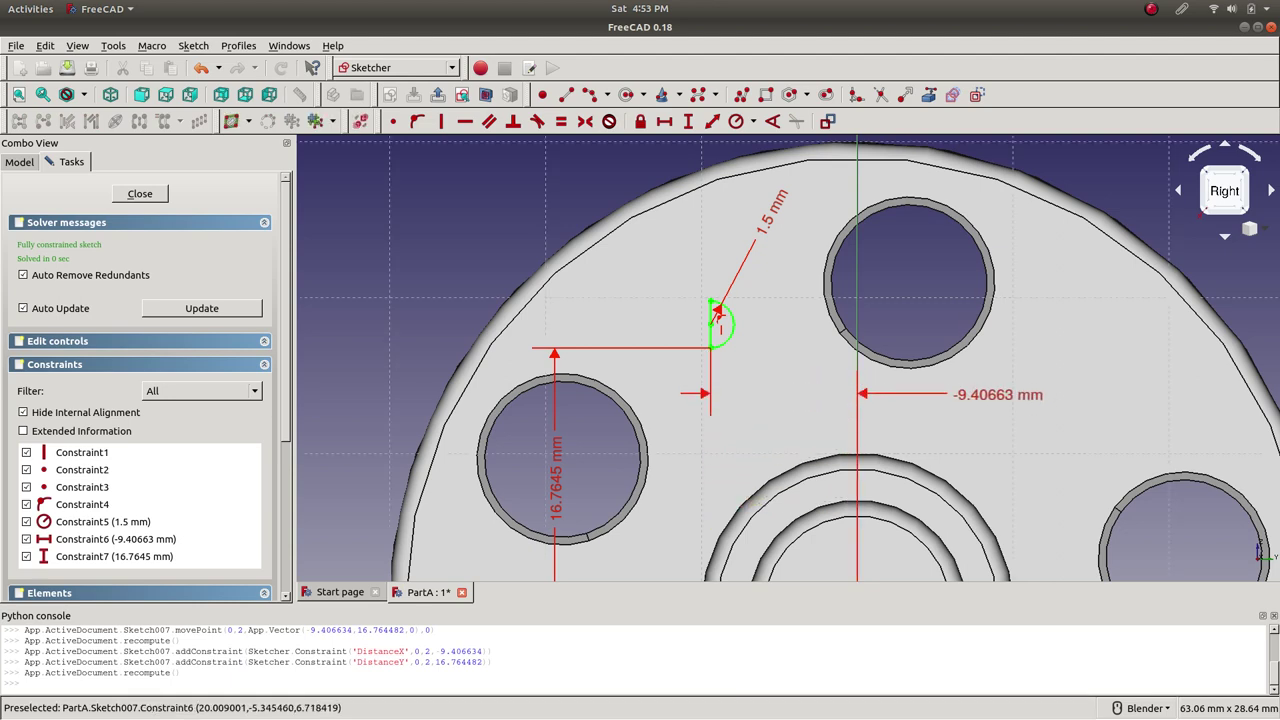
pyautogui.scroll(-4, 728, 468)
pyautogui.scroll(2, 747, 462)
pyautogui.moveTo(607, 484); pyautogui.dragTo(603, 484)
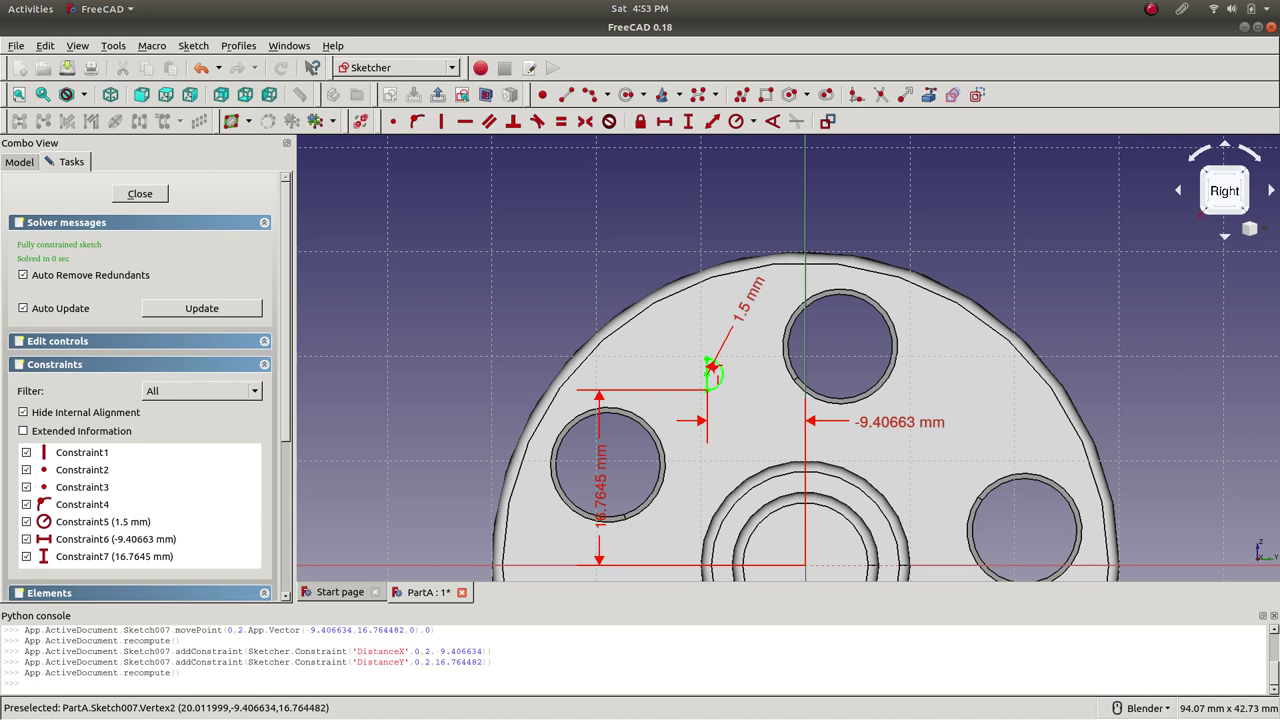
# - Set the locked corner's horizontal distance to -9.5 mm and its vertical distance to 16.5 mm
pyautogui.doubleClick(705, 421)
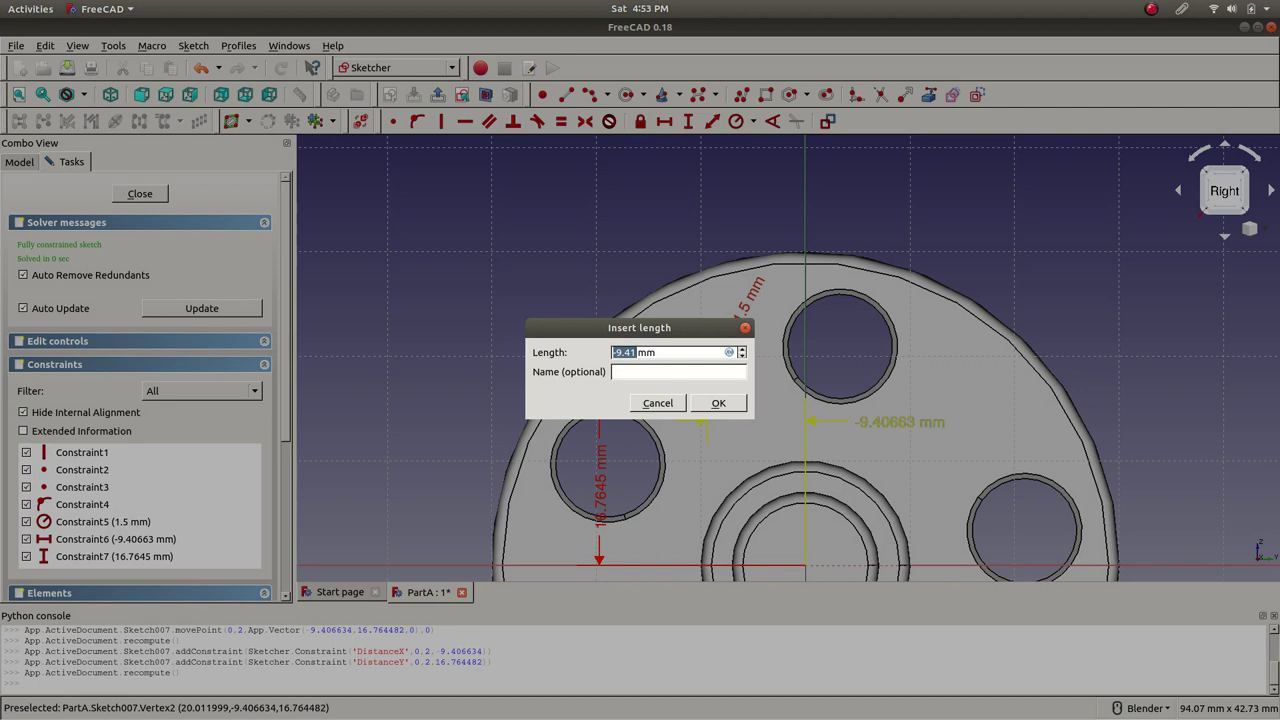
pyautogui.write('-9.5')
pyautogui.press('Return')
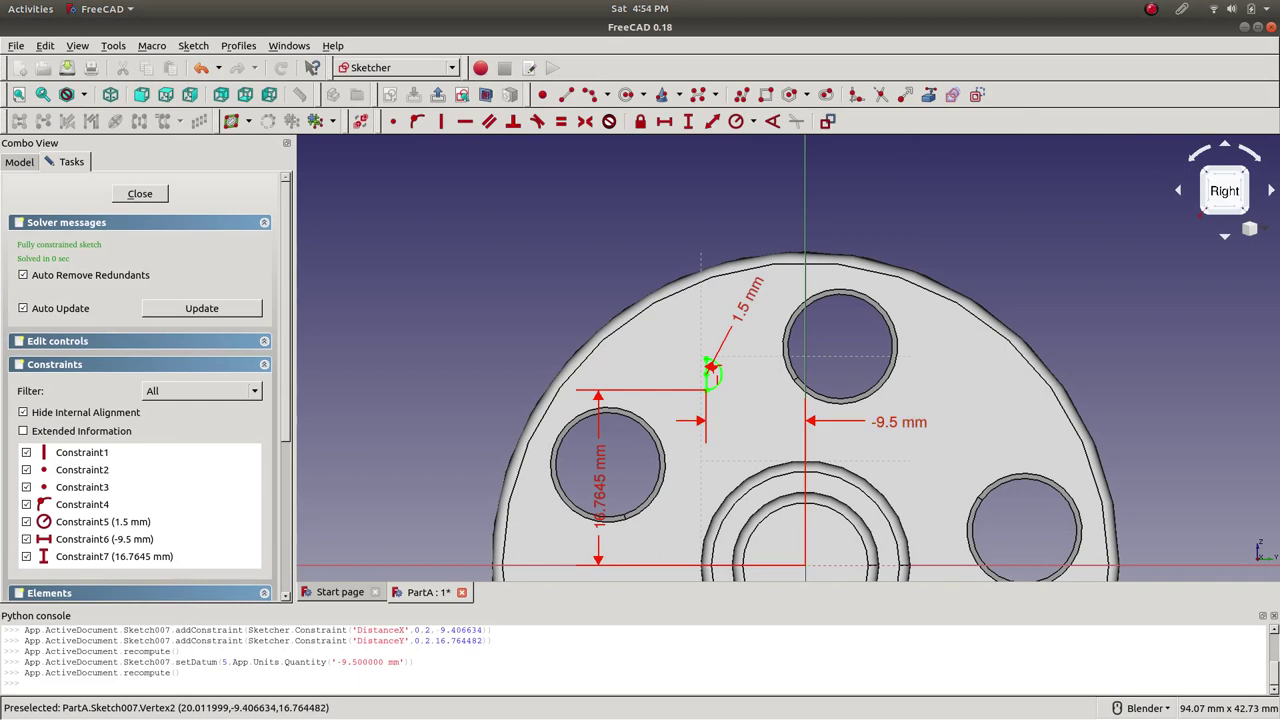
pyautogui.doubleClick(599, 478)
pyautogui.write('16.5')
pyautogui.press('Return')
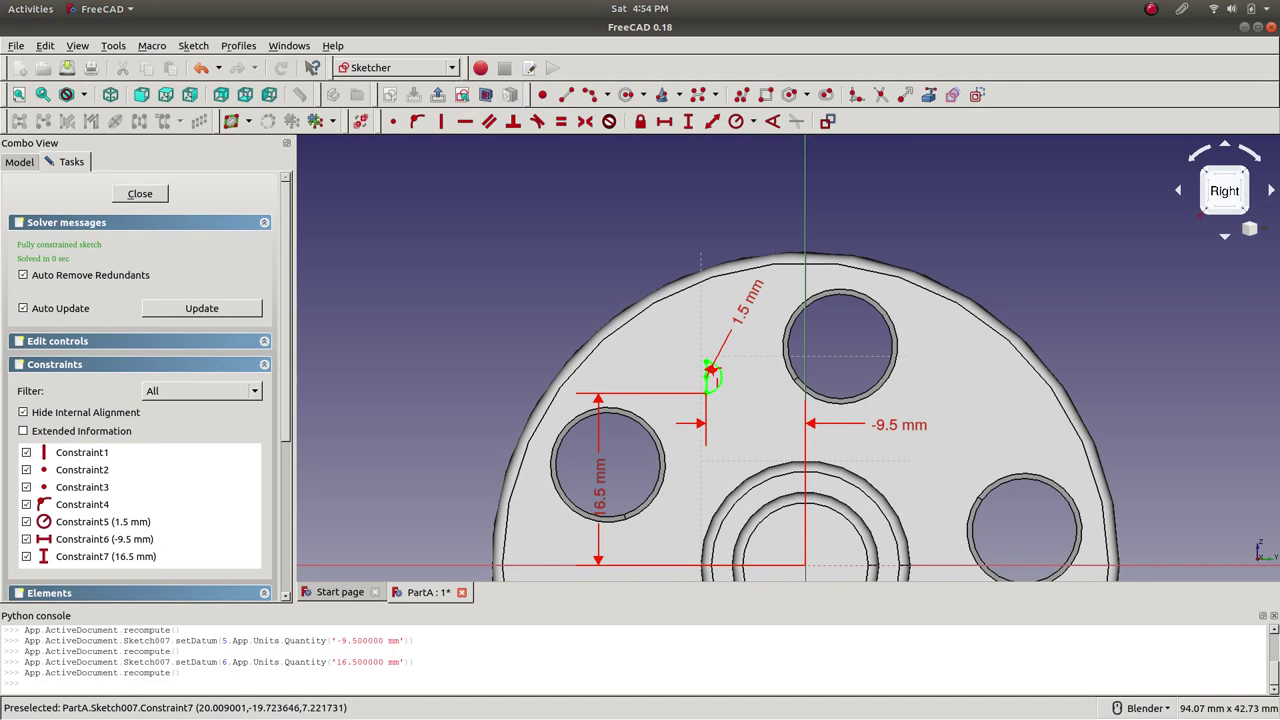
# - Set the locked corner's horizontal distance to -9 mm
pyautogui.doubleClick(895, 424)
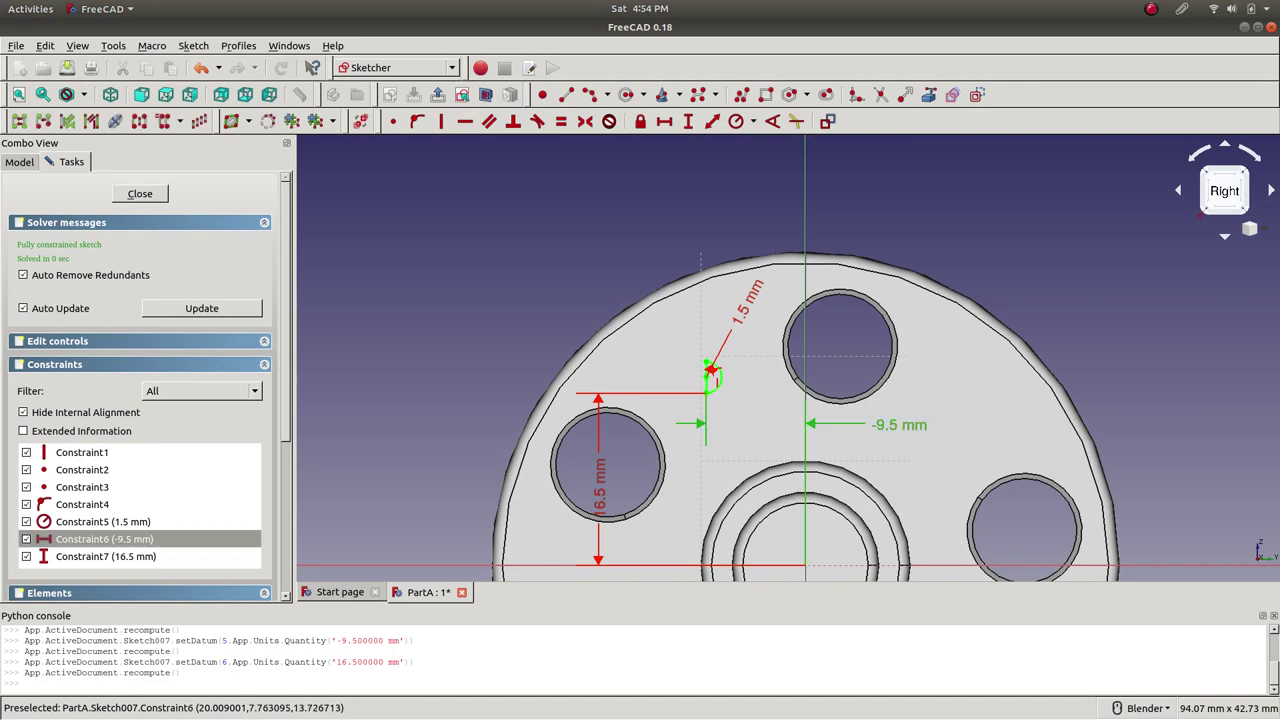
pyautogui.write('9')
pyautogui.press('BackSpace')
pyautogui.write('-9')
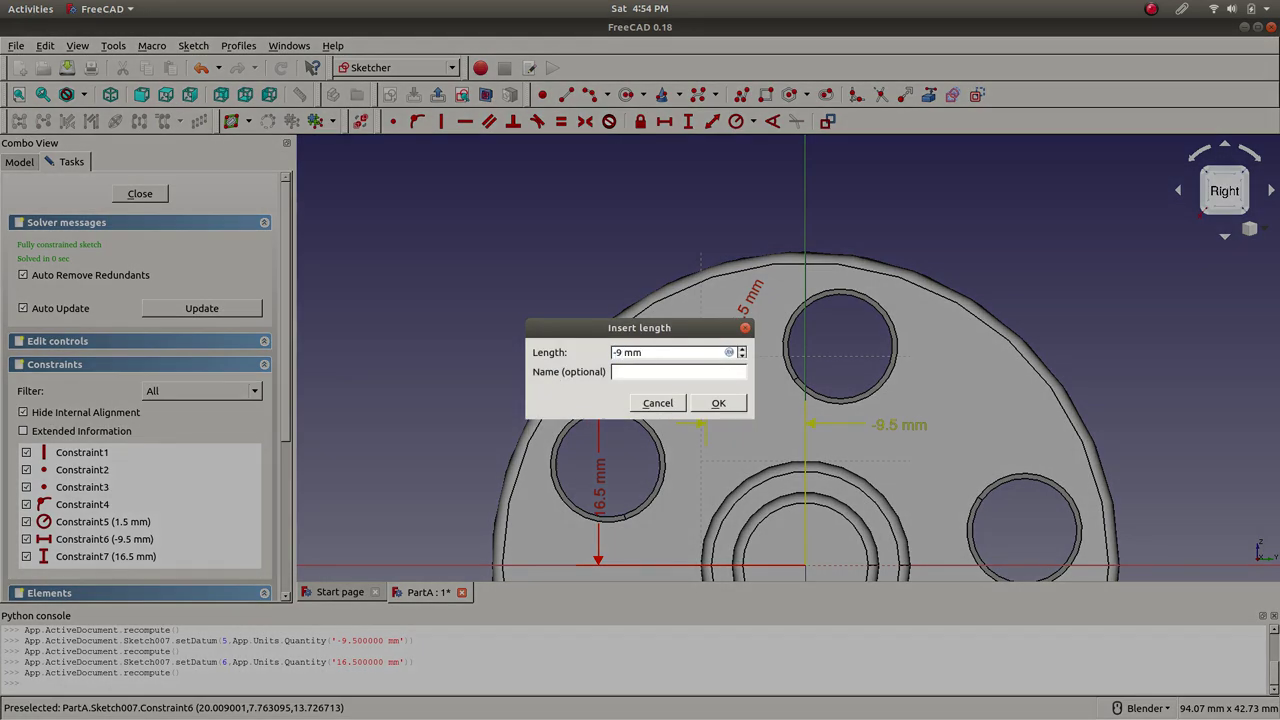
pyautogui.press('Return')
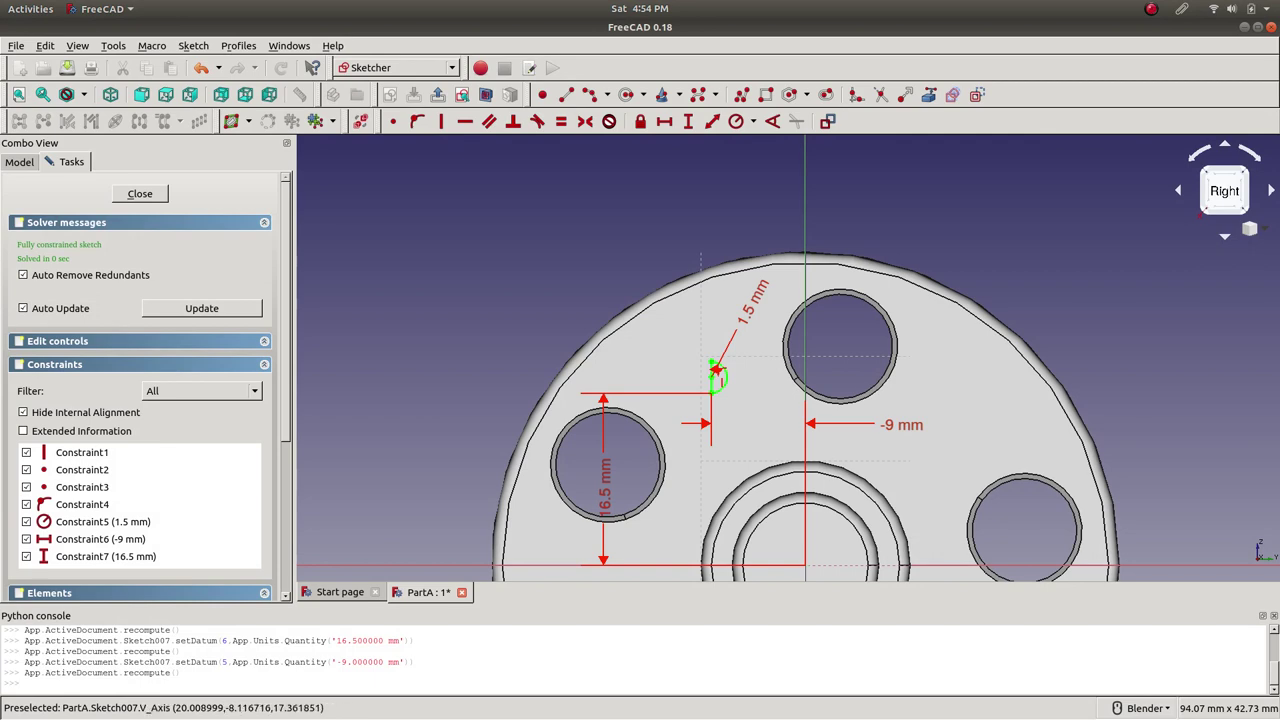
# - Close the half-circle sketch and save the document
pyautogui.click(140, 193)
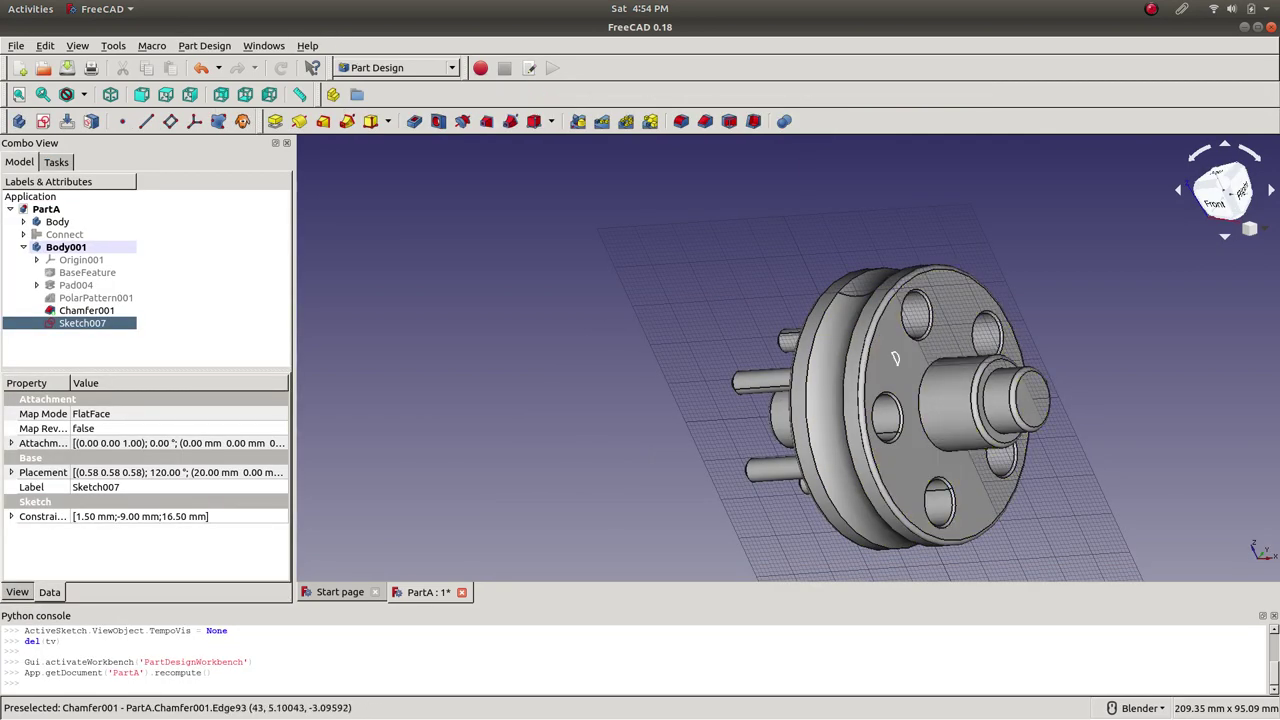
pyautogui.scroll(5, 1030, 375)
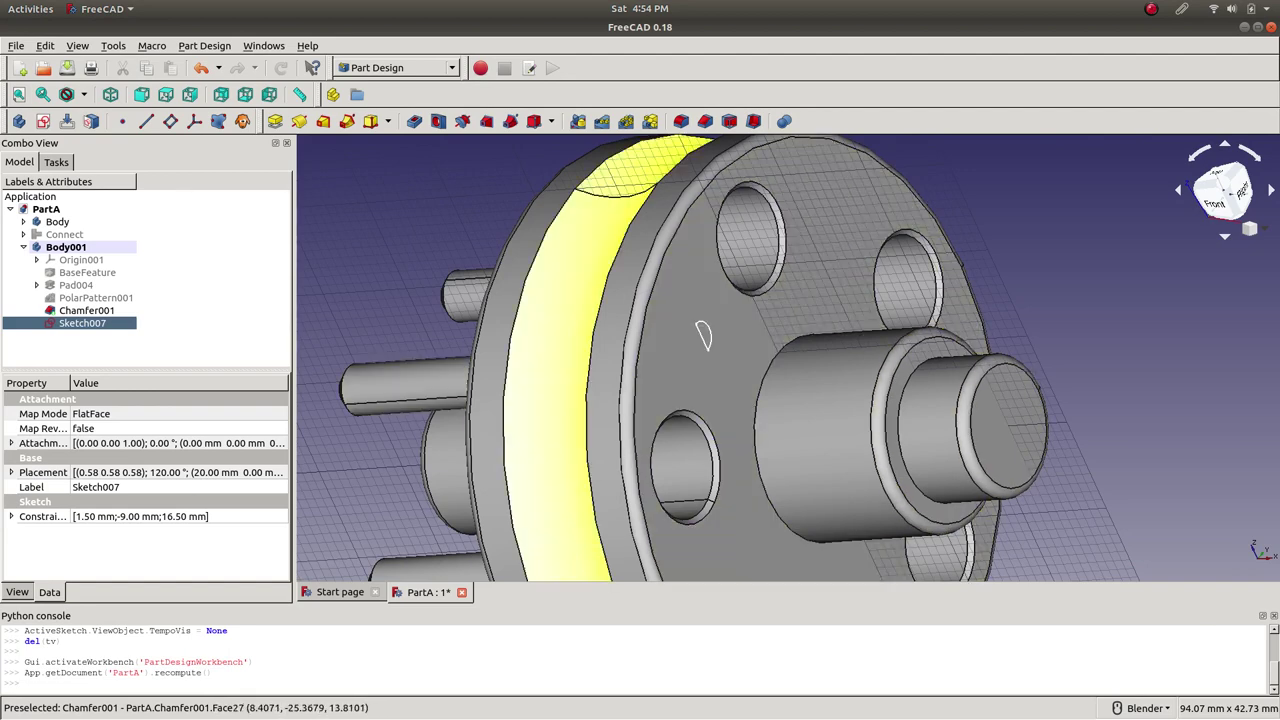
pyautogui.scroll(-5, 690, 395)
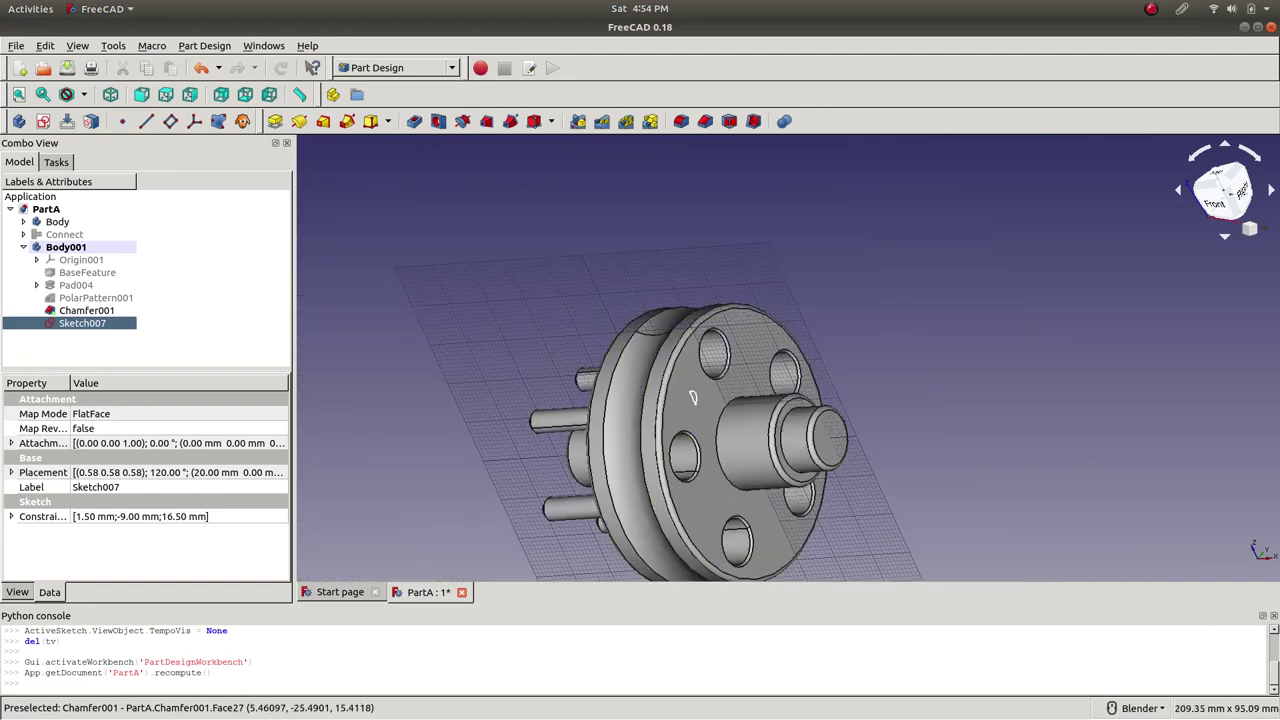
pyautogui.hotkey('ctrl', 's')
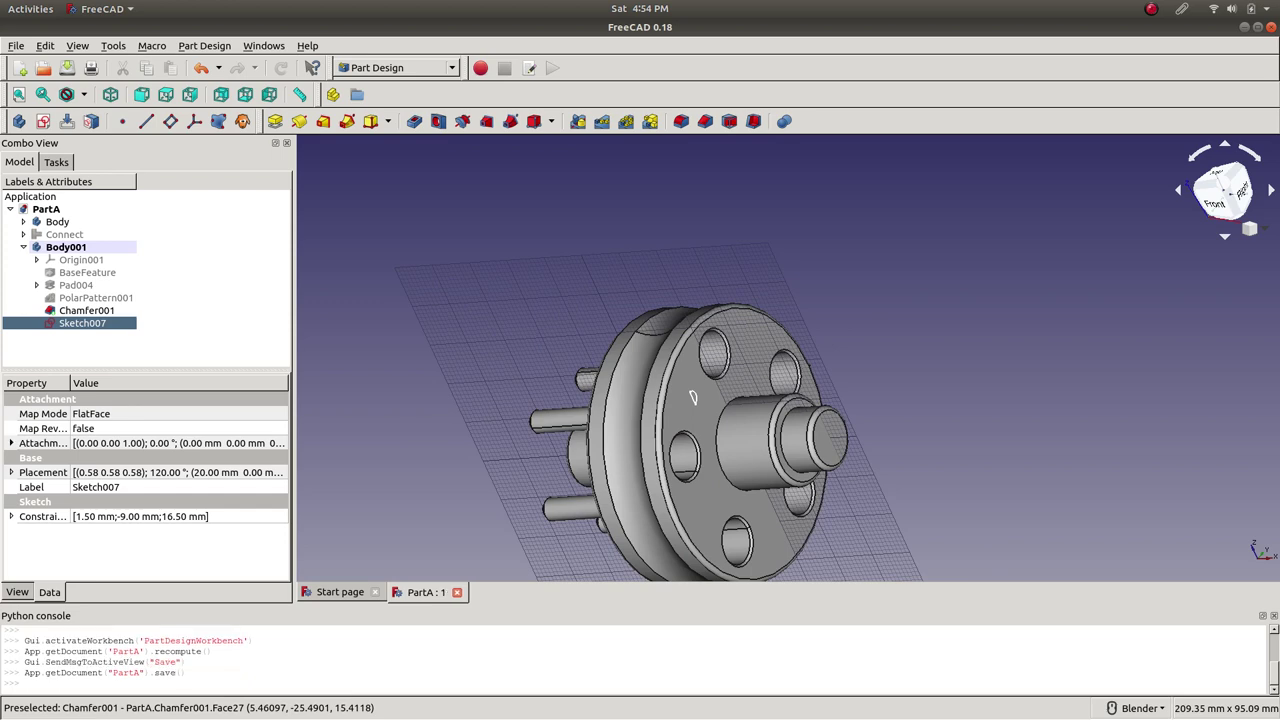
# - Expand the half-circle sketch's attachment offset and try an X offset of 10 mm
pyautogui.click(11, 443)
pyautogui.click(24, 487)
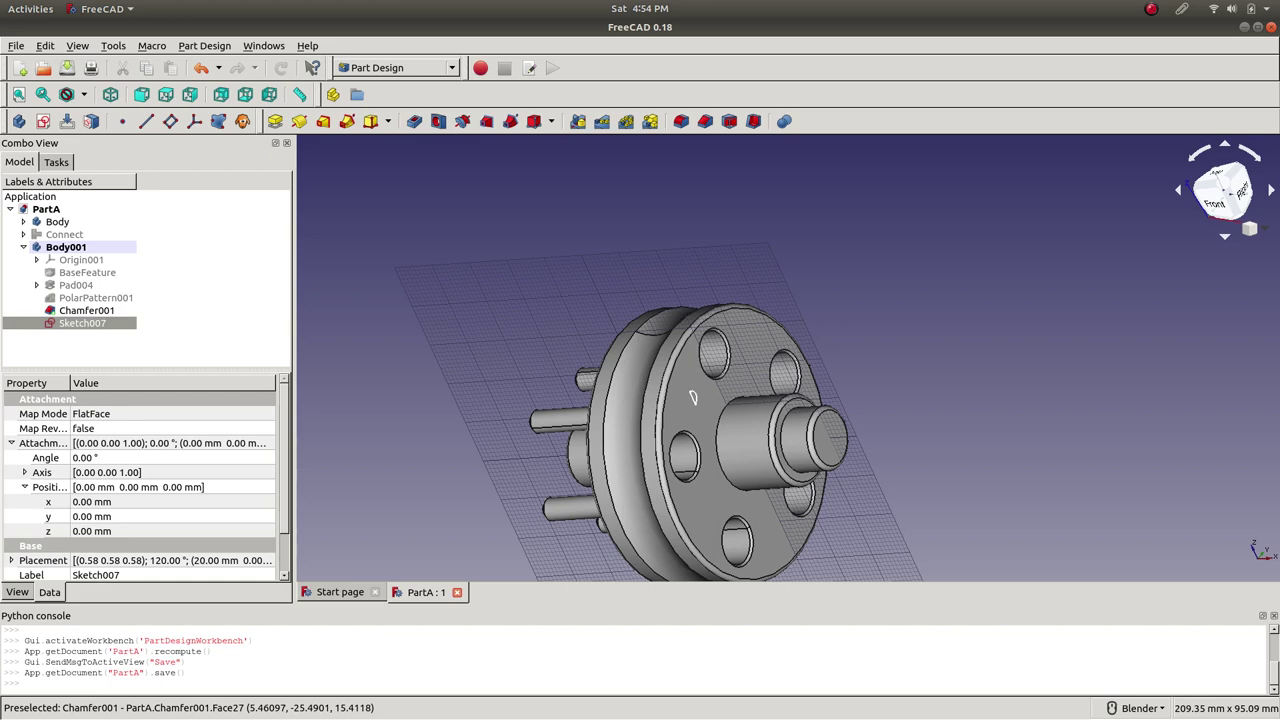
pyautogui.press('Down')
pyautogui.click(92, 516)
pyautogui.click(92, 531)
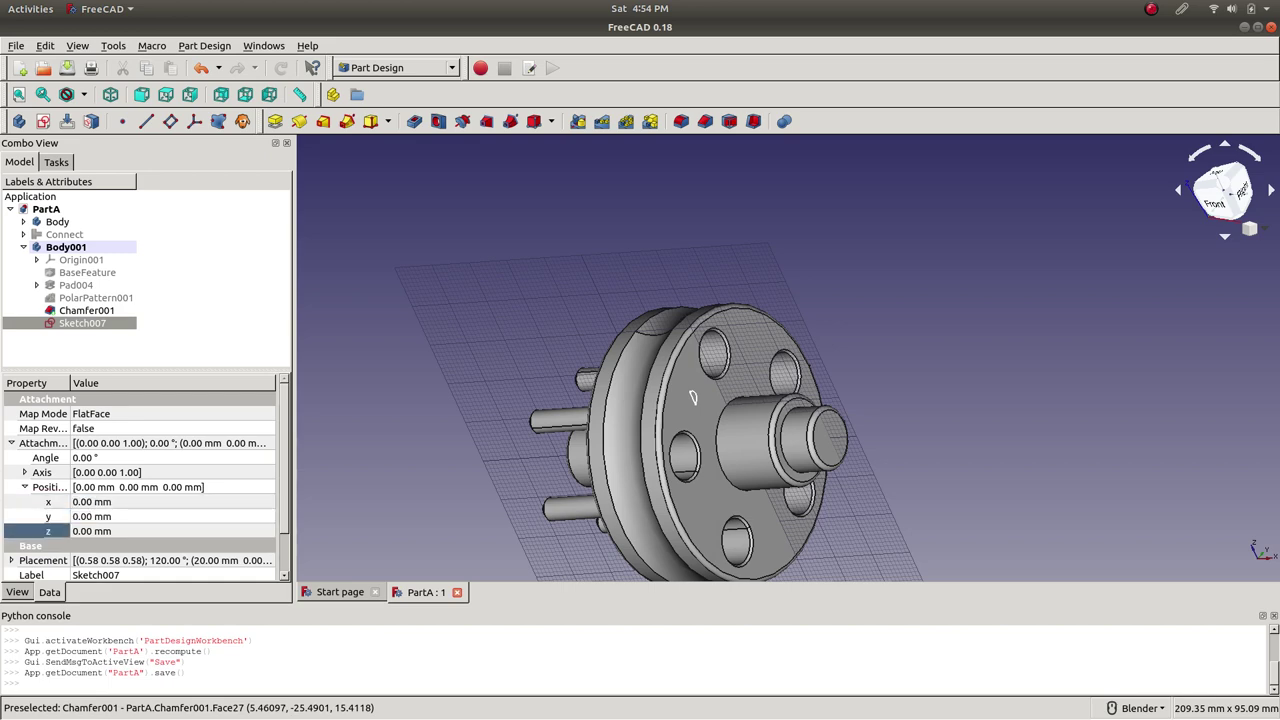
pyautogui.click(92, 501)
pyautogui.scroll(10, 92, 501)
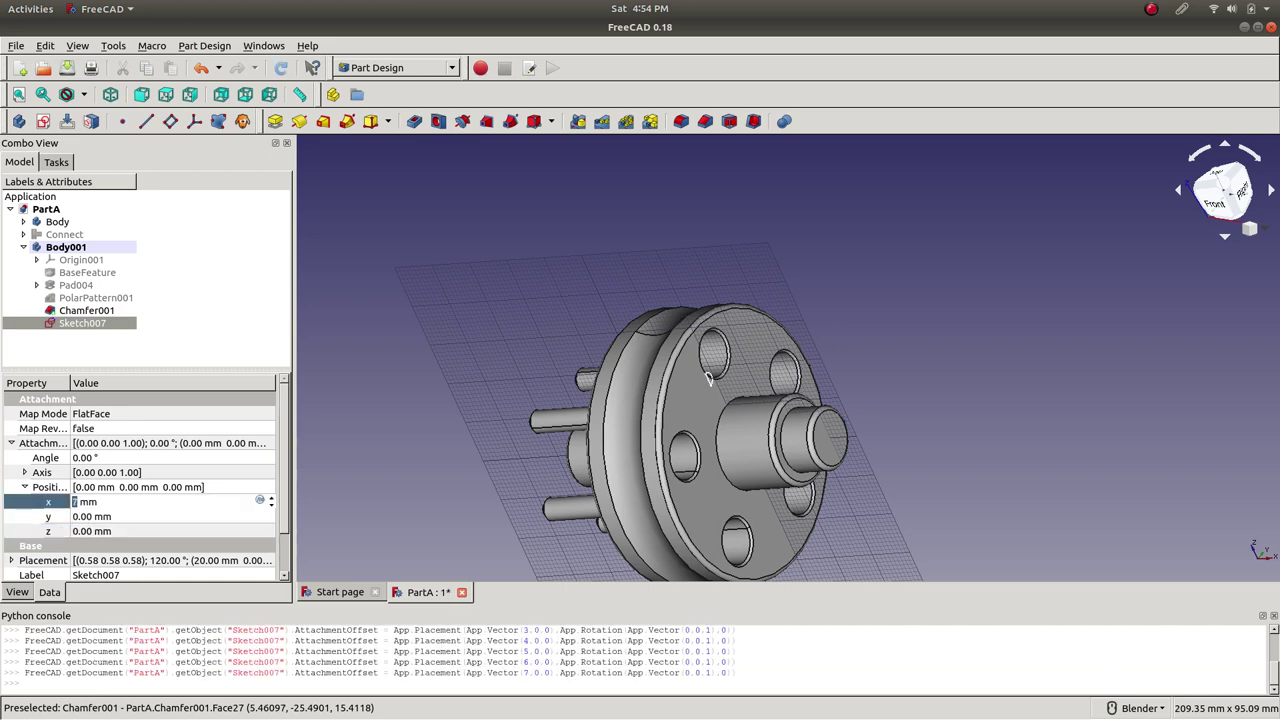
pyautogui.scroll(2, 640, 420)
pyautogui.moveTo(640, 420)
pyautogui.mouseDown(button='middle')
pyautogui.moveTo(770, 405)
pyautogui.moveTo(580, 440)
pyautogui.mouseUp(button='middle')
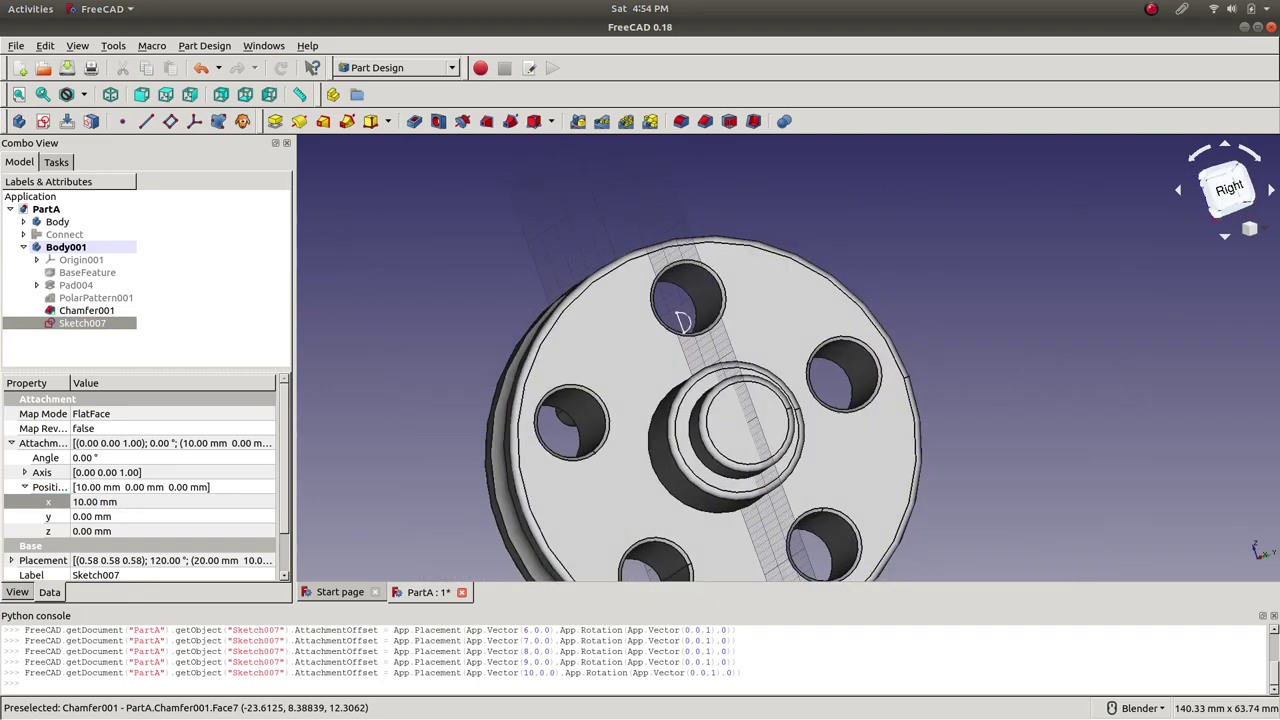
# - Widen the property name column and return the sketch's X attachment offset to 0 mm
pyautogui.moveTo(70, 383); pyautogui.dragTo(118, 383)
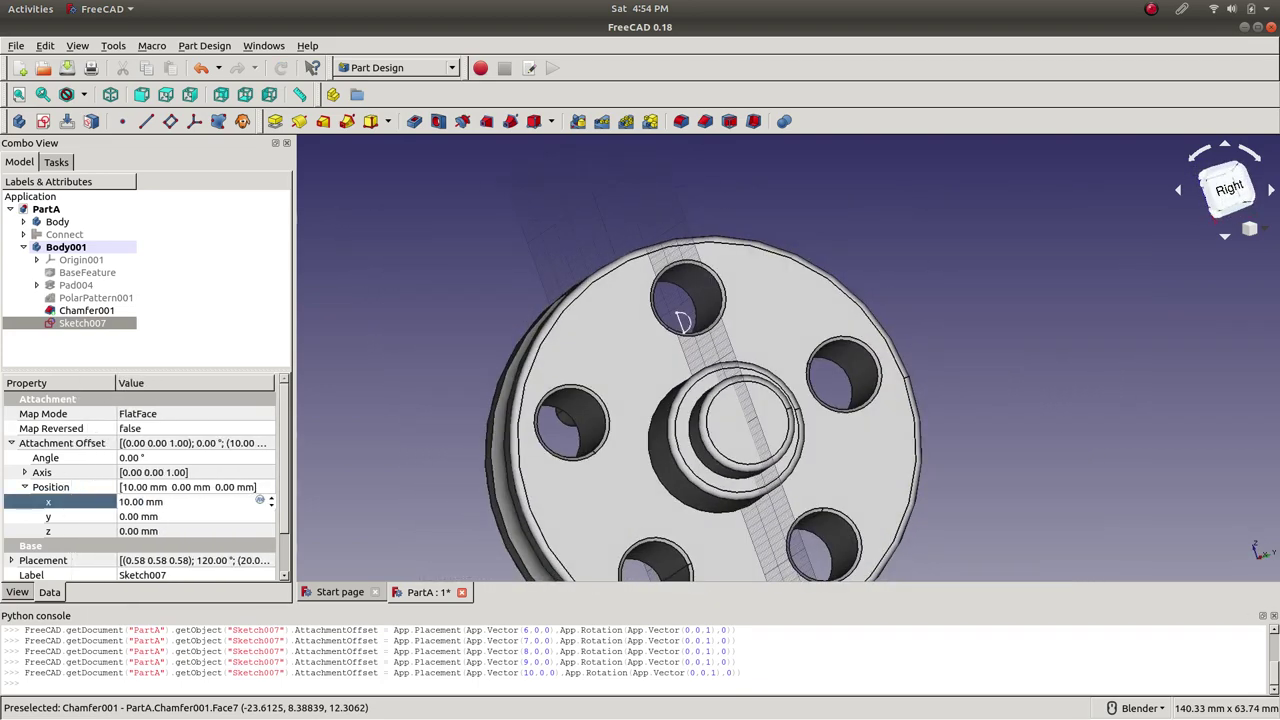
pyautogui.press('Down')
pyautogui.press('Down')
pyautogui.press('Down')
pyautogui.press('Down')
pyautogui.press('Down')
pyautogui.press('Down')
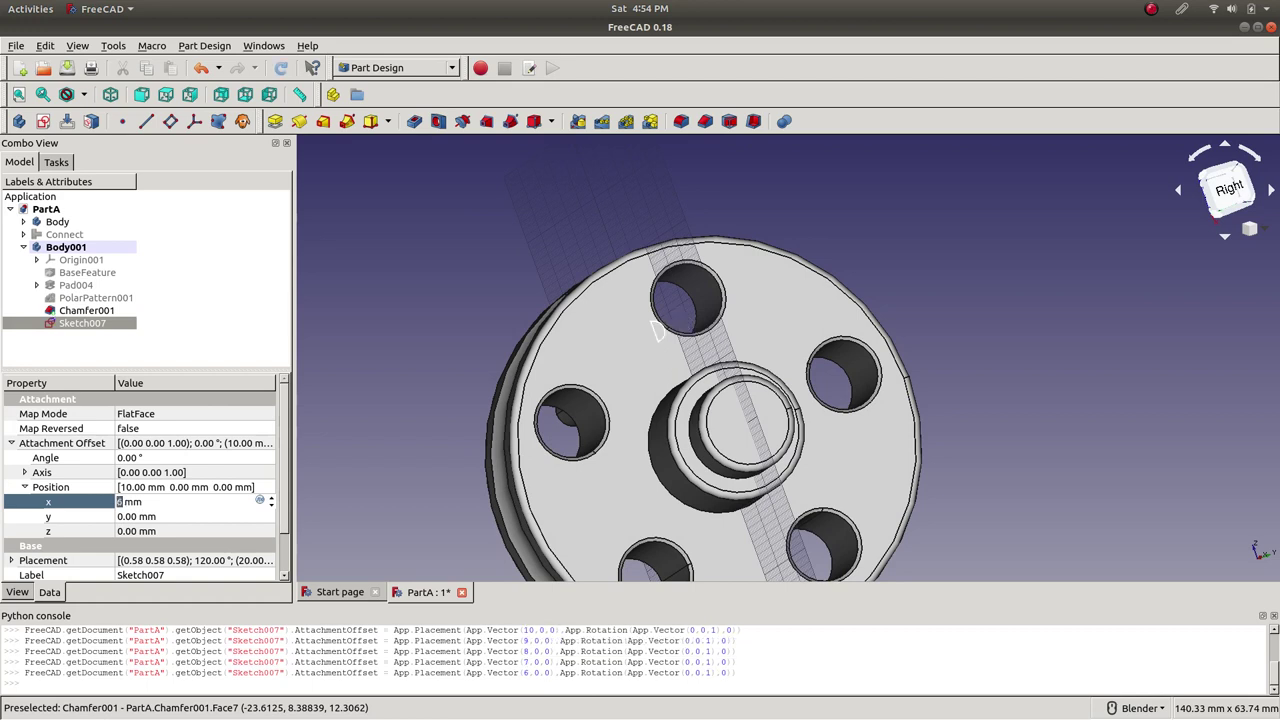
pyautogui.press('Down')
pyautogui.press('Down')
pyautogui.press('Down')
pyautogui.press('Down')
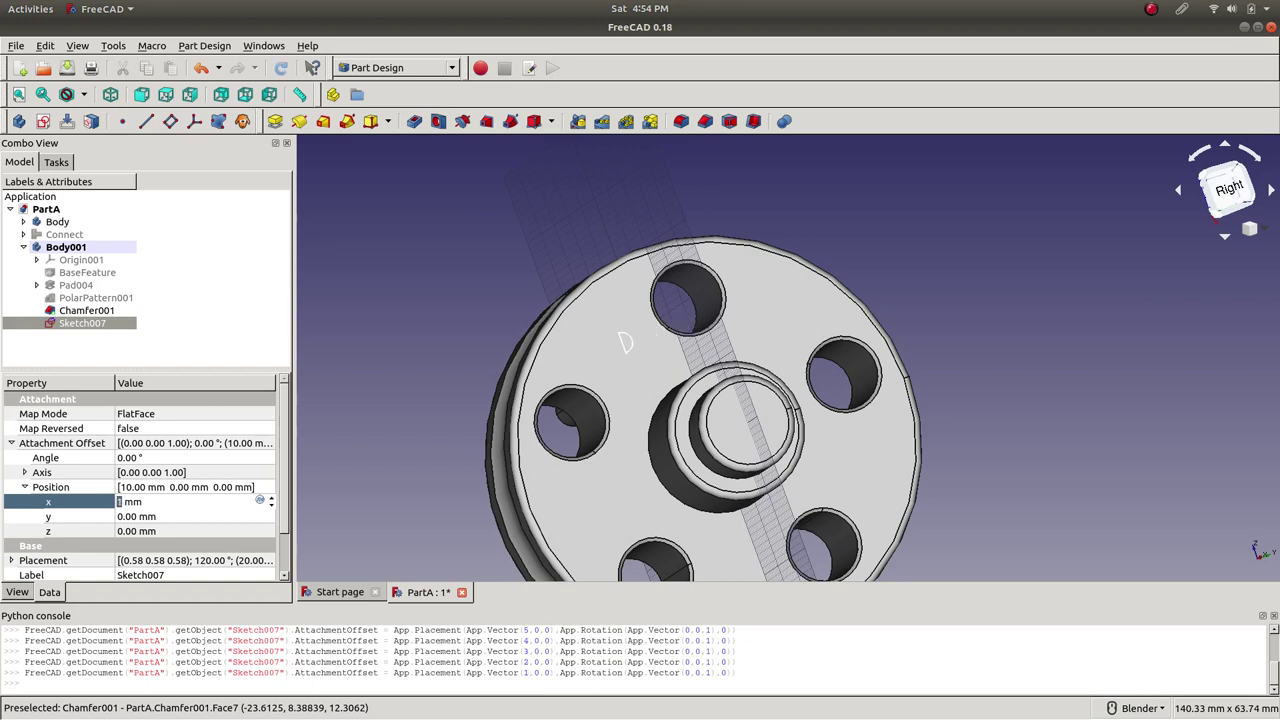
# - Try shifting the half-circle sketch along Y and return its Y attachment offset to 0 mm
pyautogui.press('Tab')
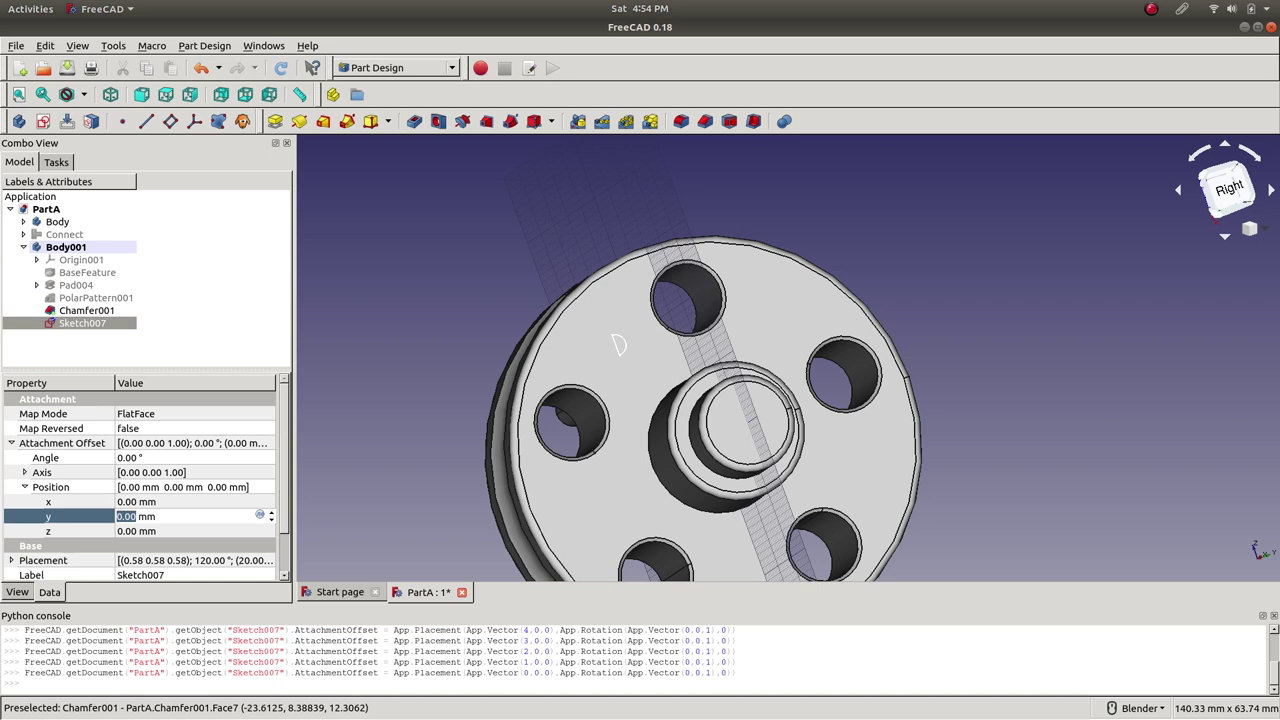
pyautogui.press('Up')
pyautogui.press('Up')
pyautogui.press('Up')
pyautogui.press('Up')
pyautogui.press('Up')
pyautogui.press('Up')
pyautogui.press('Down')
pyautogui.press('Down')
pyautogui.press('Down')
pyautogui.press('Down')
pyautogui.press('Down')
pyautogui.press('Down')
# - Set the half-circle sketch's Z attachment offset to 25 mm to move it away from the disc face
pyautogui.press('Tab')
pyautogui.press('Up')
pyautogui.press('Up')
pyautogui.press('Up')
pyautogui.press('Up')
pyautogui.press('Up')
pyautogui.press('Up')
pyautogui.press('Up')
pyautogui.press('Up')
pyautogui.press('Up')
pyautogui.press('Up')
pyautogui.press('Up')
pyautogui.press('Up')
pyautogui.press('Up')
pyautogui.press('Up')
pyautogui.press('Up')
pyautogui.press('Up')
pyautogui.press('Up')
pyautogui.press('Up')
pyautogui.press('Up')
pyautogui.press('Up')
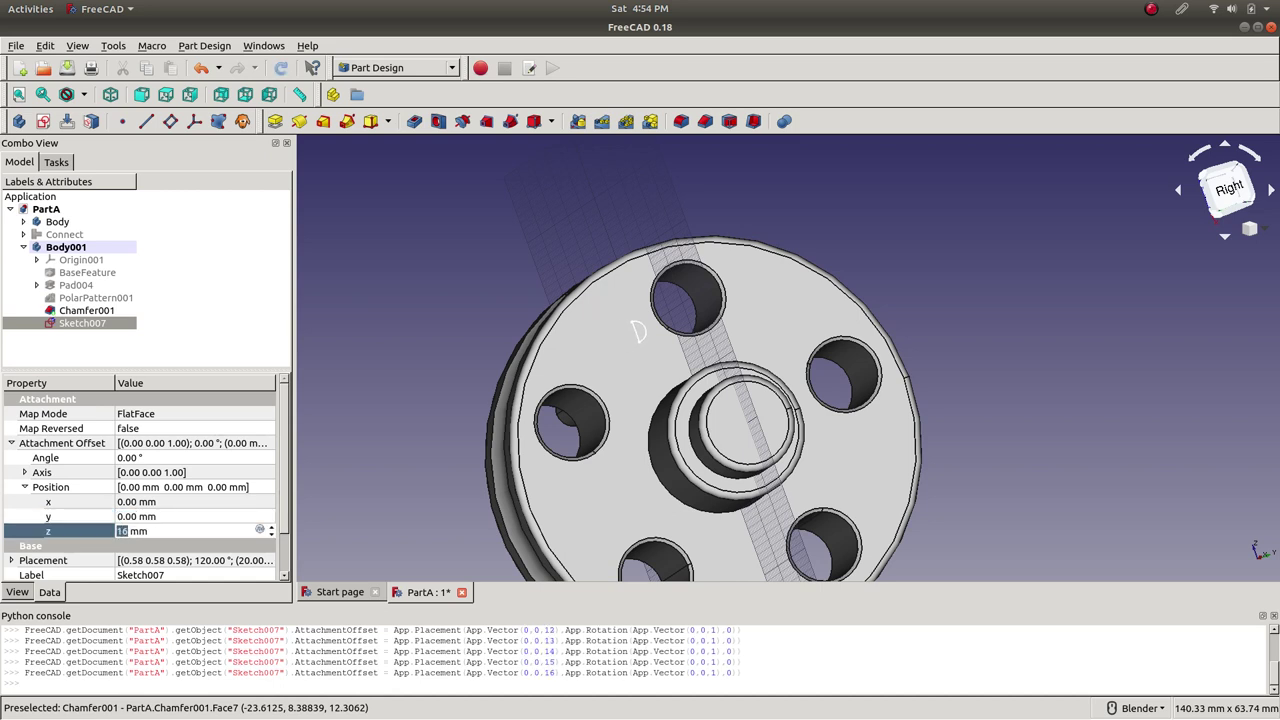
pyautogui.moveTo(651, 322); pyautogui.dragTo(951, 251, button='middle')
pyautogui.scroll(-4, 891, 300)
pyautogui.scroll(4, 773, 342)
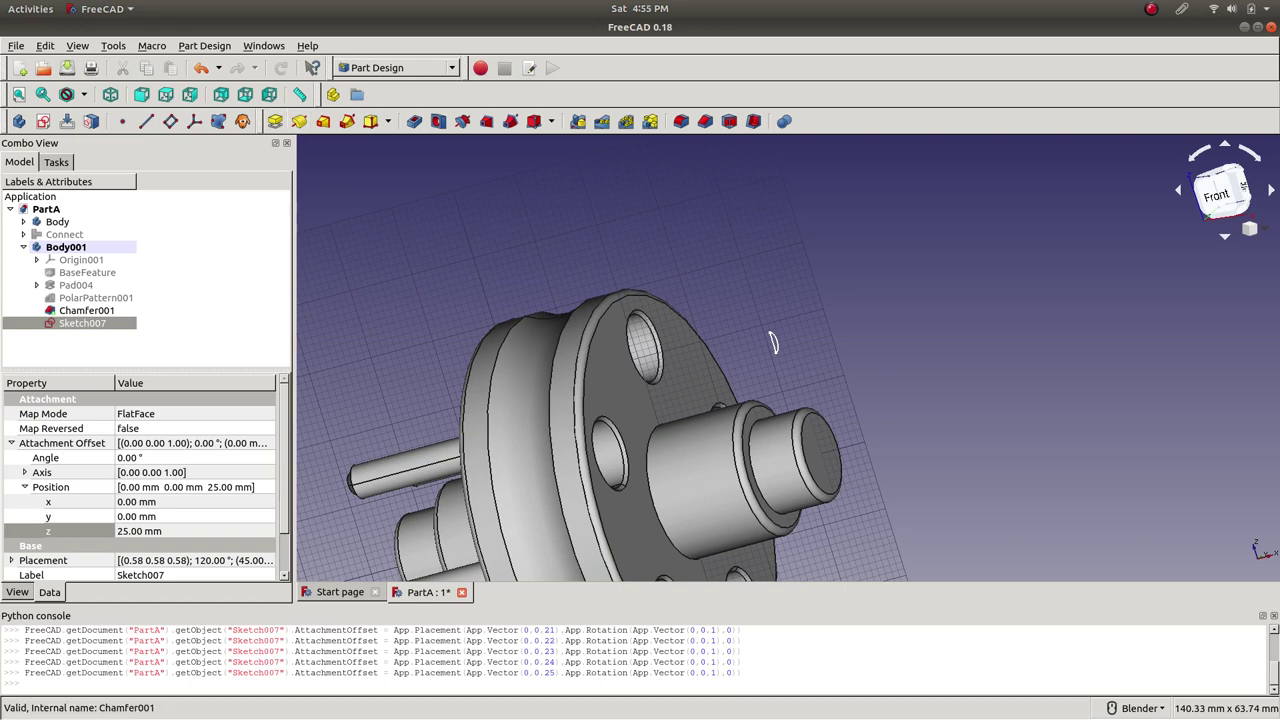
# - Start a Revolution of the half-circle sketch with a selected reference as axis, and make the sketch visible for picking
pyautogui.click(82, 323)
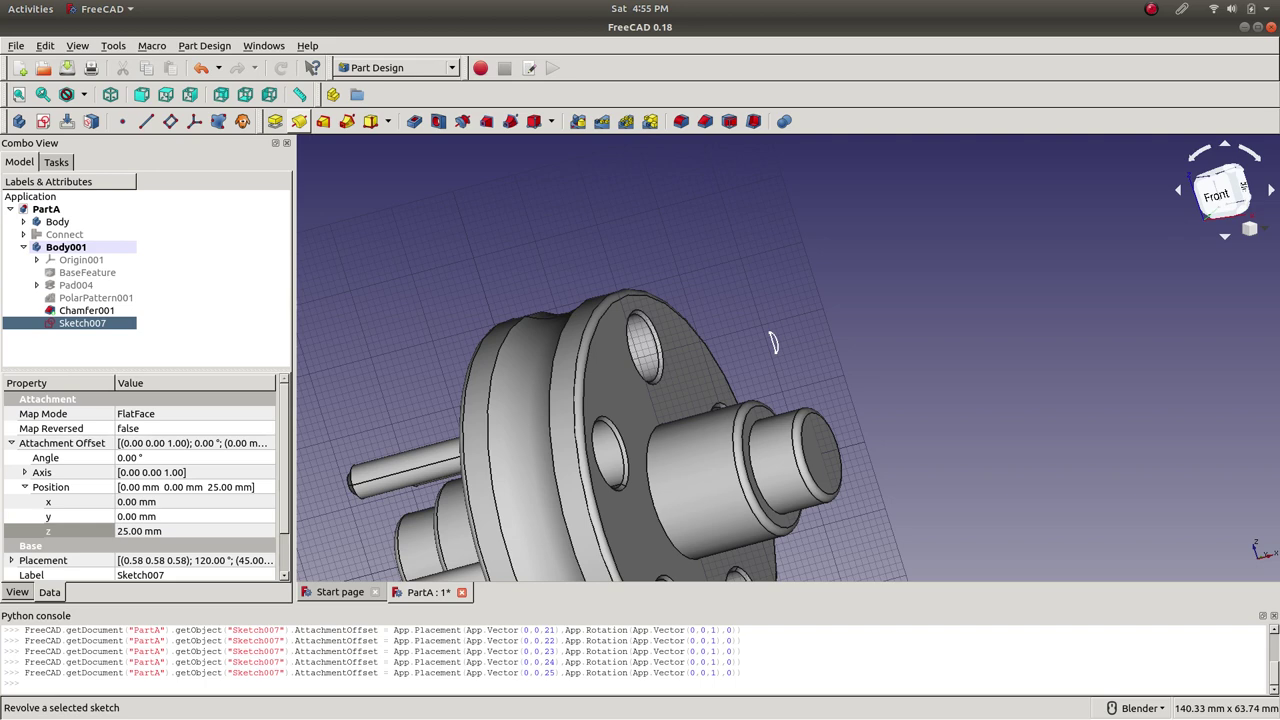
pyautogui.click(299, 121)
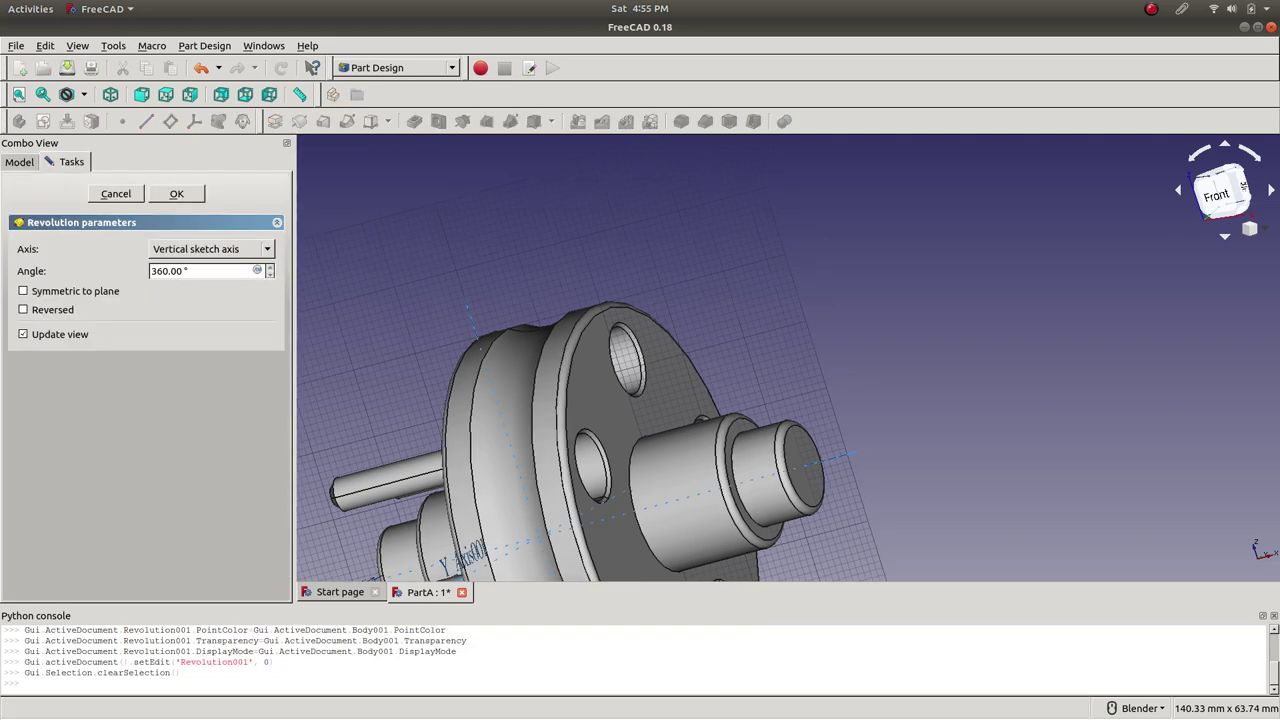
pyautogui.click(210, 248)
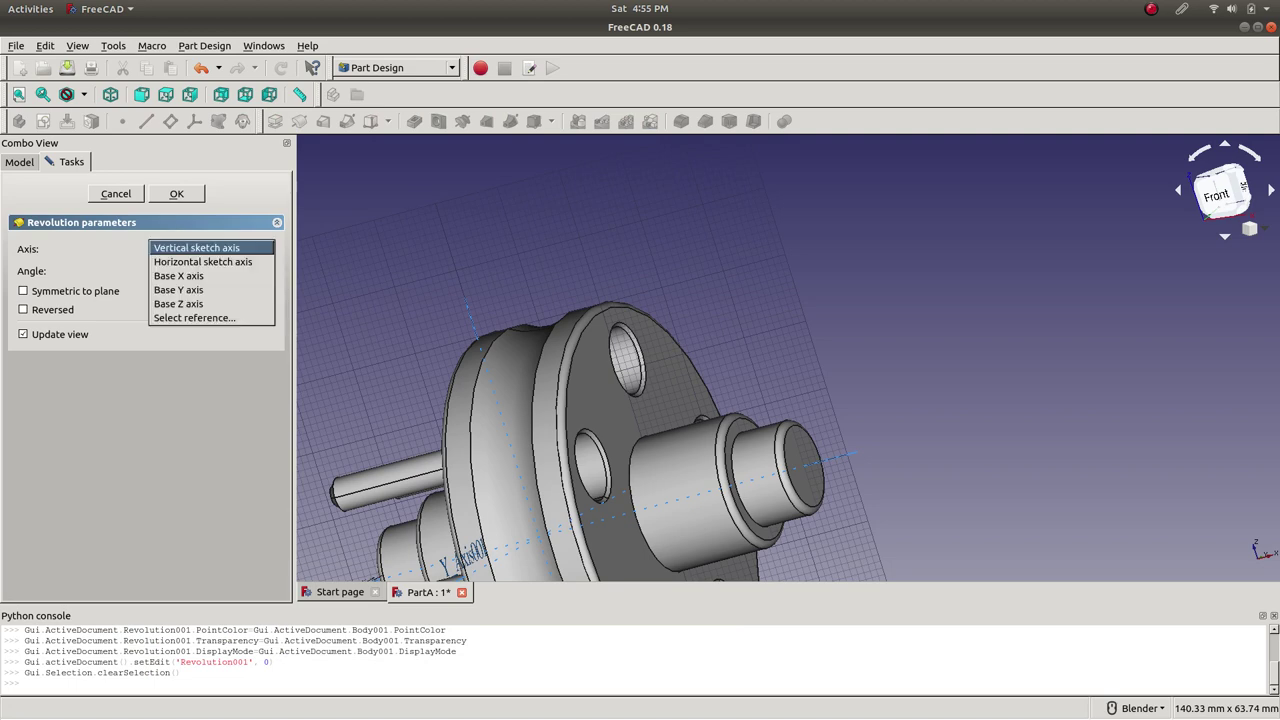
pyautogui.click(211, 317)
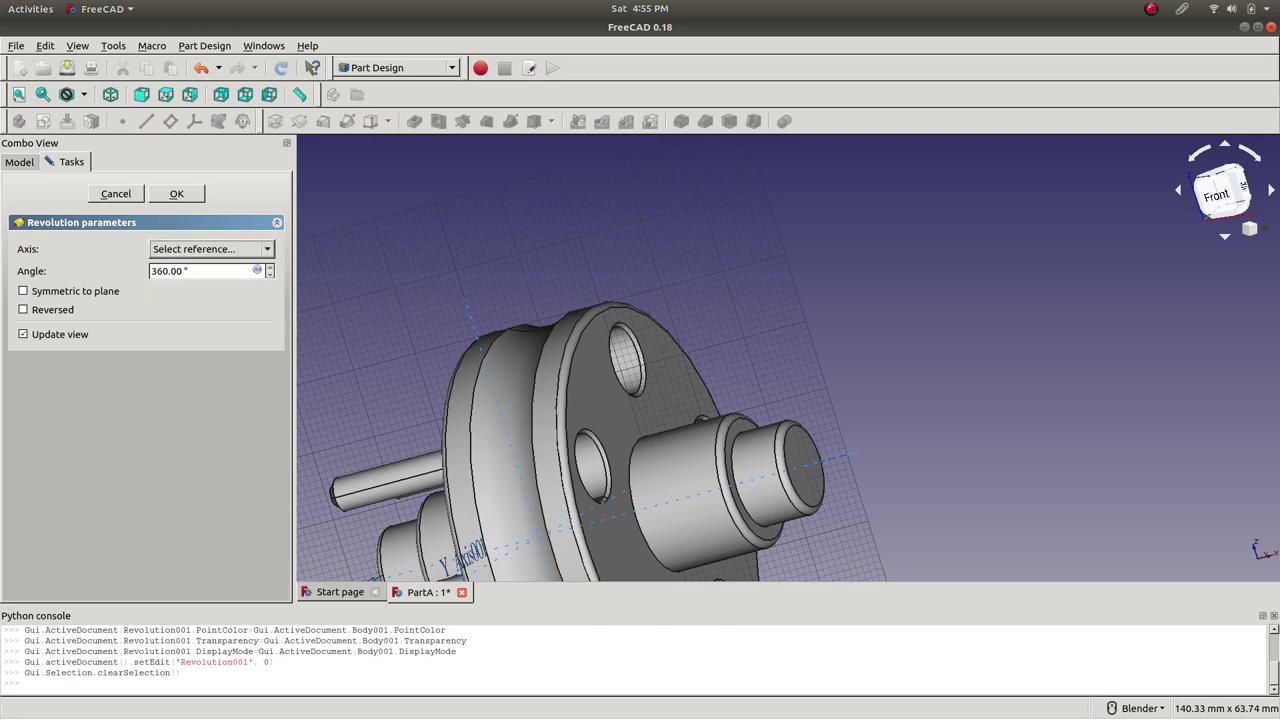
pyautogui.click(19, 161)
pyautogui.click(37, 323)
pyautogui.click(92, 336)
pyautogui.rightClick(90, 336)
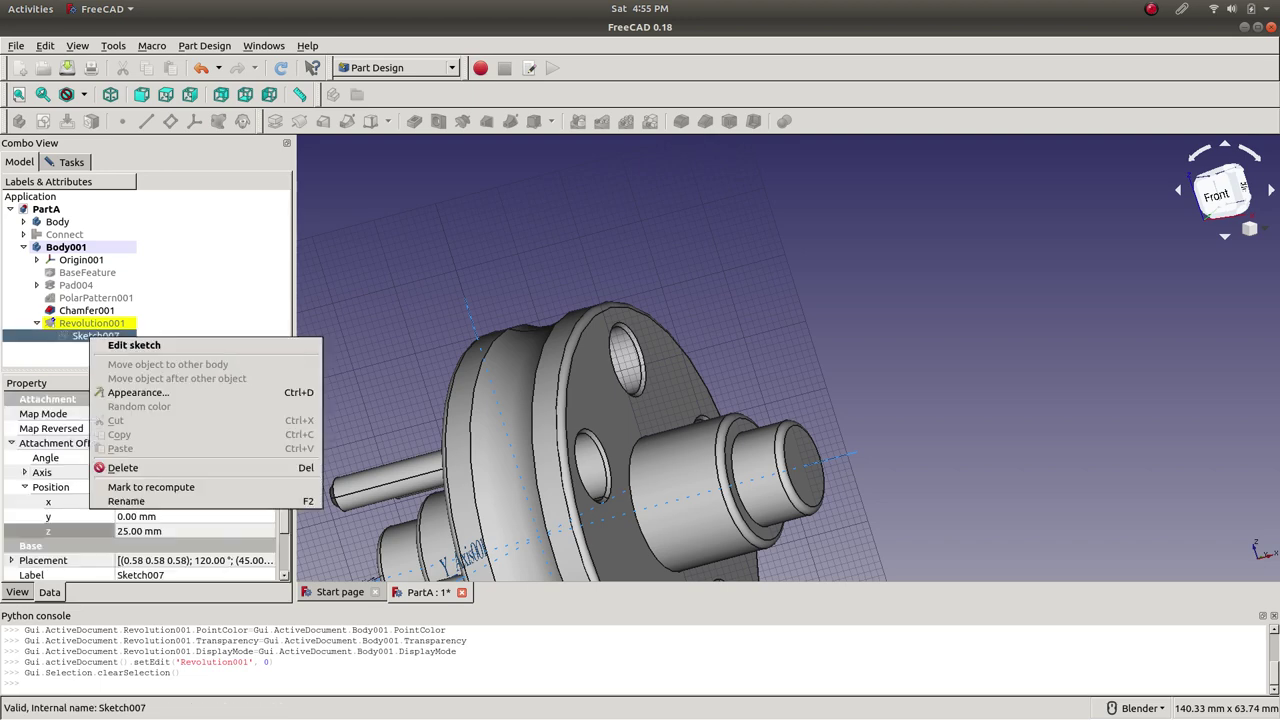
pyautogui.click(134, 345)
pyautogui.press('space')
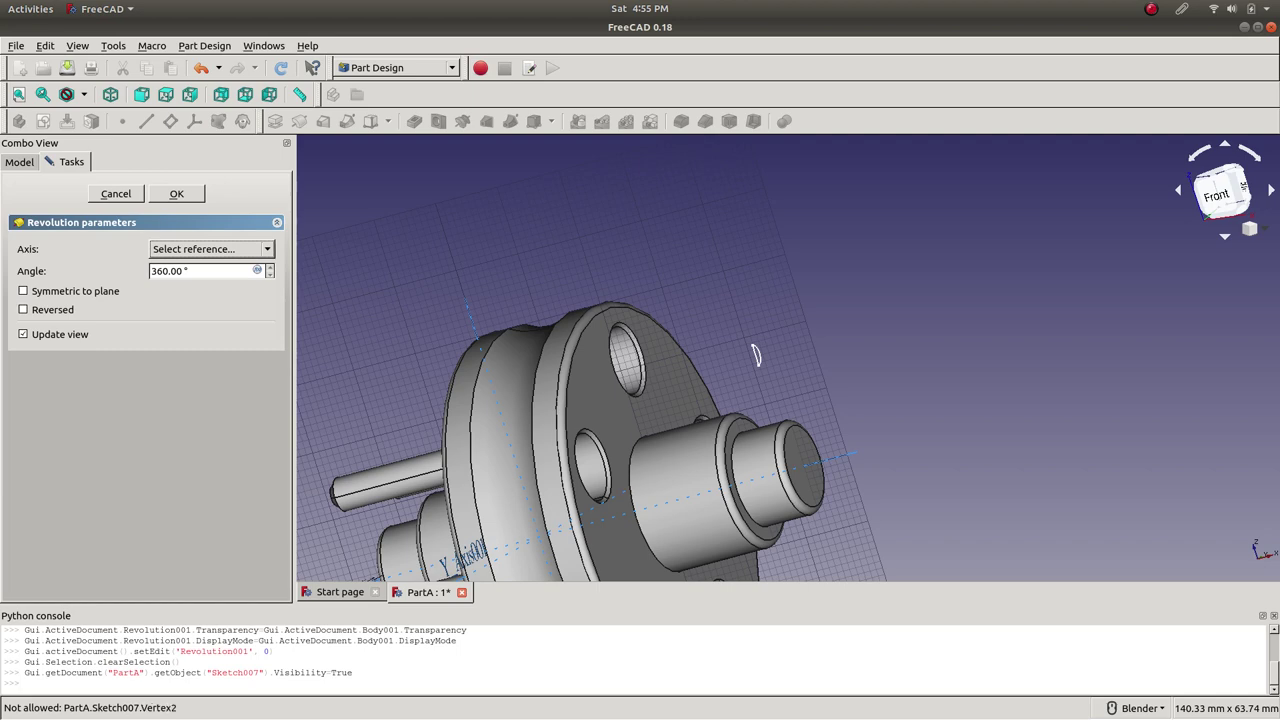
# - Use the half-circle's straight edge as the revolution axis and complete the revolution at 360°
pyautogui.scroll(2, 756, 356)
pyautogui.click(211, 249)
pyautogui.click(211, 249)
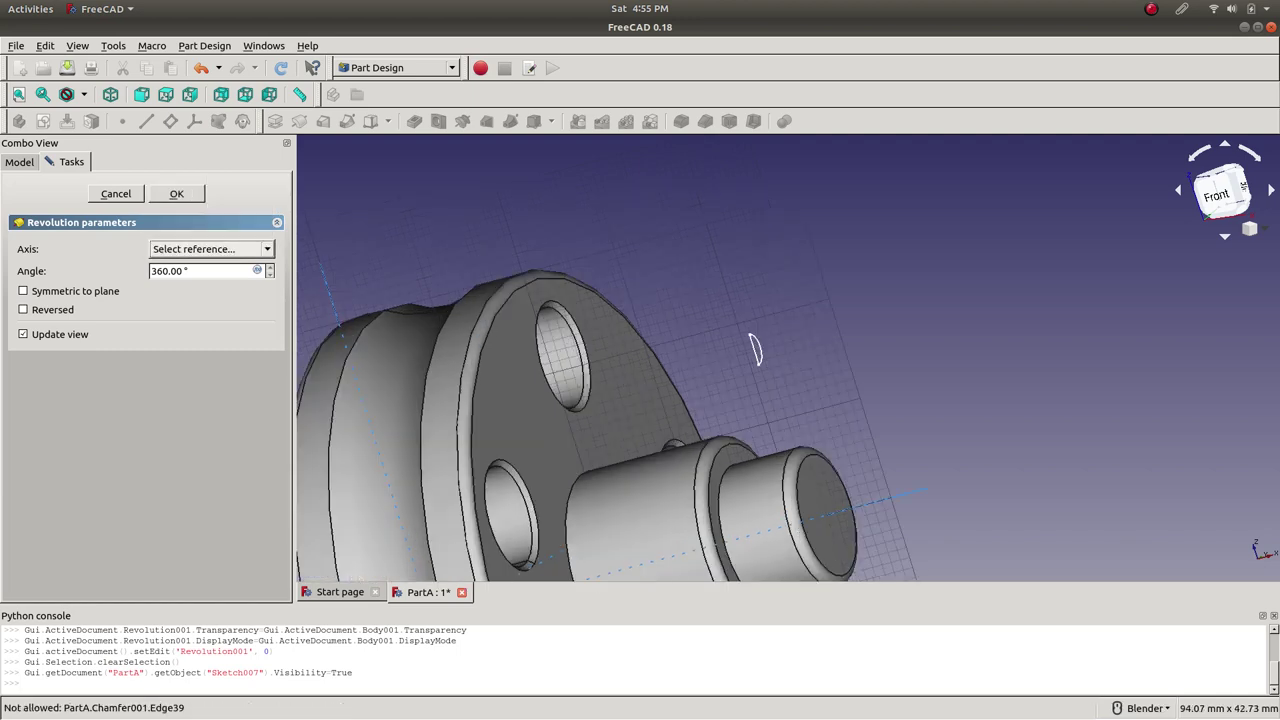
pyautogui.click(756, 350)
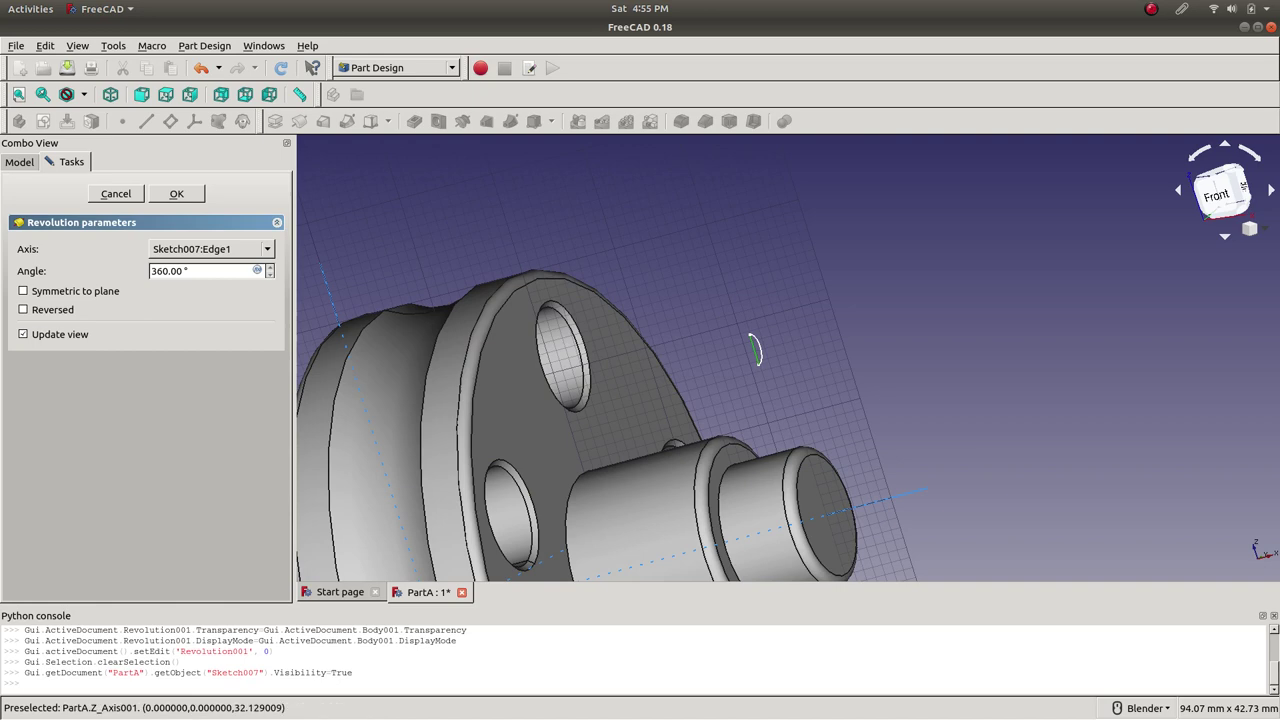
pyautogui.click(176, 193)
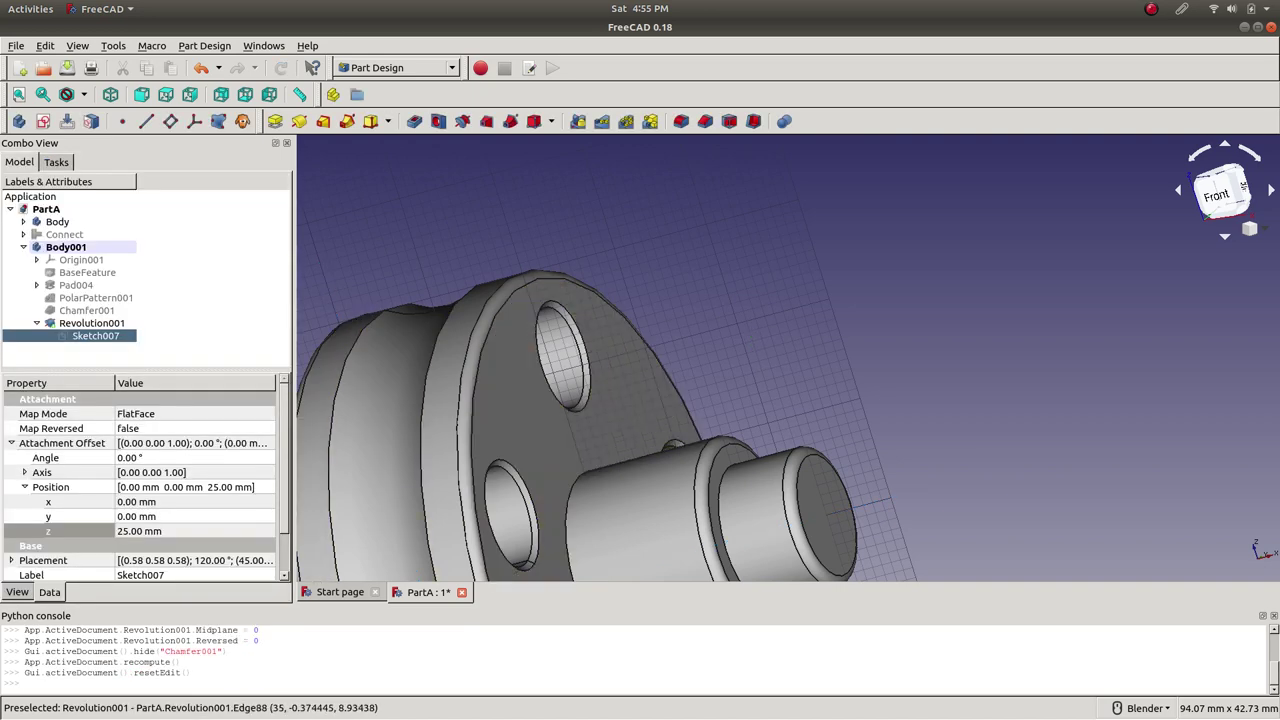
# - Examine the new revolution by toggling its visibility, viewing the disc from other angles and checking its axis components
pyautogui.scroll(-5, 763, 430)
pyautogui.click(91, 323)
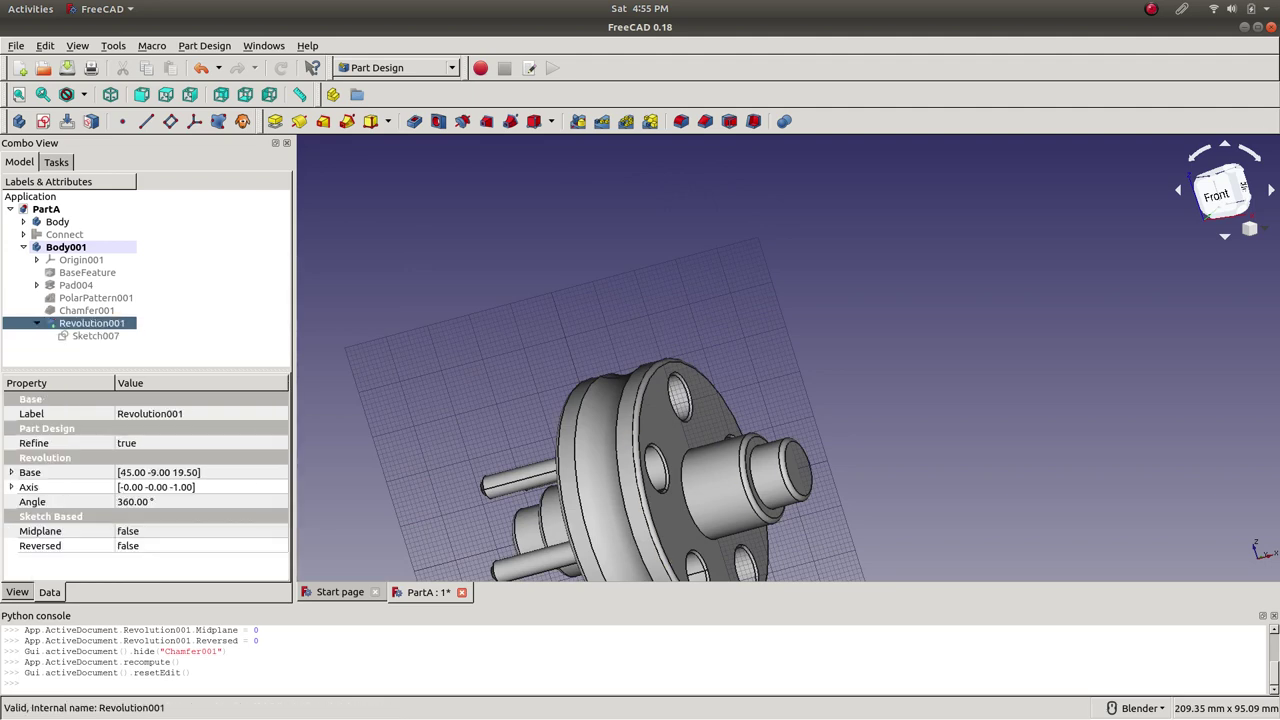
pyautogui.press('space')
pyautogui.press('space')
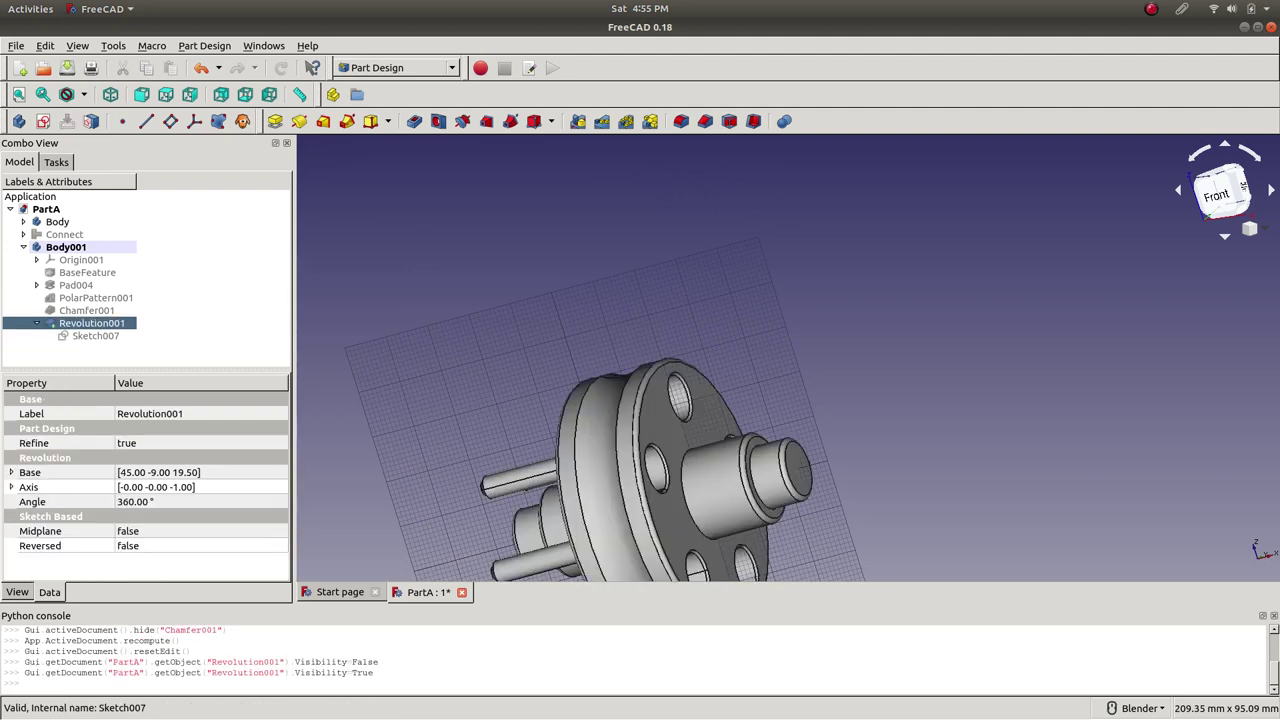
pyautogui.moveTo(700, 450); pyautogui.dragTo(592, 440, button='middle')
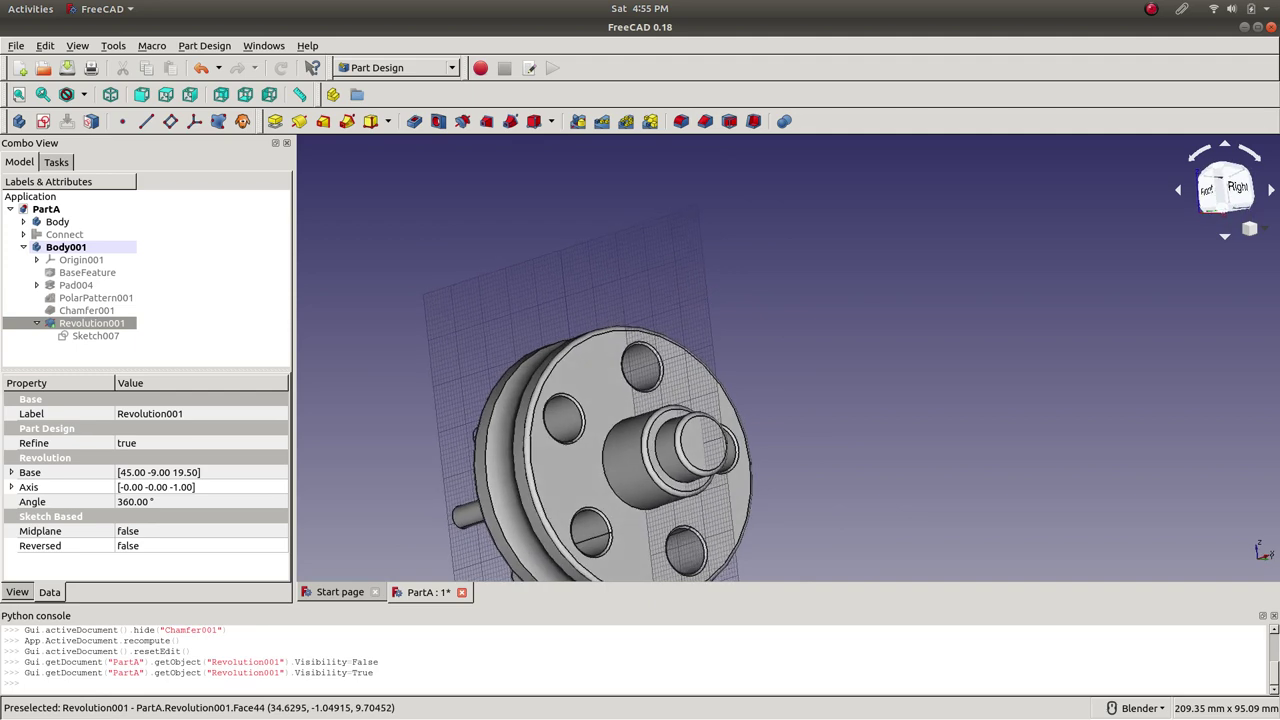
pyautogui.scroll(2, 625, 450)
pyautogui.scroll(-2, 632, 437)
pyautogui.click(95, 336)
pyautogui.click(91, 323)
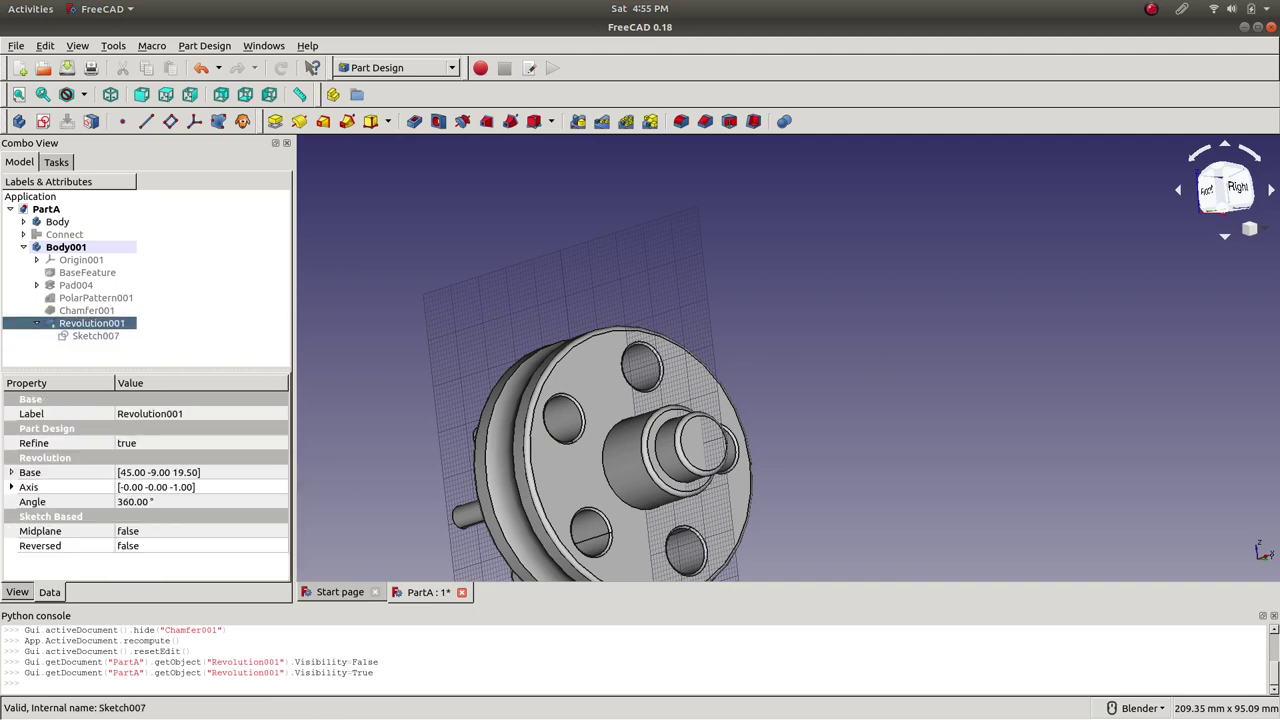
pyautogui.click(11, 487)
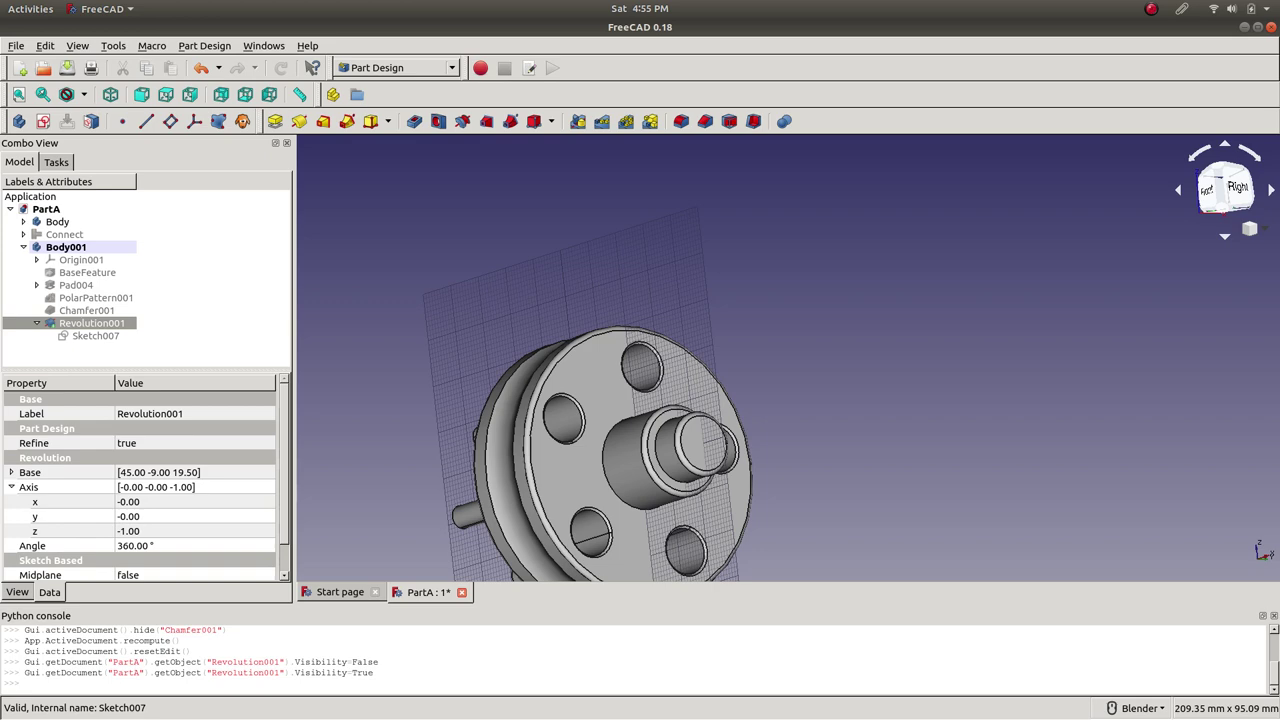
# - Set the Z attachment offset of the revolution's half-circle sketch to 0 mm
pyautogui.click(95, 336)
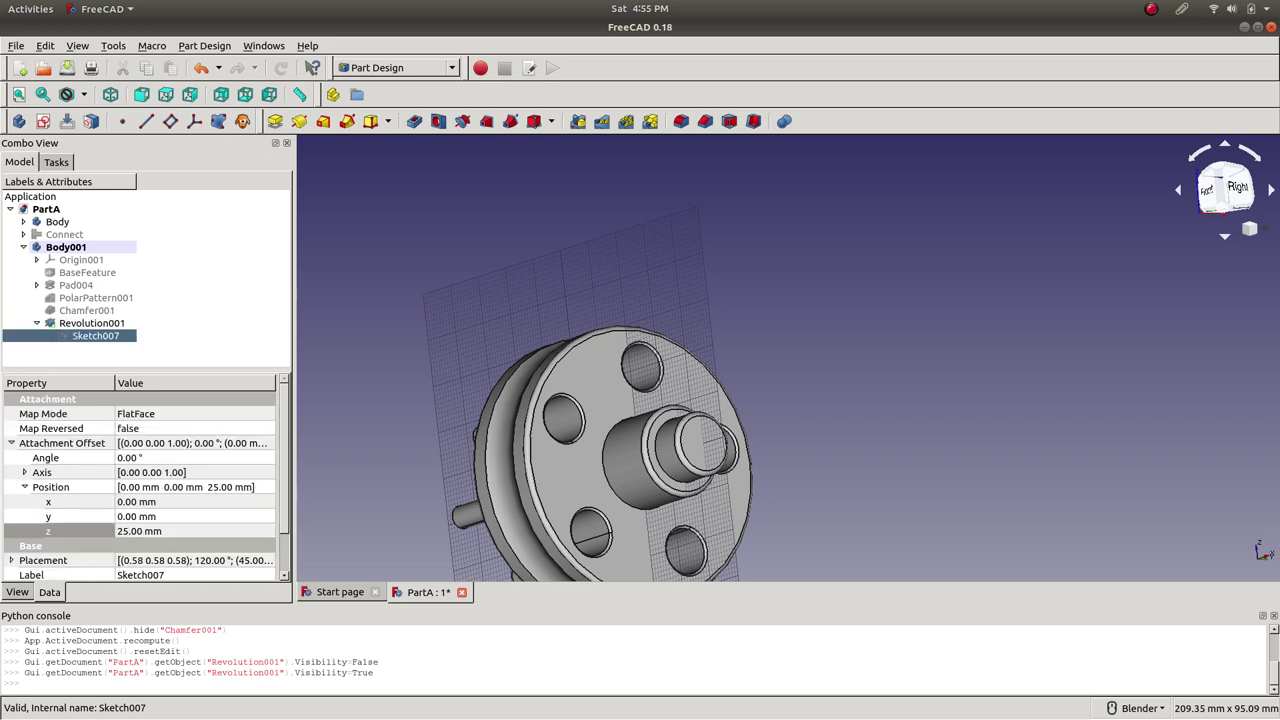
pyautogui.click(190, 531)
pyautogui.scroll(-10, 190, 531)
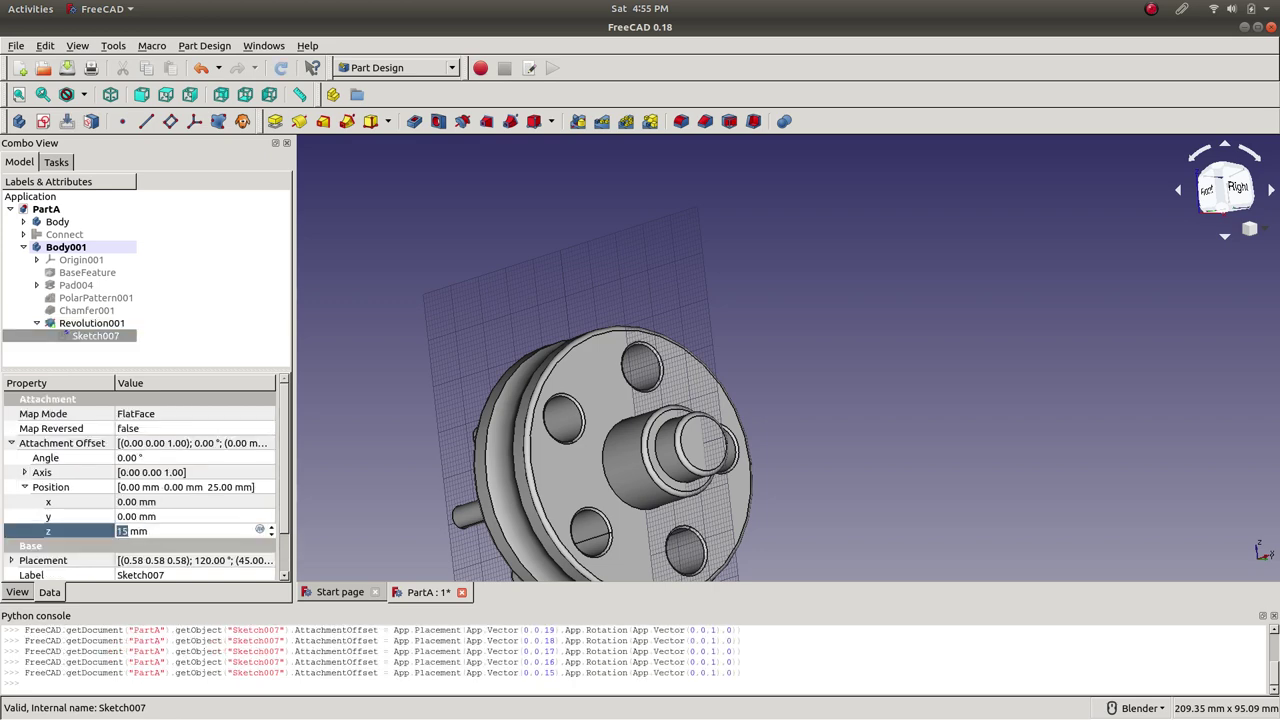
pyautogui.scroll(-11, 190, 531)
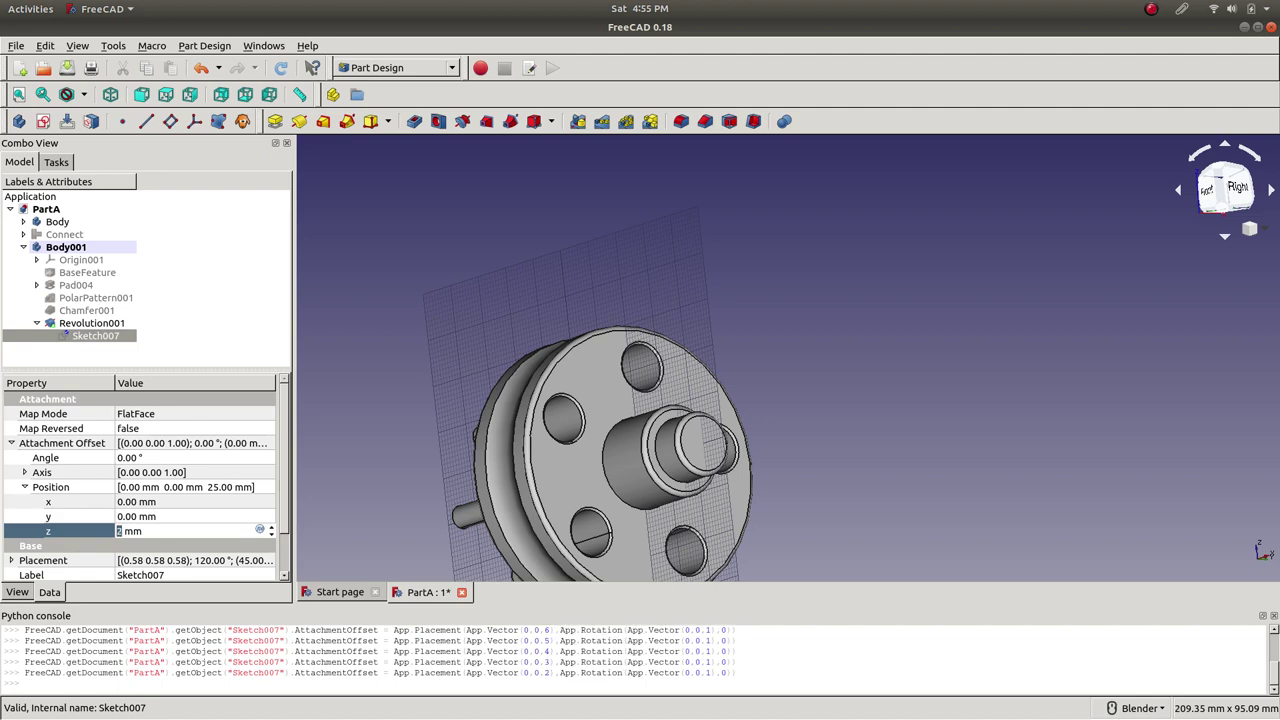
pyautogui.scroll(1, 190, 531)
pyautogui.moveTo(597, 380)
pyautogui.mouseDown(button='middle')
pyautogui.moveTo(606, 323)
pyautogui.moveTo(586, 359)
pyautogui.mouseUp(button='middle')
pyautogui.moveTo(525, 392); pyautogui.dragTo(571, 408, button='middle')
pyautogui.scroll(2, 571, 408)
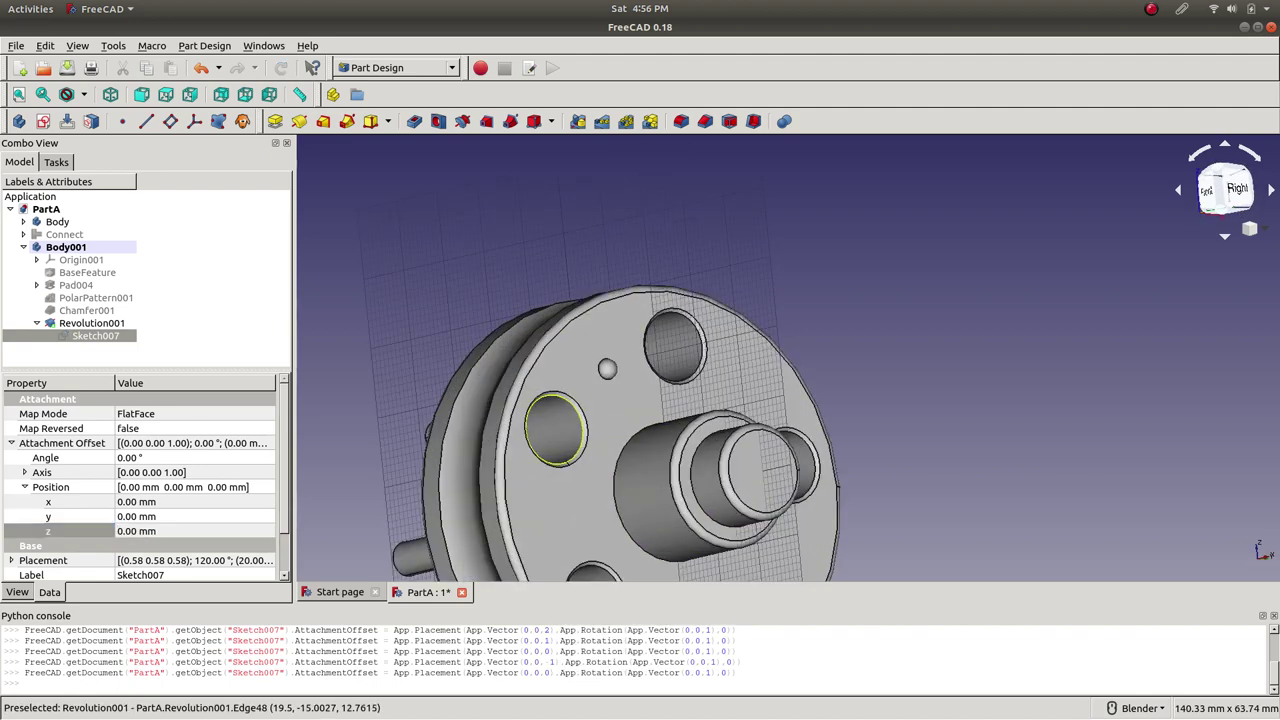
# - Try a Z attachment offset of 3 mm for the half-circle sketch and return it to 0 mm
pyautogui.click(190, 531)
pyautogui.scroll(3, 190, 531)
pyautogui.click(190, 516)
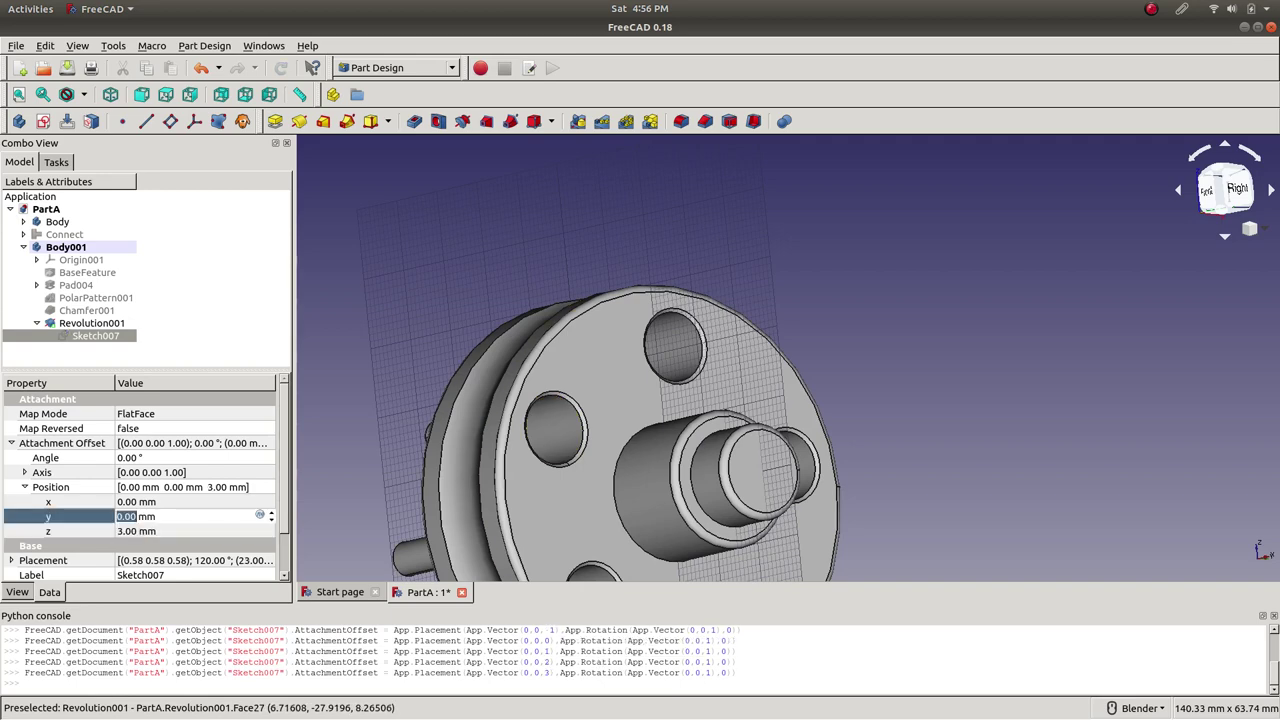
pyautogui.click(190, 531)
pyautogui.scroll(-3, 190, 531)
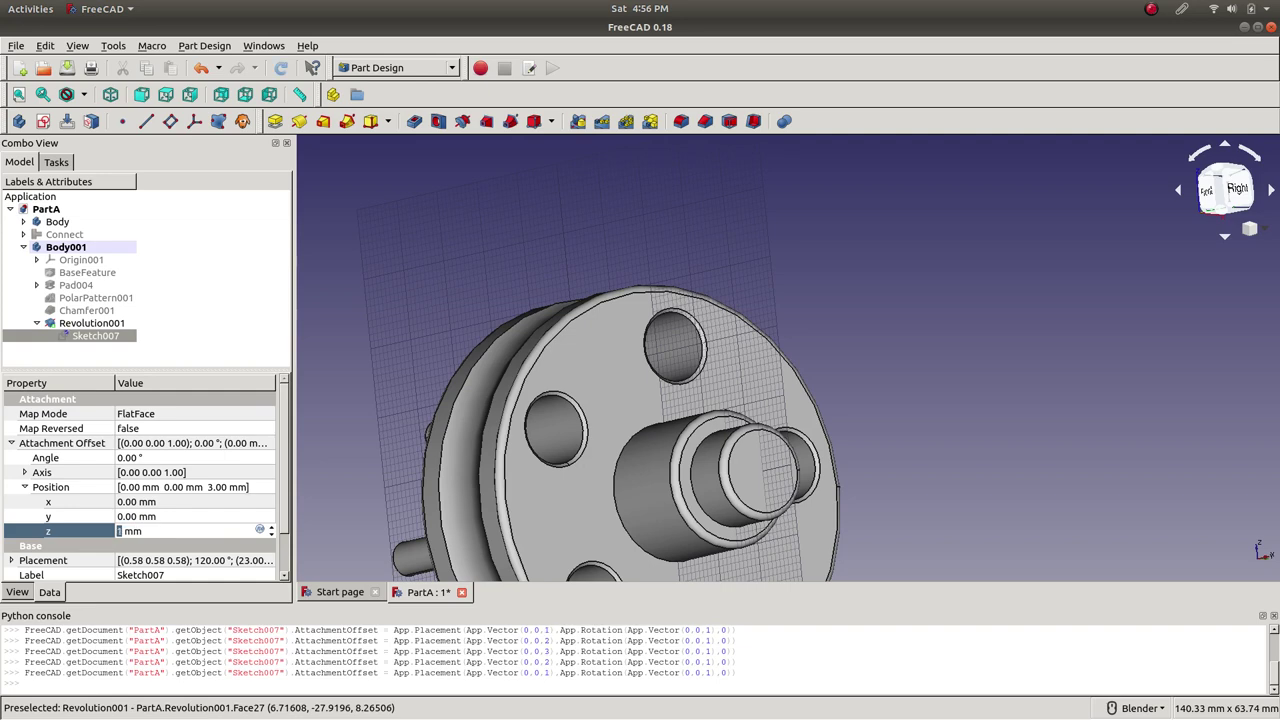
pyautogui.click(190, 501)
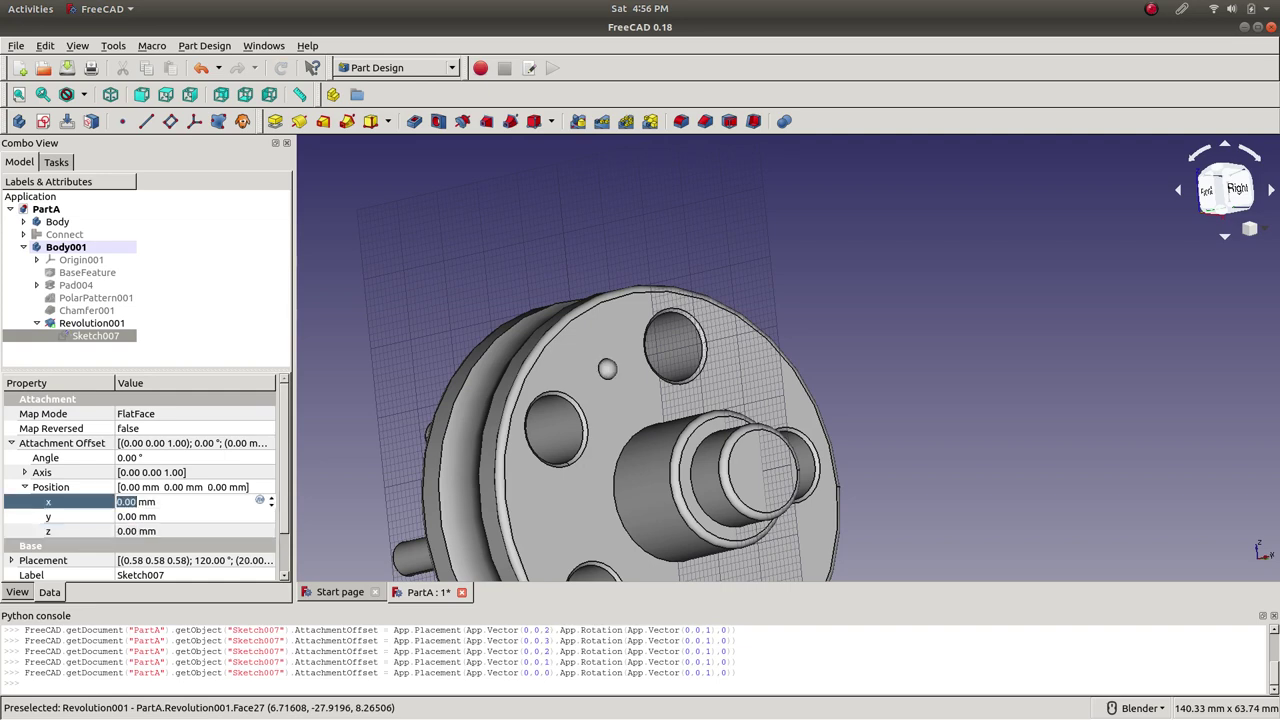
# - Set the Z attachment offset of the revolution's half-circle sketch to 1 mm
pyautogui.click(190, 531)
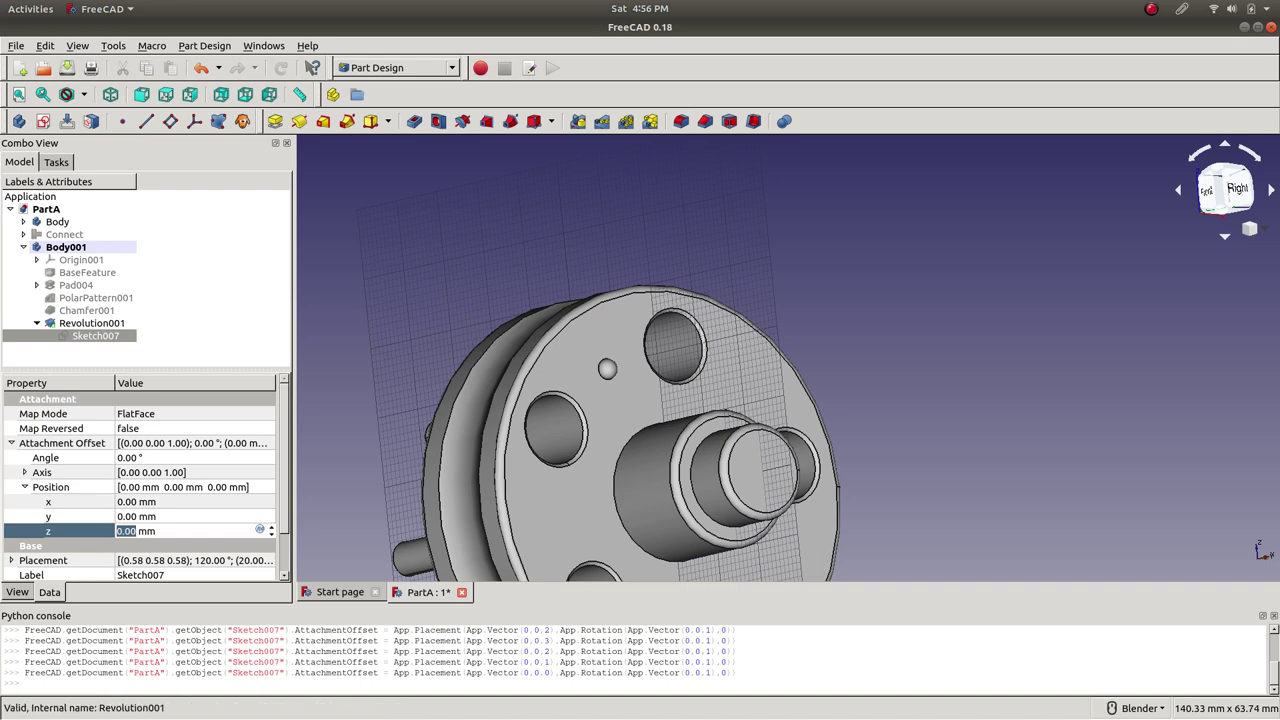
pyautogui.click(92, 323)
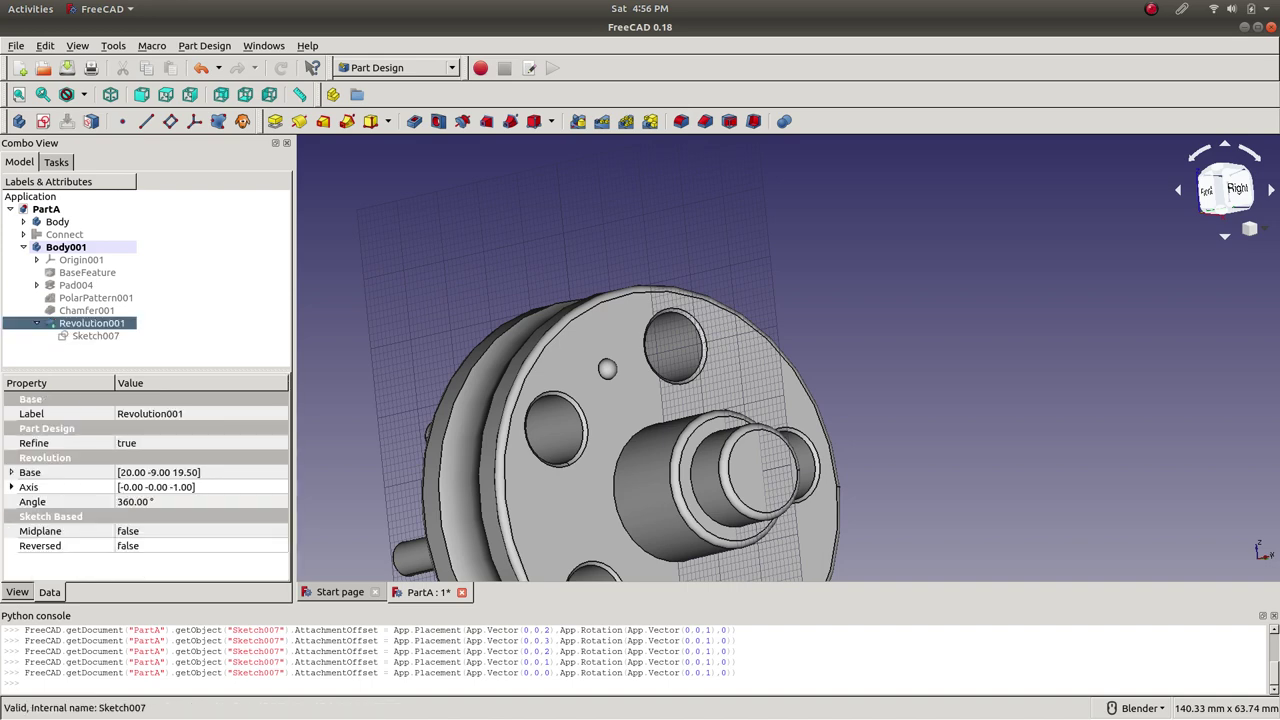
pyautogui.moveTo(640, 420); pyautogui.dragTo(580, 400, button='middle')
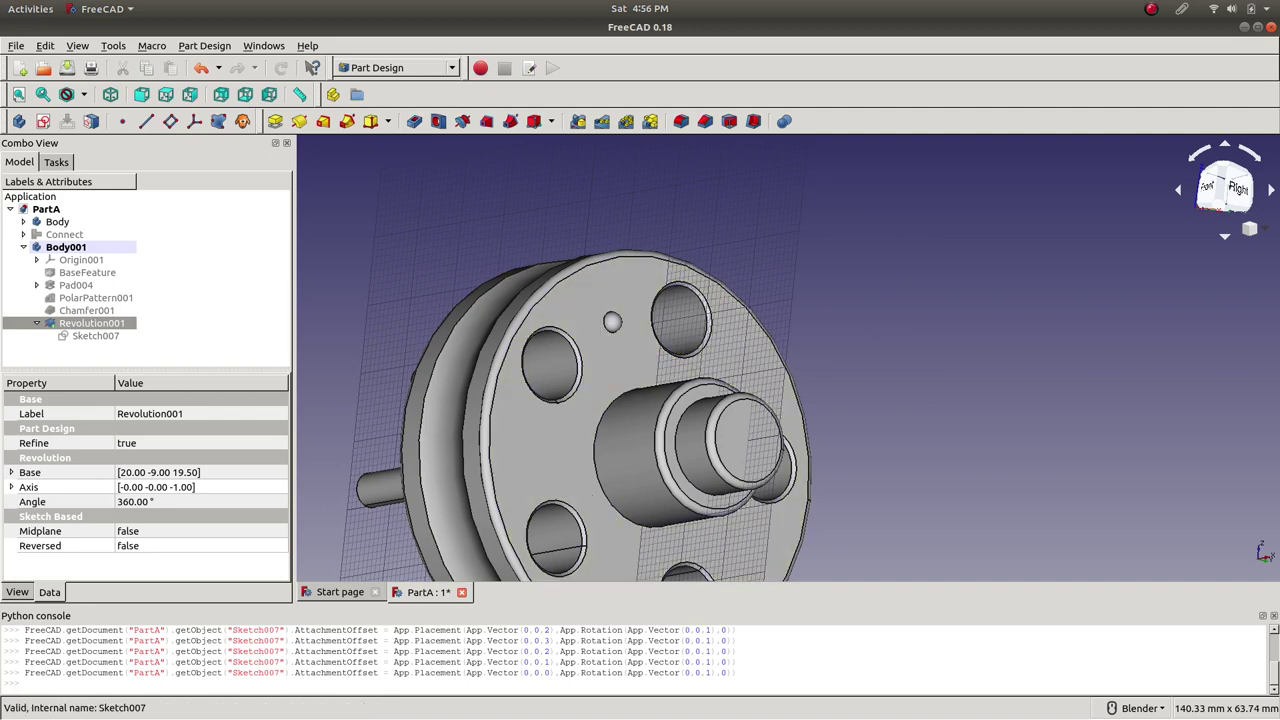
pyautogui.click(95, 336)
pyautogui.click(136, 531)
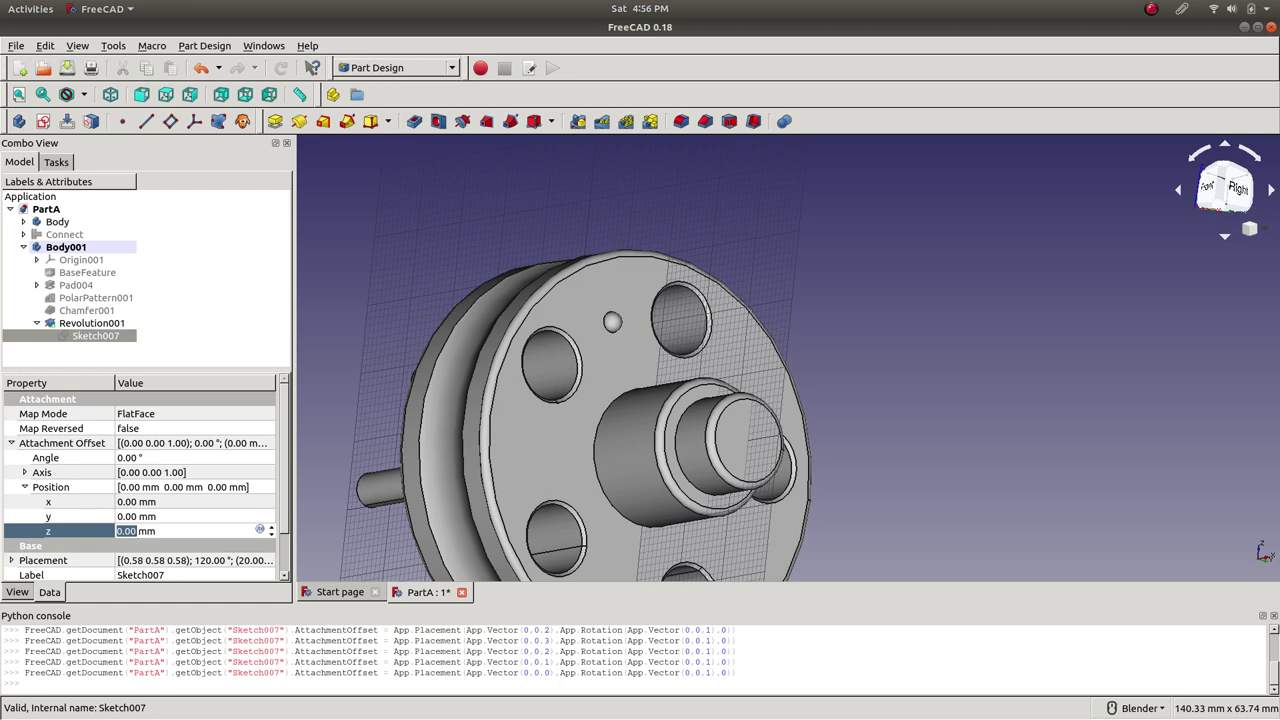
pyautogui.write('1')
pyautogui.press('Return')
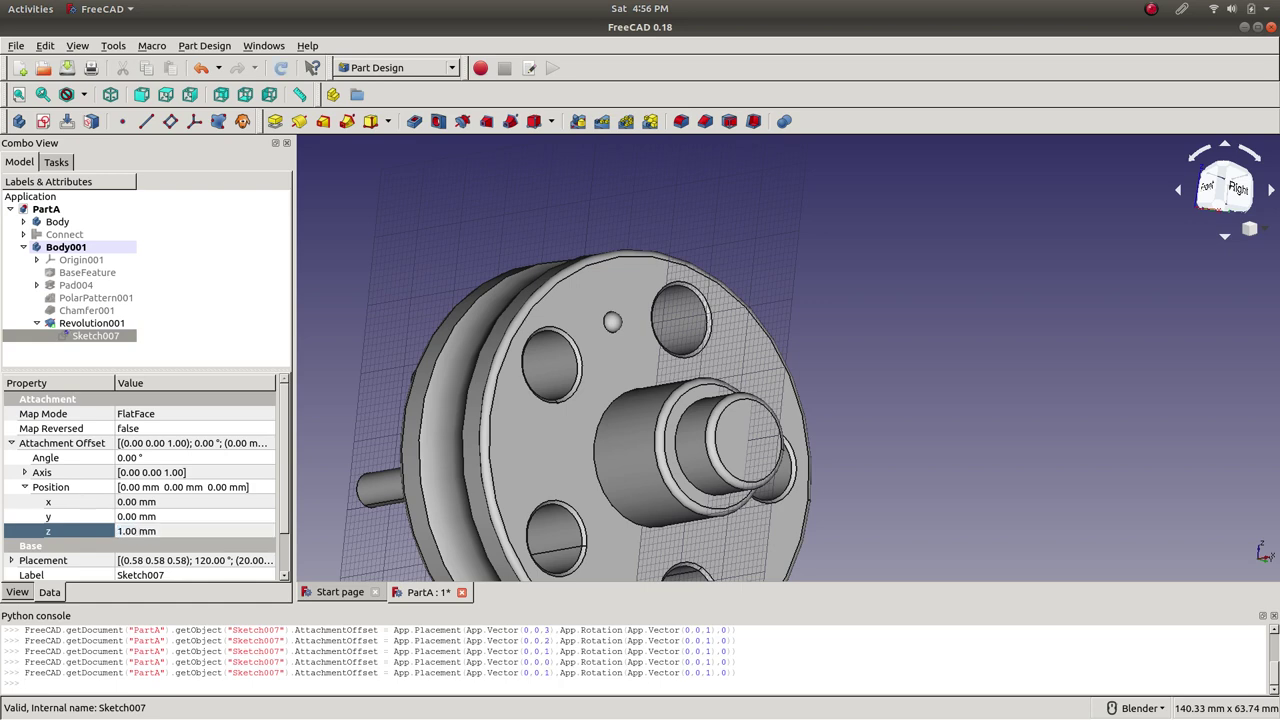
# - Try a Z attachment offset of 9 mm for the half-circle sketch and return it to 0 mm
pyautogui.click(136, 516)
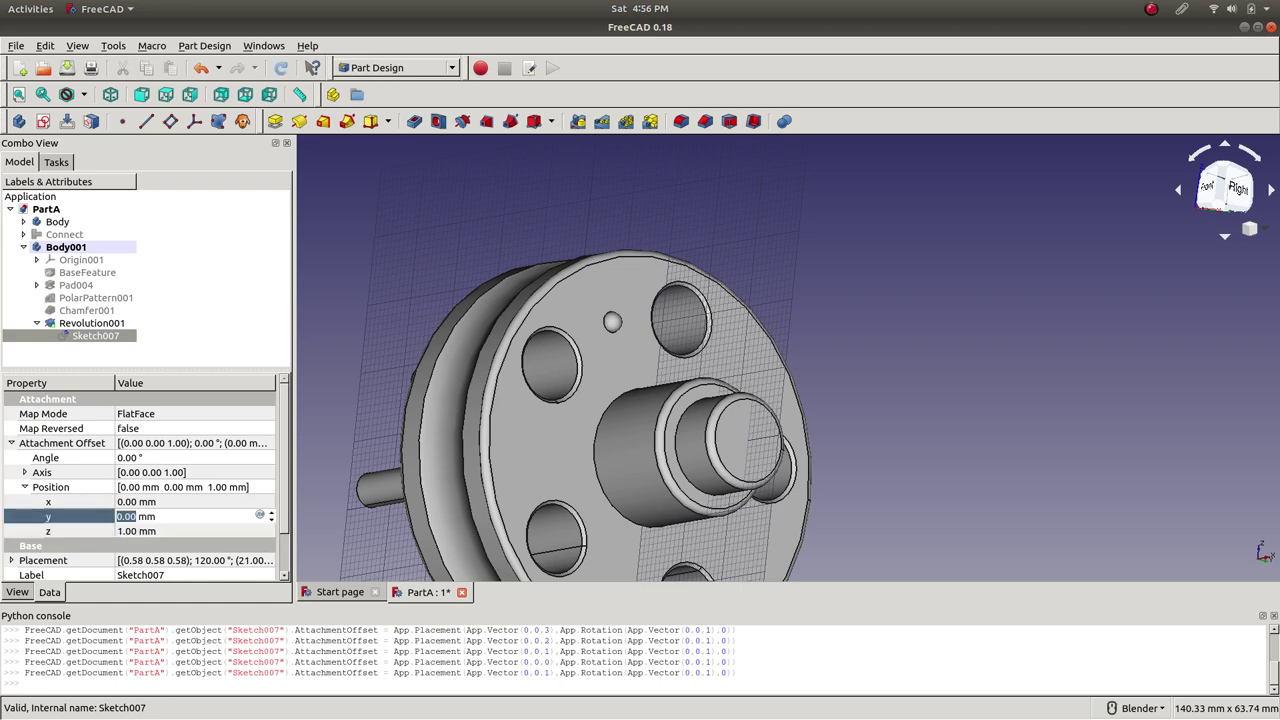
pyautogui.click(136, 531)
pyautogui.click(136, 516)
pyautogui.click(136, 531)
pyautogui.write('9')
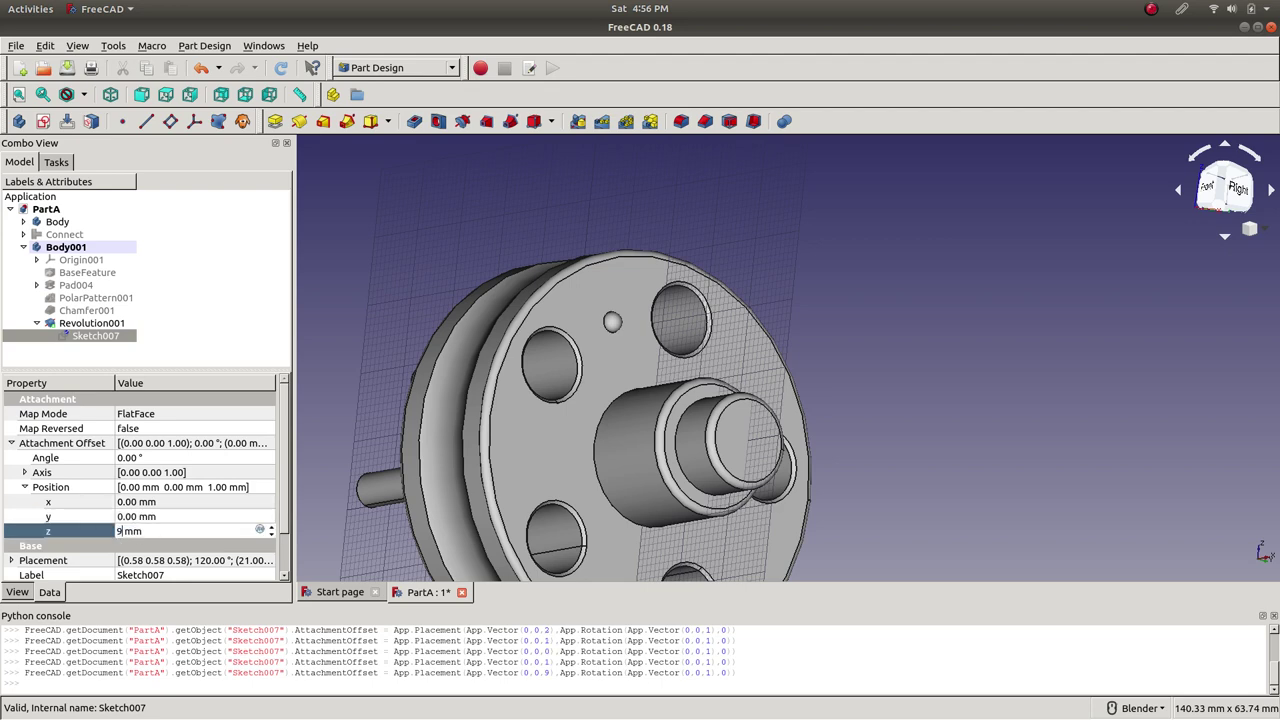
pyautogui.press('Return')
pyautogui.click(136, 531)
pyautogui.click(136, 516)
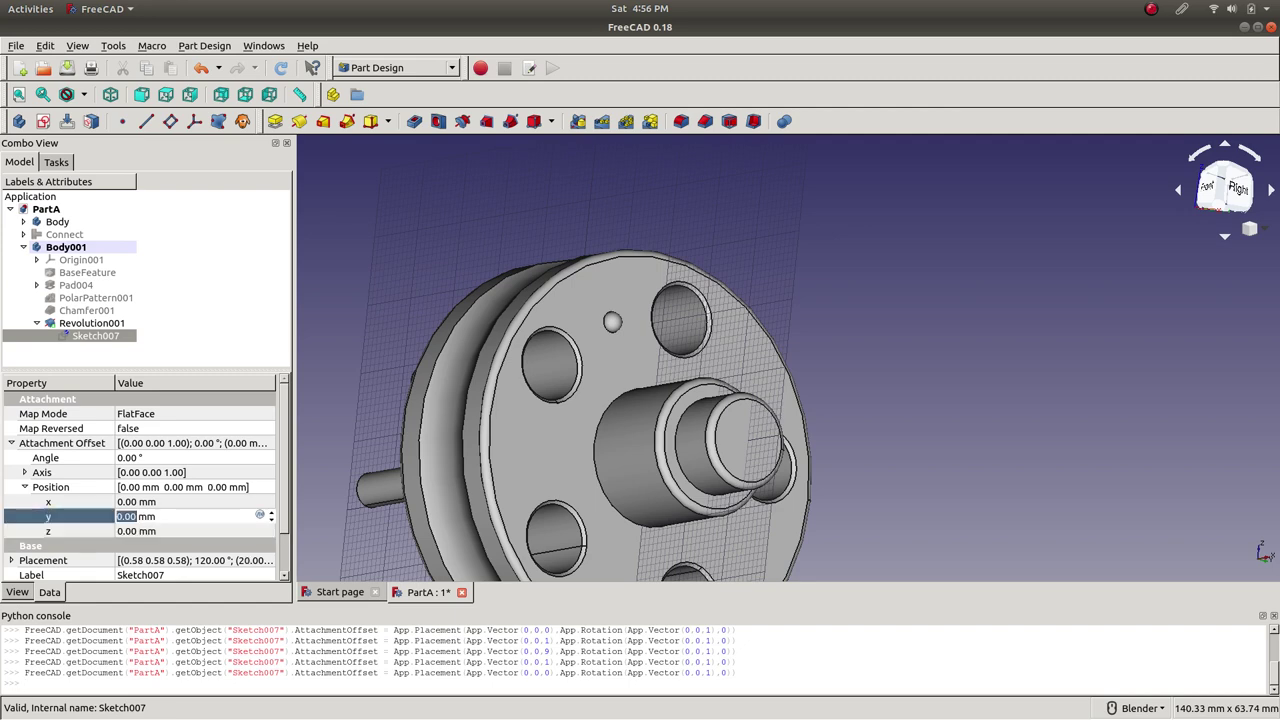
# - Raise the half-circle sketch's Z attachment offset to 5 mm, then lower it to 1 mm
pyautogui.moveTo(465, 350); pyautogui.dragTo(600, 375, button='middle')
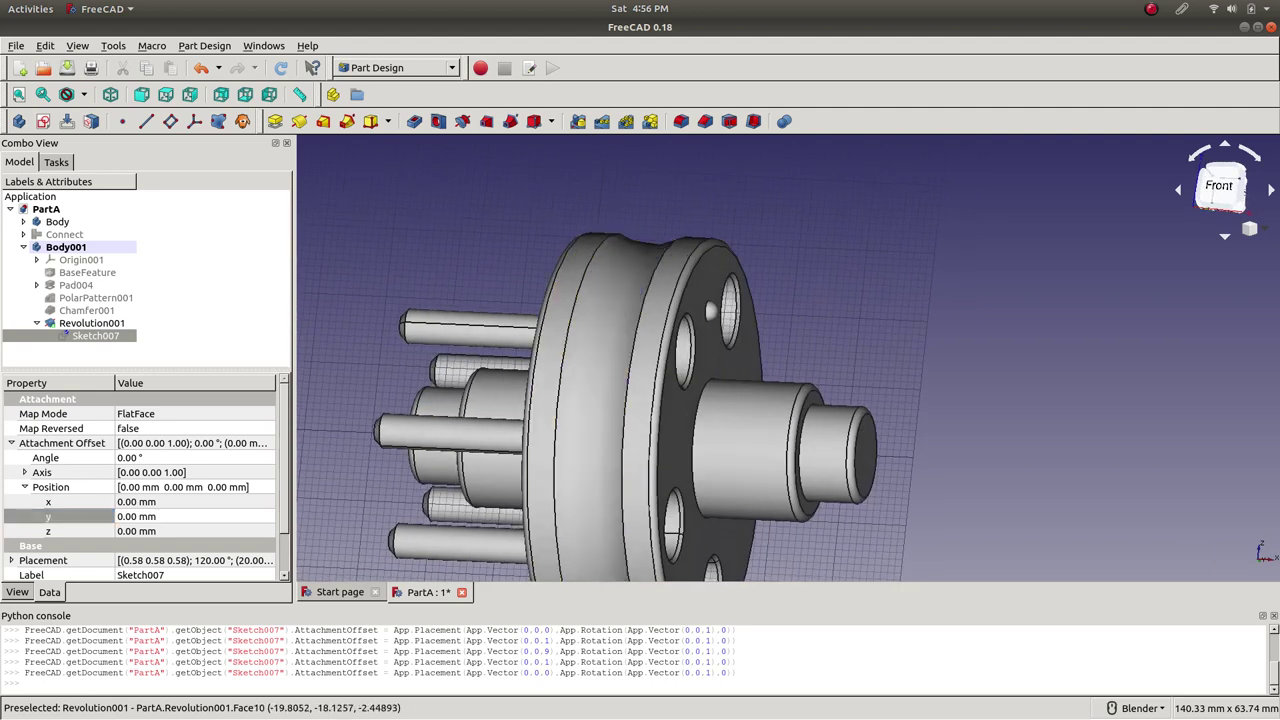
pyautogui.click(136, 531)
pyautogui.scroll(5, 136, 531)
pyautogui.click(136, 516)
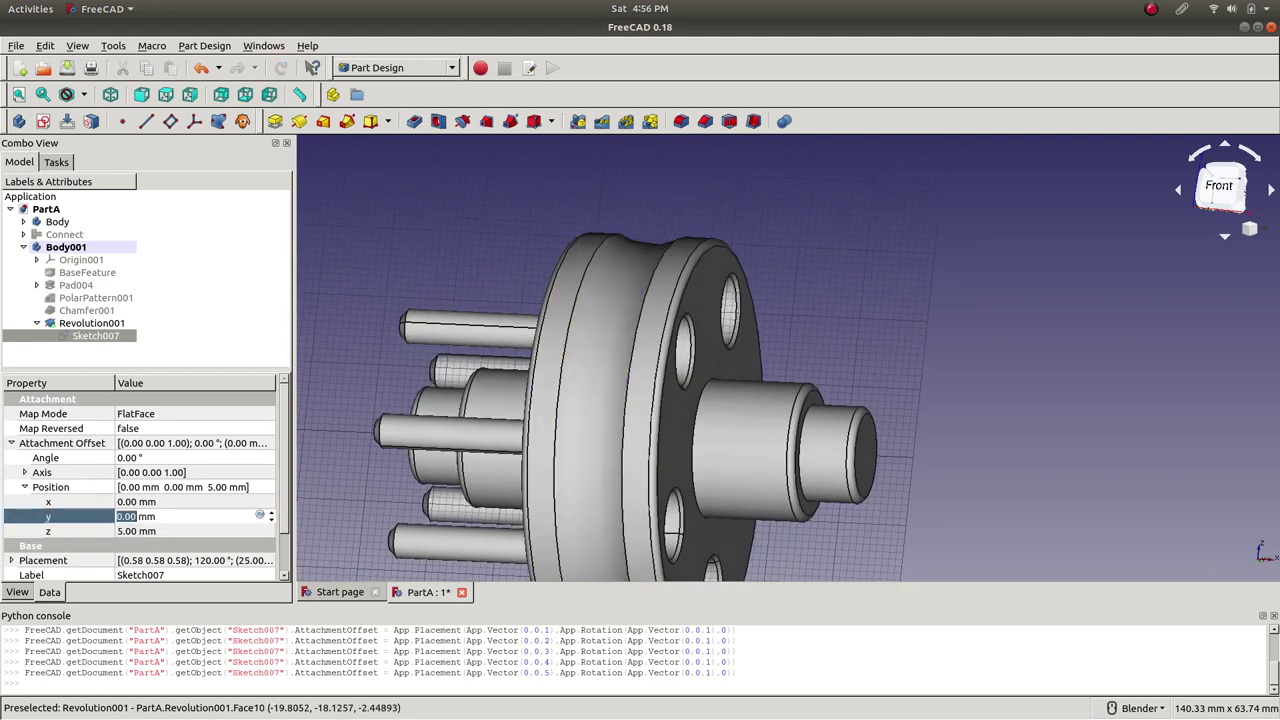
pyautogui.click(136, 531)
pyautogui.scroll(-2, 136, 531)
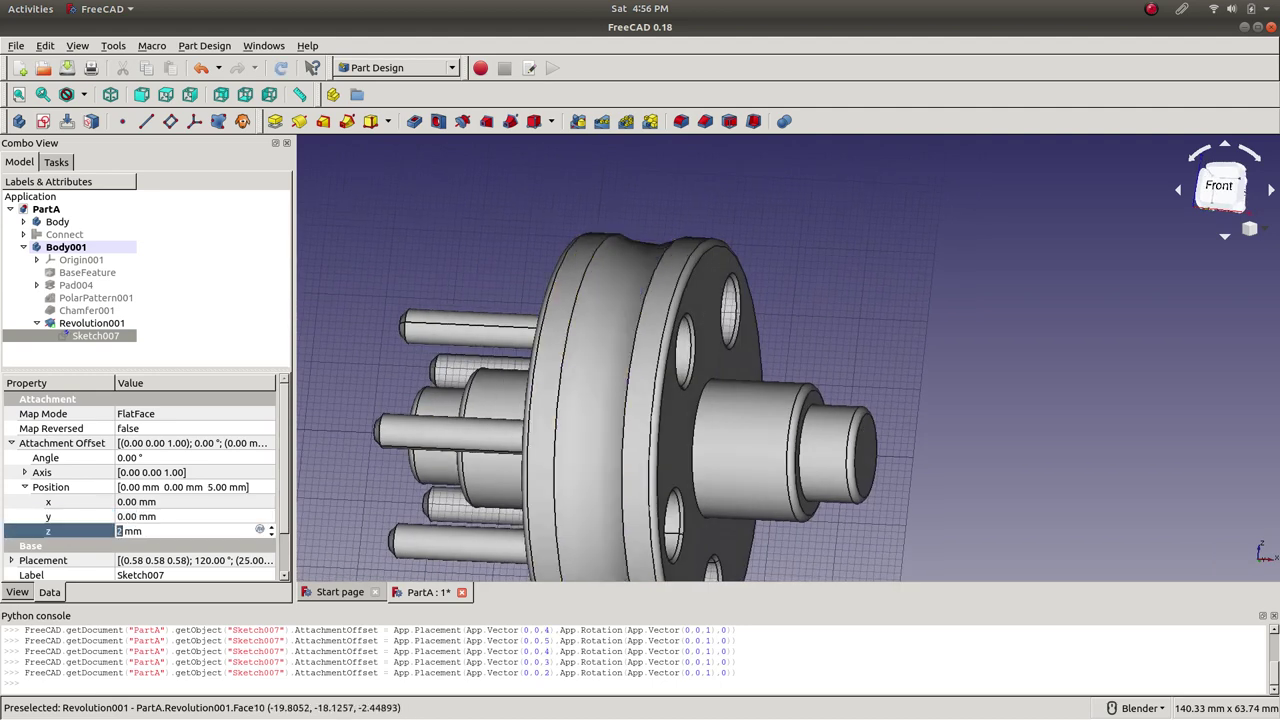
pyautogui.scroll(-1, 135, 531)
pyautogui.click(136, 516)
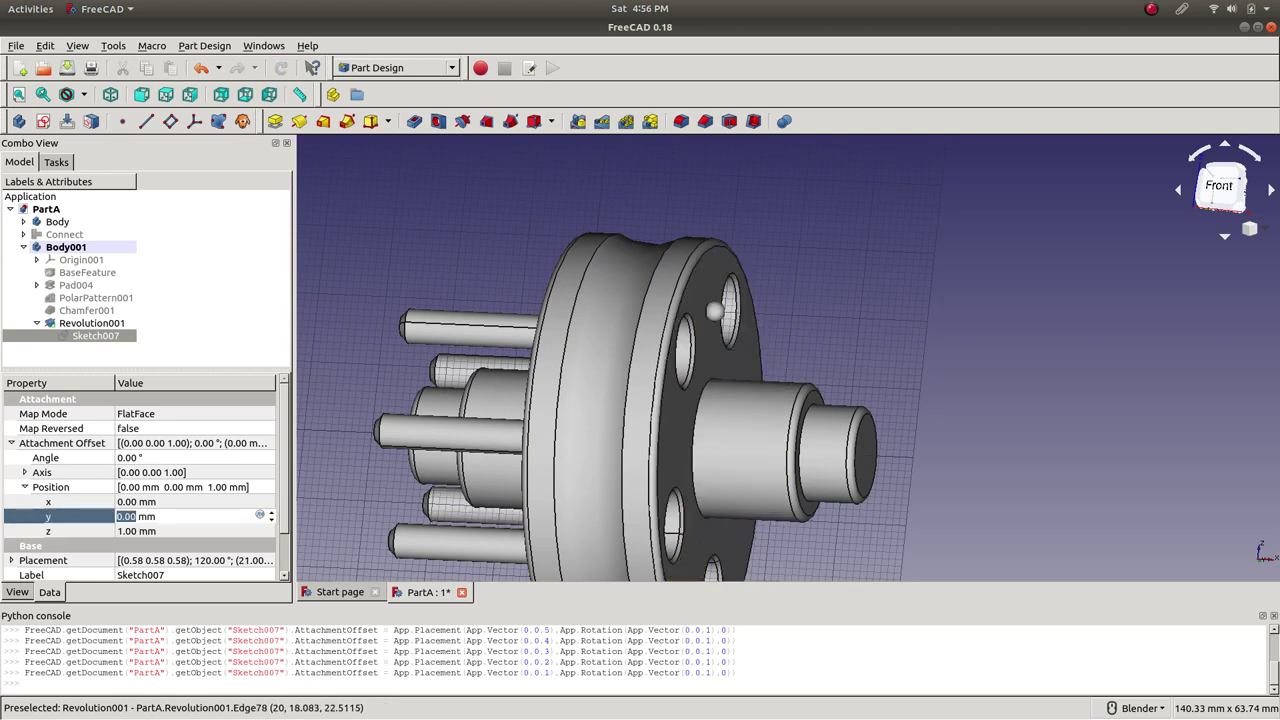
# - Try a 2 mm Z attachment offset while viewing the ball feature up close, then reduce the offset to 0 mm
pyautogui.scroll(3, 765, 305)
pyautogui.scroll(4, 765, 305)
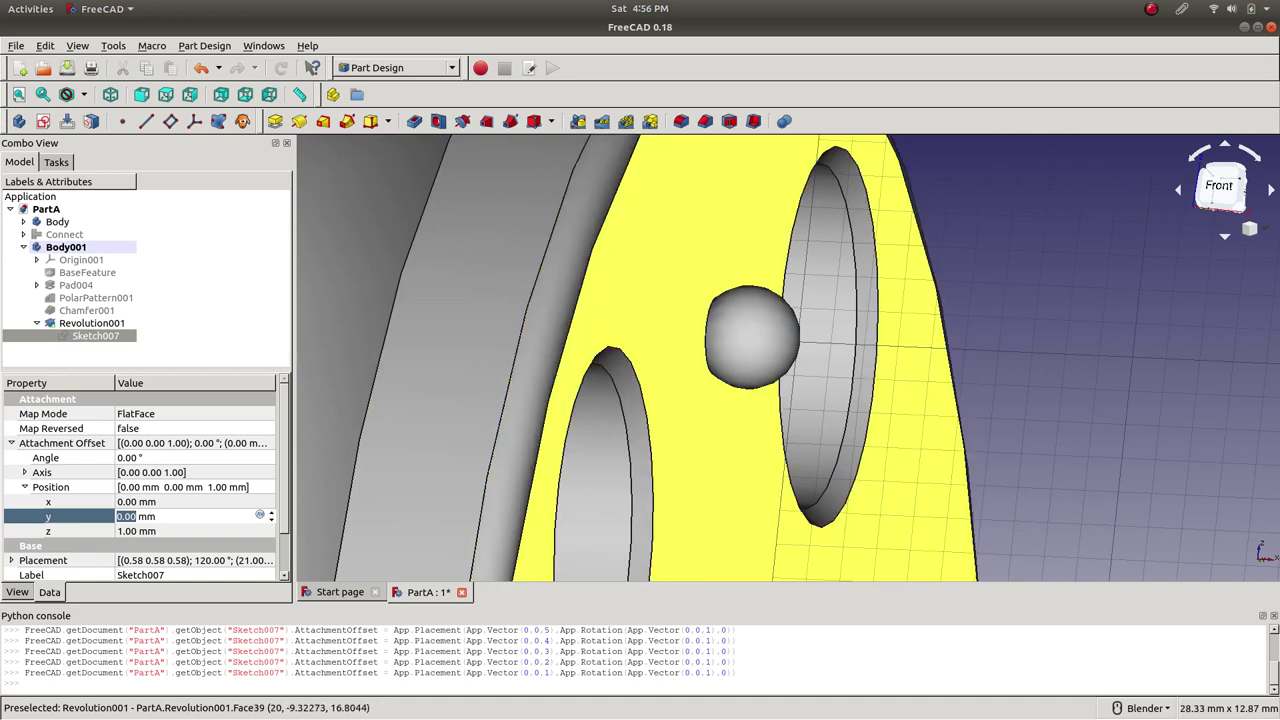
pyautogui.press('Tab')
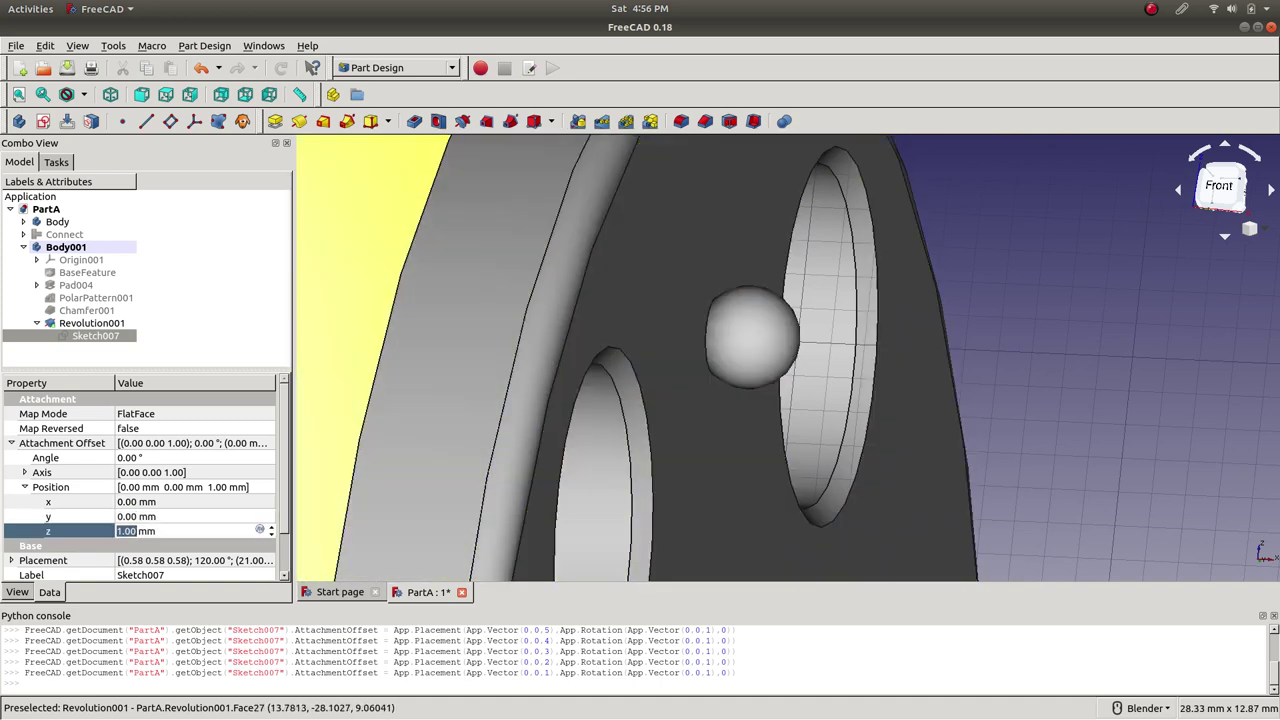
pyautogui.write('2')
pyautogui.click(185, 516)
pyautogui.click(185, 531)
pyautogui.press('Down')
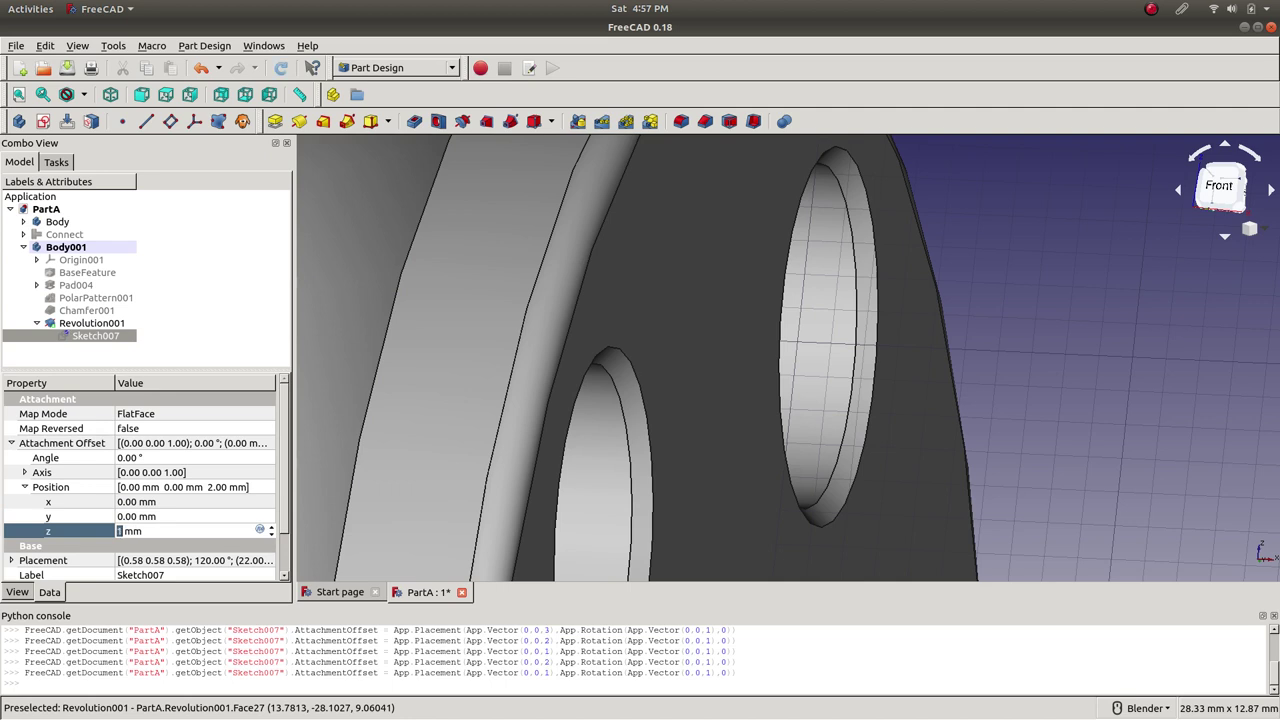
pyautogui.hotkey('shift', 'Tab')
pyautogui.press('Tab')
pyautogui.press('Down')
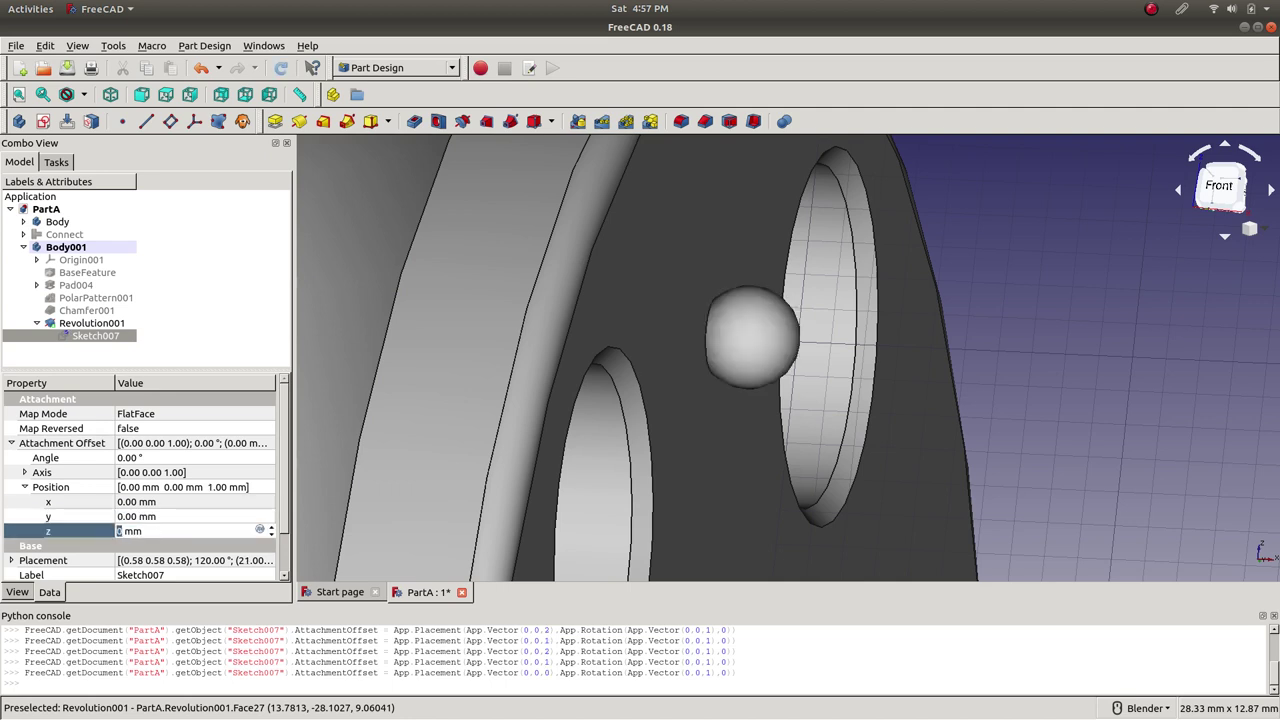
pyautogui.hotkey('shift', 'Tab')
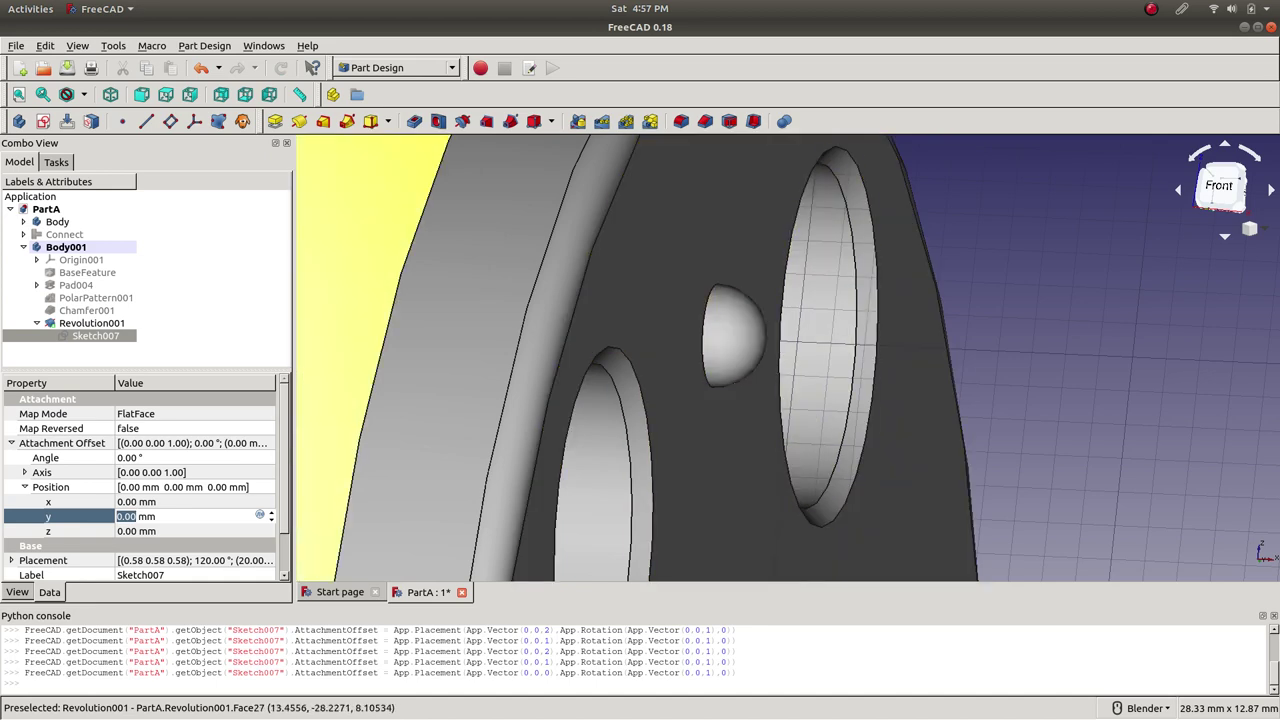
# - Set the Z attachment offset of the half-circle sketch to -0.2 mm
pyautogui.press('Tab')
pyautogui.write('-0')
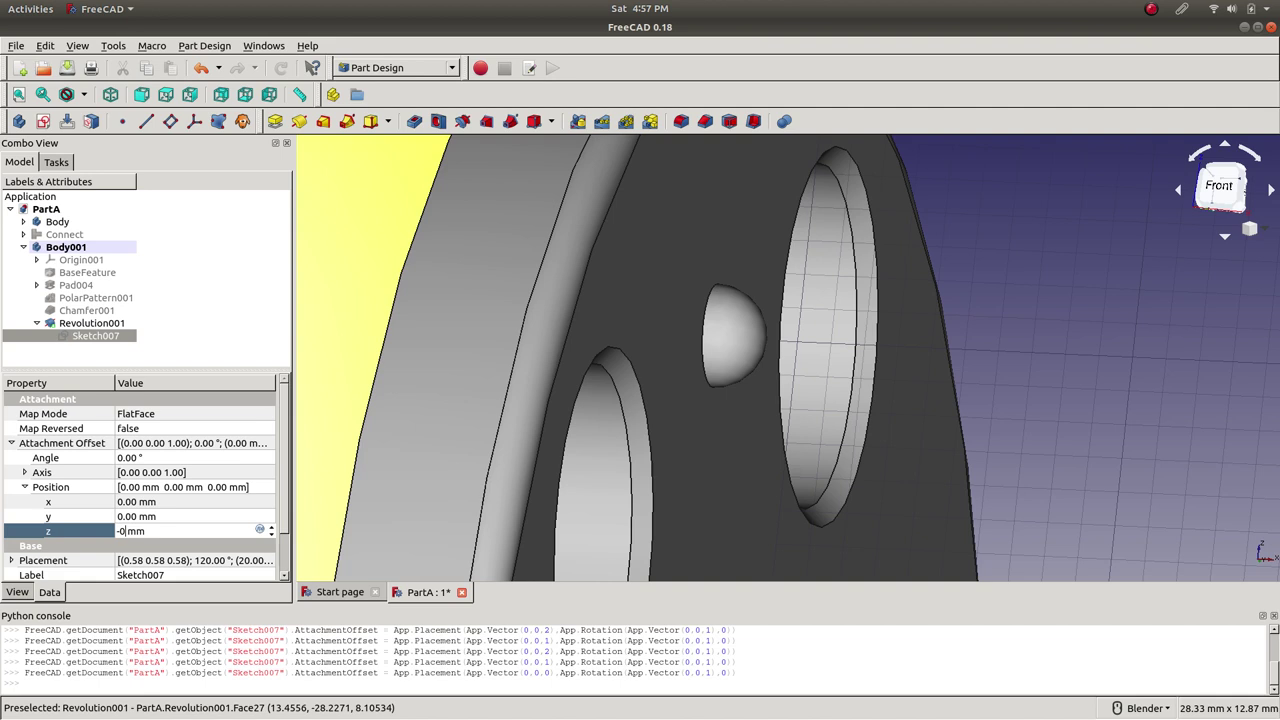
pyautogui.write('.2')
pyautogui.press('Return')
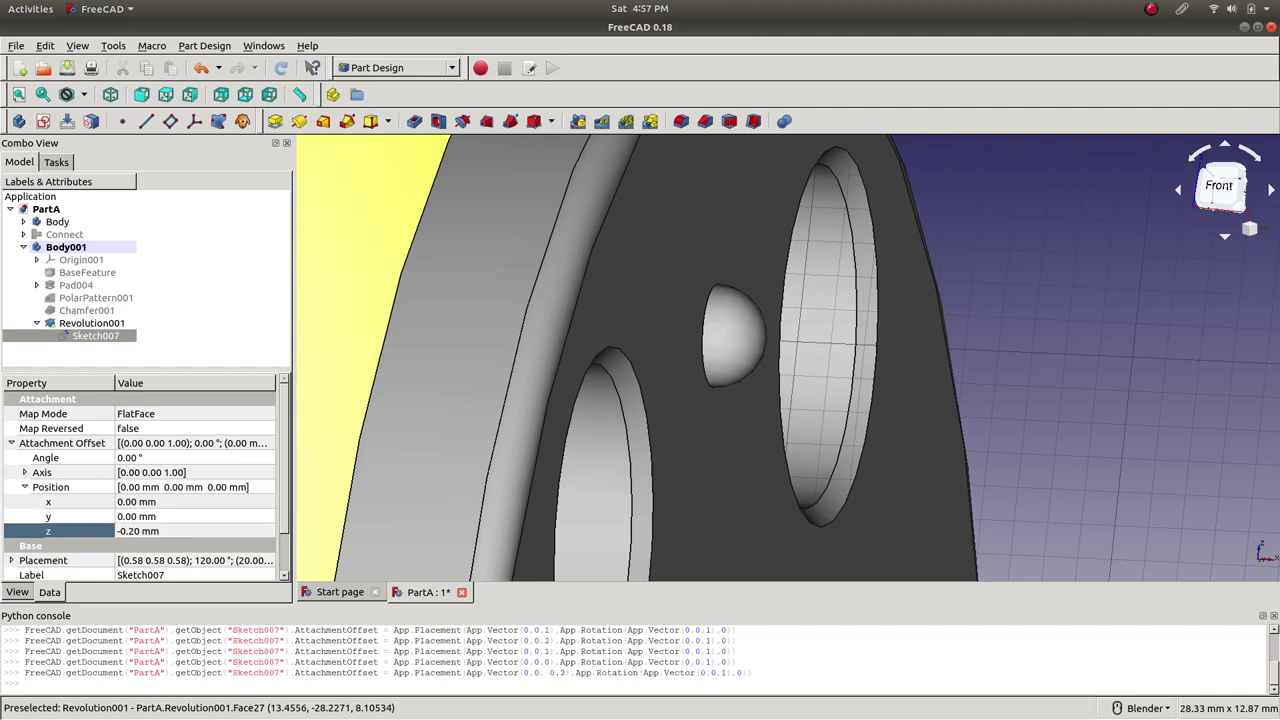
pyautogui.click(137, 516)
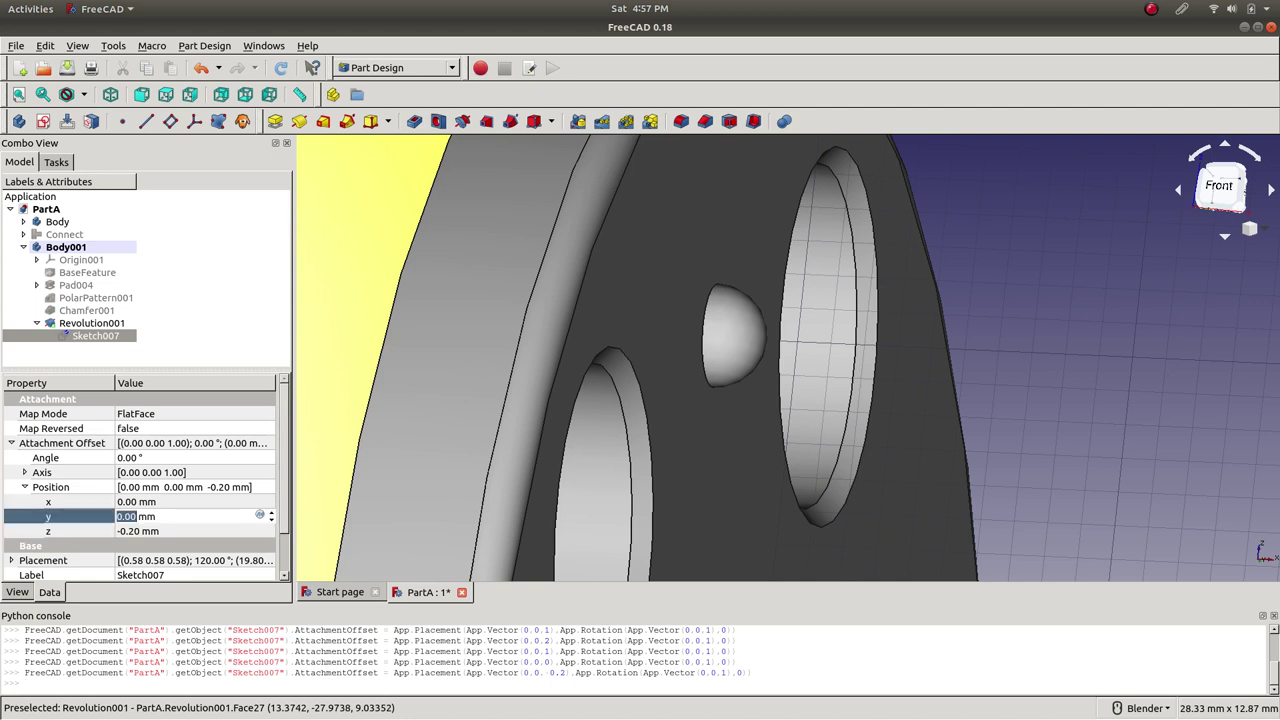
# - Change the half-circle sketch's Z attachment offset to -0.5 mm and recompute the model
pyautogui.click(137, 531)
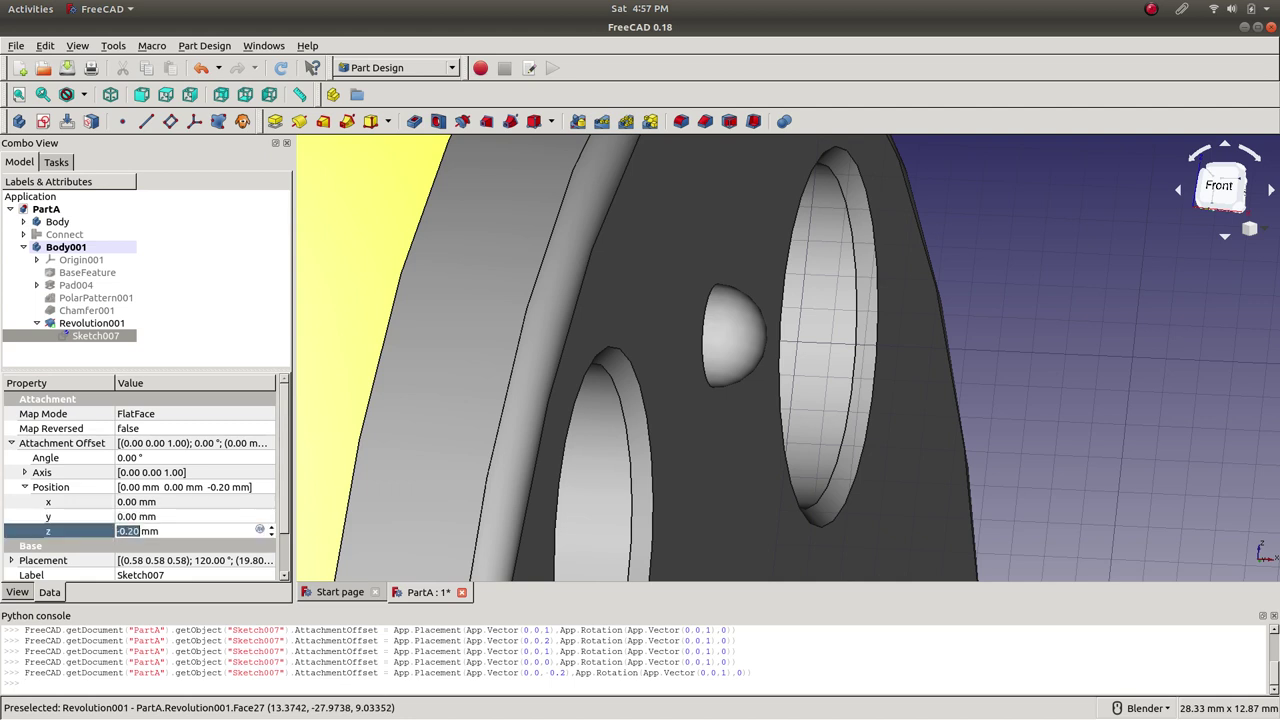
pyautogui.write('-0.5')
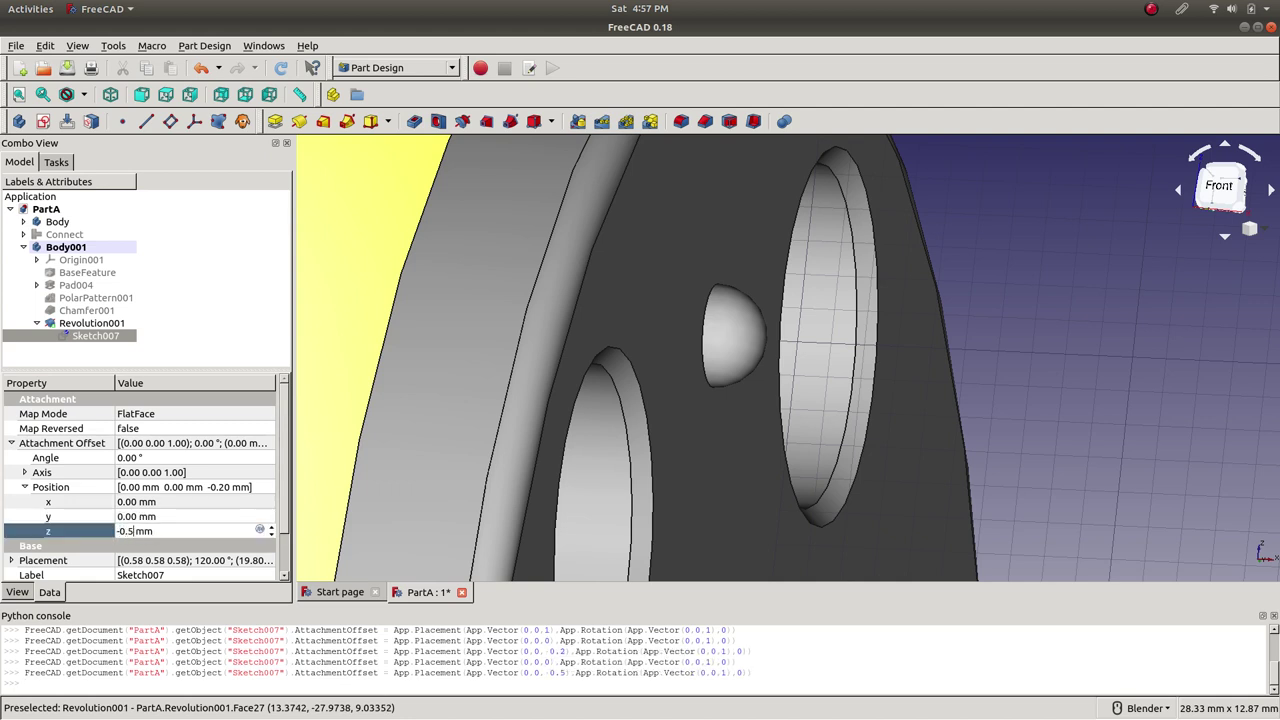
pyautogui.press('Return')
pyautogui.click(137, 516)
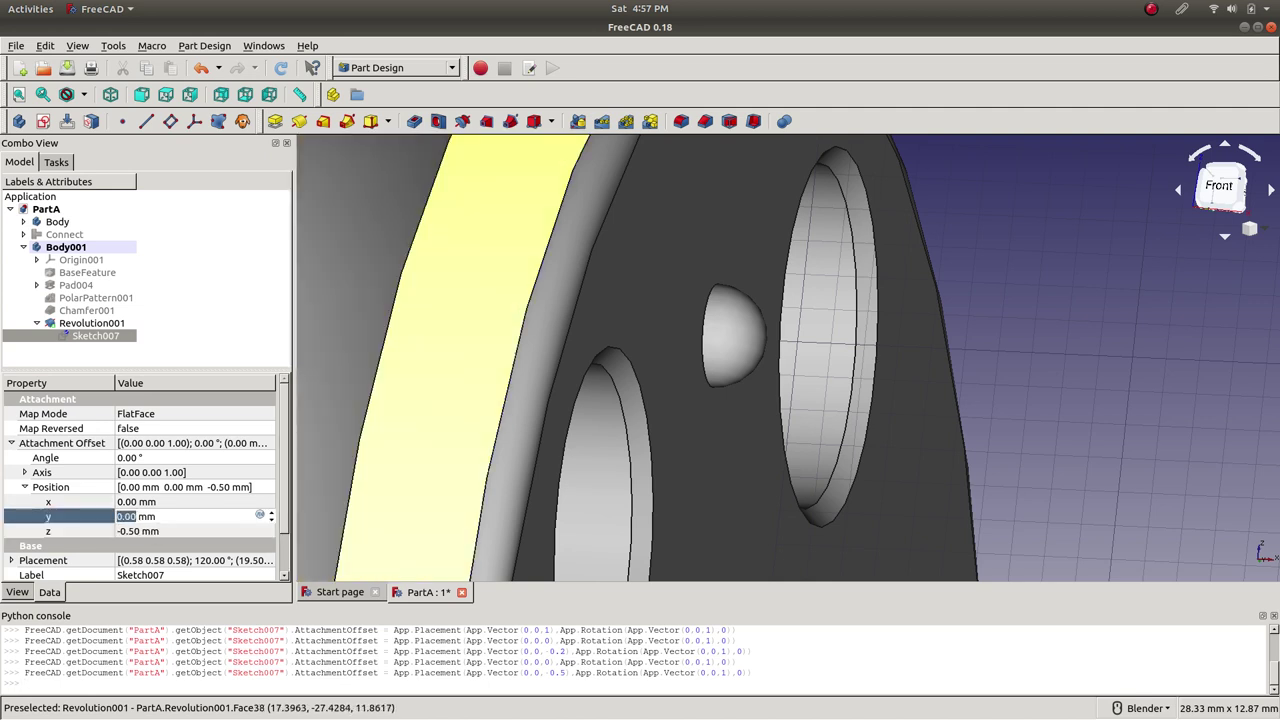
pyautogui.click(281, 67)
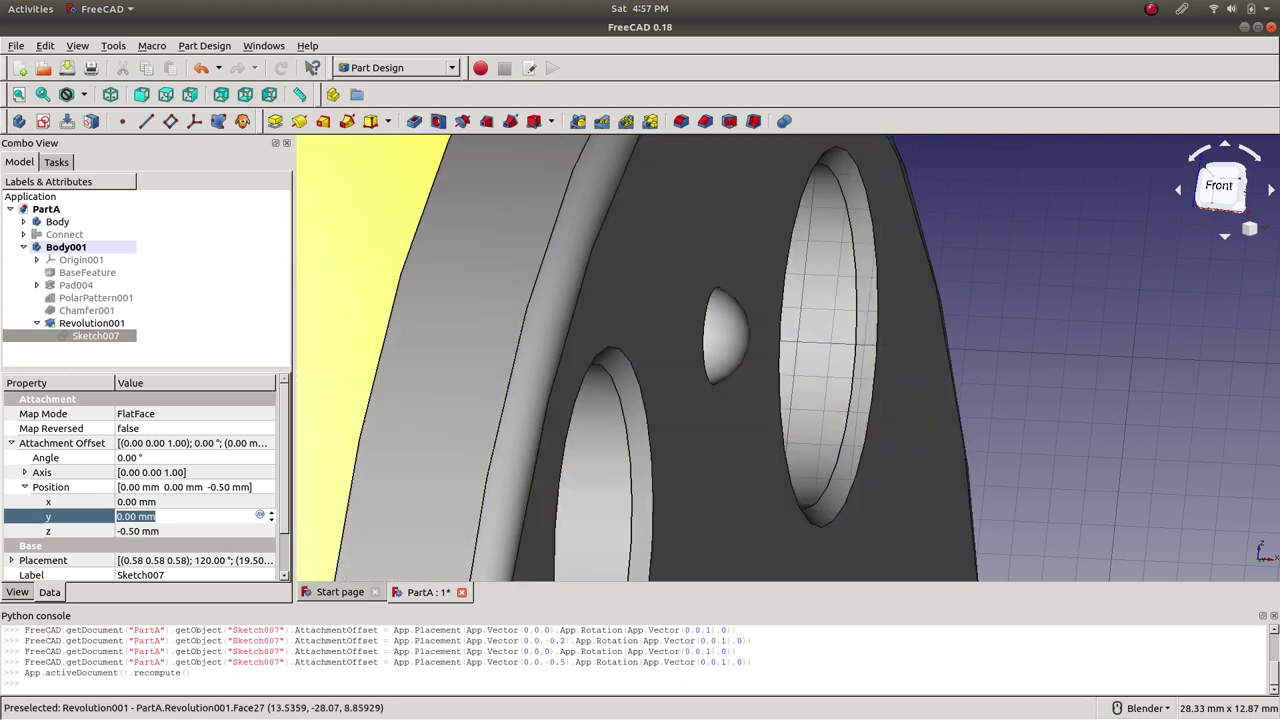
# - Return the half-circle sketch's Z attachment offset to -0.2 mm and recompute the model
pyautogui.click(137, 531)
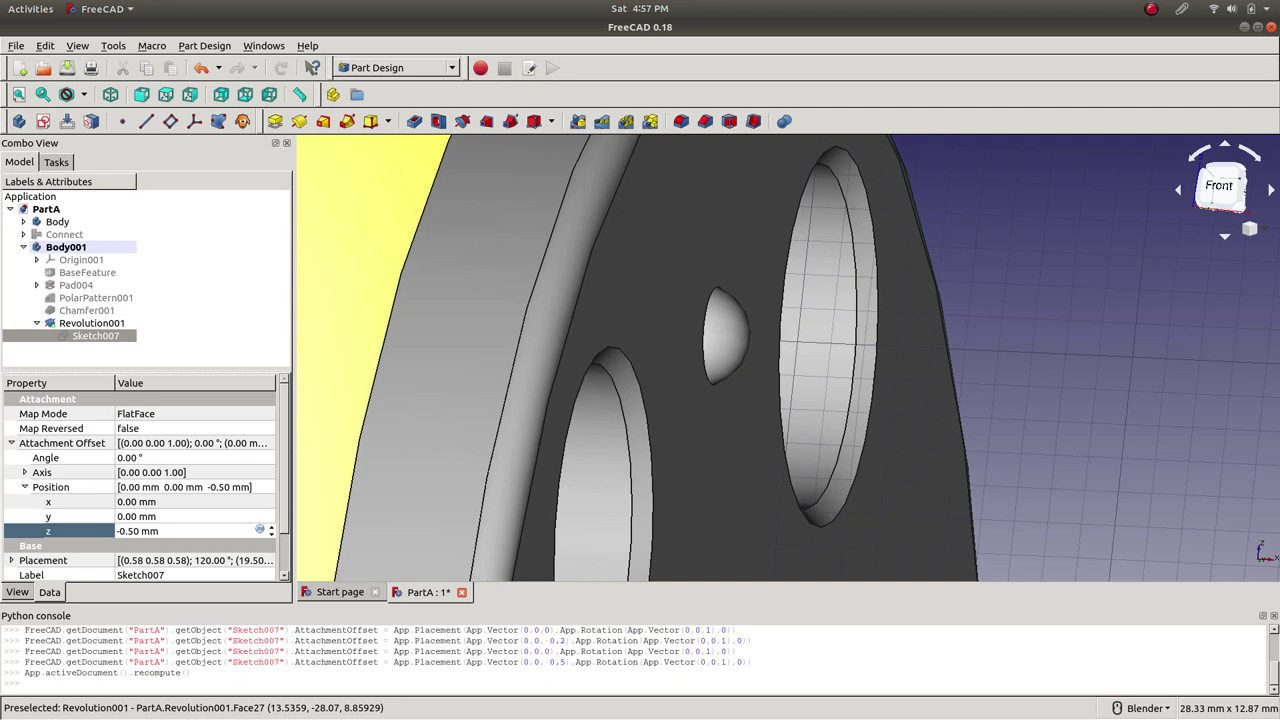
pyautogui.write('-0.2')
pyautogui.press('Return')
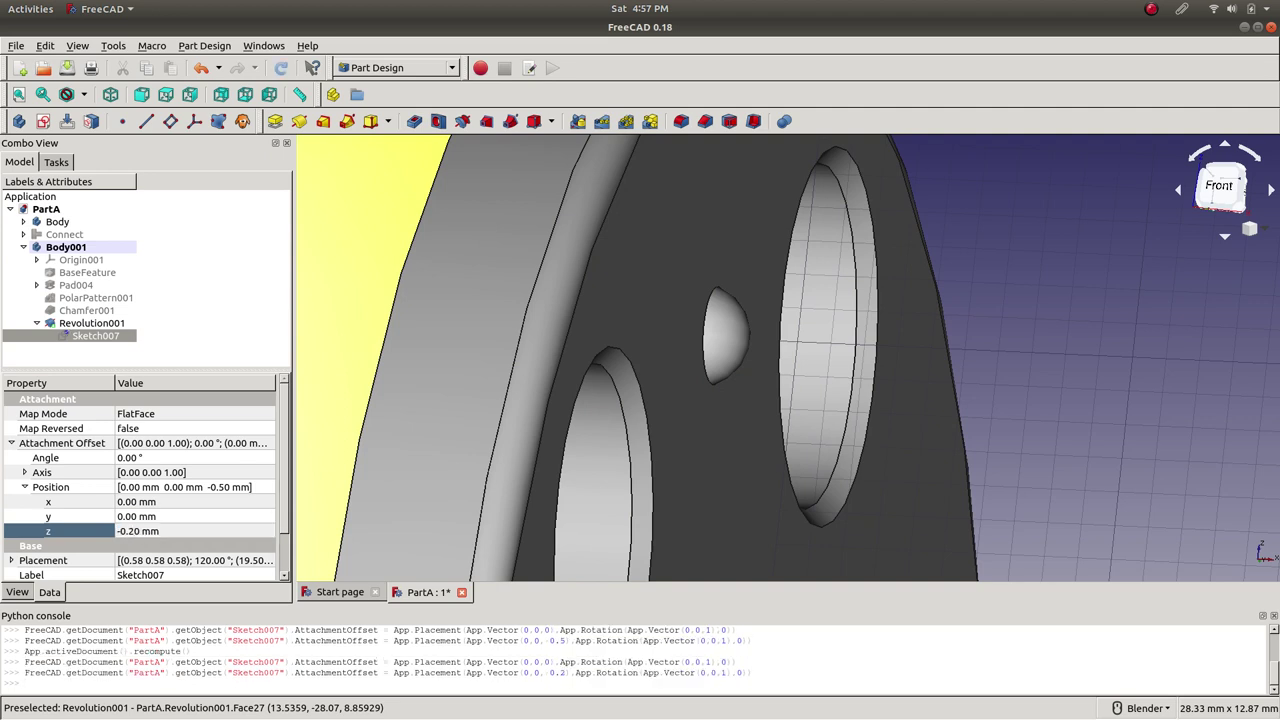
pyautogui.click(137, 516)
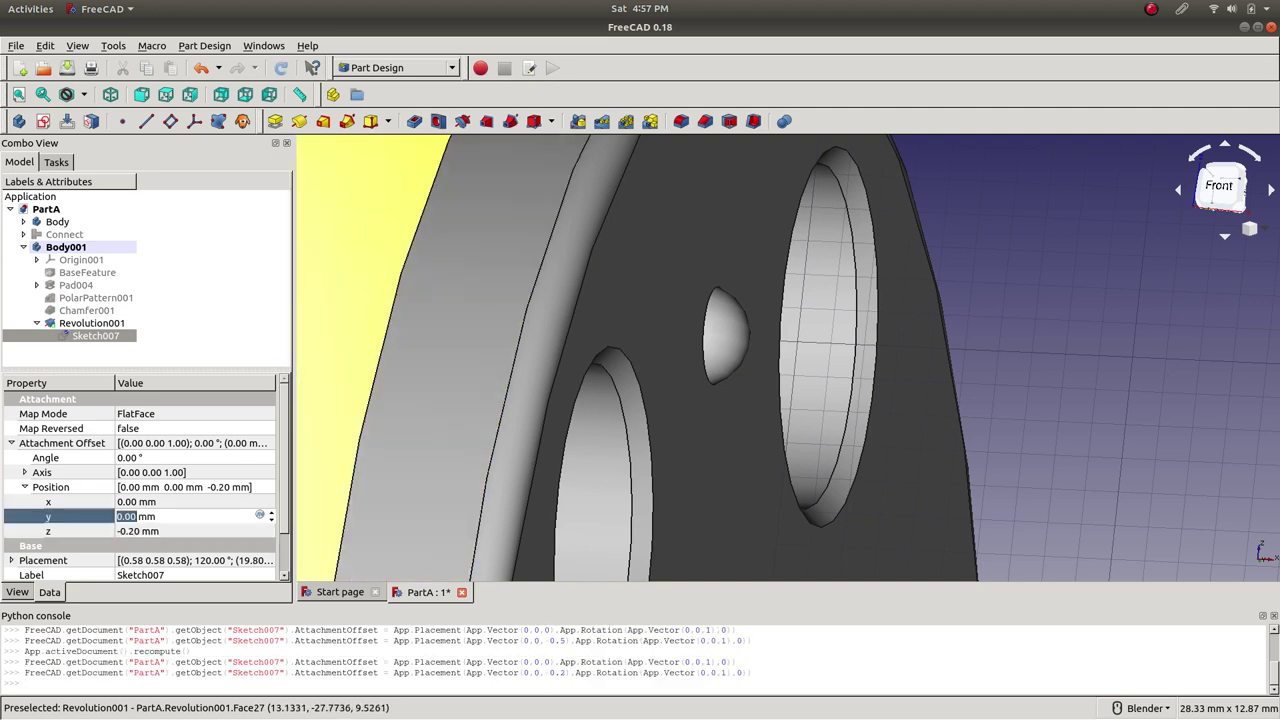
pyautogui.click(281, 67)
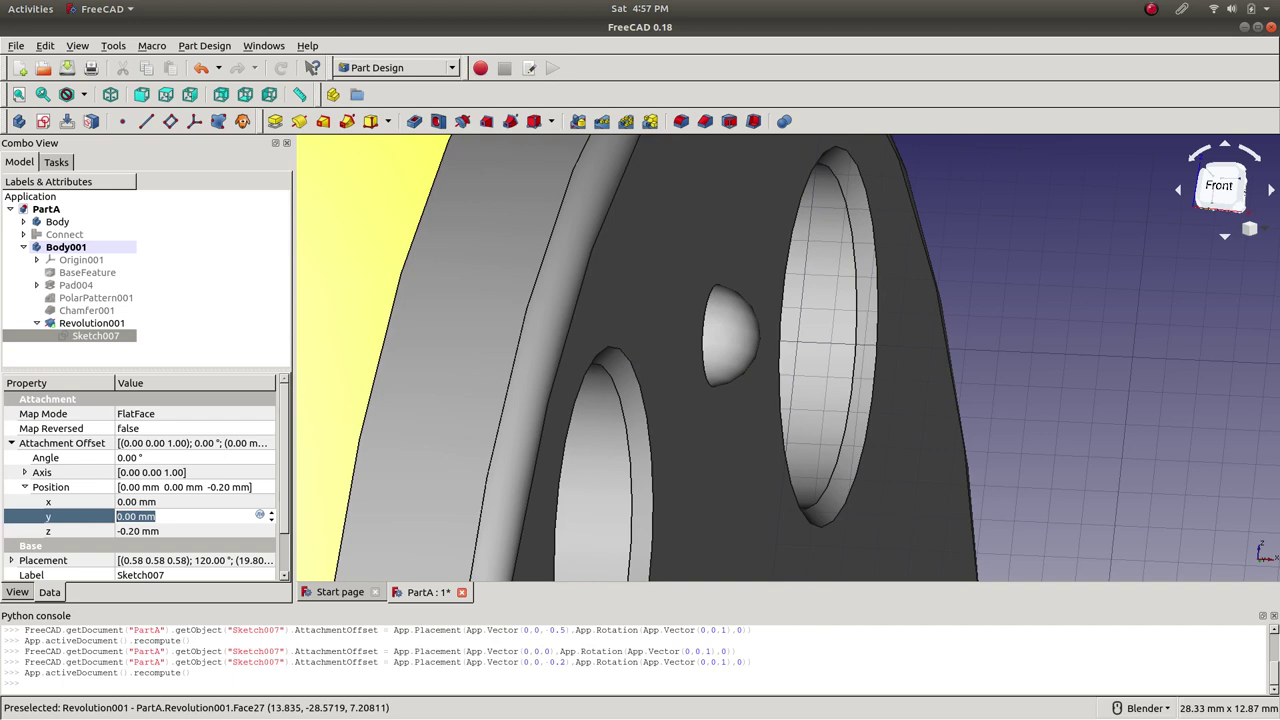
# - Create a polar pattern from the small dome-shaped revolution on the disc face
pyautogui.scroll(-5, 788, 358)
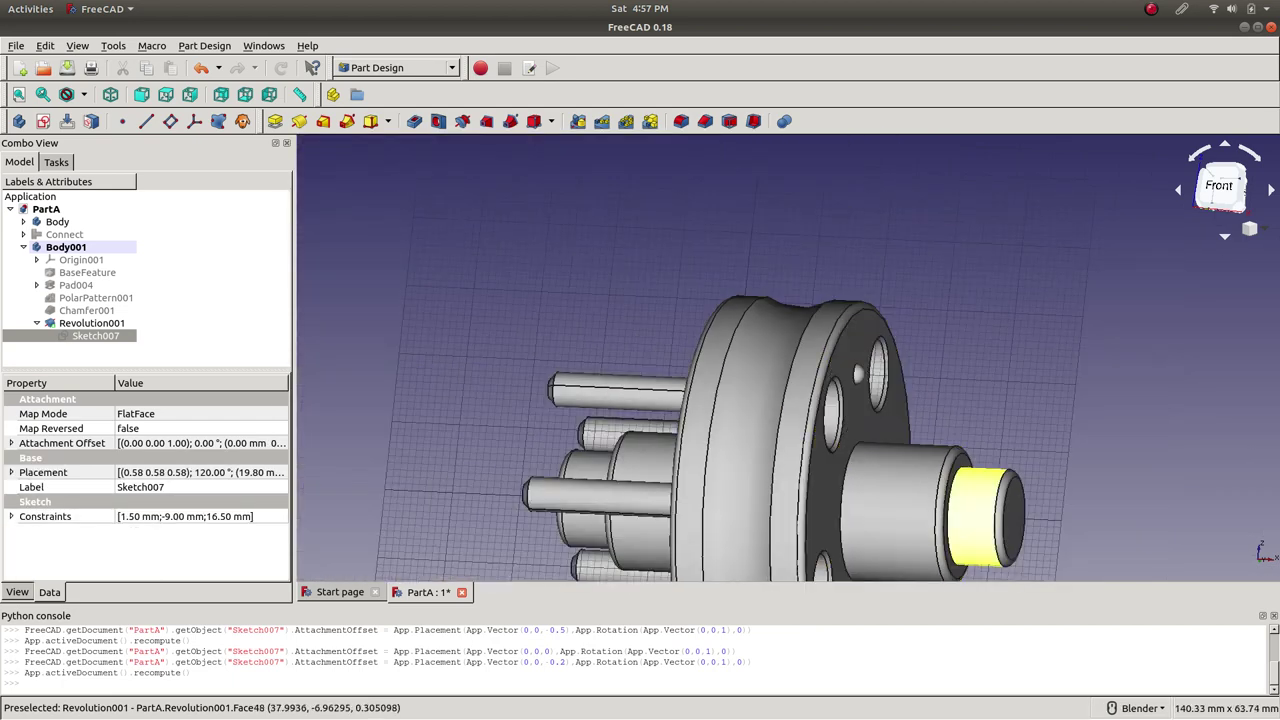
pyautogui.click(90, 323)
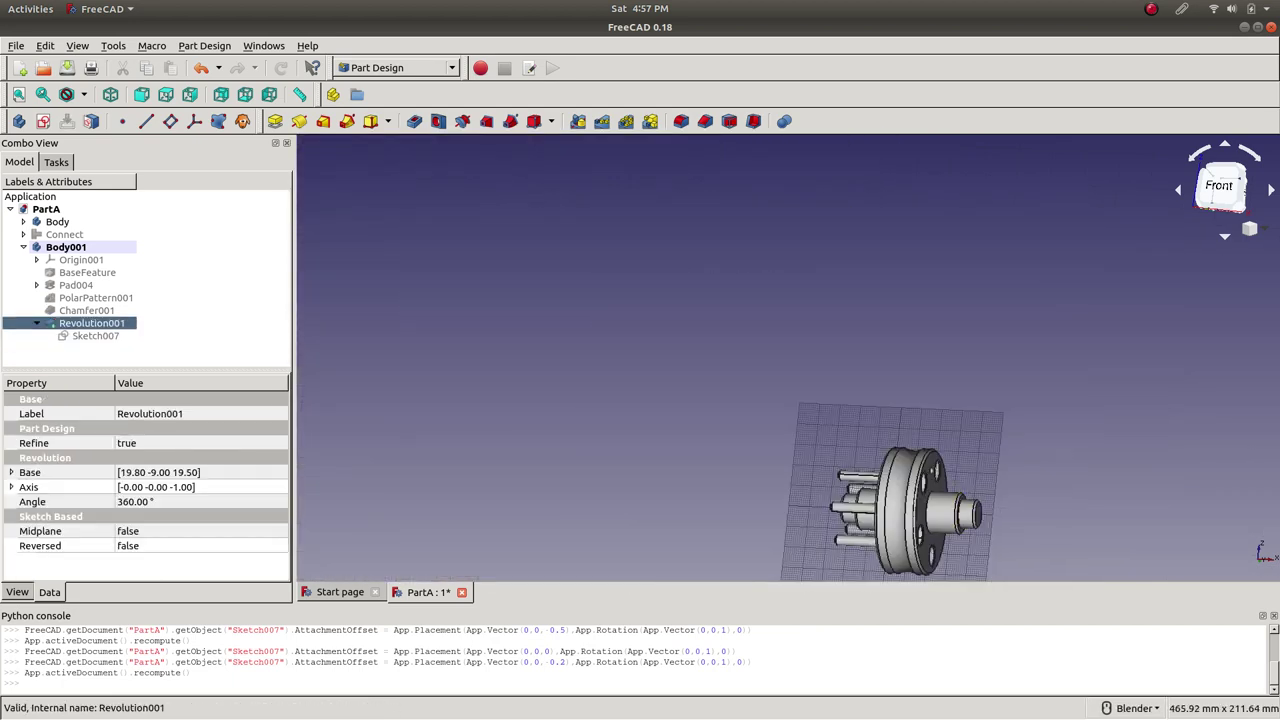
pyautogui.scroll(-2, 920, 462)
pyautogui.scroll(6, 915, 455)
pyautogui.moveTo(905, 455); pyautogui.dragTo(665, 500, button='middle')
pyautogui.scroll(-6, 634, 356)
pyautogui.scroll(6, 634, 356)
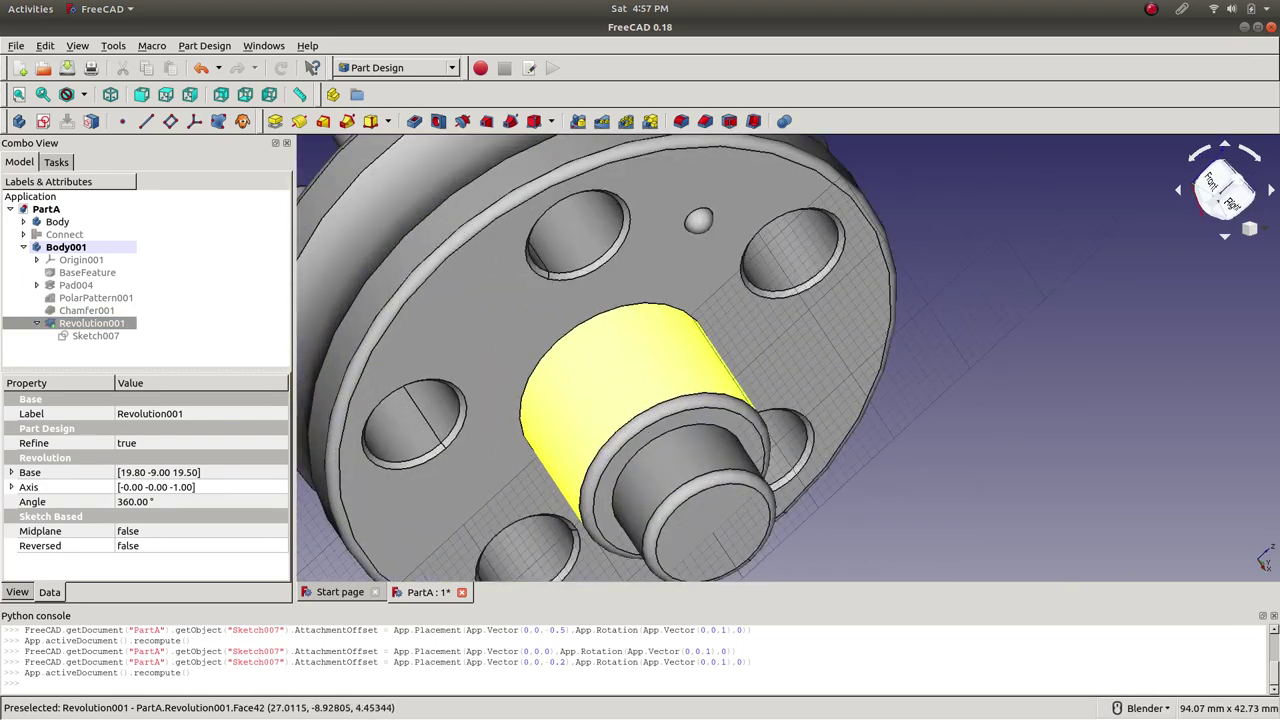
pyautogui.click(36, 323)
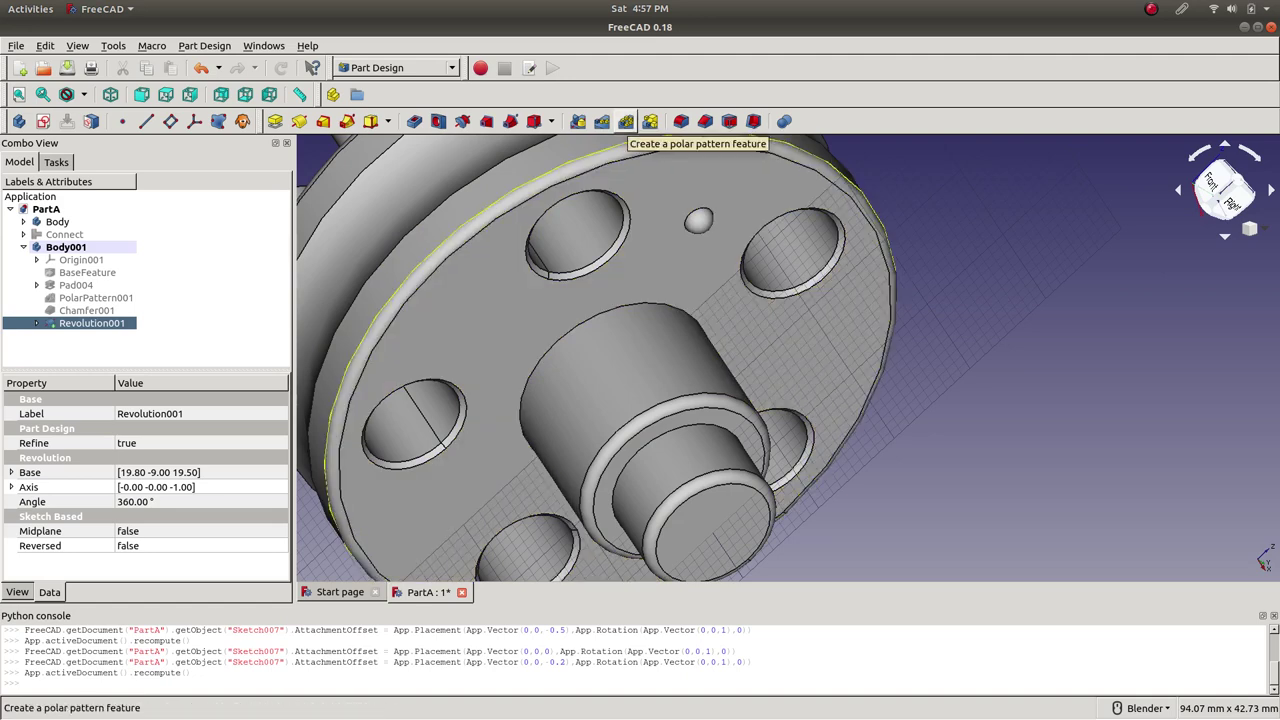
pyautogui.click(625, 122)
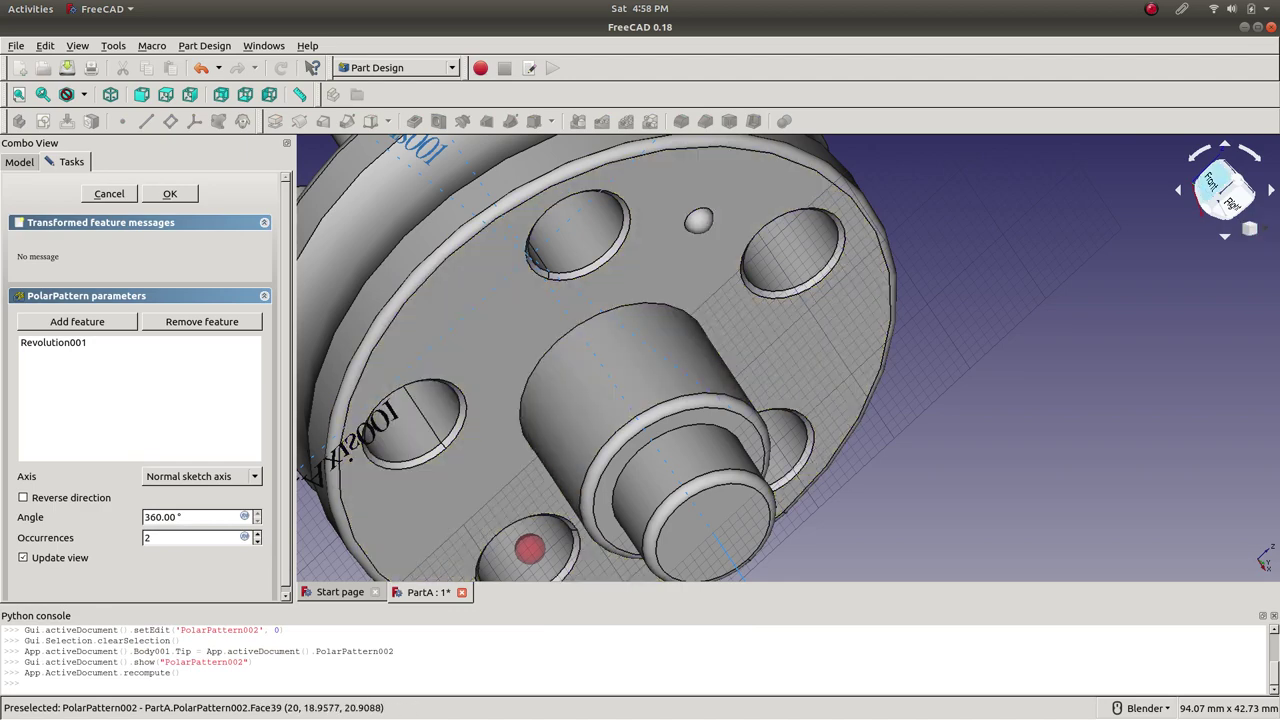
# - Set the dome polar pattern to 5 occurrences around the disc and accept it
pyautogui.click(1224, 190)
pyautogui.press('3')
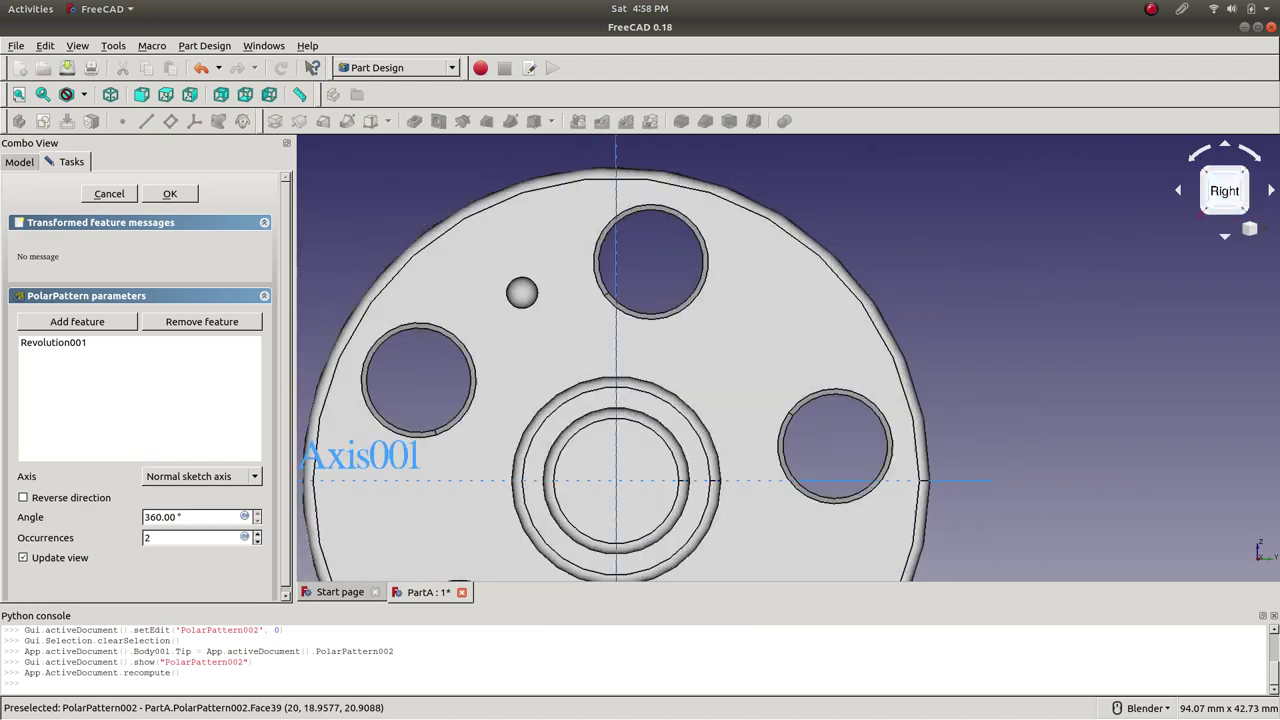
pyautogui.scroll(-4, 687, 447)
pyautogui.keyDown('shift'); pyautogui.moveTo(705, 530); pyautogui.dragTo(695, 442, button='middle'); pyautogui.keyUp('shift')
pyautogui.scroll(2, 695, 442)
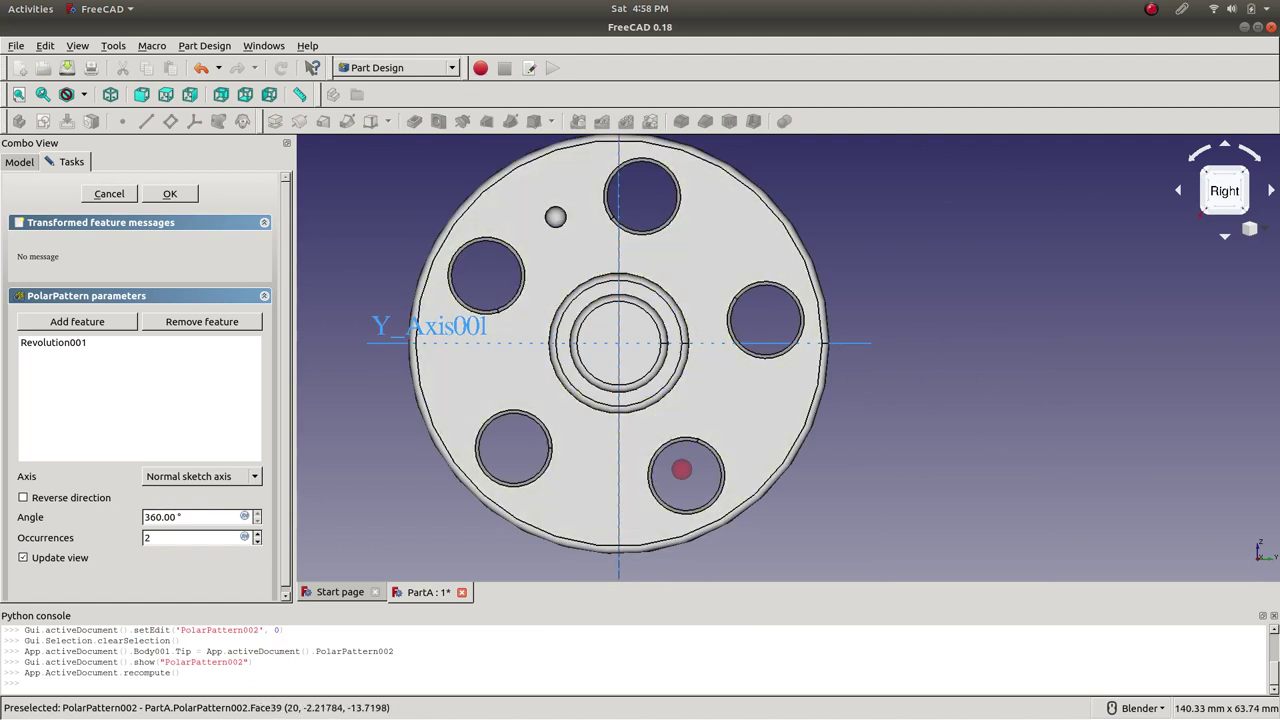
pyautogui.click(257, 533)
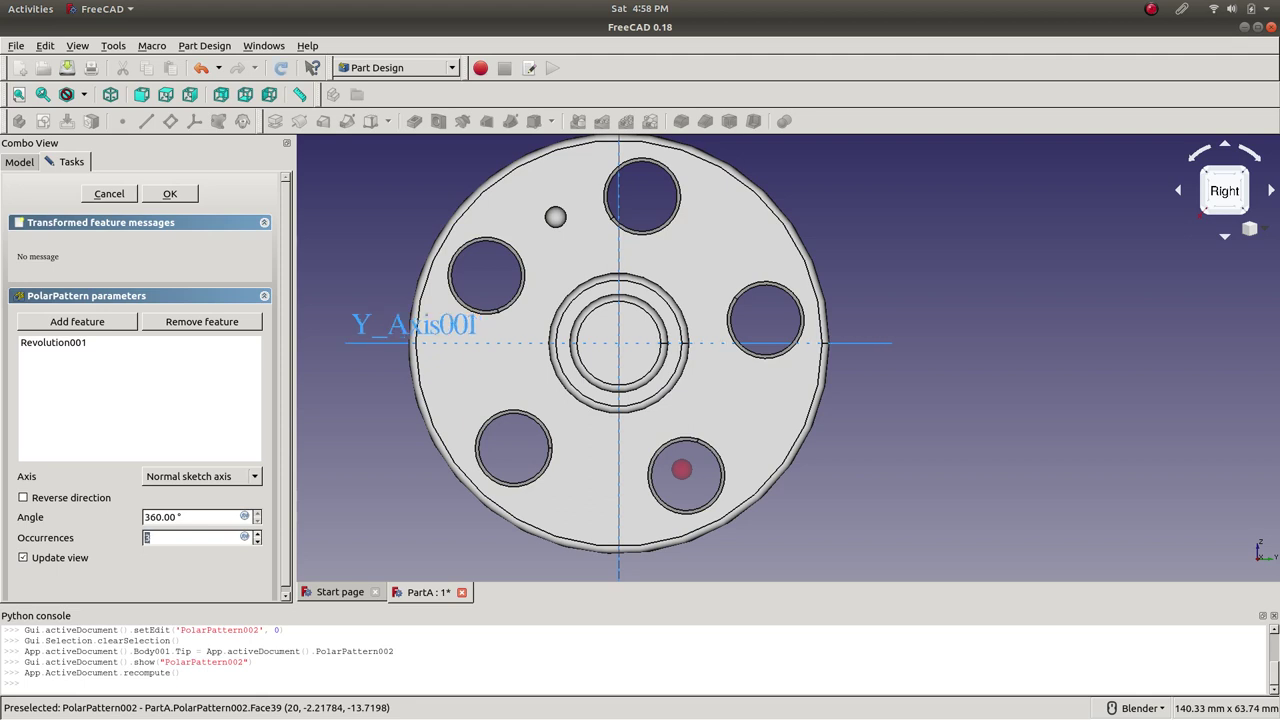
pyautogui.write('3')
pyautogui.click(257, 533)
pyautogui.press('Up')
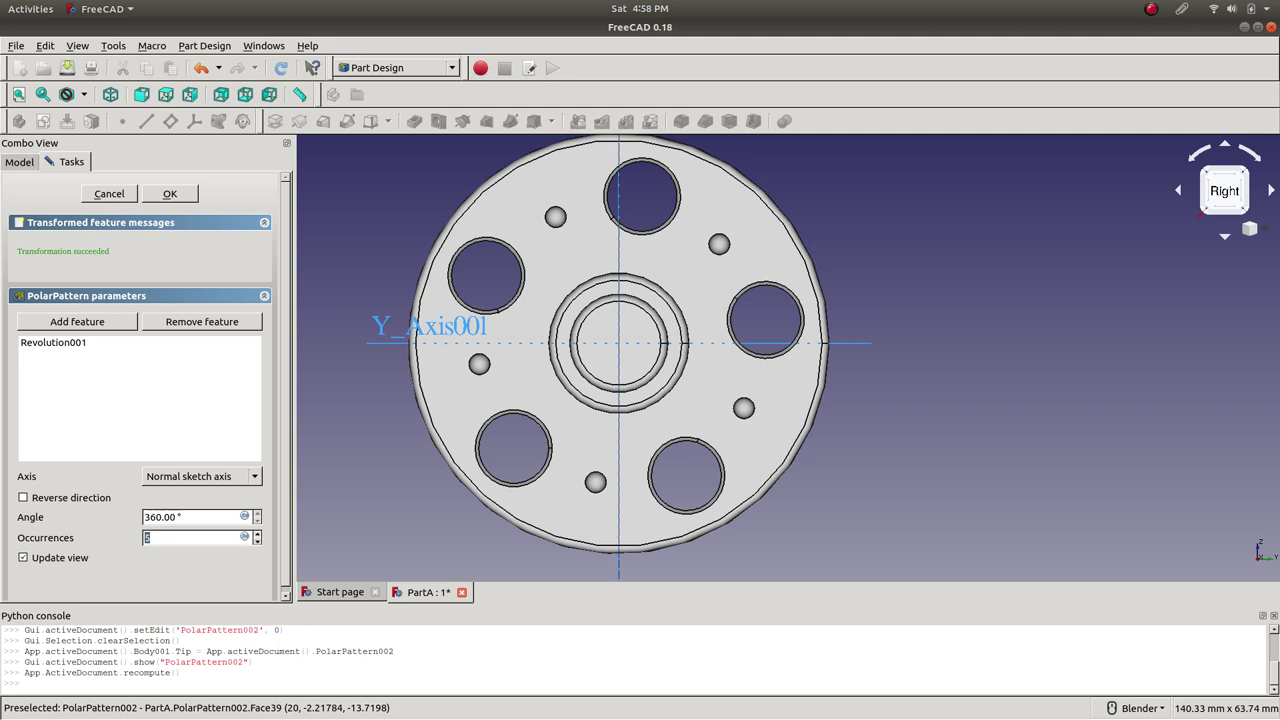
pyautogui.click(170, 193)
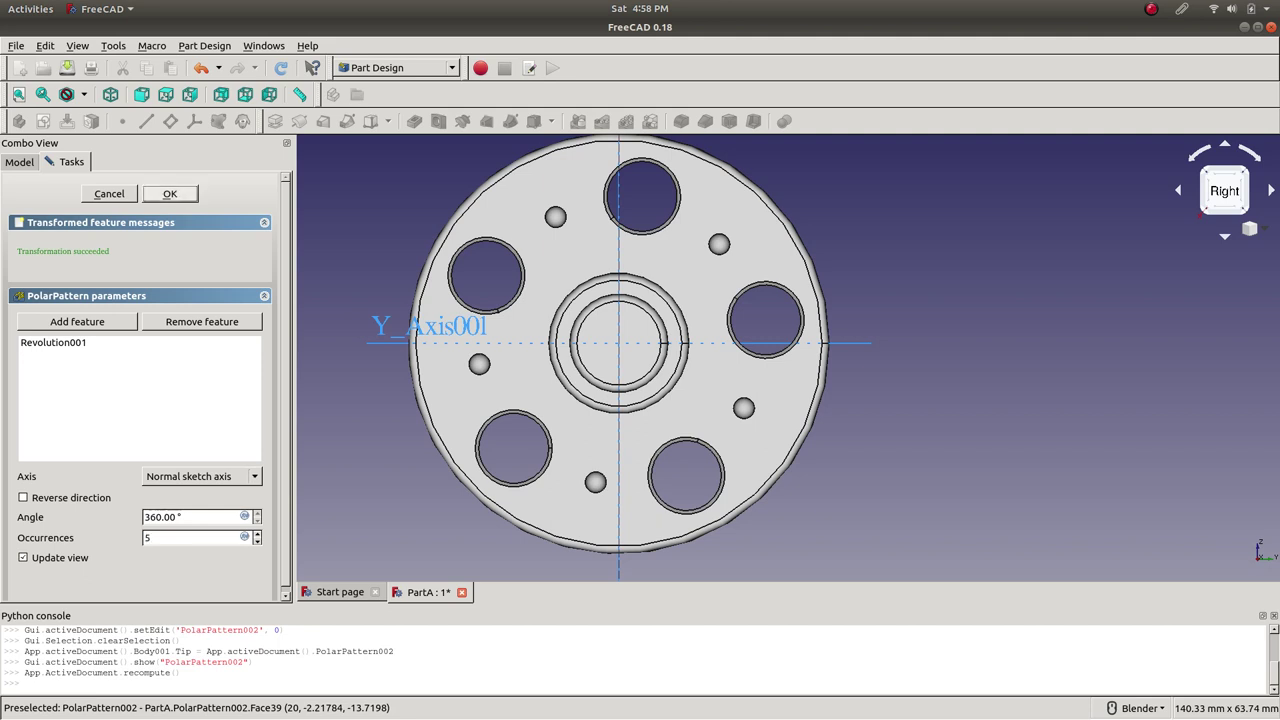
# - Check the patterned domes on the disc face and save the document
pyautogui.click(96, 336)
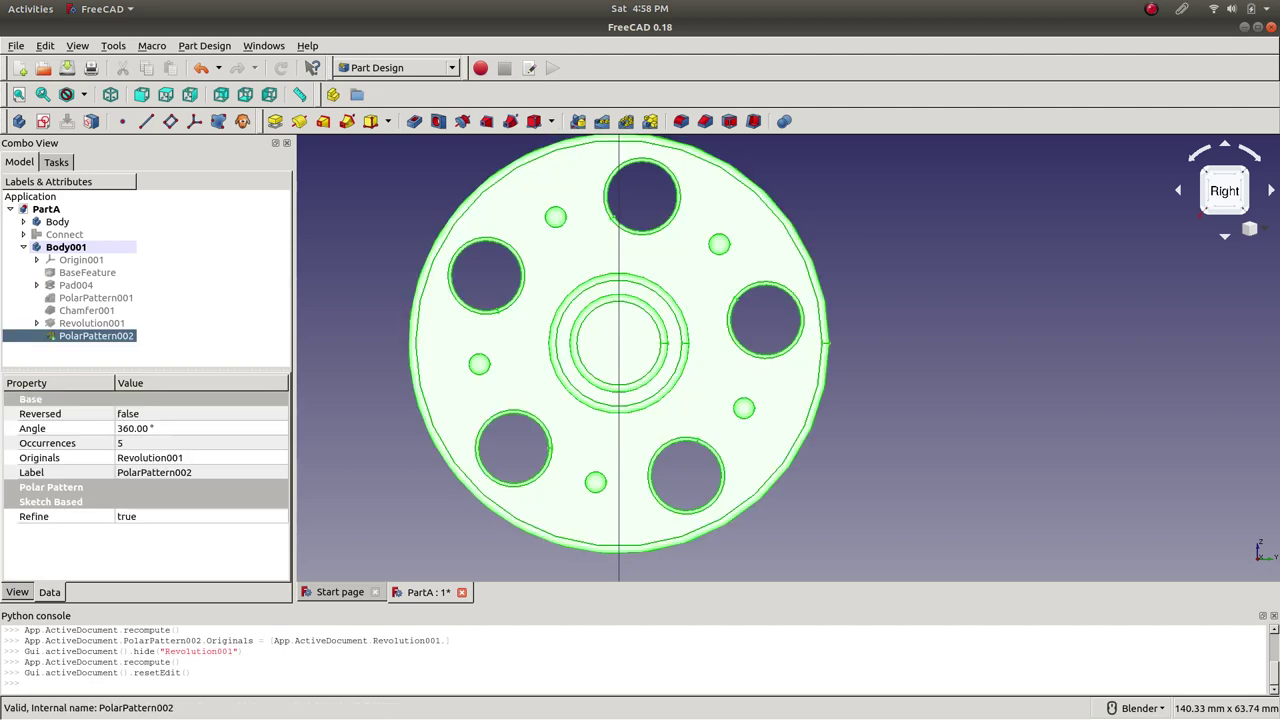
pyautogui.click(370, 280)
pyautogui.moveTo(370, 280); pyautogui.dragTo(495, 334, button='middle')
pyautogui.hotkey('ctrl', 's')
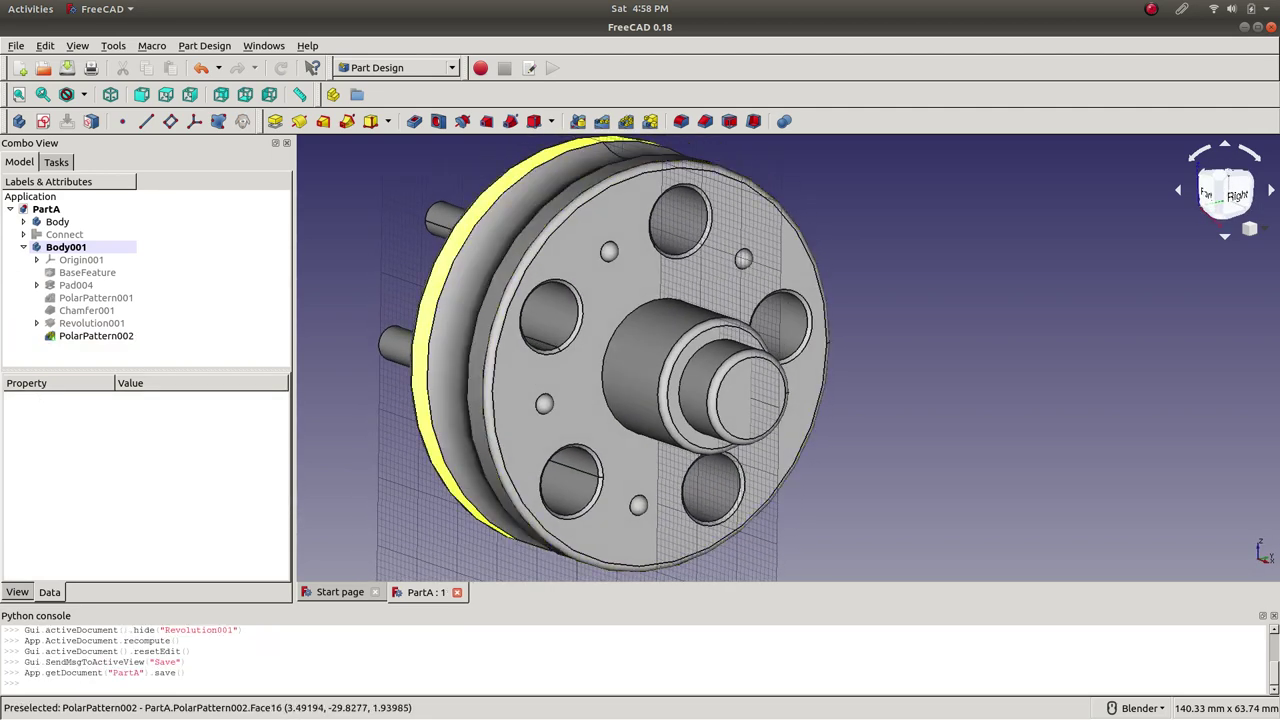
pyautogui.scroll(3, 445, 354)
pyautogui.scroll(-3, 445, 354)
pyautogui.moveTo(445, 354)
pyautogui.mouseDown(button='middle')
pyautogui.moveTo(610, 372)
pyautogui.moveTo(530, 385)
pyautogui.moveTo(450, 375)
pyautogui.moveTo(470, 315)
pyautogui.moveTo(600, 340)
pyautogui.moveTo(595, 375)
pyautogui.moveTo(650, 380)
pyautogui.moveTo(450, 355)
pyautogui.mouseUp(button='middle')
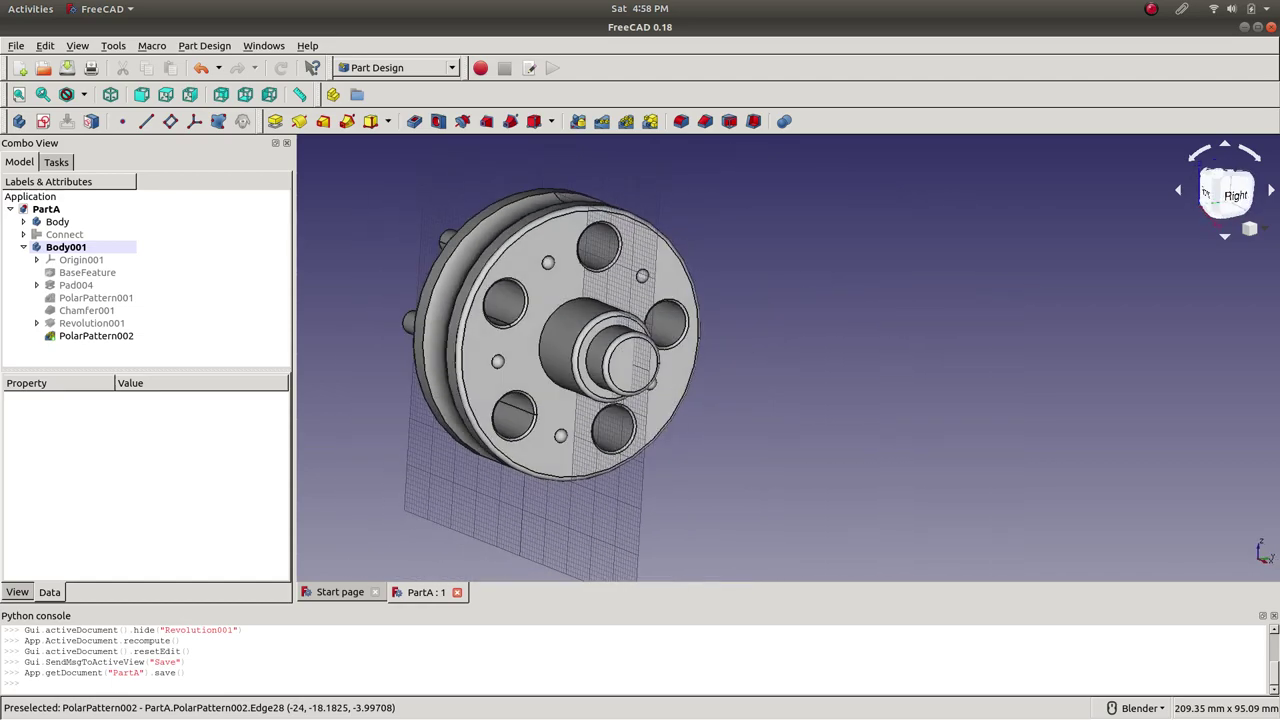
# - Collapse Body001 in the model tree and compare its base properties with those of Body and Connect
pyautogui.click(23, 247)
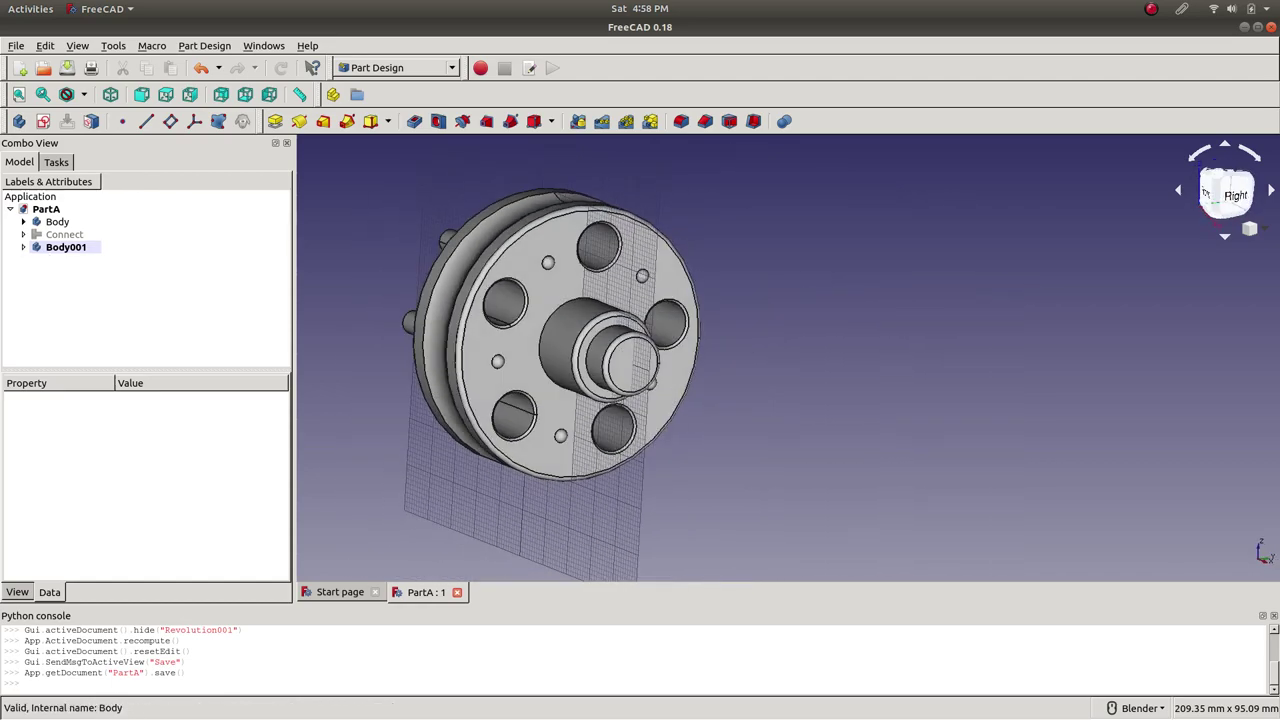
pyautogui.click(65, 247)
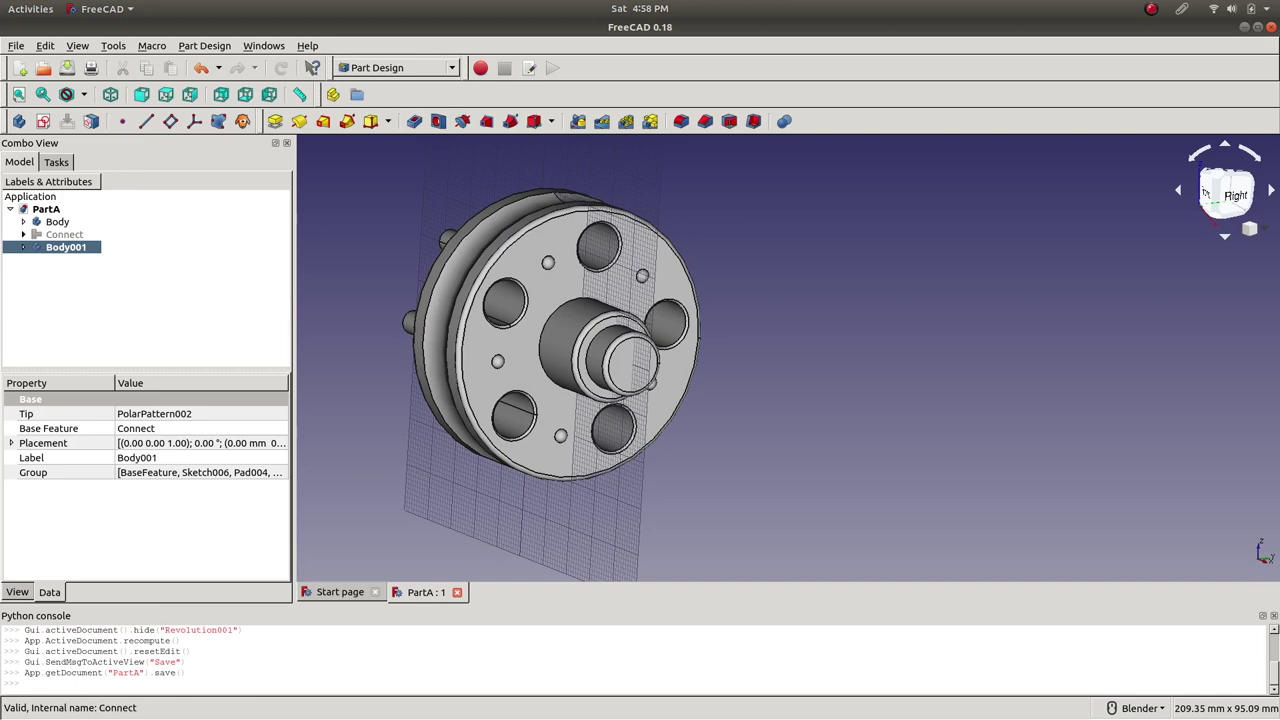
pyautogui.press('Up')
pyautogui.press('Right')
pyautogui.press('Left')
pyautogui.press('Down')
pyautogui.press('Up')
pyautogui.press('Up')
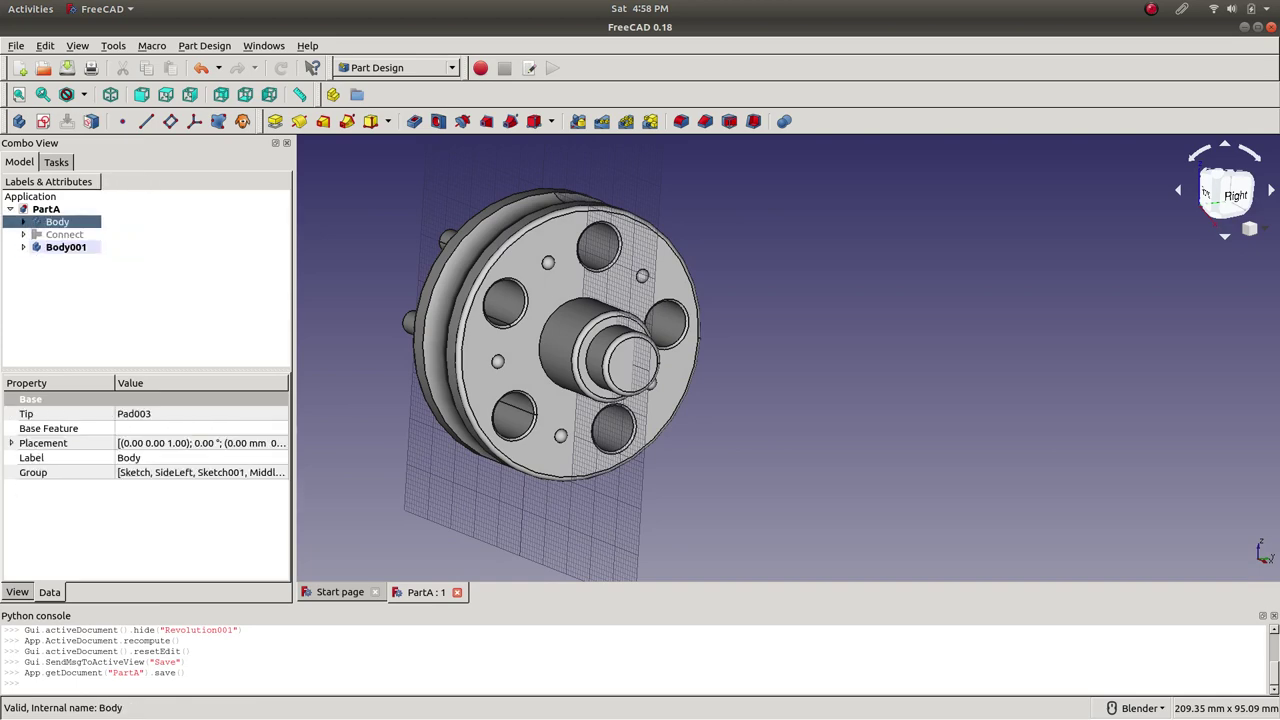
pyautogui.press('Down')
pyautogui.press('Down')
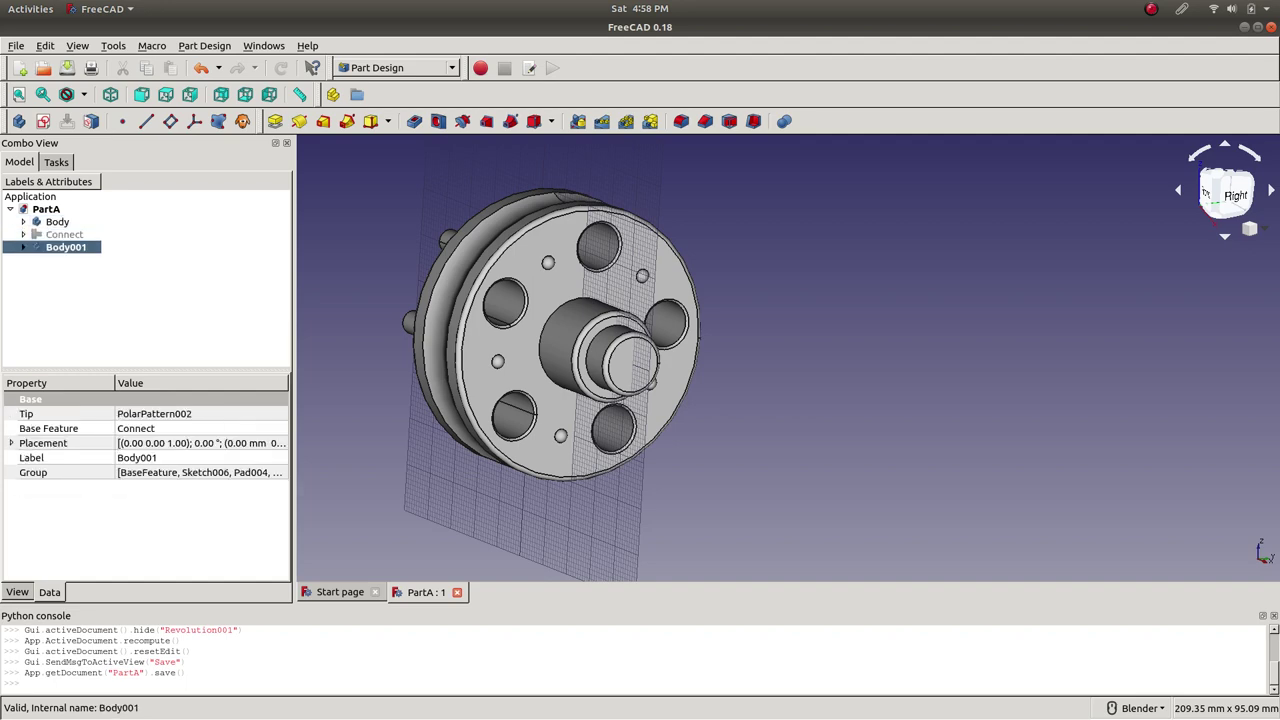
# - Expand Body001 in the model tree and inspect its dome polar pattern and the body's tip
pyautogui.press('Right')
pyautogui.press('Up')
pyautogui.press('Up')
pyautogui.press('Down')
pyautogui.press('Down')
pyautogui.press('Up')
pyautogui.press('Up')
pyautogui.press('Down')
pyautogui.press('Down')
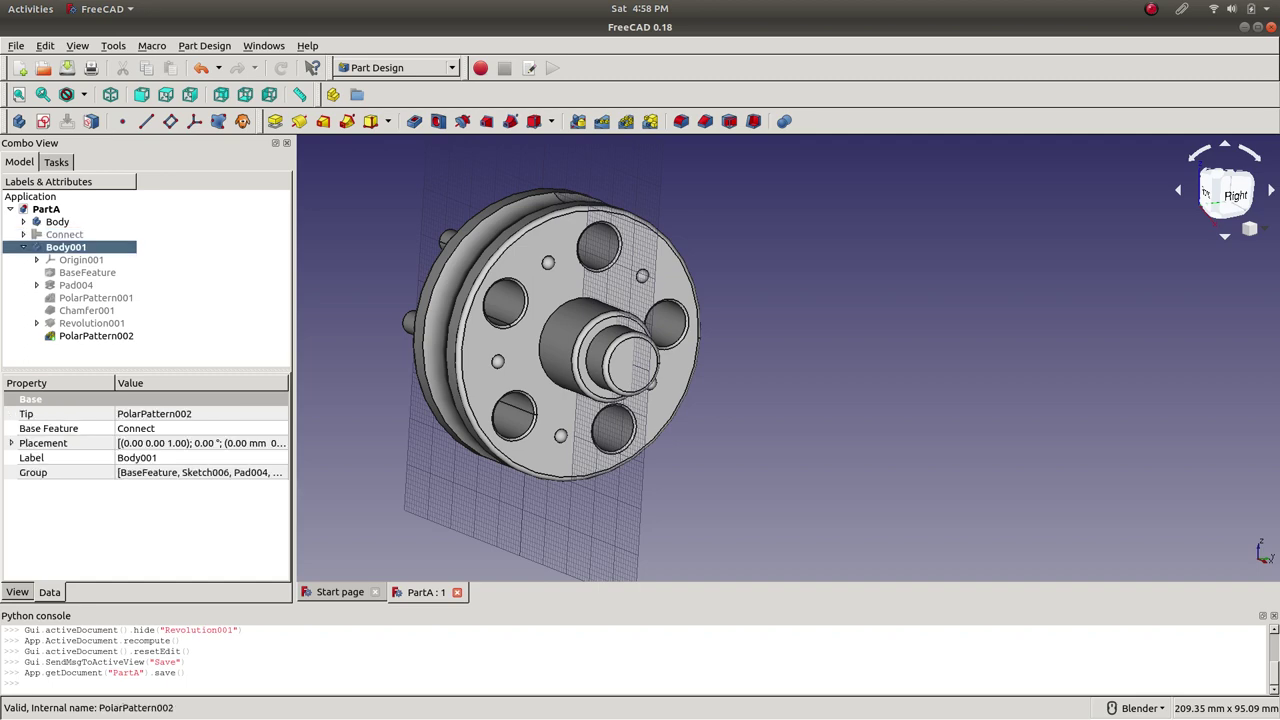
pyautogui.click(96, 335)
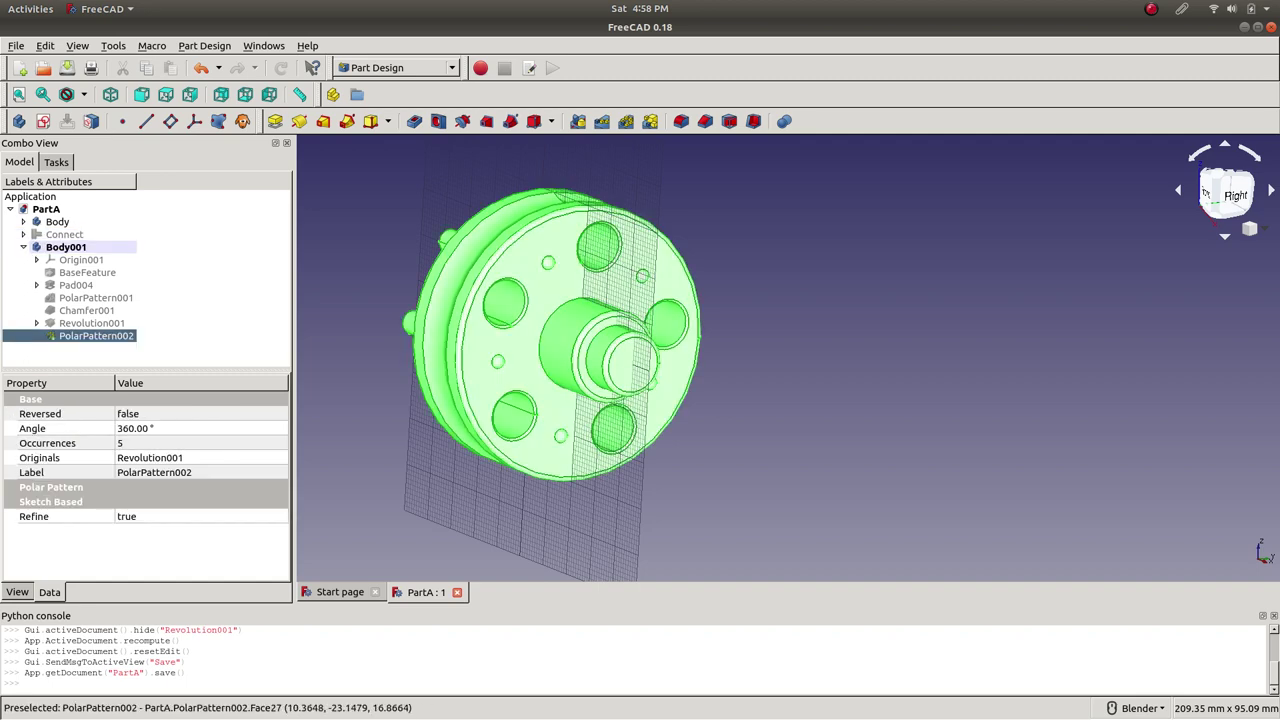
pyautogui.scroll(2, 410, 258)
pyautogui.click(66, 247)
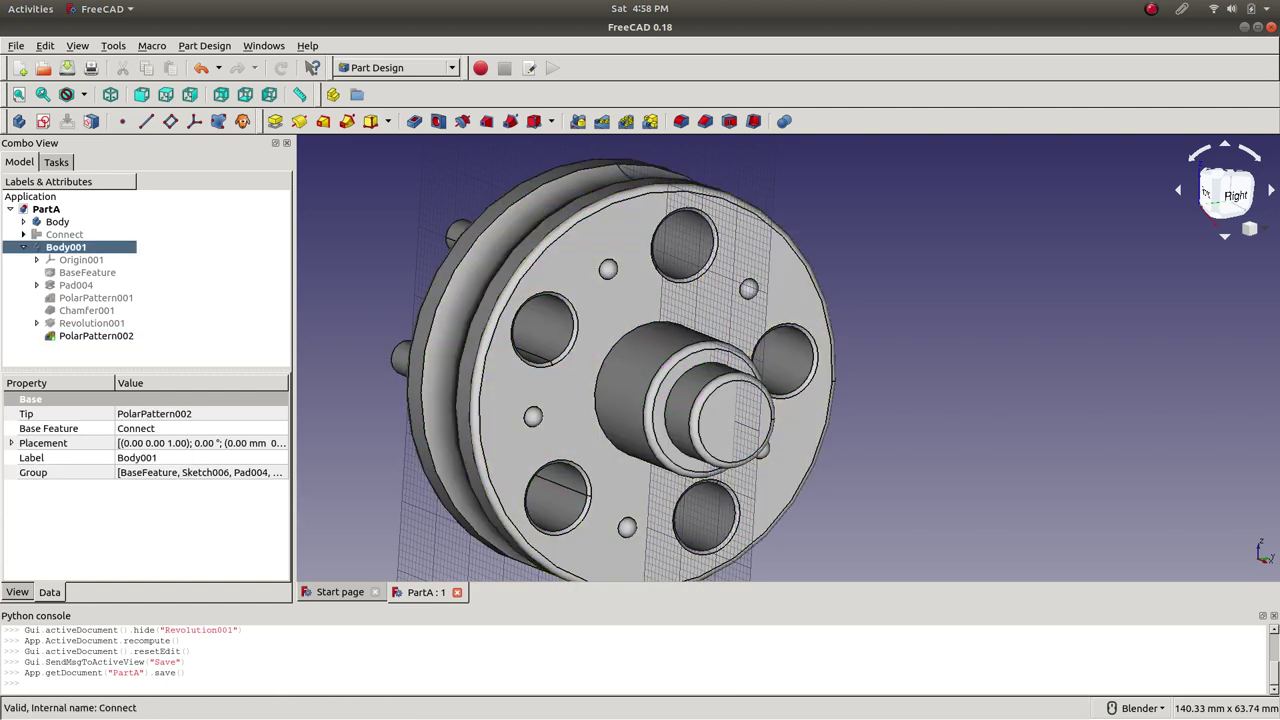
# - Examine how the Connect object, Body001's base feature and its last polar pattern relate, keeping the Part Design workbench
pyautogui.click(64, 234)
pyautogui.click(397, 67)
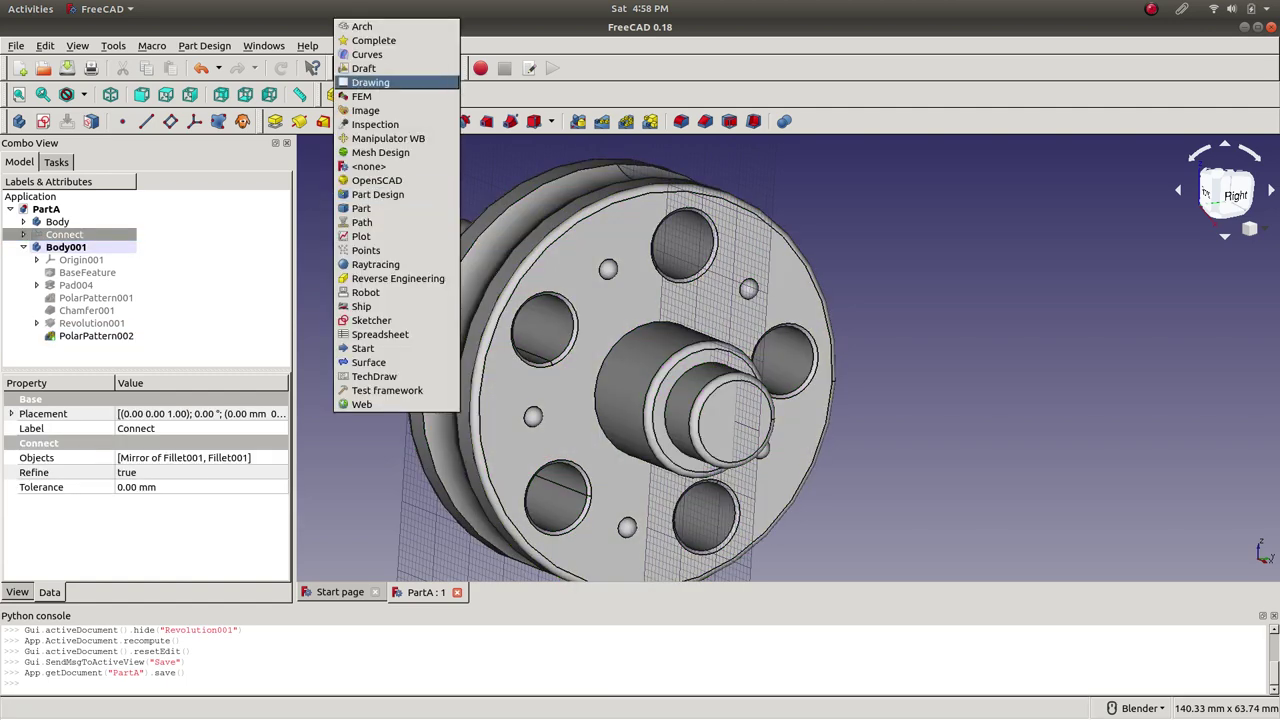
pyautogui.click(378, 194)
pyautogui.click(66, 247)
pyautogui.click(64, 234)
pyautogui.click(81, 259)
pyautogui.click(66, 247)
pyautogui.click(64, 234)
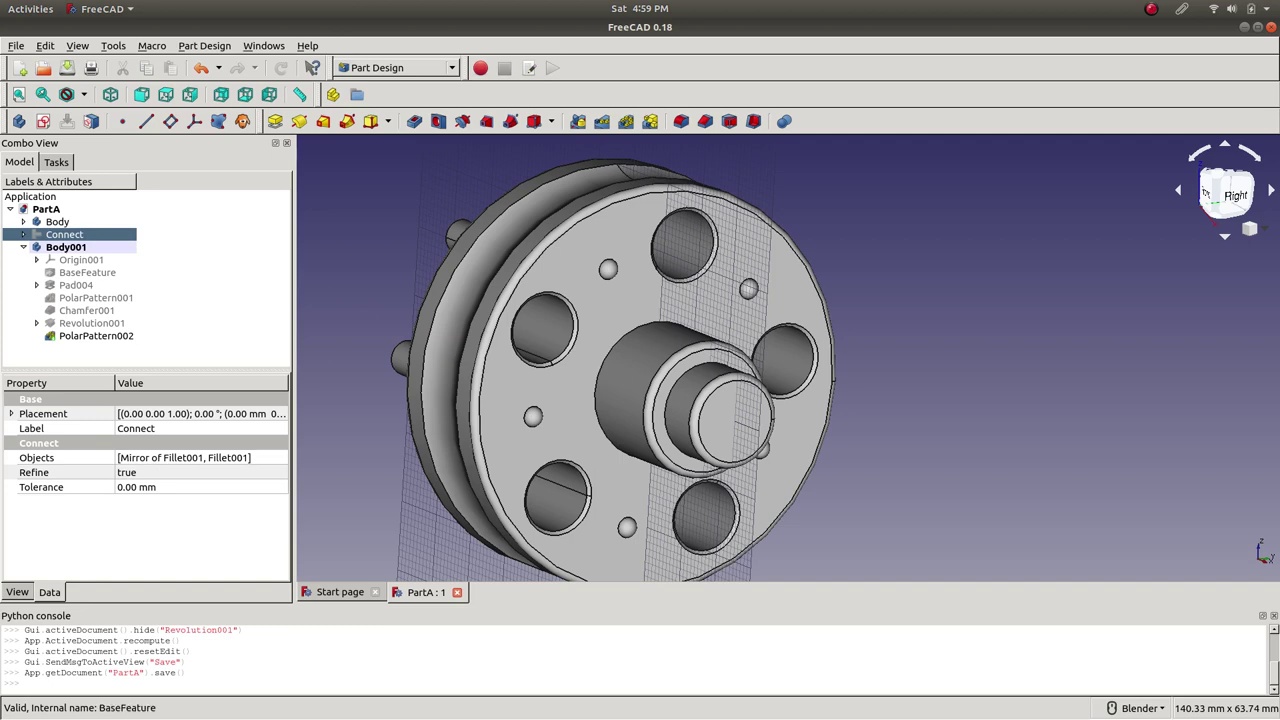
pyautogui.click(96, 336)
pyautogui.click(66, 247)
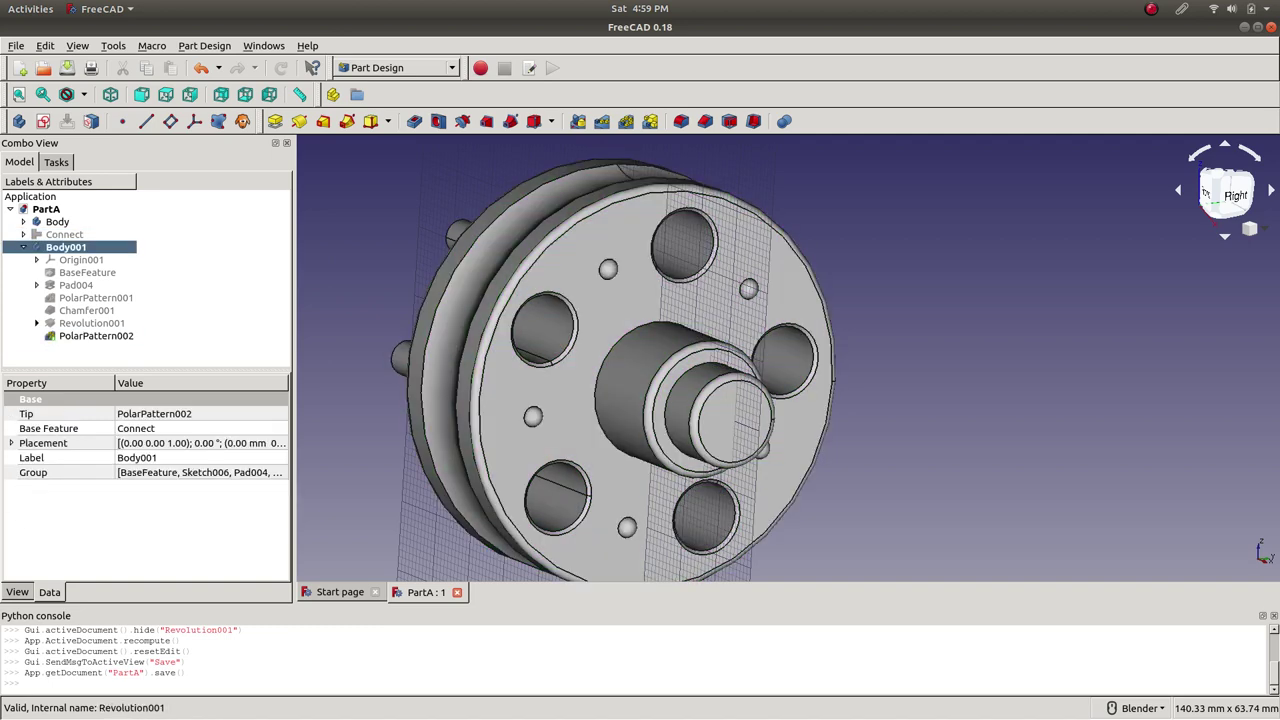
pyautogui.click(96, 335)
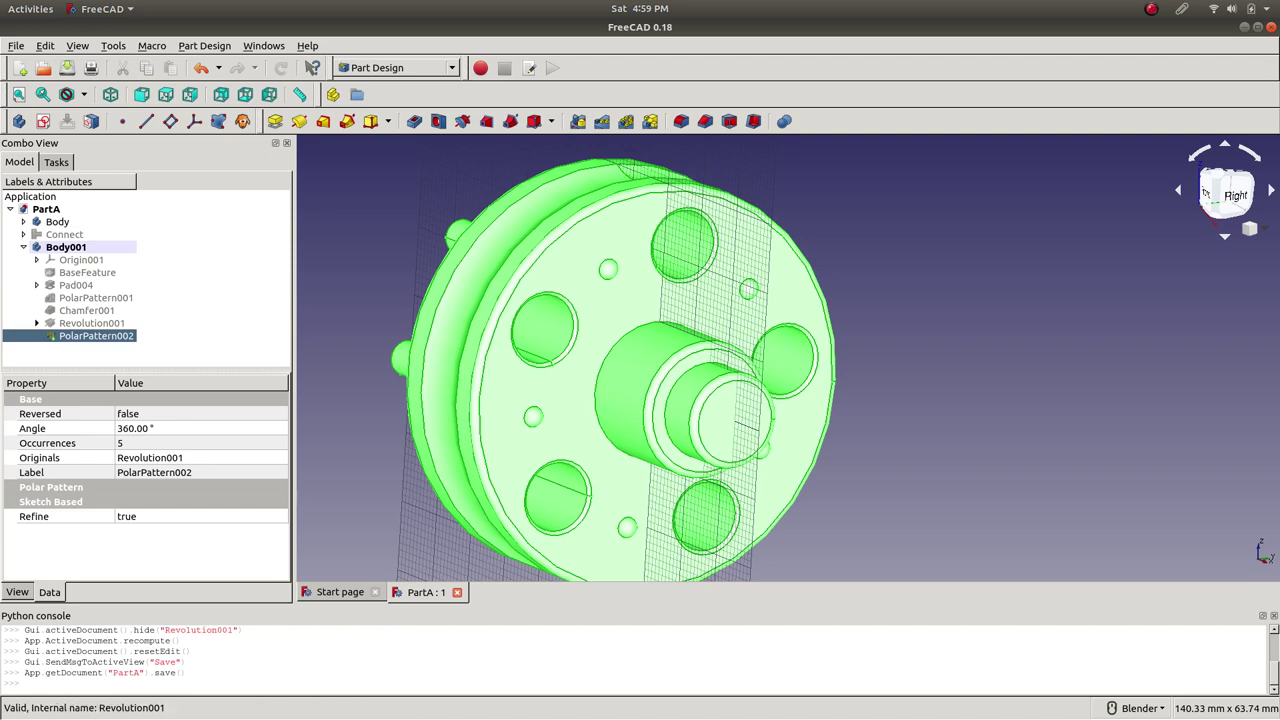
# - Look over Body001's earlier features, including the options available for PolarPattern001, and view the resulting disc
pyautogui.click(92, 323)
pyautogui.click(95, 297)
pyautogui.rightClick(84, 297)
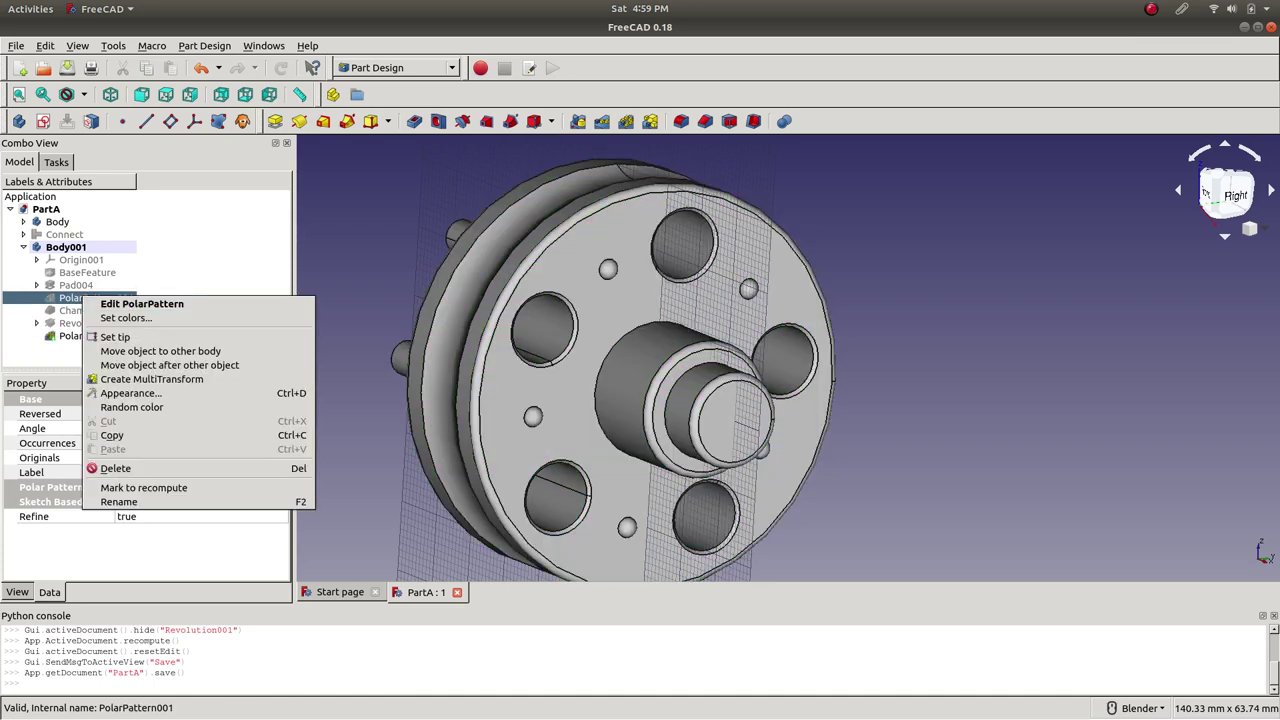
pyautogui.click(72, 335)
pyautogui.scroll(-4, 470, 349)
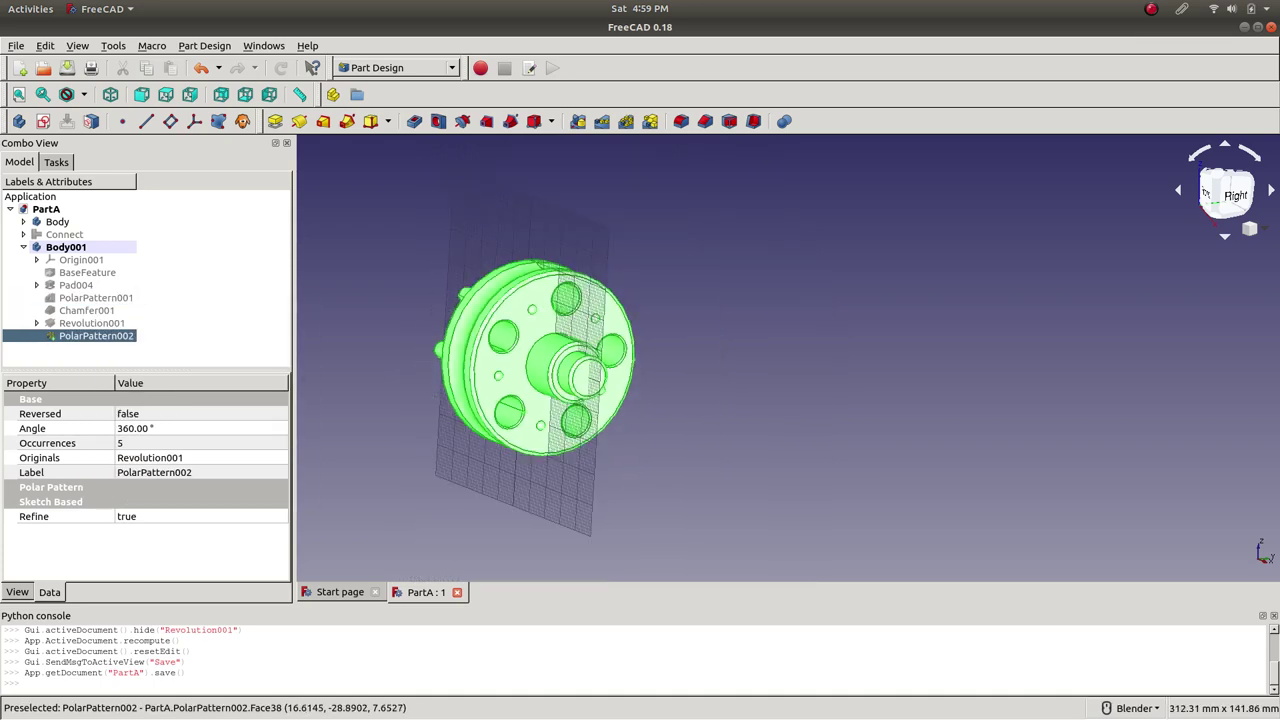
pyautogui.scroll(2, 400, 348)
pyautogui.moveTo(500, 346); pyautogui.dragTo(505, 385, button='middle')
pyautogui.click(760, 505)
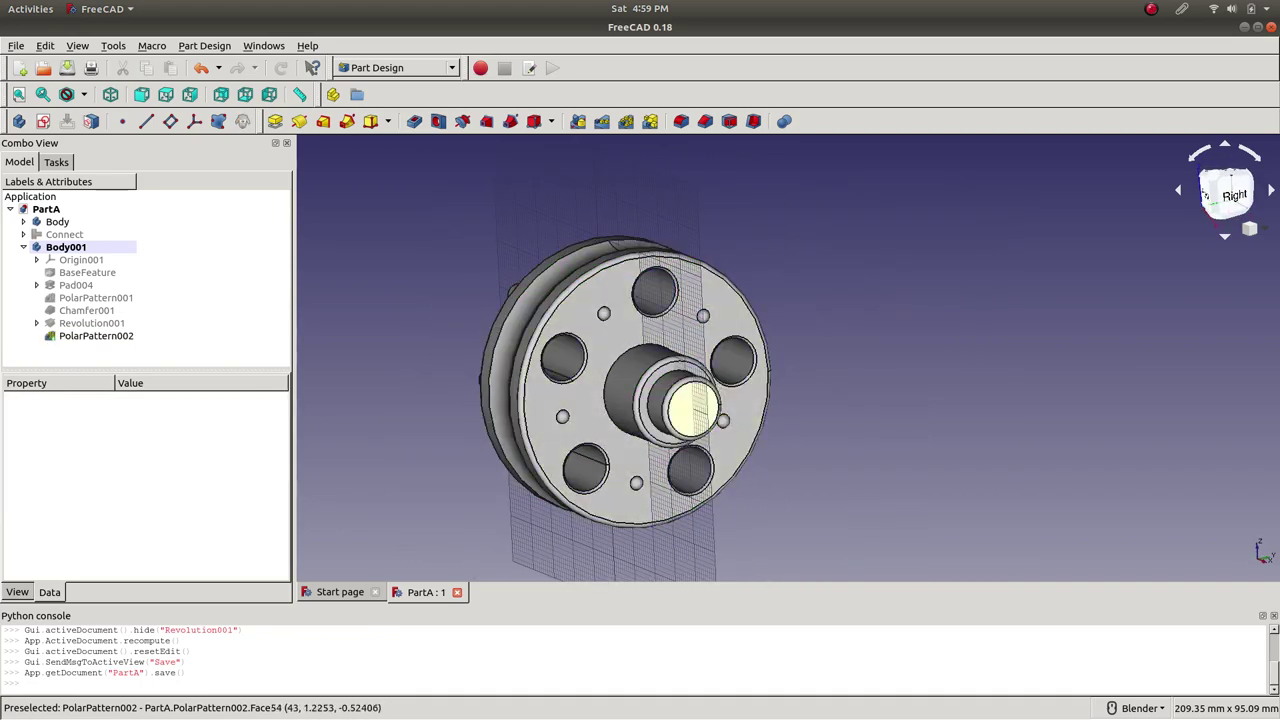
# - On the shaft's end face, sketch a circle about 2.98 mm in radius centred on the origin and close the sketch
pyautogui.click(690, 408)
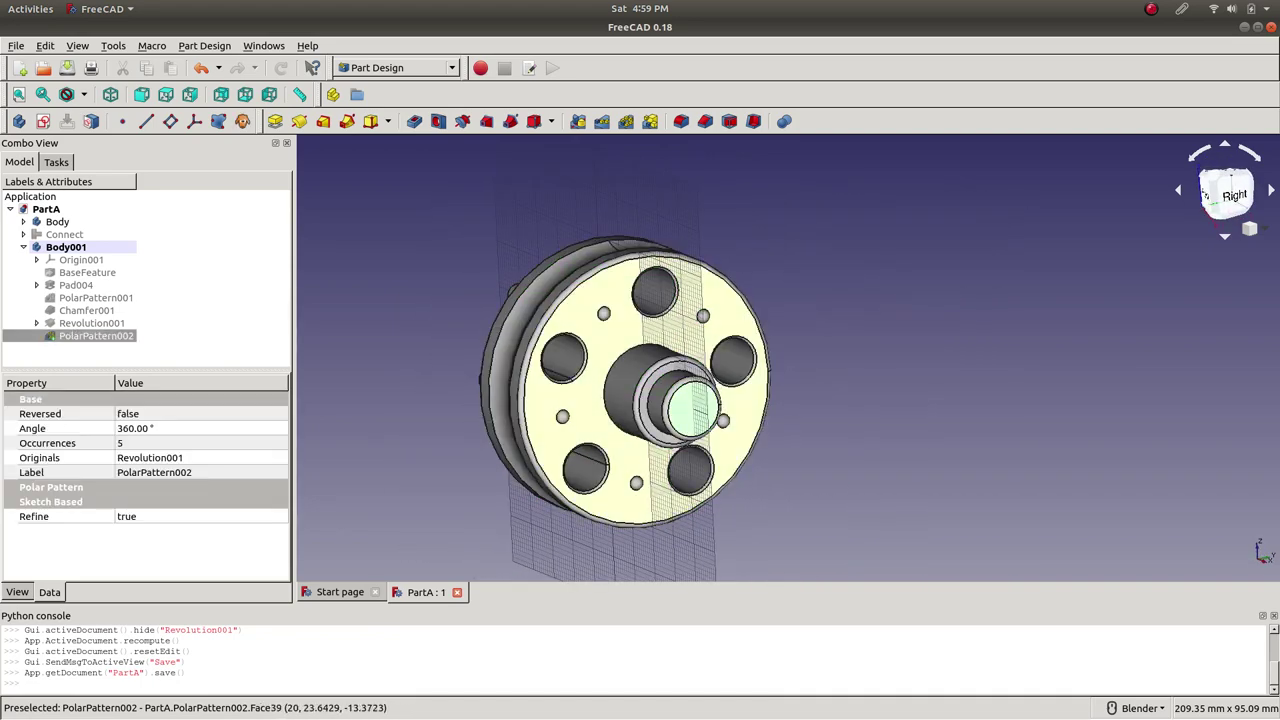
pyautogui.click(43, 121)
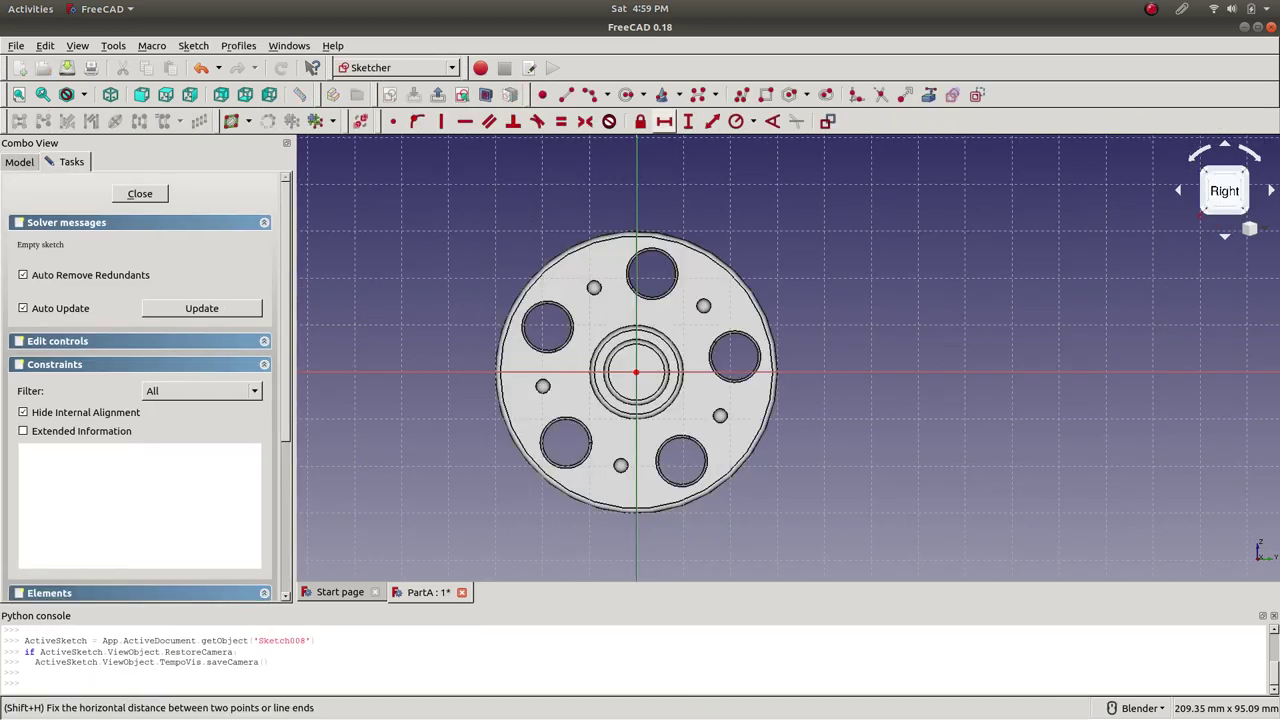
pyautogui.scroll(4, 652, 385)
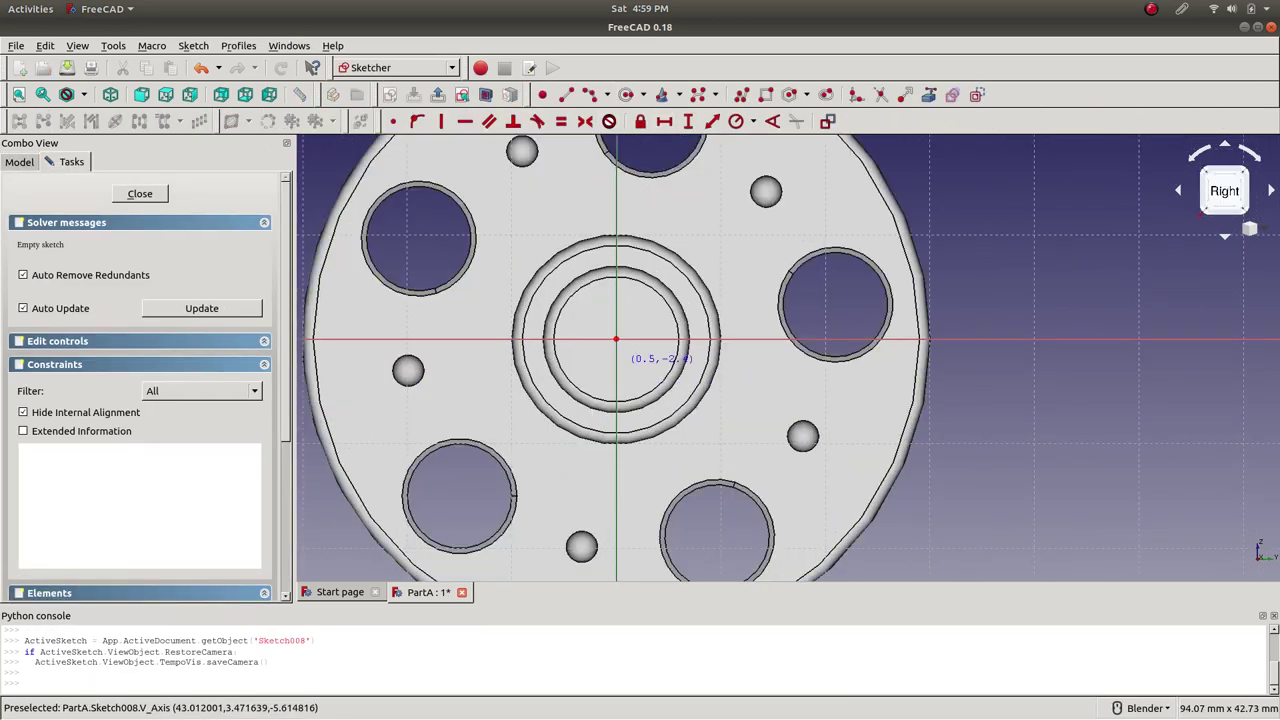
pyautogui.click(645, 340)
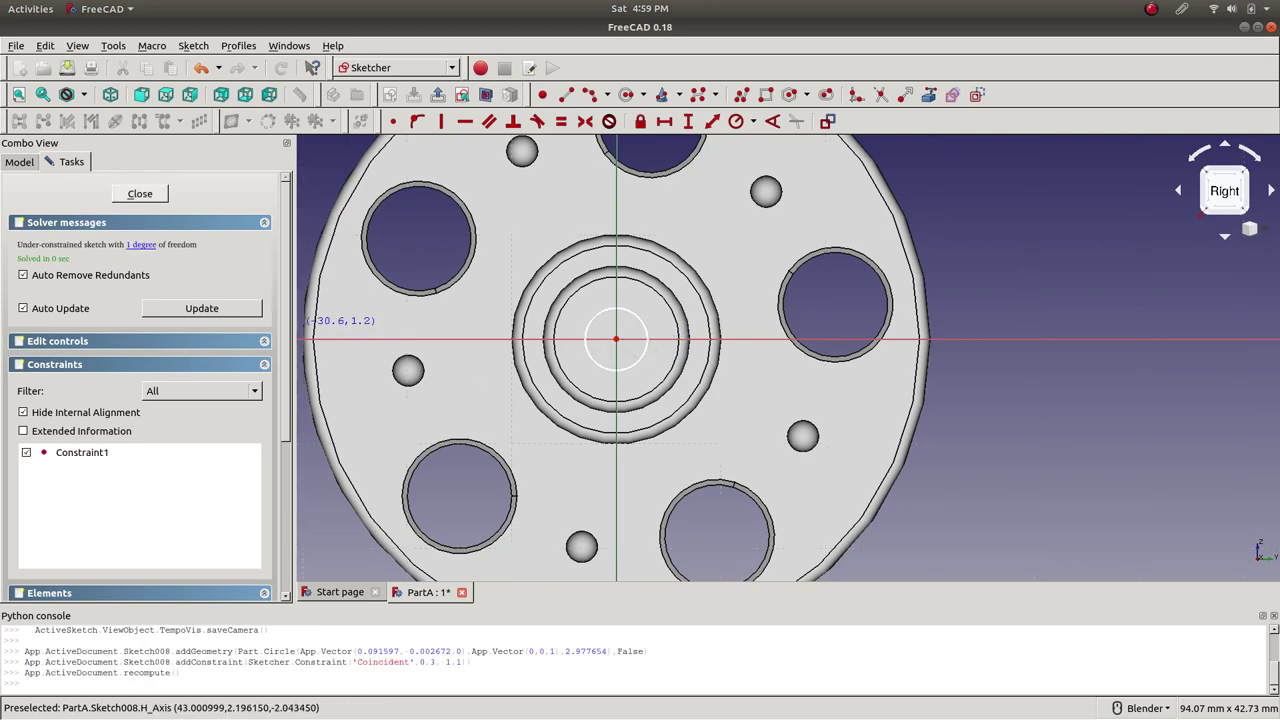
pyautogui.click(140, 193)
# - Reopen the circle sketch on the shaft end and constrain the circle's radius to 3.5 mm
pyautogui.rightClick(100, 348)
pyautogui.click(150, 356)
pyautogui.scroll(5, 658, 358)
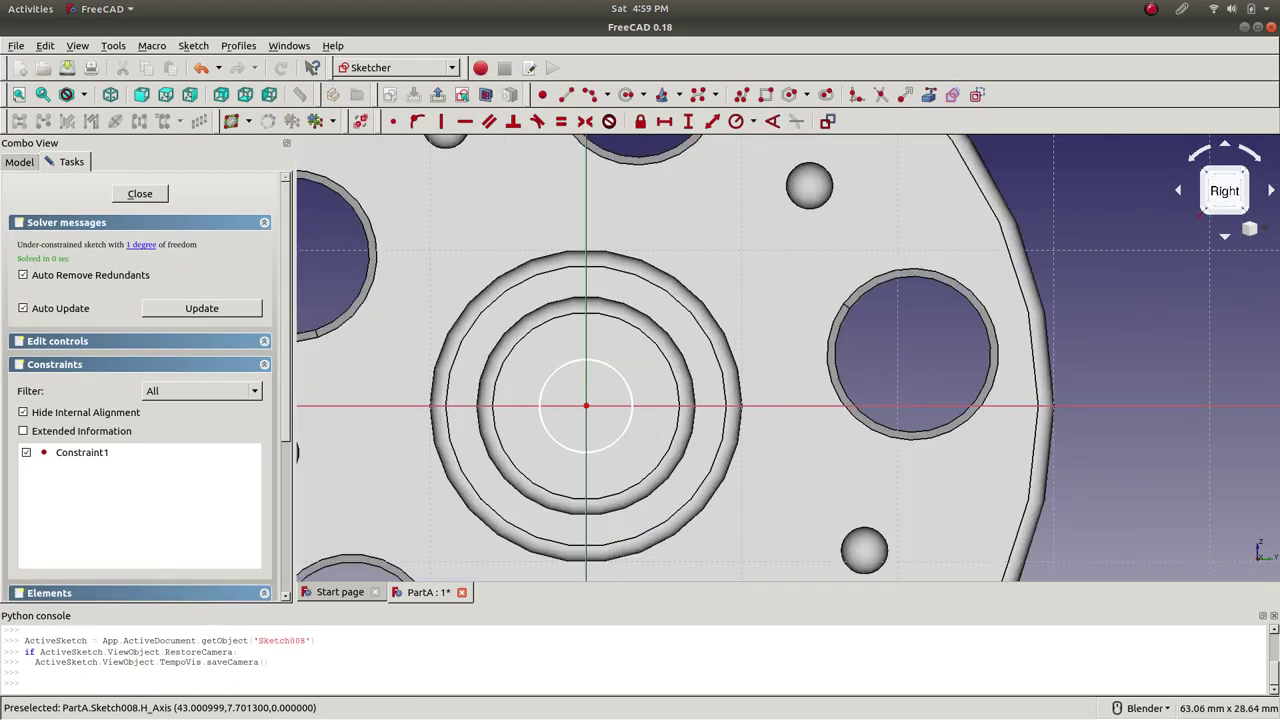
pyautogui.click(630, 392)
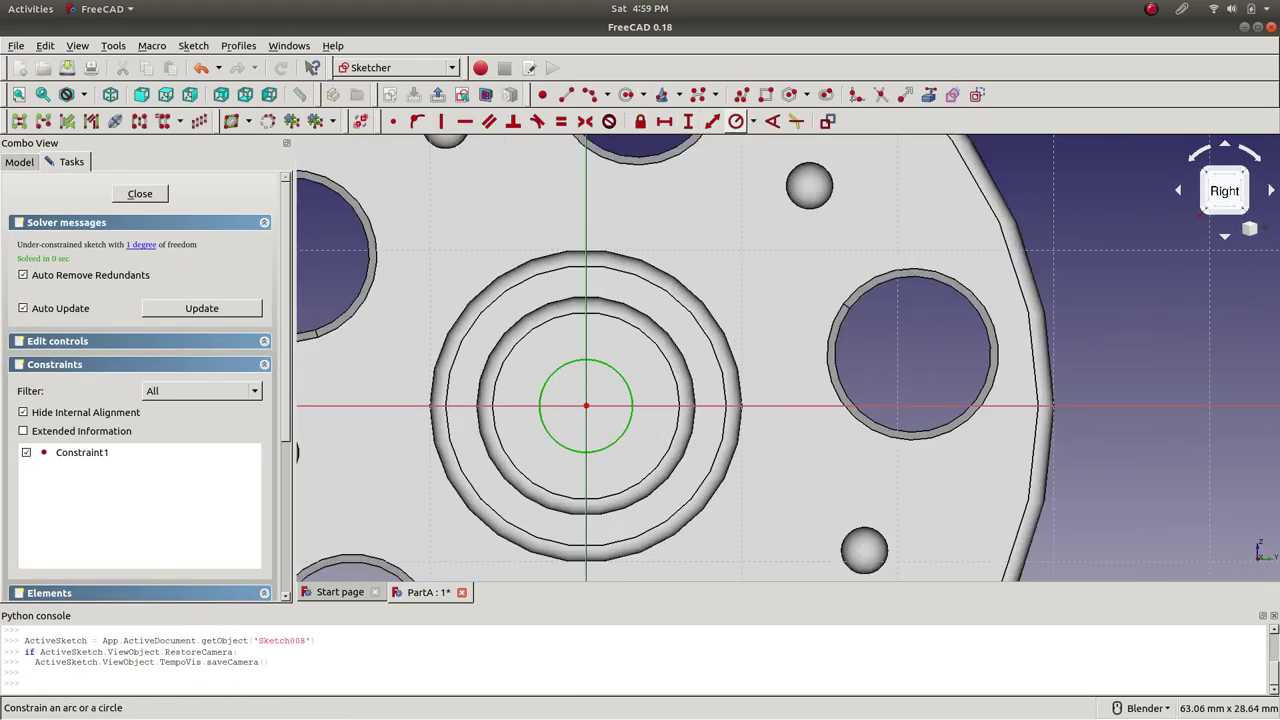
pyautogui.click(736, 121)
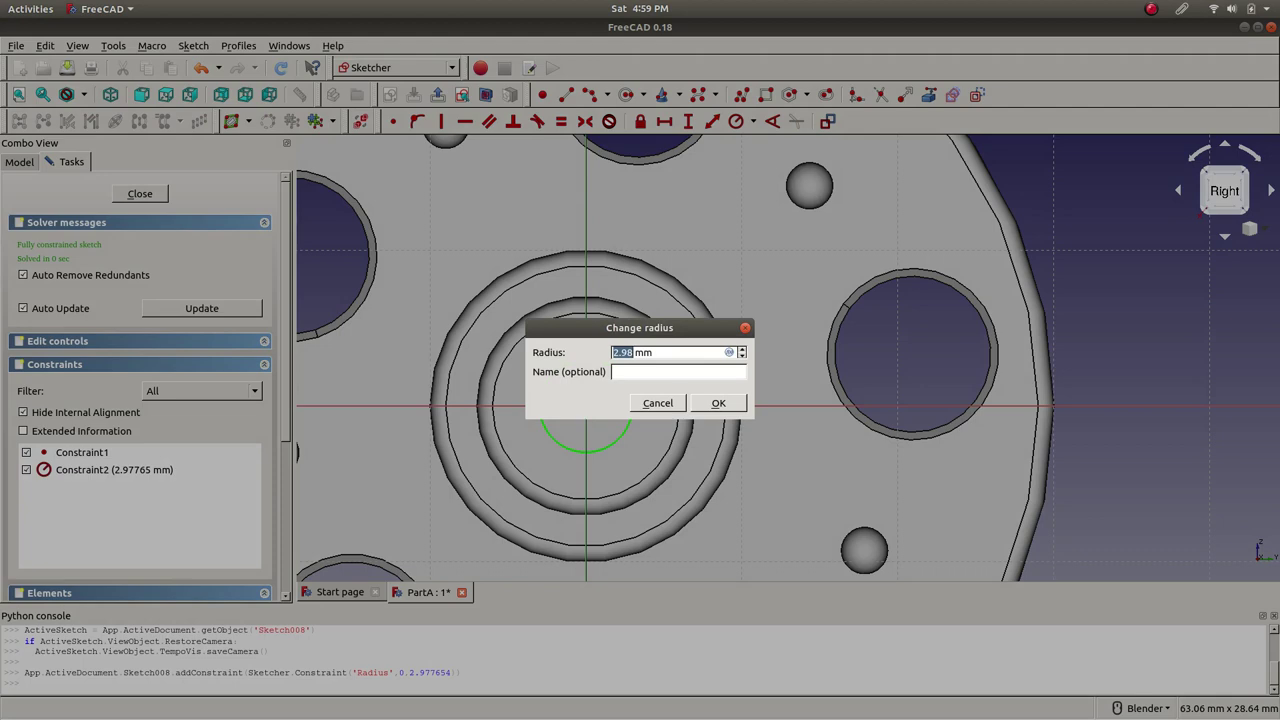
pyautogui.press('Return')
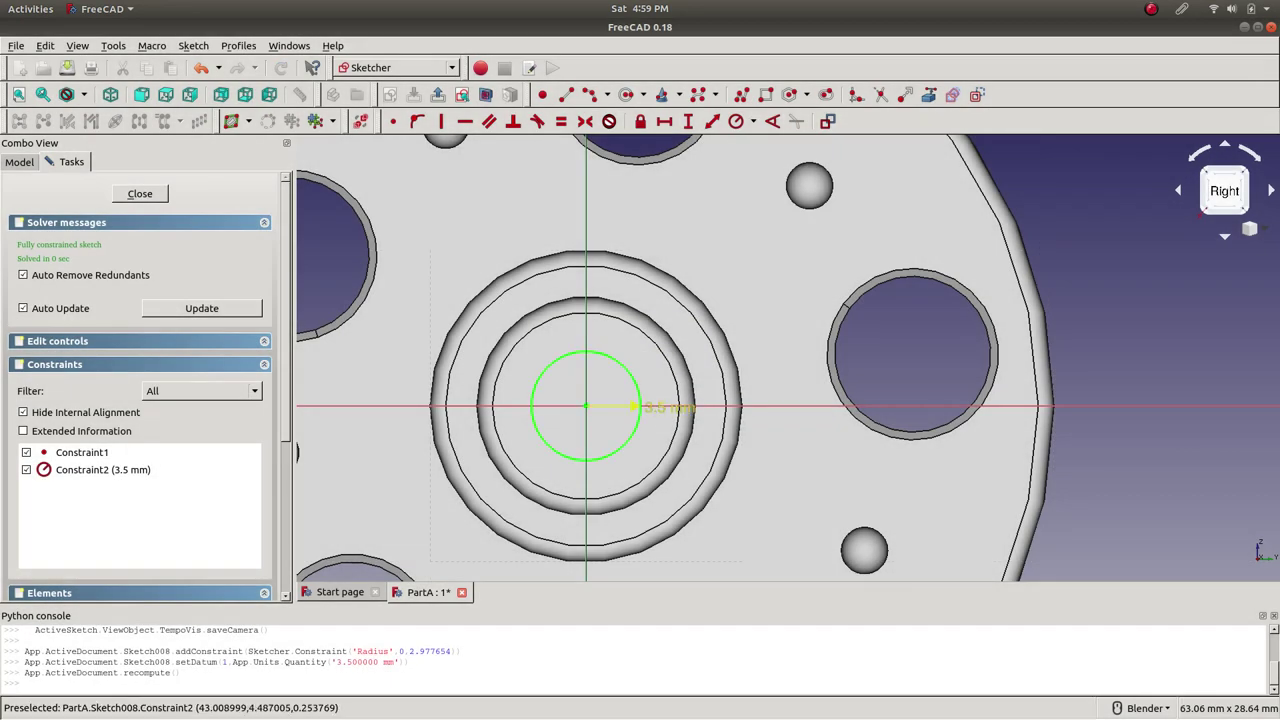
# - Place the radius dimension clear of the circle, change it to 3 mm and close the sketch
pyautogui.moveTo(660, 407); pyautogui.dragTo(850, 230)
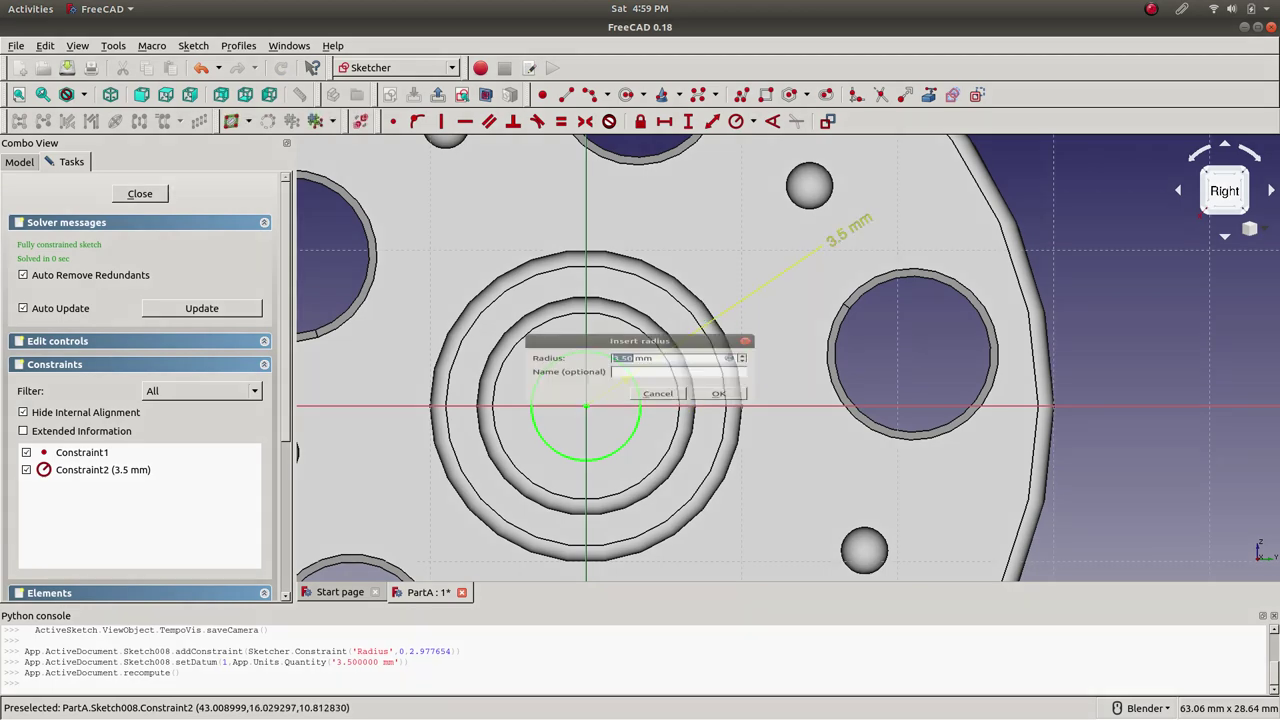
pyautogui.doubleClick(848, 229)
pyautogui.write('3')
pyautogui.press('Return')
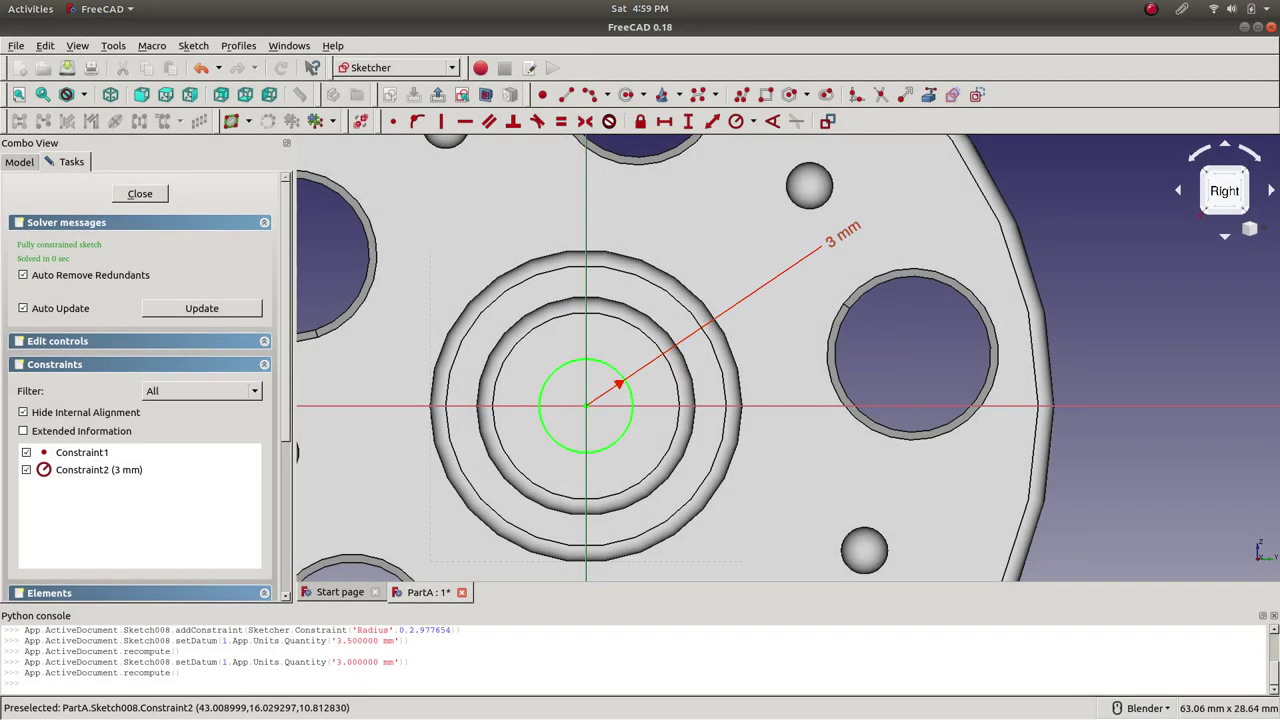
pyautogui.click(140, 193)
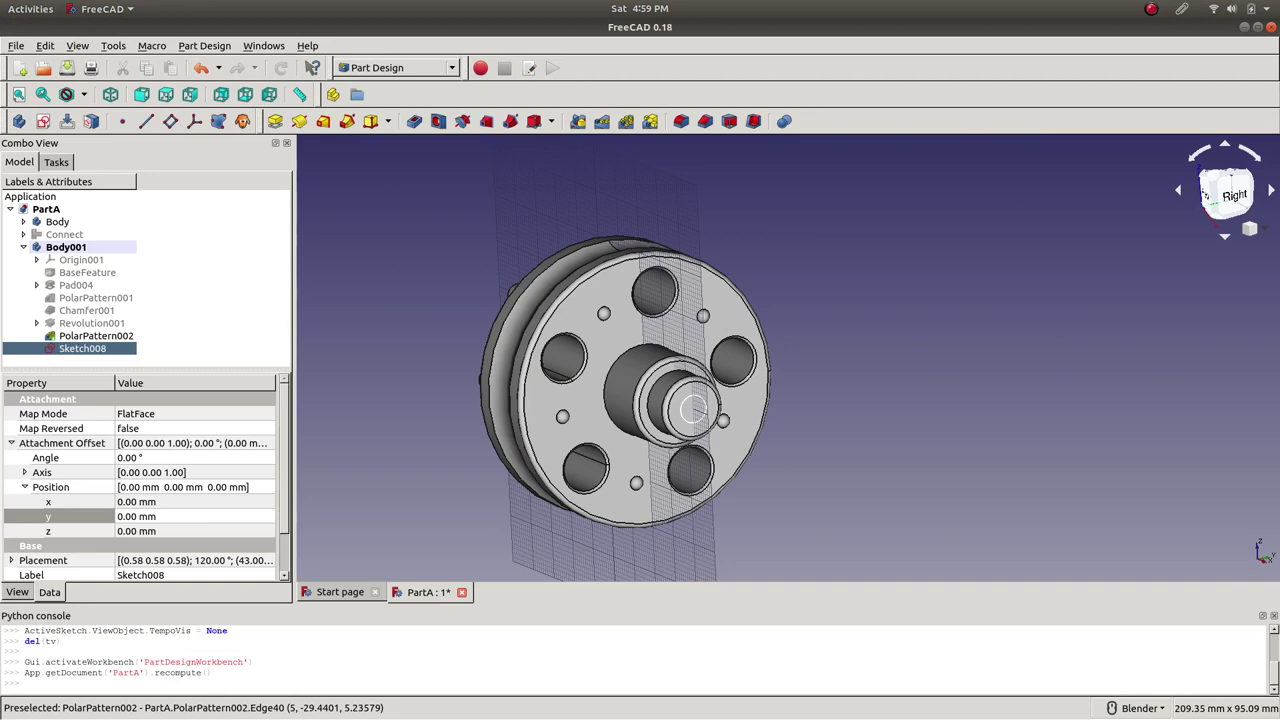
# - Pocket the 3 mm radius circle on the shaft end with type Through all, making a bore along the whole shaft
pyautogui.moveTo(508, 440); pyautogui.dragTo(720, 440, button='middle')
pyautogui.moveTo(600, 400); pyautogui.dragTo(540, 400, button='middle')
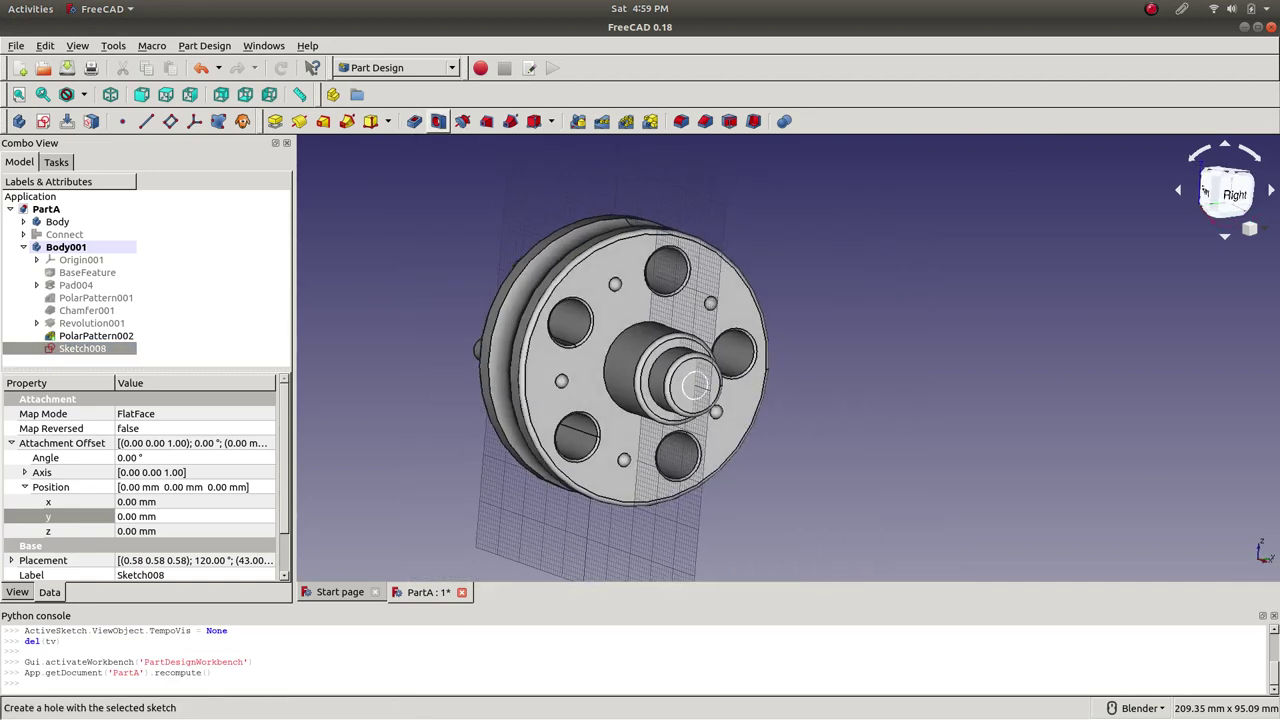
pyautogui.click(414, 121)
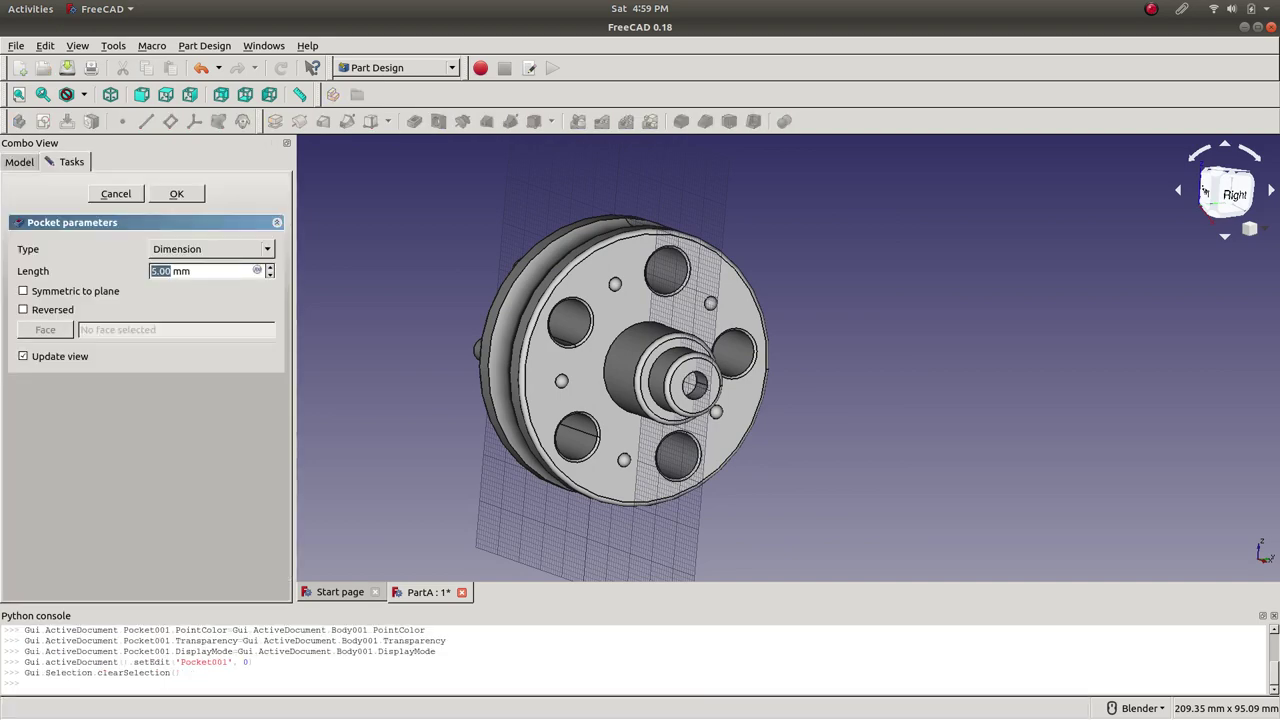
pyautogui.click(210, 249)
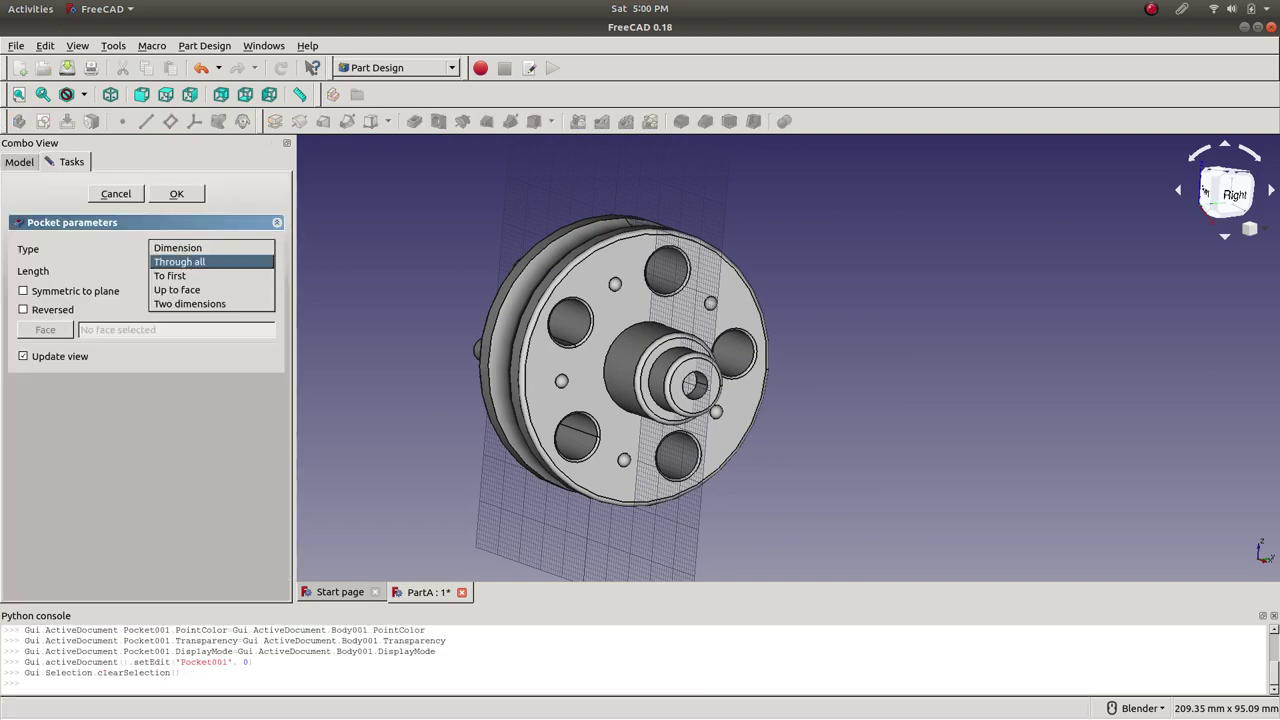
pyautogui.click(200, 262)
pyautogui.moveTo(577, 437); pyautogui.dragTo(720, 440, button='middle')
pyautogui.click(176, 193)
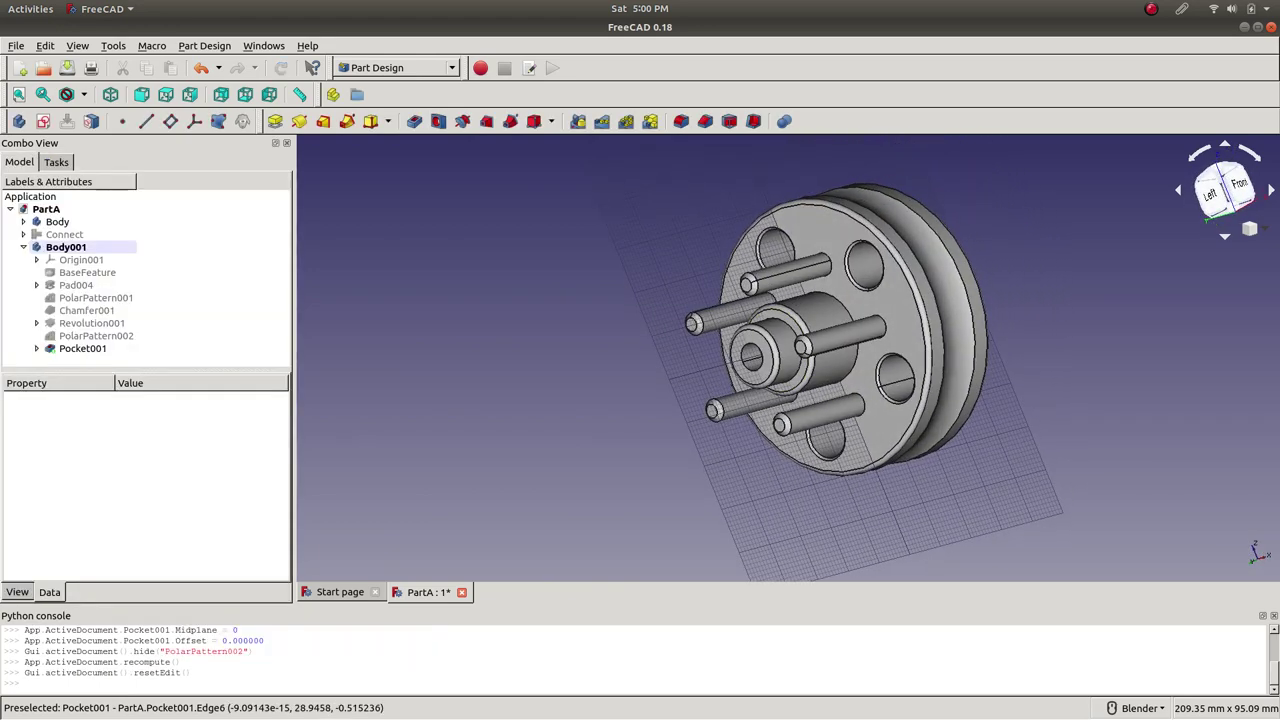
pyautogui.moveTo(722, 350); pyautogui.dragTo(560, 385, button='middle')
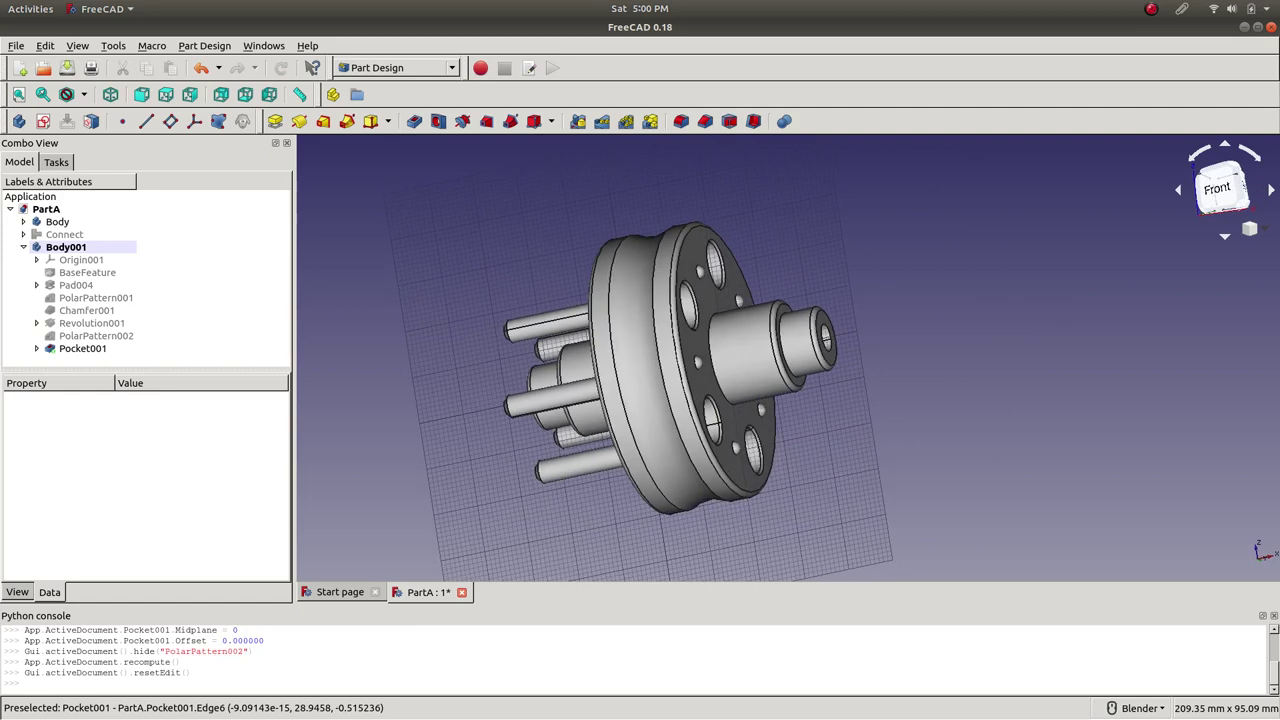
# - Save the PartA document, close it and reopen it from the start page's recent files
pyautogui.hotkey('ctrl', 's')
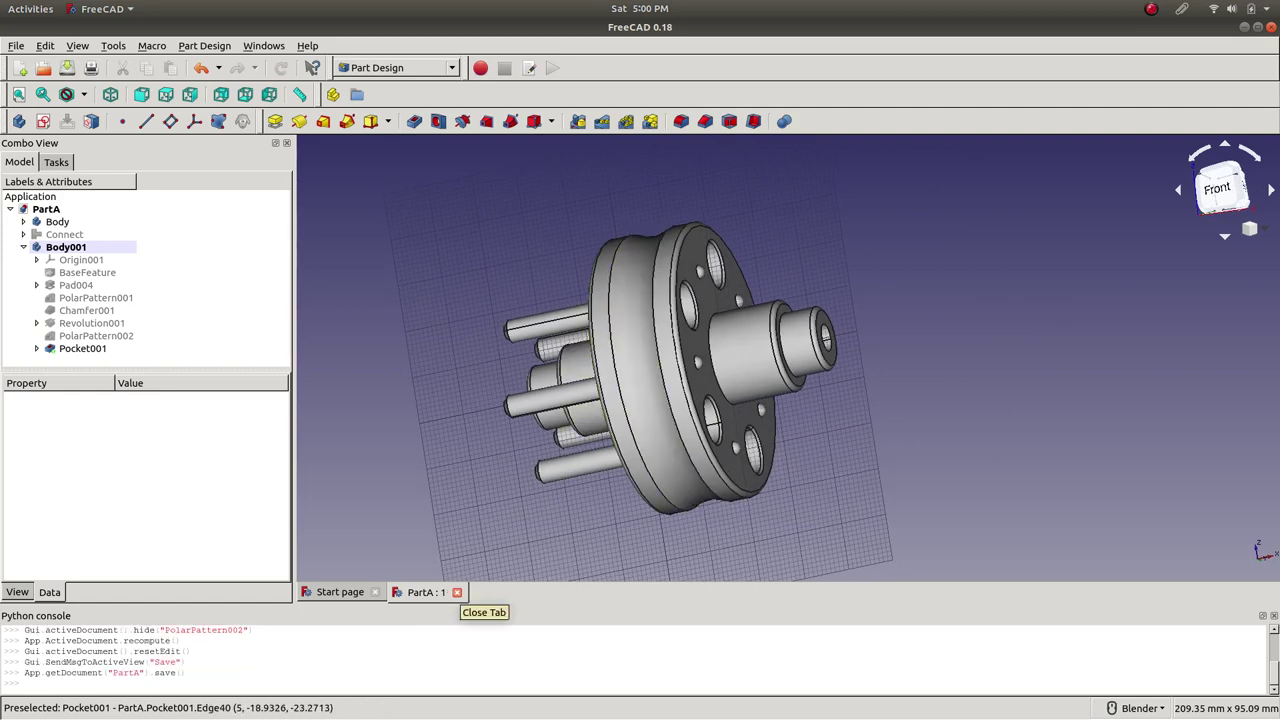
pyautogui.click(457, 592)
pyautogui.click(525, 296)
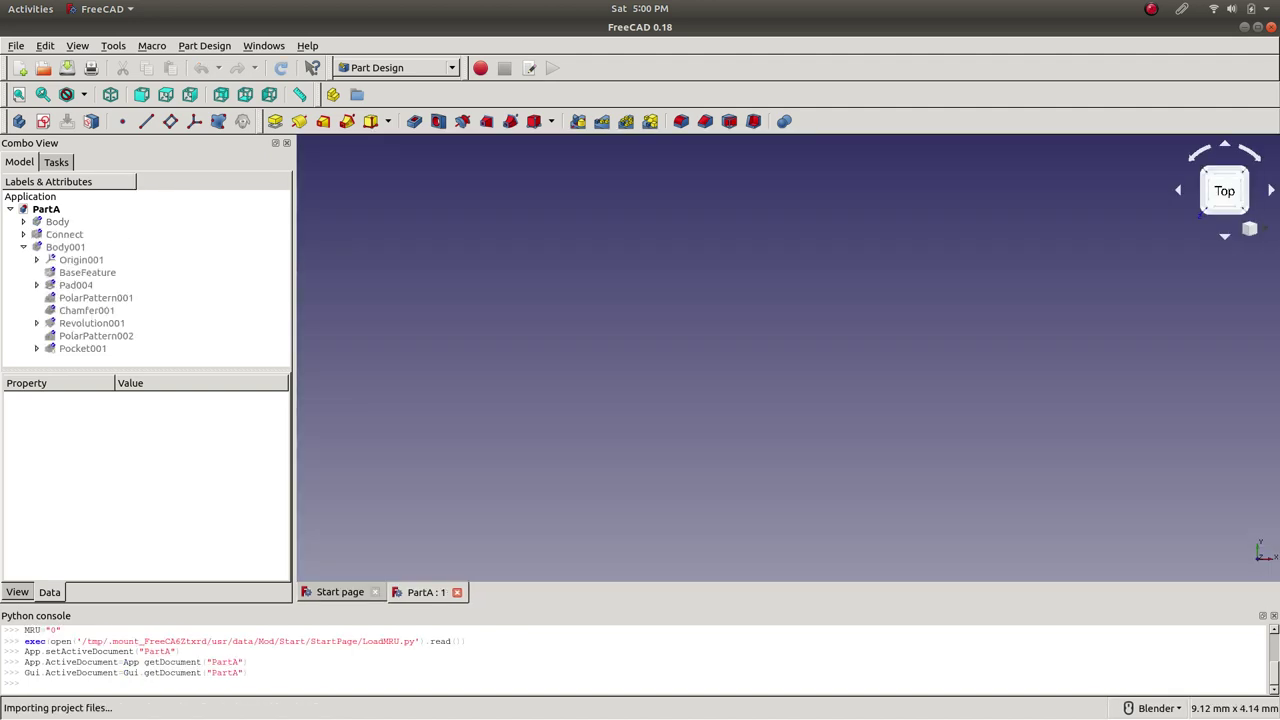
pyautogui.moveTo(530, 398); pyautogui.dragTo(680, 375, button='middle')
# - Switch to the Draft workbench
pyautogui.click(397, 67)
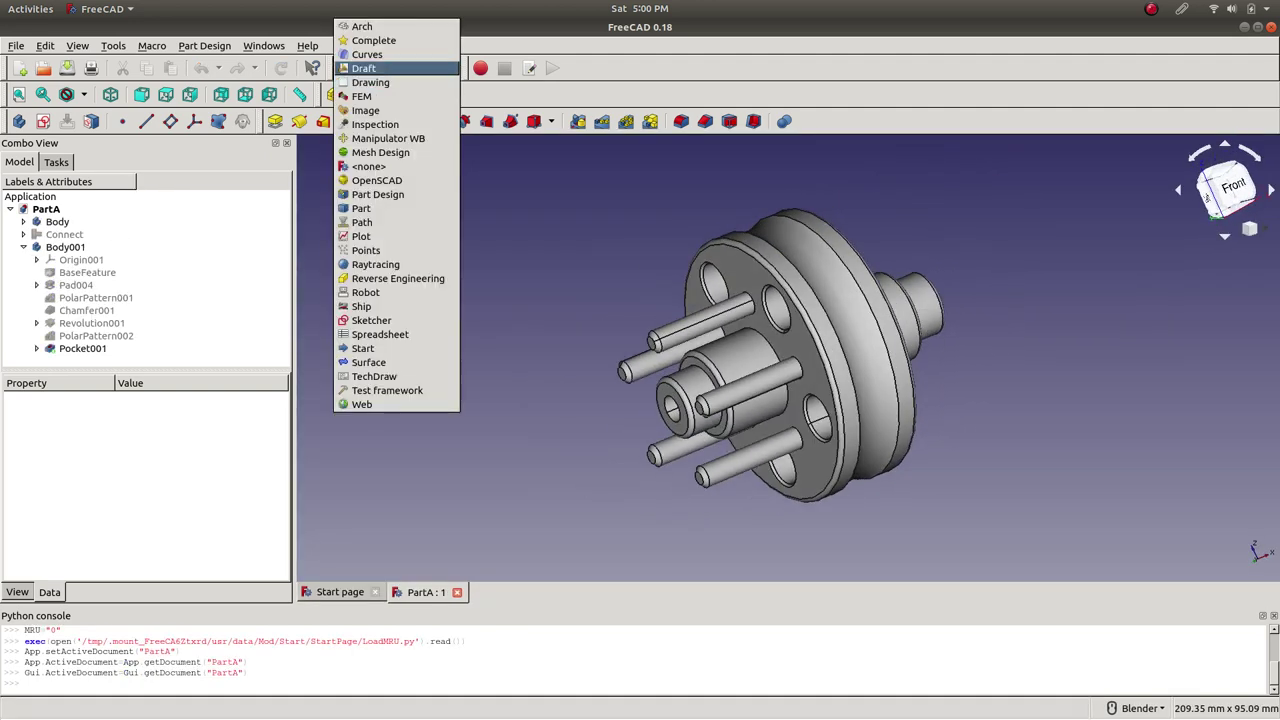
pyautogui.click(397, 68)
pyautogui.click(397, 67)
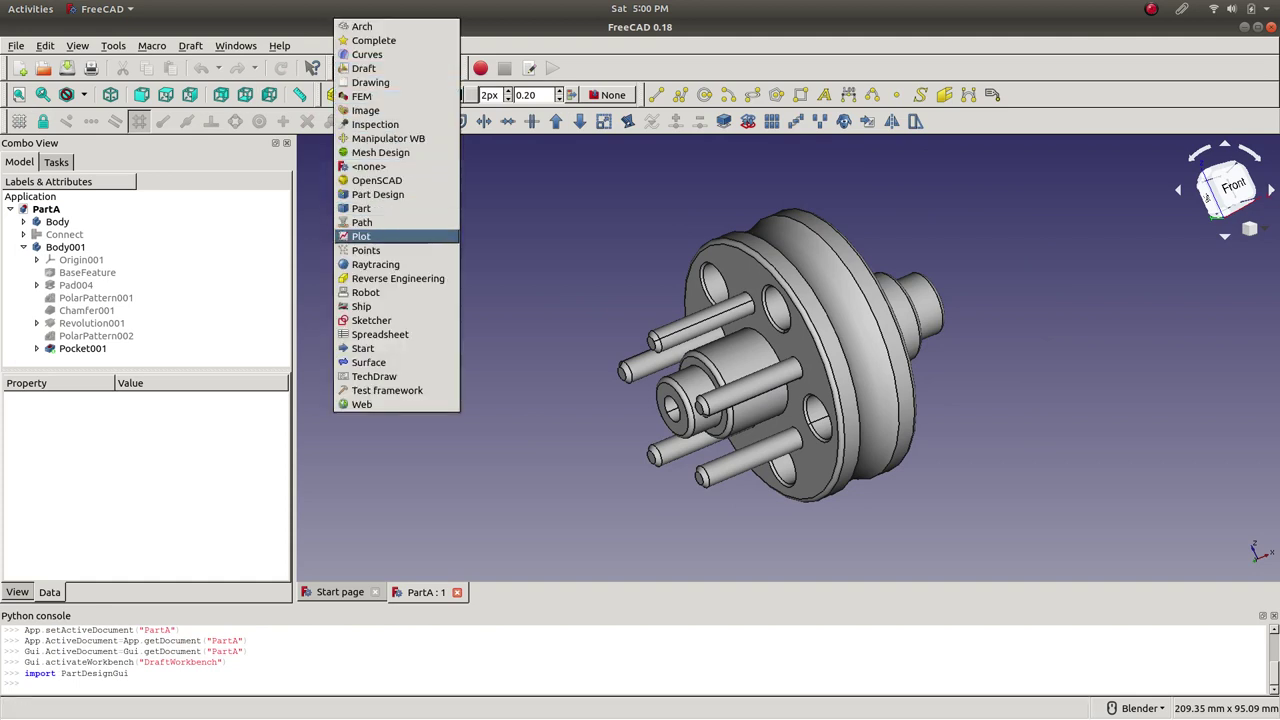
pyautogui.click(697, 446)
# - Examine the finished pulley in isometric, top, front, right and left views, checking the pegs, domes and through bore
pyautogui.moveTo(756, 320); pyautogui.dragTo(880, 305, button='middle')
pyautogui.press('0')
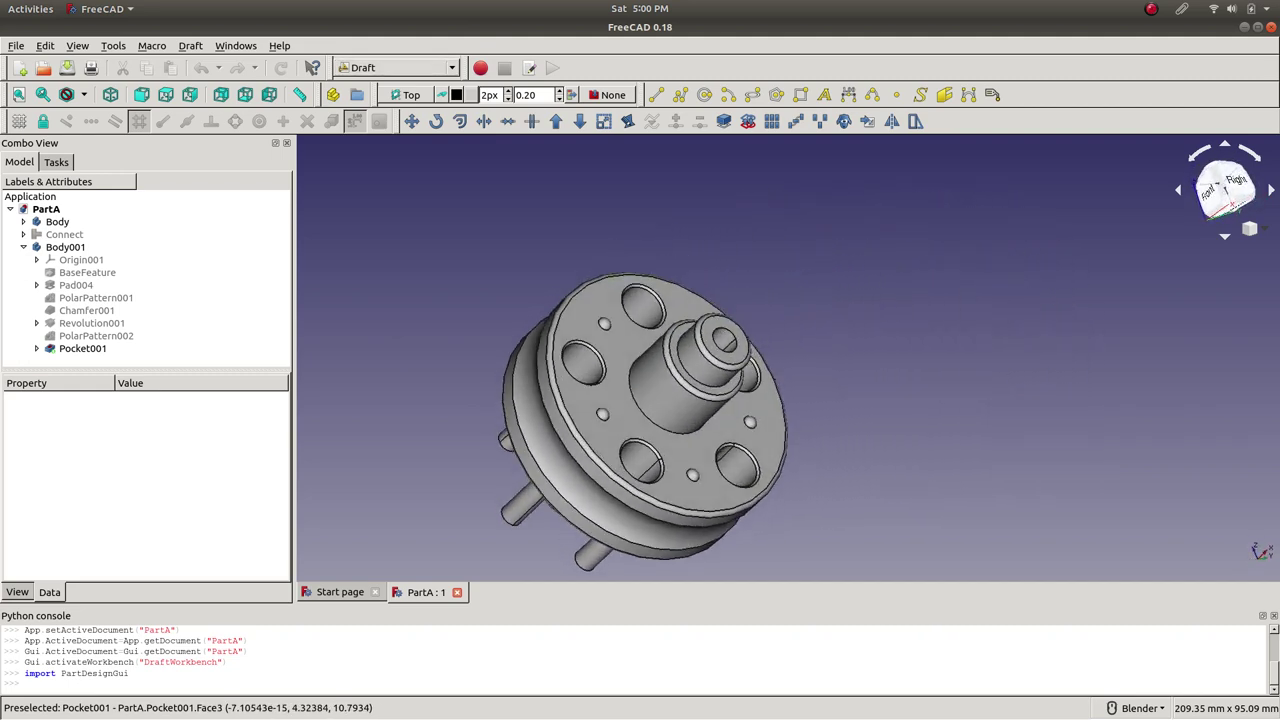
pyautogui.click(1255, 228)
pyautogui.click(1215, 262)
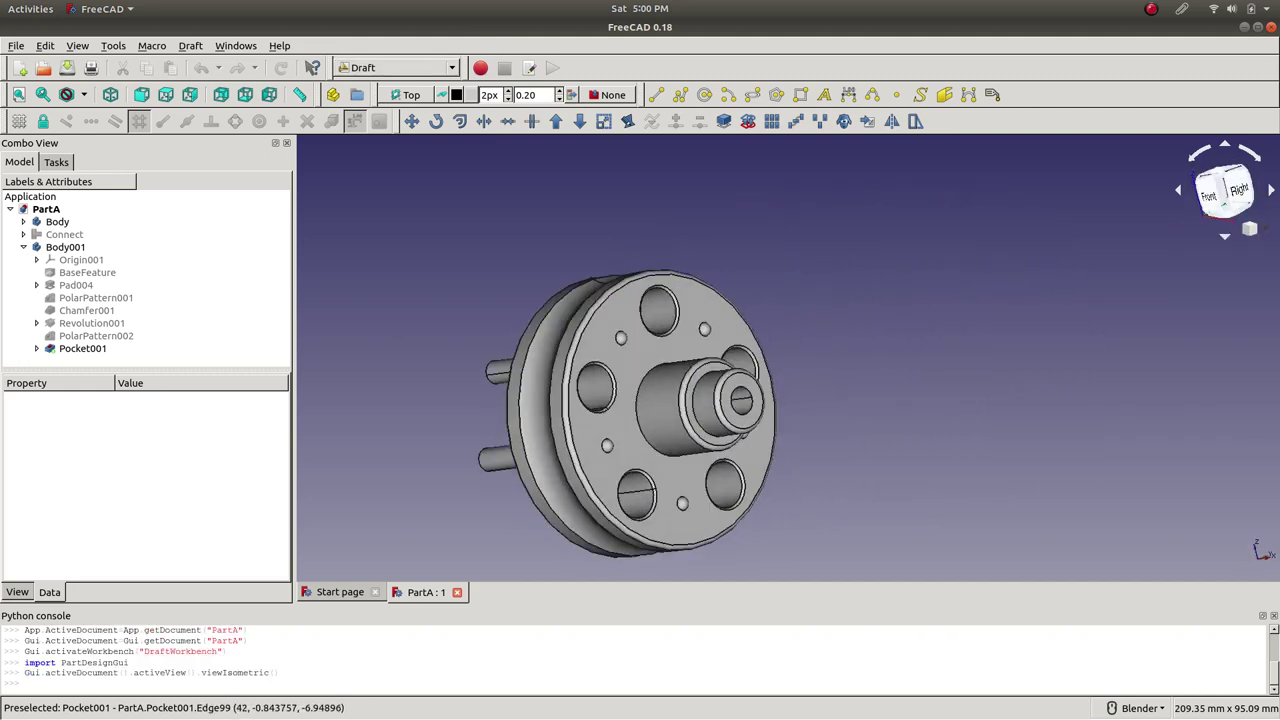
pyautogui.keyDown('shift'); pyautogui.moveTo(623, 356); pyautogui.dragTo(718, 311, button='middle'); pyautogui.keyUp('shift')
pyautogui.click(1224, 182)
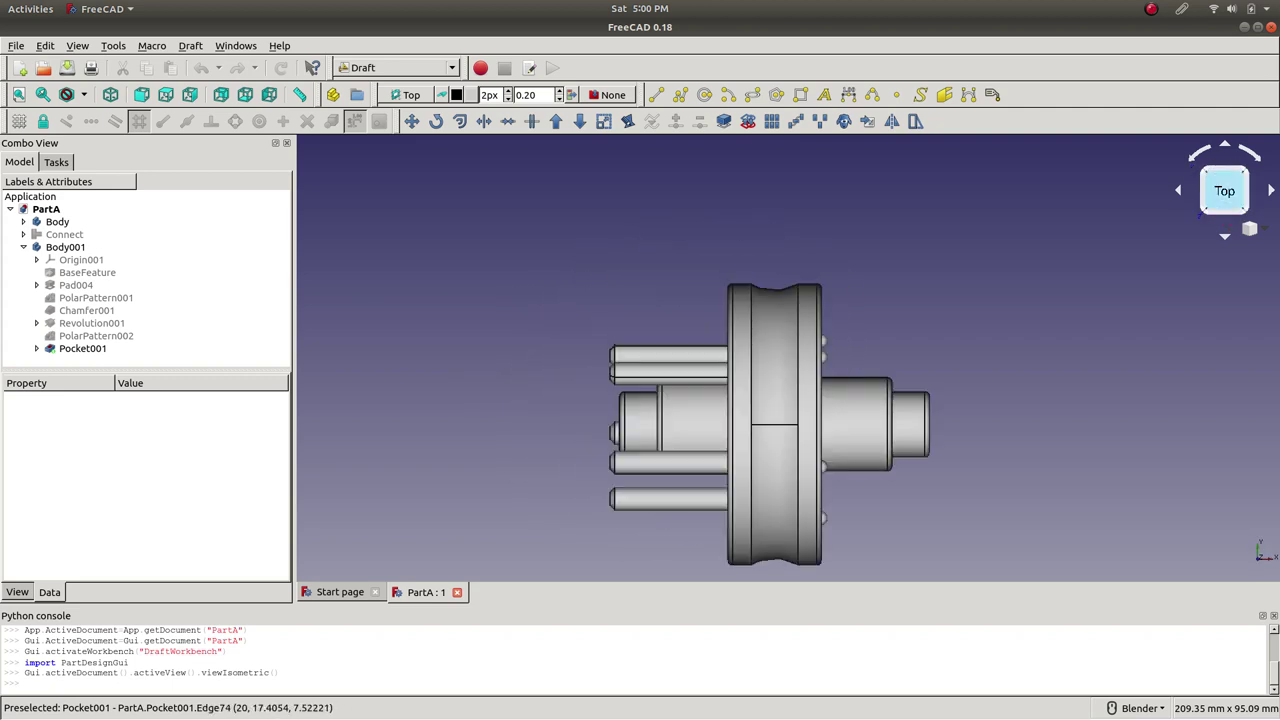
pyautogui.click(1224, 211)
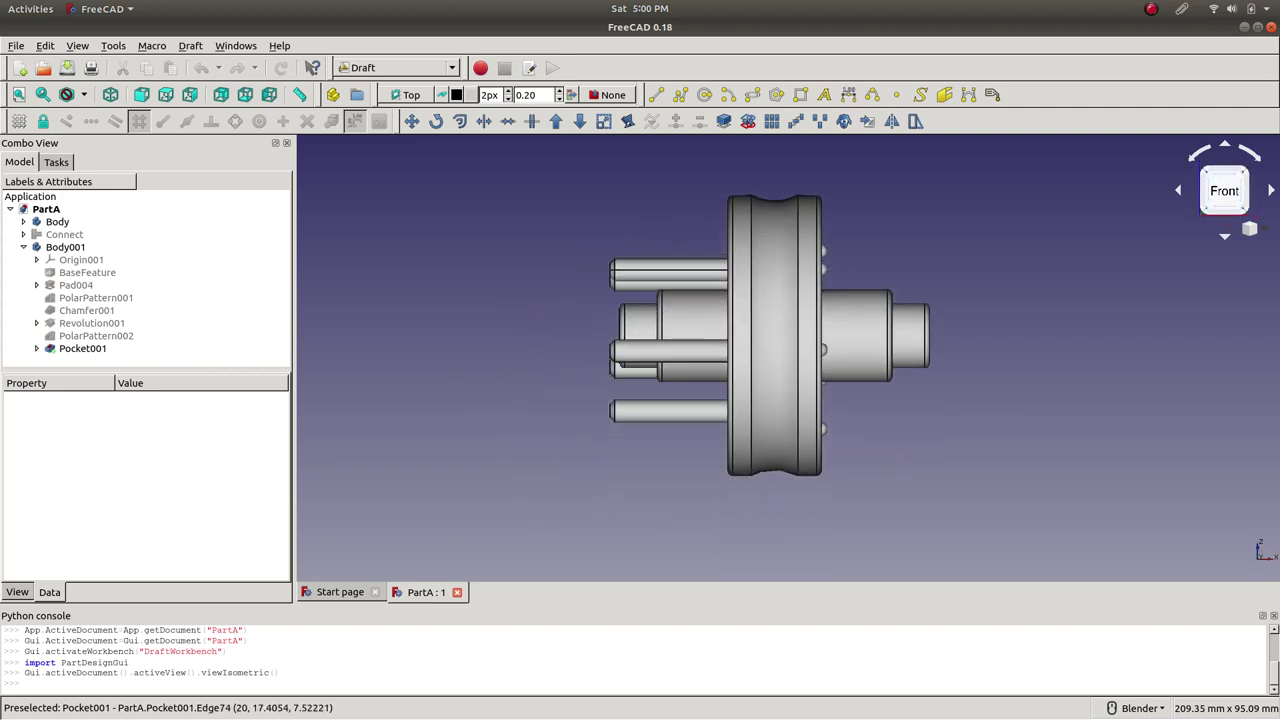
pyautogui.click(1245, 190)
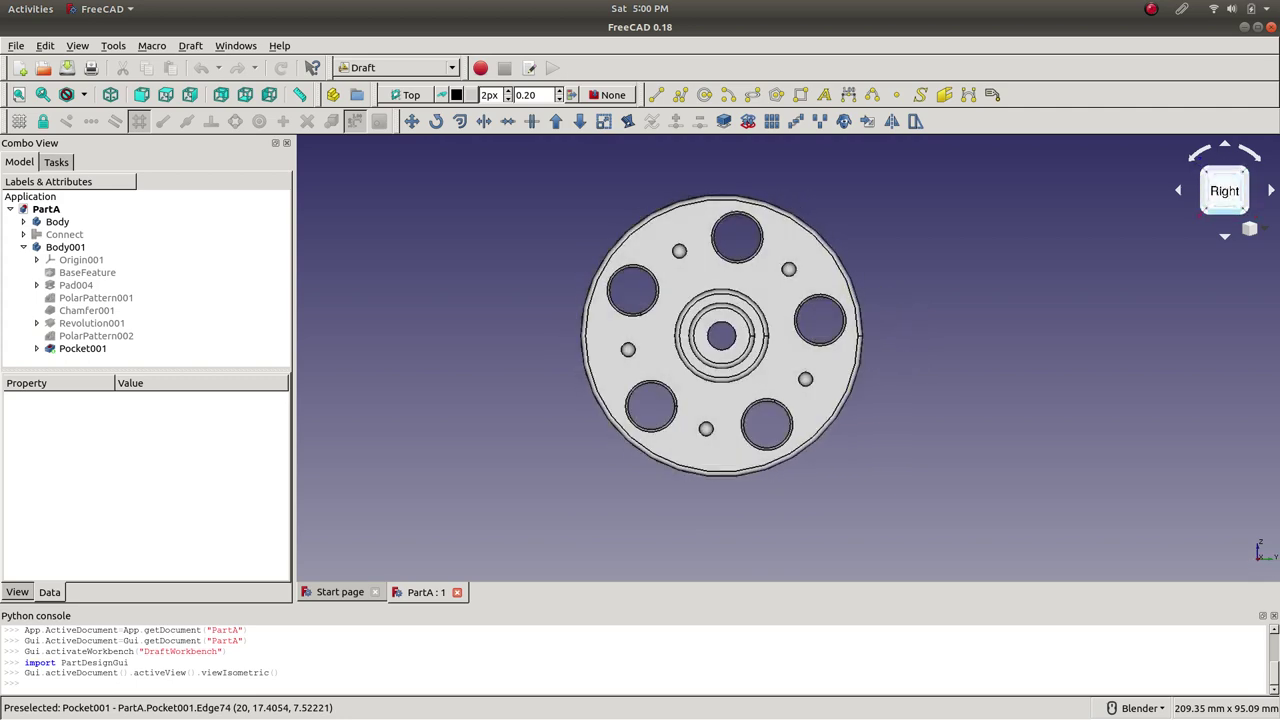
pyautogui.click(1203, 190)
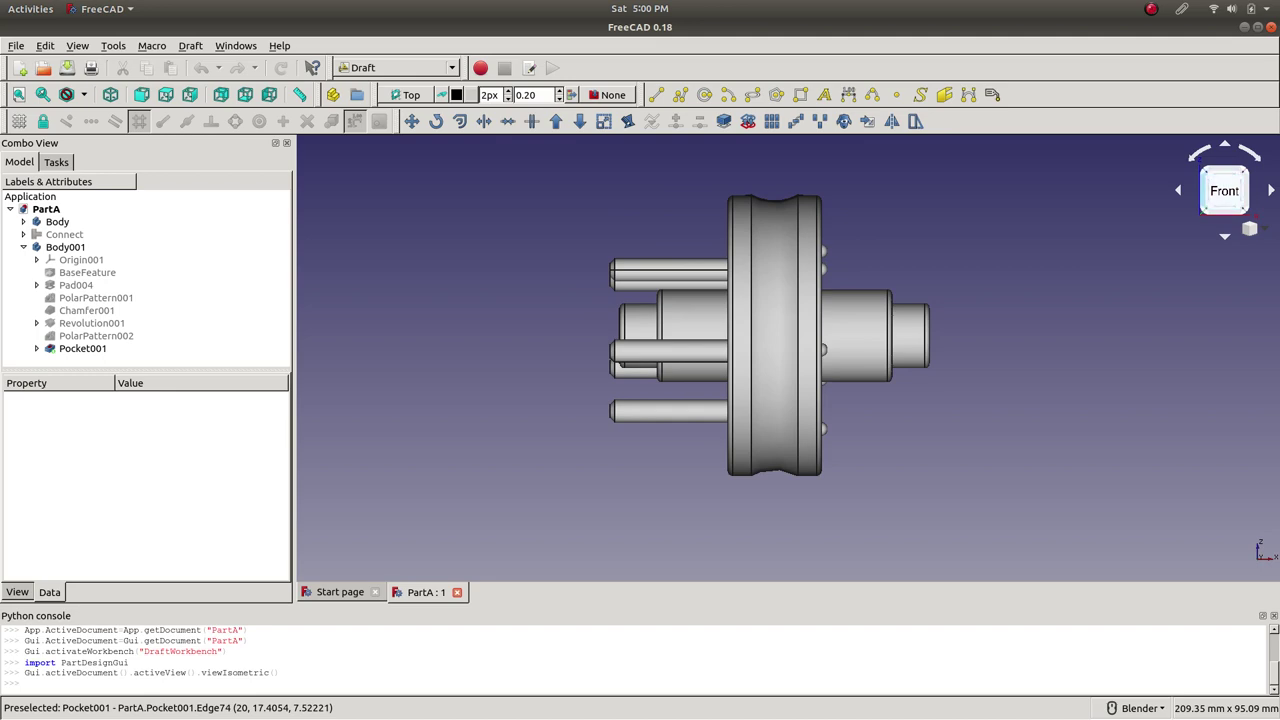
pyautogui.click(1203, 190)
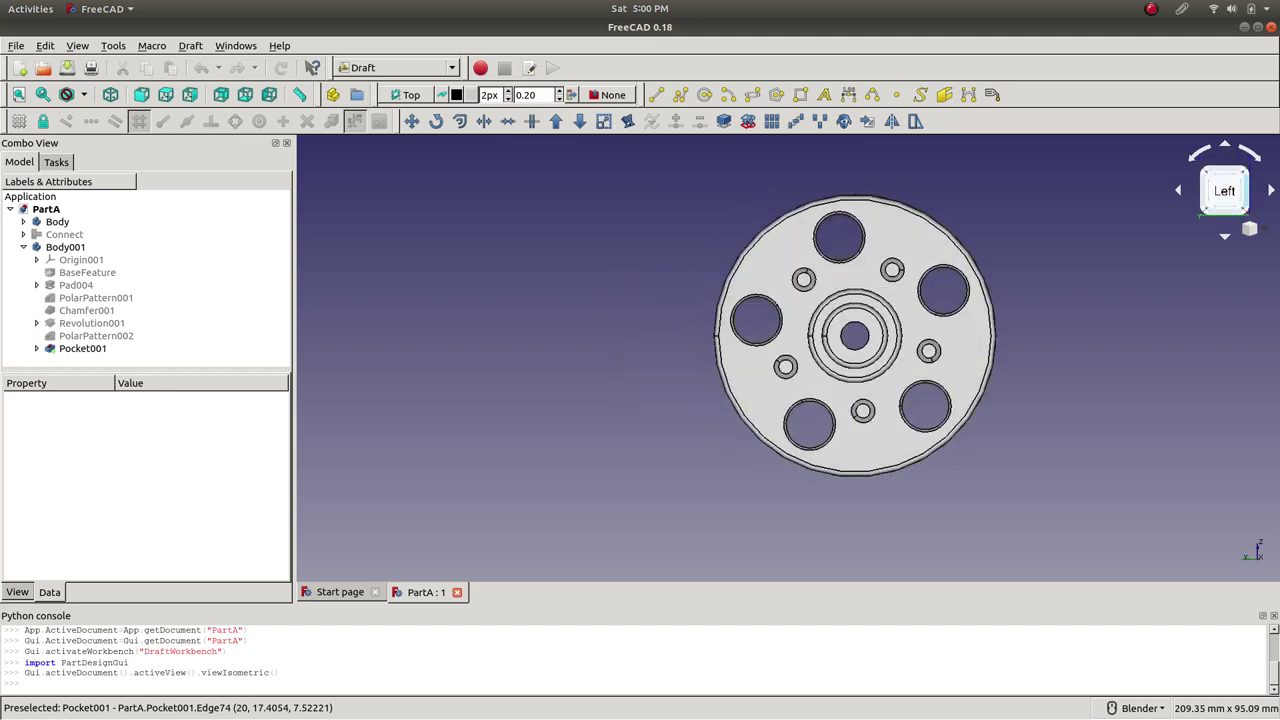
pyautogui.click(1245, 190)
pyautogui.click(1224, 169)
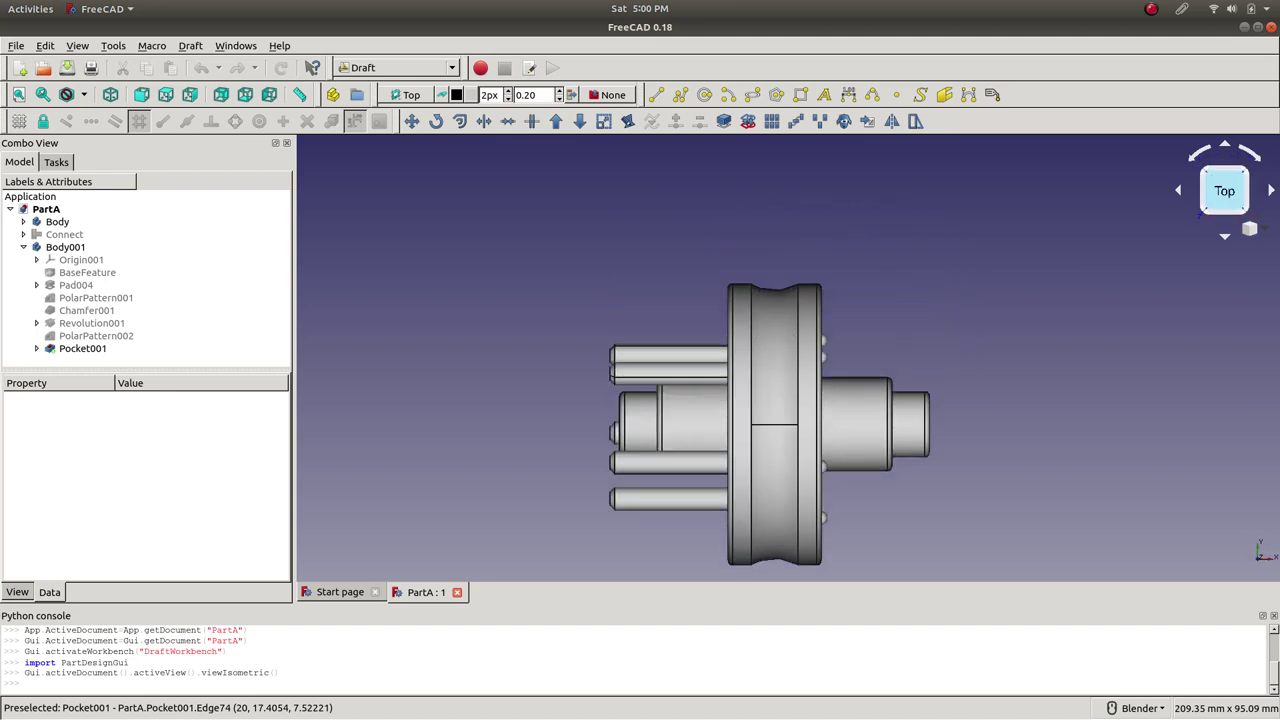
pyautogui.click(1224, 211)
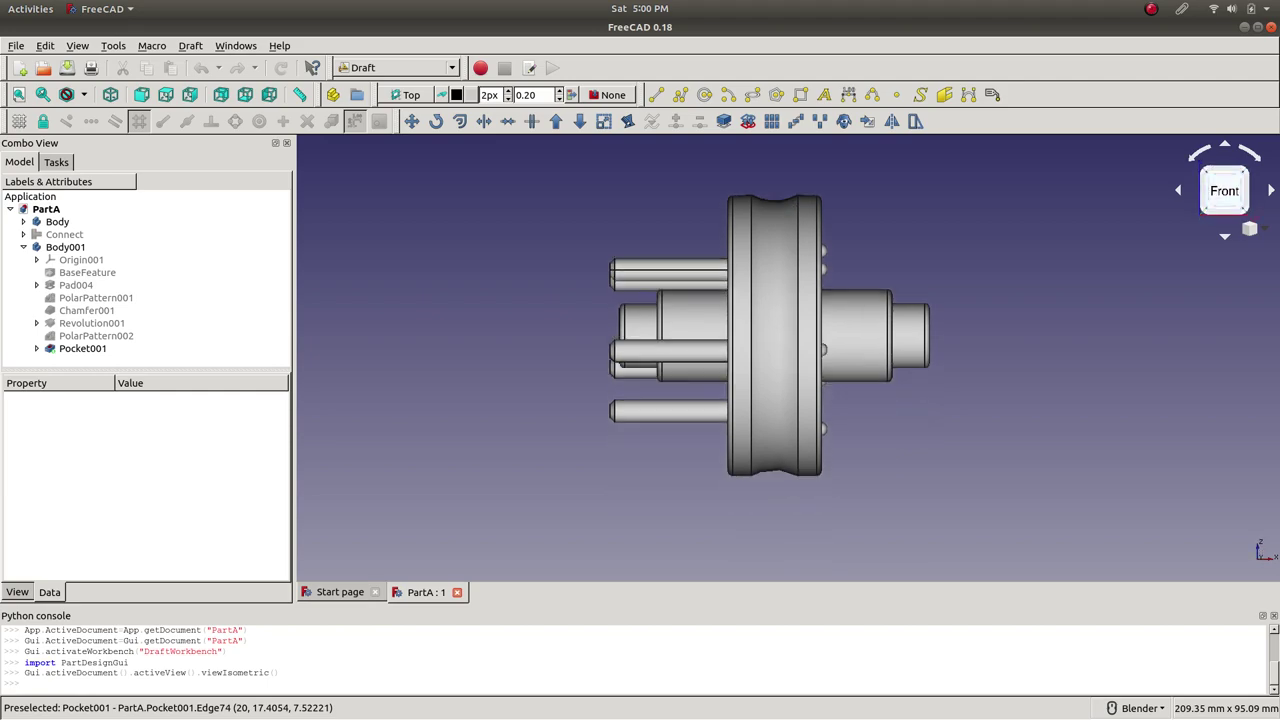
pyautogui.moveTo(775, 340); pyautogui.dragTo(802, 334, button='middle')
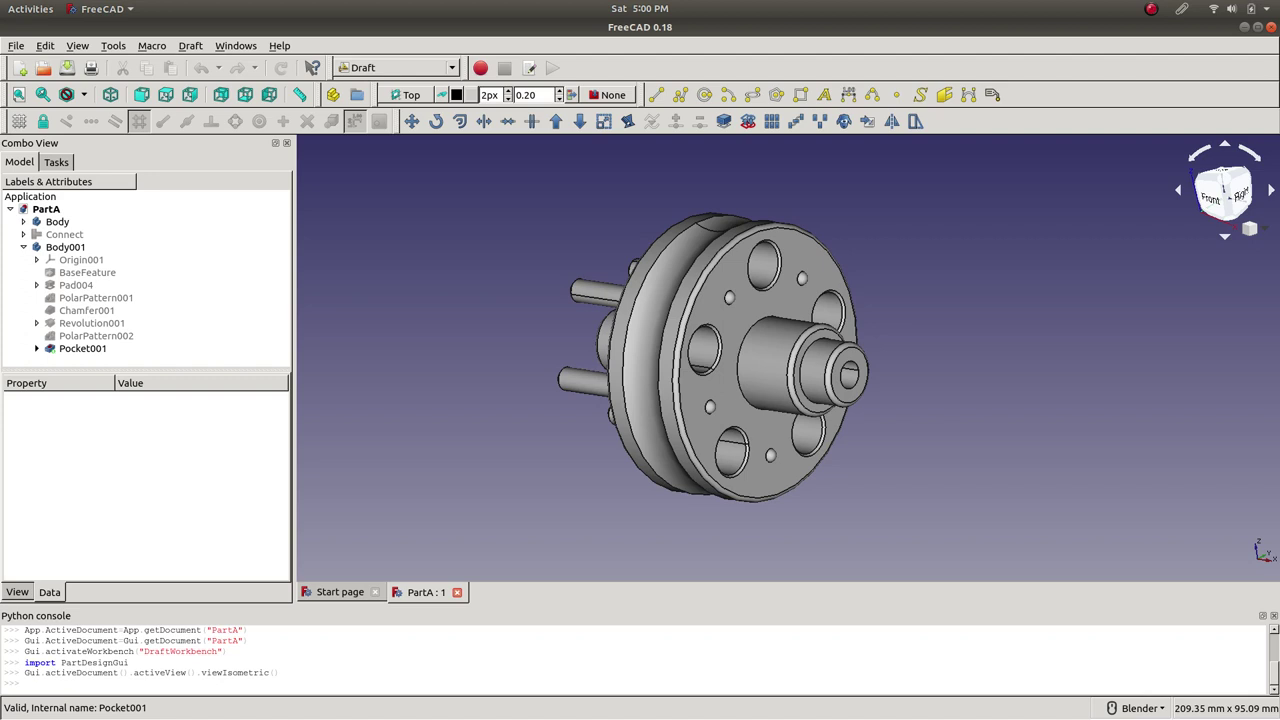
# - Look through the features inside Connect, including the properties of Fillet001 and Mirror of Fillet001
pyautogui.click(23, 247)
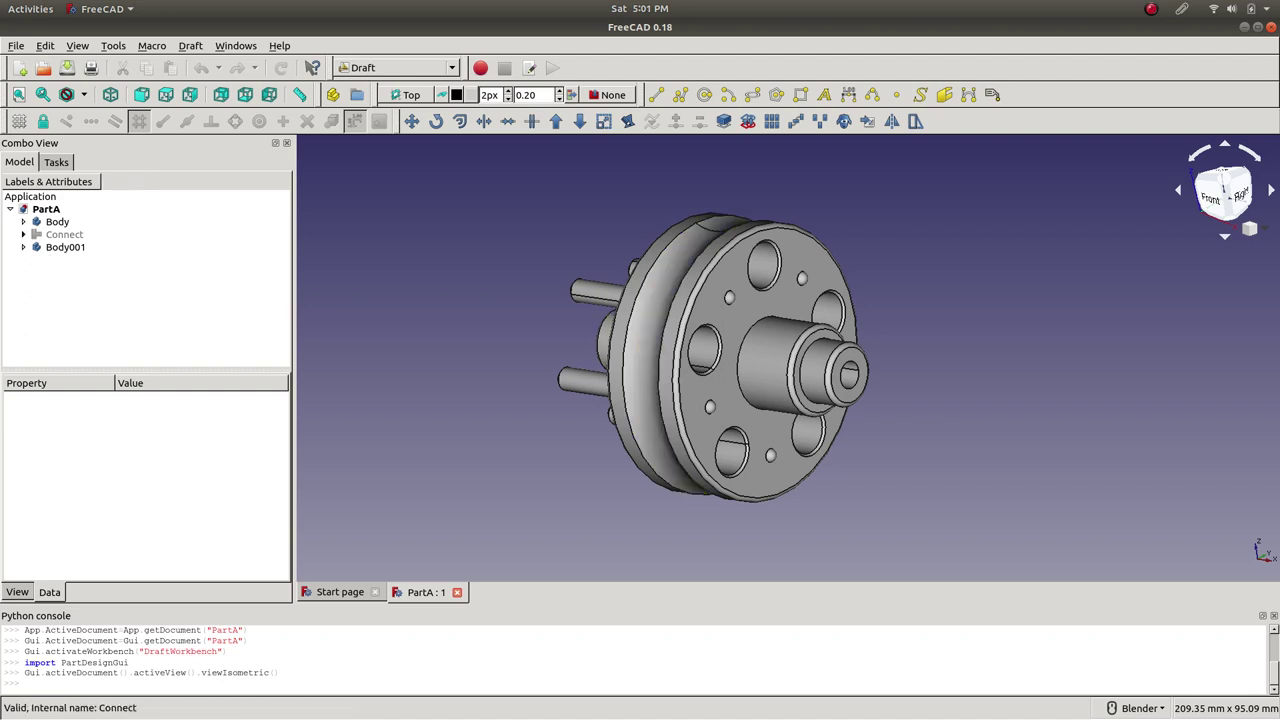
pyautogui.click(23, 234)
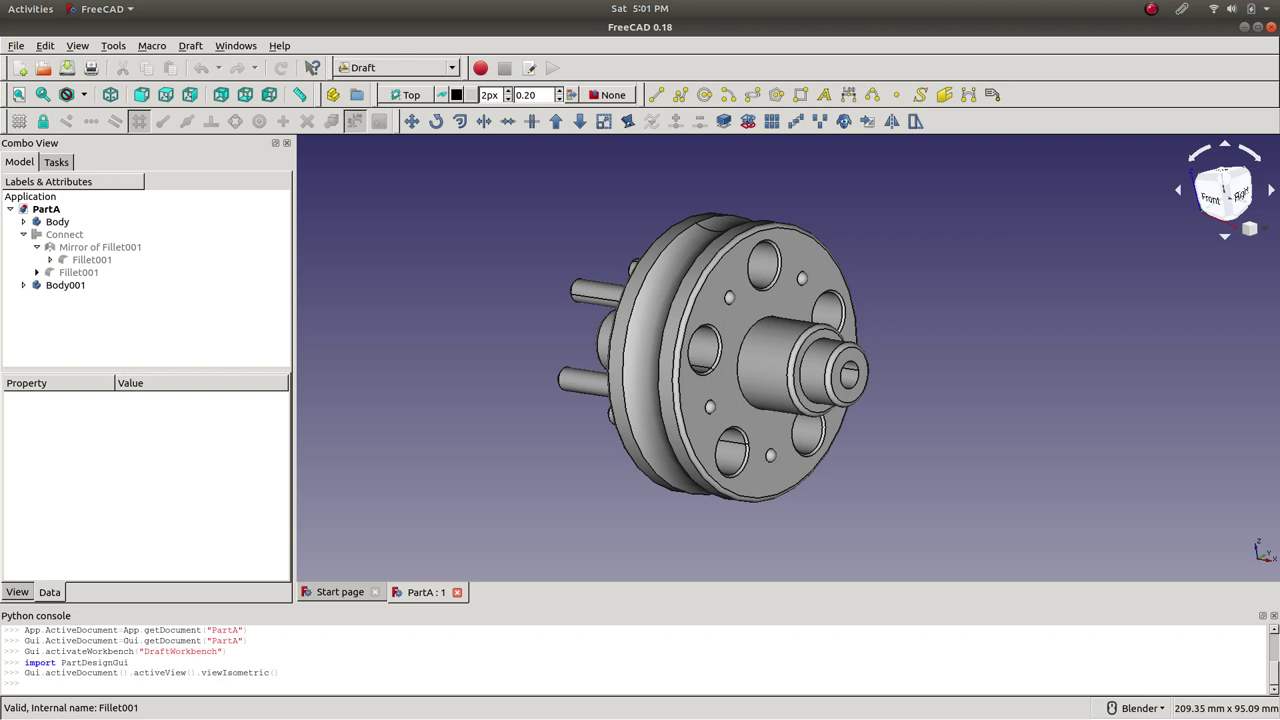
pyautogui.click(64, 234)
pyautogui.click(78, 272)
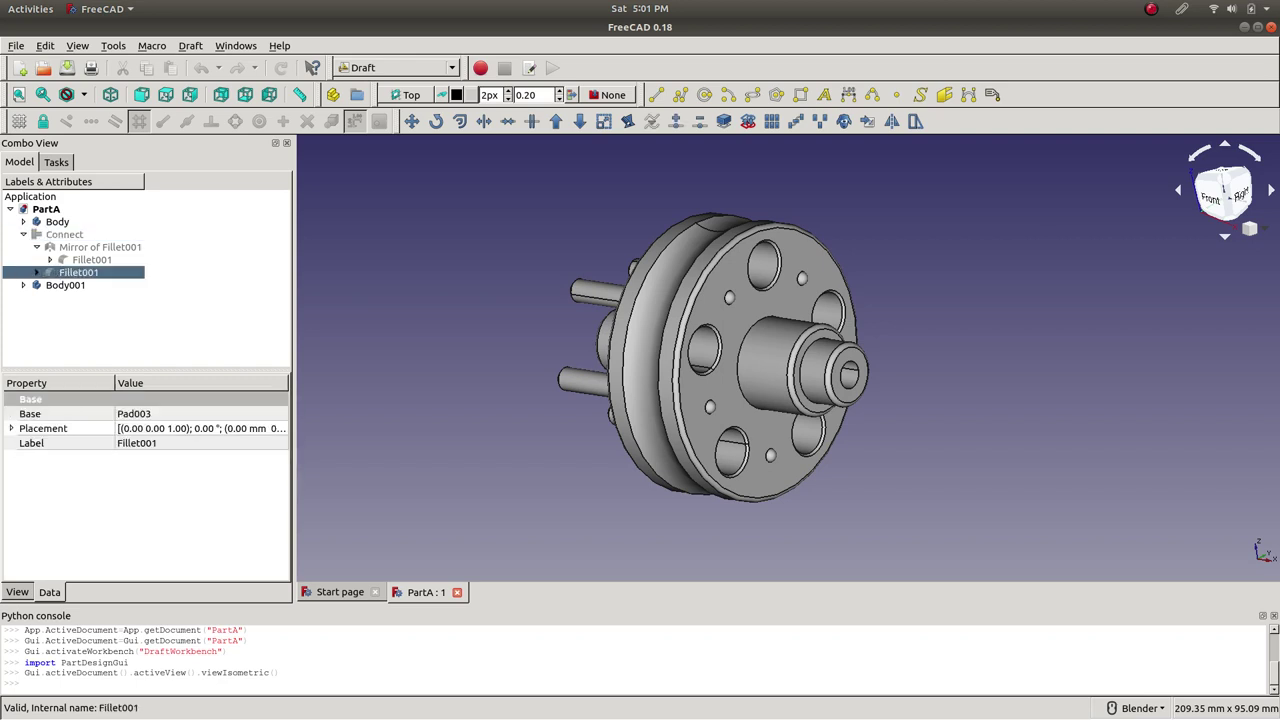
pyautogui.click(92, 259)
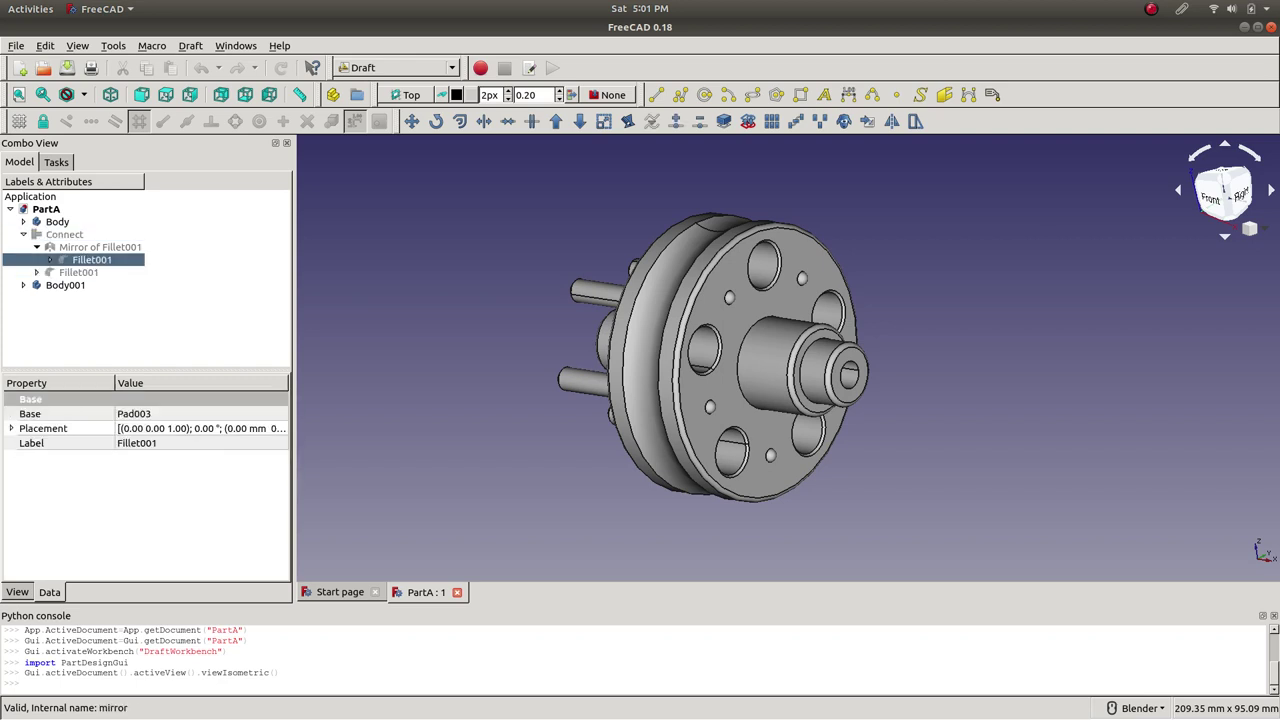
pyautogui.click(37, 247)
pyautogui.click(92, 247)
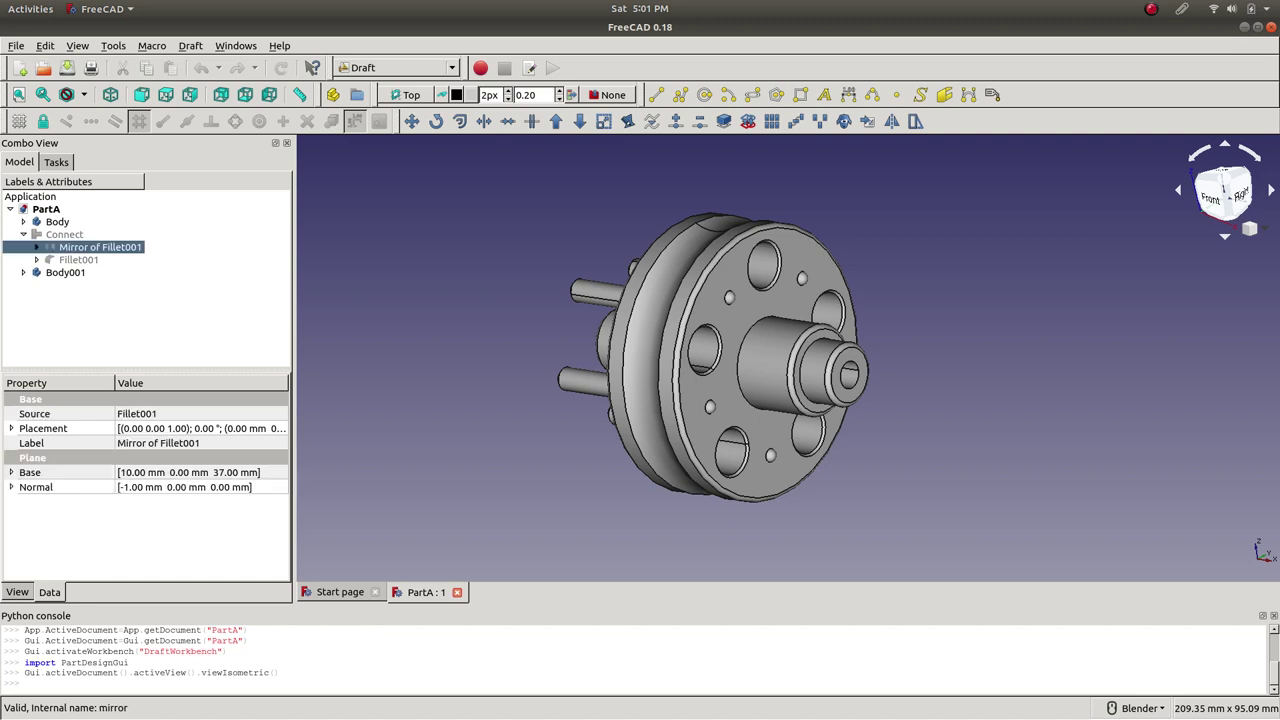
pyautogui.click(78, 259)
pyautogui.click(89, 272)
pyautogui.click(78, 259)
# - Review Fillet001's edge and radius settings, accept them and hide Fillet001 again
pyautogui.rightClick(75, 260)
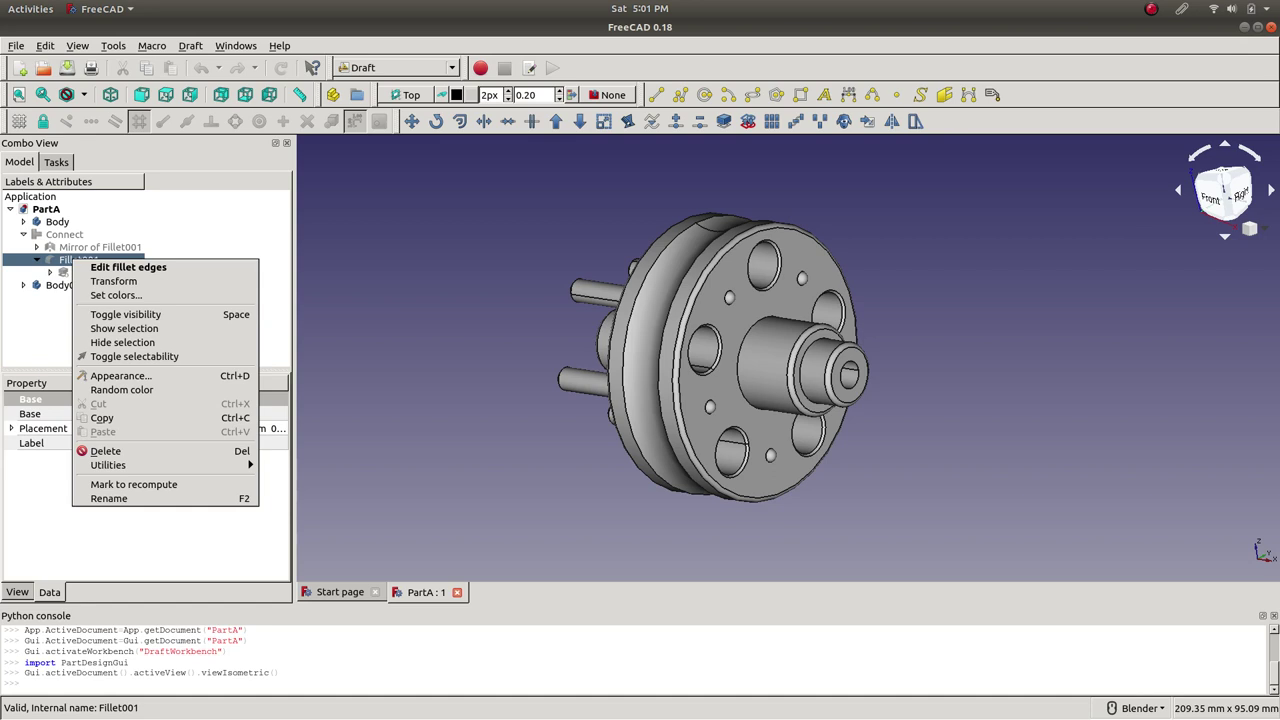
pyautogui.click(125, 267)
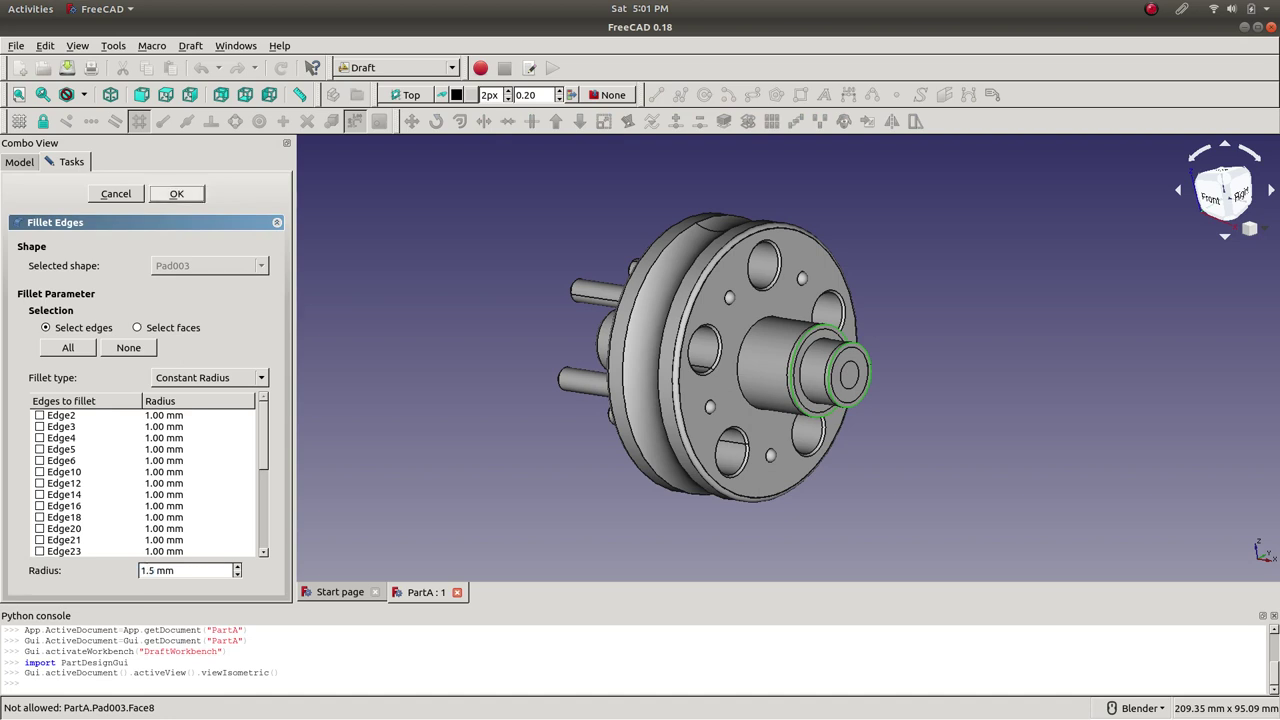
pyautogui.press('Return')
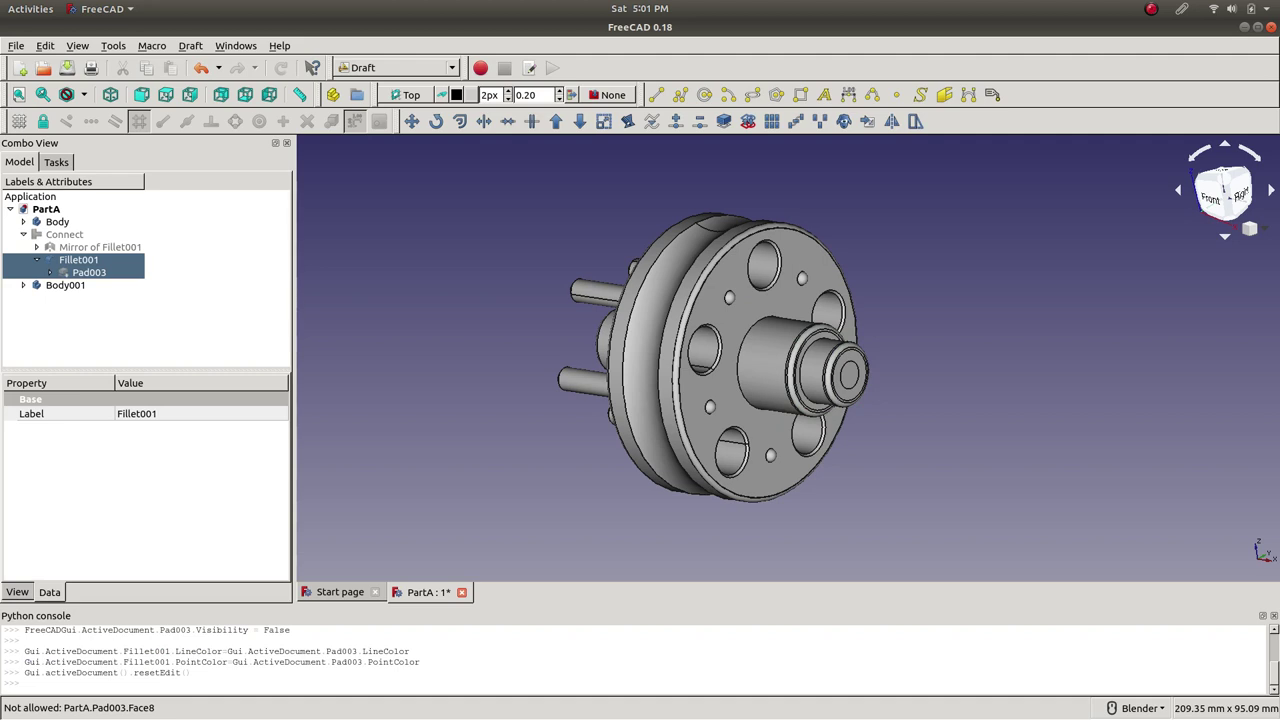
pyautogui.click(78, 259)
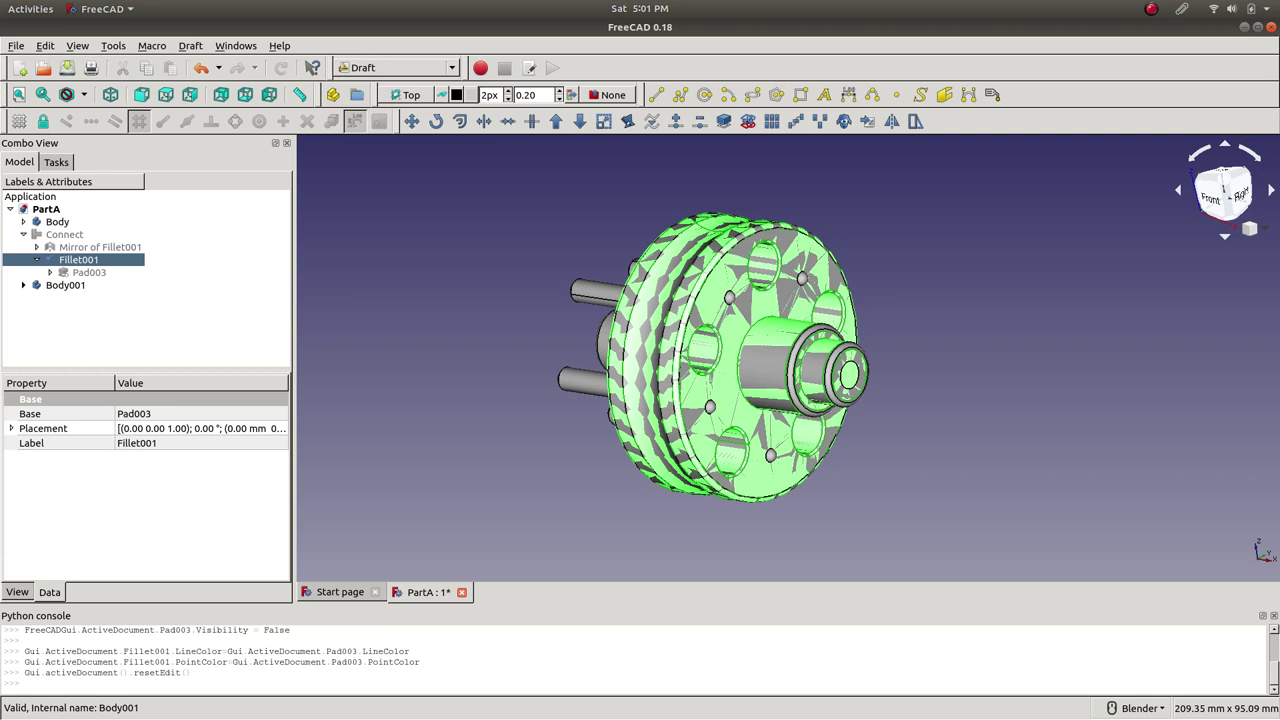
pyautogui.press('space')
# - Look over Body001's features and the pulley from several angles and zoom levels, and select the curved face of the groove
pyautogui.click(65, 285)
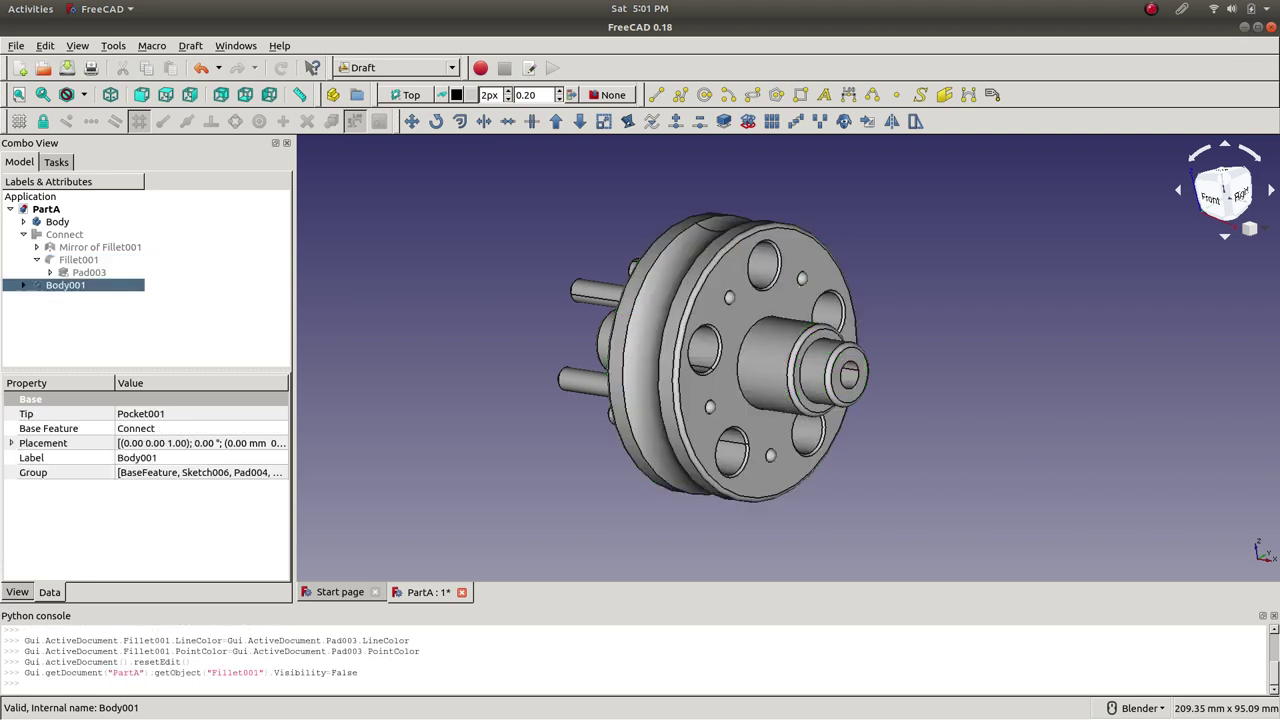
pyautogui.click(23, 285)
pyautogui.scroll(-1, 80, 290)
pyautogui.scroll(1, 80, 280)
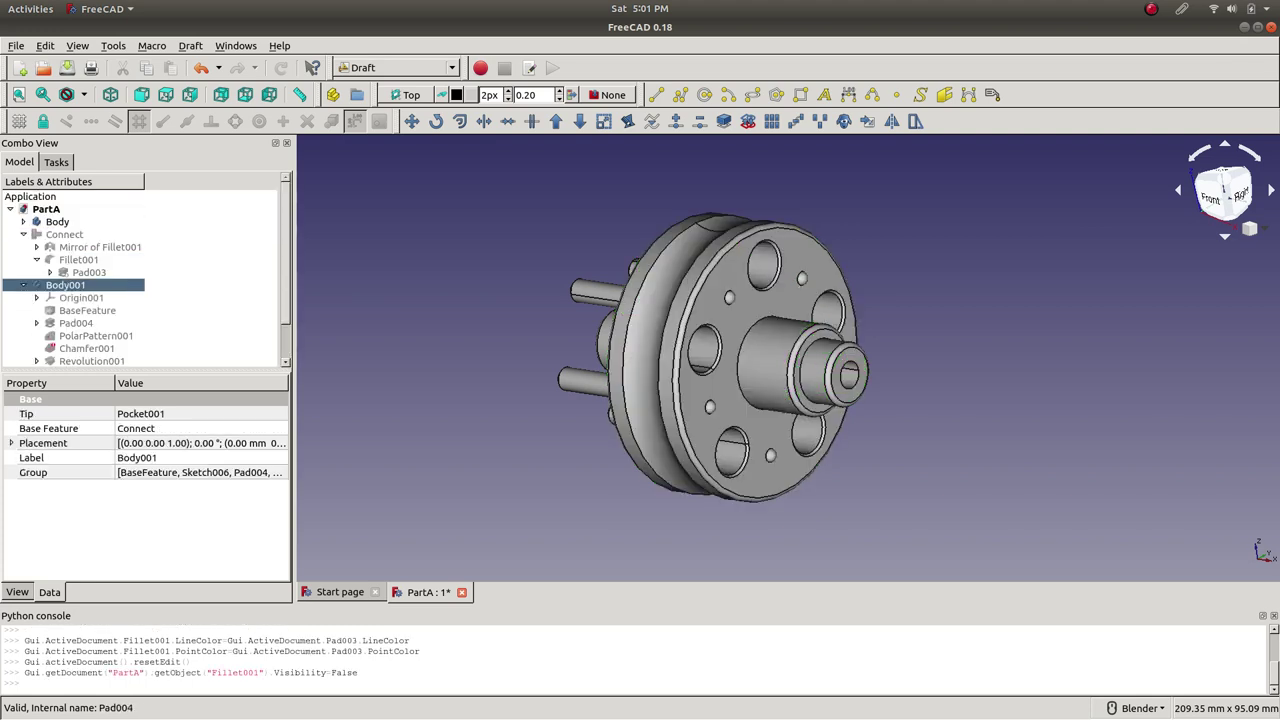
pyautogui.moveTo(594, 374)
pyautogui.mouseDown(button='middle')
pyautogui.moveTo(855, 376)
pyautogui.moveTo(580, 378)
pyautogui.mouseUp(button='middle')
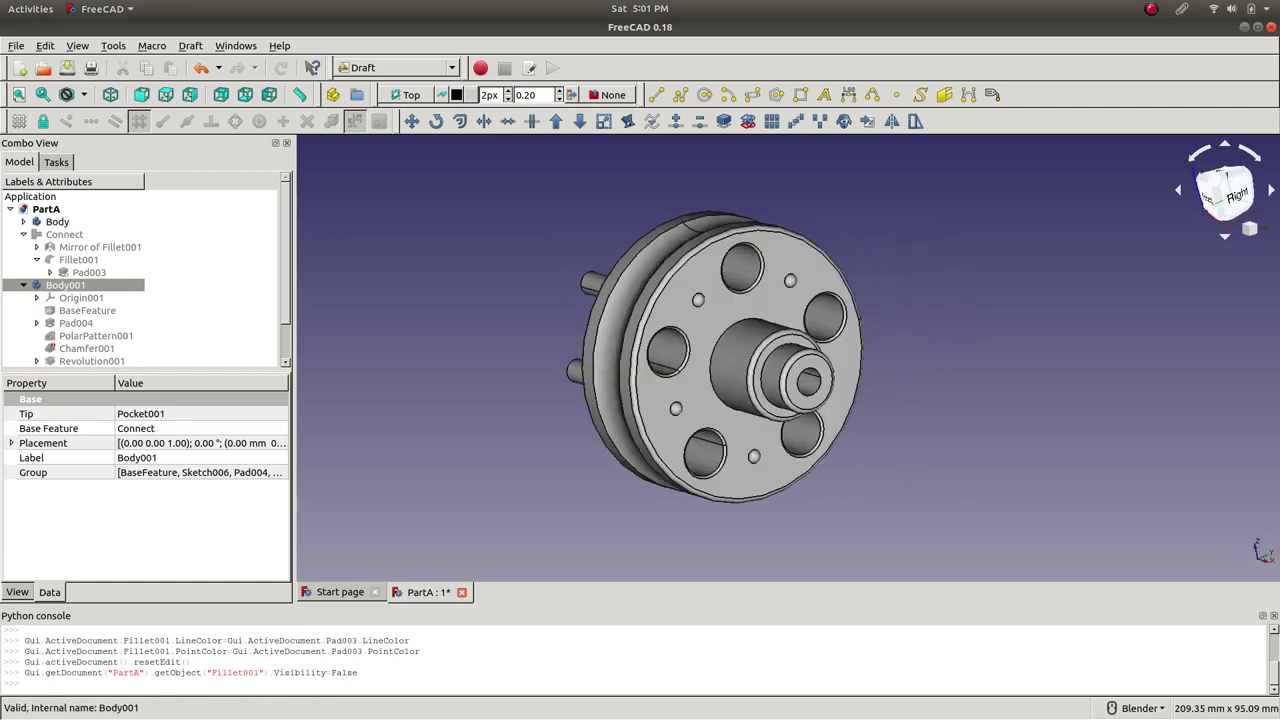
pyautogui.click(23, 285)
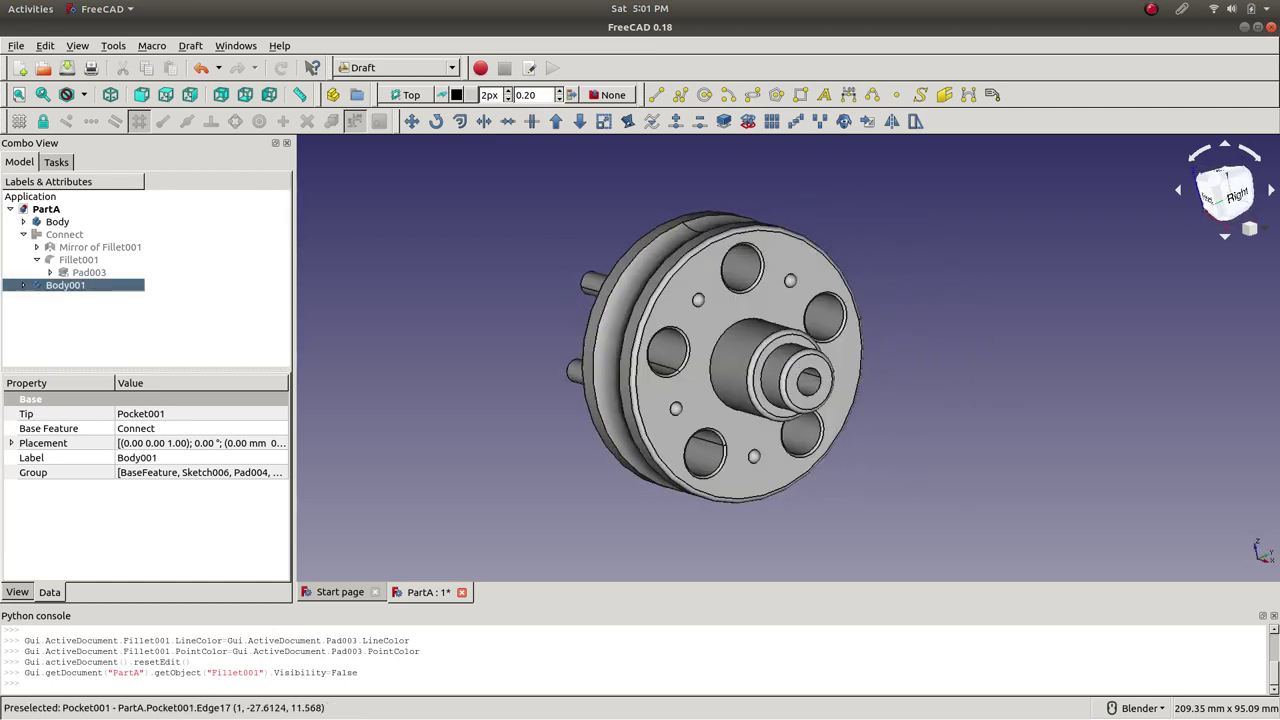
pyautogui.scroll(2, 452, 329)
pyautogui.scroll(-4, 527, 346)
pyautogui.scroll(2, 560, 364)
pyautogui.moveTo(560, 364)
pyautogui.mouseDown(button='middle')
pyautogui.moveTo(760, 420)
pyautogui.moveTo(660, 425)
pyautogui.moveTo(575, 372)
pyautogui.mouseUp(button='middle')
pyautogui.scroll(-2, 662, 388)
pyautogui.scroll(4, 733, 360)
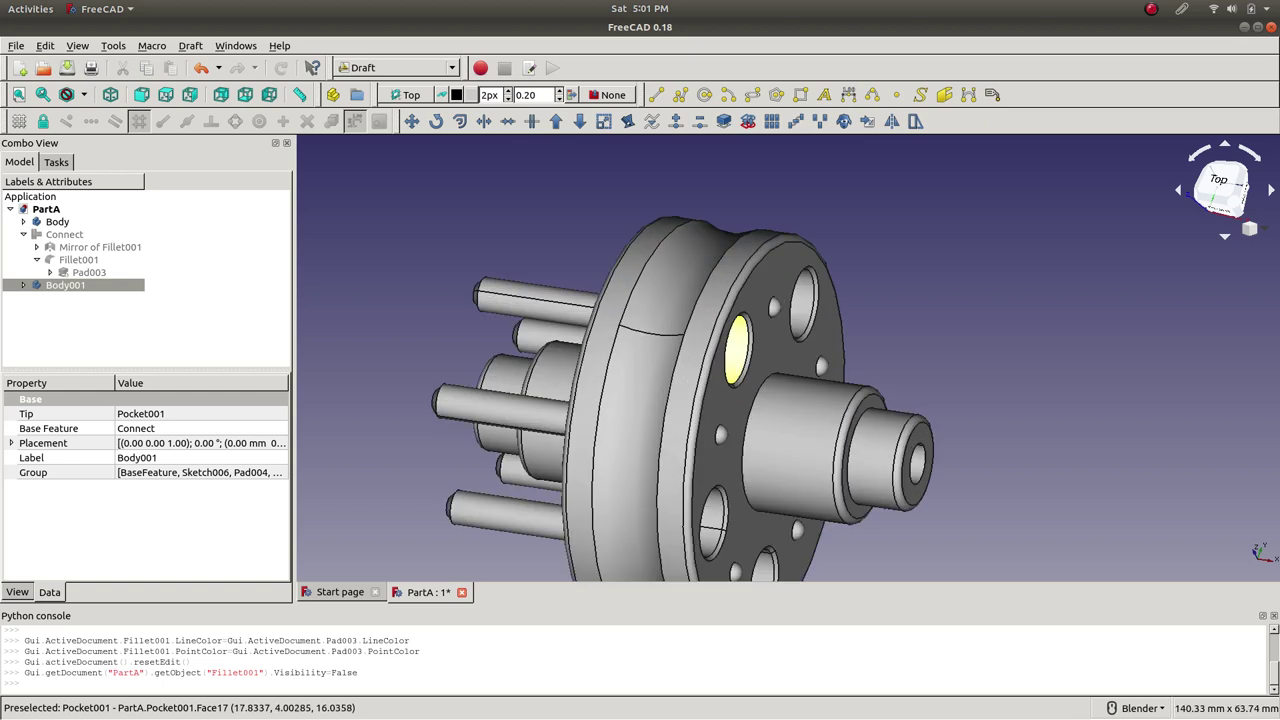
pyautogui.scroll(-2, 480, 407)
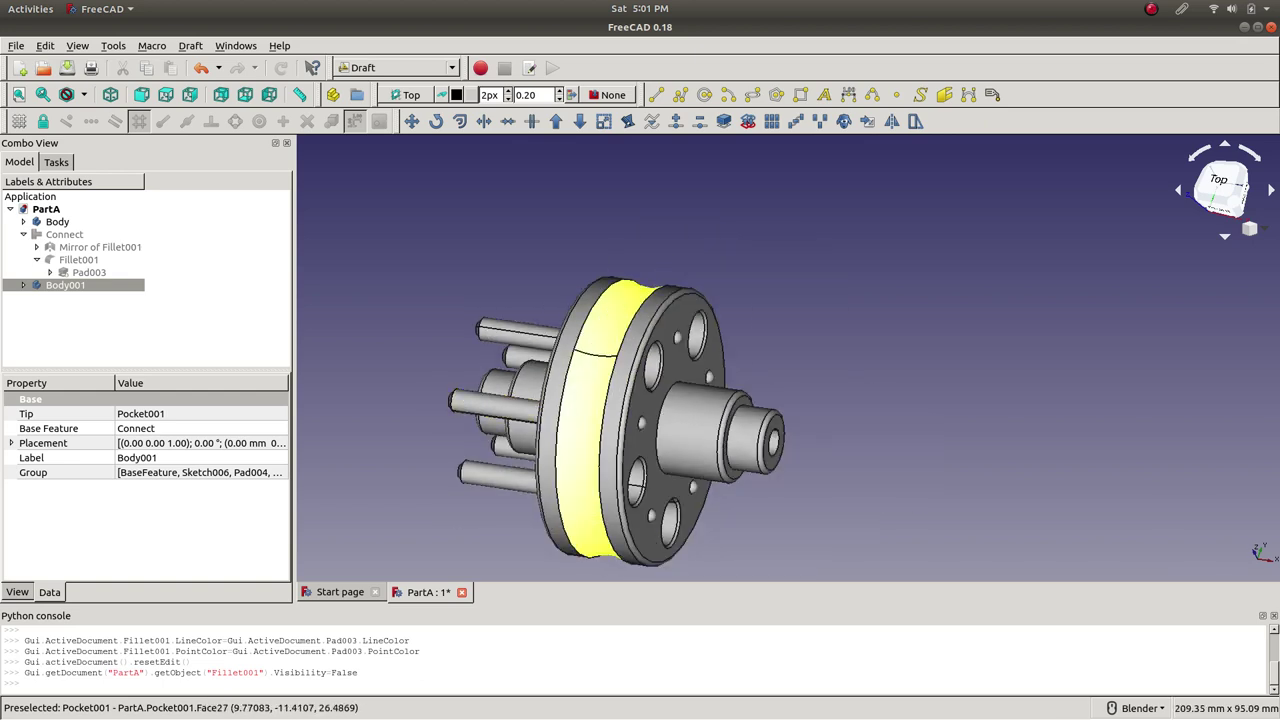
pyautogui.click(595, 420)
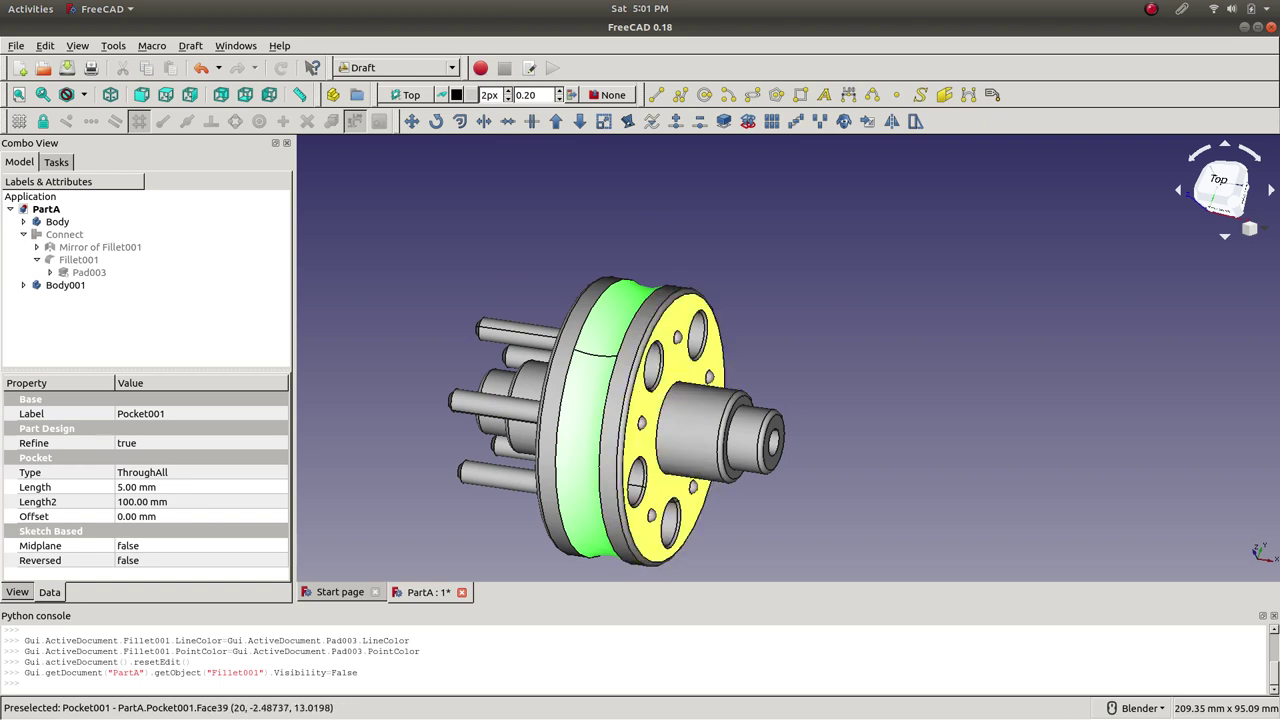
# - Inspect the disc's side face, the large hub and the smaller shaft end by selecting each in turn
pyautogui.click(640, 440)
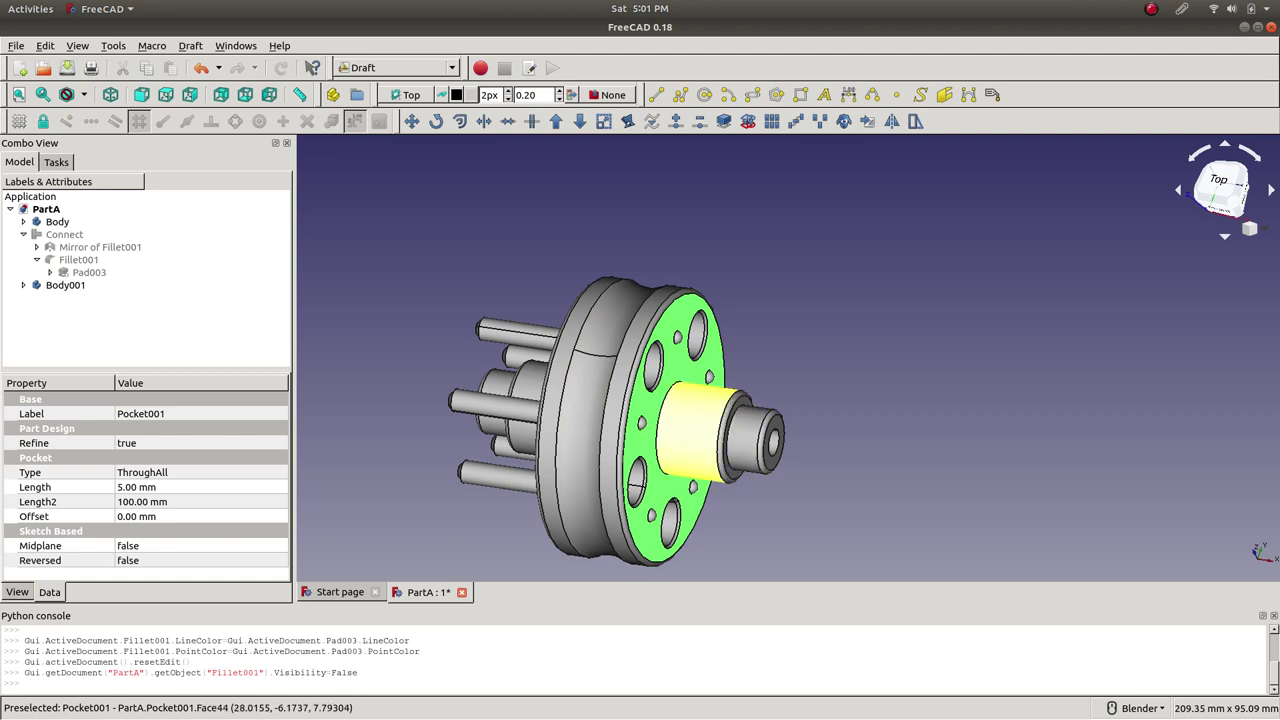
pyautogui.click(687, 452)
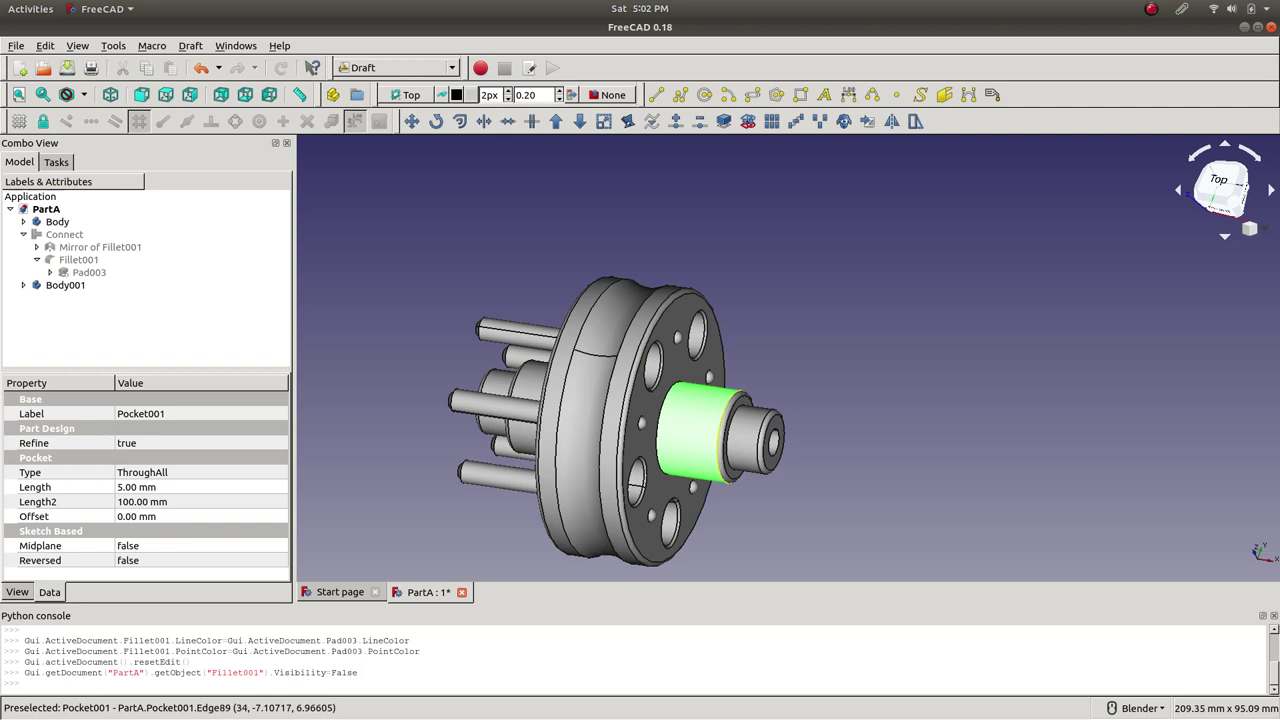
pyautogui.click(748, 437)
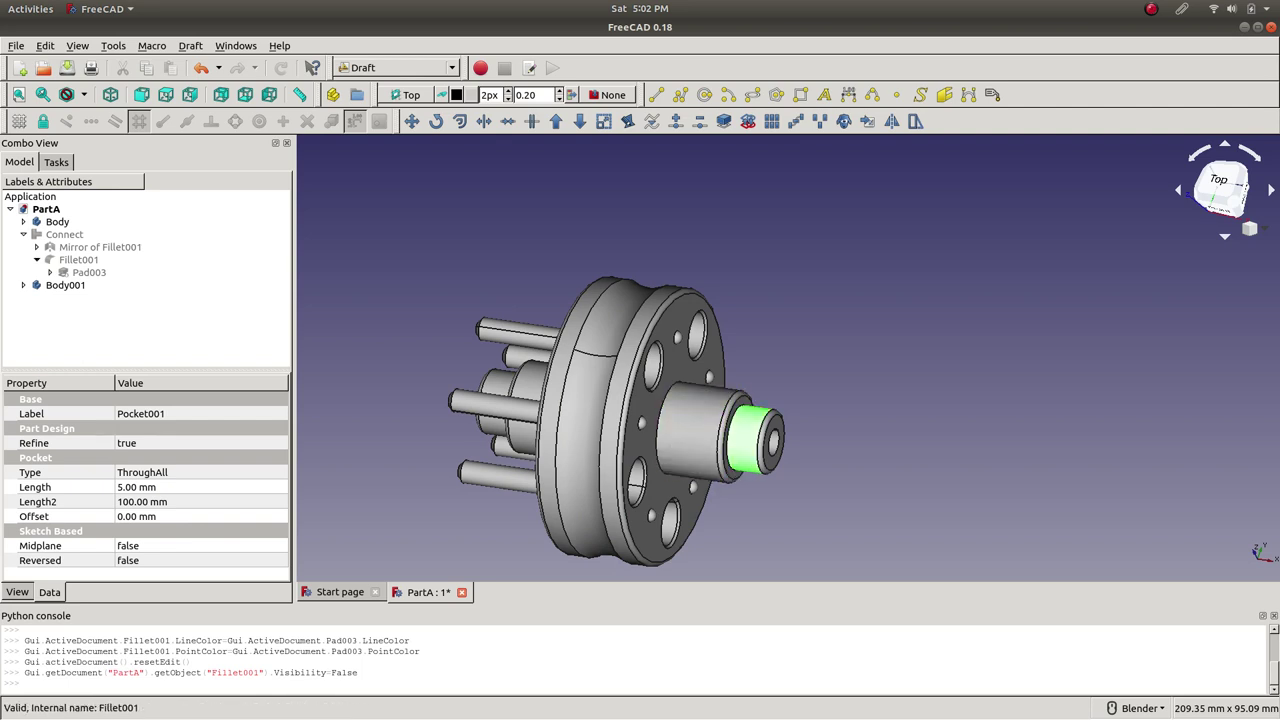
# - Set the circle's radius in Sketch005 of Body's Pad003 to 5 mm and leave the sketch
pyautogui.click(23, 222)
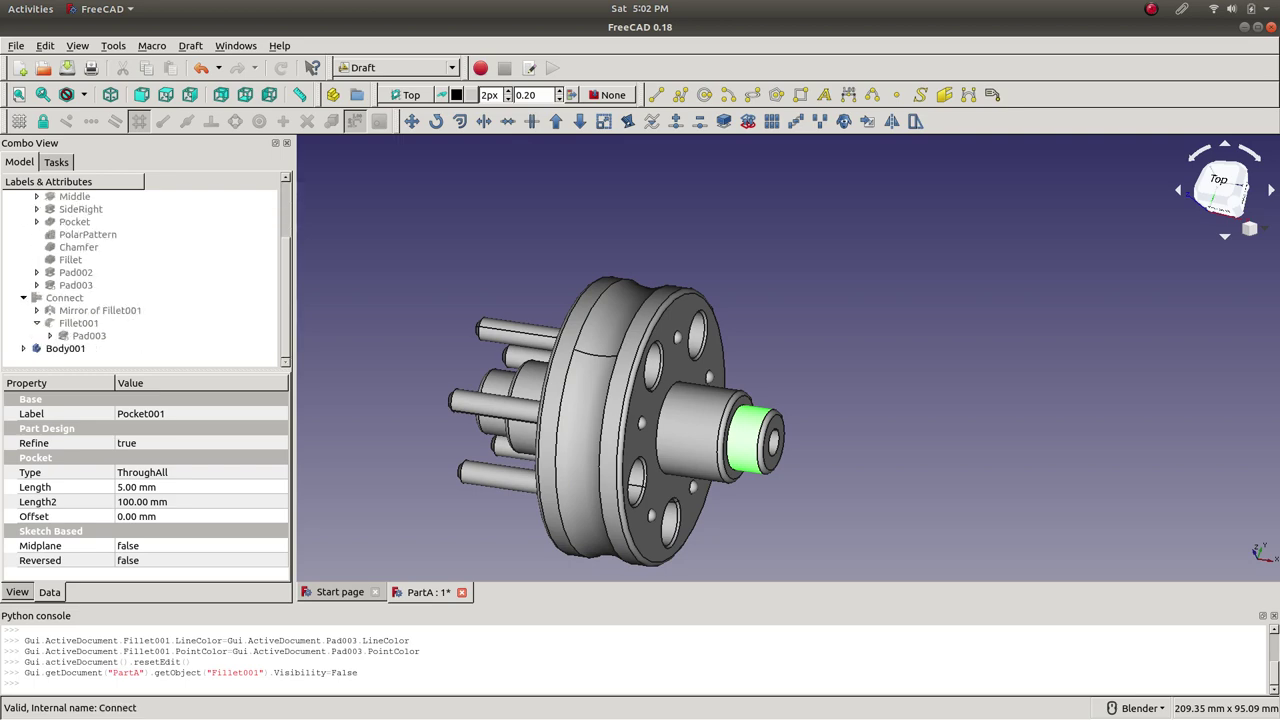
pyautogui.click(37, 285)
pyautogui.click(95, 297)
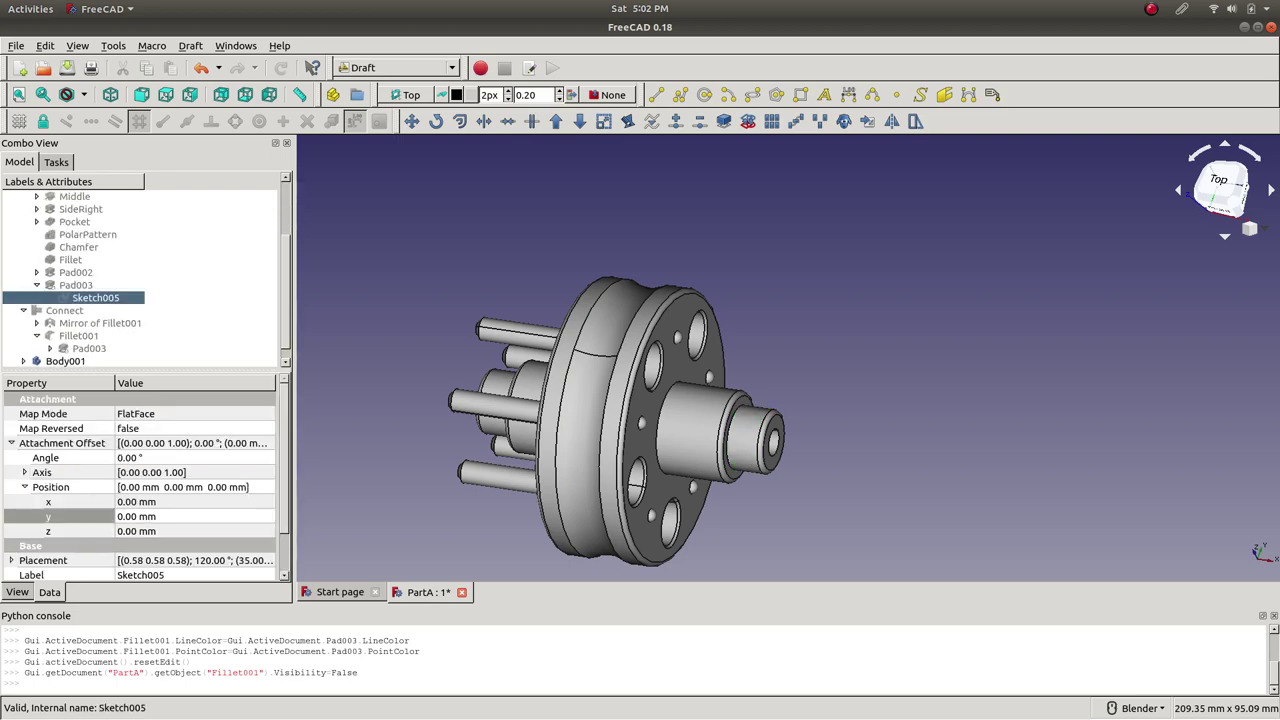
pyautogui.rightClick(96, 298)
pyautogui.click(125, 308)
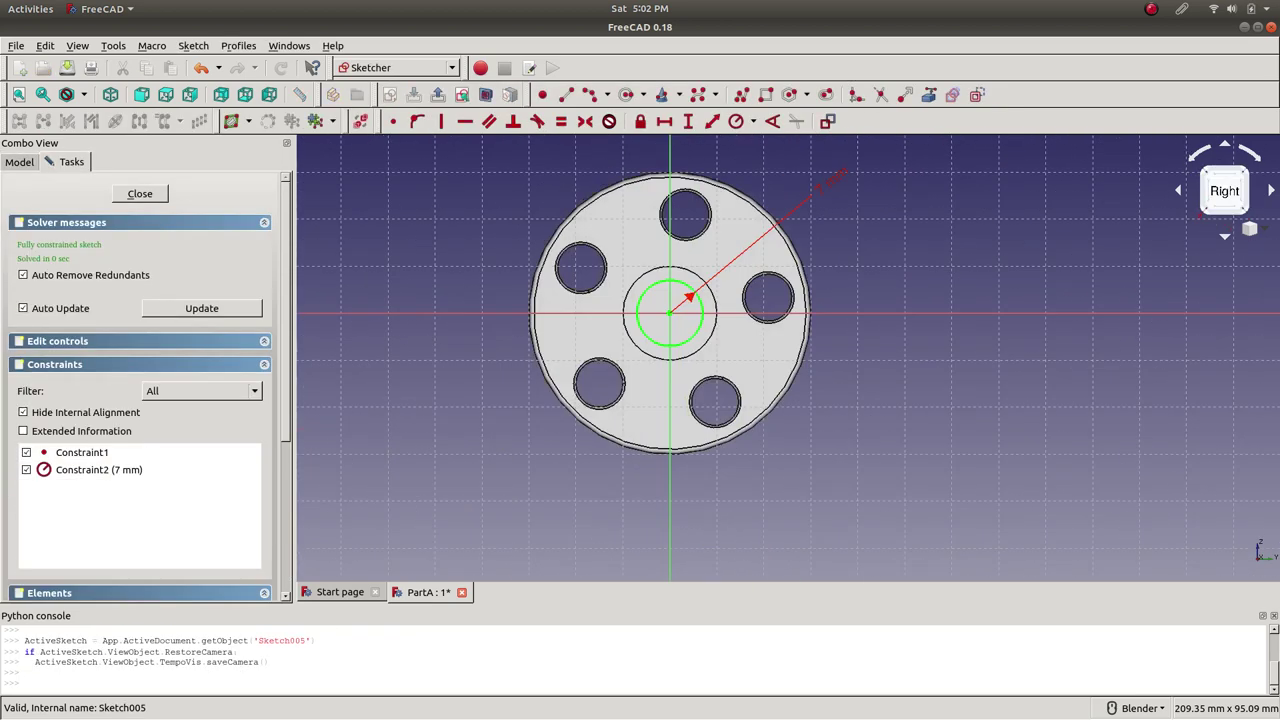
pyautogui.doubleClick(819, 191)
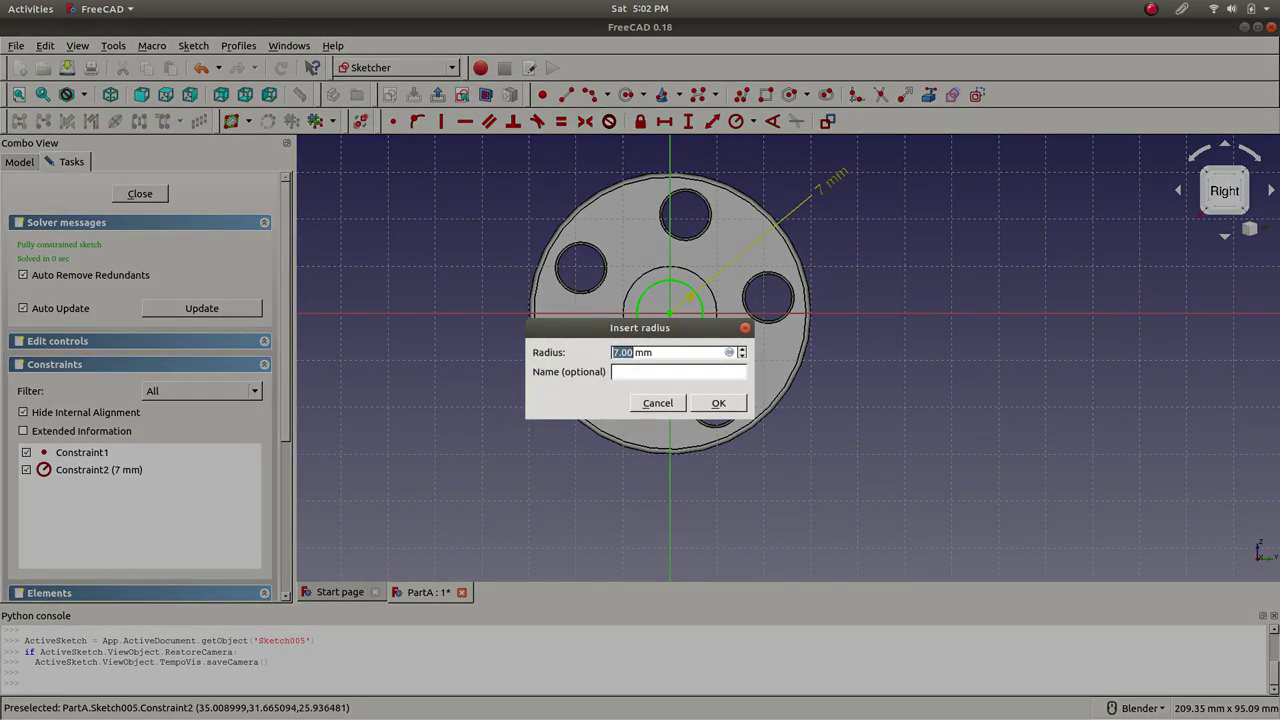
pyautogui.press('Return')
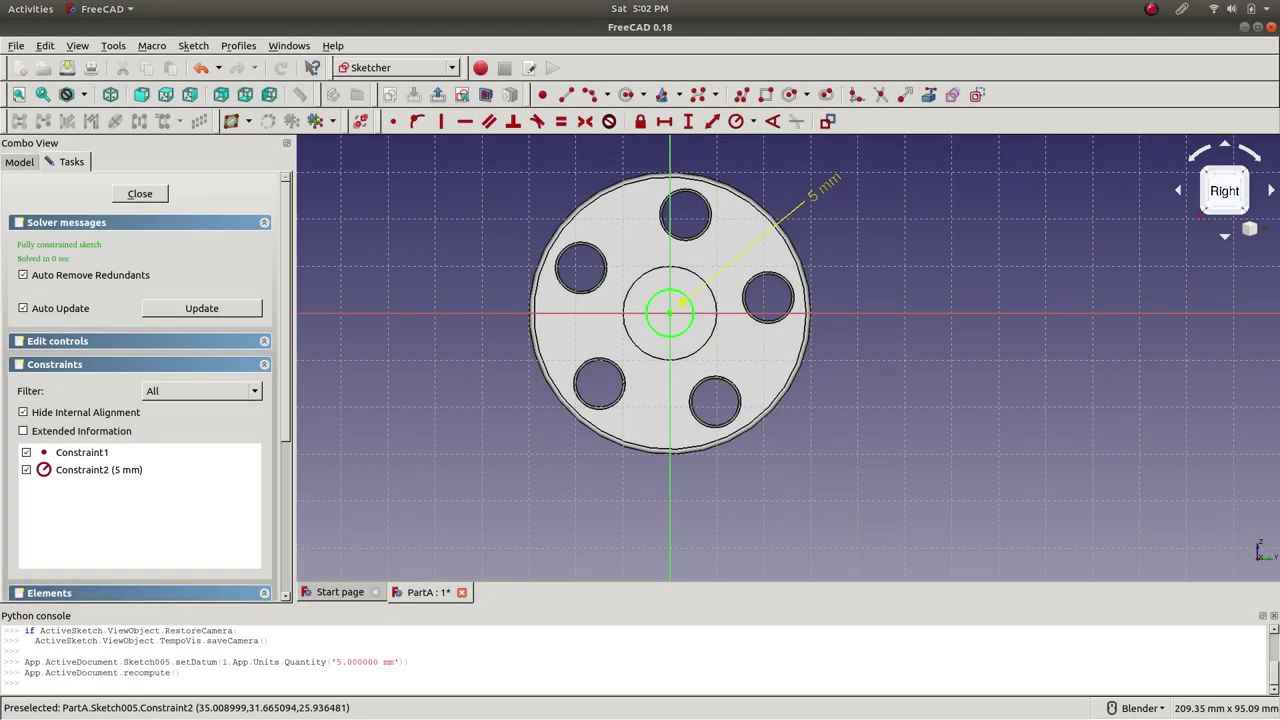
pyautogui.press('Escape')
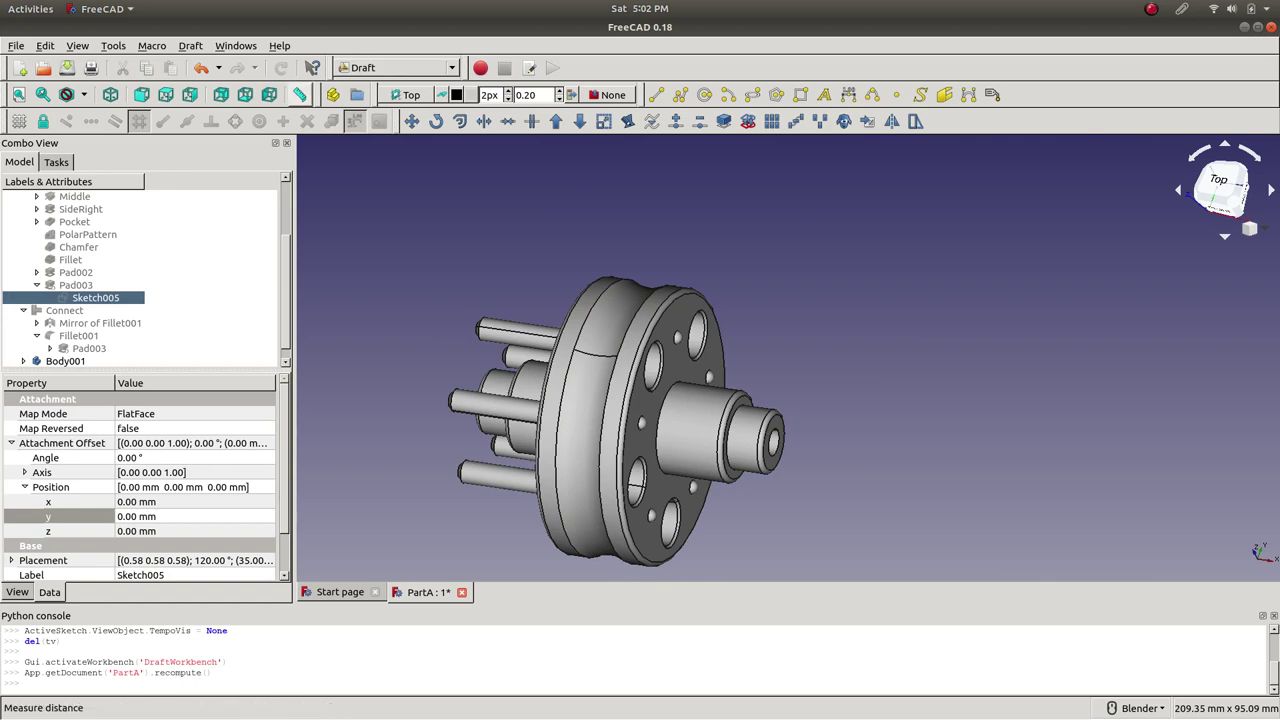
# - Try a linear measurement between edges at the shaft's stepped end in the Part workbench, and end the measurement
pyautogui.moveTo(640, 426); pyautogui.dragTo(530, 400, button='middle')
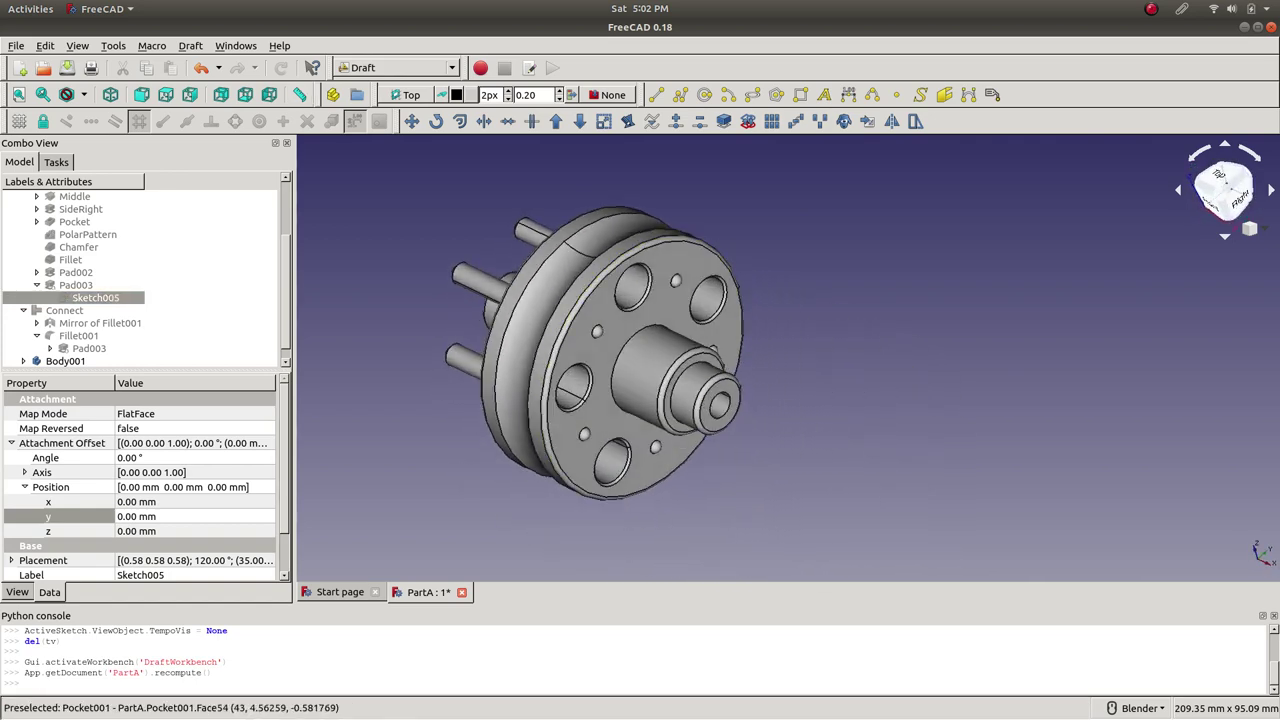
pyautogui.scroll(2, 740, 398)
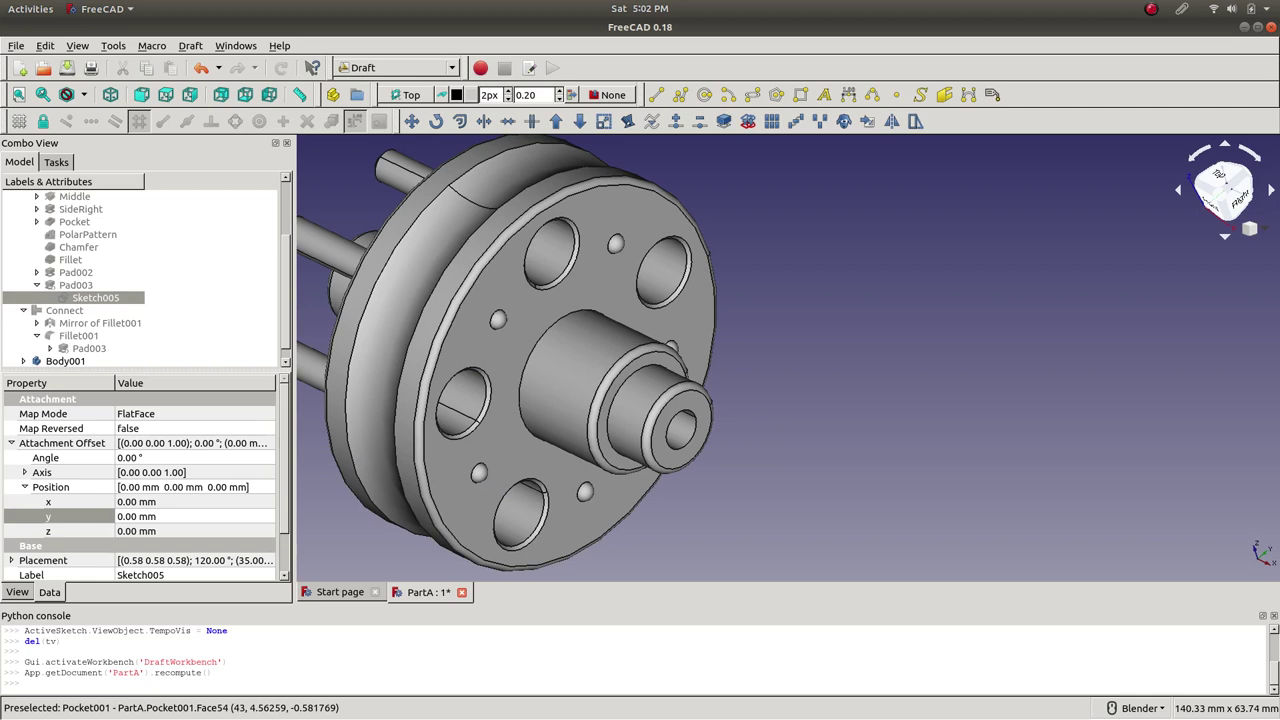
pyautogui.click(397, 67)
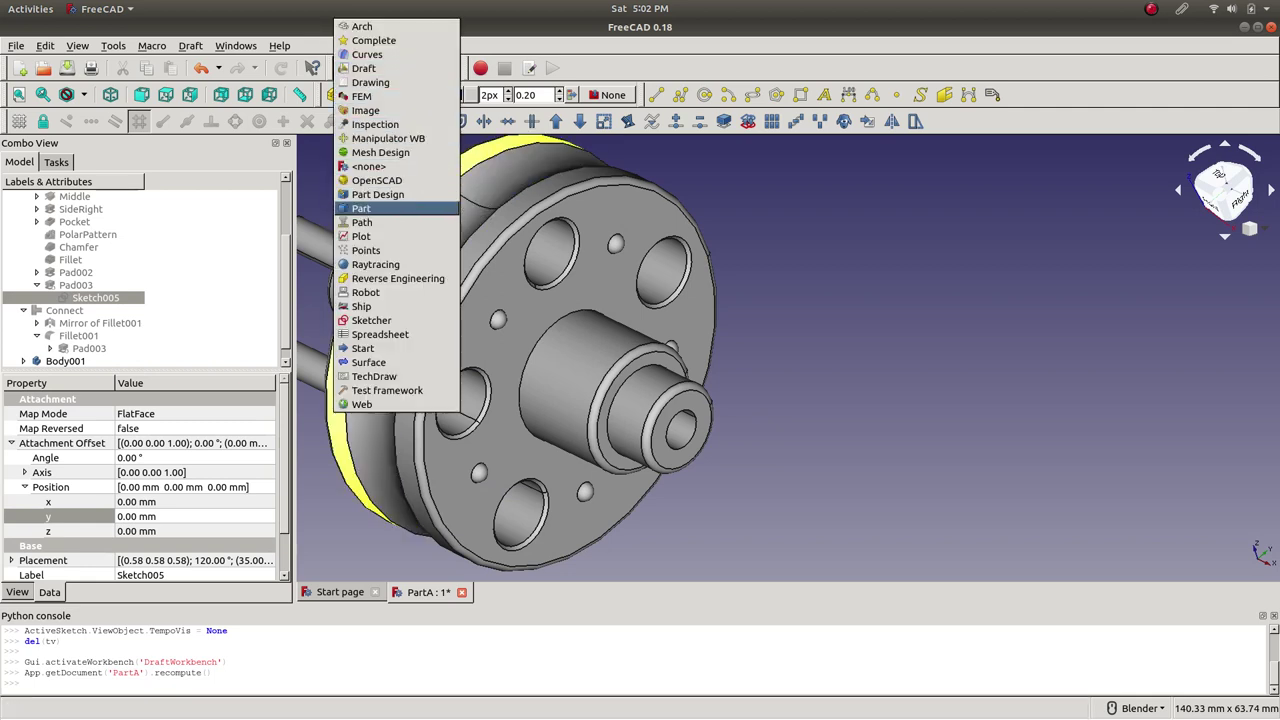
pyautogui.click(361, 208)
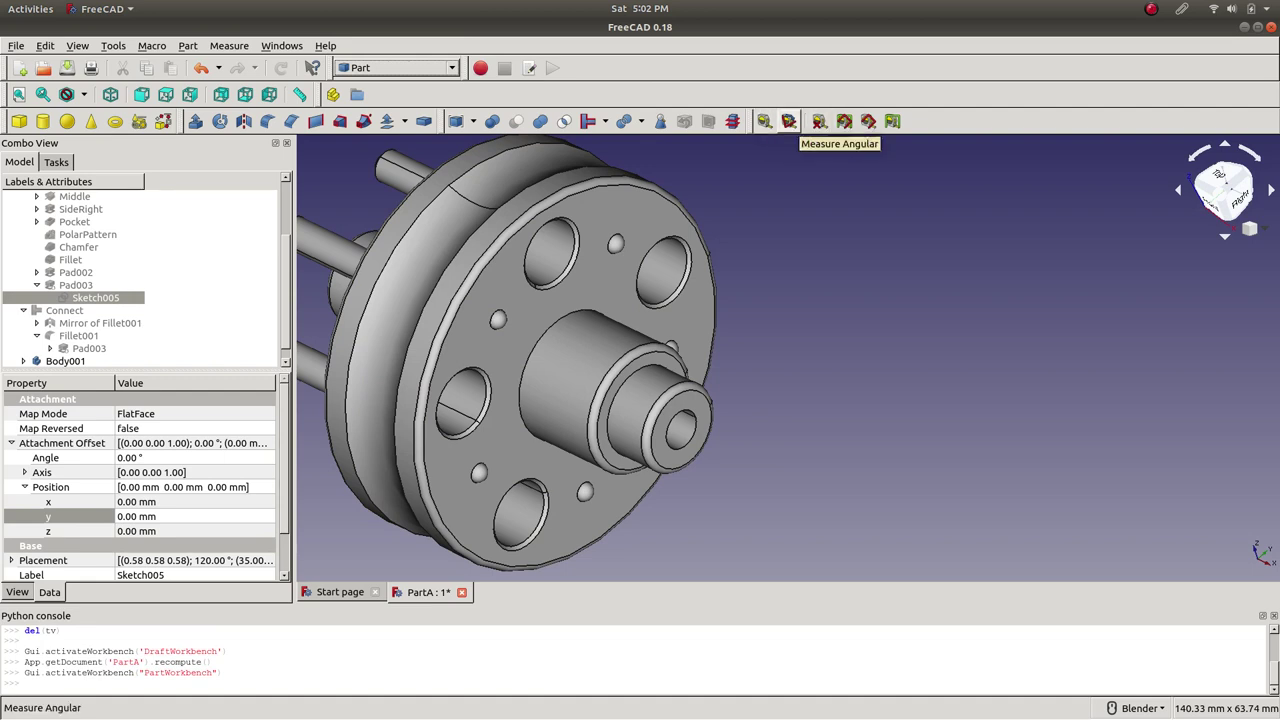
pyautogui.click(763, 121)
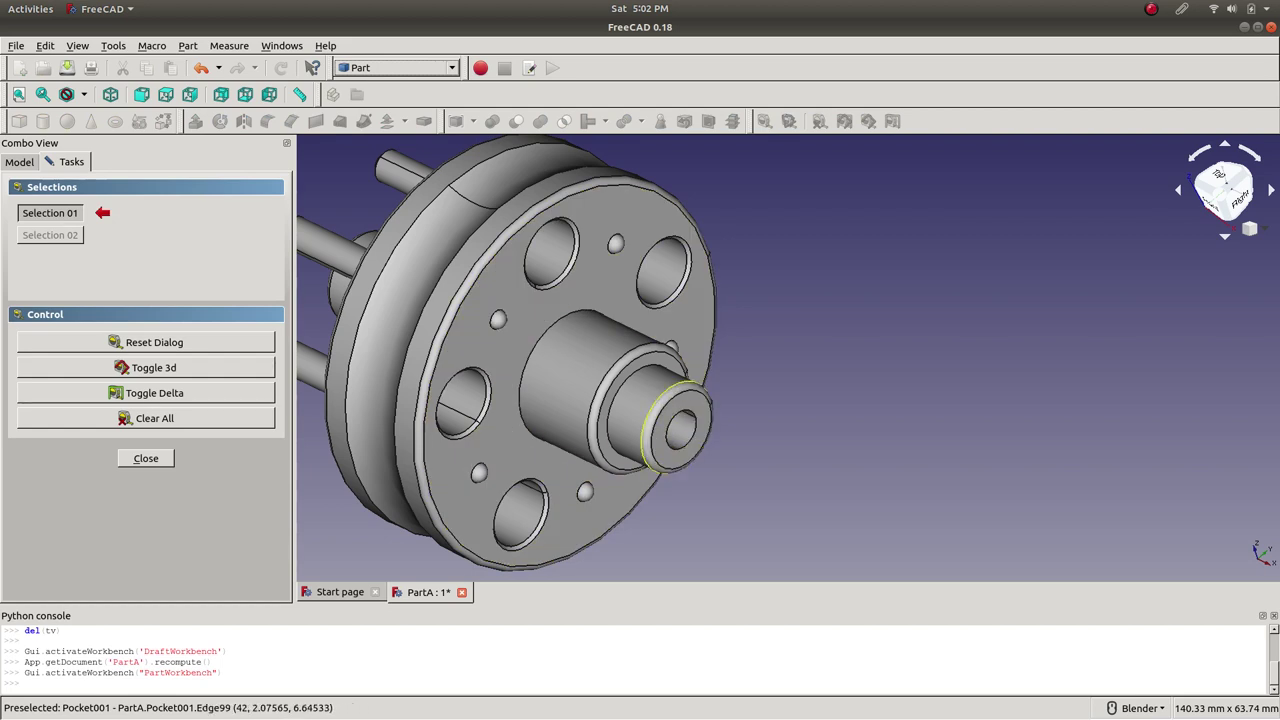
pyautogui.click(648, 430)
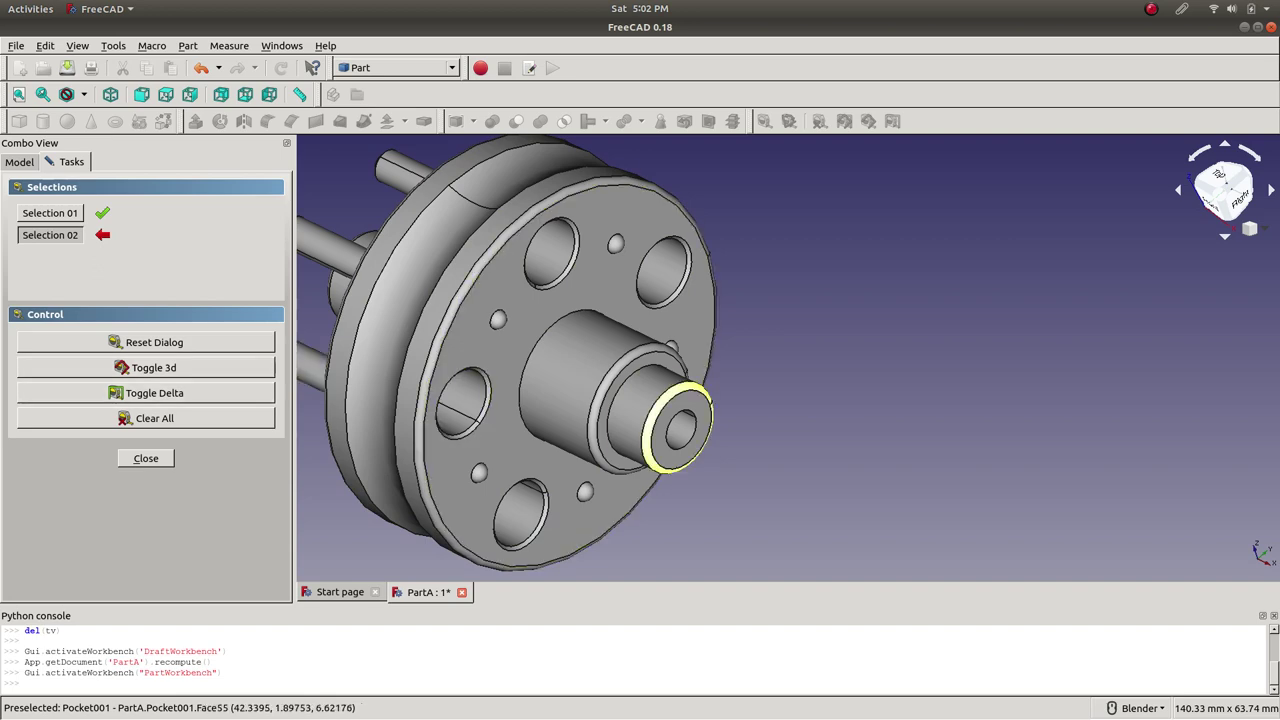
pyautogui.click(685, 383)
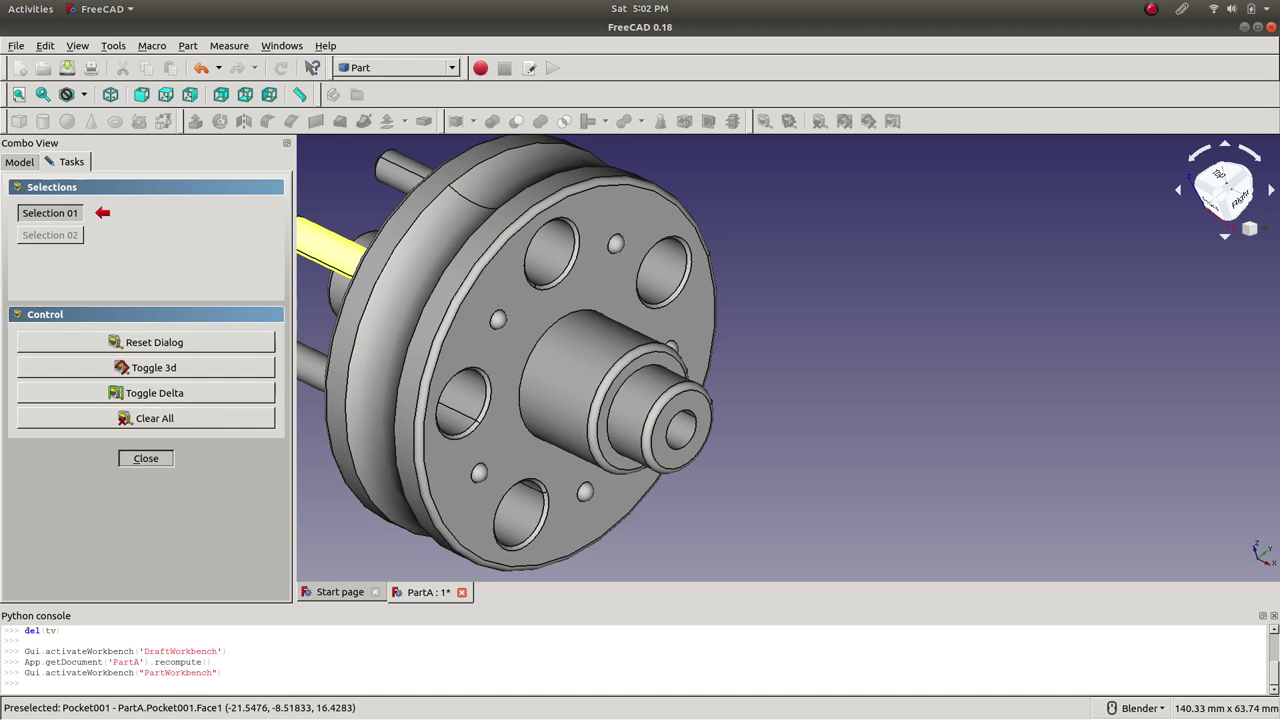
pyautogui.click(146, 458)
pyautogui.click(789, 121)
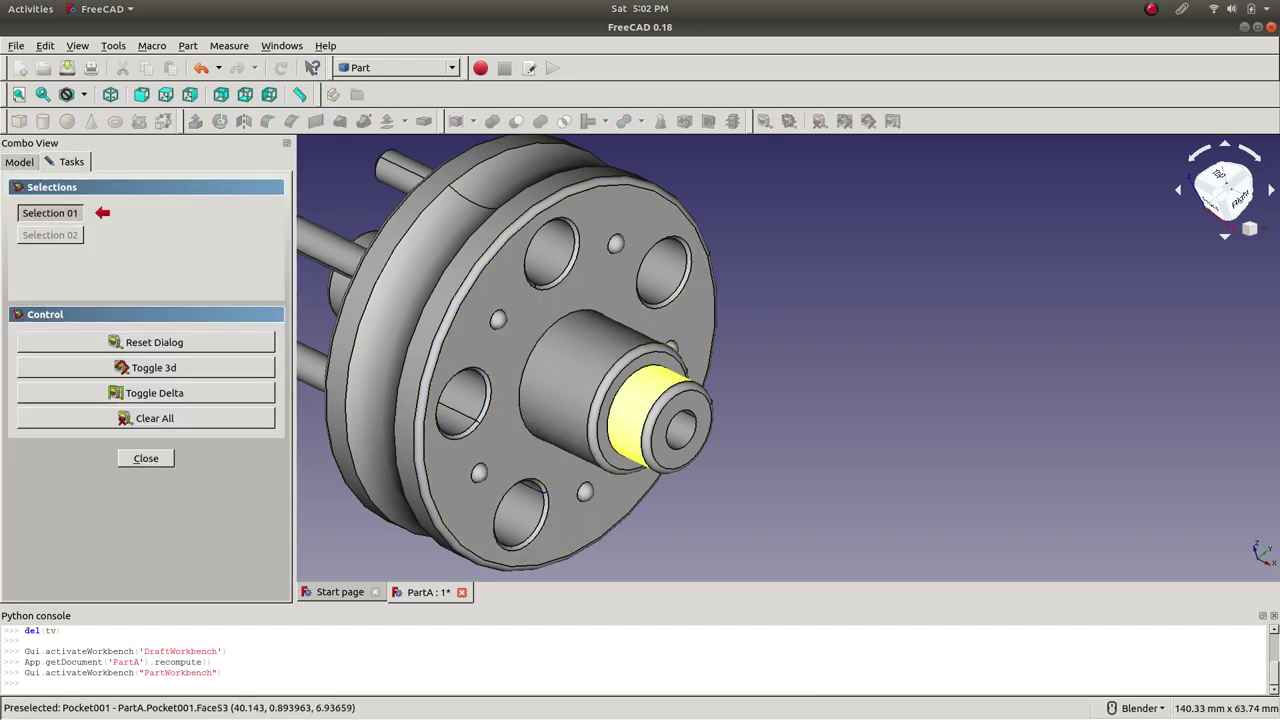
pyautogui.click(660, 400)
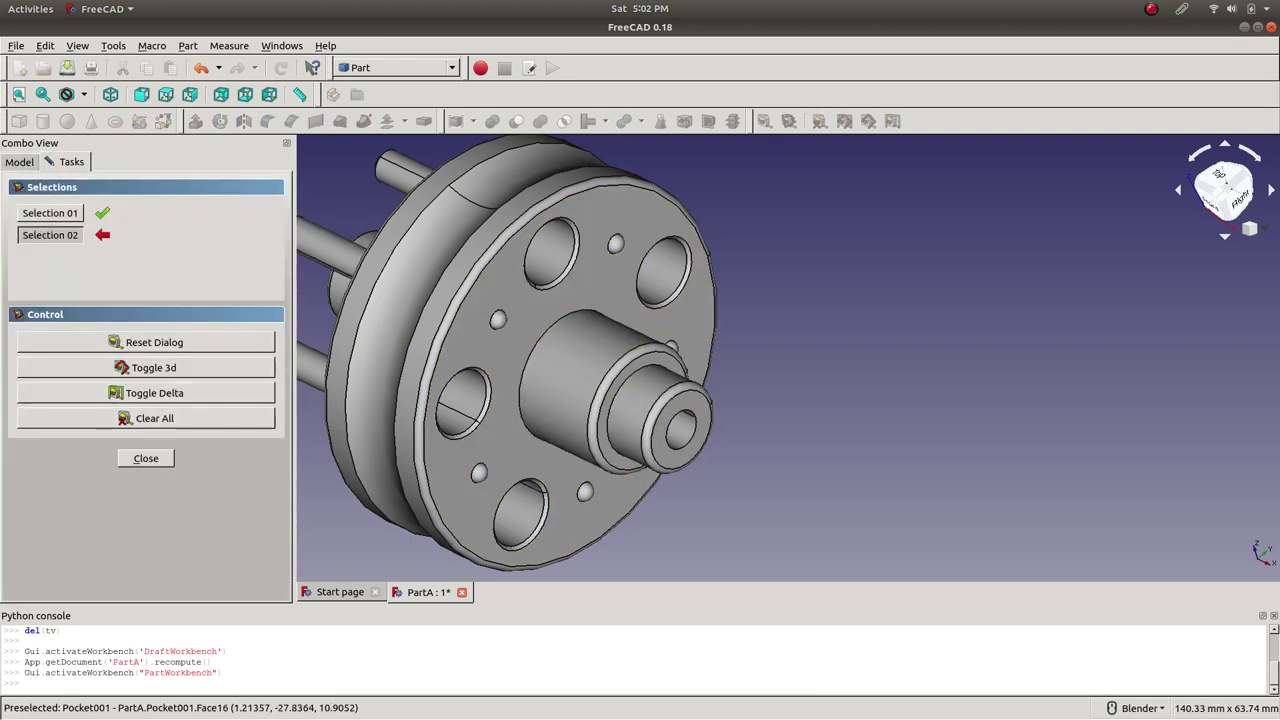
pyautogui.click(146, 458)
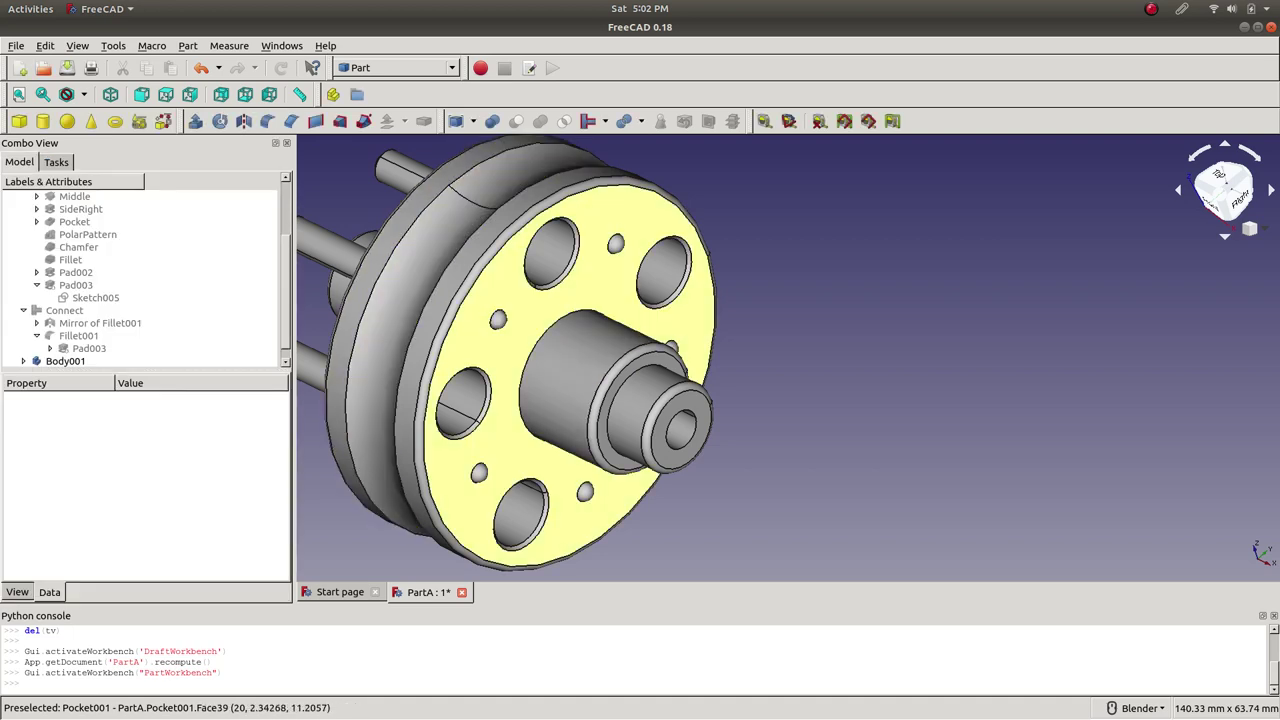
# - Select the shaft end's curved face, review the circle radius in SideLeft's sketch, and close that sketch
pyautogui.scroll(-2, 548, 298)
pyautogui.scroll(2, 578, 353)
pyautogui.click(636, 364)
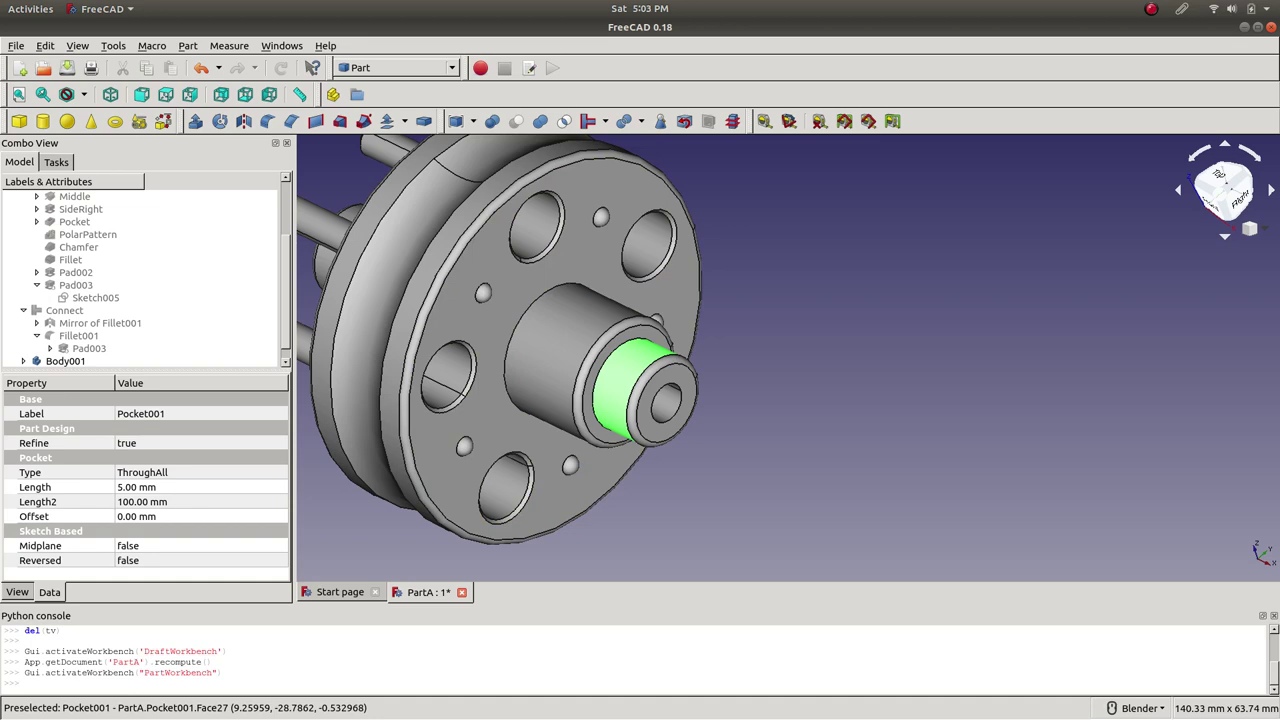
pyautogui.scroll(2, 80, 250)
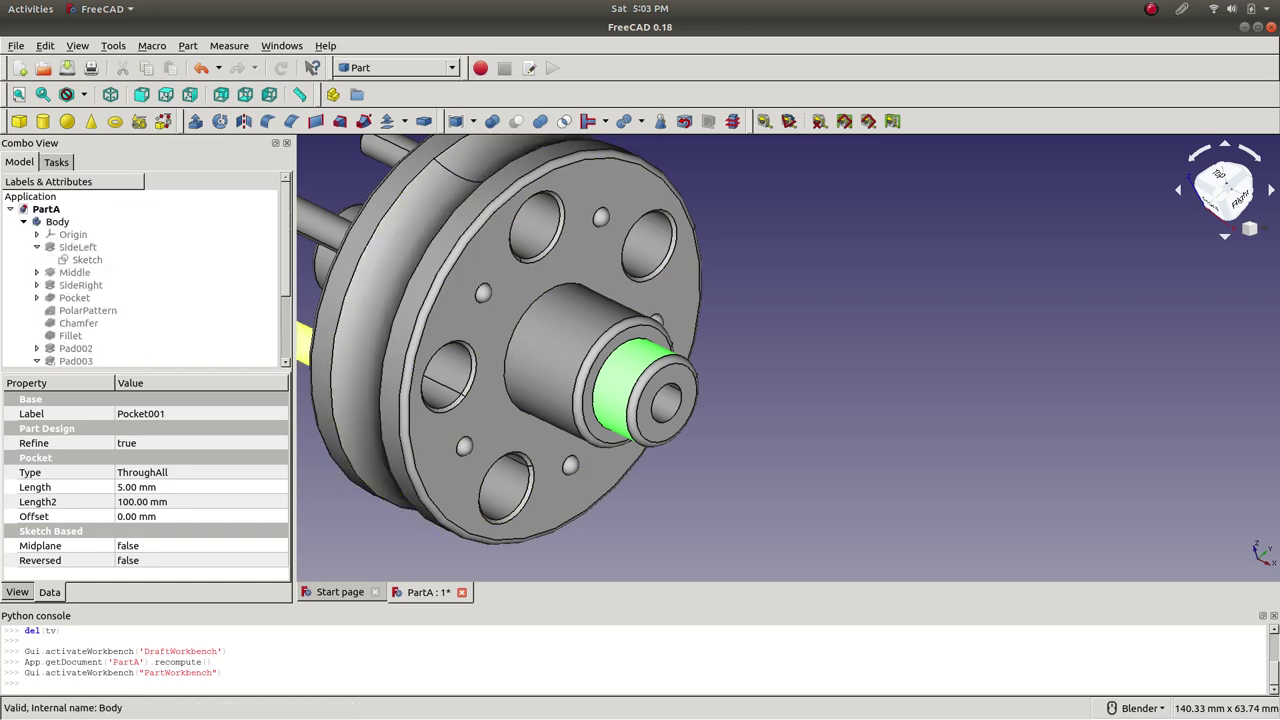
pyautogui.click(87, 259)
pyautogui.rightClick(90, 256)
pyautogui.click(125, 258)
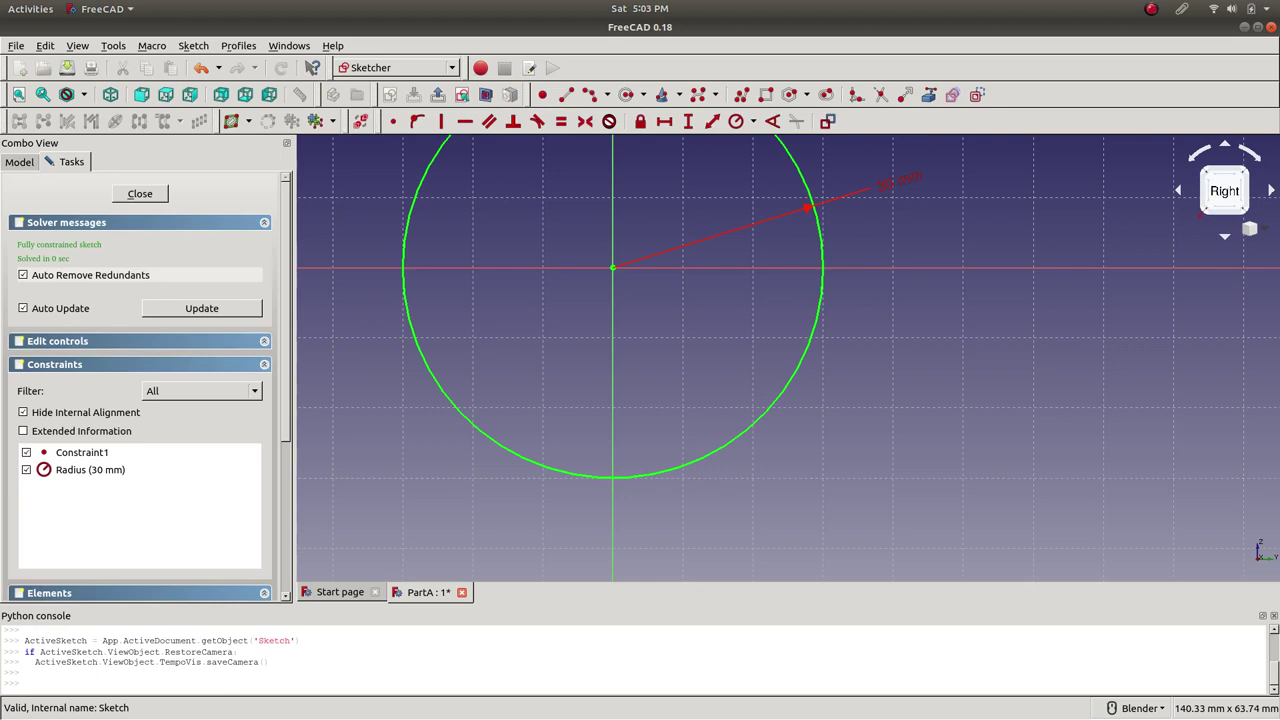
pyautogui.click(140, 193)
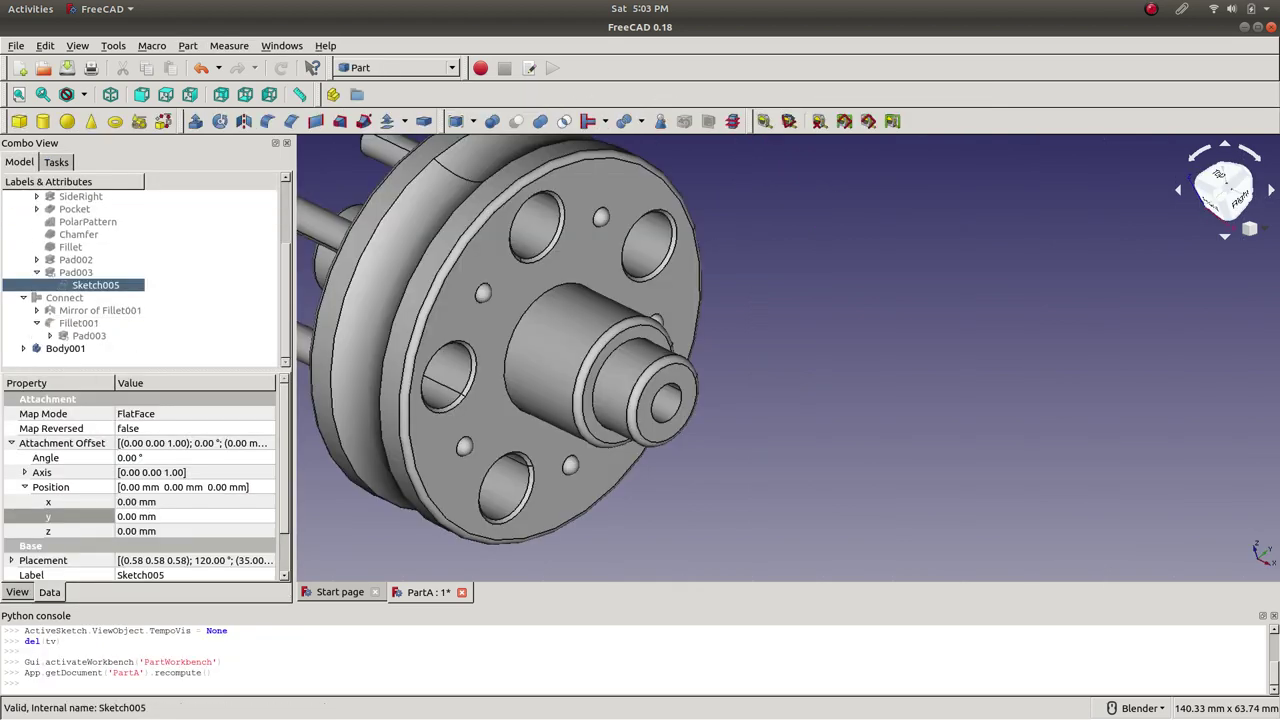
# - Try radii of 10 mm and 8 mm for the circle in Pad003's Sketch005 and leave the sketch
pyautogui.rightClick(95, 285)
pyautogui.click(120, 296)
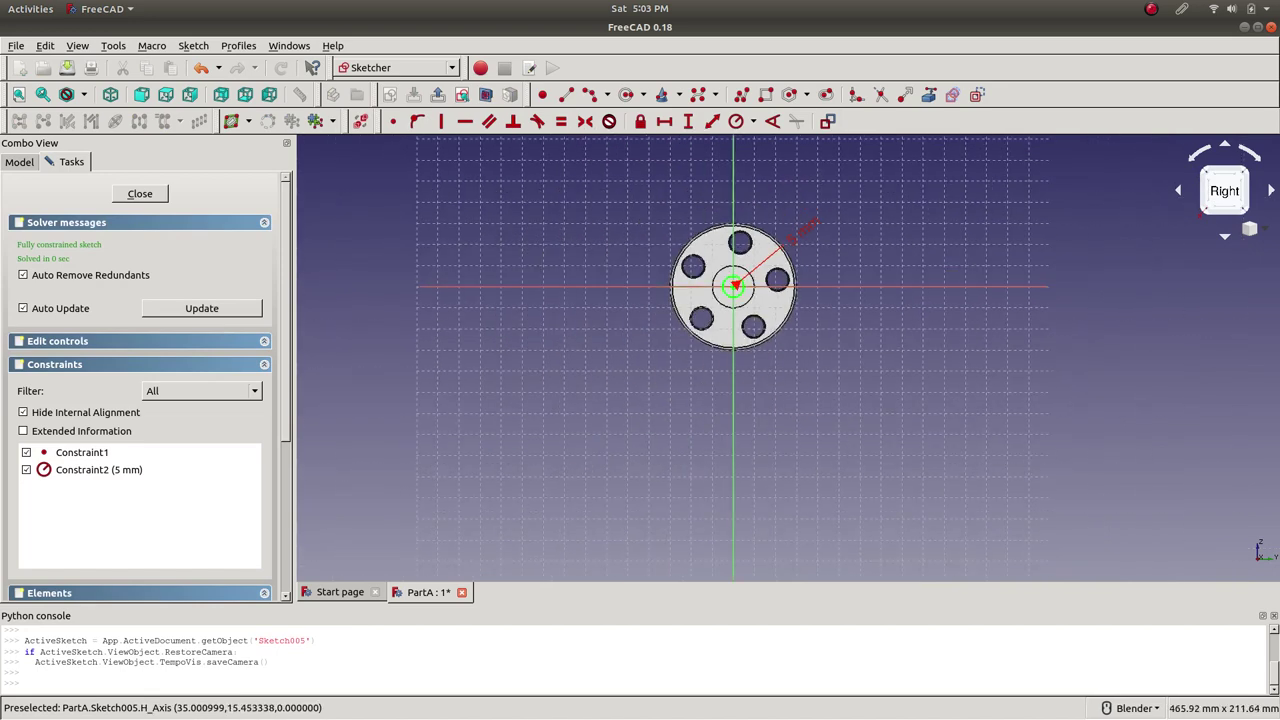
pyautogui.scroll(4, 774, 258)
pyautogui.scroll(2, 776, 250)
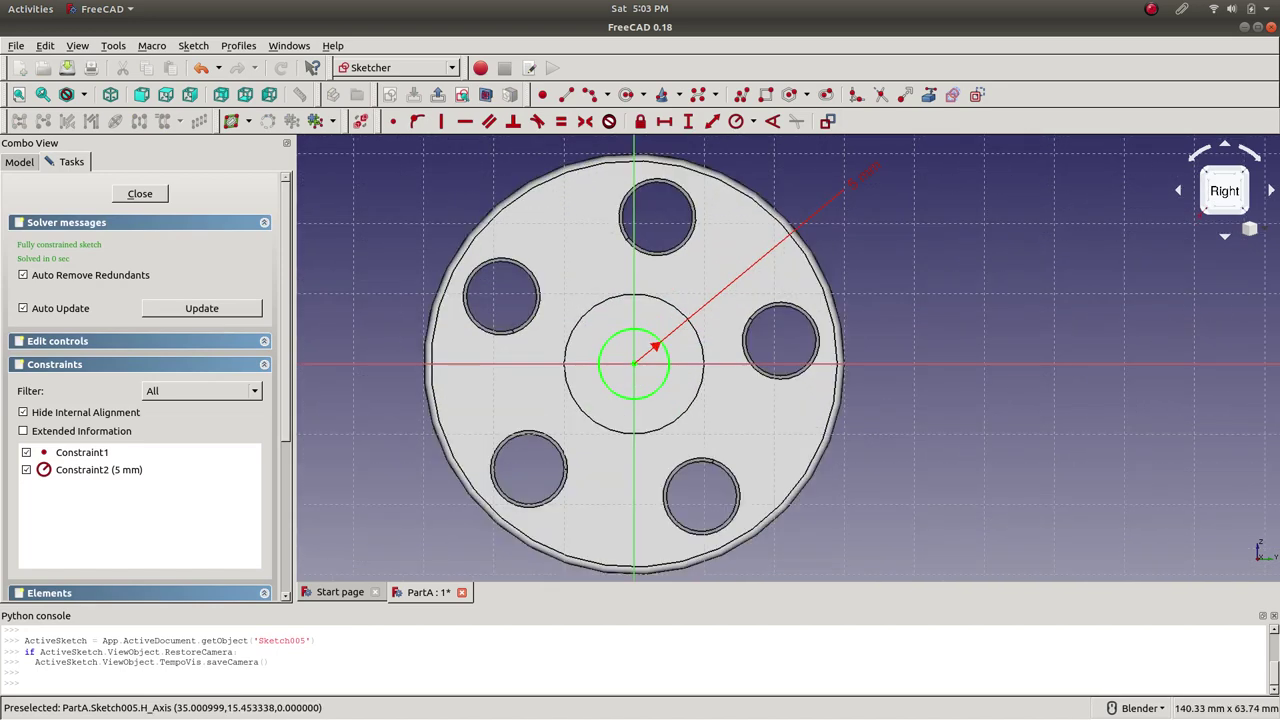
pyautogui.doubleClick(860, 182)
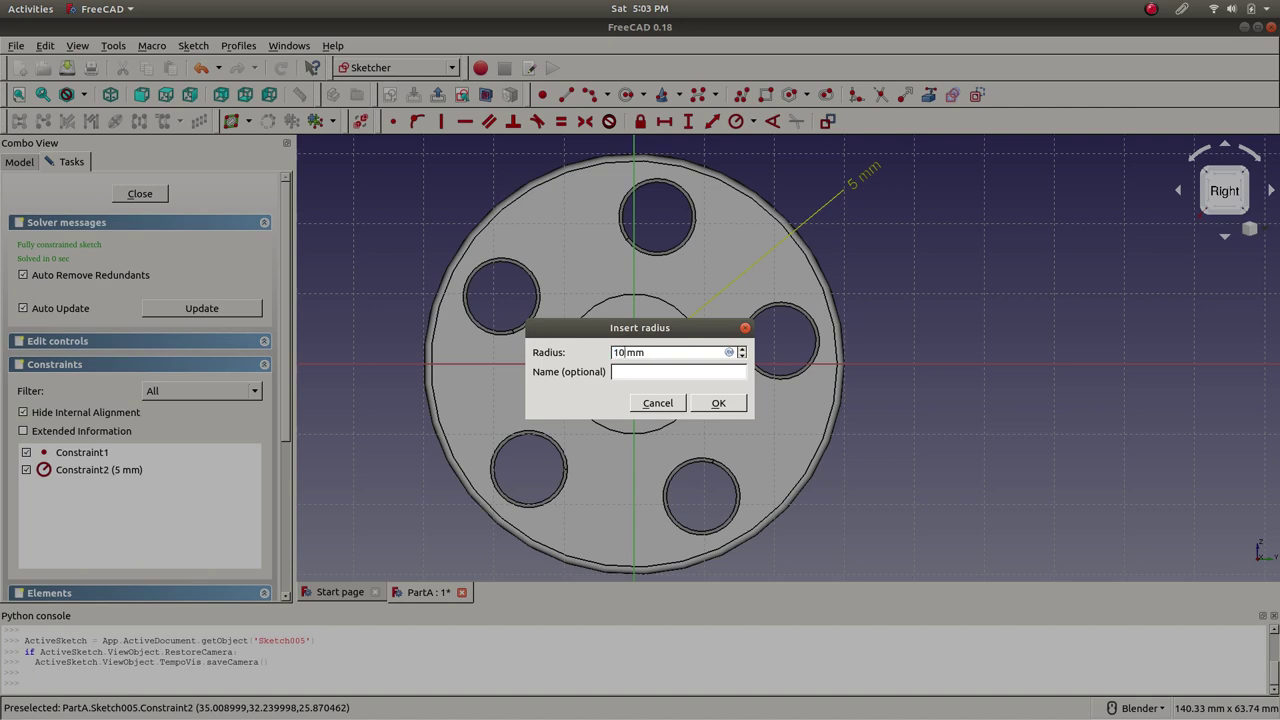
pyautogui.press('Return')
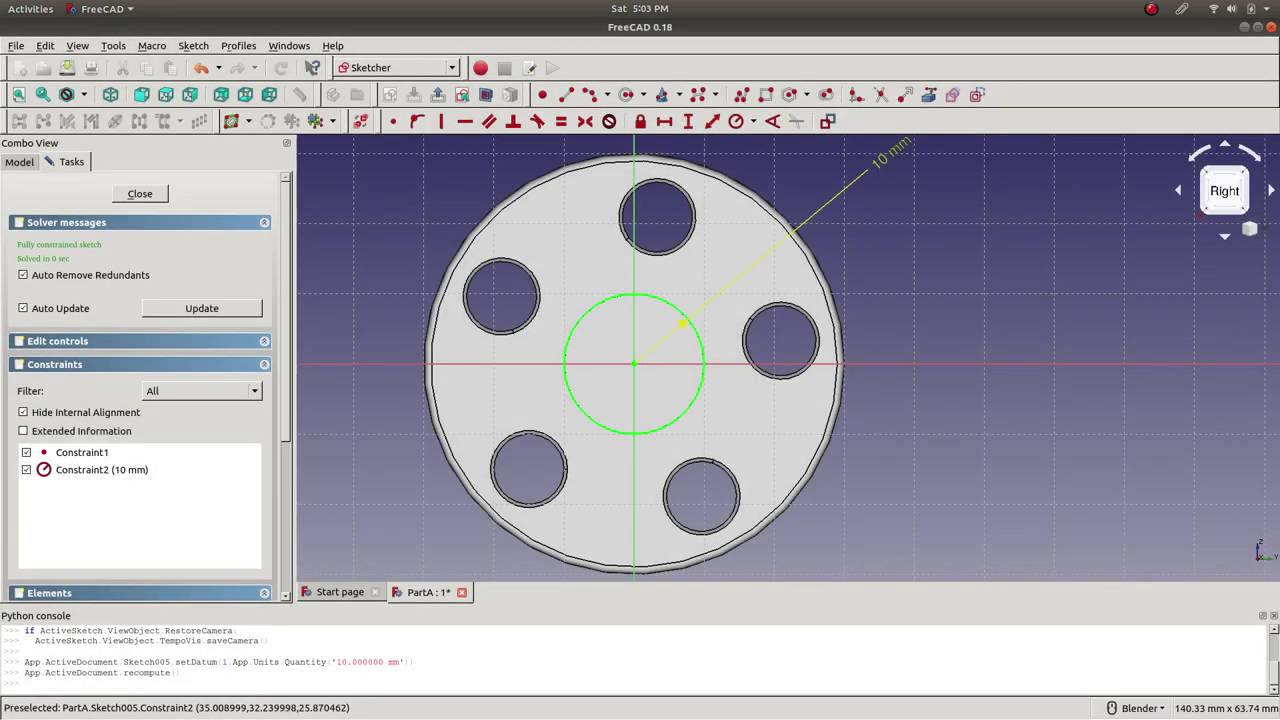
pyautogui.doubleClick(683, 322)
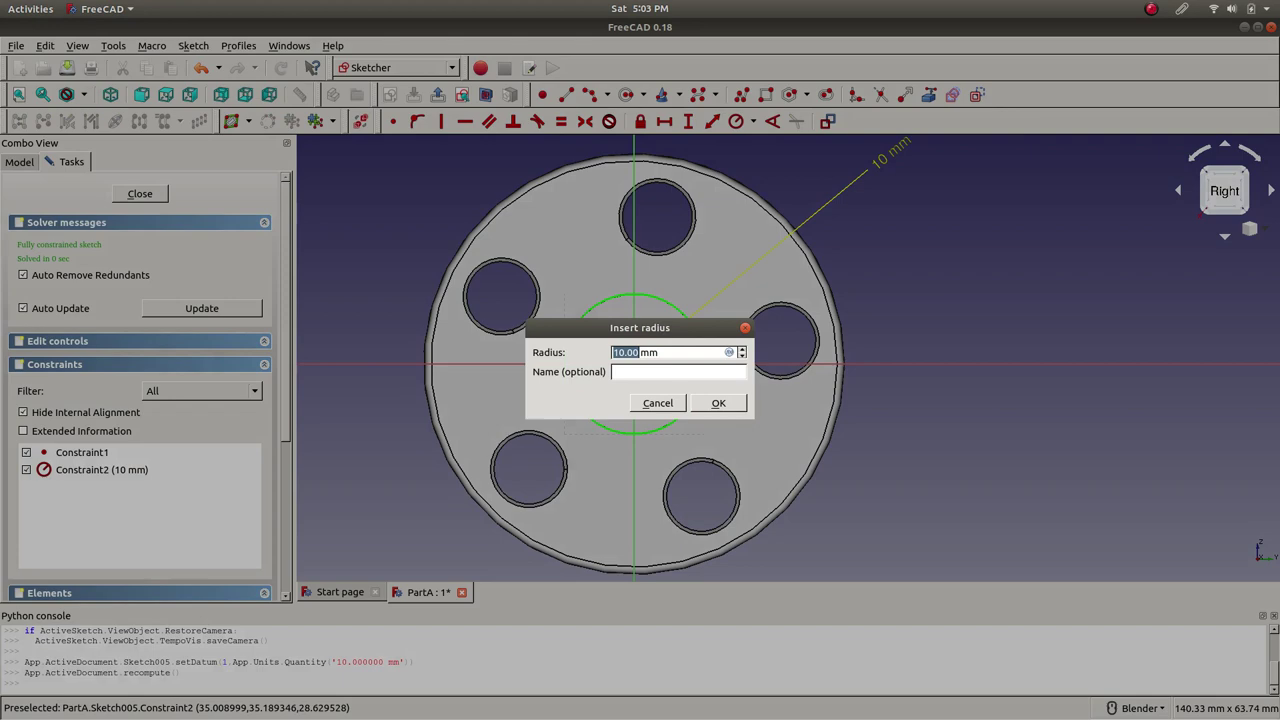
pyautogui.press('Return')
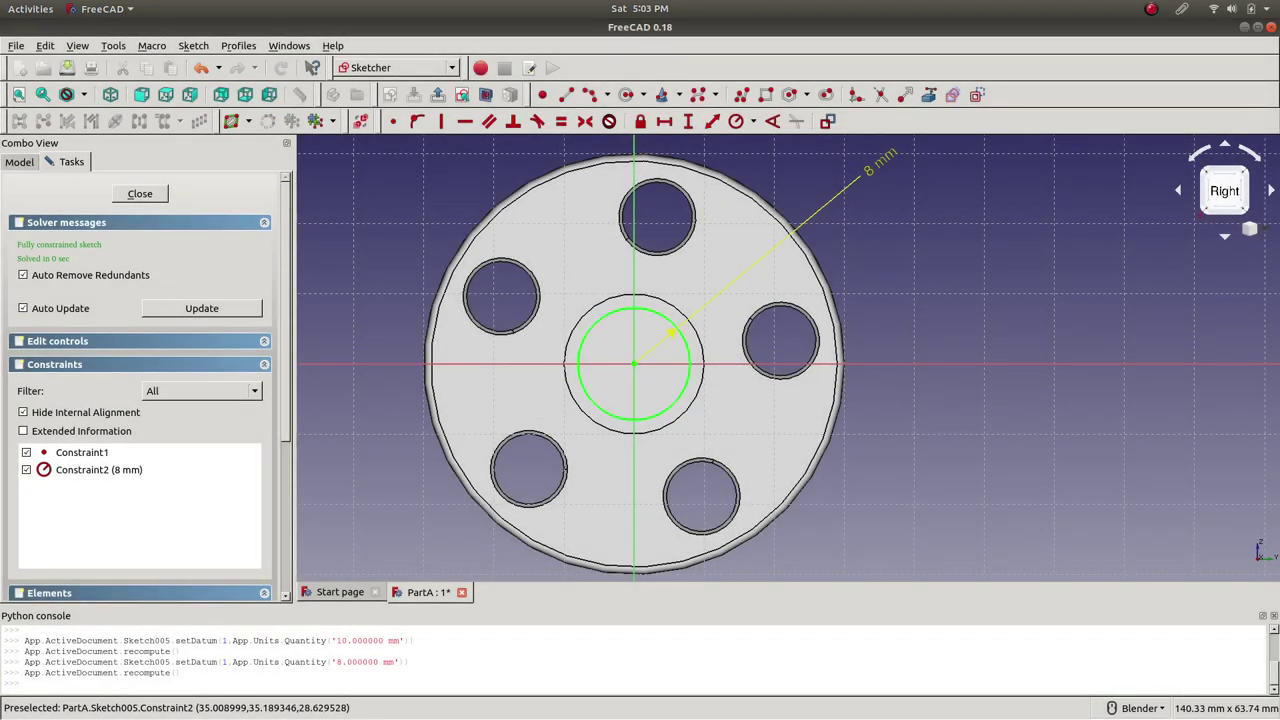
pyautogui.press('Escape')
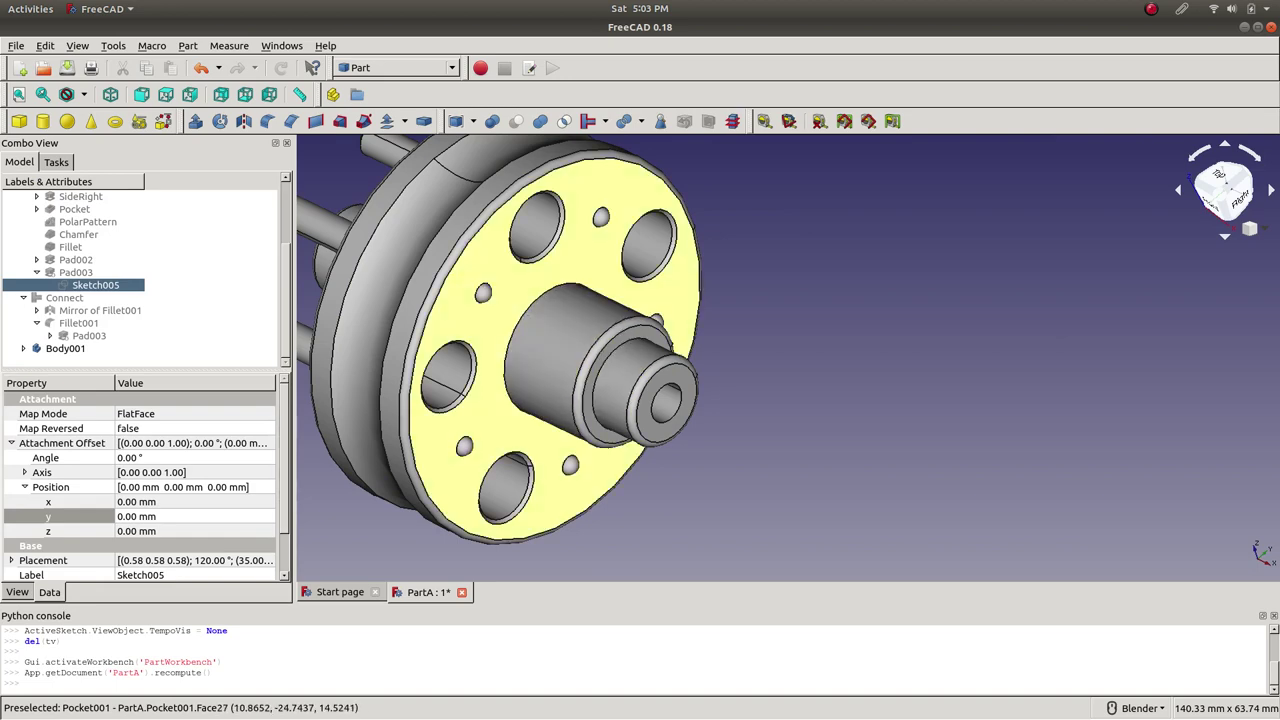
# - Set the circle's radius in Pad003's Sketch005 to 3 mm and close the sketch
pyautogui.rightClick(95, 285)
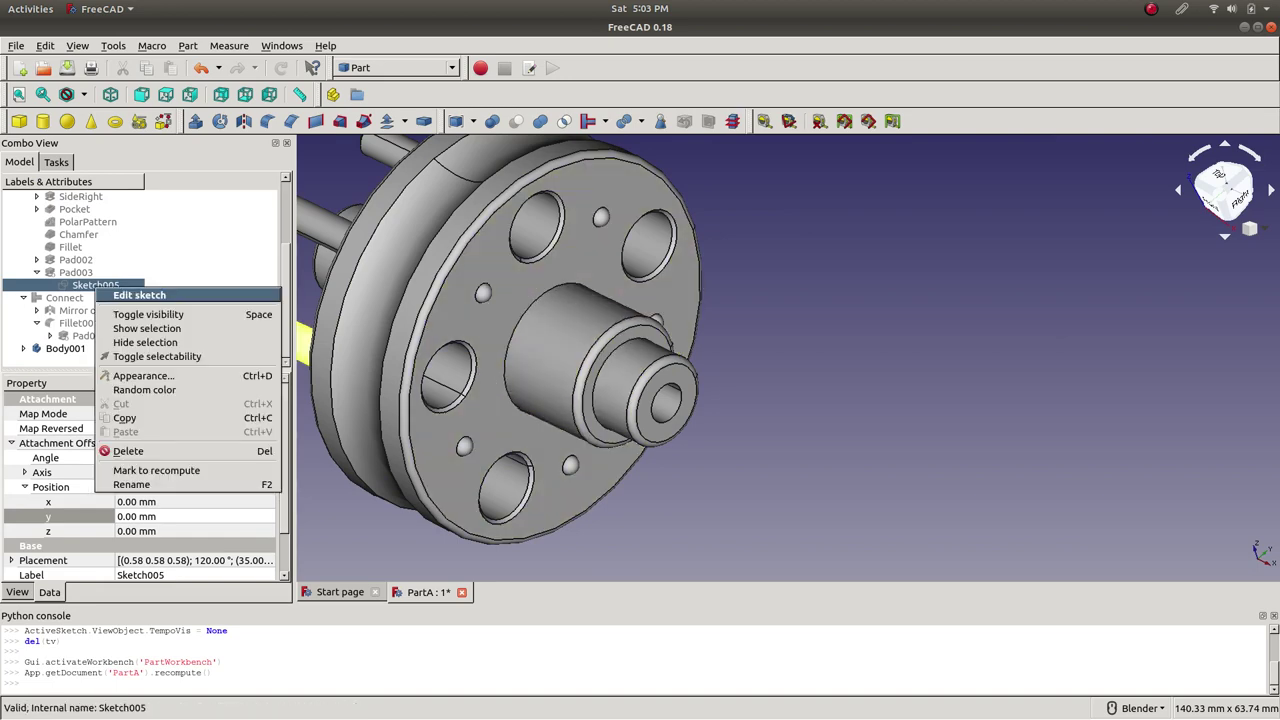
pyautogui.click(110, 291)
pyautogui.scroll(-5, 795, 218)
pyautogui.scroll(2, 814, 172)
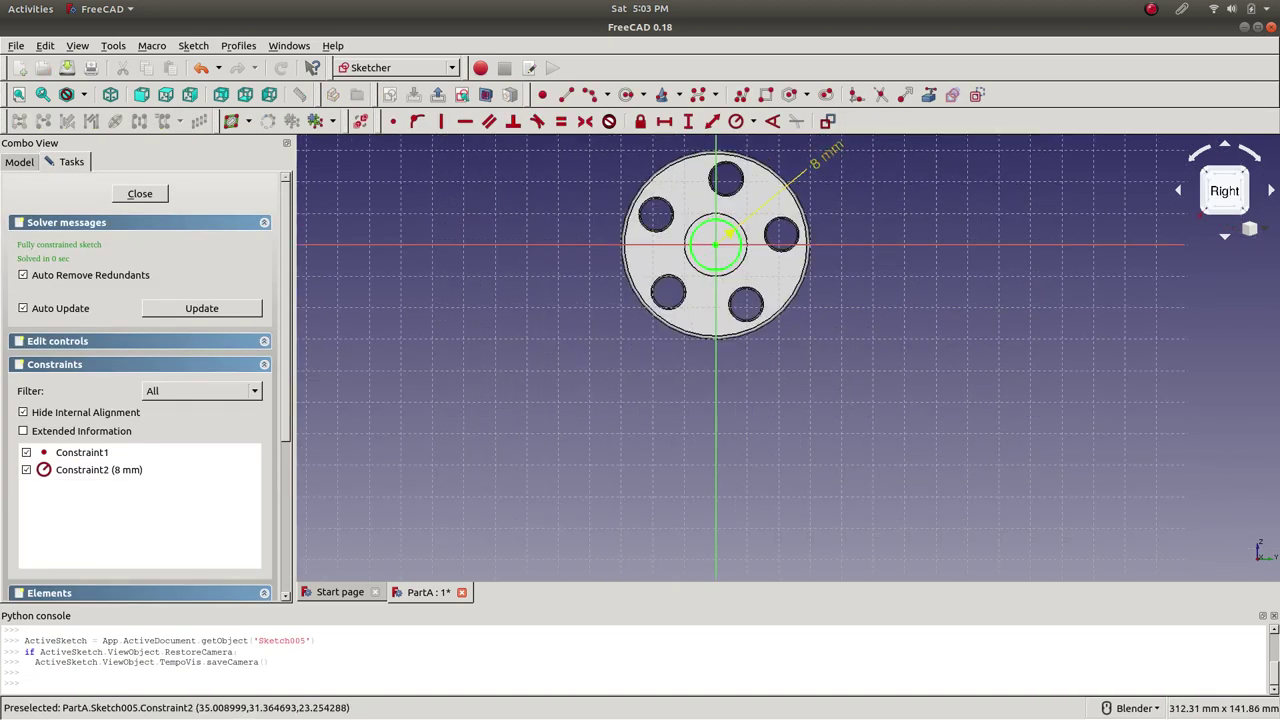
pyautogui.doubleClick(808, 168)
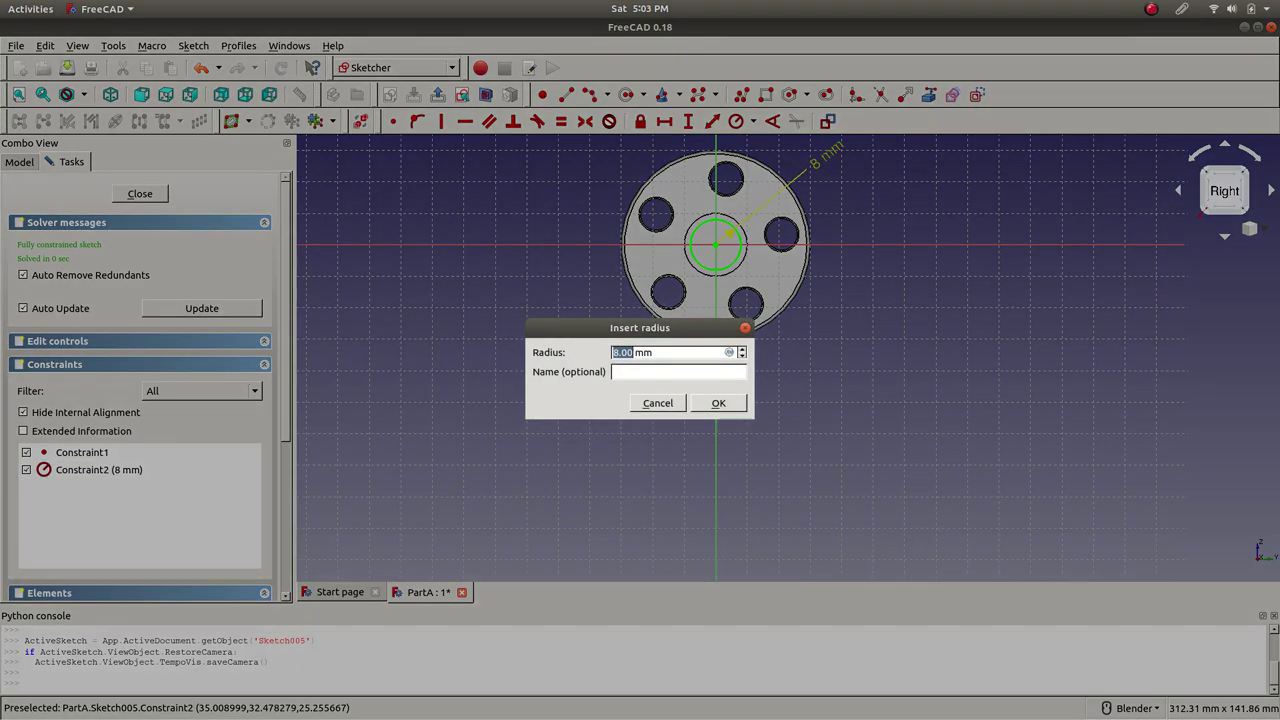
pyautogui.write('3')
pyautogui.press('Return')
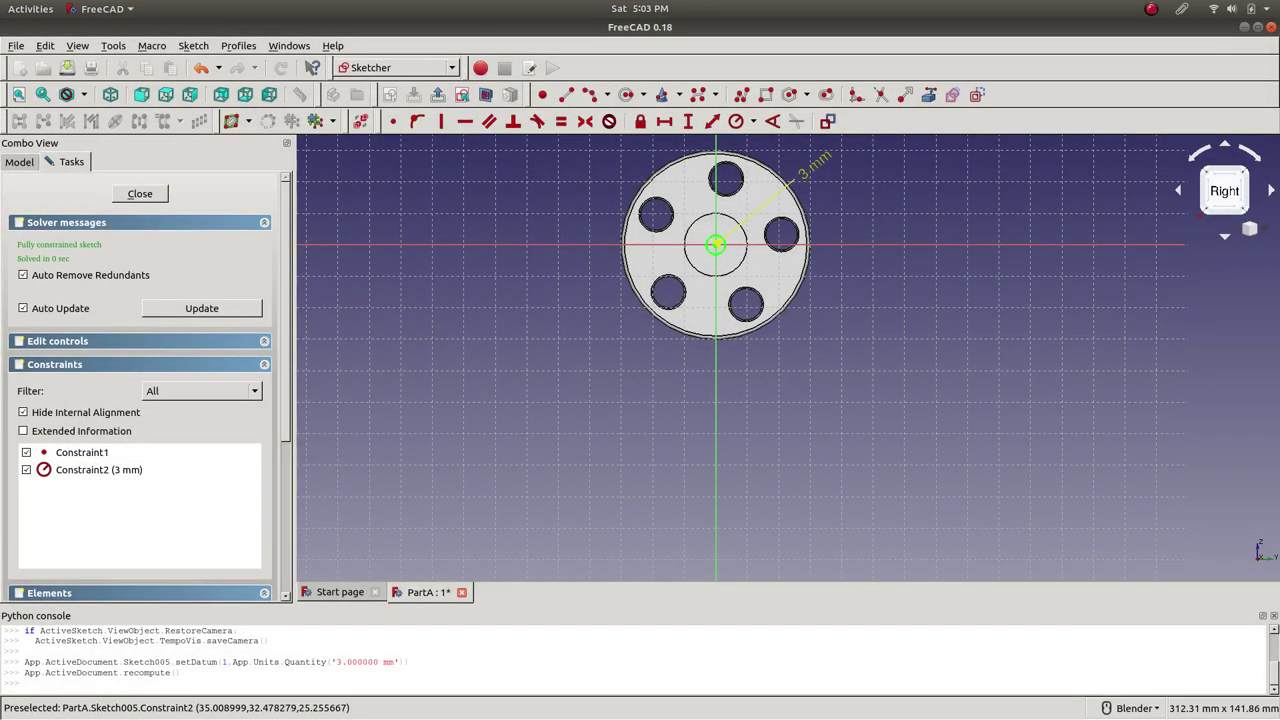
pyautogui.click(139, 193)
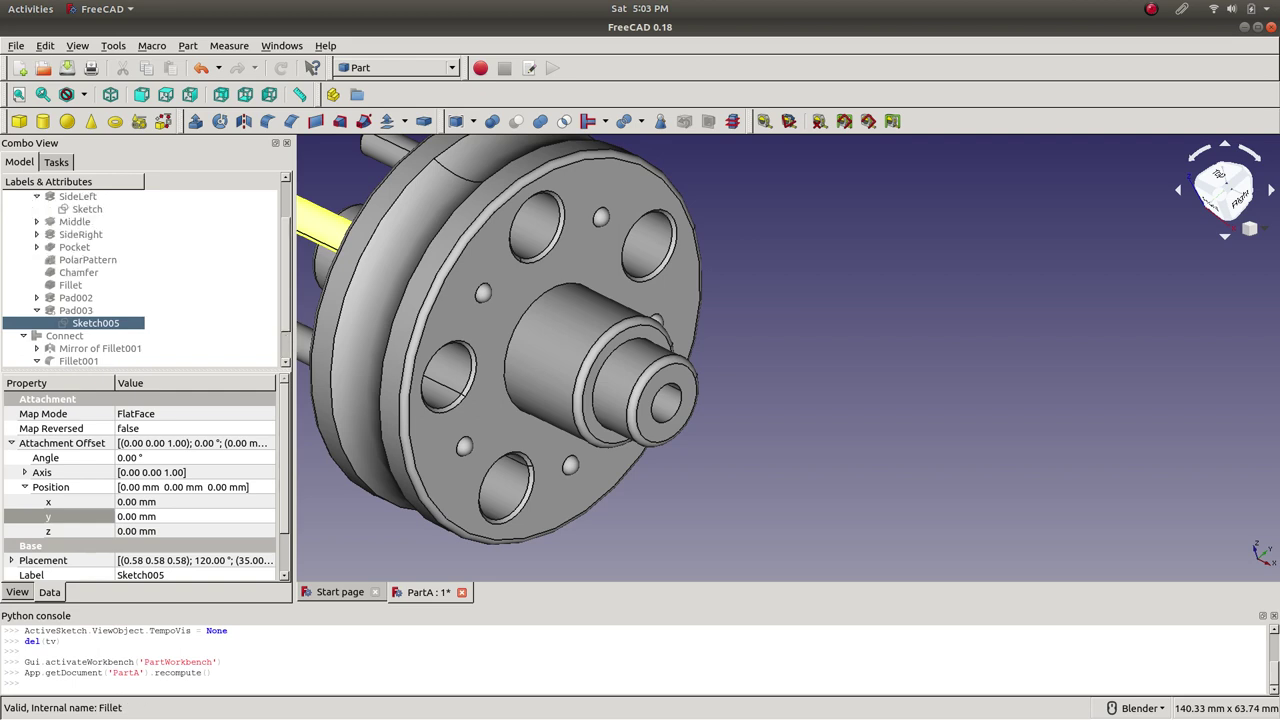
# - Hide Body001 and show Pad003 to expose the pulley body before its connection features
pyautogui.click(65, 348)
pyautogui.press('space')
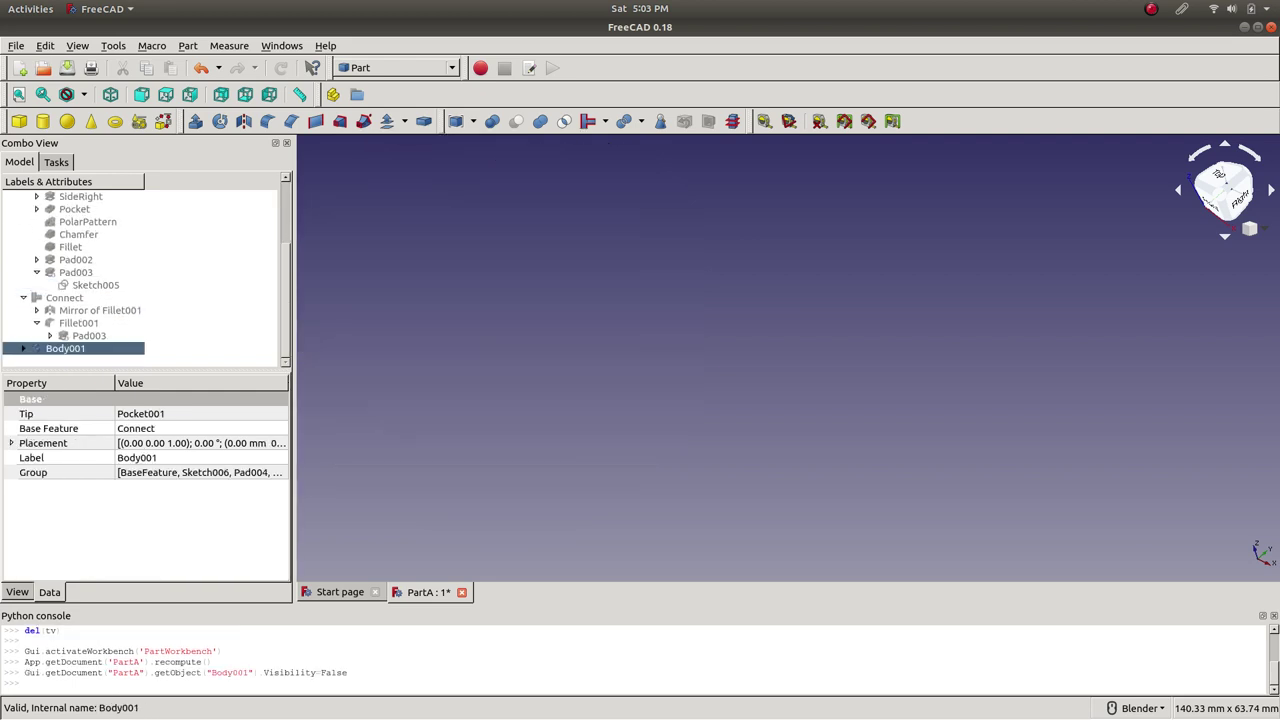
pyautogui.click(75, 272)
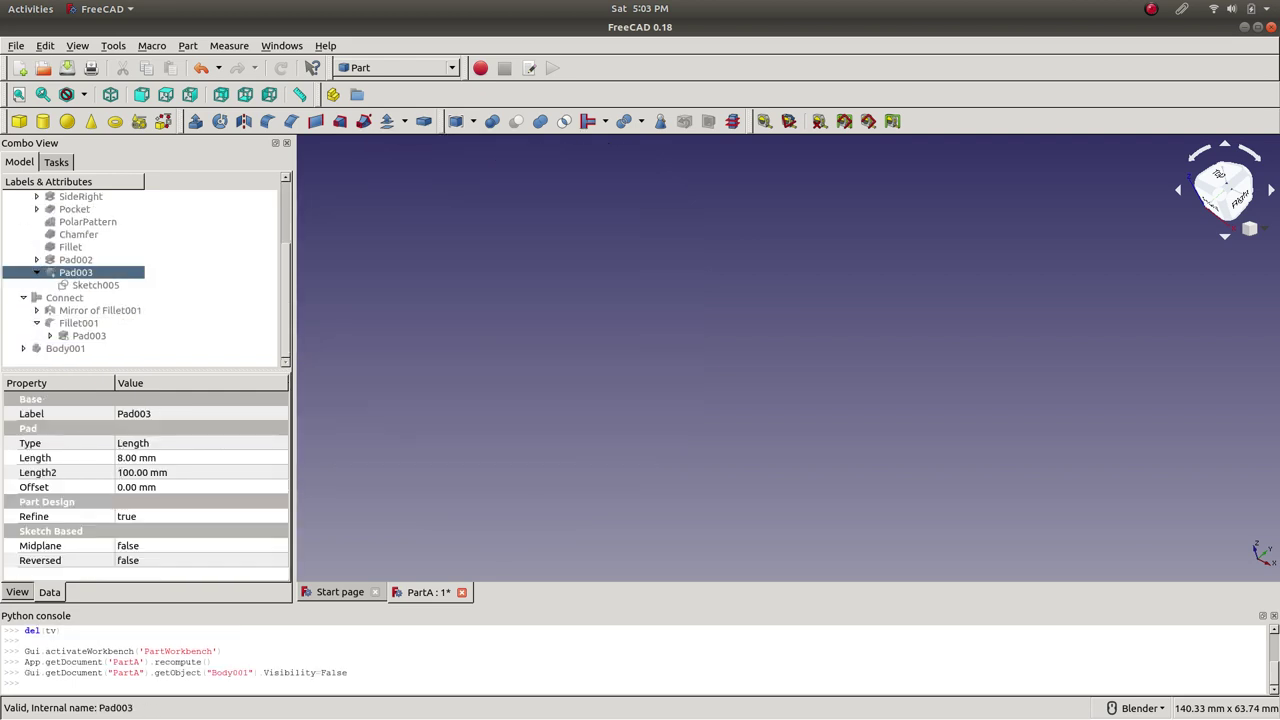
pyautogui.press('space')
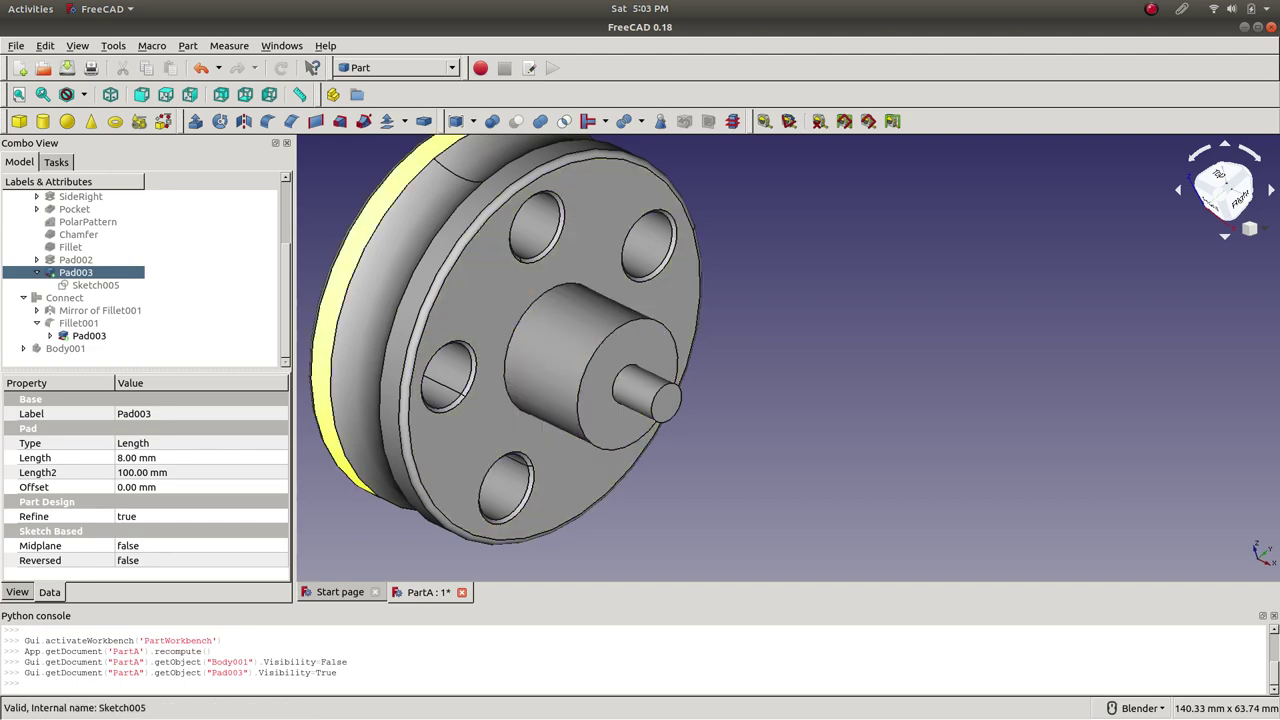
pyautogui.press('space')
pyautogui.press('space')
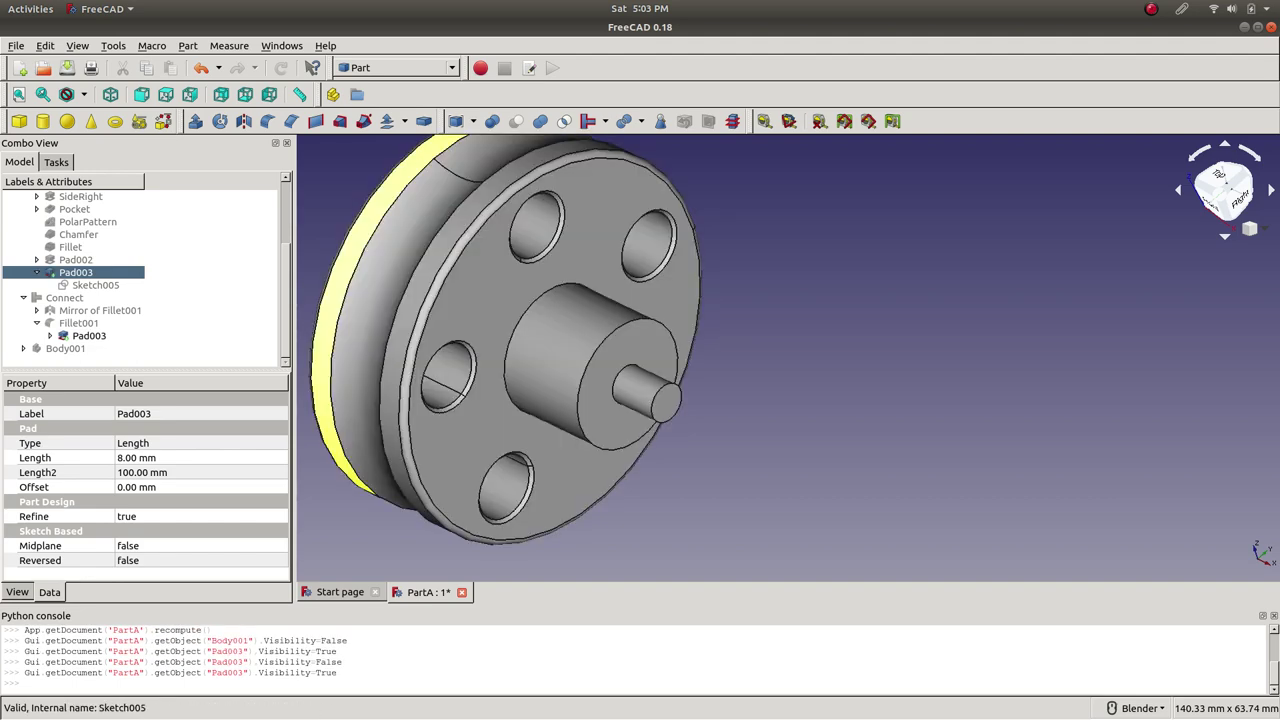
# - Try a radius of 8 mm for the circle in Pad003's Sketch005, set it to 7 mm, and close the sketch
pyautogui.rightClick(95, 285)
pyautogui.click(128, 289)
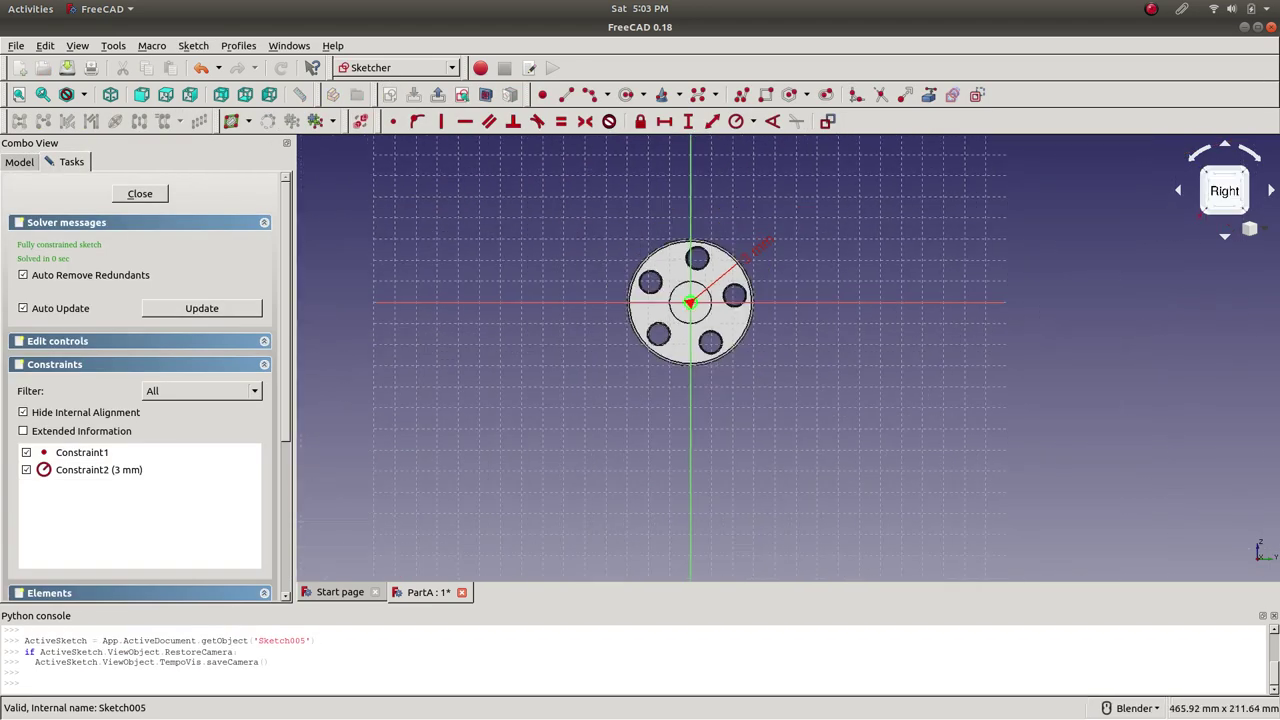
pyautogui.scroll(2, 723, 267)
pyautogui.doubleClick(768, 247)
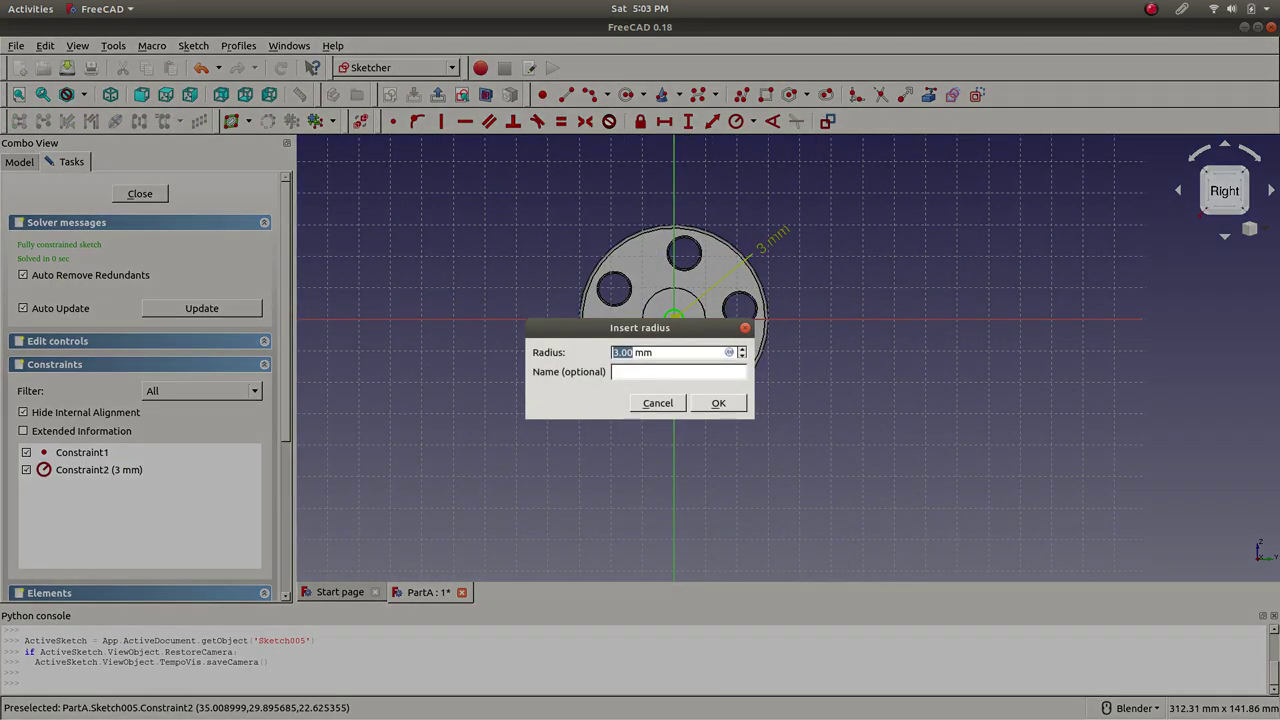
pyautogui.write('8')
pyautogui.press('Return')
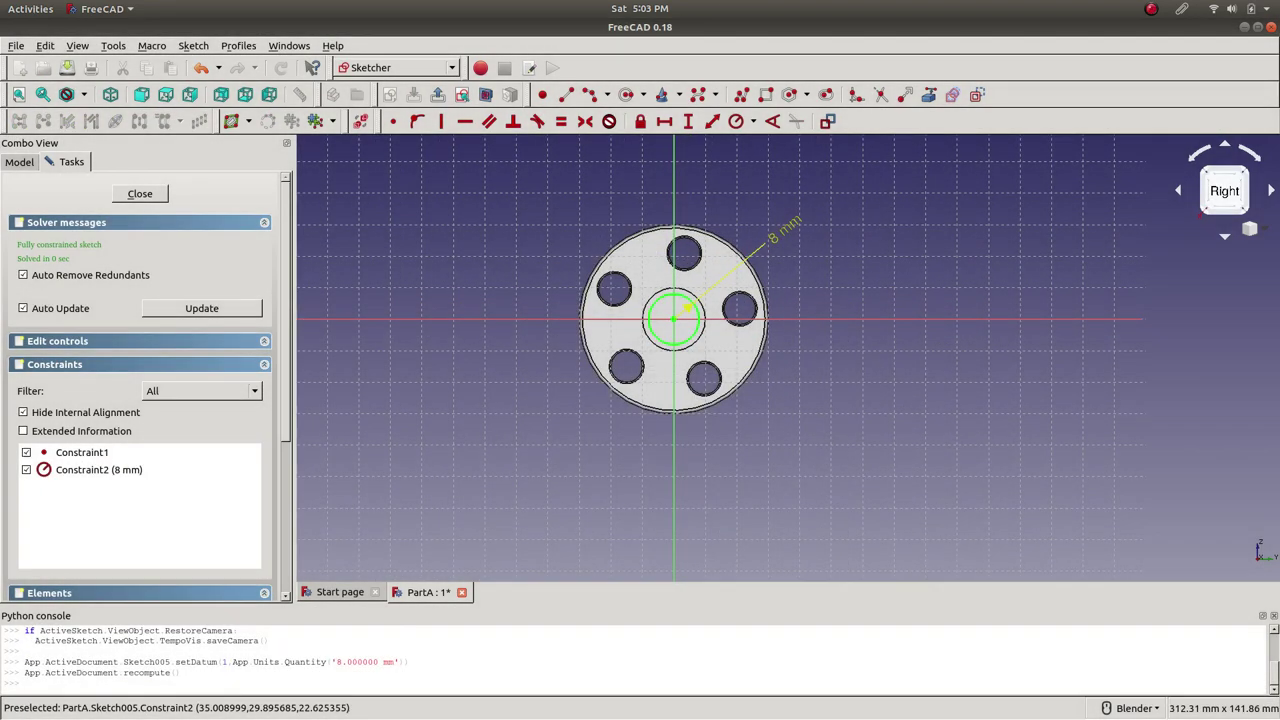
pyautogui.doubleClick(775, 241)
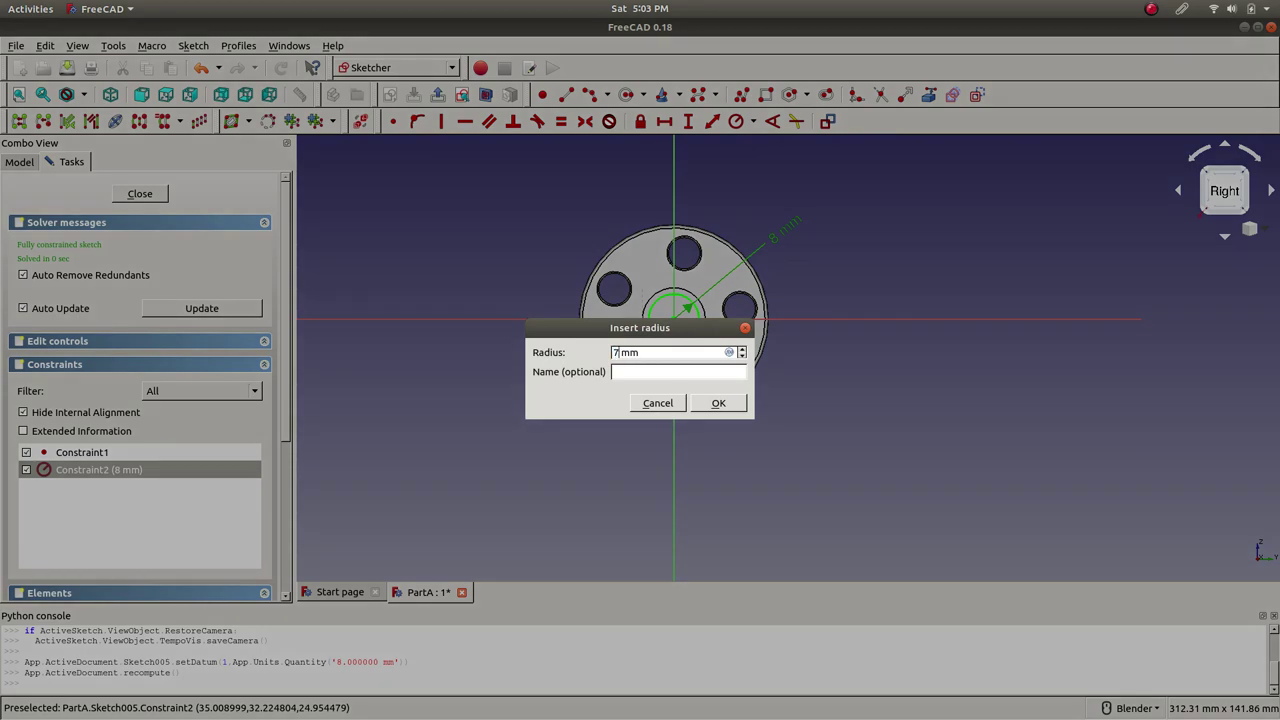
pyautogui.press('Return')
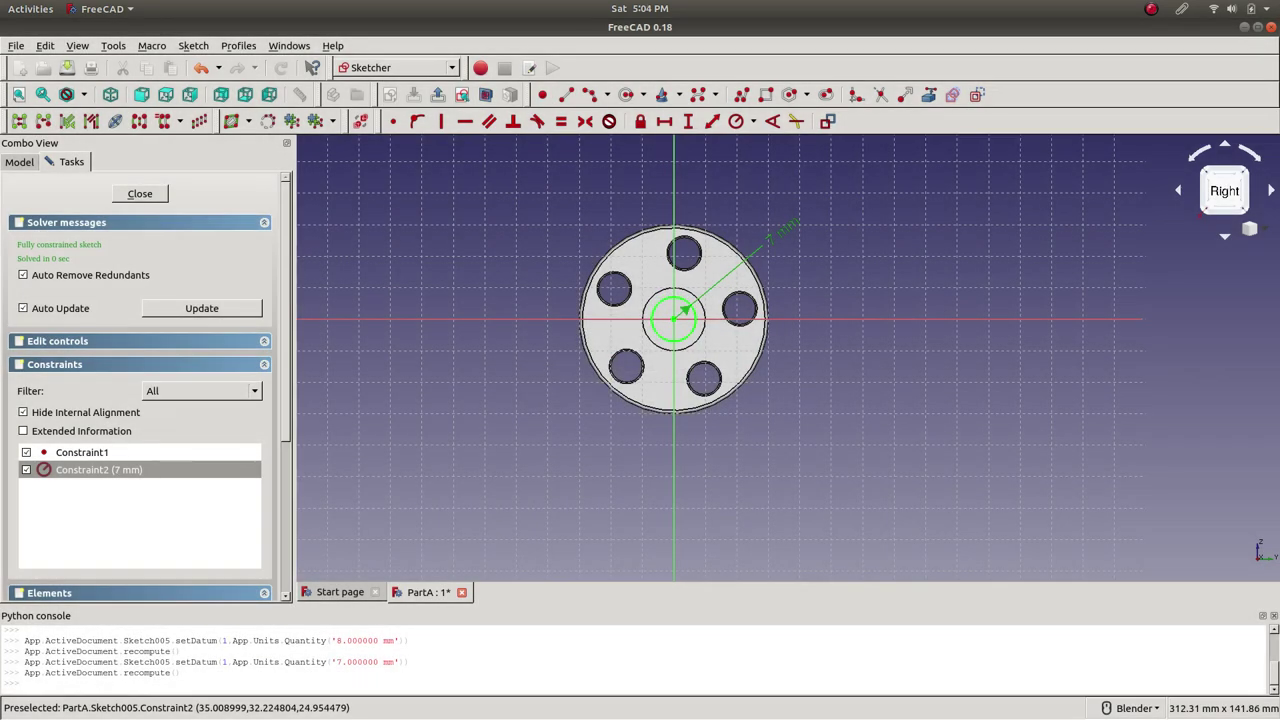
pyautogui.click(139, 193)
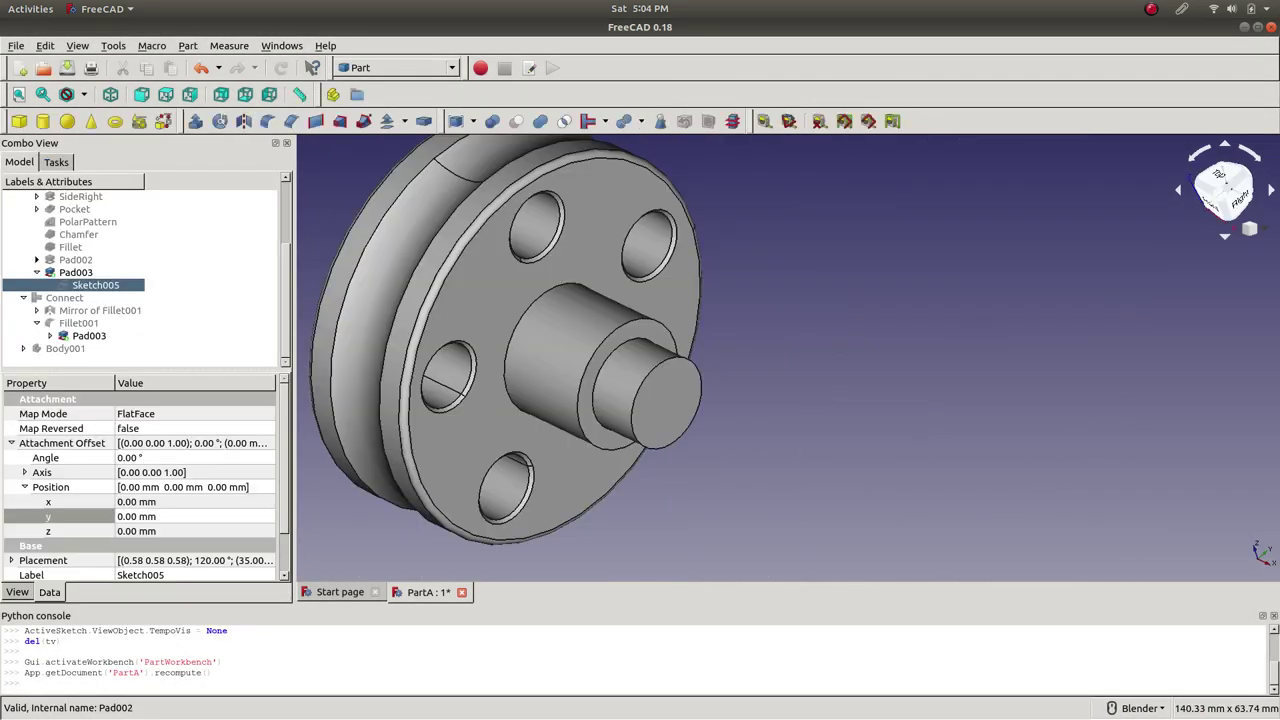
# - Hide the first Body and show Body001 again to inspect the complete pulley with its pins
pyautogui.scroll(3, 80, 259)
pyautogui.click(57, 221)
pyautogui.scroll(-3, 80, 259)
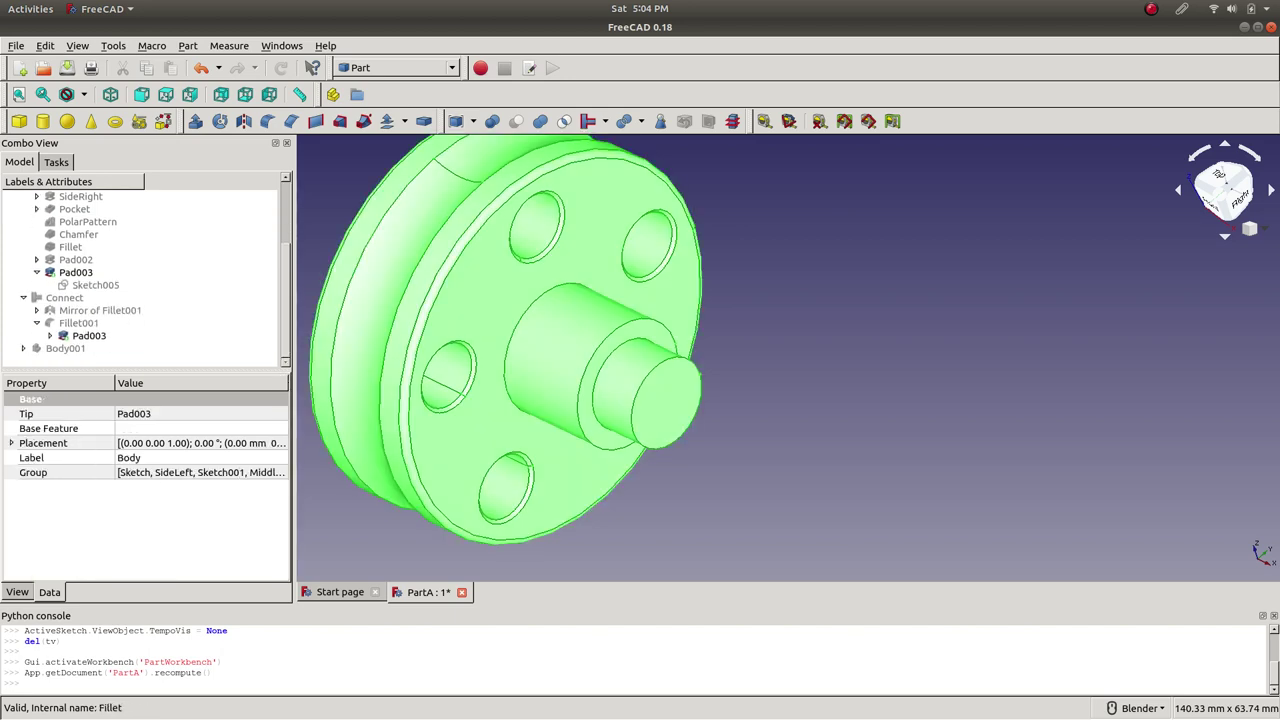
pyautogui.press('space')
pyautogui.click(65, 348)
pyautogui.press('space')
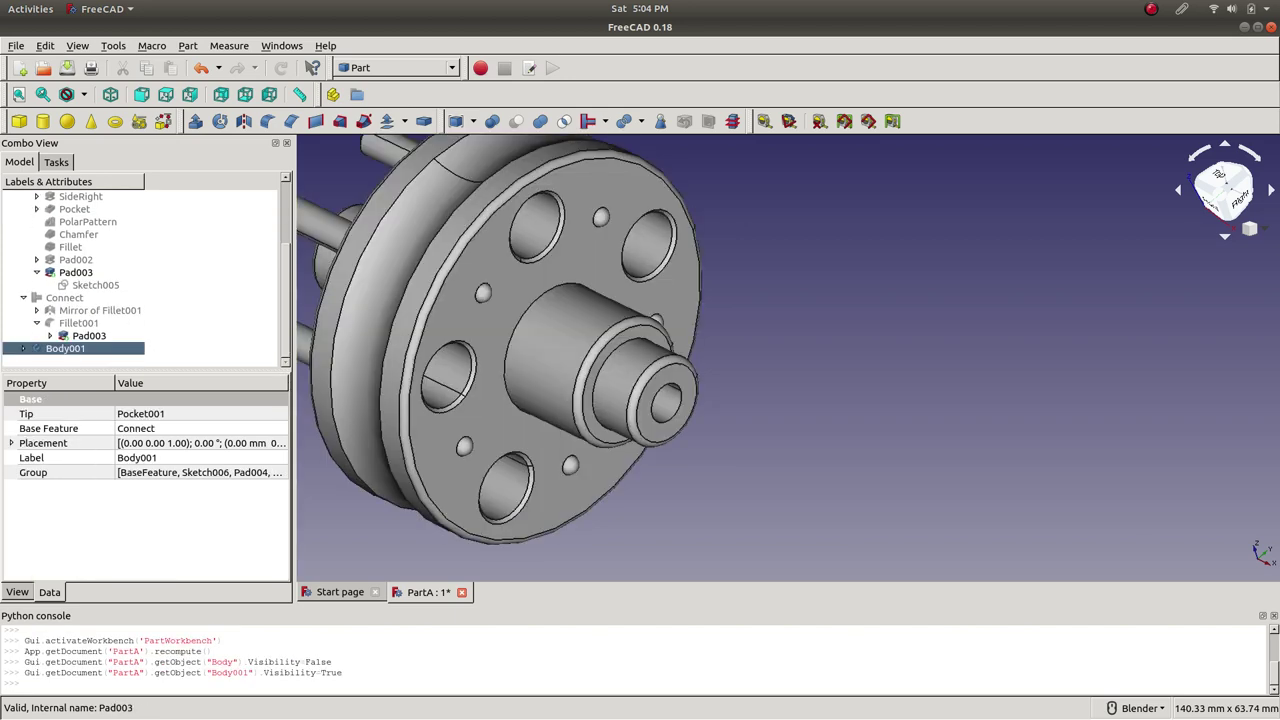
pyautogui.scroll(-8, 409, 273)
pyautogui.scroll(8, 372, 240)
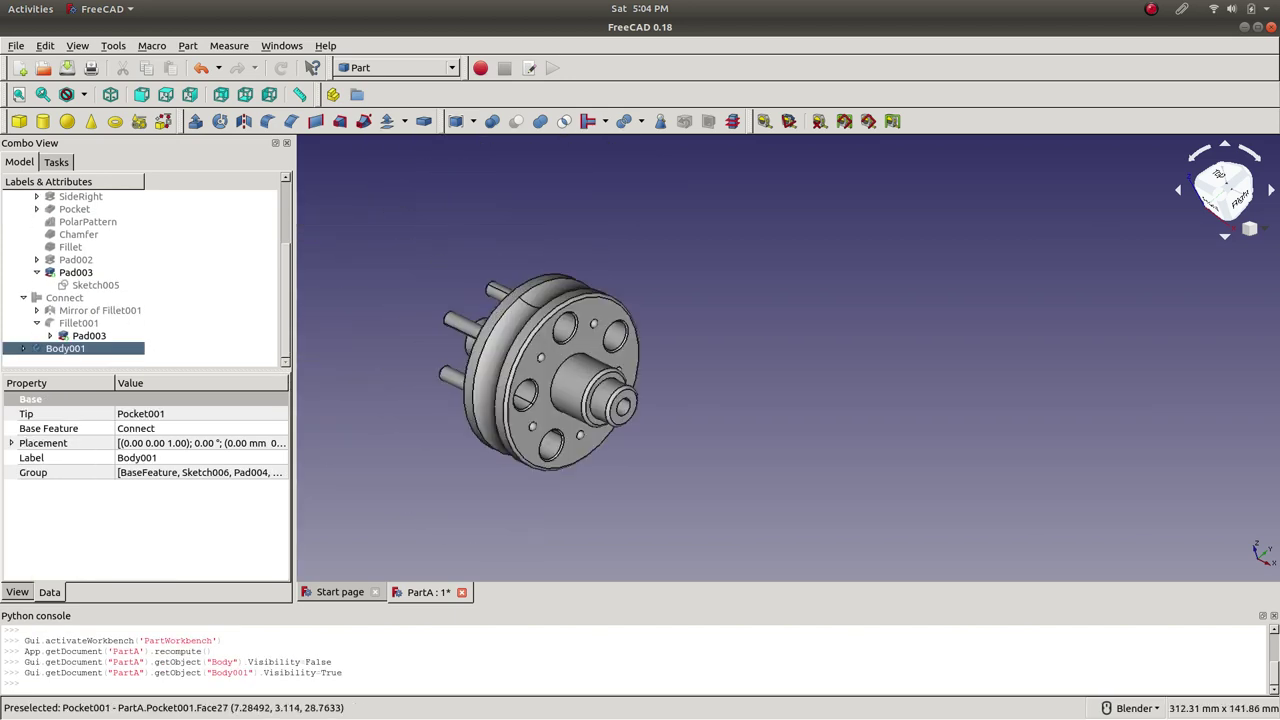
pyautogui.scroll(-6, 516, 304)
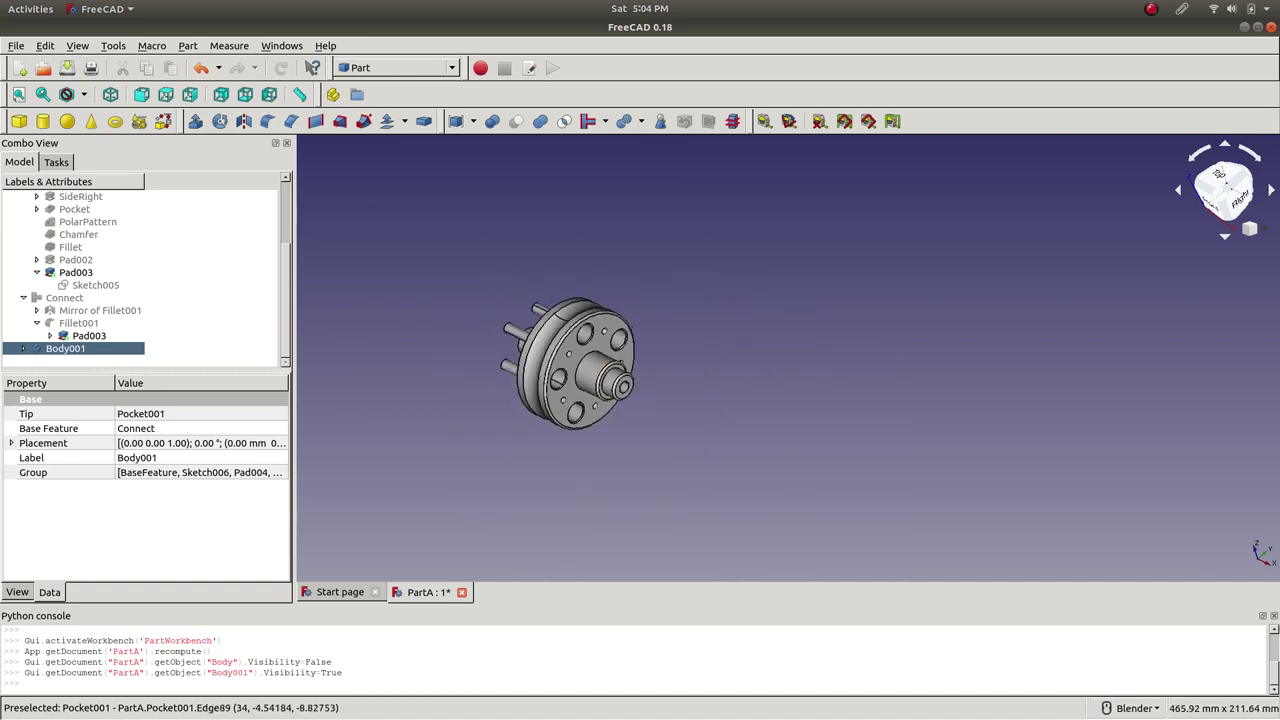
pyautogui.keyDown('shift'); pyautogui.moveTo(572, 366); pyautogui.dragTo(747, 357, button='middle'); pyautogui.keyUp('shift')
pyautogui.scroll(4, 754, 350)
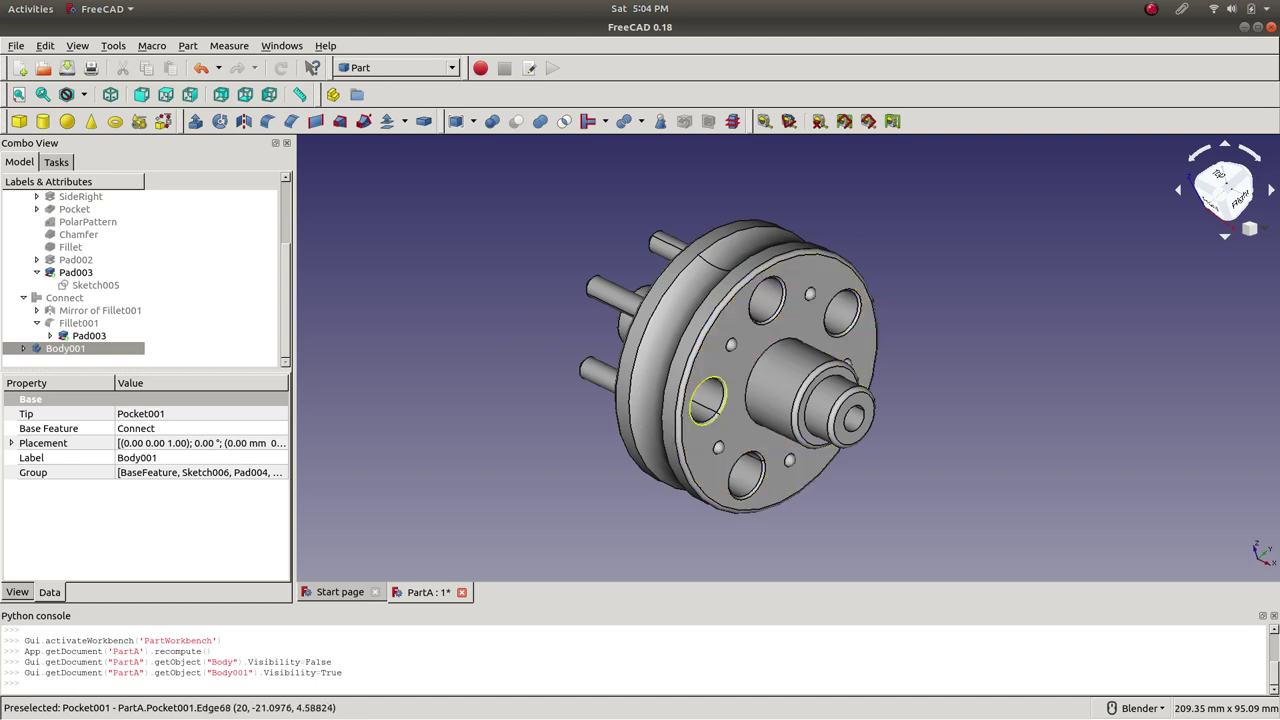